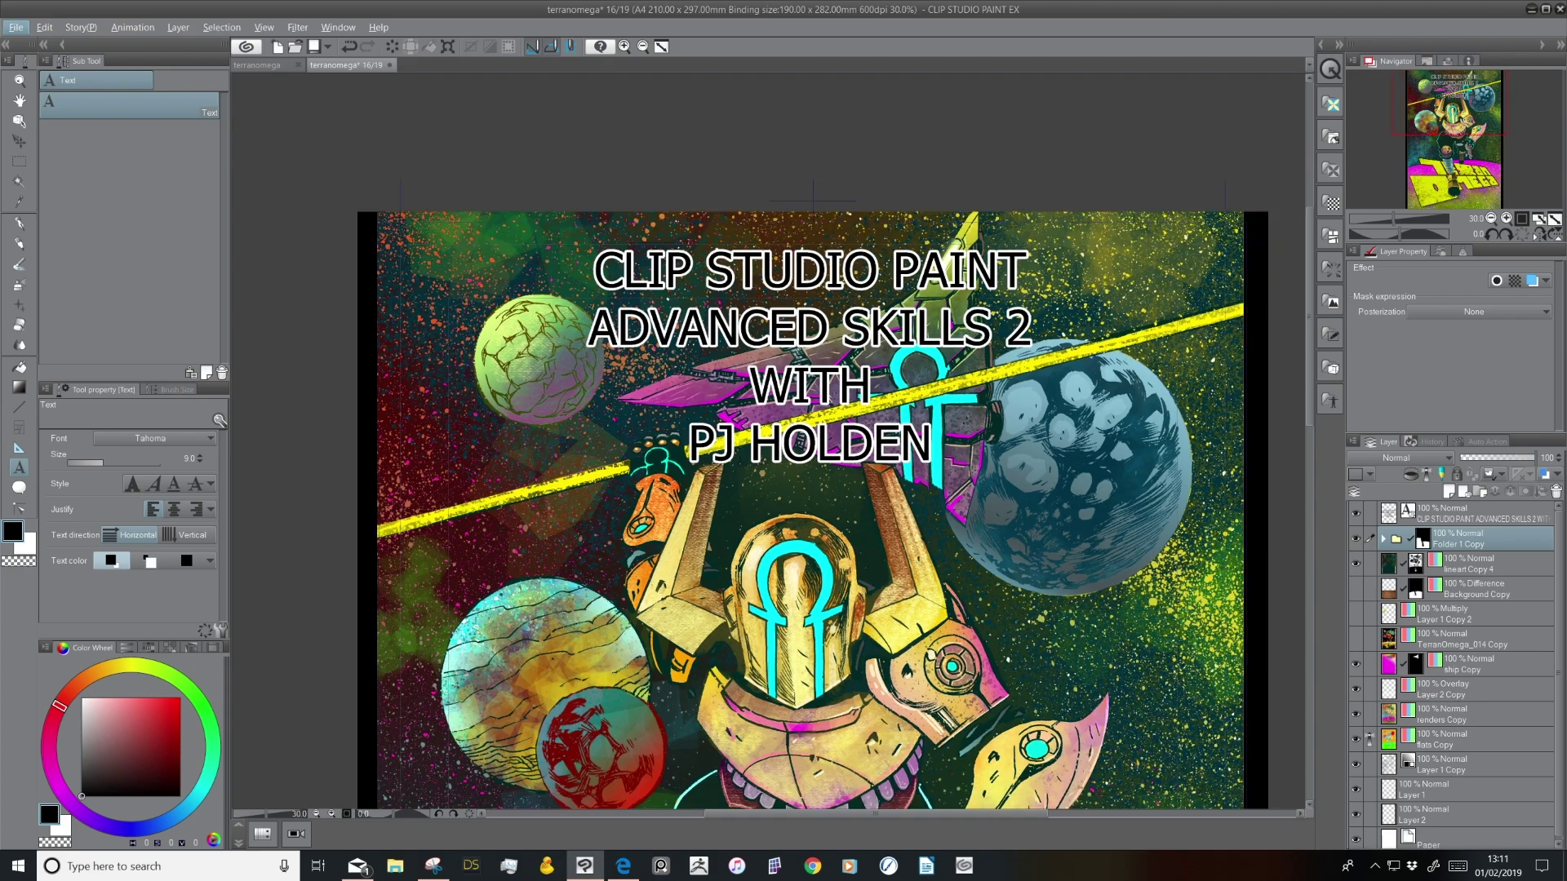
Switch to the terranomega page overview and look through all of the story's page thumbnails
{"action": "left_click", "coordinate": [256, 65]}
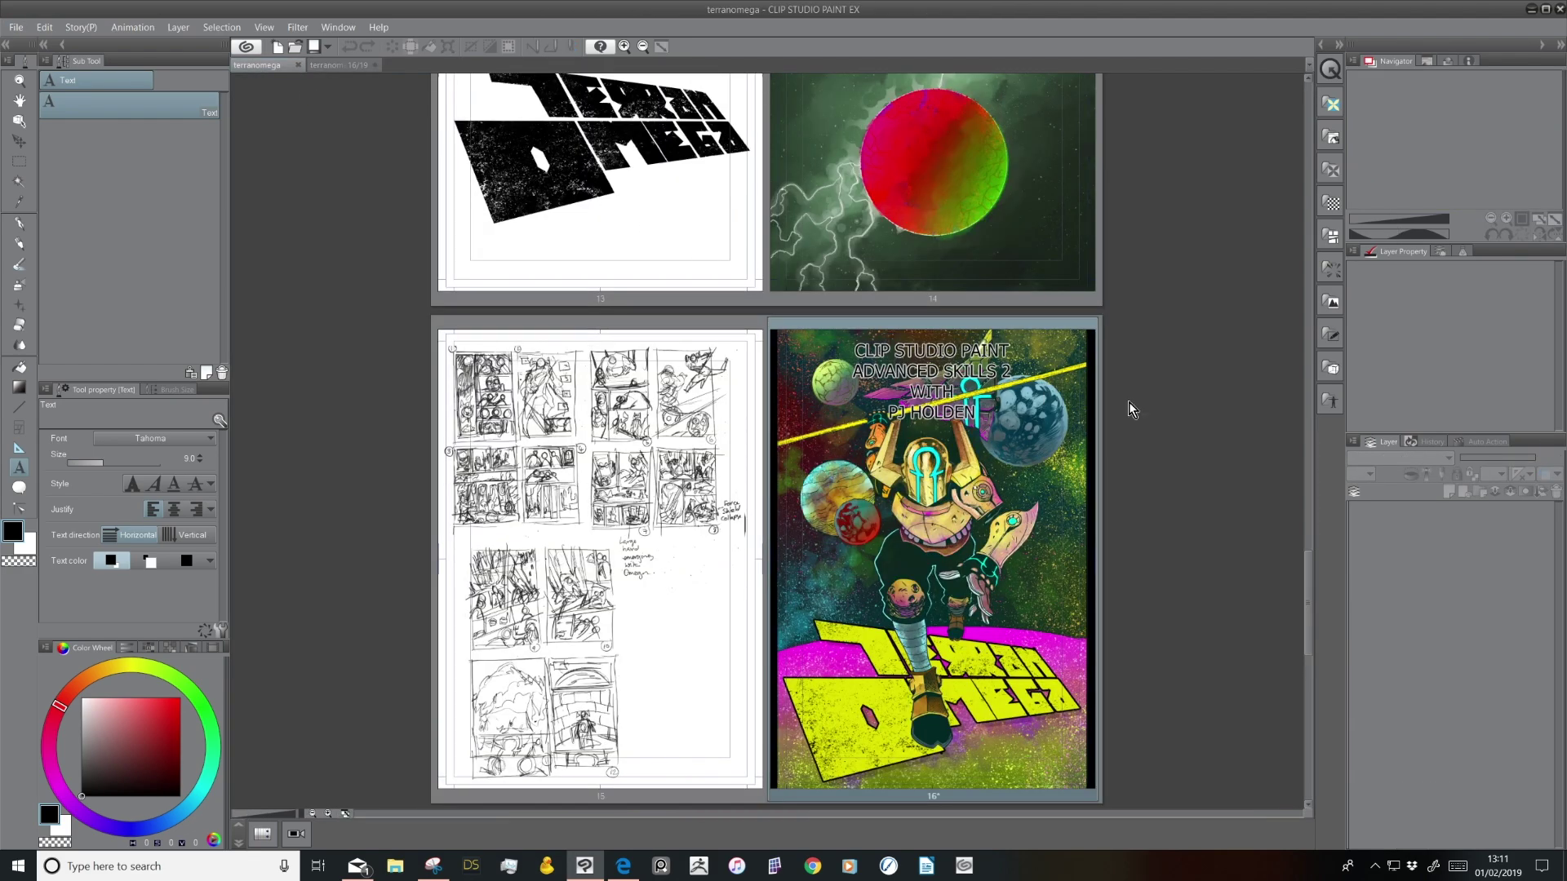
{"action": "scroll", "coordinate": [1297, 453], "scroll_direction": "up", "scroll_amount": 3}
{"action": "left_click_drag", "start_coordinate": [1309, 585], "coordinate": [1291, 117]}
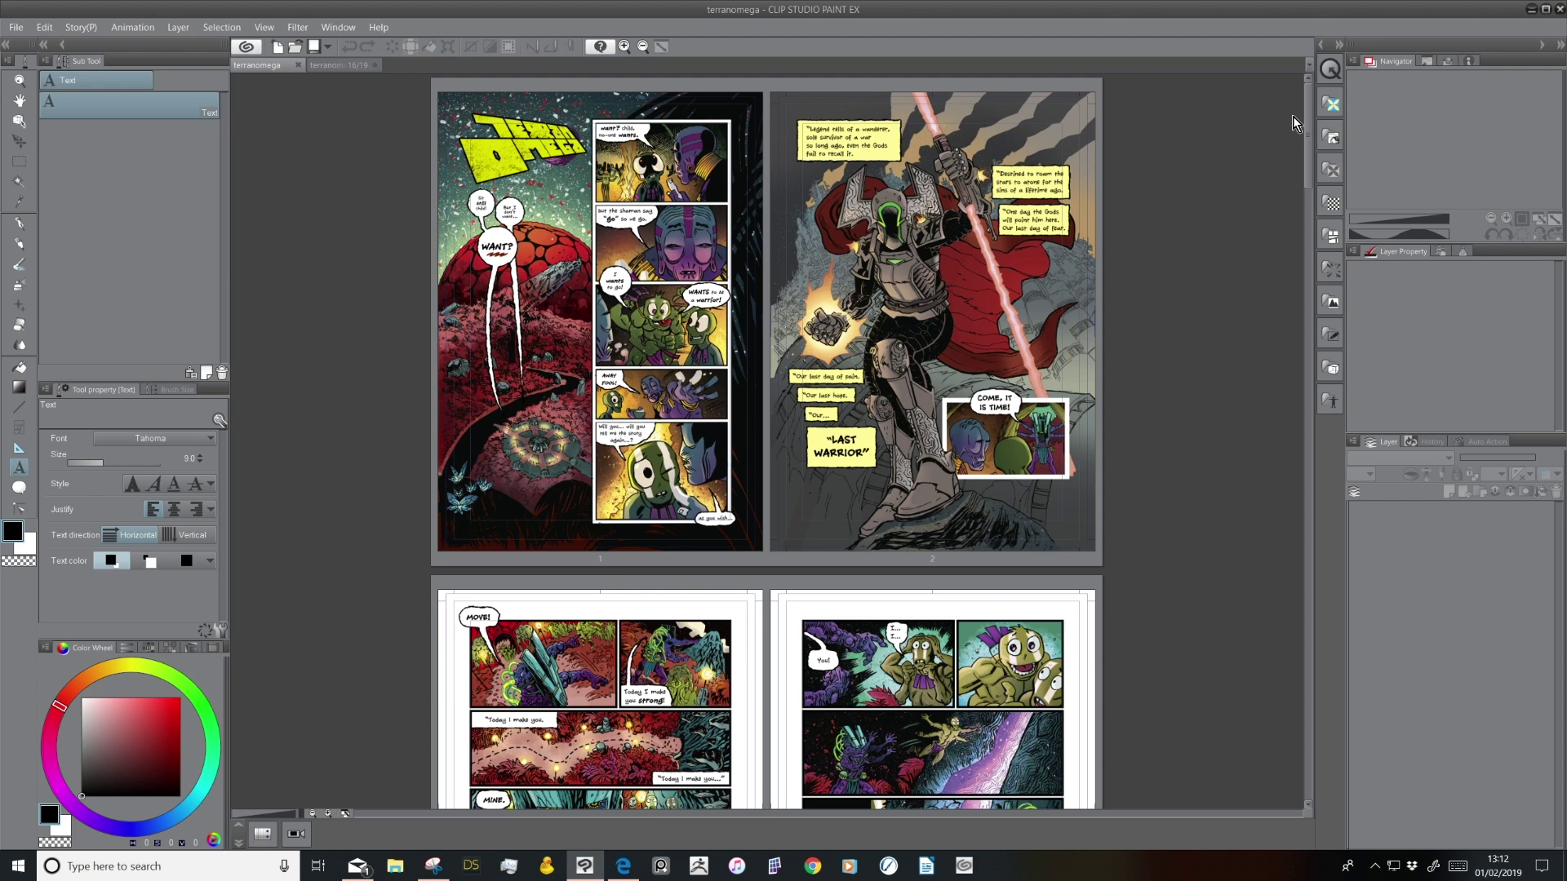
{"action": "left_click", "coordinate": [643, 47]}
{"action": "left_click_drag", "start_coordinate": [1309, 421], "coordinate": [1271, 57]}
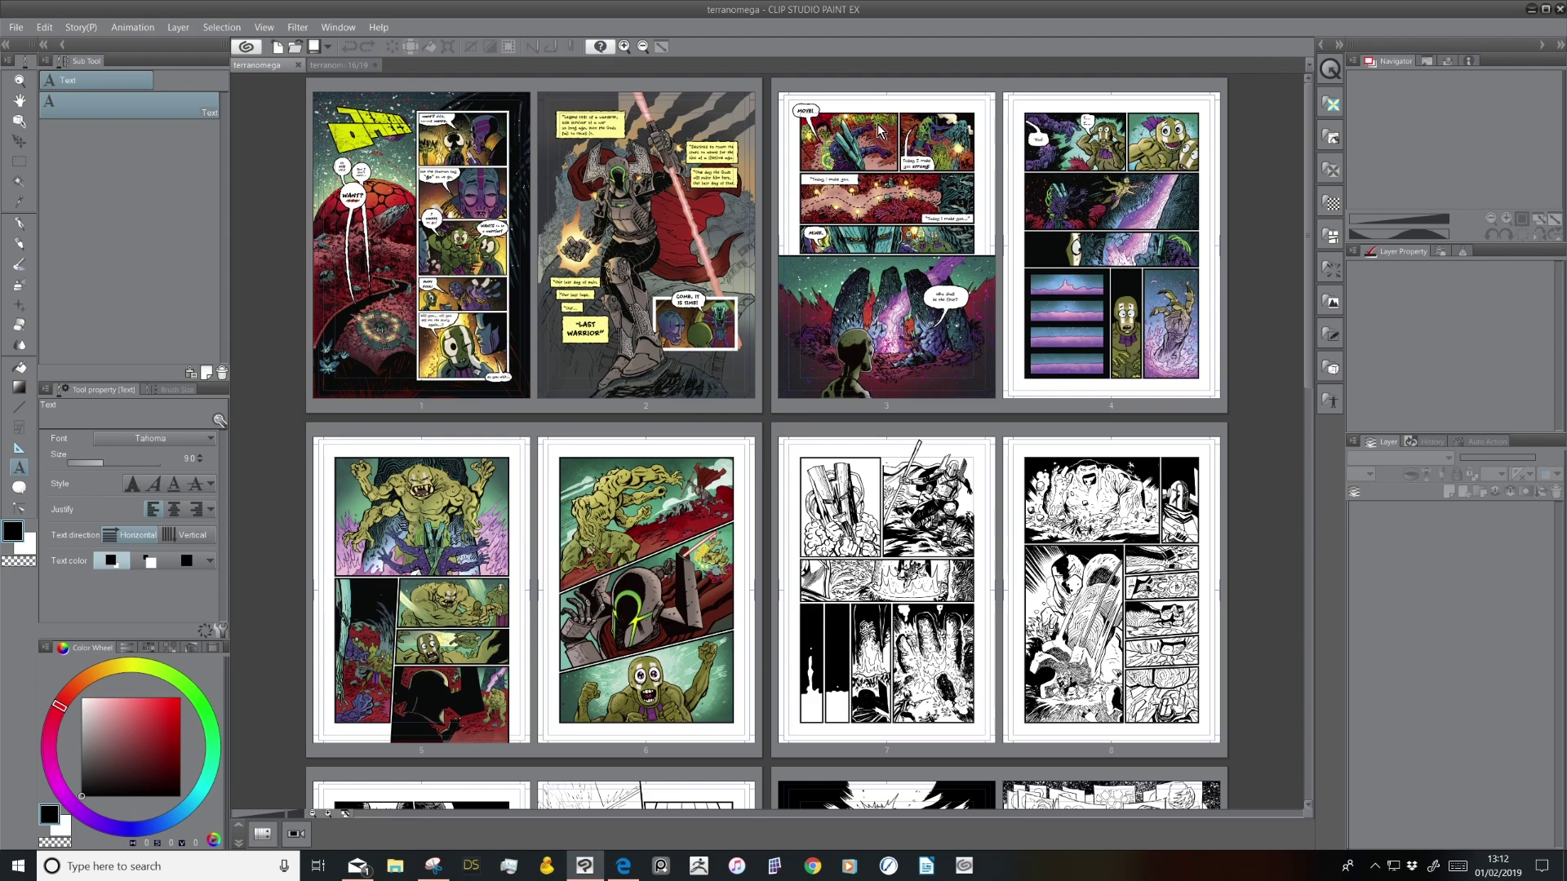
{"action": "scroll", "coordinate": [856, 365], "scroll_direction": "down", "scroll_amount": 3}
{"action": "scroll", "coordinate": [858, 364], "scroll_direction": "down", "scroll_amount": 5}
{"action": "scroll", "coordinate": [875, 363], "scroll_direction": "up", "scroll_amount": 8}
{"action": "scroll", "coordinate": [819, 510], "scroll_direction": "down", "scroll_amount": 6}
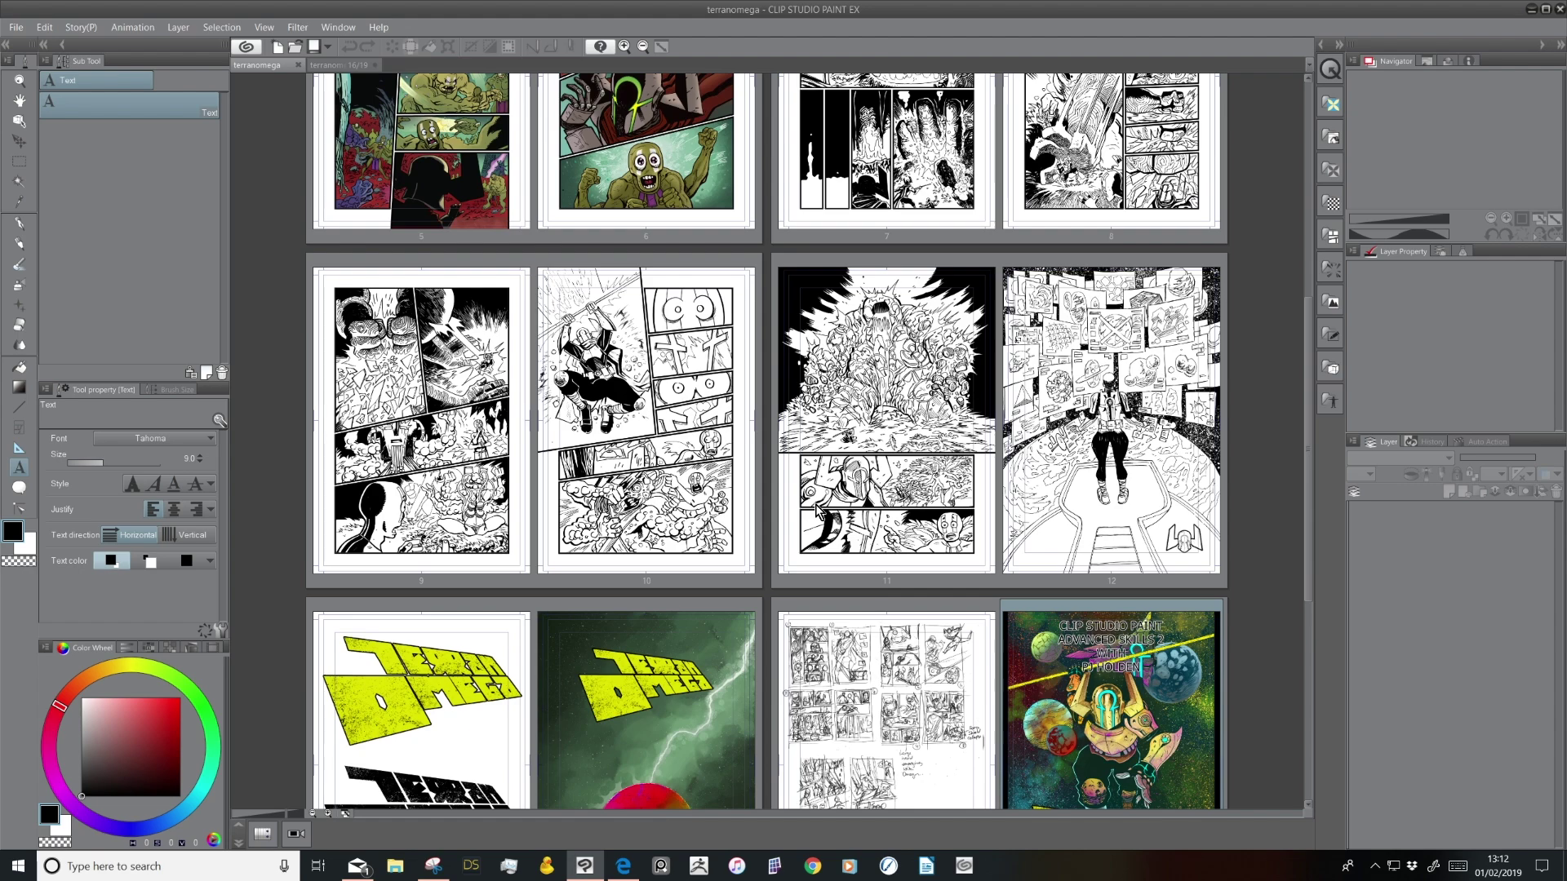
{"action": "scroll", "coordinate": [817, 506], "scroll_direction": "down", "scroll_amount": 5}
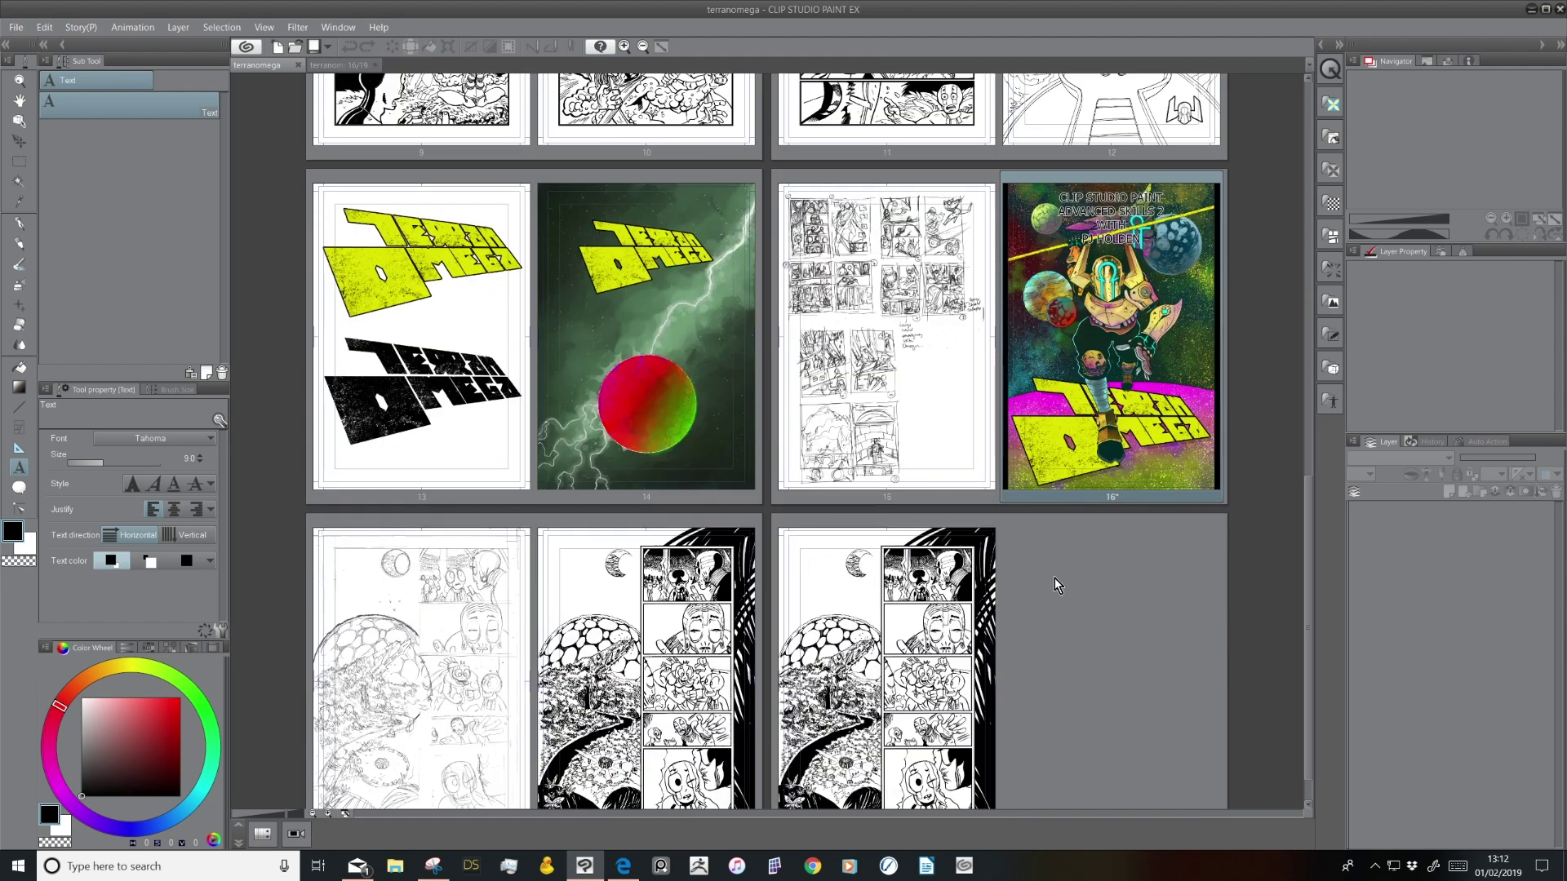
{"action": "scroll", "coordinate": [1054, 577], "scroll_direction": "down", "scroll_amount": 1}
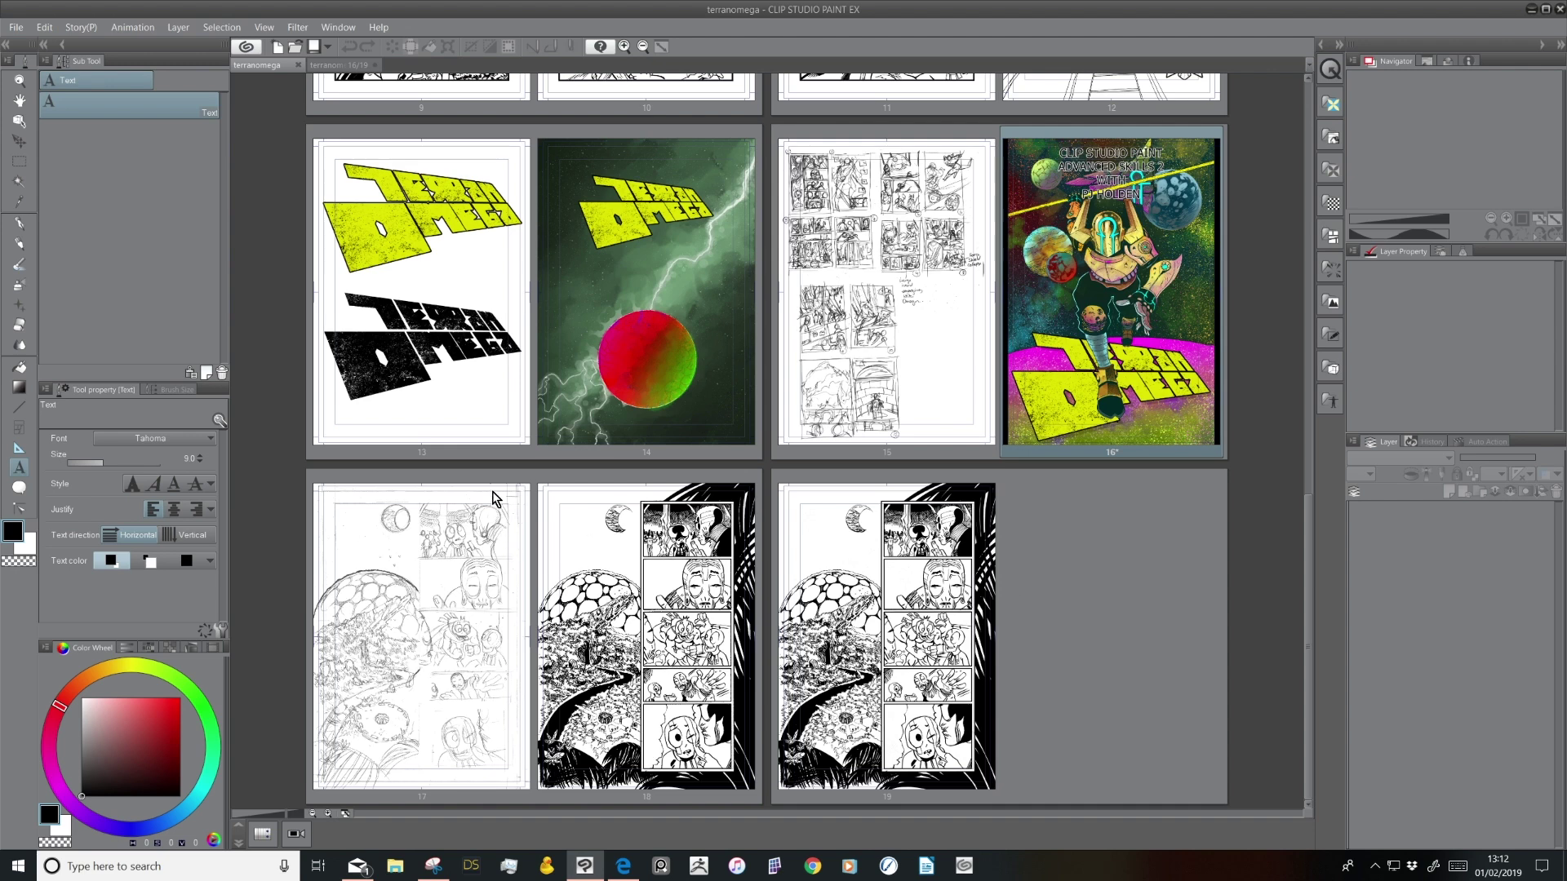
{"action": "scroll", "coordinate": [1305, 542], "scroll_direction": "up", "scroll_amount": 1}
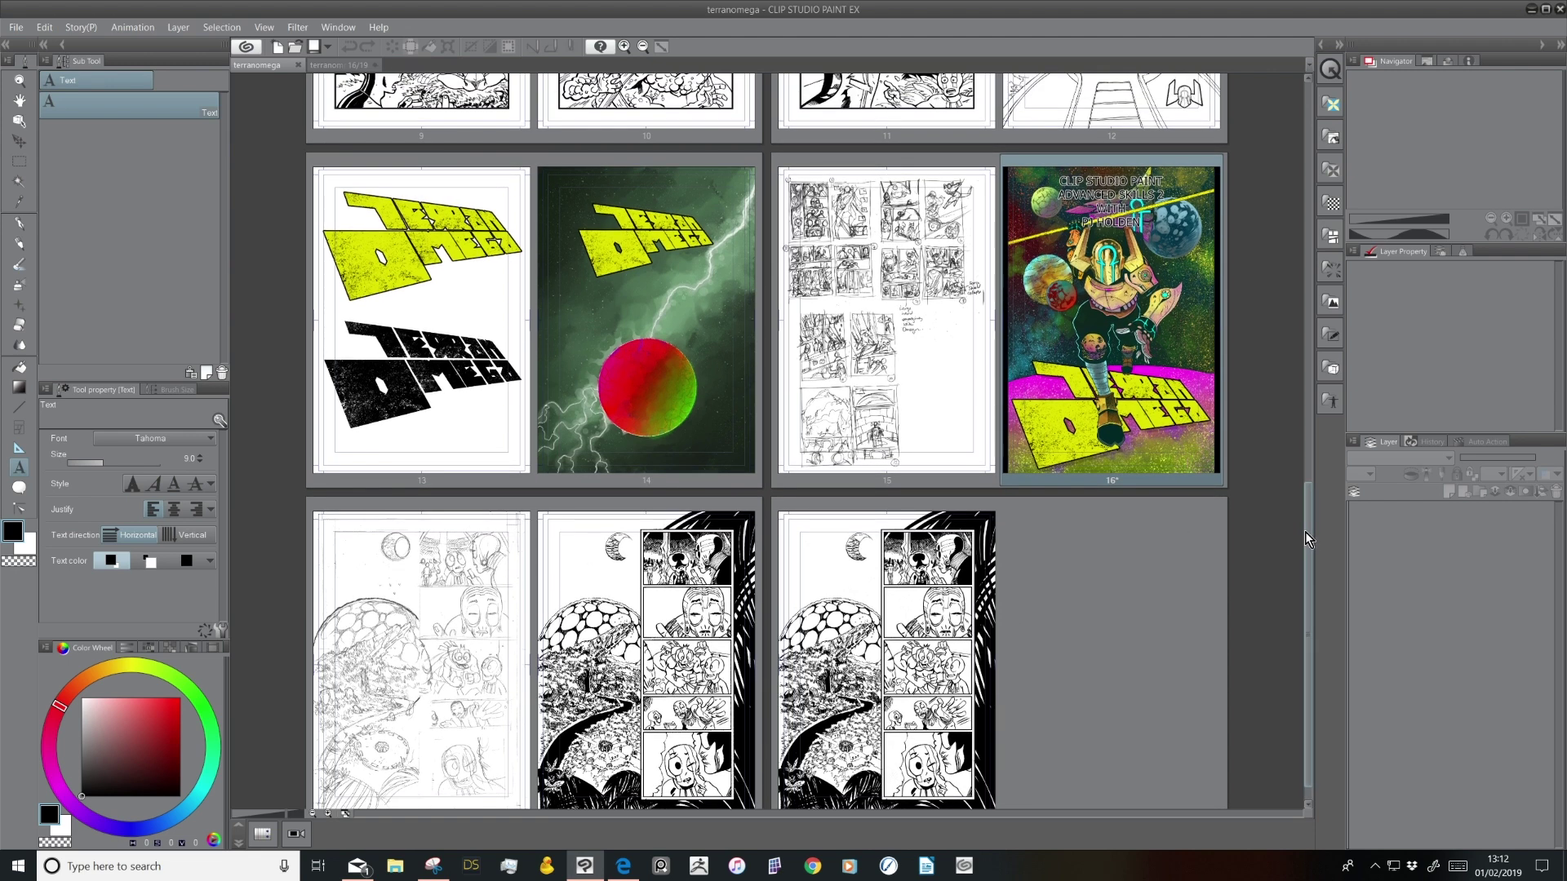
{"action": "scroll", "coordinate": [1305, 539], "scroll_direction": "down", "scroll_amount": 1}
Add a blank page after page 16 of the story and open it
{"action": "right_click", "coordinate": [1074, 555]}
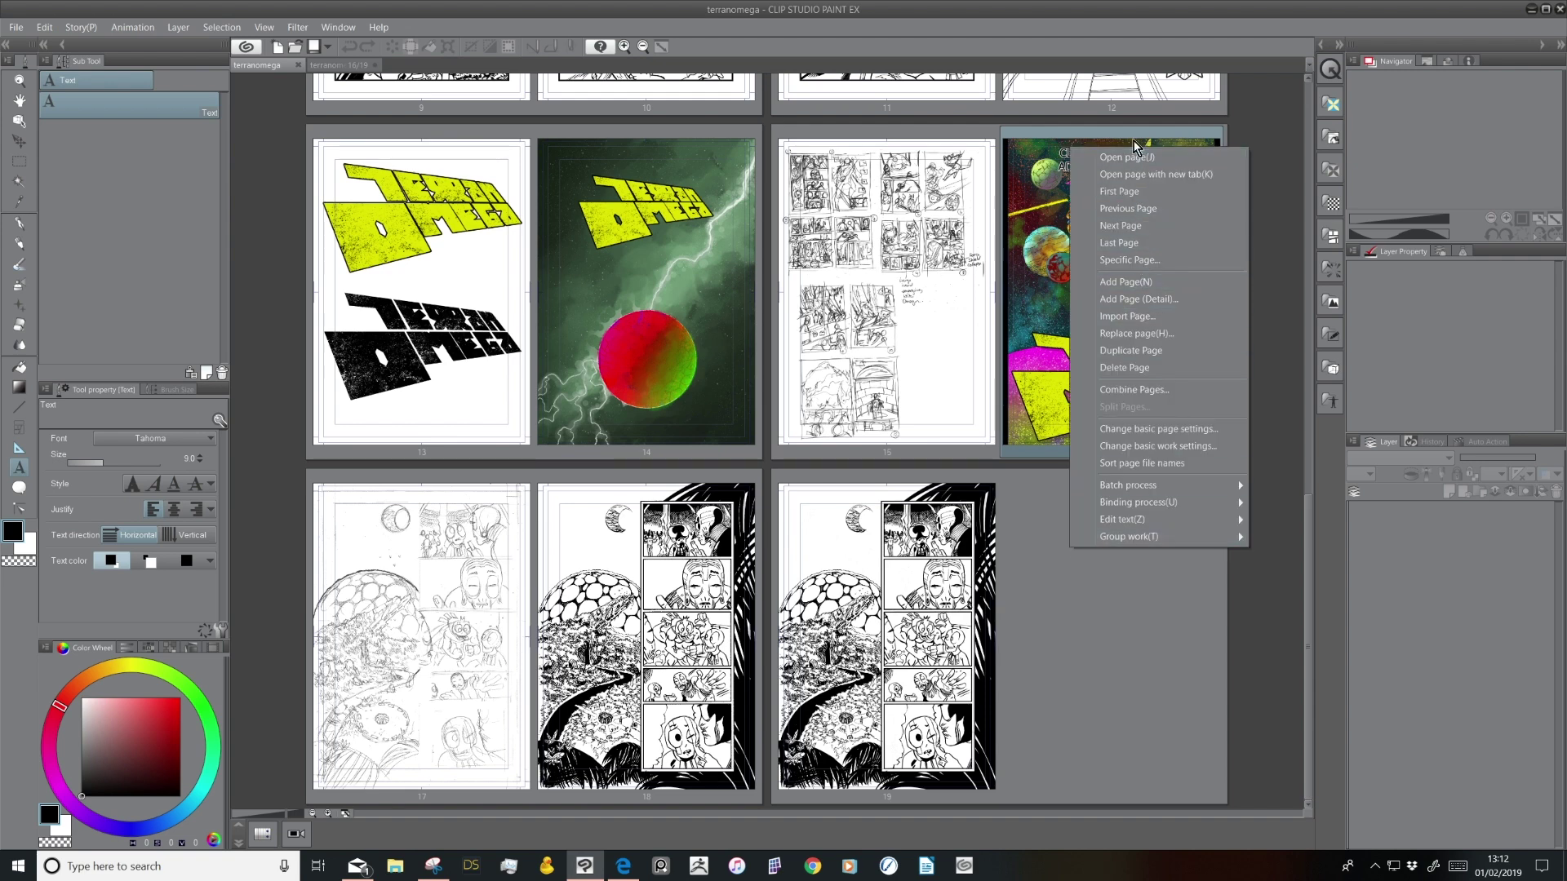
{"action": "left_click", "coordinate": [1148, 282]}
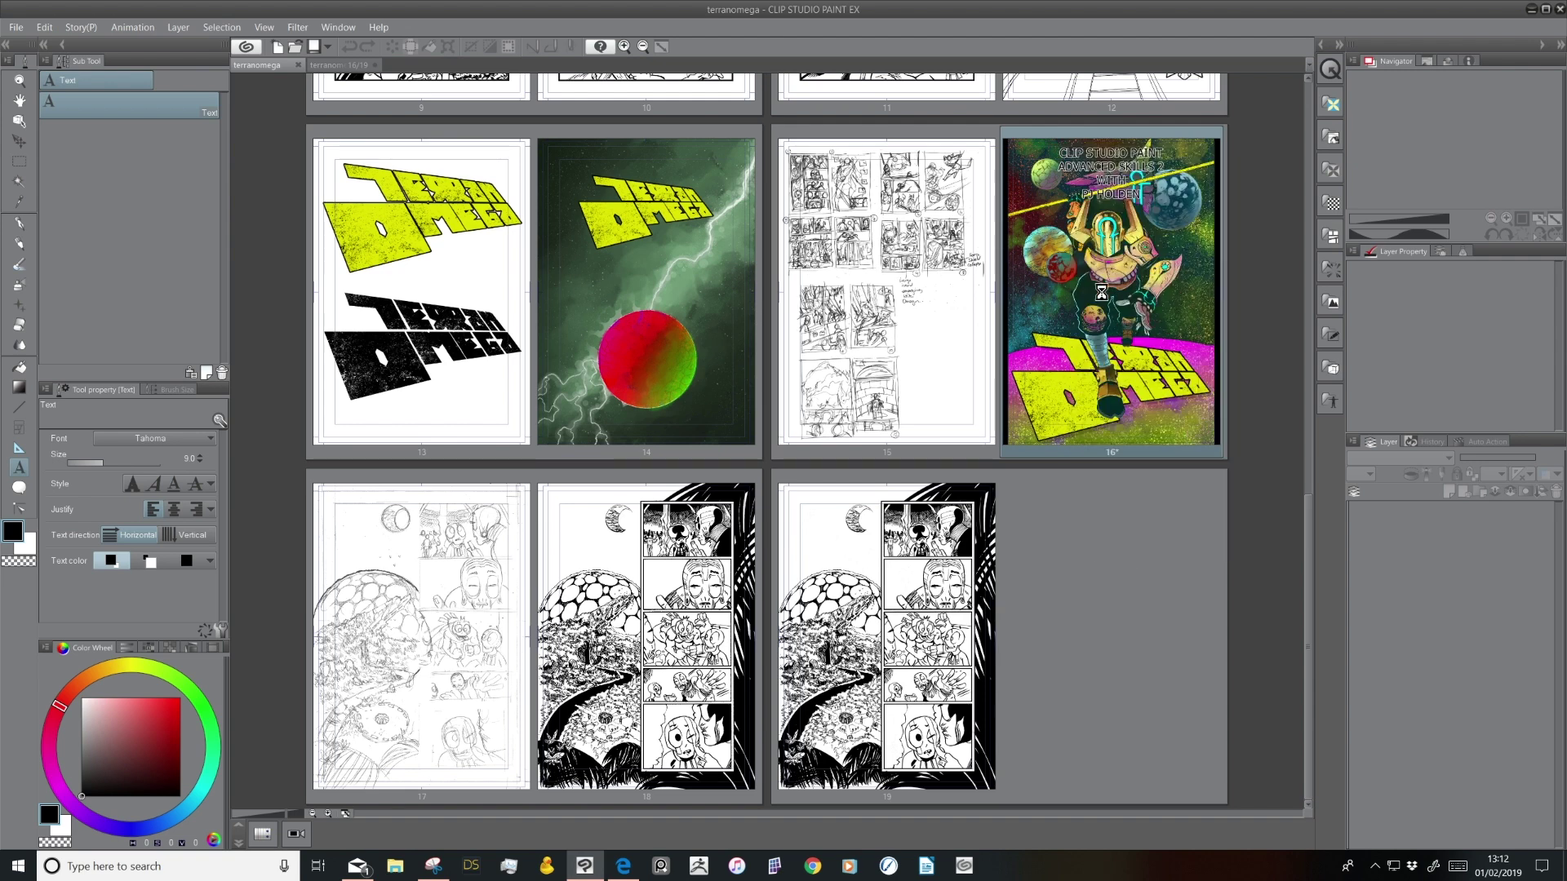
{"action": "left_click", "coordinate": [448, 639]}
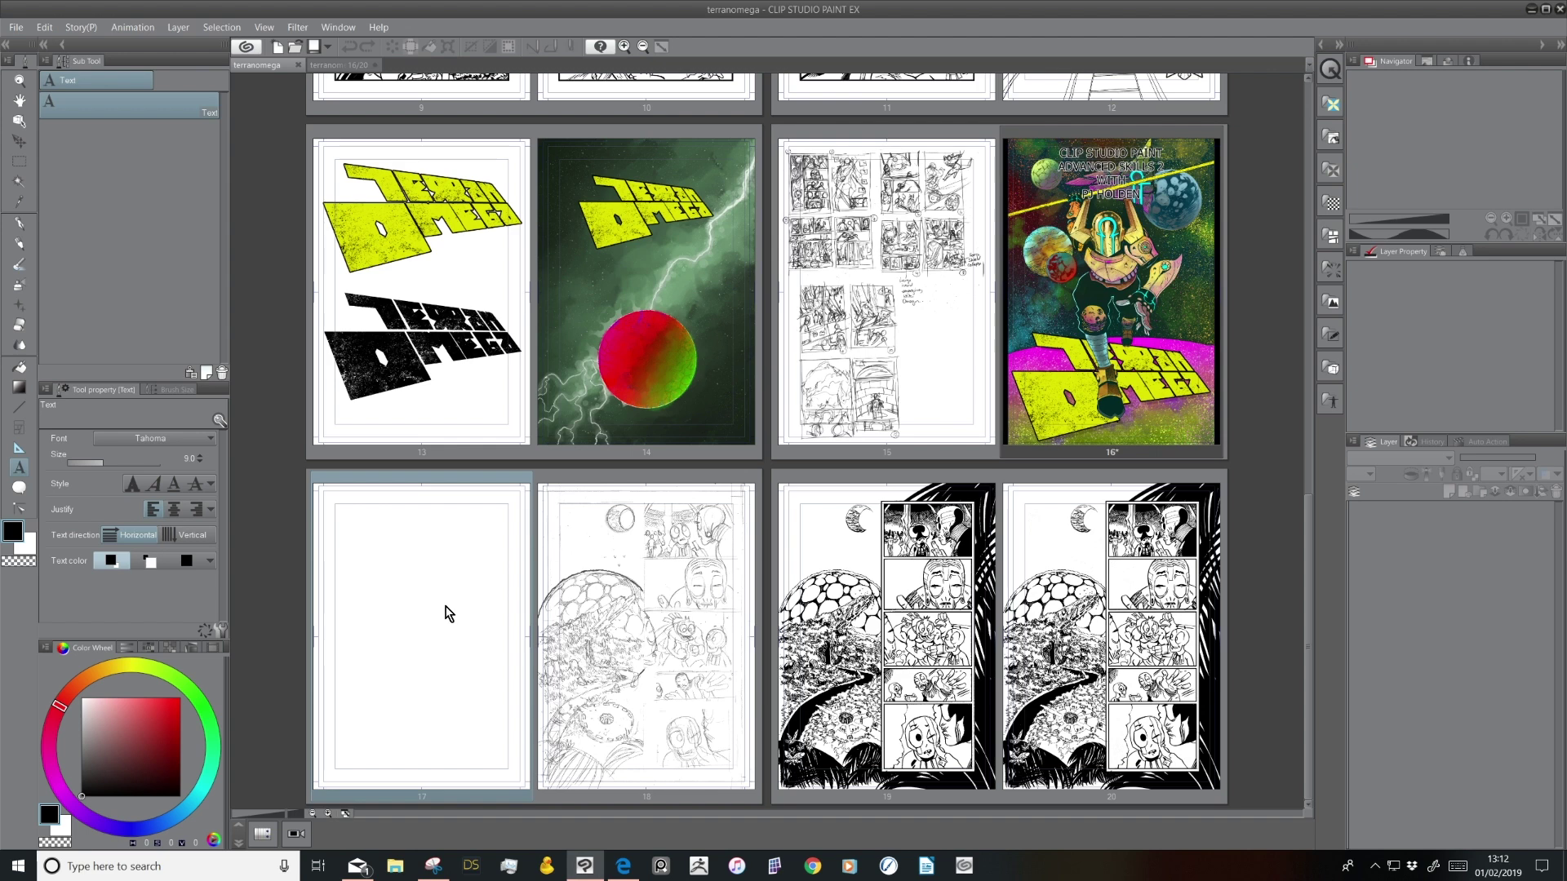
{"action": "double_click", "coordinate": [460, 558]}
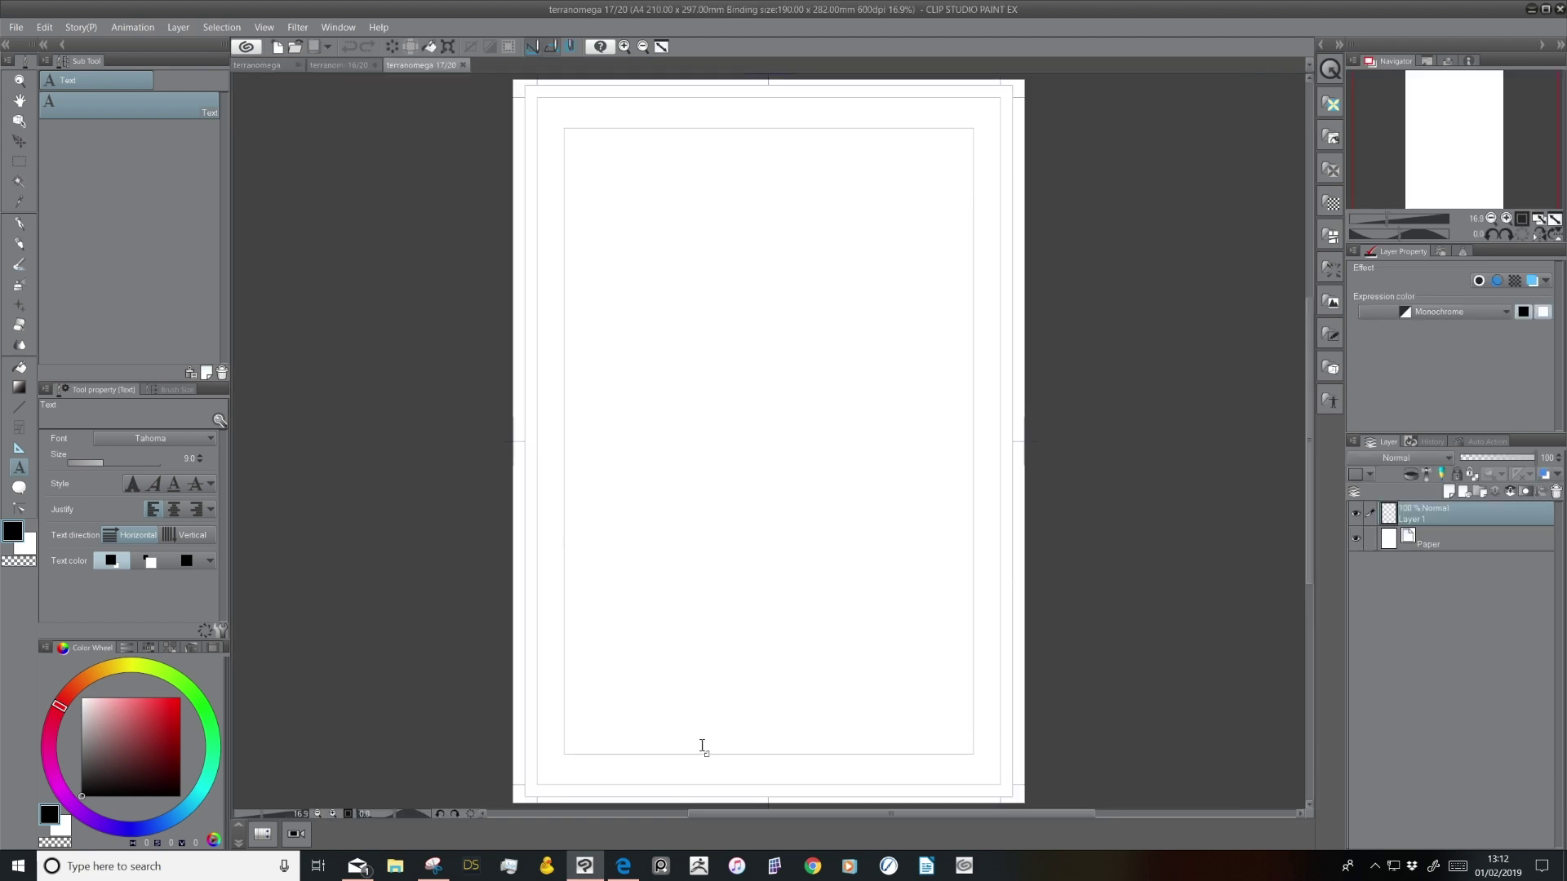
{"action": "scroll", "coordinate": [650, 614], "scroll_direction": "up", "scroll_amount": 1}
{"action": "scroll", "coordinate": [629, 532], "scroll_direction": "up", "scroll_amount": 1}
{"action": "scroll", "coordinate": [629, 531], "scroll_direction": "down", "scroll_amount": 1}
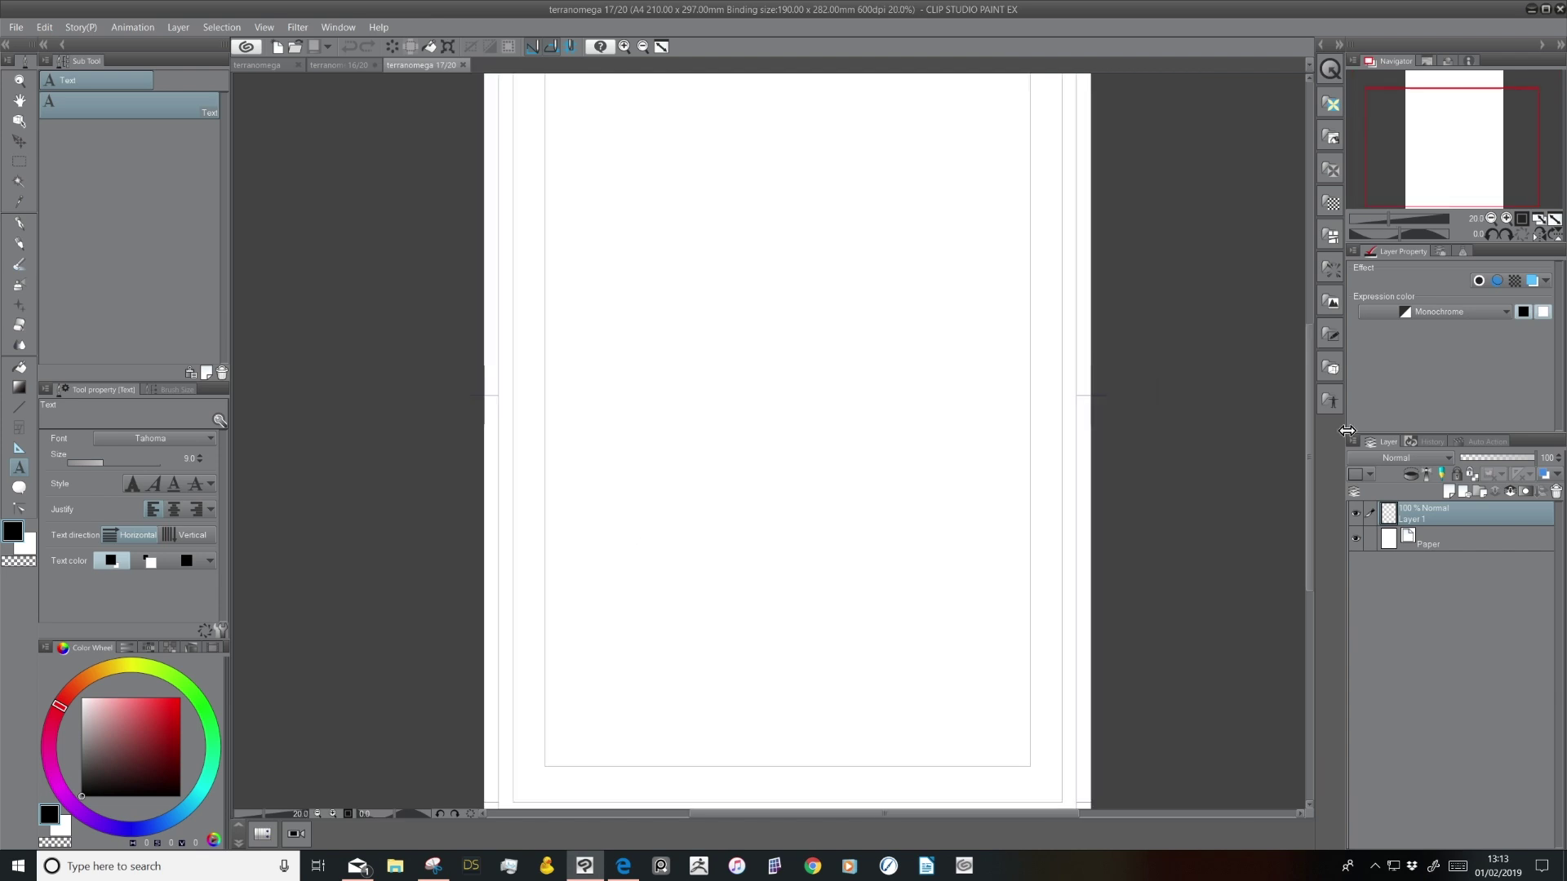
{"action": "left_click_drag", "start_coordinate": [1520, 143], "coordinate": [1509, 111]}
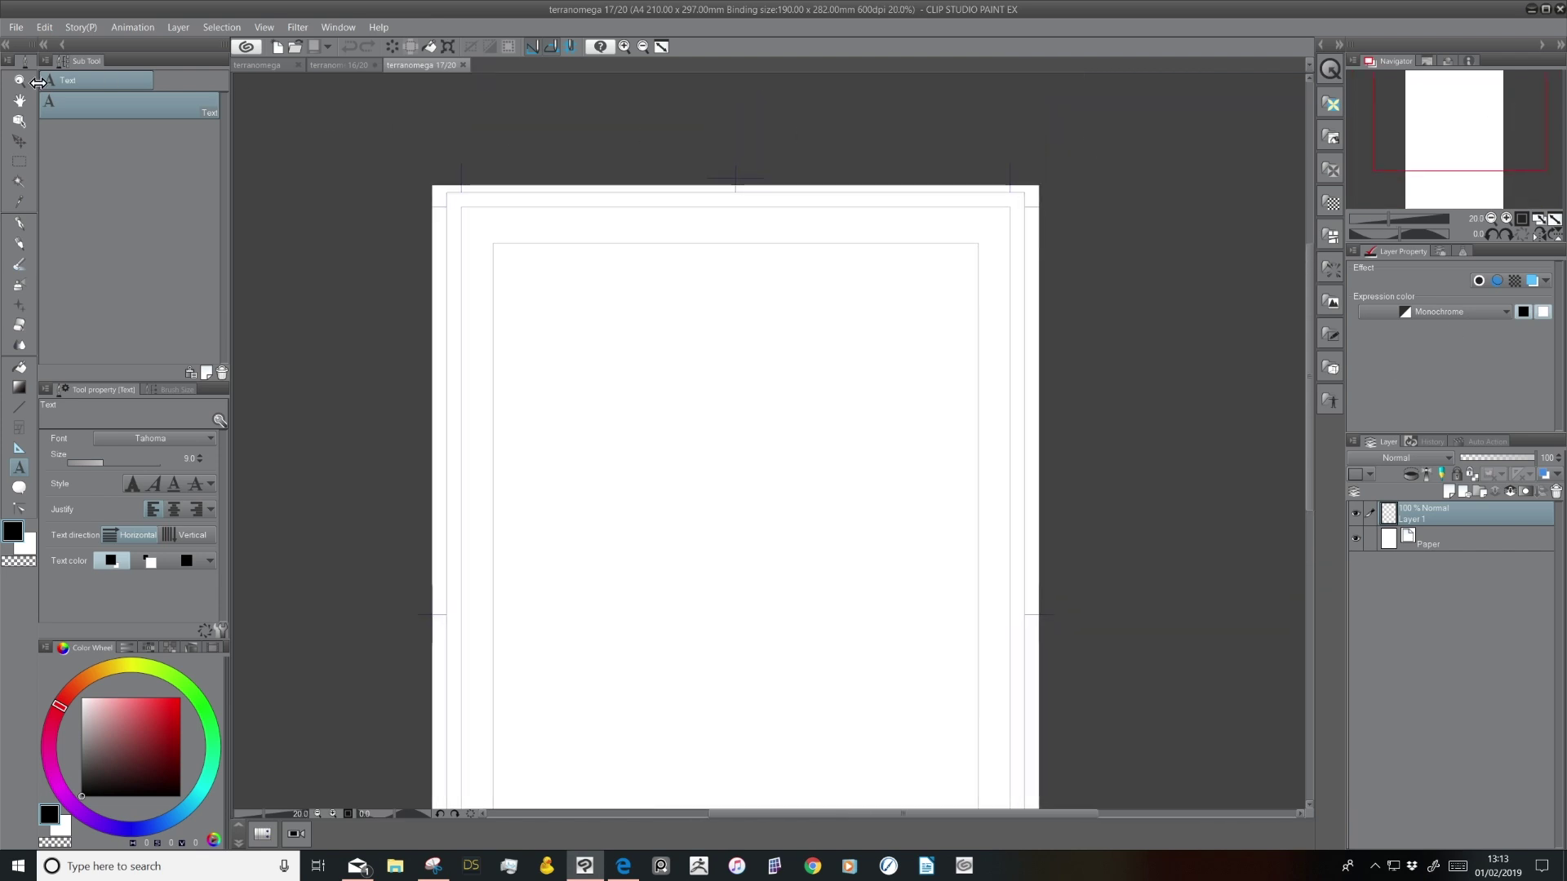
Start a new document and compare the presets offered for the comic and multi-page printing work types
{"action": "left_click", "coordinate": [277, 52]}
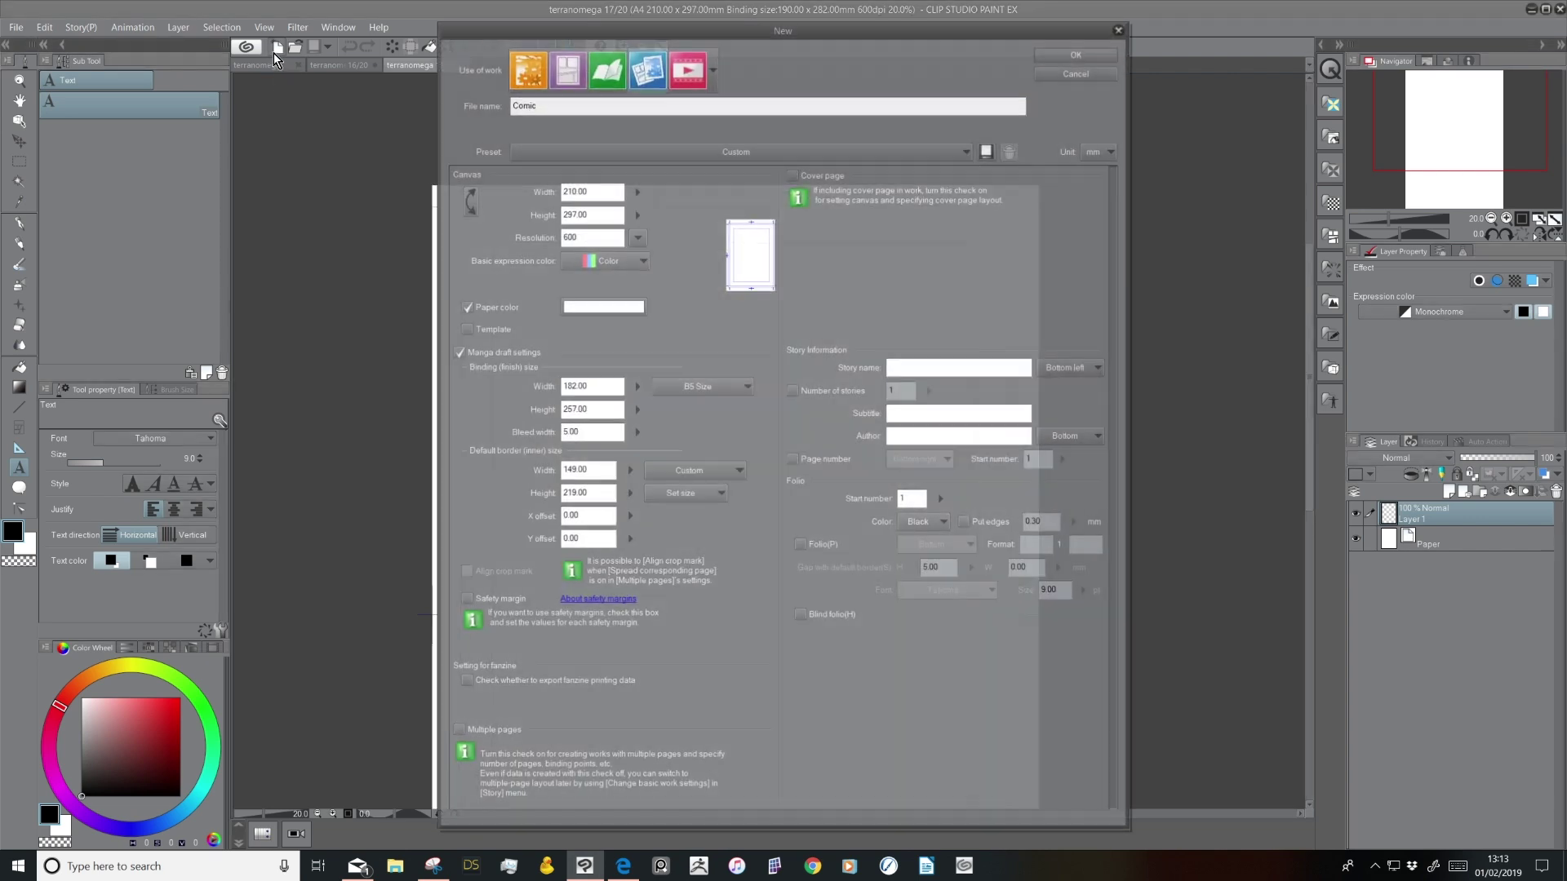
{"action": "left_click_drag", "start_coordinate": [610, 31], "coordinate": [378, 29]}
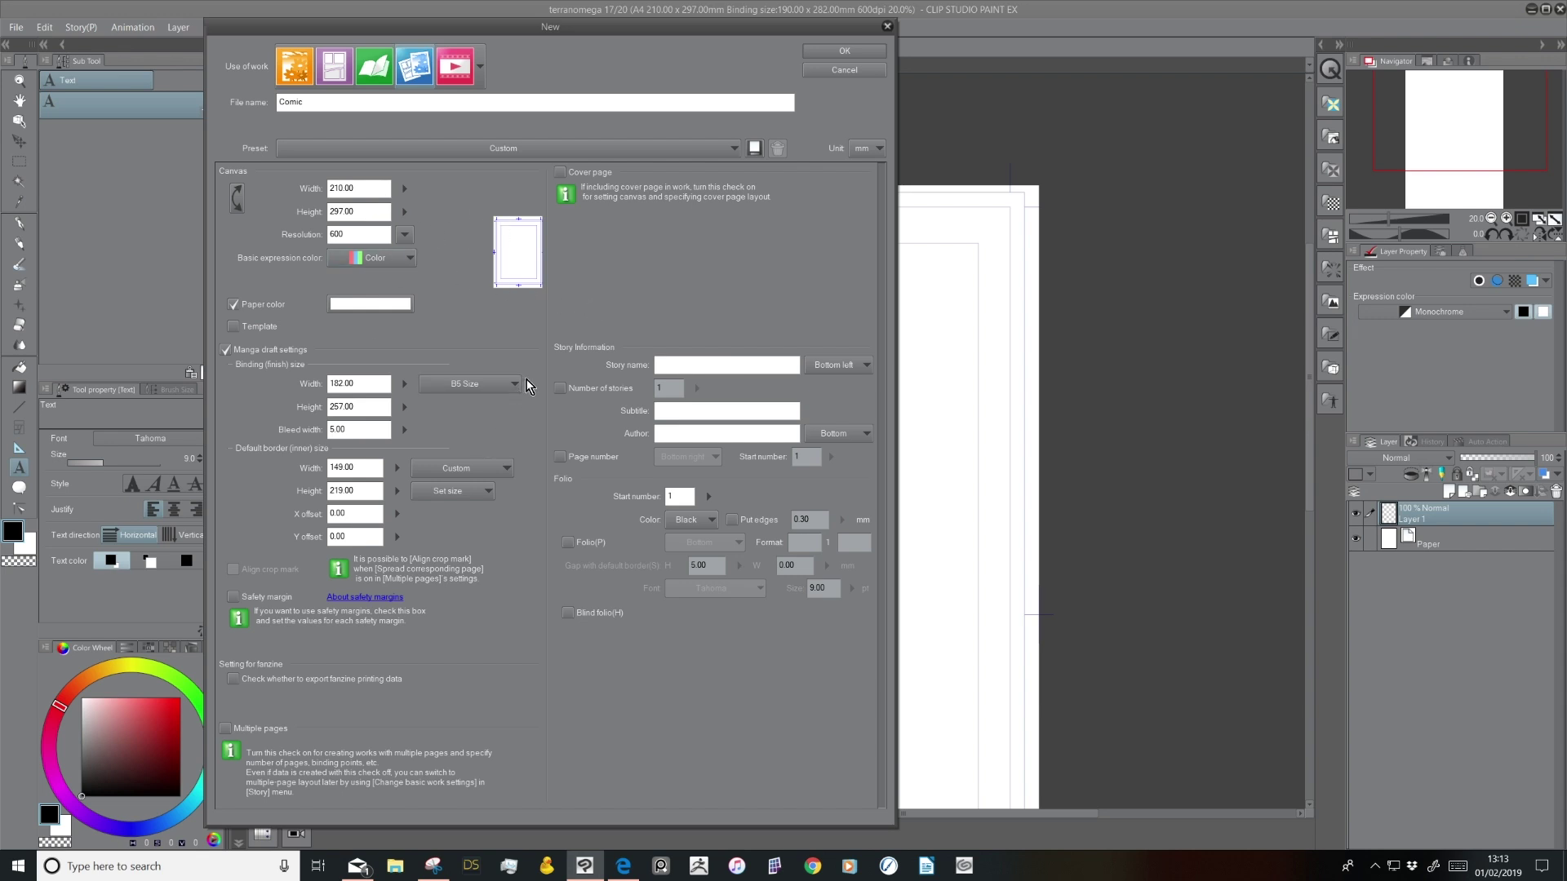
{"action": "left_click", "coordinate": [346, 65]}
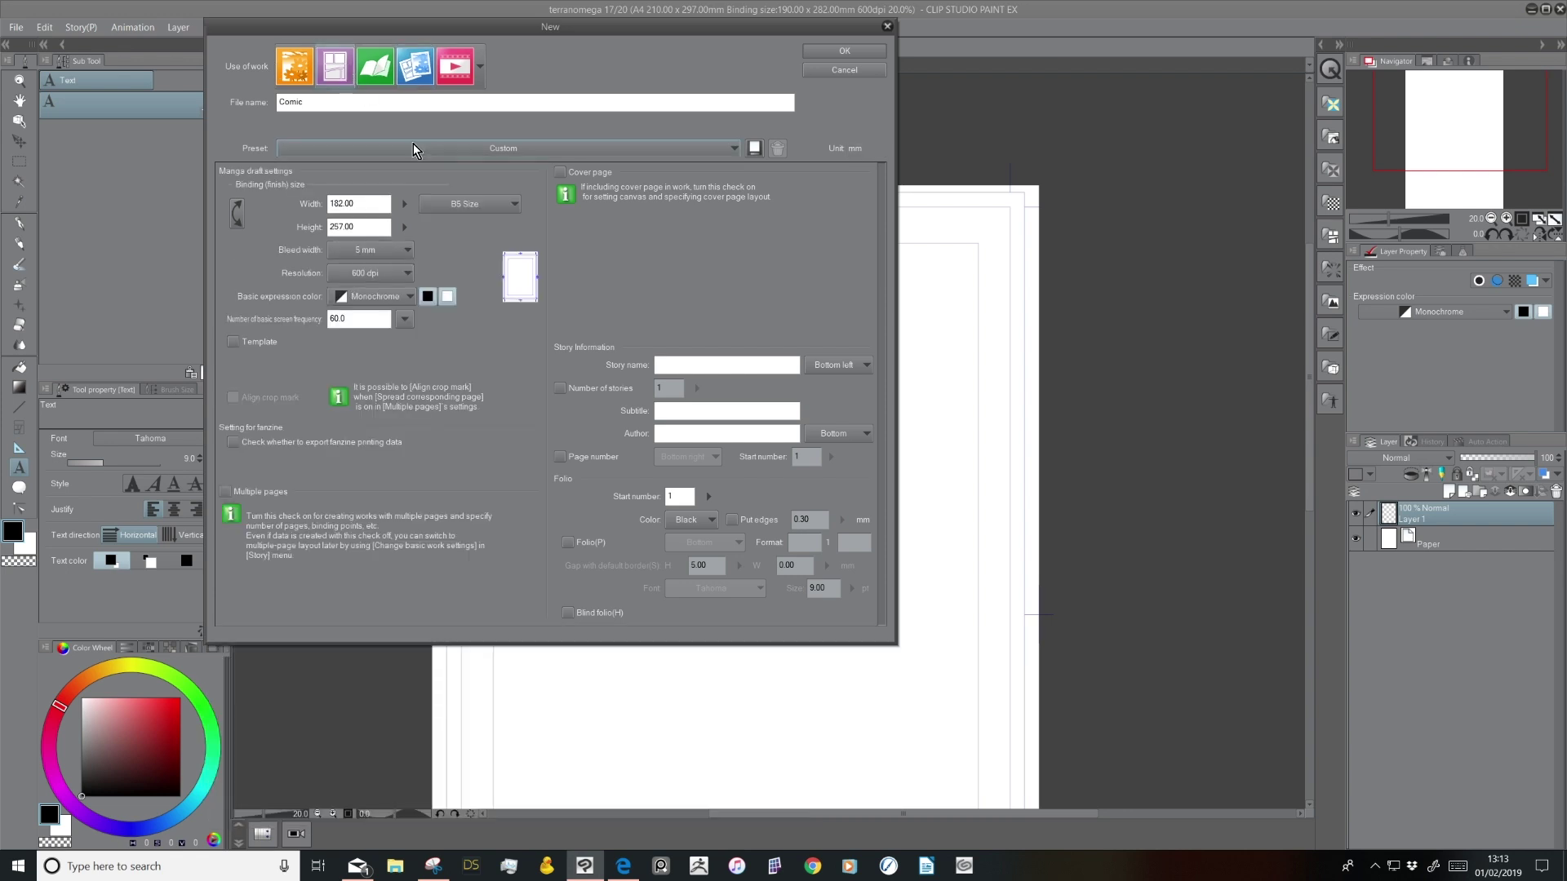
{"action": "left_click", "coordinate": [414, 149]}
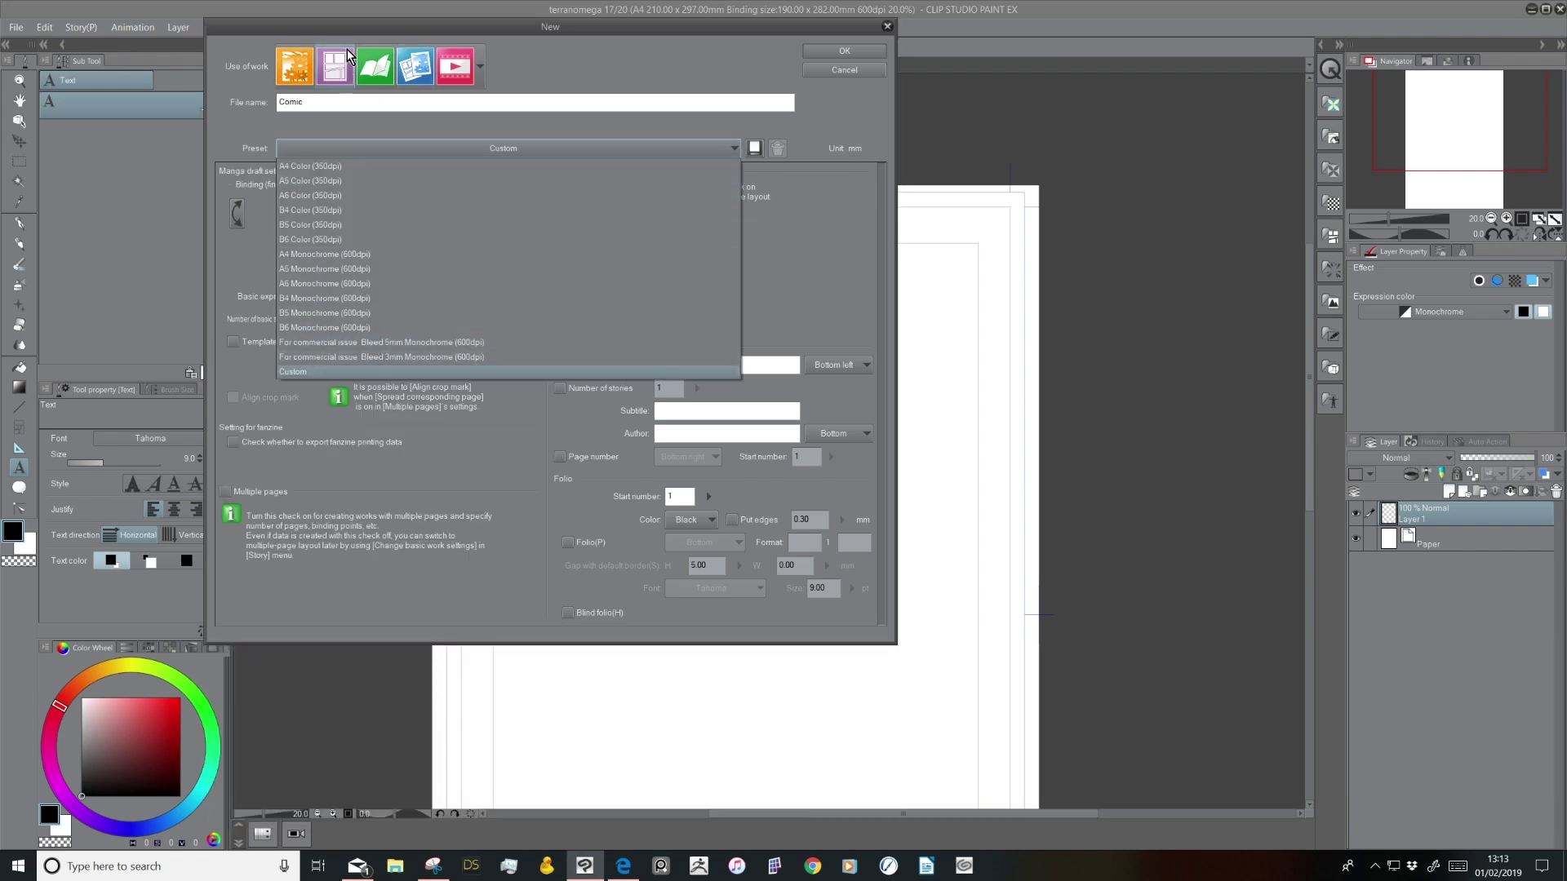
{"action": "left_click", "coordinate": [380, 70]}
{"action": "left_click", "coordinate": [412, 150]}
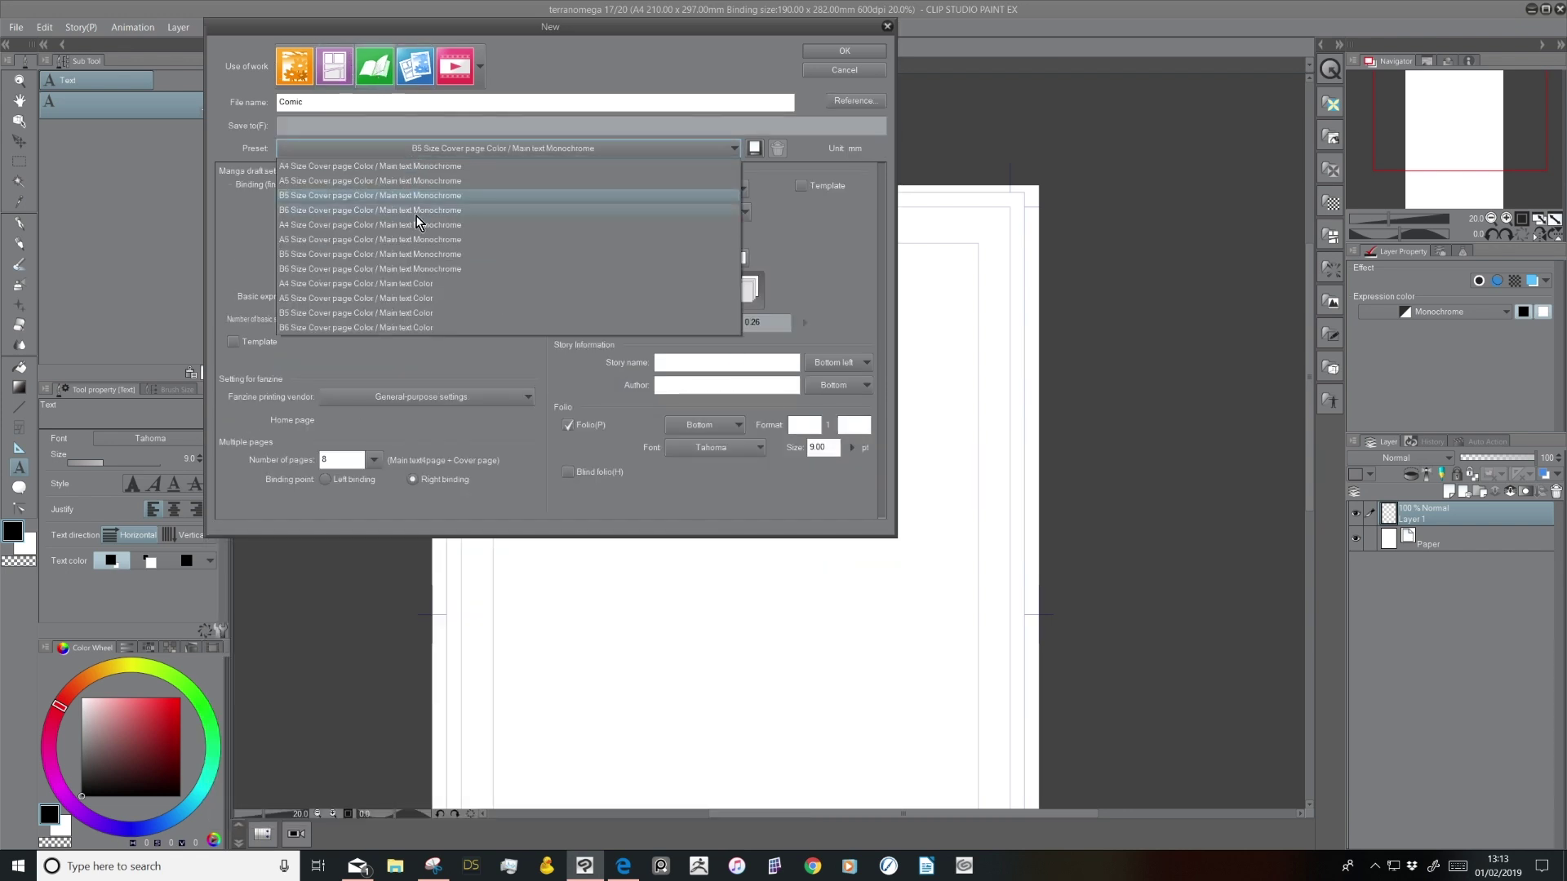
Create a Custom comic document with a 210 × 297 mm color canvas at 600 dpi and B5 binding size with 5 mm bleed
{"action": "left_click", "coordinate": [404, 69]}
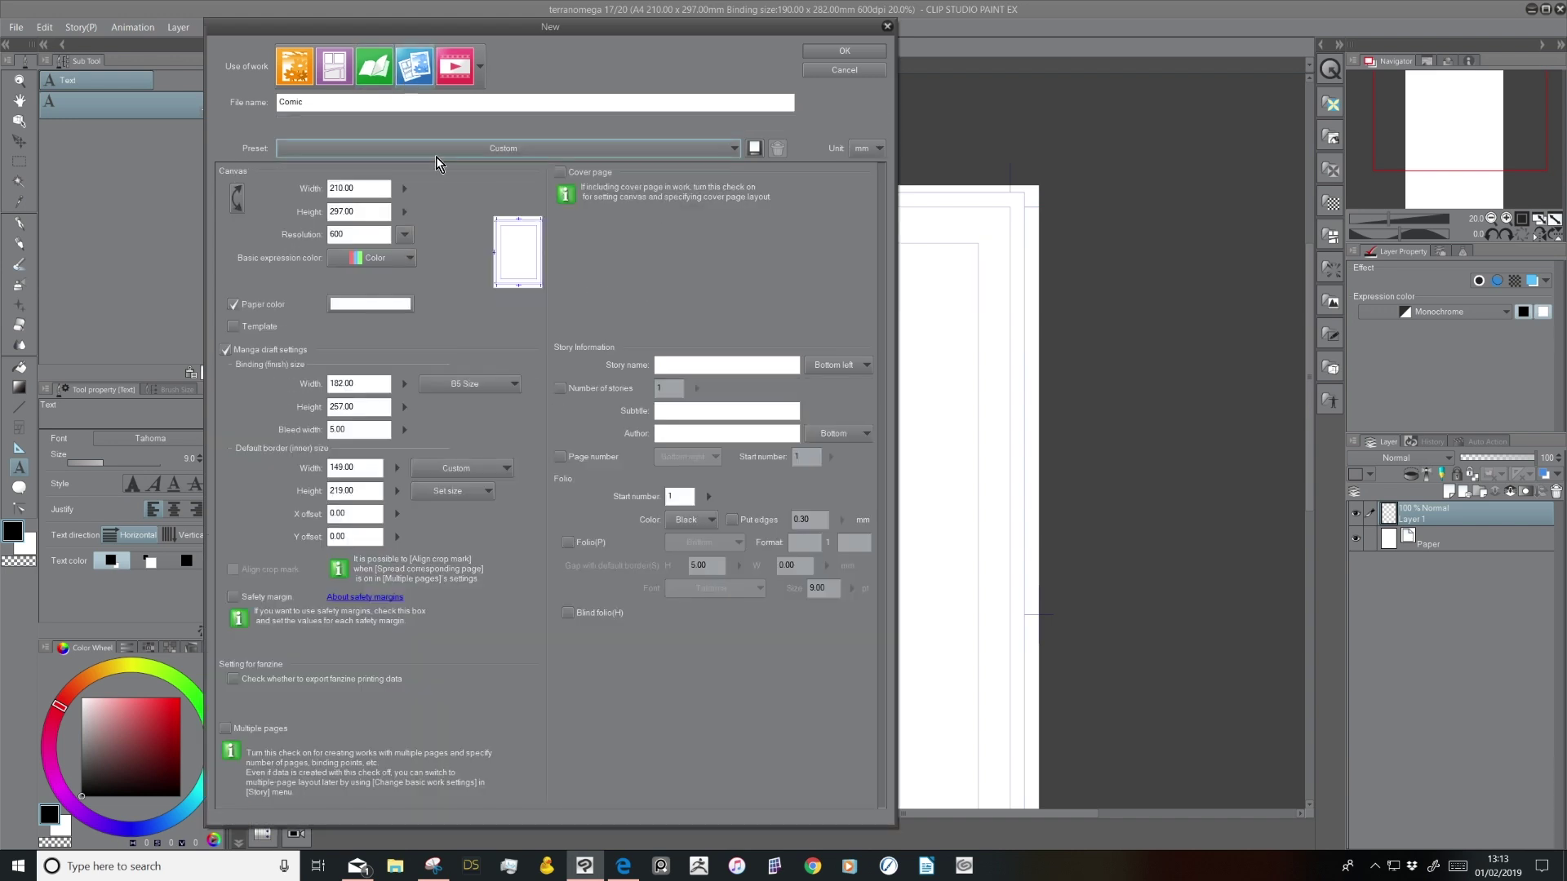
{"action": "left_click", "coordinate": [434, 154]}
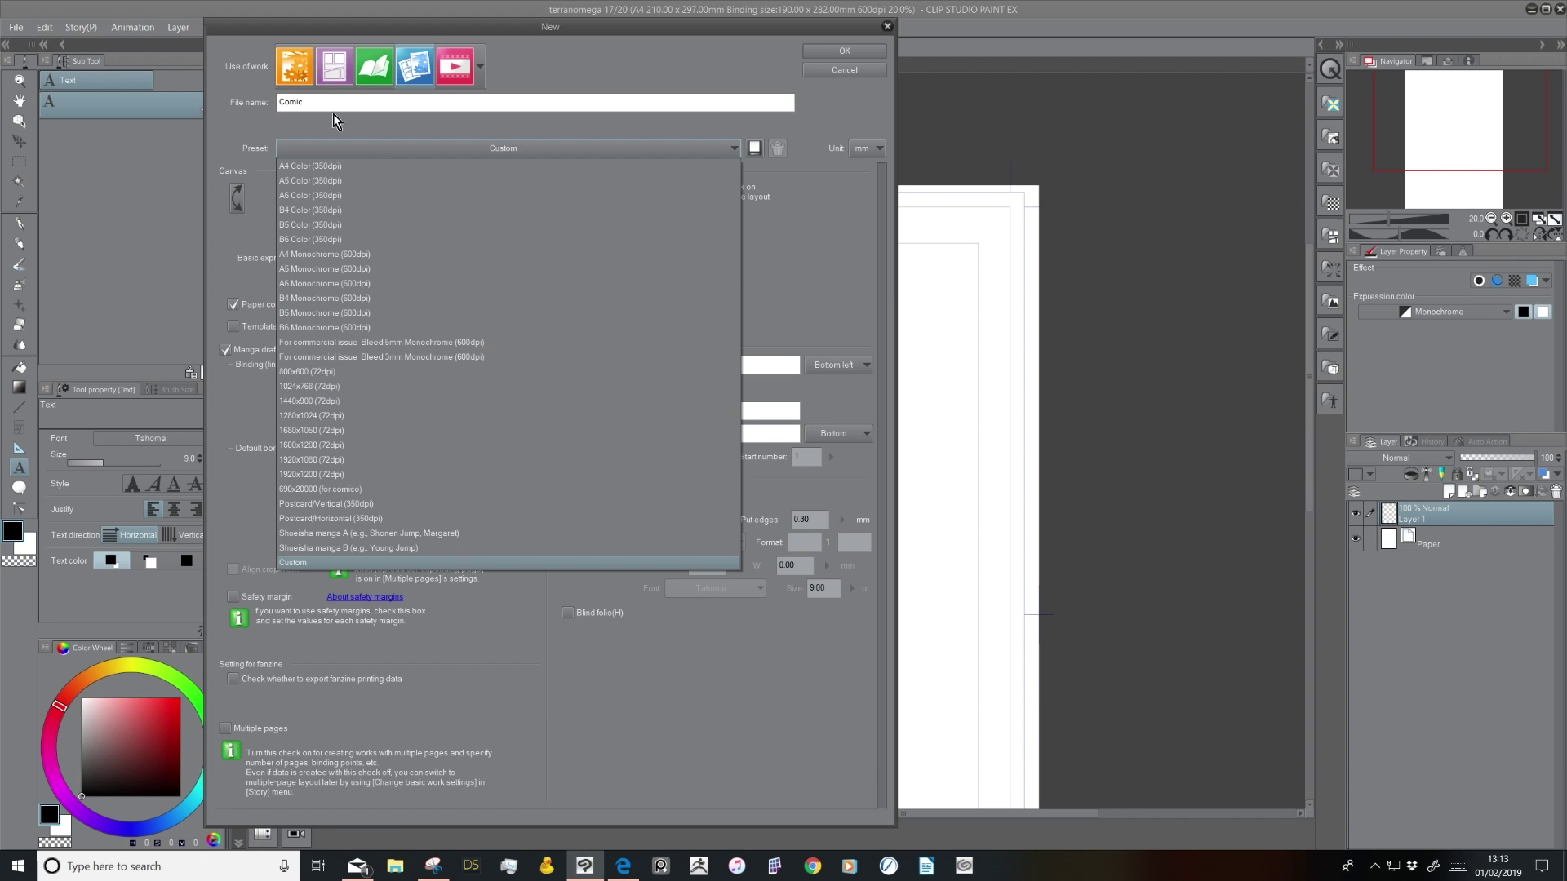
{"action": "left_click", "coordinate": [350, 131]}
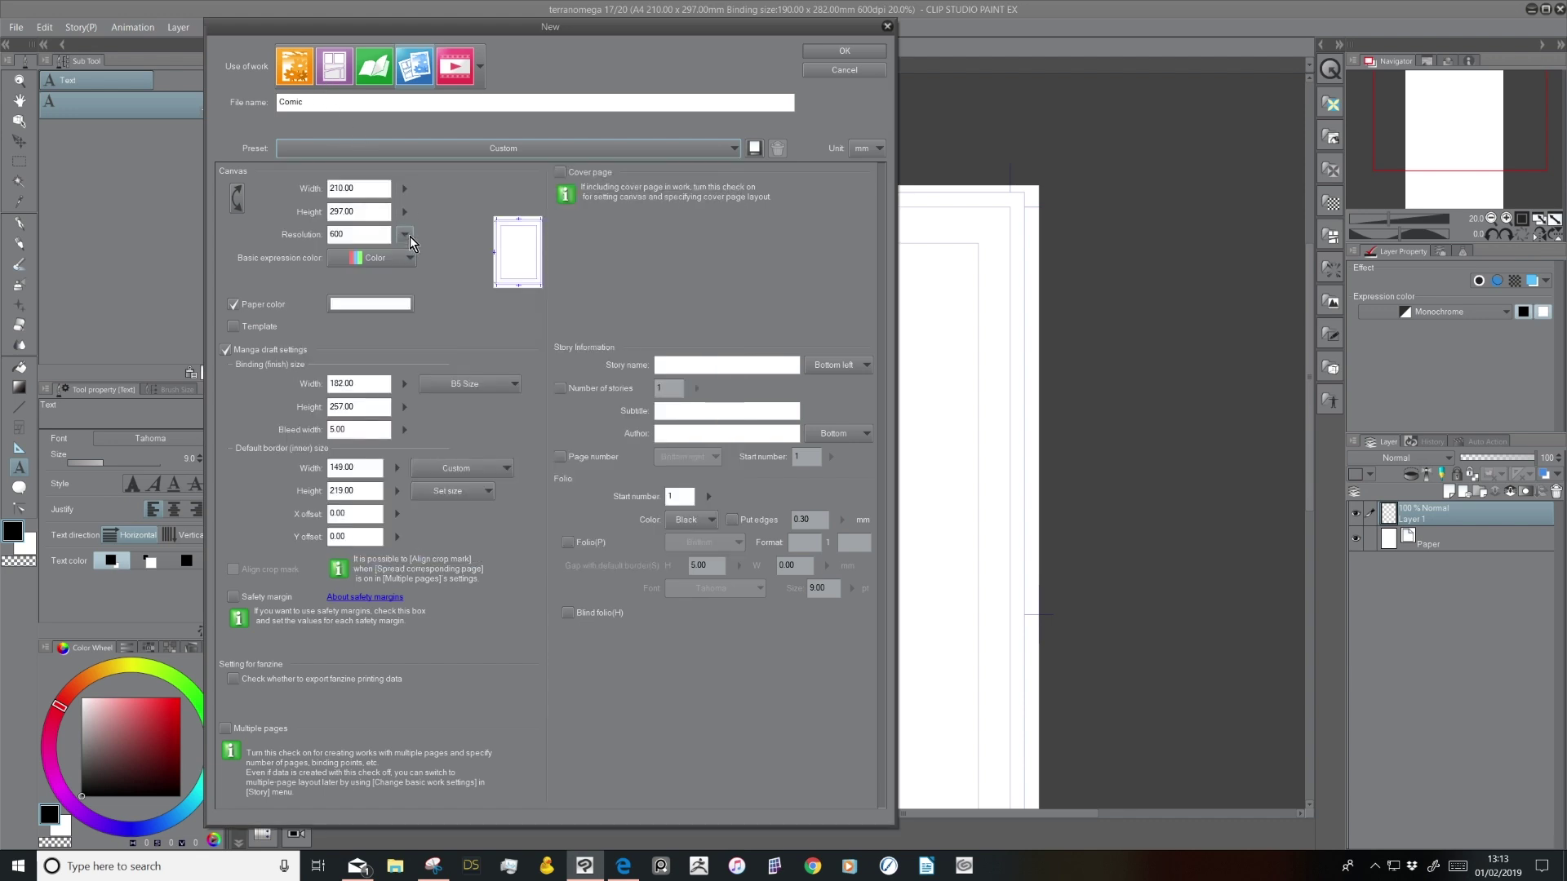
{"action": "left_click", "coordinate": [506, 153]}
{"action": "left_click", "coordinate": [480, 146]}
{"action": "left_click", "coordinate": [832, 49]}
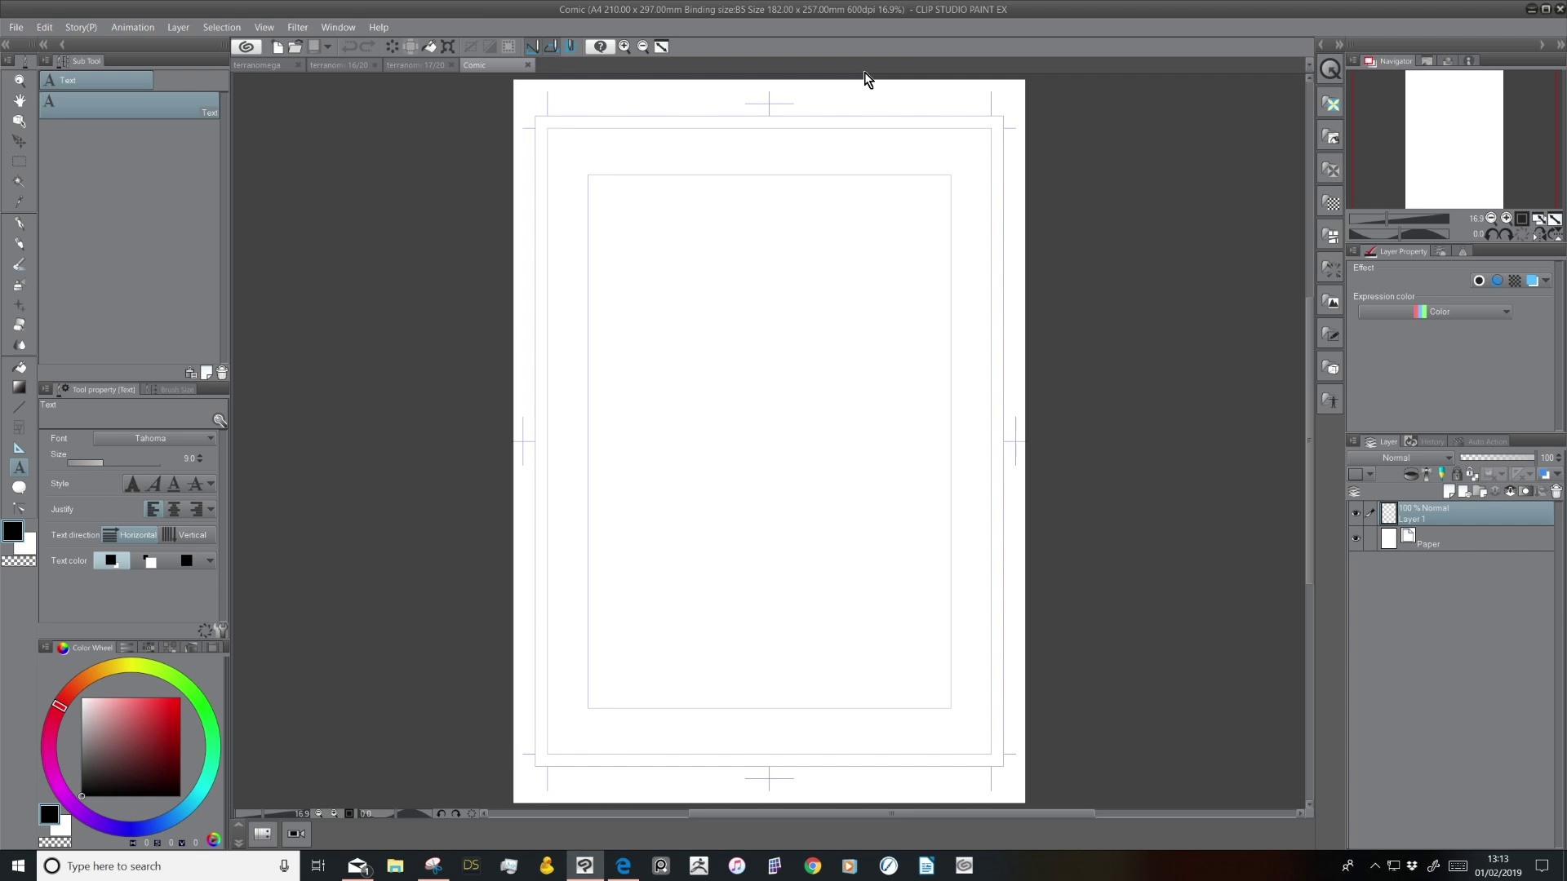
Draw a long vertical test line with the G-pen inside the inner border, and set the brush size to 10.9
{"action": "left_click", "coordinate": [20, 223]}
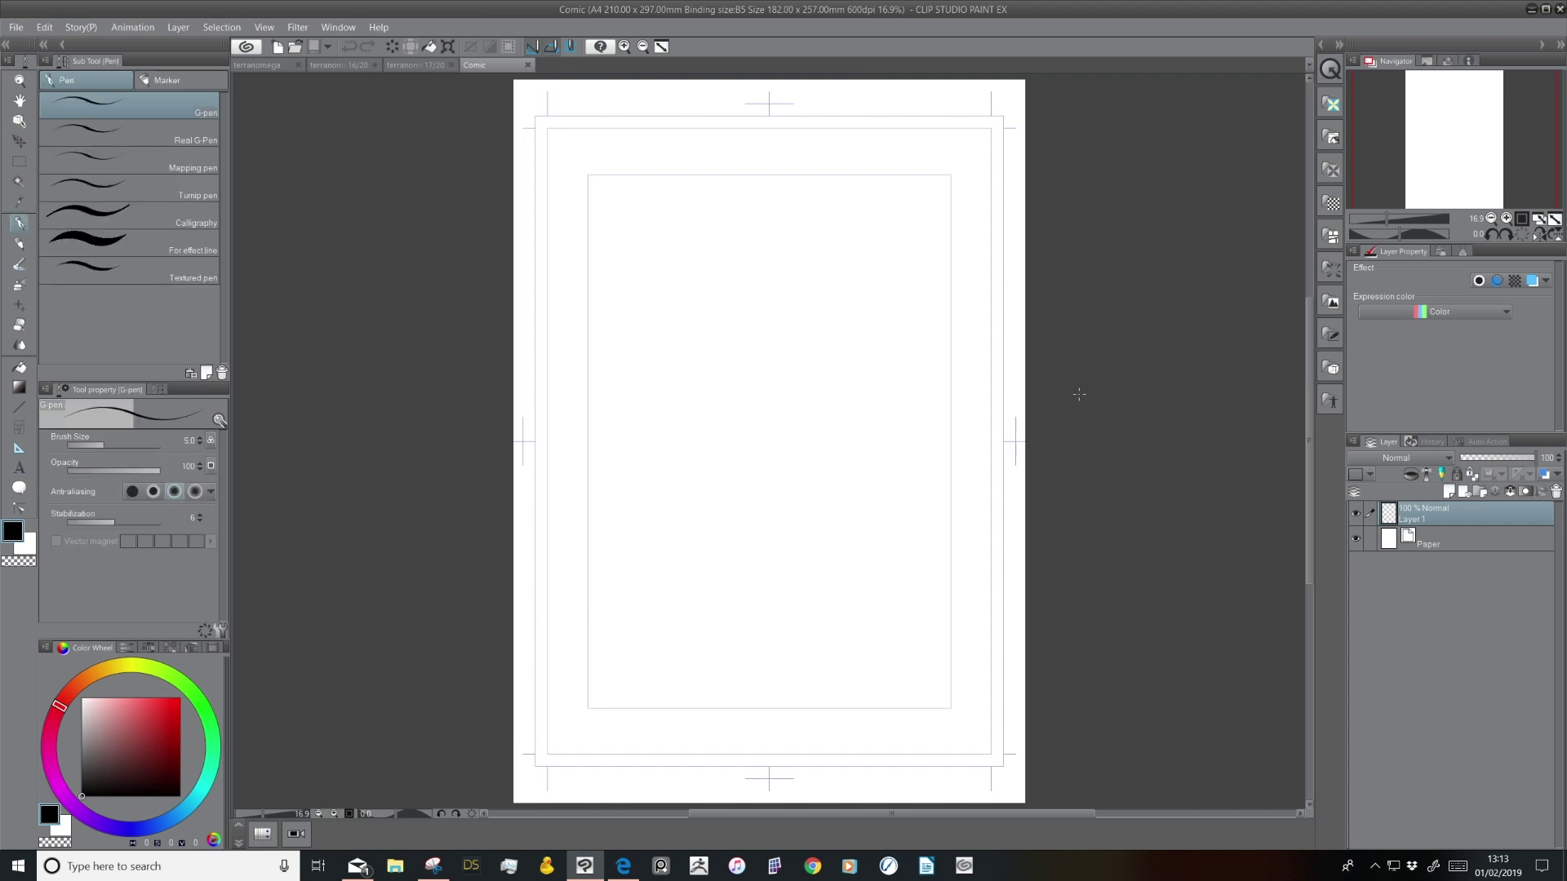
{"action": "left_click_drag", "start_coordinate": [662, 268], "coordinate": [659, 539]}
{"action": "left_click", "coordinate": [113, 446]}
{"action": "left_click_drag", "start_coordinate": [113, 447], "coordinate": [110, 446]}
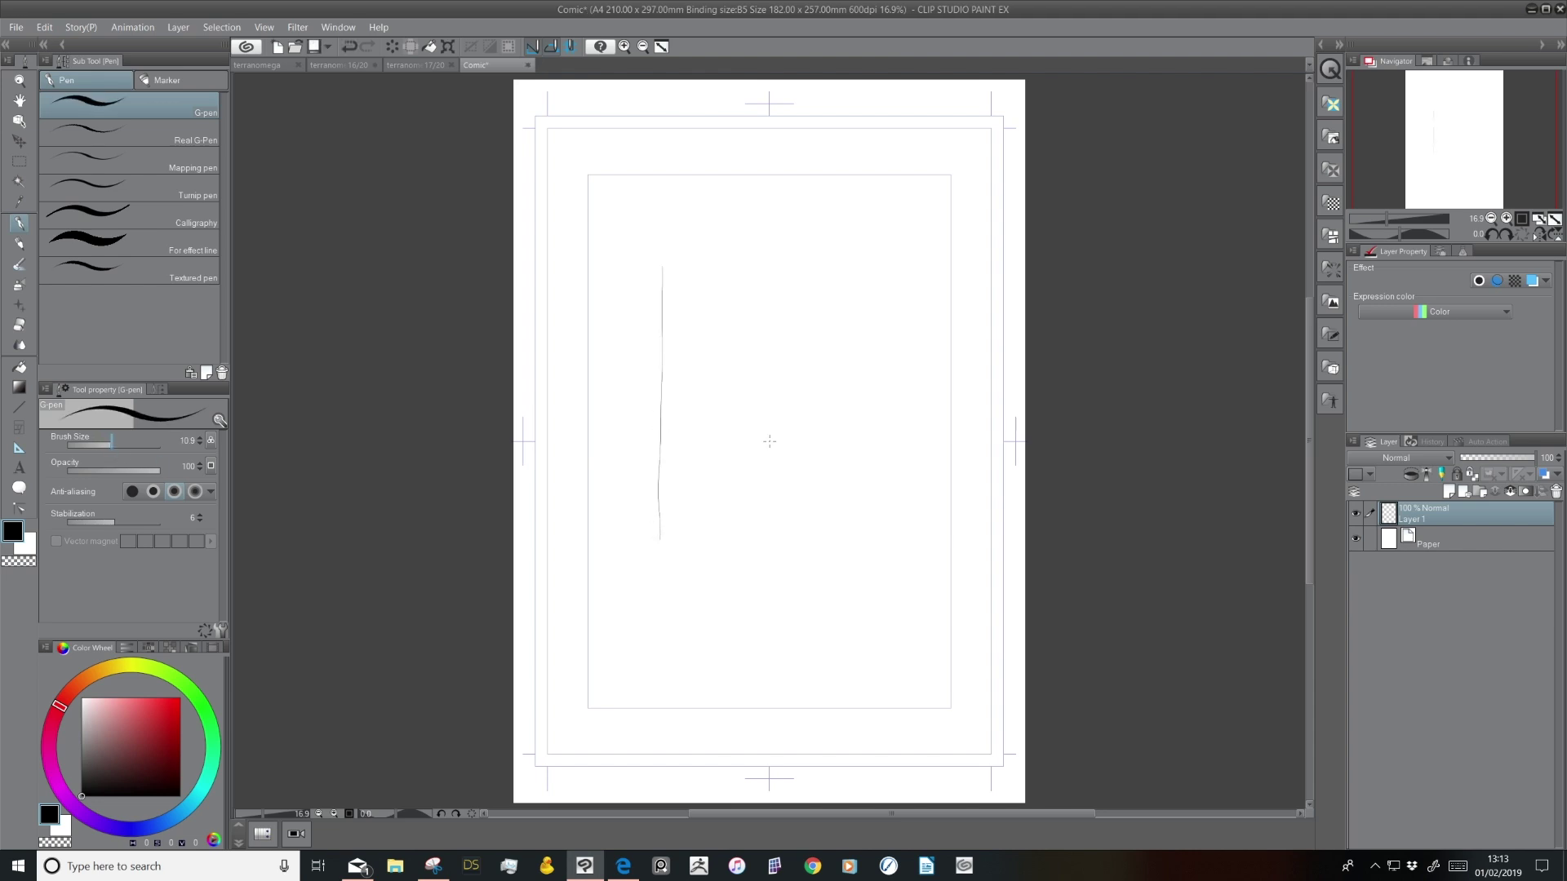
Handwrite the list BLEED, TRIM, SAFE at the inner border's upper-left corner
{"action": "left_click_drag", "start_coordinate": [618, 192], "coordinate": [624, 204]}
{"action": "mouse_move", "coordinate": [628, 192]}
{"action": "left_mouse_down"}
{"action": "mouse_move", "coordinate": [654, 190]}
{"action": "mouse_move", "coordinate": [608, 182]}
{"action": "mouse_move", "coordinate": [652, 173]}
{"action": "mouse_move", "coordinate": [605, 223]}
{"action": "mouse_move", "coordinate": [644, 207]}
{"action": "left_mouse_up"}
{"action": "left_click_drag", "start_coordinate": [635, 216], "coordinate": [642, 214]}
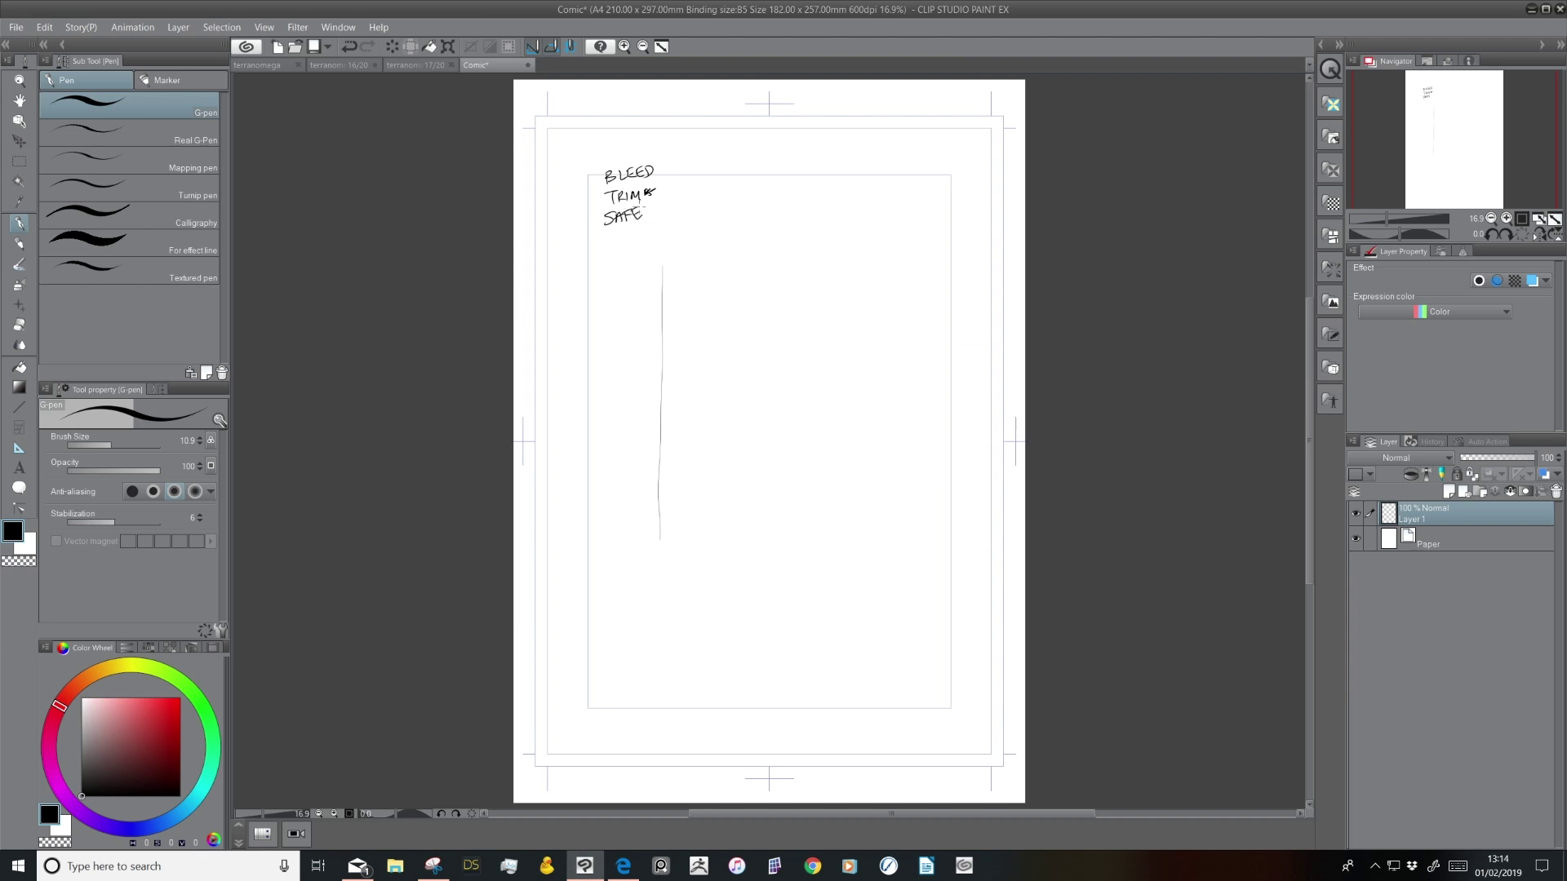
Sketch an upright rectangle in the middle of the page as the safe-area frame
{"action": "left_click_drag", "start_coordinate": [660, 463], "coordinate": [660, 481]}
{"action": "left_click_drag", "start_coordinate": [661, 445], "coordinate": [661, 403]}
{"action": "left_click_drag", "start_coordinate": [666, 314], "coordinate": [834, 318]}
{"action": "mouse_move", "coordinate": [661, 315]}
{"action": "left_mouse_down"}
{"action": "mouse_move", "coordinate": [653, 541]}
{"action": "mouse_move", "coordinate": [857, 536]}
{"action": "left_mouse_up"}
{"action": "left_click_drag", "start_coordinate": [832, 333], "coordinate": [831, 539]}
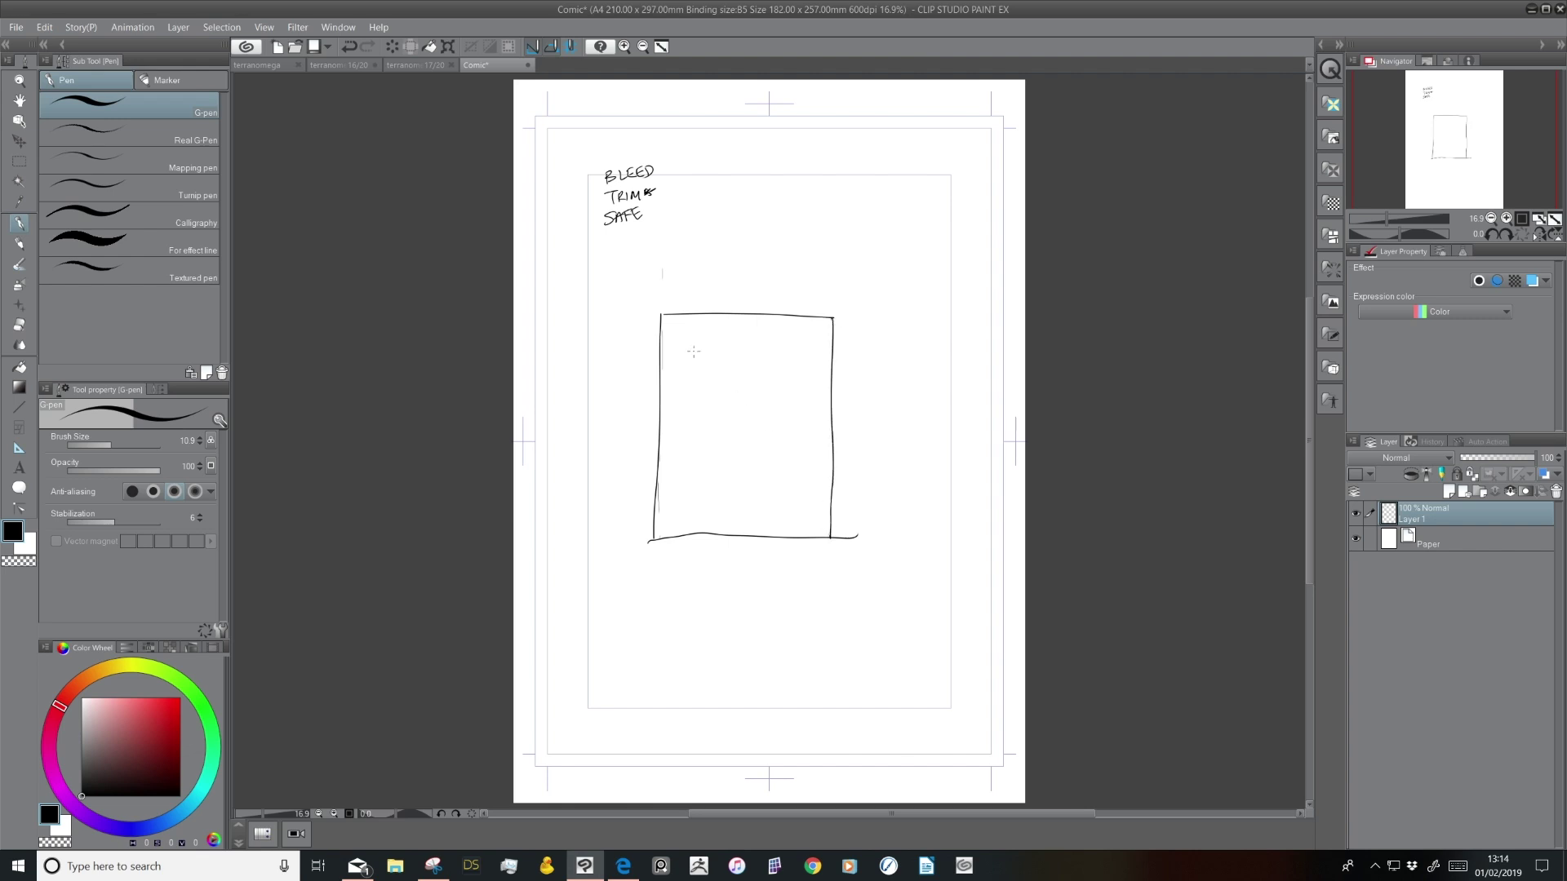
Letter SAFE AREA inside the frame and sketch a small figure and a speech balloon in its upper corners
{"action": "mouse_move", "coordinate": [706, 356]}
{"action": "left_mouse_down"}
{"action": "mouse_move", "coordinate": [699, 372]}
{"action": "mouse_move", "coordinate": [746, 350]}
{"action": "left_mouse_up"}
{"action": "left_click_drag", "start_coordinate": [735, 363], "coordinate": [711, 406]}
{"action": "left_click_drag", "start_coordinate": [700, 400], "coordinate": [714, 389]}
{"action": "left_click_drag", "start_coordinate": [714, 389], "coordinate": [723, 405]}
{"action": "left_click_drag", "start_coordinate": [722, 384], "coordinate": [732, 394]}
{"action": "mouse_move", "coordinate": [733, 406]}
{"action": "left_mouse_down"}
{"action": "mouse_move", "coordinate": [740, 378]}
{"action": "mouse_move", "coordinate": [747, 400]}
{"action": "left_mouse_up"}
{"action": "left_click_drag", "start_coordinate": [731, 393], "coordinate": [748, 392]}
{"action": "mouse_move", "coordinate": [787, 319]}
{"action": "left_mouse_down"}
{"action": "mouse_move", "coordinate": [796, 341]}
{"action": "mouse_move", "coordinate": [831, 328]}
{"action": "mouse_move", "coordinate": [805, 335]}
{"action": "left_mouse_up"}
{"action": "left_click_drag", "start_coordinate": [680, 324], "coordinate": [695, 359]}
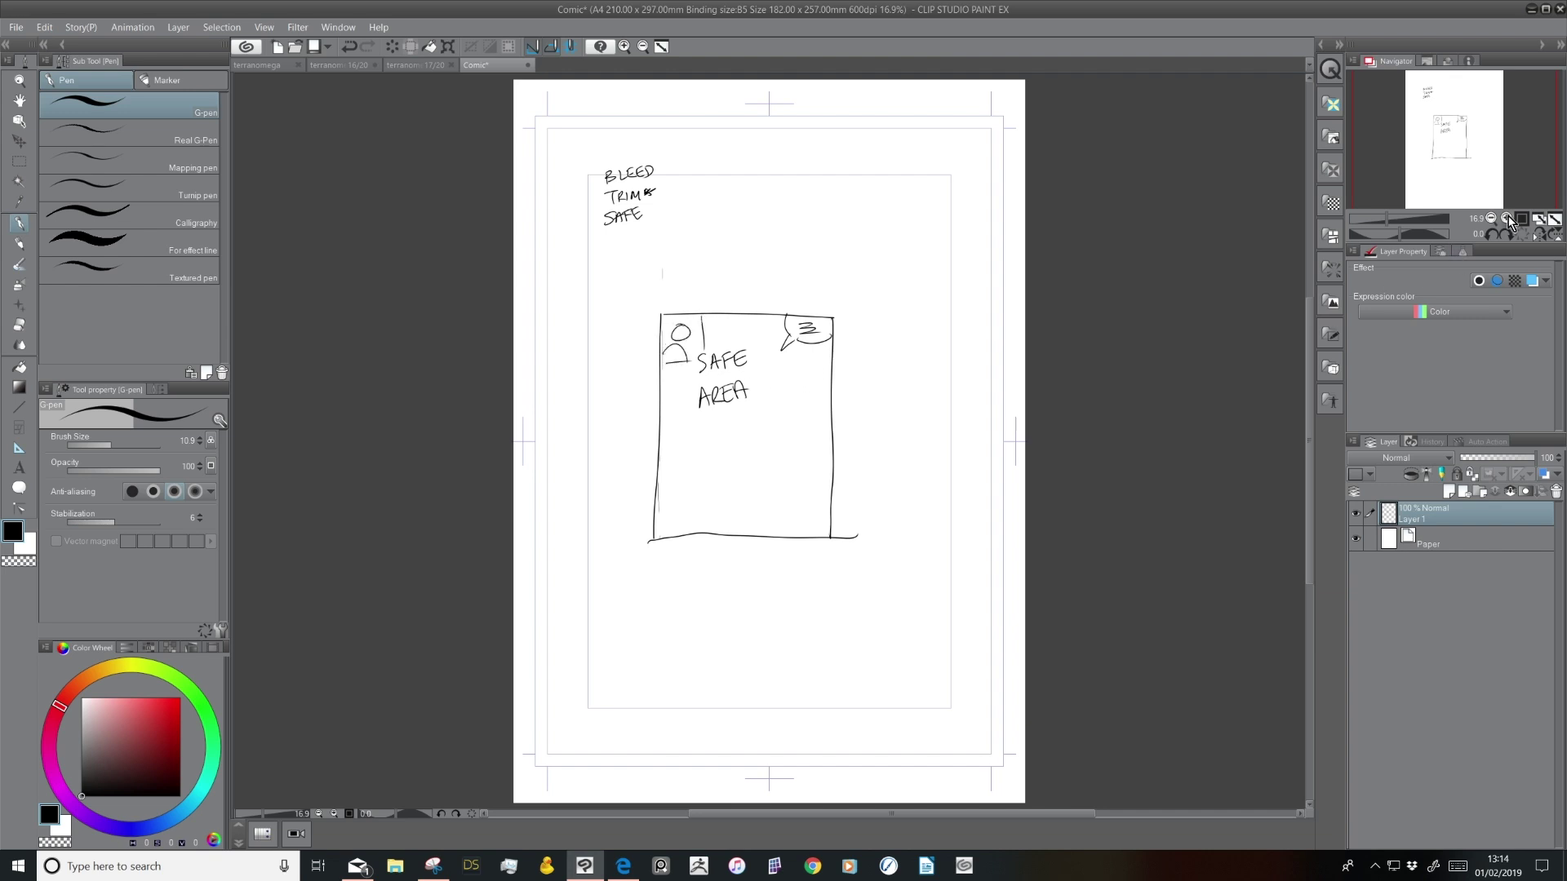
Divide the lower part of the safe-area frame into two side-by-side comic panels below a wide strip
{"action": "scroll", "coordinate": [846, 380], "scroll_direction": "up", "scroll_amount": 2}
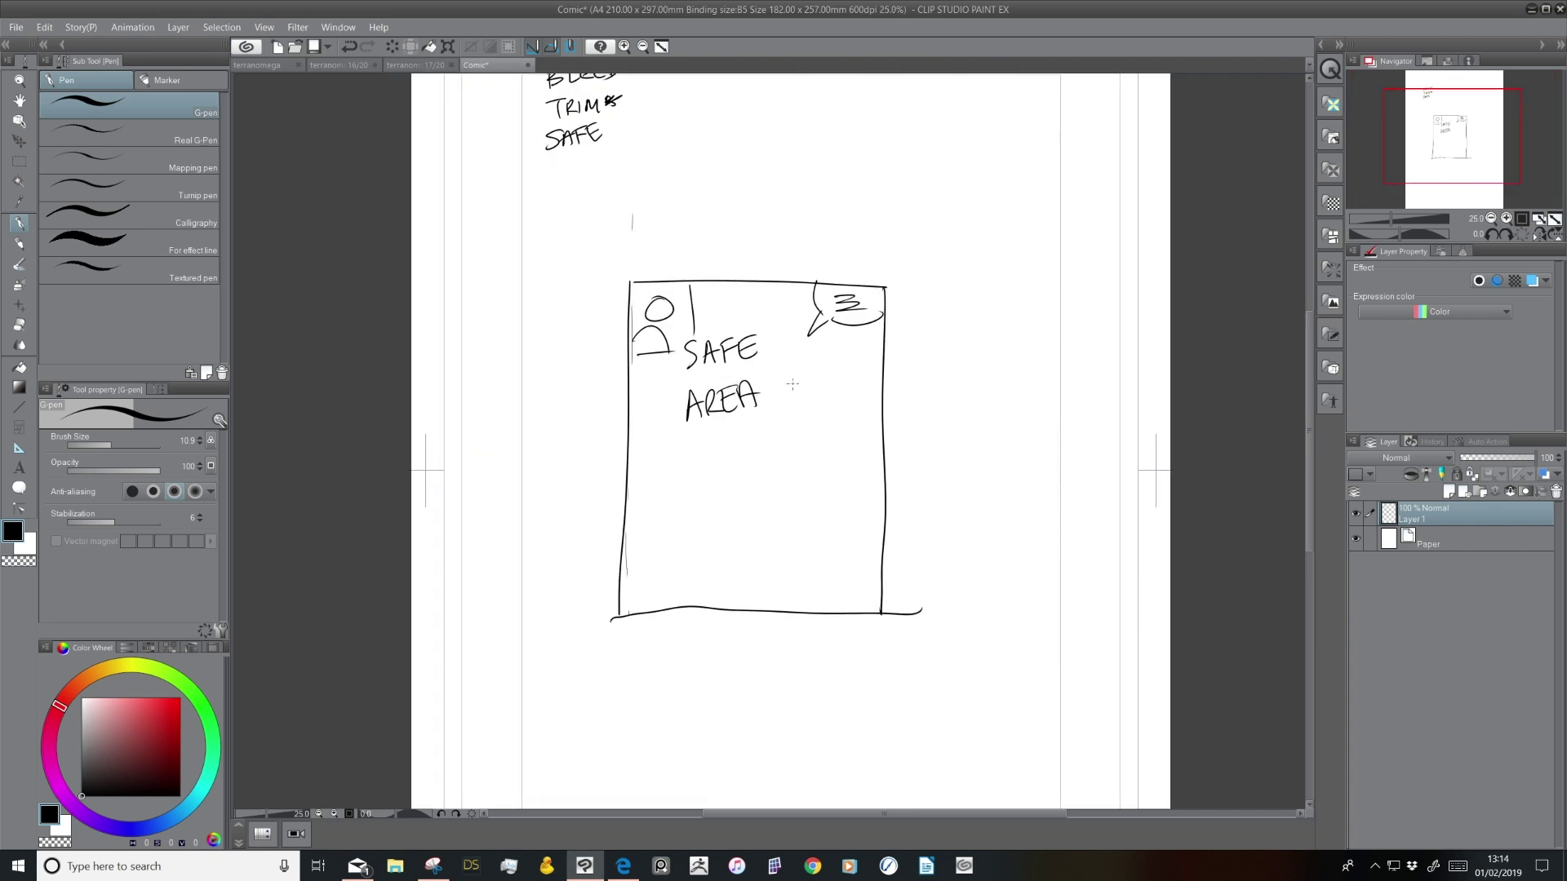
{"action": "mouse_move", "coordinate": [630, 480]}
{"action": "left_mouse_down"}
{"action": "mouse_move", "coordinate": [742, 478]}
{"action": "mouse_move", "coordinate": [744, 602]}
{"action": "left_mouse_up"}
{"action": "left_click_drag", "start_coordinate": [749, 481], "coordinate": [745, 614]}
{"action": "left_click_drag", "start_coordinate": [755, 477], "coordinate": [879, 463]}
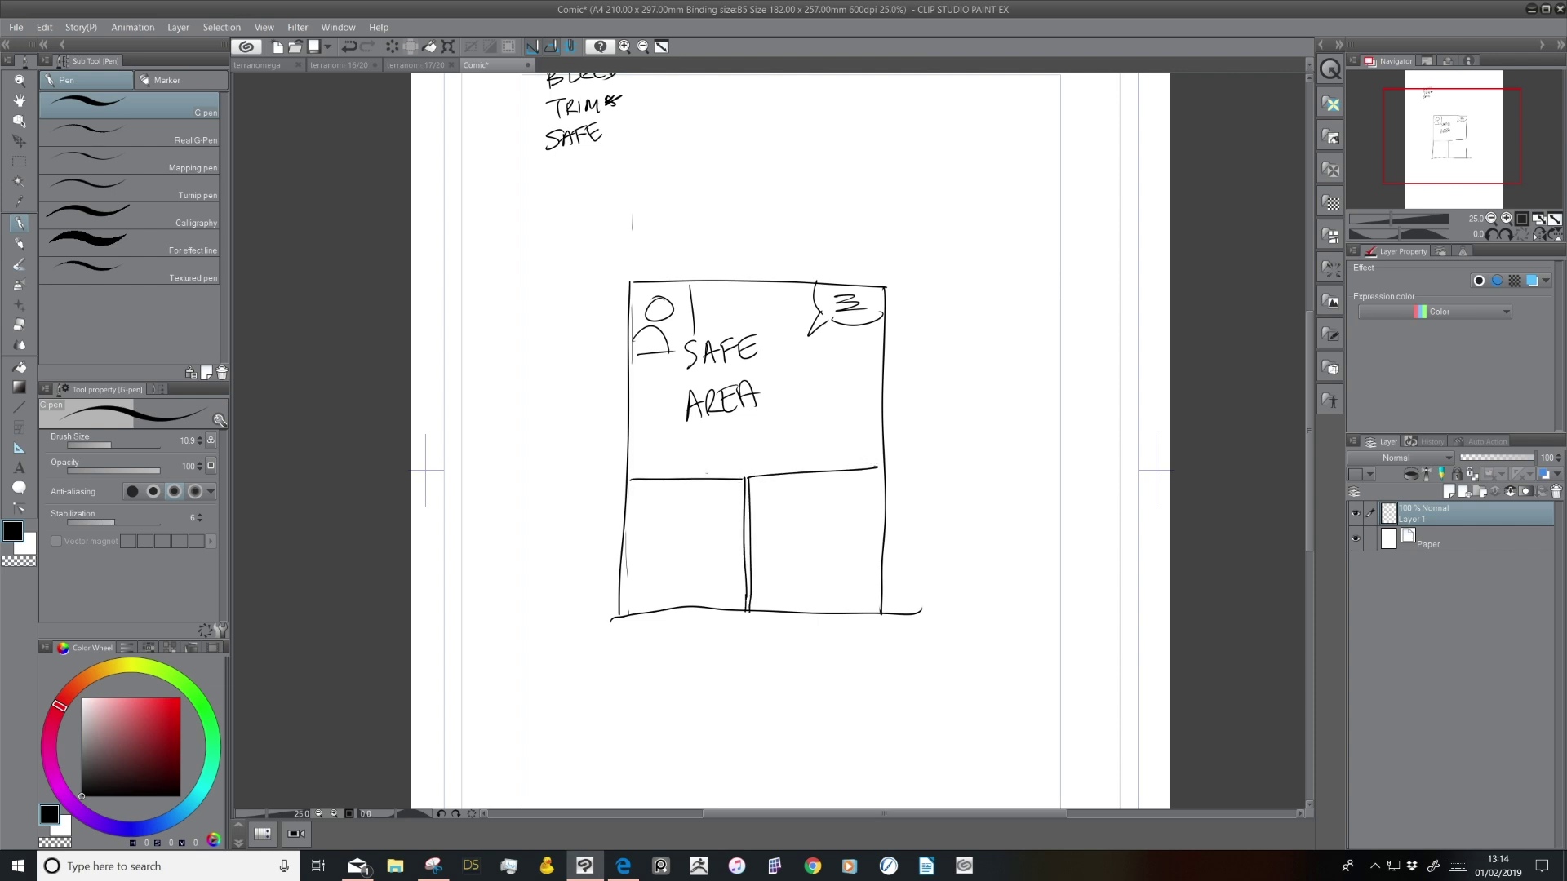
{"action": "mouse_move", "coordinate": [636, 475]}
{"action": "left_mouse_down"}
{"action": "mouse_move", "coordinate": [825, 469]}
{"action": "mouse_move", "coordinate": [879, 418]}
{"action": "mouse_move", "coordinate": [636, 438]}
{"action": "left_mouse_up"}
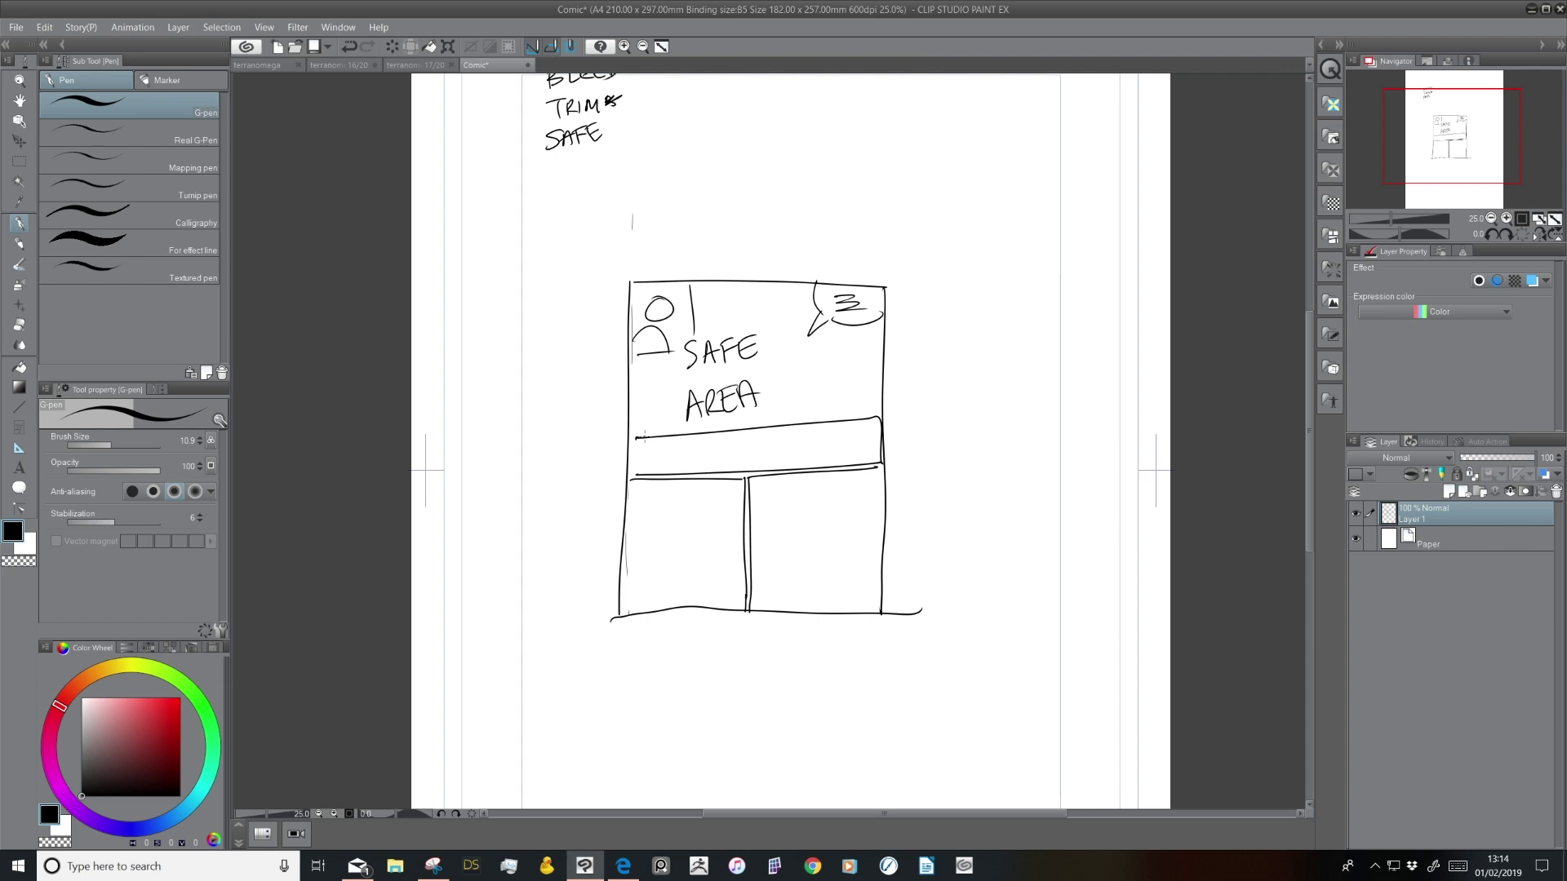
Draw the trimmed page outline around the safe area, with two staple marks on the spine and the facing page's edges
{"action": "left_click_drag", "start_coordinate": [568, 204], "coordinate": [561, 676]}
{"action": "mouse_move", "coordinate": [574, 203]}
{"action": "left_mouse_down"}
{"action": "mouse_move", "coordinate": [954, 179]}
{"action": "mouse_move", "coordinate": [929, 690]}
{"action": "mouse_move", "coordinate": [565, 690]}
{"action": "left_mouse_up"}
{"action": "left_click_drag", "start_coordinate": [562, 318], "coordinate": [561, 337]}
{"action": "left_click_drag", "start_coordinate": [573, 204], "coordinate": [446, 205]}
{"action": "left_click_drag", "start_coordinate": [564, 692], "coordinate": [463, 707]}
{"action": "left_click_drag", "start_coordinate": [562, 520], "coordinate": [562, 550]}
Retrace the safe-area frame more heavily and draw a larger bleed rectangle around the page outline
{"action": "mouse_move", "coordinate": [630, 282]}
{"action": "left_mouse_down"}
{"action": "mouse_move", "coordinate": [617, 622]}
{"action": "mouse_move", "coordinate": [879, 615]}
{"action": "left_mouse_up"}
{"action": "left_click_drag", "start_coordinate": [891, 301], "coordinate": [881, 604]}
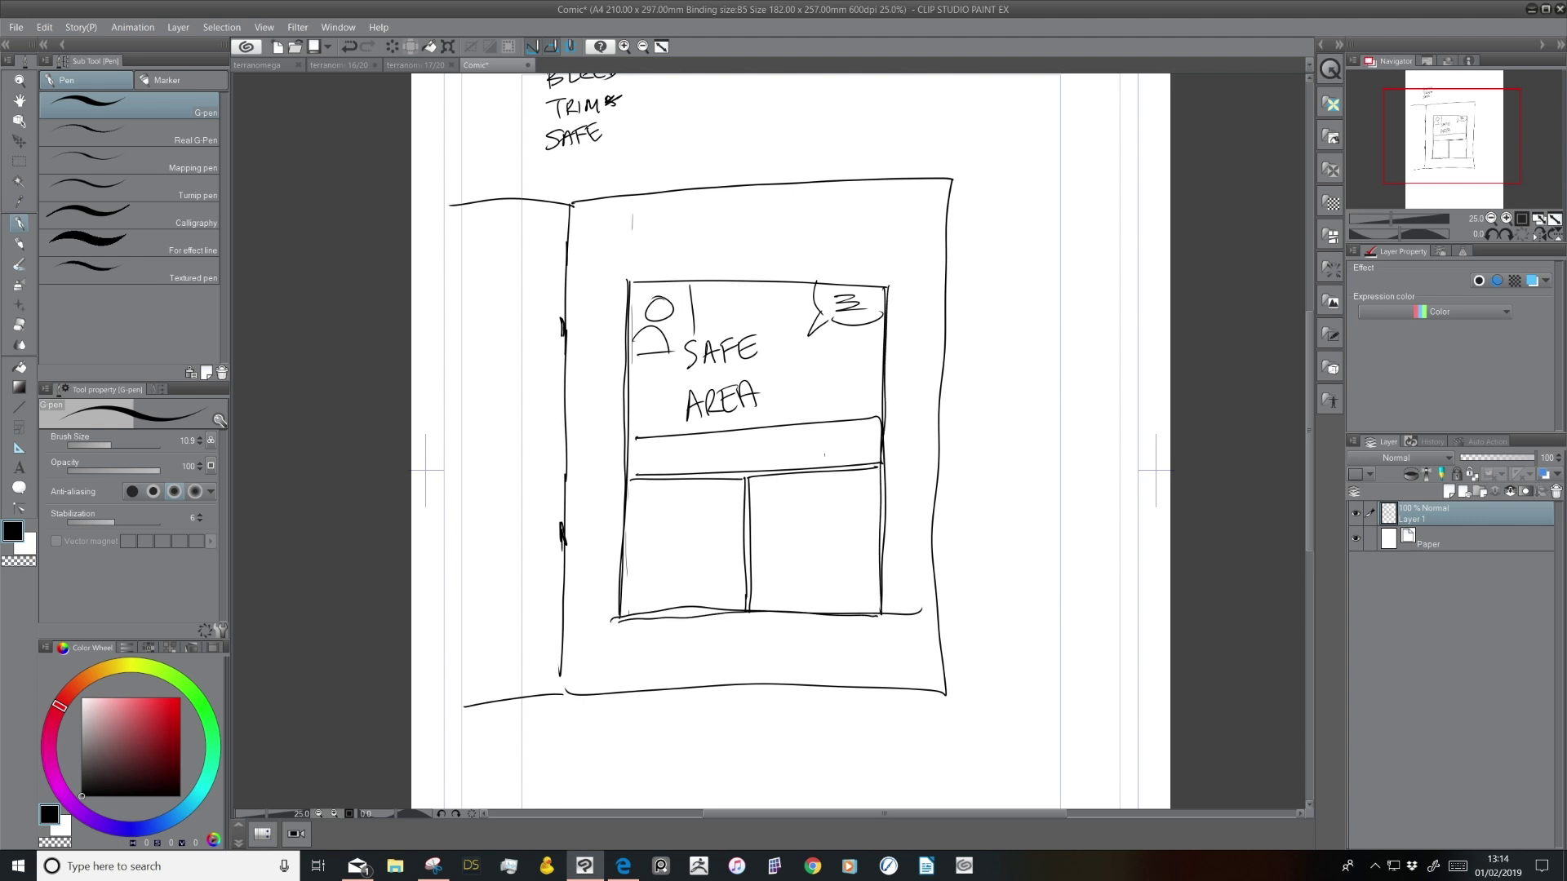
{"action": "left_click_drag", "start_coordinate": [651, 282], "coordinate": [862, 277]}
{"action": "mouse_move", "coordinate": [582, 179]}
{"action": "left_mouse_down"}
{"action": "mouse_move", "coordinate": [562, 182]}
{"action": "mouse_move", "coordinate": [552, 334]}
{"action": "mouse_move", "coordinate": [548, 720]}
{"action": "mouse_move", "coordinate": [970, 720]}
{"action": "mouse_move", "coordinate": [979, 166]}
{"action": "mouse_move", "coordinate": [560, 184]}
{"action": "left_mouse_up"}
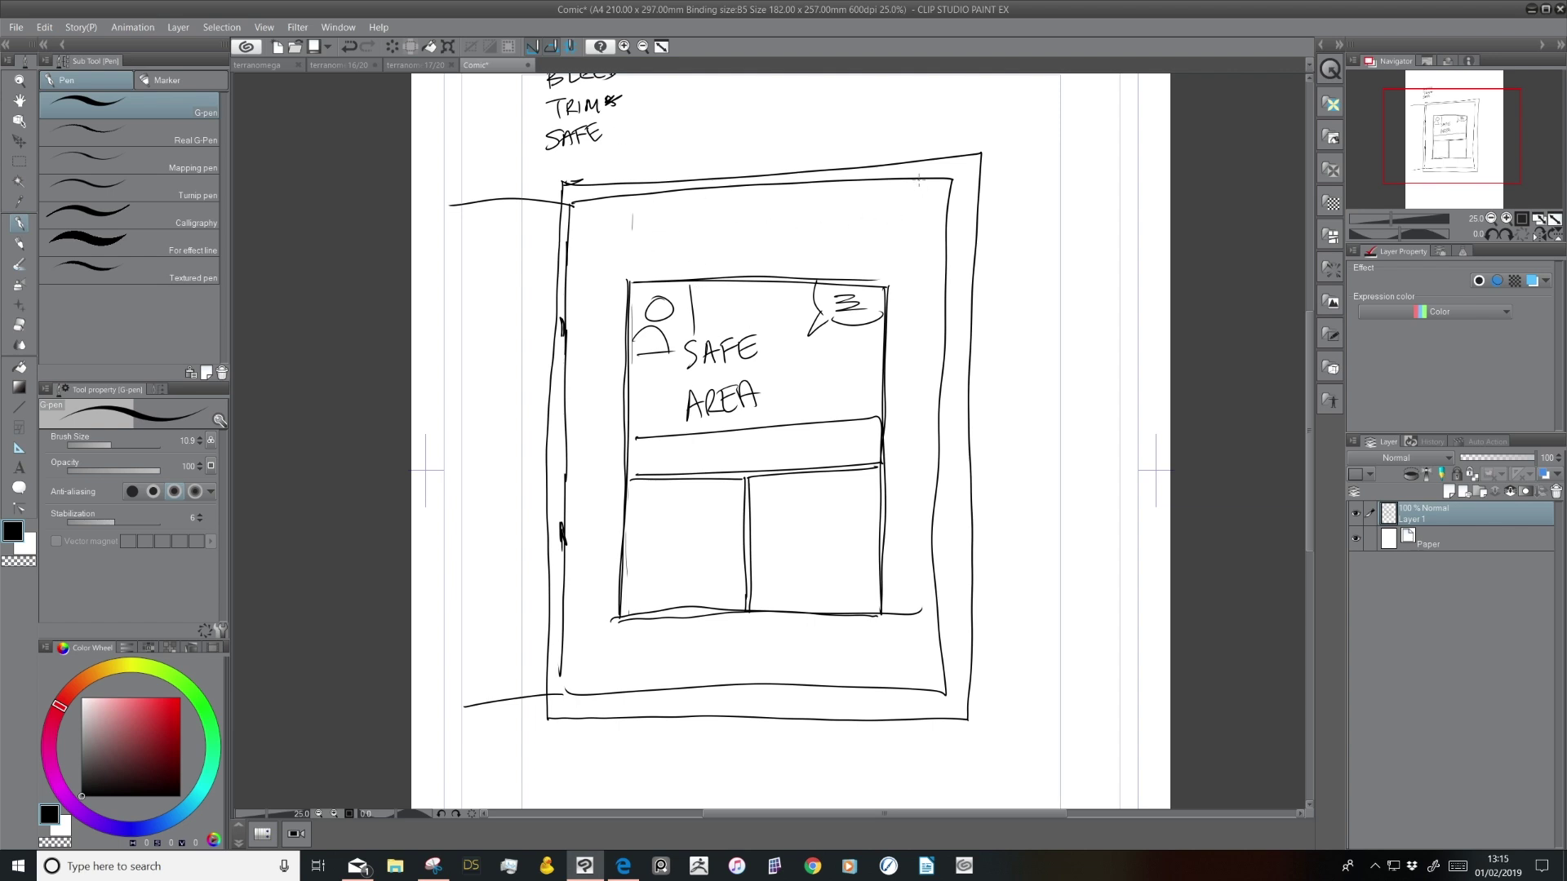
Sketch a hatched, curved shape with spiky marks in the page's upper-right corner, extending its arc to the bleed edge
{"action": "left_click_drag", "start_coordinate": [935, 182], "coordinate": [919, 194]}
{"action": "left_click_drag", "start_coordinate": [945, 220], "coordinate": [937, 235]}
{"action": "mouse_move", "coordinate": [890, 171]}
{"action": "left_mouse_down"}
{"action": "mouse_move", "coordinate": [933, 249]}
{"action": "mouse_move", "coordinate": [971, 255]}
{"action": "mouse_move", "coordinate": [896, 245]}
{"action": "mouse_move", "coordinate": [916, 249]}
{"action": "left_mouse_up"}
{"action": "left_click_drag", "start_coordinate": [932, 249], "coordinate": [925, 274]}
{"action": "mouse_move", "coordinate": [894, 192]}
{"action": "left_mouse_down"}
{"action": "mouse_move", "coordinate": [870, 199]}
{"action": "mouse_move", "coordinate": [889, 176]}
{"action": "left_mouse_up"}
{"action": "left_click_drag", "start_coordinate": [976, 251], "coordinate": [945, 258]}
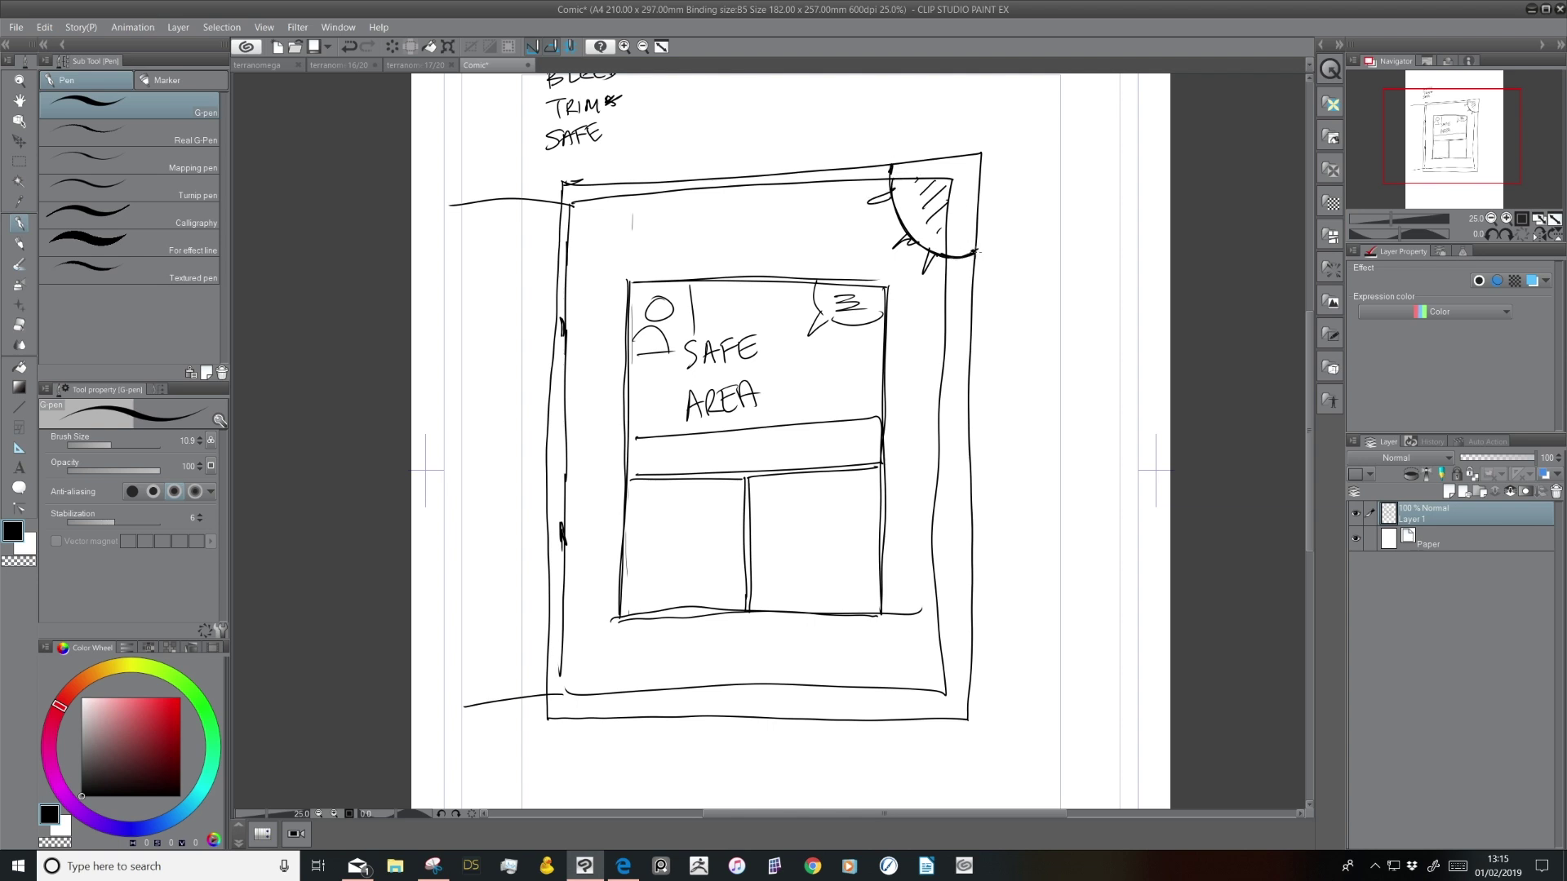
Extend the corner shape's outline and hatching through the bleed area, and letter BLEED beside the page's outer edge
{"action": "left_click_drag", "start_coordinate": [890, 163], "coordinate": [977, 151]}
{"action": "left_click_drag", "start_coordinate": [891, 193], "coordinate": [874, 204]}
{"action": "left_click_drag", "start_coordinate": [908, 174], "coordinate": [972, 154]}
{"action": "left_click_drag", "start_coordinate": [891, 182], "coordinate": [911, 181]}
{"action": "mouse_move", "coordinate": [964, 315]}
{"action": "left_mouse_down"}
{"action": "mouse_move", "coordinate": [960, 328]}
{"action": "mouse_move", "coordinate": [991, 263]}
{"action": "mouse_move", "coordinate": [983, 278]}
{"action": "left_mouse_up"}
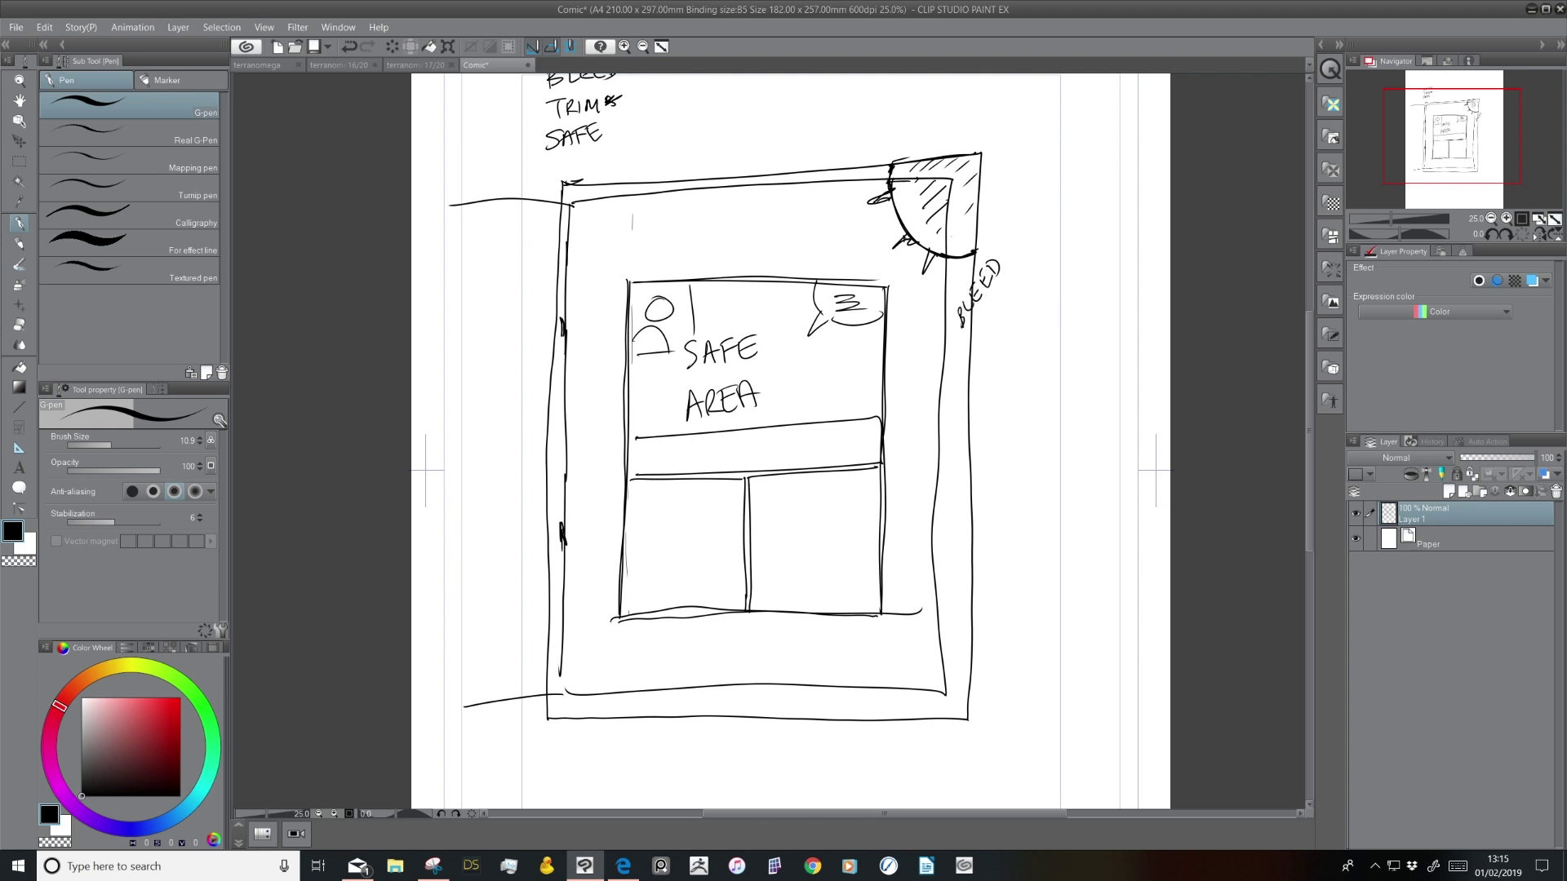
Draw a slanted cut line along the page's right edge and hatch the narrow strip at its lower end
{"action": "mouse_move", "coordinate": [947, 173]}
{"action": "left_mouse_down"}
{"action": "mouse_move", "coordinate": [932, 632]}
{"action": "mouse_move", "coordinate": [936, 689]}
{"action": "mouse_move", "coordinate": [962, 693]}
{"action": "mouse_move", "coordinate": [958, 376]}
{"action": "mouse_move", "coordinate": [955, 408]}
{"action": "left_mouse_up"}
{"action": "left_click_drag", "start_coordinate": [945, 660], "coordinate": [955, 632]}
{"action": "left_click_drag", "start_coordinate": [944, 621], "coordinate": [954, 593]}
{"action": "left_click_drag", "start_coordinate": [941, 577], "coordinate": [952, 571]}
{"action": "left_click_drag", "start_coordinate": [935, 546], "coordinate": [951, 544]}
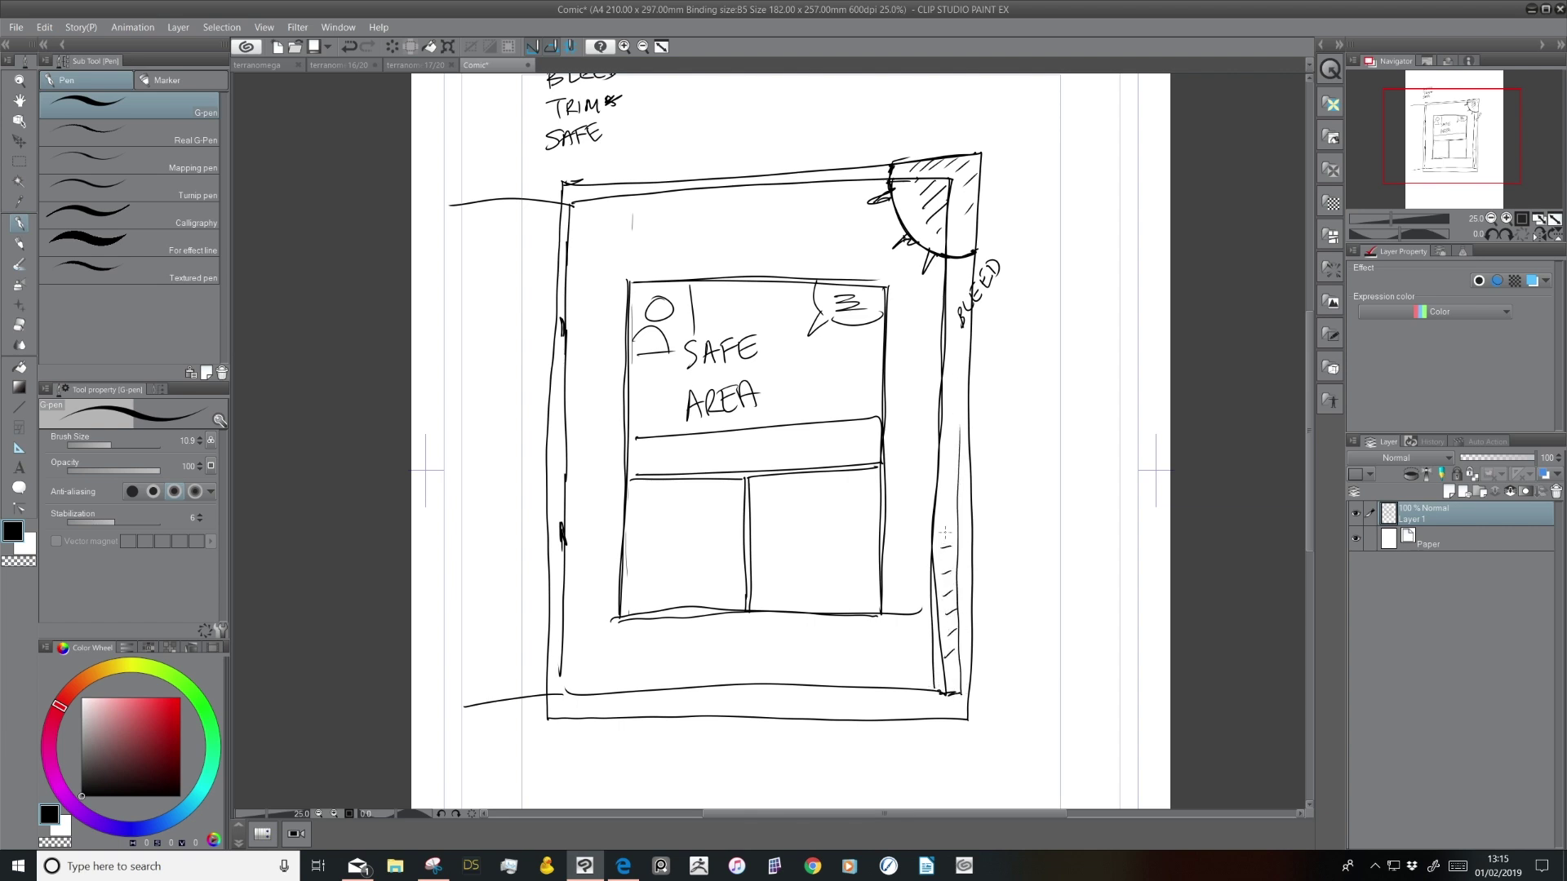
Sketch more hatching in the narrow strips along the page's bottom edge and the lower part of its right edge
{"action": "left_click_drag", "start_coordinate": [937, 707], "coordinate": [950, 697]}
{"action": "left_click_drag", "start_coordinate": [925, 703], "coordinate": [930, 691]}
{"action": "left_click_drag", "start_coordinate": [895, 698], "coordinate": [918, 687]}
{"action": "mouse_move", "coordinate": [582, 705]}
{"action": "left_mouse_down"}
{"action": "mouse_move", "coordinate": [621, 702]}
{"action": "mouse_move", "coordinate": [610, 690]}
{"action": "left_mouse_up"}
{"action": "left_click_drag", "start_coordinate": [570, 698], "coordinate": [930, 697]}
{"action": "mouse_move", "coordinate": [956, 286]}
{"action": "left_mouse_down"}
{"action": "mouse_move", "coordinate": [935, 688]}
{"action": "mouse_move", "coordinate": [958, 645]}
{"action": "mouse_move", "coordinate": [958, 661]}
{"action": "mouse_move", "coordinate": [927, 657]}
{"action": "mouse_move", "coordinate": [957, 647]}
{"action": "mouse_move", "coordinate": [957, 681]}
{"action": "mouse_move", "coordinate": [958, 649]}
{"action": "mouse_move", "coordinate": [941, 674]}
{"action": "mouse_move", "coordinate": [957, 630]}
{"action": "left_mouse_up"}
{"action": "left_click_drag", "start_coordinate": [943, 624], "coordinate": [958, 616]}
{"action": "left_click_drag", "start_coordinate": [943, 612], "coordinate": [957, 596]}
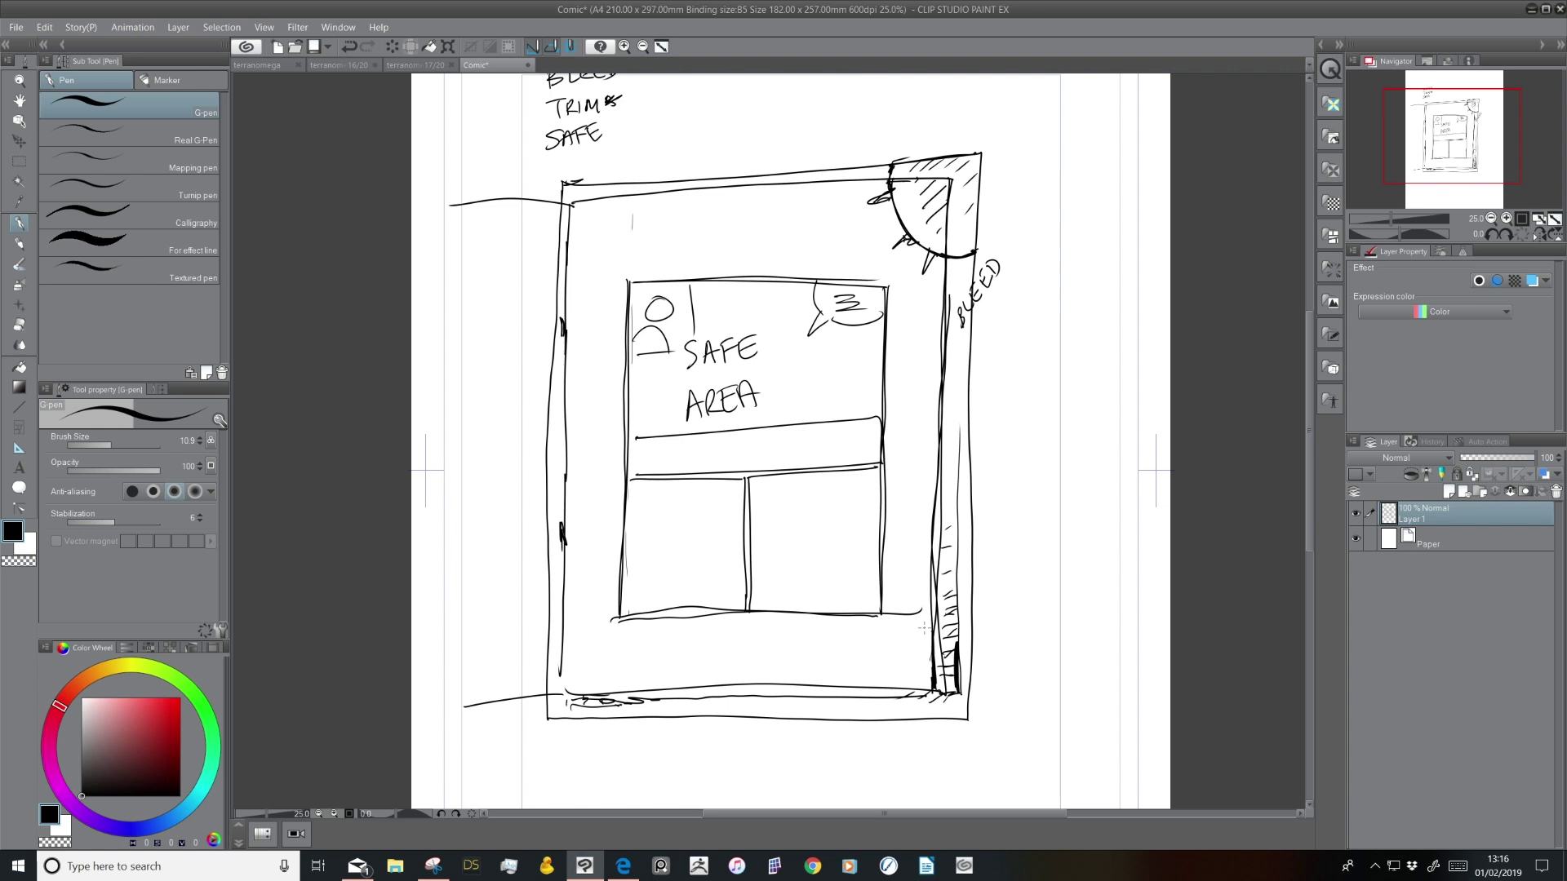
Sketch two curved lines from the safe area's speech balloon up past the page's upper edge and thicken the corner hatching
{"action": "scroll", "coordinate": [808, 624], "scroll_direction": "up", "scroll_amount": 3}
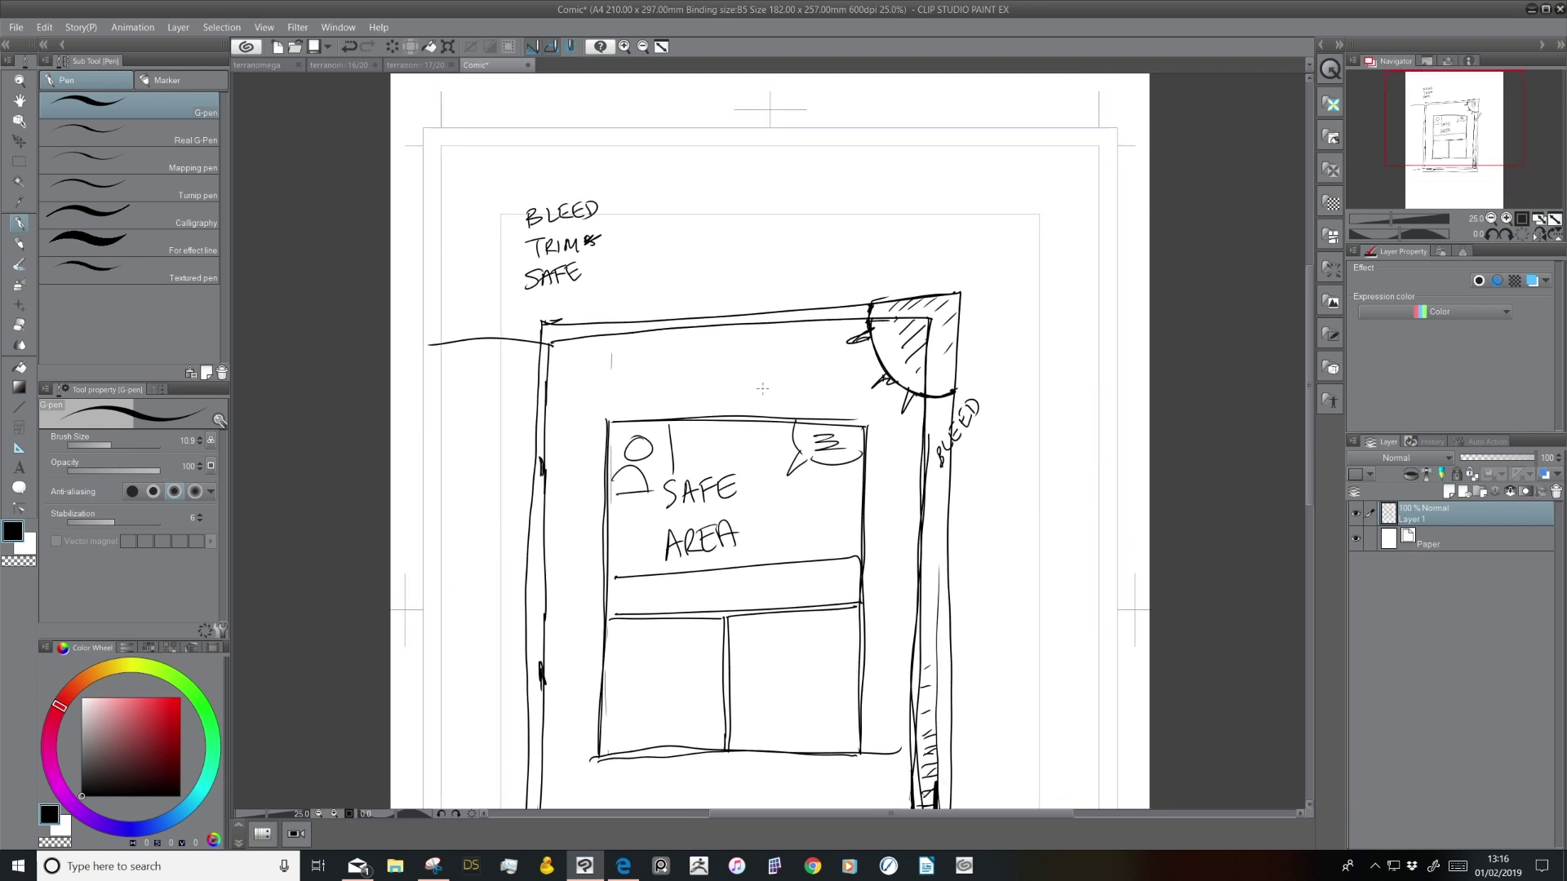
{"action": "mouse_move", "coordinate": [745, 430]}
{"action": "left_mouse_down"}
{"action": "mouse_move", "coordinate": [824, 274]}
{"action": "mouse_move", "coordinate": [861, 235]}
{"action": "left_mouse_up"}
{"action": "left_click_drag", "start_coordinate": [799, 436], "coordinate": [867, 284]}
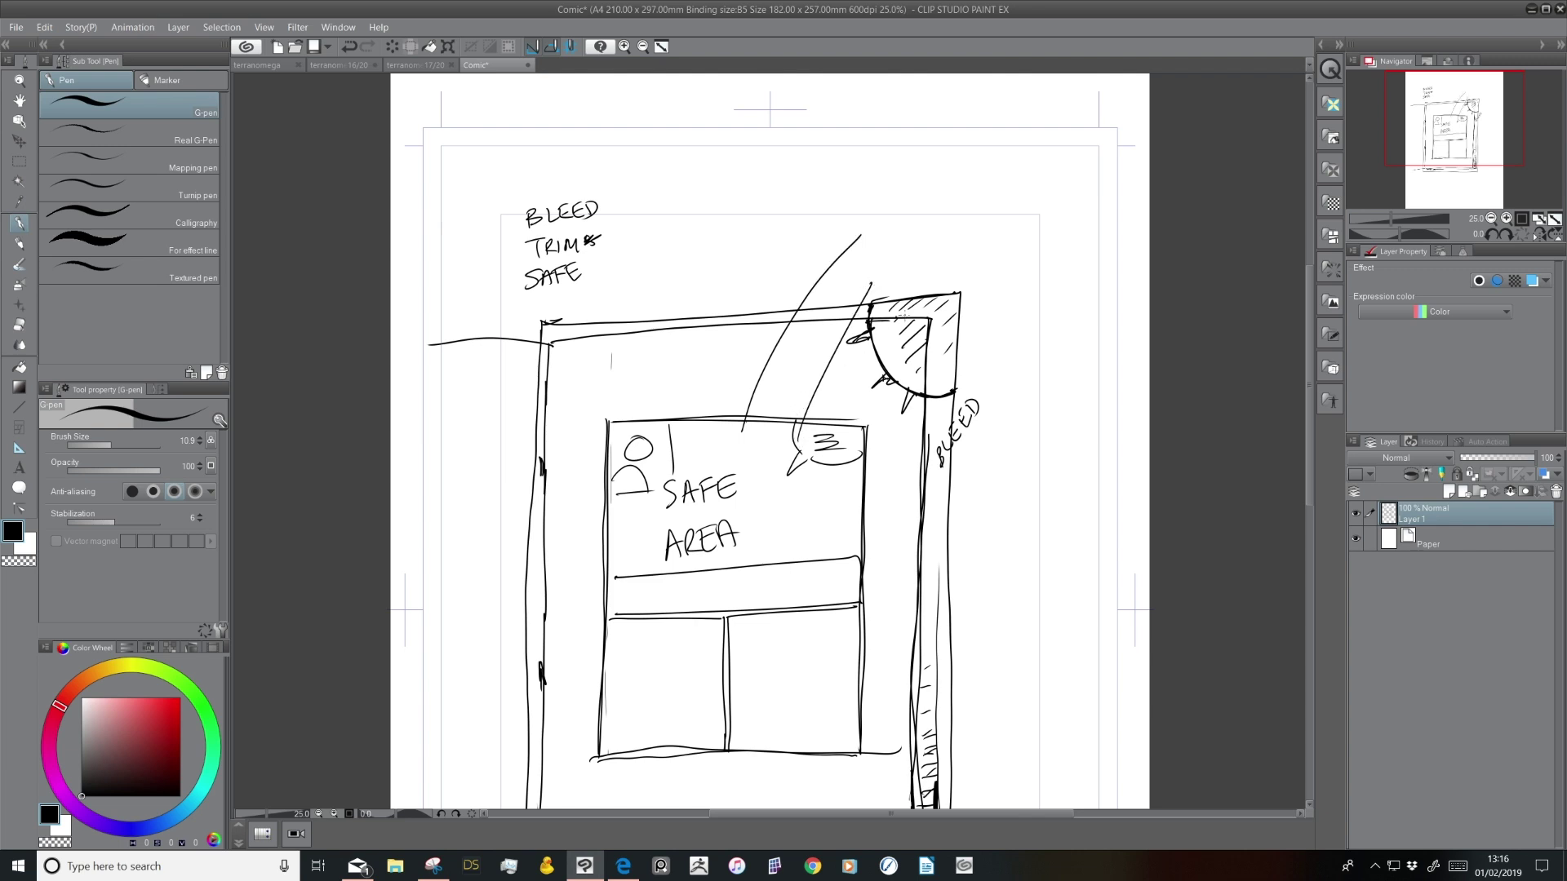
{"action": "mouse_move", "coordinate": [896, 322]}
{"action": "left_mouse_down"}
{"action": "mouse_move", "coordinate": [916, 301]}
{"action": "mouse_move", "coordinate": [839, 321]}
{"action": "left_mouse_up"}
{"action": "left_click_drag", "start_coordinate": [934, 330], "coordinate": [949, 321]}
{"action": "scroll", "coordinate": [742, 625], "scroll_direction": "down", "scroll_amount": 2}
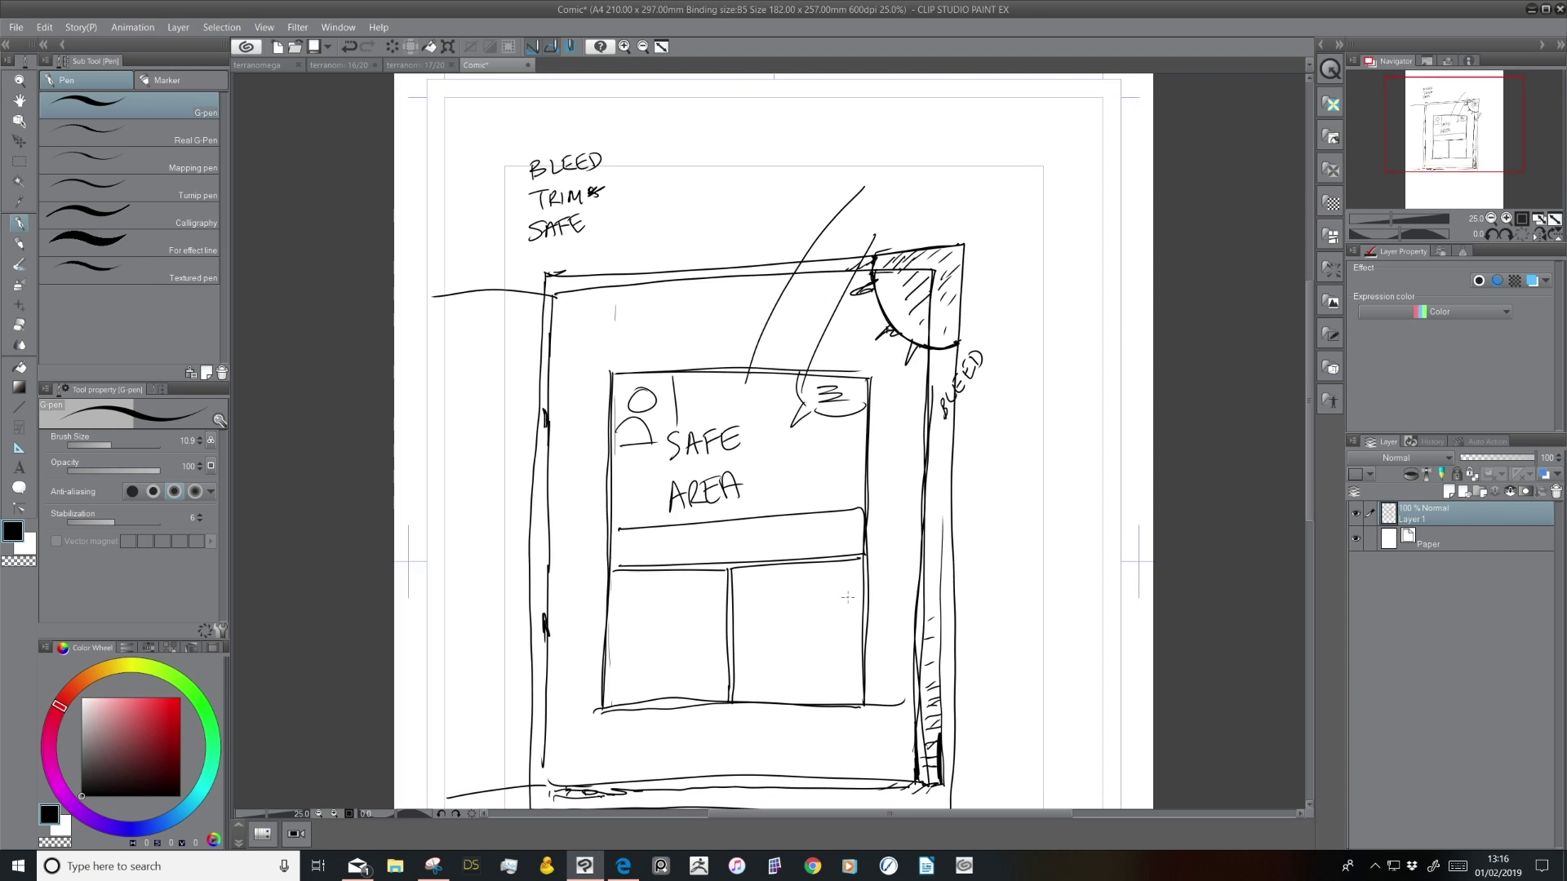
Clear the sketched diagram from the layer and letter BLEED, TRIM and SAFE as a stacked list in the page's upper left
{"action": "scroll", "coordinate": [826, 540], "scroll_direction": "up", "scroll_amount": 1}
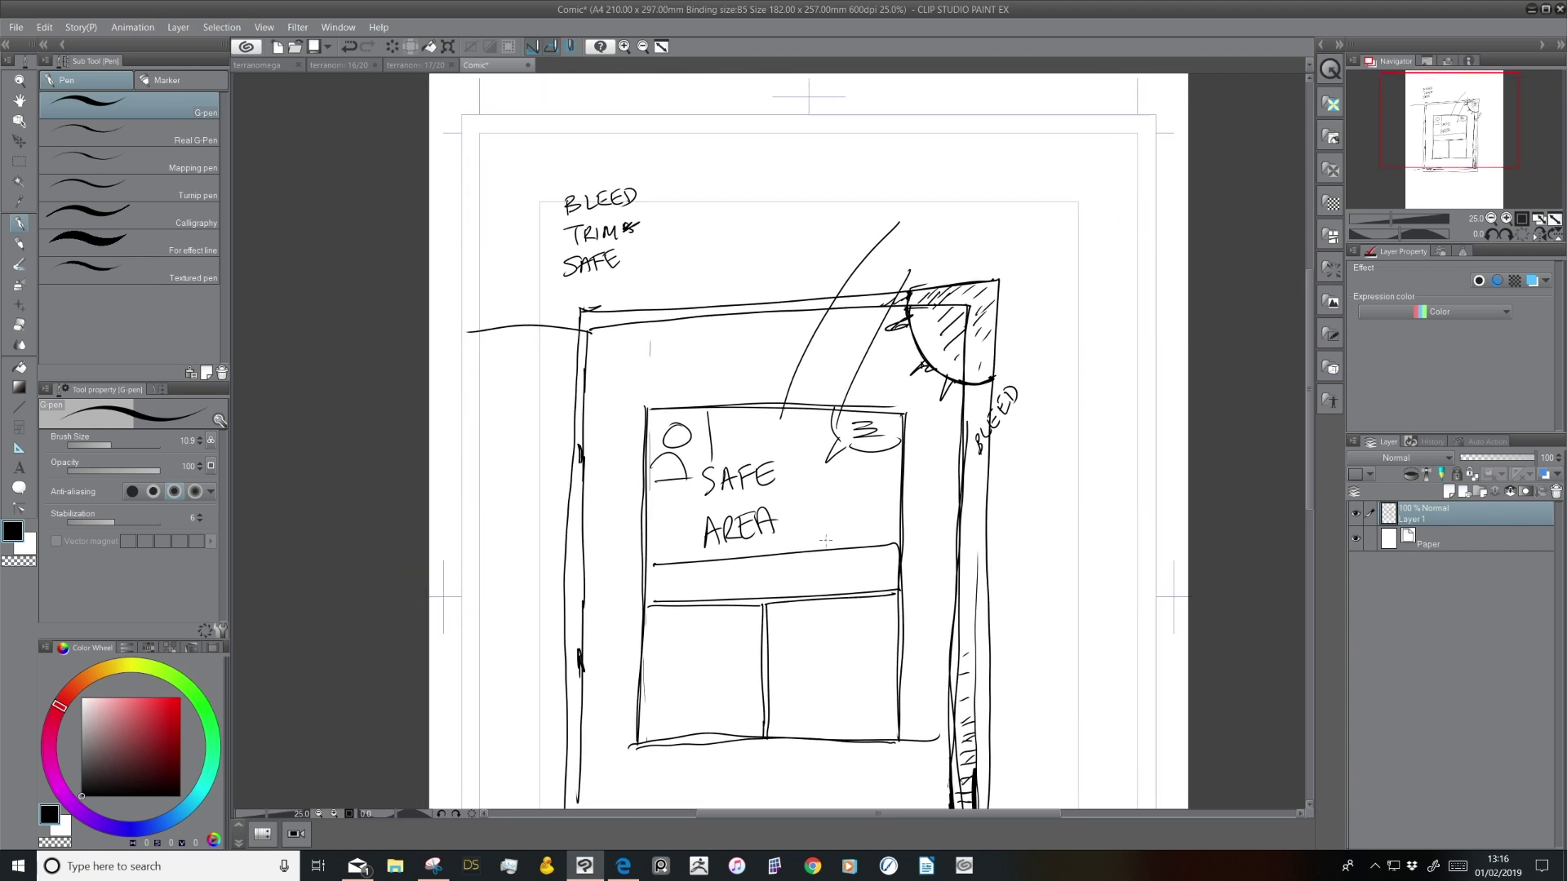
{"action": "key", "text": "Delete"}
{"action": "left_click_drag", "start_coordinate": [615, 294], "coordinate": [616, 324]}
{"action": "left_click_drag", "start_coordinate": [630, 295], "coordinate": [645, 320]}
{"action": "mouse_move", "coordinate": [645, 292]}
{"action": "left_mouse_down"}
{"action": "mouse_move", "coordinate": [659, 319]}
{"action": "mouse_move", "coordinate": [673, 296]}
{"action": "left_mouse_up"}
{"action": "mouse_move", "coordinate": [674, 292]}
{"action": "left_mouse_down"}
{"action": "mouse_move", "coordinate": [675, 322]}
{"action": "mouse_move", "coordinate": [625, 360]}
{"action": "left_mouse_up"}
{"action": "left_click_drag", "start_coordinate": [637, 338], "coordinate": [649, 360]}
{"action": "mouse_move", "coordinate": [653, 336]}
{"action": "left_mouse_down"}
{"action": "mouse_move", "coordinate": [653, 359]}
{"action": "mouse_move", "coordinate": [660, 336]}
{"action": "left_mouse_up"}
{"action": "mouse_move", "coordinate": [661, 336]}
{"action": "left_mouse_down"}
{"action": "mouse_move", "coordinate": [678, 359]}
{"action": "mouse_move", "coordinate": [622, 389]}
{"action": "mouse_move", "coordinate": [636, 390]}
{"action": "left_mouse_up"}
{"action": "left_click_drag", "start_coordinate": [643, 370], "coordinate": [651, 380]}
{"action": "left_click_drag", "start_coordinate": [654, 373], "coordinate": [652, 392]}
{"action": "left_click_drag", "start_coordinate": [653, 382], "coordinate": [666, 390]}
{"action": "left_click_drag", "start_coordinate": [666, 390], "coordinate": [682, 368]}
{"action": "left_click_drag", "start_coordinate": [667, 380], "coordinate": [681, 377]}
Draw a tall black bleed rectangle beside the labels and connect the BLEED label to its corner with an arrow
{"action": "mouse_move", "coordinate": [744, 325]}
{"action": "left_mouse_down"}
{"action": "mouse_move", "coordinate": [757, 606]}
{"action": "mouse_move", "coordinate": [811, 325]}
{"action": "mouse_move", "coordinate": [943, 320]}
{"action": "mouse_move", "coordinate": [960, 604]}
{"action": "left_mouse_up"}
{"action": "left_click_drag", "start_coordinate": [756, 609], "coordinate": [966, 610]}
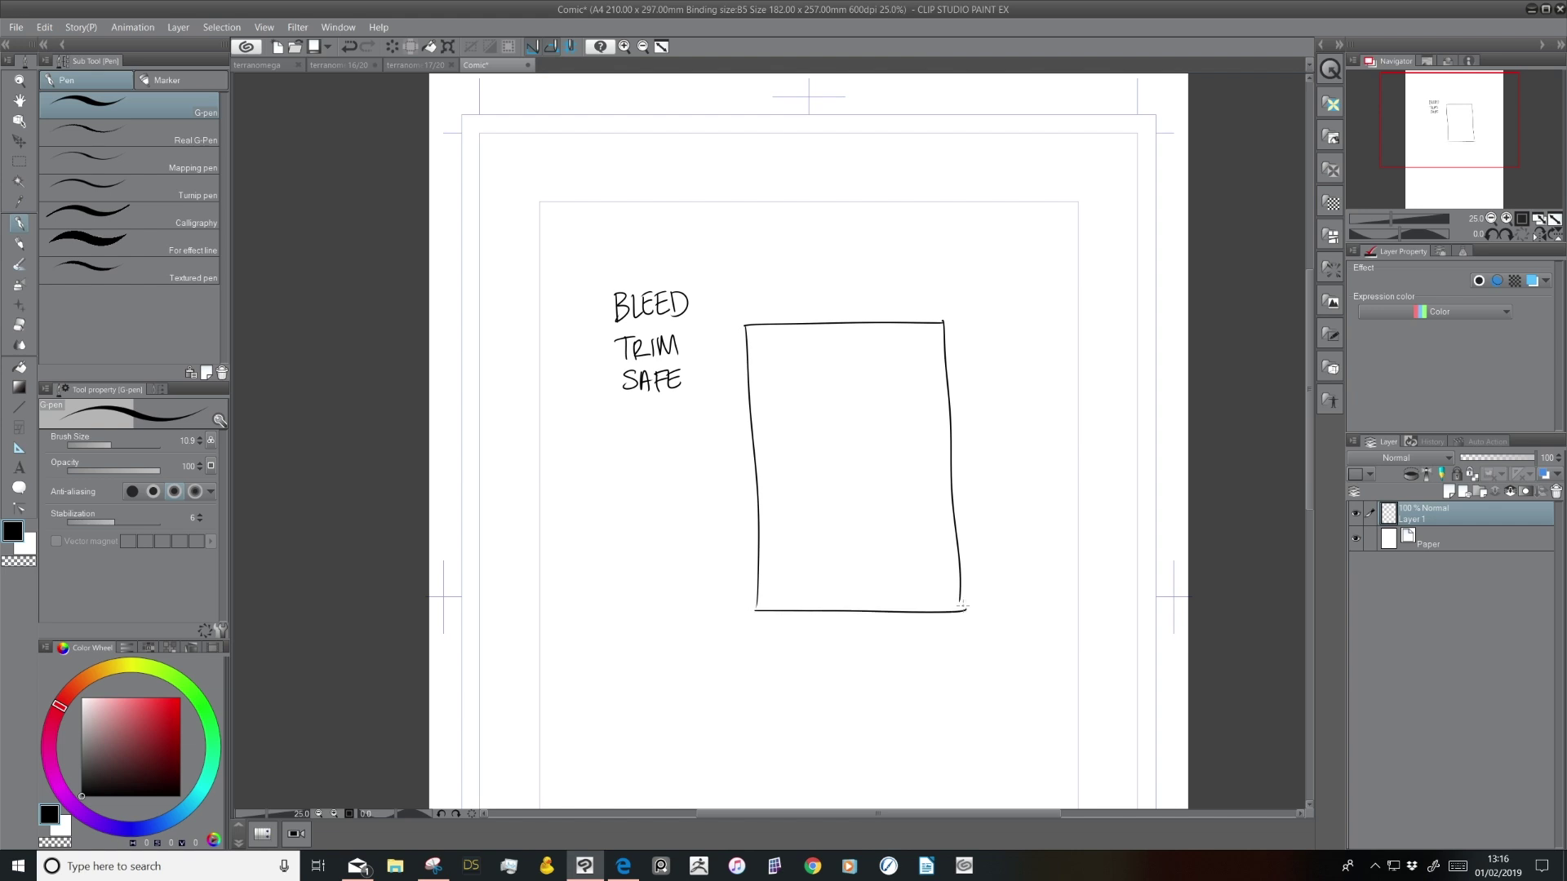
{"action": "left_click_drag", "start_coordinate": [699, 311], "coordinate": [746, 328]}
{"action": "left_click_drag", "start_coordinate": [746, 328], "coordinate": [740, 334]}
Draw a red trim rectangle inside the bleed frame with a line from the TRIM label, and hatch the strip between them
{"action": "left_click", "coordinate": [180, 717]}
{"action": "mouse_move", "coordinate": [699, 347]}
{"action": "left_mouse_down"}
{"action": "mouse_move", "coordinate": [771, 346]}
{"action": "mouse_move", "coordinate": [790, 589]}
{"action": "mouse_move", "coordinate": [929, 587]}
{"action": "mouse_move", "coordinate": [924, 349]}
{"action": "mouse_move", "coordinate": [856, 335]}
{"action": "mouse_move", "coordinate": [760, 358]}
{"action": "left_mouse_up"}
{"action": "left_click_drag", "start_coordinate": [772, 359], "coordinate": [765, 372]}
{"action": "left_click_drag", "start_coordinate": [769, 382], "coordinate": [766, 416]}
{"action": "left_click_drag", "start_coordinate": [772, 420], "coordinate": [768, 431]}
{"action": "left_click_drag", "start_coordinate": [774, 437], "coordinate": [769, 450]}
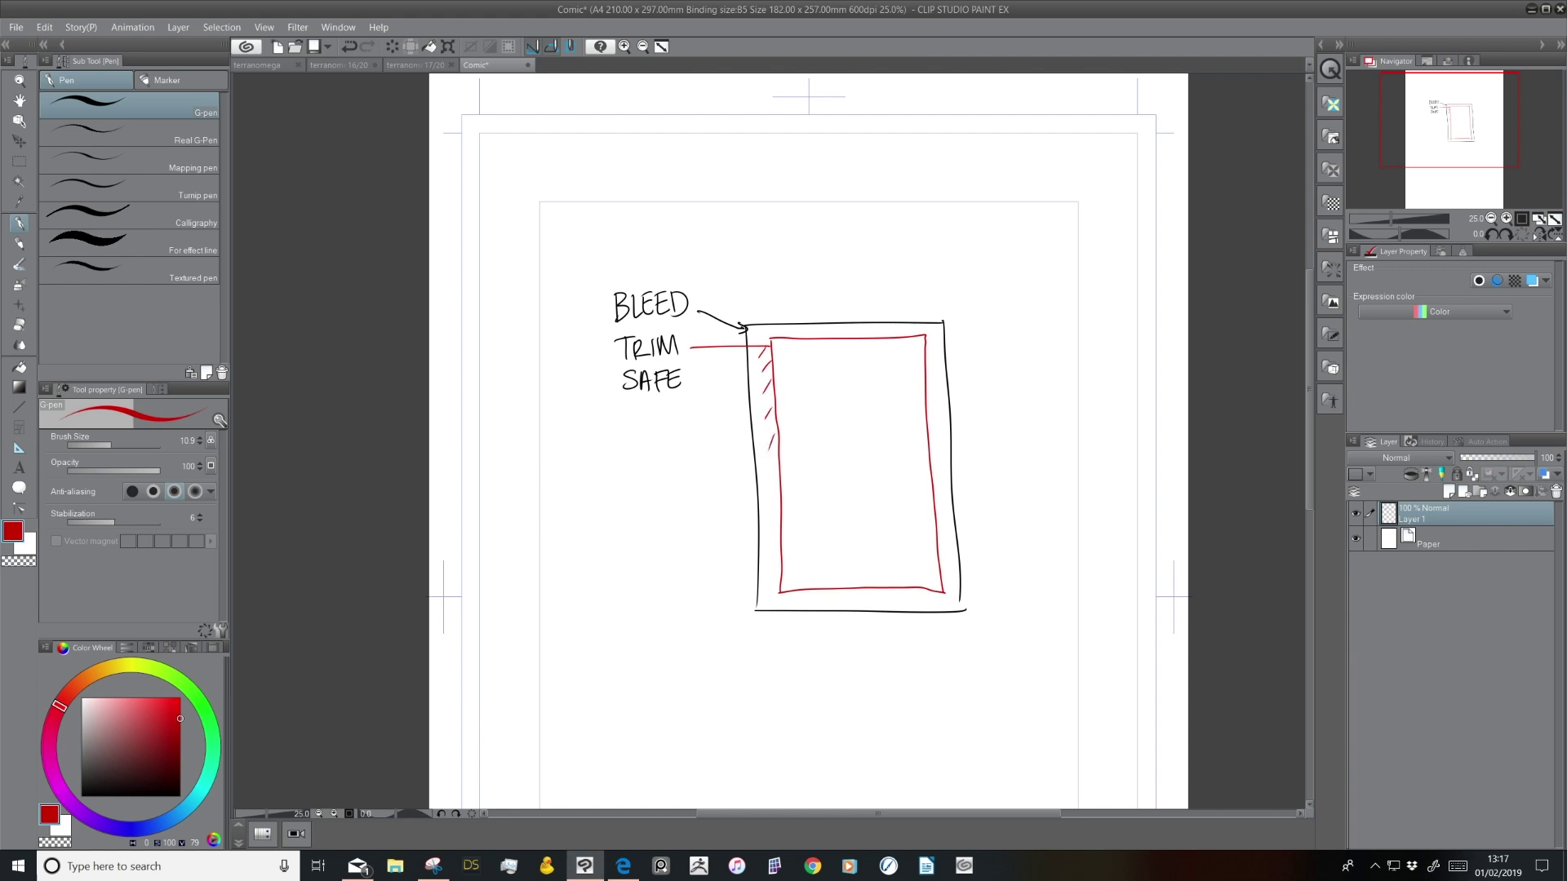
Draw a green safe-area rectangle inside the trim frame, connected by a line to the SAFE label
{"action": "left_click", "coordinate": [204, 708]}
{"action": "left_click", "coordinate": [180, 740]}
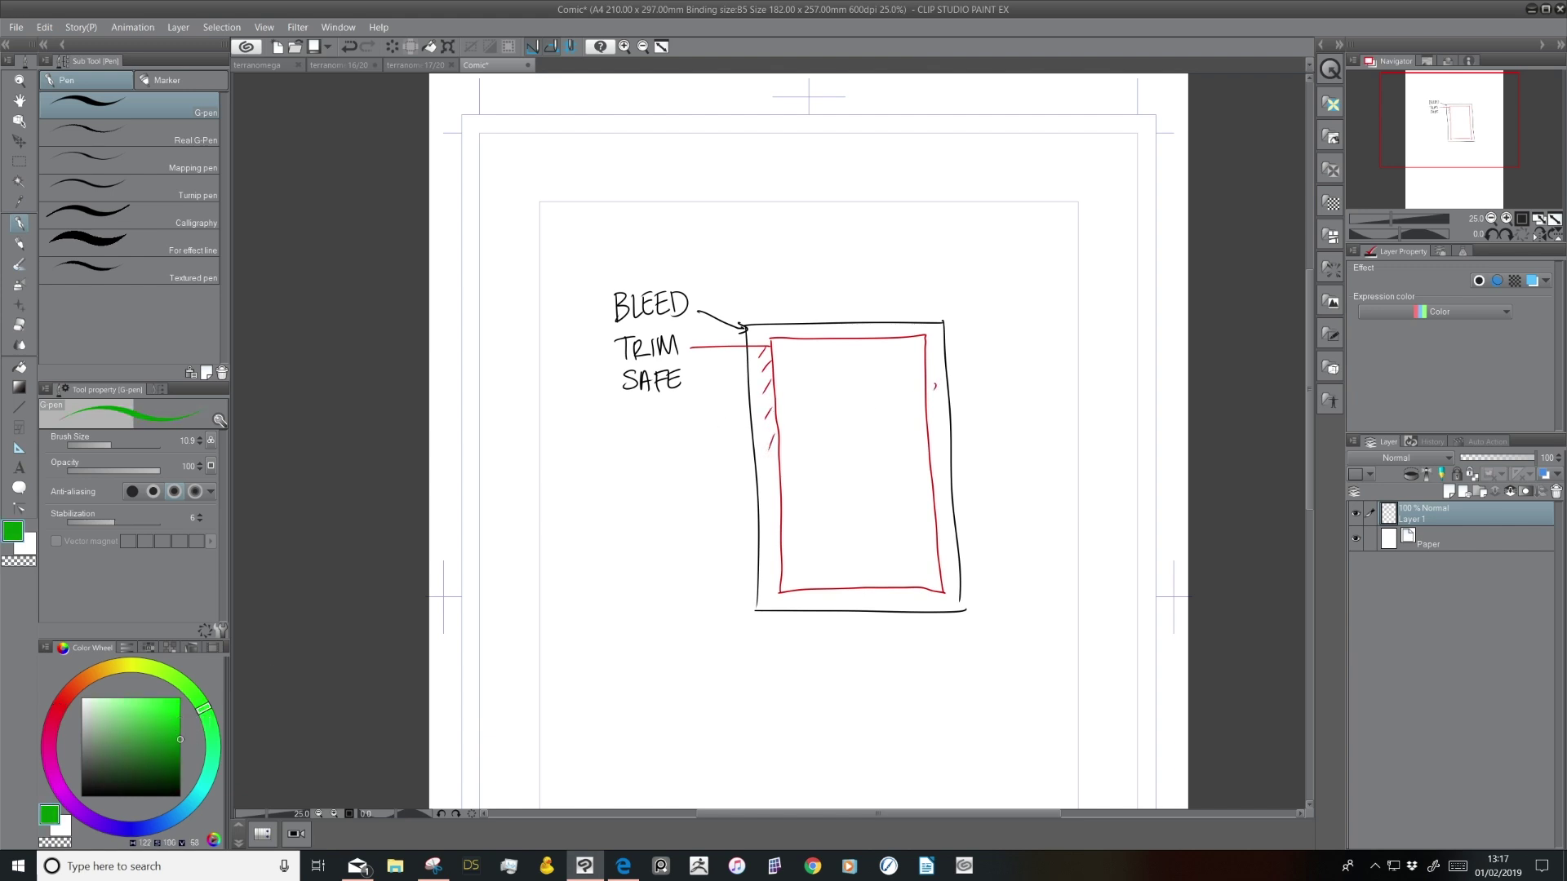
{"action": "mouse_move", "coordinate": [689, 381]}
{"action": "left_mouse_down"}
{"action": "mouse_move", "coordinate": [894, 374]}
{"action": "mouse_move", "coordinate": [802, 551]}
{"action": "mouse_move", "coordinate": [919, 551]}
{"action": "left_mouse_up"}
{"action": "left_click_drag", "start_coordinate": [898, 374], "coordinate": [917, 549]}
Switch the drawing colour back to black, lower Layer 1's opacity to 41% and add a new raster layer above it
{"action": "left_click_drag", "start_coordinate": [86, 785], "coordinate": [82, 801]}
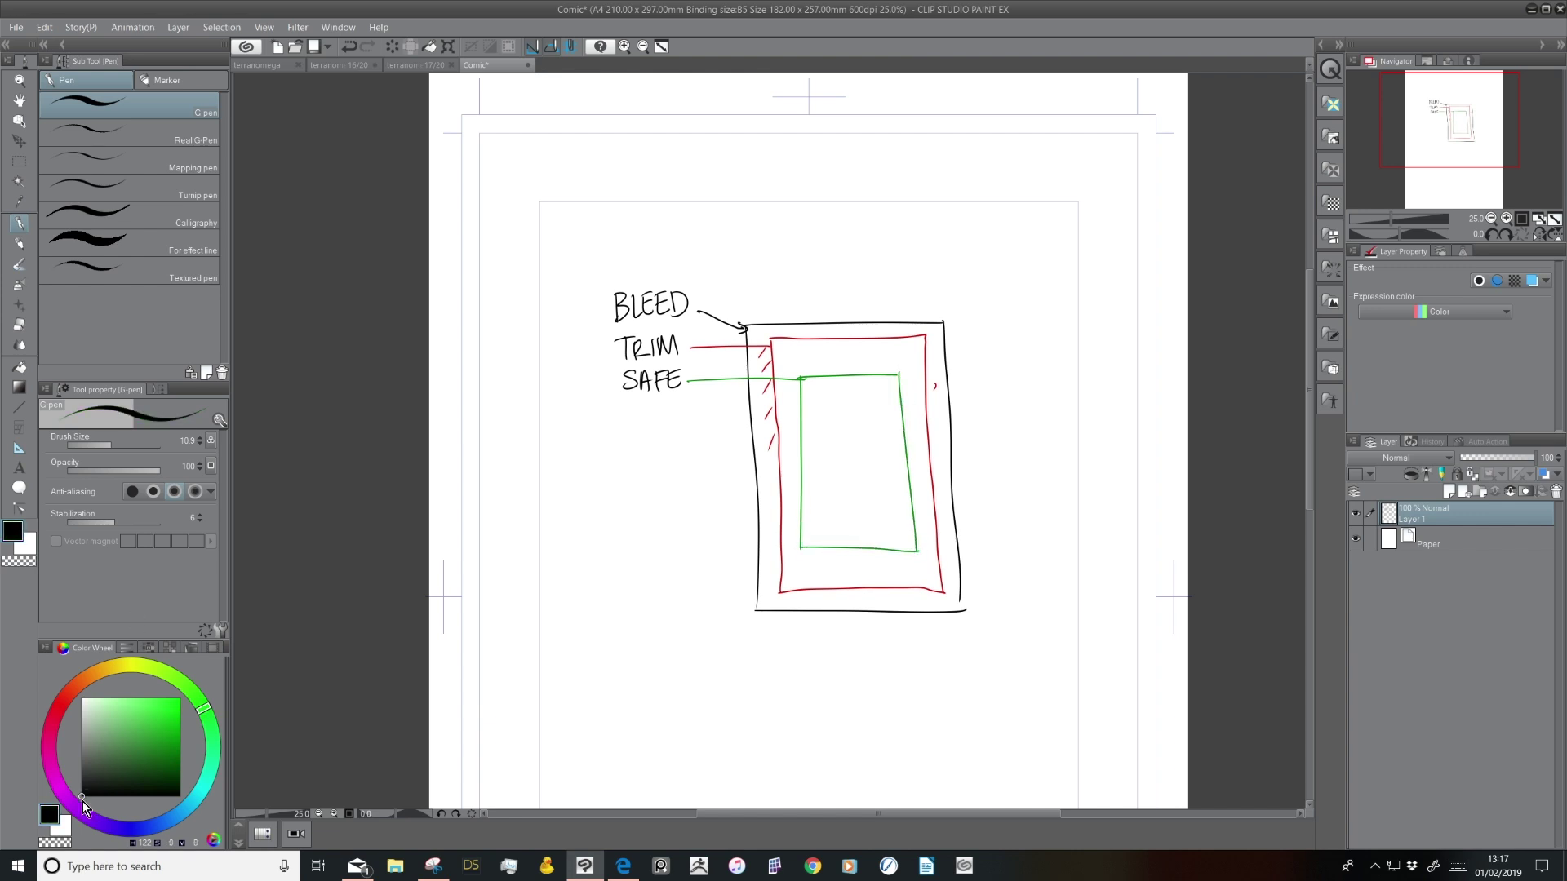
{"action": "left_click", "coordinate": [1490, 457]}
{"action": "left_click", "coordinate": [1449, 492]}
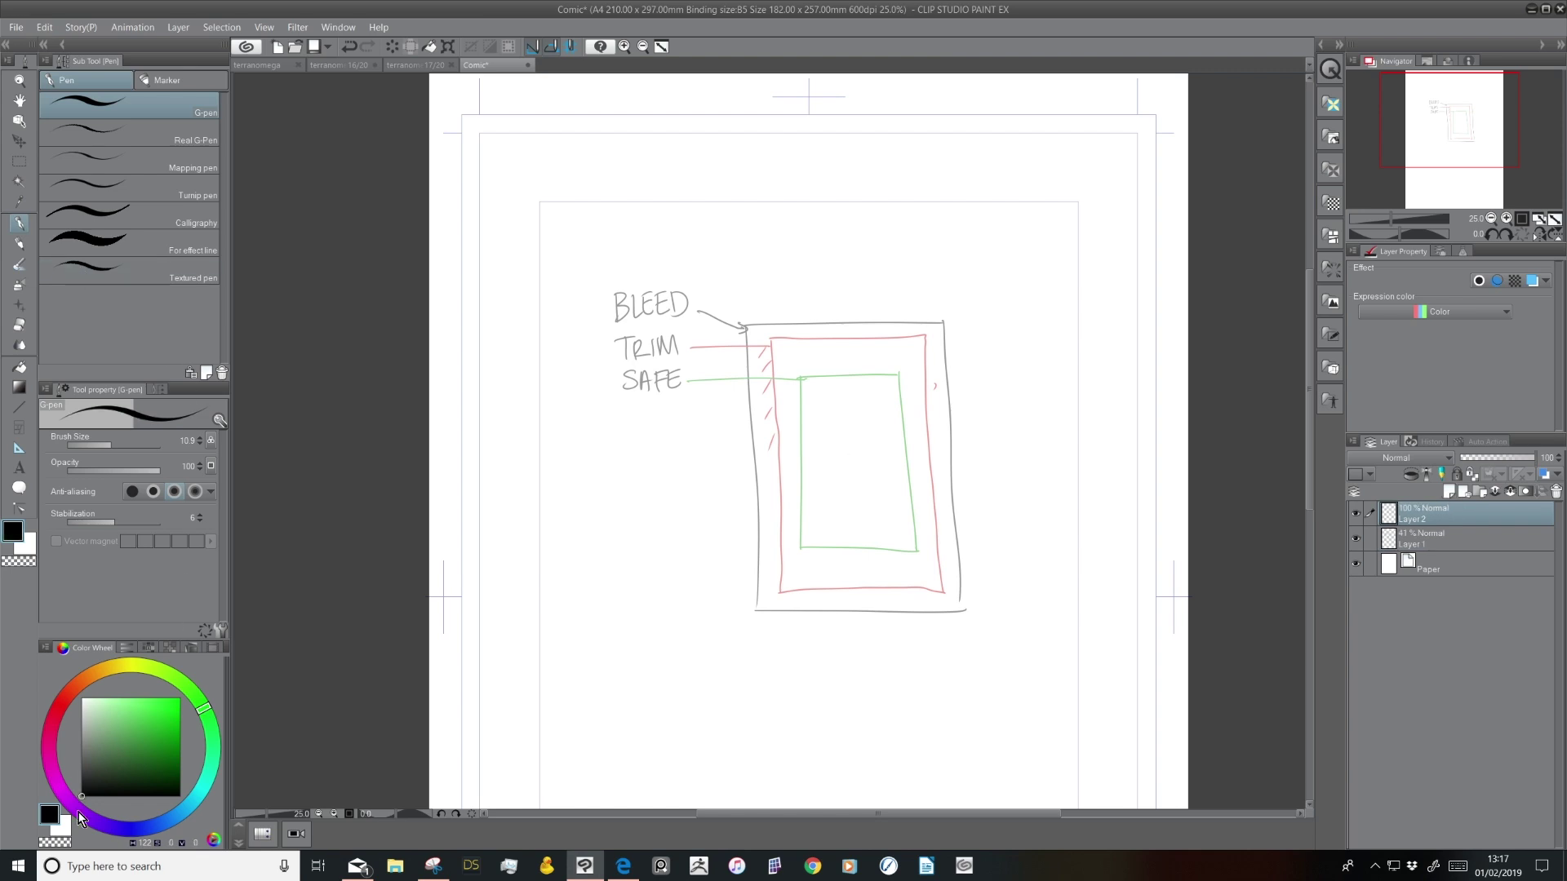
Sketch comic panels over the guides: one bleeding off the upper-left corner with a figure, and two inside the safe area
{"action": "mouse_move", "coordinate": [824, 325]}
{"action": "left_mouse_down"}
{"action": "mouse_move", "coordinate": [826, 437]}
{"action": "mouse_move", "coordinate": [758, 438]}
{"action": "left_mouse_up"}
{"action": "mouse_move", "coordinate": [793, 360]}
{"action": "left_mouse_down"}
{"action": "mouse_move", "coordinate": [788, 375]}
{"action": "mouse_move", "coordinate": [808, 368]}
{"action": "mouse_move", "coordinate": [800, 395]}
{"action": "mouse_move", "coordinate": [759, 432]}
{"action": "left_mouse_up"}
{"action": "mouse_move", "coordinate": [800, 394]}
{"action": "left_mouse_down"}
{"action": "mouse_move", "coordinate": [825, 439]}
{"action": "mouse_move", "coordinate": [831, 377]}
{"action": "mouse_move", "coordinate": [904, 421]}
{"action": "mouse_move", "coordinate": [830, 434]}
{"action": "mouse_move", "coordinate": [857, 402]}
{"action": "left_mouse_up"}
{"action": "mouse_move", "coordinate": [851, 415]}
{"action": "left_mouse_down"}
{"action": "mouse_move", "coordinate": [834, 434]}
{"action": "mouse_move", "coordinate": [880, 436]}
{"action": "left_mouse_up"}
{"action": "mouse_move", "coordinate": [888, 380]}
{"action": "left_mouse_down"}
{"action": "mouse_move", "coordinate": [870, 410]}
{"action": "mouse_move", "coordinate": [903, 418]}
{"action": "left_mouse_up"}
{"action": "mouse_move", "coordinate": [807, 442]}
{"action": "left_mouse_down"}
{"action": "mouse_move", "coordinate": [893, 436]}
{"action": "mouse_move", "coordinate": [904, 490]}
{"action": "mouse_move", "coordinate": [901, 439]}
{"action": "left_mouse_up"}
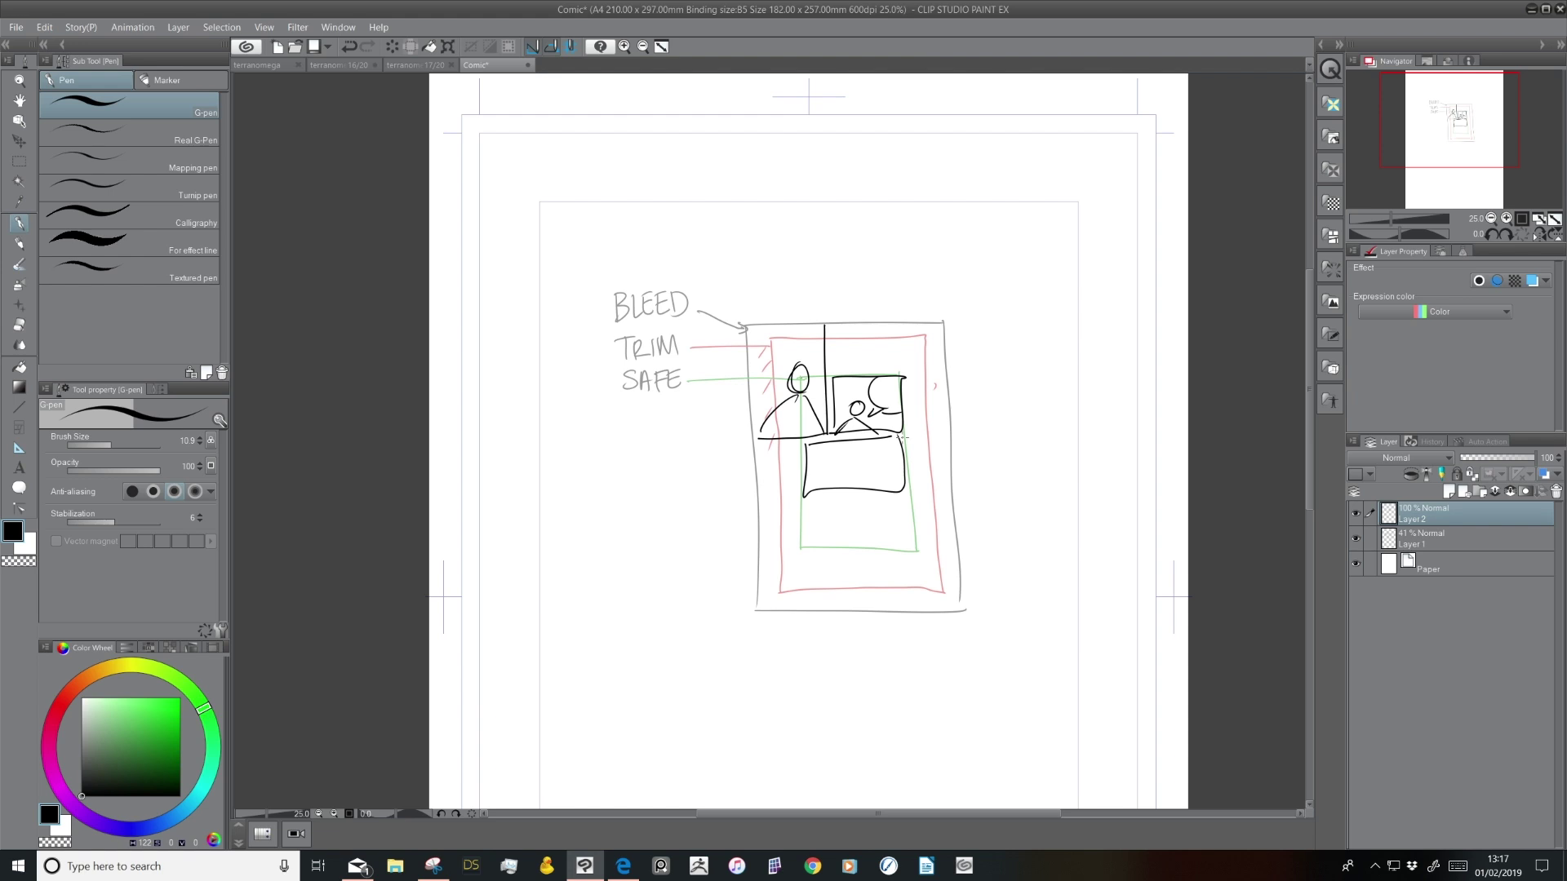
Letter CANVAS above the labels, circle BLEED, TRIM and SAFE, and draw an arrow to a larger rectangle enclosing the diagram
{"action": "mouse_move", "coordinate": [601, 253]}
{"action": "left_mouse_down"}
{"action": "mouse_move", "coordinate": [602, 269]}
{"action": "mouse_move", "coordinate": [629, 253]}
{"action": "mouse_move", "coordinate": [654, 268]}
{"action": "mouse_move", "coordinate": [608, 396]}
{"action": "mouse_move", "coordinate": [700, 279]}
{"action": "left_mouse_up"}
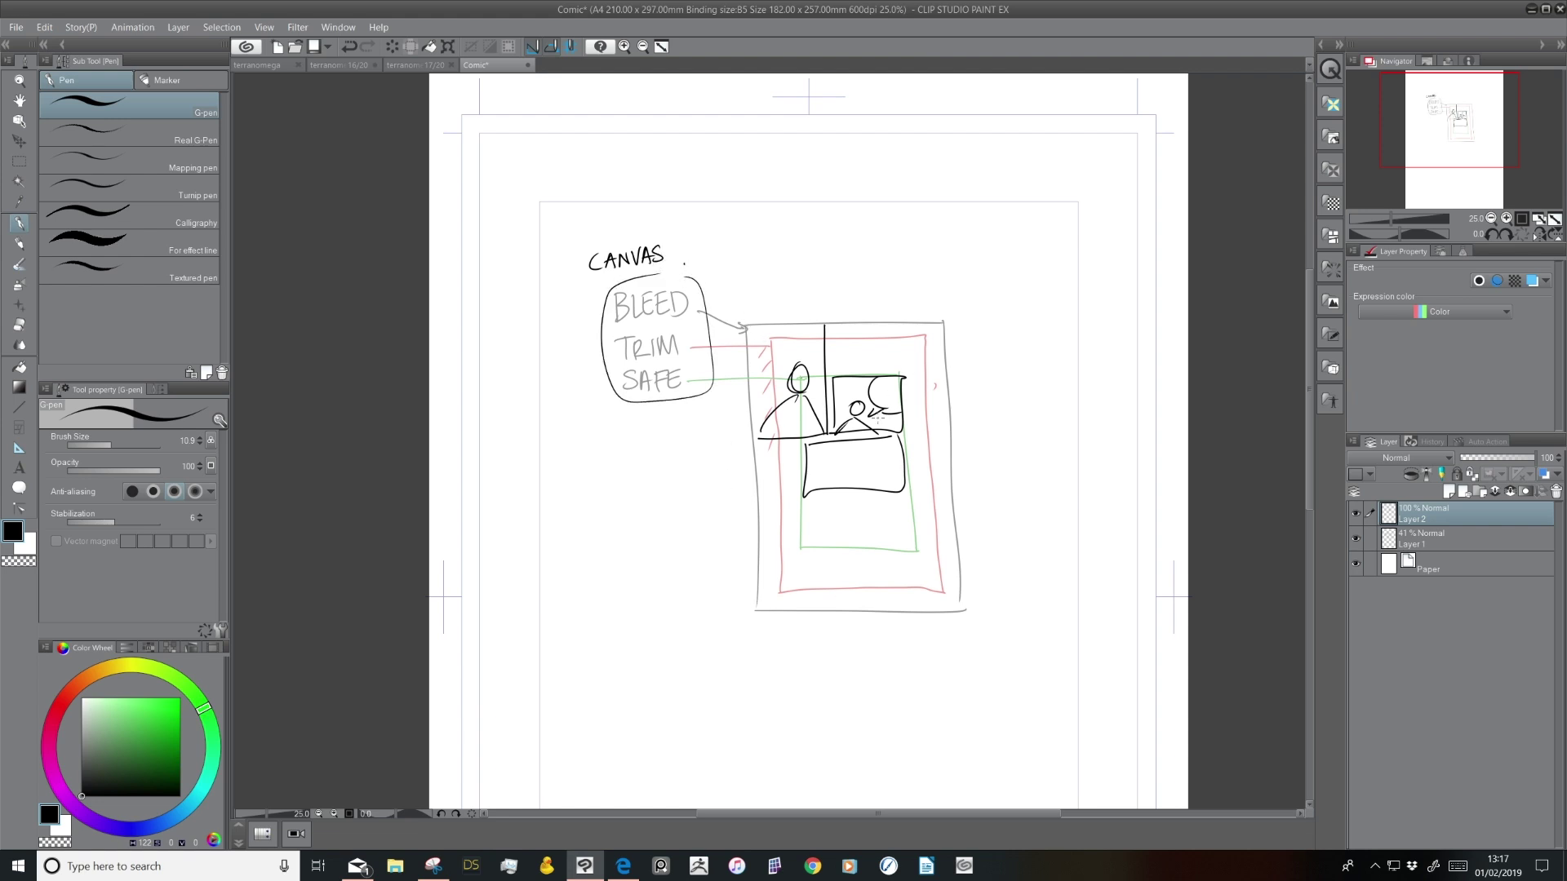
{"action": "mouse_move", "coordinate": [675, 254]}
{"action": "left_mouse_down"}
{"action": "mouse_move", "coordinate": [742, 253]}
{"action": "mouse_move", "coordinate": [760, 300]}
{"action": "mouse_move", "coordinate": [990, 299]}
{"action": "left_mouse_up"}
{"action": "mouse_move", "coordinate": [739, 299]}
{"action": "left_mouse_down"}
{"action": "mouse_move", "coordinate": [726, 629]}
{"action": "mouse_move", "coordinate": [994, 636]}
{"action": "left_mouse_up"}
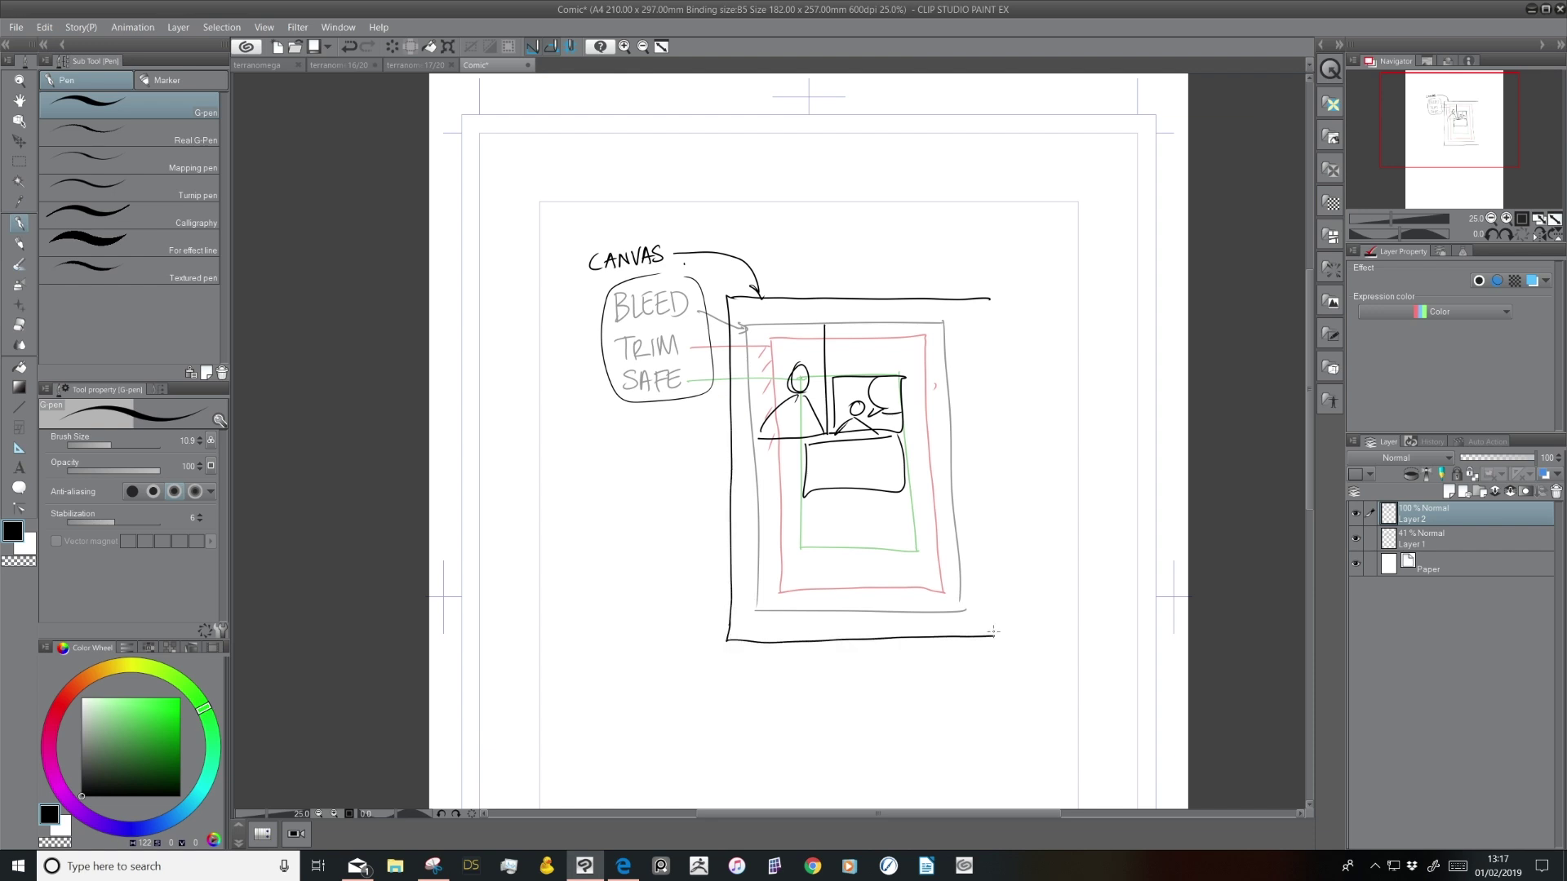
{"action": "left_click_drag", "start_coordinate": [990, 298], "coordinate": [980, 626]}
Hatch the margin between the canvas and bleed frames, add short lines at its lower right and strike through CANVAS
{"action": "left_click_drag", "start_coordinate": [749, 622], "coordinate": [773, 633]}
{"action": "left_click_drag", "start_coordinate": [801, 625], "coordinate": [797, 634]}
{"action": "left_click_drag", "start_coordinate": [744, 490], "coordinate": [737, 495]}
{"action": "left_click_drag", "start_coordinate": [743, 462], "coordinate": [737, 468]}
{"action": "left_click_drag", "start_coordinate": [743, 436], "coordinate": [737, 418]}
{"action": "left_click_drag", "start_coordinate": [744, 385], "coordinate": [736, 358]}
{"action": "left_click_drag", "start_coordinate": [761, 303], "coordinate": [756, 311]}
{"action": "left_click_drag", "start_coordinate": [771, 313], "coordinate": [793, 310]}
{"action": "left_click_drag", "start_coordinate": [902, 628], "coordinate": [953, 625]}
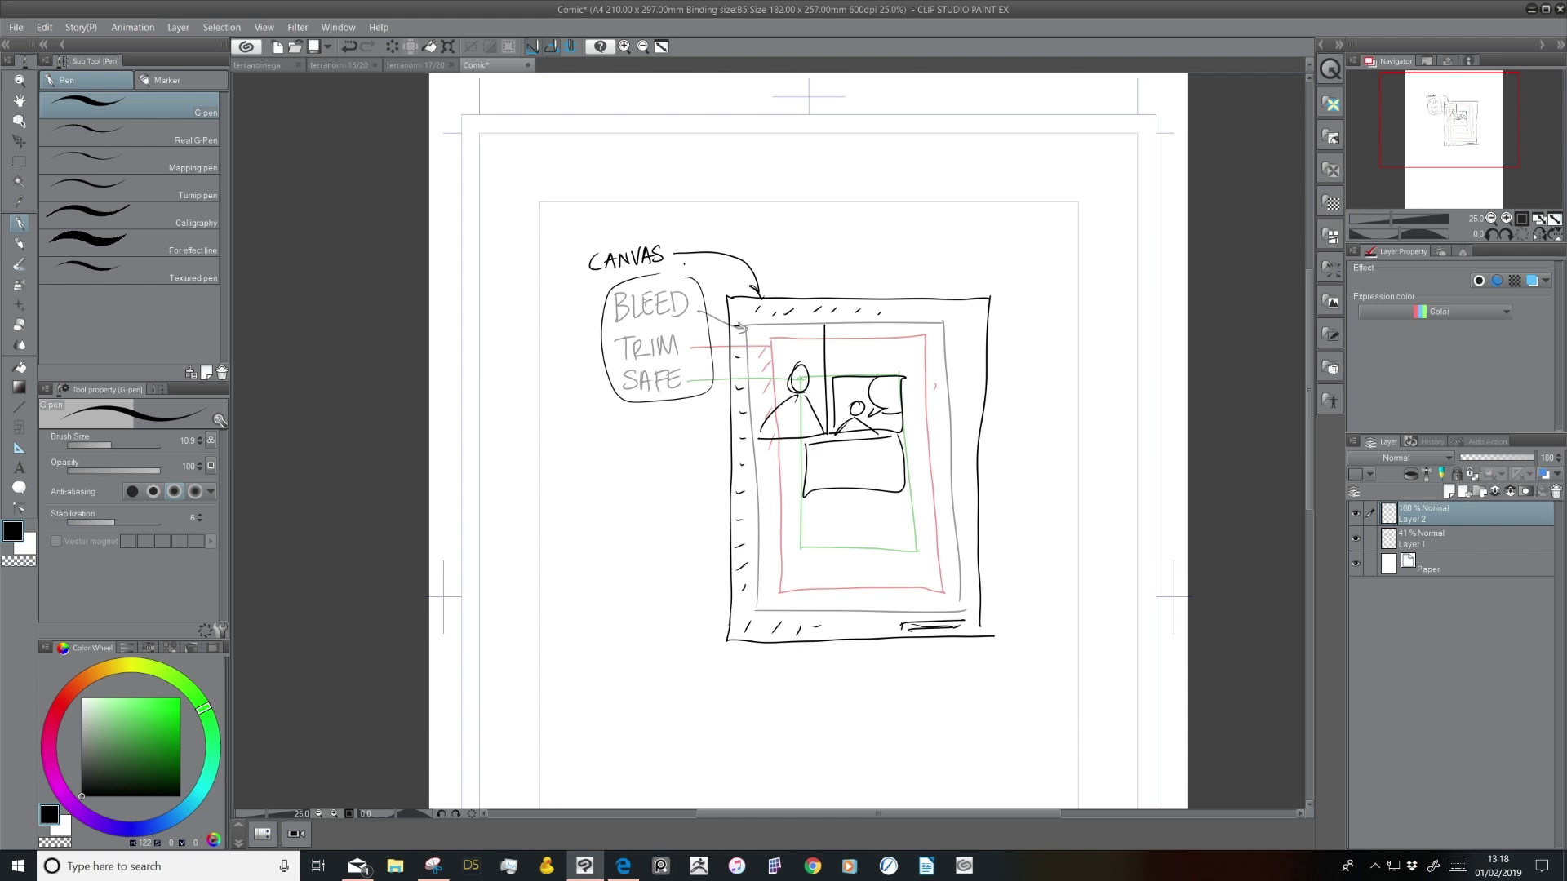
{"action": "left_click_drag", "start_coordinate": [590, 271], "coordinate": [670, 257]}
Start a new comic document and apply the A4 Color (350dpi) preset
{"action": "left_click", "coordinate": [16, 27]}
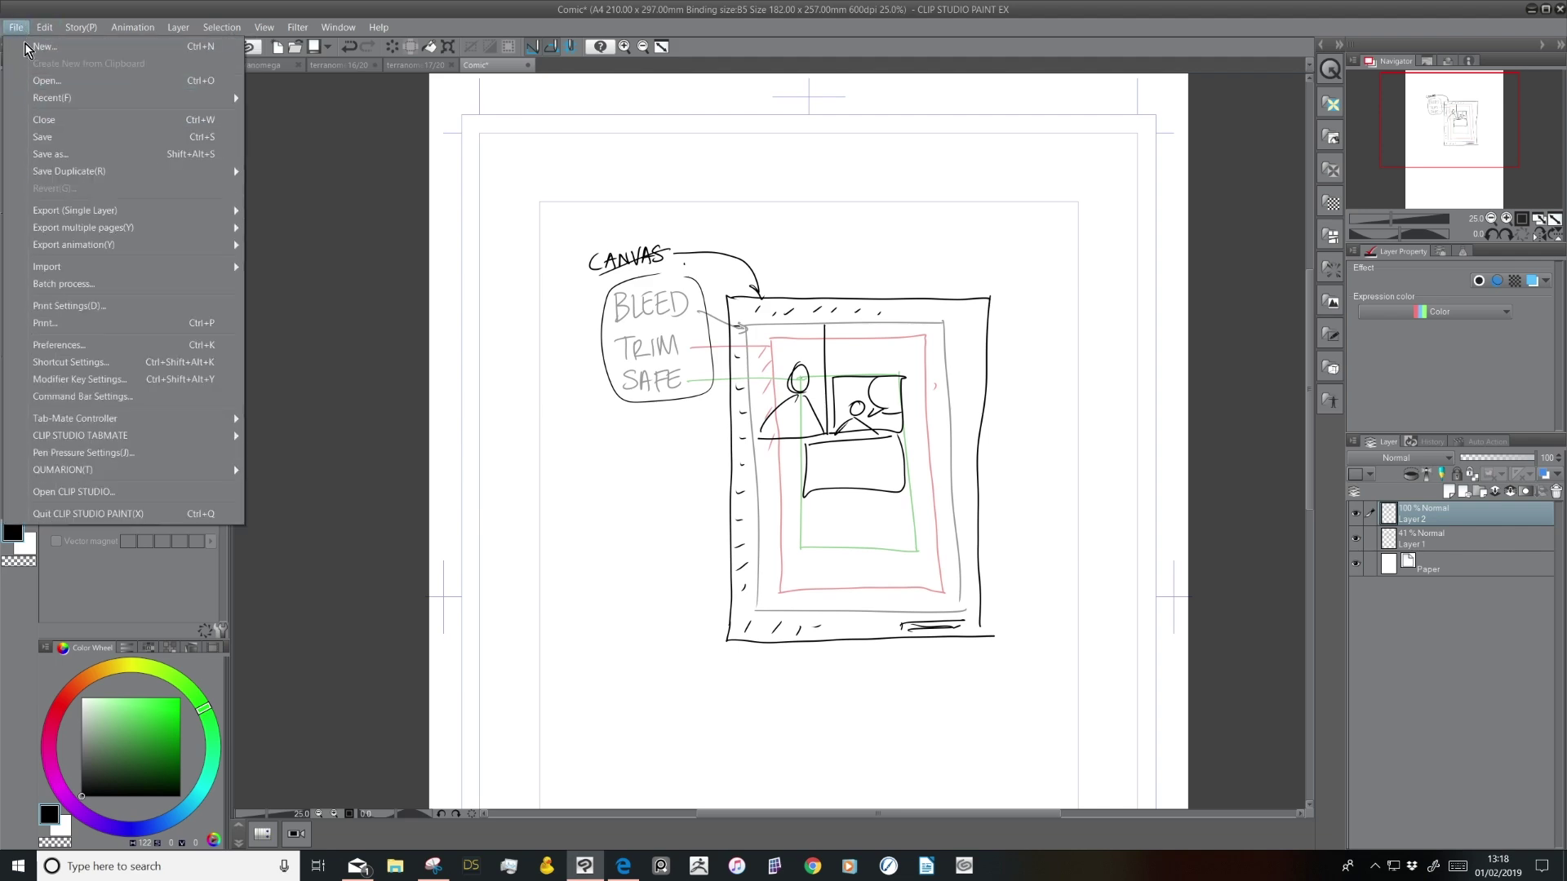
{"action": "left_click", "coordinate": [89, 47]}
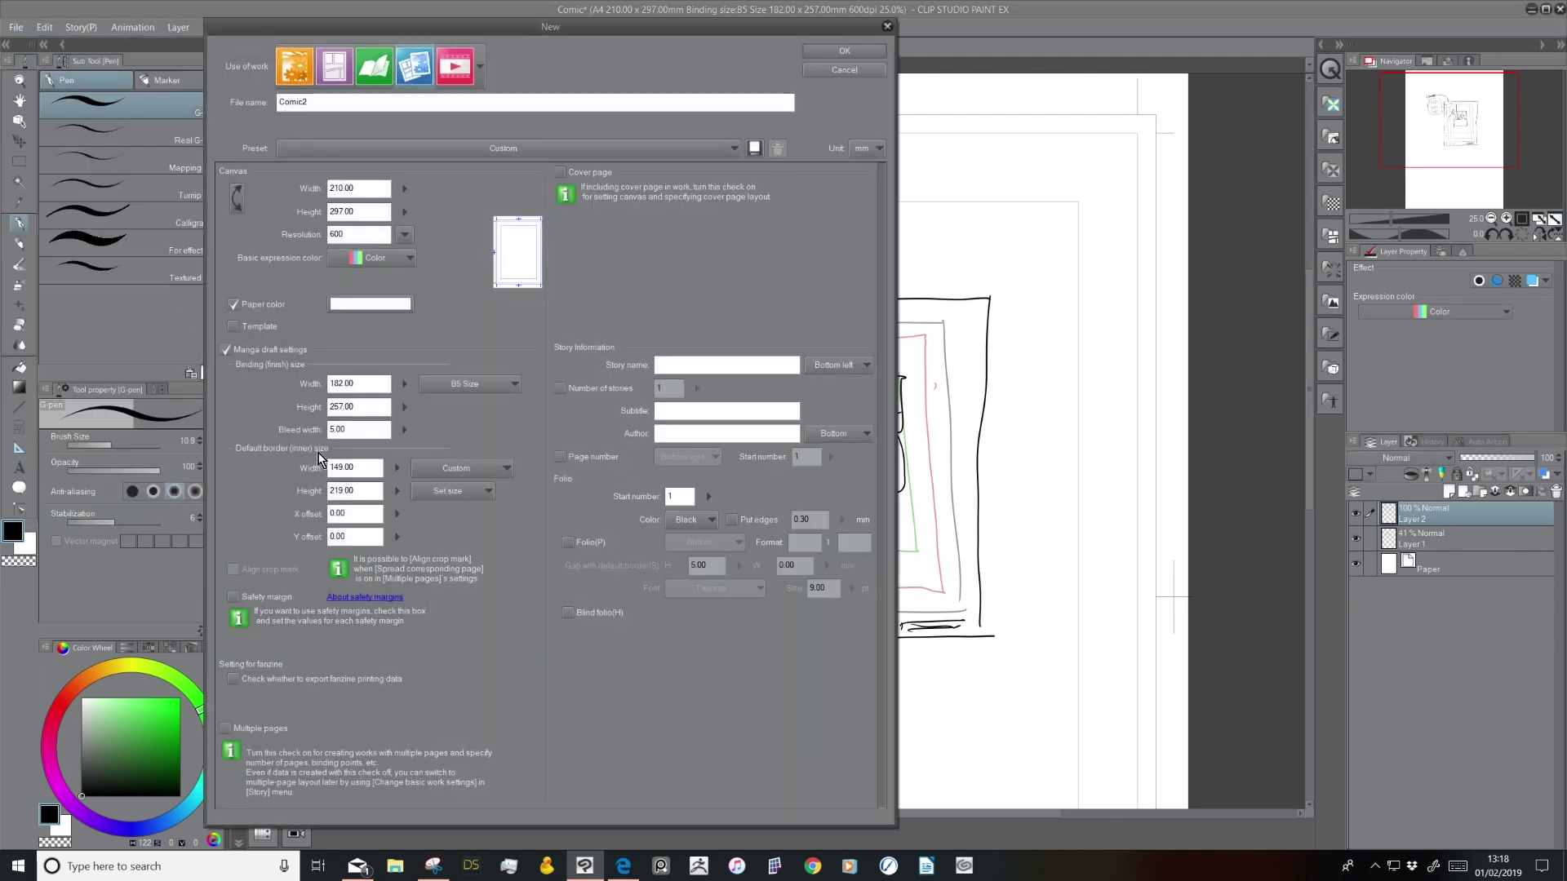
{"action": "left_click_drag", "start_coordinate": [744, 19], "coordinate": [777, 125]}
{"action": "left_click_drag", "start_coordinate": [692, 93], "coordinate": [667, 94]}
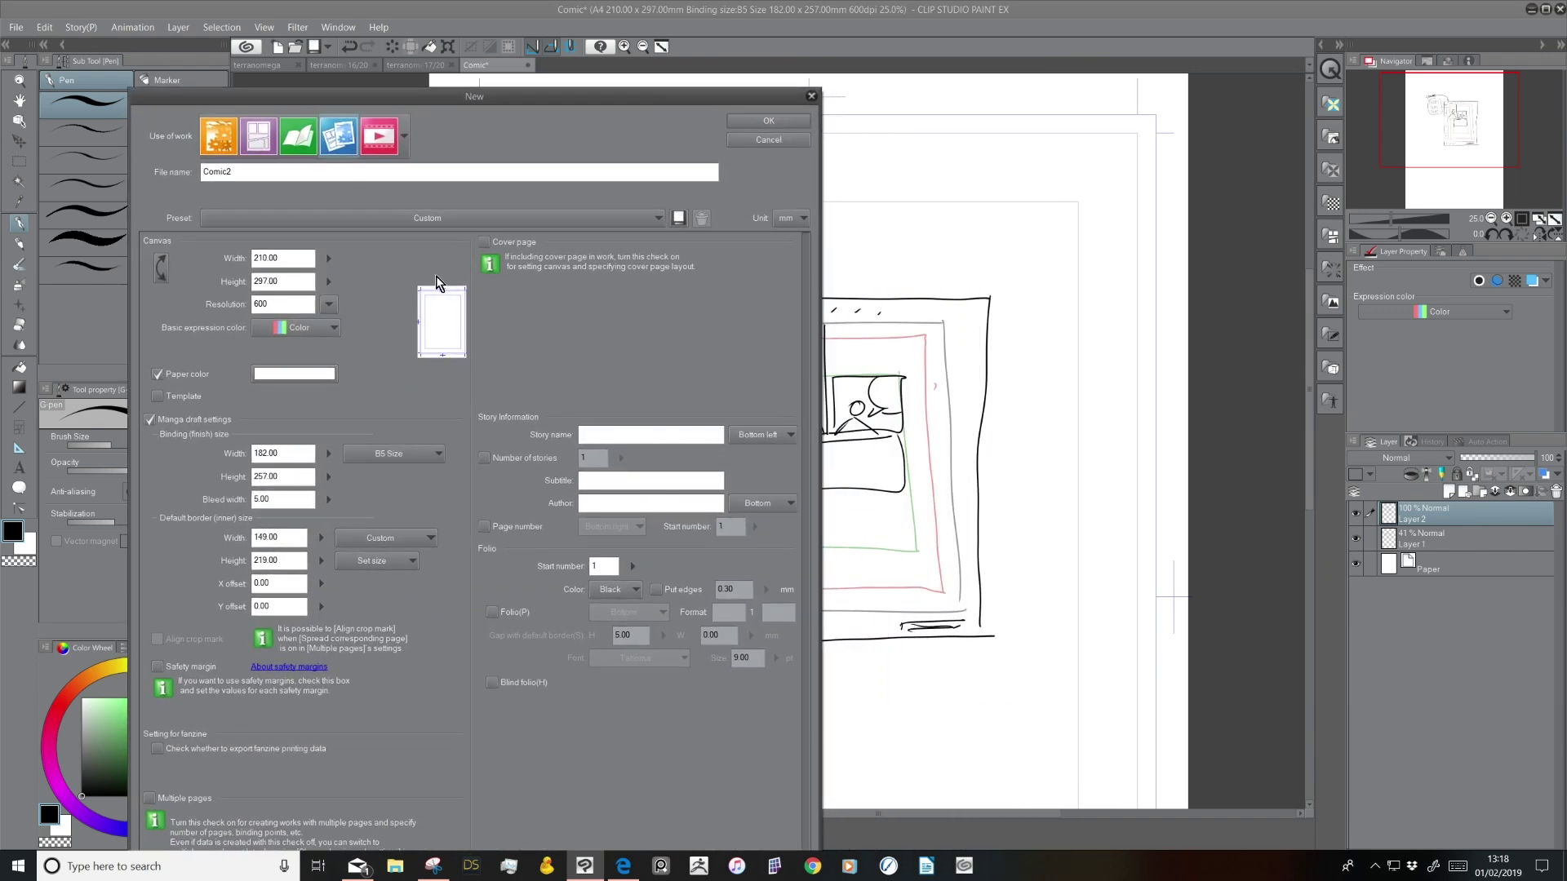
{"action": "left_click", "coordinate": [447, 218]}
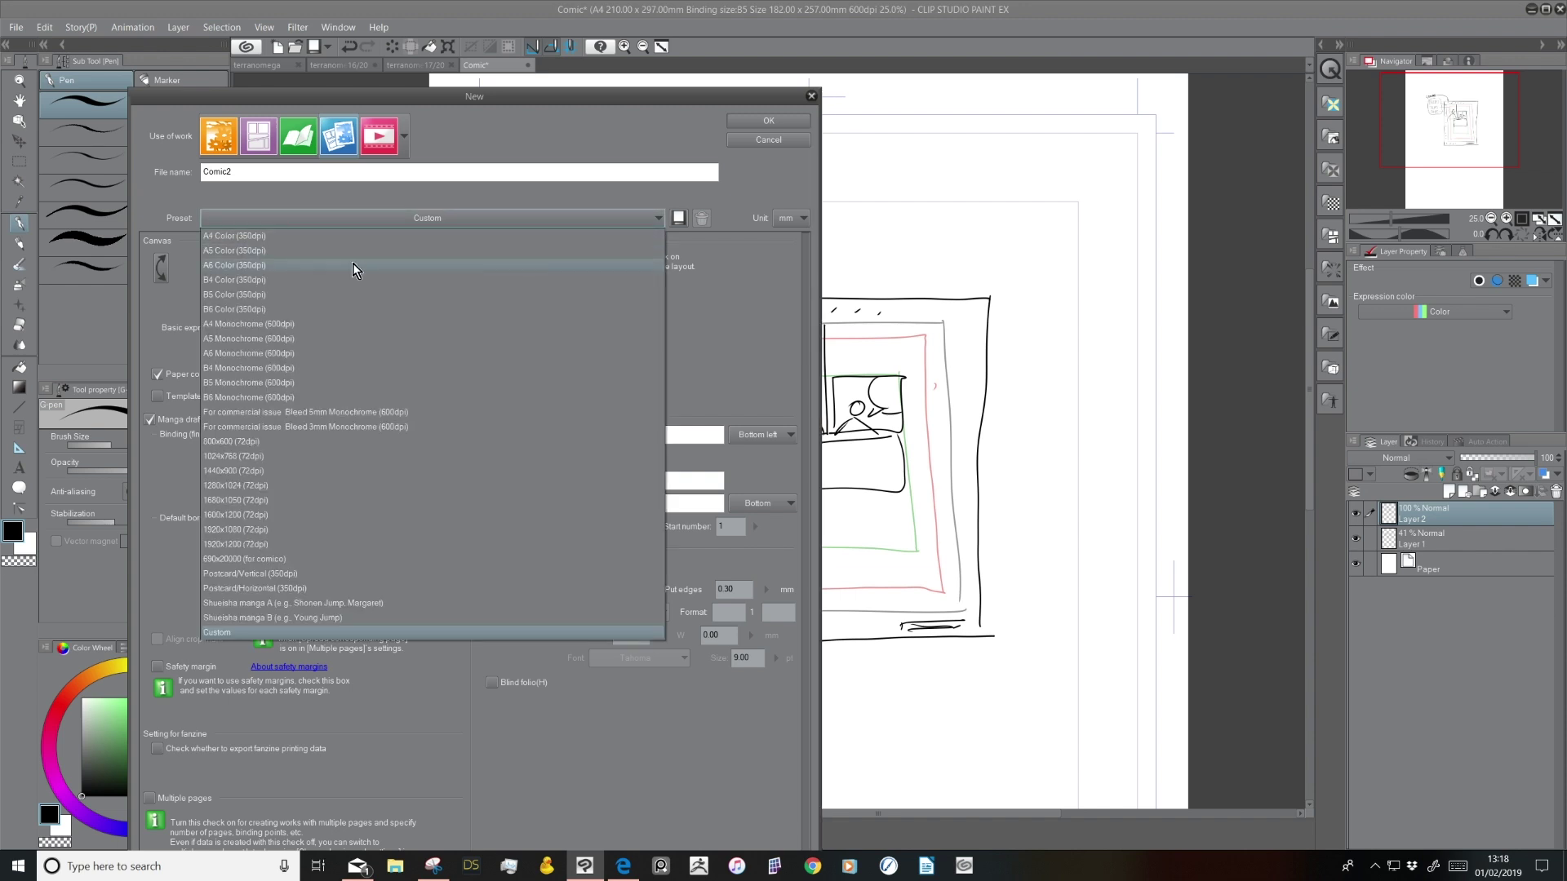
{"action": "left_click", "coordinate": [292, 236]}
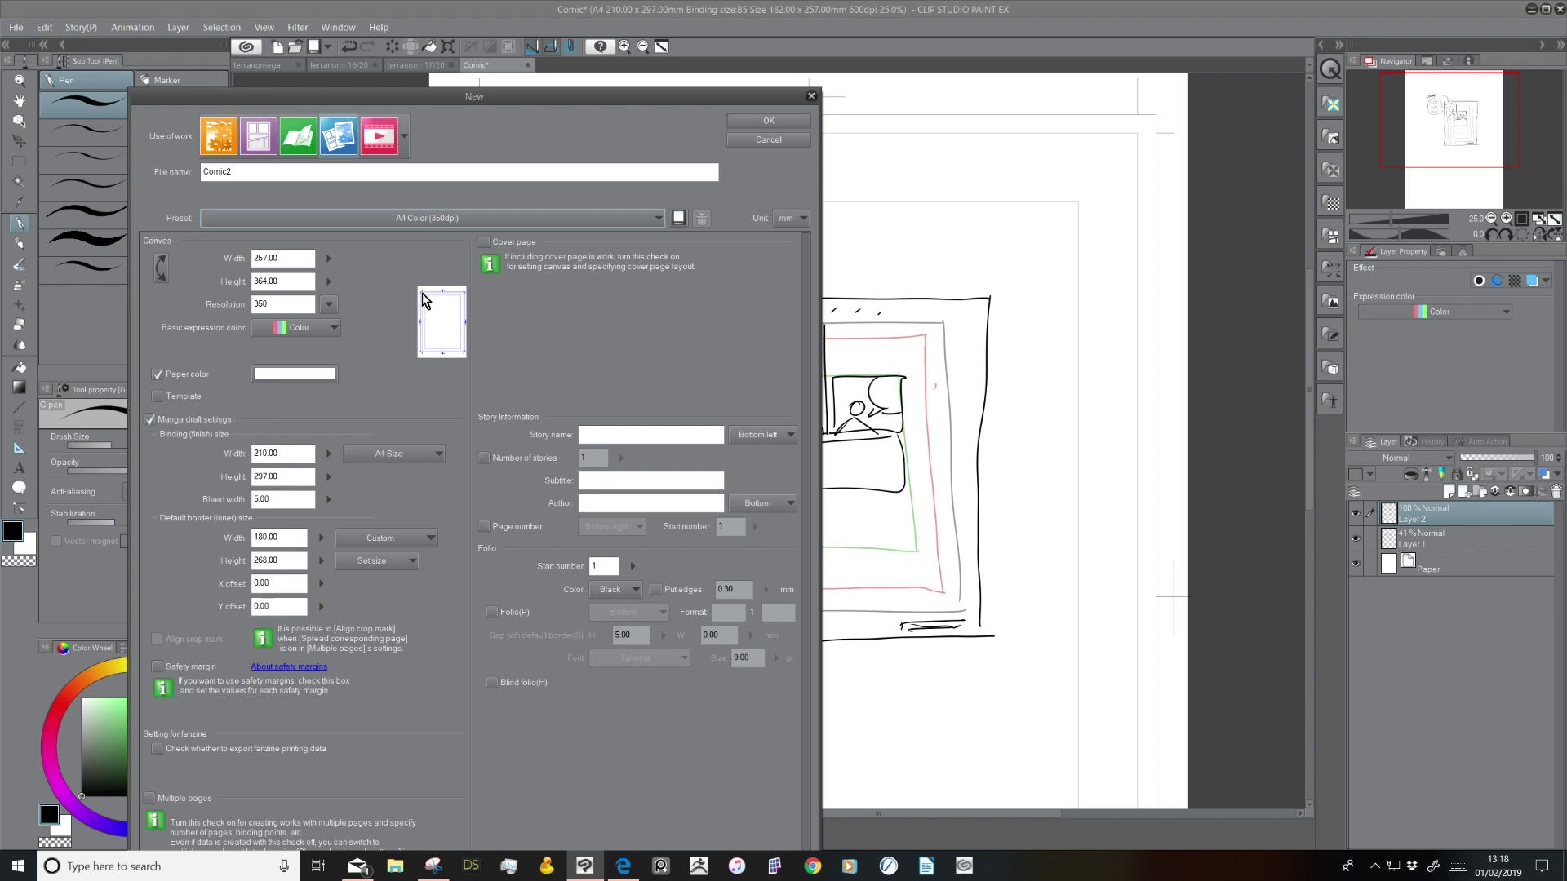
{"action": "left_click", "coordinate": [432, 218]}
{"action": "left_click", "coordinate": [649, 194]}
{"action": "left_click_drag", "start_coordinate": [727, 97], "coordinate": [617, 70]}
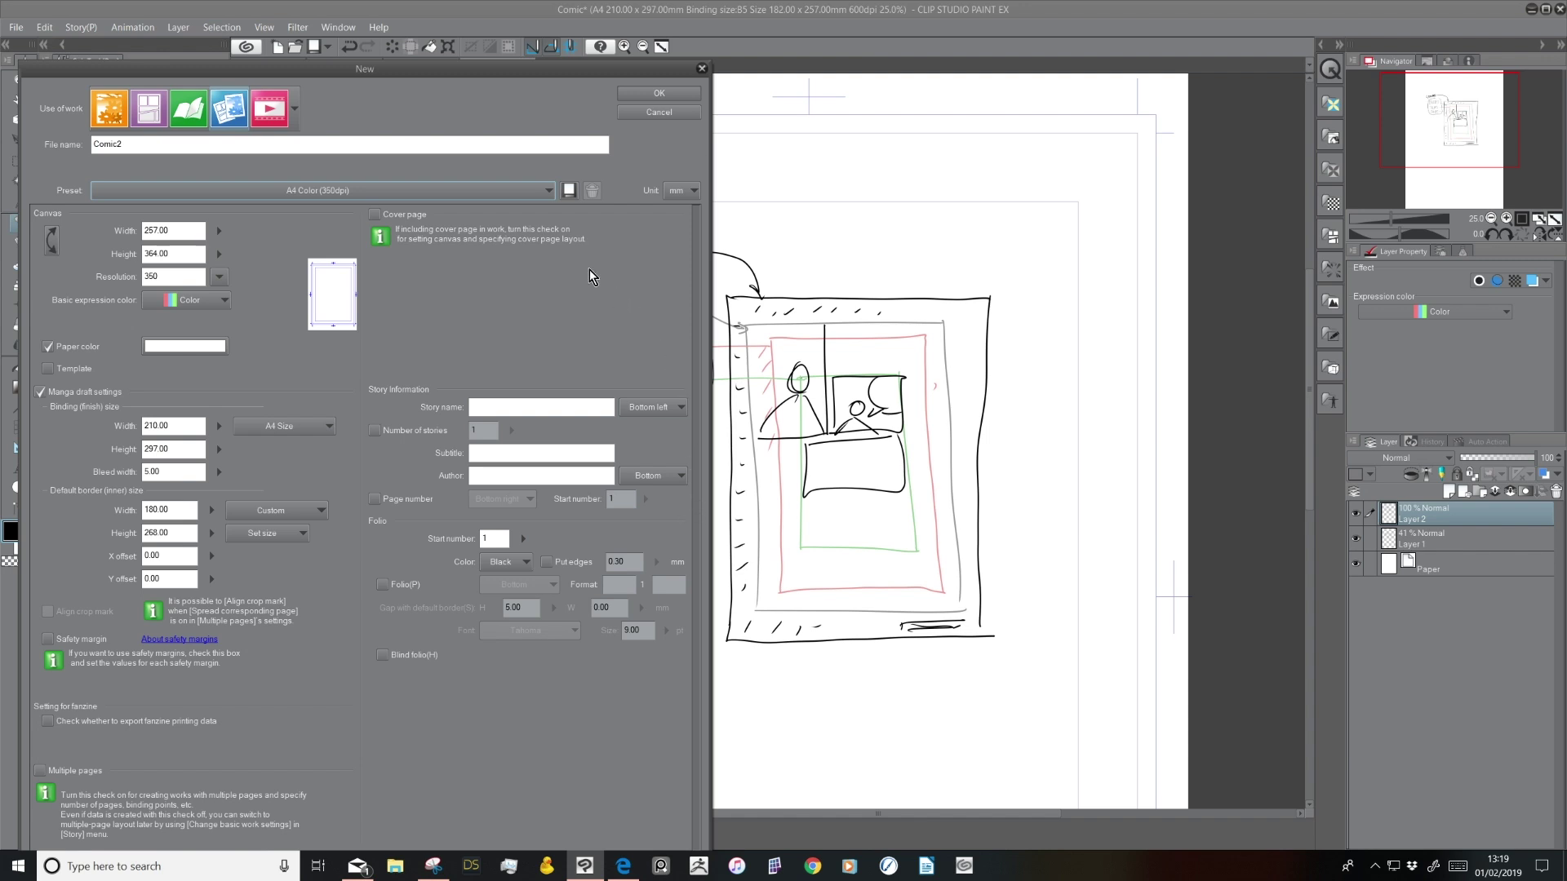
Enable multiple pages for the new comic and set left binding with the start page from the right
{"action": "left_click", "coordinate": [40, 770]}
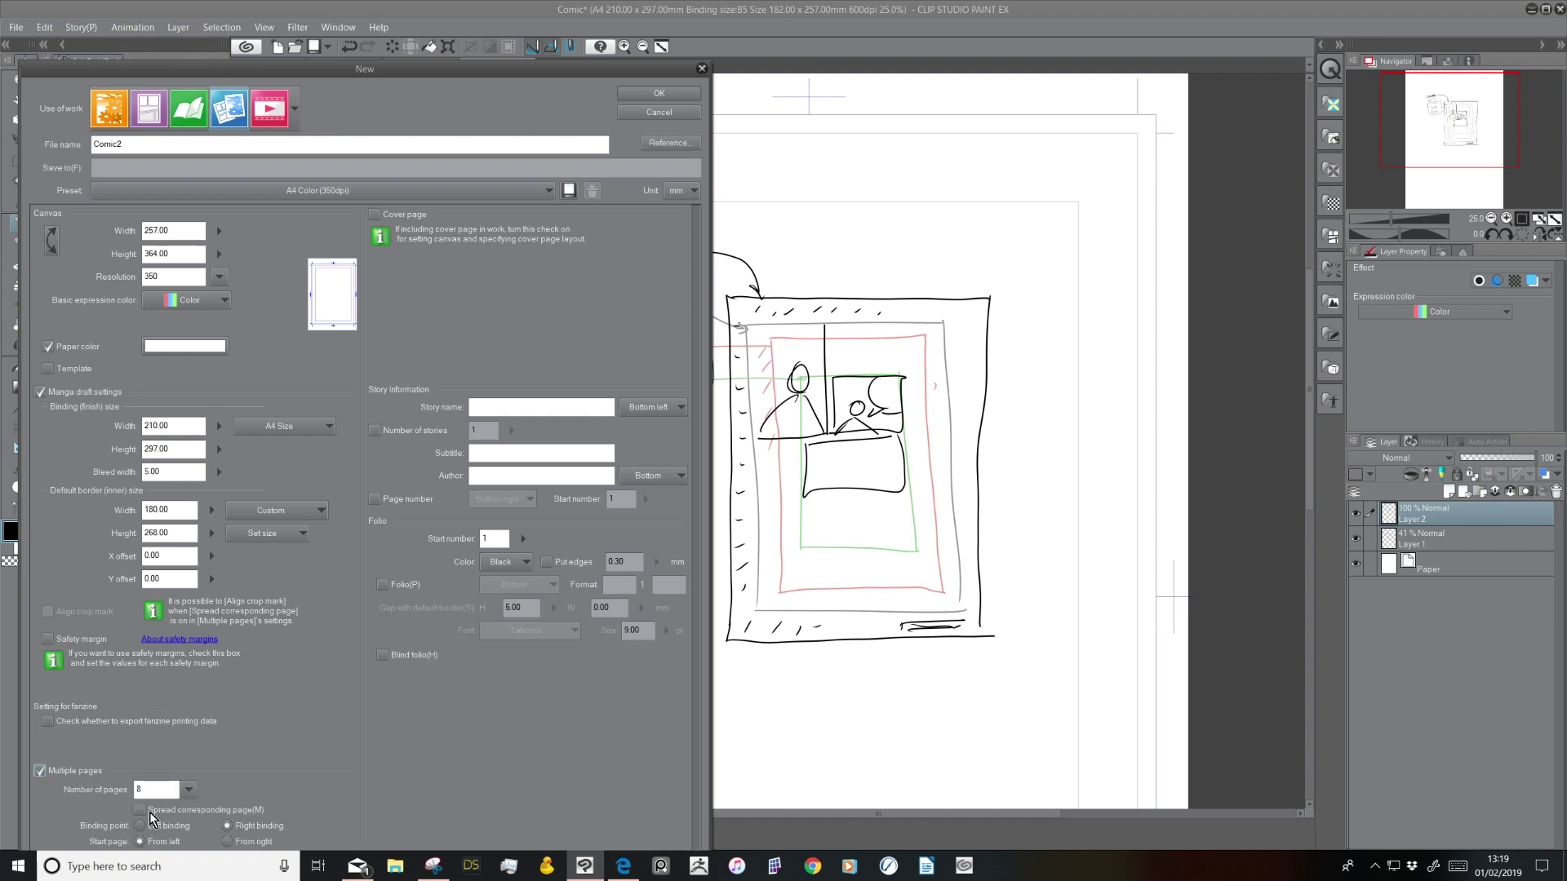
{"action": "left_click_drag", "start_coordinate": [610, 72], "coordinate": [676, 12]}
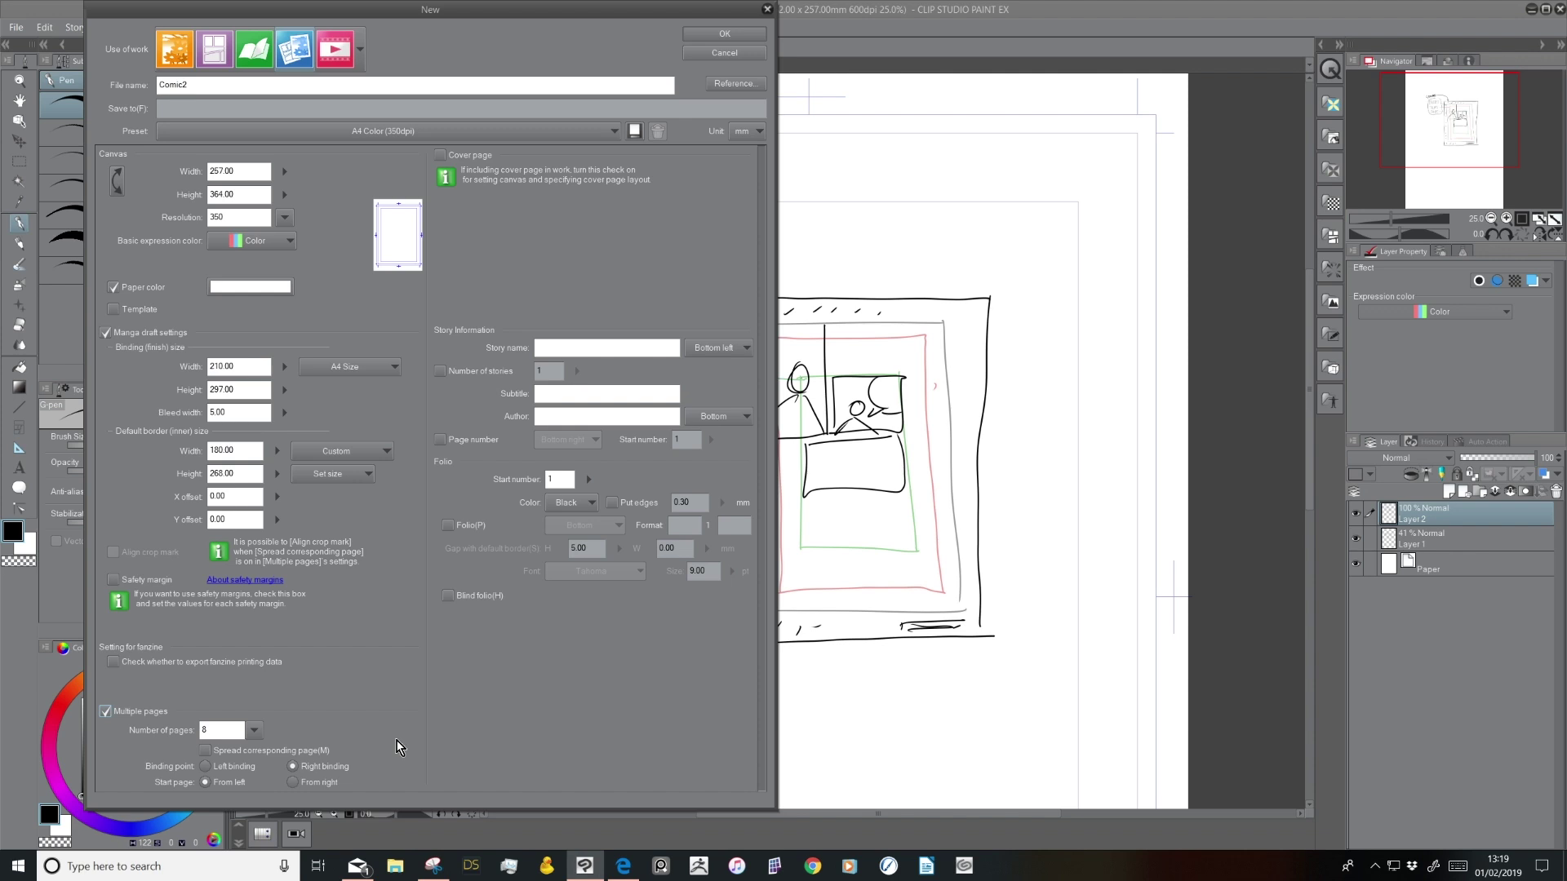
{"action": "left_click", "coordinate": [214, 770]}
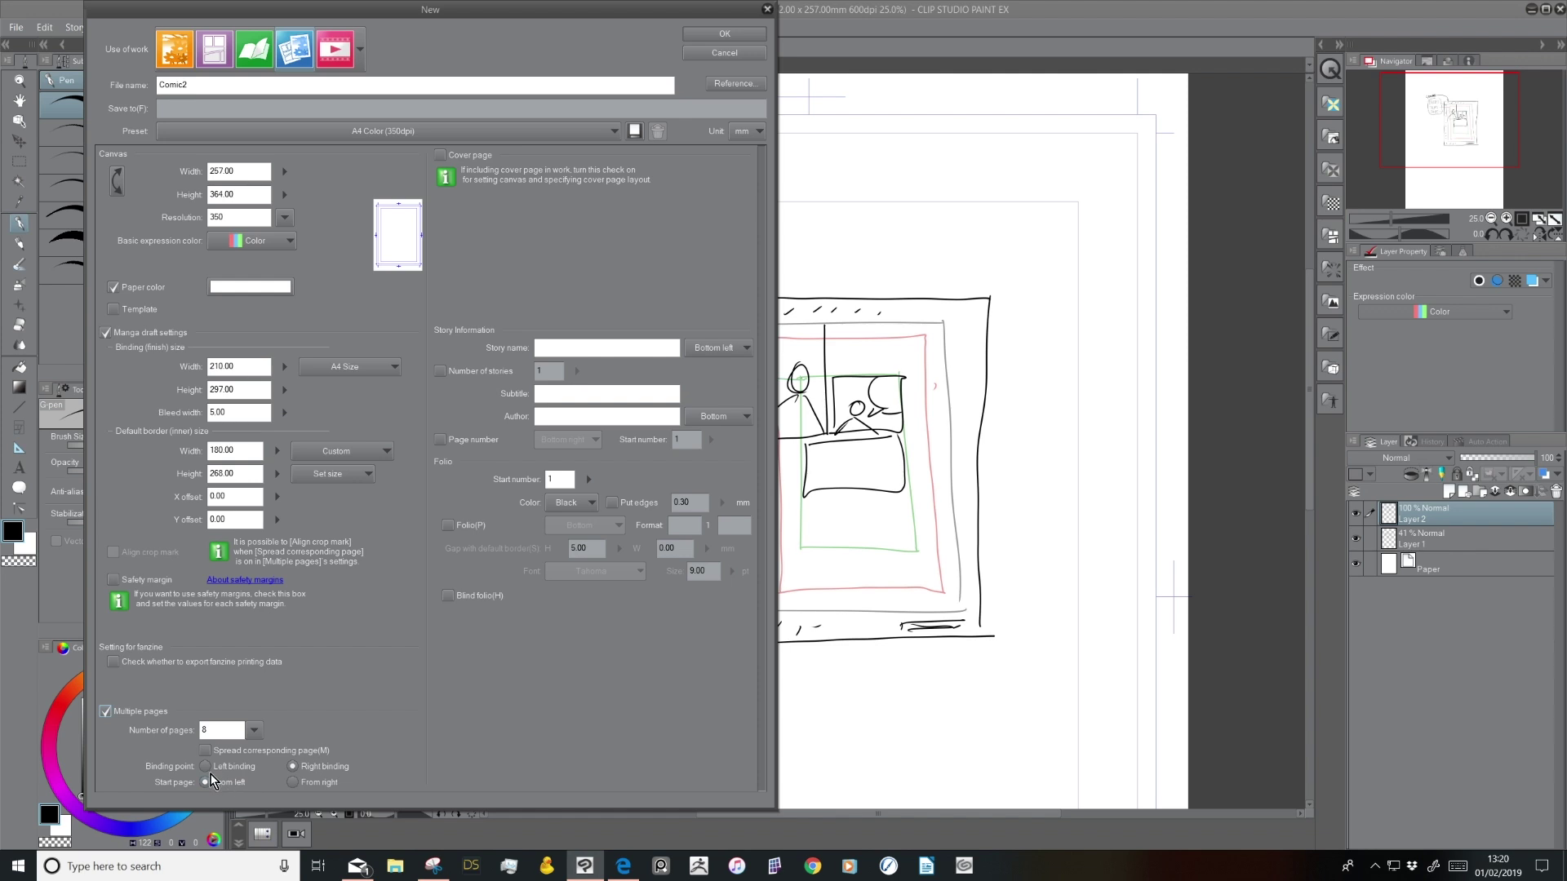
{"action": "left_click", "coordinate": [298, 785]}
{"action": "left_click", "coordinate": [293, 767]}
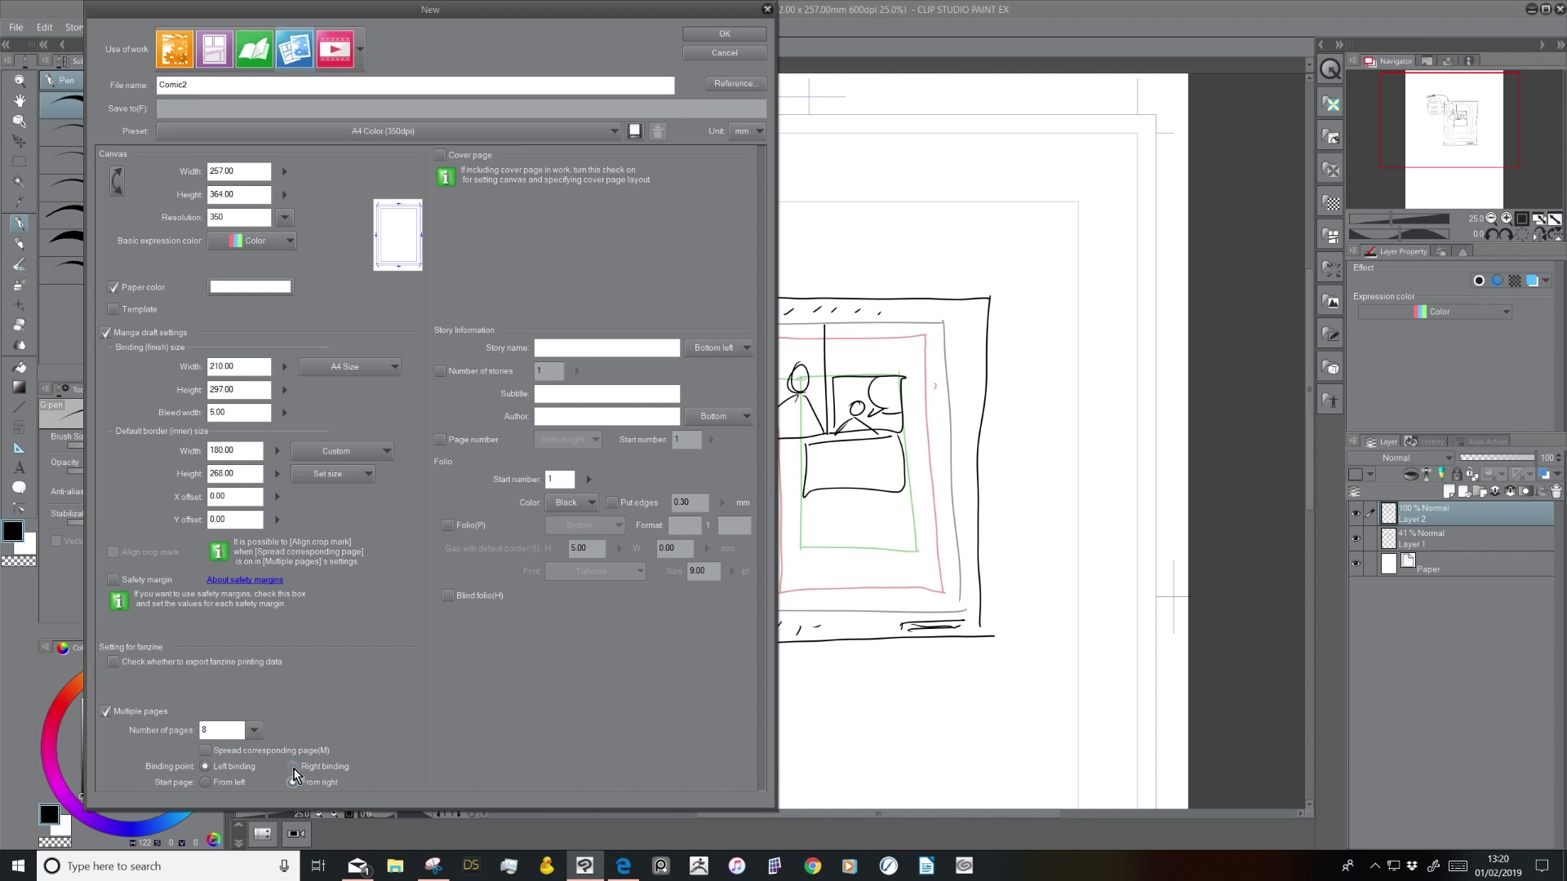
{"action": "left_click", "coordinate": [229, 782]}
{"action": "left_click", "coordinate": [241, 770]}
{"action": "left_click", "coordinate": [293, 784]}
Choose the Documents folder as the save location for the multi-page comic
{"action": "left_click", "coordinate": [719, 36]}
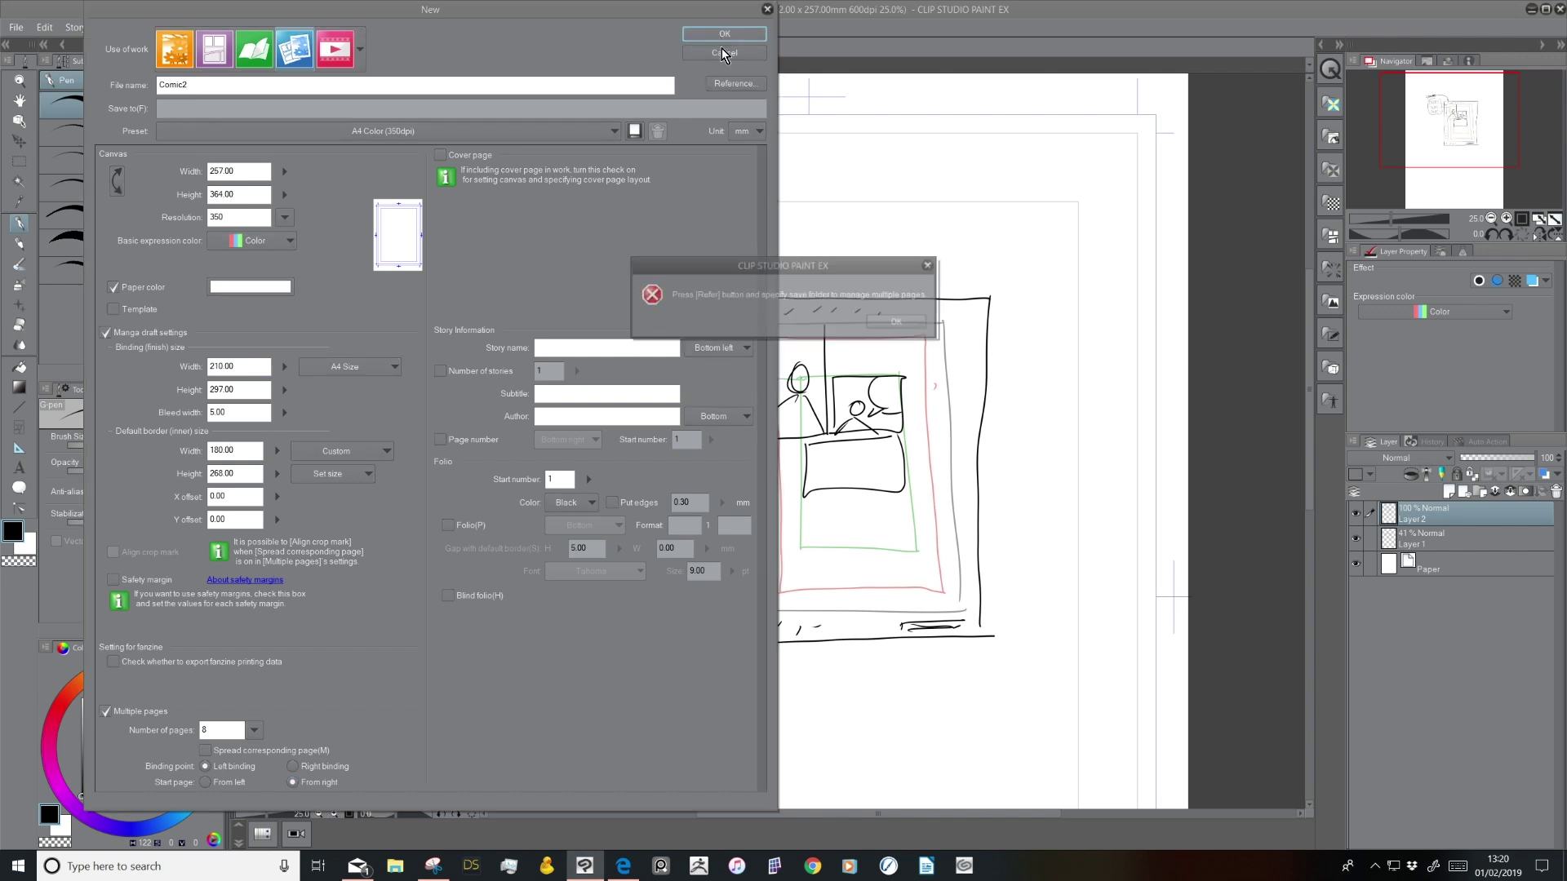
{"action": "left_click", "coordinate": [899, 323]}
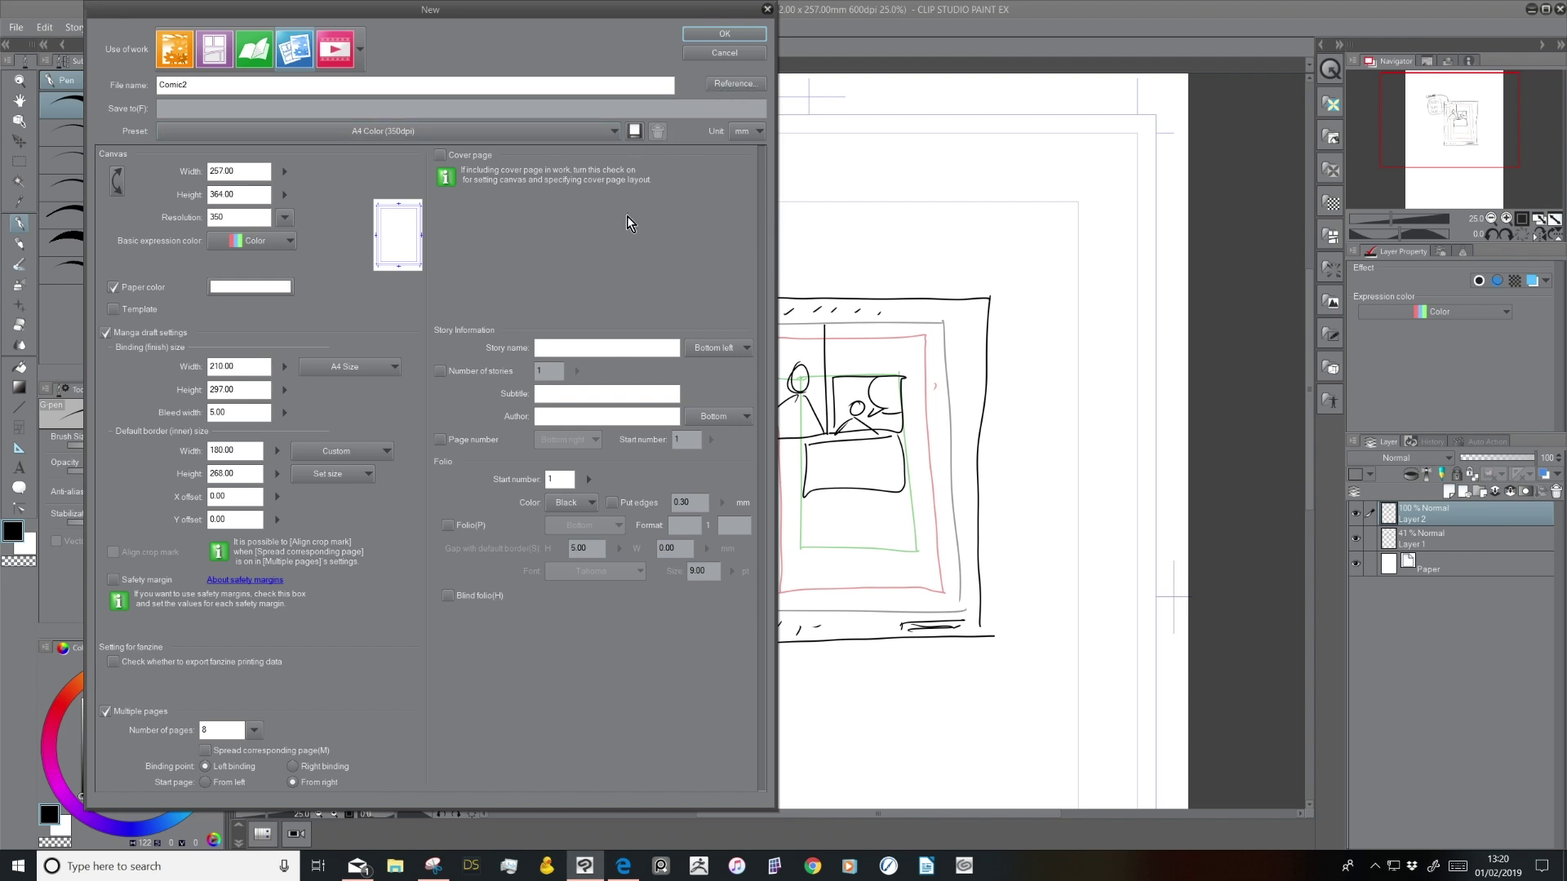
{"action": "left_click", "coordinate": [729, 85]}
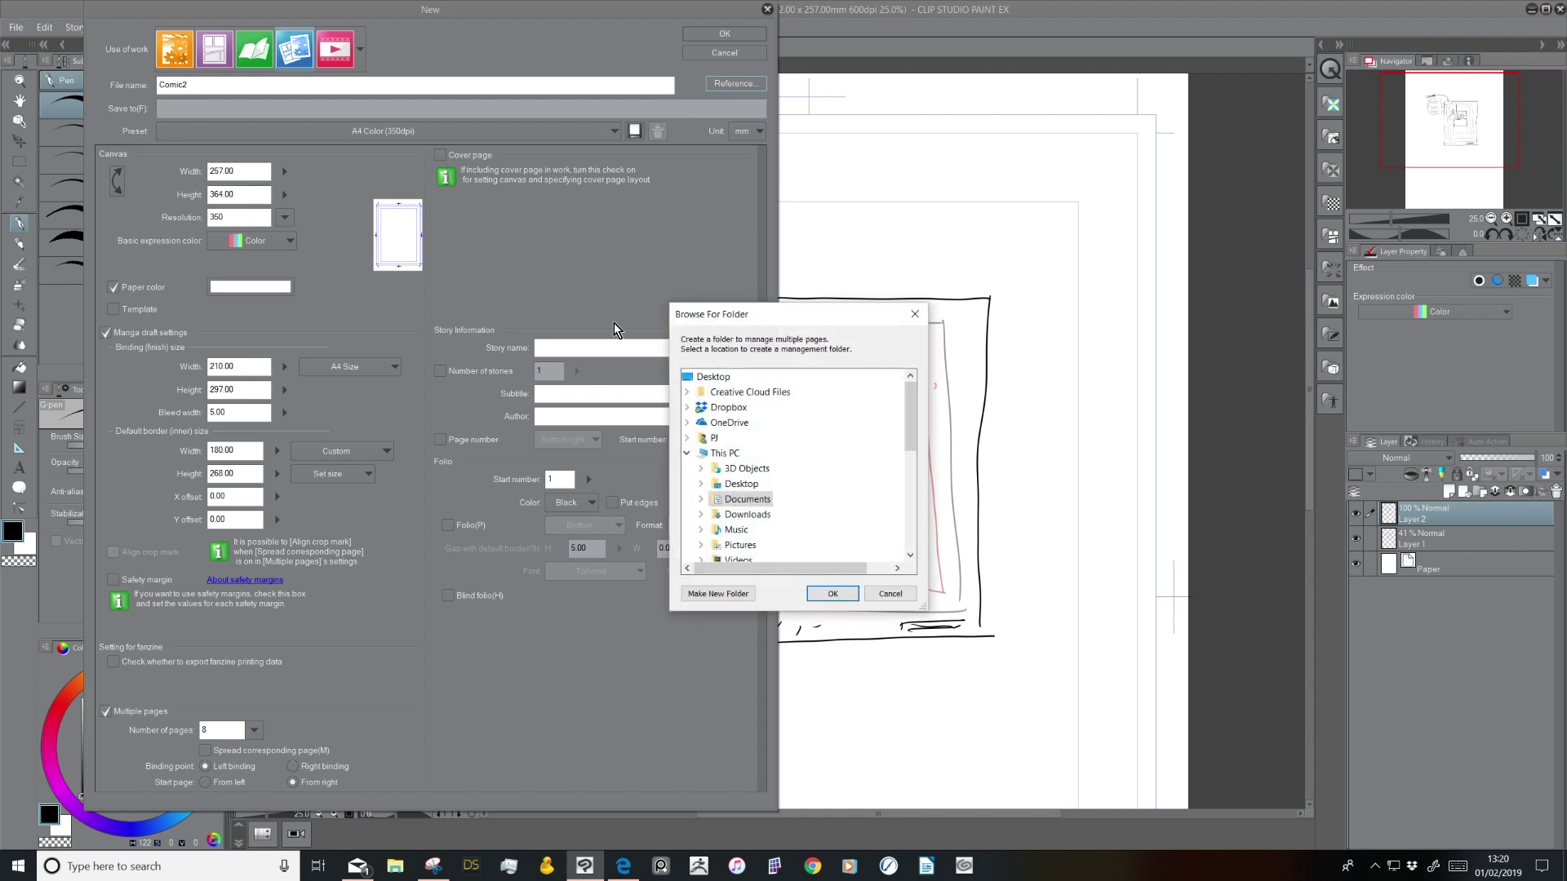
{"action": "left_click", "coordinate": [833, 594]}
Name the new comic file mycomic and create the document
{"action": "double_click", "coordinate": [173, 85]}
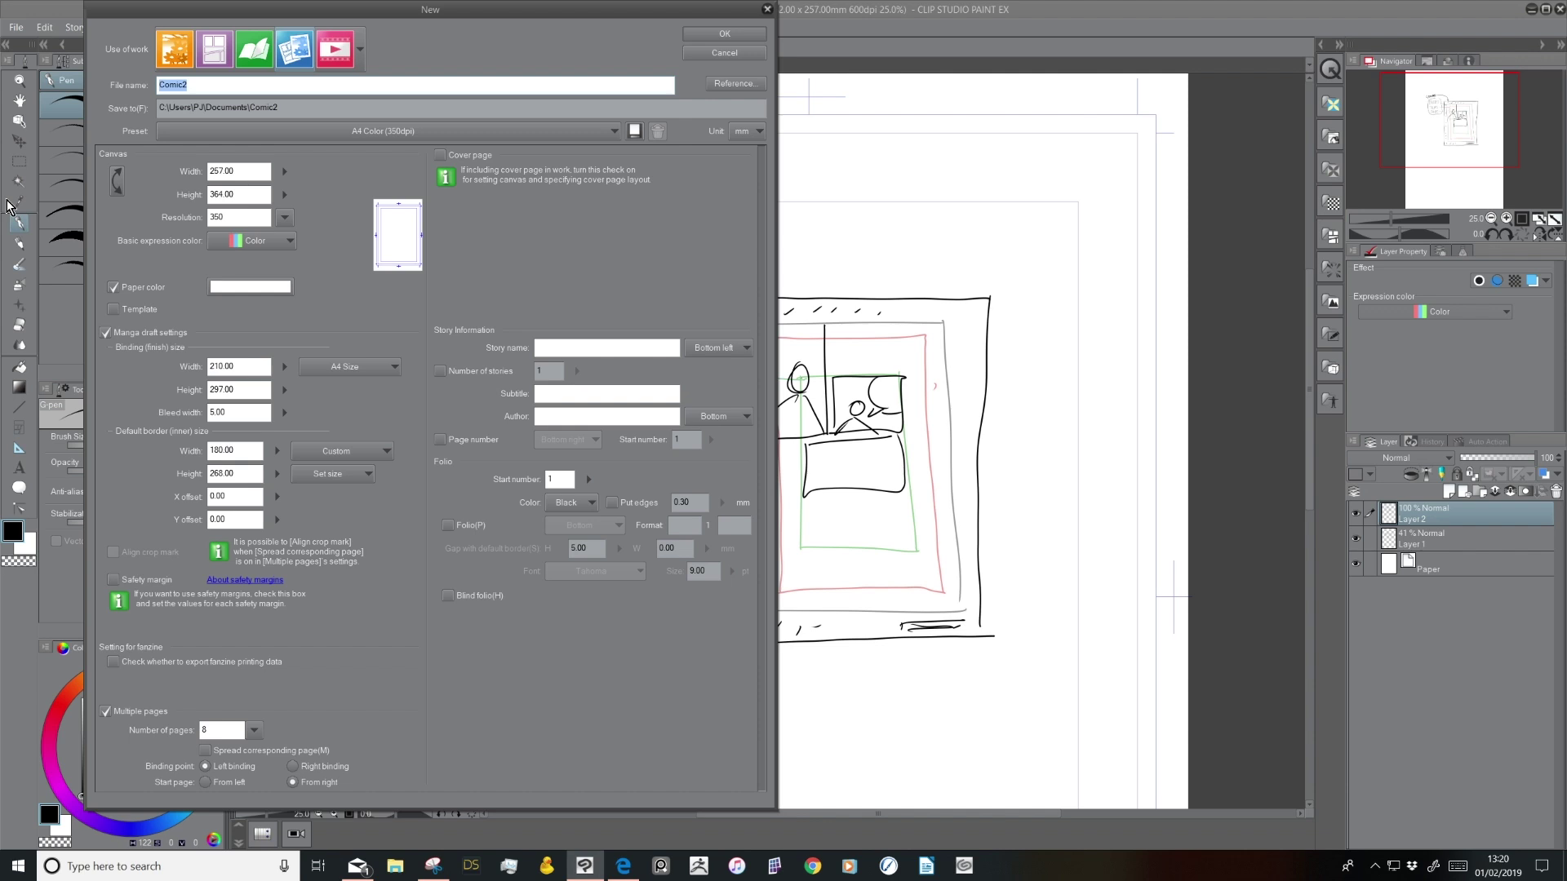
{"action": "type", "text": "myc"}
{"action": "left_click", "coordinate": [723, 33]}
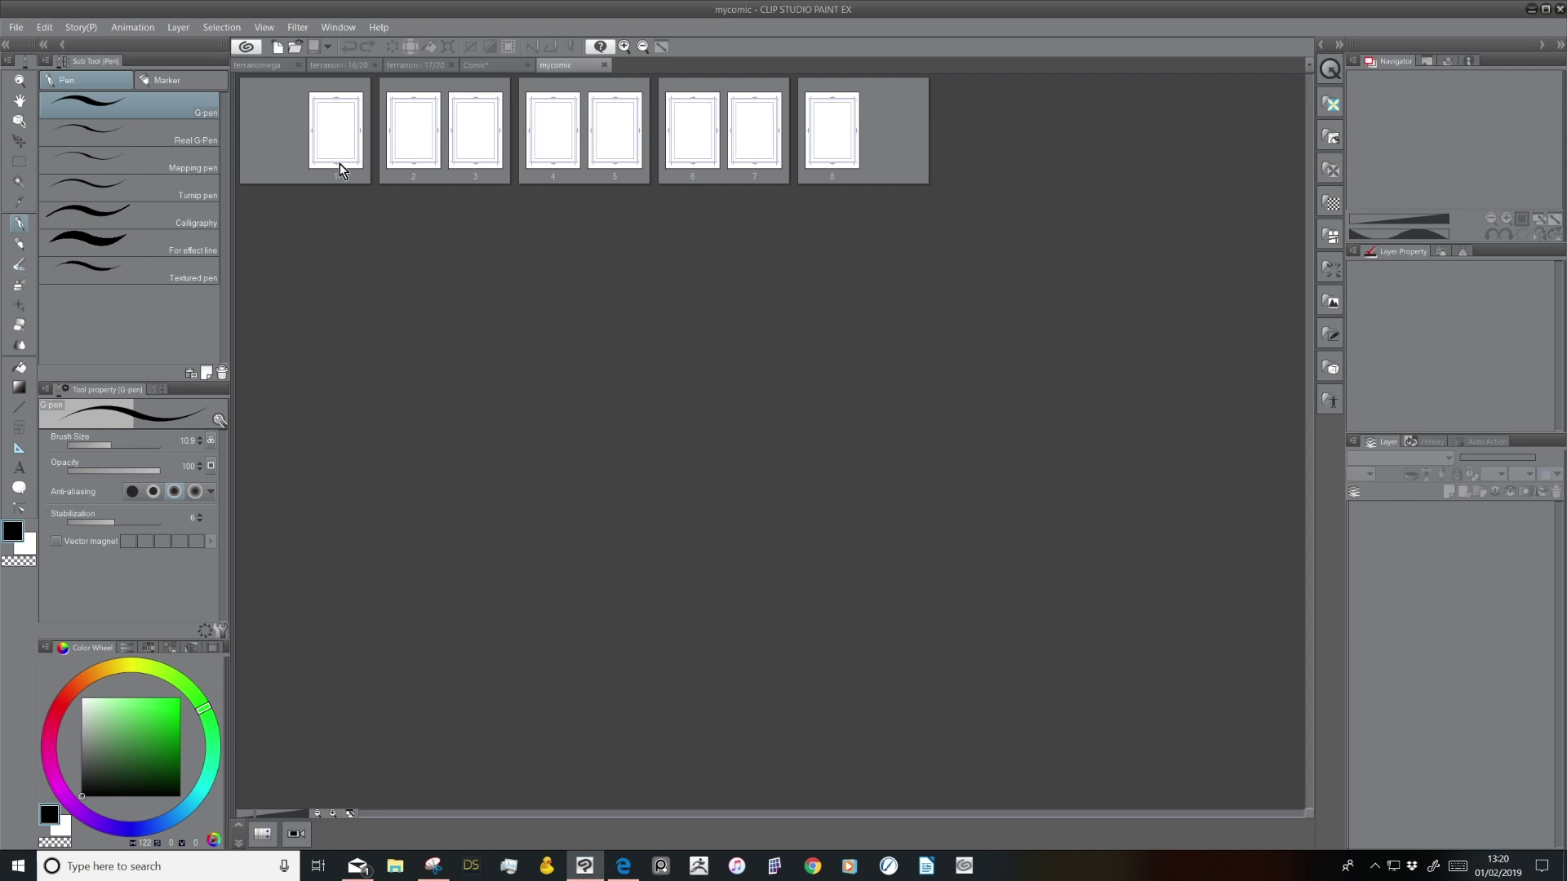
Examine the enlarged page overview, comparing the single first page with the facing-page spreads
{"action": "left_click", "coordinate": [623, 46]}
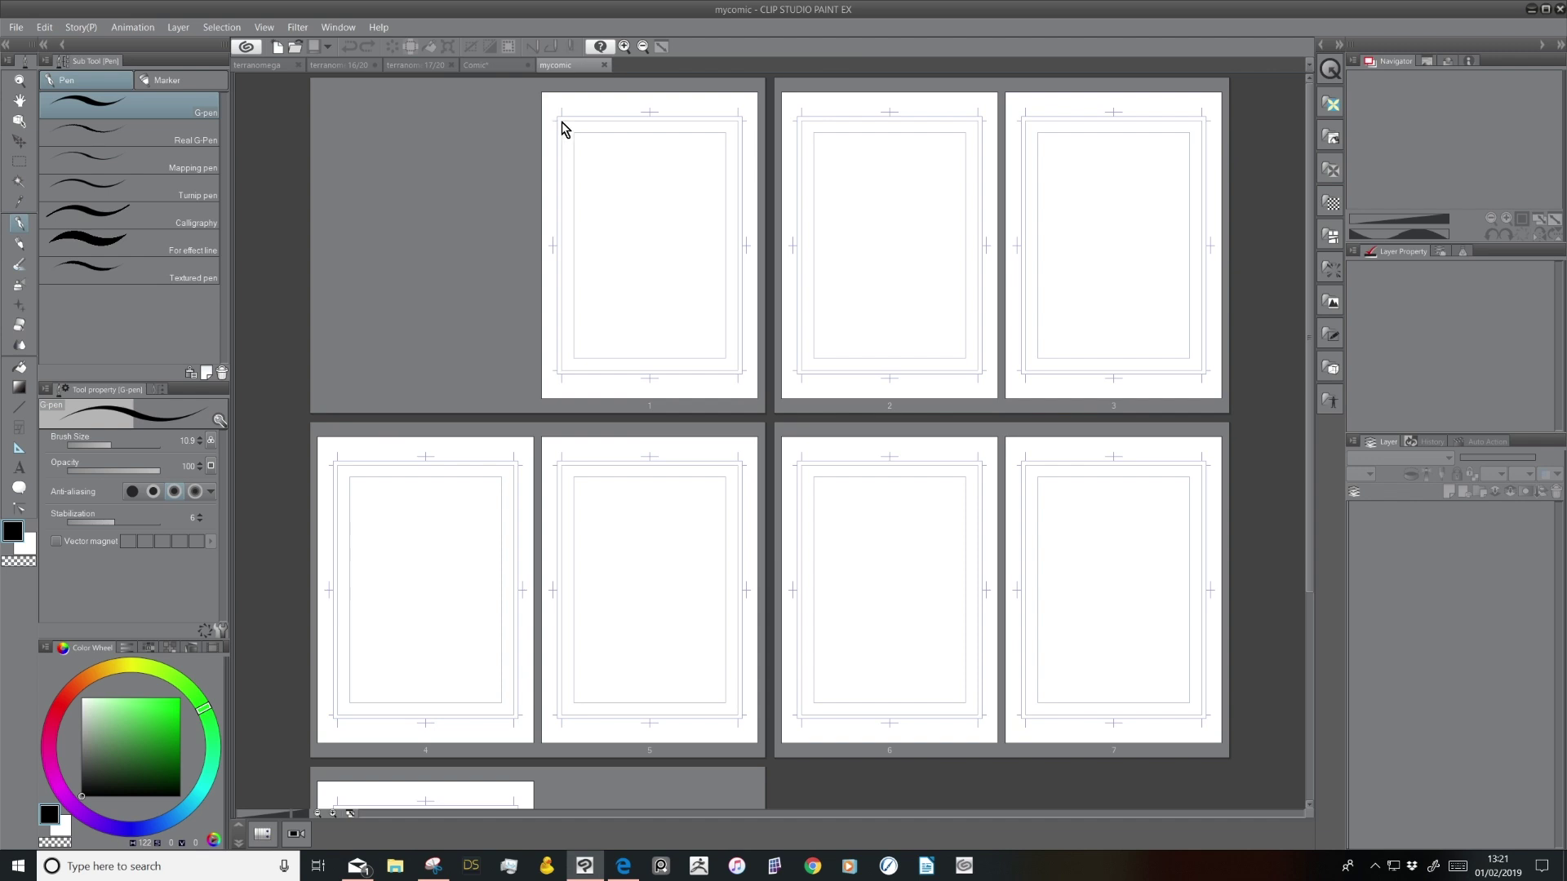
{"action": "double_click", "coordinate": [708, 384]}
{"action": "left_click", "coordinate": [1067, 384]}
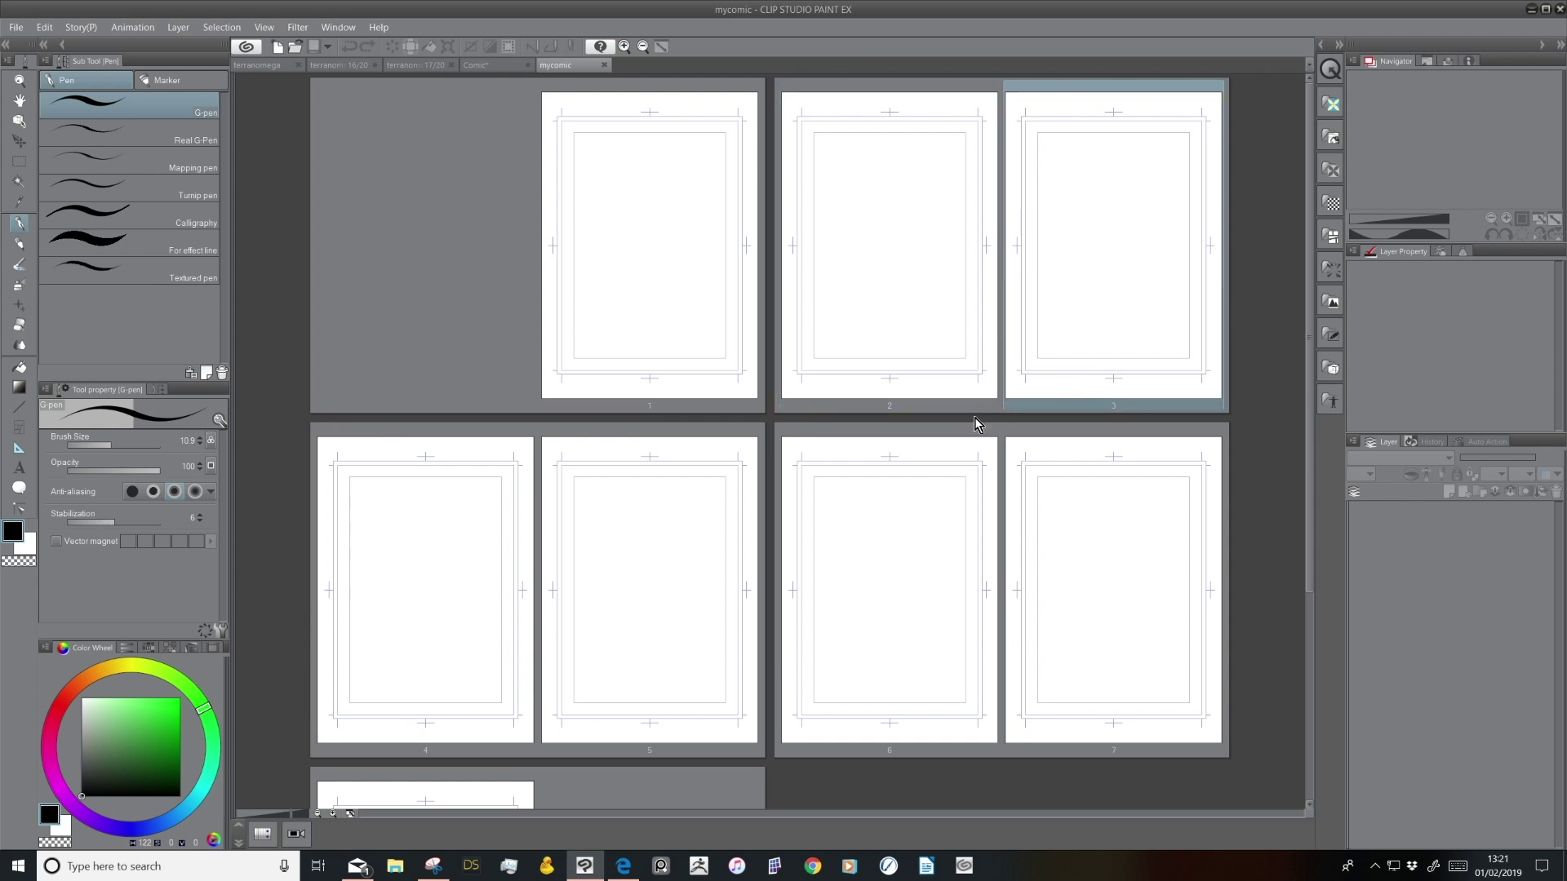
{"action": "left_click", "coordinate": [535, 440]}
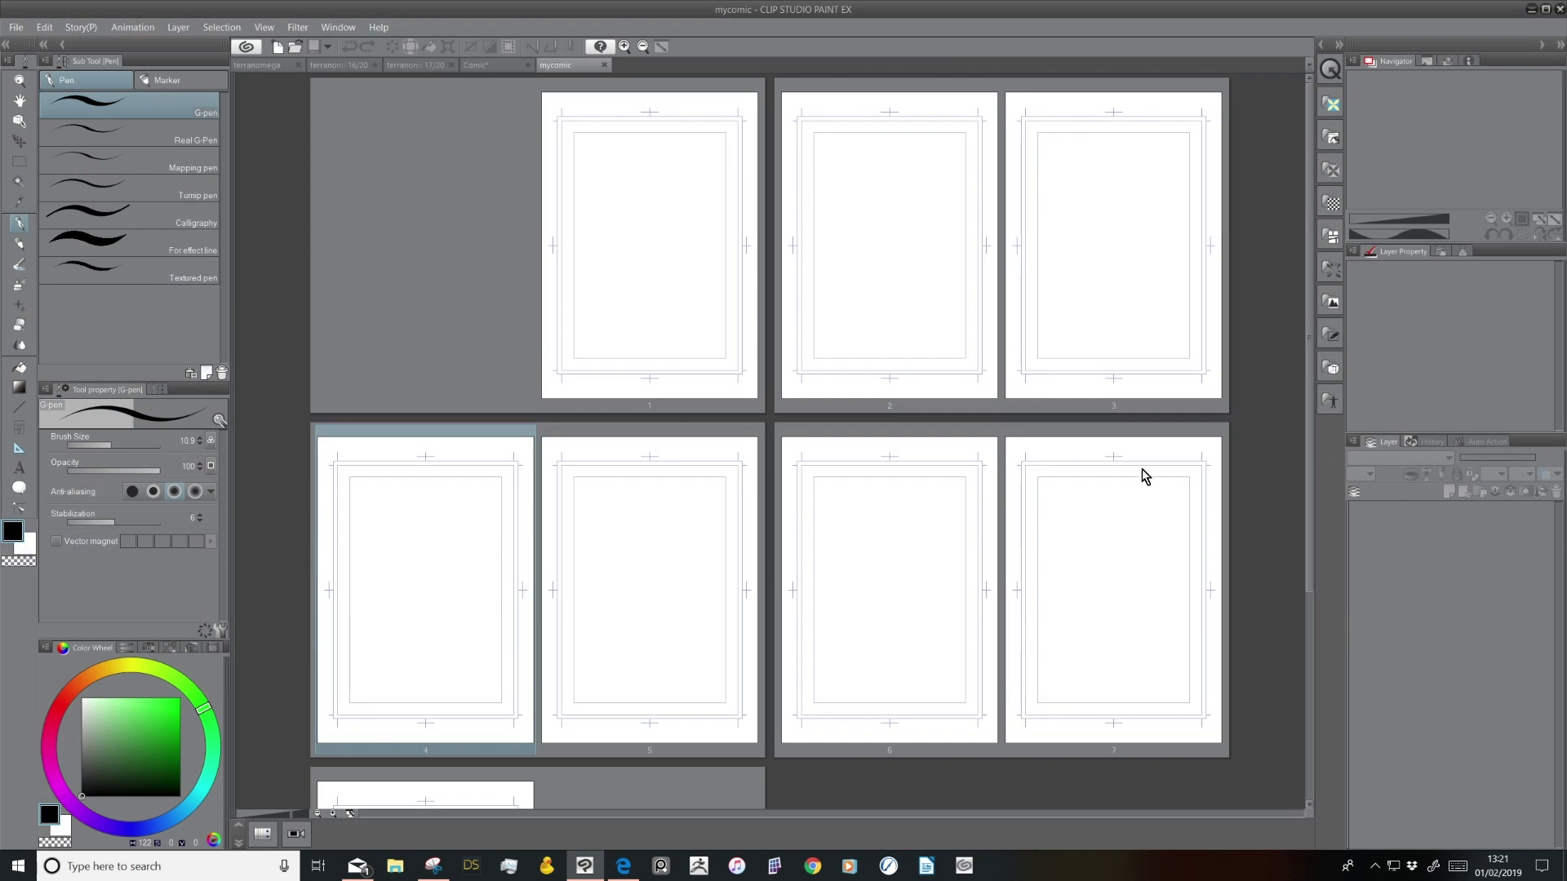
{"action": "left_click", "coordinate": [715, 237]}
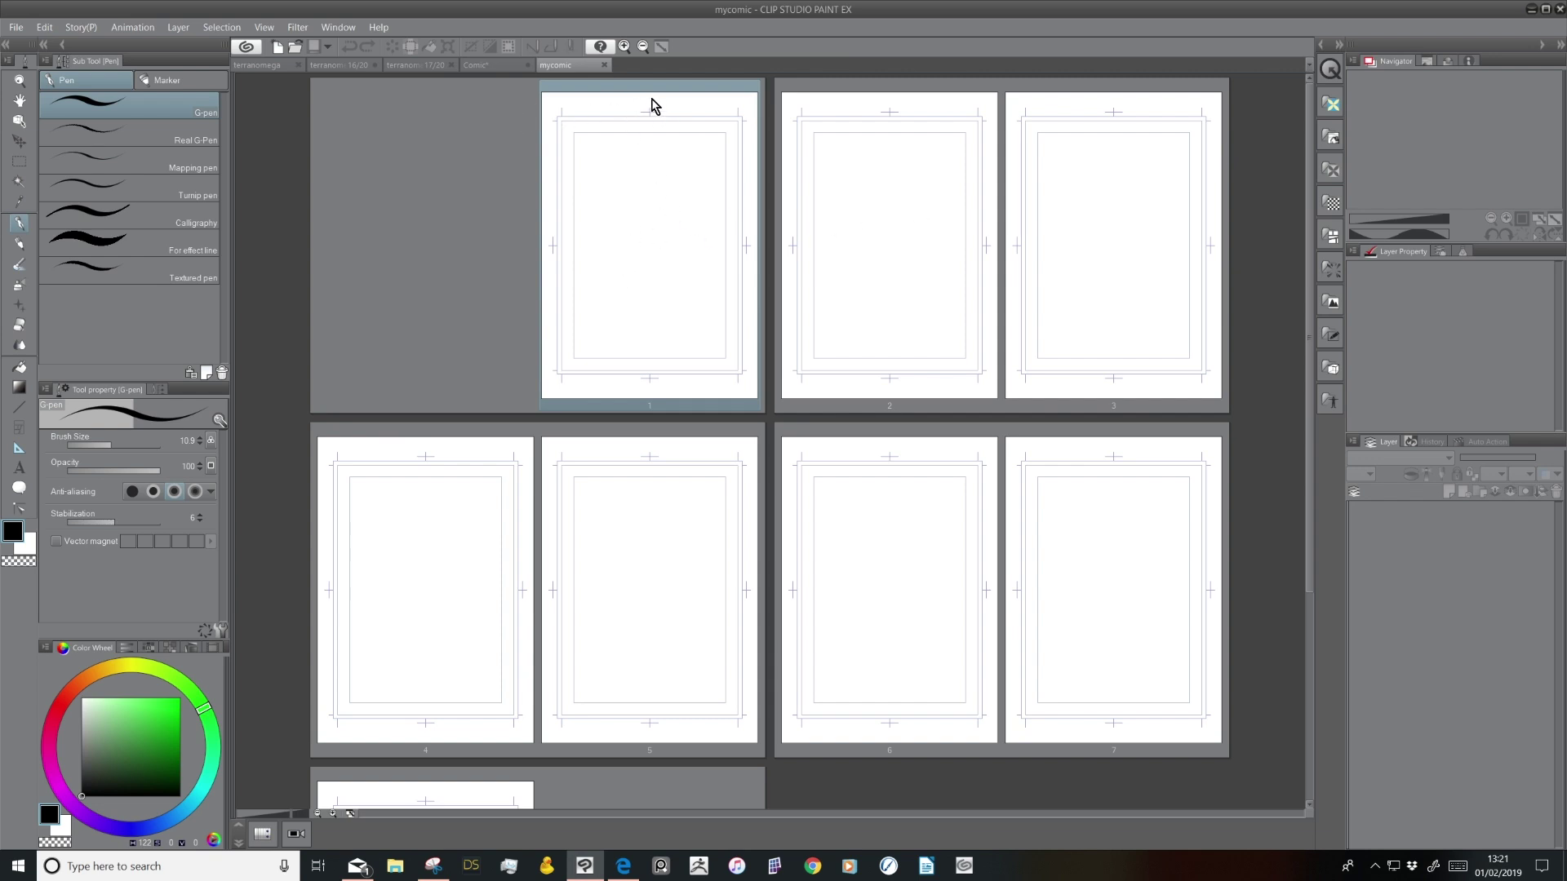
{"action": "left_click", "coordinate": [853, 171]}
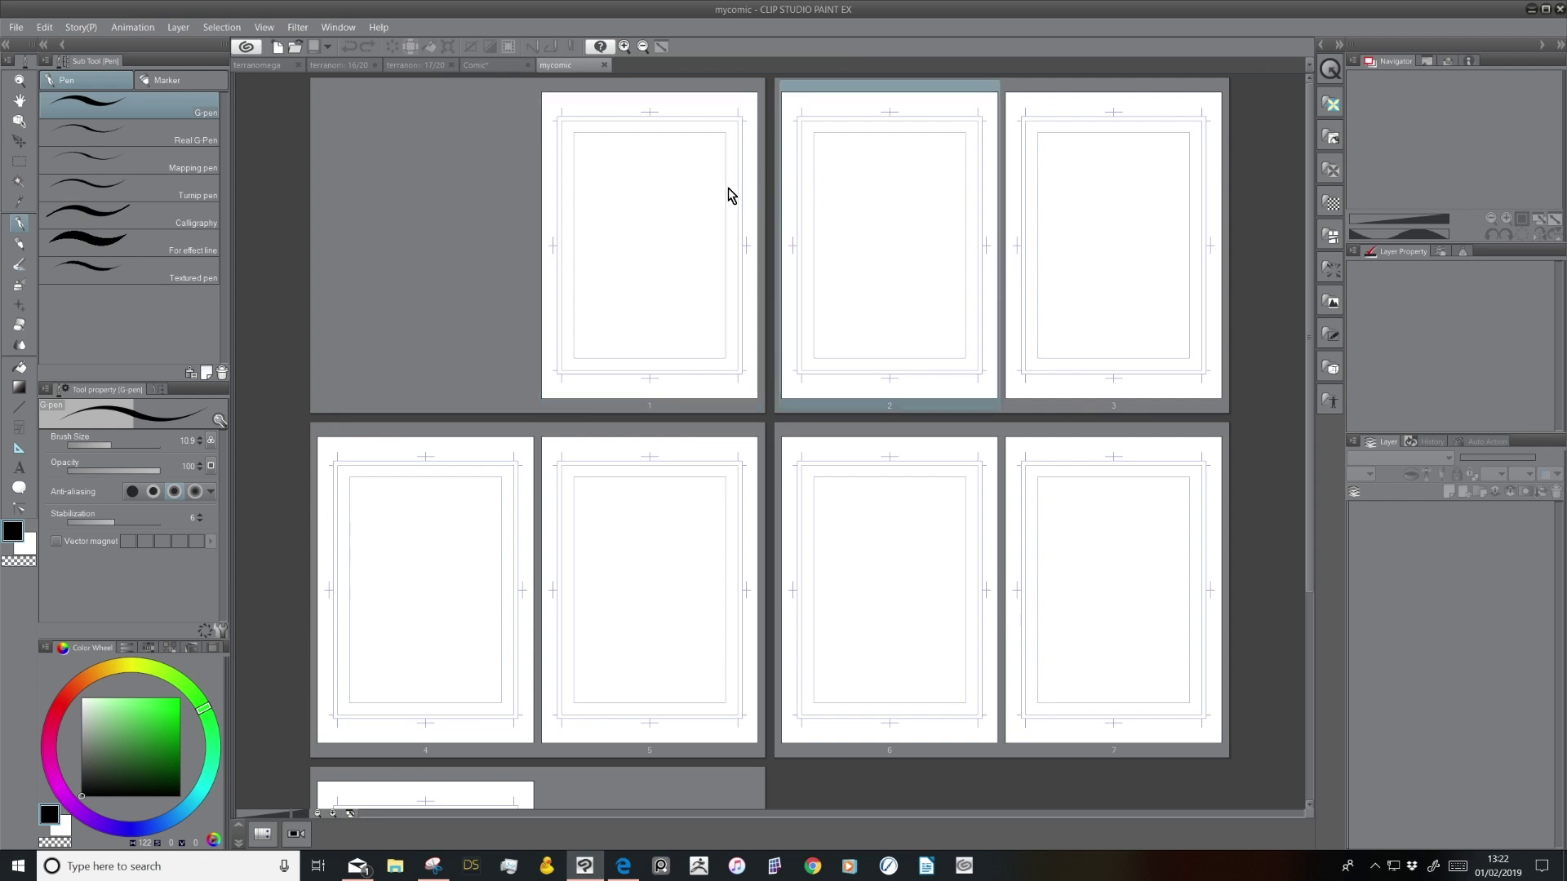
{"action": "left_click", "coordinate": [722, 189]}
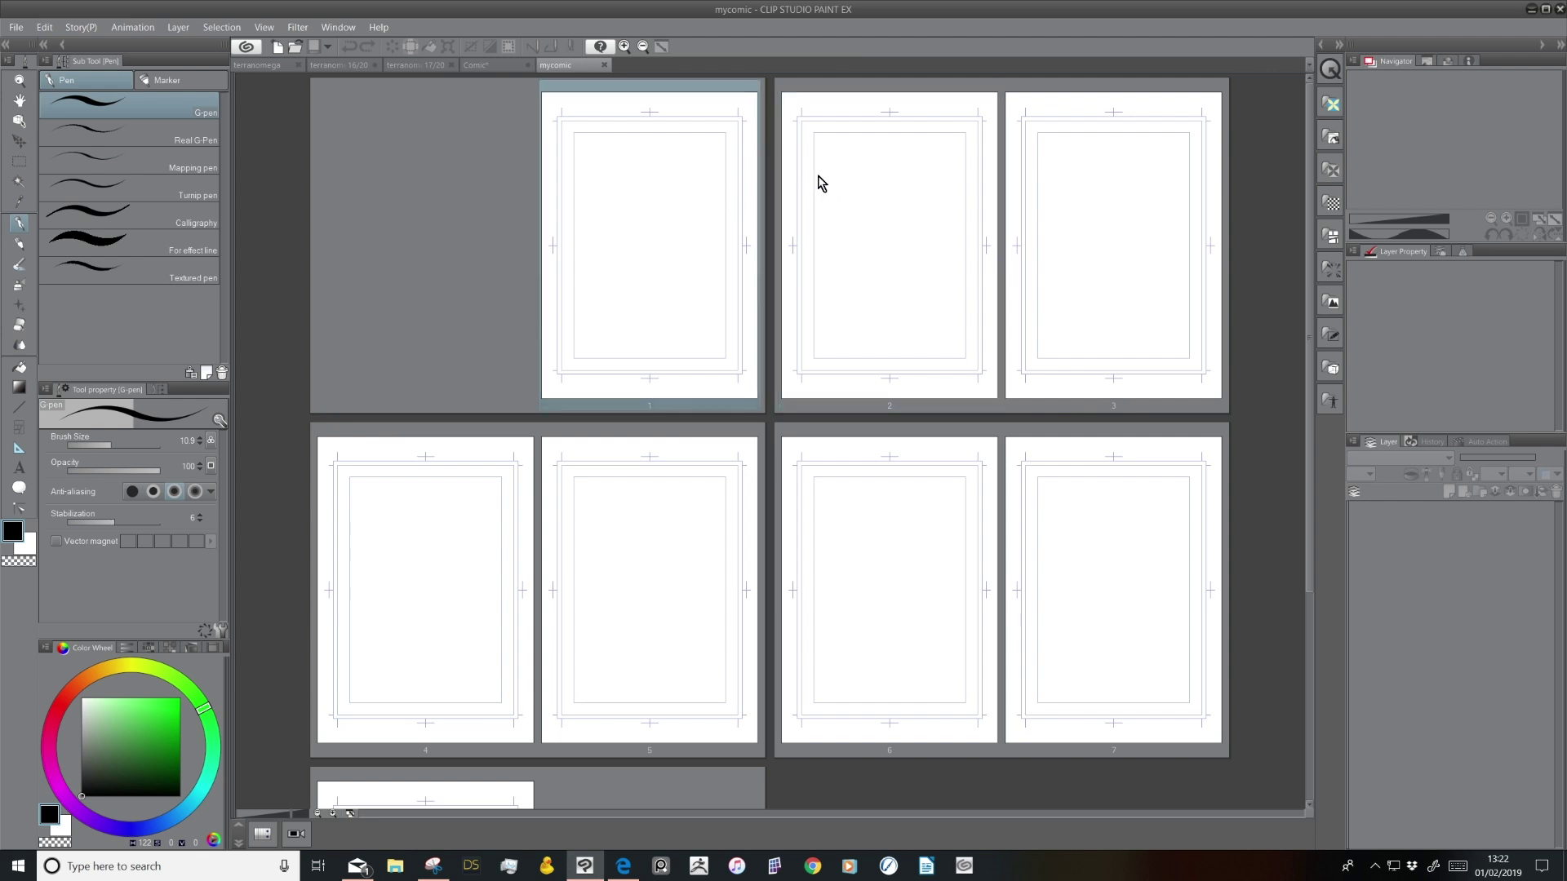
Examine the pages of mycomic in order through page 7, comparing how they sit as facing pages
{"action": "left_click", "coordinate": [847, 301]}
{"action": "left_click", "coordinate": [1049, 279]}
{"action": "left_click", "coordinate": [722, 294]}
{"action": "left_click", "coordinate": [906, 269]}
{"action": "left_click", "coordinate": [1102, 254]}
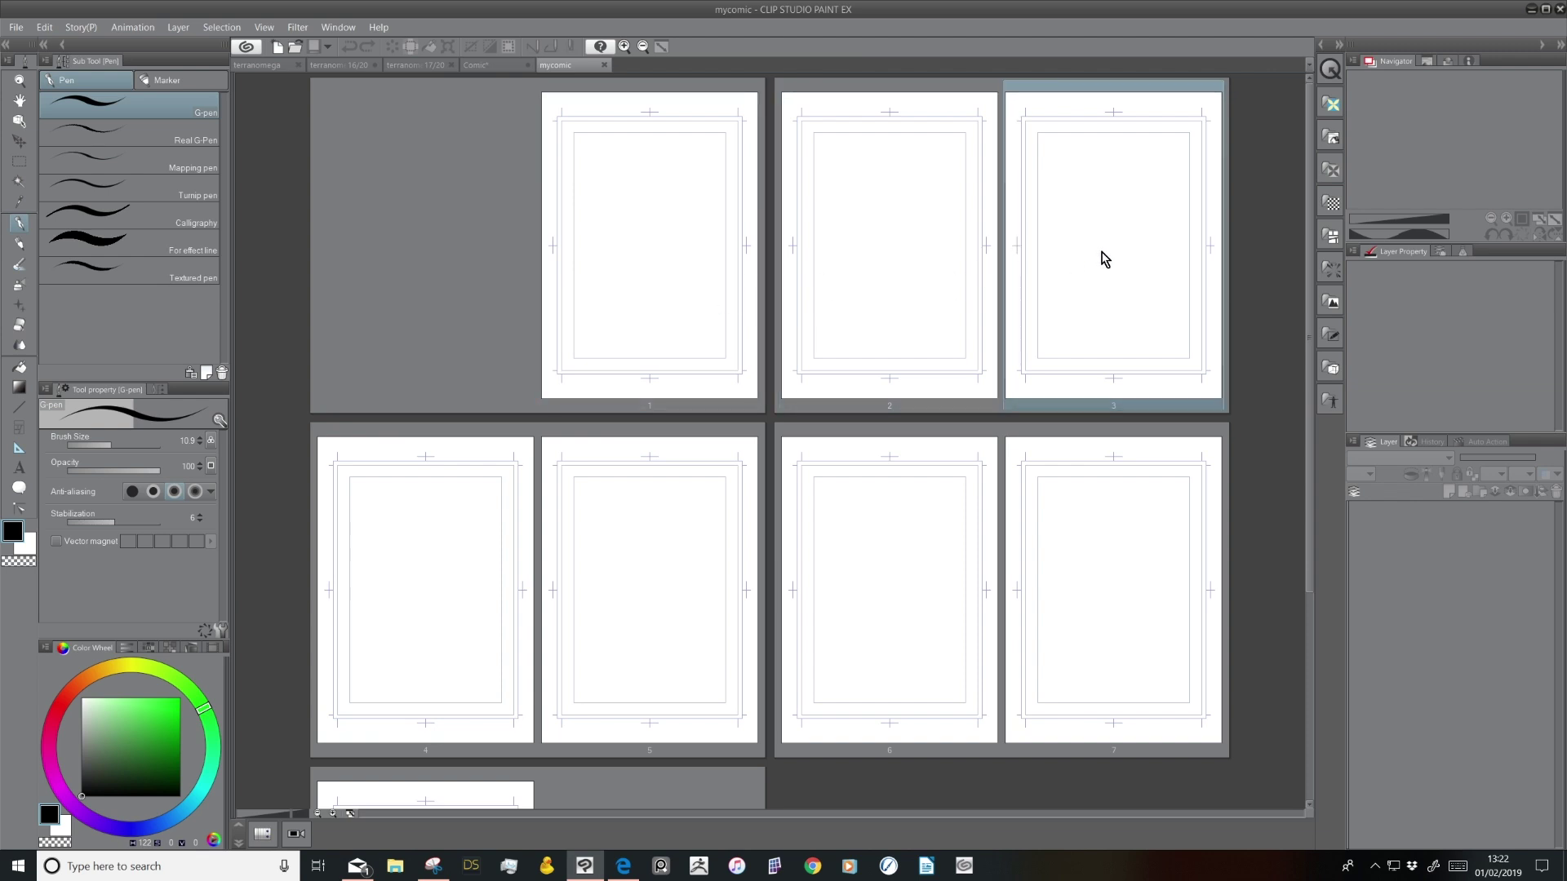
{"action": "left_click", "coordinate": [465, 594]}
{"action": "left_click", "coordinate": [644, 573]}
{"action": "left_click", "coordinate": [869, 561]}
{"action": "left_click", "coordinate": [1090, 545]}
{"action": "scroll", "coordinate": [721, 588], "scroll_direction": "down", "scroll_amount": 3}
{"action": "scroll", "coordinate": [781, 497], "scroll_direction": "up", "scroll_amount": 2}
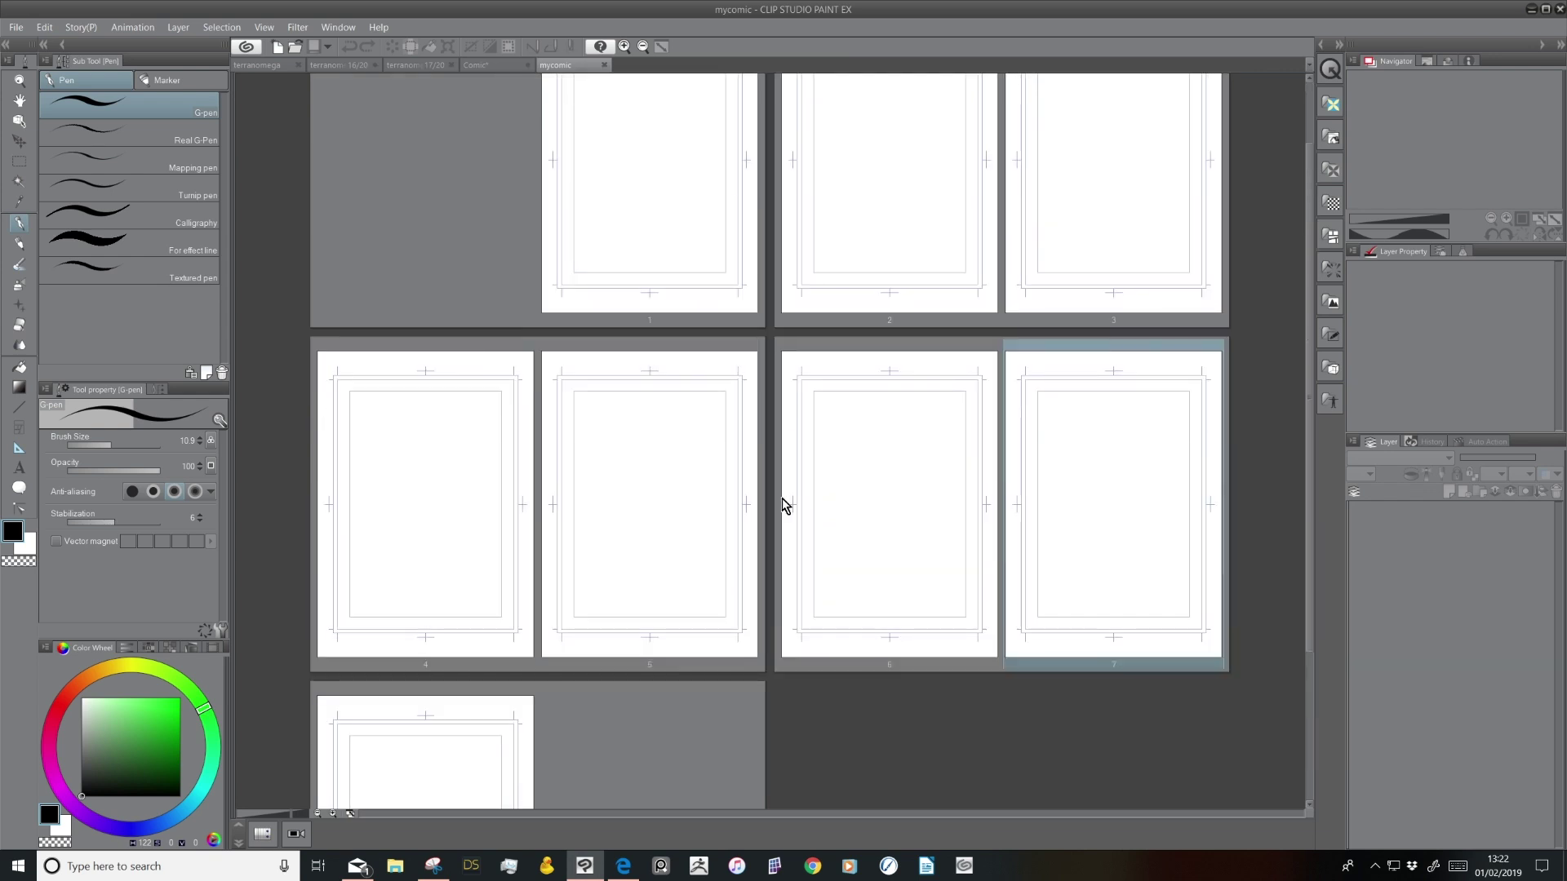
Combine pages 6 and 7 into a spread with aligned crop marks and empty layers deleted, and inspect it alongside the uncombined pages
{"action": "left_click", "coordinate": [915, 466]}
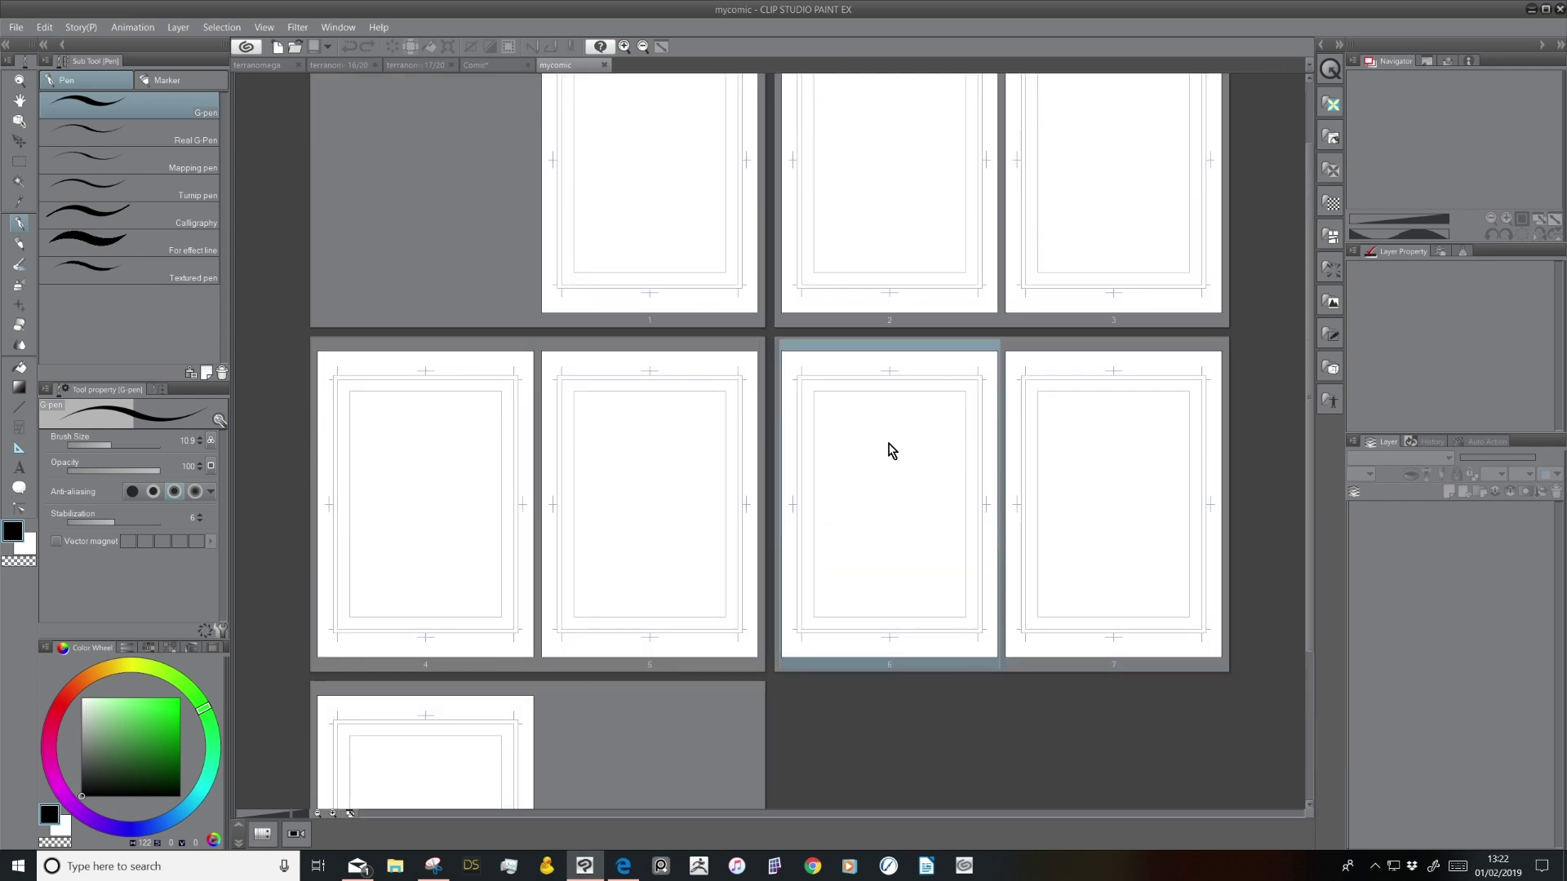
{"action": "right_click", "coordinate": [943, 367]}
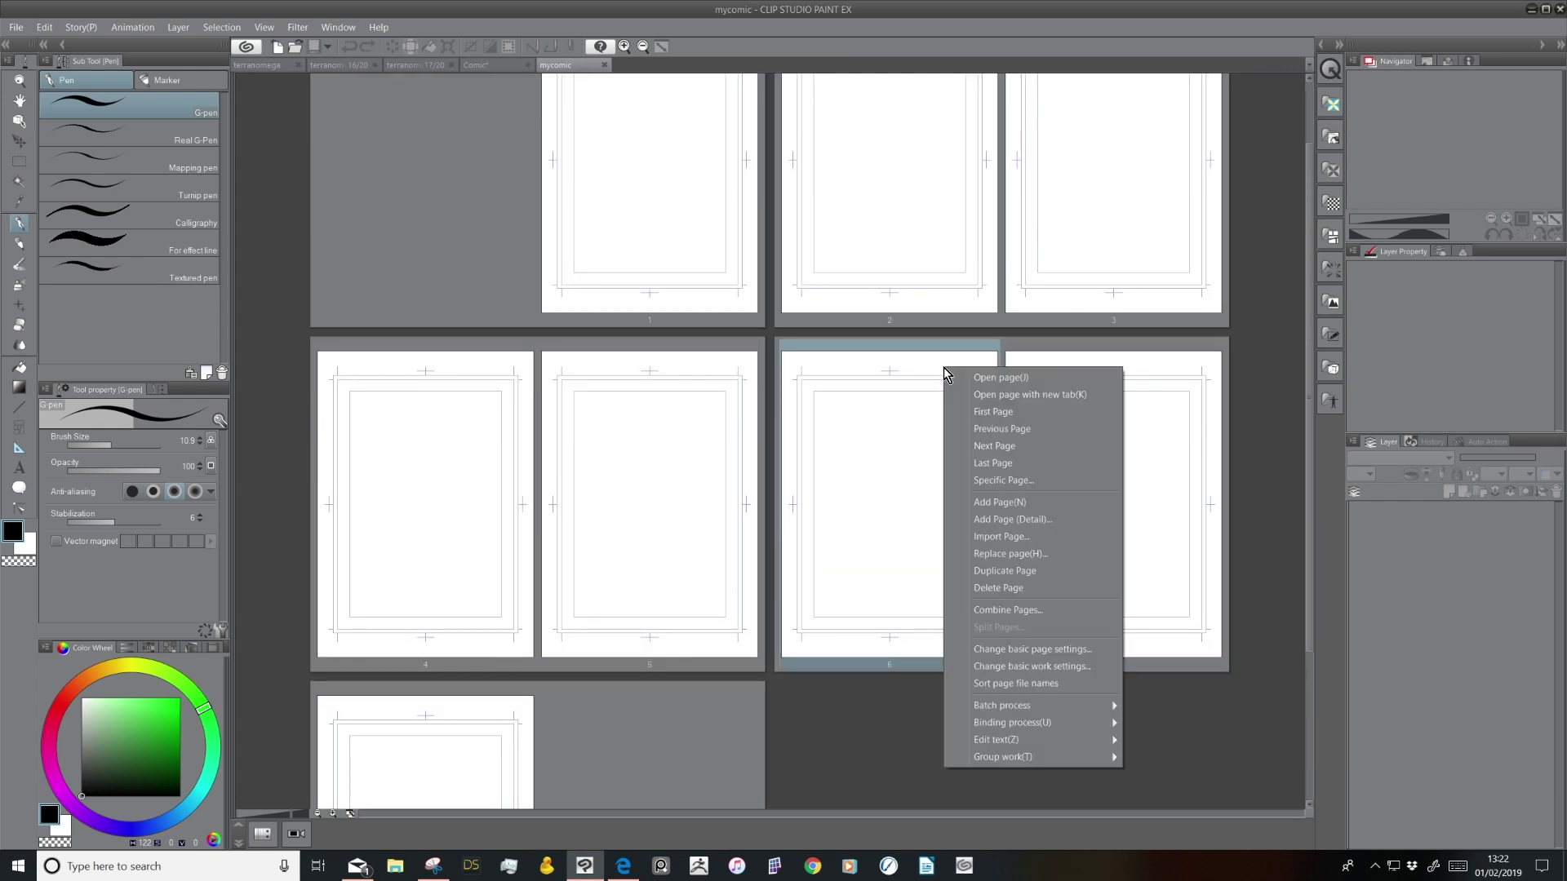
{"action": "left_click", "coordinate": [1015, 610]}
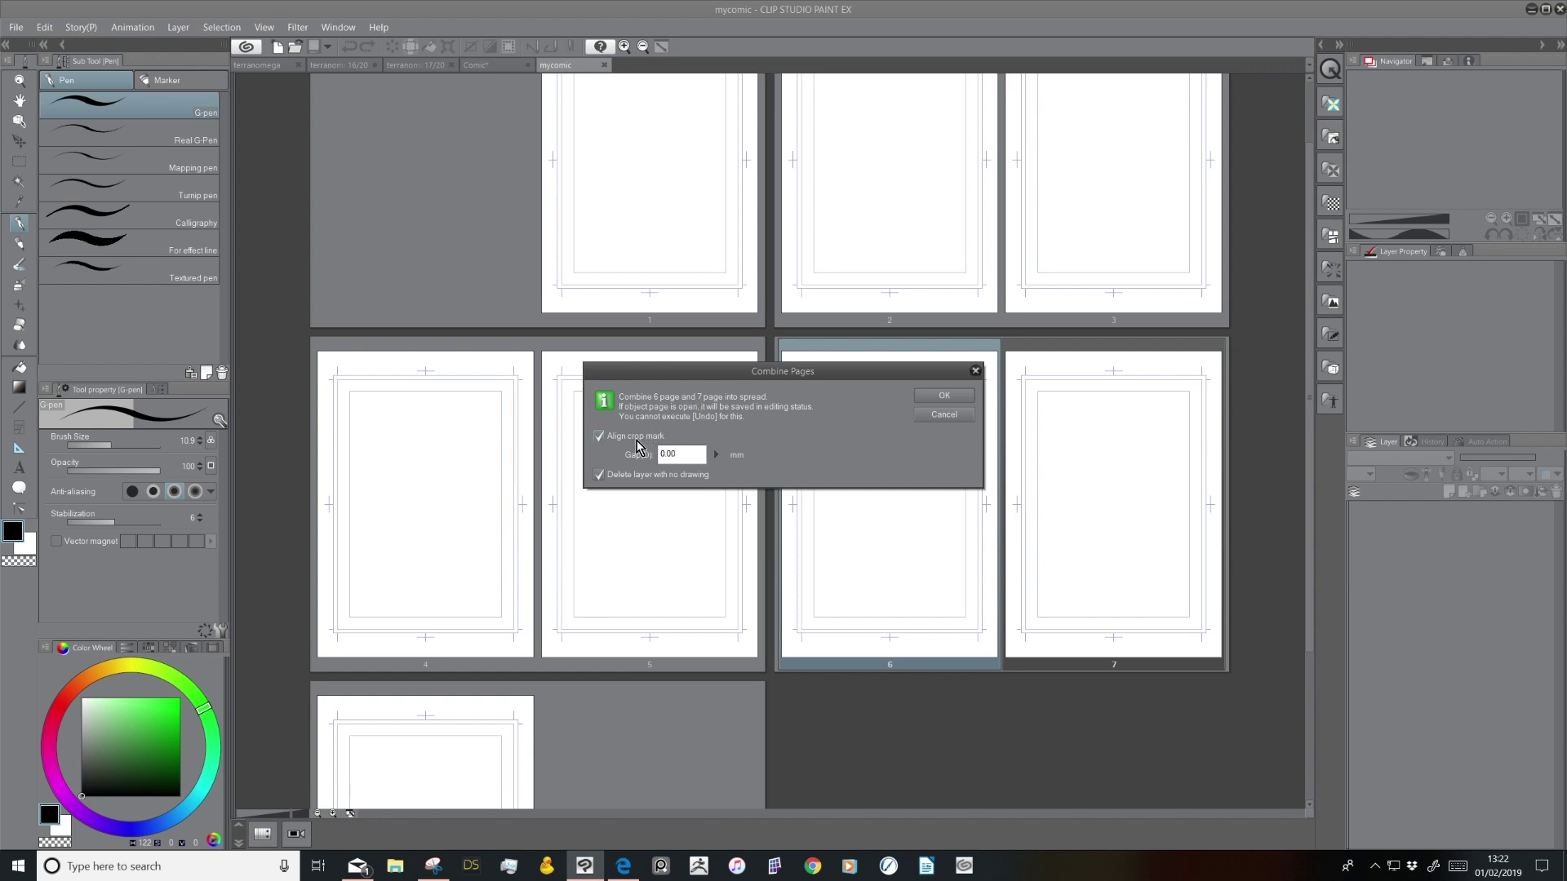
{"action": "left_click", "coordinate": [934, 396]}
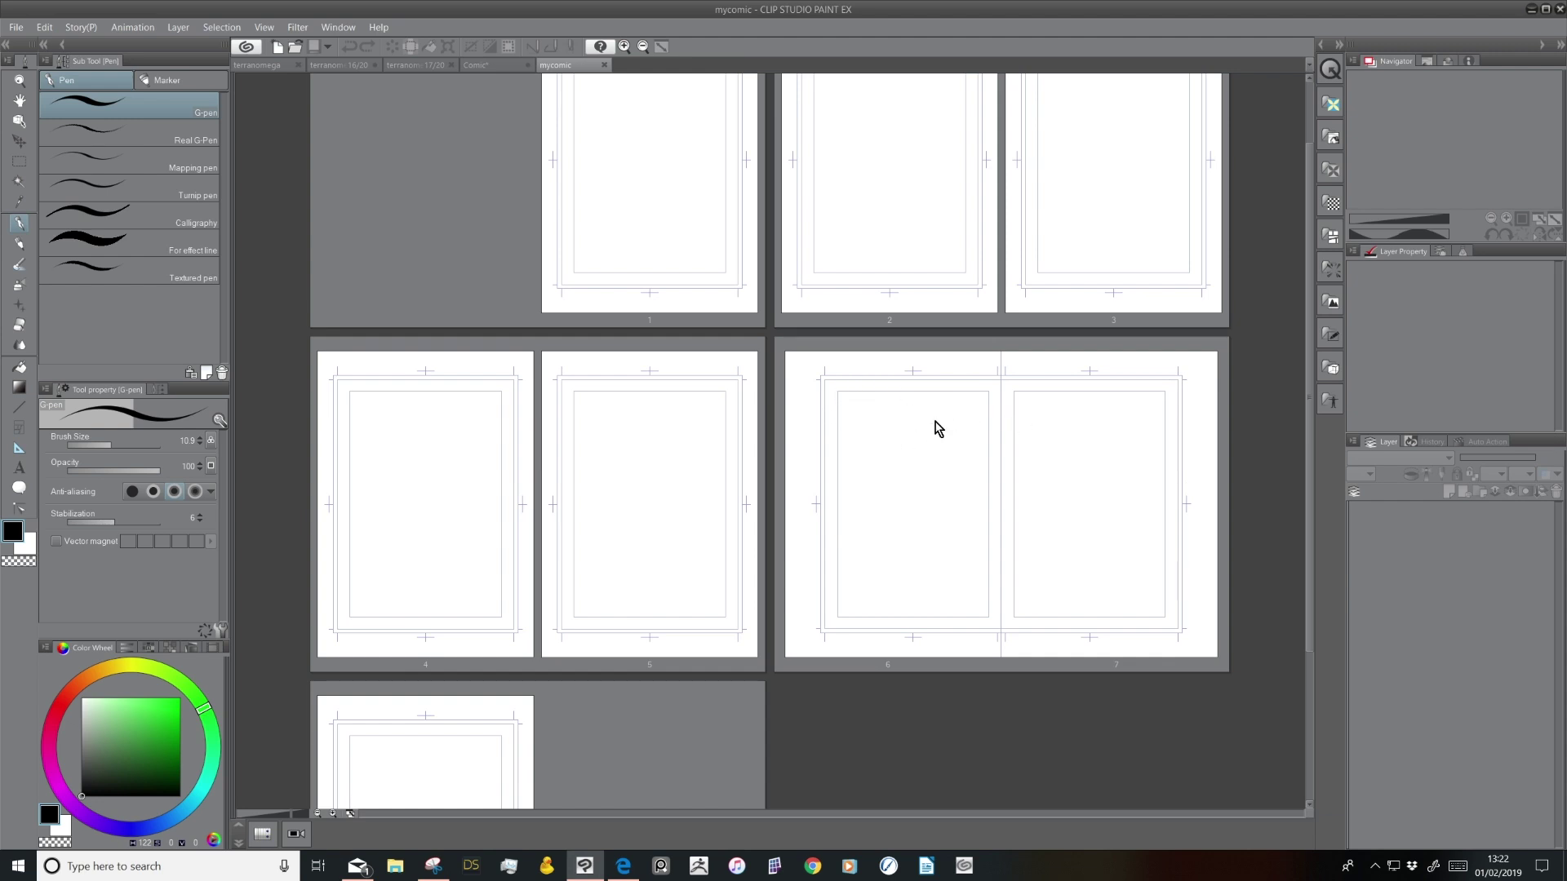
{"action": "left_click", "coordinate": [625, 47]}
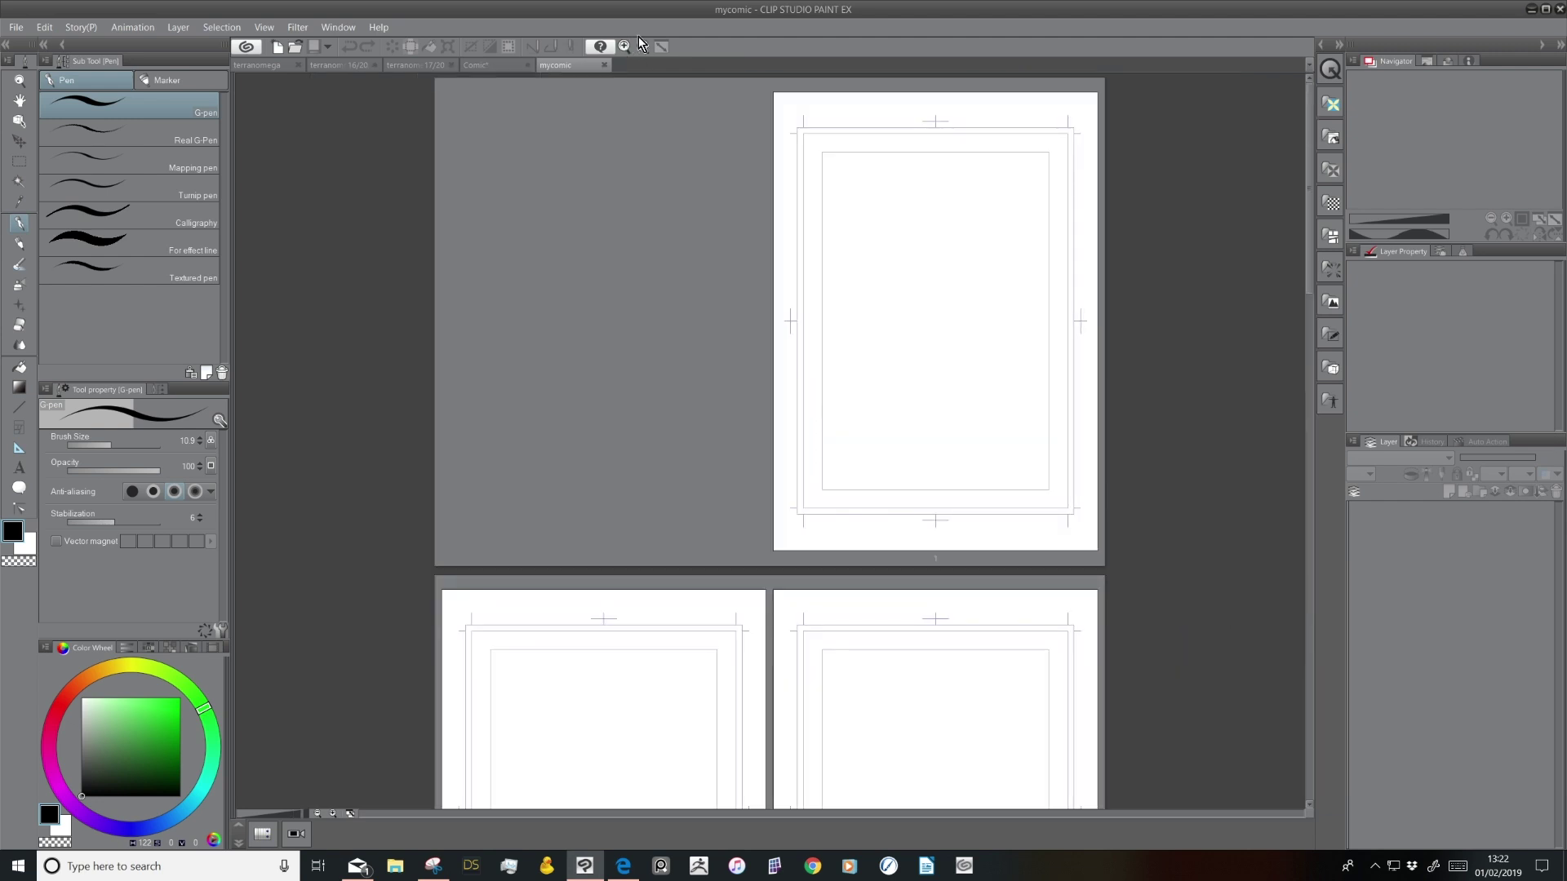
{"action": "left_click_drag", "start_coordinate": [1310, 267], "coordinate": [1310, 653]}
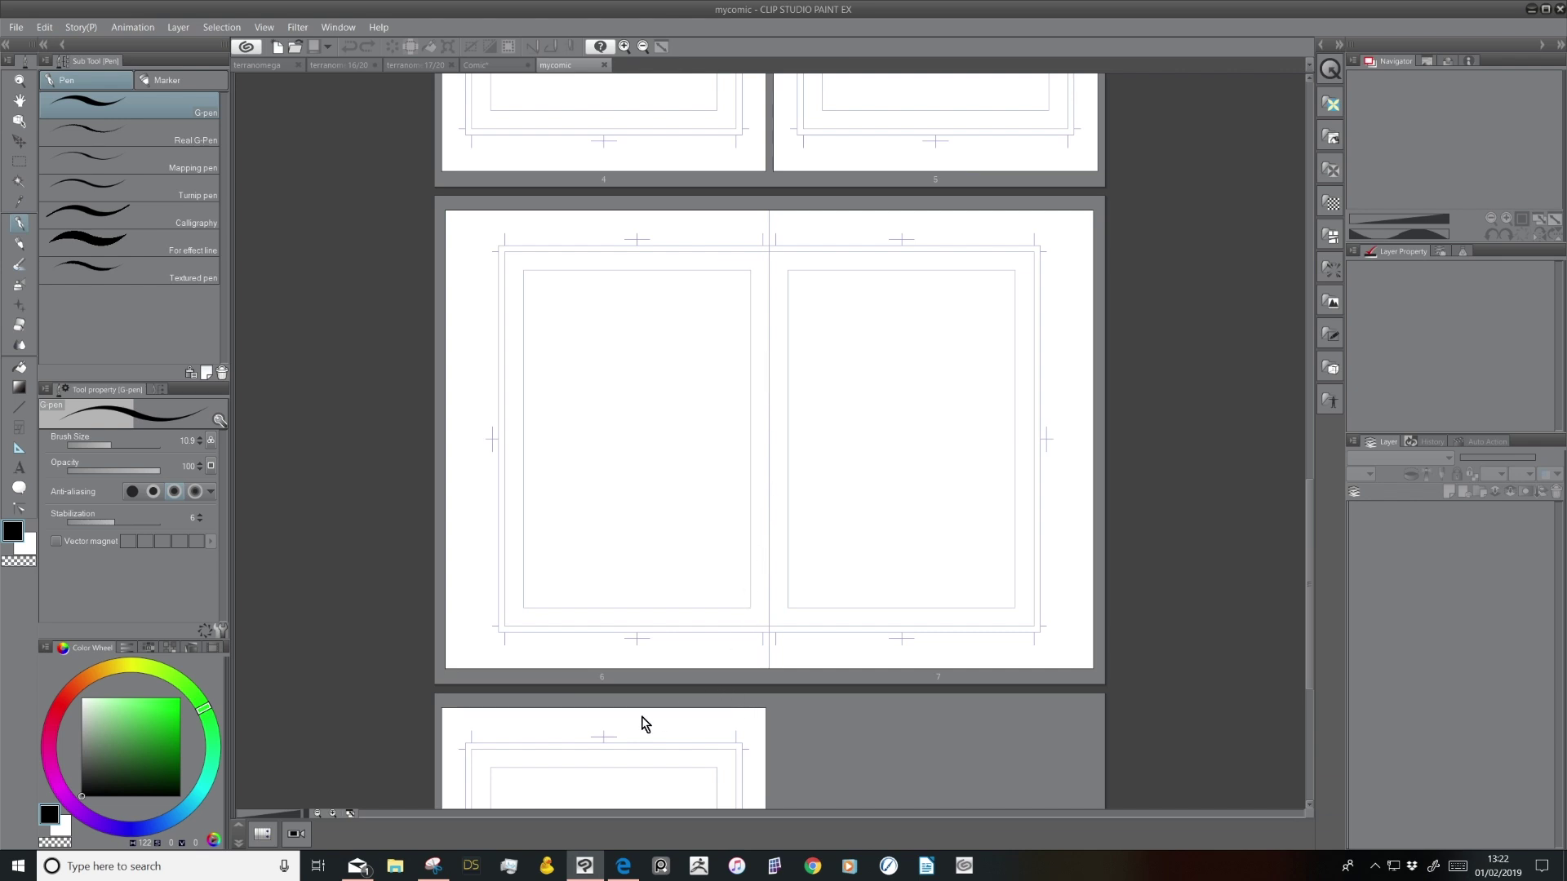
{"action": "left_click_drag", "start_coordinate": [1309, 603], "coordinate": [1278, 258]}
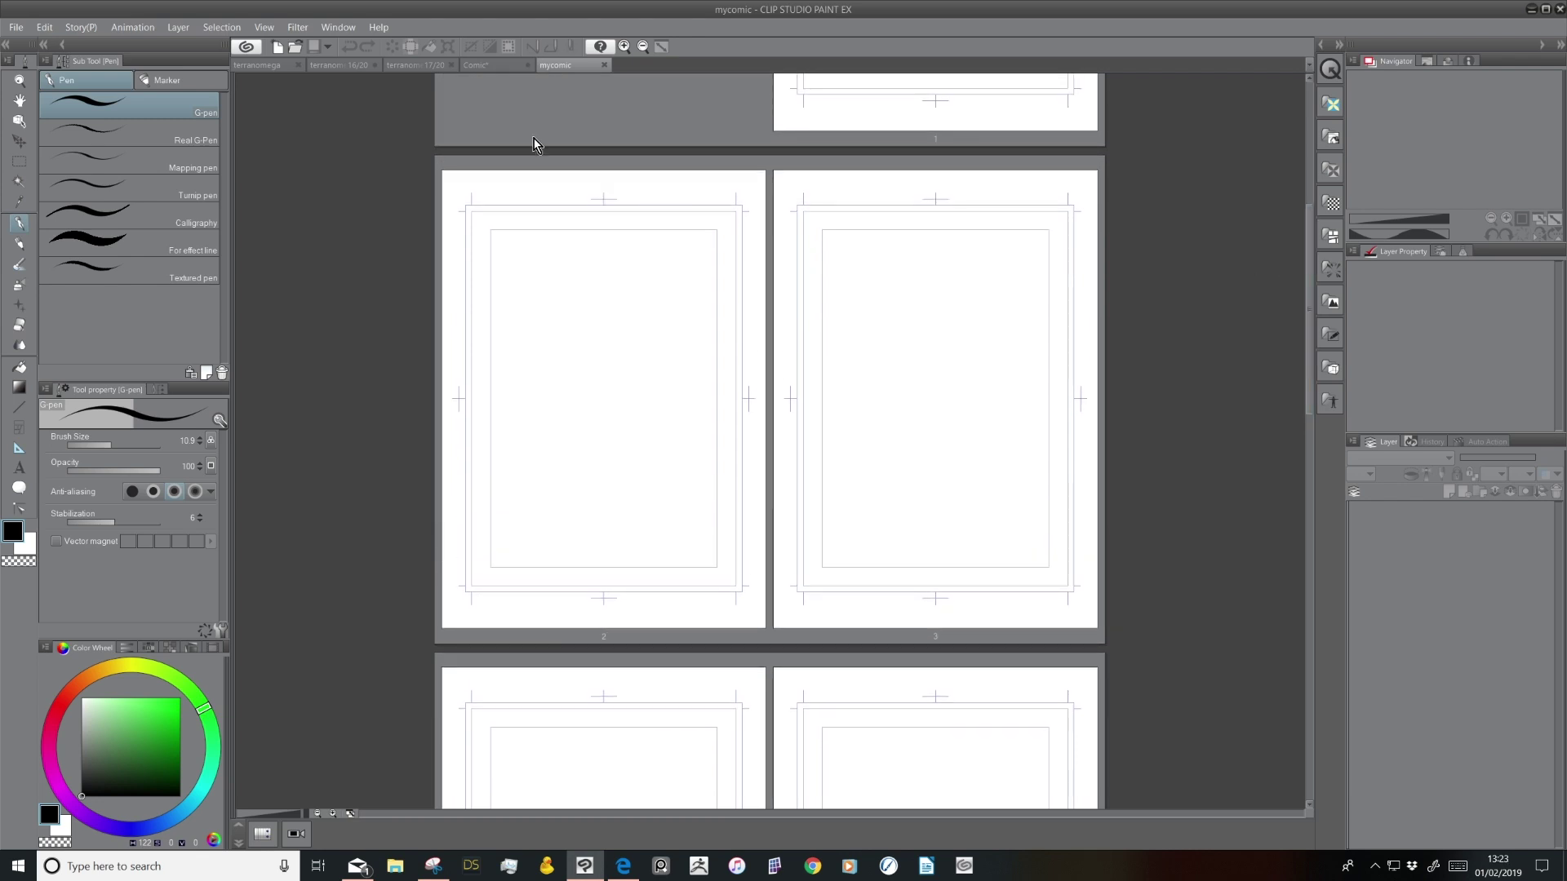
Switch to the Comic document, delete both diagram layers and add a new empty layer above the paper
{"action": "left_click", "coordinate": [484, 63]}
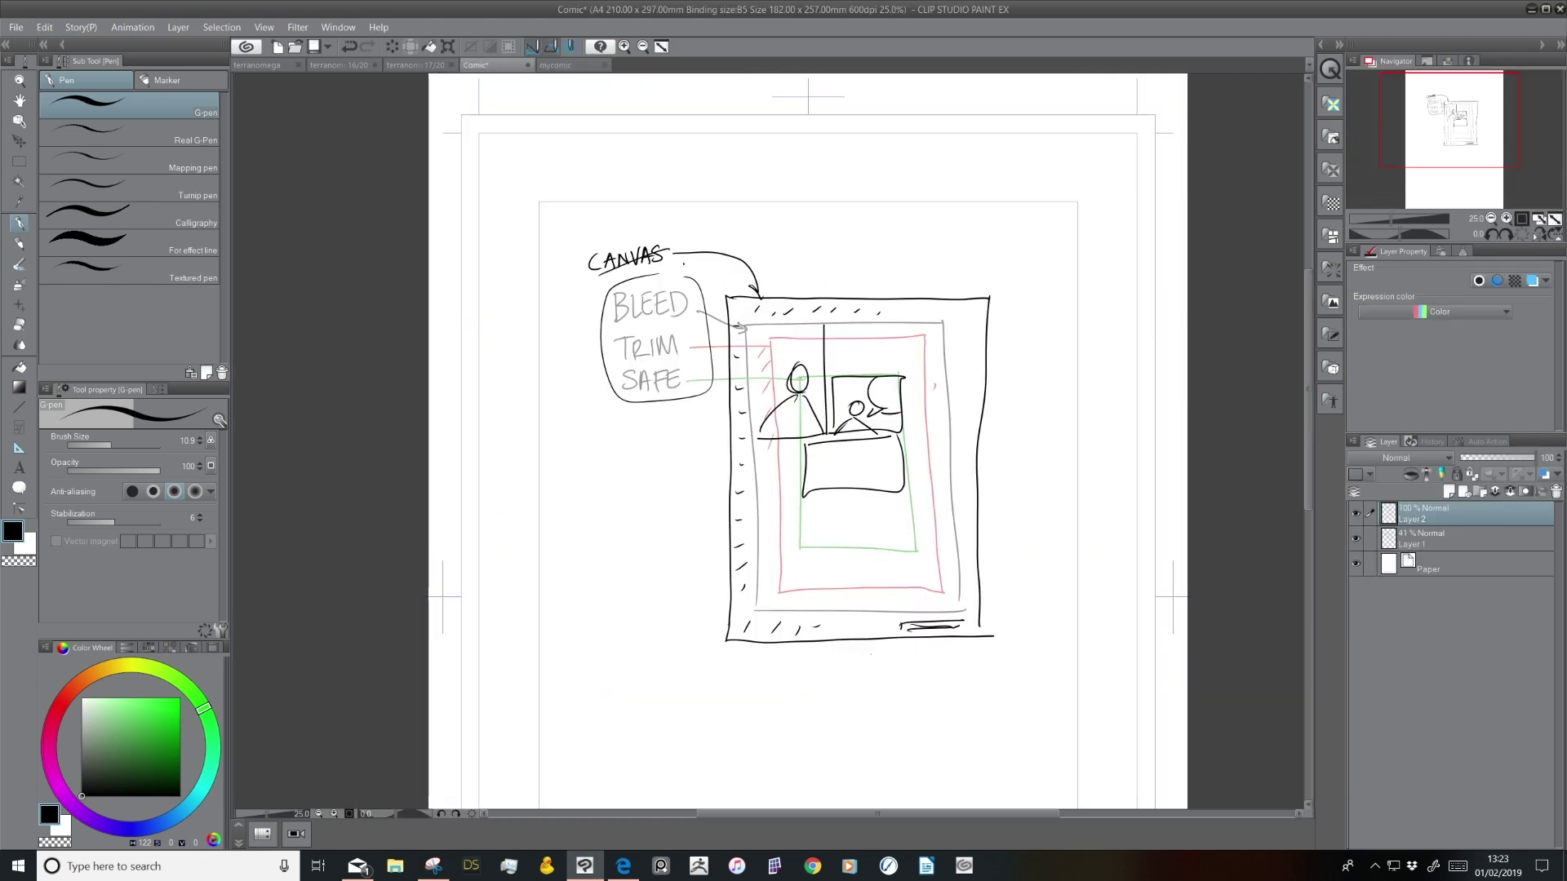
{"action": "left_click", "coordinate": [1555, 491]}
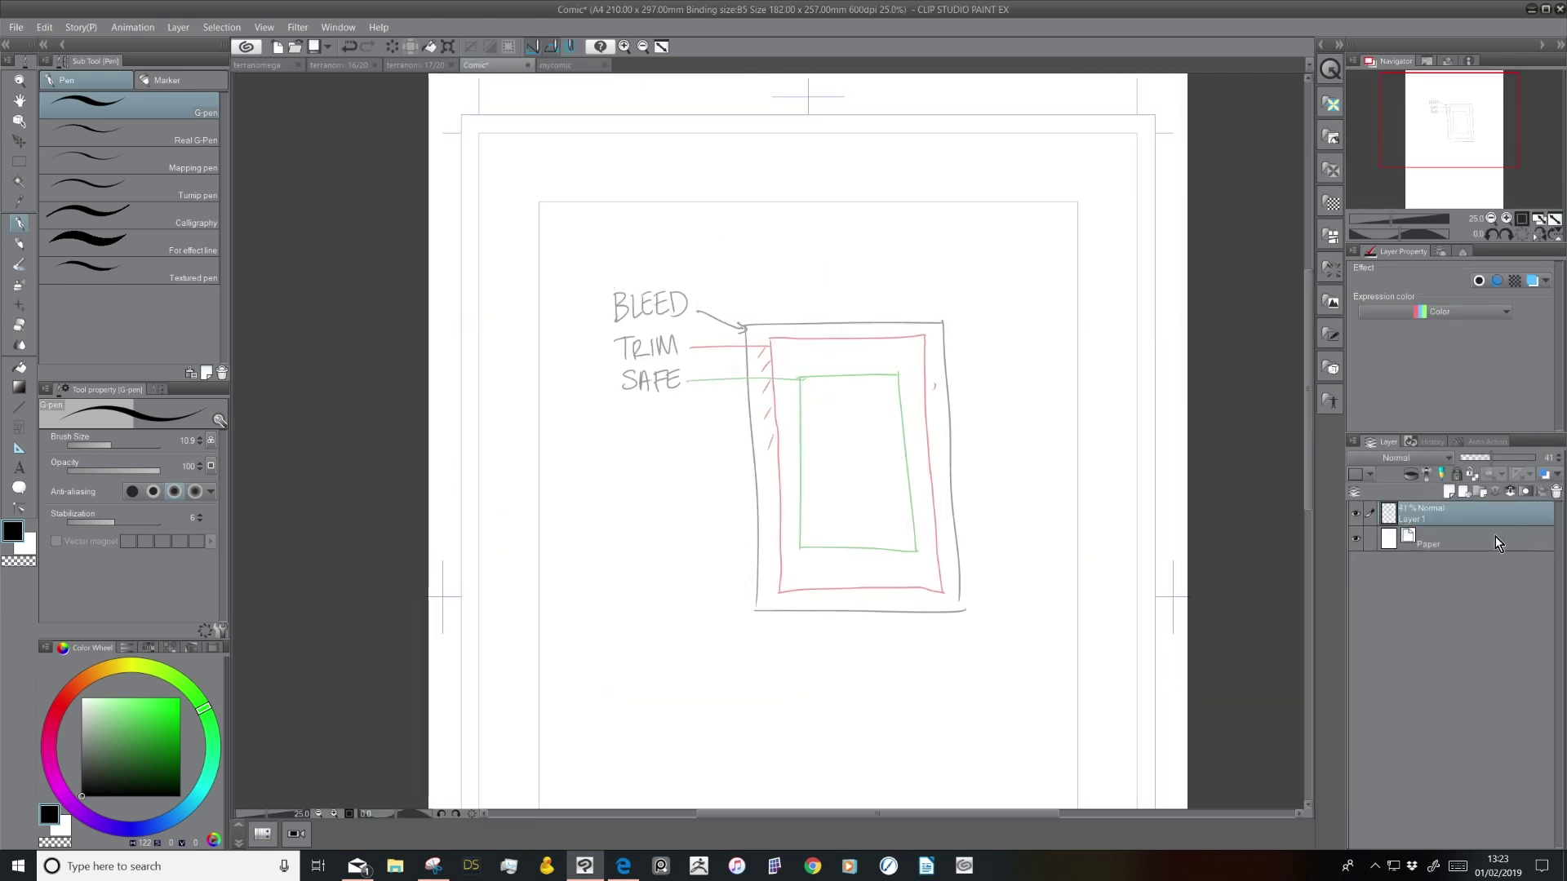
{"action": "left_click", "coordinate": [1556, 491]}
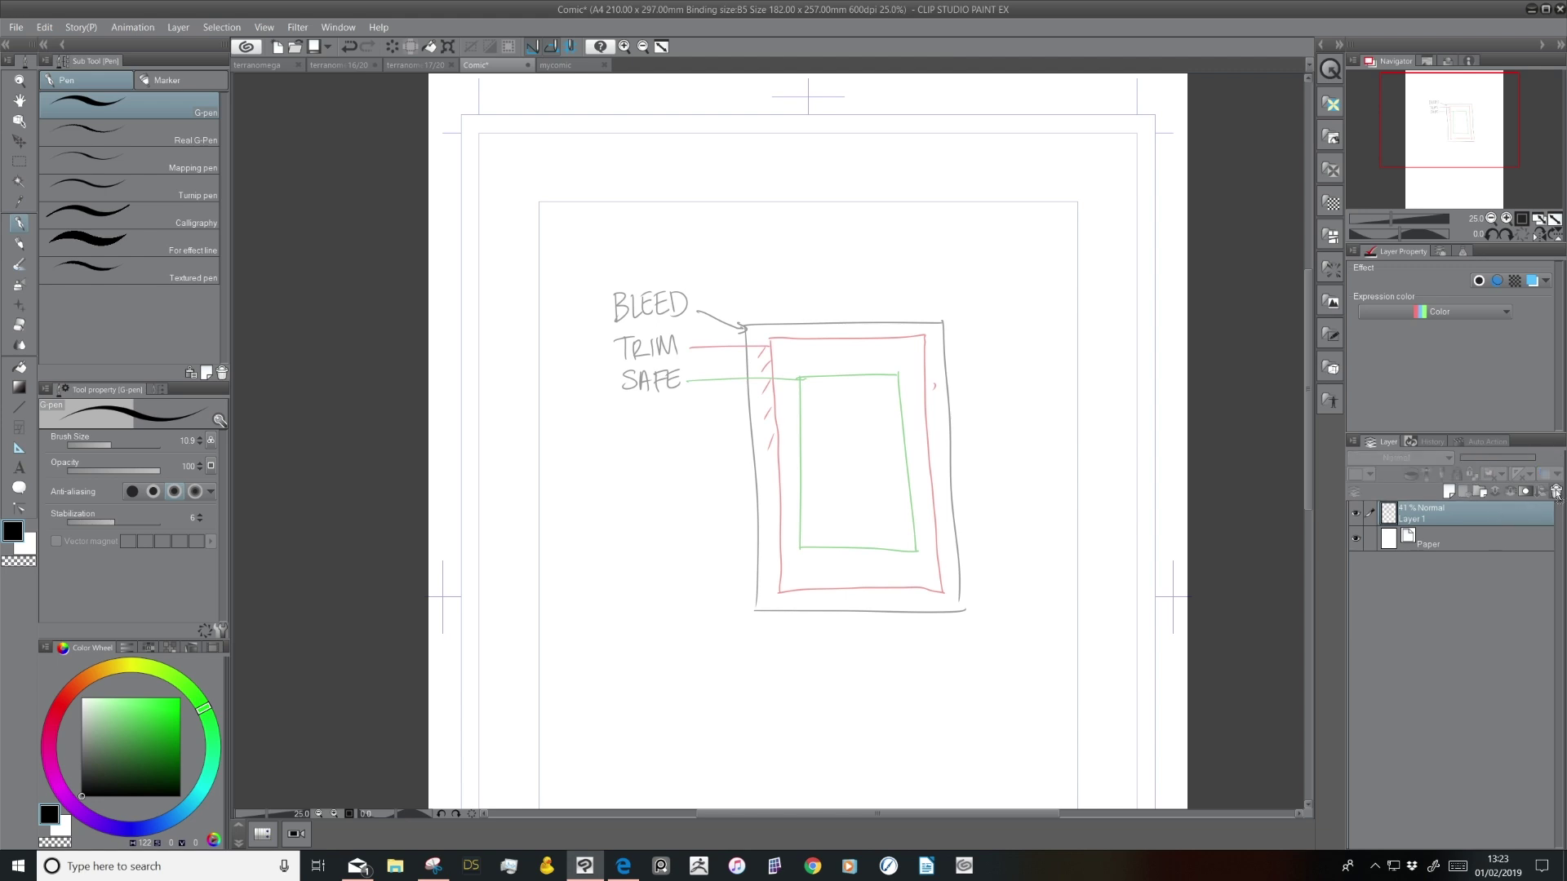
{"action": "left_click", "coordinate": [1447, 491]}
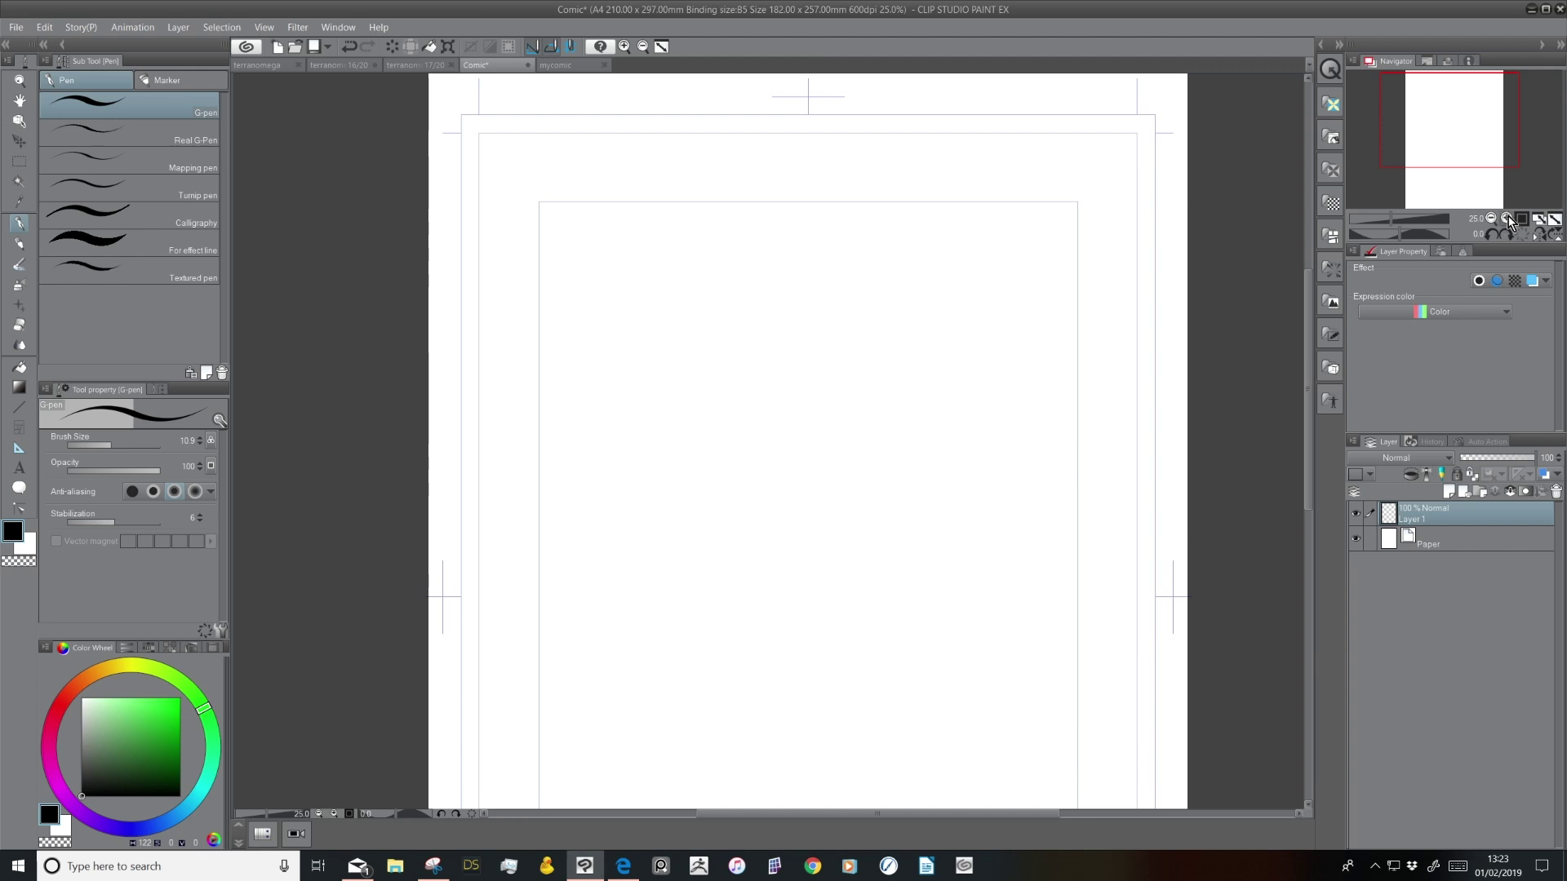
Sketch a slanted sheet in perspective with a figure's head in profile, neck and shoulders inside it on Layer 1
{"action": "key", "text": "ctrl+plus"}
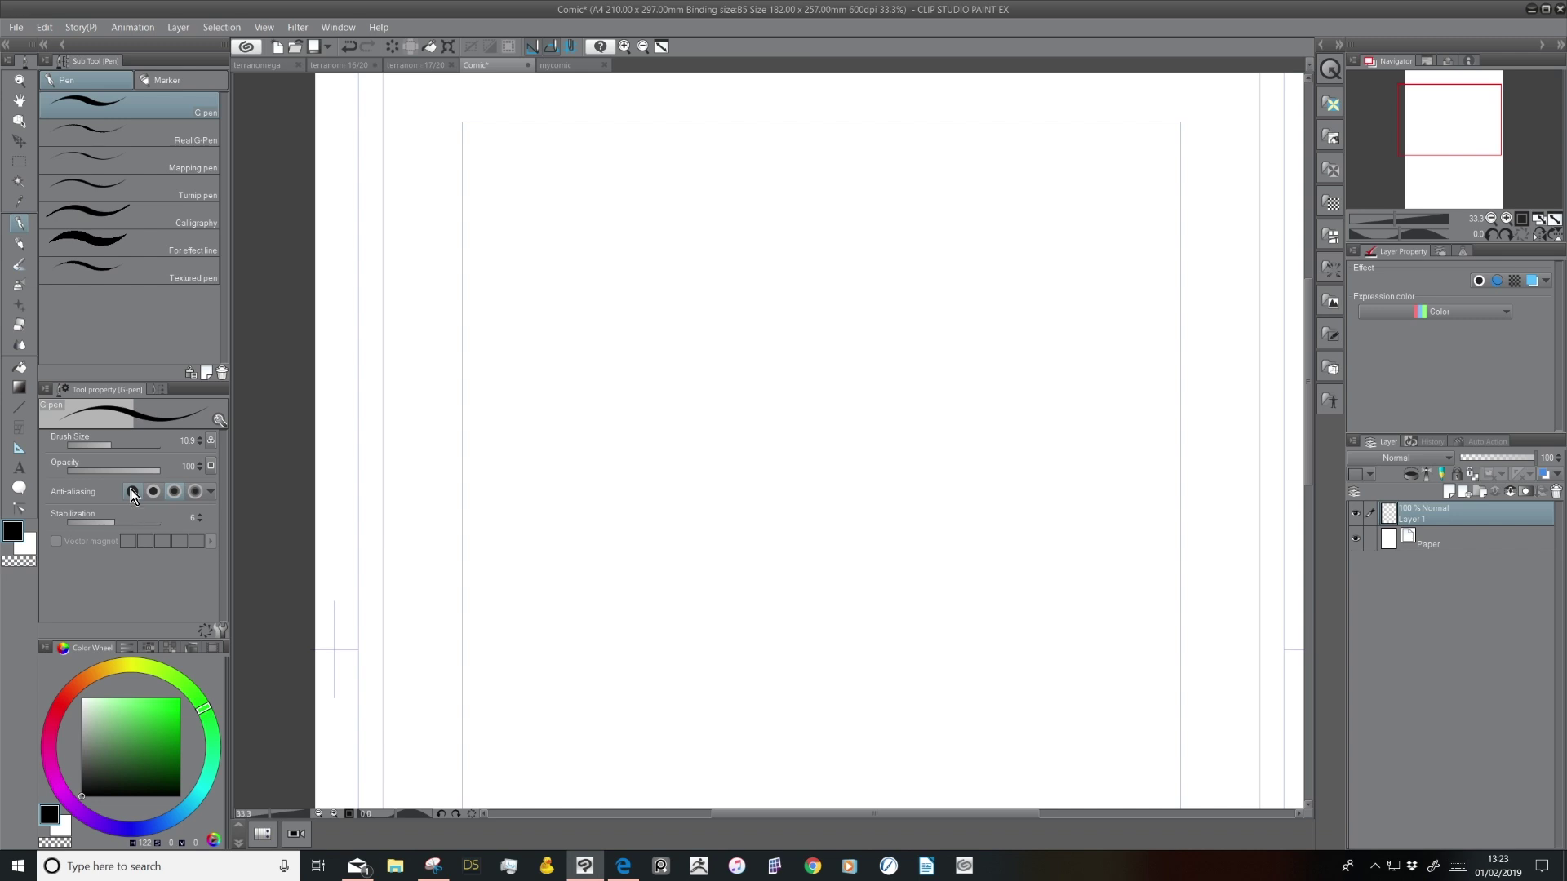
{"action": "mouse_move", "coordinate": [642, 332]}
{"action": "left_mouse_down"}
{"action": "mouse_move", "coordinate": [554, 459]}
{"action": "mouse_move", "coordinate": [643, 333]}
{"action": "mouse_move", "coordinate": [799, 340]}
{"action": "mouse_move", "coordinate": [717, 494]}
{"action": "left_mouse_up"}
{"action": "left_click_drag", "start_coordinate": [551, 465], "coordinate": [718, 501]}
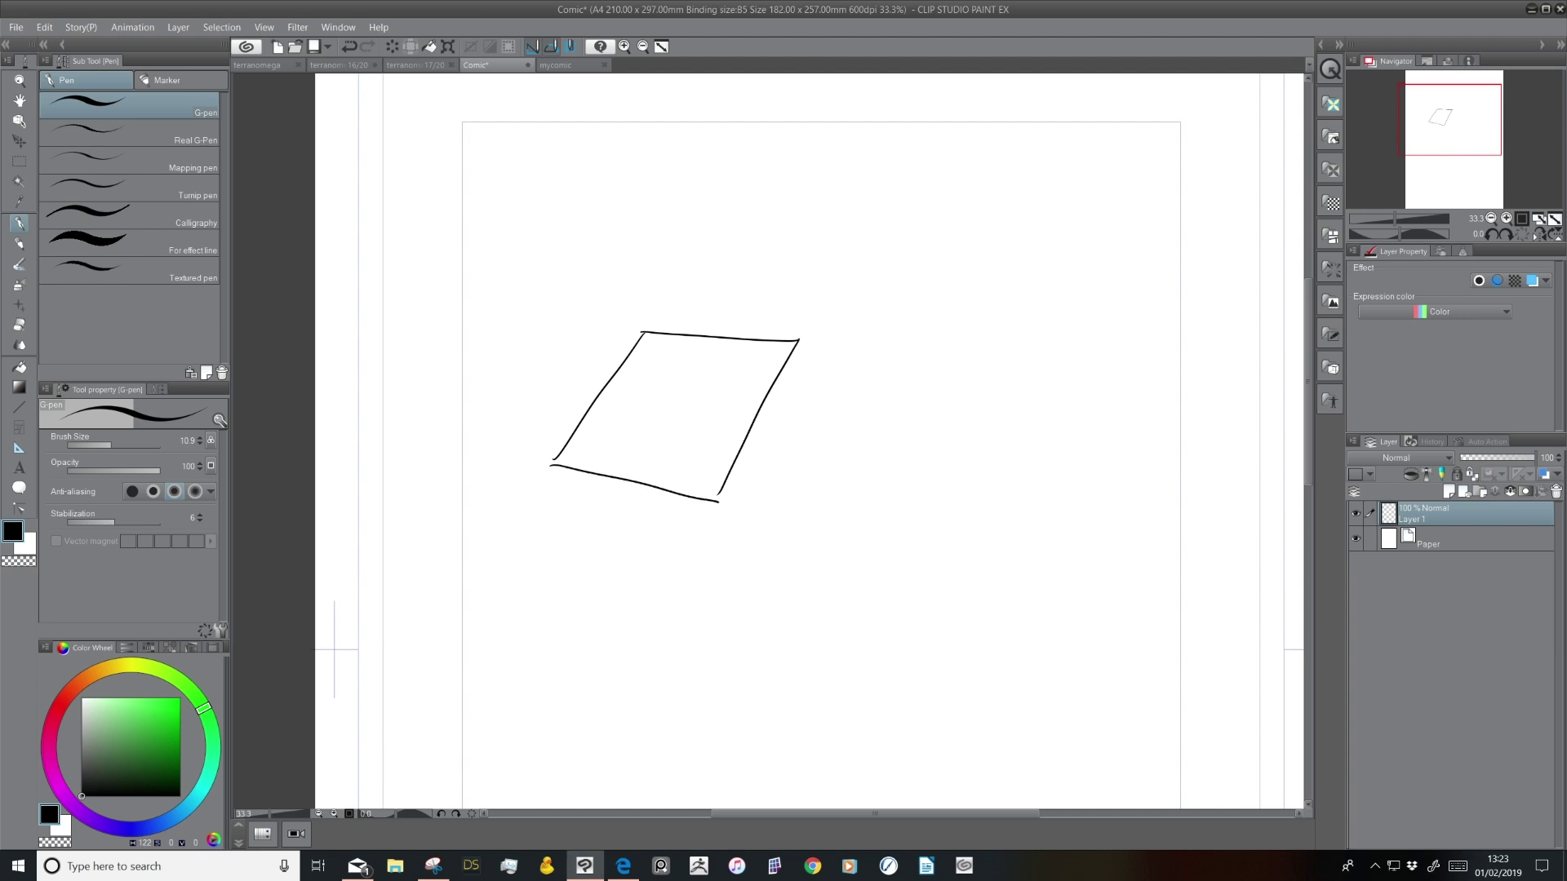
{"action": "left_click_drag", "start_coordinate": [552, 466], "coordinate": [713, 503]}
{"action": "left_click_drag", "start_coordinate": [791, 342], "coordinate": [713, 500]}
{"action": "mouse_move", "coordinate": [714, 390]}
{"action": "left_mouse_down"}
{"action": "mouse_move", "coordinate": [673, 416]}
{"action": "mouse_move", "coordinate": [710, 389]}
{"action": "mouse_move", "coordinate": [684, 472]}
{"action": "left_mouse_up"}
{"action": "mouse_move", "coordinate": [688, 424]}
{"action": "left_mouse_down"}
{"action": "mouse_move", "coordinate": [685, 472]}
{"action": "mouse_move", "coordinate": [621, 471]}
{"action": "left_mouse_up"}
{"action": "mouse_move", "coordinate": [684, 397]}
{"action": "left_mouse_down"}
{"action": "mouse_move", "coordinate": [673, 407]}
{"action": "mouse_move", "coordinate": [707, 388]}
{"action": "left_mouse_up"}
{"action": "mouse_move", "coordinate": [685, 394]}
{"action": "left_mouse_down"}
{"action": "mouse_move", "coordinate": [717, 431]}
{"action": "mouse_move", "coordinate": [685, 482]}
{"action": "left_mouse_up"}
{"action": "left_click_drag", "start_coordinate": [675, 425], "coordinate": [612, 473]}
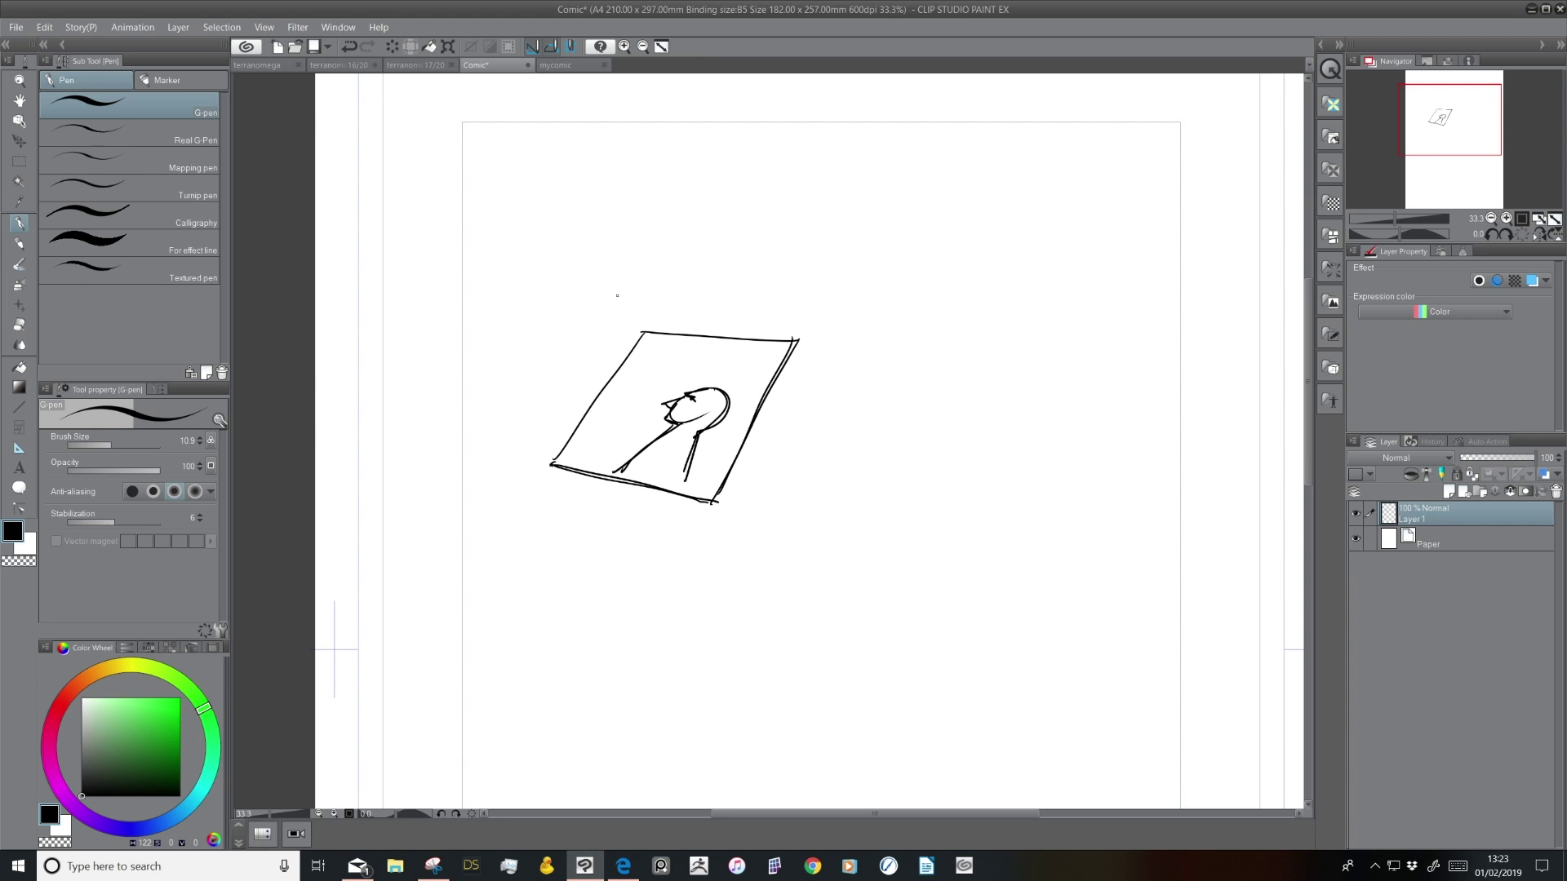
{"action": "mouse_move", "coordinate": [628, 281]}
{"action": "left_mouse_down"}
{"action": "mouse_move", "coordinate": [526, 421]}
{"action": "mouse_move", "coordinate": [687, 466]}
{"action": "left_mouse_up"}
{"action": "mouse_move", "coordinate": [695, 453]}
{"action": "left_mouse_down"}
{"action": "mouse_move", "coordinate": [795, 295]}
{"action": "mouse_move", "coordinate": [626, 281]}
{"action": "left_mouse_up"}
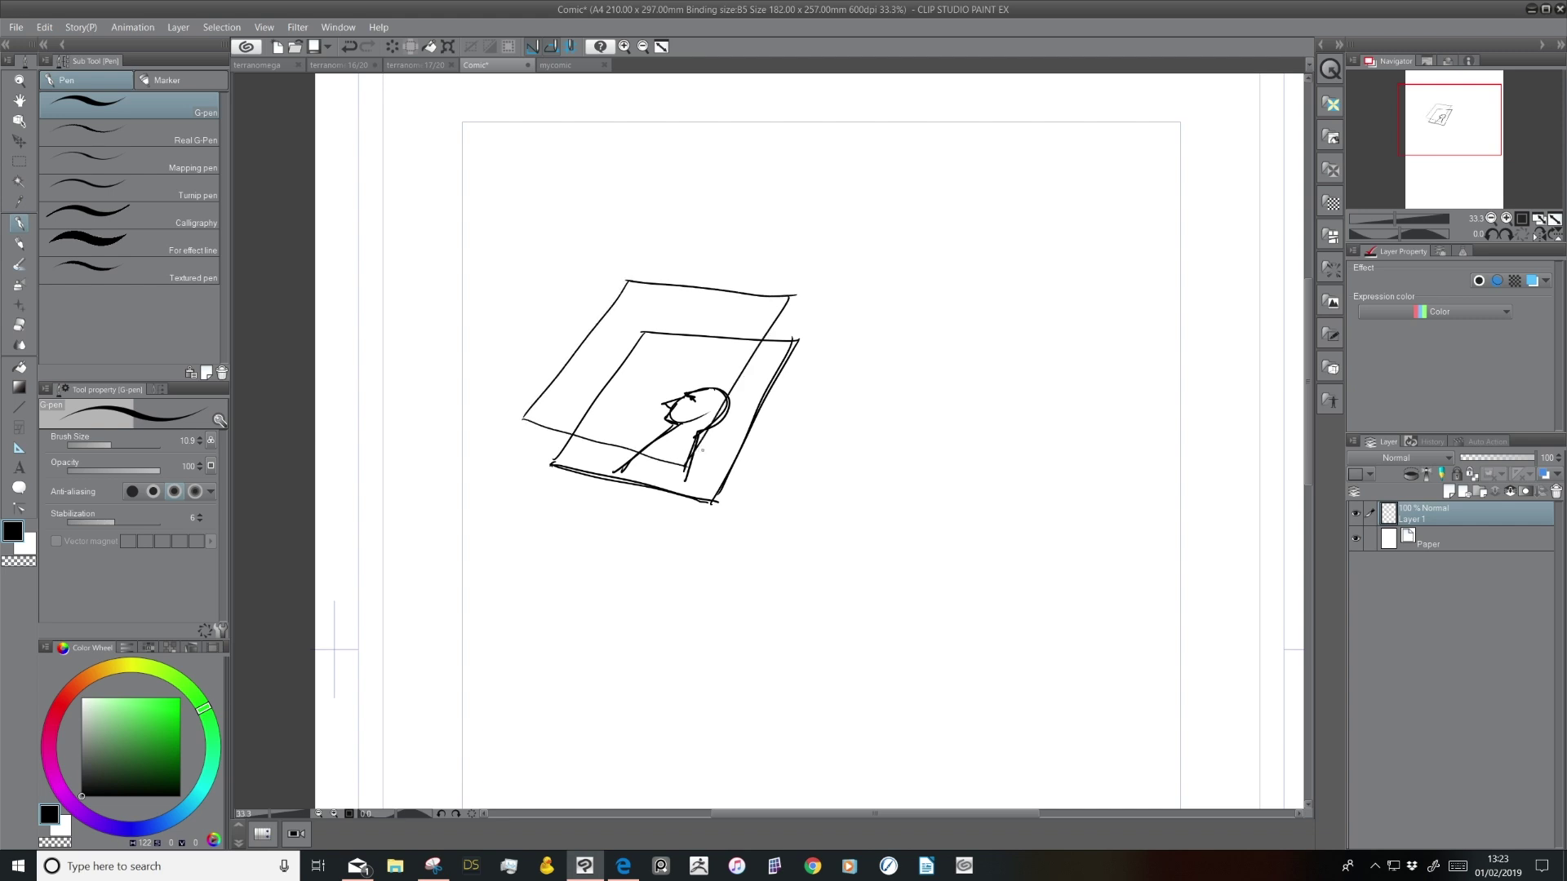
{"action": "key", "text": "ctrl+z"}
{"action": "key", "text": "ctrl+z"}
{"action": "key", "text": "ctrl+z"}
{"action": "key", "text": "ctrl+z"}
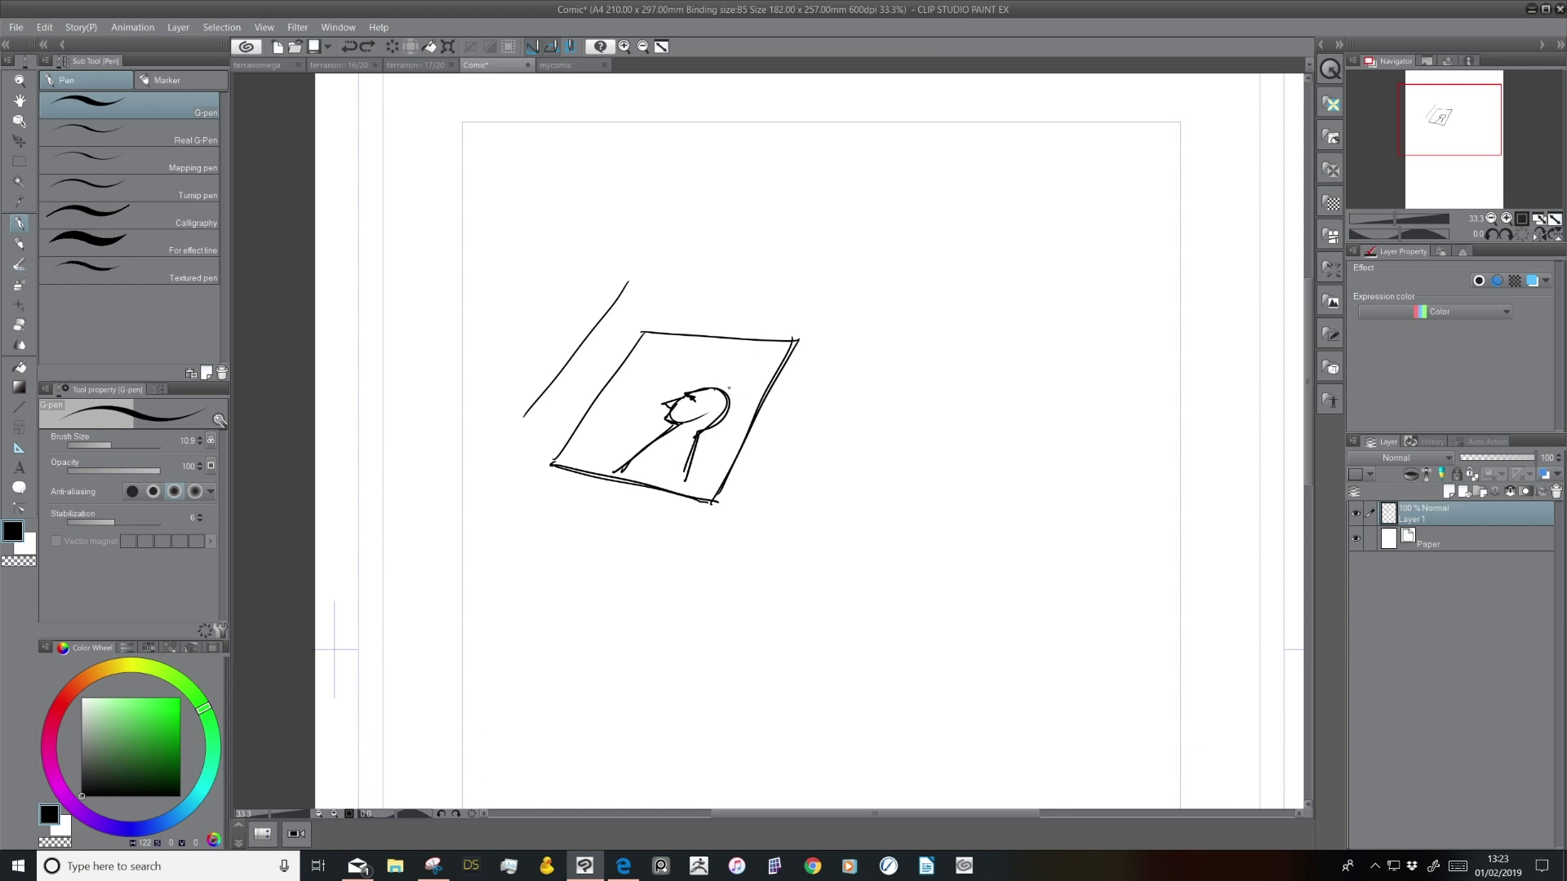
Add a new layer and draw a second slanted sheet overlapping the first, with a thought bubble above the figure's head
{"action": "left_click", "coordinate": [1448, 492]}
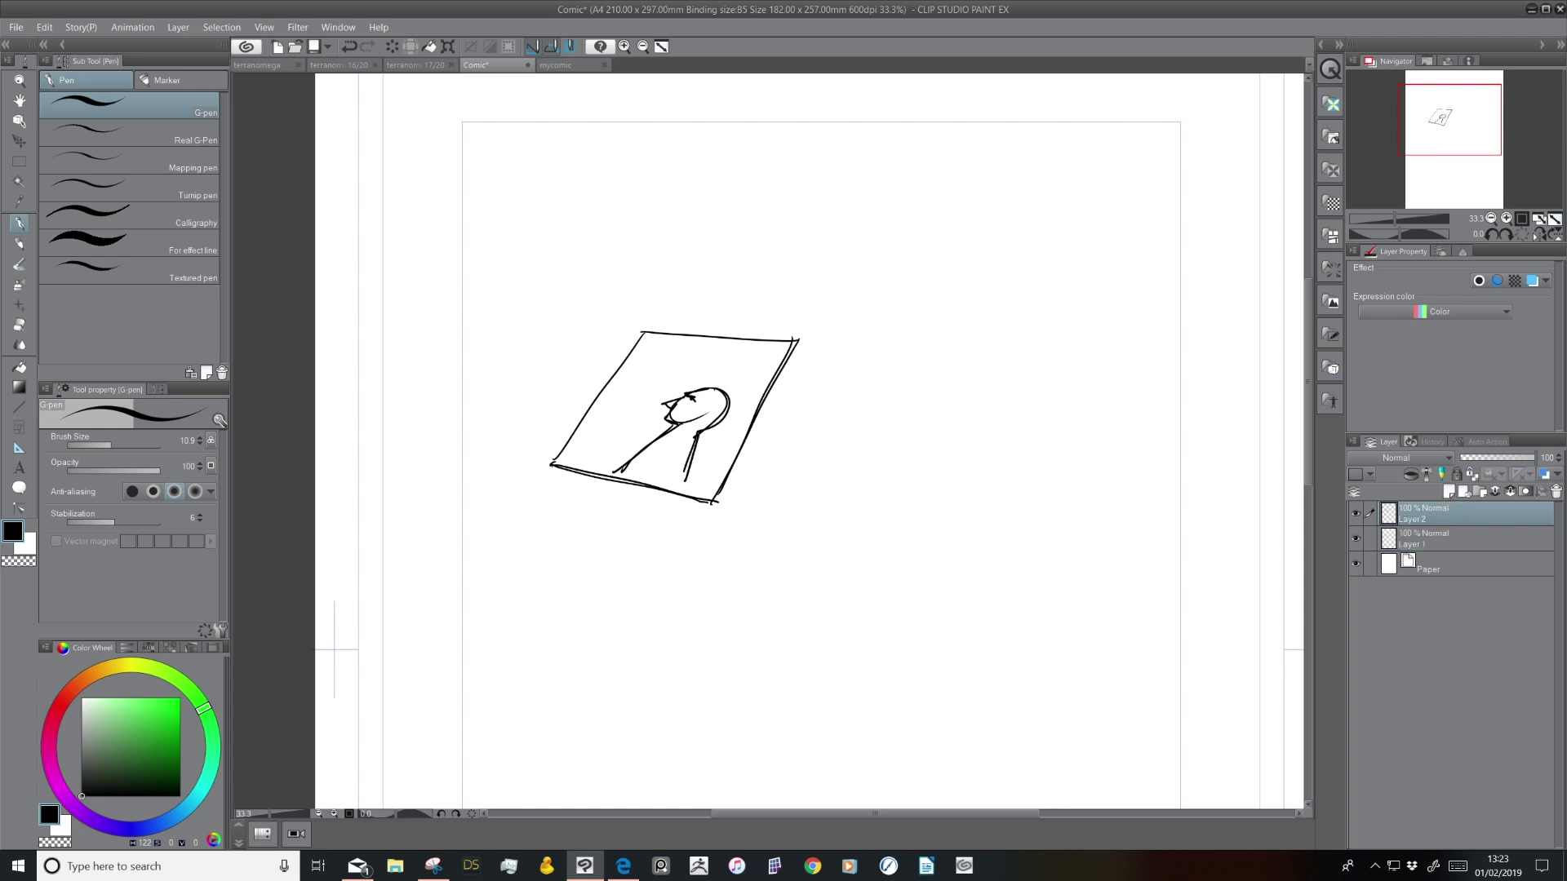
{"action": "mouse_move", "coordinate": [625, 292]}
{"action": "left_mouse_down"}
{"action": "mouse_move", "coordinate": [549, 385]}
{"action": "mouse_move", "coordinate": [575, 419]}
{"action": "mouse_move", "coordinate": [694, 443]}
{"action": "mouse_move", "coordinate": [778, 317]}
{"action": "mouse_move", "coordinate": [627, 291]}
{"action": "left_mouse_up"}
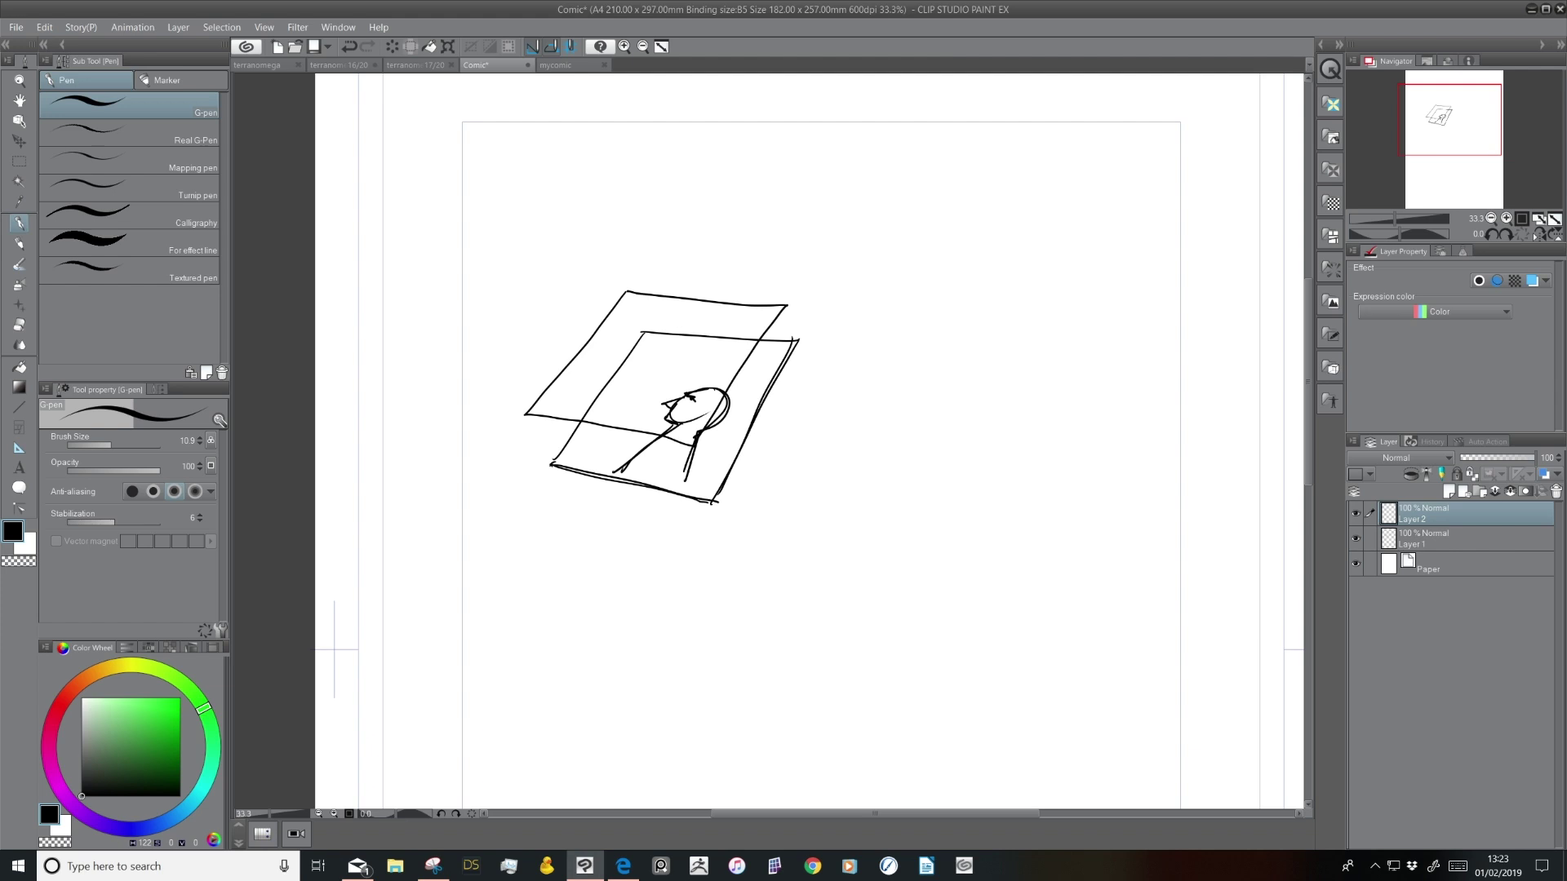
{"action": "mouse_move", "coordinate": [597, 329]}
{"action": "left_mouse_down"}
{"action": "mouse_move", "coordinate": [671, 329]}
{"action": "mouse_move", "coordinate": [682, 302]}
{"action": "mouse_move", "coordinate": [668, 372]}
{"action": "left_mouse_up"}
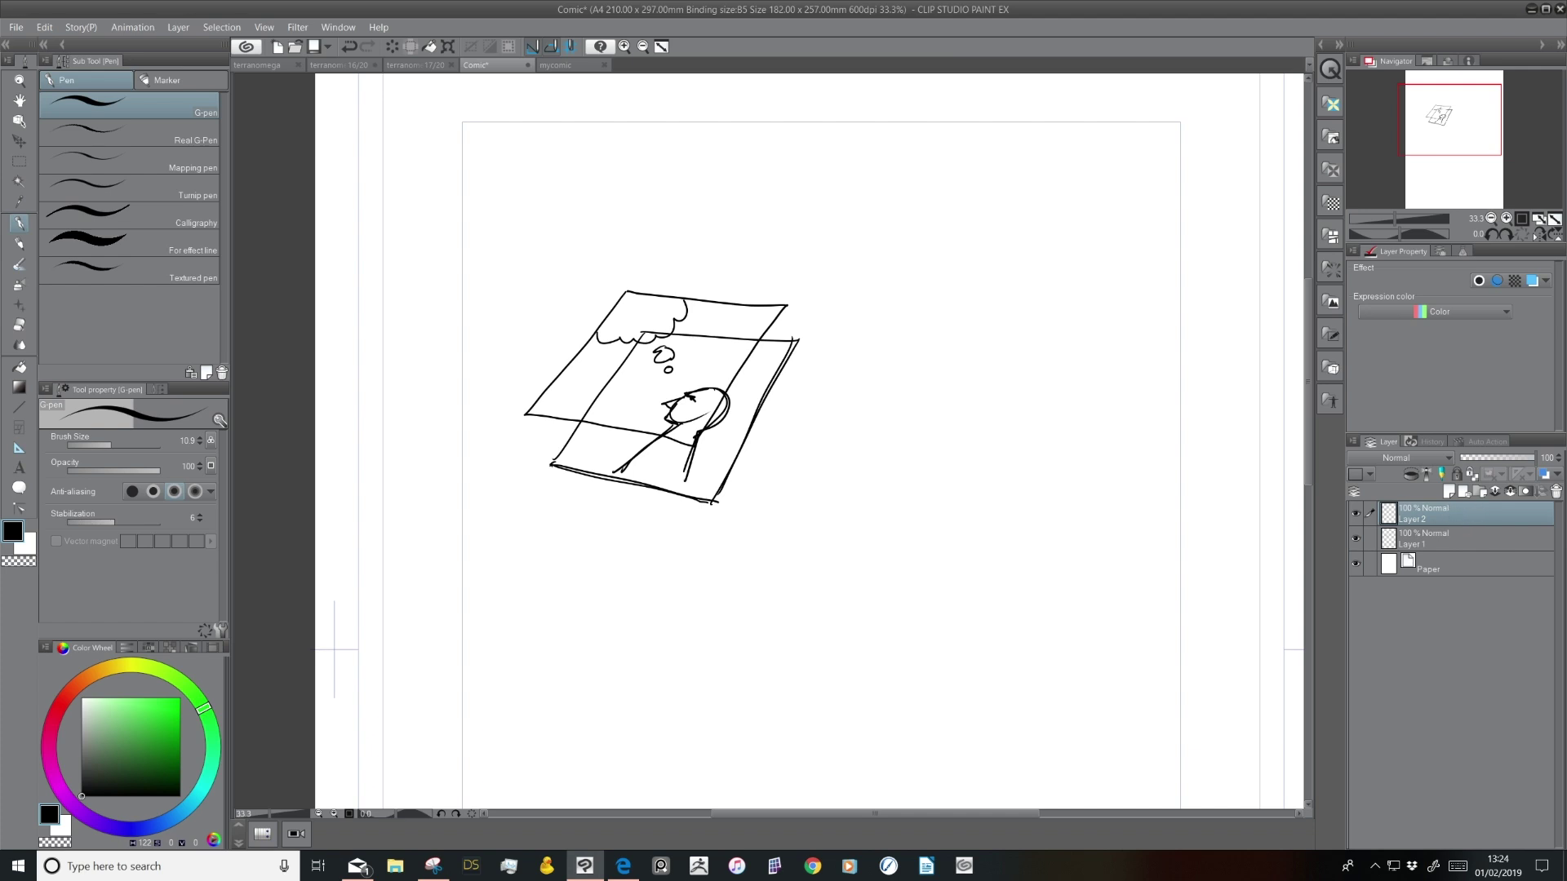
Add another layer and sketch a flat rectangular panel holding a profile figure and a thought bubble beside the stacked sheets
{"action": "left_click", "coordinate": [1451, 493]}
{"action": "mouse_move", "coordinate": [939, 468]}
{"action": "left_mouse_down"}
{"action": "mouse_move", "coordinate": [1054, 465]}
{"action": "mouse_move", "coordinate": [938, 468]}
{"action": "mouse_move", "coordinate": [936, 626]}
{"action": "mouse_move", "coordinate": [1084, 619]}
{"action": "left_mouse_up"}
{"action": "left_click_drag", "start_coordinate": [1071, 465], "coordinate": [1067, 620]}
{"action": "mouse_move", "coordinate": [1034, 523]}
{"action": "left_mouse_down"}
{"action": "mouse_move", "coordinate": [996, 564]}
{"action": "mouse_move", "coordinate": [1027, 588]}
{"action": "left_mouse_up"}
{"action": "left_click_drag", "start_coordinate": [1018, 593], "coordinate": [1003, 614]}
{"action": "left_click_drag", "start_coordinate": [1032, 523], "coordinate": [1054, 615]}
{"action": "mouse_move", "coordinate": [937, 495]}
{"action": "left_mouse_down"}
{"action": "mouse_move", "coordinate": [970, 513]}
{"action": "mouse_move", "coordinate": [998, 499]}
{"action": "mouse_move", "coordinate": [993, 545]}
{"action": "left_mouse_up"}
{"action": "left_click", "coordinate": [993, 544]}
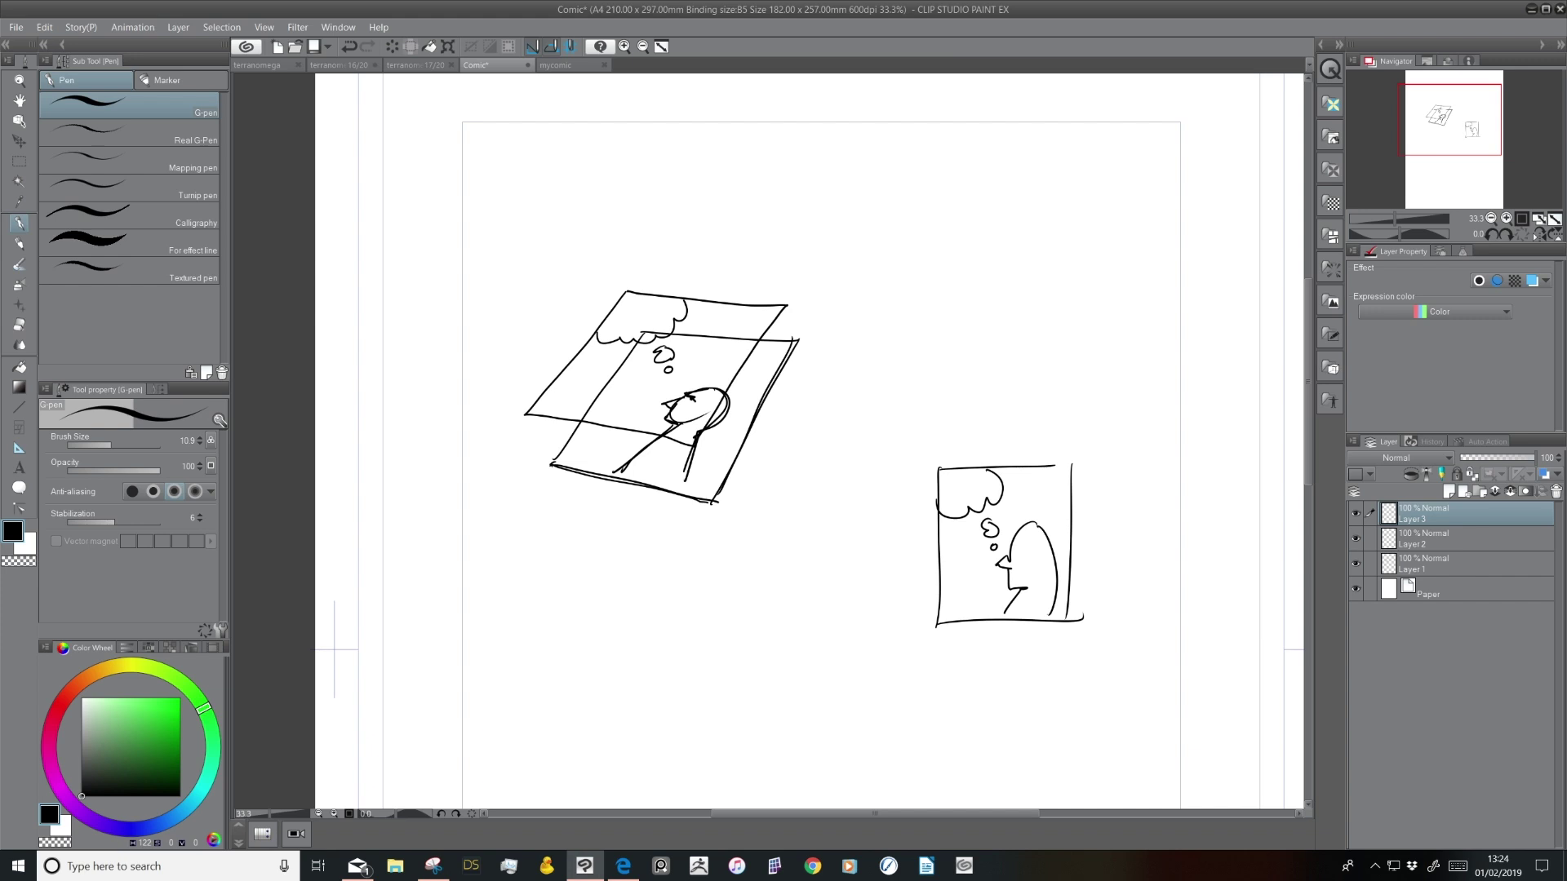
Hide Layer 3 with the flat panel sketch and make Layer 2 the active layer
{"action": "left_click", "coordinate": [1355, 514]}
{"action": "left_click", "coordinate": [1363, 540]}
{"action": "key", "text": "Delete"}
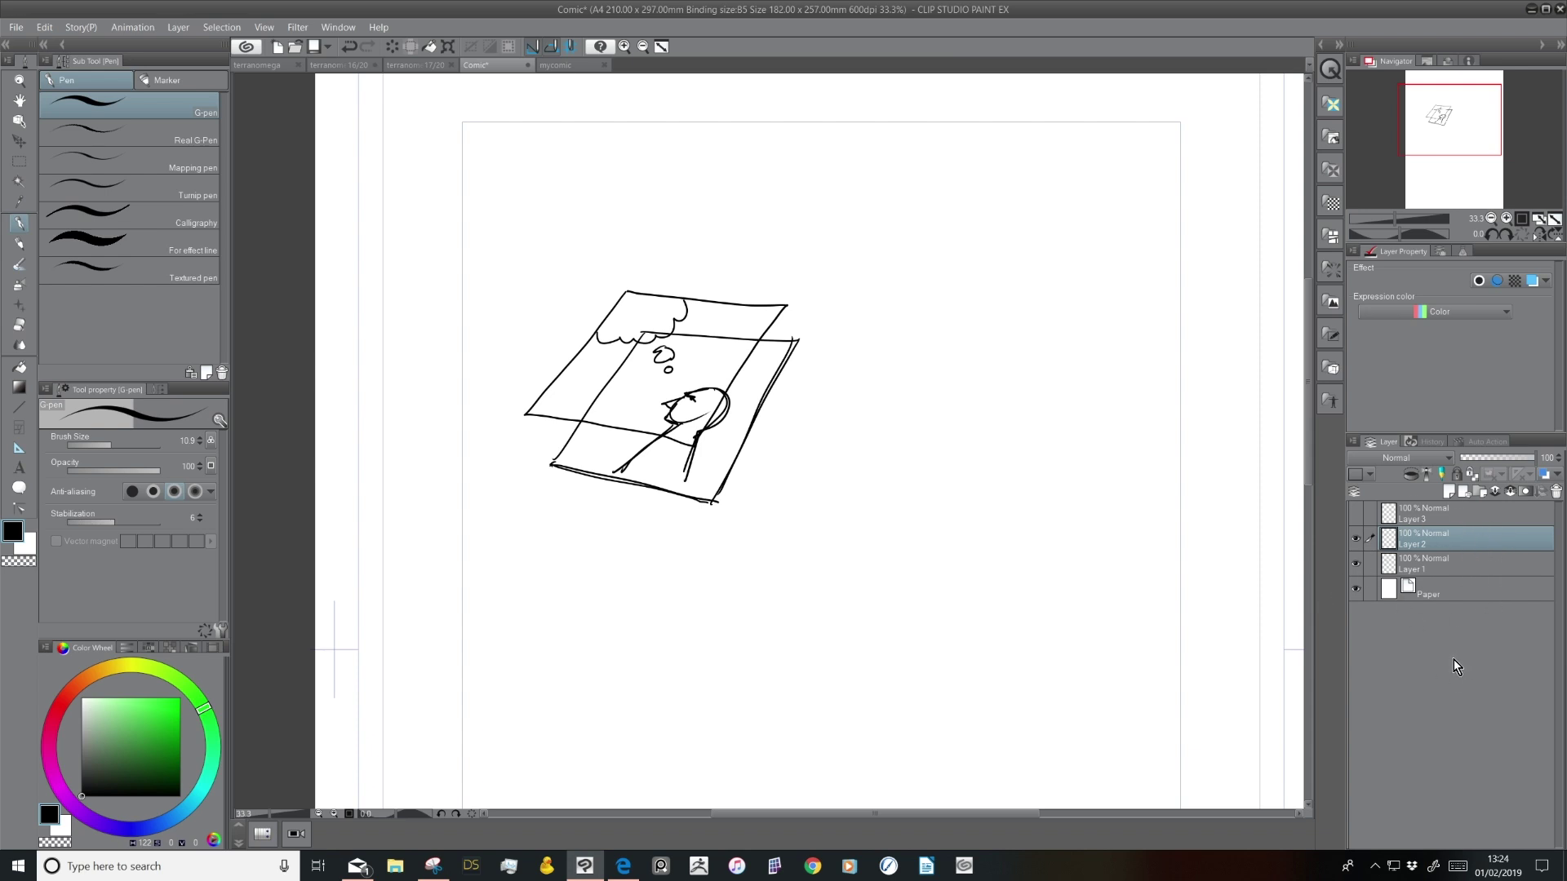
Handwrite PENCILS, INK, FLAT and RENDERS stacked upward beside the sheets and draw a box around the words
{"action": "left_click_drag", "start_coordinate": [861, 519], "coordinate": [863, 540]}
{"action": "mouse_move", "coordinate": [862, 519]}
{"action": "left_mouse_down"}
{"action": "mouse_move", "coordinate": [874, 535]}
{"action": "mouse_move", "coordinate": [922, 530]}
{"action": "left_mouse_up"}
{"action": "left_click_drag", "start_coordinate": [929, 518], "coordinate": [919, 532]}
{"action": "mouse_move", "coordinate": [859, 470]}
{"action": "left_mouse_down"}
{"action": "mouse_move", "coordinate": [858, 484]}
{"action": "mouse_move", "coordinate": [890, 464]}
{"action": "left_mouse_up"}
{"action": "left_click_drag", "start_coordinate": [867, 441], "coordinate": [887, 422]}
{"action": "mouse_move", "coordinate": [883, 422]}
{"action": "left_mouse_down"}
{"action": "mouse_move", "coordinate": [882, 440]}
{"action": "mouse_move", "coordinate": [851, 412]}
{"action": "left_mouse_up"}
{"action": "left_click_drag", "start_coordinate": [853, 398], "coordinate": [881, 410]}
{"action": "left_click_drag", "start_coordinate": [886, 395], "coordinate": [907, 407]}
{"action": "left_click_drag", "start_coordinate": [896, 400], "coordinate": [922, 406]}
{"action": "mouse_move", "coordinate": [825, 390]}
{"action": "left_mouse_down"}
{"action": "mouse_move", "coordinate": [836, 578]}
{"action": "mouse_move", "coordinate": [984, 565]}
{"action": "mouse_move", "coordinate": [949, 361]}
{"action": "mouse_move", "coordinate": [814, 387]}
{"action": "left_mouse_up"}
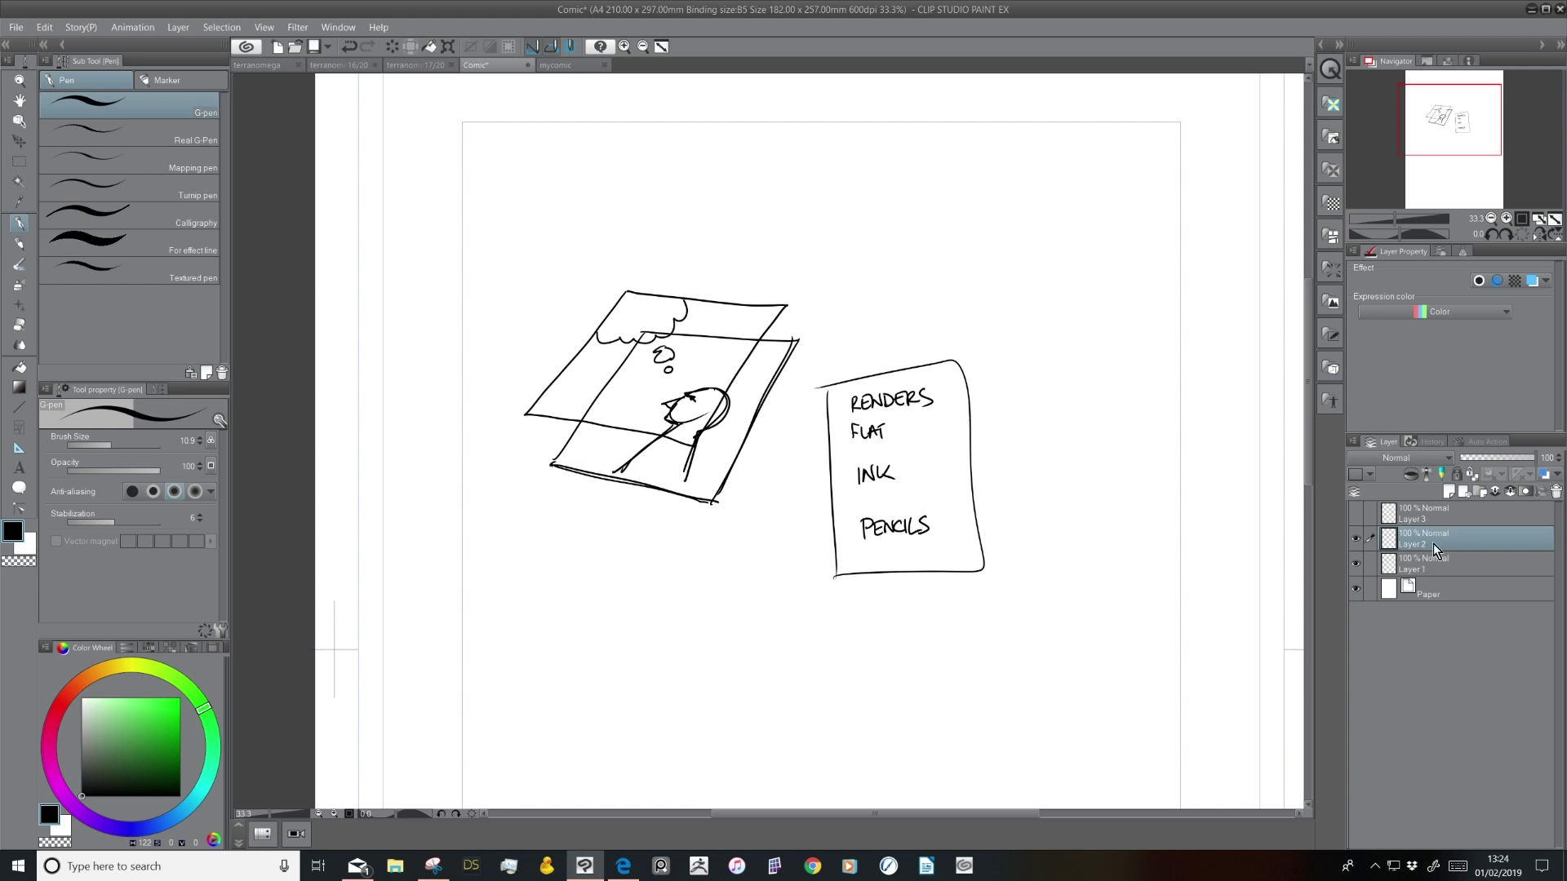
Group Layer 1 and Layer 2 in a new layer folder, and collapse and expand the folder
{"action": "left_click", "coordinate": [1481, 492]}
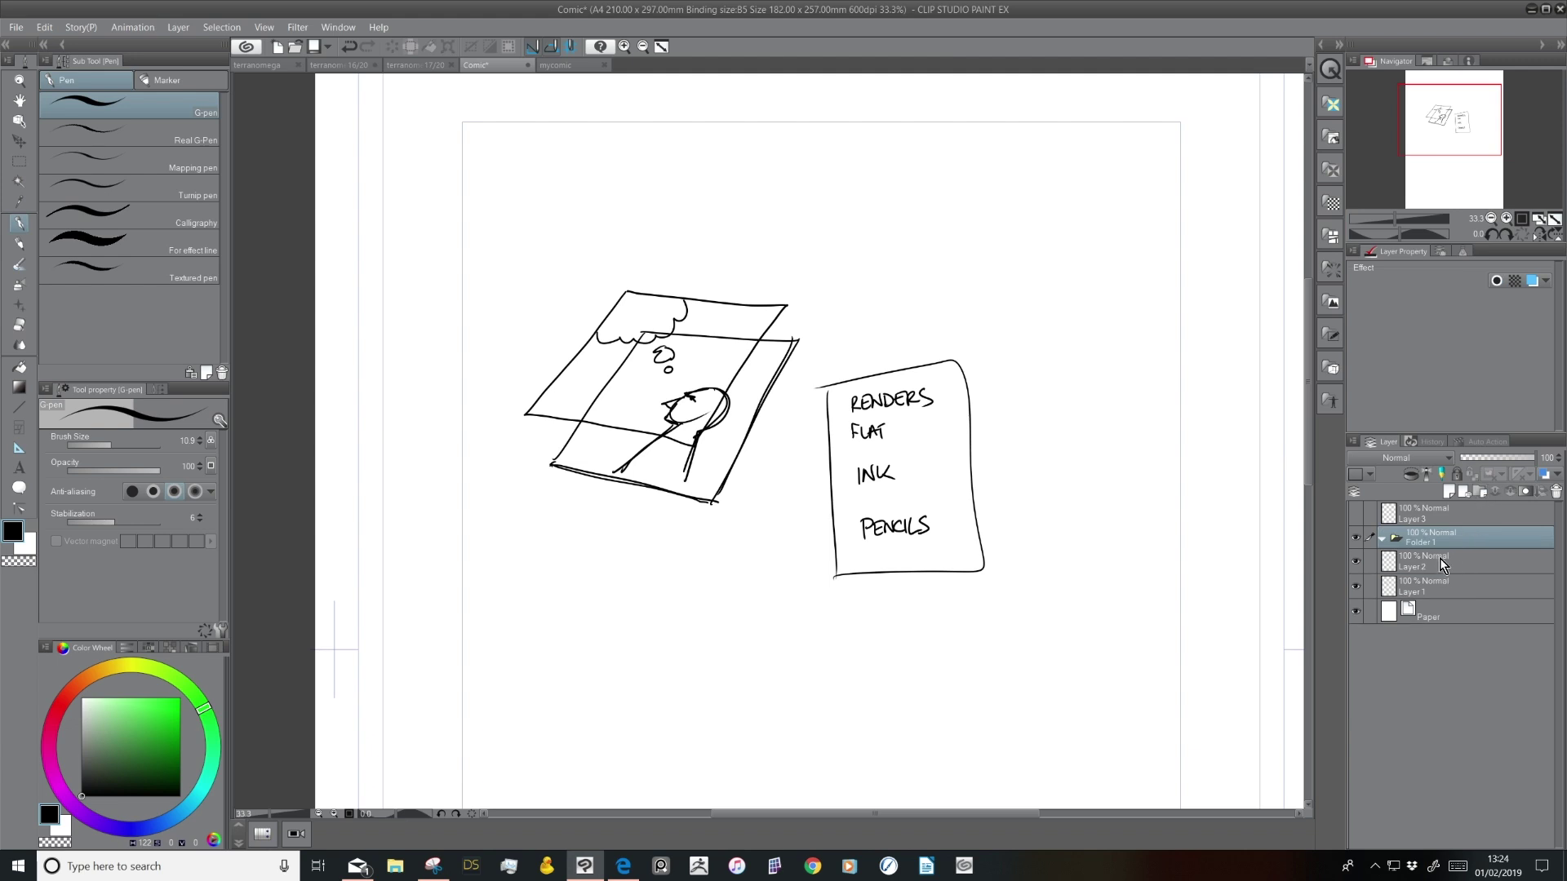
{"action": "left_click_drag", "start_coordinate": [1429, 585], "coordinate": [1424, 557]}
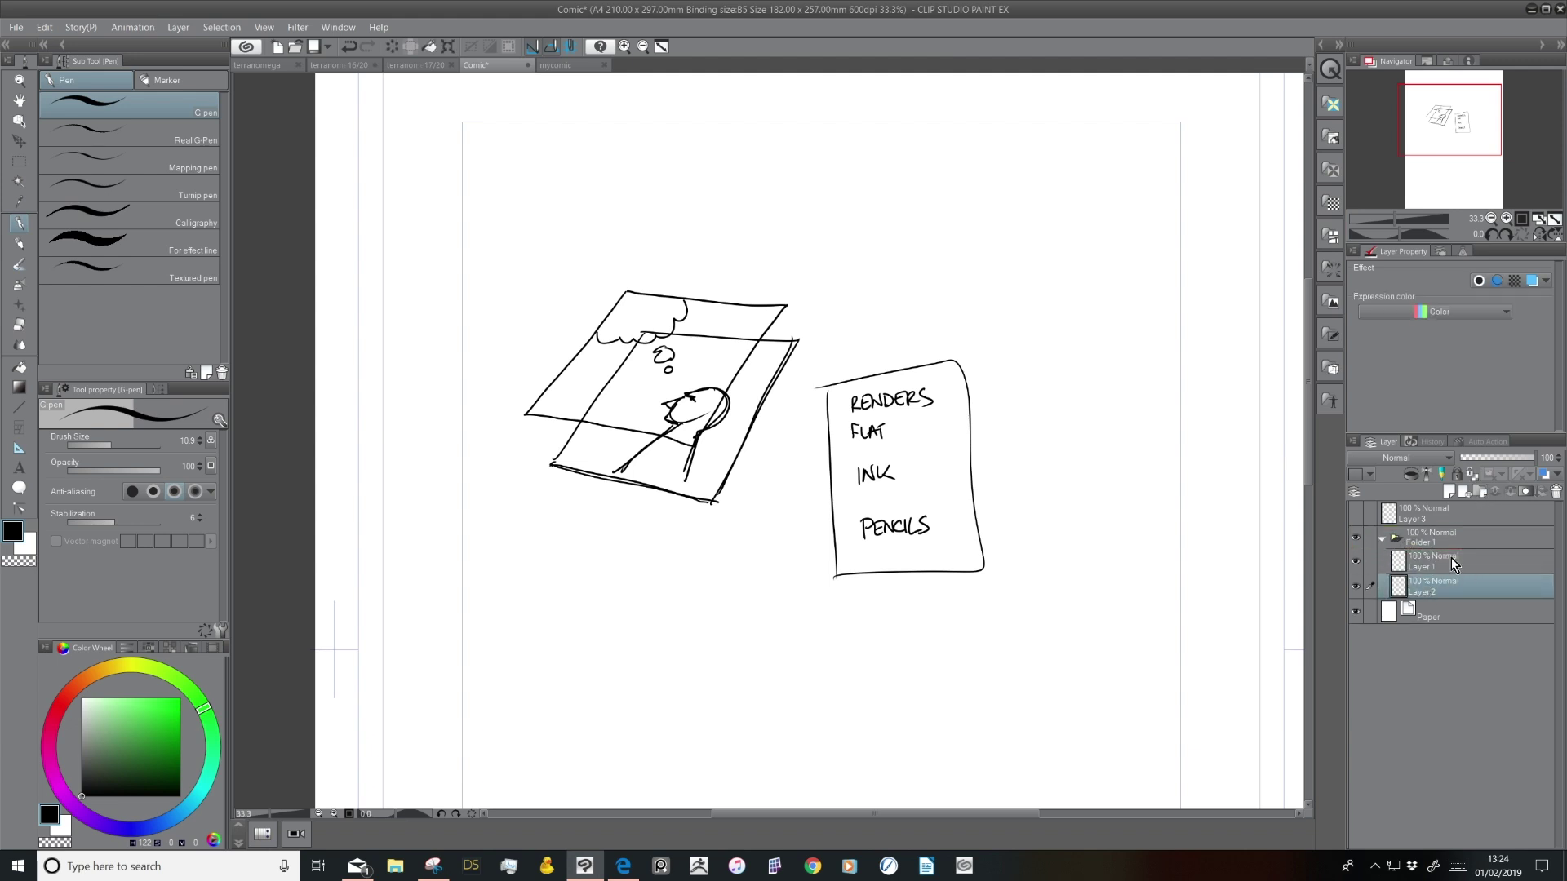
{"action": "left_click", "coordinate": [1383, 539]}
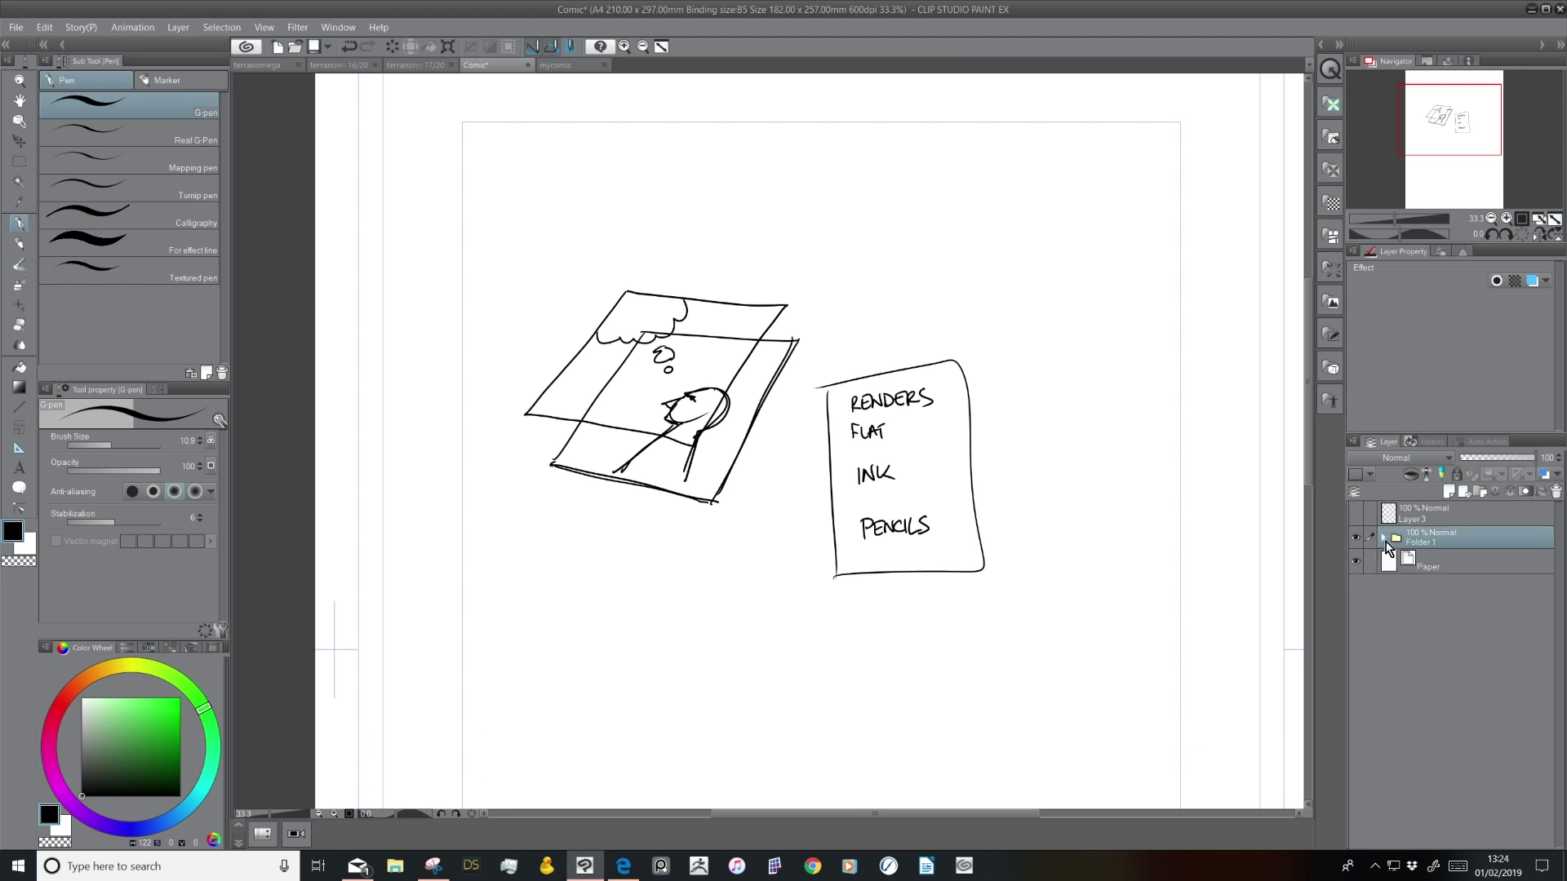
{"action": "left_click", "coordinate": [1384, 539]}
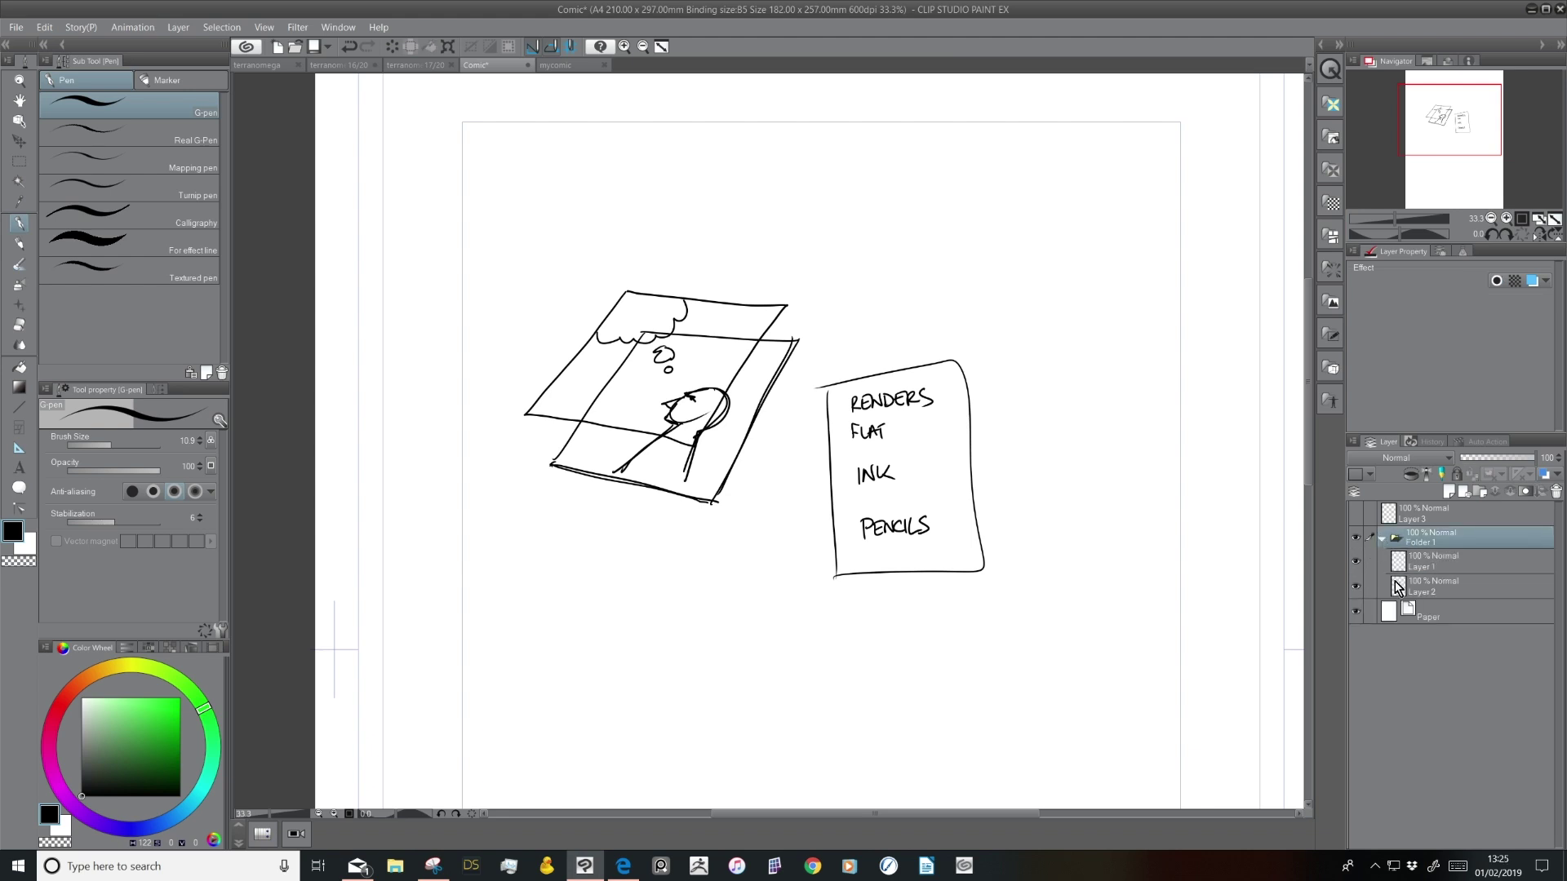
Move Layer 1 and Layer 2 out of the folder and delete the folder
{"action": "left_click_drag", "start_coordinate": [1430, 563], "coordinate": [1440, 529]}
{"action": "left_click_drag", "start_coordinate": [1434, 584], "coordinate": [1556, 501]}
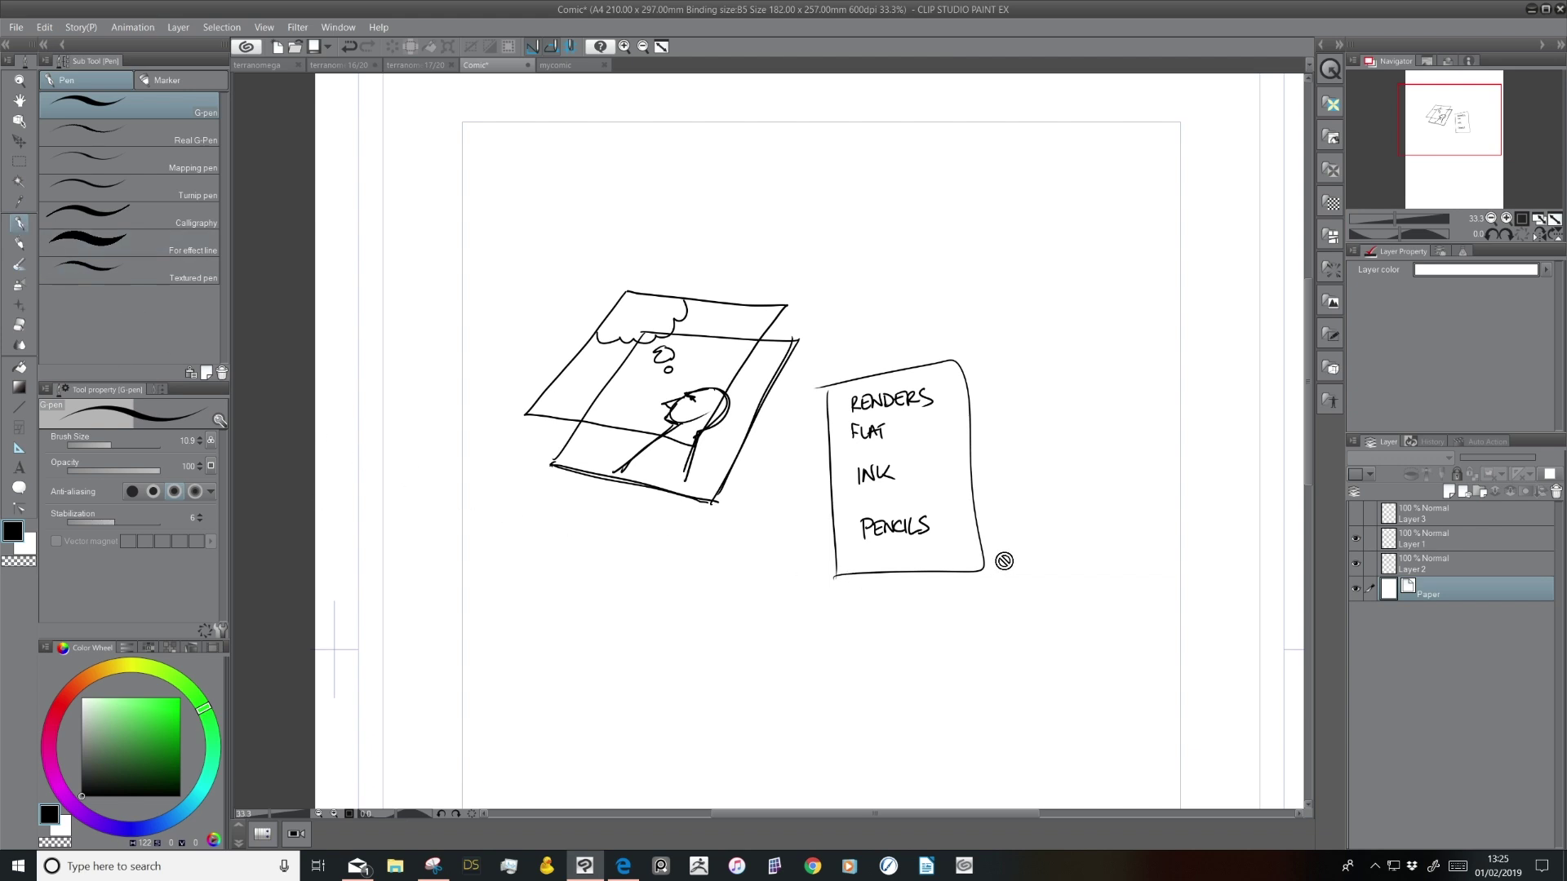
{"action": "left_click", "coordinate": [1452, 571]}
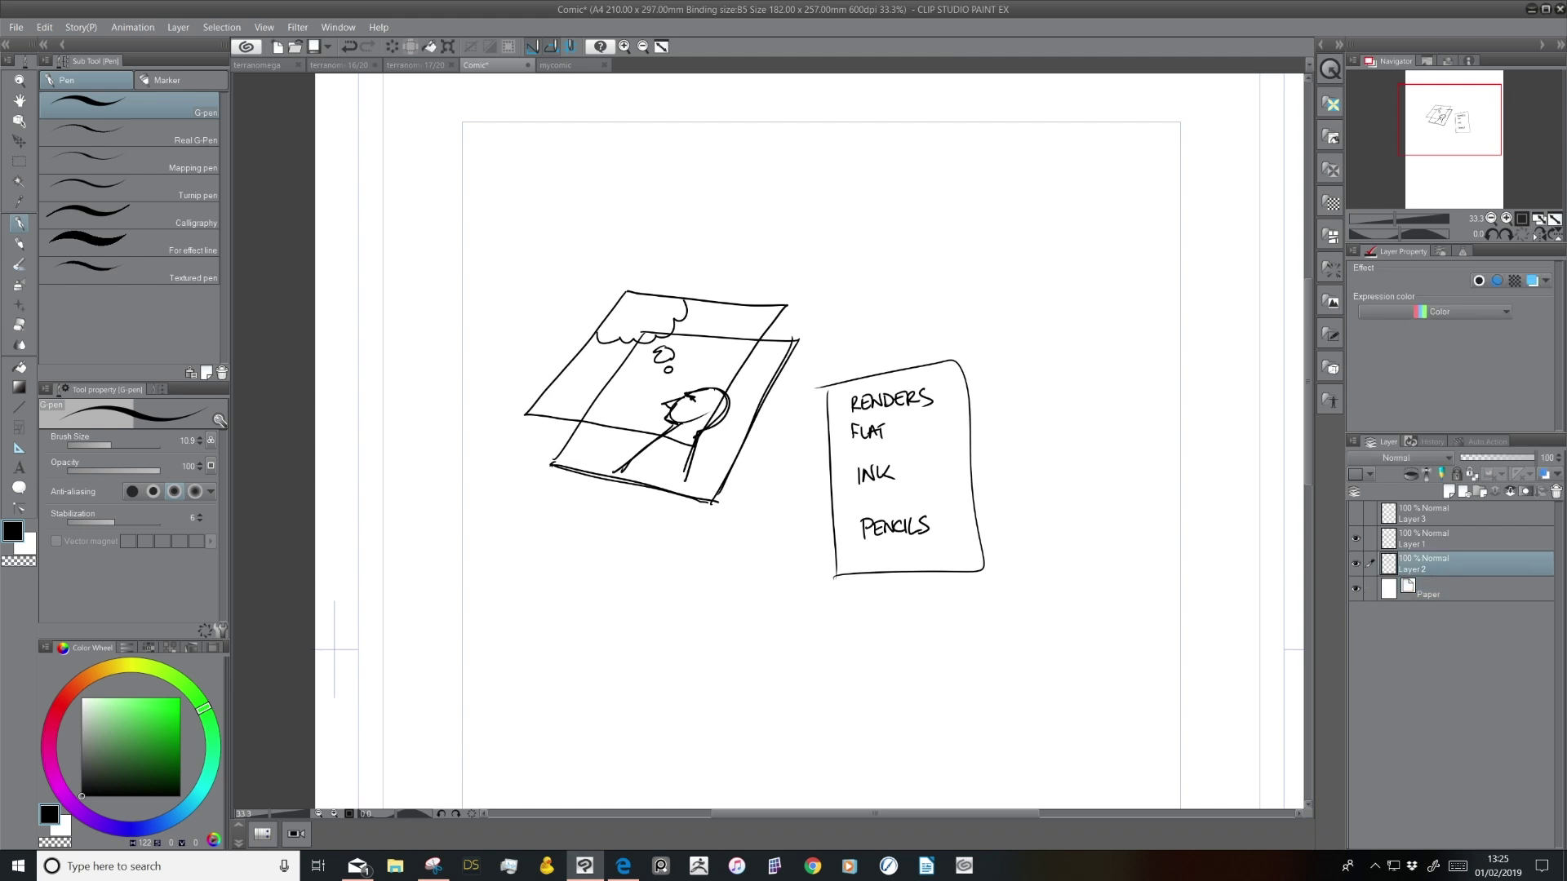
{"action": "left_click", "coordinate": [1532, 282]}
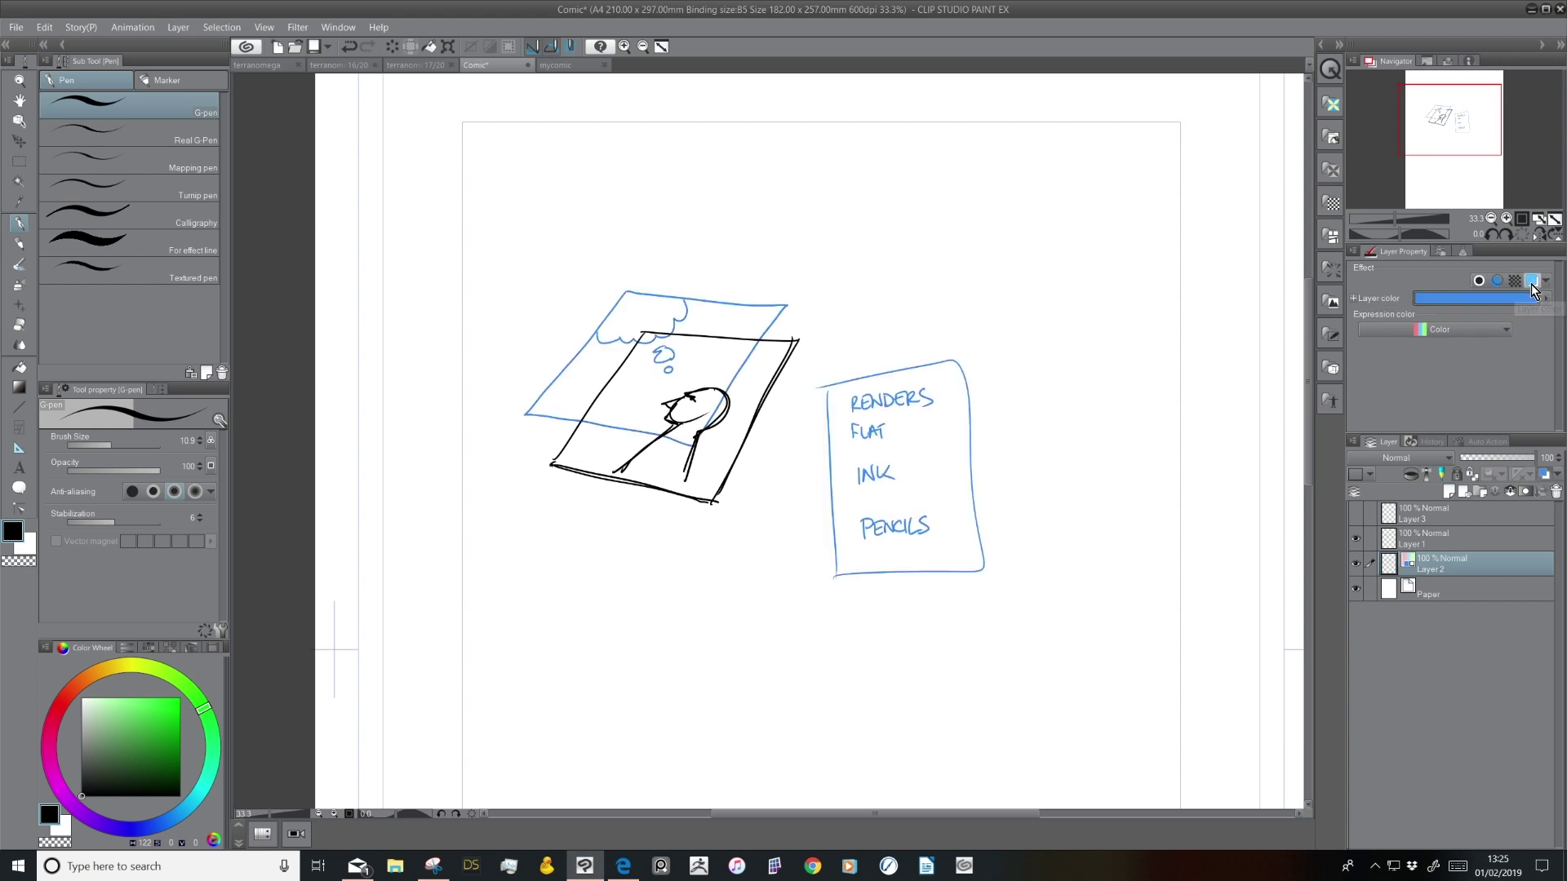
{"action": "left_click", "coordinate": [1532, 281]}
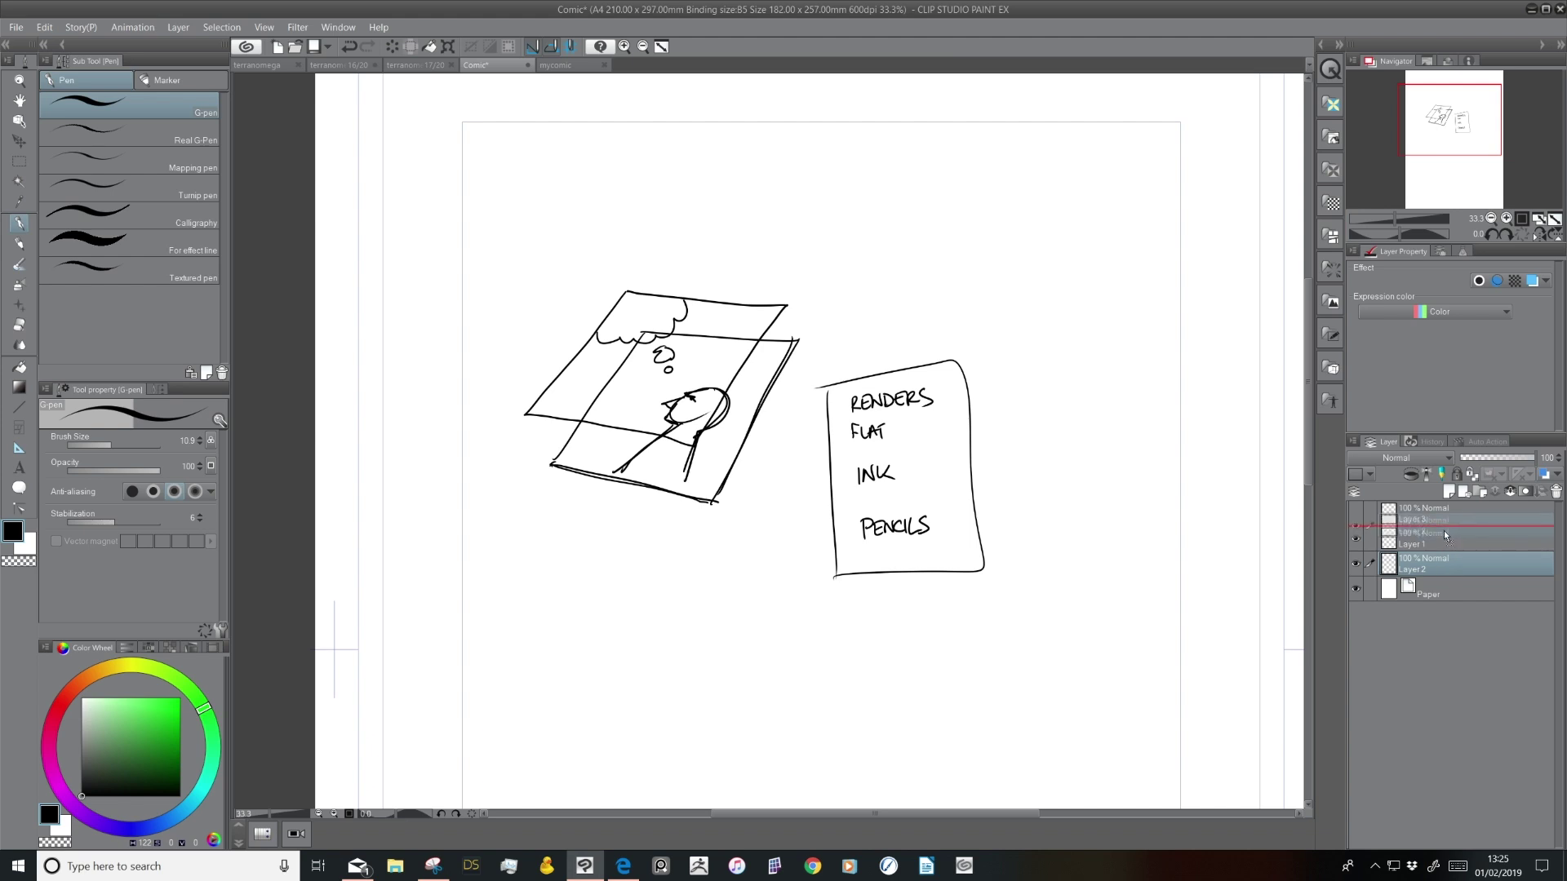
Place Layer 1 below Layer 2 and turn on its layer color effect with a lighter blue
{"action": "left_click_drag", "start_coordinate": [1460, 546], "coordinate": [1461, 573]}
{"action": "left_click", "coordinate": [1533, 281]}
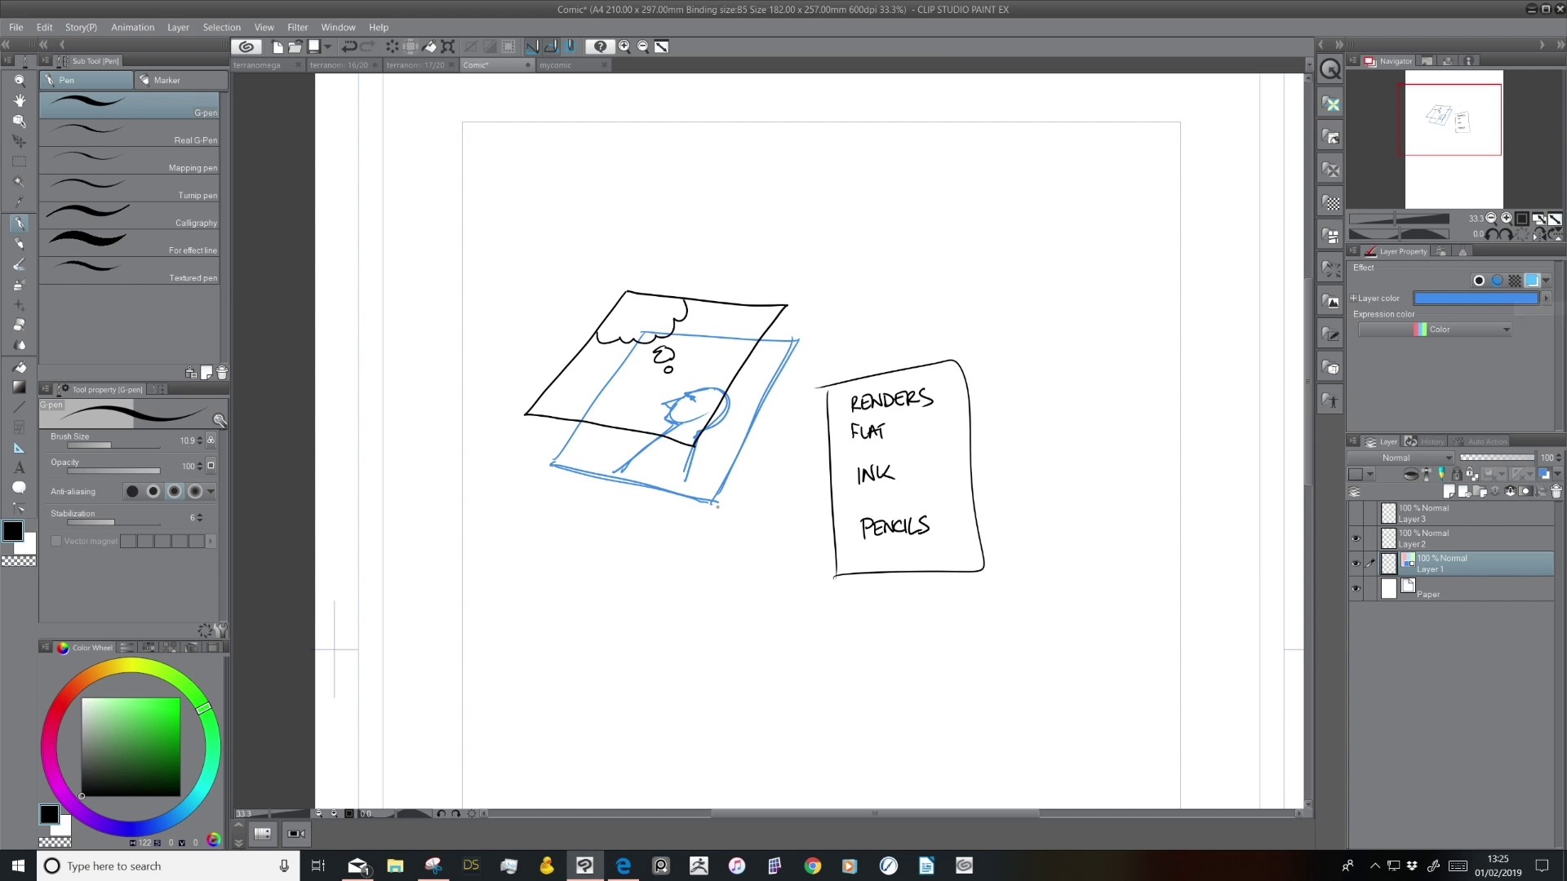
{"action": "left_click", "coordinate": [1475, 298]}
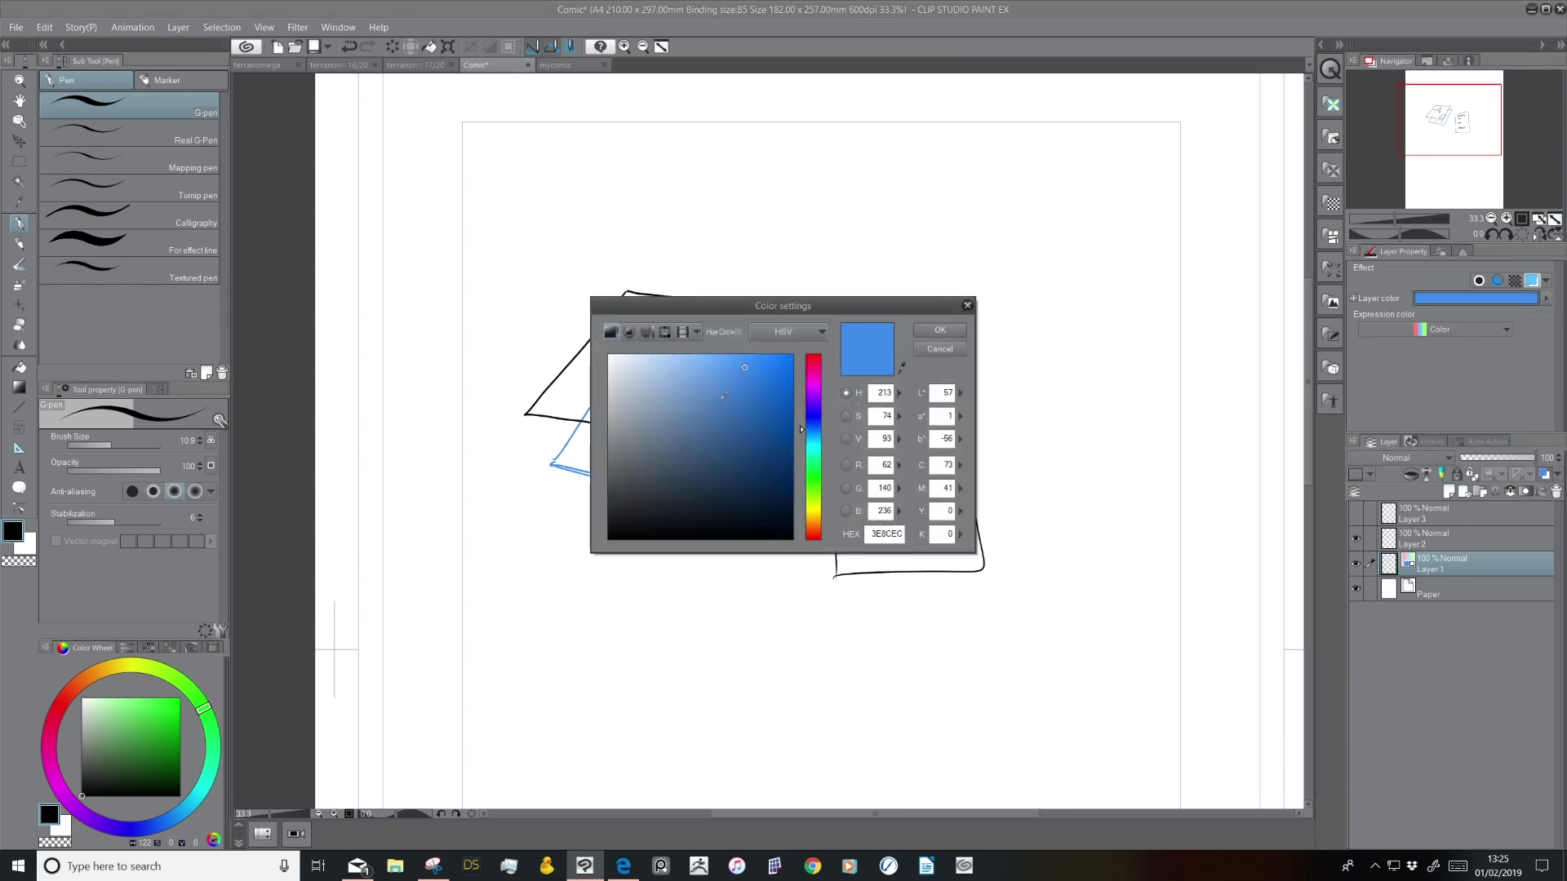
{"action": "left_click", "coordinate": [940, 329]}
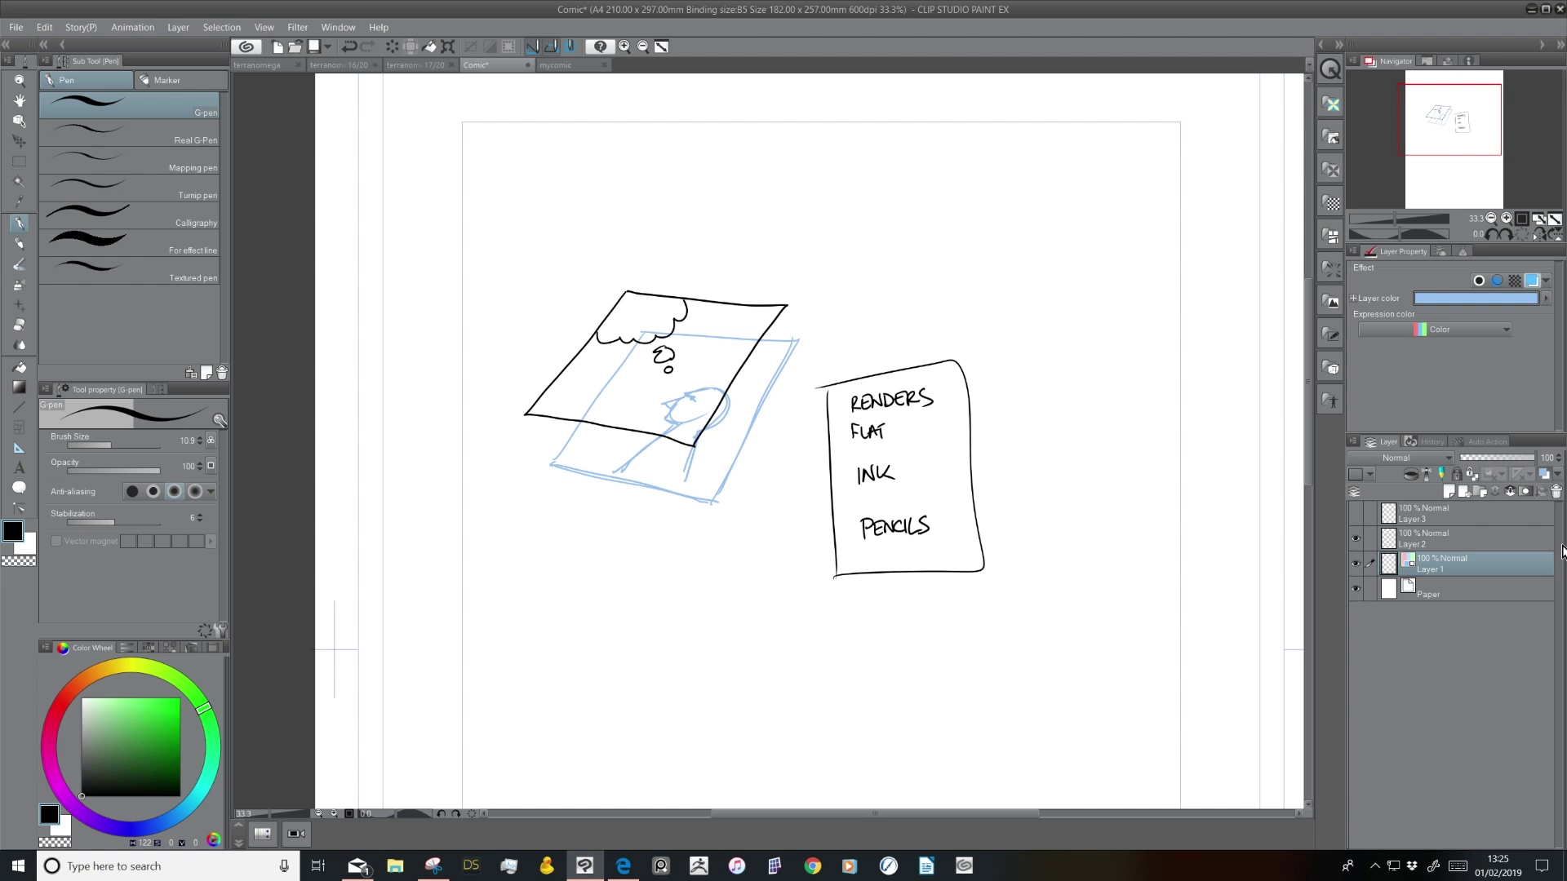
Toggle the layer color effect on Layer 1 repeatedly to compare the blue and black linework, leaving the effect off
{"action": "left_click", "coordinate": [1532, 282]}
{"action": "left_click", "coordinate": [1532, 281]}
{"action": "left_click", "coordinate": [1532, 282]}
{"action": "left_click", "coordinate": [1532, 282]}
{"action": "left_click", "coordinate": [1531, 284]}
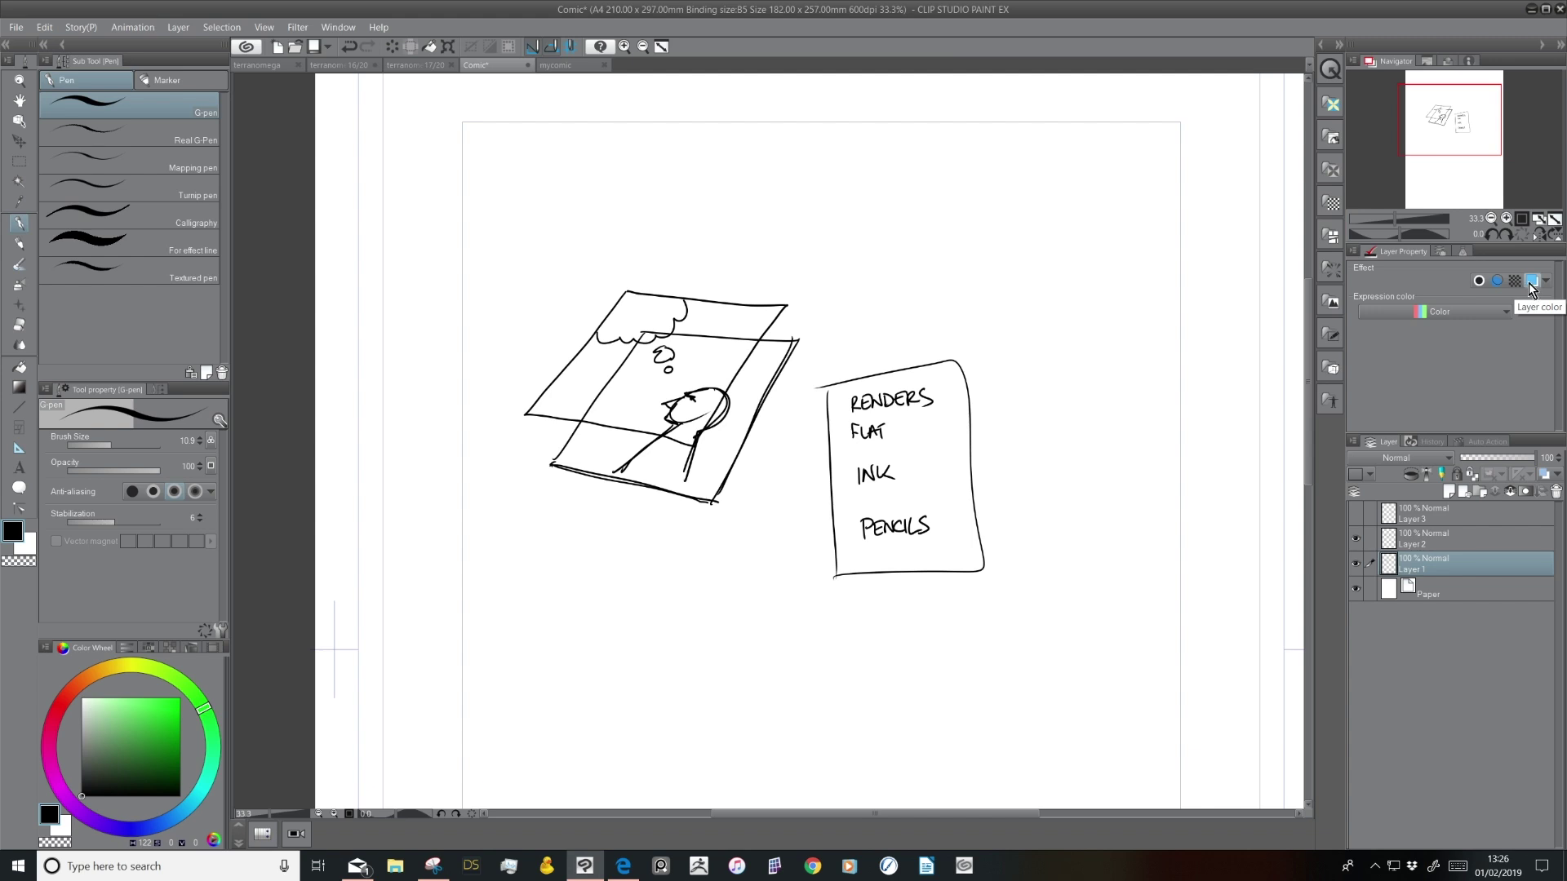
{"action": "left_click", "coordinate": [1531, 283]}
{"action": "left_click", "coordinate": [1532, 282]}
{"action": "left_click", "coordinate": [1532, 283]}
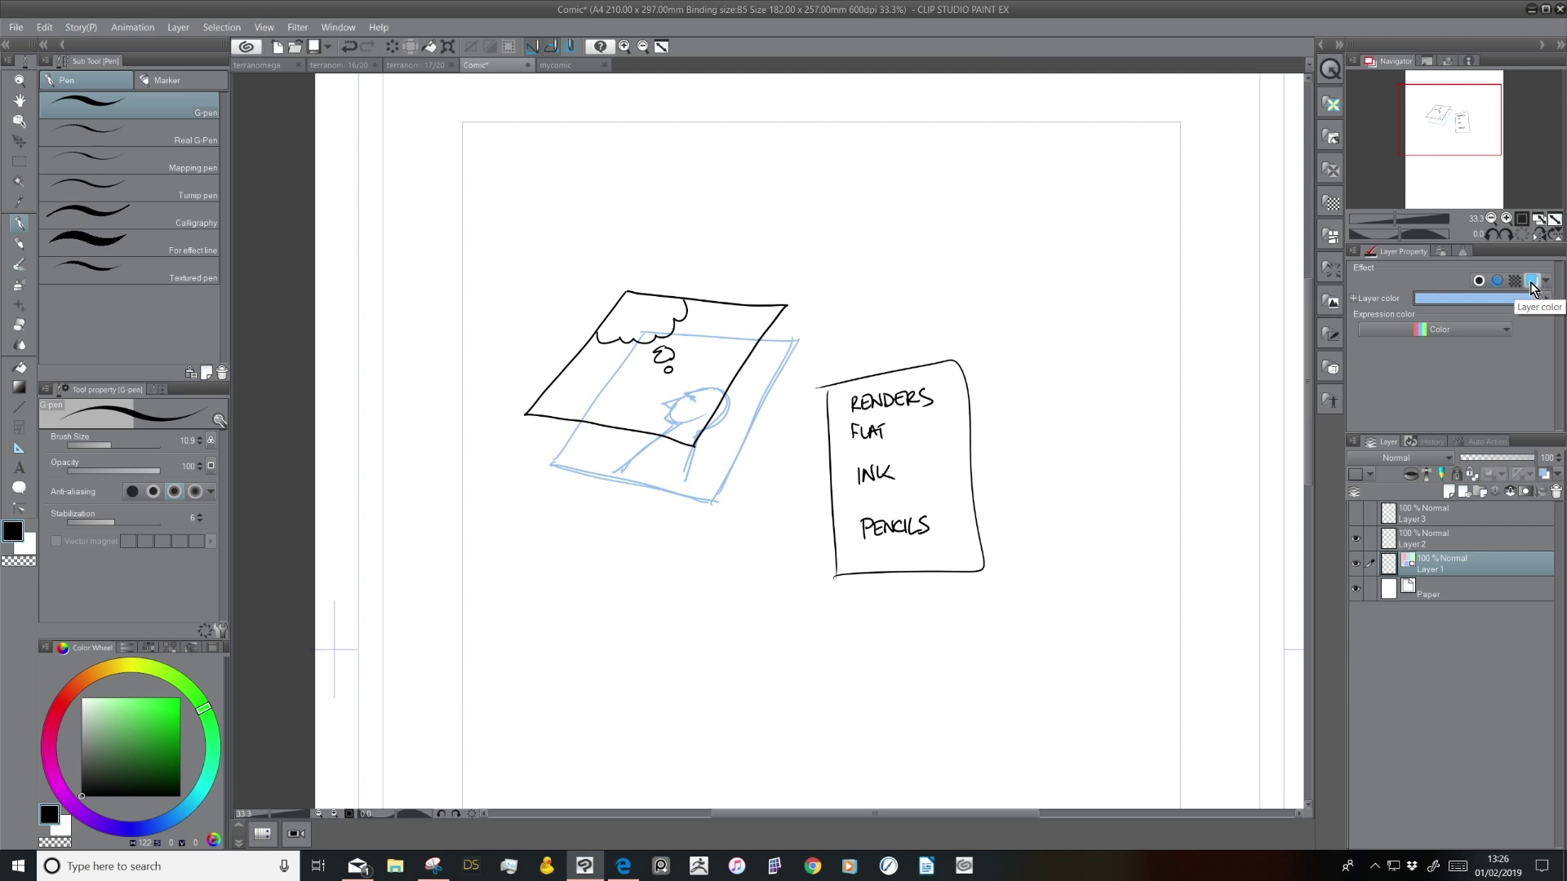
{"action": "left_click", "coordinate": [1531, 282]}
{"action": "left_click", "coordinate": [1532, 282]}
{"action": "left_click", "coordinate": [1532, 283]}
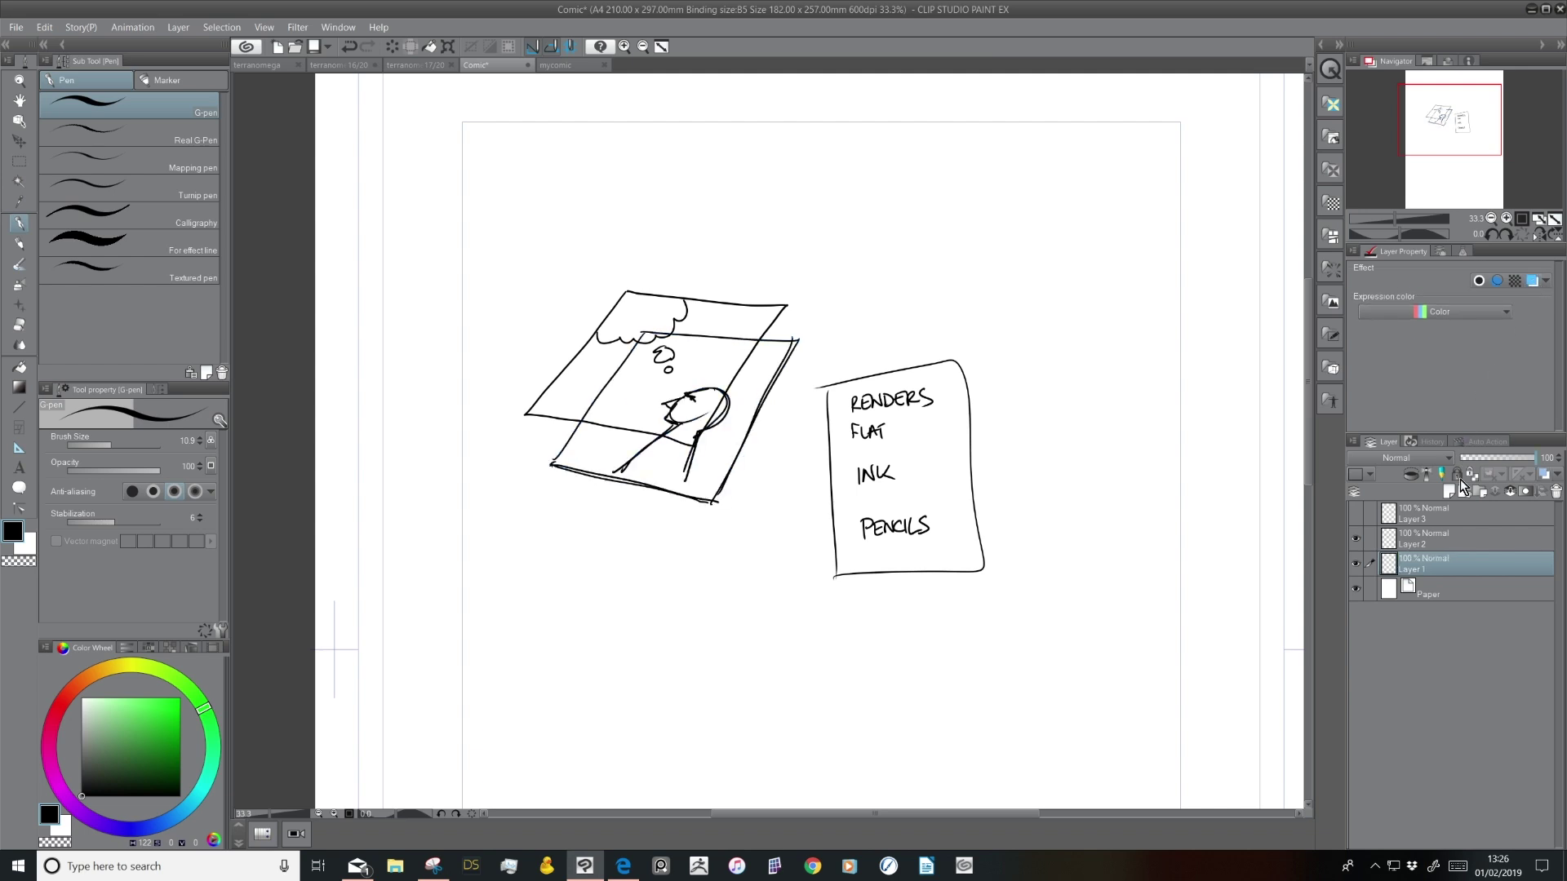
Select a rectangular area below the sketched sheets, fill it with the Rainbow gradient on Layer 1, and deselect
{"action": "key", "text": "m"}
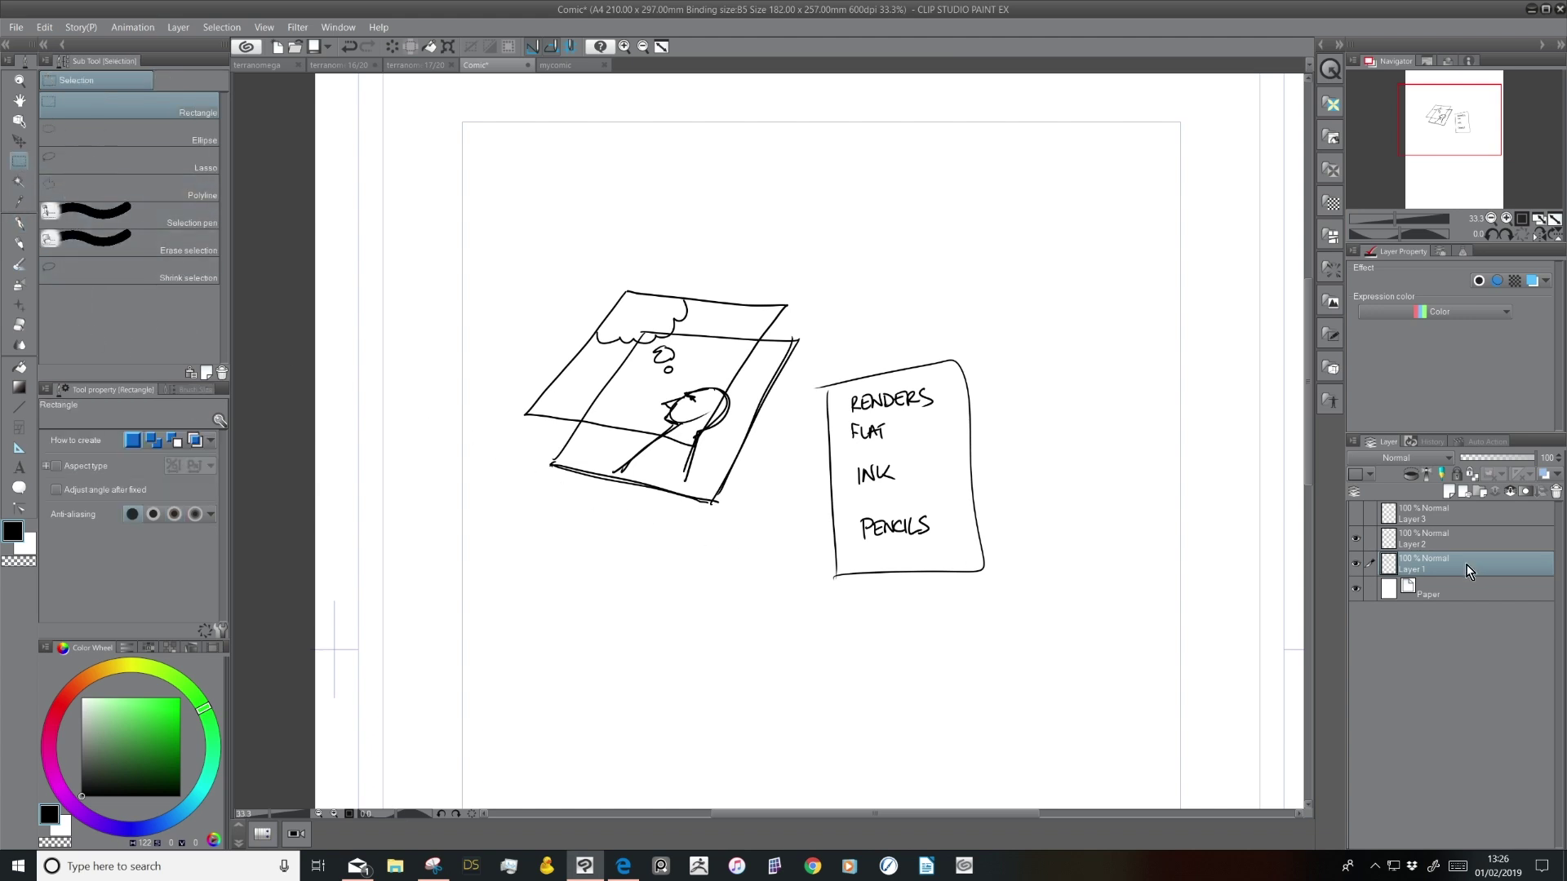
{"action": "left_click_drag", "start_coordinate": [646, 569], "coordinate": [831, 671]}
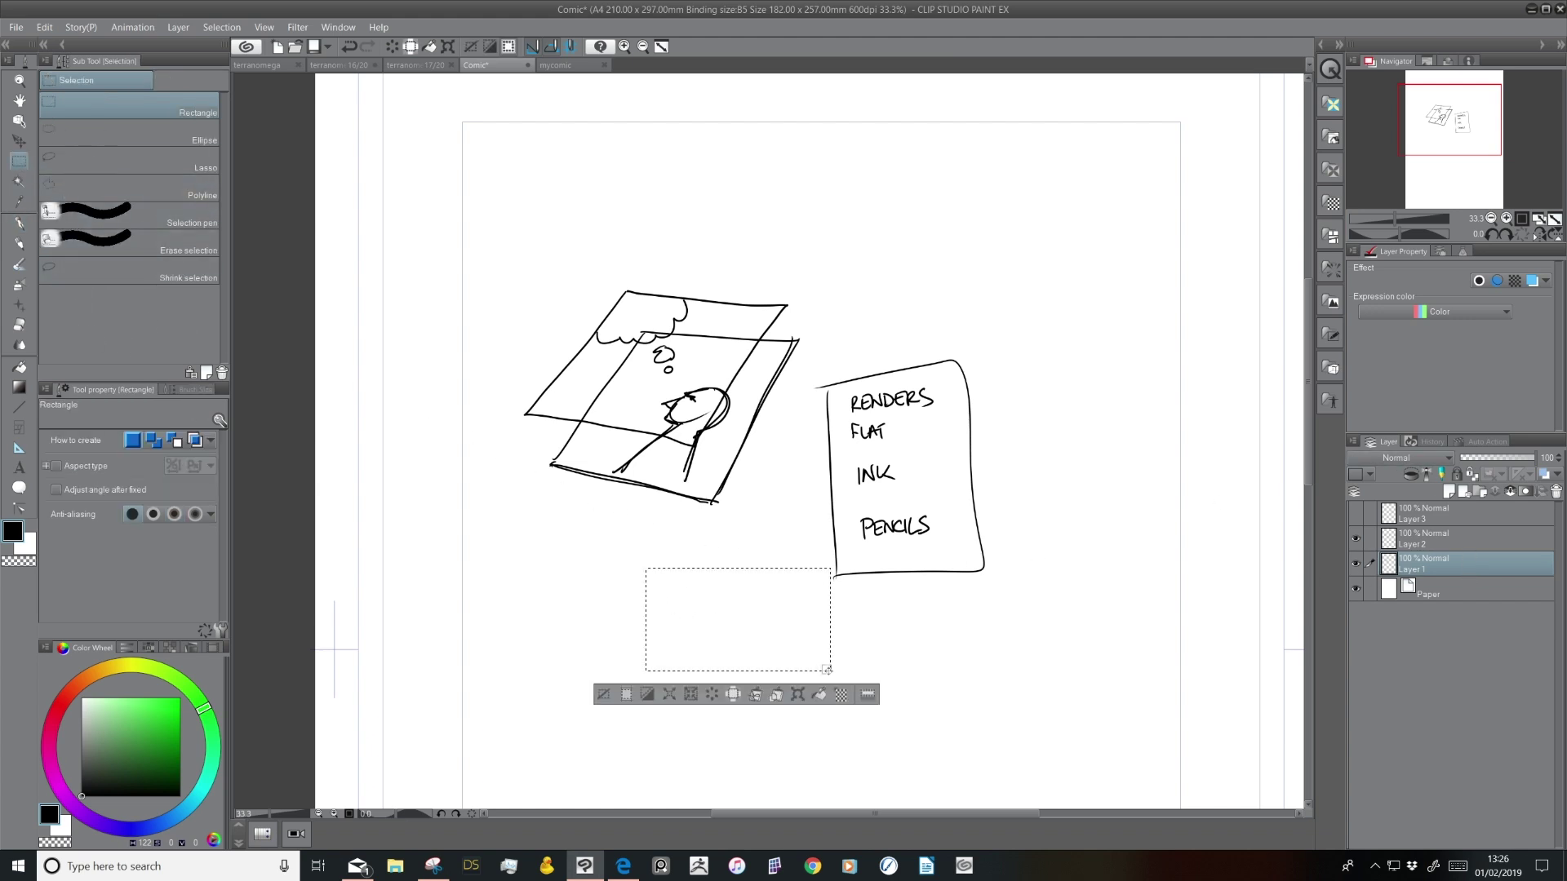
{"action": "left_click", "coordinate": [27, 382]}
{"action": "left_click", "coordinate": [186, 307]}
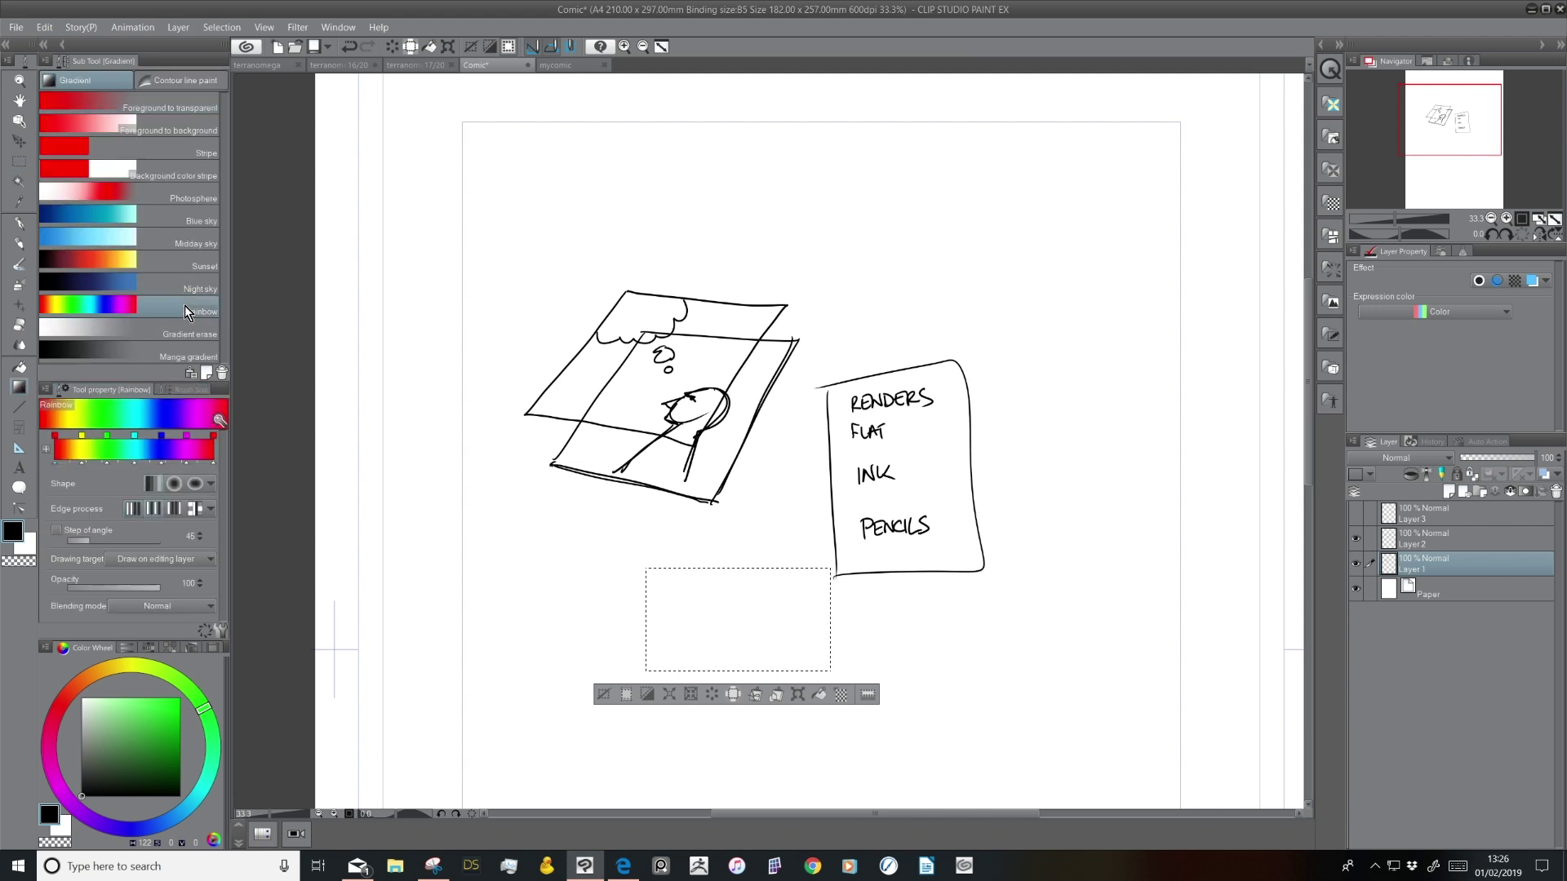
{"action": "left_click_drag", "start_coordinate": [716, 558], "coordinate": [724, 707]}
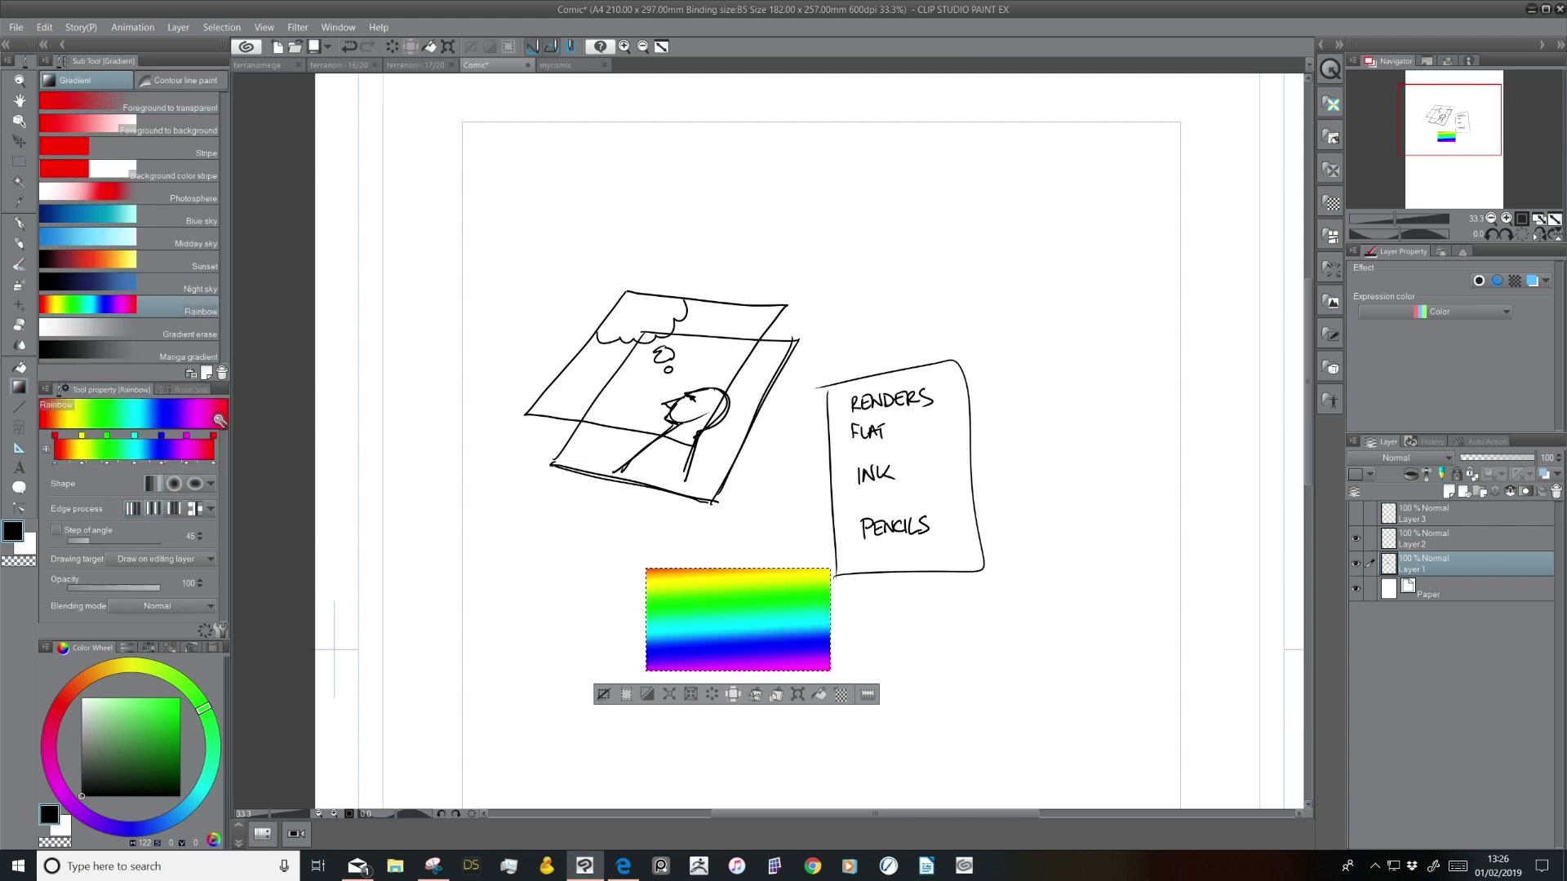
{"action": "left_click", "coordinate": [604, 695]}
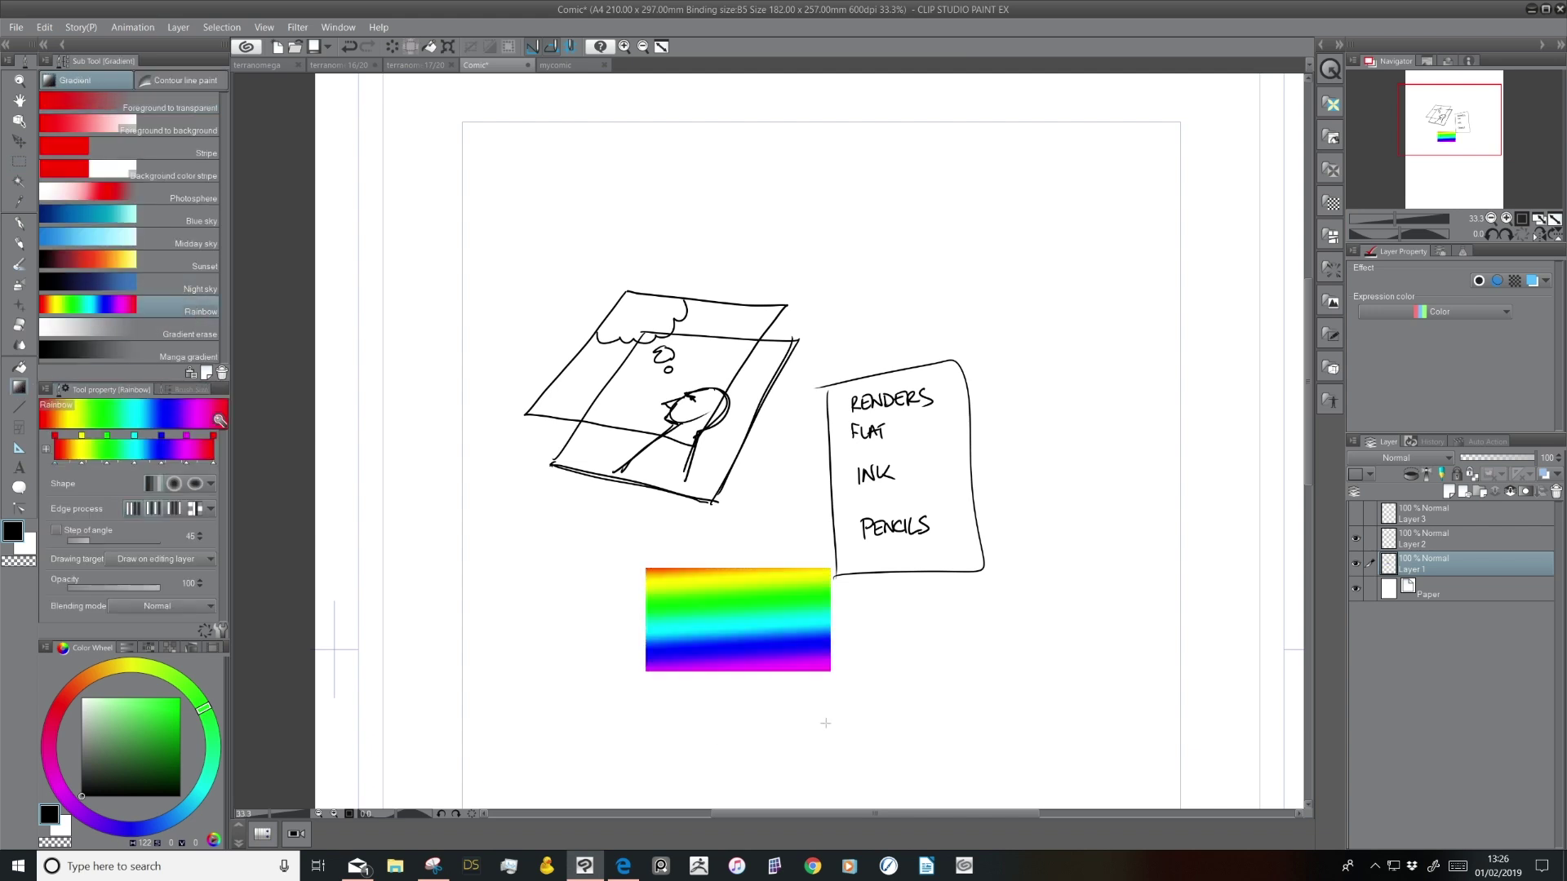
Preview Layer 1's layer color effect on the rainbow rectangle, finishing with the effect off
{"action": "left_click", "coordinate": [1533, 282]}
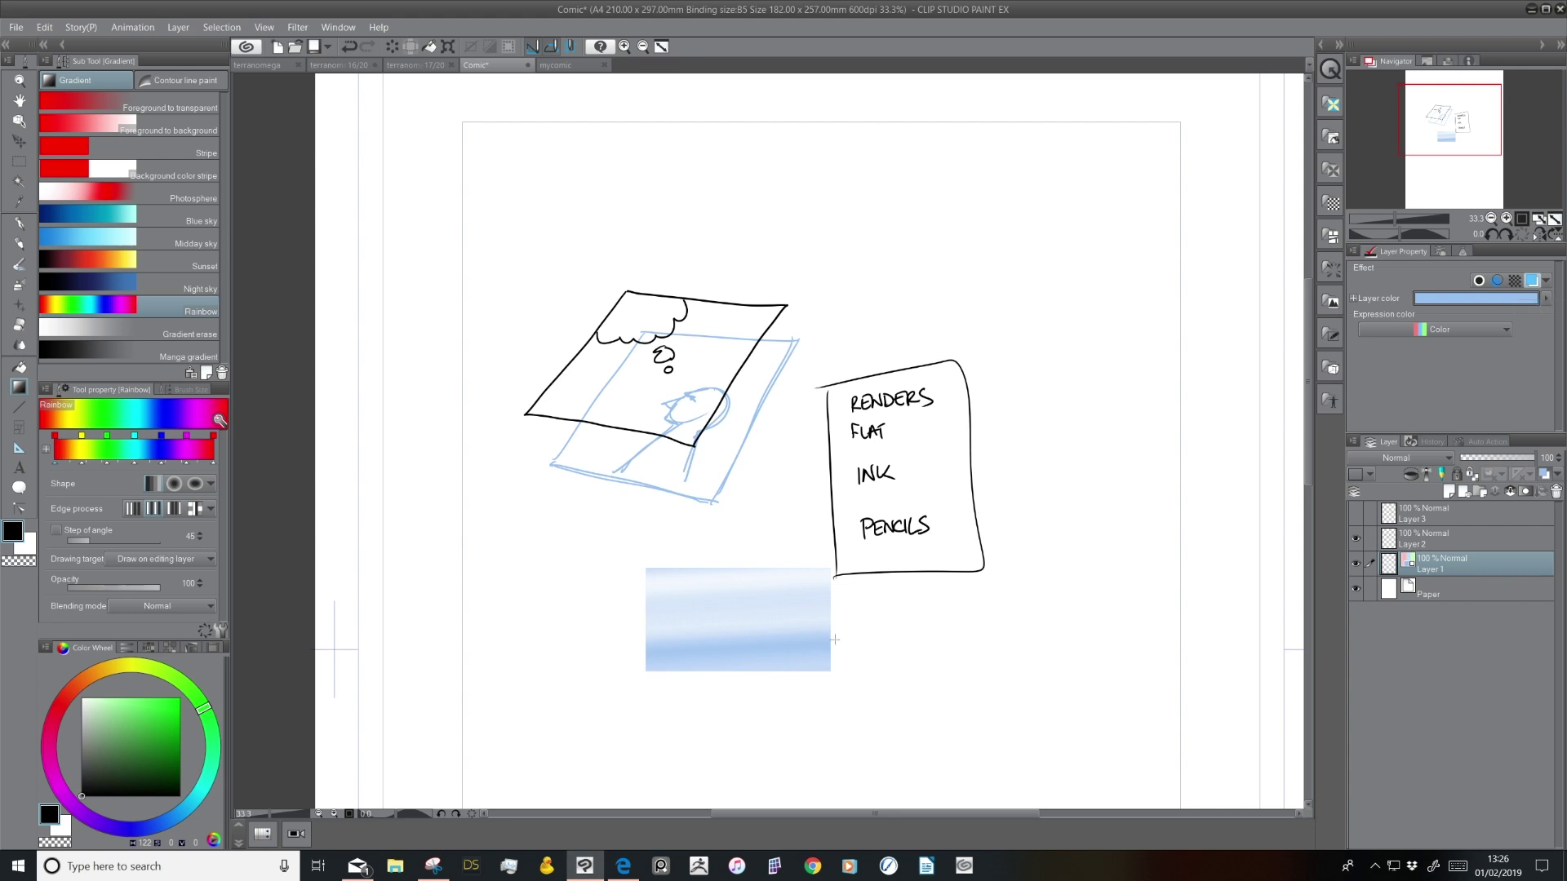
{"action": "left_click", "coordinate": [1533, 282]}
{"action": "left_click", "coordinate": [1532, 282]}
{"action": "left_click", "coordinate": [1533, 282]}
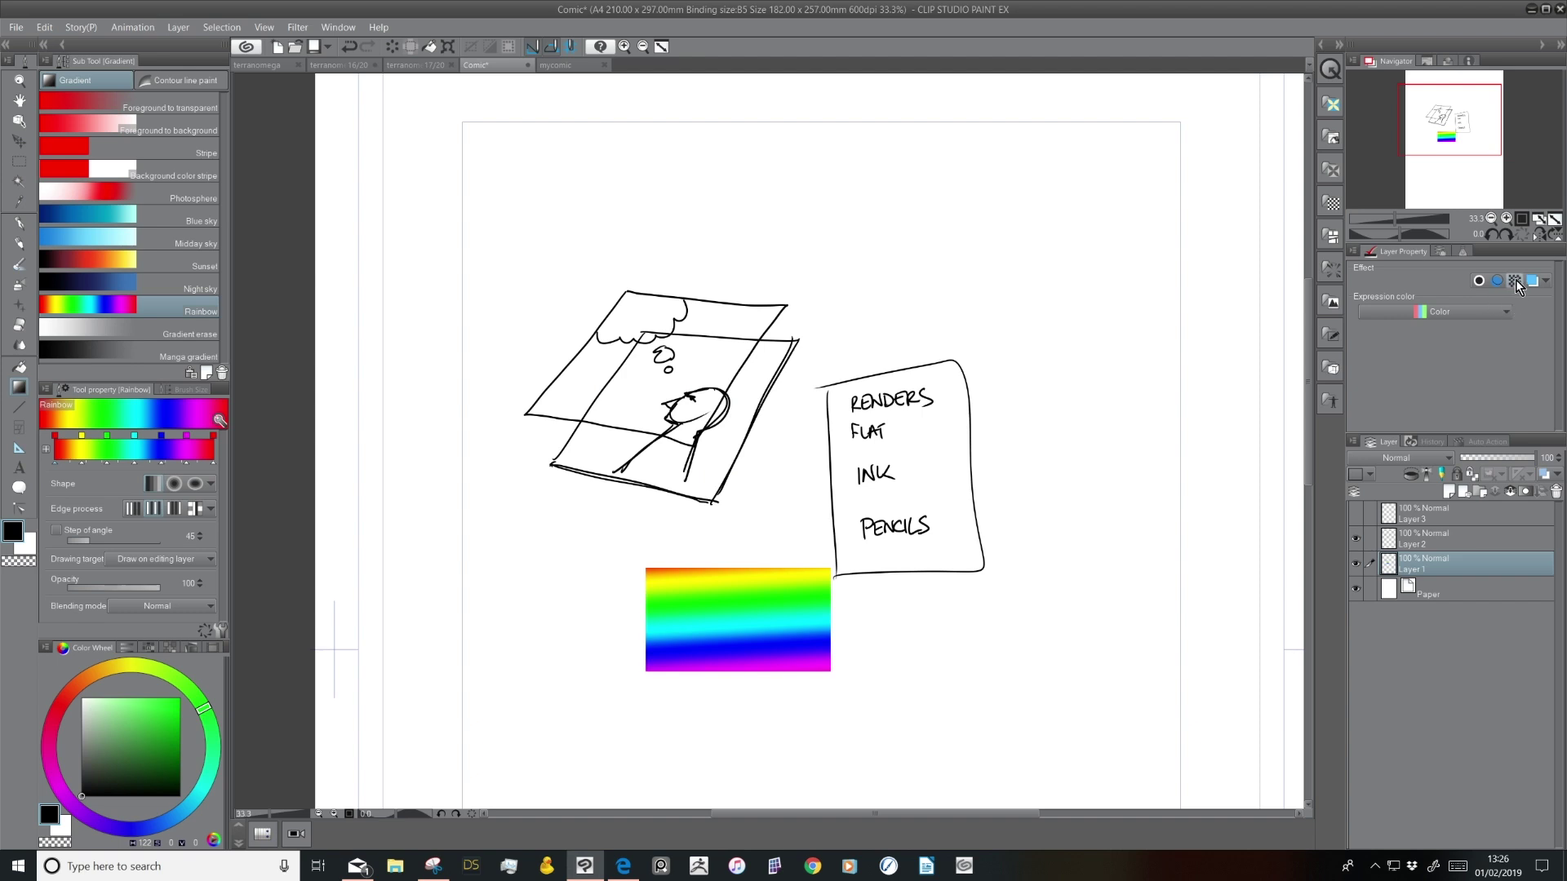
Turn on the tone effect for Layer 1 and inspect its dots on the gradient and linework up close
{"action": "left_click", "coordinate": [1507, 218]}
{"action": "left_click", "coordinate": [1507, 218]}
{"action": "left_click_drag", "start_coordinate": [927, 589], "coordinate": [1041, 153]}
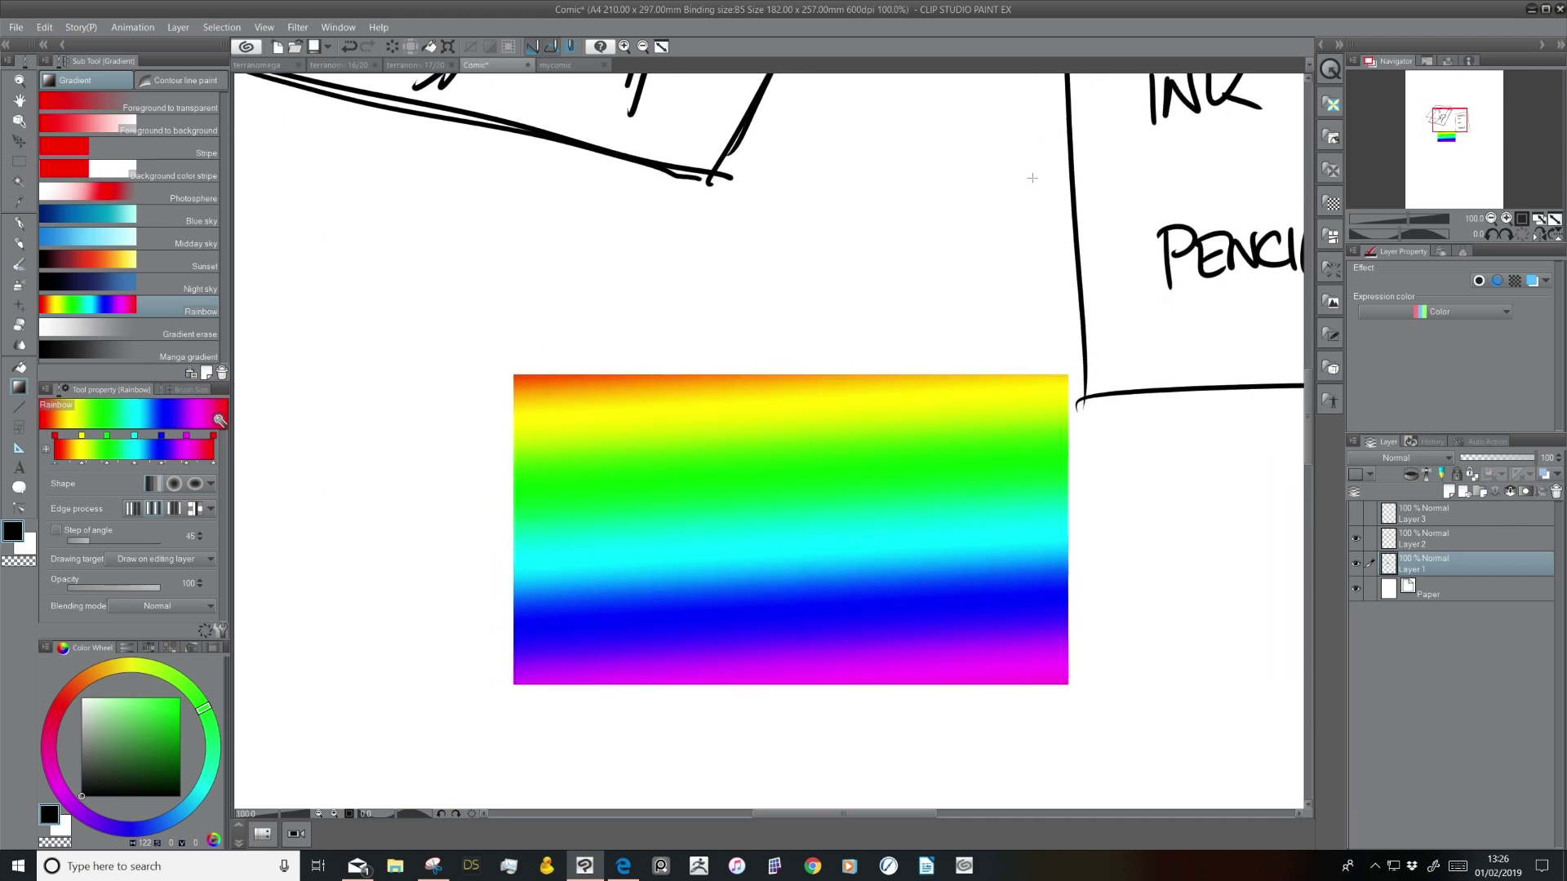
{"action": "left_click", "coordinate": [1514, 280]}
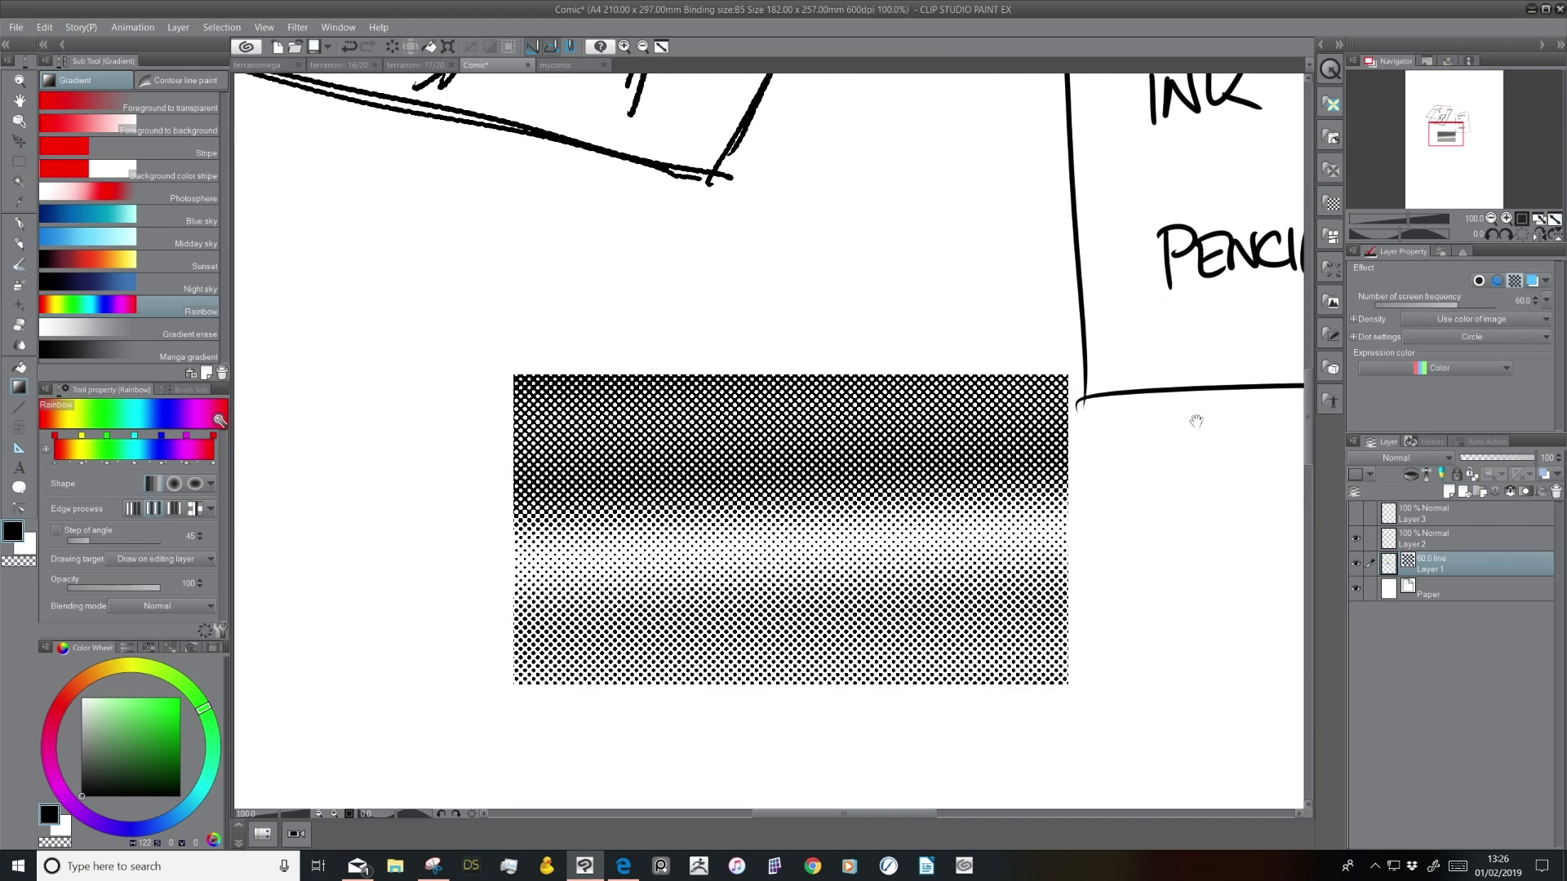
{"action": "scroll", "coordinate": [1196, 412], "scroll_direction": "down", "scroll_amount": 1}
{"action": "scroll", "coordinate": [1262, 330], "scroll_direction": "down", "scroll_amount": 1}
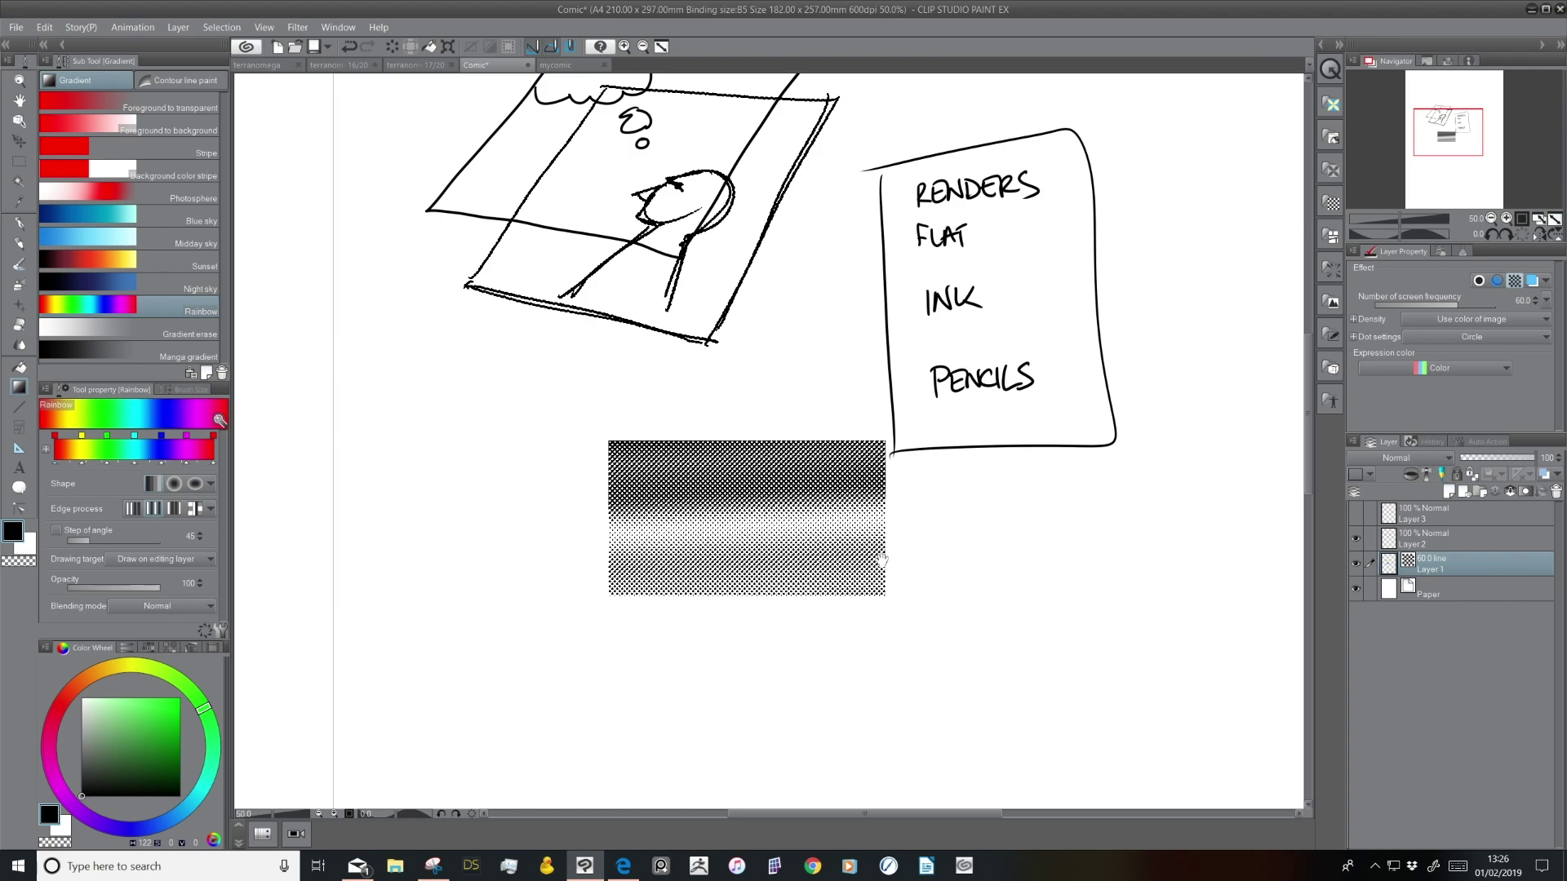
{"action": "left_click_drag", "start_coordinate": [1262, 329], "coordinate": [1283, 403]}
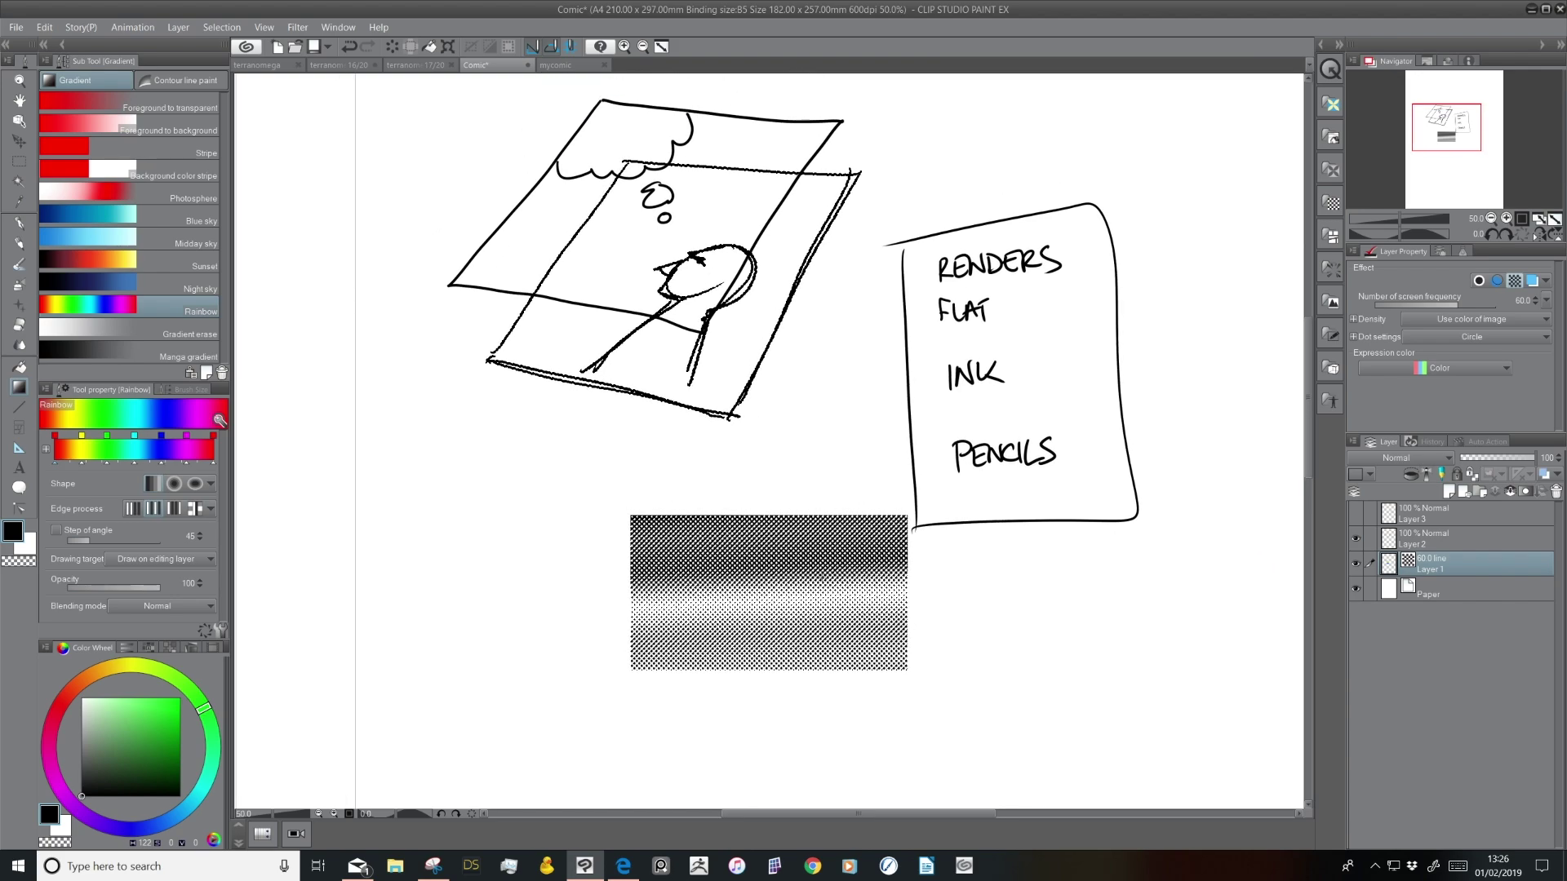
{"action": "left_click", "coordinate": [1505, 219]}
{"action": "left_click", "coordinate": [1506, 219]}
{"action": "mouse_move", "coordinate": [940, 690]}
{"action": "left_mouse_down"}
{"action": "mouse_move", "coordinate": [947, 517]}
{"action": "mouse_move", "coordinate": [923, 495]}
{"action": "left_mouse_up"}
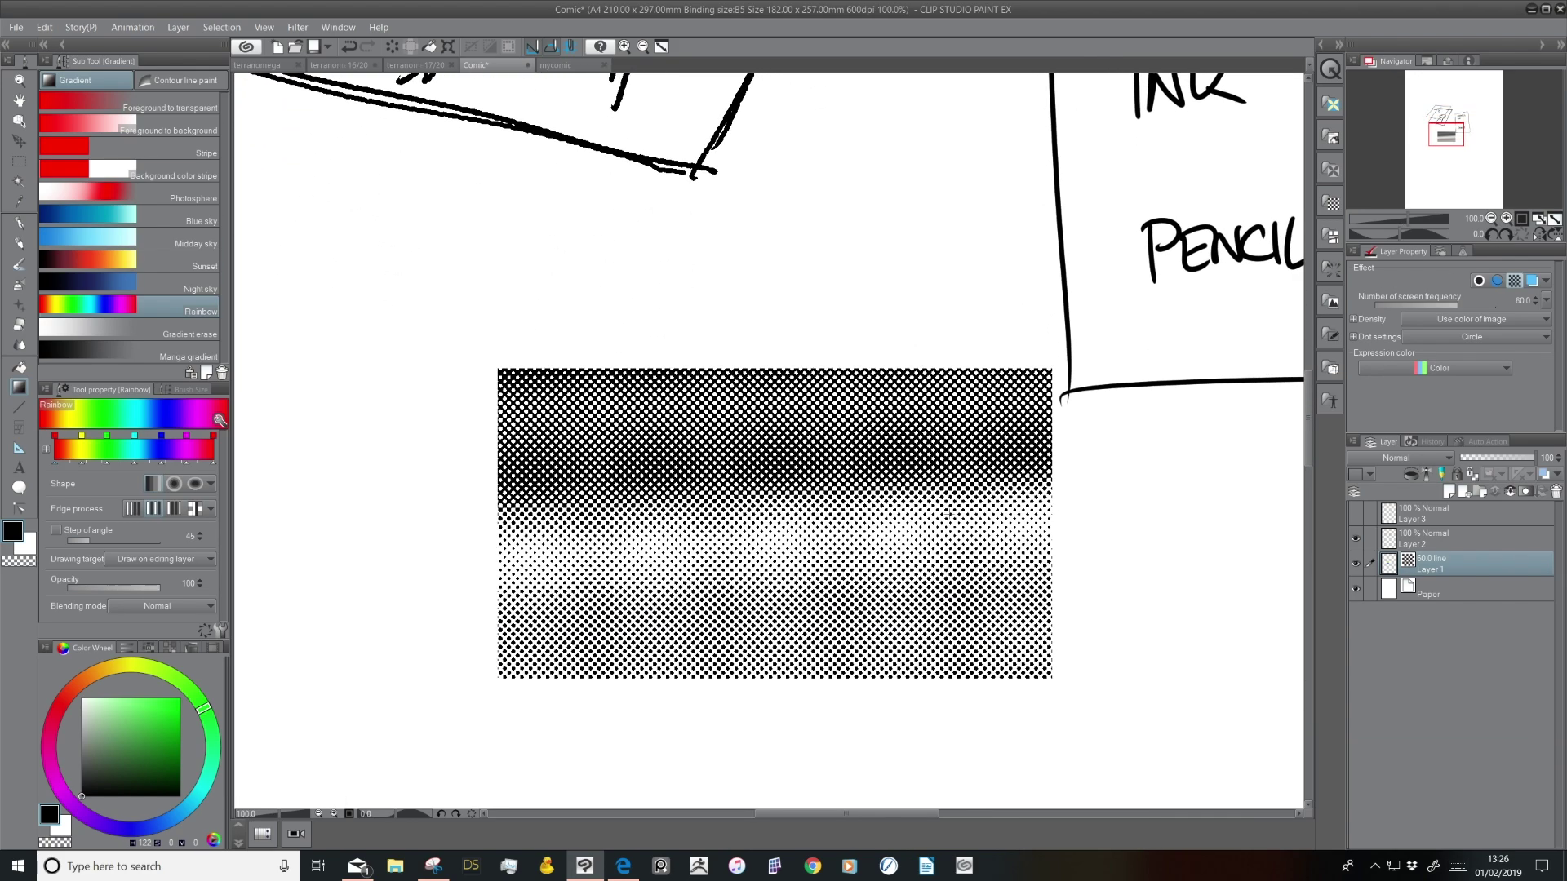
{"action": "left_click_drag", "start_coordinate": [900, 350], "coordinate": [1076, 799]}
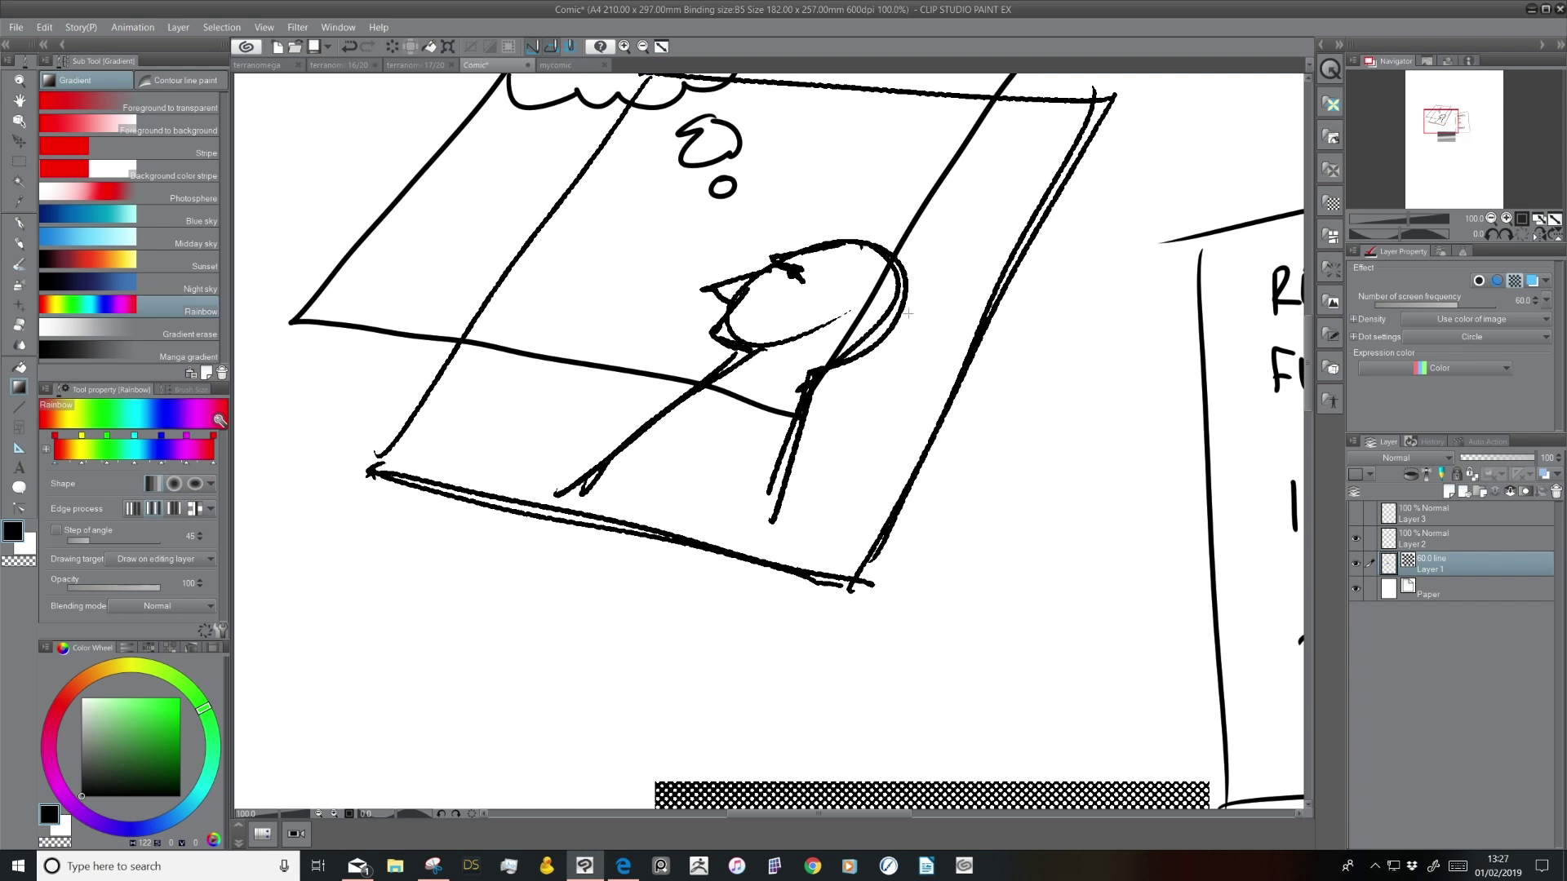
Switch Layer 1's tone effect off and on again to compare the linework edges and the gradient at different magnifications
{"action": "left_click", "coordinate": [1514, 282]}
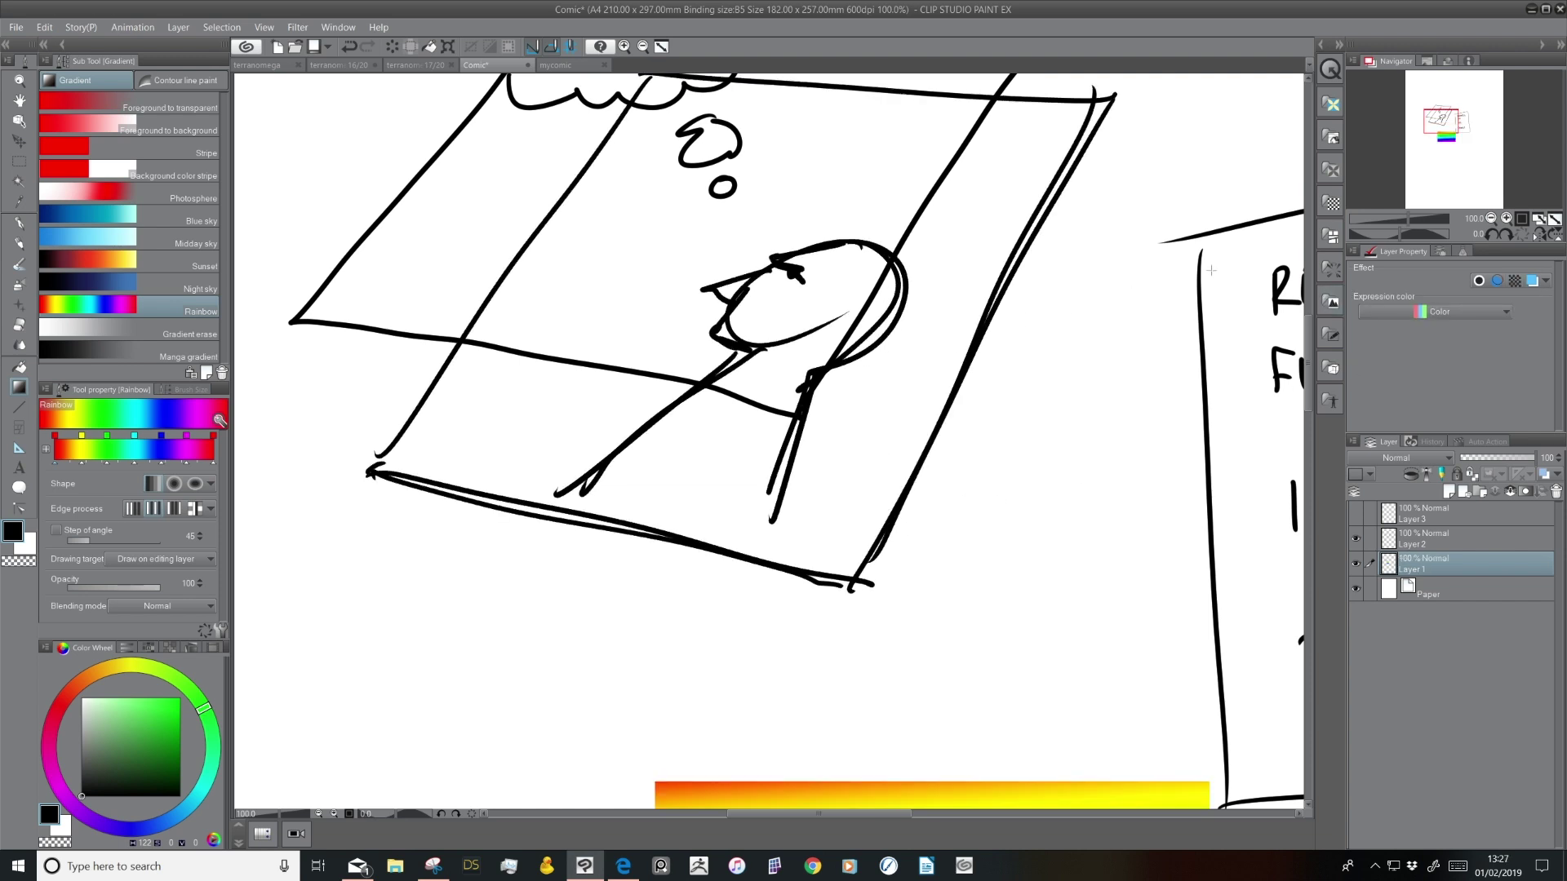
{"action": "left_click", "coordinate": [1506, 219]}
{"action": "left_click", "coordinate": [1506, 219]}
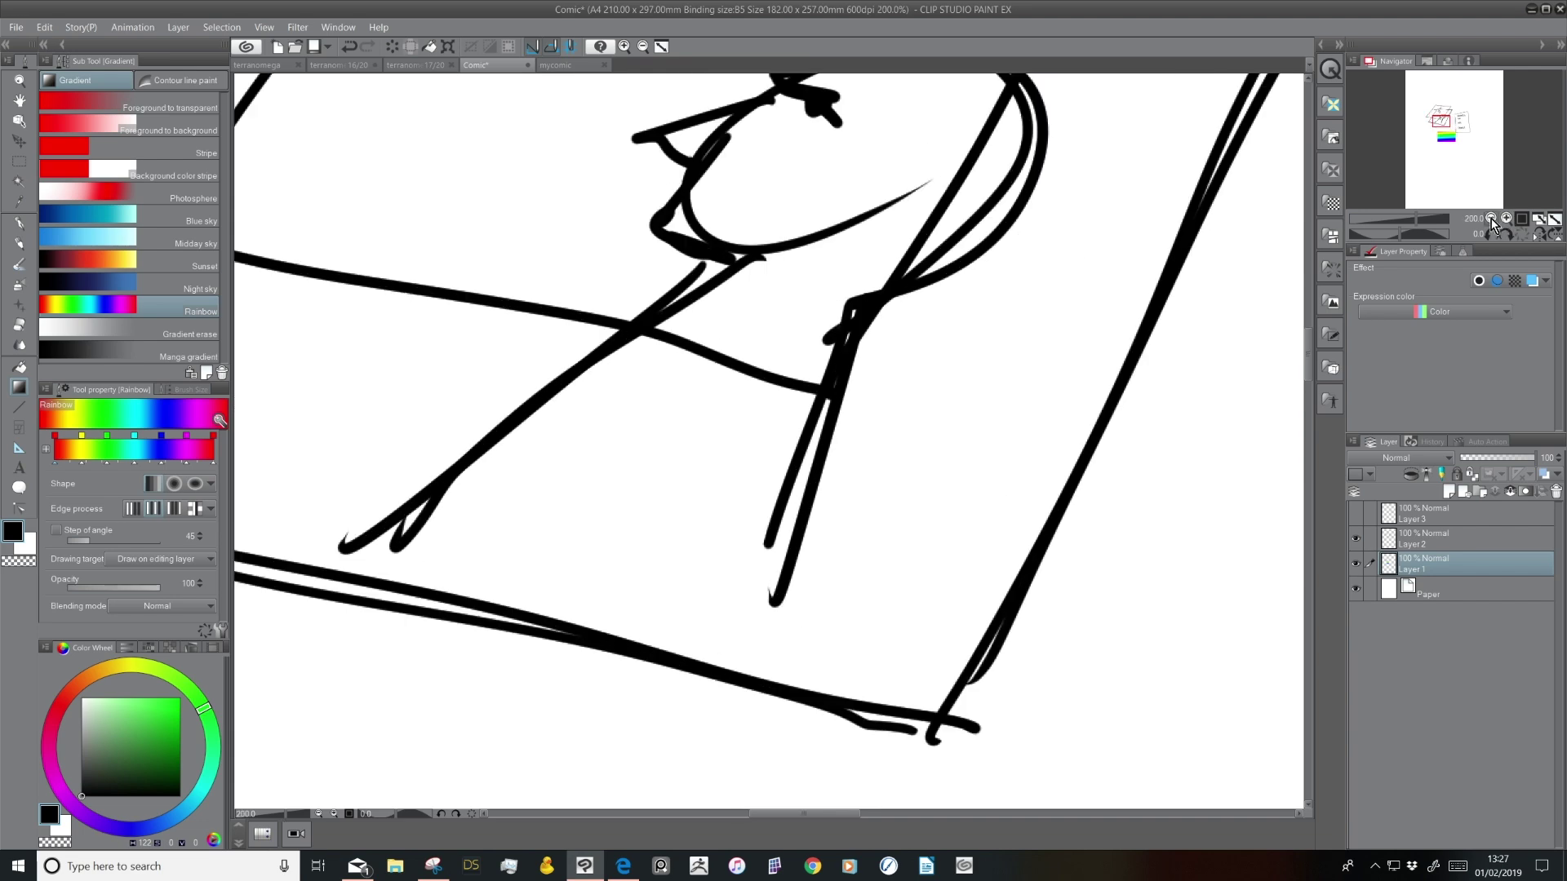
{"action": "left_click", "coordinate": [1490, 219]}
{"action": "left_click", "coordinate": [1490, 218]}
{"action": "left_click", "coordinate": [1490, 219]}
{"action": "left_click", "coordinate": [1515, 281]}
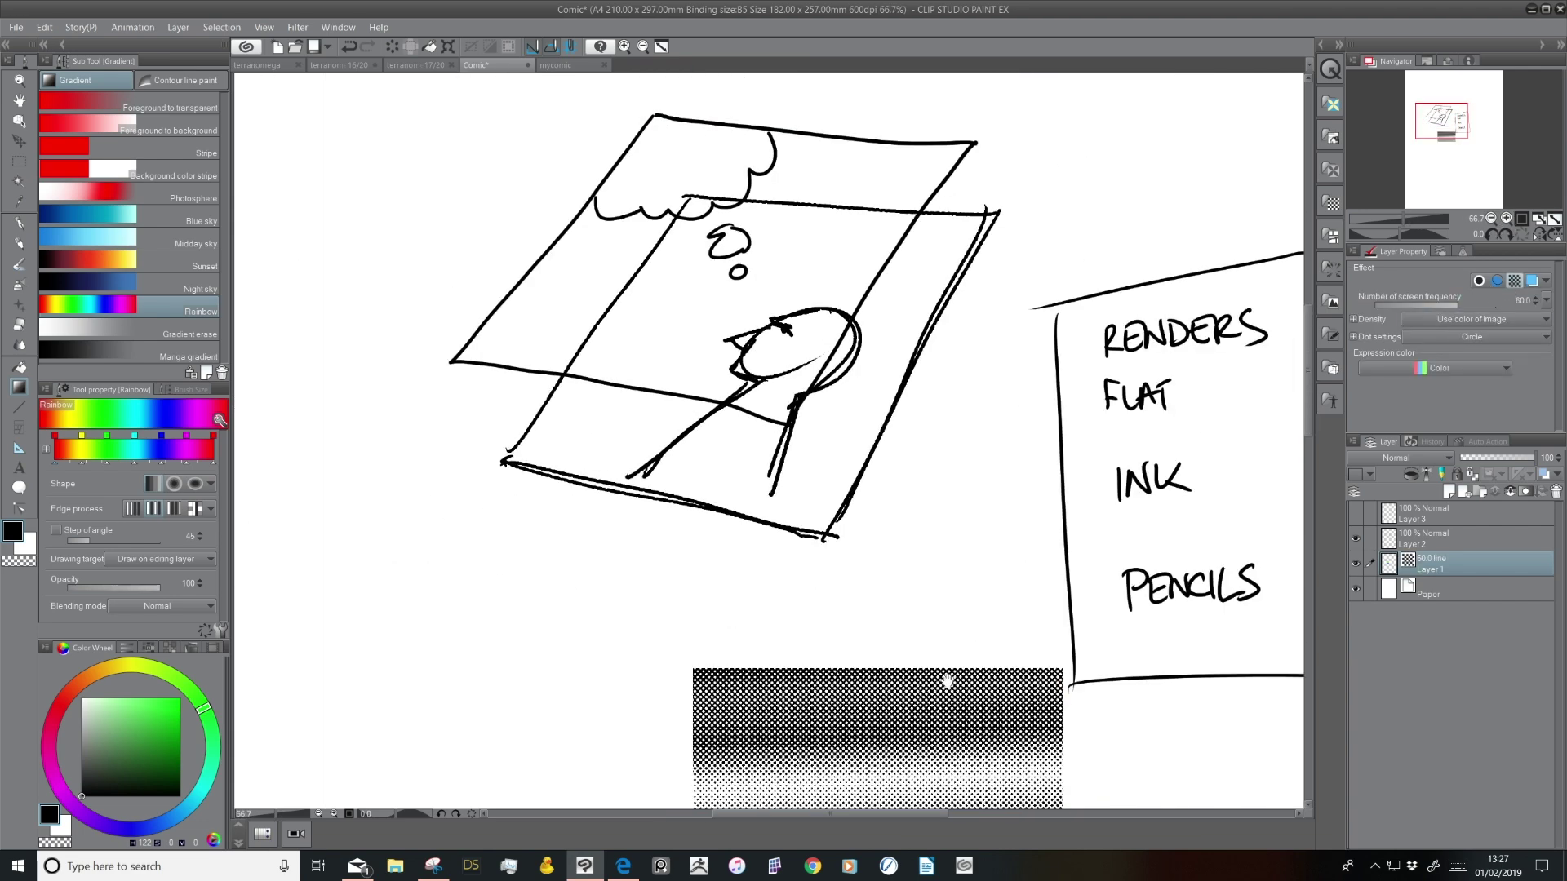
{"action": "left_click_drag", "start_coordinate": [947, 681], "coordinate": [856, 410]}
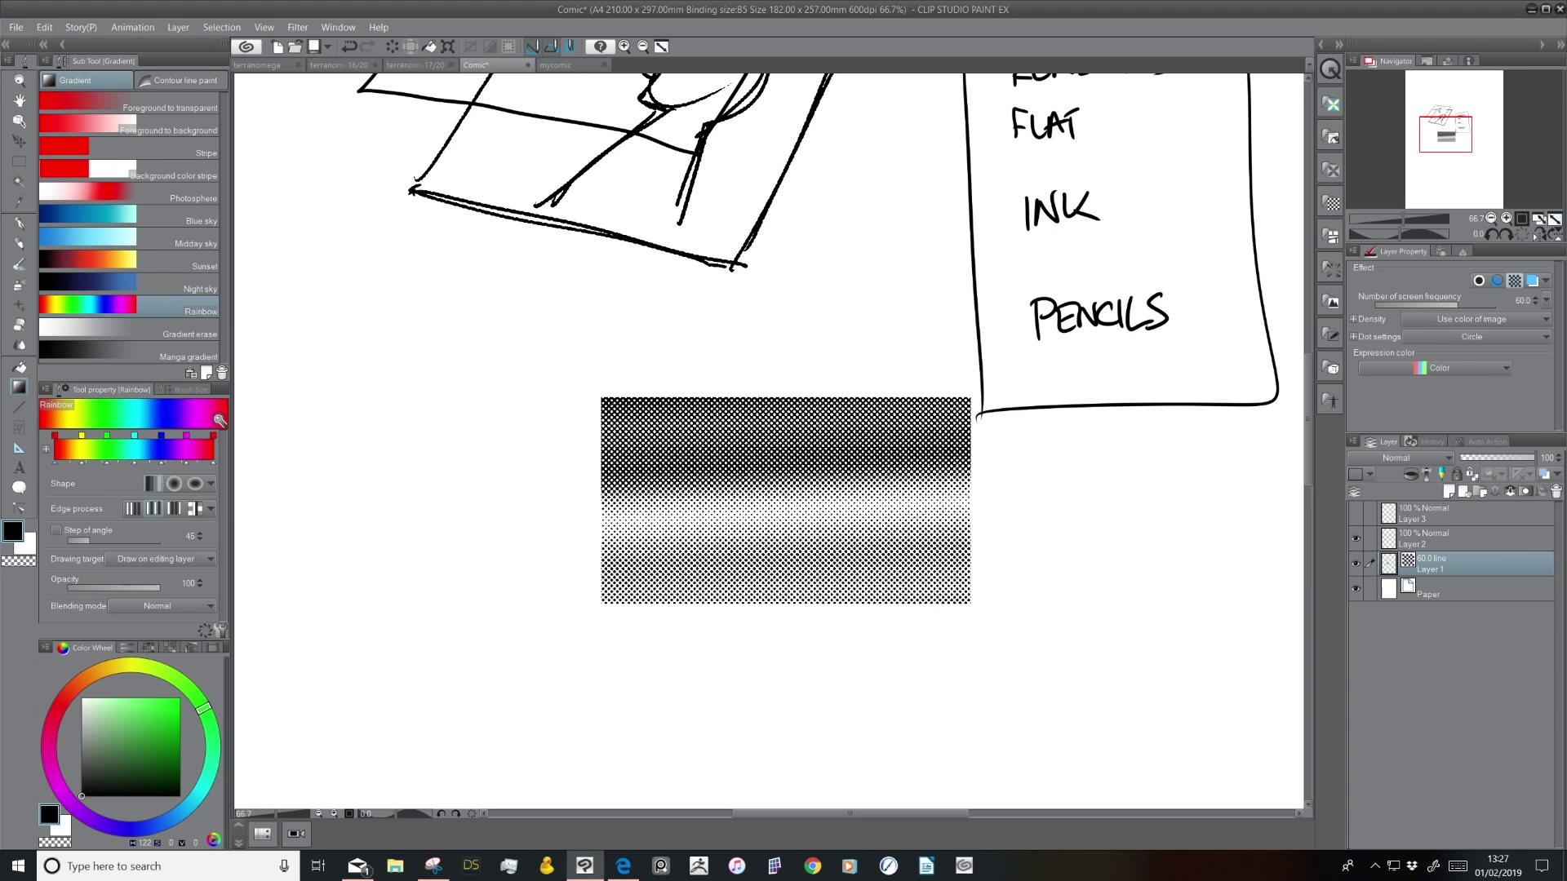
{"action": "left_click", "coordinate": [1490, 218]}
{"action": "left_click", "coordinate": [1490, 219]}
{"action": "left_click_drag", "start_coordinate": [861, 495], "coordinate": [810, 619]}
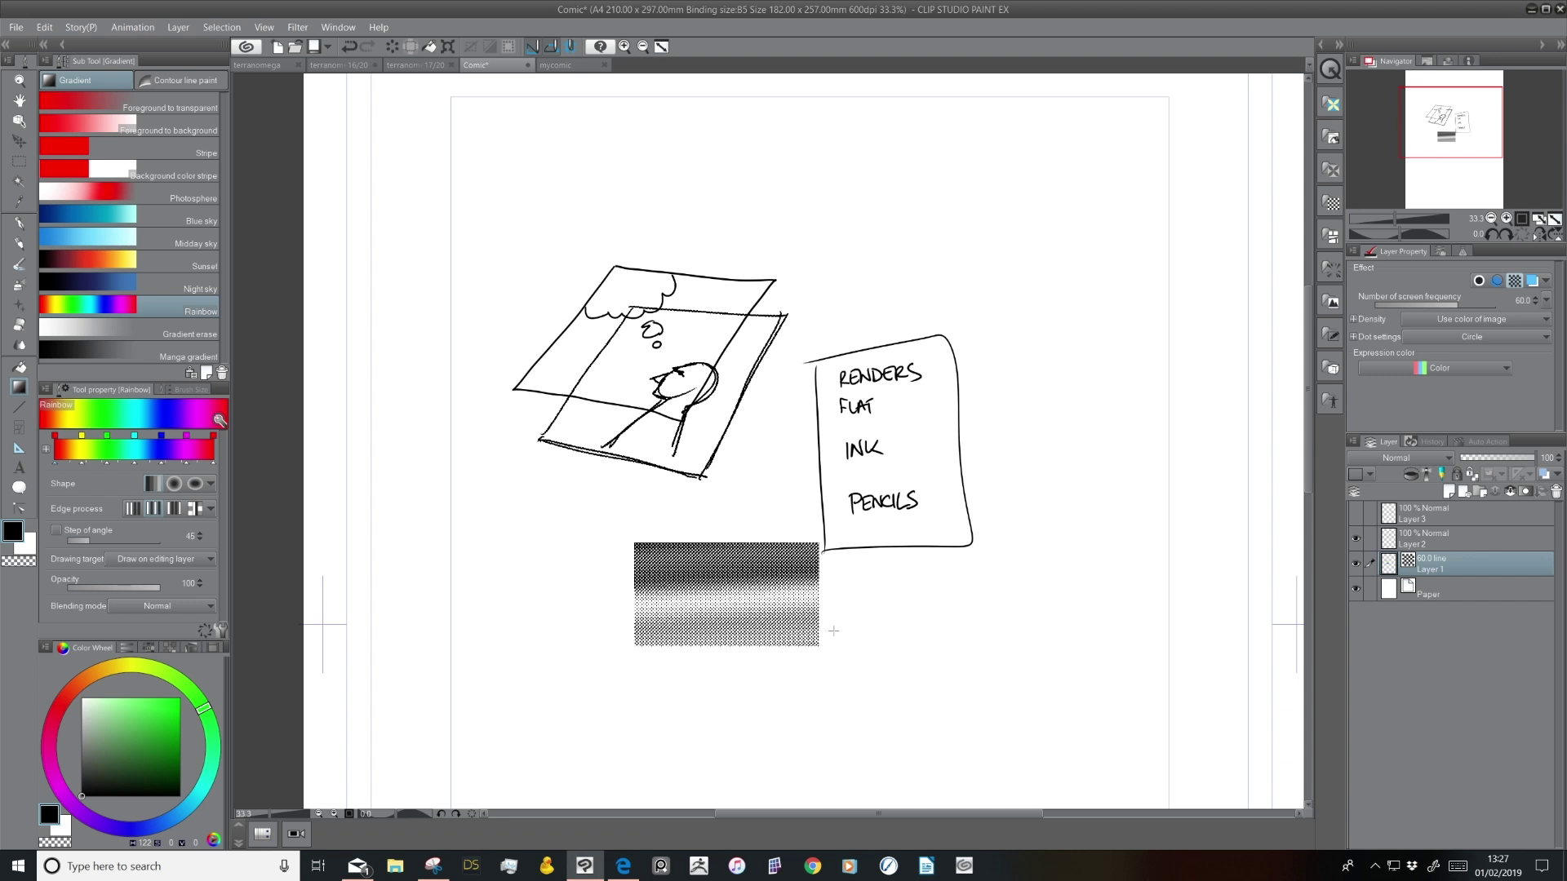
{"action": "left_click", "coordinate": [1507, 218]}
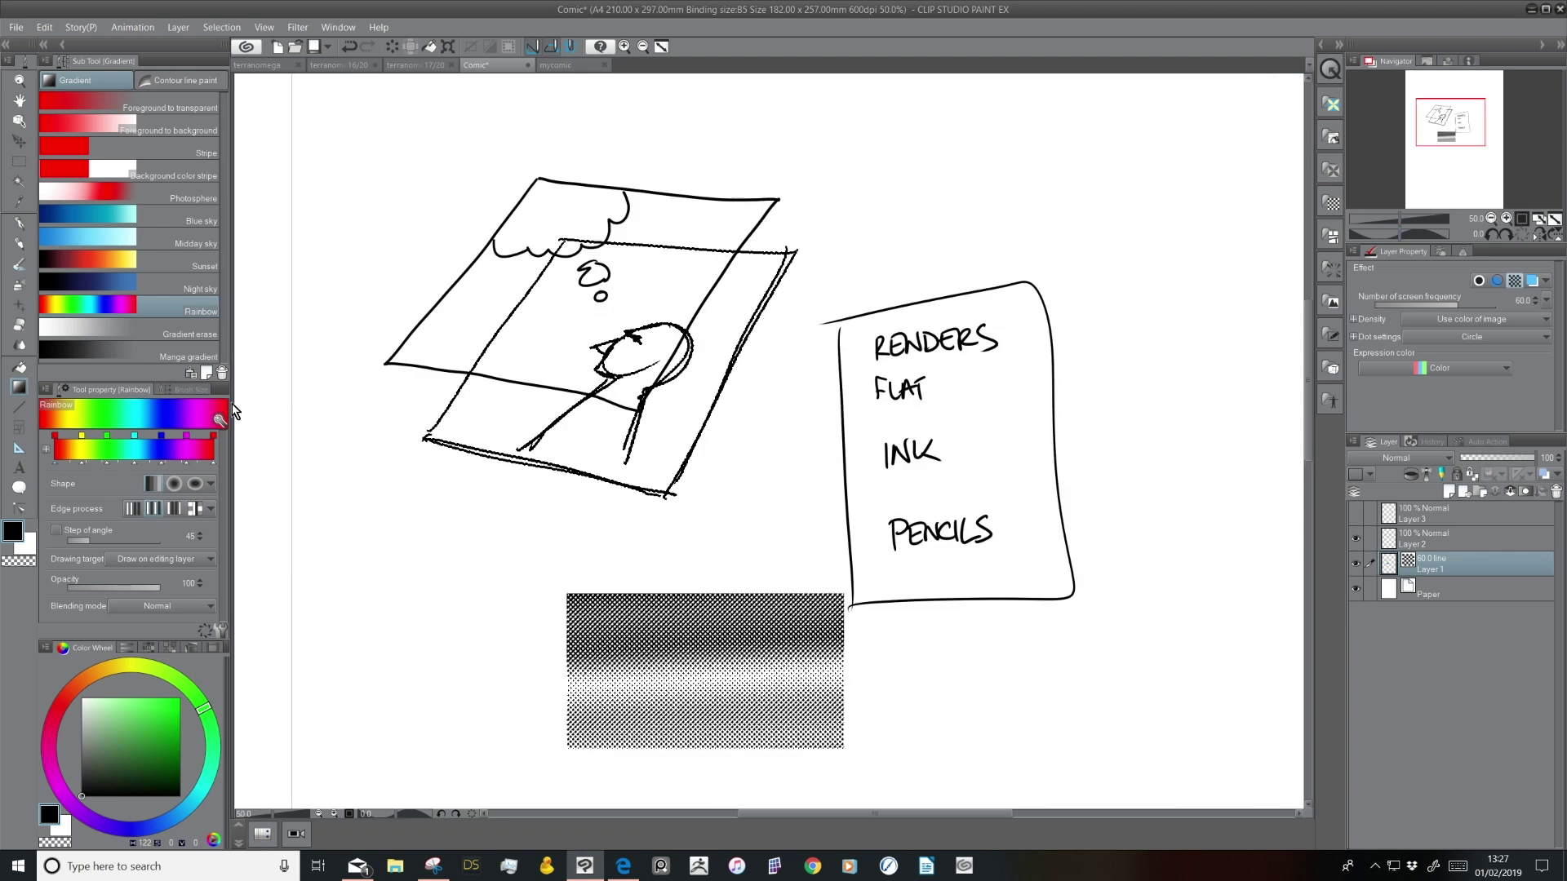
Shade the near-left corner of the lower sheet on the toned Layer 1 with the Smooth watercolor brush
{"action": "left_click", "coordinate": [20, 264]}
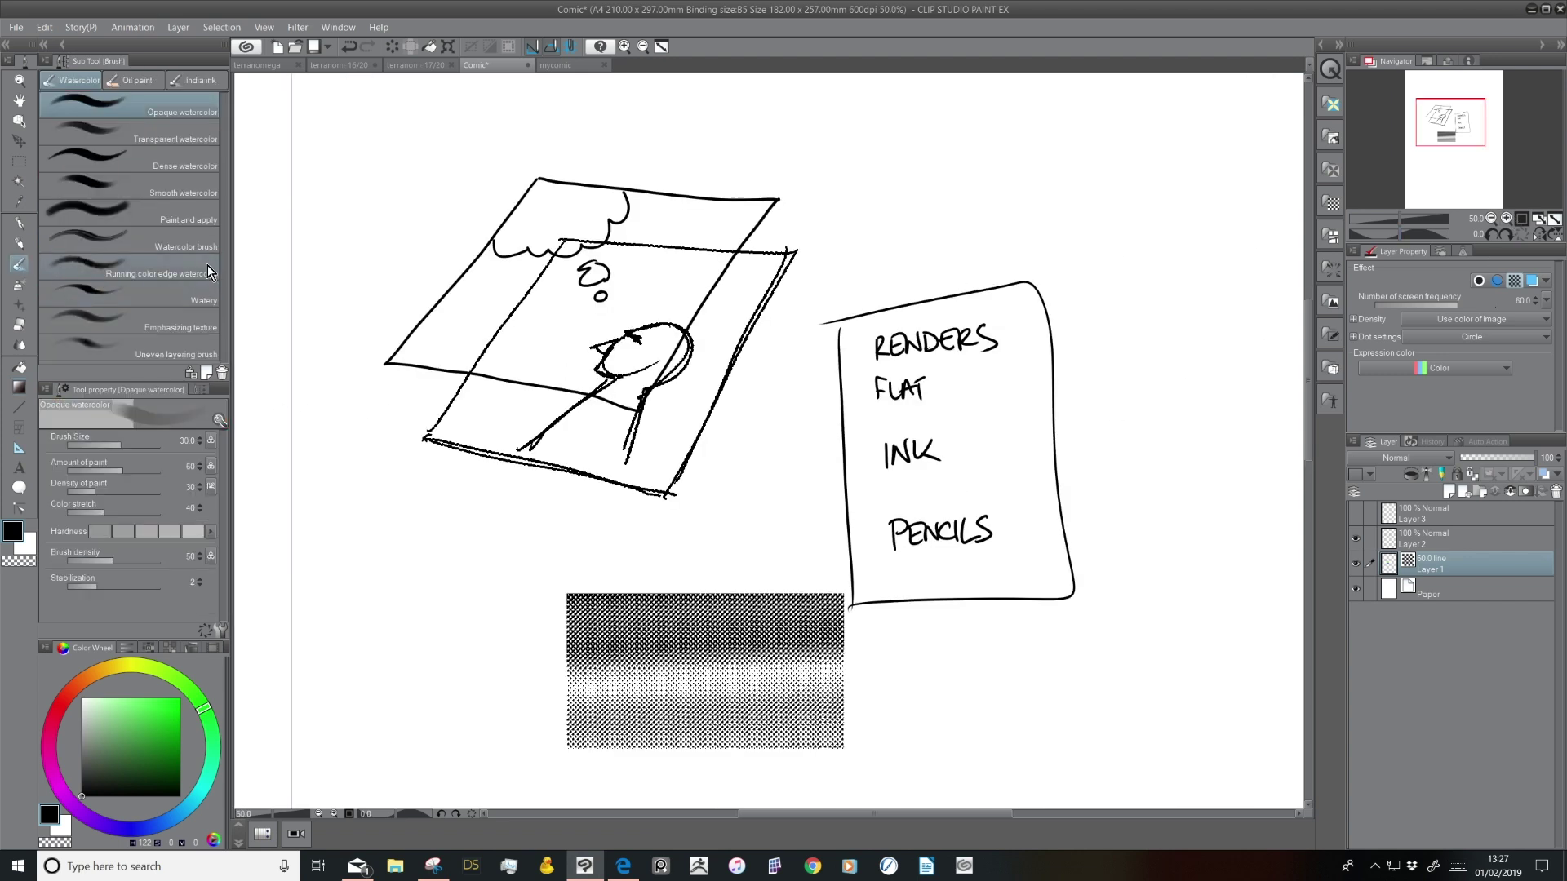
{"action": "left_click", "coordinate": [202, 220]}
{"action": "left_click", "coordinate": [204, 194]}
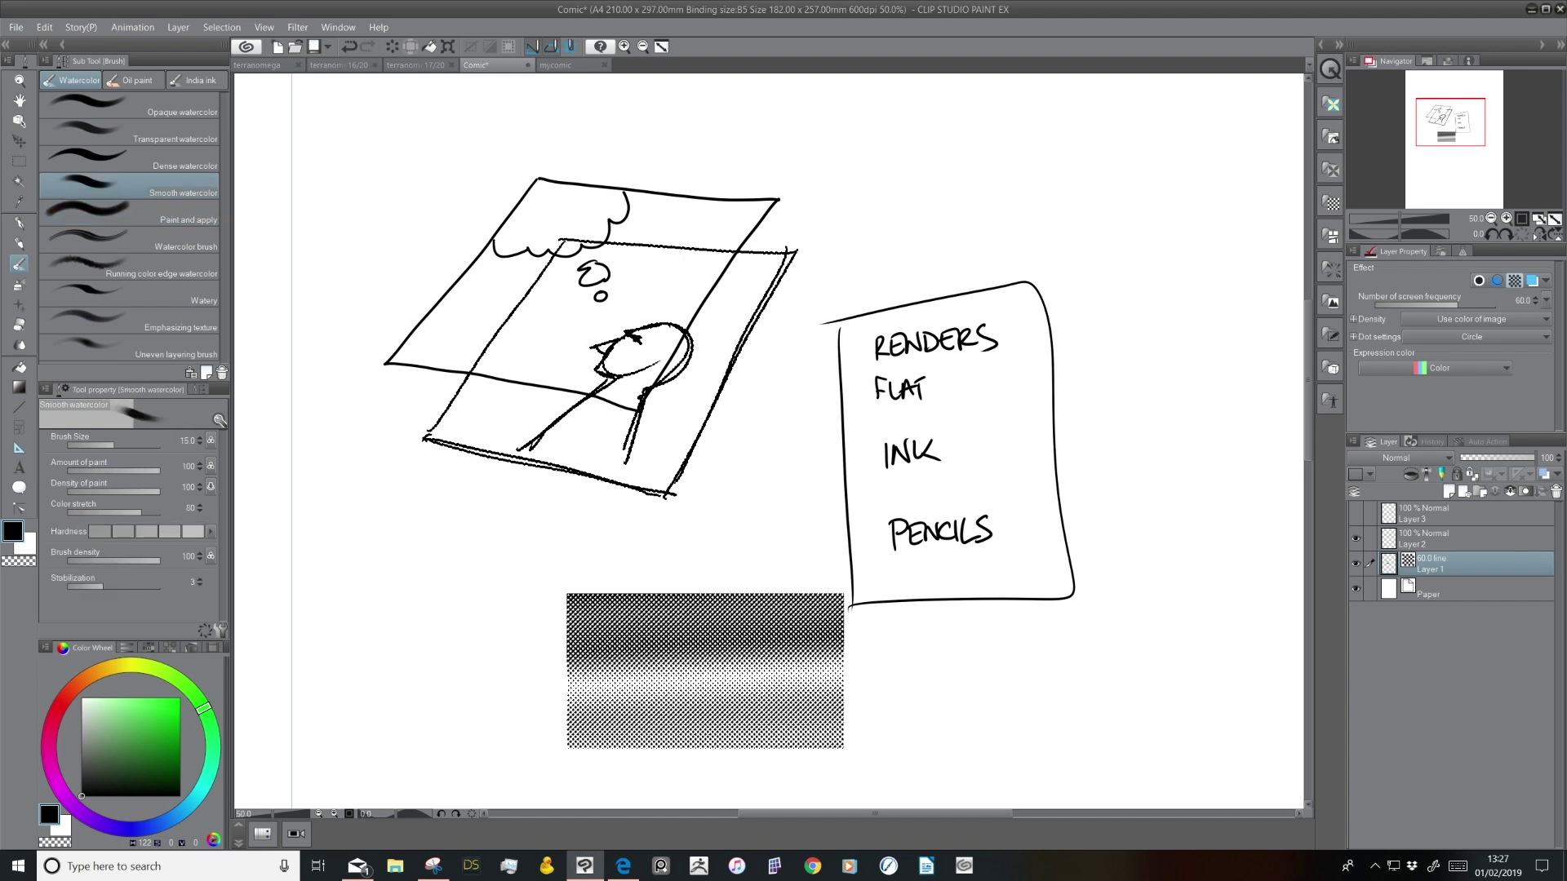
{"action": "mouse_move", "coordinate": [426, 441]}
{"action": "left_mouse_down"}
{"action": "mouse_move", "coordinate": [453, 417]}
{"action": "mouse_move", "coordinate": [461, 448]}
{"action": "left_mouse_up"}
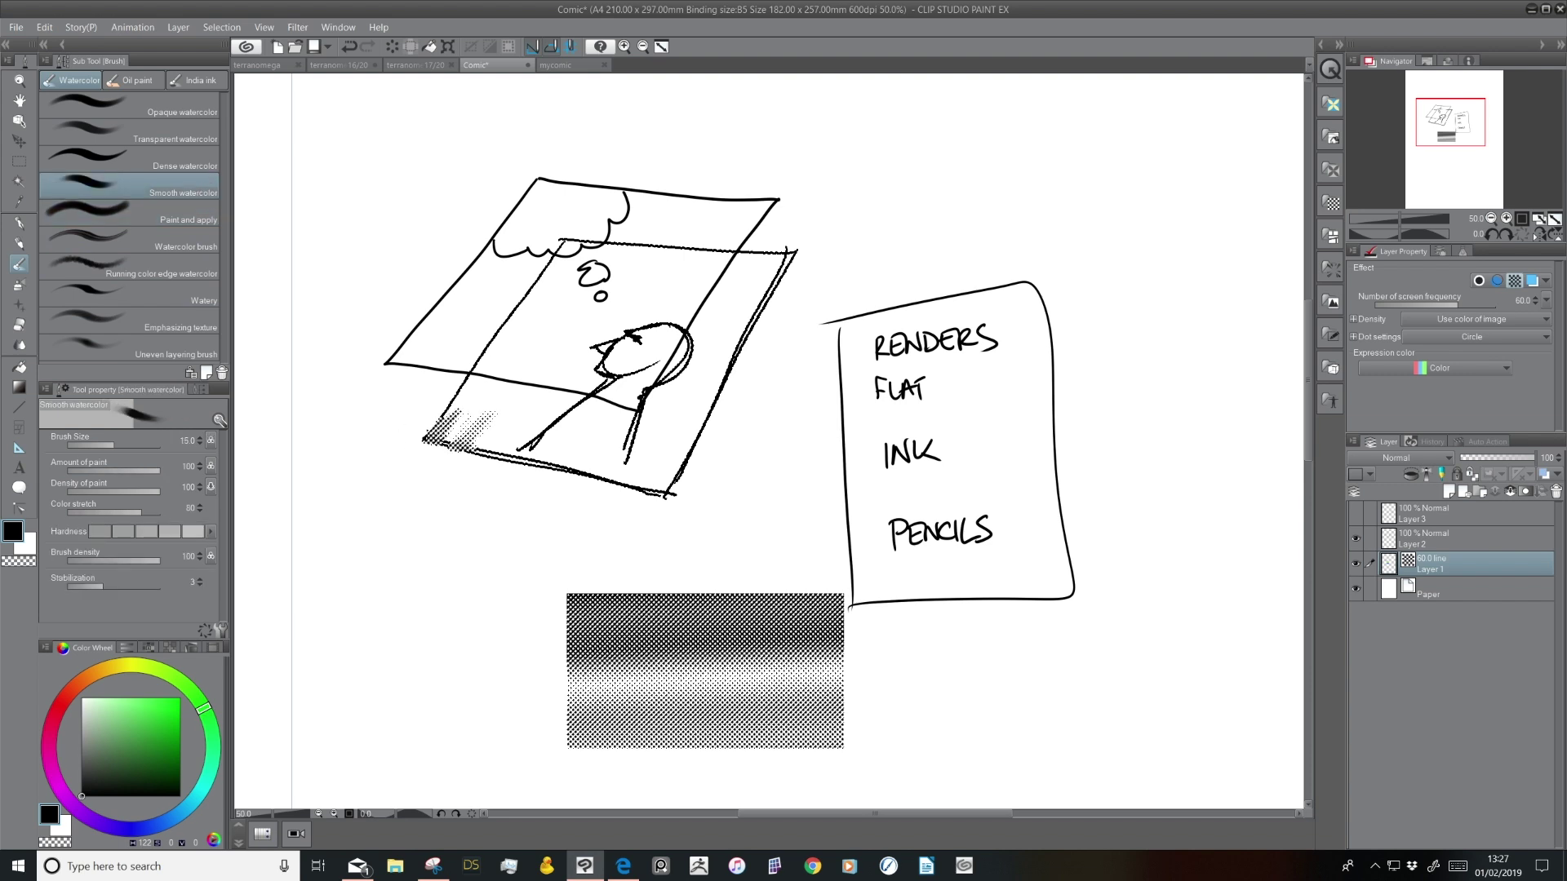
Turn off Layer 1's tone effect and paint soft grey shading below the sheet and on the figure's head and neck
{"action": "left_click", "coordinate": [1515, 281]}
{"action": "left_click_drag", "start_coordinate": [481, 509], "coordinate": [478, 547]}
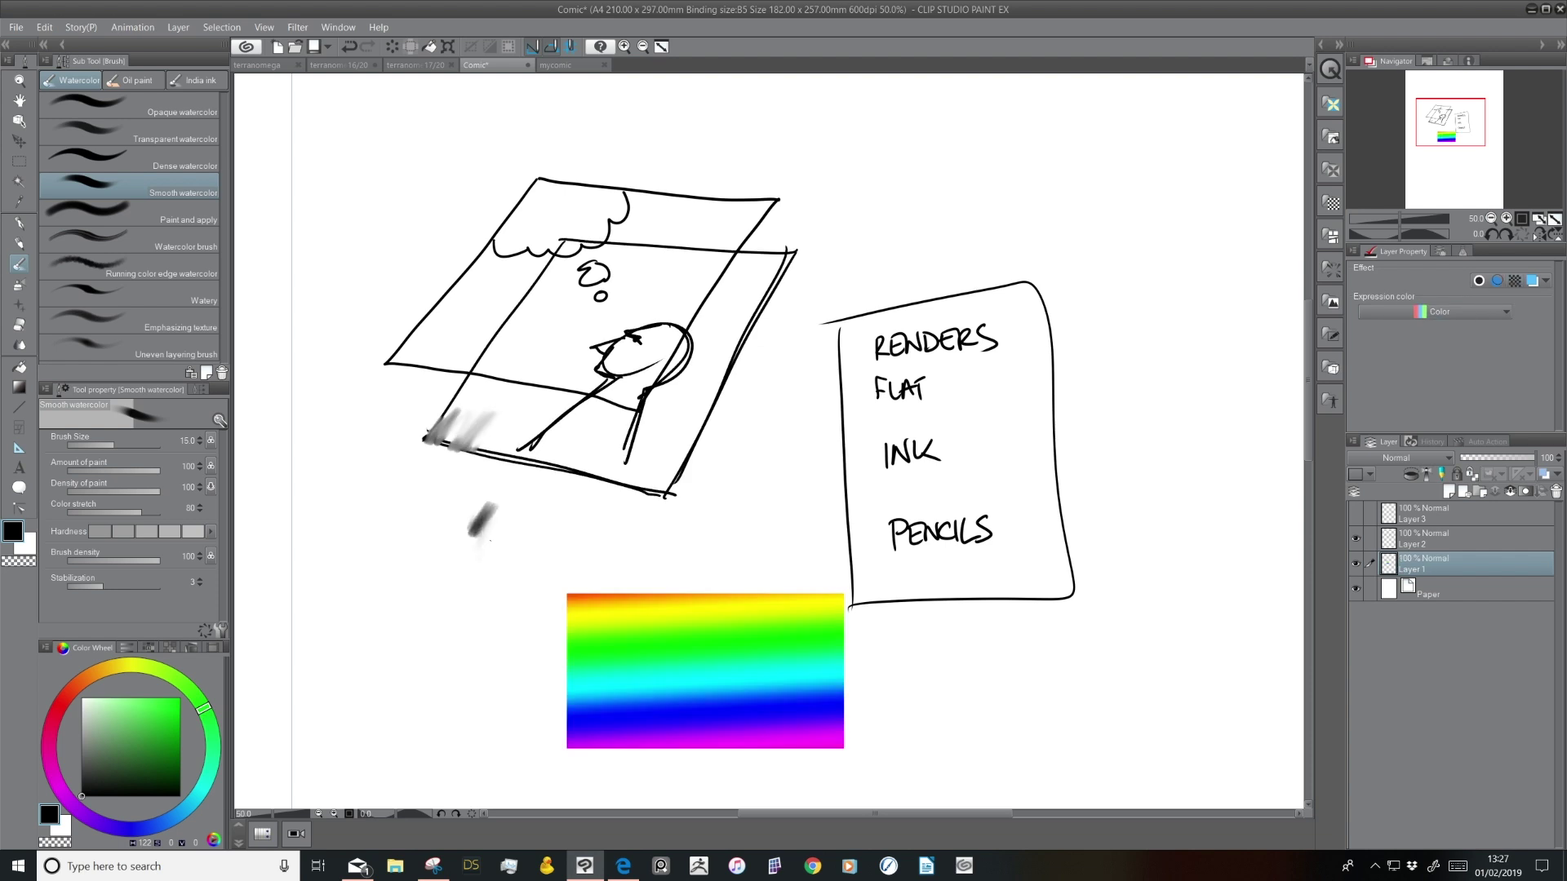
{"action": "mouse_move", "coordinate": [682, 333]}
{"action": "left_mouse_down"}
{"action": "mouse_move", "coordinate": [670, 367]}
{"action": "mouse_move", "coordinate": [621, 393]}
{"action": "mouse_move", "coordinate": [614, 436]}
{"action": "mouse_move", "coordinate": [627, 416]}
{"action": "left_mouse_up"}
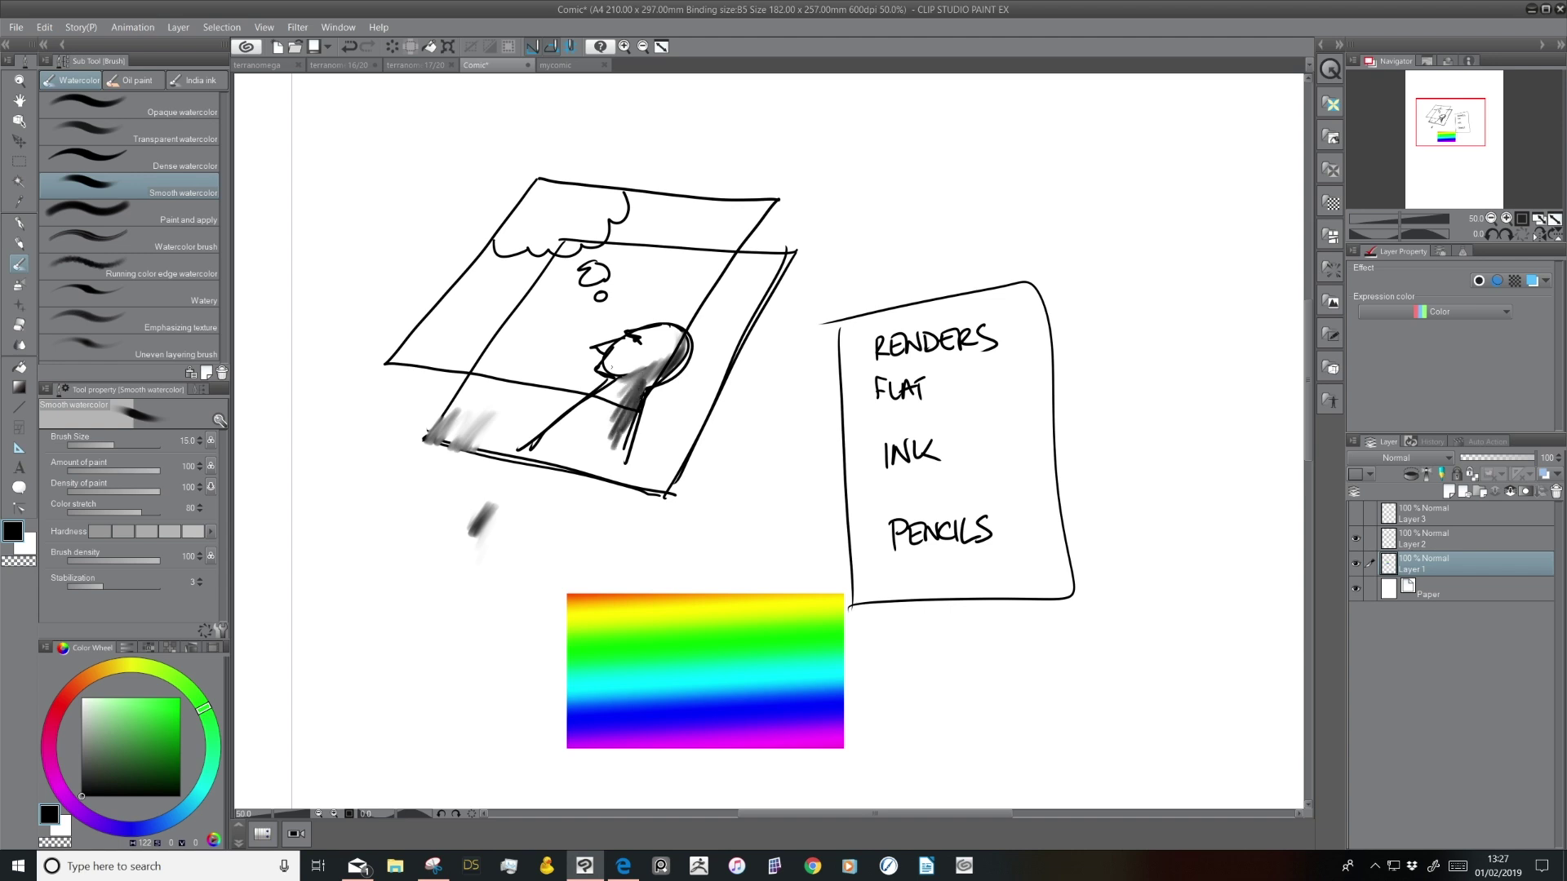
Turn Layer 1's tone effect back on and lower its screen frequency, first to 25.6 and finally to 29.6
{"action": "left_click", "coordinate": [1515, 281]}
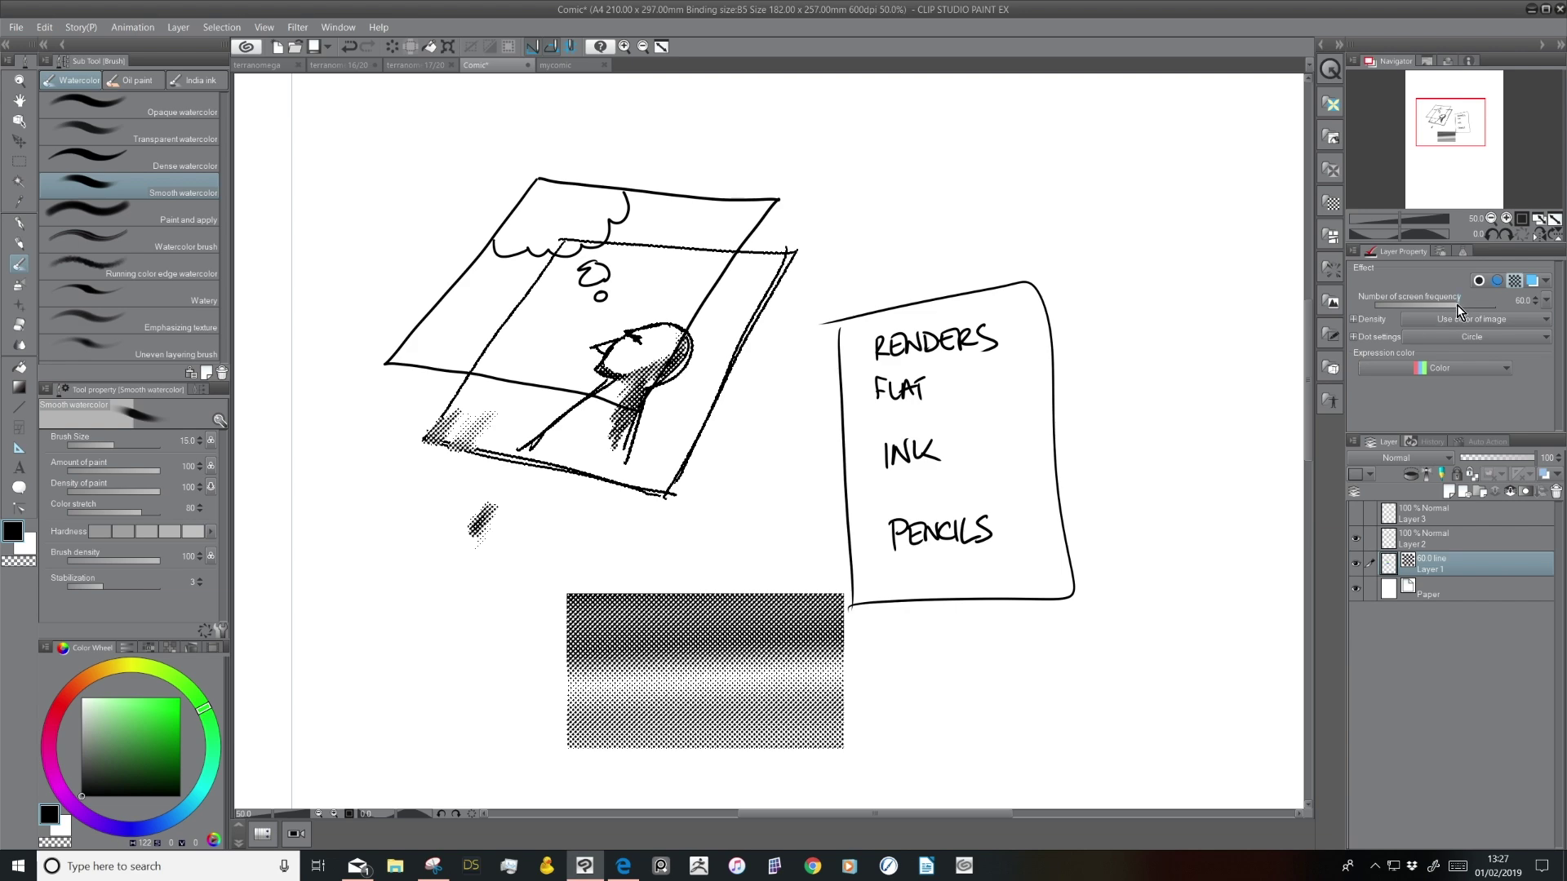
{"action": "mouse_move", "coordinate": [1423, 306]}
{"action": "left_mouse_down"}
{"action": "mouse_move", "coordinate": [1393, 306]}
{"action": "mouse_move", "coordinate": [1488, 307]}
{"action": "mouse_move", "coordinate": [1406, 305]}
{"action": "left_mouse_up"}
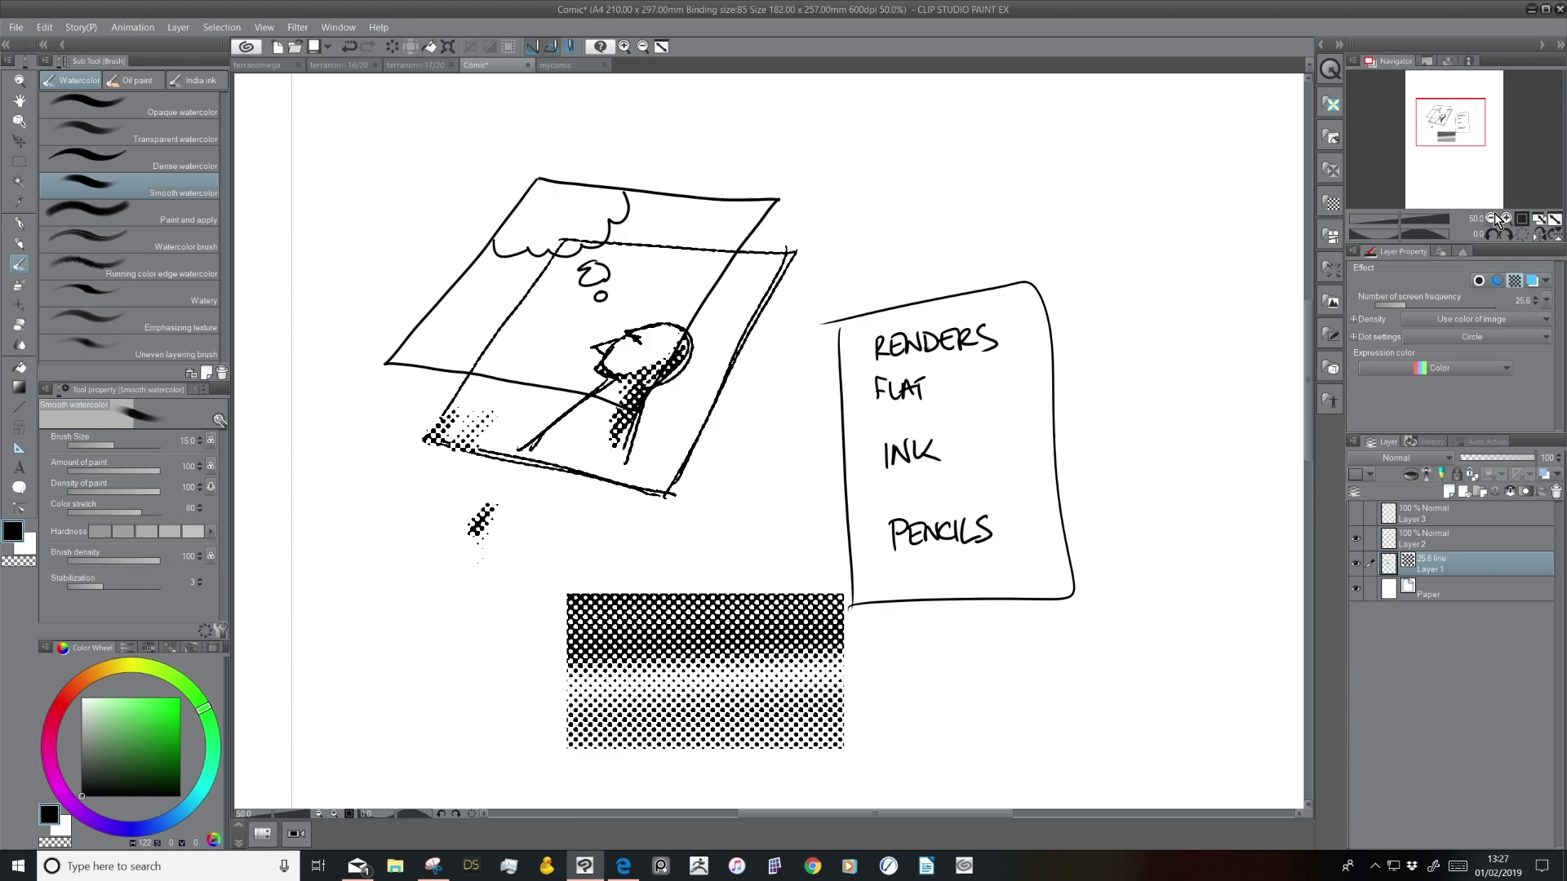
{"action": "left_click", "coordinate": [1492, 219]}
{"action": "left_click", "coordinate": [1492, 218]}
{"action": "left_click", "coordinate": [1507, 218]}
{"action": "left_click", "coordinate": [1507, 219]}
{"action": "left_click", "coordinate": [1506, 219]}
{"action": "left_click_drag", "start_coordinate": [802, 637], "coordinate": [849, 503]}
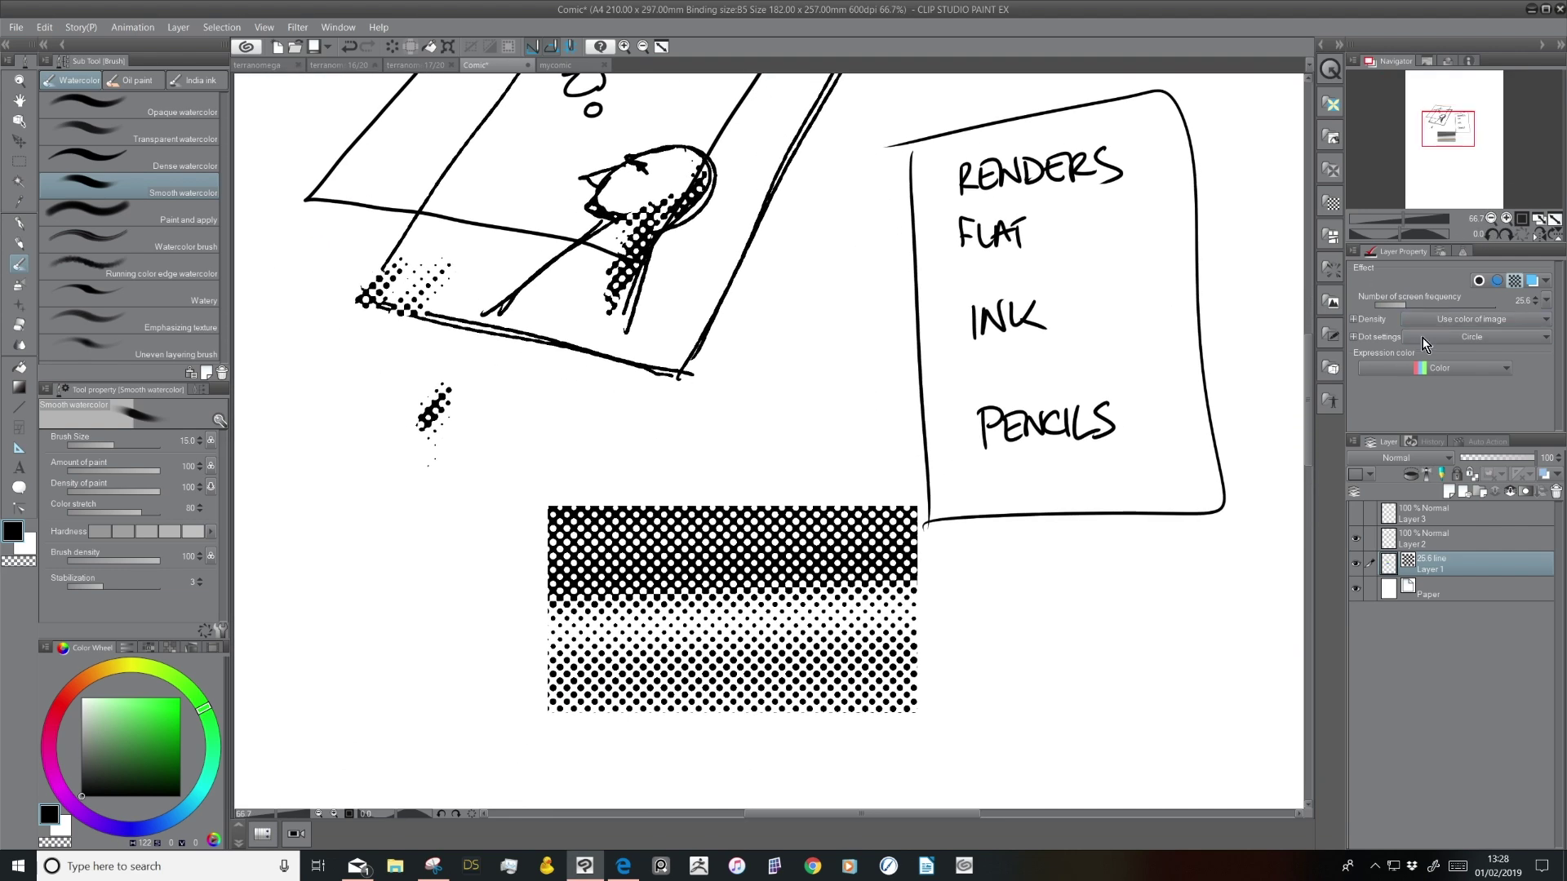
{"action": "left_click_drag", "start_coordinate": [1410, 305], "coordinate": [1412, 305]}
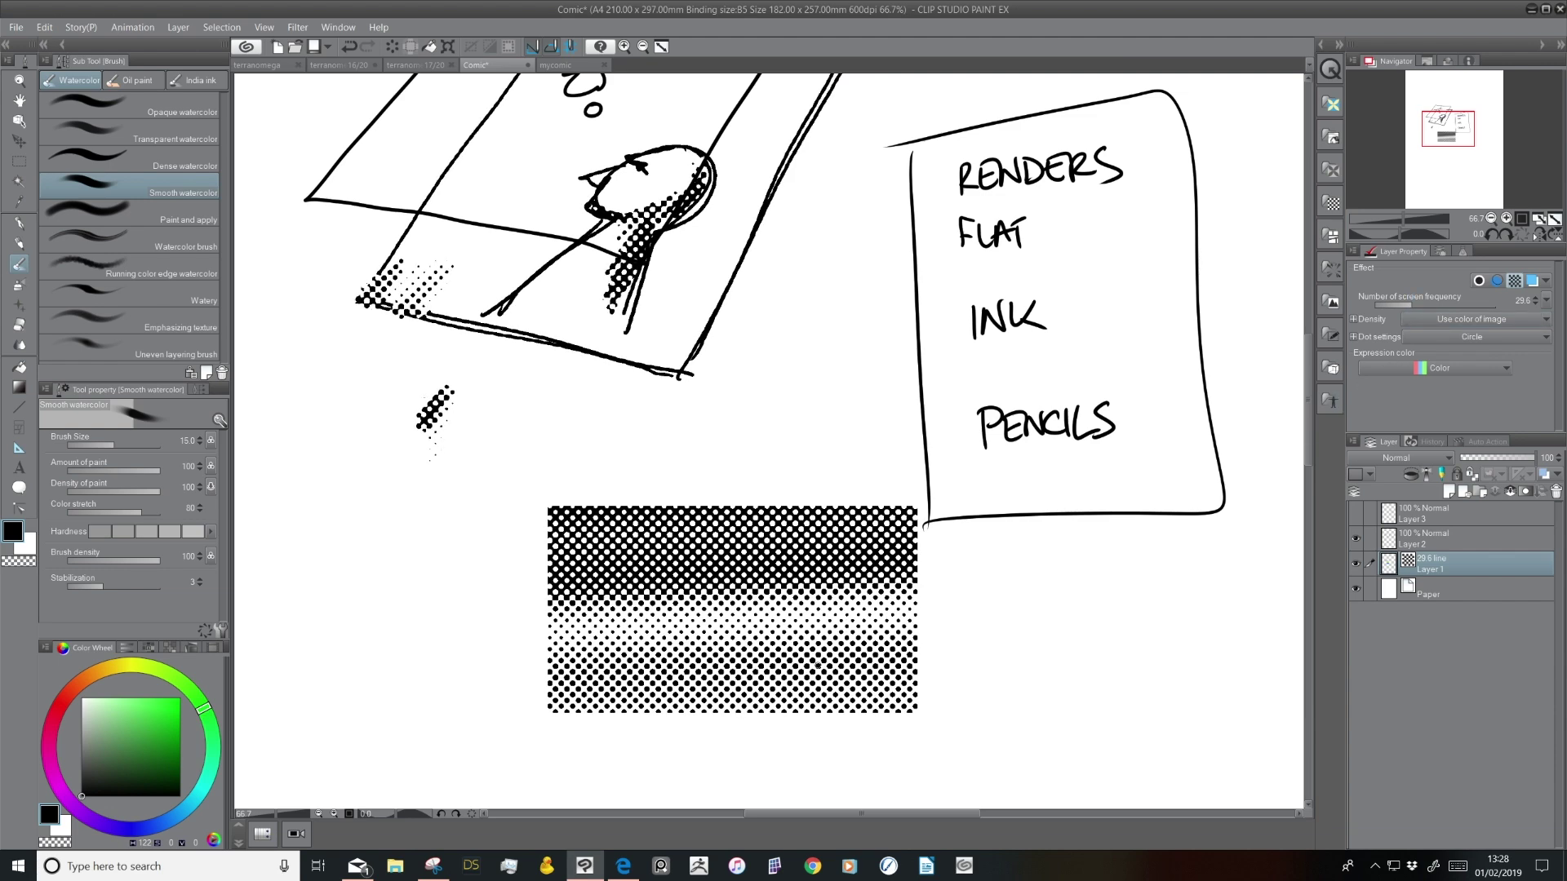
Turn off Layer 1's tone effect and preview the Extract line effect, leaving it off
{"action": "left_click", "coordinate": [1512, 282]}
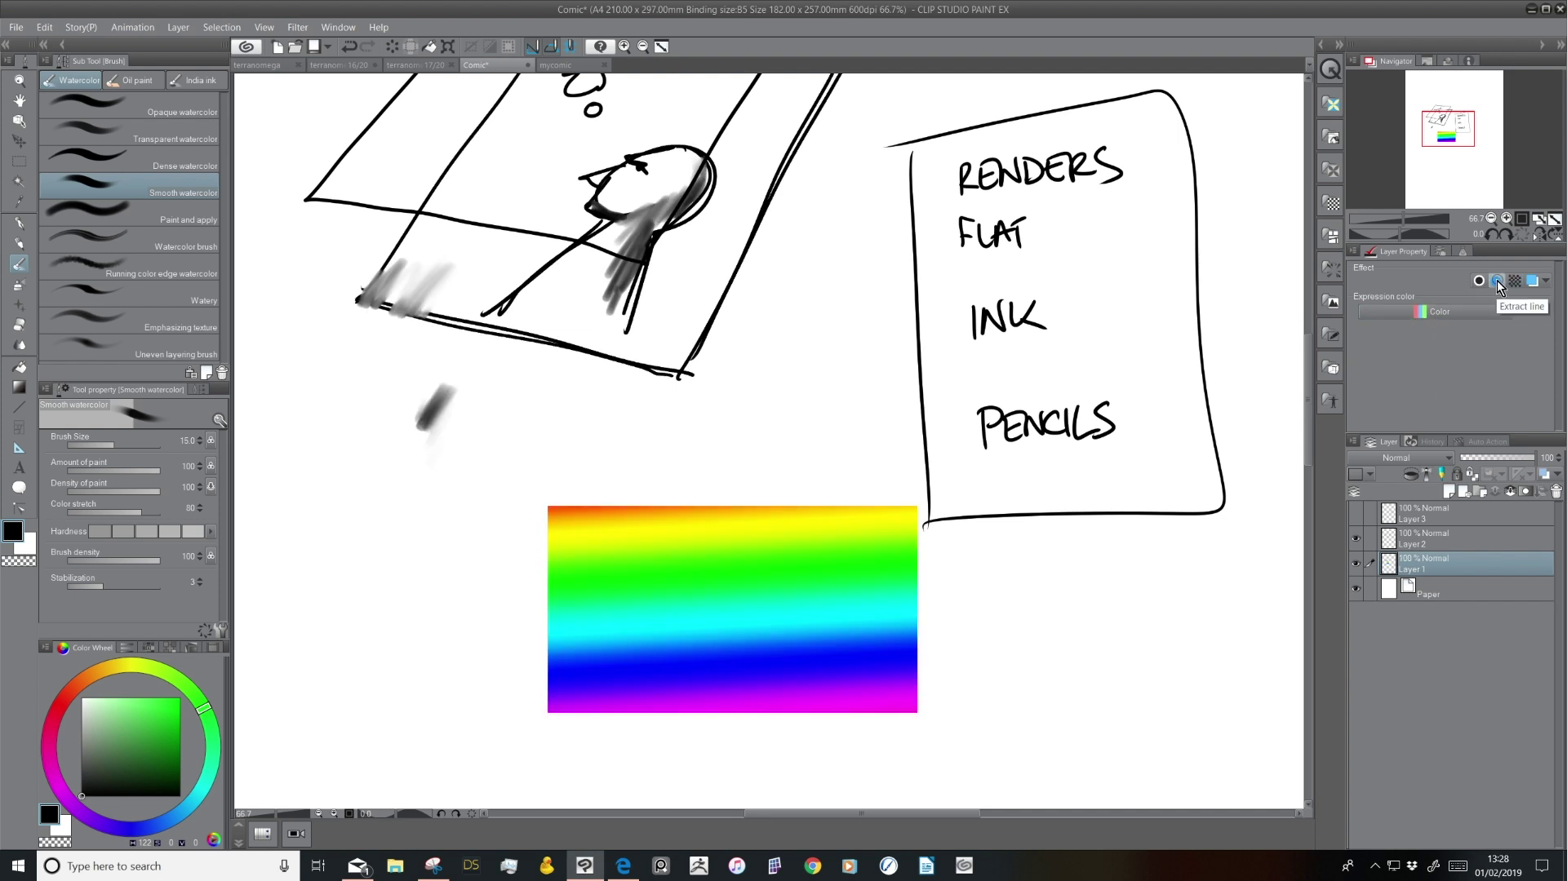
{"action": "left_click", "coordinate": [1498, 282]}
{"action": "left_click", "coordinate": [1498, 283]}
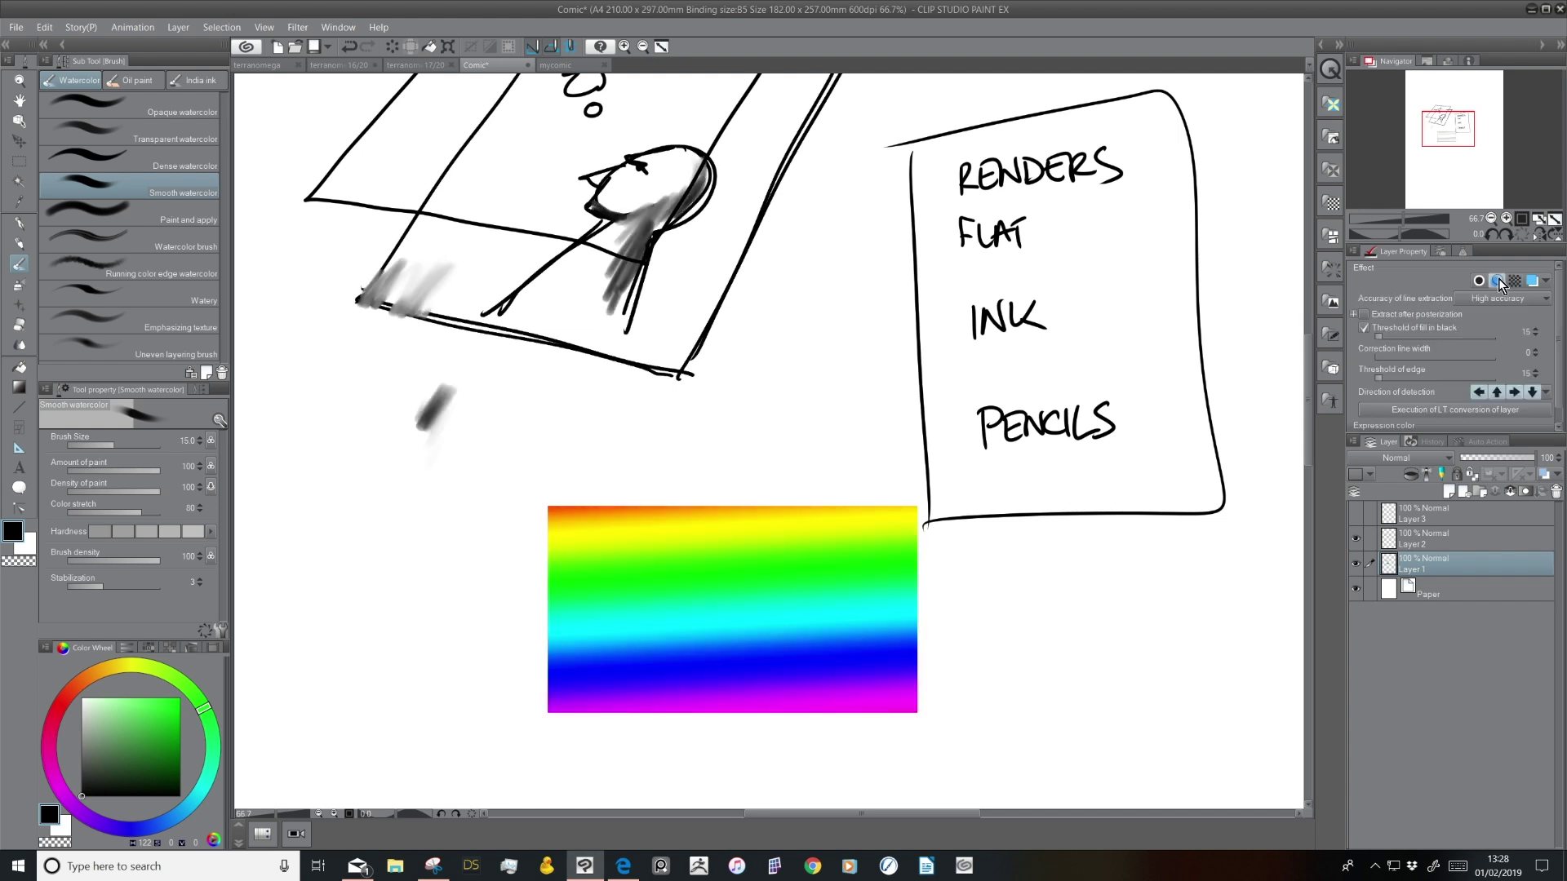
{"action": "left_click", "coordinate": [1499, 282]}
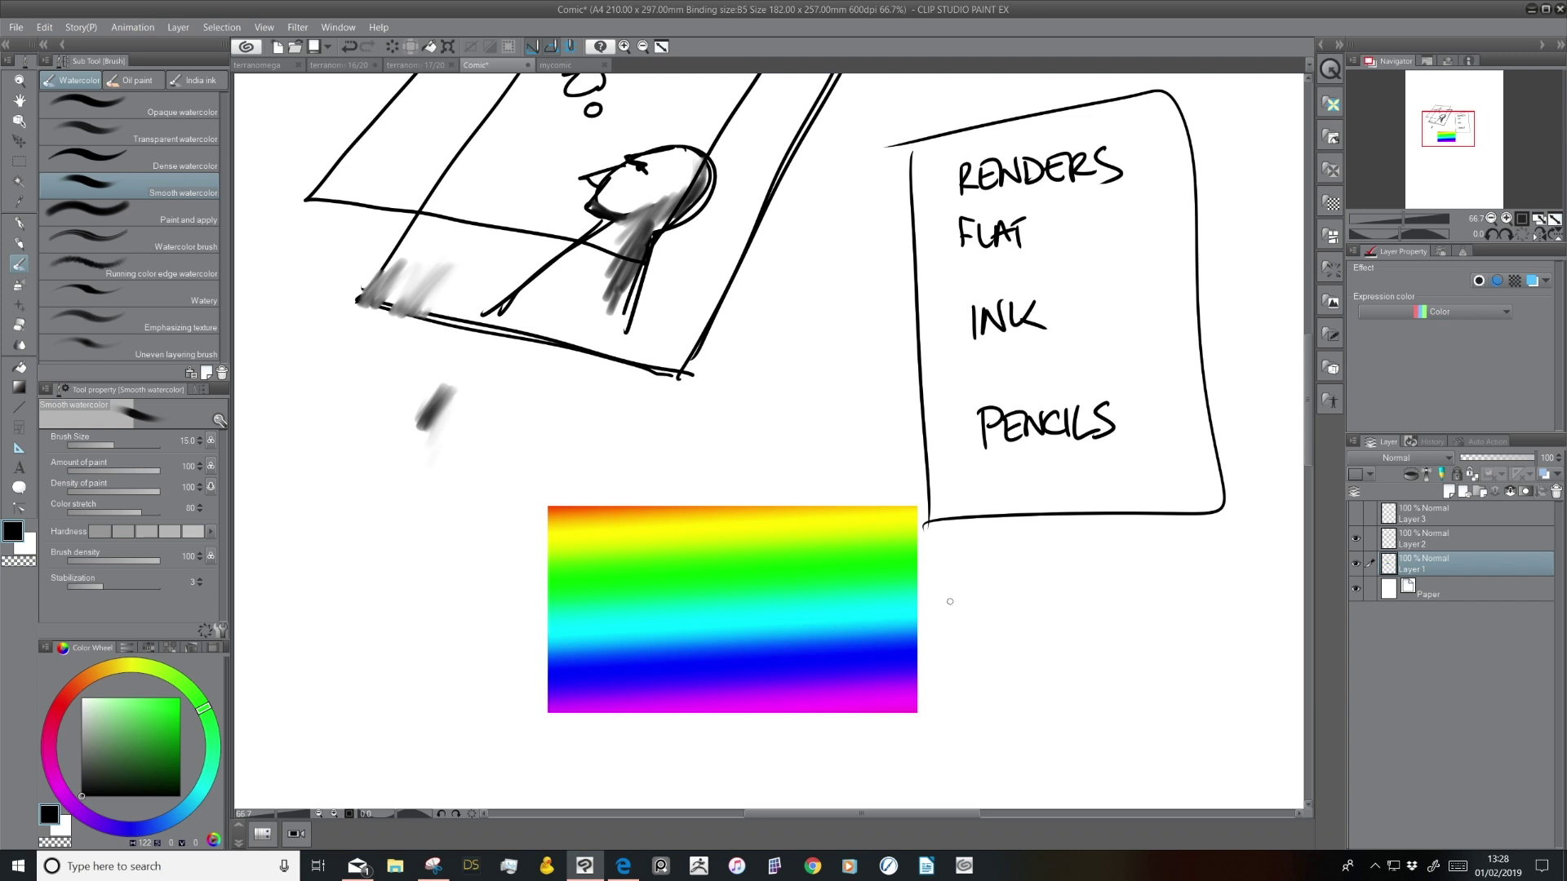
Turn on the border effect for Layer 1 and apply a dark yellow from the color wheel as its edge color
{"action": "left_click", "coordinate": [1478, 281]}
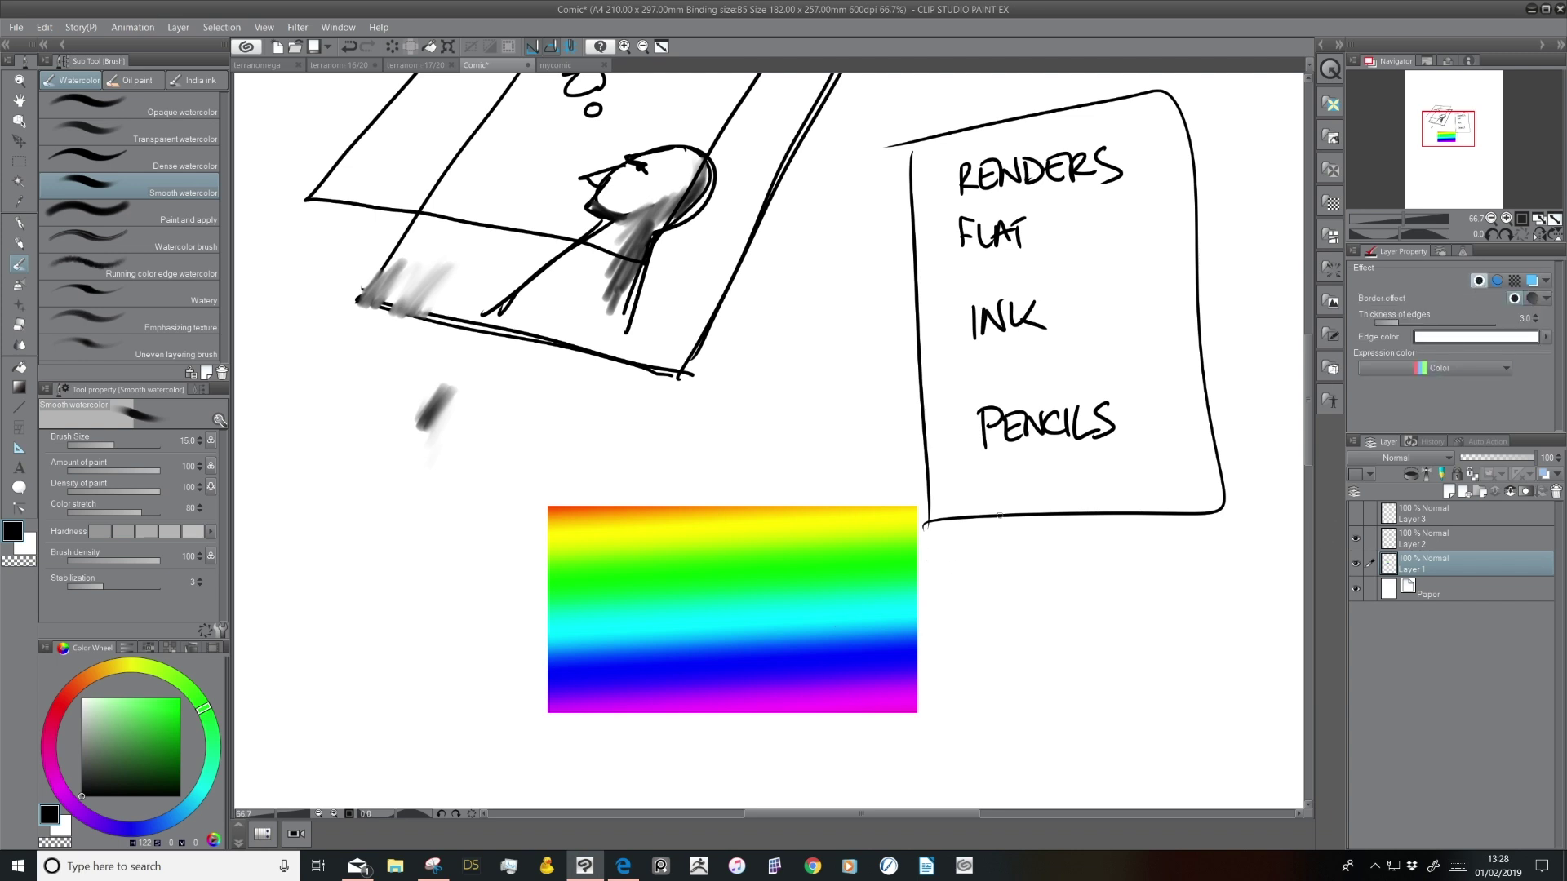
{"action": "left_click", "coordinate": [119, 680]}
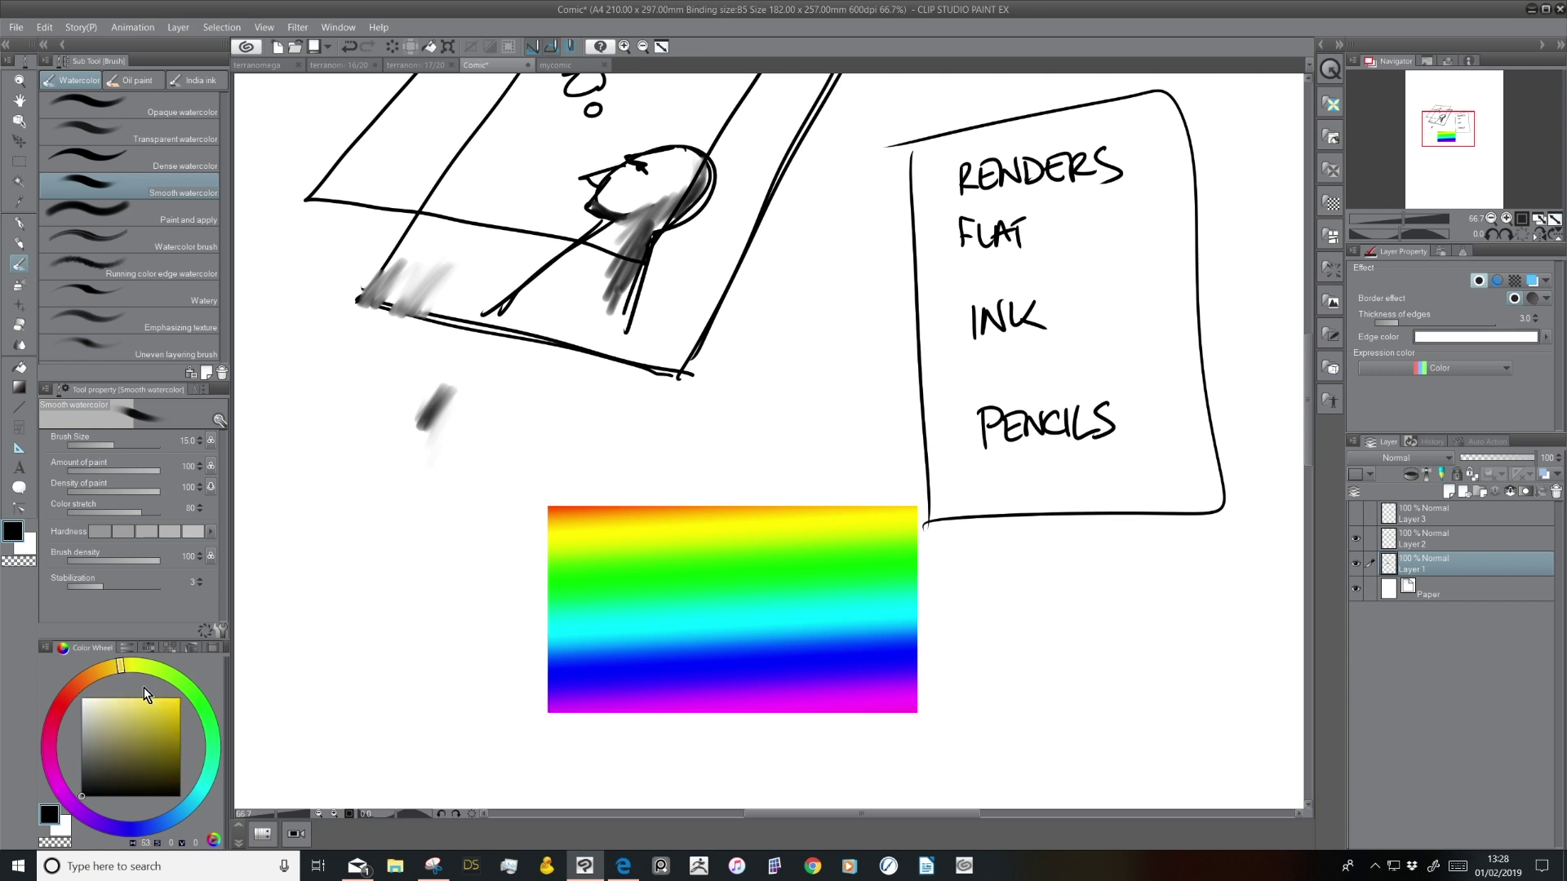
{"action": "left_click", "coordinate": [181, 711]}
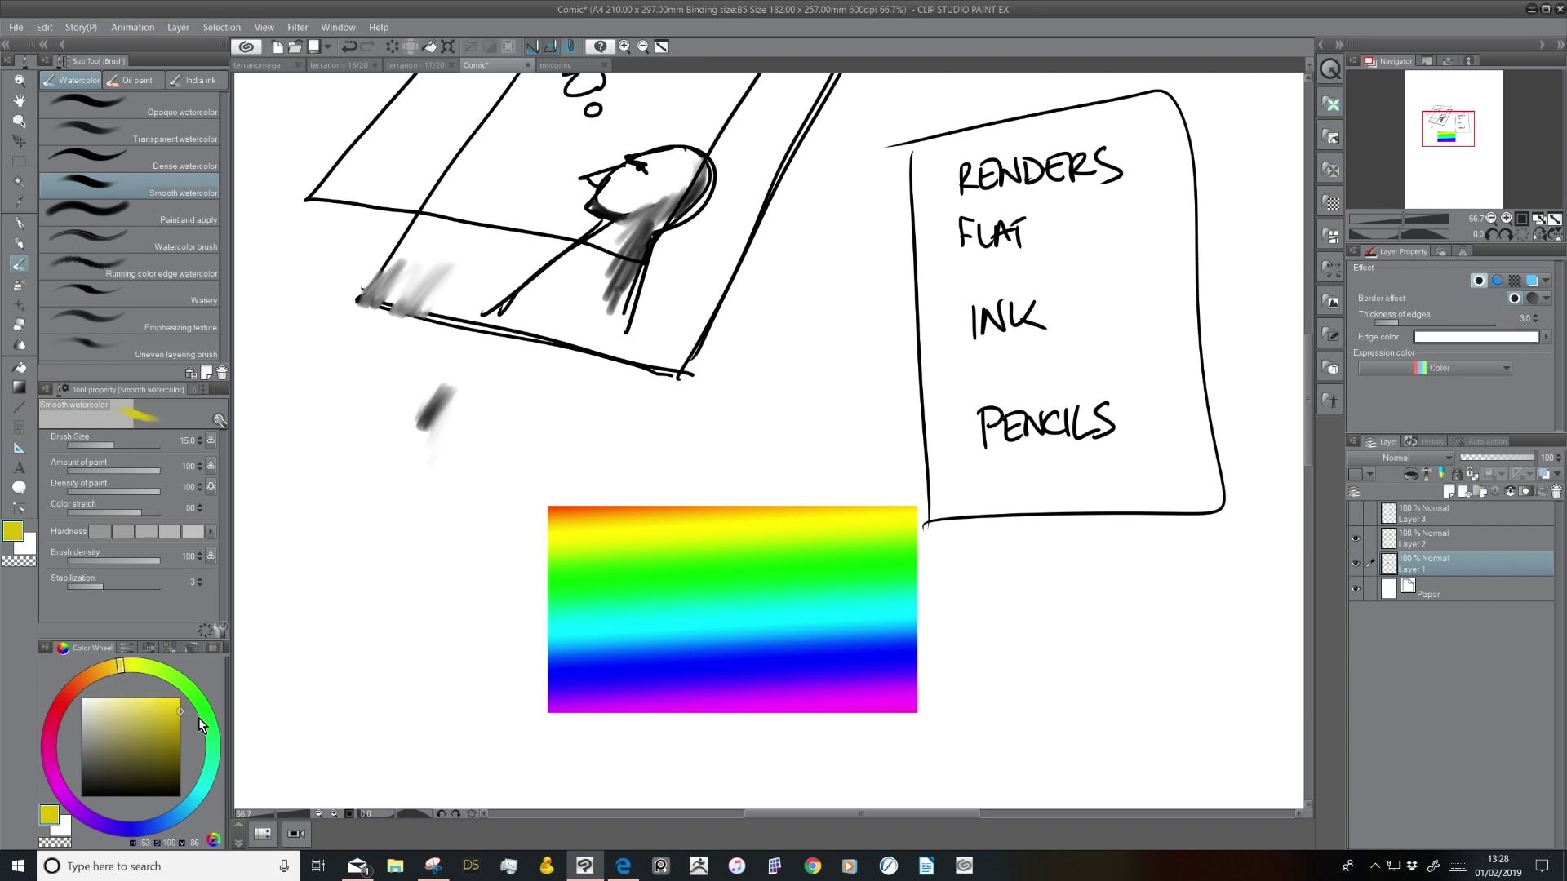
{"action": "left_click", "coordinate": [1506, 336]}
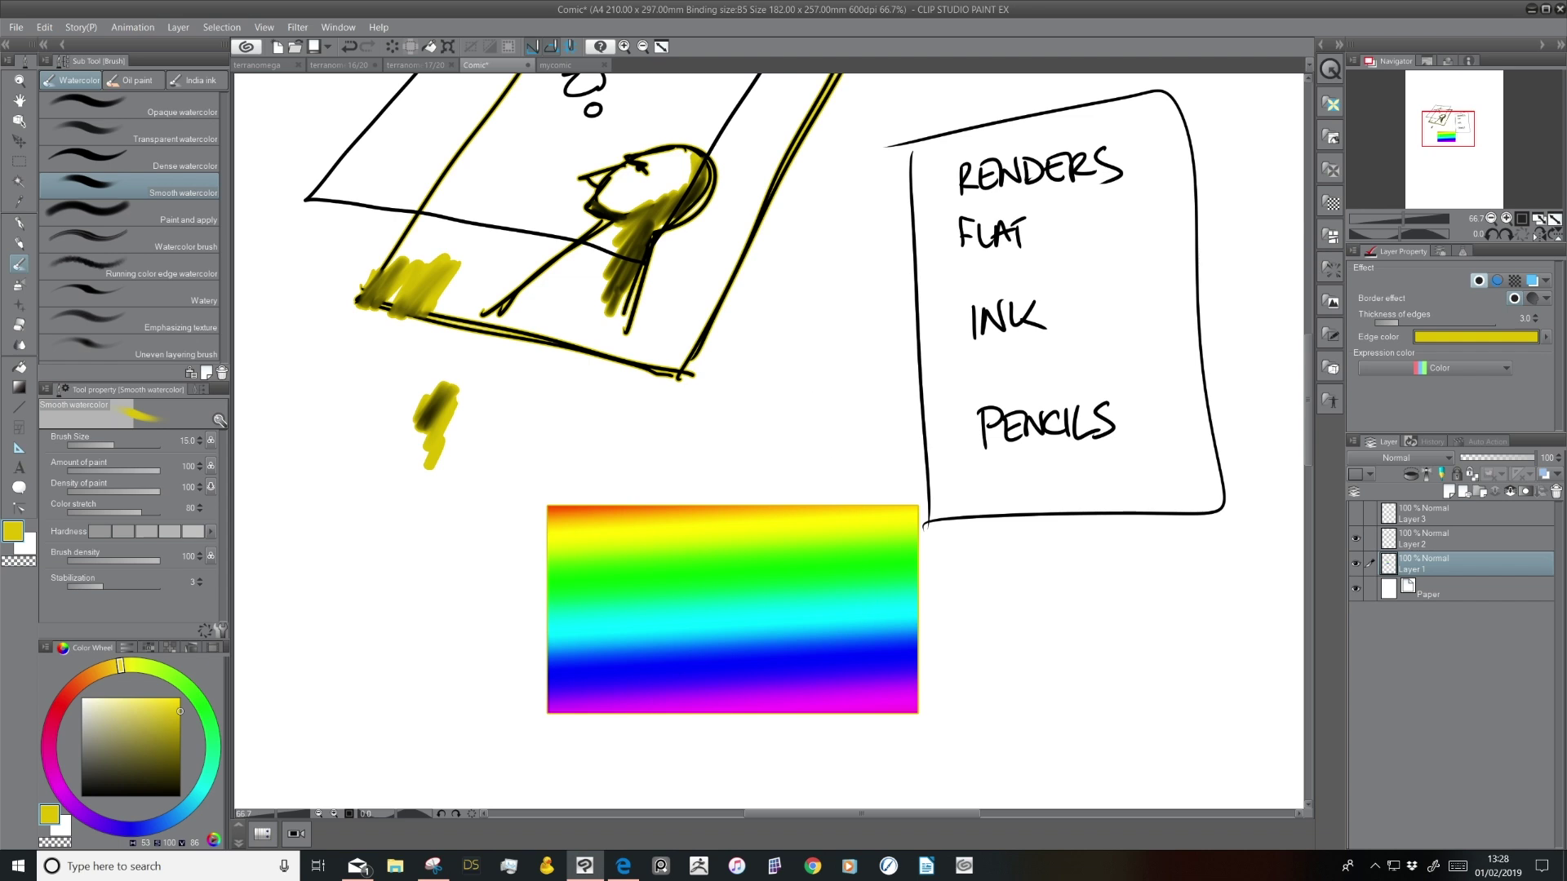
{"action": "left_click_drag", "start_coordinate": [876, 420], "coordinate": [922, 617]}
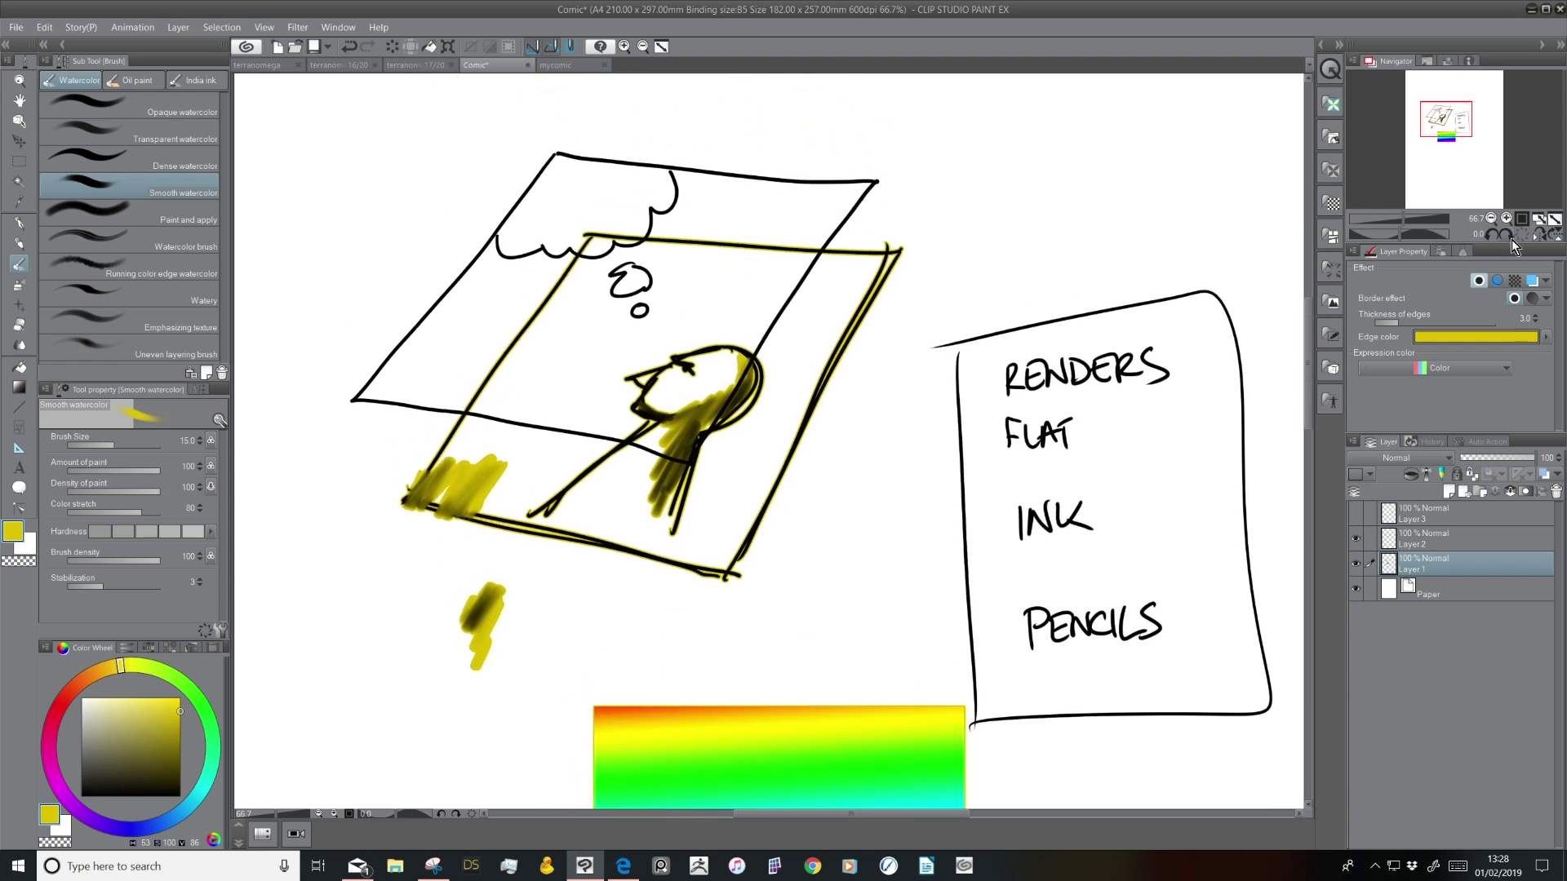
Thicken Layer 1's yellow border to 8.1
{"action": "left_click", "coordinate": [1424, 325]}
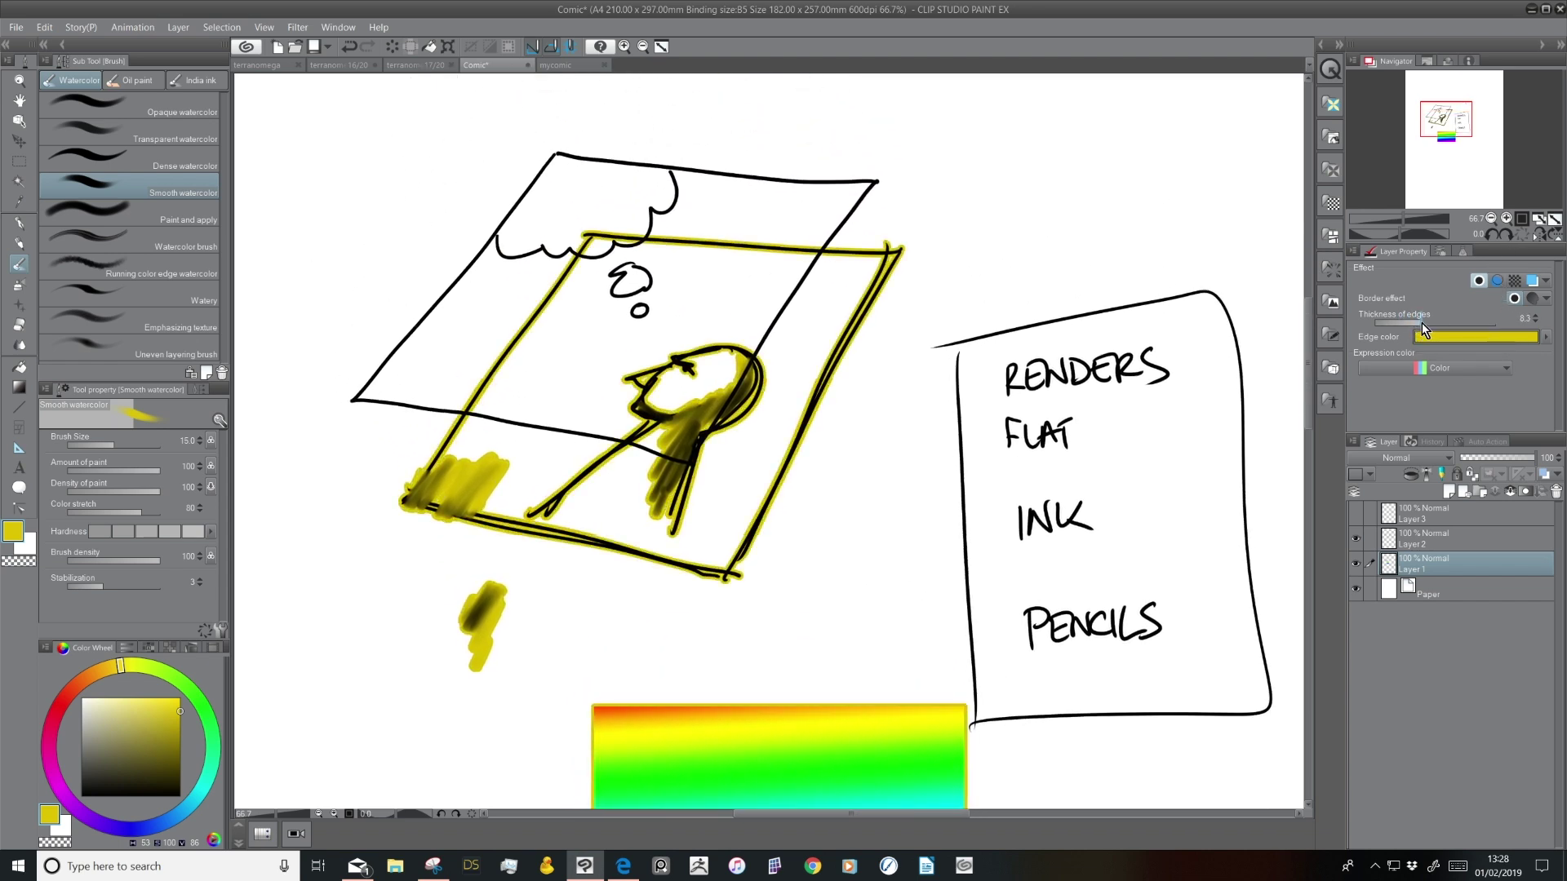
{"action": "left_click_drag", "start_coordinate": [1424, 325], "coordinate": [1416, 325]}
{"action": "left_click_drag", "start_coordinate": [988, 602], "coordinate": [967, 316]}
{"action": "scroll", "coordinate": [967, 315], "scroll_direction": "down", "scroll_amount": 3}
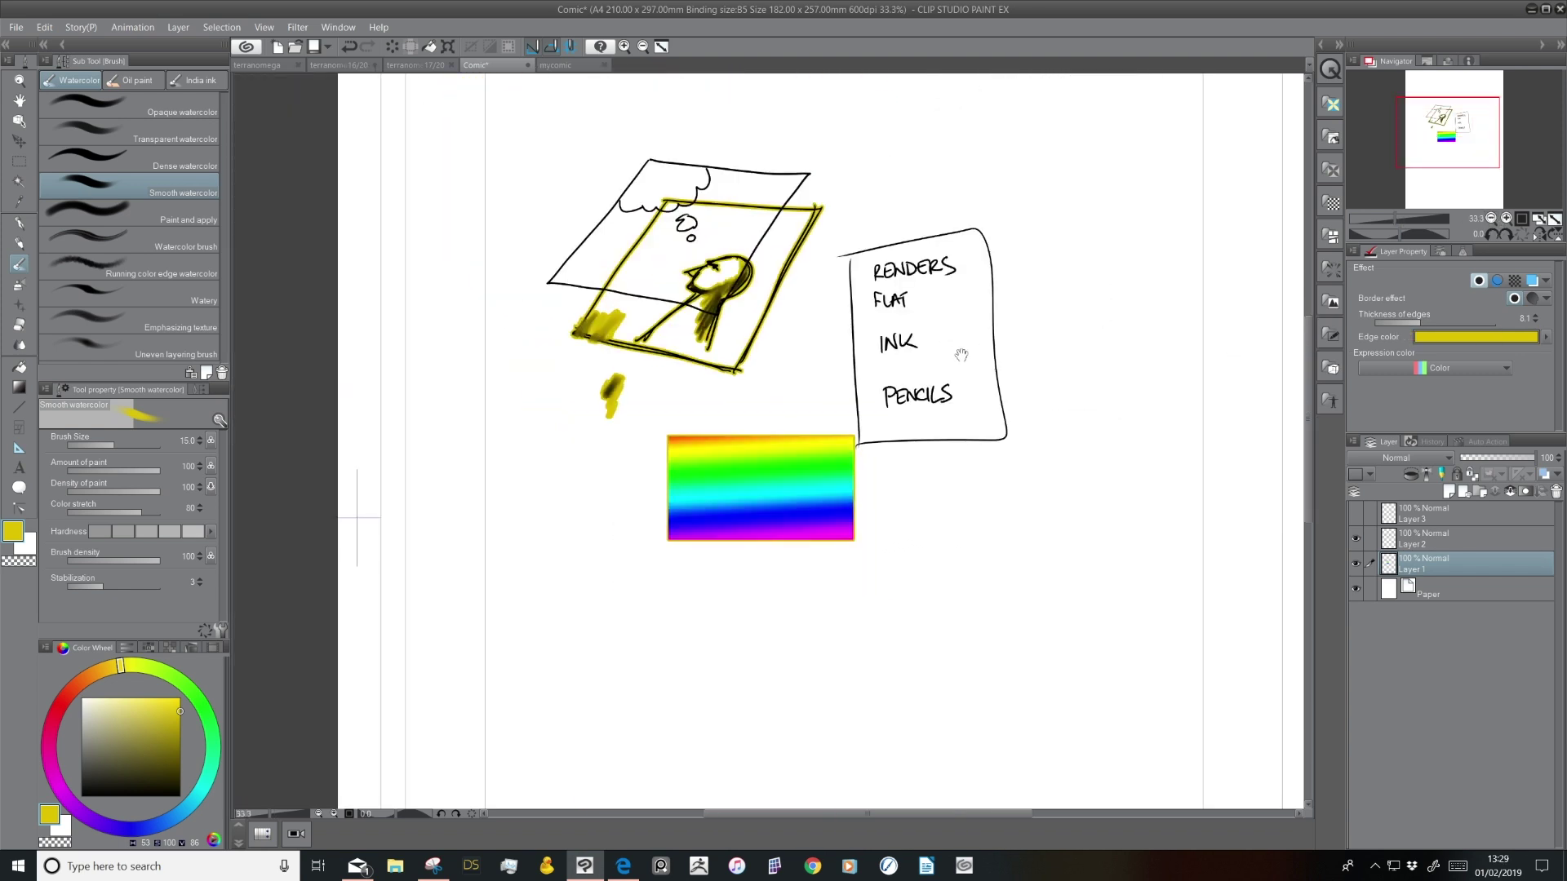
{"action": "left_click_drag", "start_coordinate": [895, 448], "coordinate": [891, 468]}
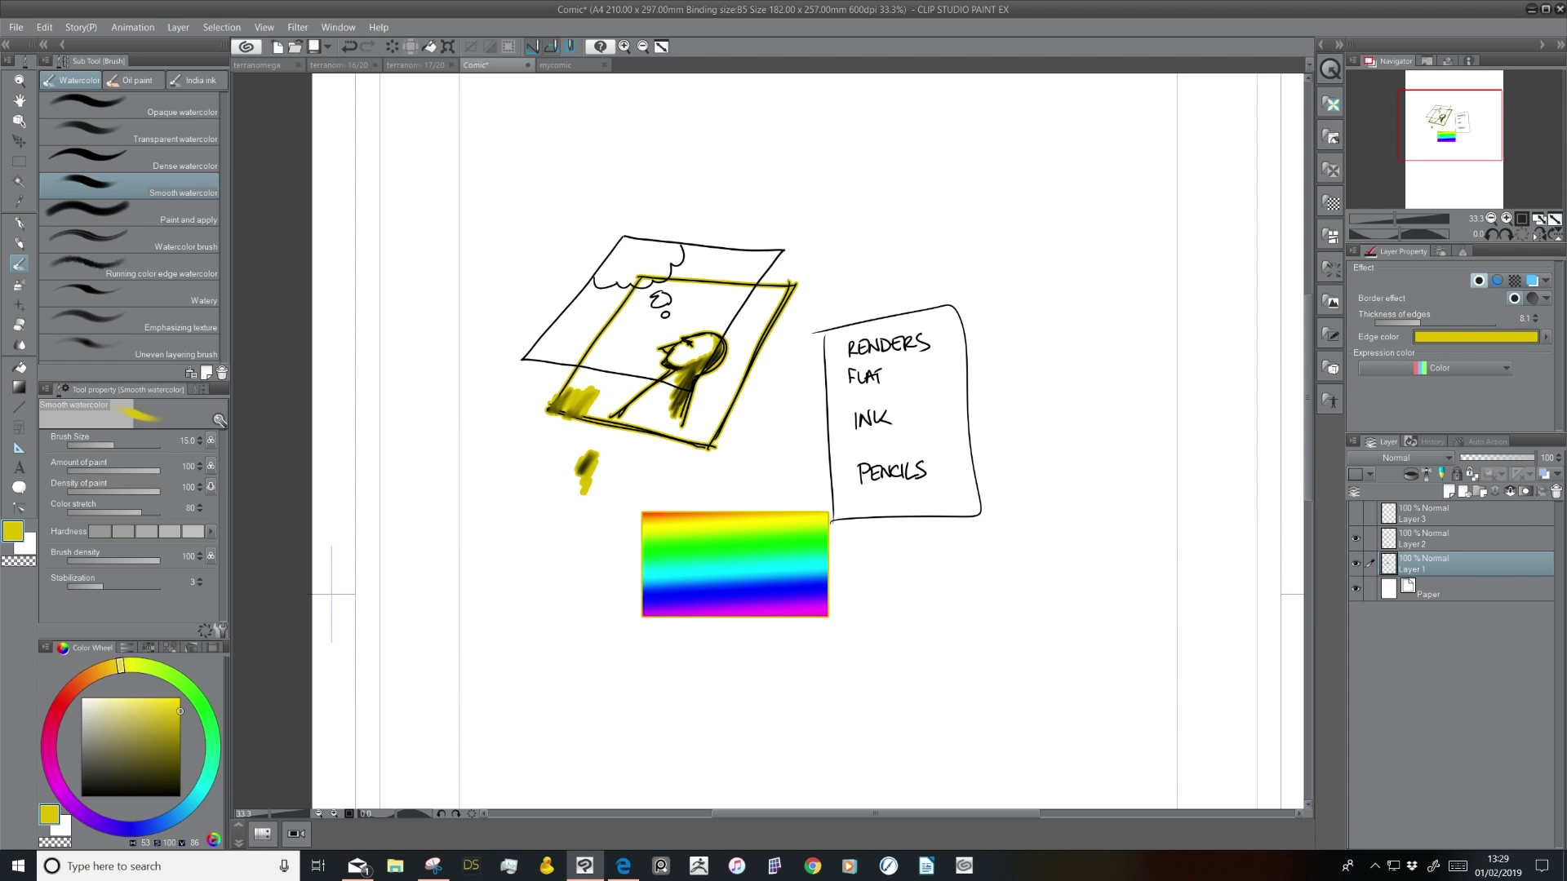
Place a few tiny G-pen dots around the drawings and toggle Layer 1's border effect off and on to compare their visibility
{"action": "left_click", "coordinate": [19, 222]}
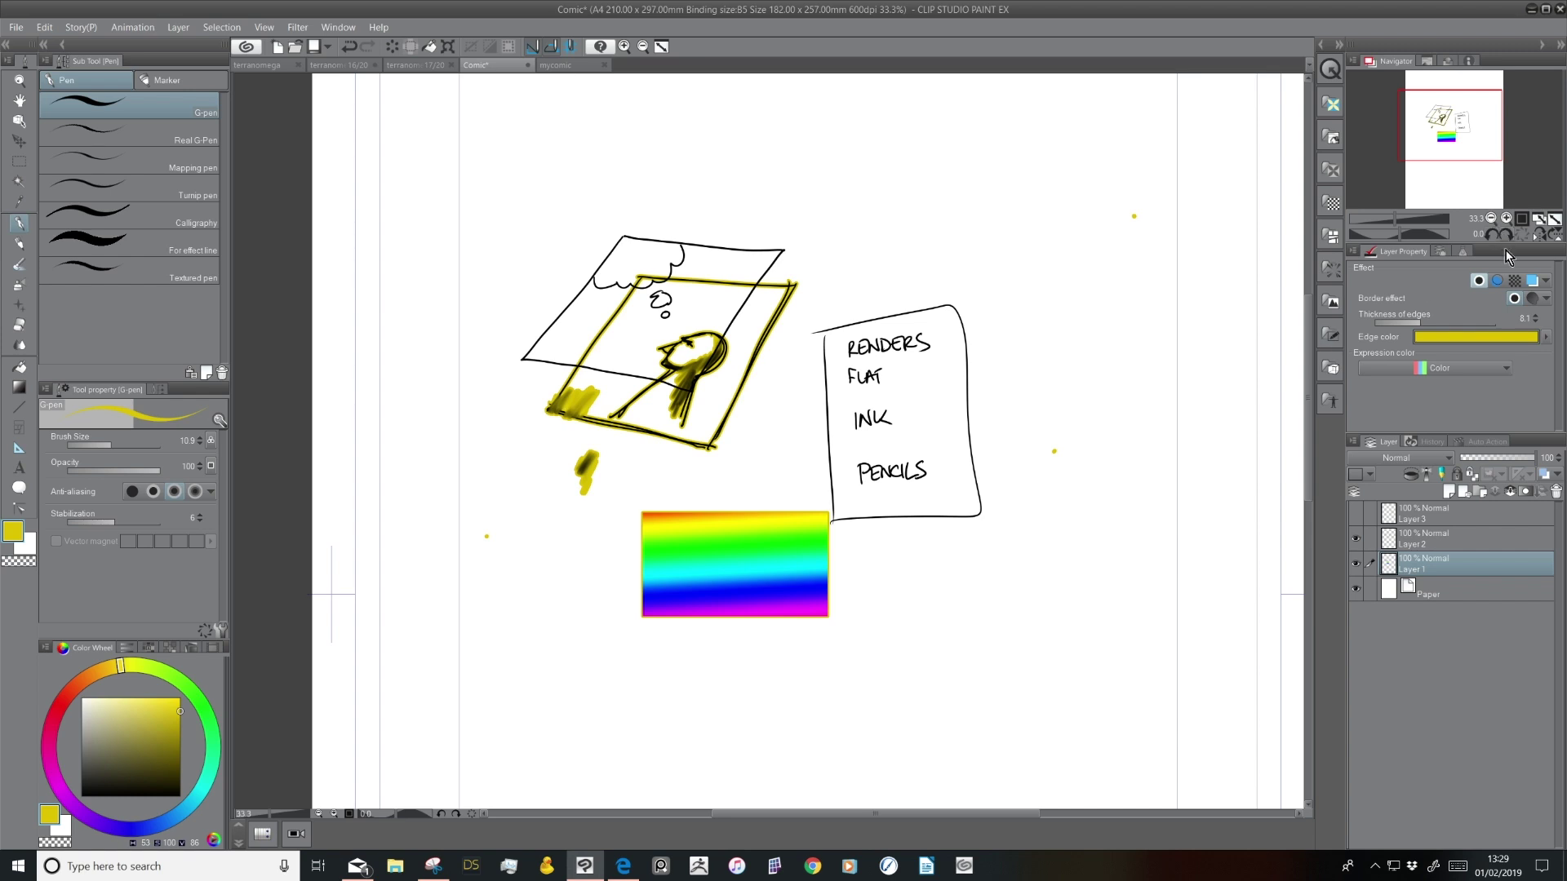
{"action": "left_click", "coordinate": [1480, 281]}
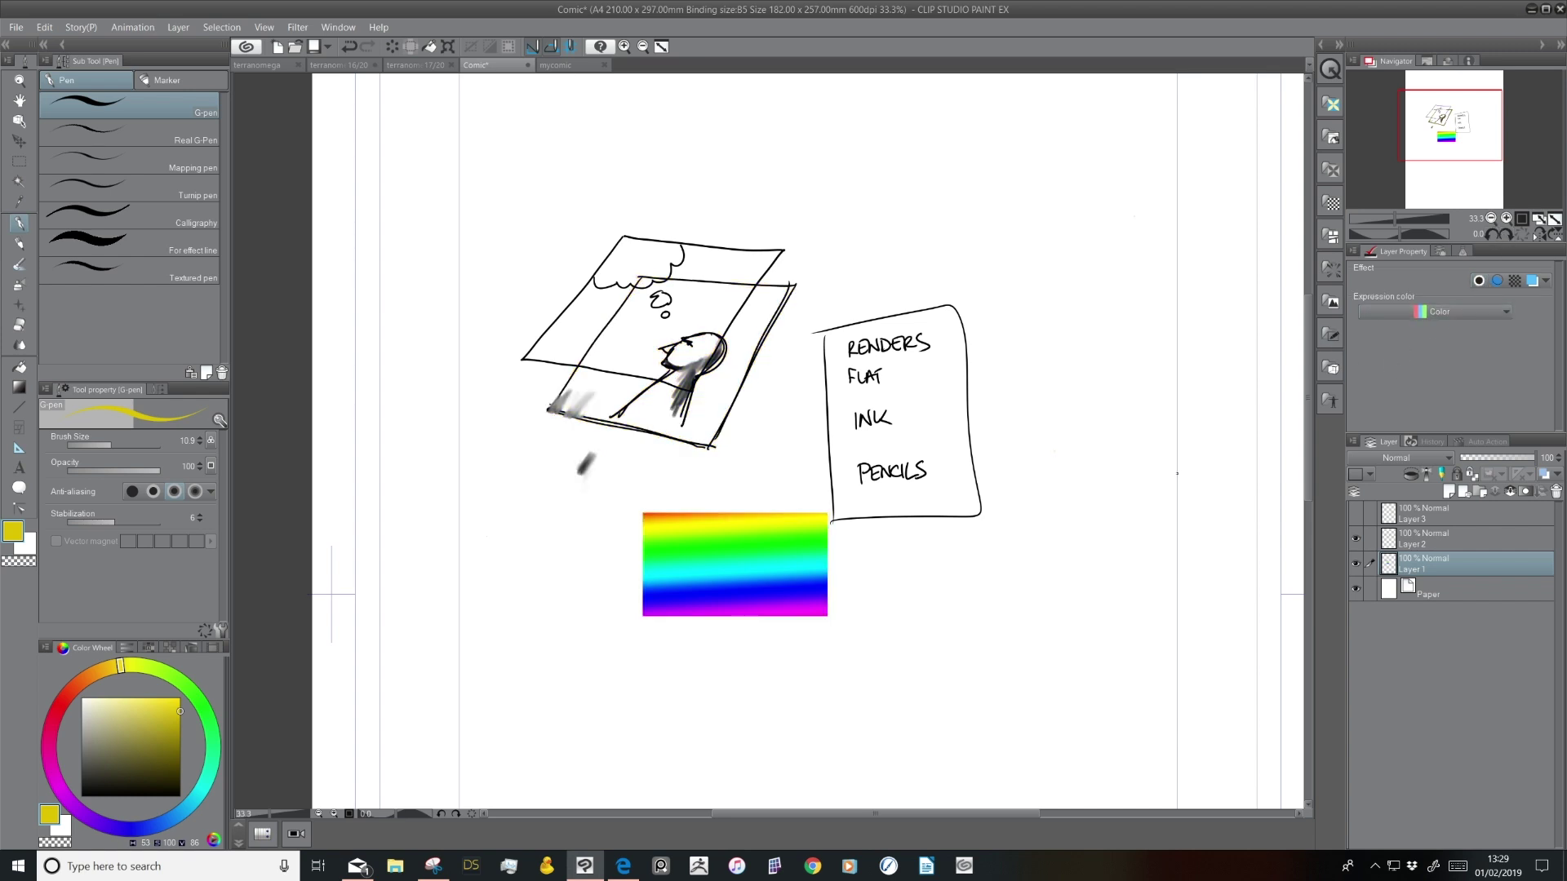
{"action": "left_click", "coordinate": [1479, 282]}
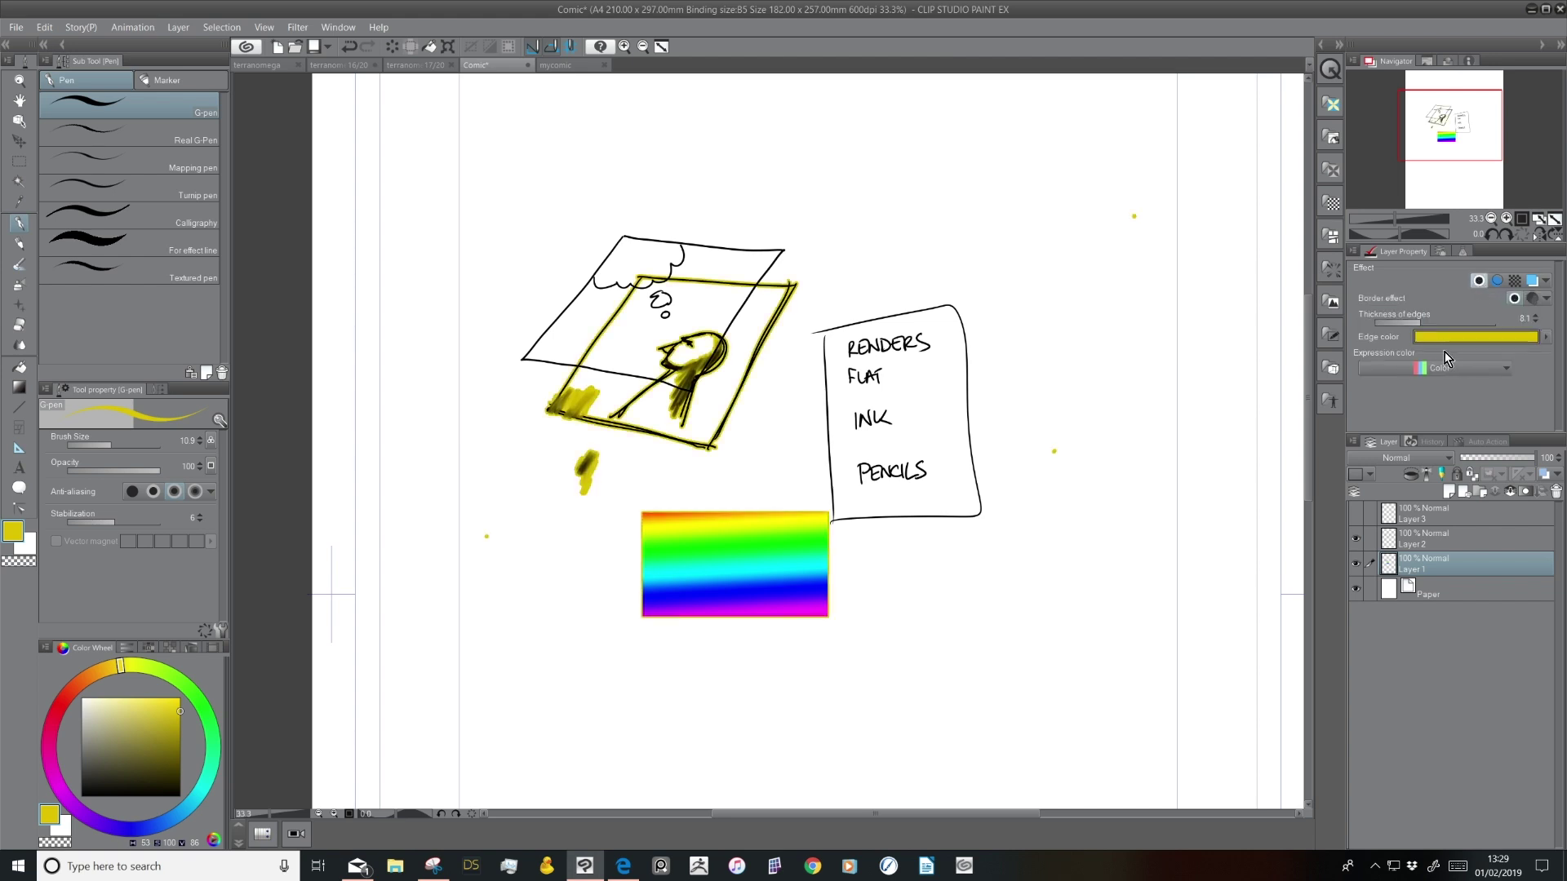
Set Layer 1's border thickness first to 22.1 and finally to 9.3, and undo the stray G-pen dots
{"action": "left_click_drag", "start_coordinate": [1420, 322], "coordinate": [1443, 325]}
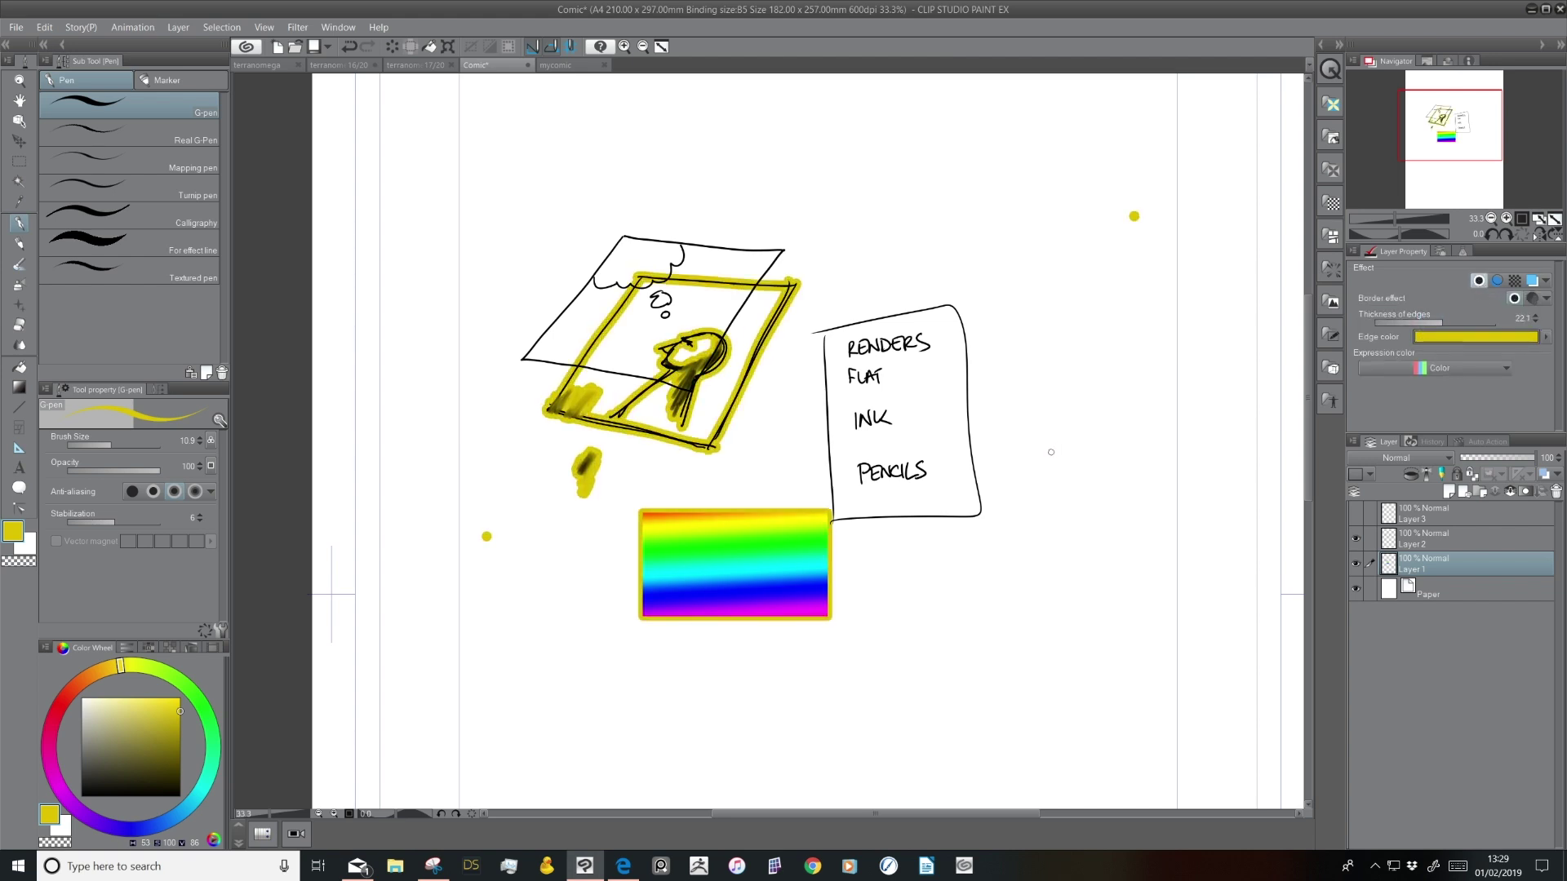
{"action": "key", "text": "ctrl+z"}
{"action": "left_click_drag", "start_coordinate": [1442, 321], "coordinate": [1423, 322]}
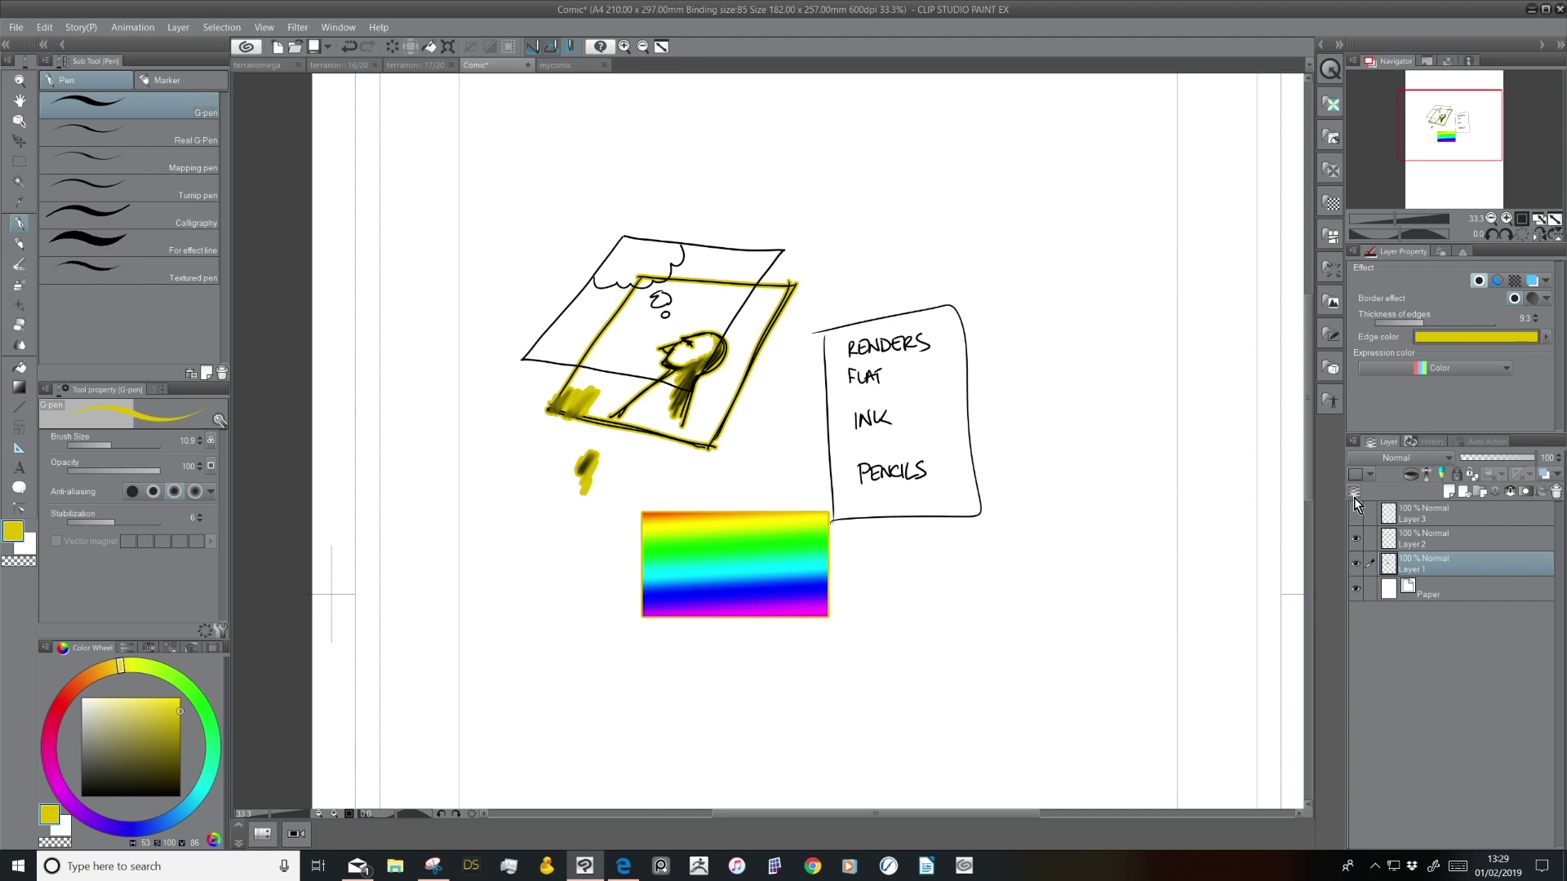
Hand-letter "KAPOW!" in white with the G-pen above the list box on Layer 1
{"action": "left_click", "coordinate": [29, 549]}
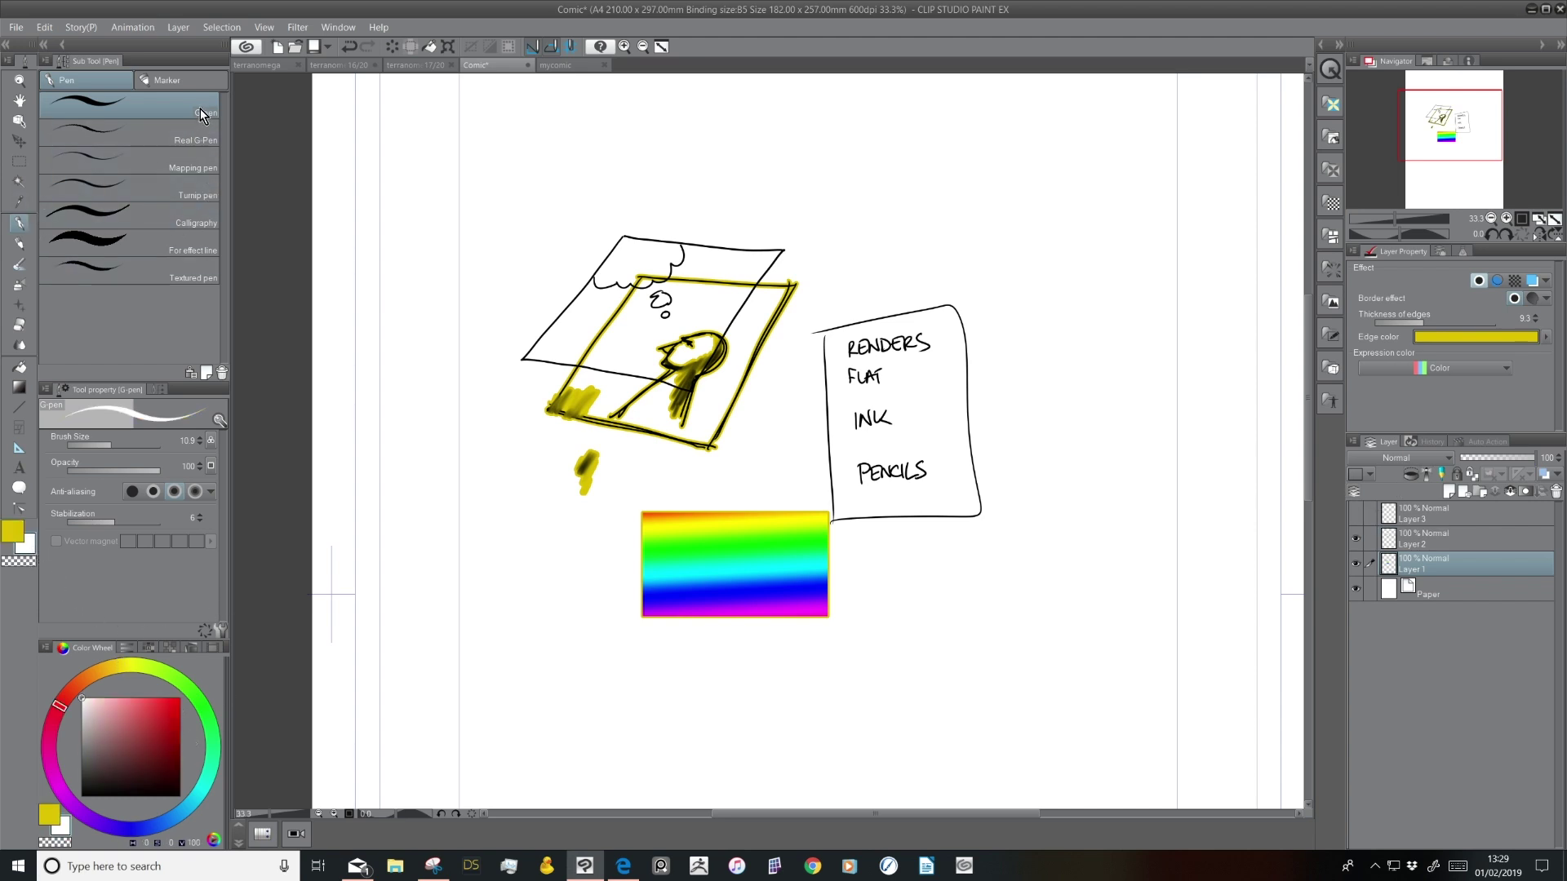
{"action": "mouse_move", "coordinate": [857, 173]}
{"action": "left_mouse_down"}
{"action": "mouse_move", "coordinate": [868, 204]}
{"action": "mouse_move", "coordinate": [887, 163]}
{"action": "mouse_move", "coordinate": [910, 201]}
{"action": "left_mouse_up"}
{"action": "left_click_drag", "start_coordinate": [915, 178], "coordinate": [917, 217]}
{"action": "mouse_move", "coordinate": [914, 171]}
{"action": "left_mouse_down"}
{"action": "mouse_move", "coordinate": [915, 193]}
{"action": "mouse_move", "coordinate": [971, 154]}
{"action": "mouse_move", "coordinate": [977, 180]}
{"action": "left_mouse_up"}
{"action": "left_click", "coordinate": [981, 187]}
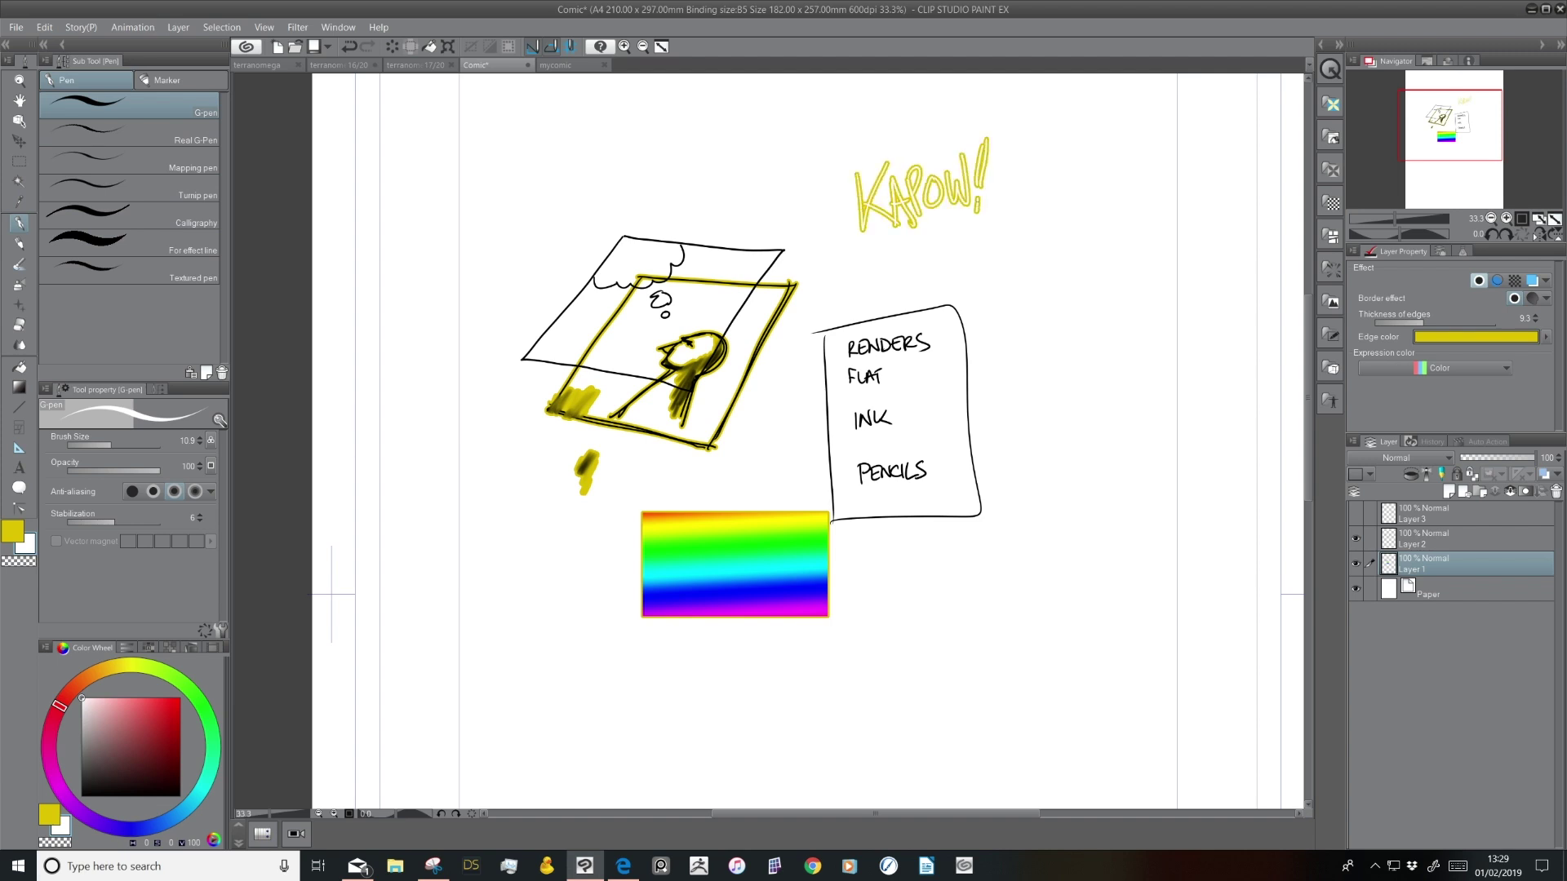
Thicken the "KAPOW!" letters with extra white G-pen strokes
{"action": "mouse_move", "coordinate": [858, 172]}
{"action": "left_mouse_down"}
{"action": "mouse_move", "coordinate": [865, 230]}
{"action": "mouse_move", "coordinate": [896, 200]}
{"action": "mouse_move", "coordinate": [914, 222]}
{"action": "left_mouse_up"}
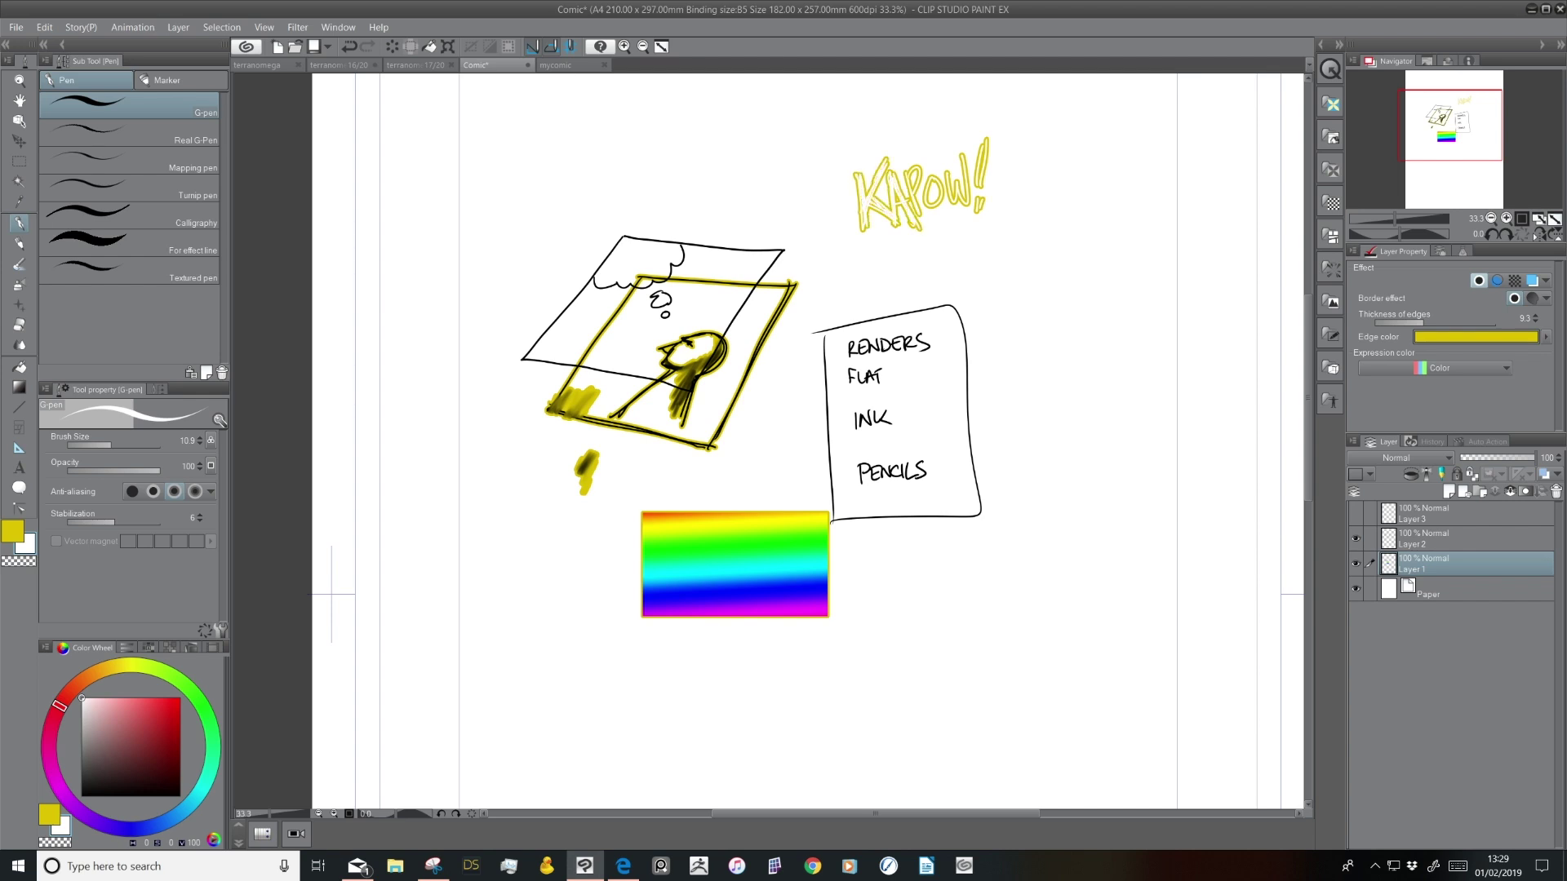
{"action": "left_click_drag", "start_coordinate": [906, 165], "coordinate": [948, 211]}
{"action": "left_click_drag", "start_coordinate": [961, 149], "coordinate": [971, 211]}
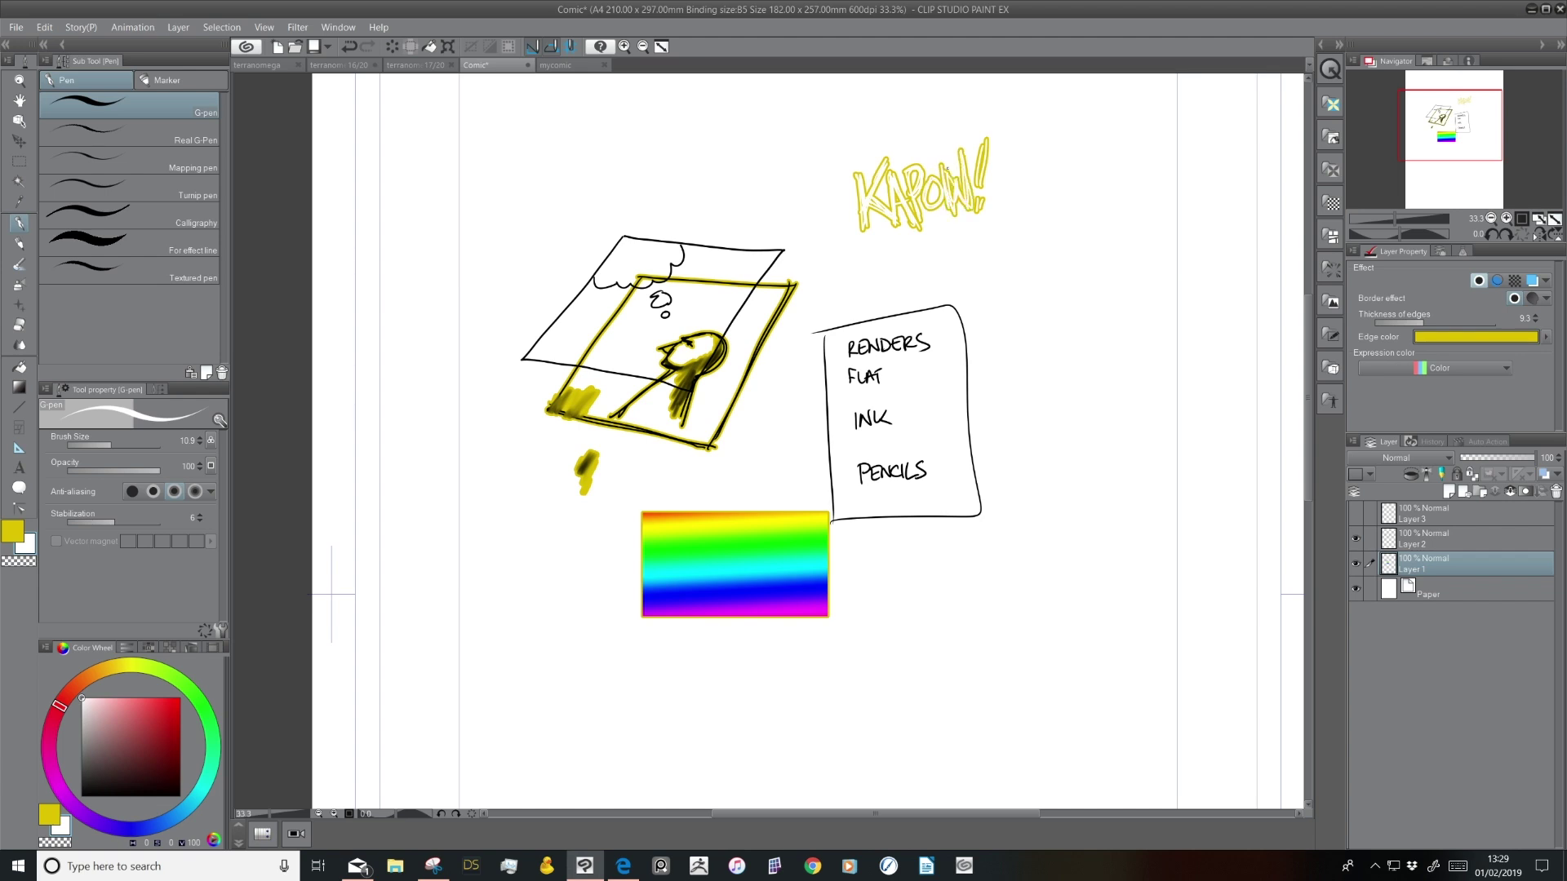
Change the edge color of Layer 1's border to black
{"action": "left_click", "coordinate": [1539, 337]}
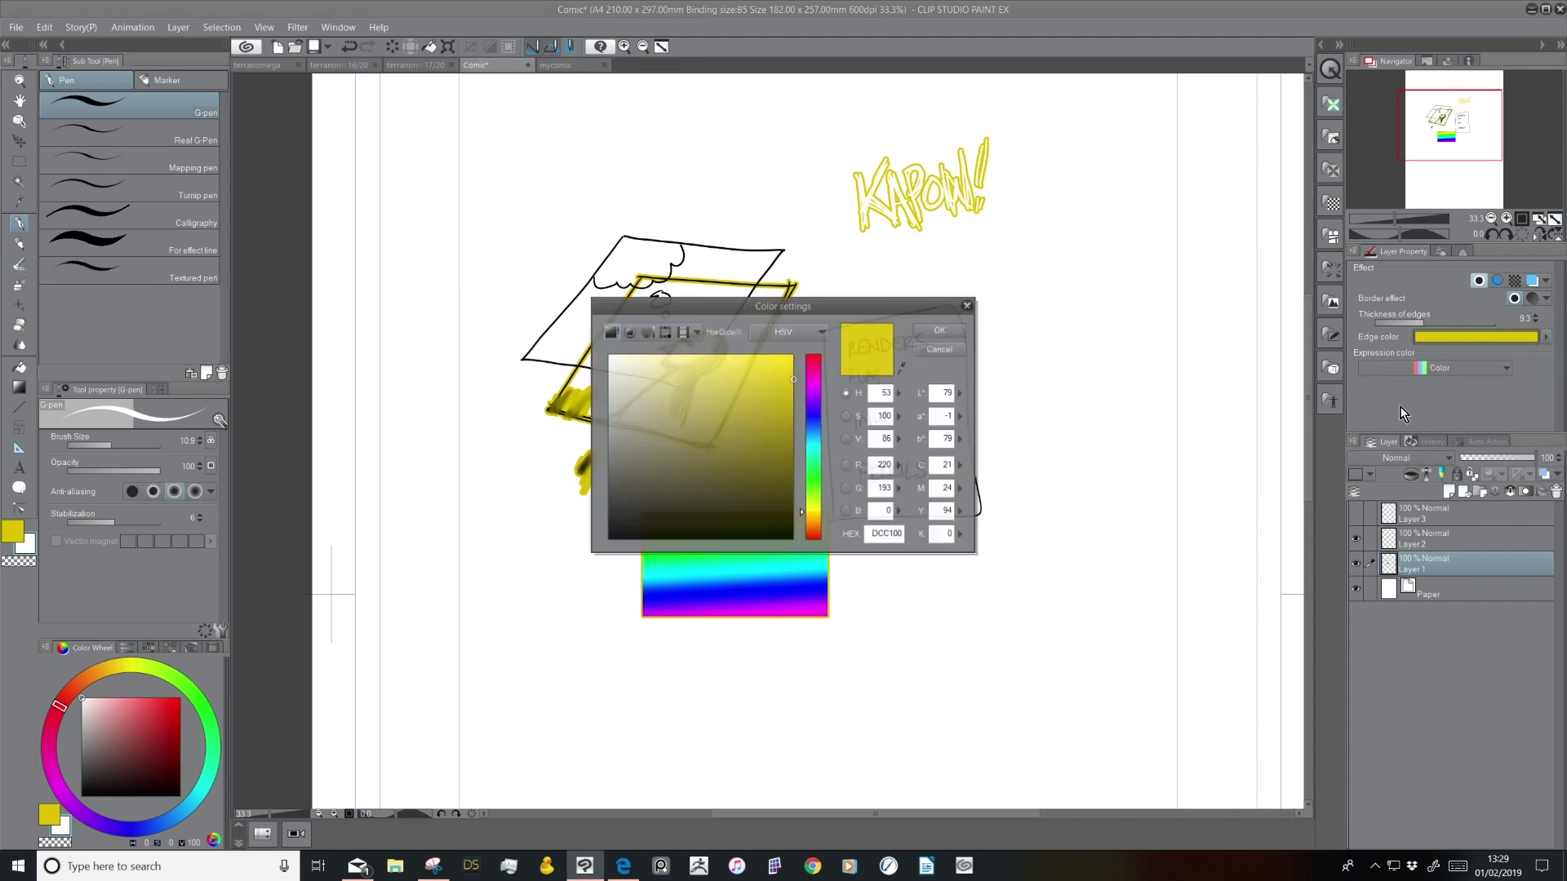
{"action": "left_click_drag", "start_coordinate": [768, 466], "coordinate": [816, 543]}
{"action": "left_click", "coordinate": [939, 330]}
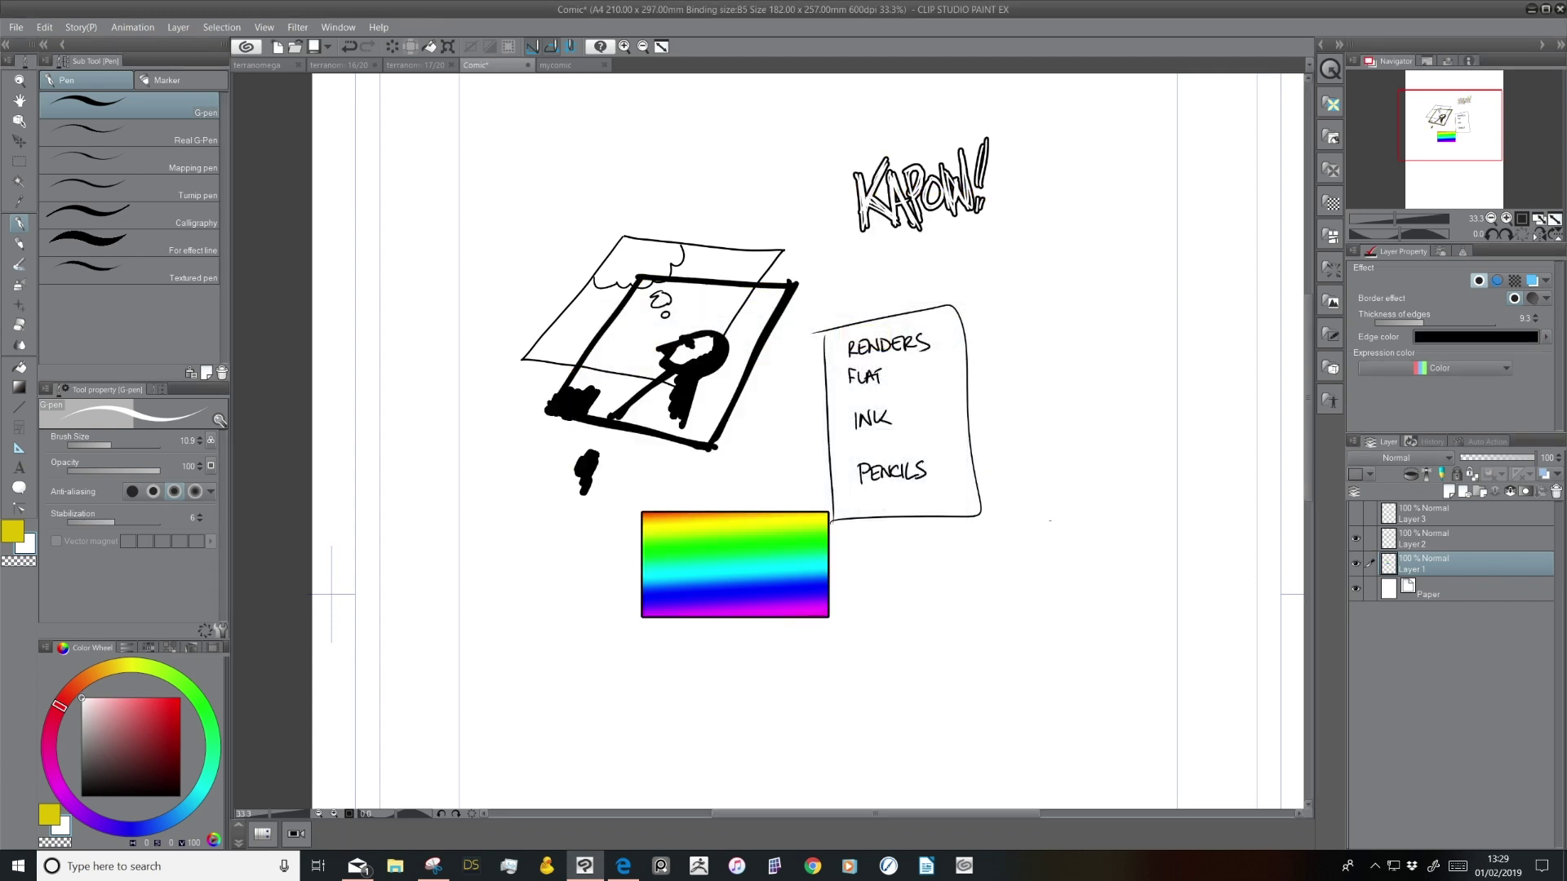
Hand-letter "WOOSH" in white with the G-pen beside "KAPOW!", above the sheet drawing
{"action": "left_click", "coordinate": [1507, 218]}
{"action": "left_click_drag", "start_coordinate": [1058, 243], "coordinate": [961, 584]}
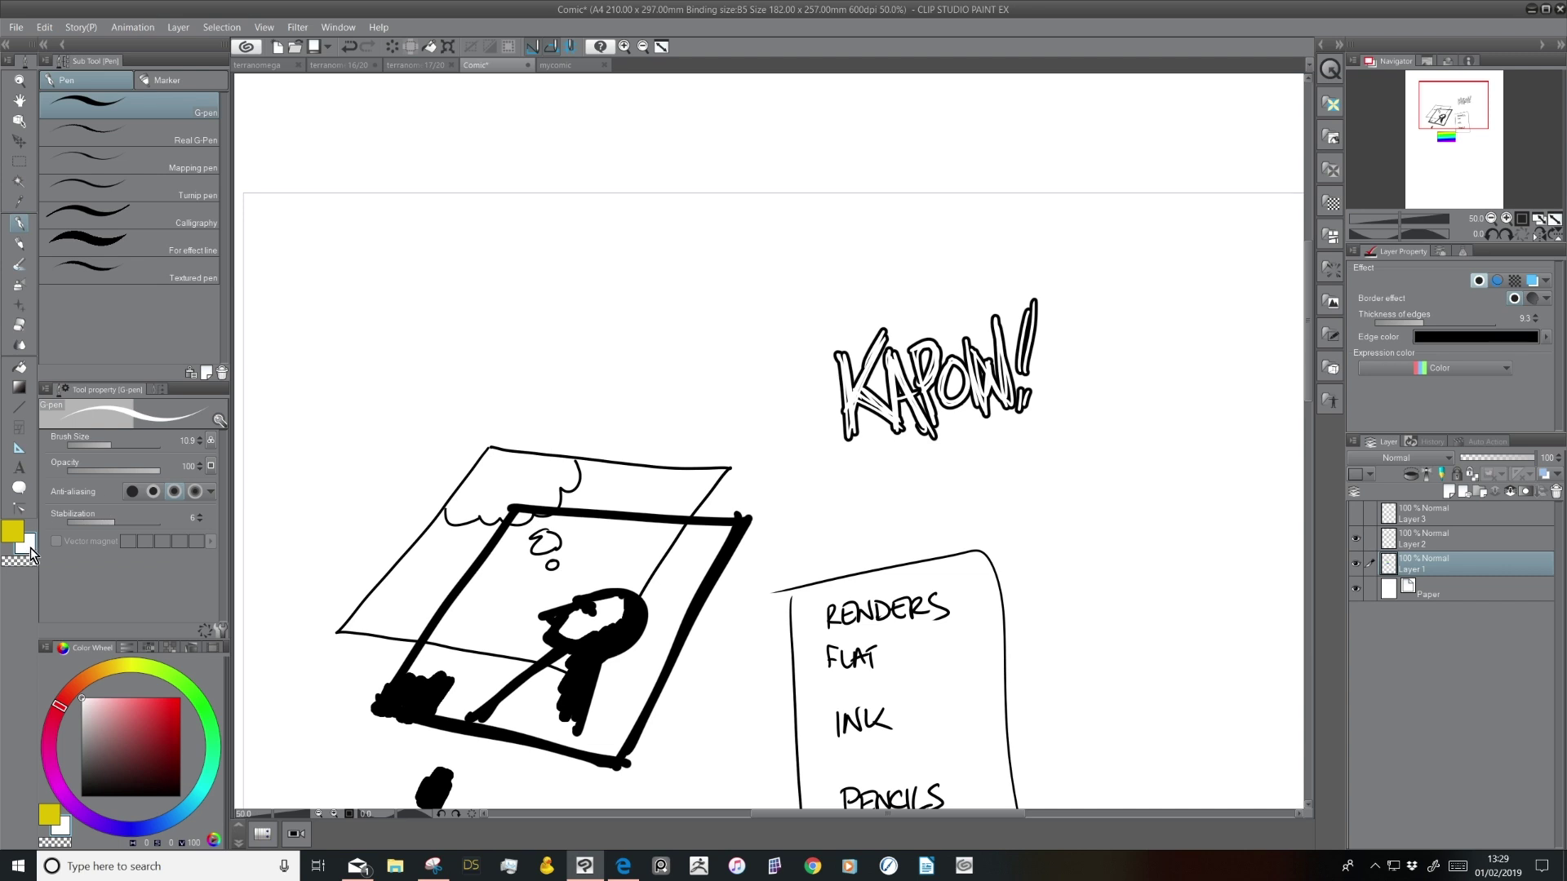
{"action": "mouse_move", "coordinate": [595, 290]}
{"action": "left_mouse_down"}
{"action": "mouse_move", "coordinate": [600, 323]}
{"action": "mouse_move", "coordinate": [650, 236]}
{"action": "mouse_move", "coordinate": [645, 362]}
{"action": "mouse_move", "coordinate": [607, 365]}
{"action": "left_mouse_up"}
{"action": "mouse_move", "coordinate": [670, 295]}
{"action": "left_mouse_down"}
{"action": "mouse_move", "coordinate": [717, 295]}
{"action": "mouse_move", "coordinate": [708, 330]}
{"action": "left_mouse_up"}
{"action": "mouse_move", "coordinate": [734, 268]}
{"action": "left_mouse_down"}
{"action": "mouse_move", "coordinate": [740, 300]}
{"action": "mouse_move", "coordinate": [762, 297]}
{"action": "left_mouse_up"}
{"action": "left_click_drag", "start_coordinate": [751, 253], "coordinate": [767, 324]}
{"action": "left_click_drag", "start_coordinate": [715, 282], "coordinate": [729, 299]}
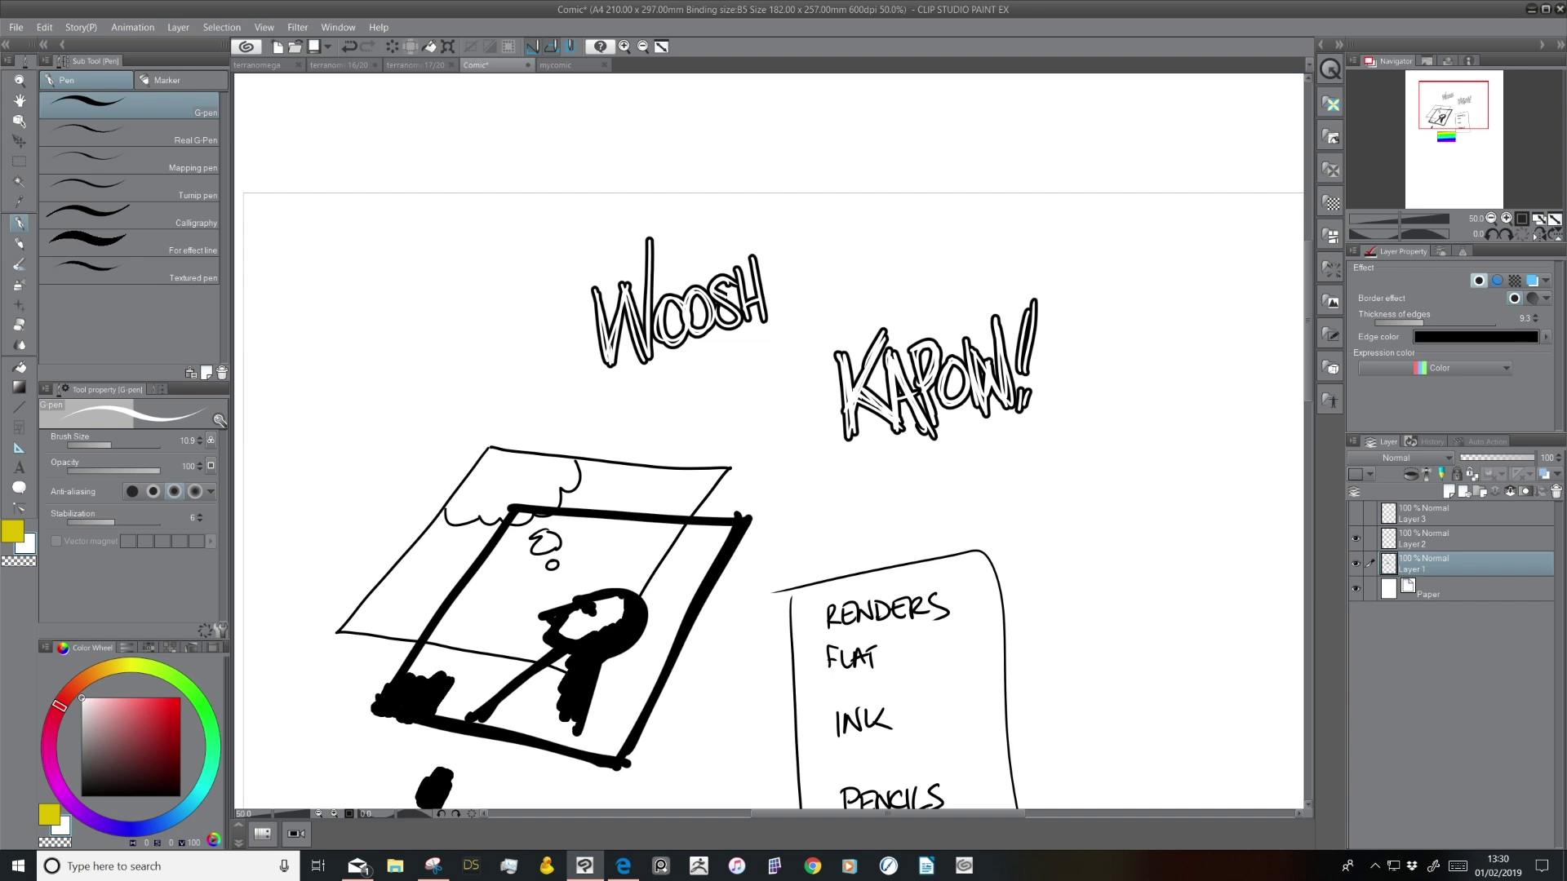
Toggle Layer 1's border effect off and on to compare the lettering with and without its outline, leaving it on
{"action": "left_click", "coordinate": [1515, 300]}
{"action": "left_click", "coordinate": [1479, 281]}
{"action": "left_click", "coordinate": [1479, 281]}
{"action": "left_click", "coordinate": [1481, 281]}
{"action": "left_click", "coordinate": [1481, 283]}
Hide the Paper layer to examine the artwork on a transparent background, and show the layer again
{"action": "left_click", "coordinate": [1389, 594]}
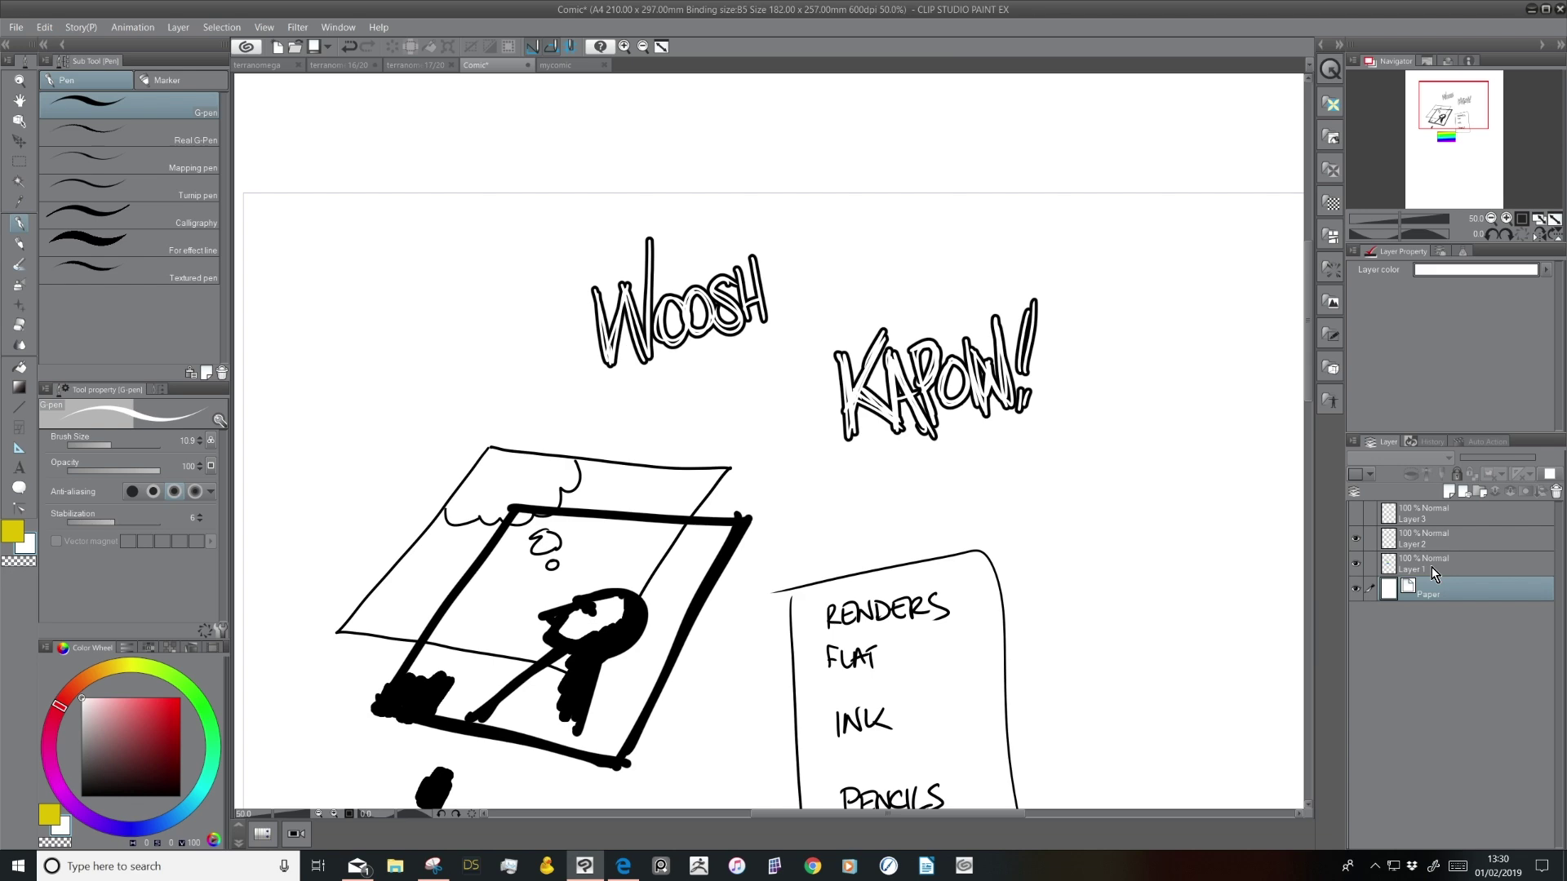
{"action": "left_click", "coordinate": [1355, 590]}
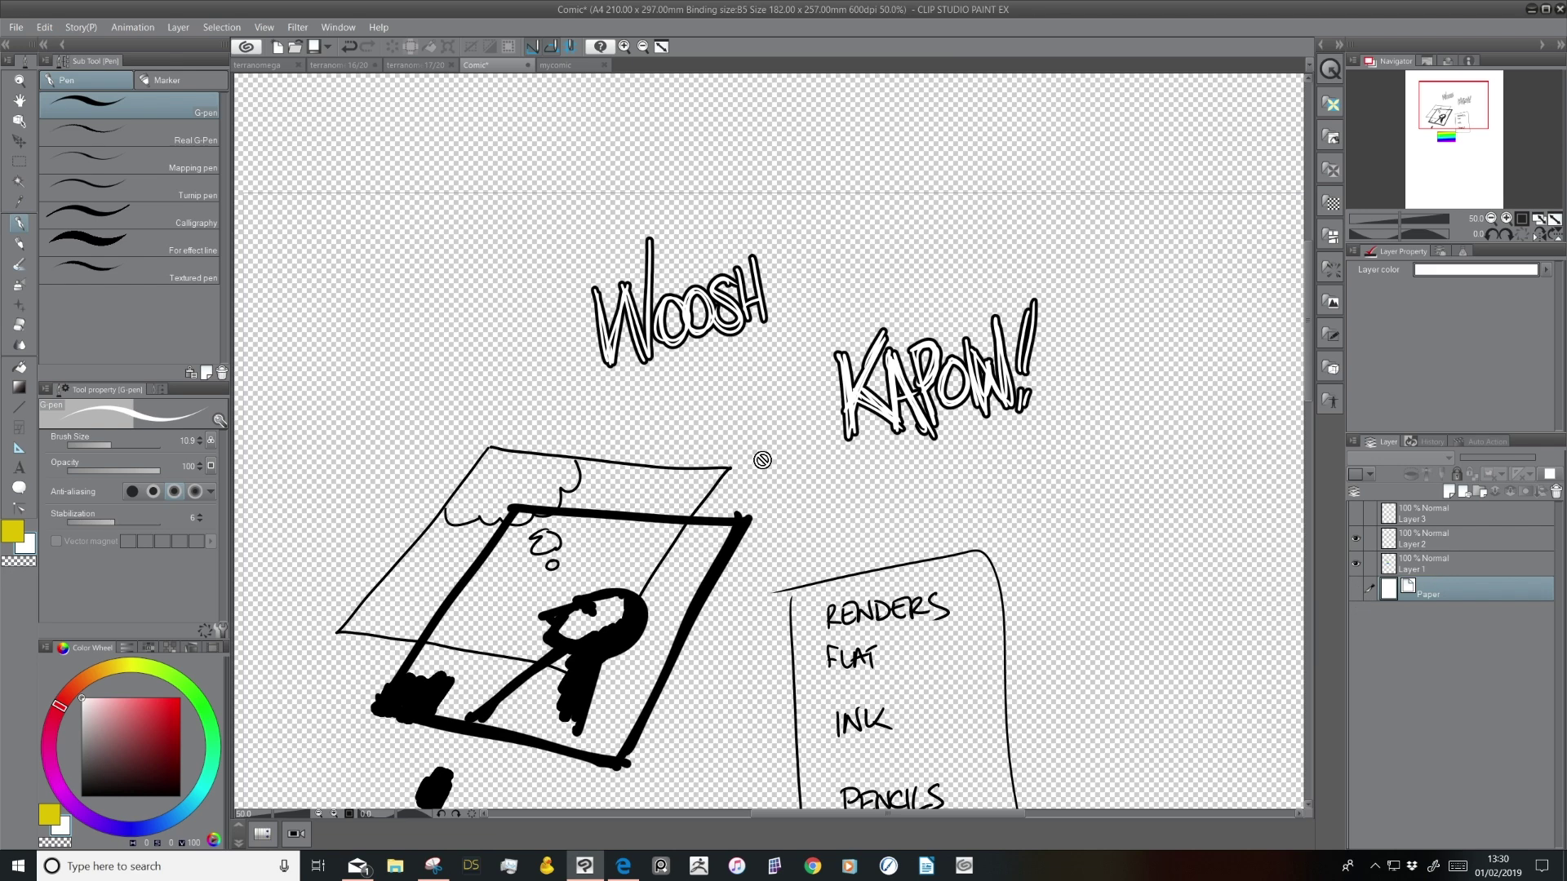
{"action": "left_click_drag", "start_coordinate": [918, 637], "coordinate": [964, 508]}
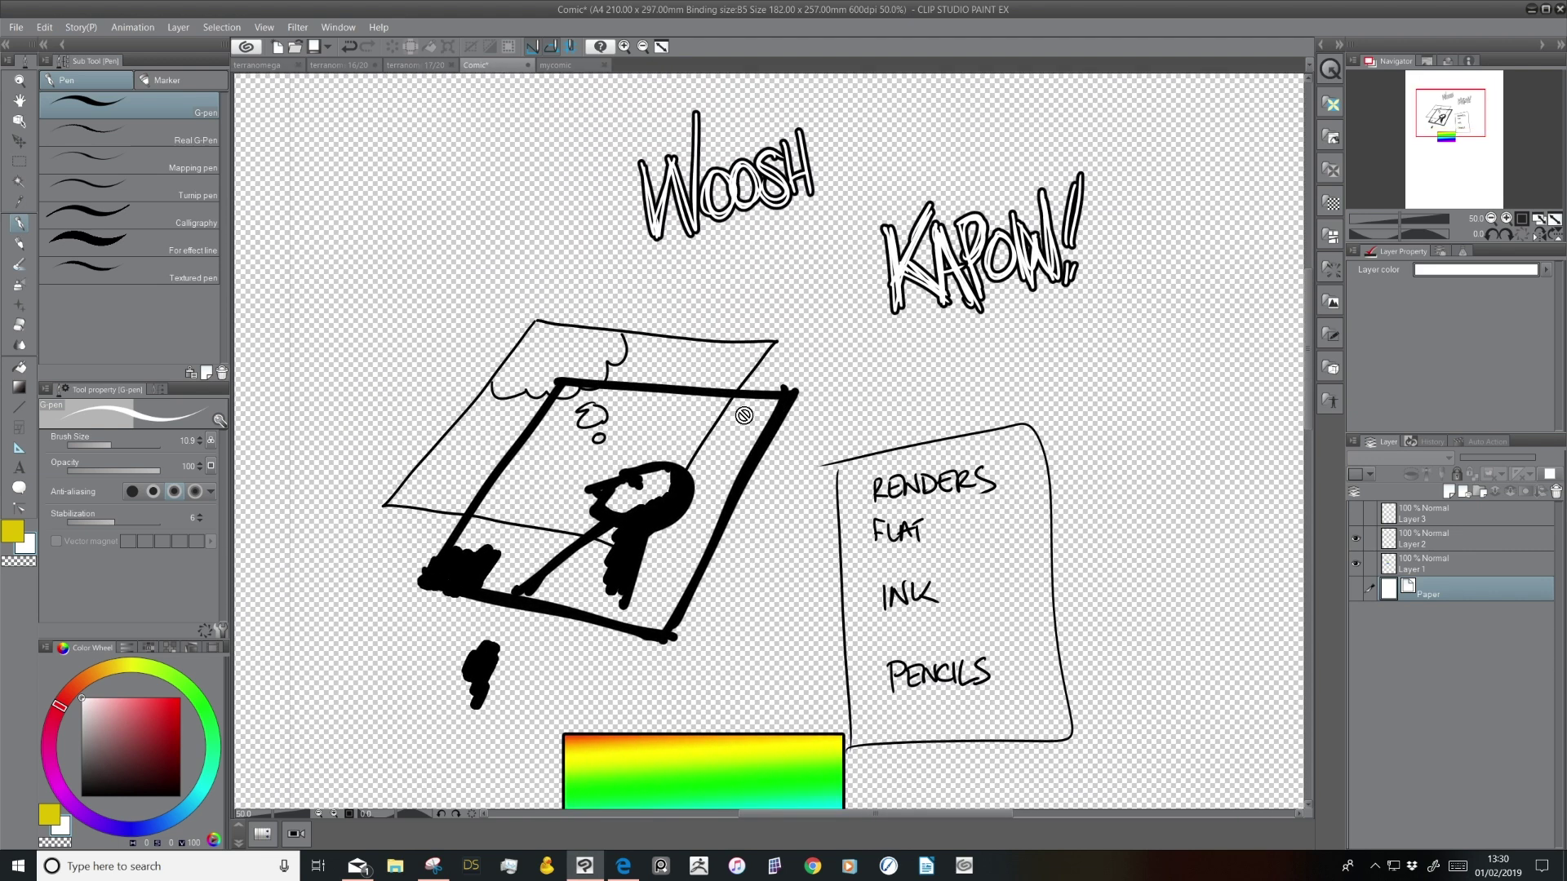
{"action": "left_click", "coordinate": [1356, 589]}
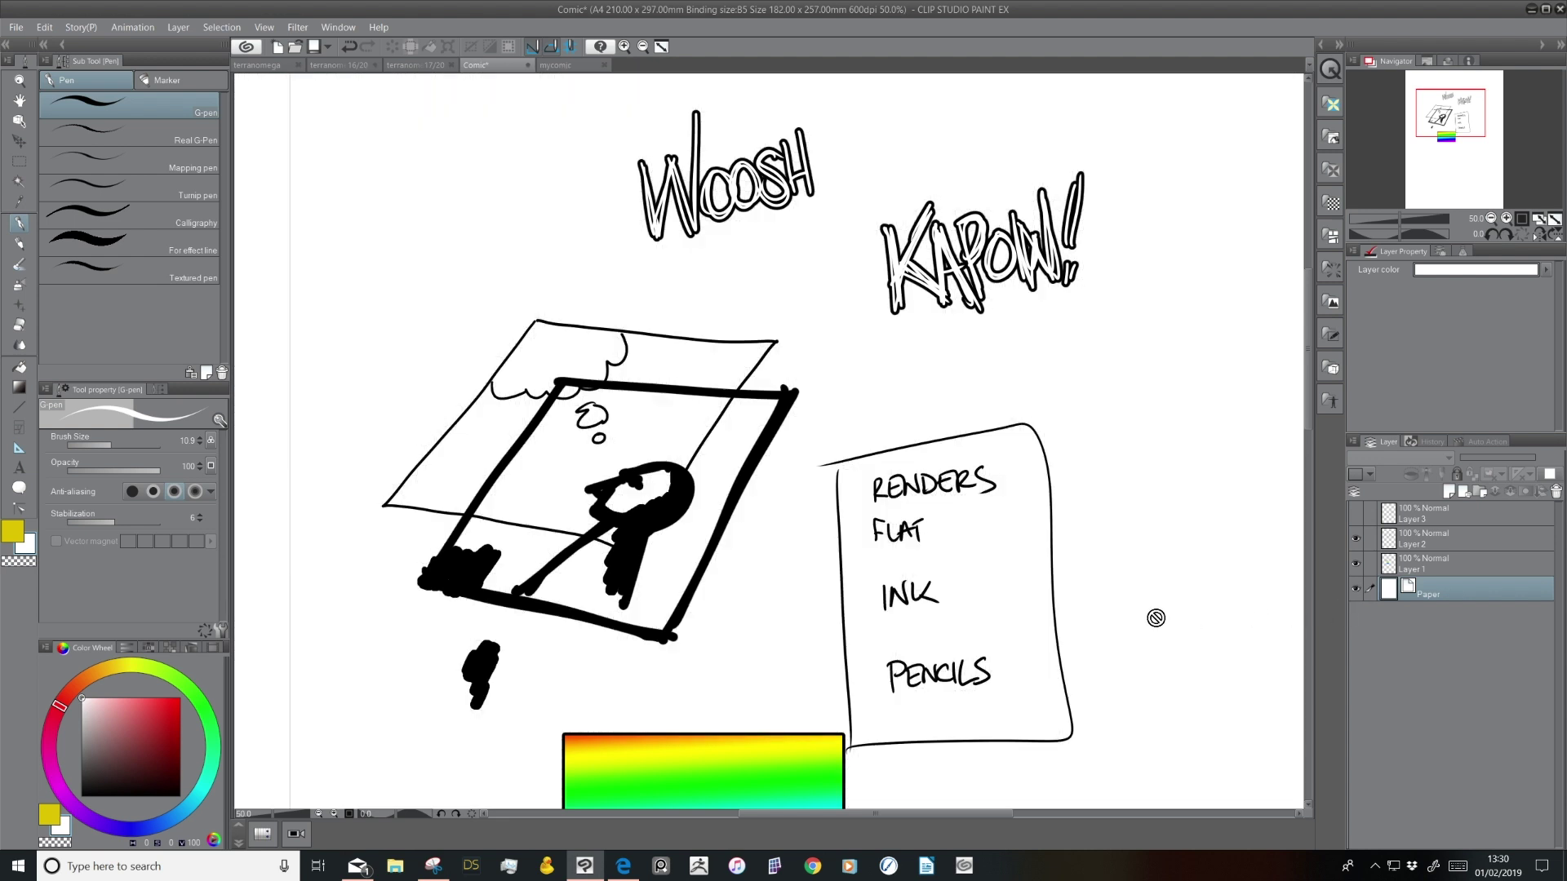
Change the Paper layer's color to the warm light grey C3C0B9
{"action": "double_click", "coordinate": [1390, 590]}
{"action": "left_click", "coordinate": [622, 374]}
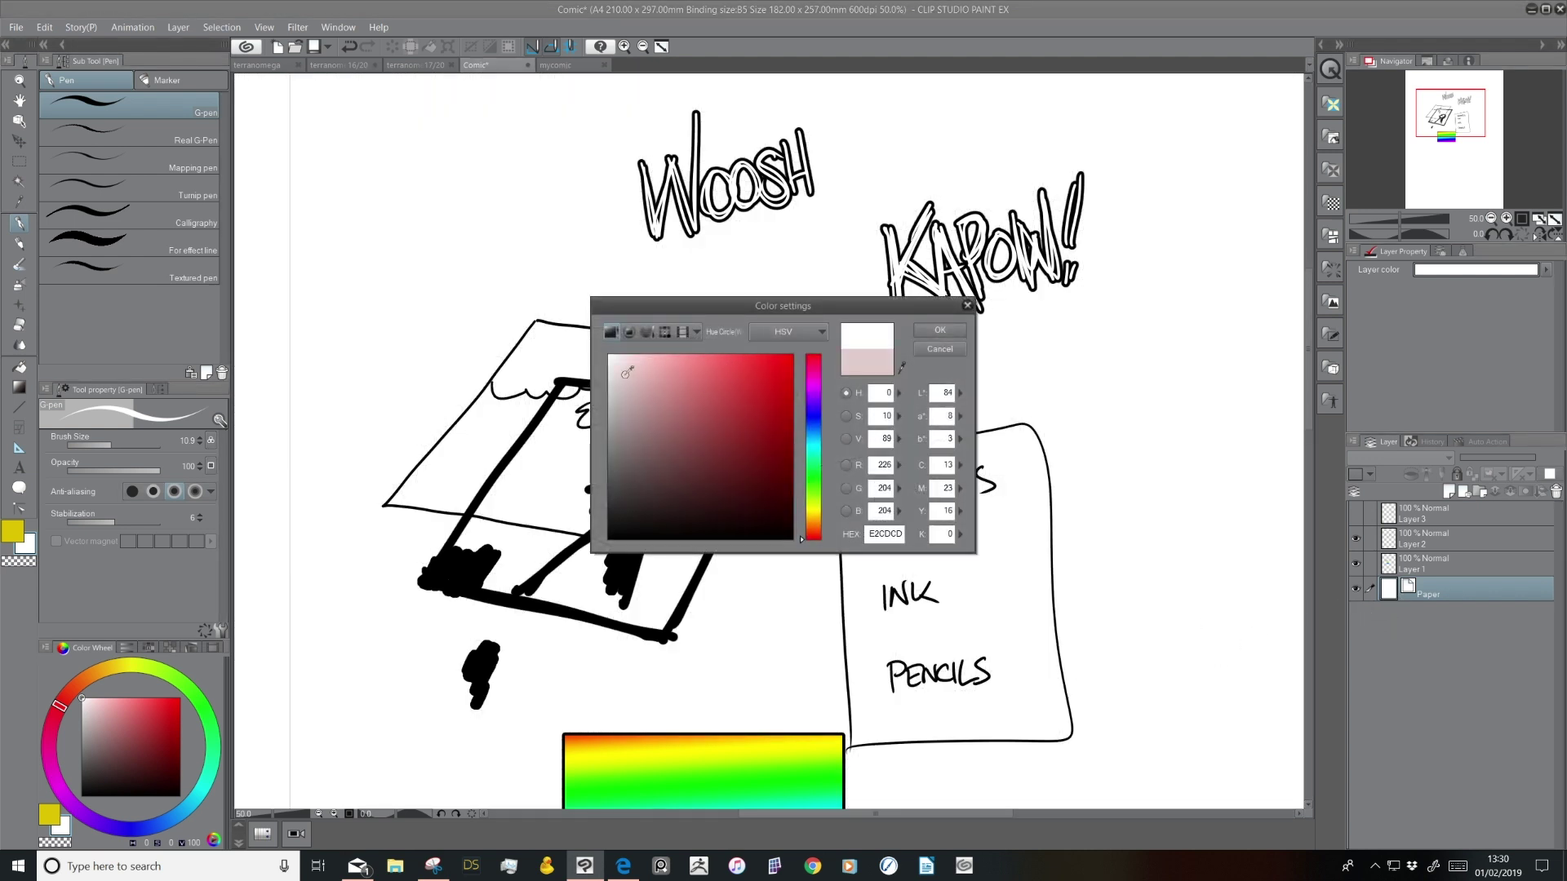
{"action": "left_click", "coordinate": [814, 518]}
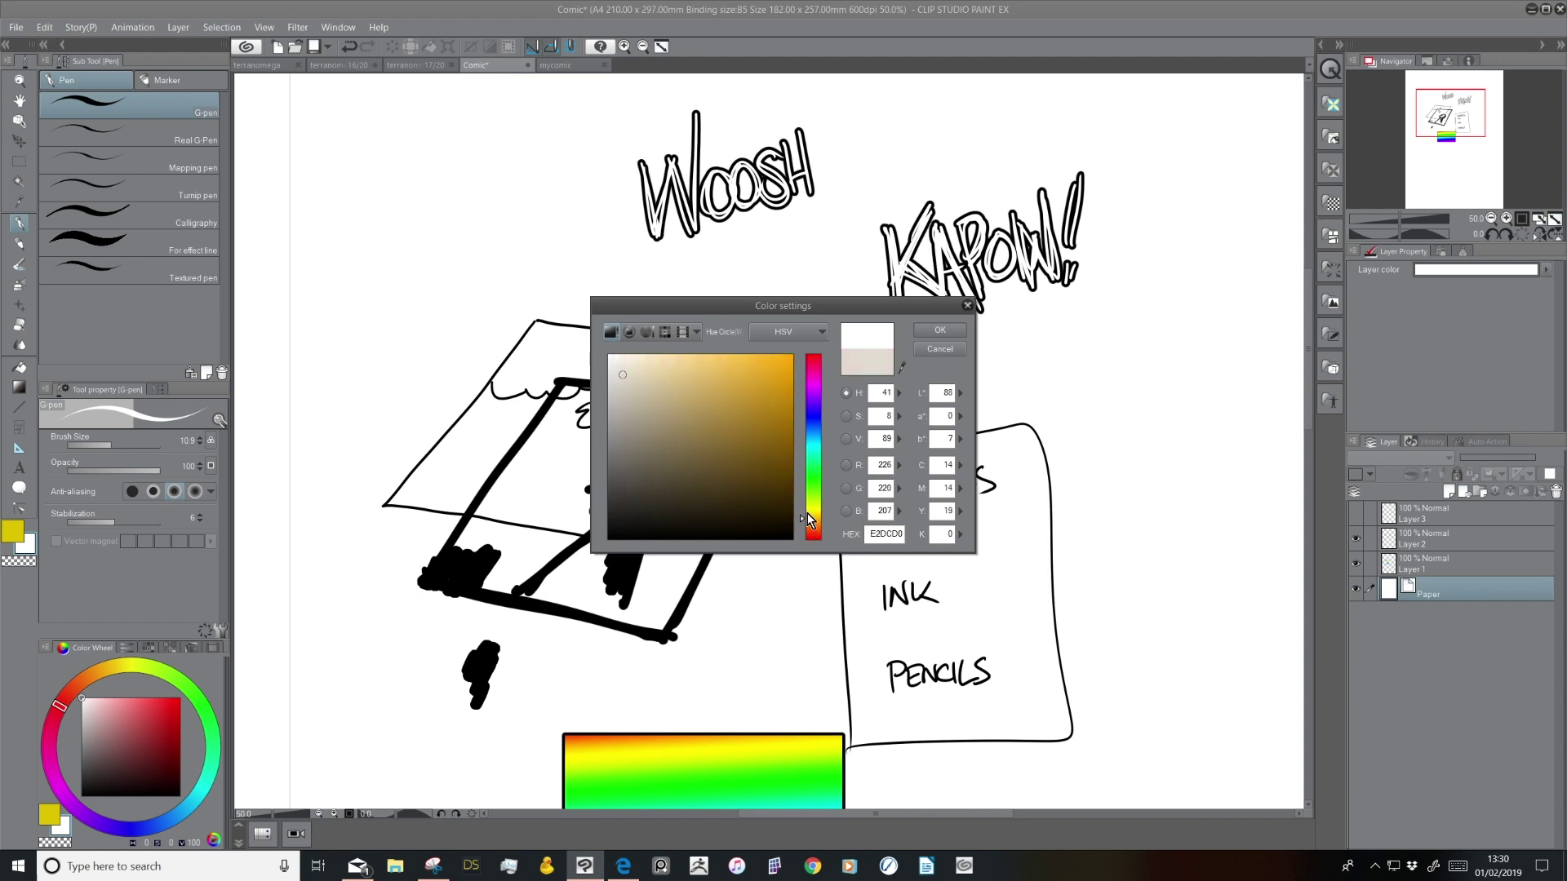
{"action": "left_click", "coordinate": [621, 382]}
{"action": "left_click", "coordinate": [620, 398]}
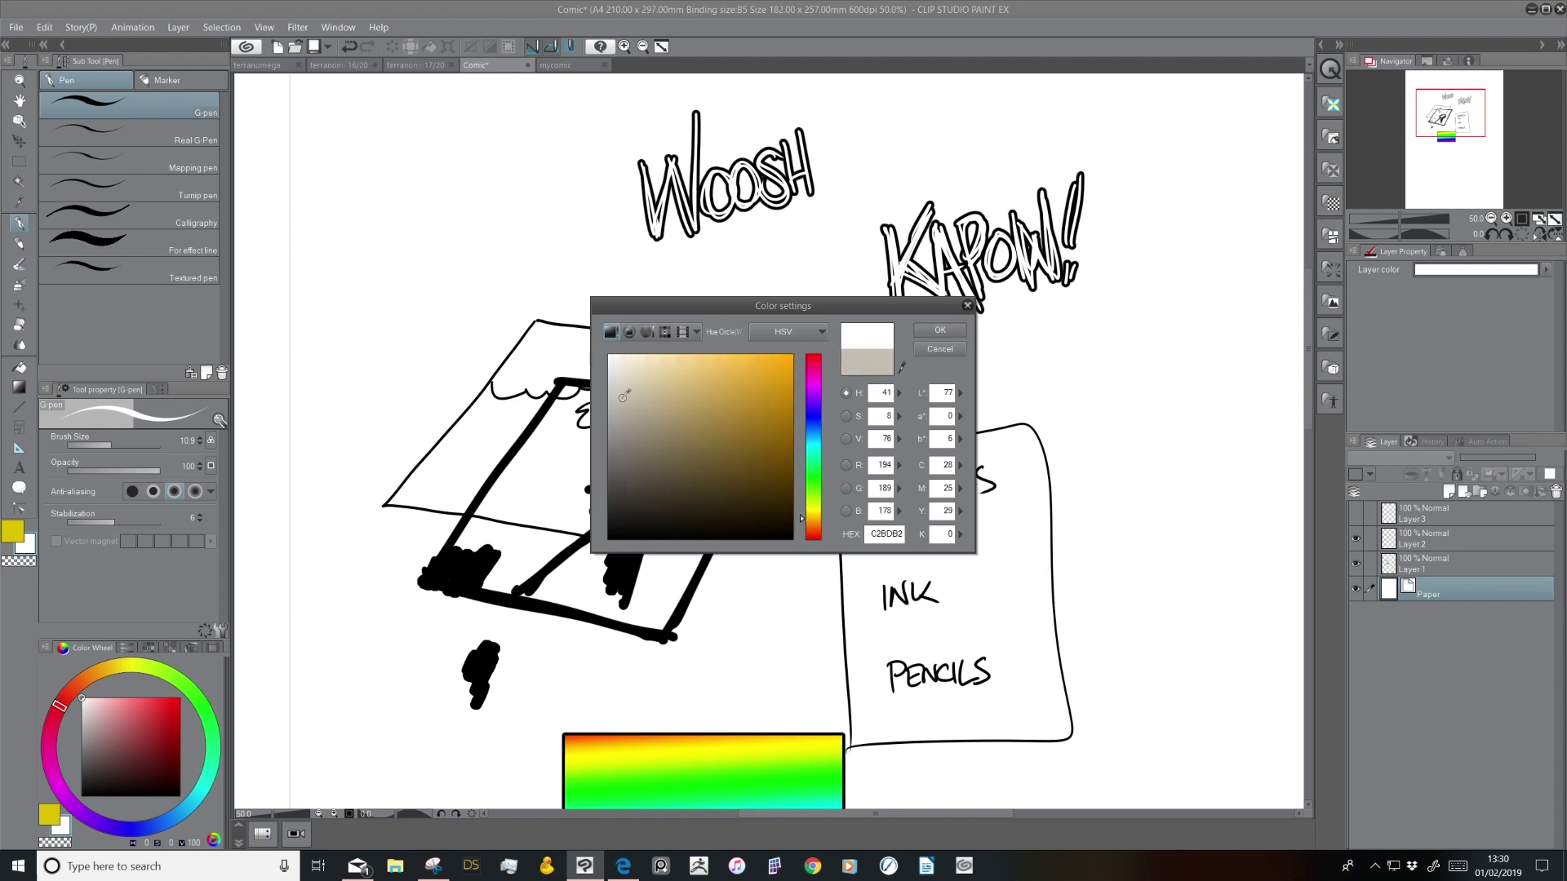
{"action": "left_click", "coordinate": [921, 331]}
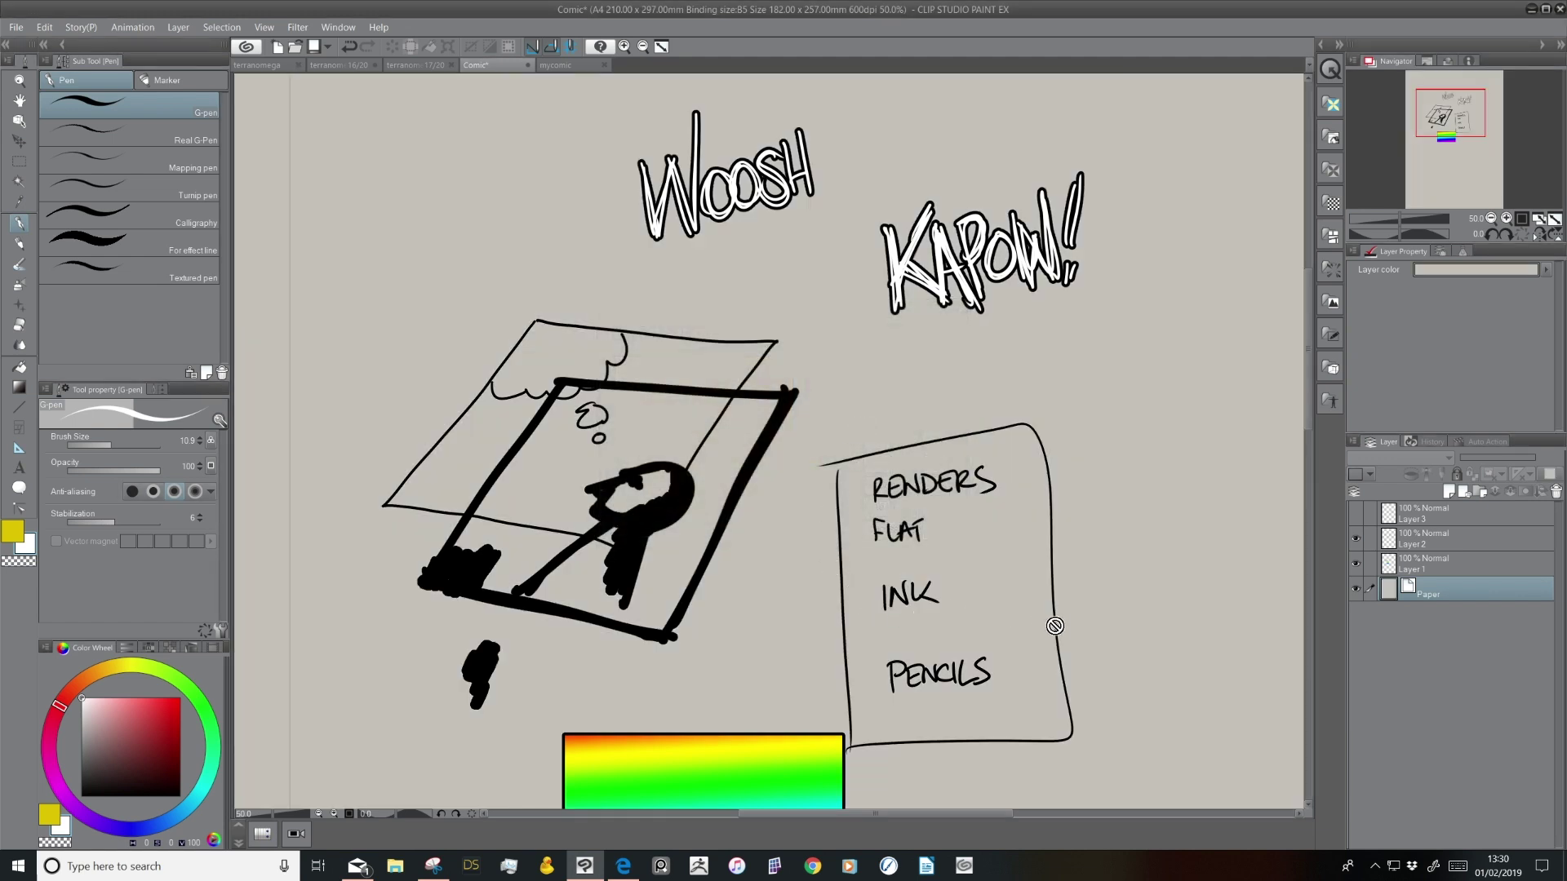
Check the tinted page as a whole and set the Paper layer's color back to white
{"action": "left_click", "coordinate": [1492, 219]}
{"action": "left_click", "coordinate": [1493, 219]}
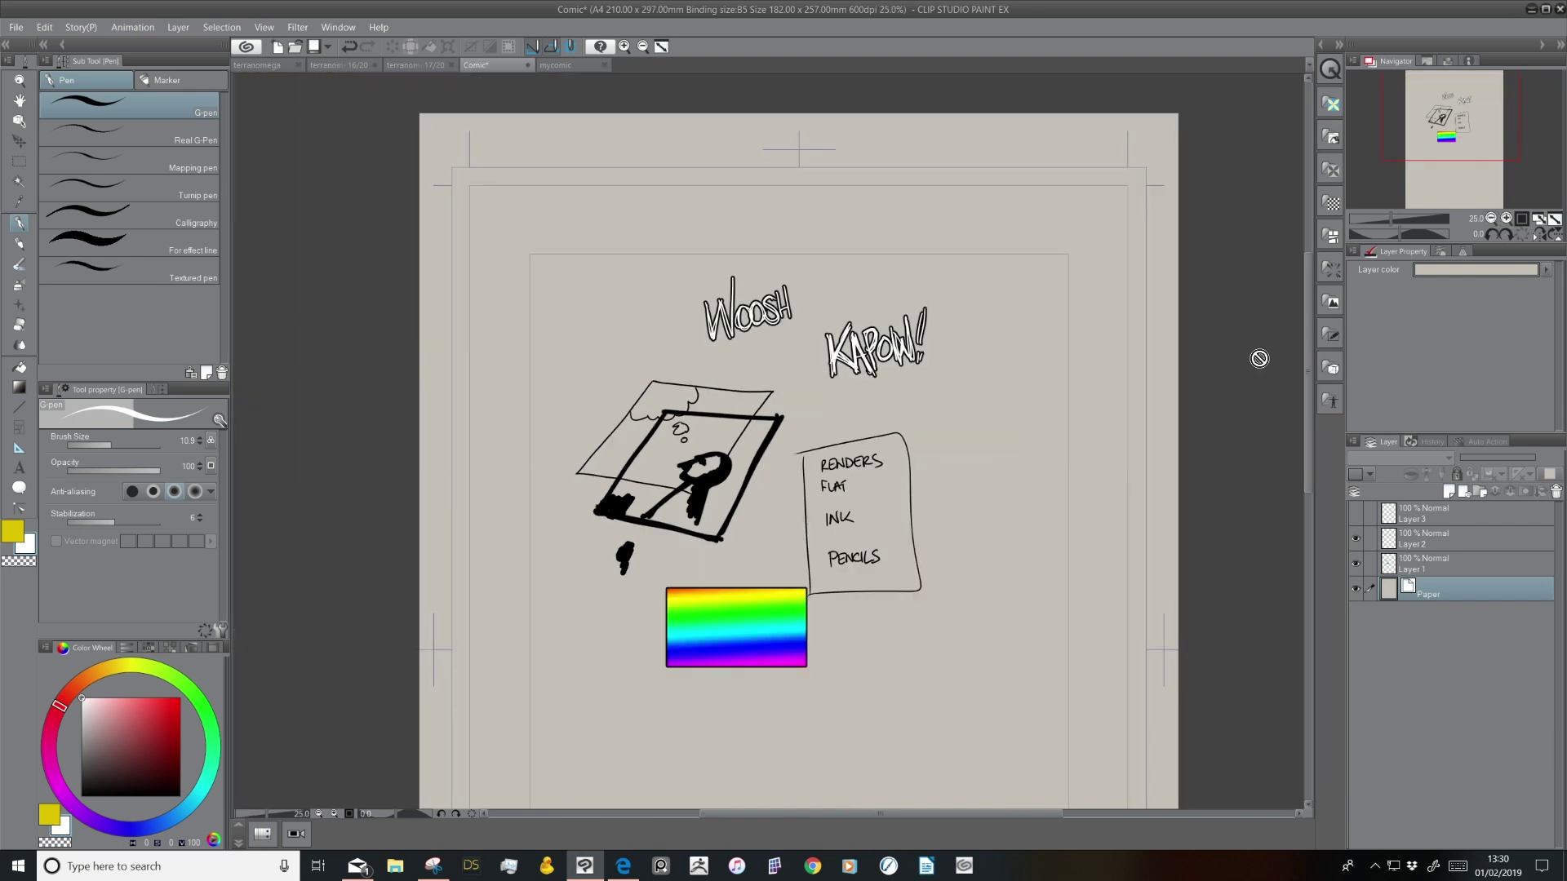
{"action": "key", "text": "ctrl+plus"}
{"action": "key", "text": "ctrl+plus"}
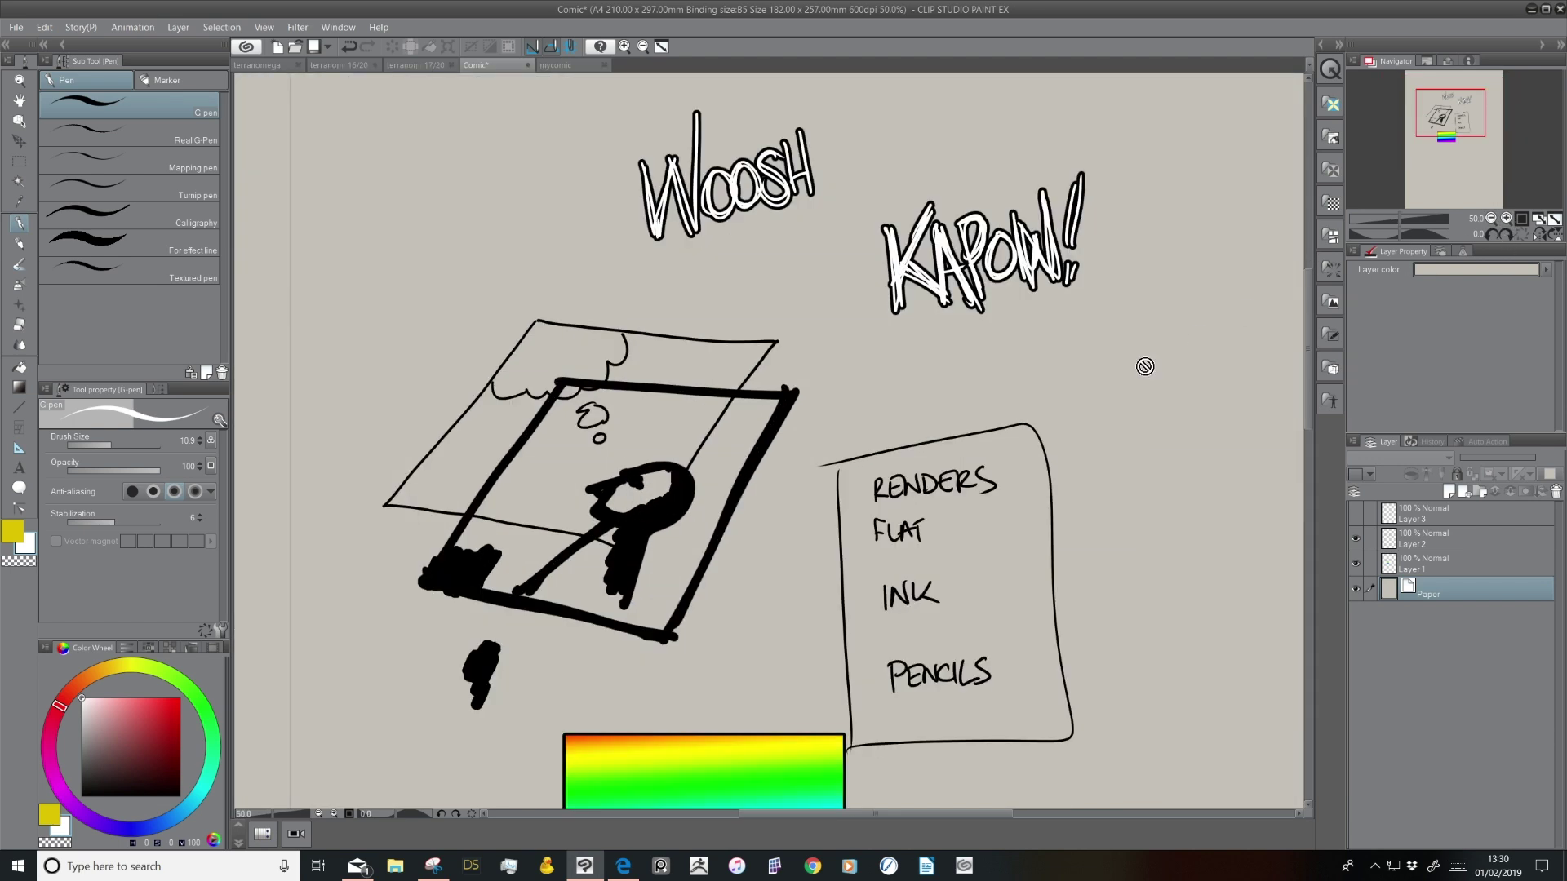
{"action": "scroll", "coordinate": [874, 542], "scroll_direction": "down", "scroll_amount": 3}
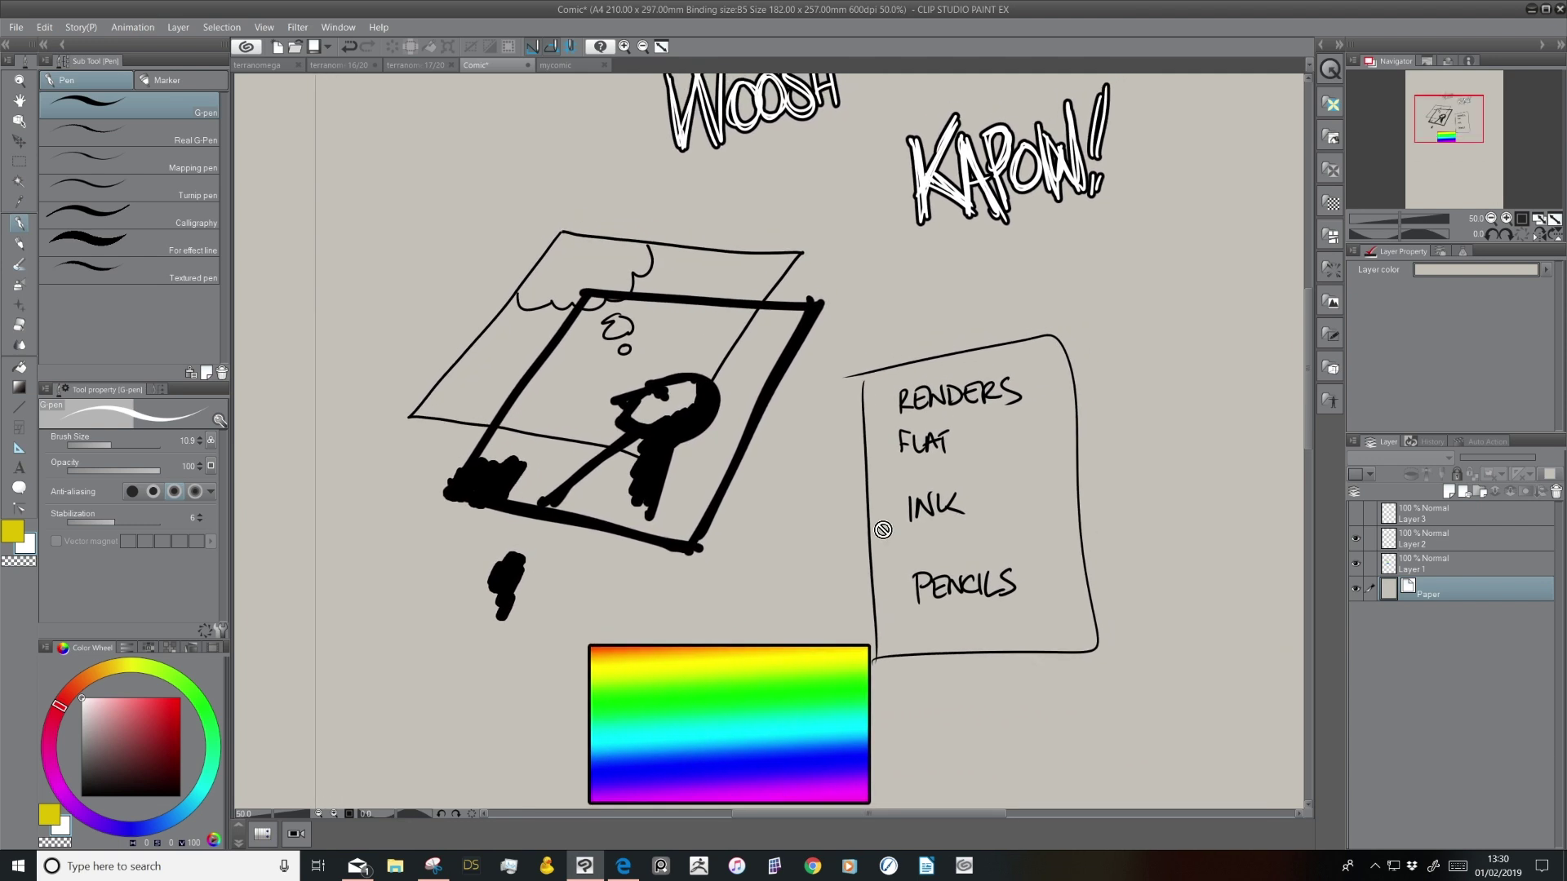
{"action": "double_click", "coordinate": [1390, 587]}
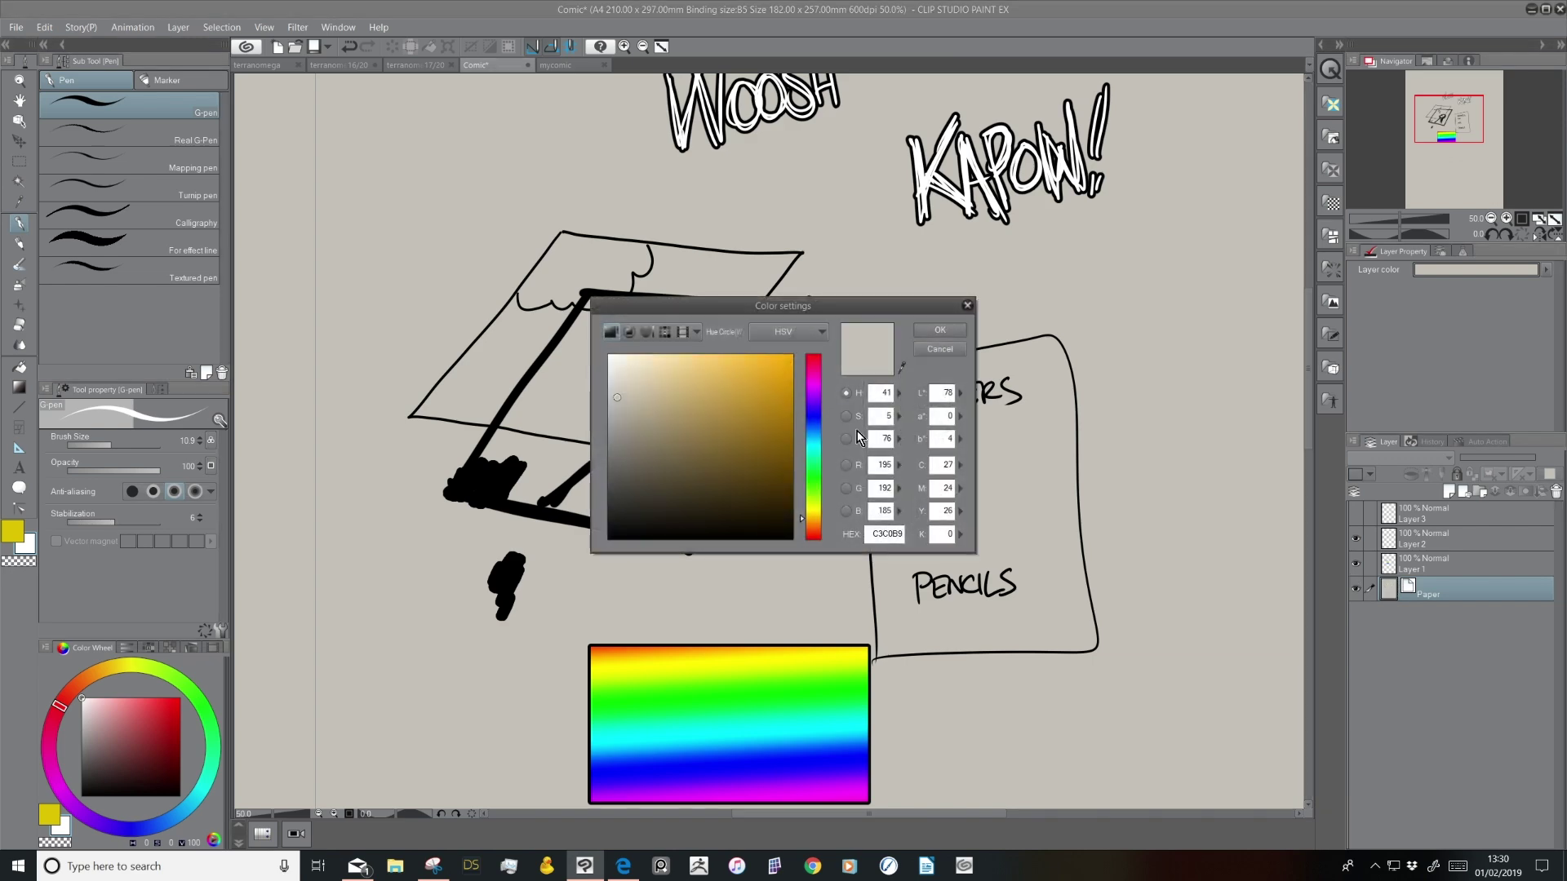
{"action": "left_click", "coordinate": [941, 329]}
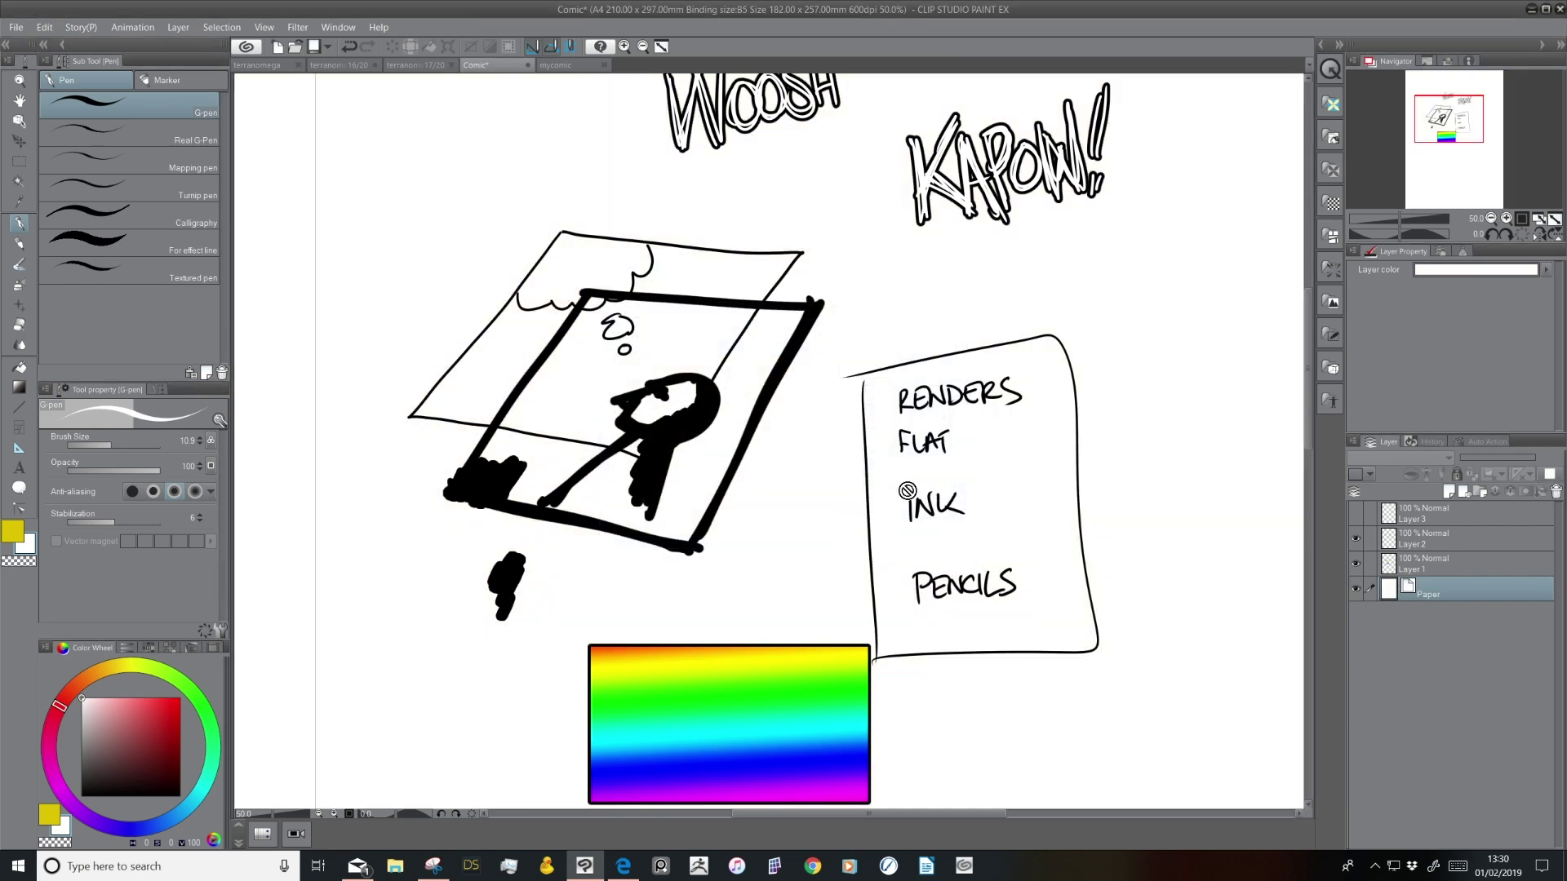
{"action": "left_click_drag", "start_coordinate": [968, 465], "coordinate": [899, 550]}
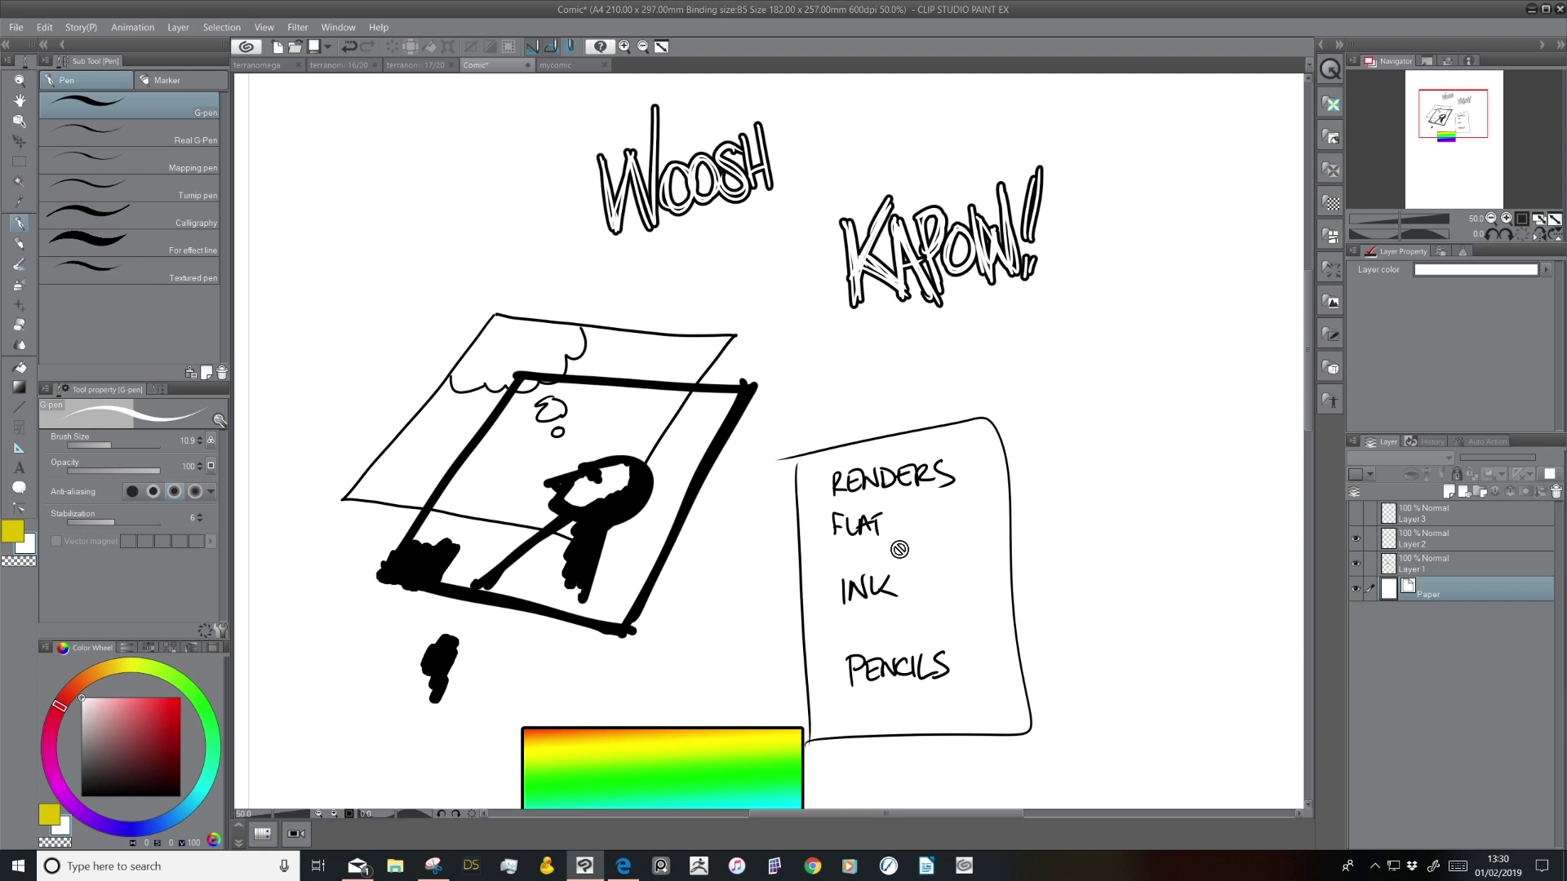
Set the main drawing color to black while keeping the sub color white
{"action": "left_click_drag", "start_coordinate": [91, 766], "coordinate": [68, 825]}
{"action": "left_click", "coordinate": [51, 816]}
{"action": "left_click_drag", "start_coordinate": [90, 769], "coordinate": [66, 833]}
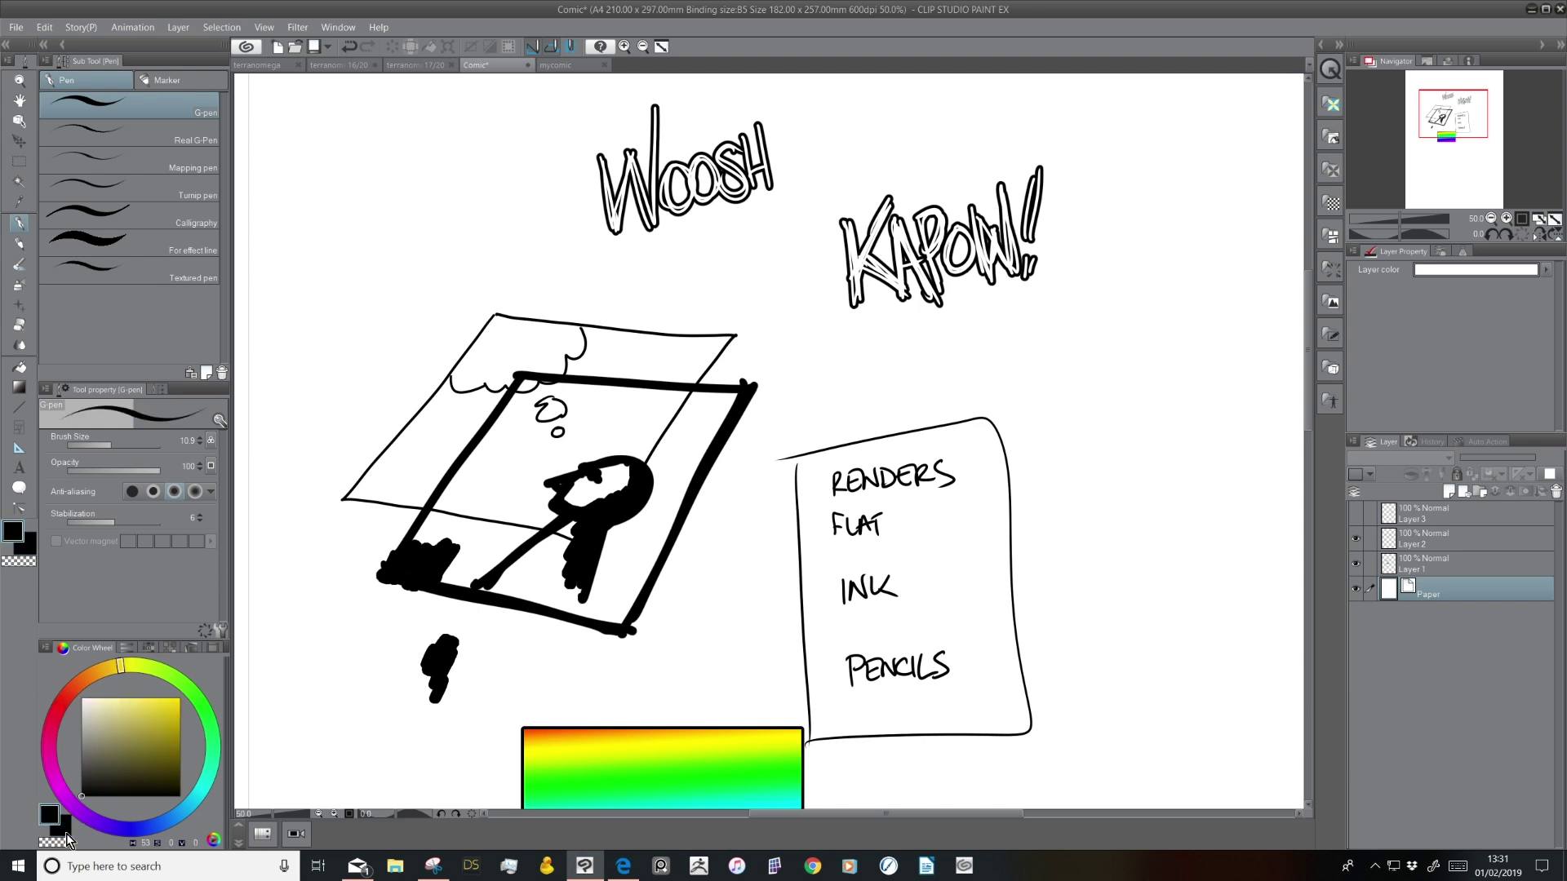
{"action": "left_click", "coordinate": [62, 831]}
{"action": "left_click_drag", "start_coordinate": [91, 728], "coordinate": [74, 692]}
{"action": "left_click", "coordinate": [50, 816]}
{"action": "left_click_drag", "start_coordinate": [1032, 549], "coordinate": [938, 623]}
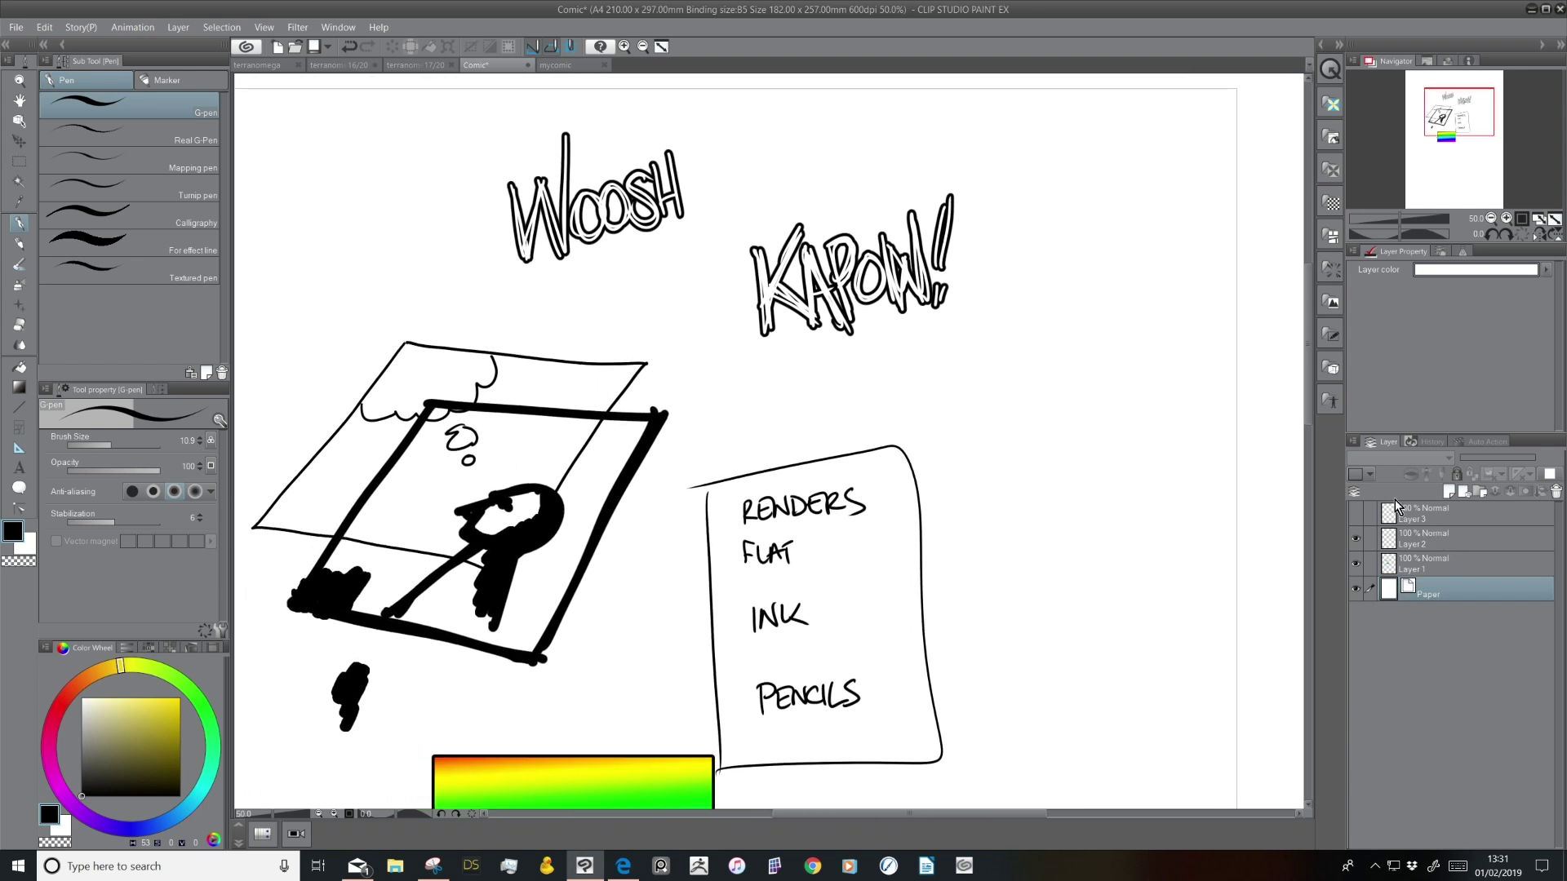
Select Layer 1, lock the whole layer against drawing, and unlock it again
{"action": "left_click", "coordinate": [1432, 561]}
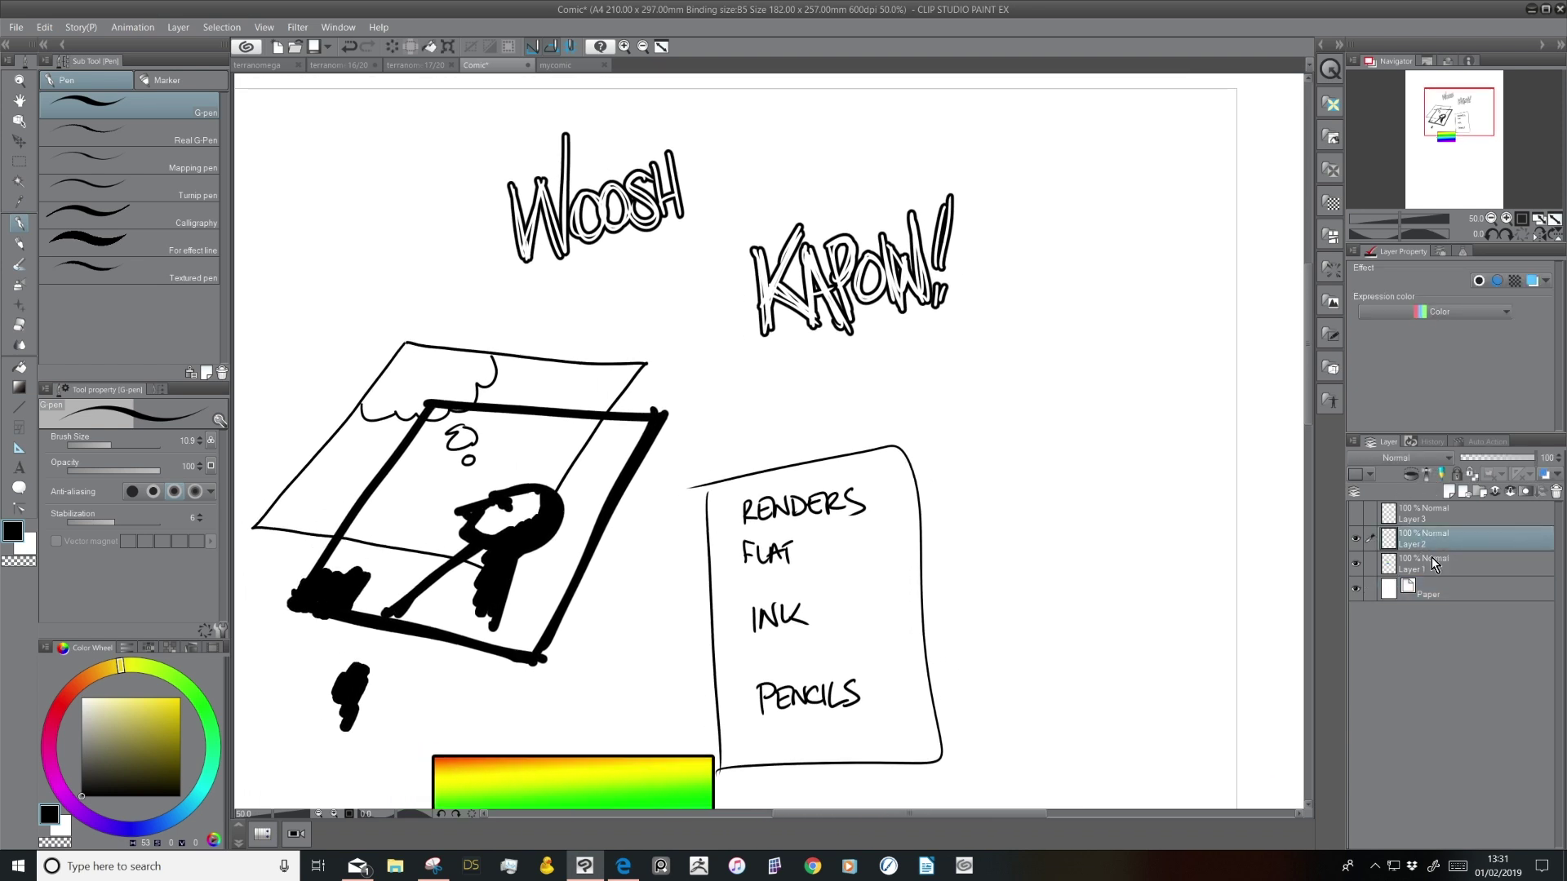
{"action": "left_click", "coordinate": [1460, 475]}
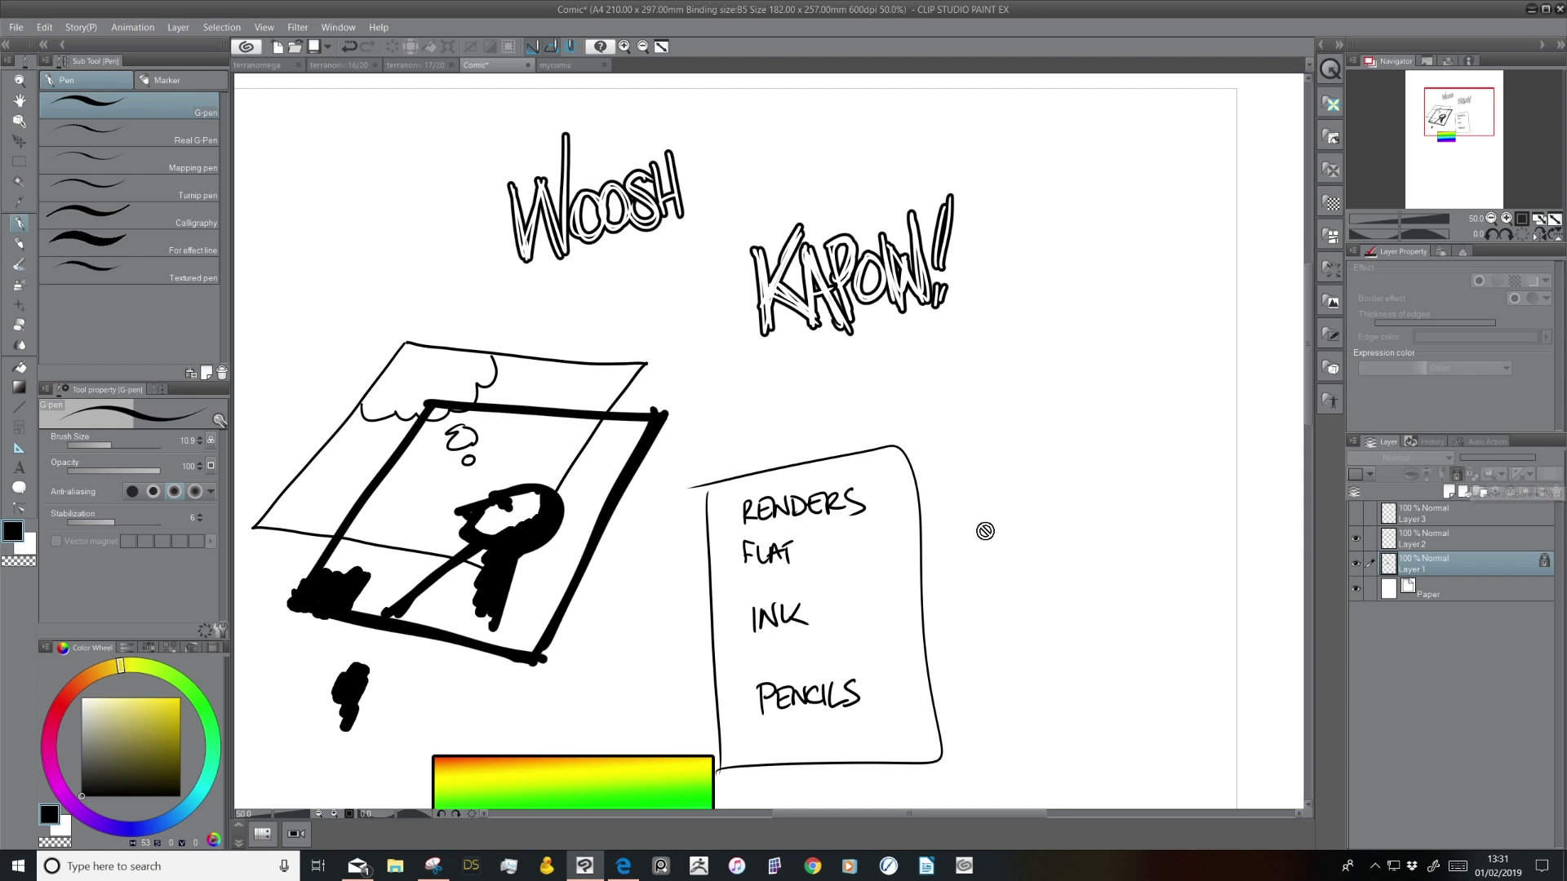
{"action": "left_click", "coordinate": [1455, 483]}
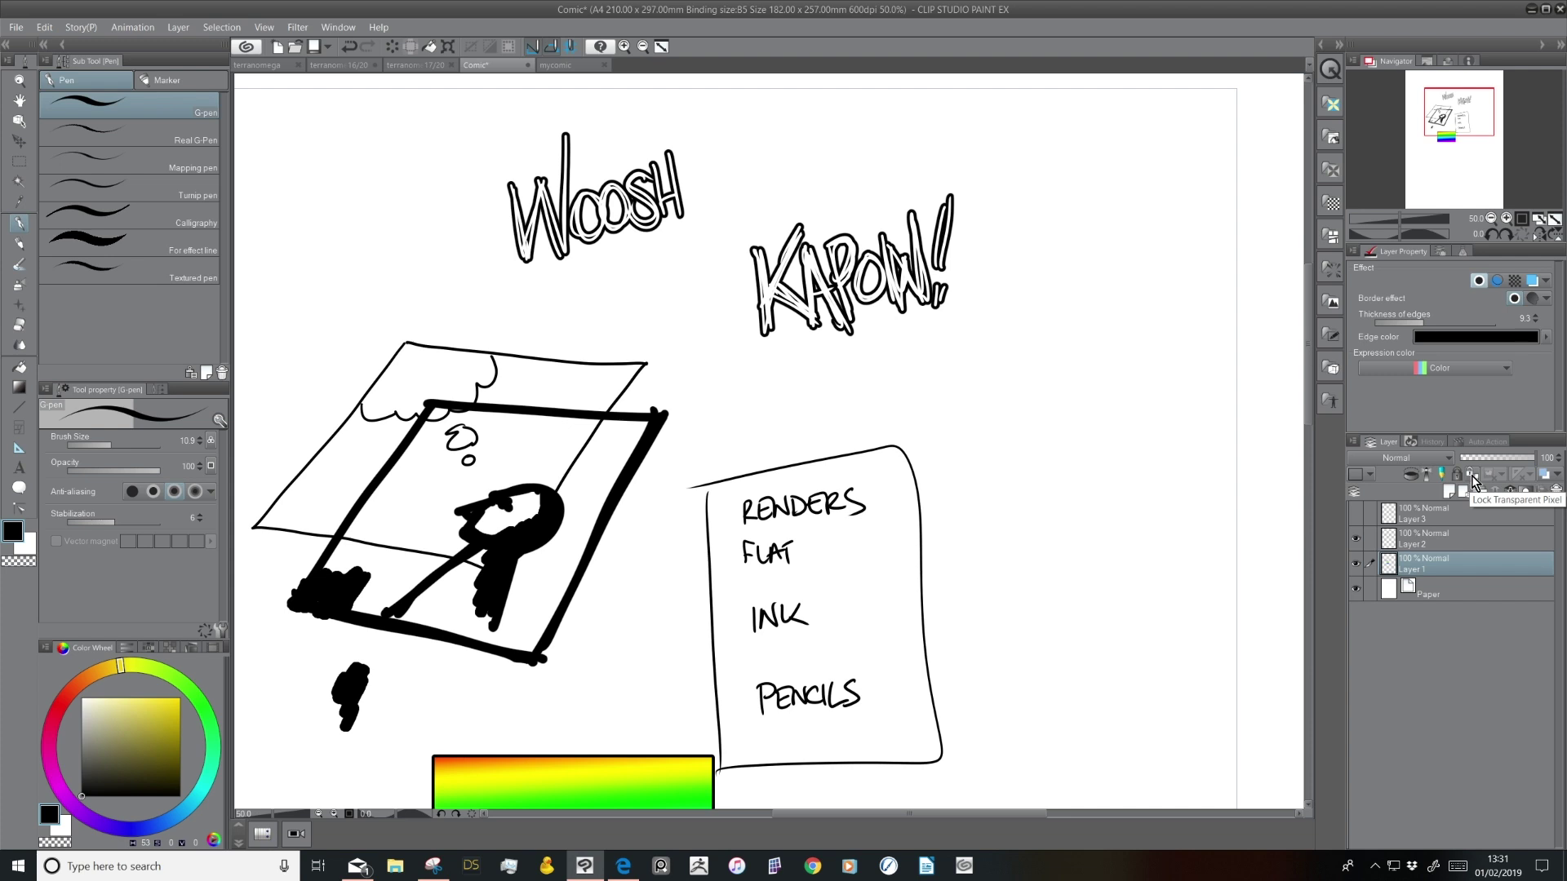
Turn on Lock Transparent Pixel for Layer 1 and set the drawing color to bright red
{"action": "left_click", "coordinate": [1472, 475]}
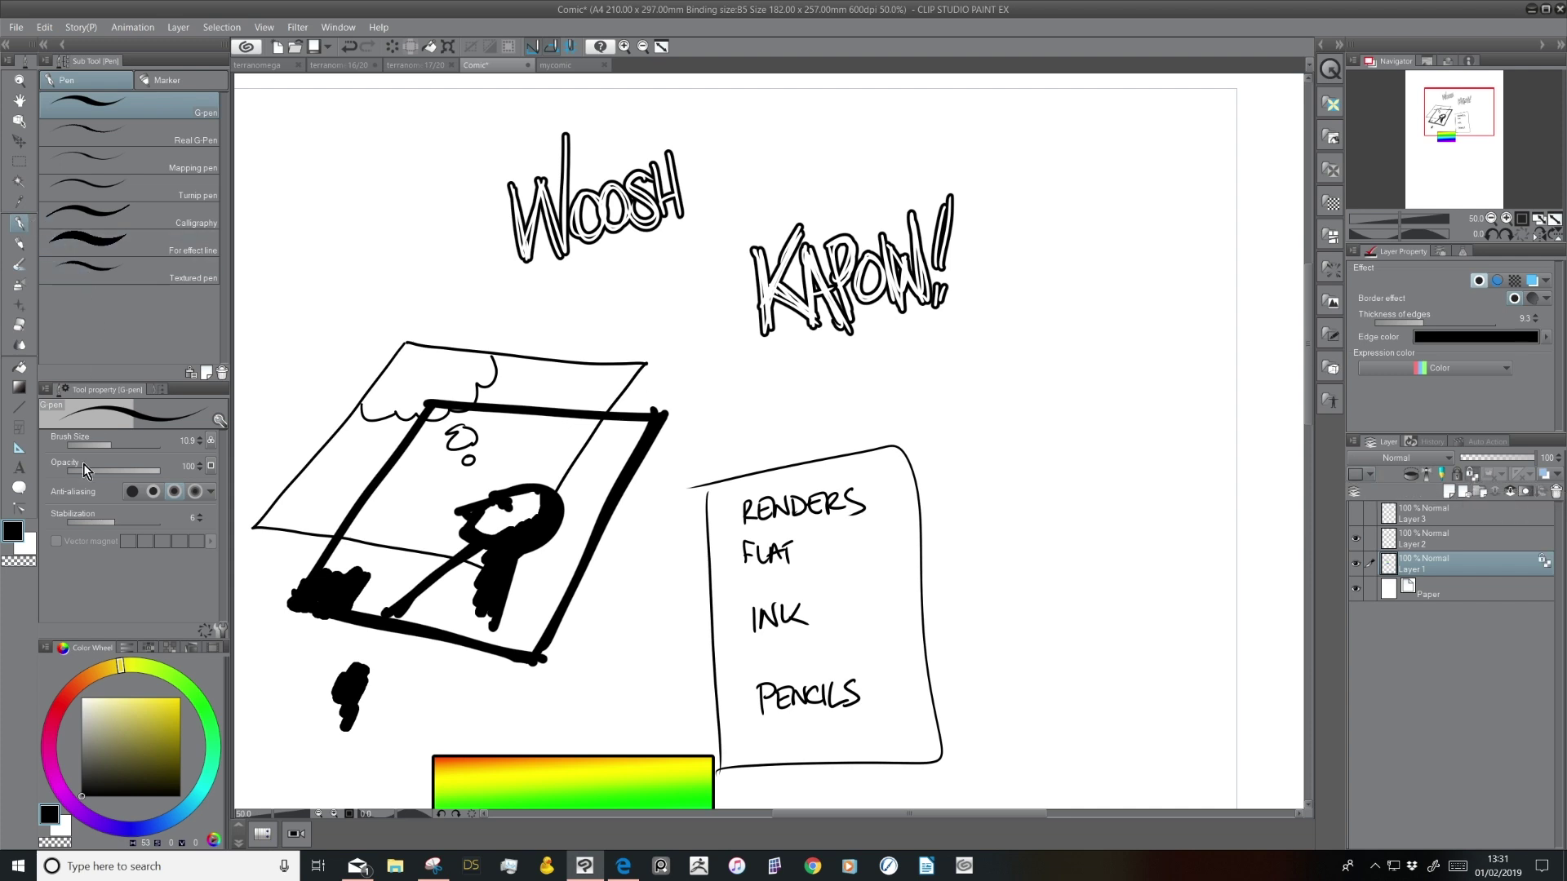
{"action": "left_click_drag", "start_coordinate": [121, 665], "coordinate": [64, 700]}
{"action": "left_click", "coordinate": [180, 699]}
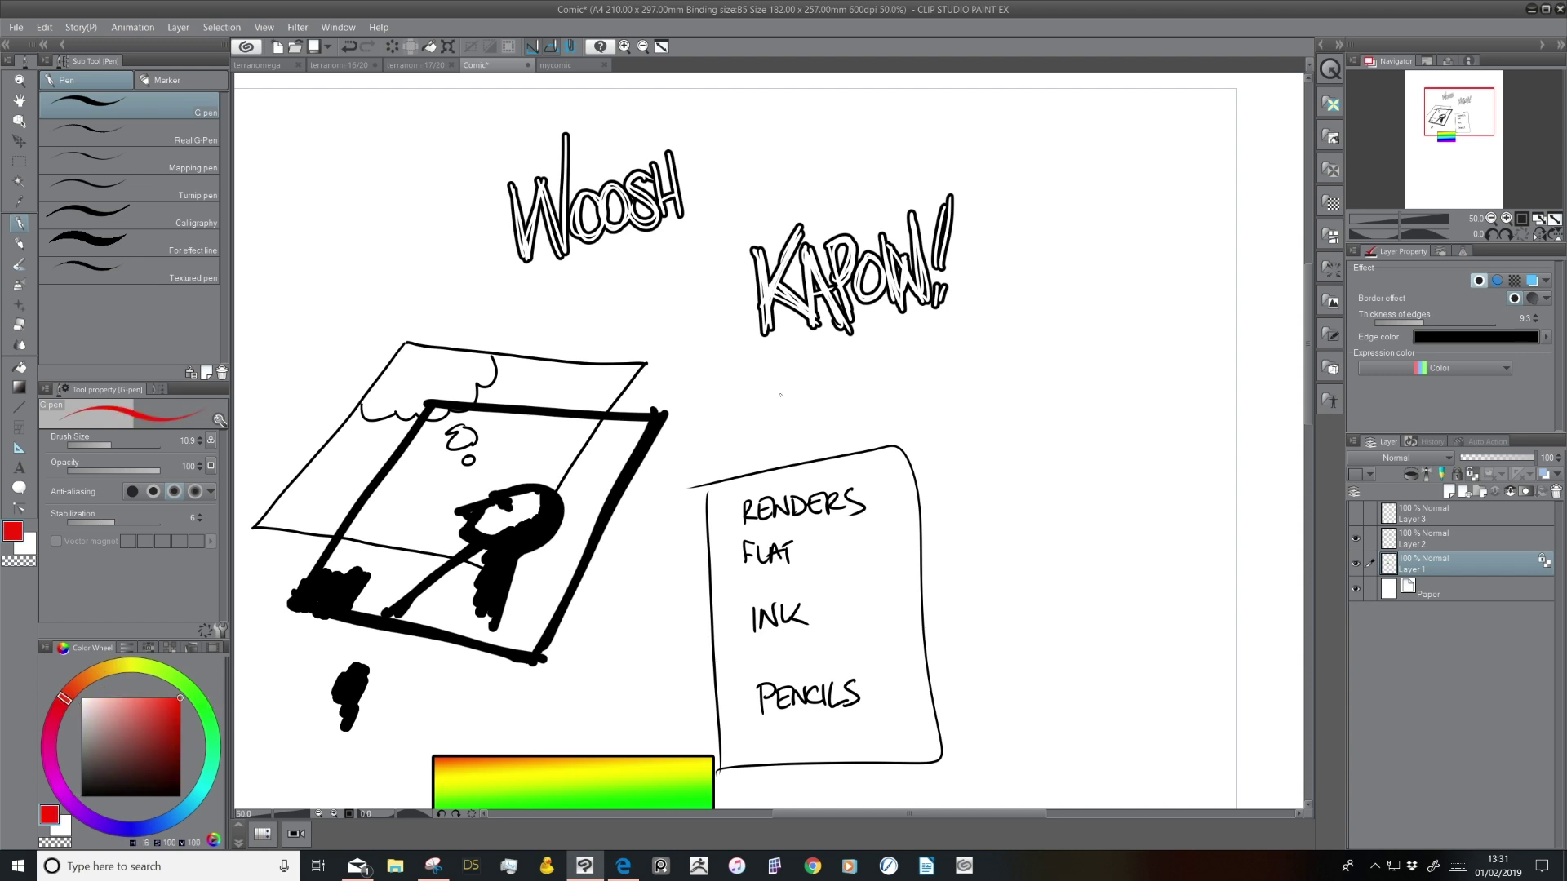
Hide the Paper layer and hatch red strokes over the KAPOW! lettering and the thick panel's edge
{"action": "left_click_drag", "start_coordinate": [767, 290], "coordinate": [771, 300]}
{"action": "left_click", "coordinate": [1356, 589]}
{"action": "mouse_move", "coordinate": [783, 302]}
{"action": "left_mouse_down"}
{"action": "mouse_move", "coordinate": [848, 269]}
{"action": "mouse_move", "coordinate": [816, 261]}
{"action": "left_mouse_up"}
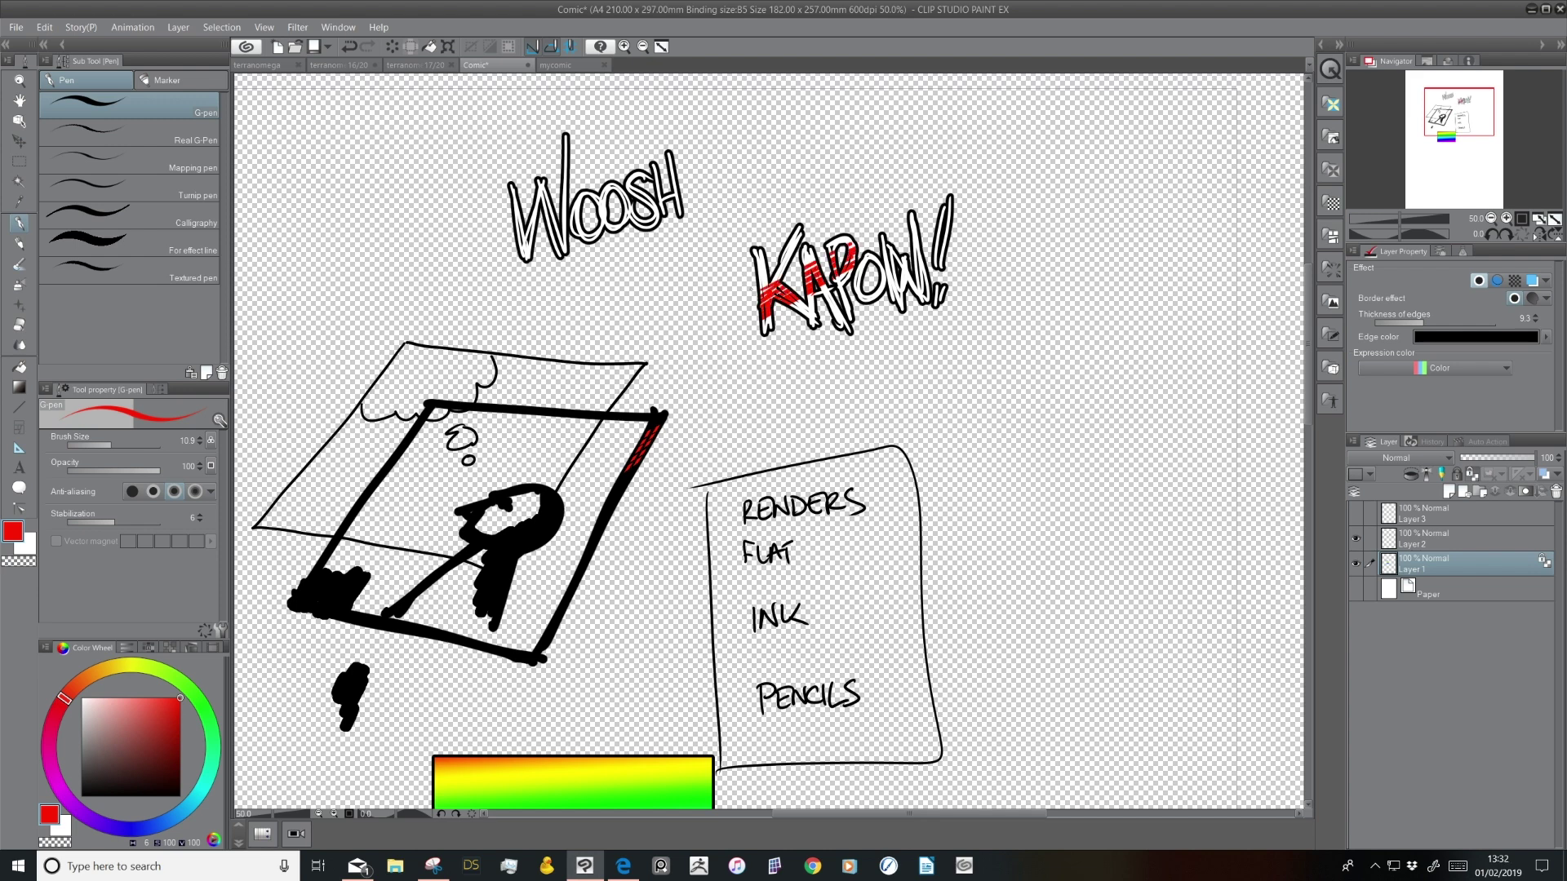
Paint the rest of the KAPOW! lettering and parts of the sketched figure red at brush size 45.7, and show the Paper layer again
{"action": "left_click_drag", "start_coordinate": [110, 448], "coordinate": [121, 448]}
{"action": "left_click_drag", "start_coordinate": [804, 224], "coordinate": [768, 327]}
{"action": "left_click_drag", "start_coordinate": [808, 253], "coordinate": [808, 318]}
{"action": "mouse_move", "coordinate": [885, 245]}
{"action": "left_mouse_down"}
{"action": "mouse_move", "coordinate": [845, 327]}
{"action": "mouse_move", "coordinate": [938, 245]}
{"action": "left_mouse_up"}
{"action": "left_click_drag", "start_coordinate": [923, 298], "coordinate": [947, 200]}
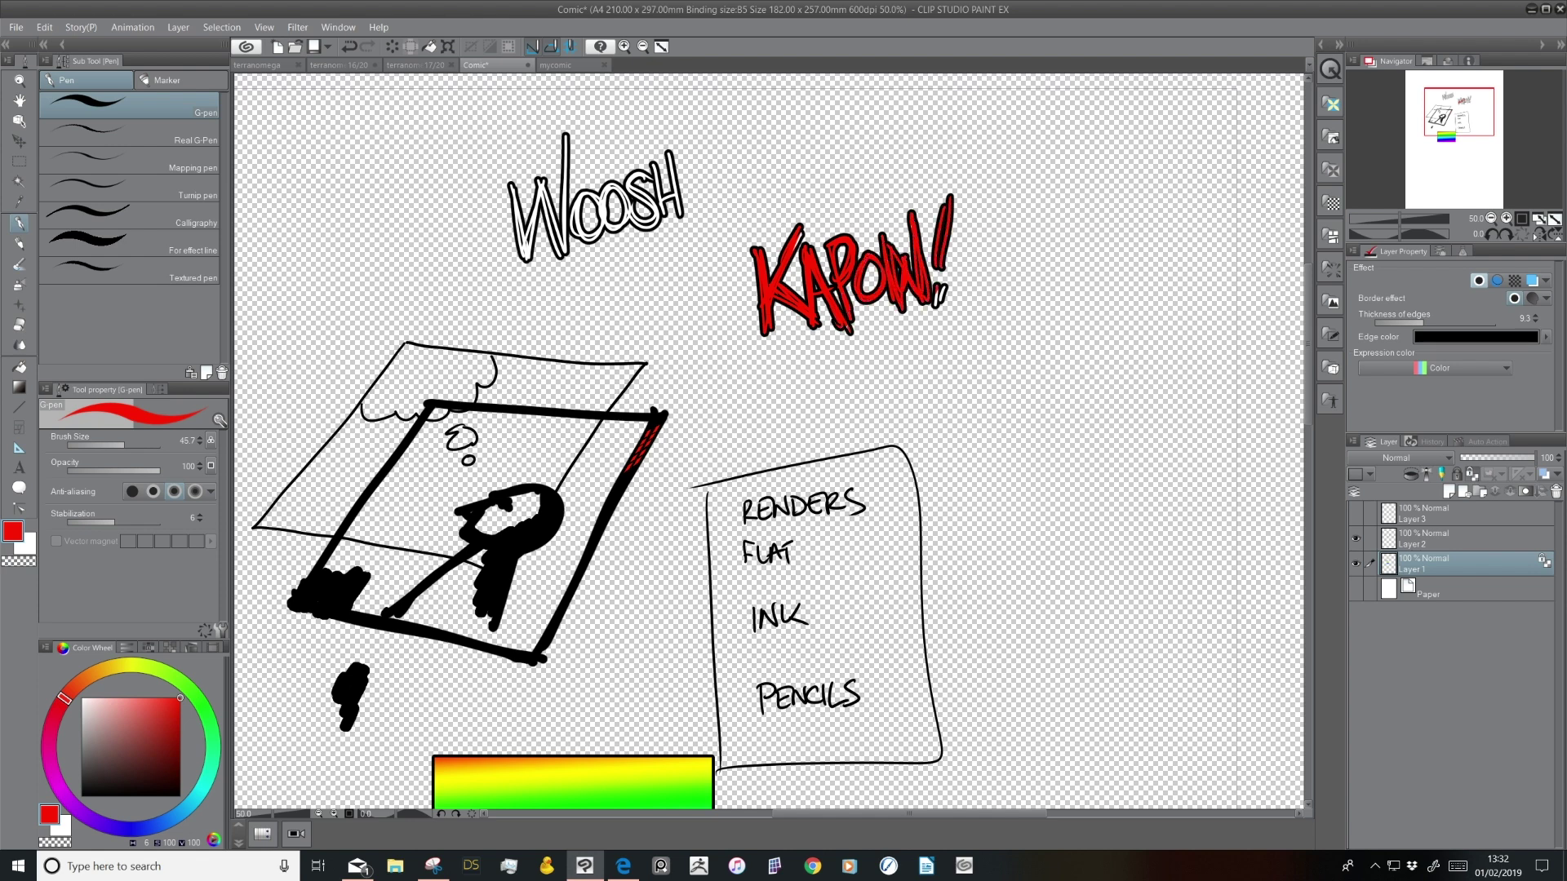
{"action": "left_click_drag", "start_coordinate": [941, 289], "coordinate": [936, 308]}
{"action": "mouse_move", "coordinate": [500, 585]}
{"action": "left_mouse_down"}
{"action": "mouse_move", "coordinate": [494, 625]}
{"action": "mouse_move", "coordinate": [510, 559]}
{"action": "mouse_move", "coordinate": [506, 581]}
{"action": "mouse_move", "coordinate": [388, 609]}
{"action": "left_mouse_up"}
{"action": "mouse_move", "coordinate": [467, 558]}
{"action": "left_mouse_down"}
{"action": "mouse_move", "coordinate": [497, 496]}
{"action": "mouse_move", "coordinate": [539, 493]}
{"action": "mouse_move", "coordinate": [559, 510]}
{"action": "mouse_move", "coordinate": [514, 546]}
{"action": "mouse_move", "coordinate": [553, 524]}
{"action": "left_mouse_up"}
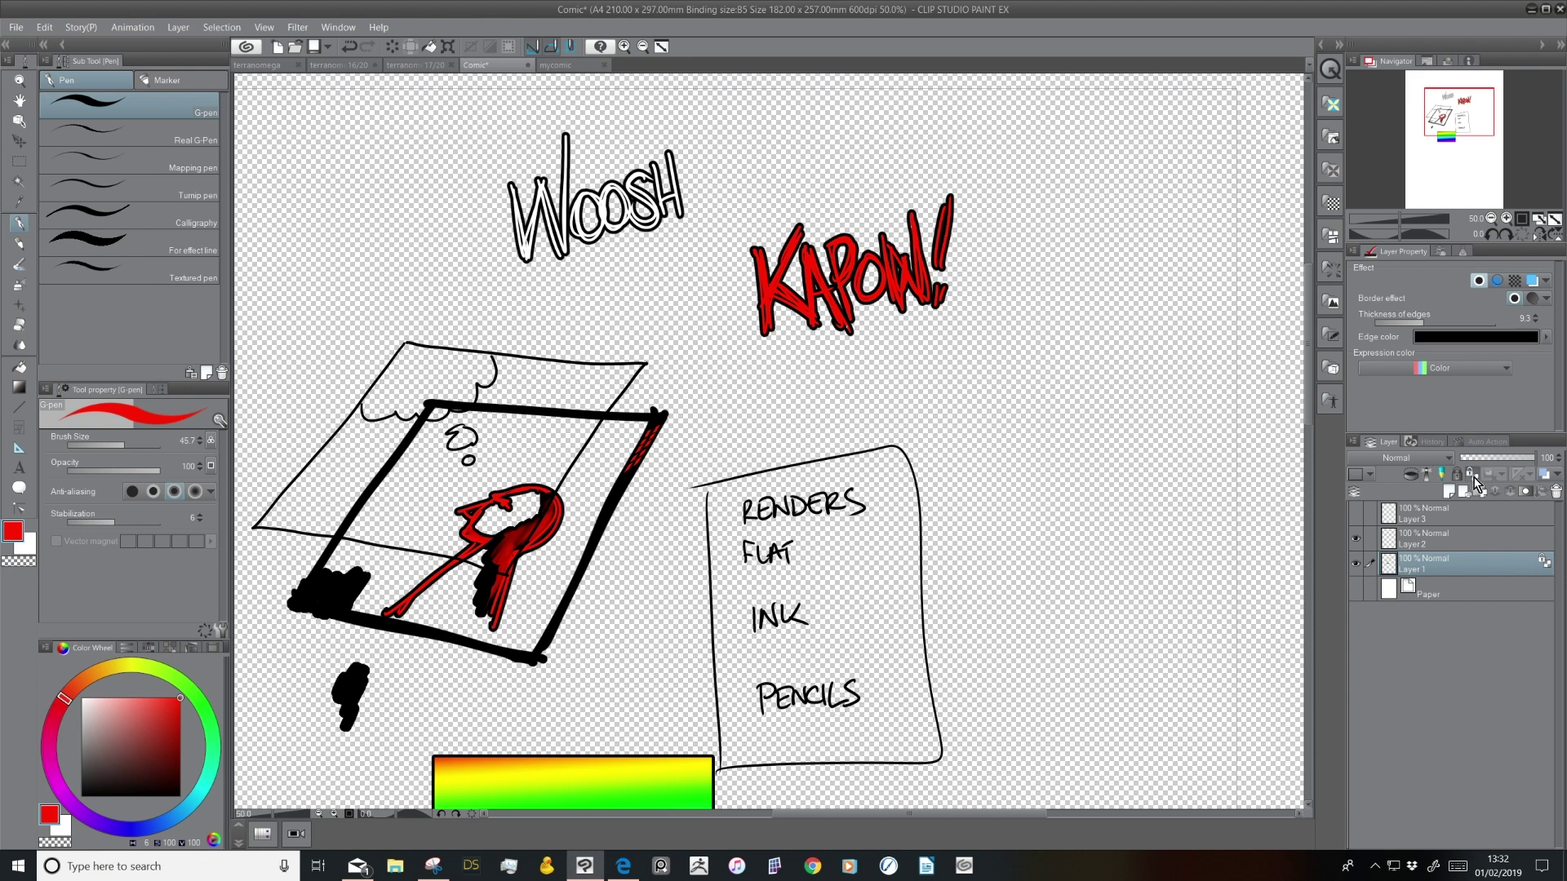
{"action": "left_click", "coordinate": [1357, 589]}
Set Layer 1, with its transparent pixels unlocked, as the reference layer and choose the Fill tool's Refer other layers option
{"action": "left_click", "coordinate": [1442, 476]}
{"action": "left_click_drag", "start_coordinate": [1042, 678], "coordinate": [1060, 667]}
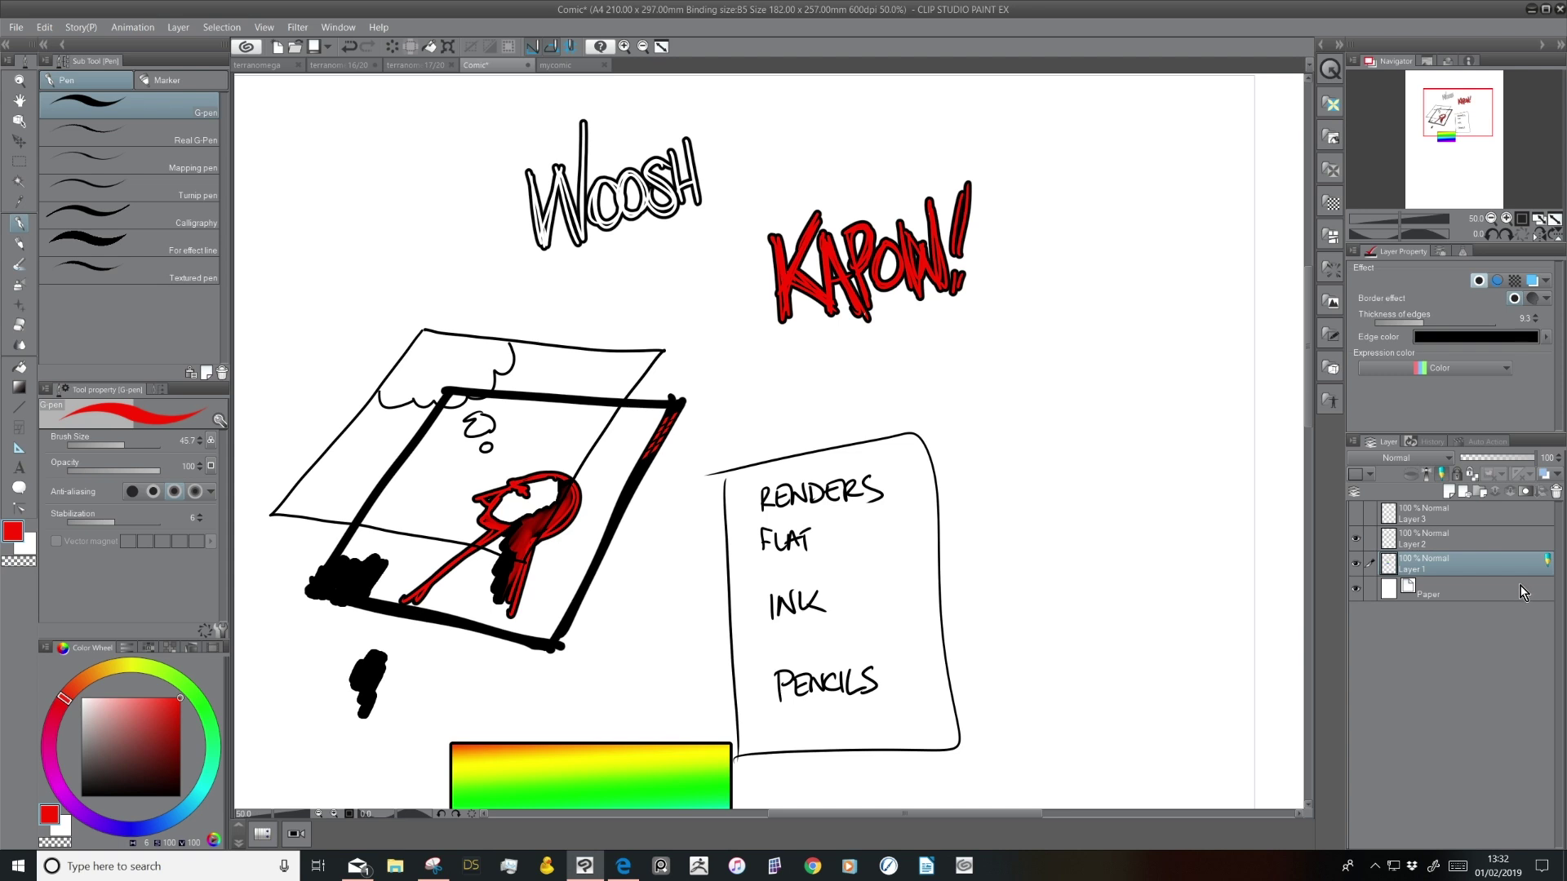
{"action": "left_click", "coordinate": [22, 369]}
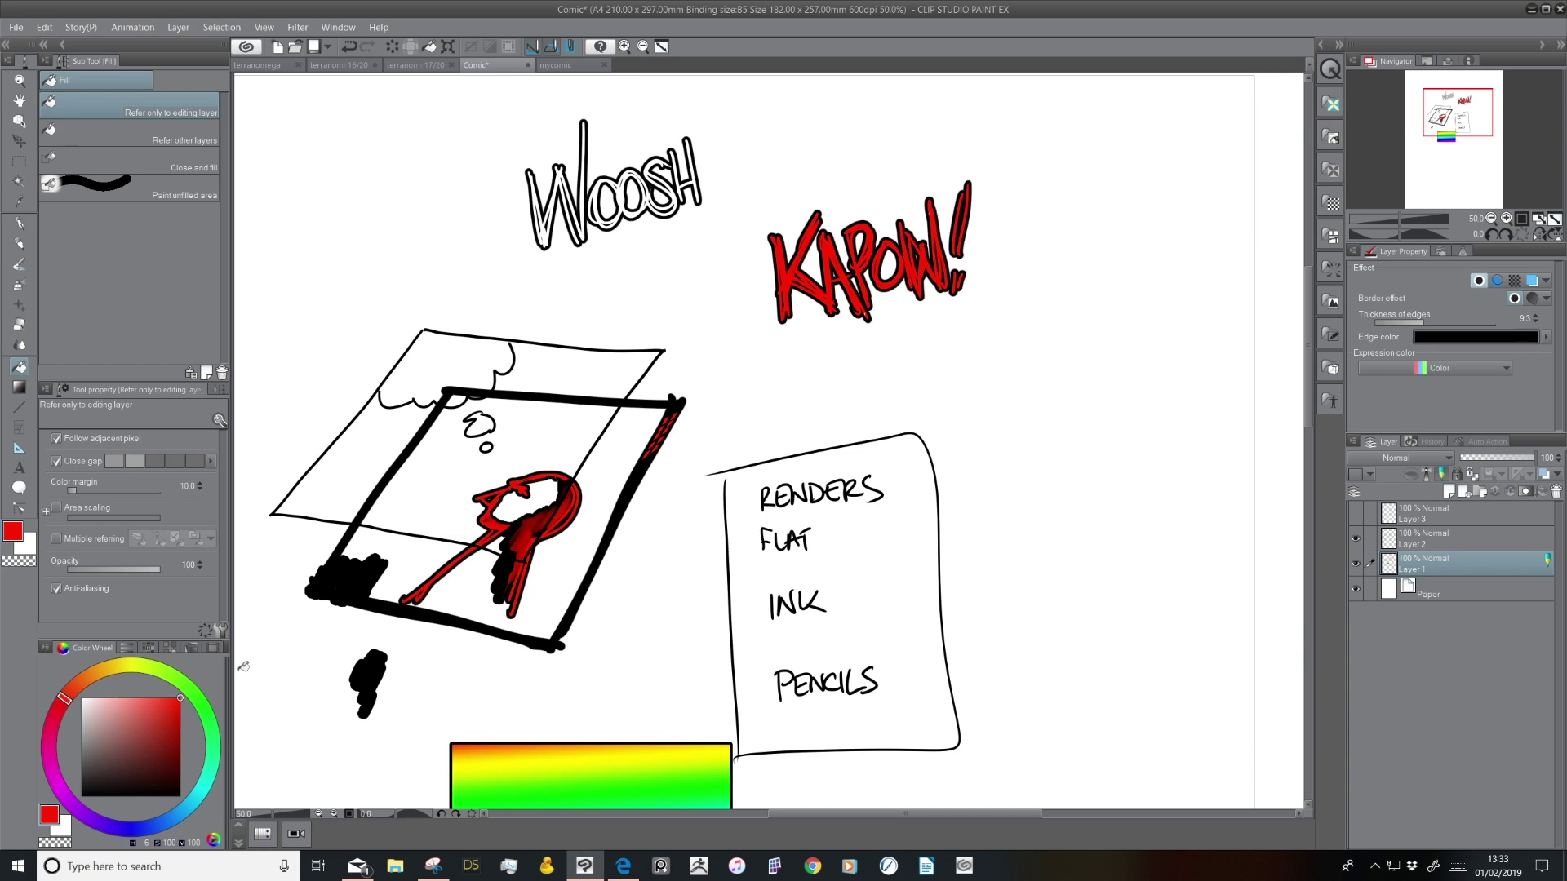
{"action": "left_click", "coordinate": [197, 134]}
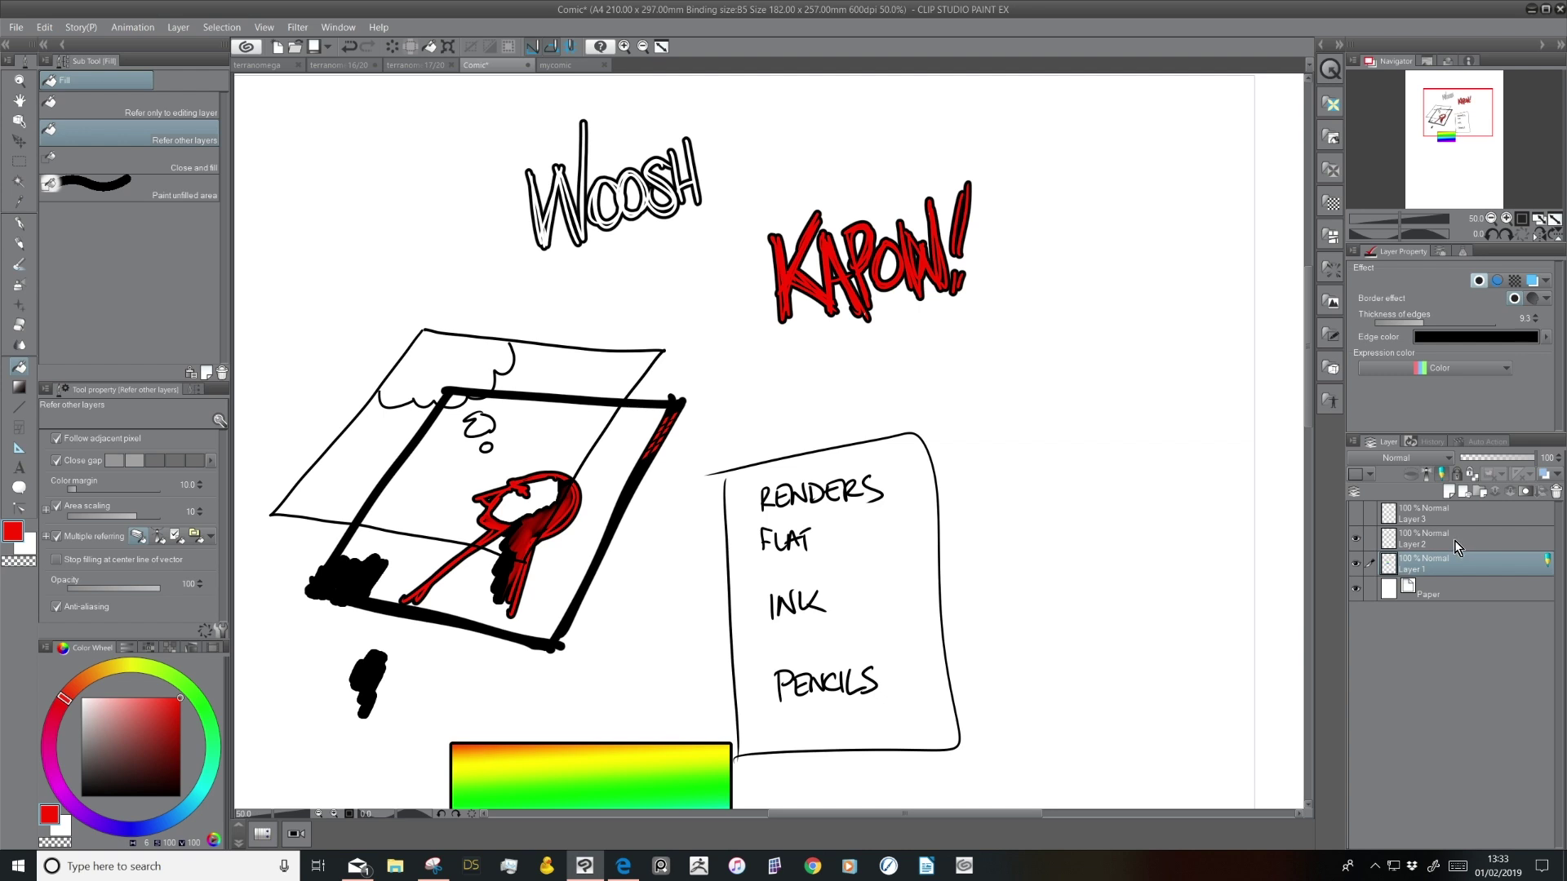
Add a new raster layer above Layer 2 named "inks" and rename Layer 2 as "inks2"
{"action": "left_click", "coordinate": [1449, 492]}
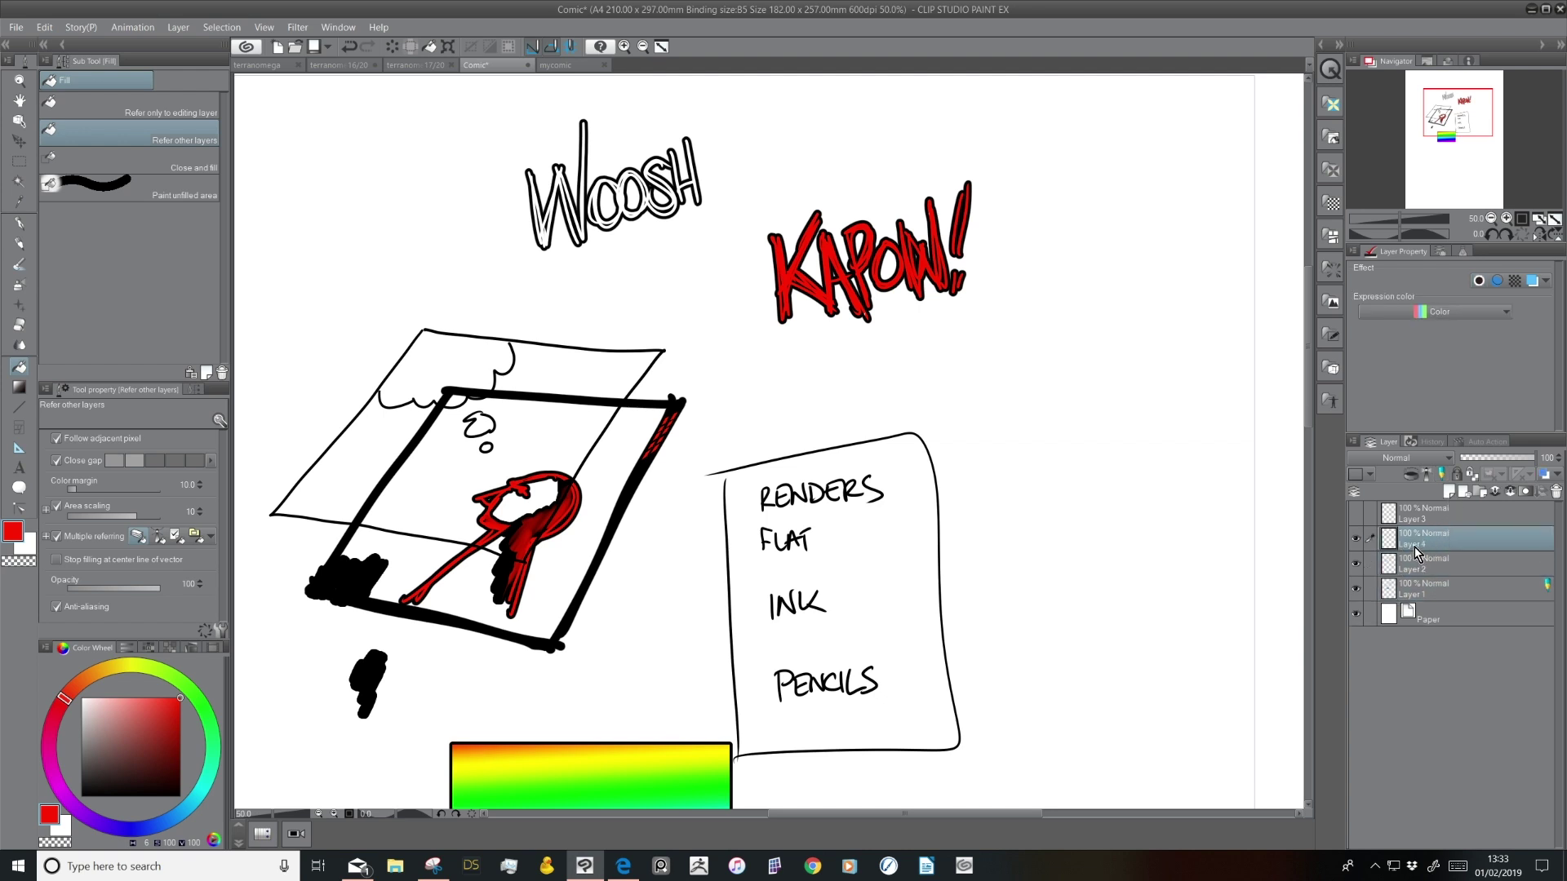
{"action": "double_click", "coordinate": [1413, 544]}
{"action": "type", "text": "inks"}
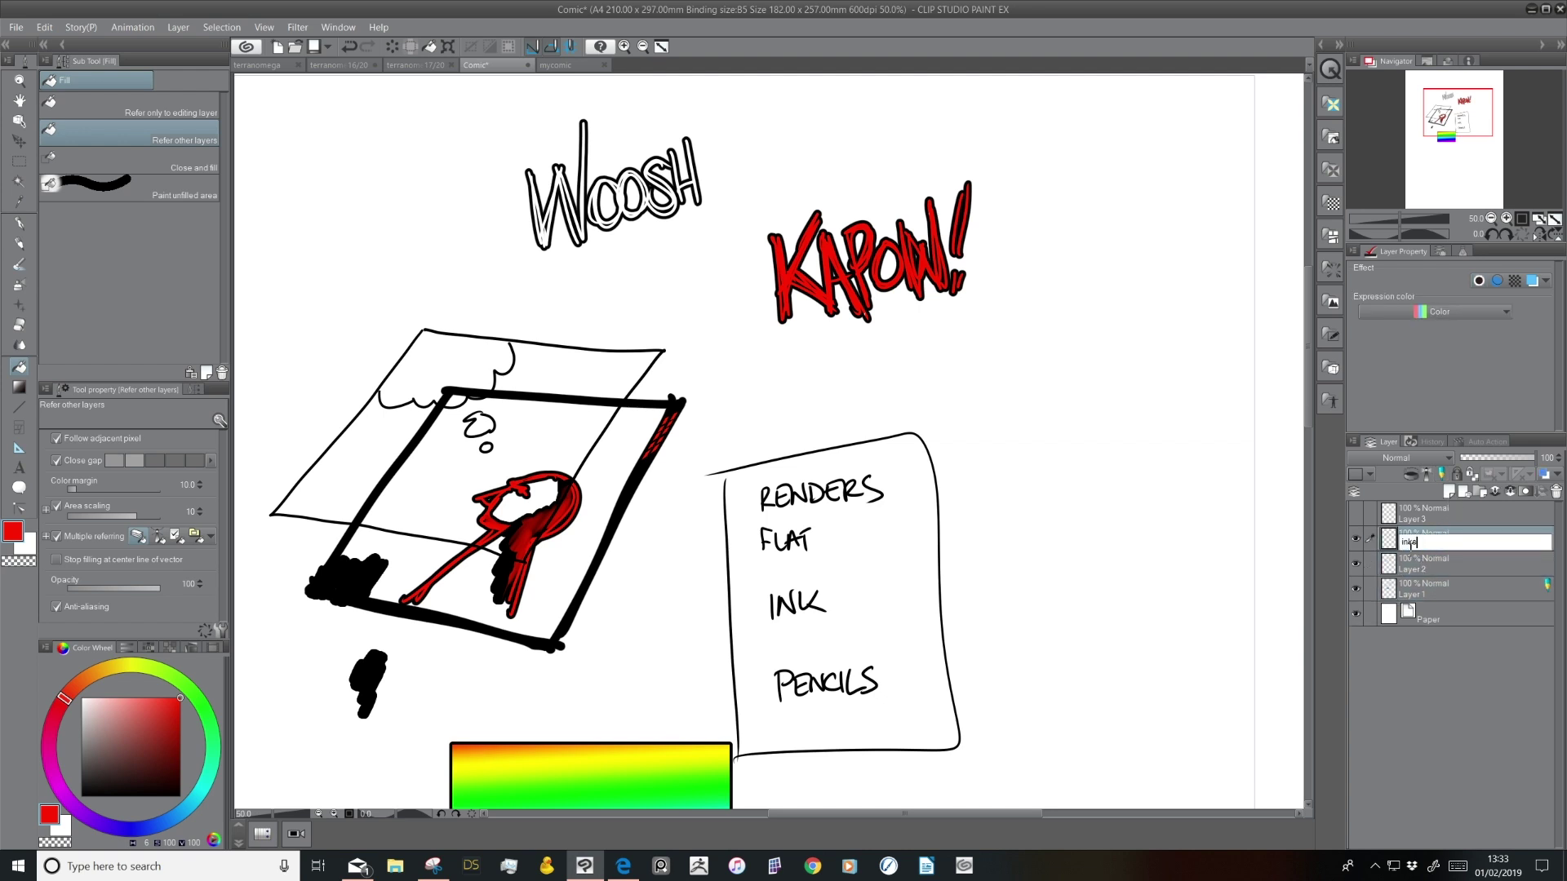
{"action": "key", "text": "Return"}
{"action": "double_click", "coordinate": [1413, 568]}
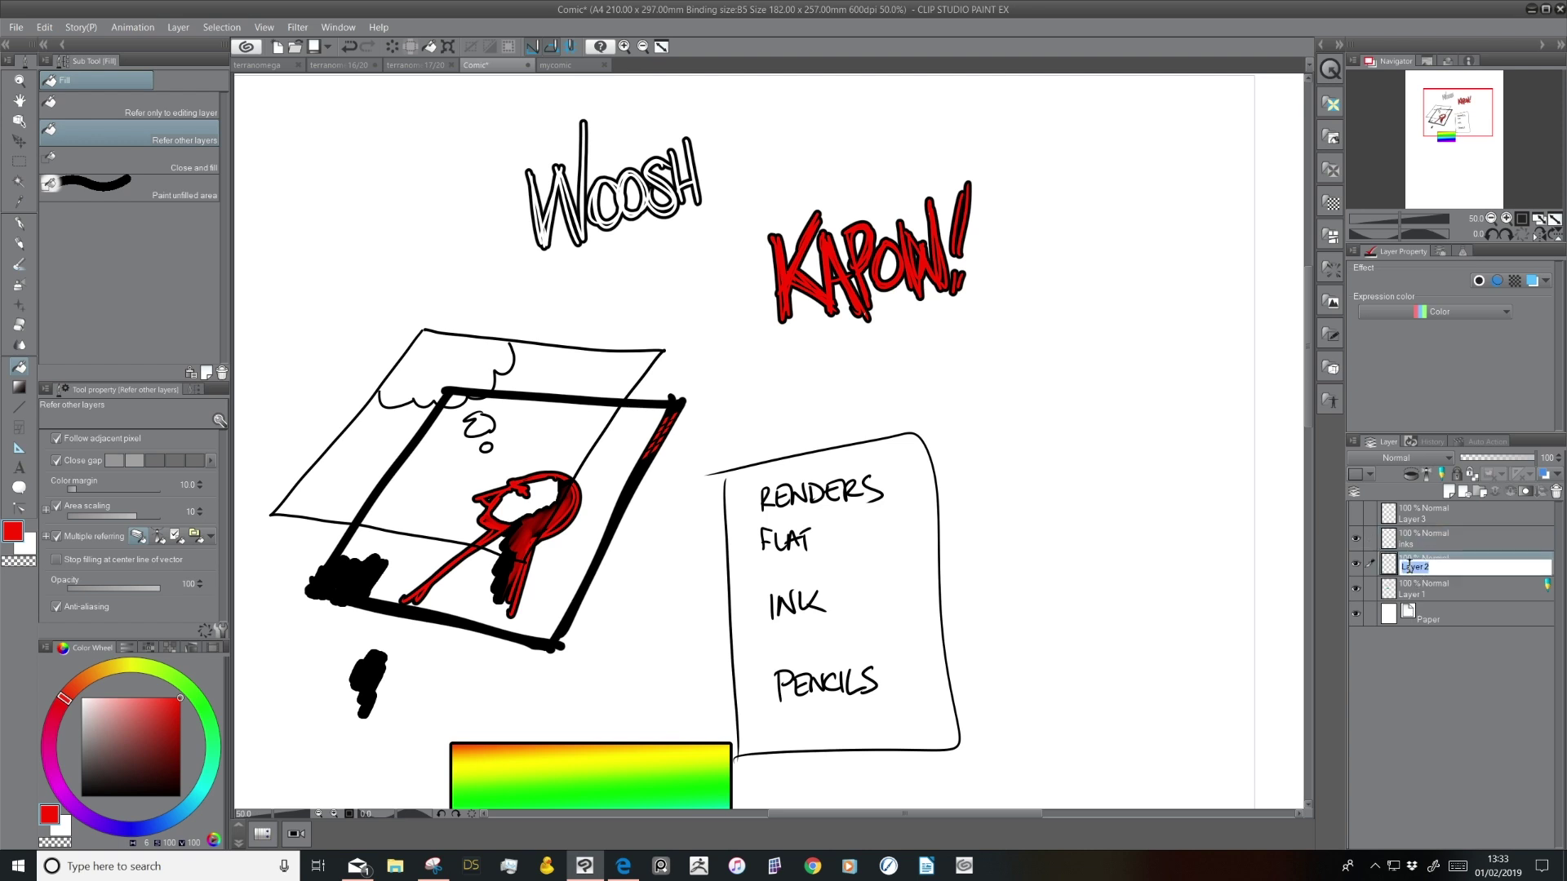
{"action": "type", "text": "inks2"}
{"action": "key", "text": "Return"}
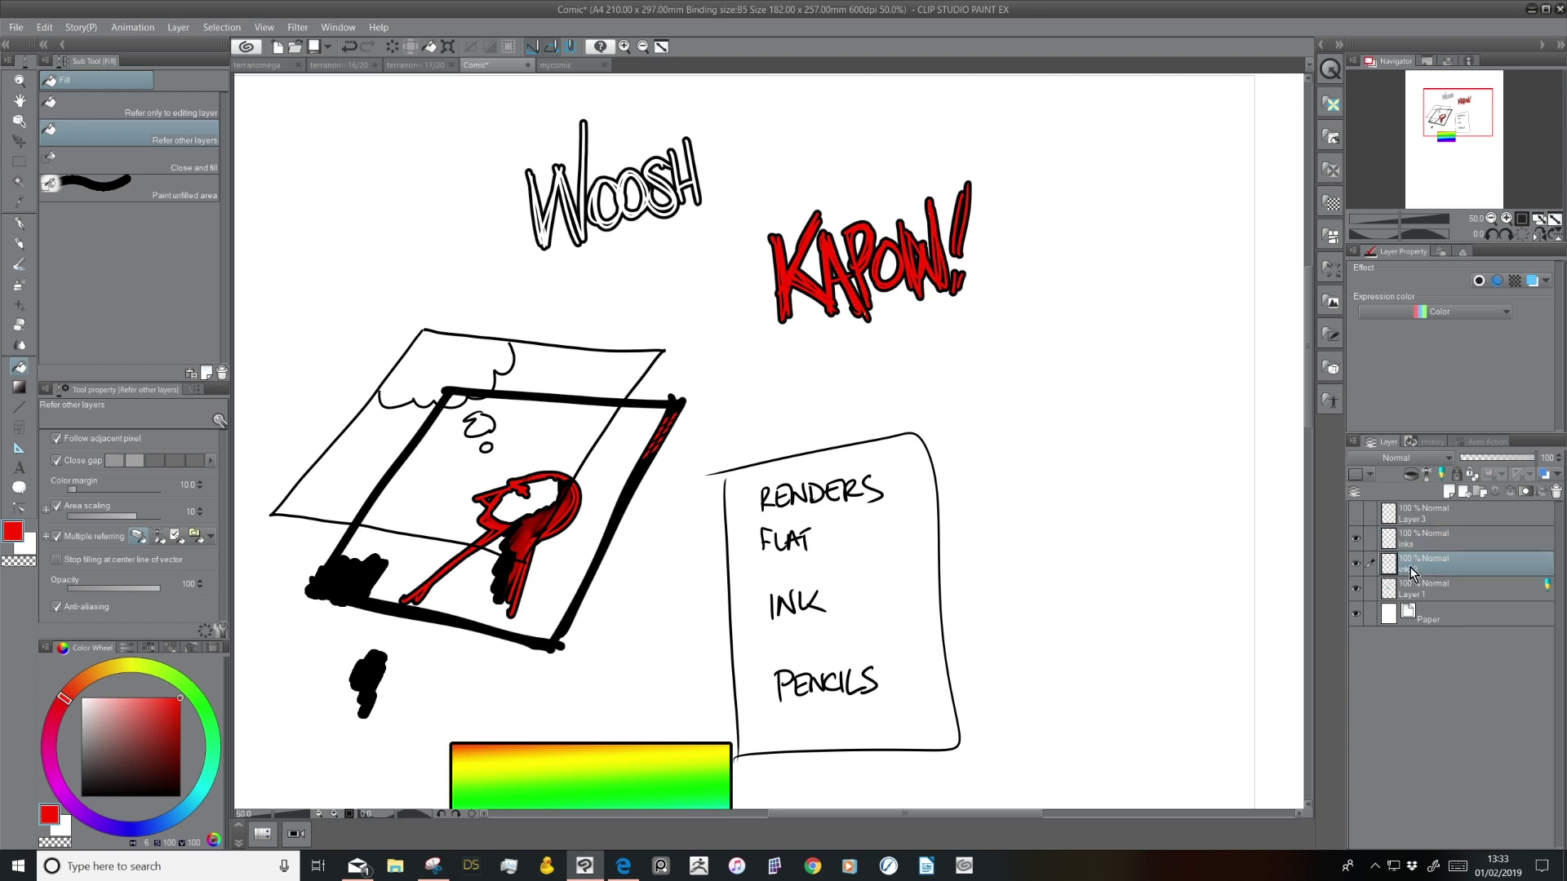
Rename Layer 1 as "pencils"
{"action": "left_click", "coordinate": [1418, 589]}
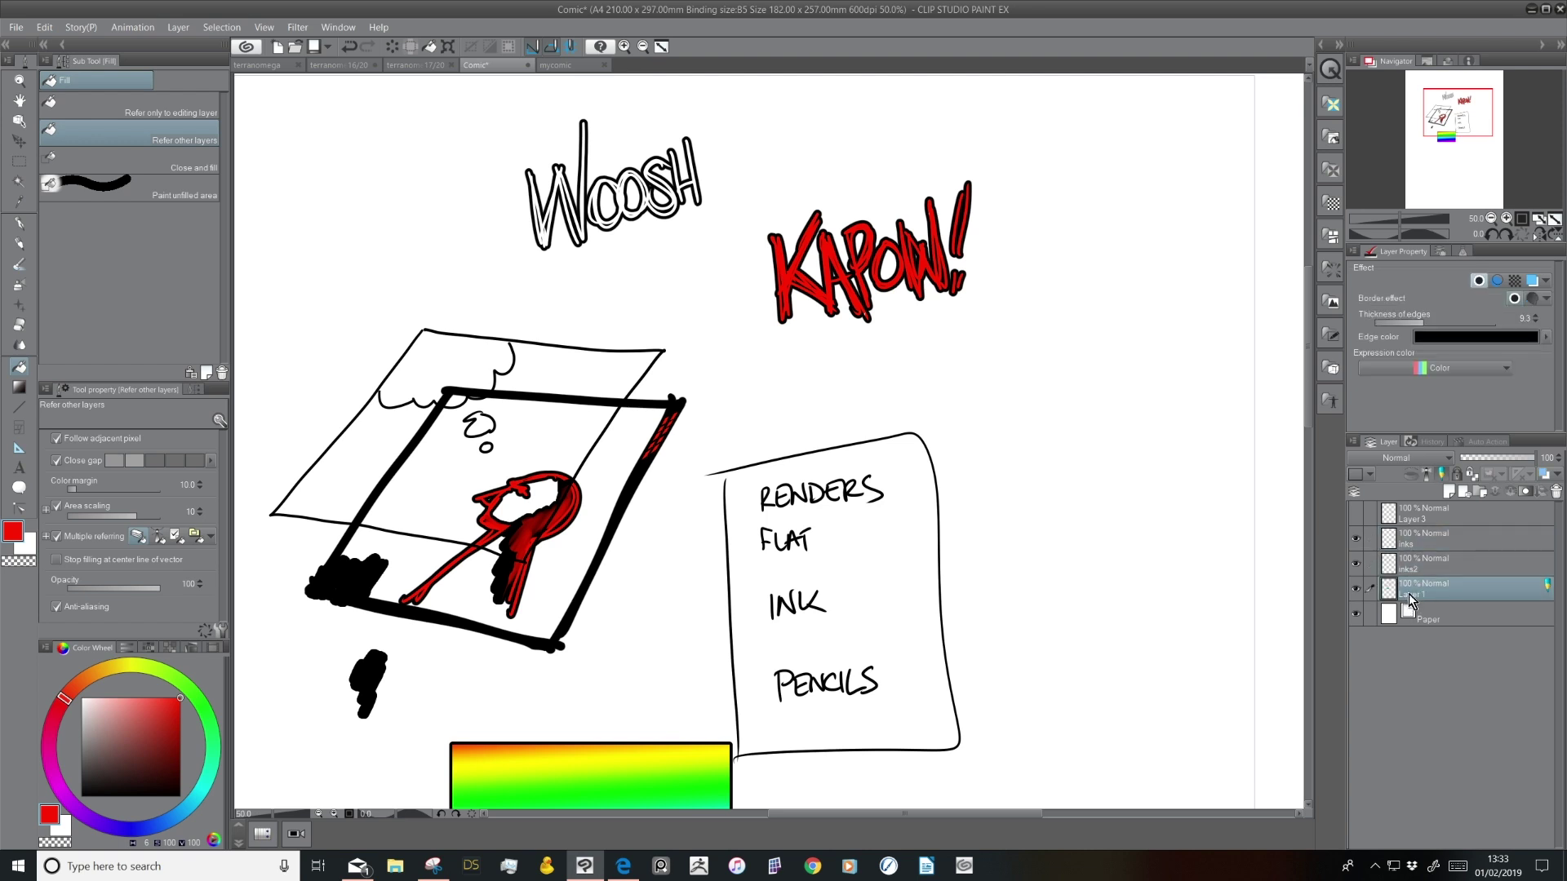
{"action": "double_click", "coordinate": [1409, 595]}
{"action": "type", "text": "pencils"}
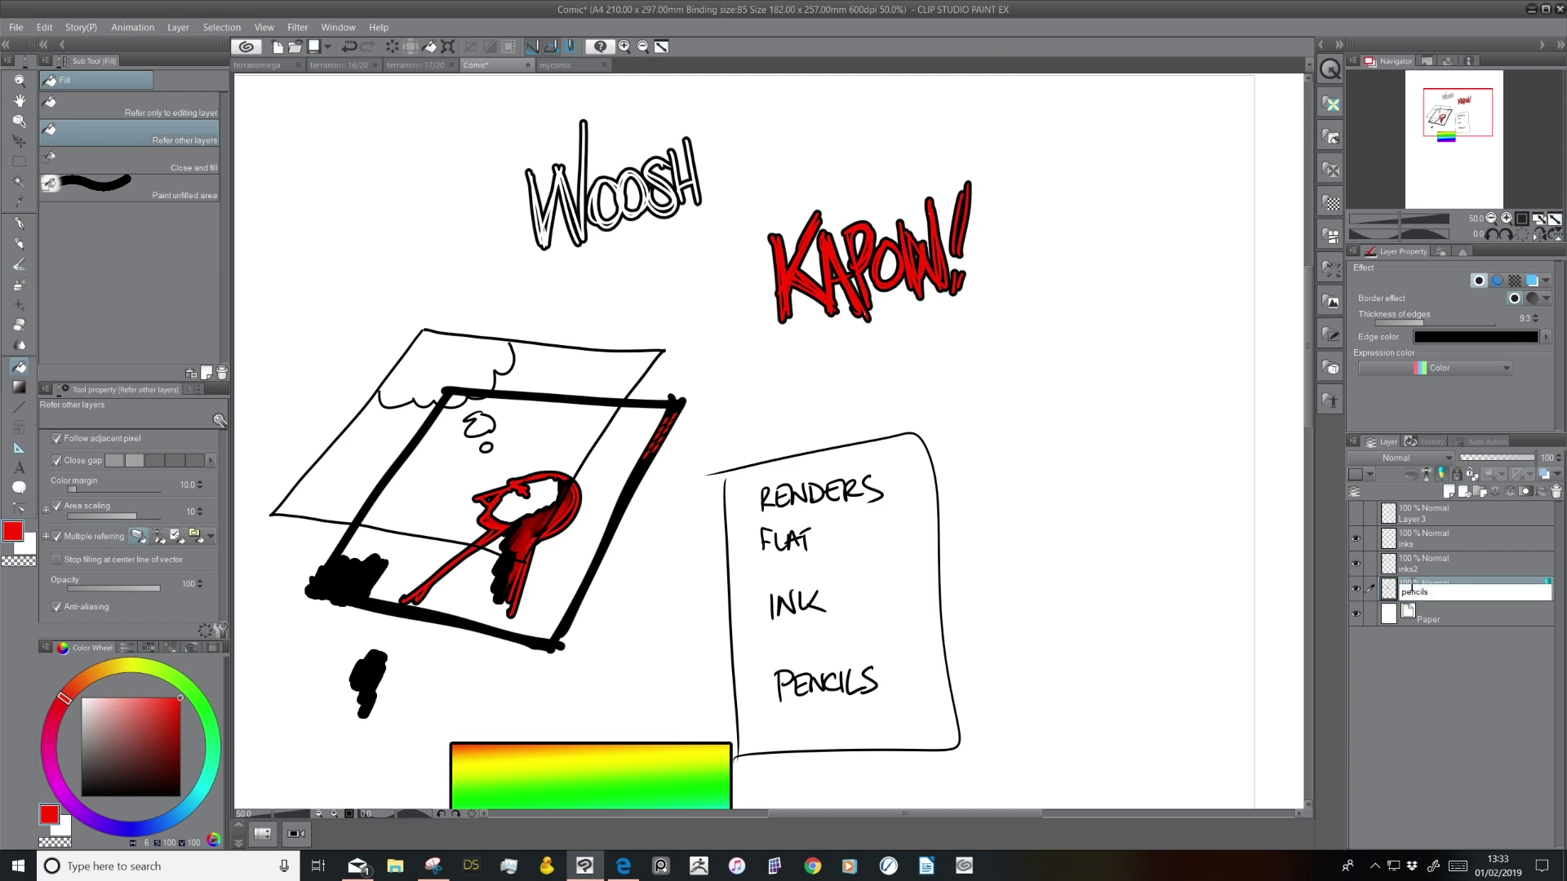
{"action": "key", "text": "Return"}
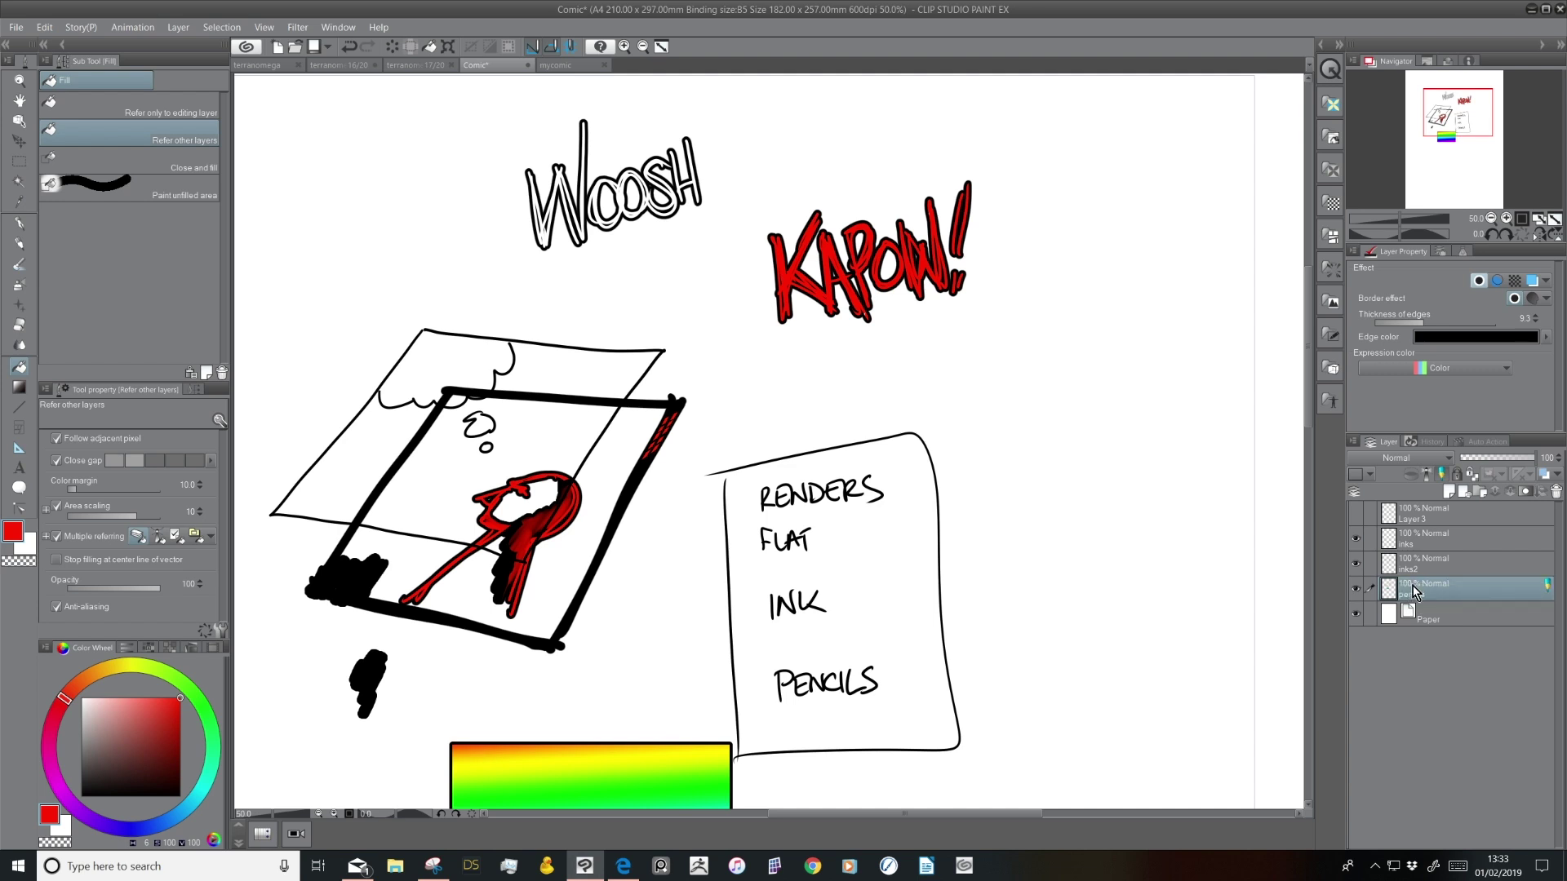
Turn off the pencils layer's border effect and draw a black five-pointed star with the G-pen beside the RENDERS list
{"action": "left_click", "coordinate": [25, 229]}
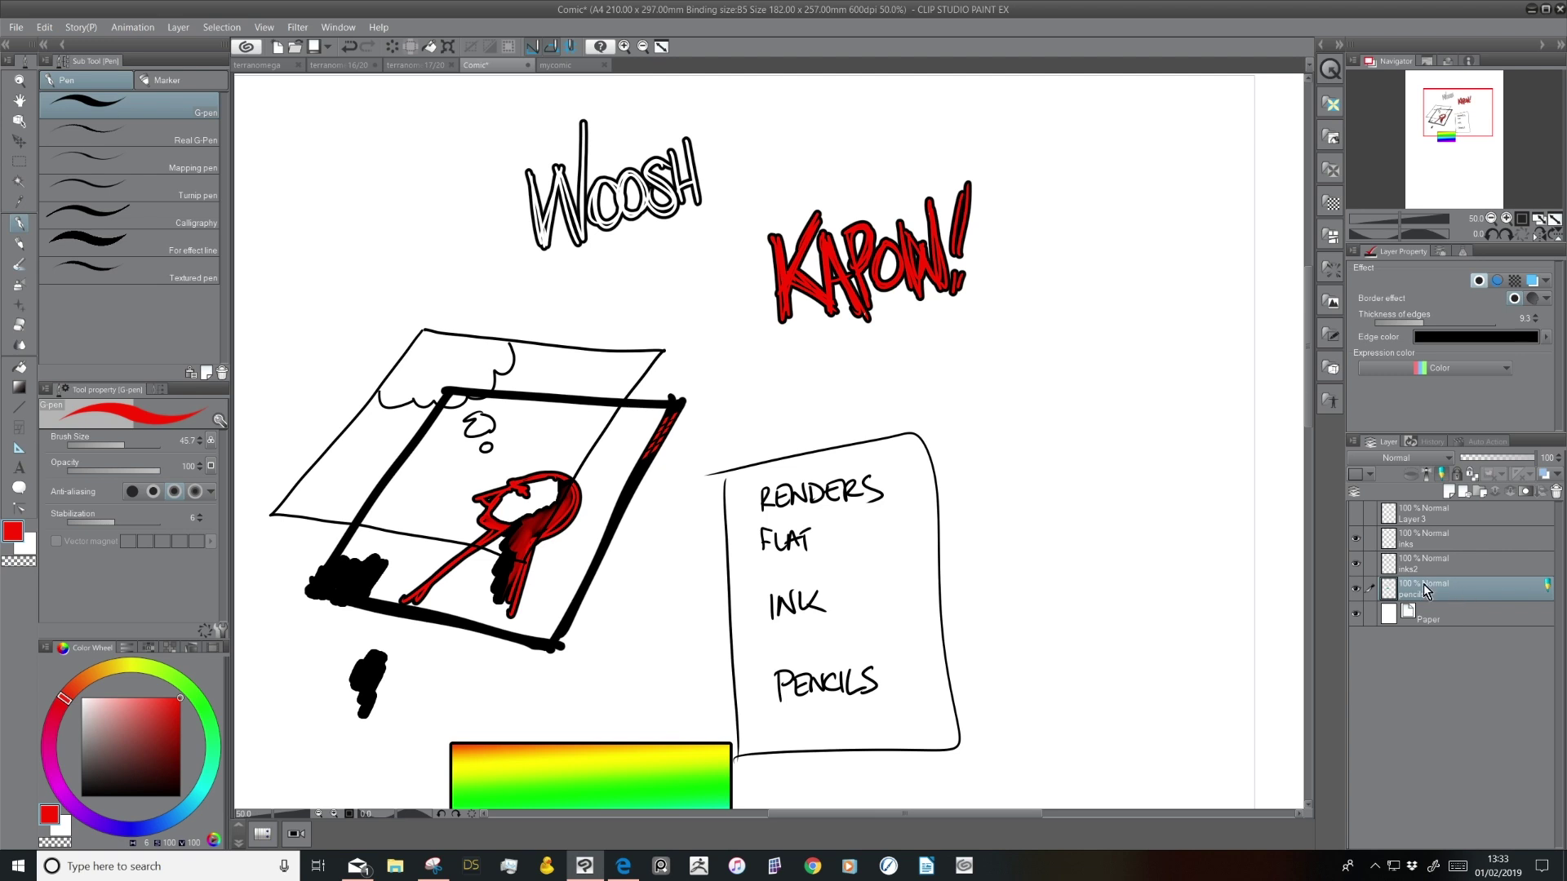
{"action": "left_click_drag", "start_coordinate": [1096, 341], "coordinate": [1010, 466]}
{"action": "key", "text": "ctrl+z"}
{"action": "left_click", "coordinate": [1479, 280]}
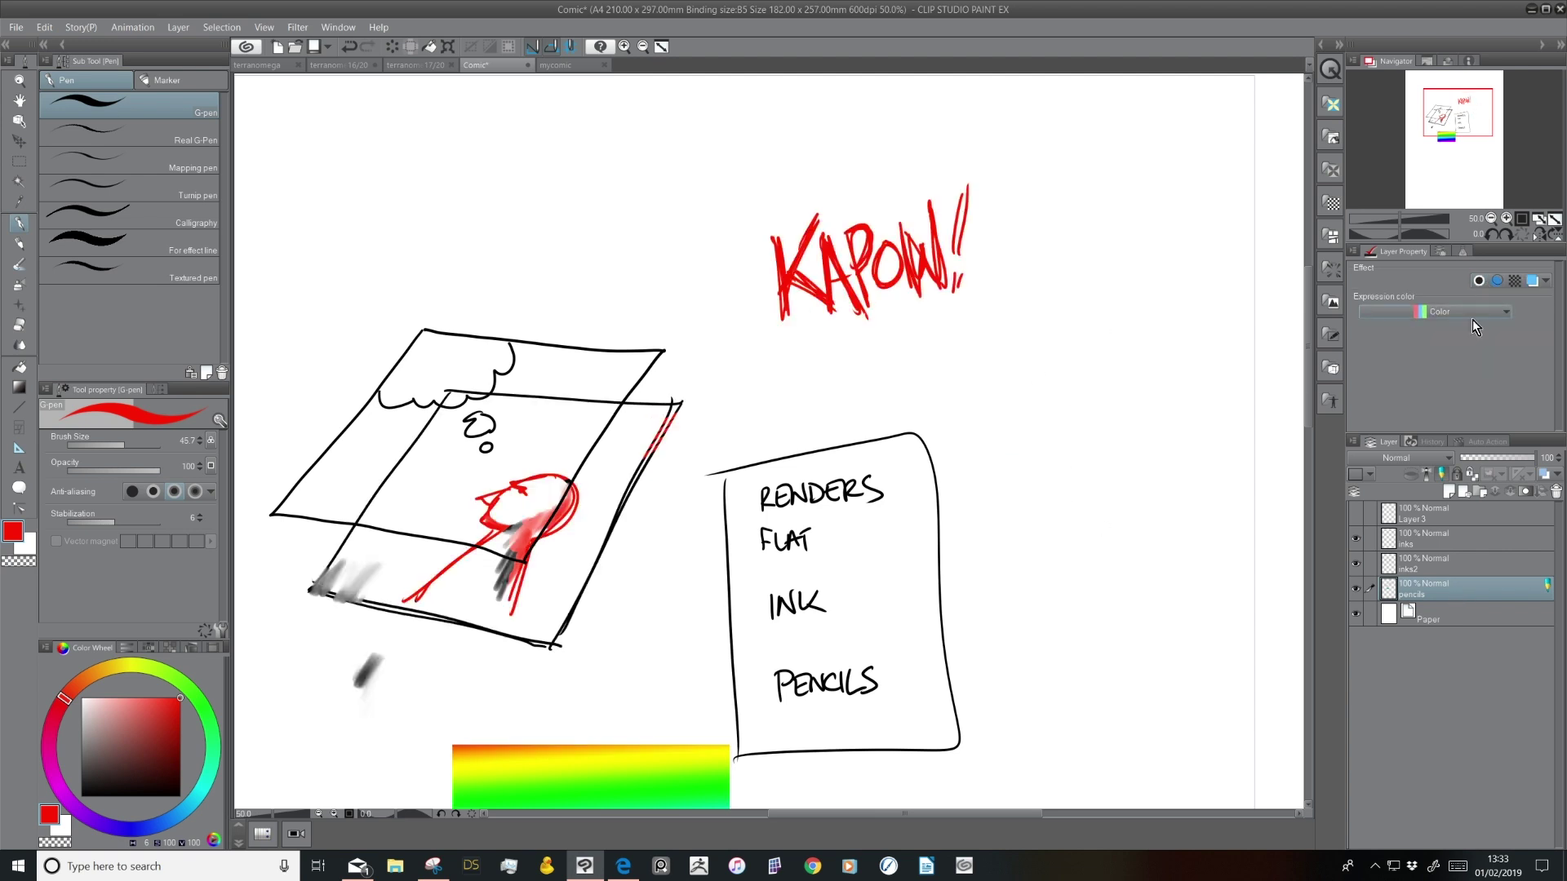
{"action": "left_click", "coordinate": [83, 794]}
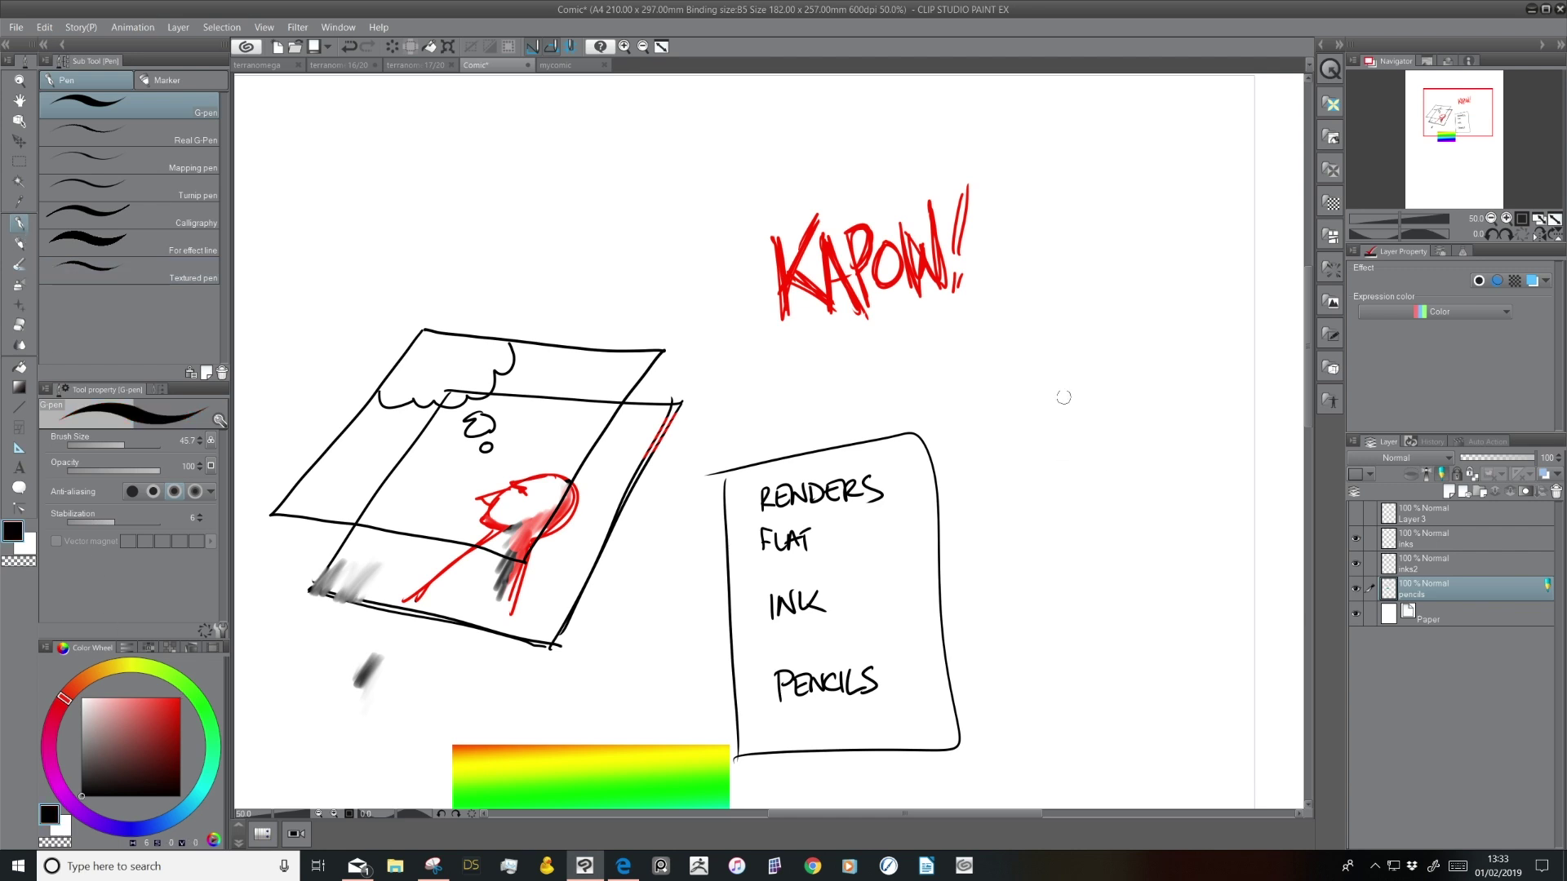
{"action": "mouse_move", "coordinate": [1049, 386]}
{"action": "left_mouse_down"}
{"action": "mouse_move", "coordinate": [1085, 434]}
{"action": "mouse_move", "coordinate": [1047, 388]}
{"action": "mouse_move", "coordinate": [1035, 421]}
{"action": "mouse_move", "coordinate": [1002, 425]}
{"action": "mouse_move", "coordinate": [1031, 459]}
{"action": "mouse_move", "coordinate": [1016, 512]}
{"action": "mouse_move", "coordinate": [1055, 471]}
{"action": "mouse_move", "coordinate": [1095, 497]}
{"action": "mouse_move", "coordinate": [1113, 426]}
{"action": "mouse_move", "coordinate": [1073, 424]}
{"action": "left_mouse_up"}
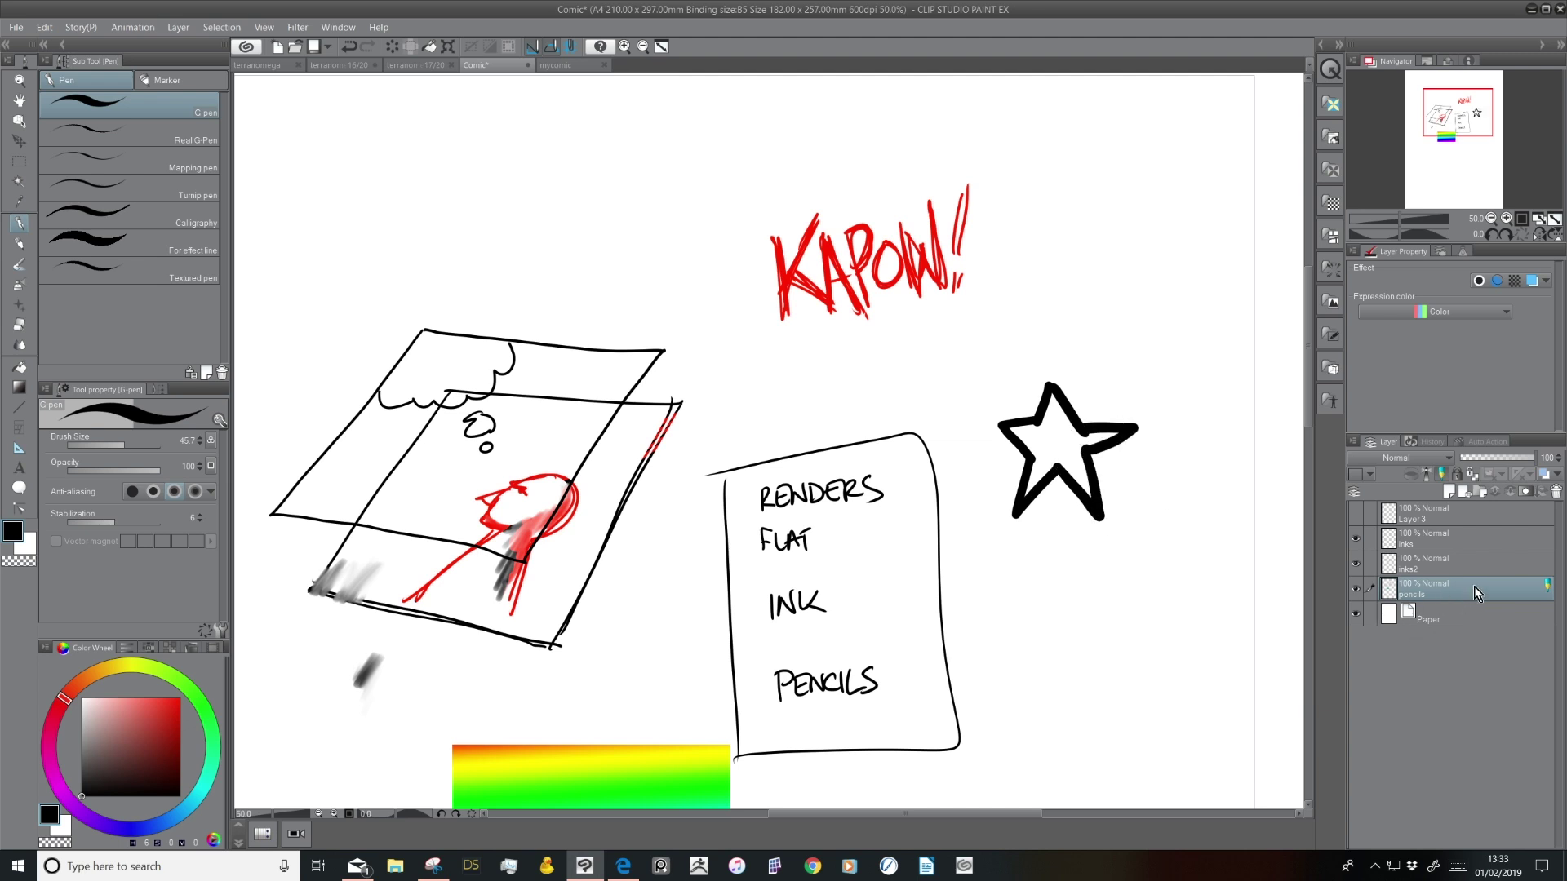
Preview the pencils layer with the blue layer color effect and turn the effect off again
{"action": "left_click", "coordinate": [1532, 281]}
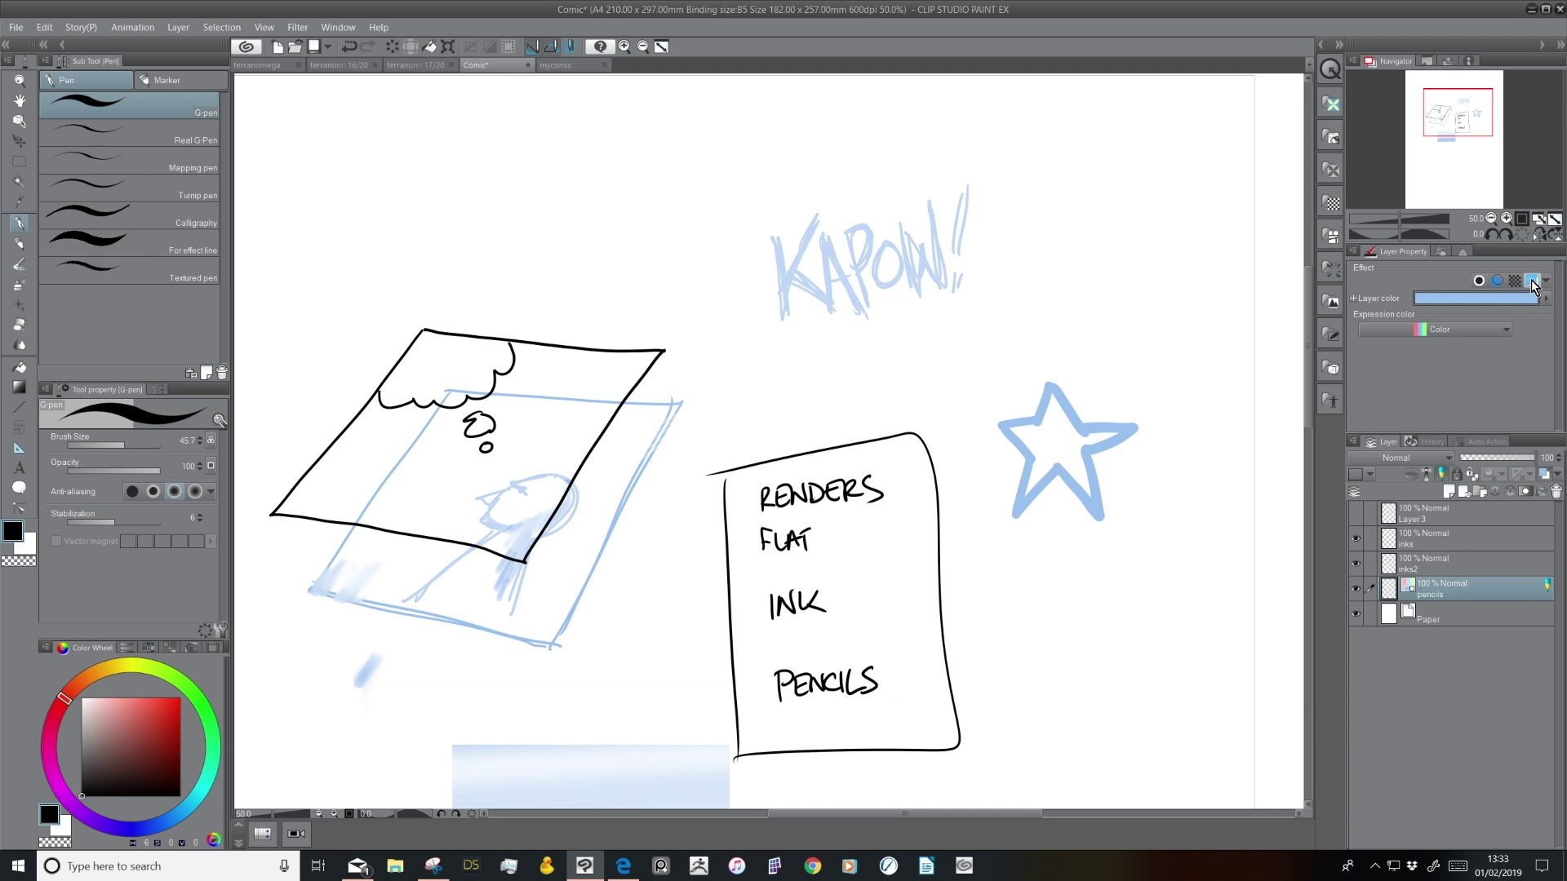
{"action": "left_click", "coordinate": [1531, 281]}
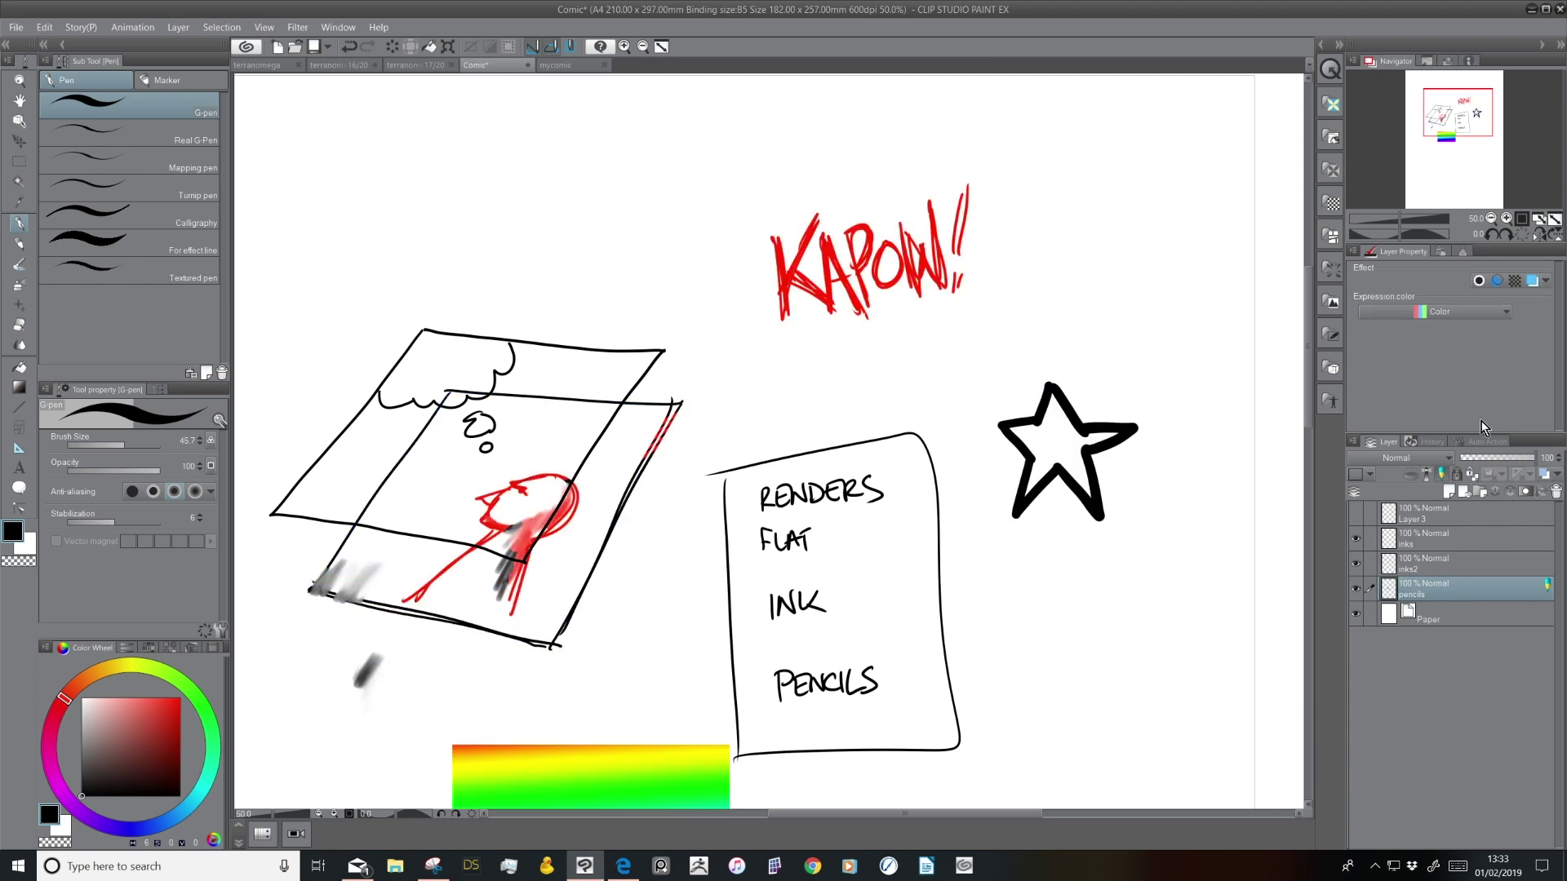
Draw a thick black square frame around the star on the inks2 layer, and apply the blue layer color effect to the pencils layer
{"action": "left_click", "coordinate": [1434, 571]}
{"action": "mouse_move", "coordinate": [963, 351]}
{"action": "left_mouse_down"}
{"action": "mouse_move", "coordinate": [1190, 347]}
{"action": "mouse_move", "coordinate": [1186, 457]}
{"action": "mouse_move", "coordinate": [959, 351]}
{"action": "mouse_move", "coordinate": [964, 568]}
{"action": "mouse_move", "coordinate": [1192, 574]}
{"action": "mouse_move", "coordinate": [1183, 518]}
{"action": "left_mouse_up"}
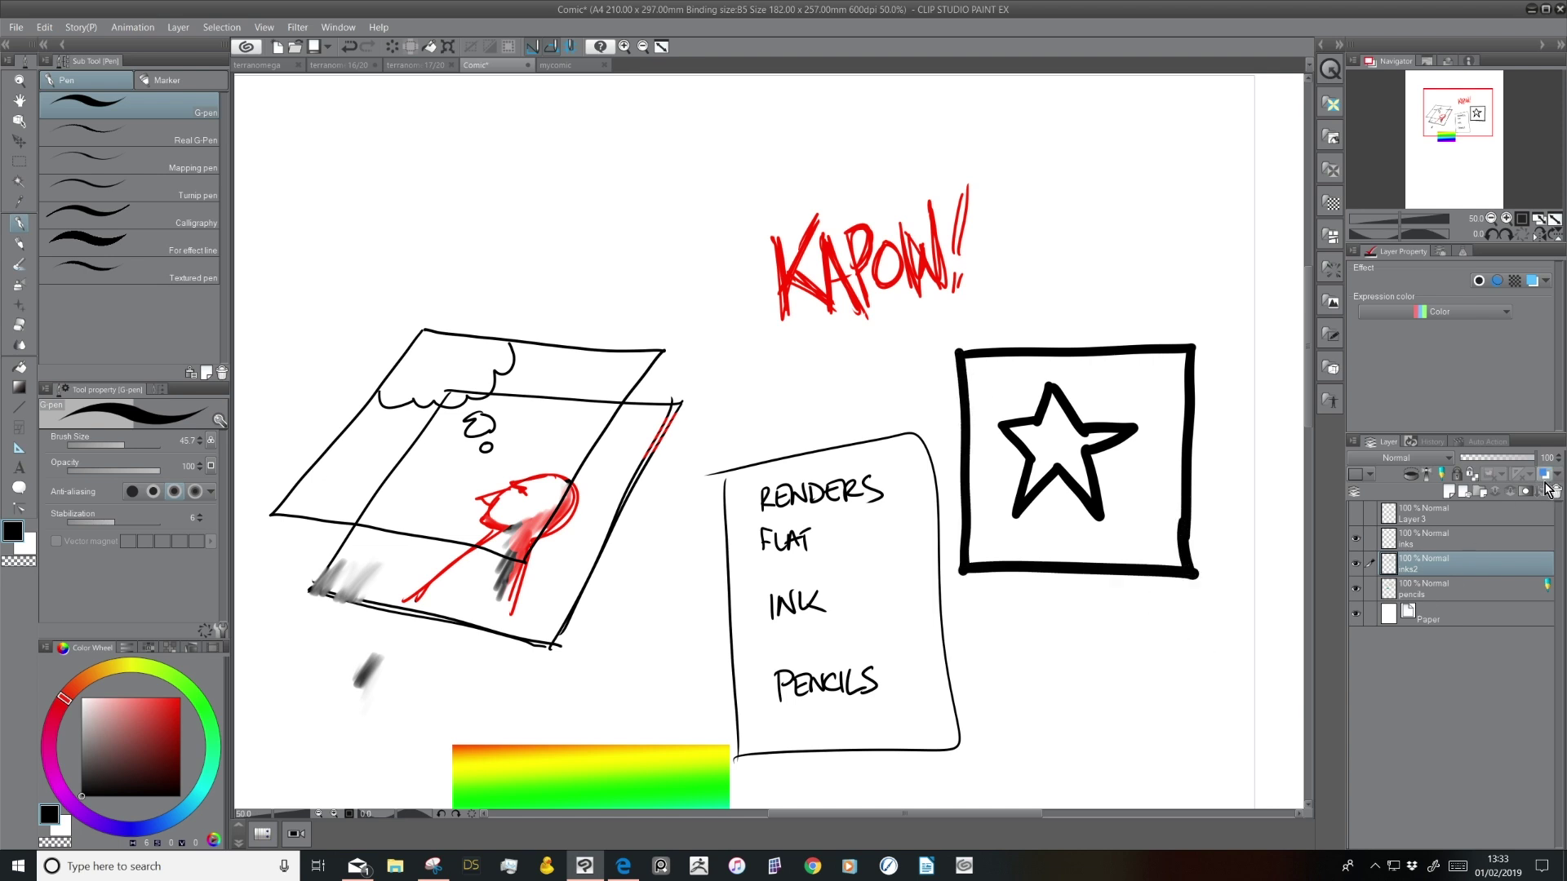
{"action": "left_click", "coordinate": [1444, 590]}
{"action": "left_click", "coordinate": [1544, 474]}
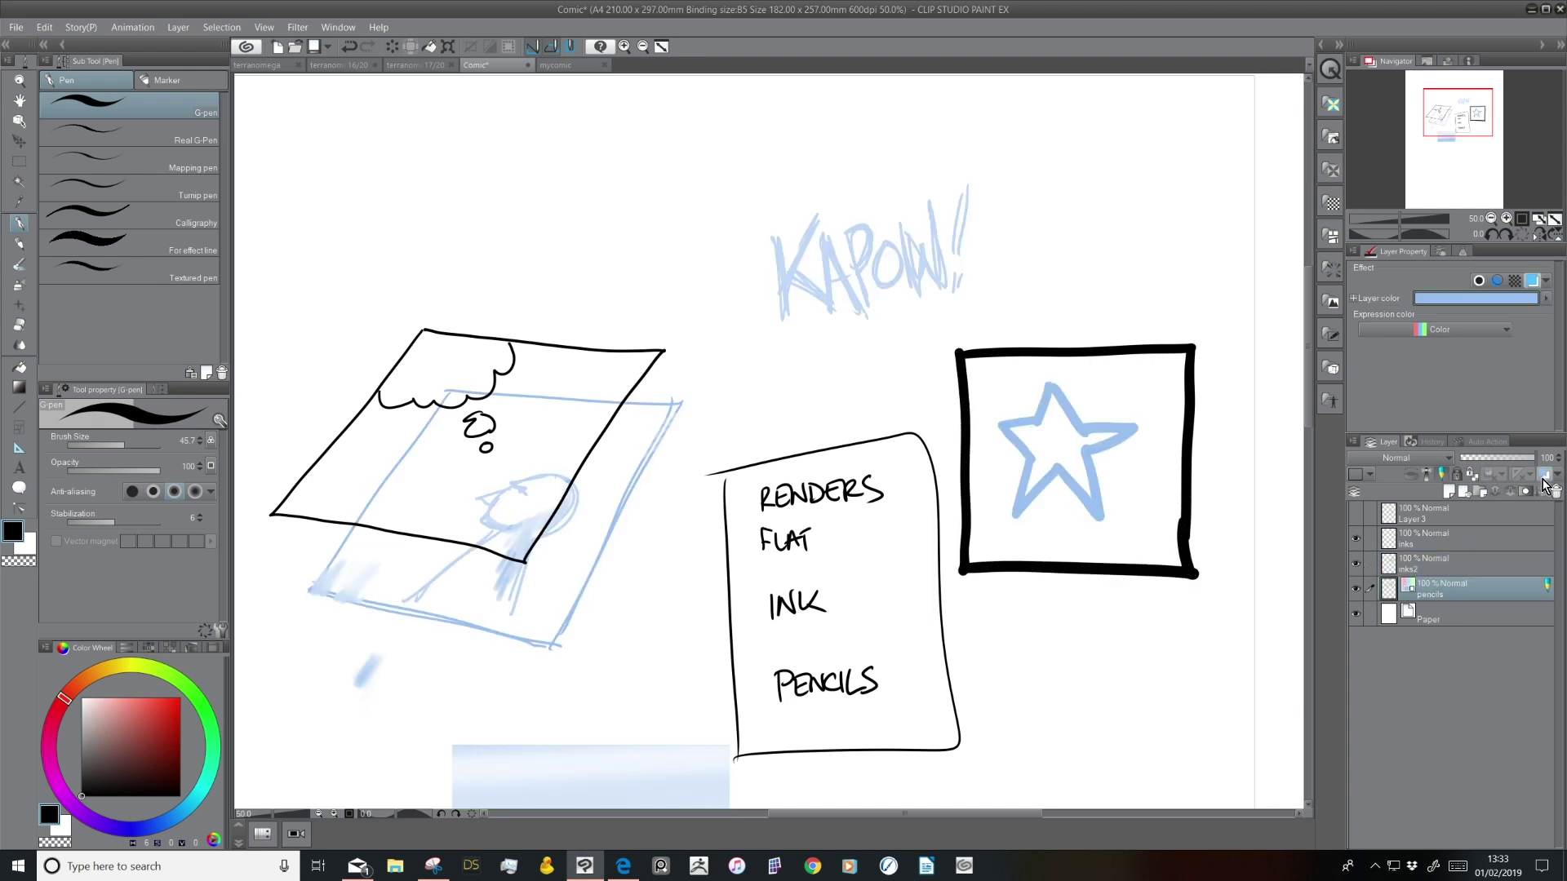
Select the inks2 layer and set the Fill tool to Refer only to editing layer
{"action": "left_click", "coordinate": [1450, 567]}
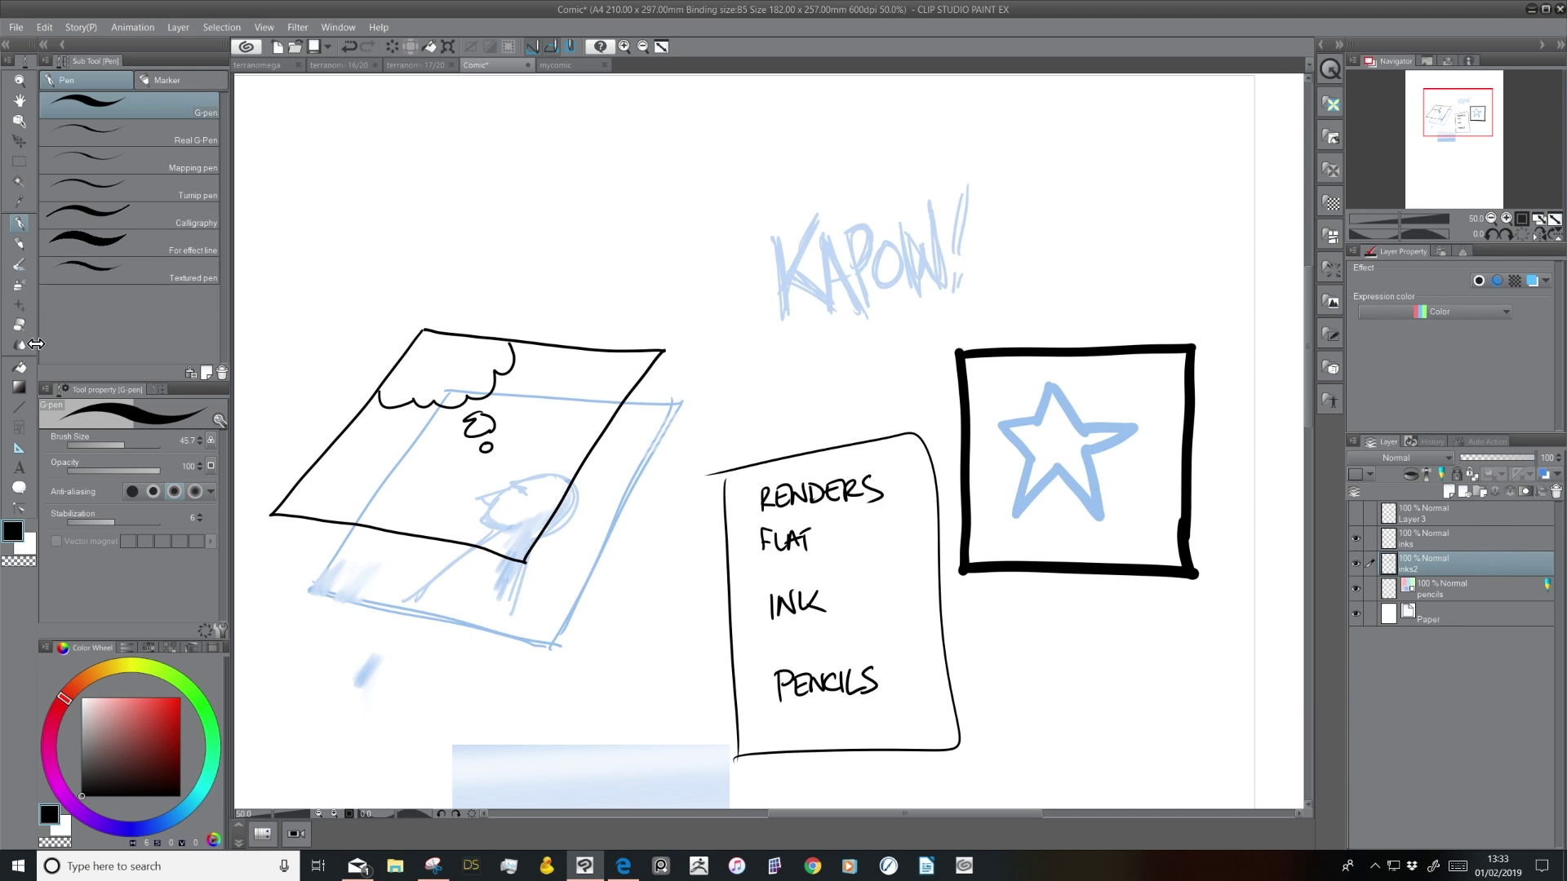
{"action": "left_click", "coordinate": [20, 368]}
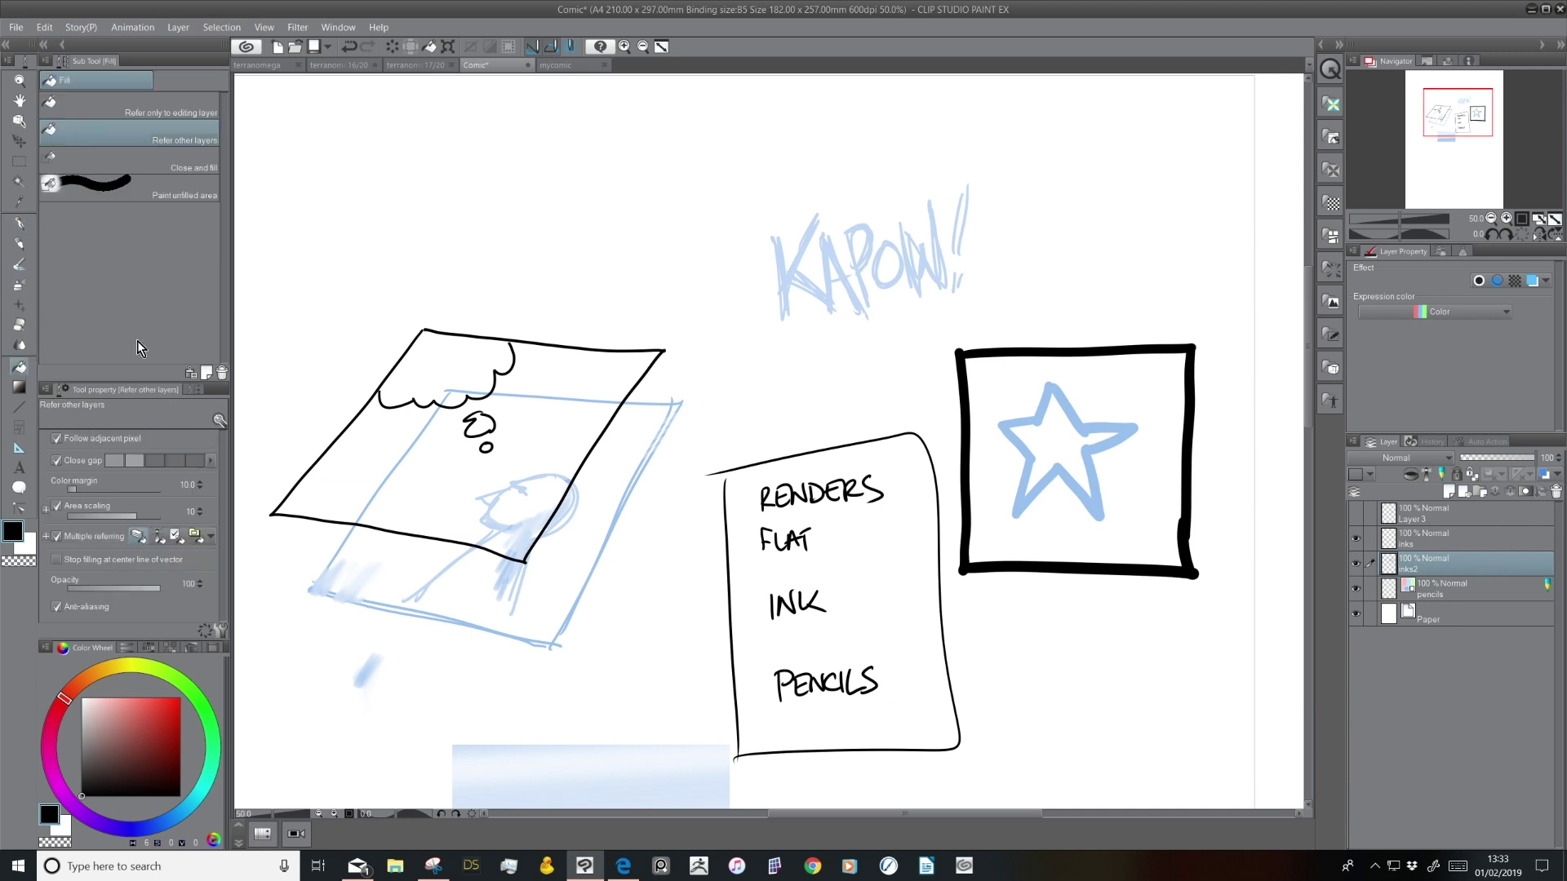
{"action": "left_click", "coordinate": [201, 116]}
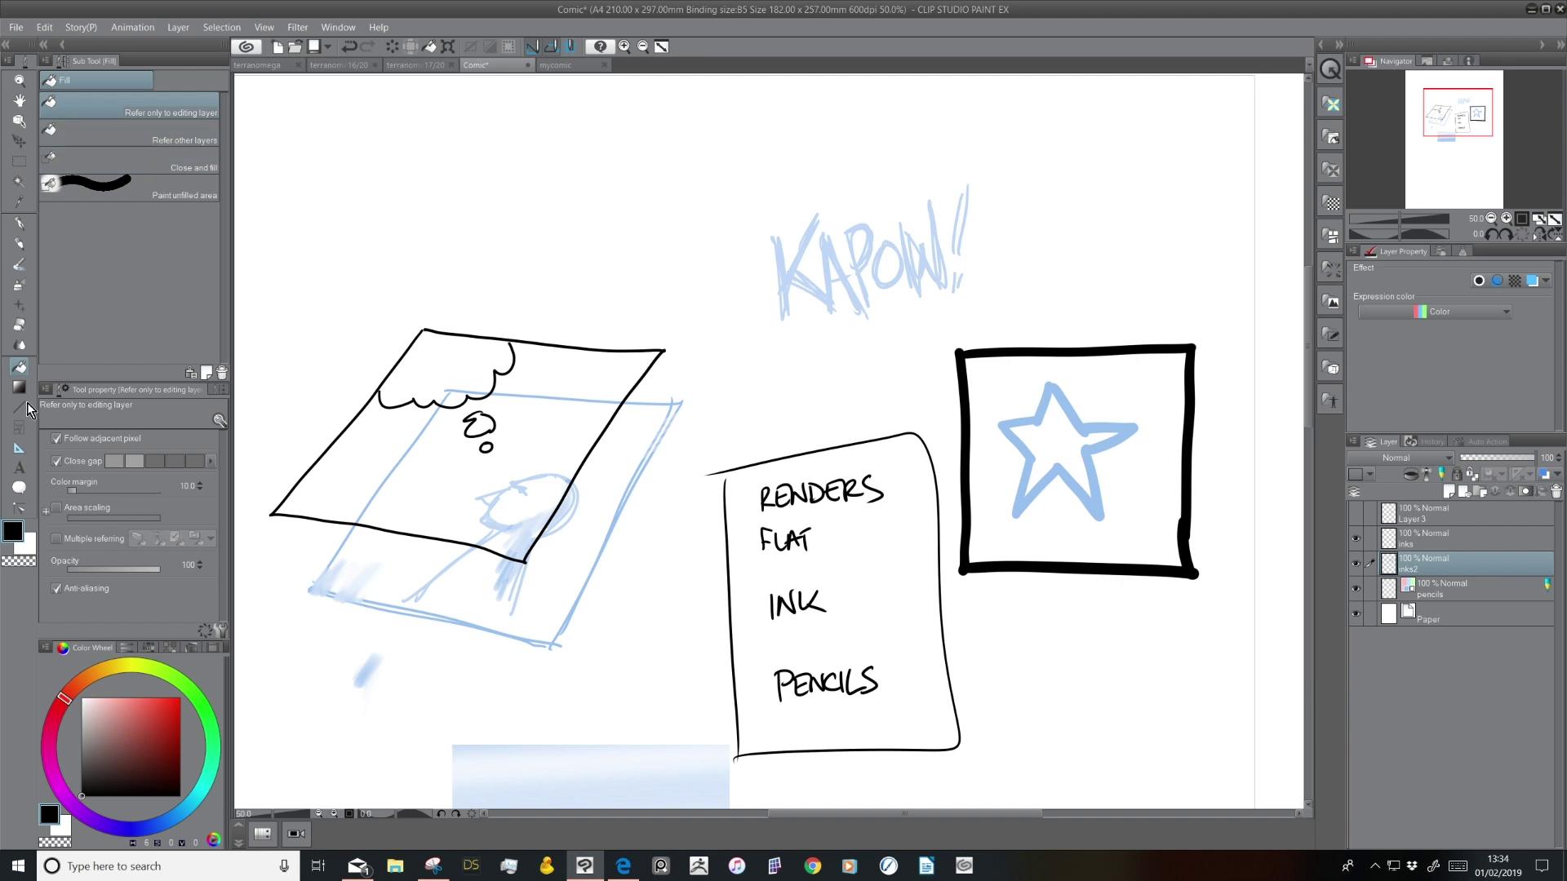
Draw a thick circle over the square frame's lower-right corner on the inks layer and apply the blue layer color effect to that layer
{"action": "left_click", "coordinate": [1430, 549]}
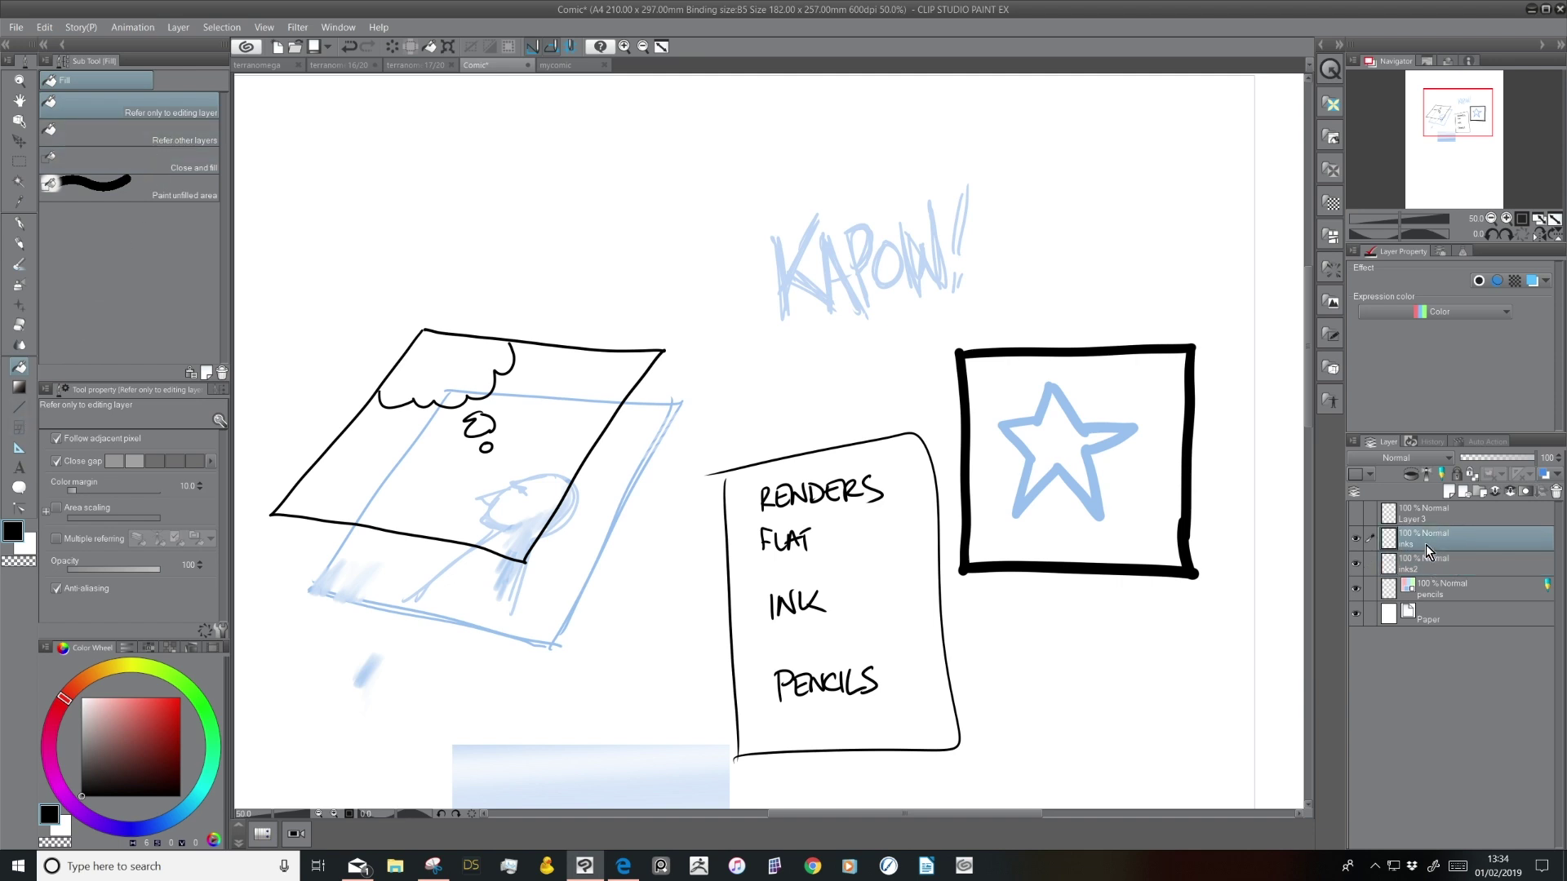
{"action": "left_click", "coordinate": [21, 225]}
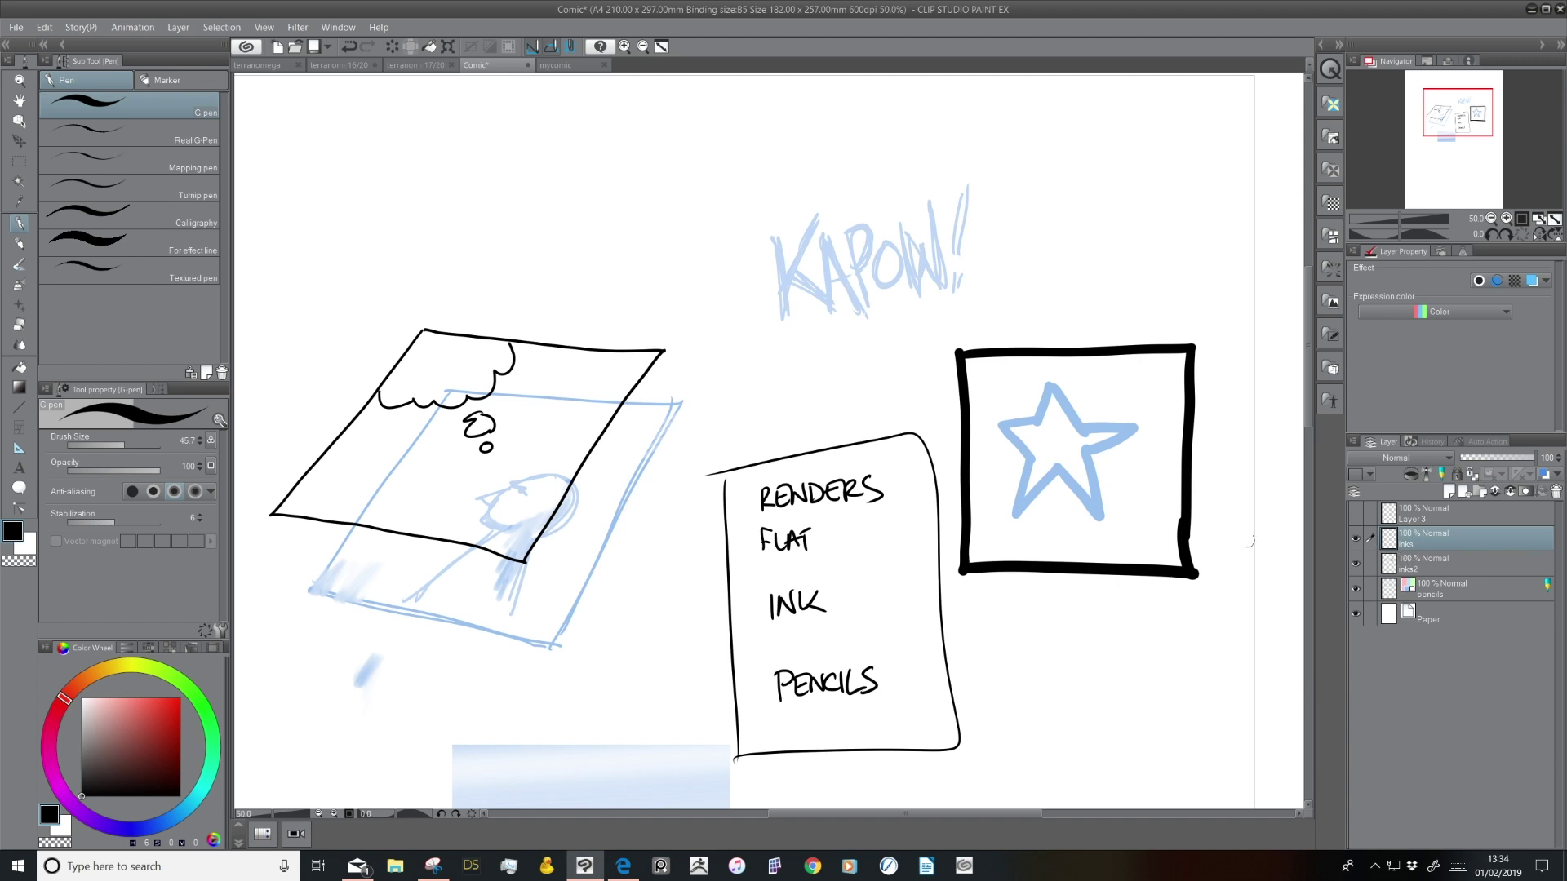
{"action": "mouse_move", "coordinate": [1213, 500]}
{"action": "left_mouse_down"}
{"action": "mouse_move", "coordinate": [1204, 644]}
{"action": "mouse_move", "coordinate": [1212, 498]}
{"action": "left_mouse_up"}
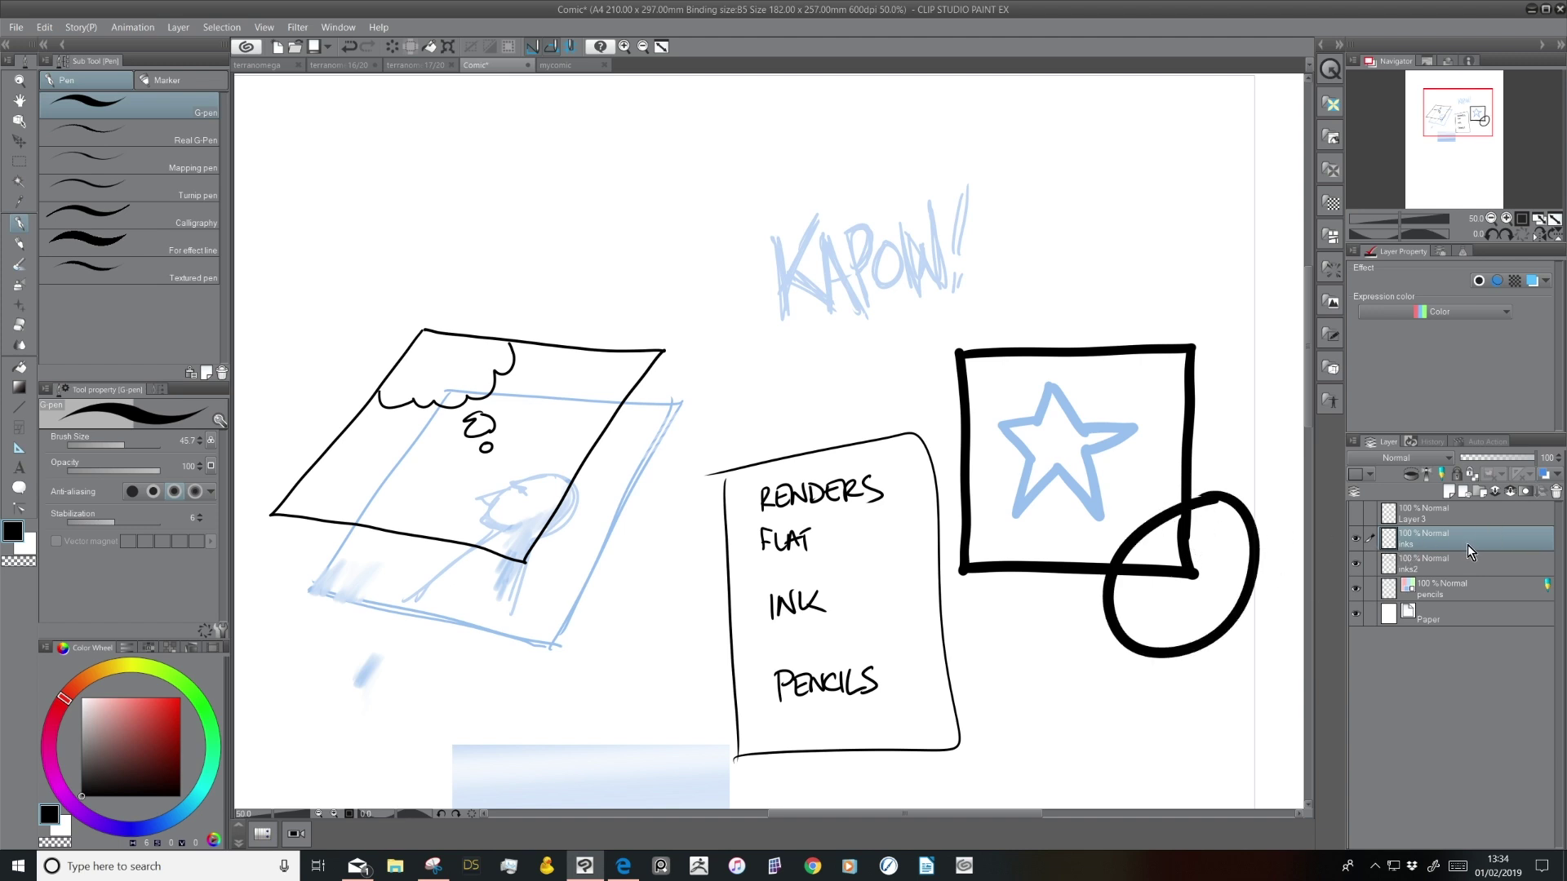
{"action": "left_click", "coordinate": [1533, 281]}
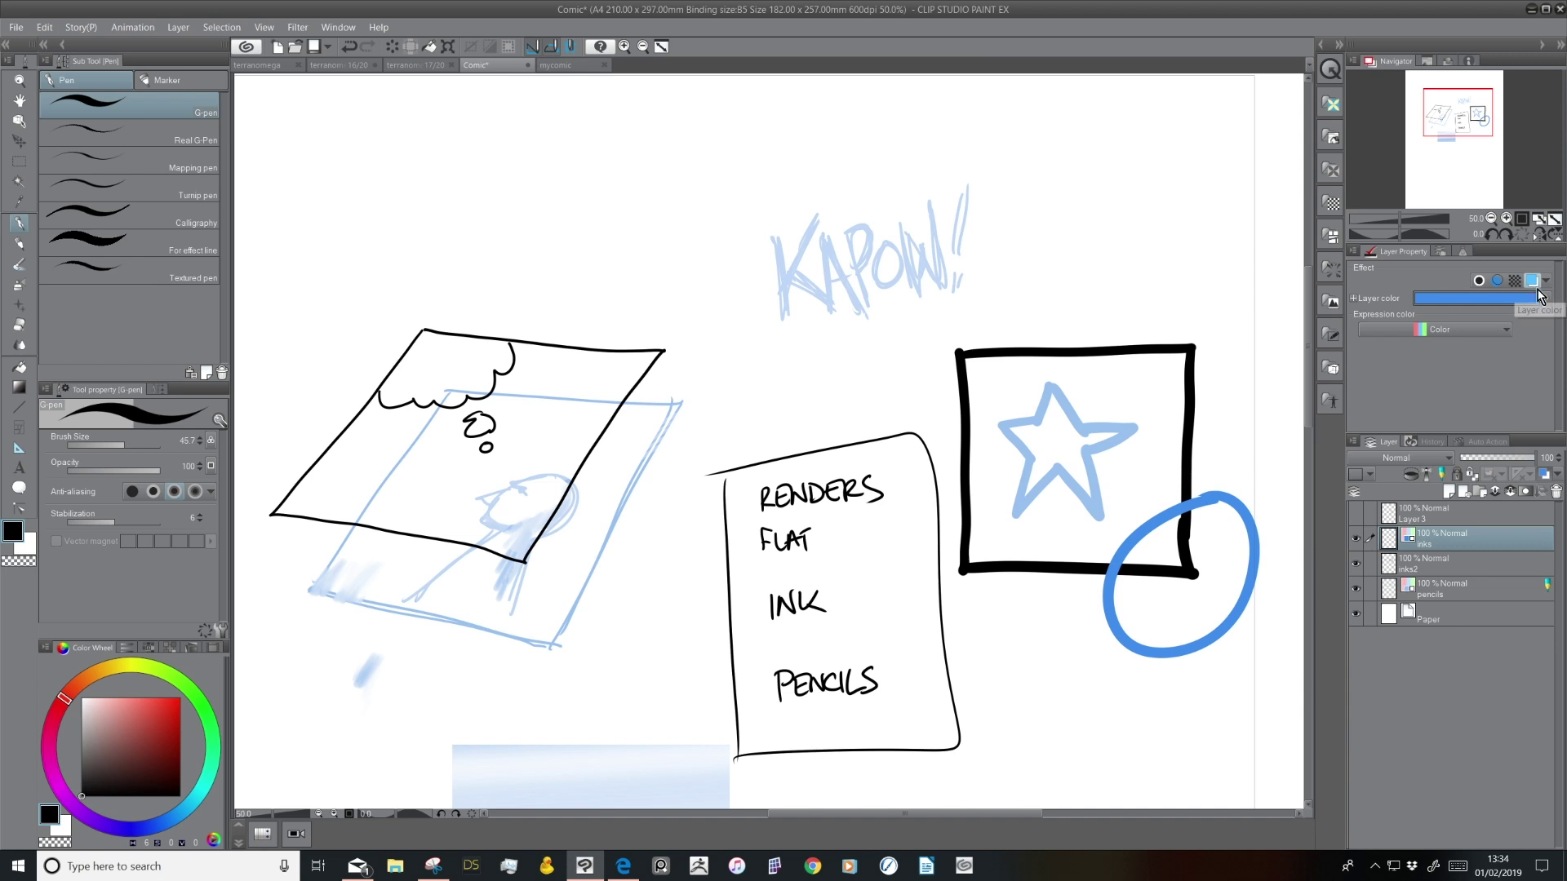
Change the inks layer's layer color to dark red
{"action": "left_click", "coordinate": [1538, 298]}
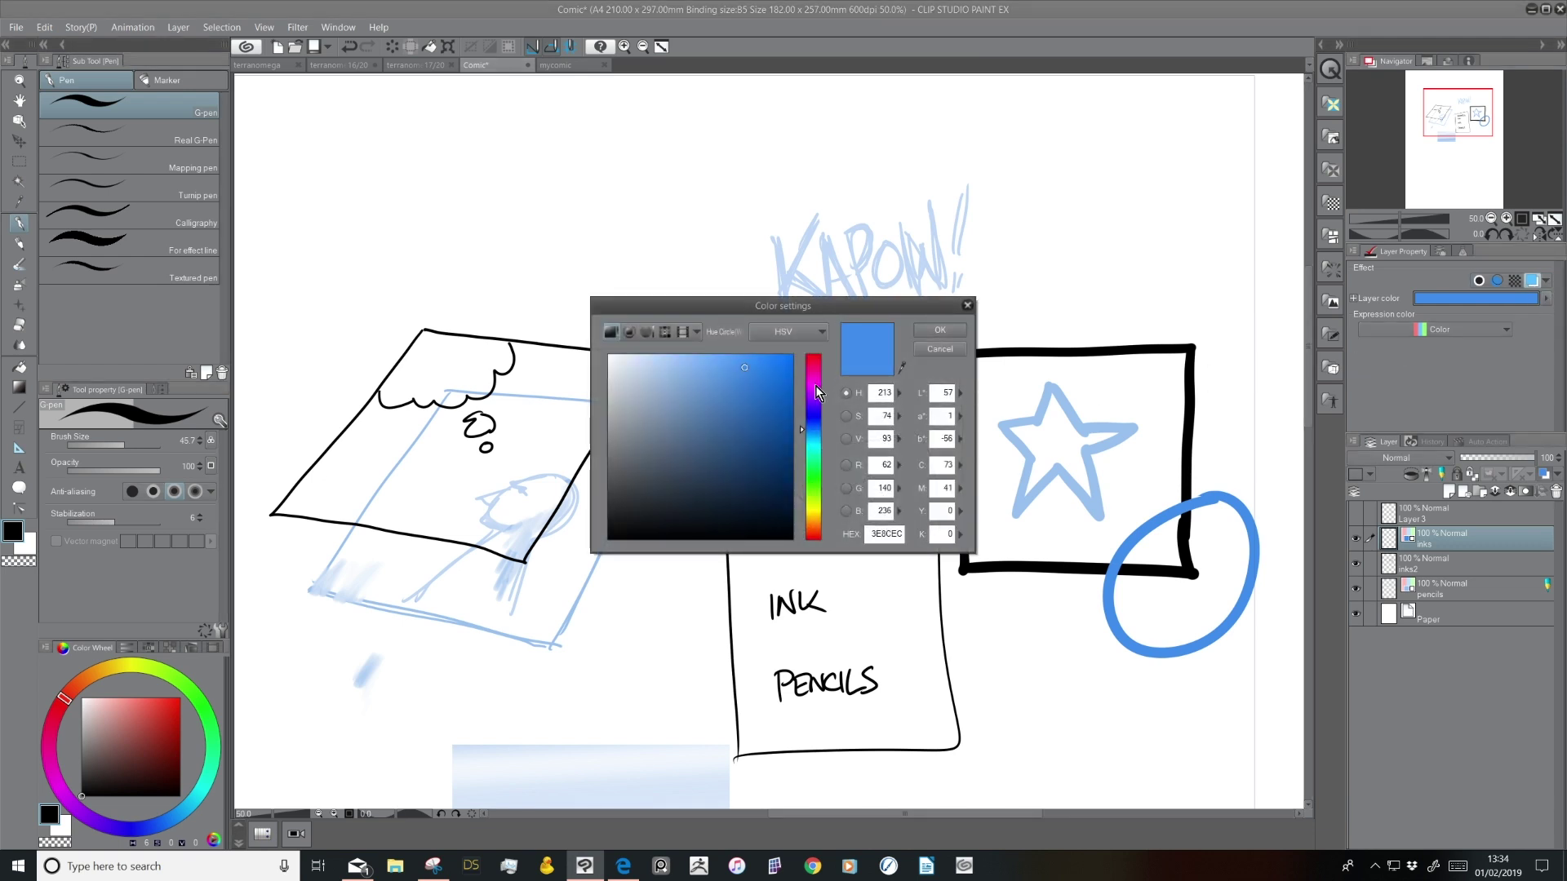
{"action": "left_click_drag", "start_coordinate": [814, 383], "coordinate": [814, 354]}
{"action": "left_click", "coordinate": [793, 408]}
{"action": "left_click", "coordinate": [939, 330]}
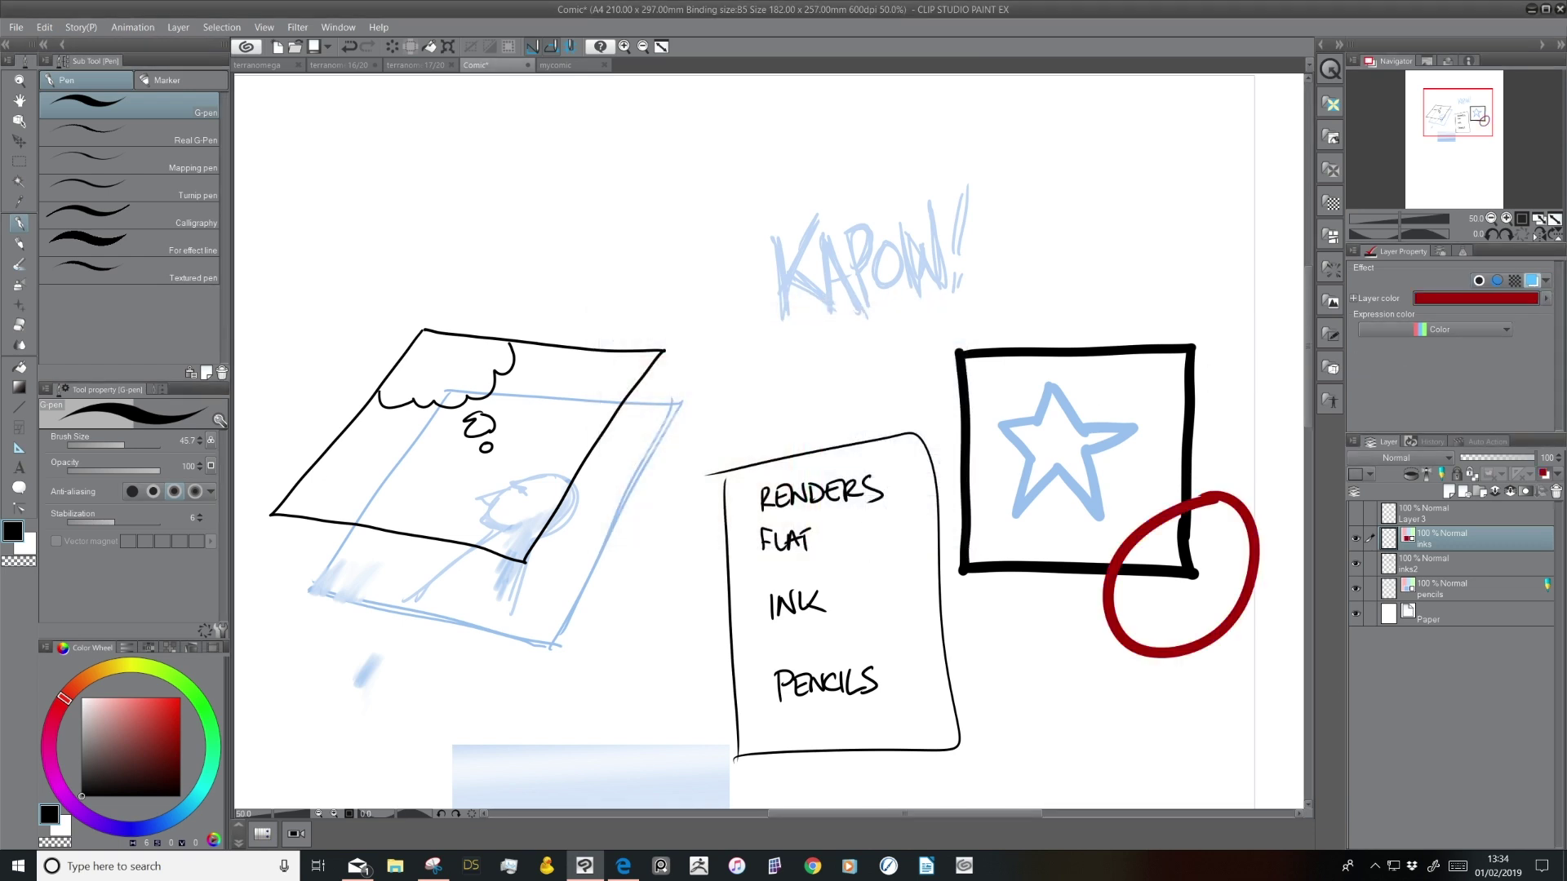
Try filling the circle on the inks layer with the Fill tool referring only to the editing layer, and undo the fill
{"action": "left_click", "coordinate": [1444, 571]}
{"action": "left_click", "coordinate": [1460, 546]}
{"action": "left_click", "coordinate": [1457, 565]}
{"action": "left_click", "coordinate": [1456, 540]}
{"action": "left_click", "coordinate": [1439, 593]}
{"action": "left_click", "coordinate": [1430, 545]}
{"action": "left_click", "coordinate": [20, 367]}
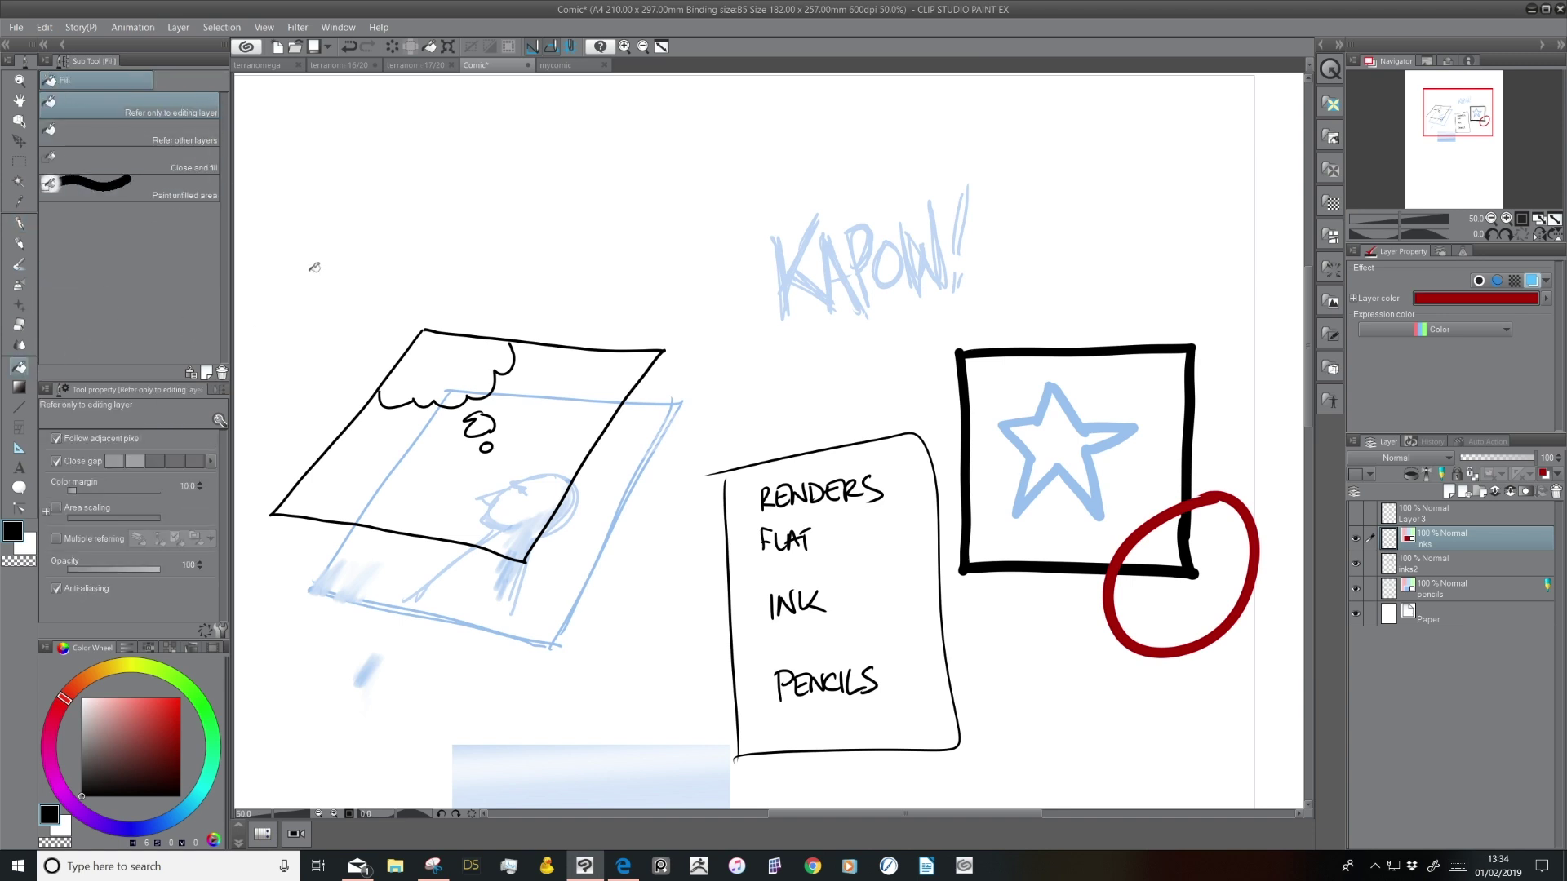
{"action": "left_click", "coordinate": [1188, 547]}
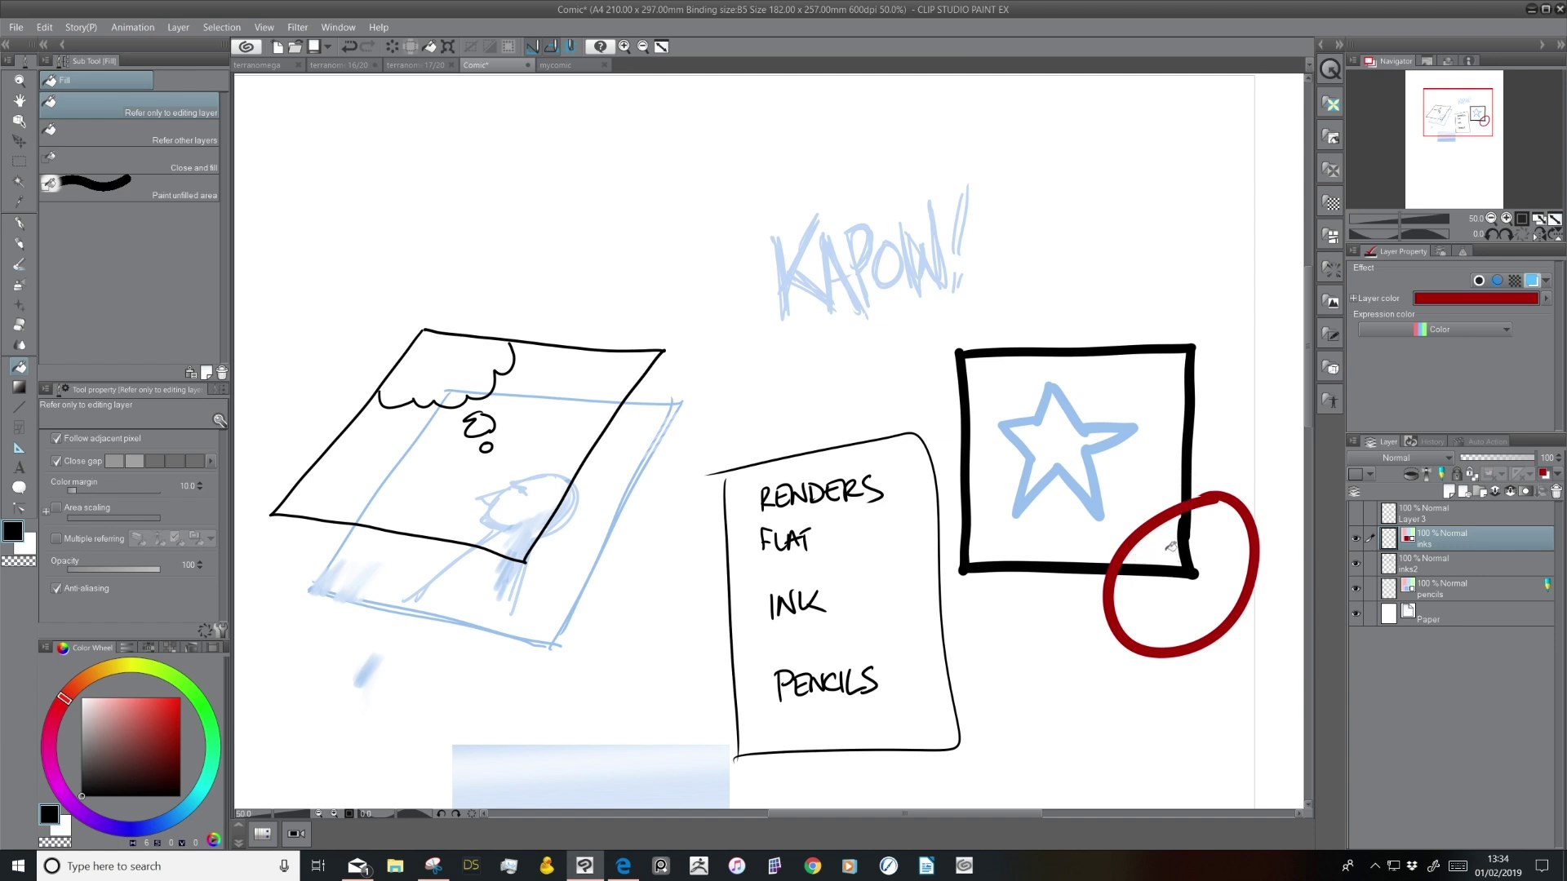
{"action": "left_click", "coordinate": [1171, 548]}
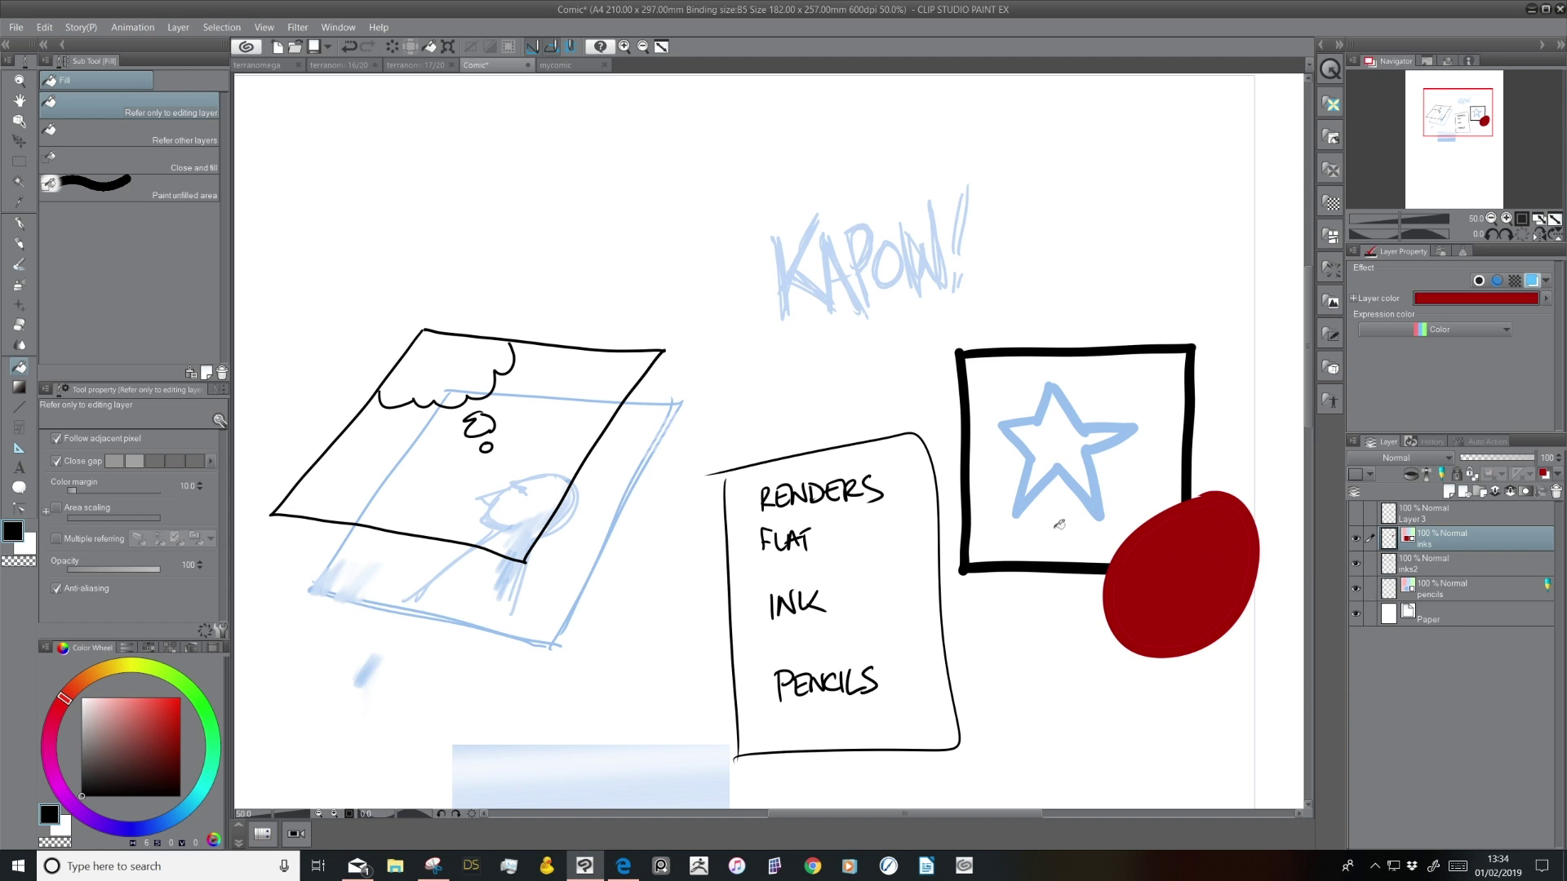
{"action": "key", "text": "ctrl+z"}
Test-fill the circle on the inks layer with the inks2 and pencils layers hidden, show those layers again and undo the fill
{"action": "left_click", "coordinate": [1355, 563]}
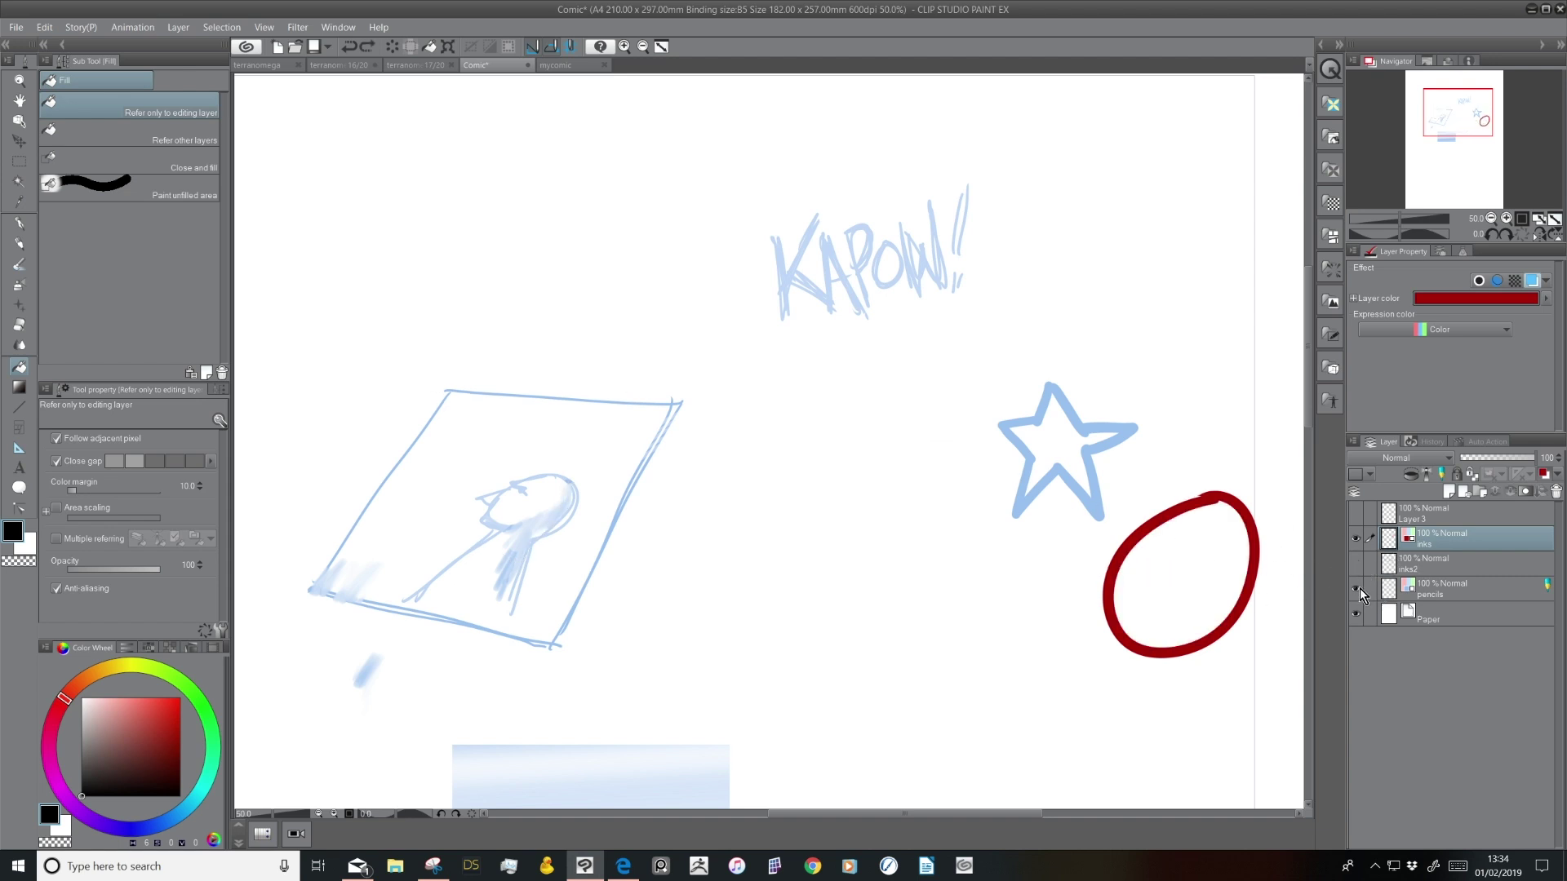
{"action": "left_click", "coordinate": [1356, 588]}
{"action": "left_click", "coordinate": [1210, 551]}
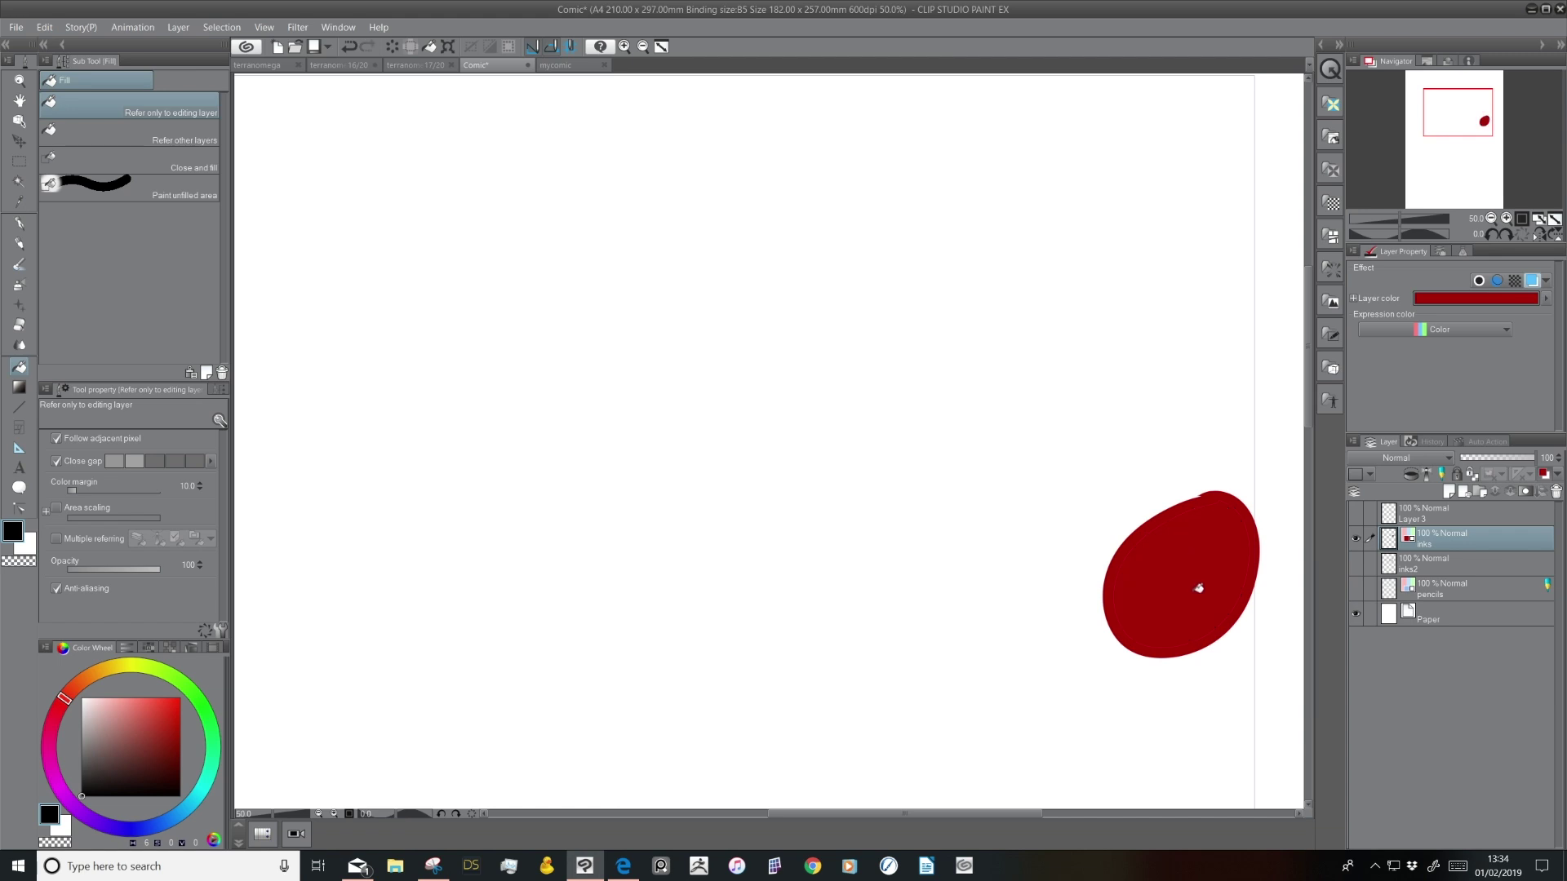
{"action": "left_click", "coordinate": [1356, 539]}
{"action": "left_click", "coordinate": [1355, 564]}
{"action": "left_click", "coordinate": [1356, 588]}
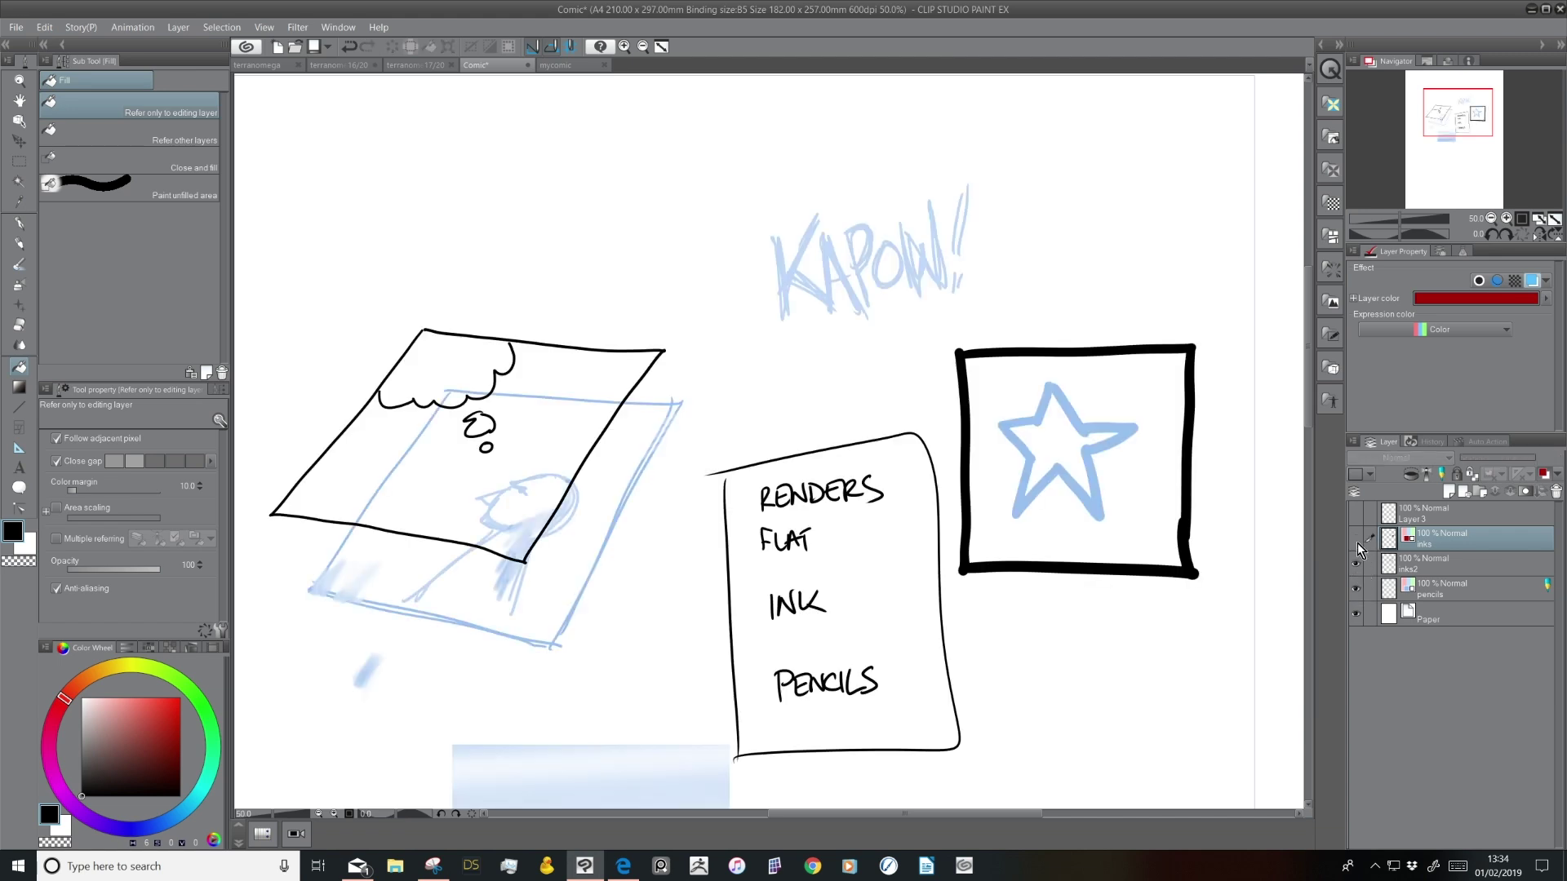
{"action": "left_click", "coordinate": [1356, 538]}
{"action": "key", "text": "ctrl+z"}
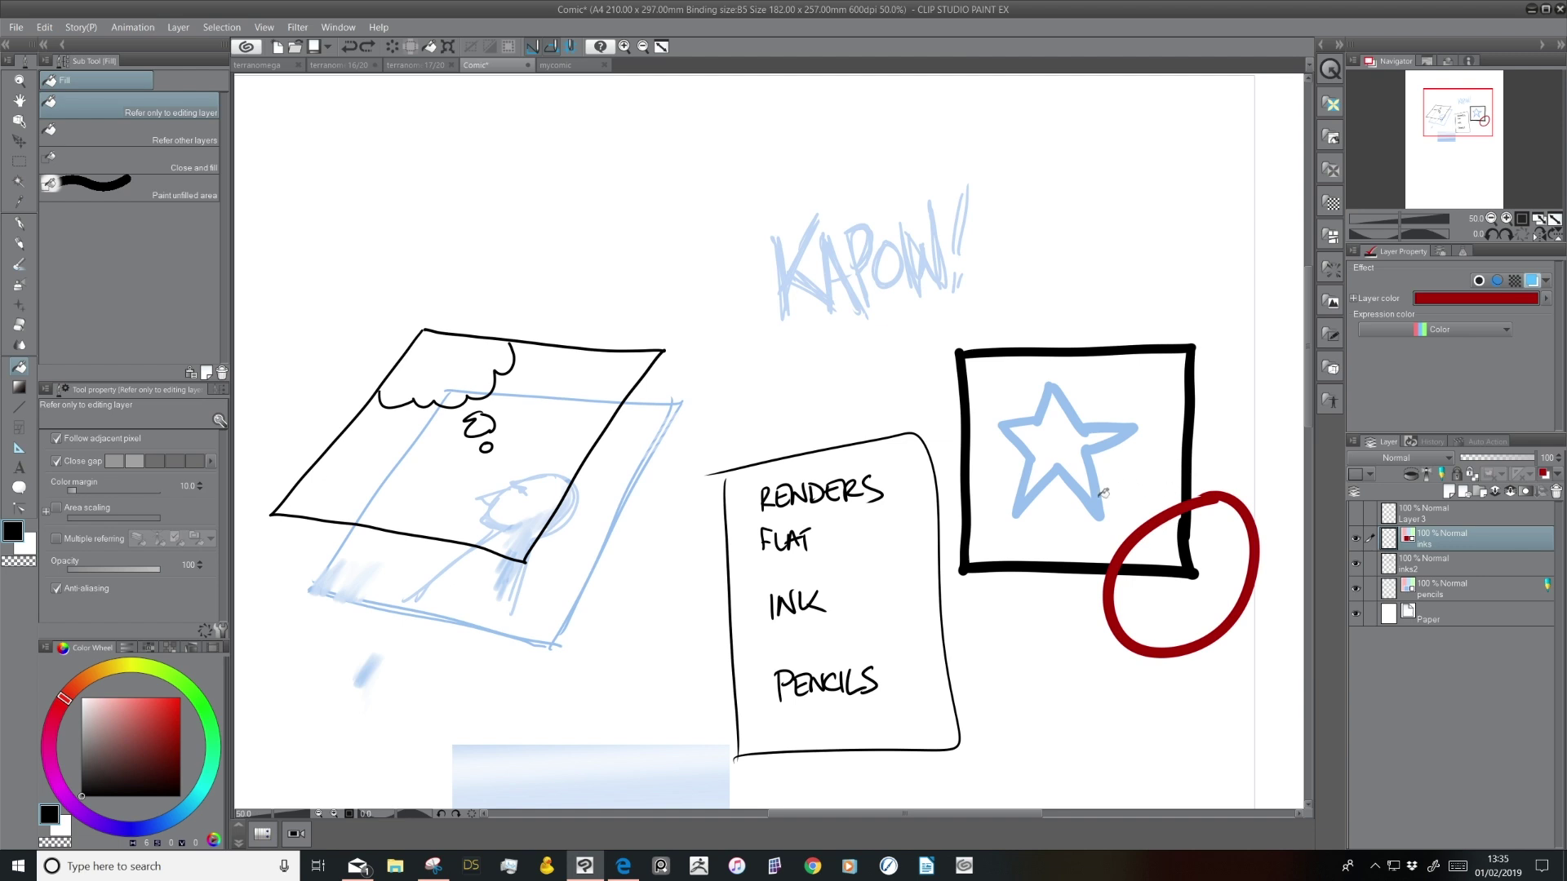
Set the Fill tool to Refer other layers, test-fill the area where the circle overlaps the square's corner, and undo the fill
{"action": "left_click", "coordinate": [198, 141]}
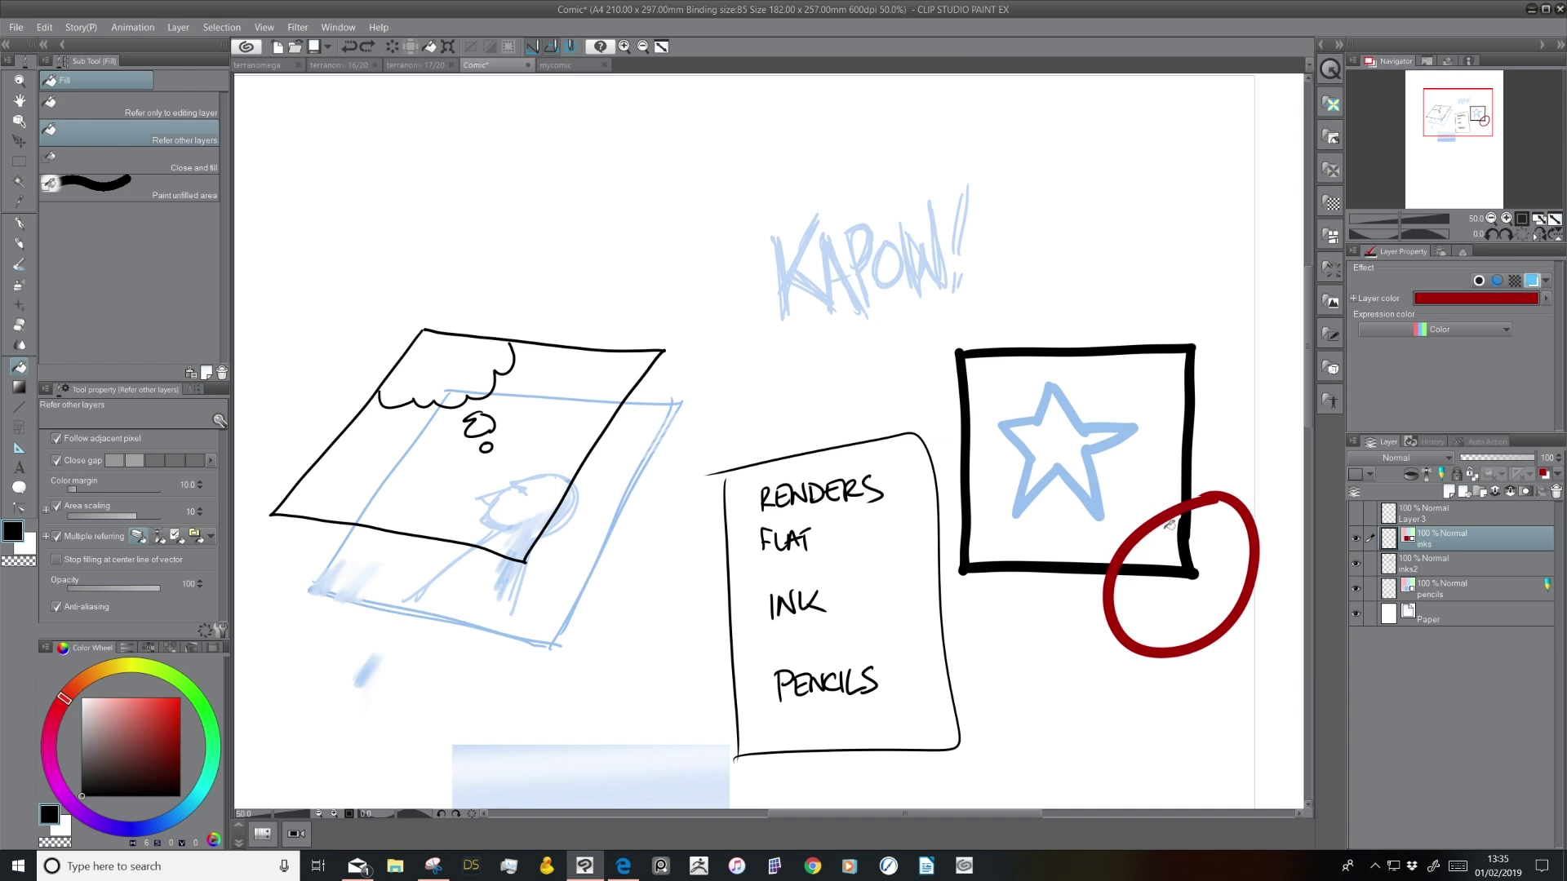
{"action": "left_click", "coordinate": [1165, 547]}
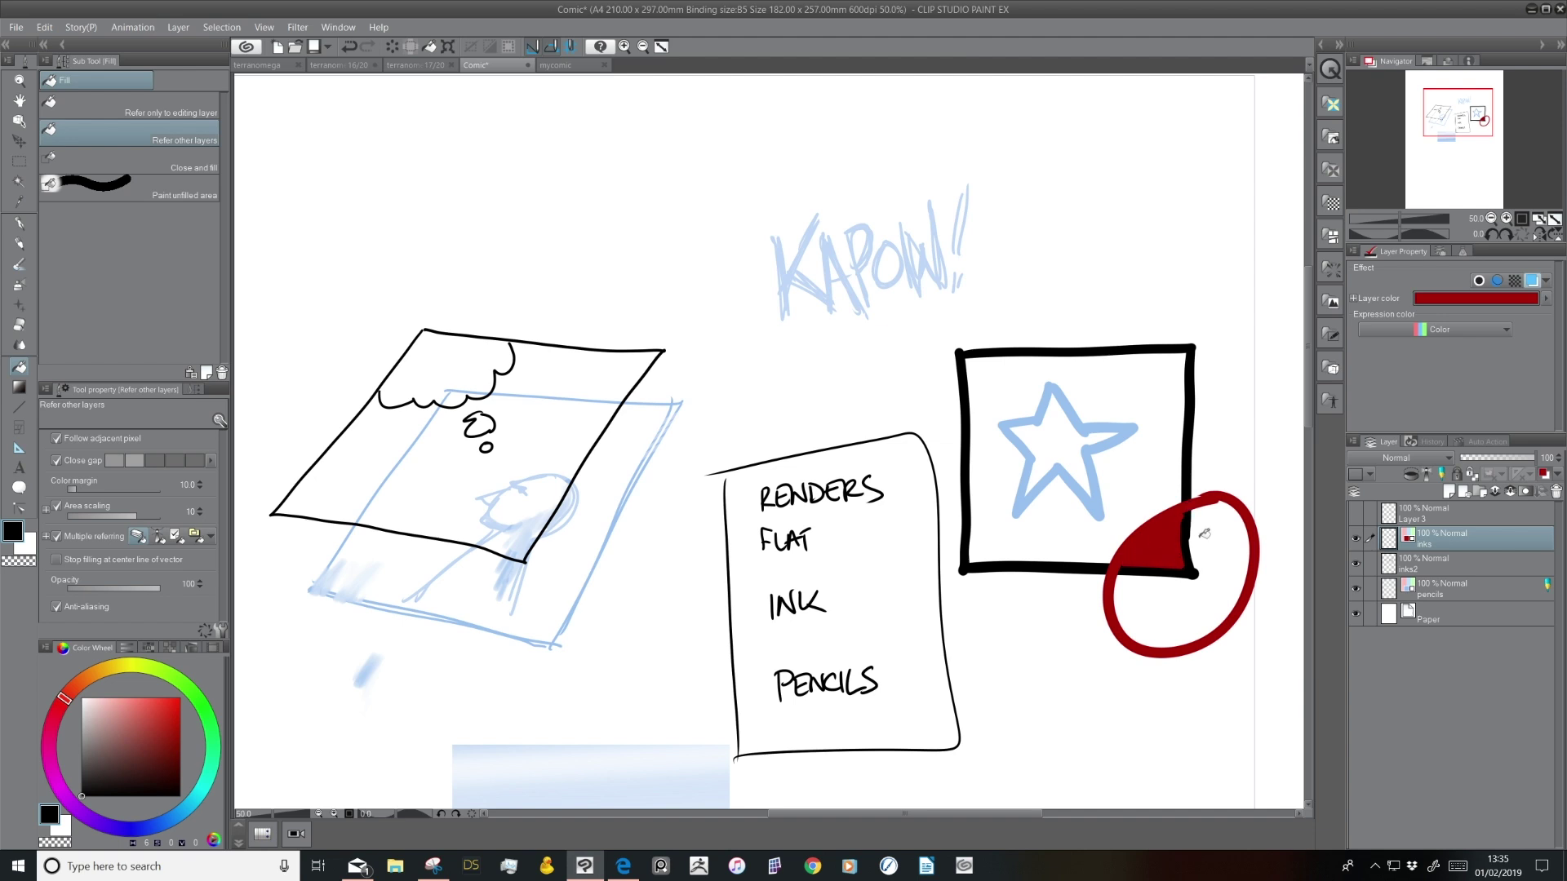
{"action": "key", "text": "ctrl+z"}
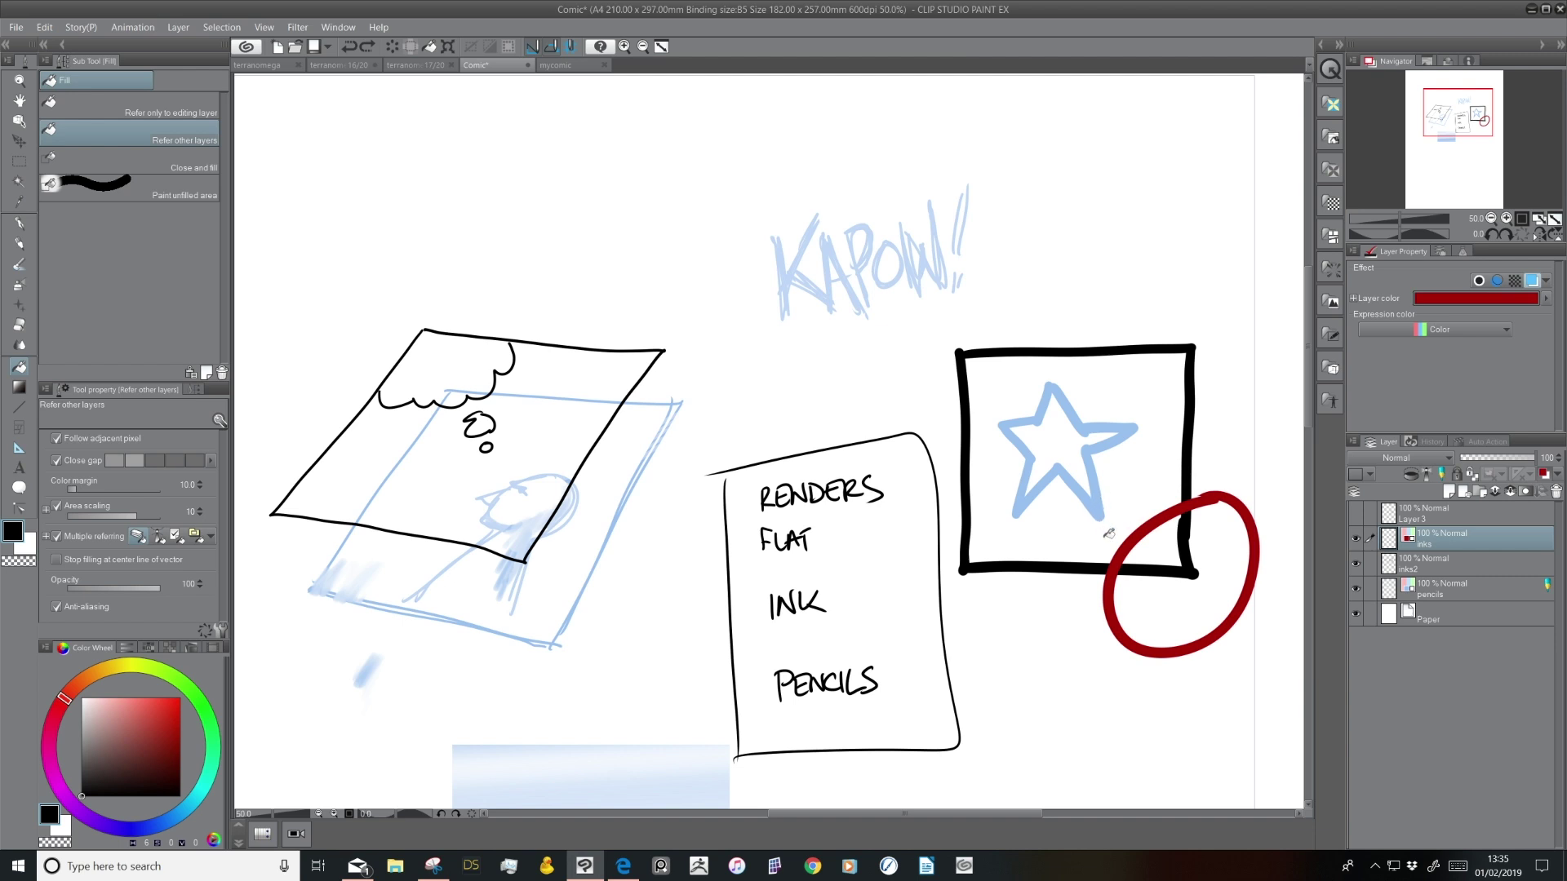
Turn off the draft setting of the pencils layer, test-fill the square around the star on the inks layer, and undo the fill
{"action": "left_click", "coordinate": [1465, 586]}
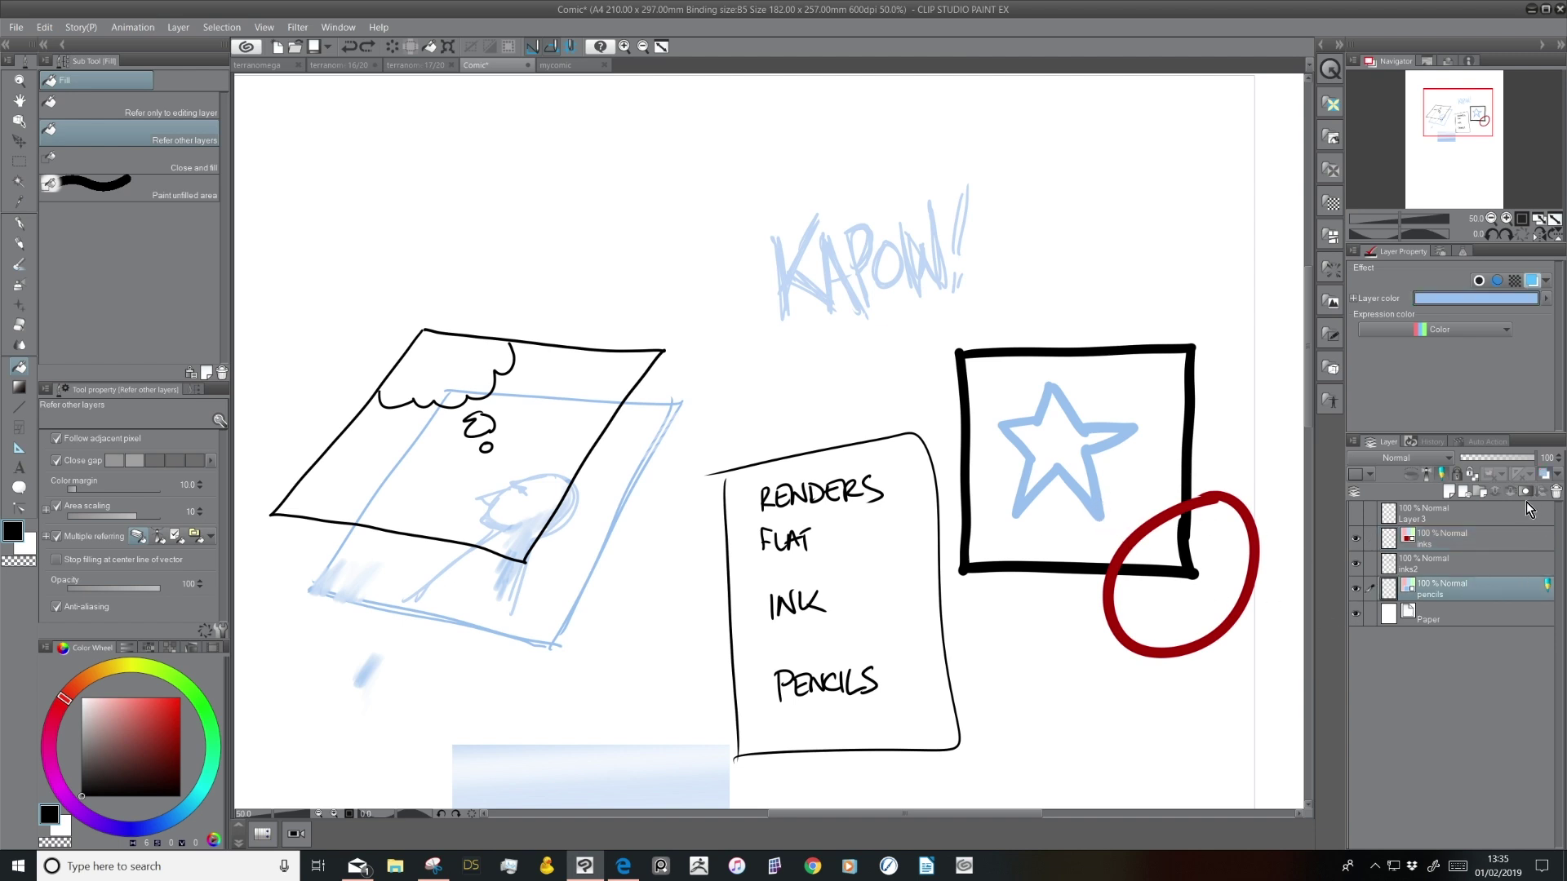
{"action": "left_click", "coordinate": [1440, 539]}
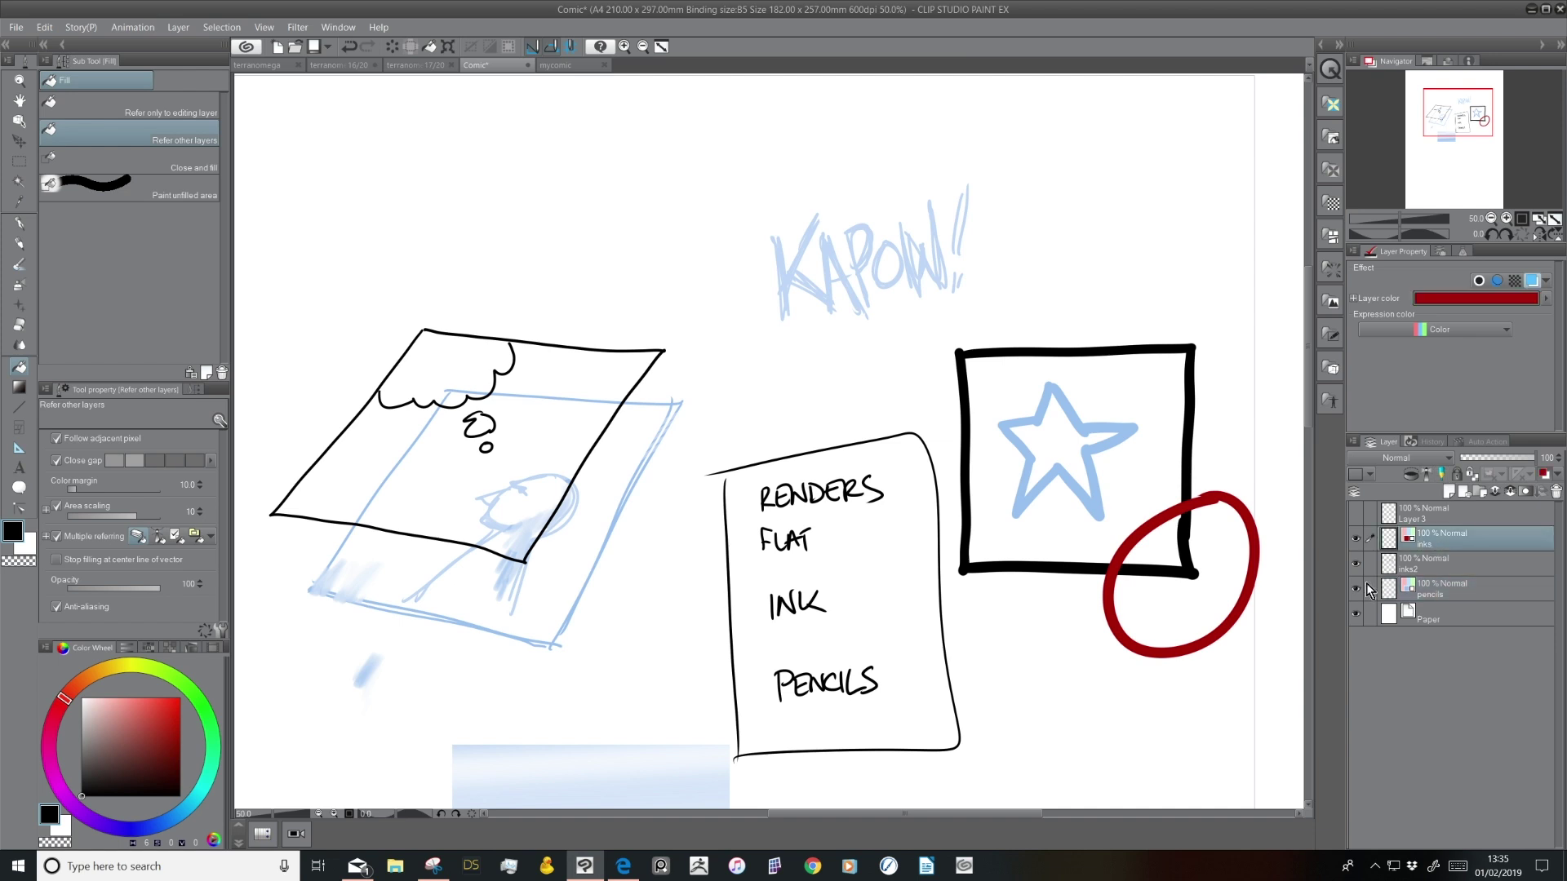
{"action": "left_click", "coordinate": [1083, 532]}
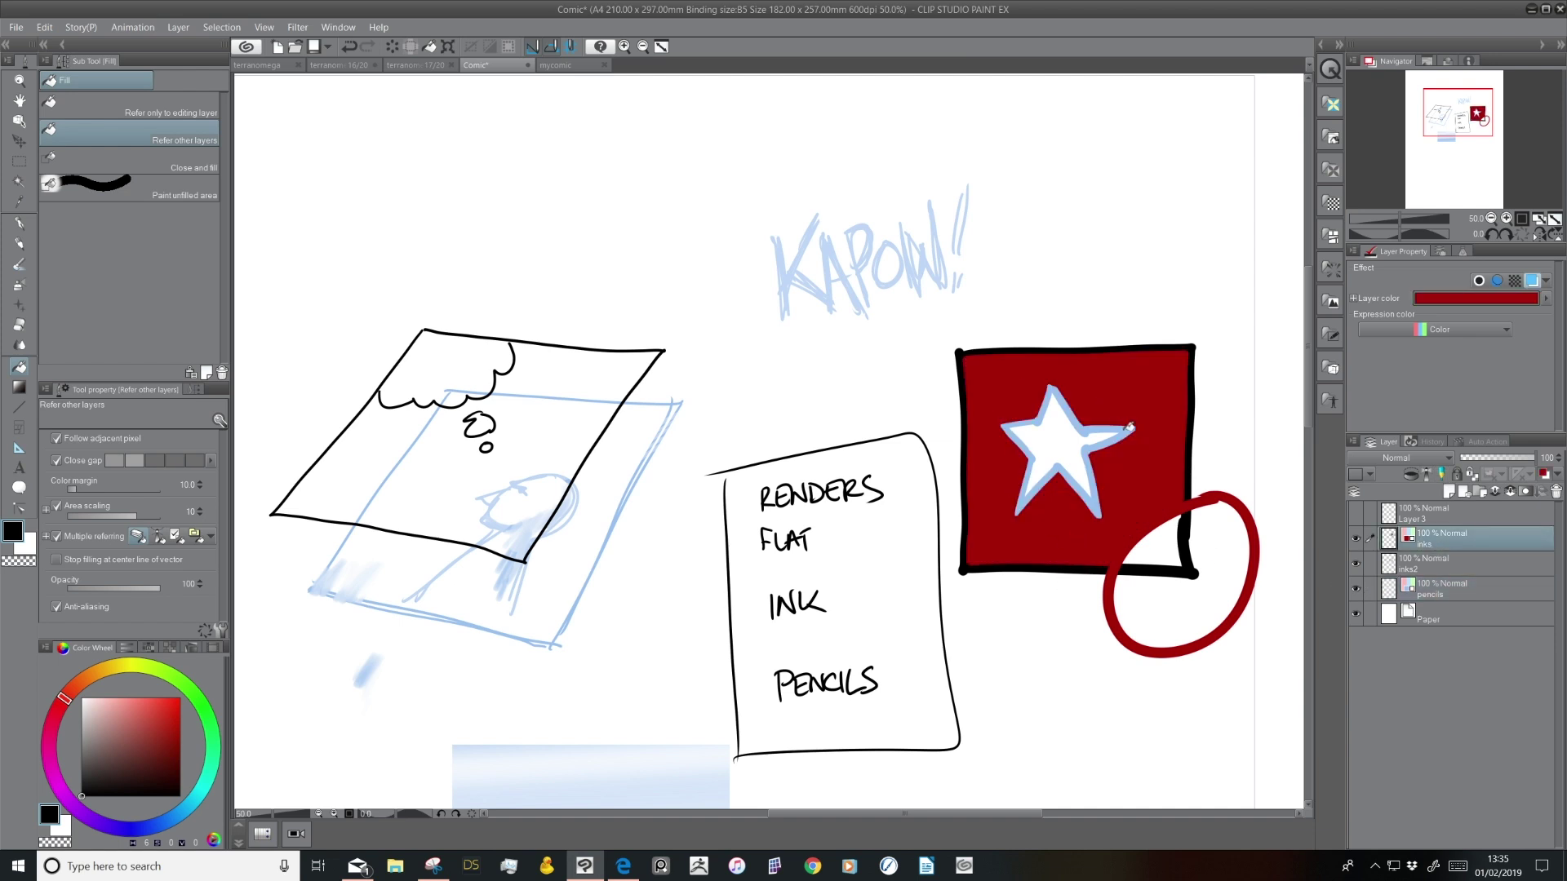
{"action": "key", "text": "ctrl+z"}
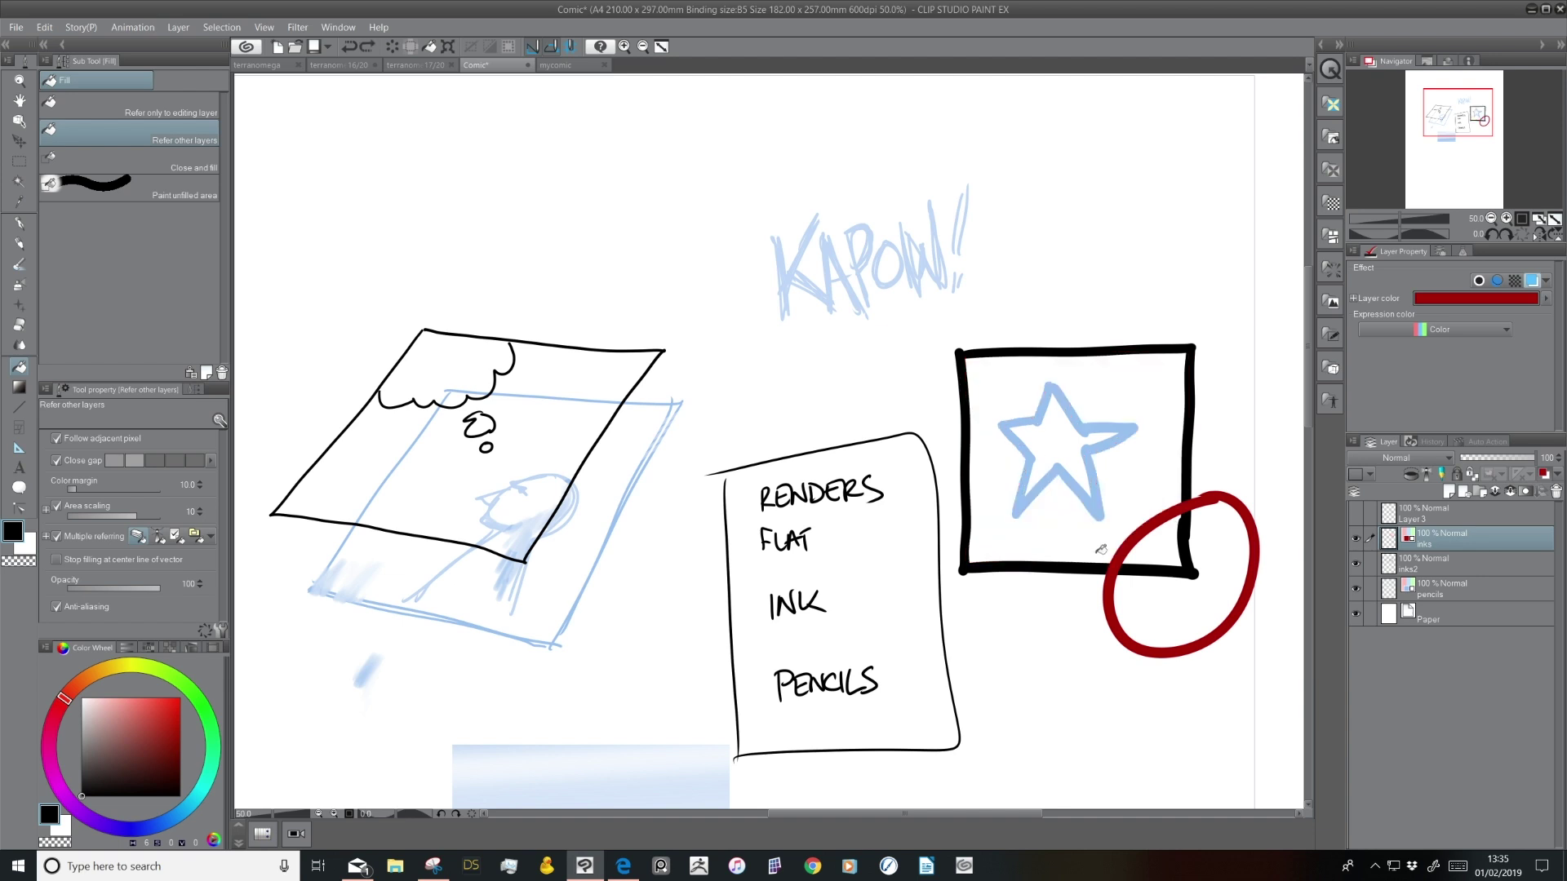
Set the pencils layer as a draft layer again, repeatedly test-fill the square on the inks layer, and undo each fill
{"action": "left_click", "coordinate": [1433, 590]}
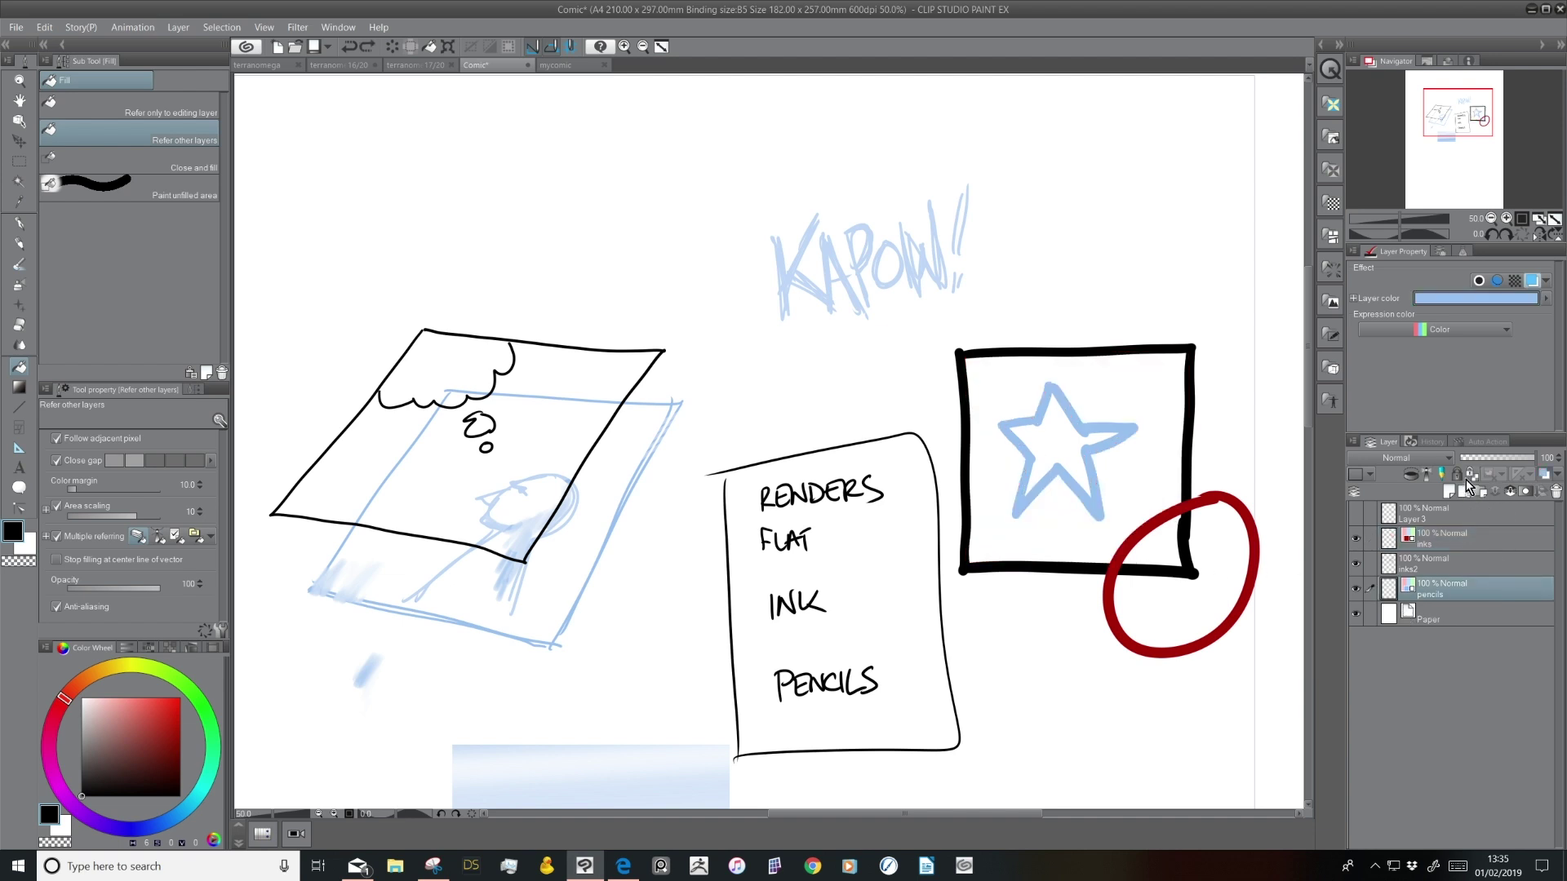
{"action": "left_click", "coordinate": [1437, 541]}
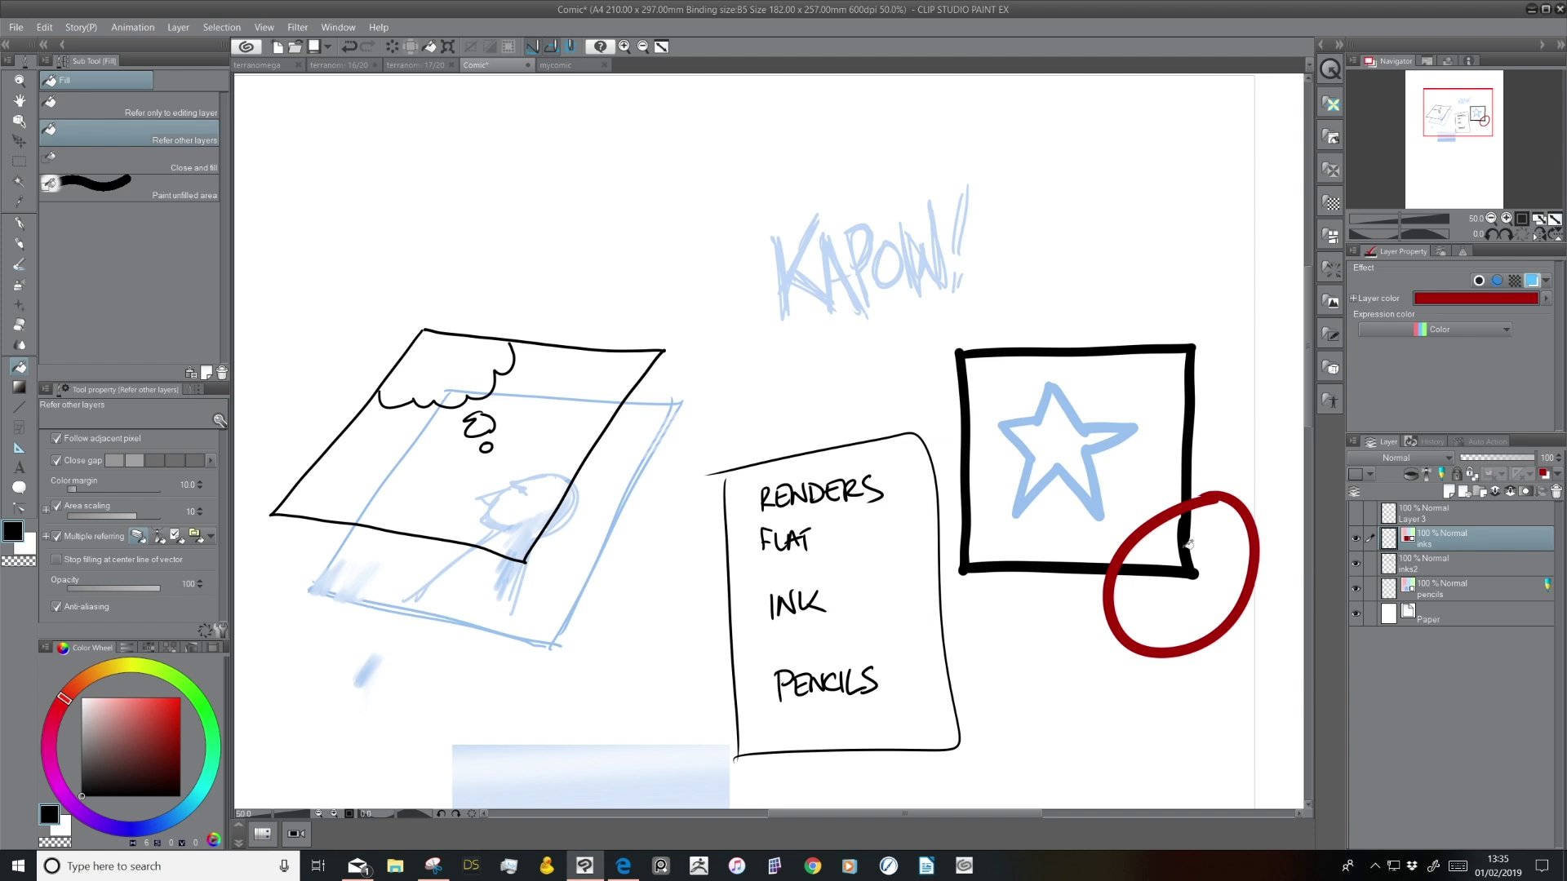
{"action": "left_click", "coordinate": [1073, 504]}
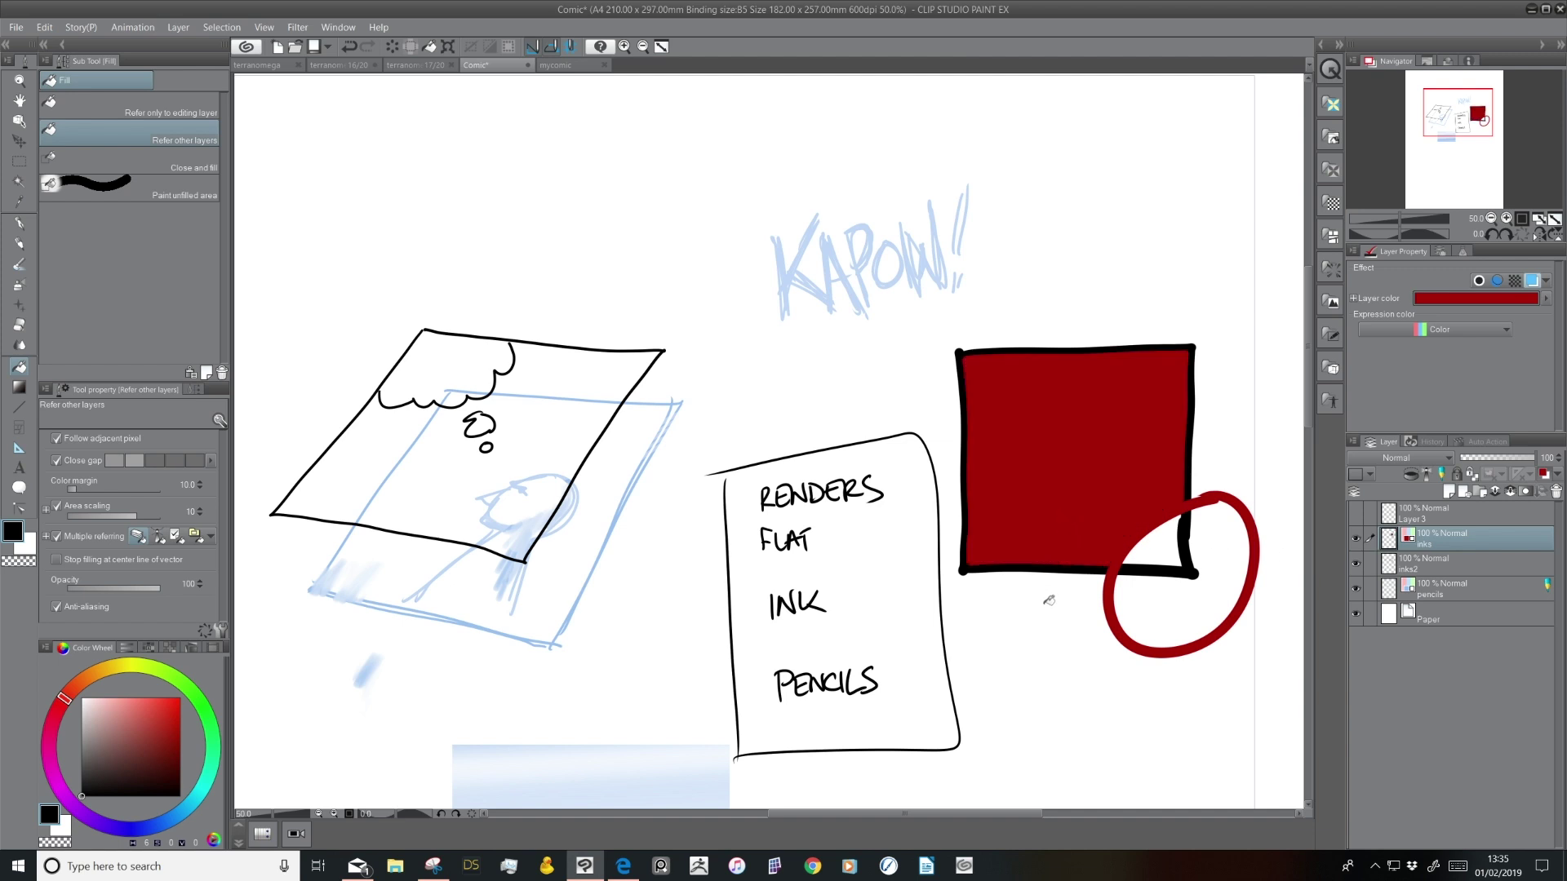
{"action": "key", "text": "ctrl+z"}
{"action": "left_click", "coordinate": [1072, 519]}
{"action": "key", "text": "ctrl+z"}
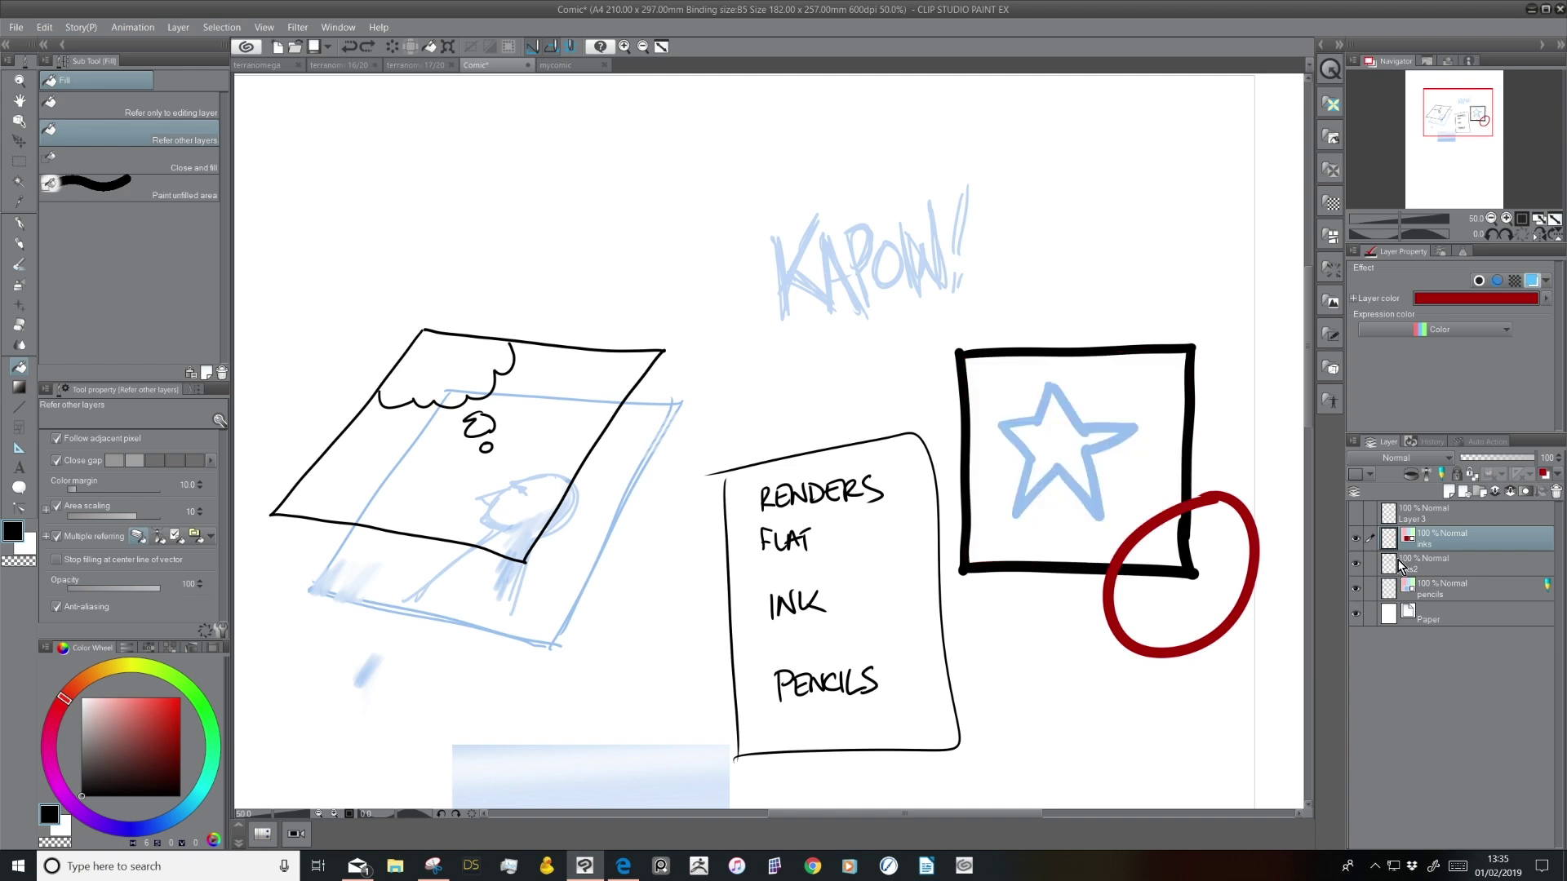
{"action": "left_click", "coordinate": [1079, 511]}
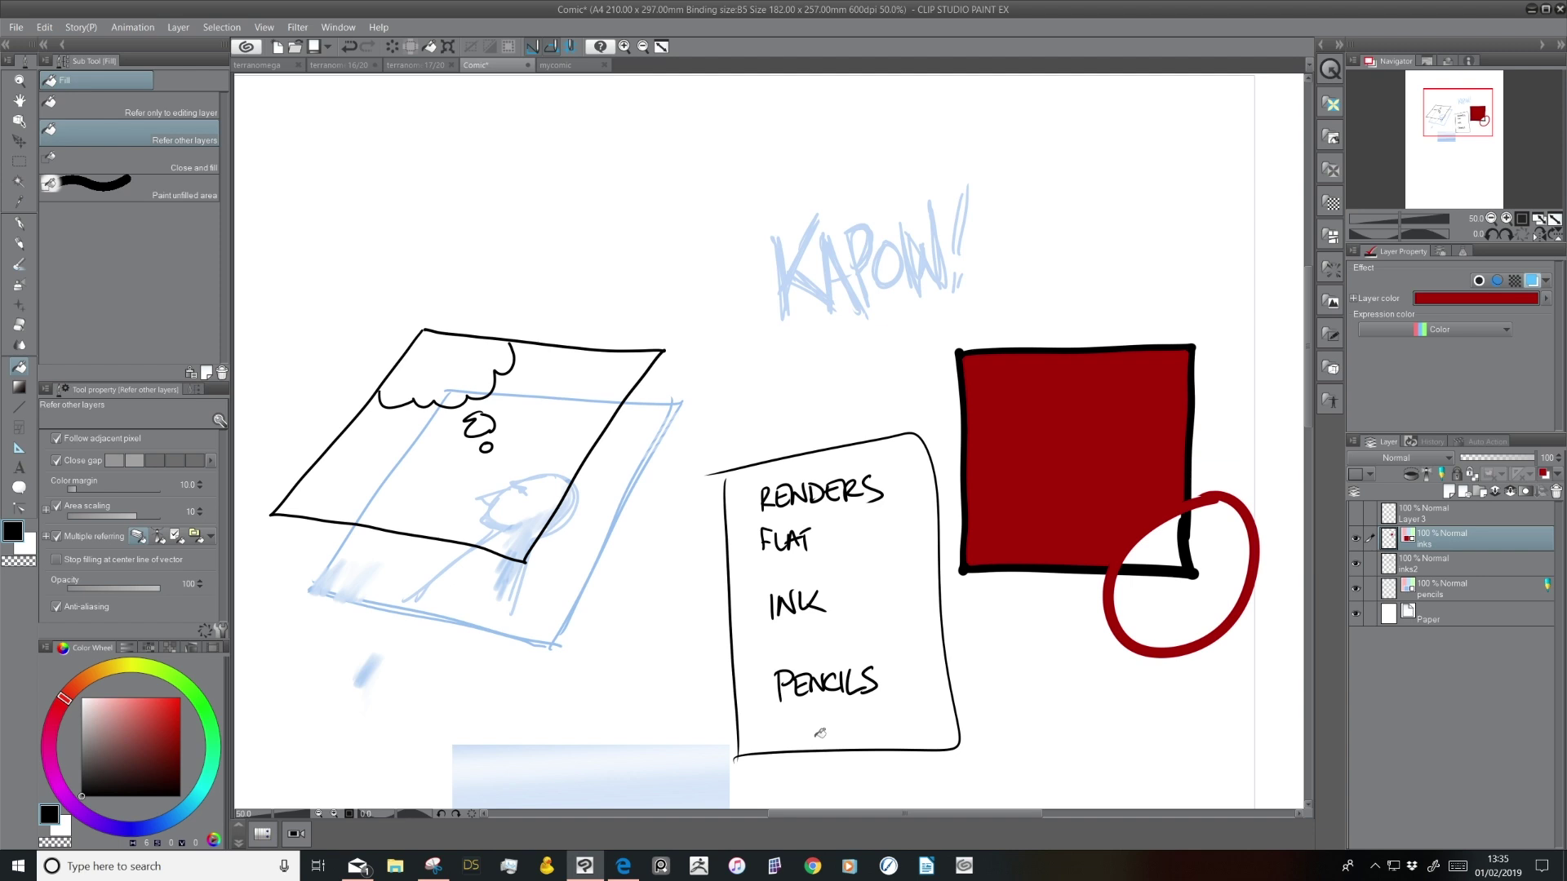
{"action": "key", "text": "ctrl+z"}
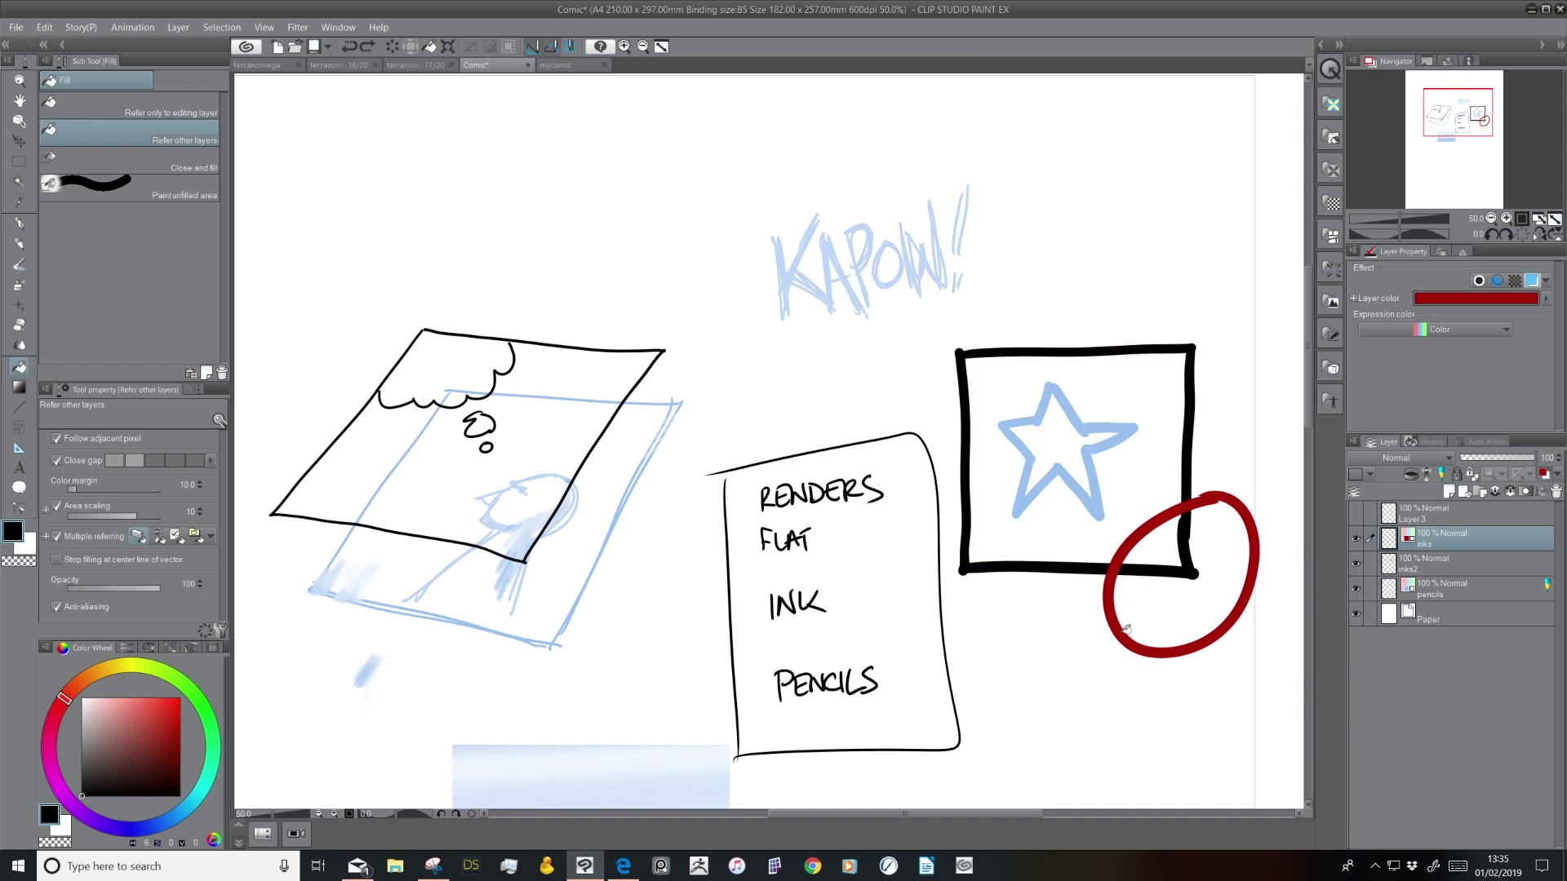
Create a layer folder, set it as draft, and move the inks and inks2 layers into it
{"action": "left_click", "coordinate": [1482, 493]}
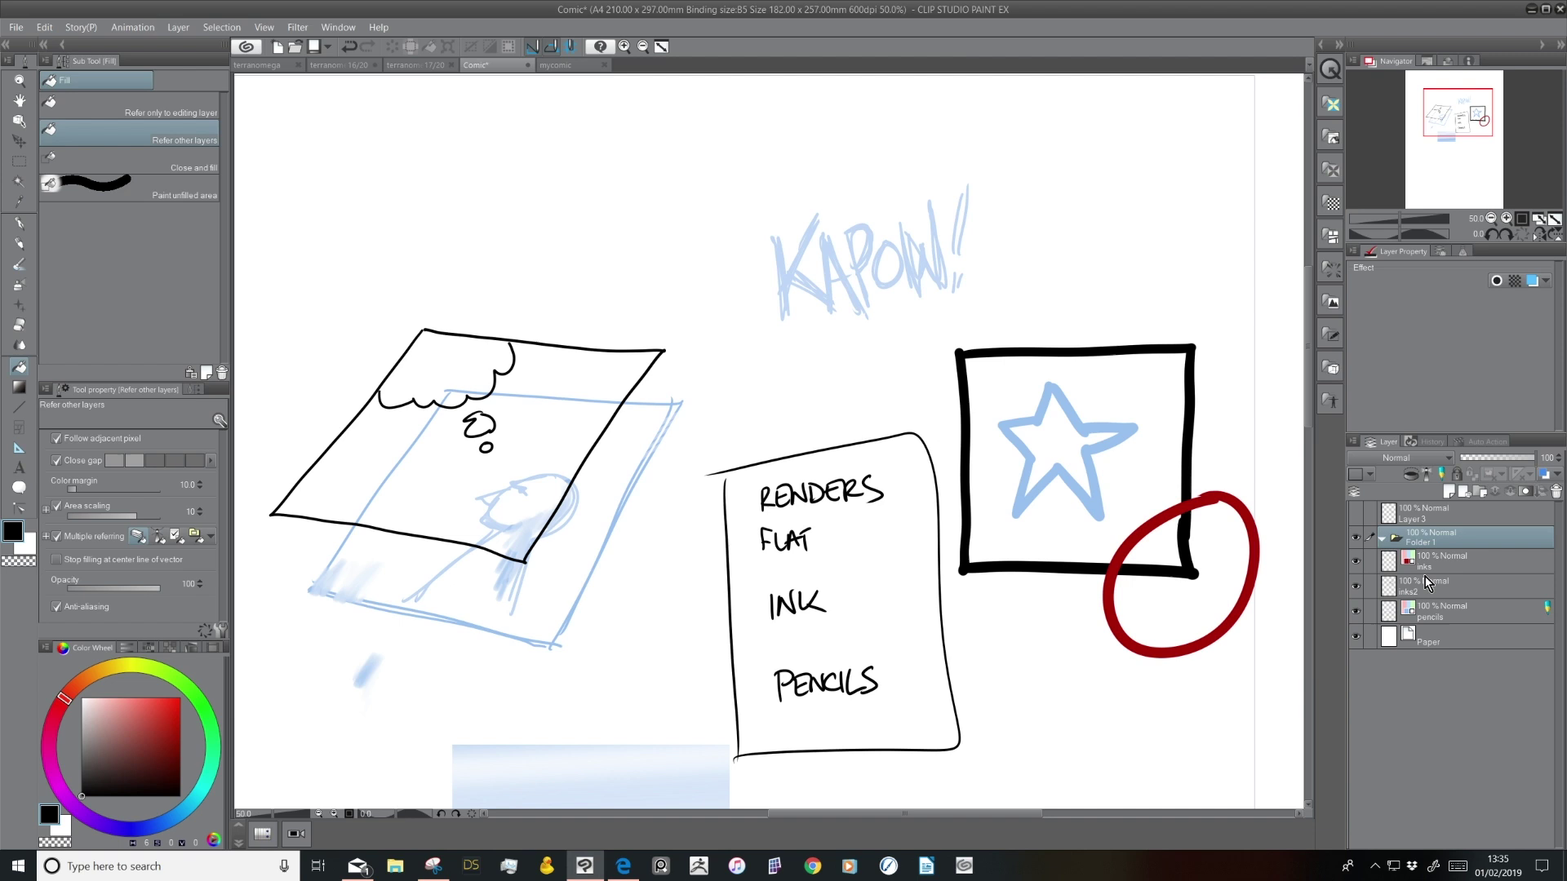
{"action": "left_click", "coordinate": [1443, 475]}
{"action": "left_click_drag", "start_coordinate": [1442, 588], "coordinate": [1456, 540]}
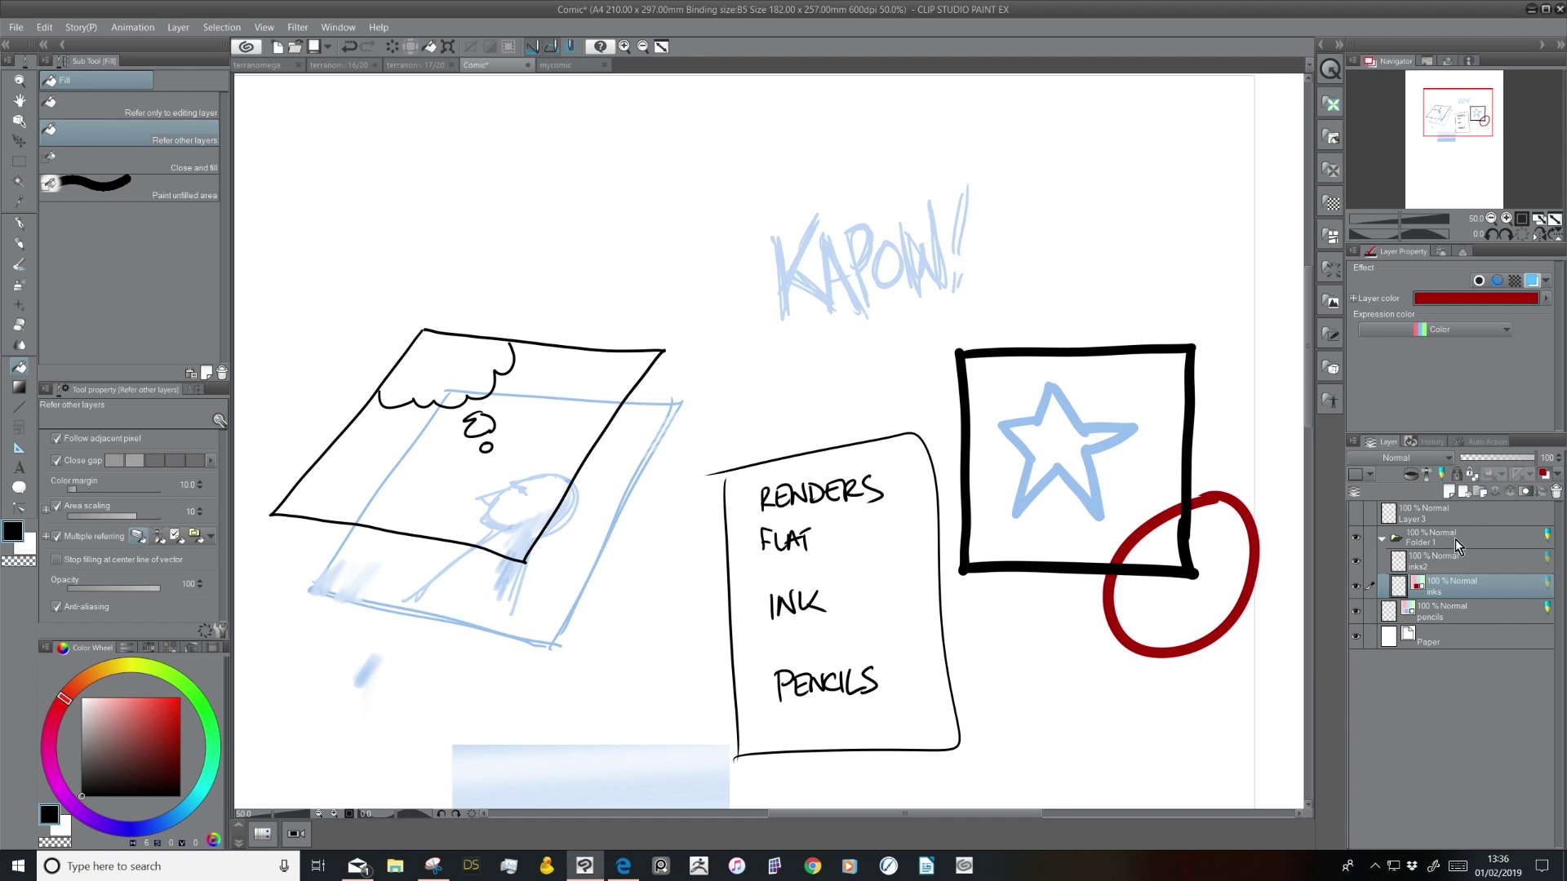
{"action": "left_click", "coordinate": [1506, 539]}
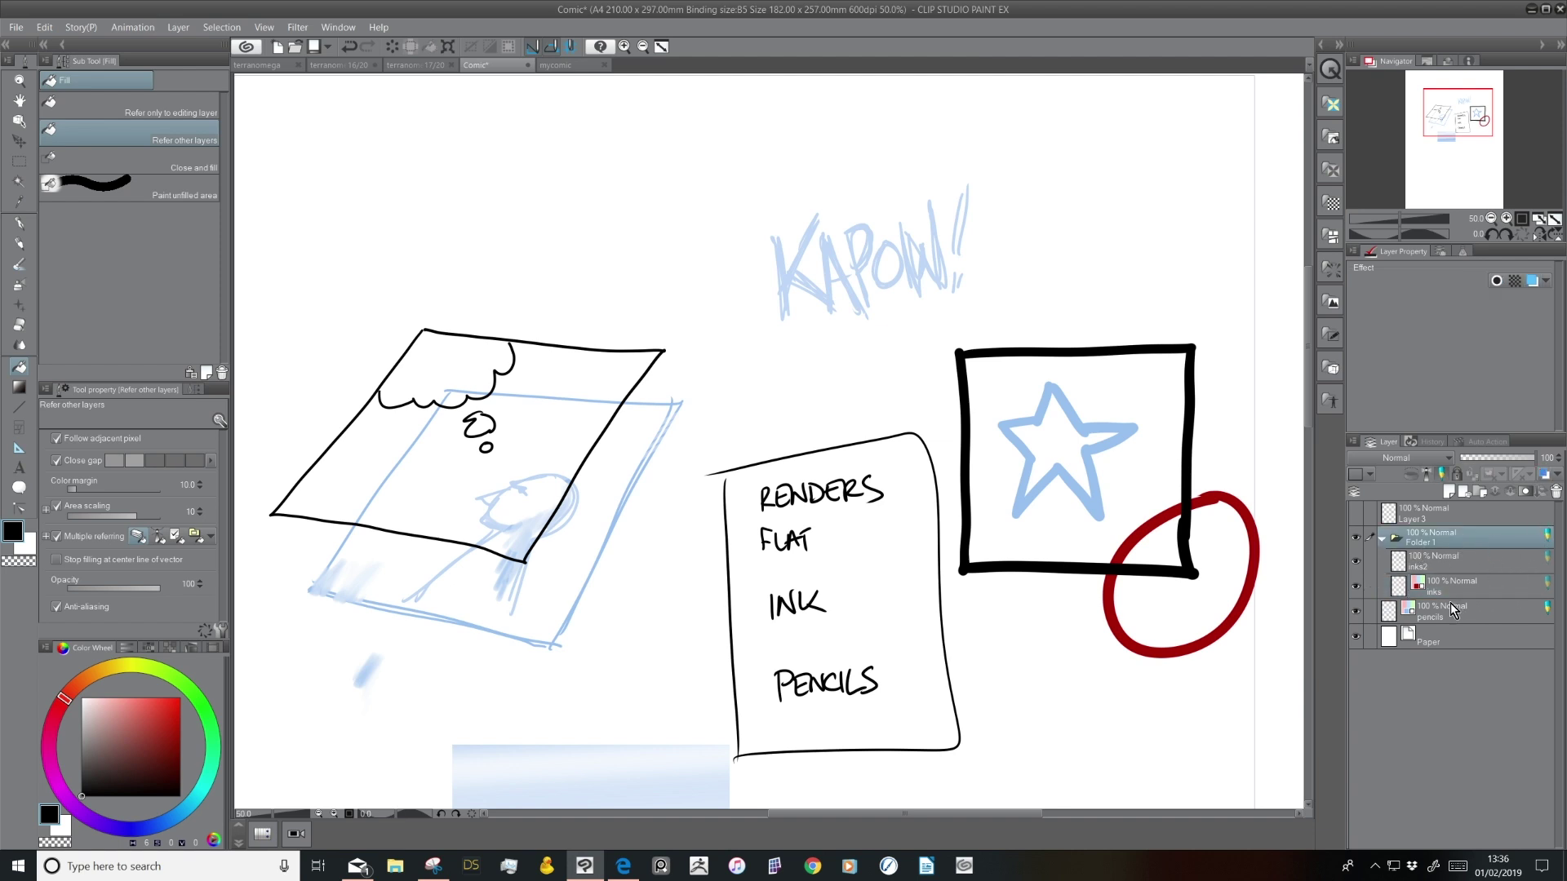
Move the pencils layer into the draft folder between inks2 and inks, and select the folder
{"action": "left_click", "coordinate": [1539, 617]}
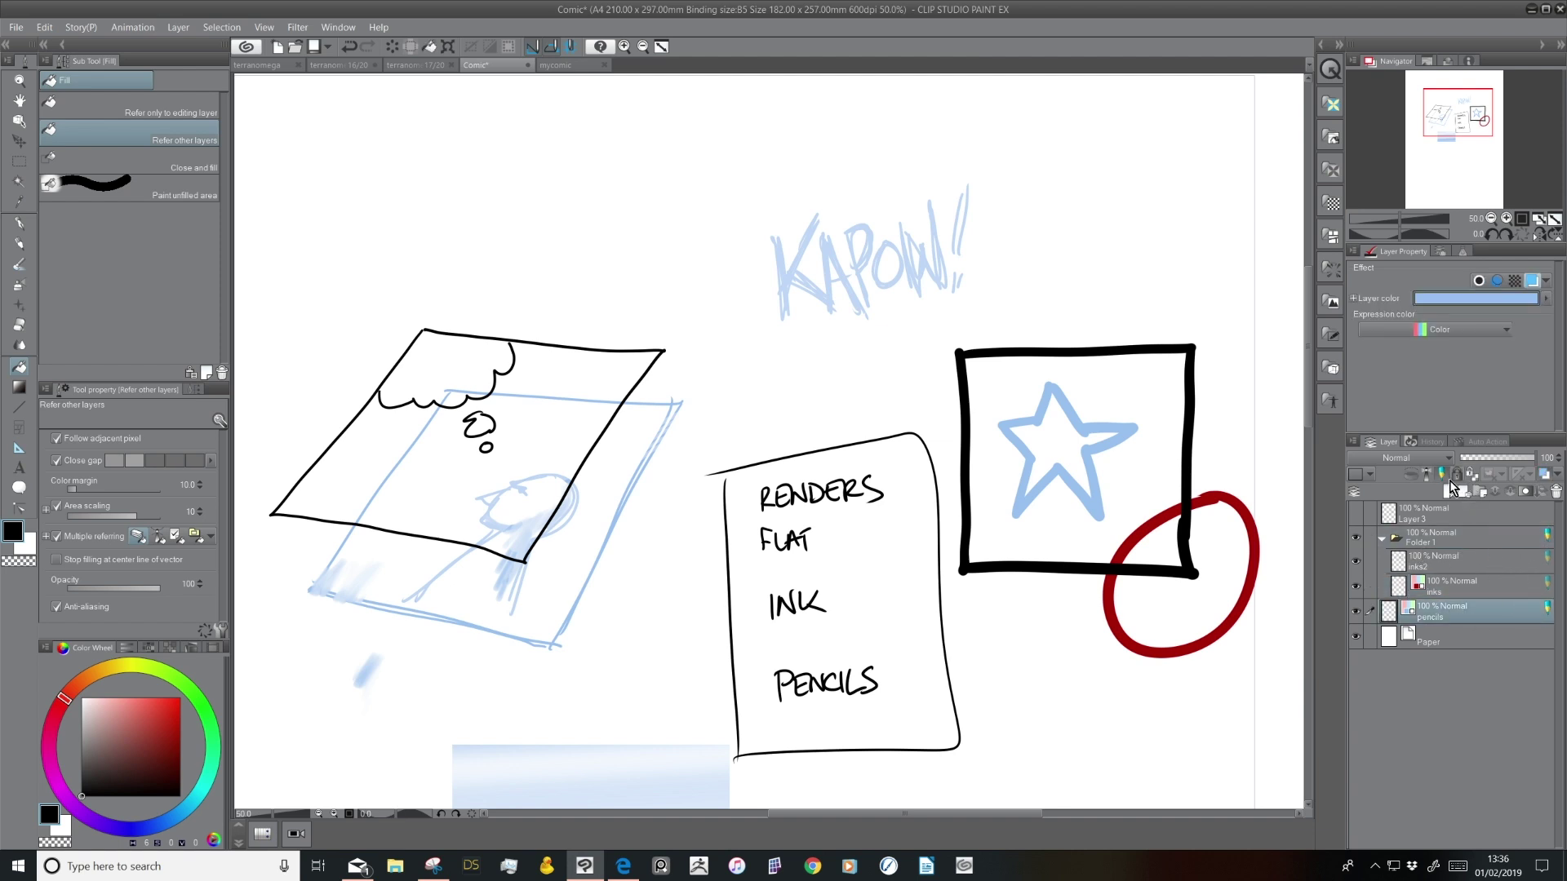
{"action": "left_click_drag", "start_coordinate": [1456, 609], "coordinate": [1448, 566]}
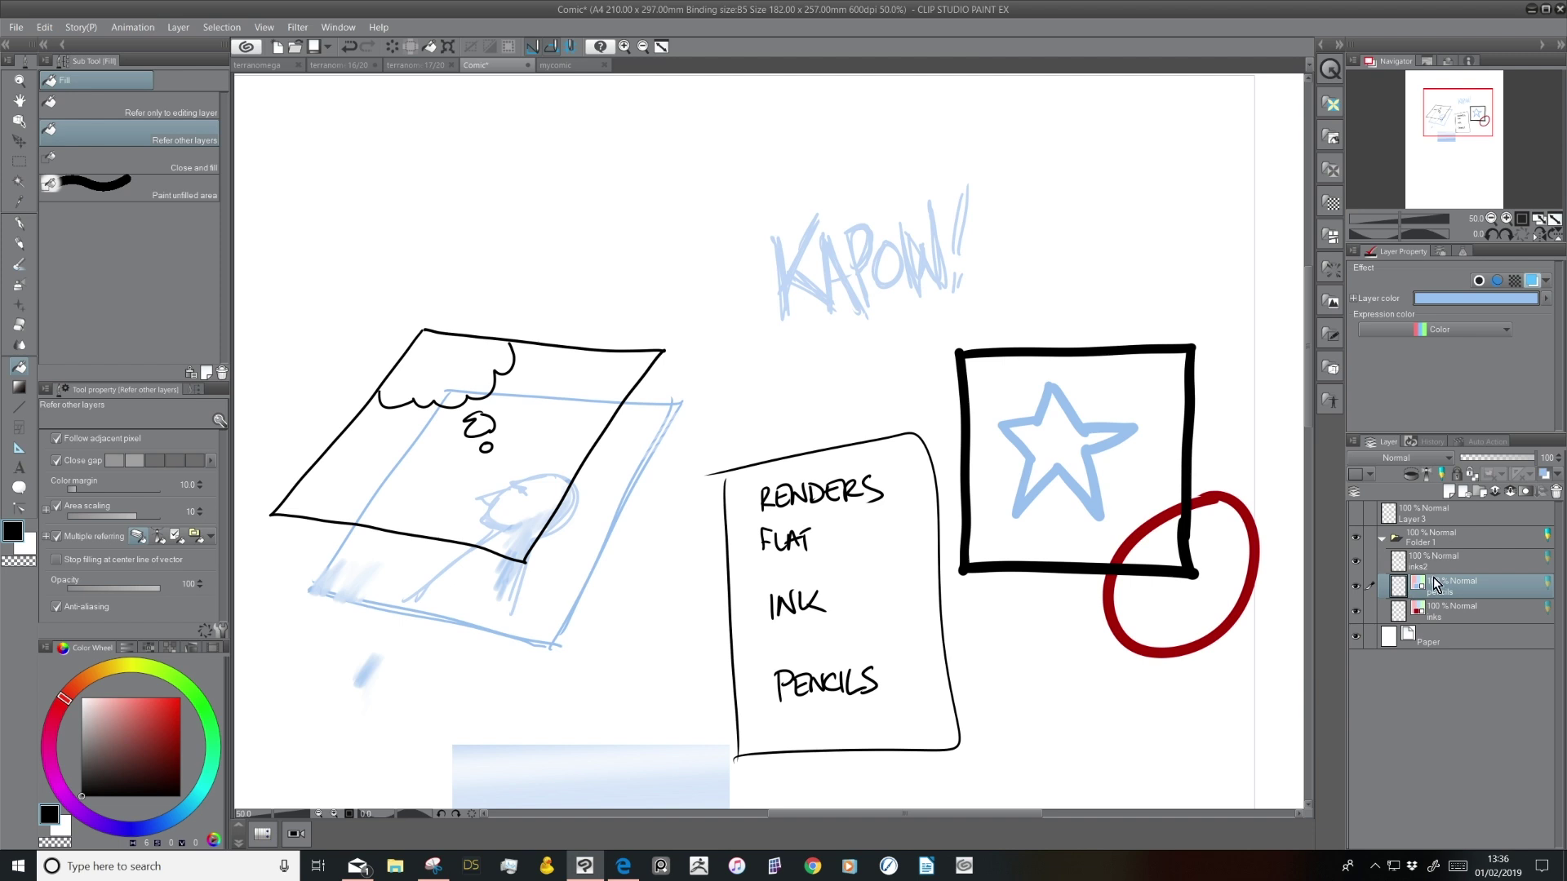
{"action": "left_click", "coordinate": [1387, 541]}
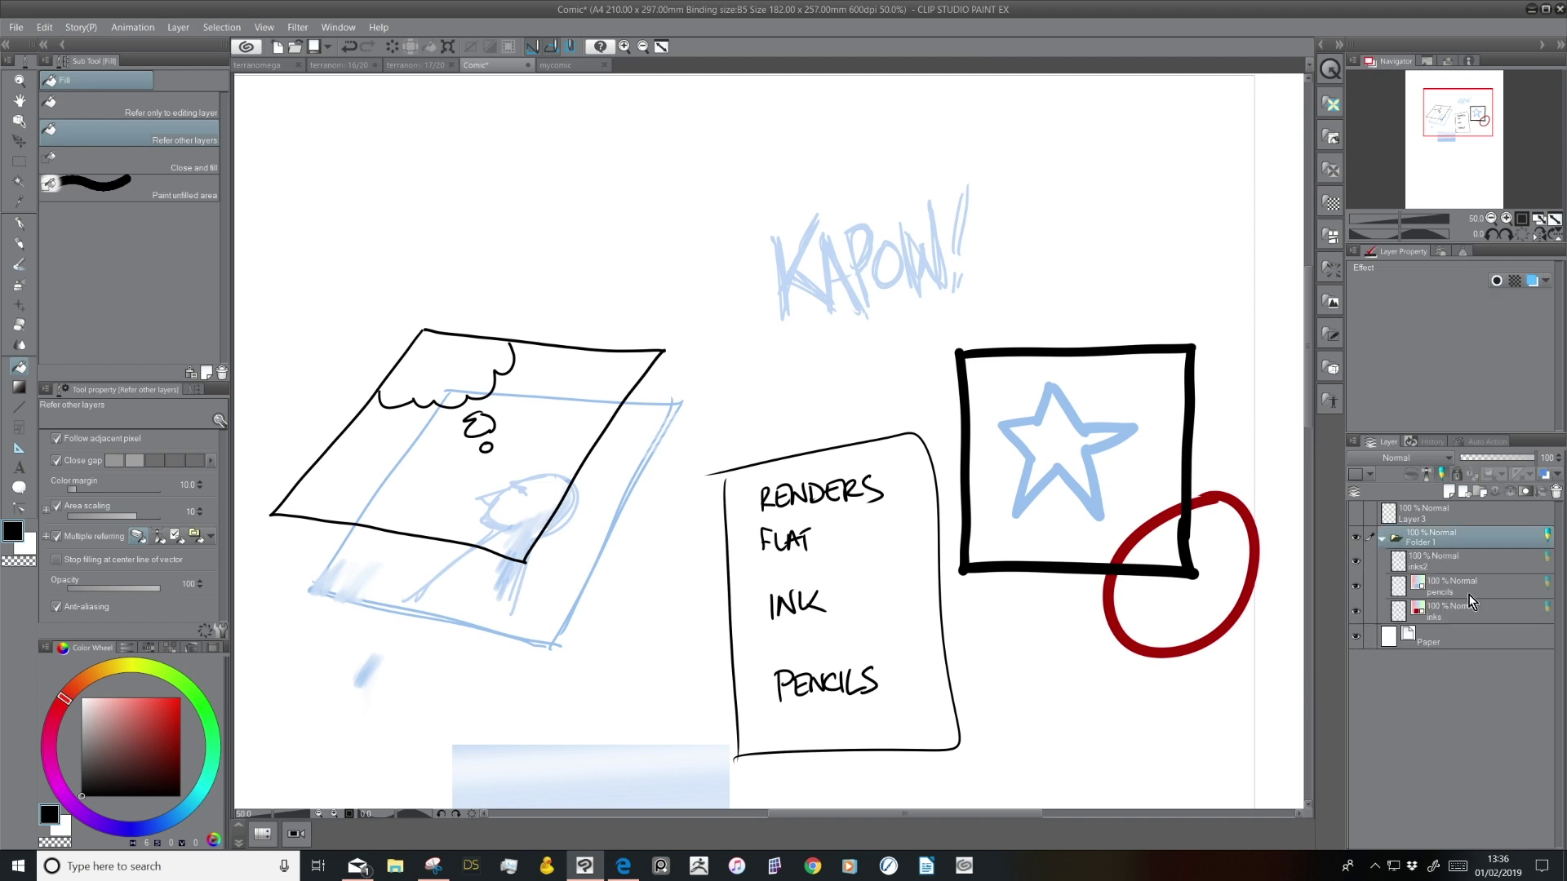
Add two new layers above inks2 inside the draft folder and move the upper one out, above the folder
{"action": "left_click", "coordinate": [1472, 563]}
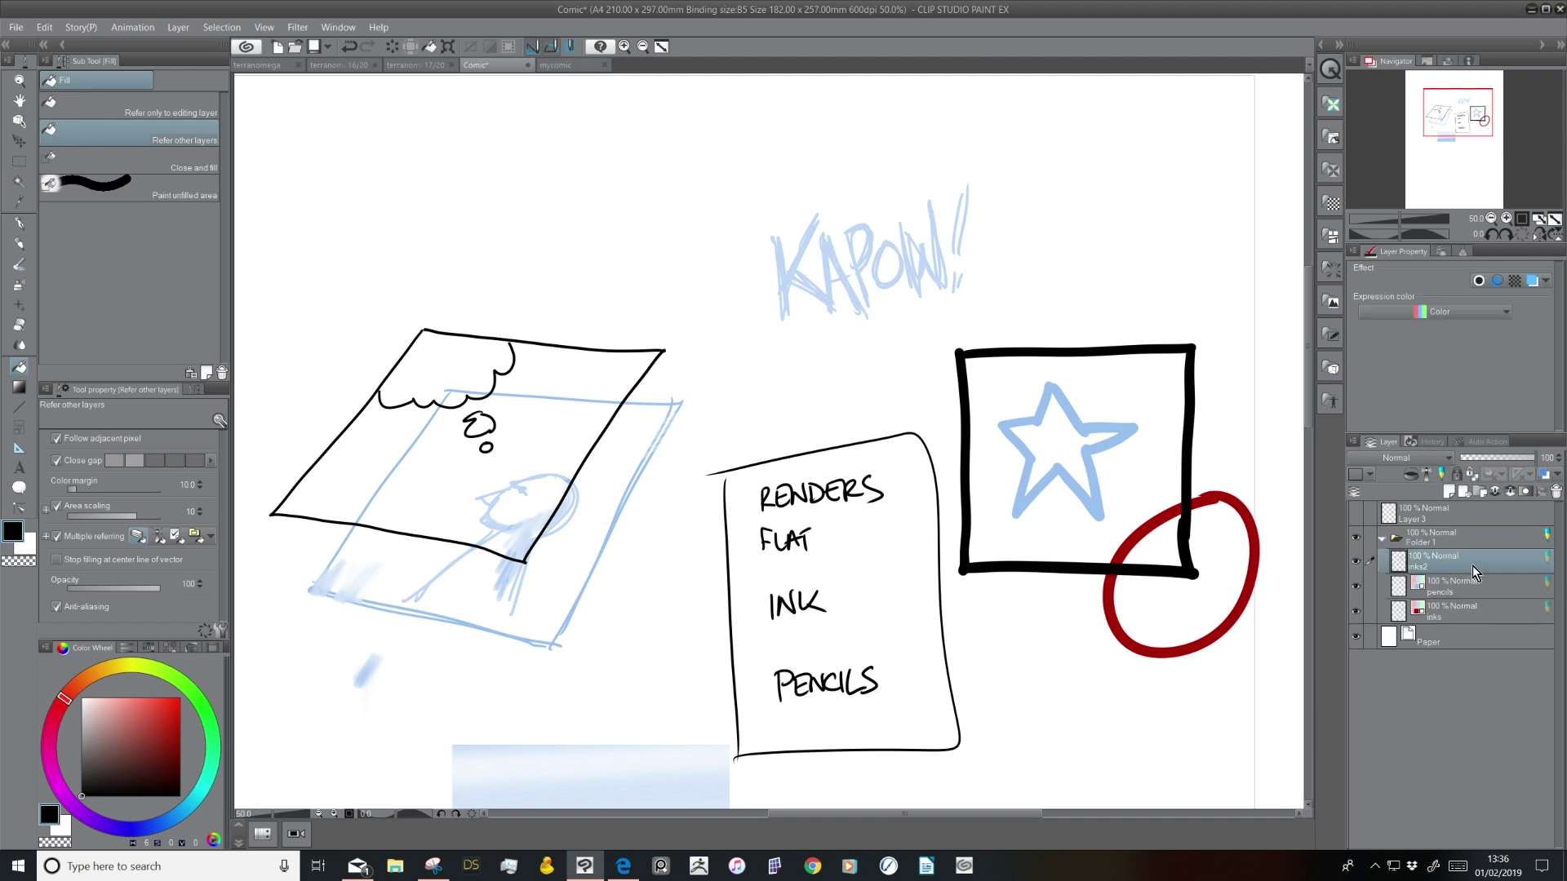
{"action": "left_click", "coordinate": [1450, 492]}
{"action": "left_click", "coordinate": [1450, 492]}
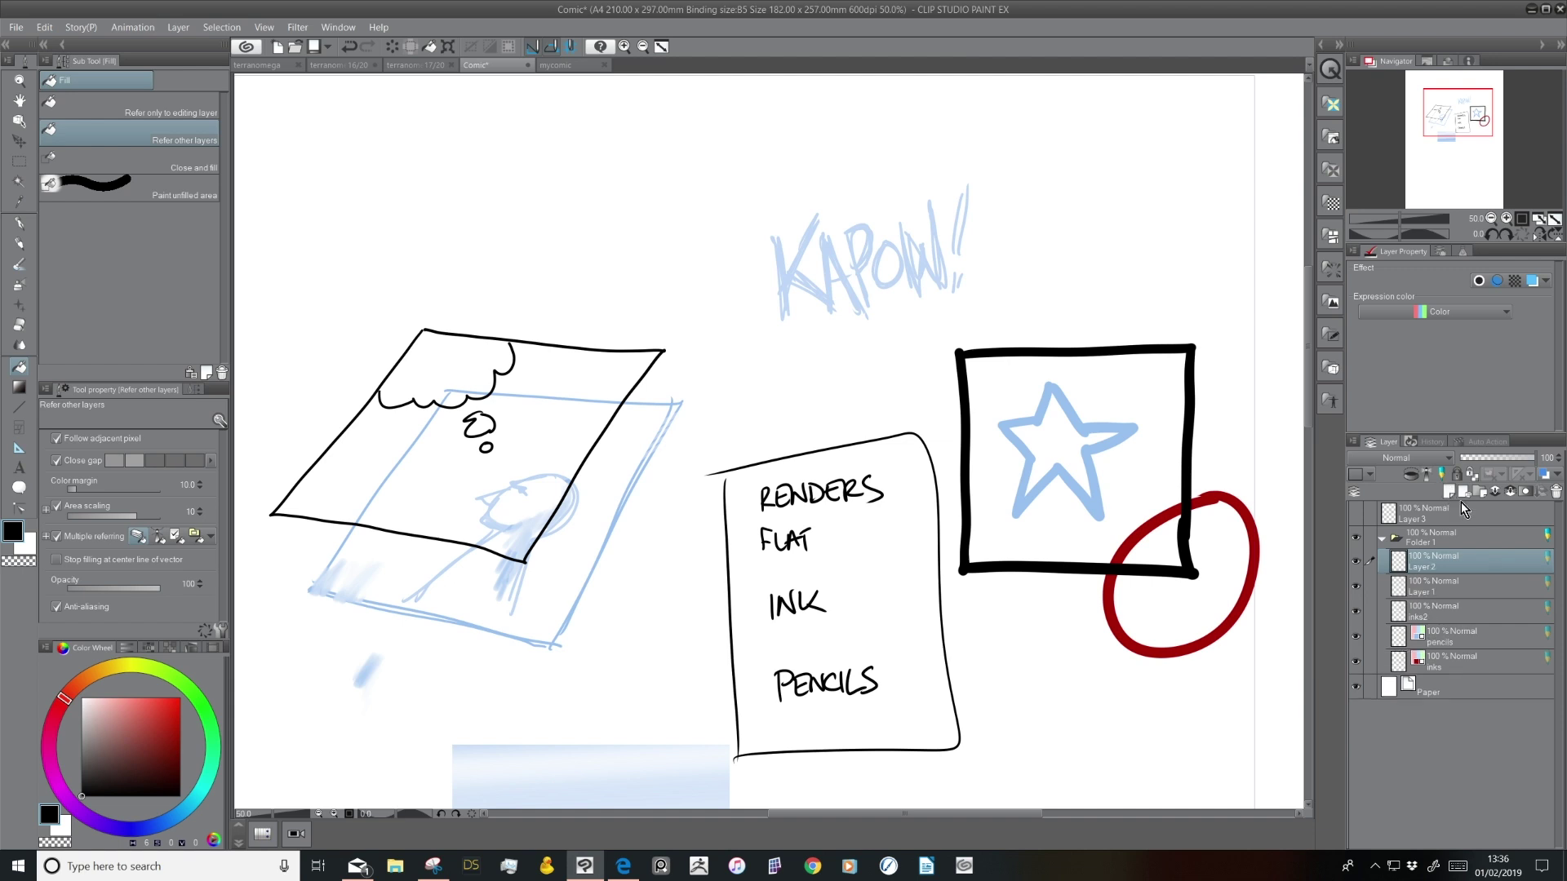
{"action": "left_click_drag", "start_coordinate": [1461, 568], "coordinate": [1433, 542]}
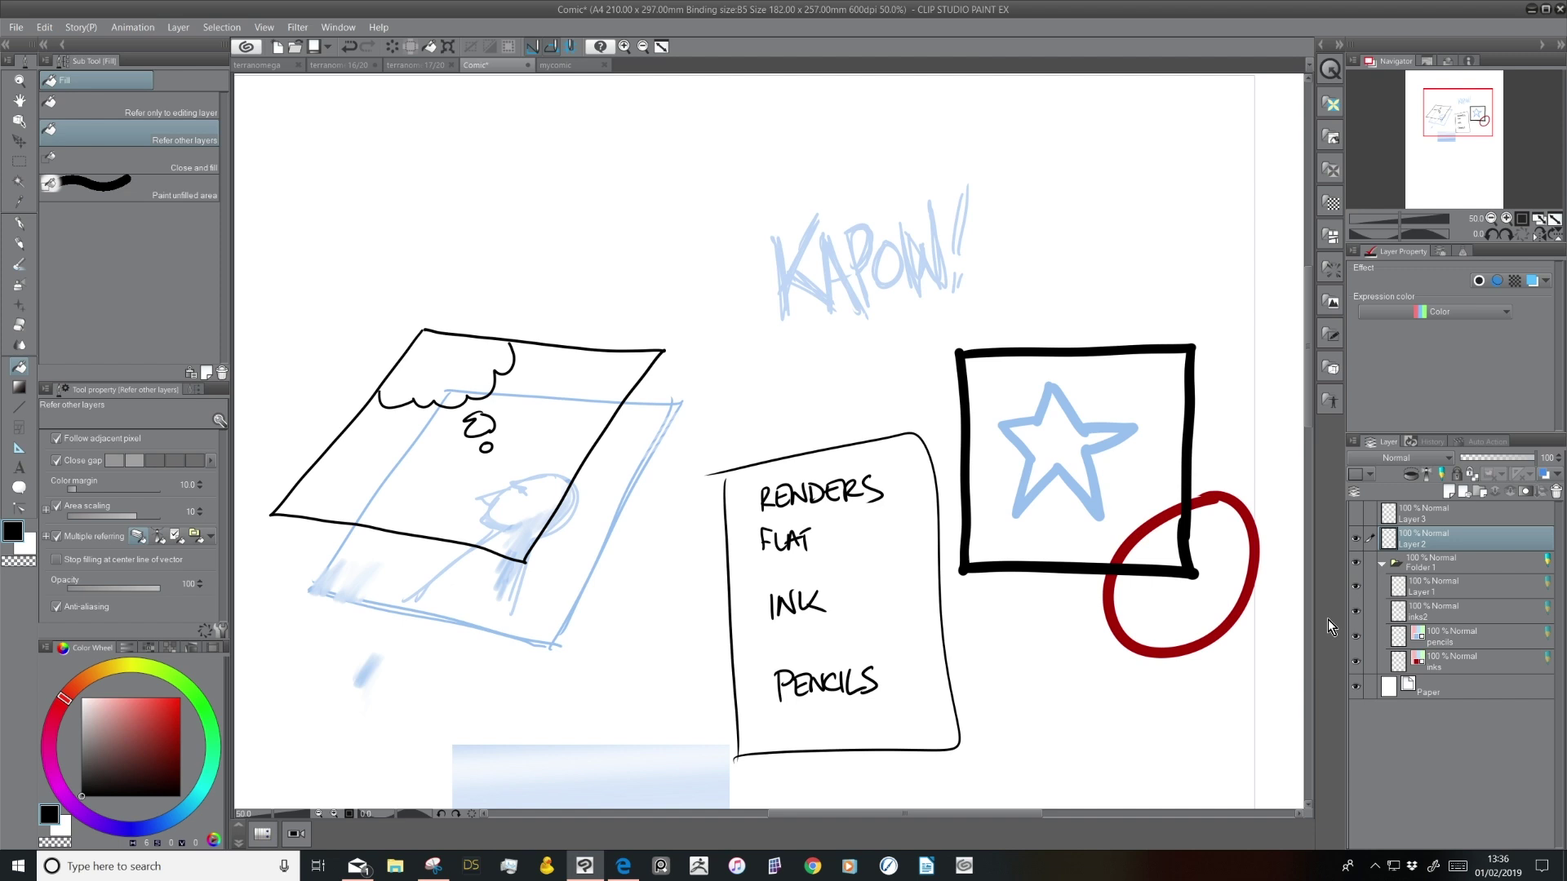
Draw a simple thick black face with the G-pen above the tilted page sketch on Layer 2
{"action": "key", "text": "p"}
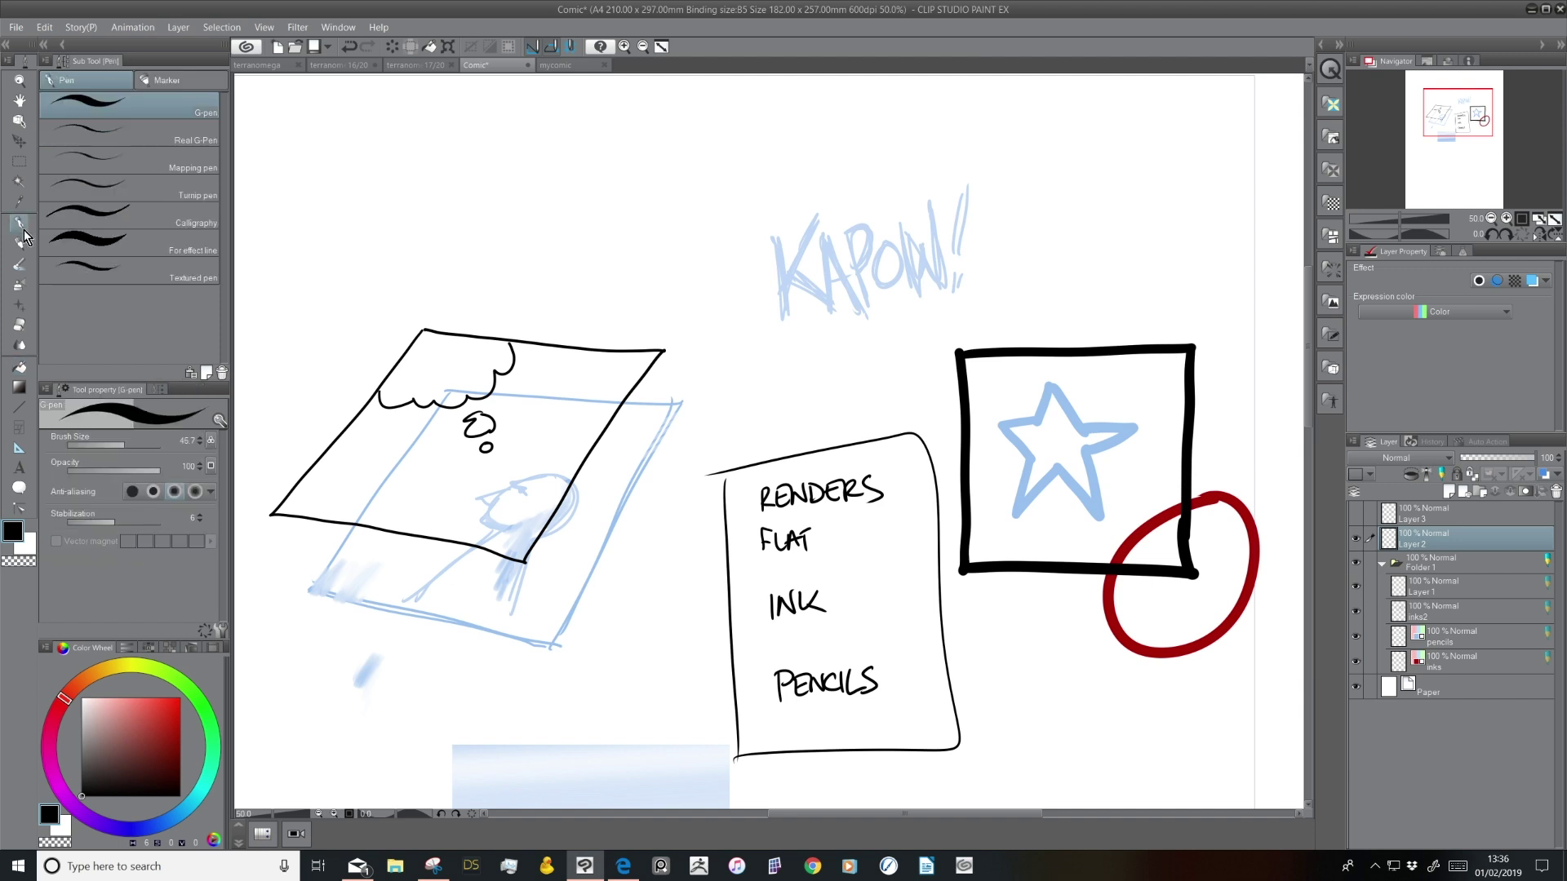
{"action": "mouse_move", "coordinate": [479, 153]}
{"action": "left_mouse_down"}
{"action": "mouse_move", "coordinate": [576, 267]}
{"action": "mouse_move", "coordinate": [492, 139]}
{"action": "mouse_move", "coordinate": [521, 227]}
{"action": "mouse_move", "coordinate": [534, 189]}
{"action": "mouse_move", "coordinate": [573, 194]}
{"action": "left_mouse_up"}
{"action": "left_click", "coordinate": [500, 206]}
{"action": "left_click", "coordinate": [562, 211]}
{"action": "left_click_drag", "start_coordinate": [516, 251], "coordinate": [564, 255]}
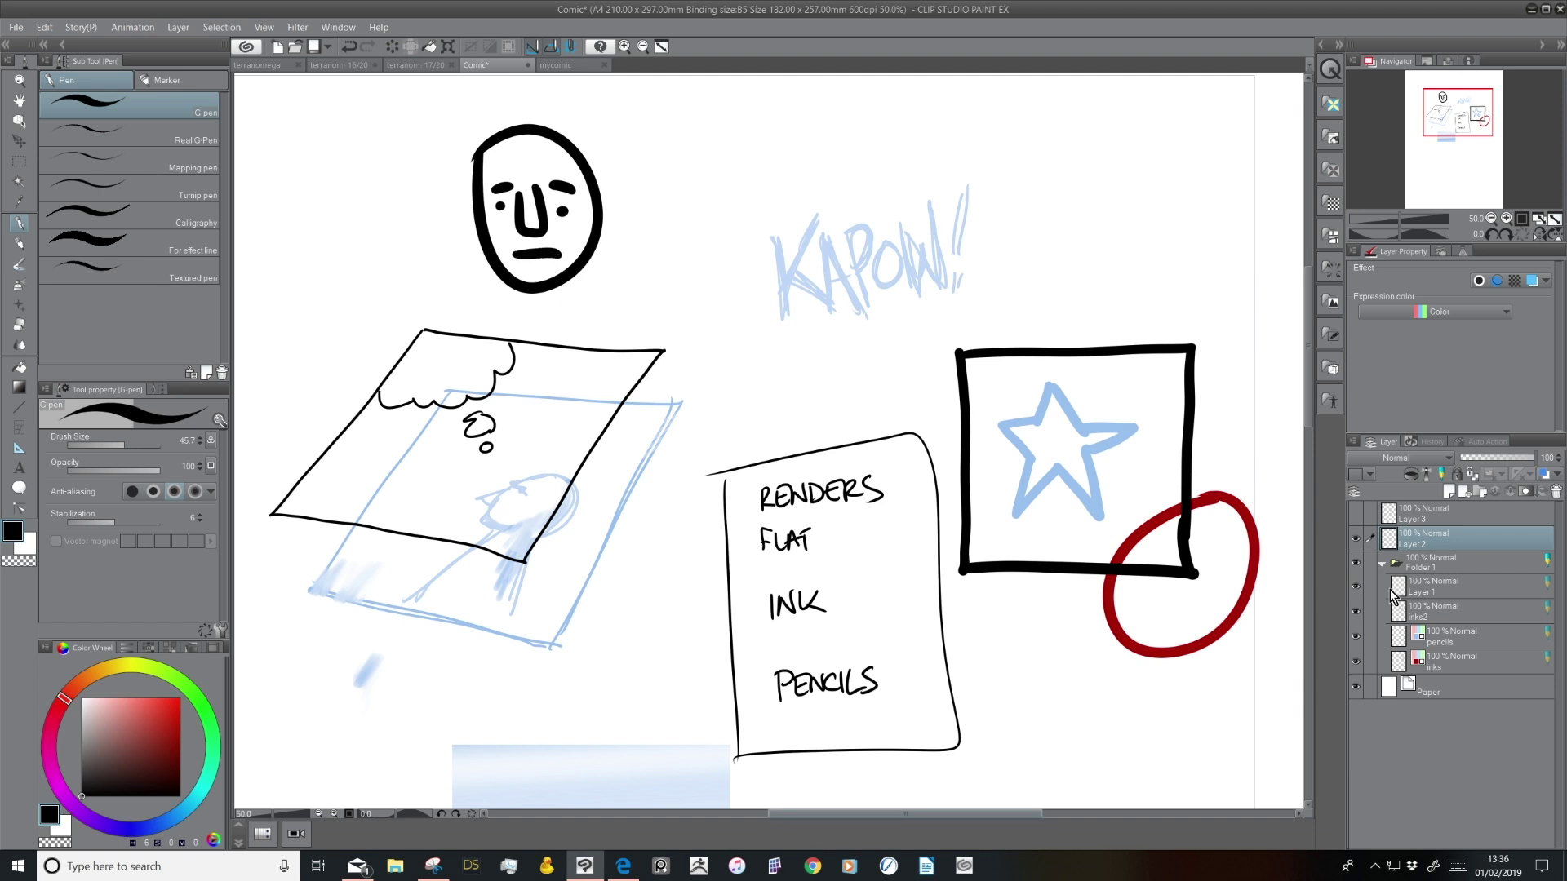
Move the face drawing's layer back into the draft folder and add a new layer above Layer 3
{"action": "left_click_drag", "start_coordinate": [1453, 555], "coordinate": [1449, 585]}
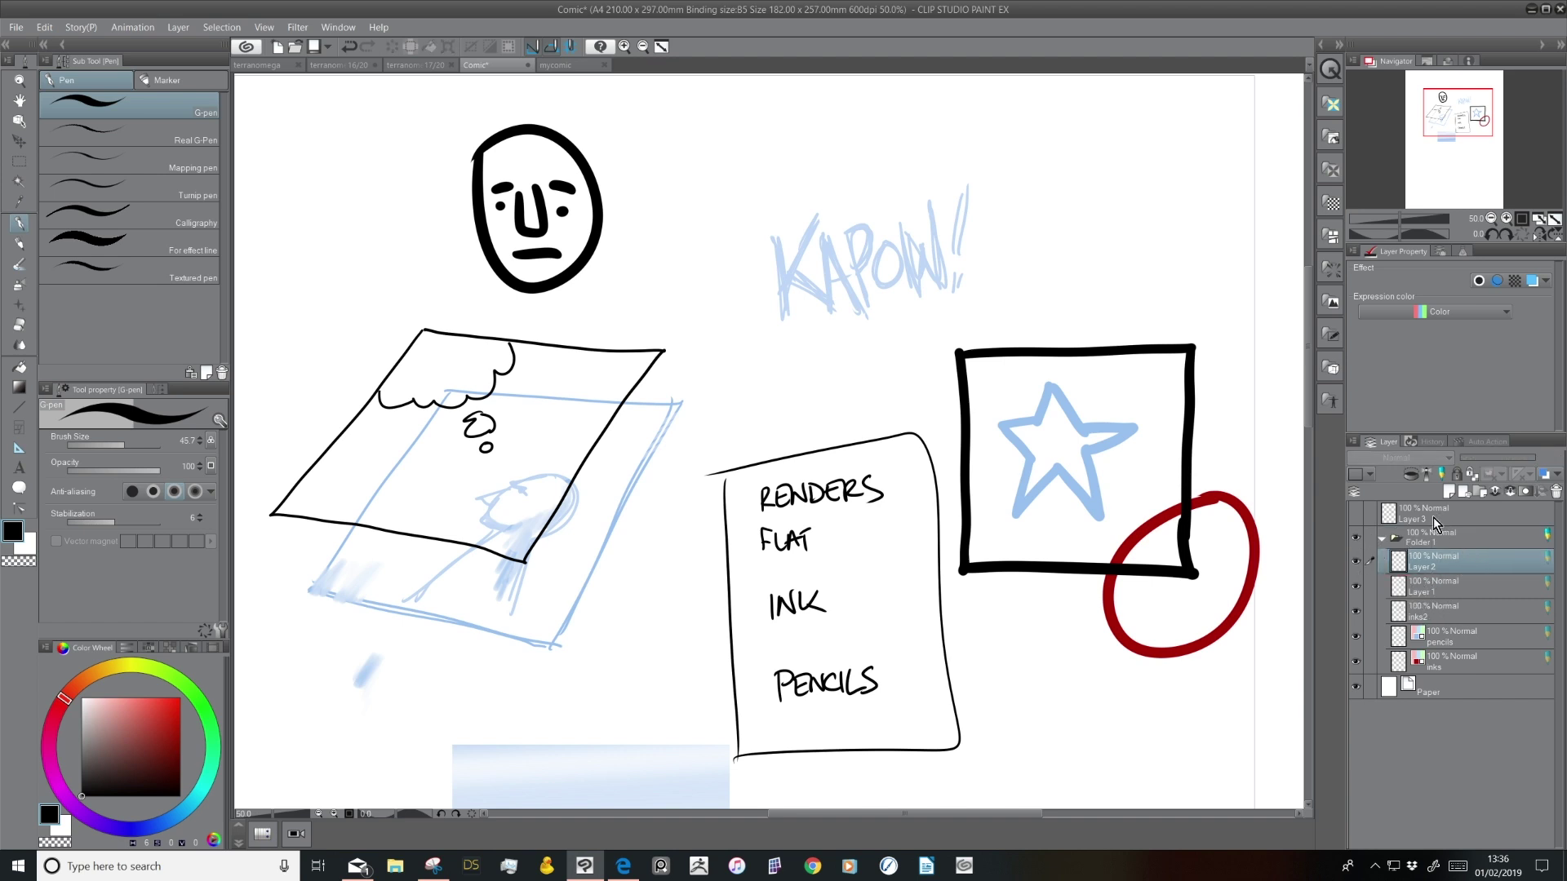
{"action": "left_click", "coordinate": [1449, 492]}
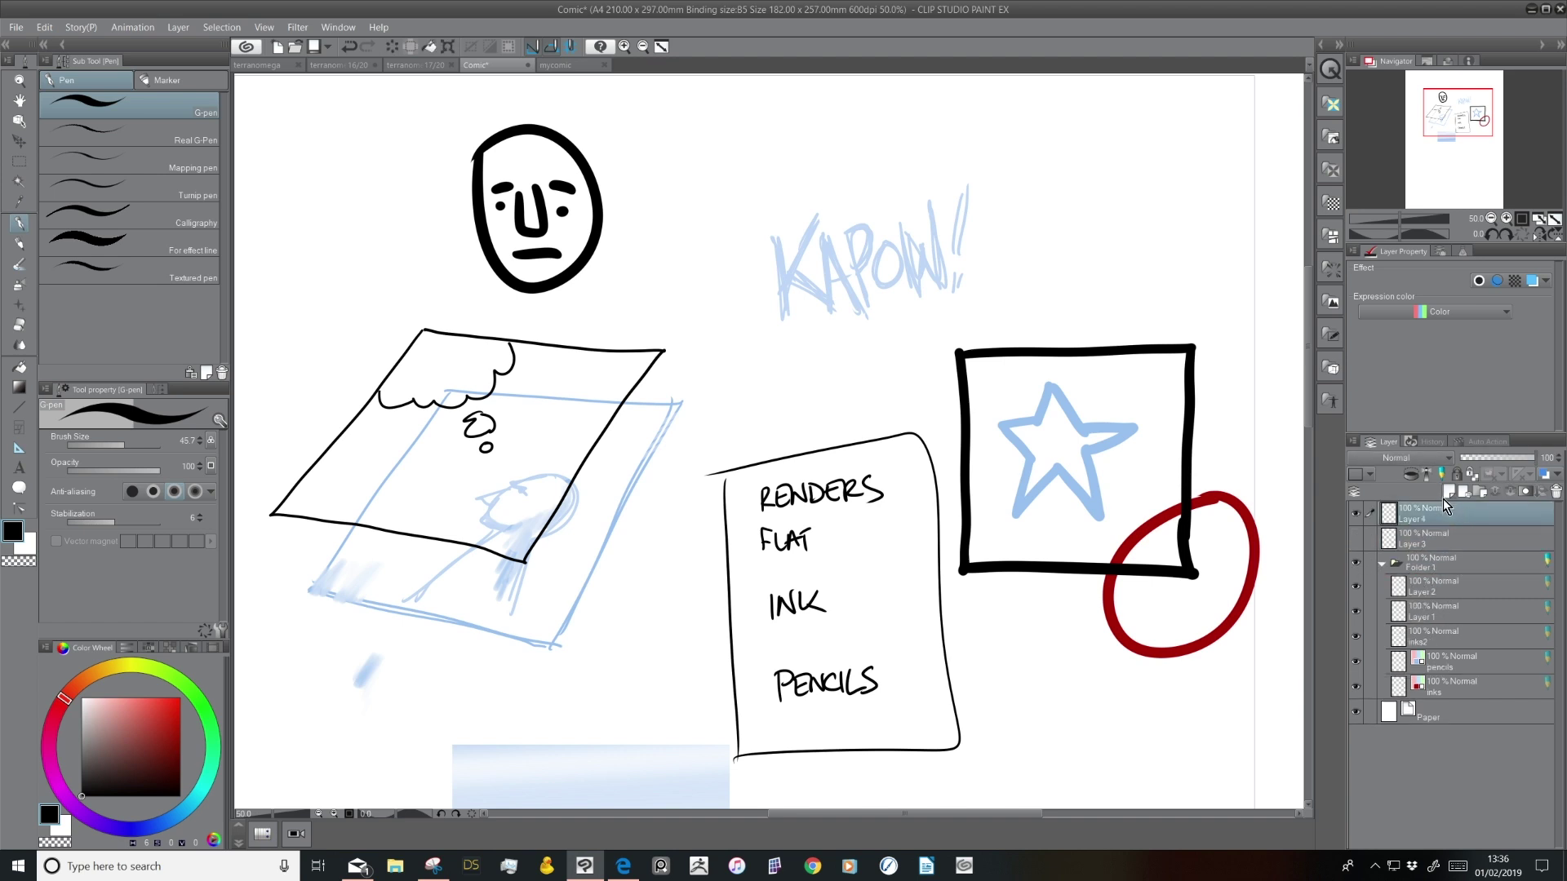
Turn on the layer color for the draft folder Folder 1 and change it to a lighter blue
{"action": "left_click", "coordinate": [1448, 565]}
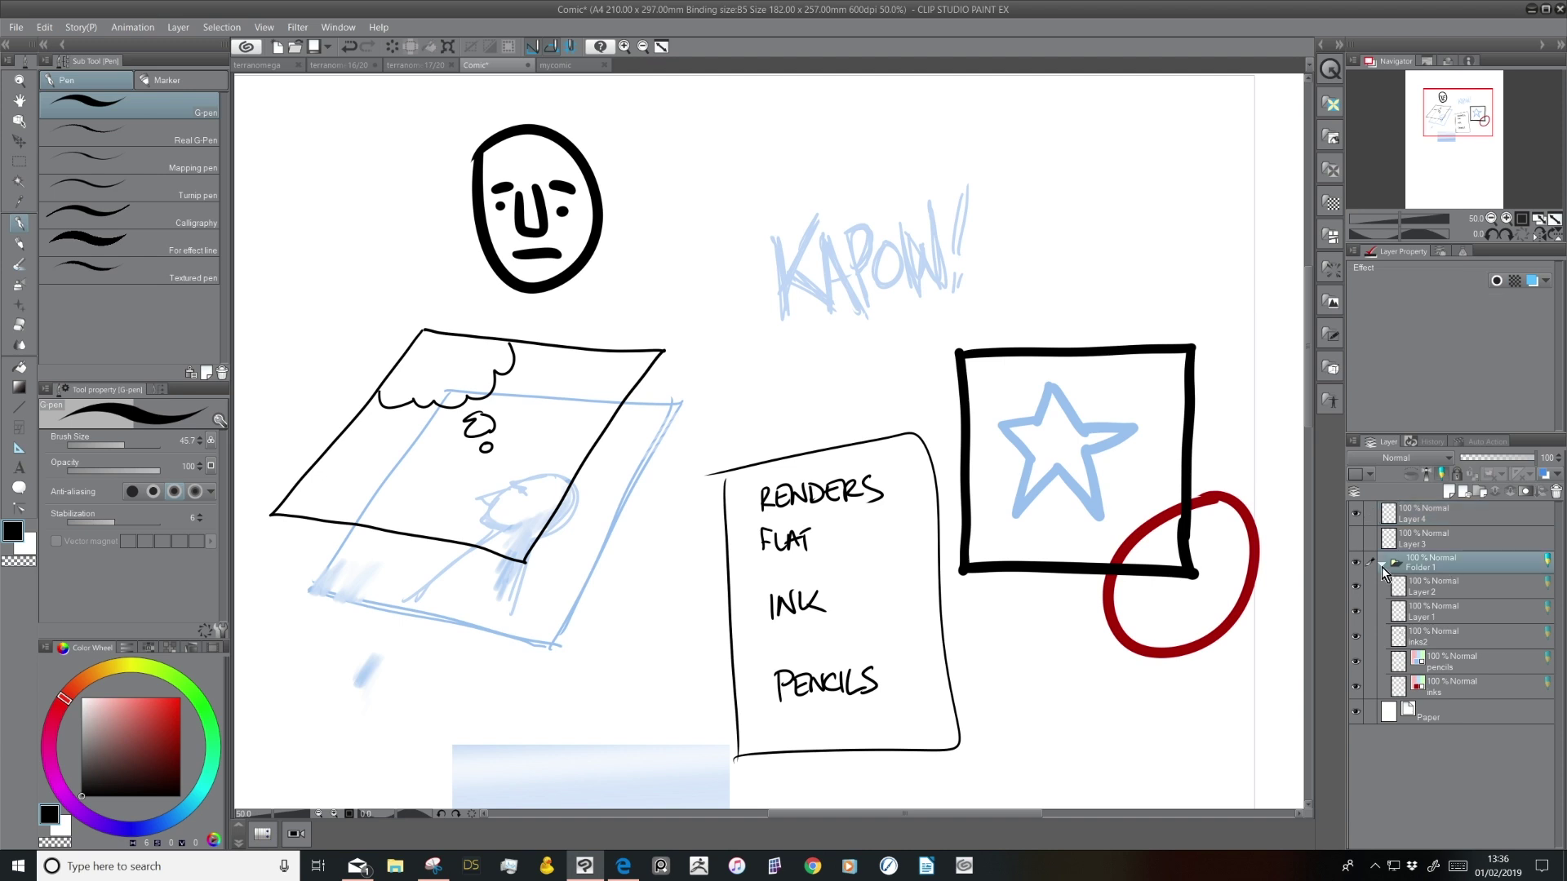
{"action": "left_click", "coordinate": [1449, 594]}
{"action": "left_click", "coordinate": [1443, 661]}
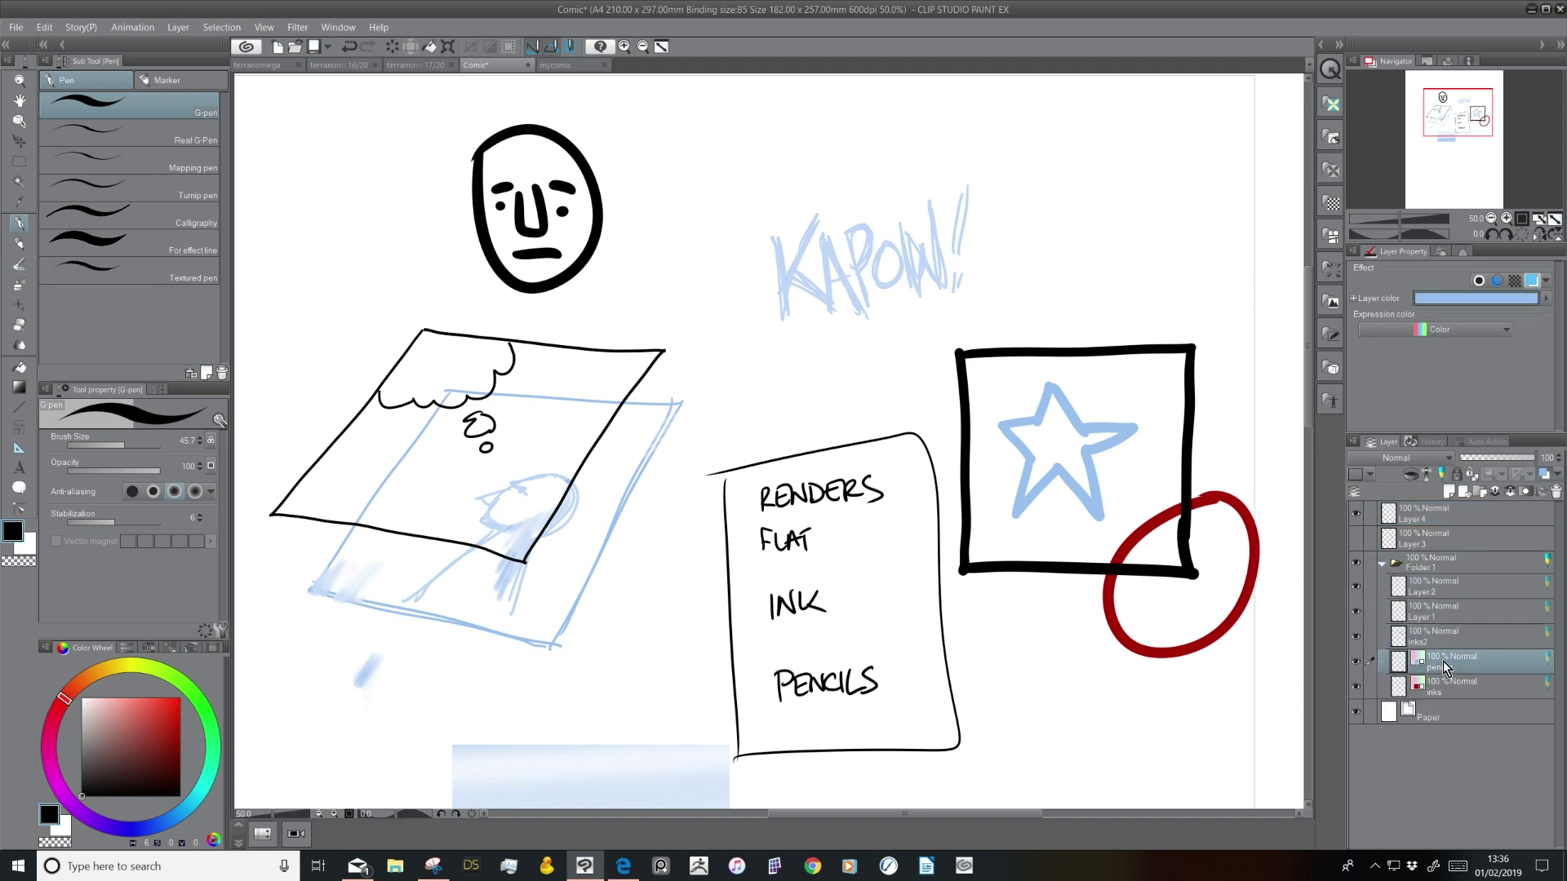
{"action": "left_click", "coordinate": [1423, 564]}
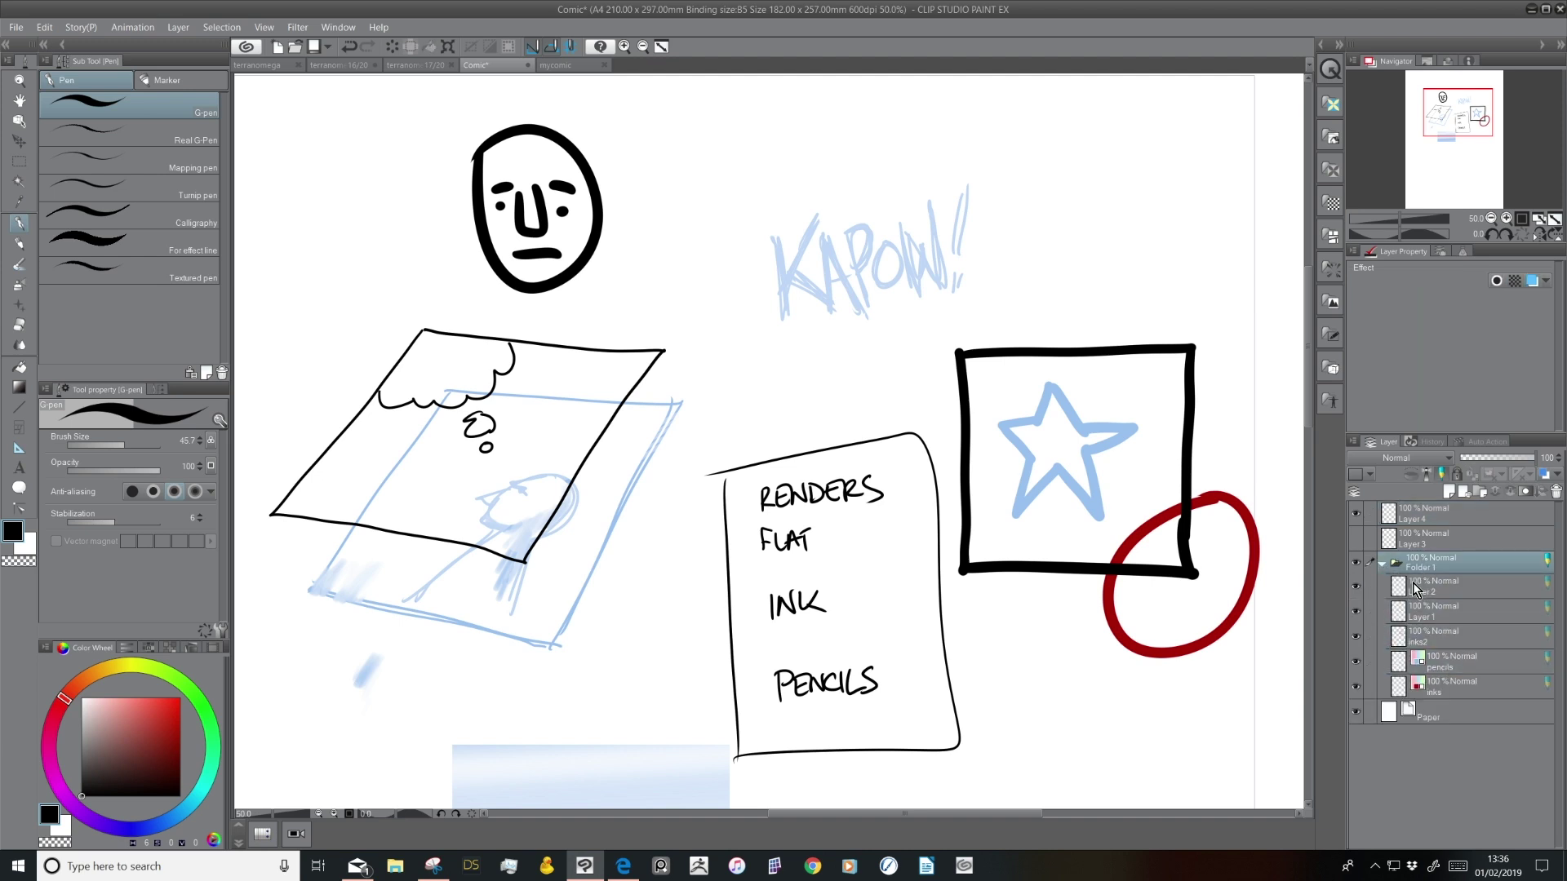
{"action": "left_click", "coordinate": [1532, 281]}
{"action": "left_click", "coordinate": [1526, 299]}
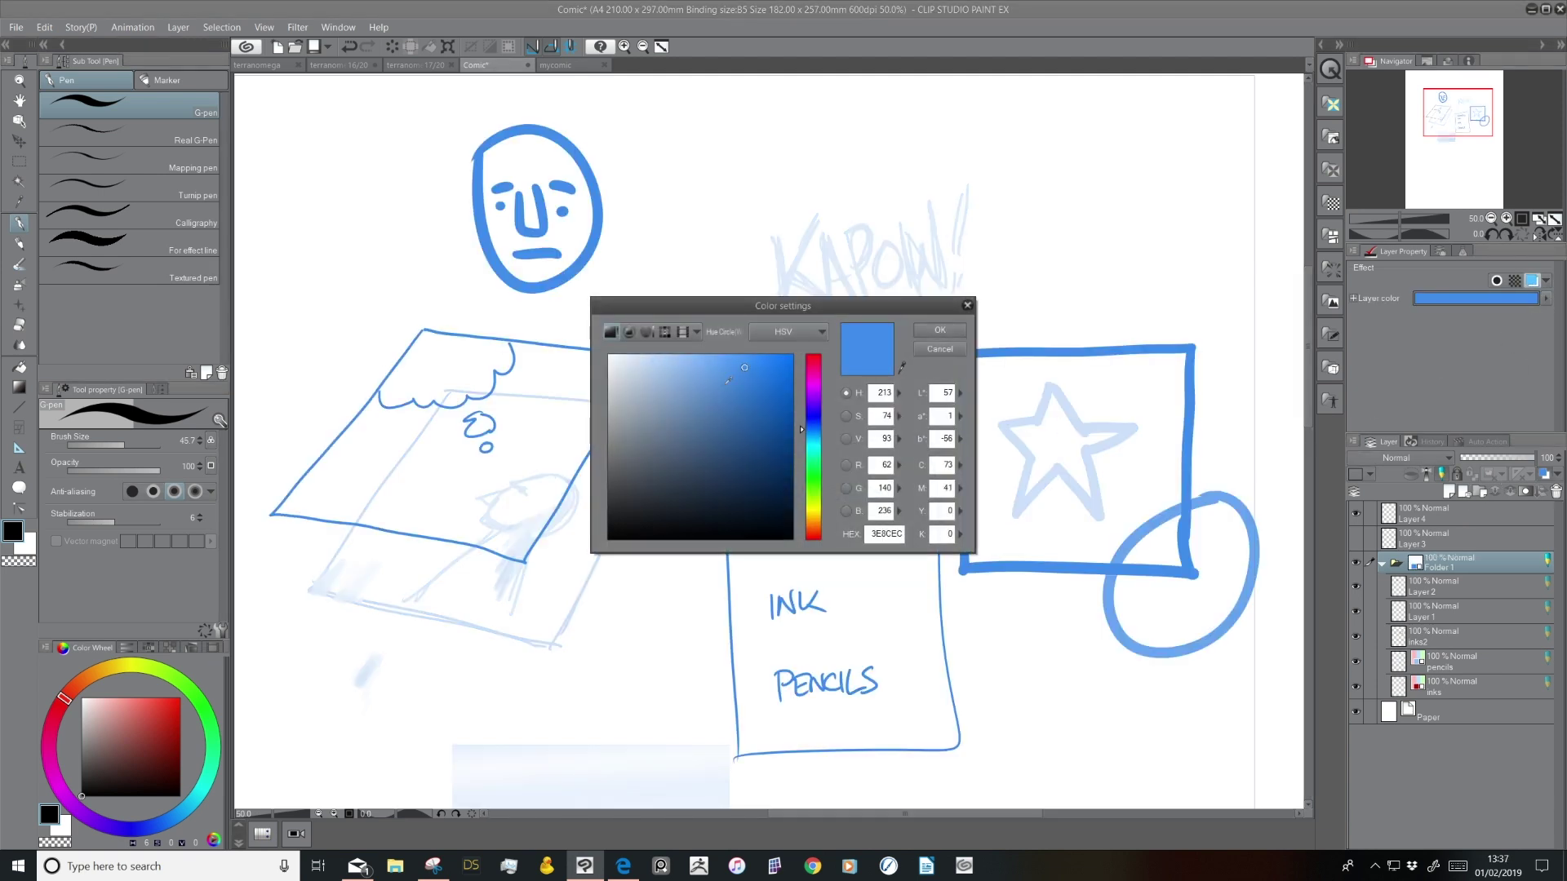
{"action": "left_click_drag", "start_coordinate": [741, 381], "coordinate": [677, 372]}
{"action": "left_click", "coordinate": [939, 330]}
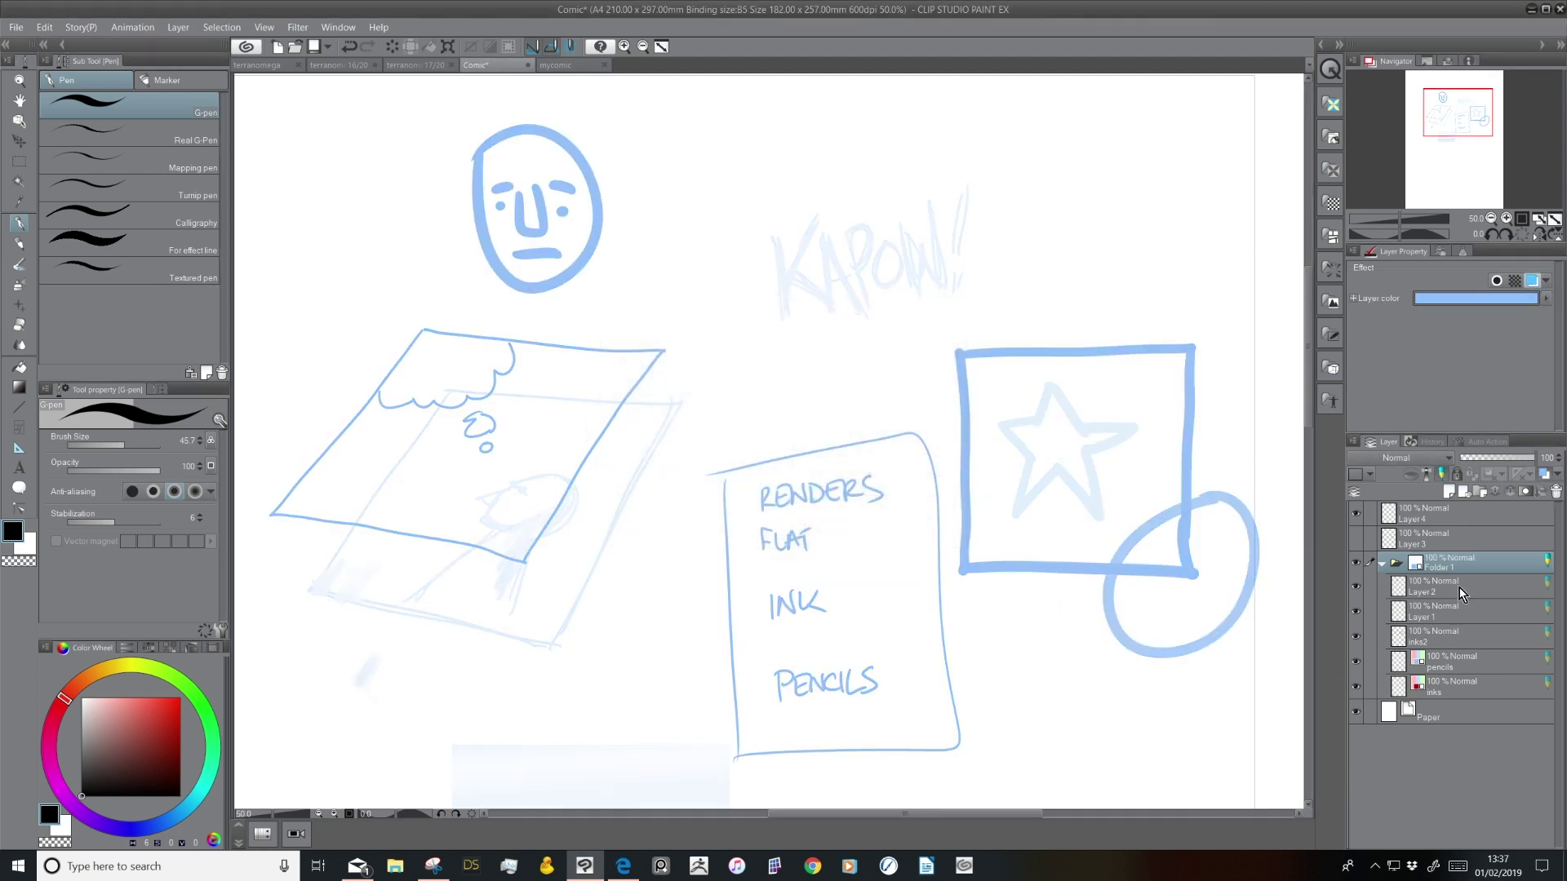
Try moving Layer 2 with the face drawing out above the draft folder, and undo the move
{"action": "left_click", "coordinate": [1460, 594]}
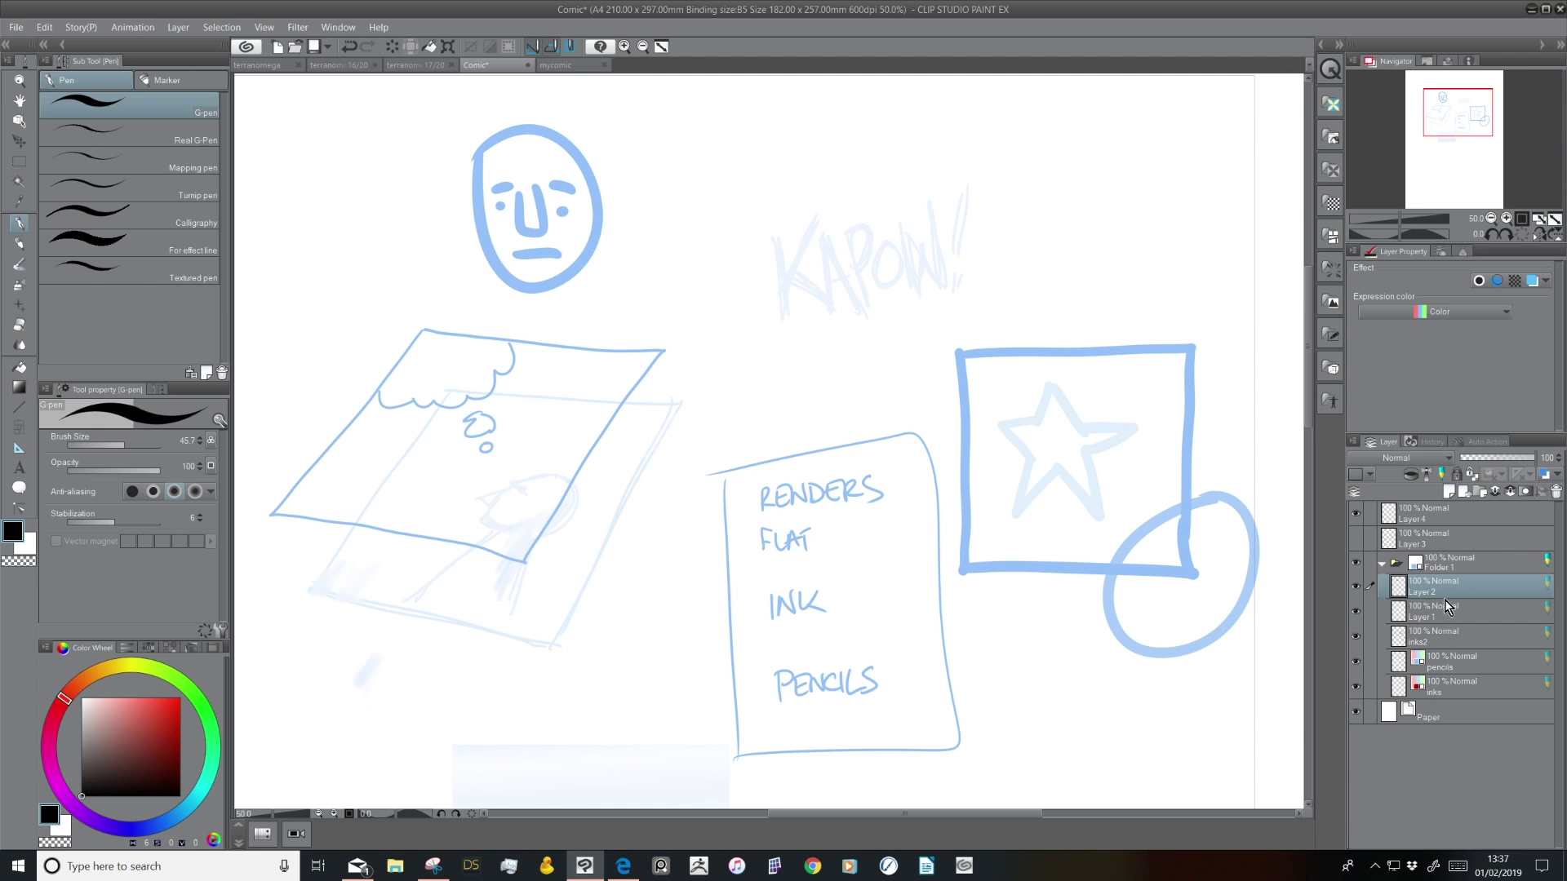
{"action": "left_click_drag", "start_coordinate": [1445, 601], "coordinate": [1438, 555]}
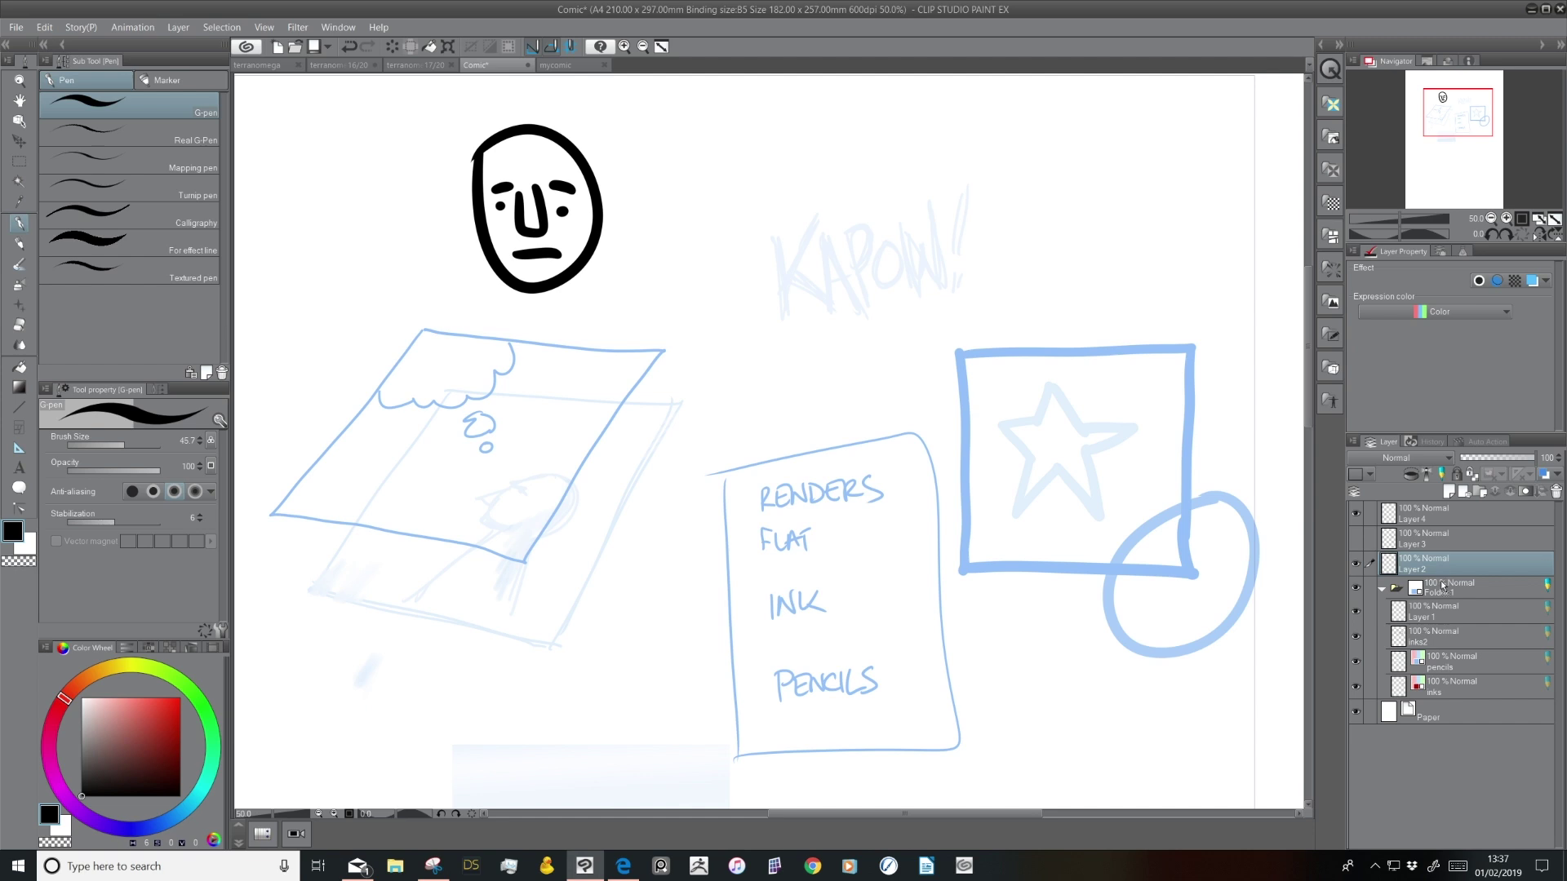
{"action": "key", "text": "ctrl+z"}
Ink a thick black head outline with ears and a hairline over the blue face on Layer 4
{"action": "left_click", "coordinate": [1443, 522]}
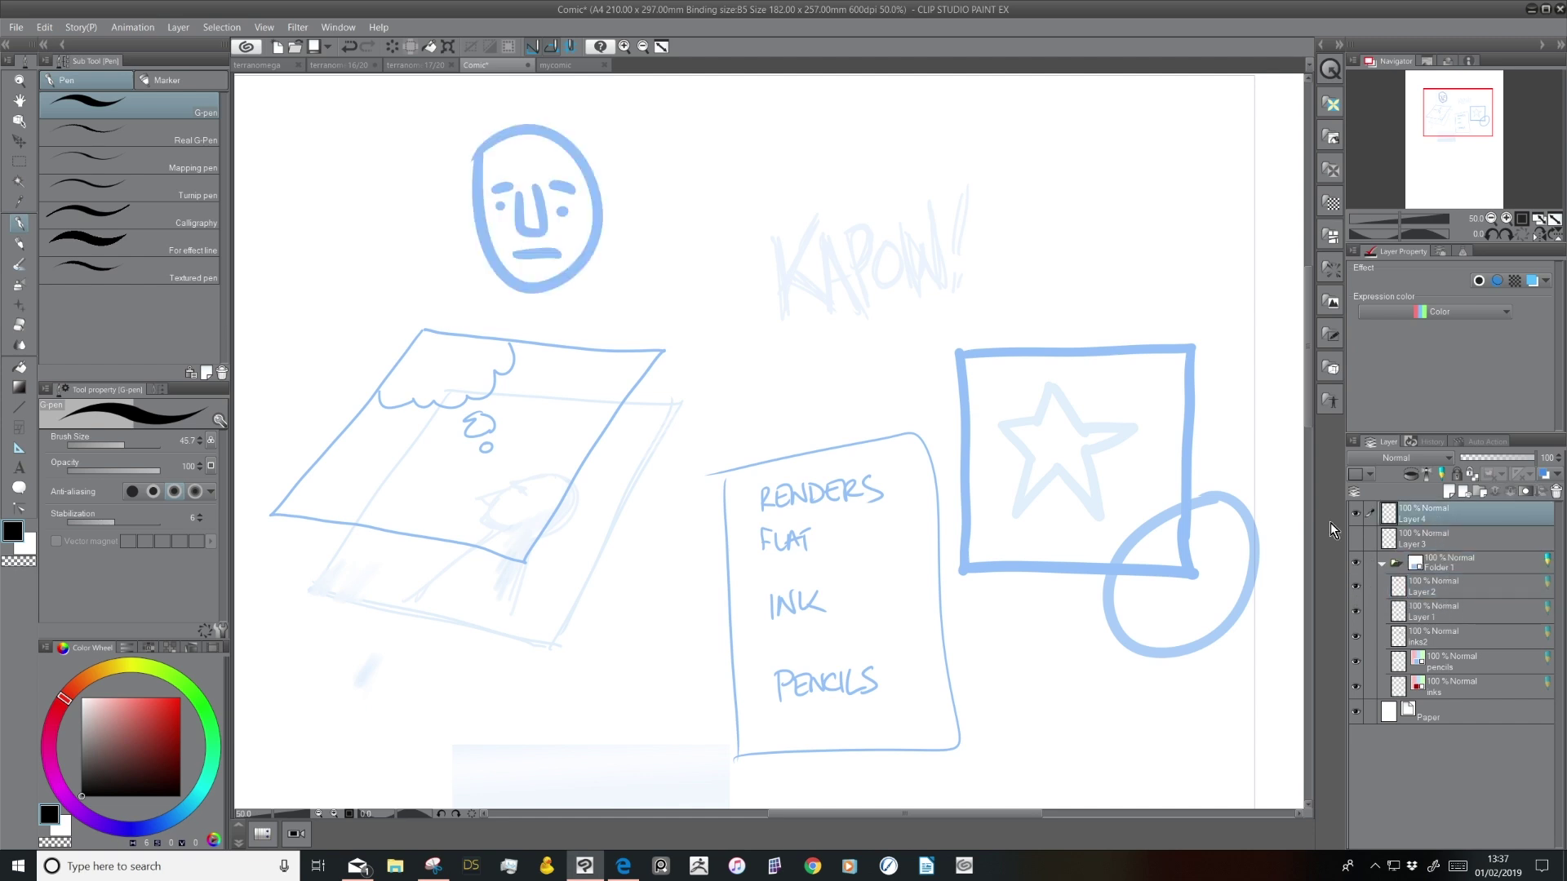
{"action": "mouse_move", "coordinate": [516, 128]}
{"action": "left_mouse_down"}
{"action": "mouse_move", "coordinate": [481, 145]}
{"action": "mouse_move", "coordinate": [475, 201]}
{"action": "left_mouse_up"}
{"action": "mouse_move", "coordinate": [481, 171]}
{"action": "left_mouse_down"}
{"action": "mouse_move", "coordinate": [538, 155]}
{"action": "mouse_move", "coordinate": [531, 126]}
{"action": "mouse_move", "coordinate": [569, 155]}
{"action": "left_mouse_up"}
{"action": "mouse_move", "coordinate": [518, 129]}
{"action": "left_mouse_down"}
{"action": "mouse_move", "coordinate": [548, 126]}
{"action": "mouse_move", "coordinate": [586, 167]}
{"action": "mouse_move", "coordinate": [598, 243]}
{"action": "mouse_move", "coordinate": [584, 244]}
{"action": "left_mouse_up"}
{"action": "left_click_drag", "start_coordinate": [475, 208], "coordinate": [480, 230]}
{"action": "left_click_drag", "start_coordinate": [514, 127], "coordinate": [532, 129]}
{"action": "mouse_move", "coordinate": [472, 231]}
{"action": "left_mouse_down"}
{"action": "mouse_move", "coordinate": [485, 269]}
{"action": "mouse_move", "coordinate": [541, 289]}
{"action": "mouse_move", "coordinate": [575, 274]}
{"action": "mouse_move", "coordinate": [577, 222]}
{"action": "left_mouse_up"}
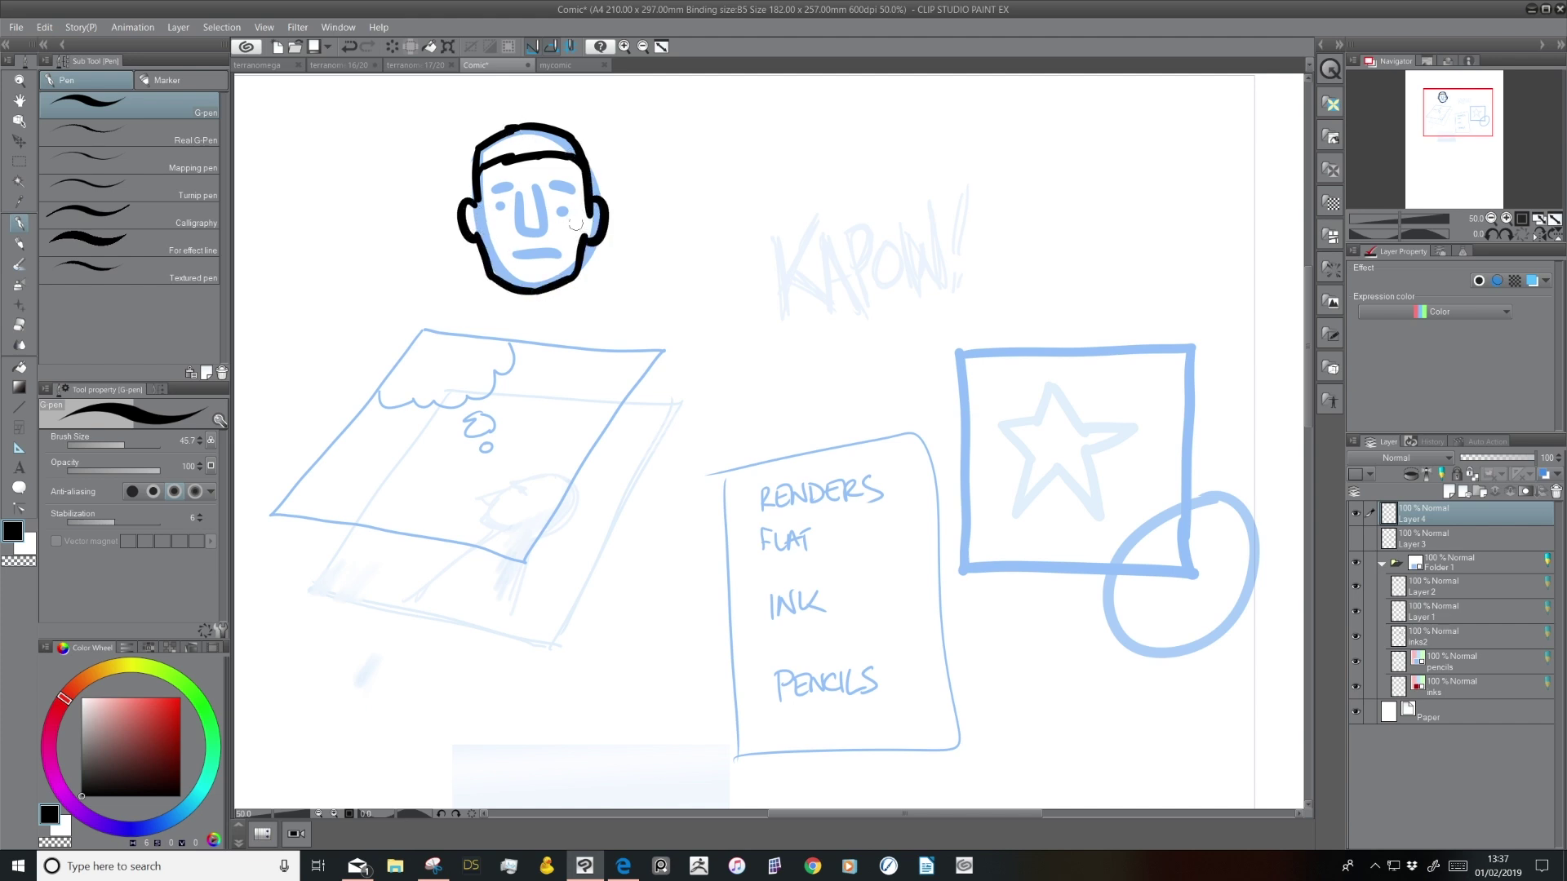
Try filling the hair area on Layer 4 with the Refer other layers fill, and undo it
{"action": "left_click", "coordinate": [27, 370]}
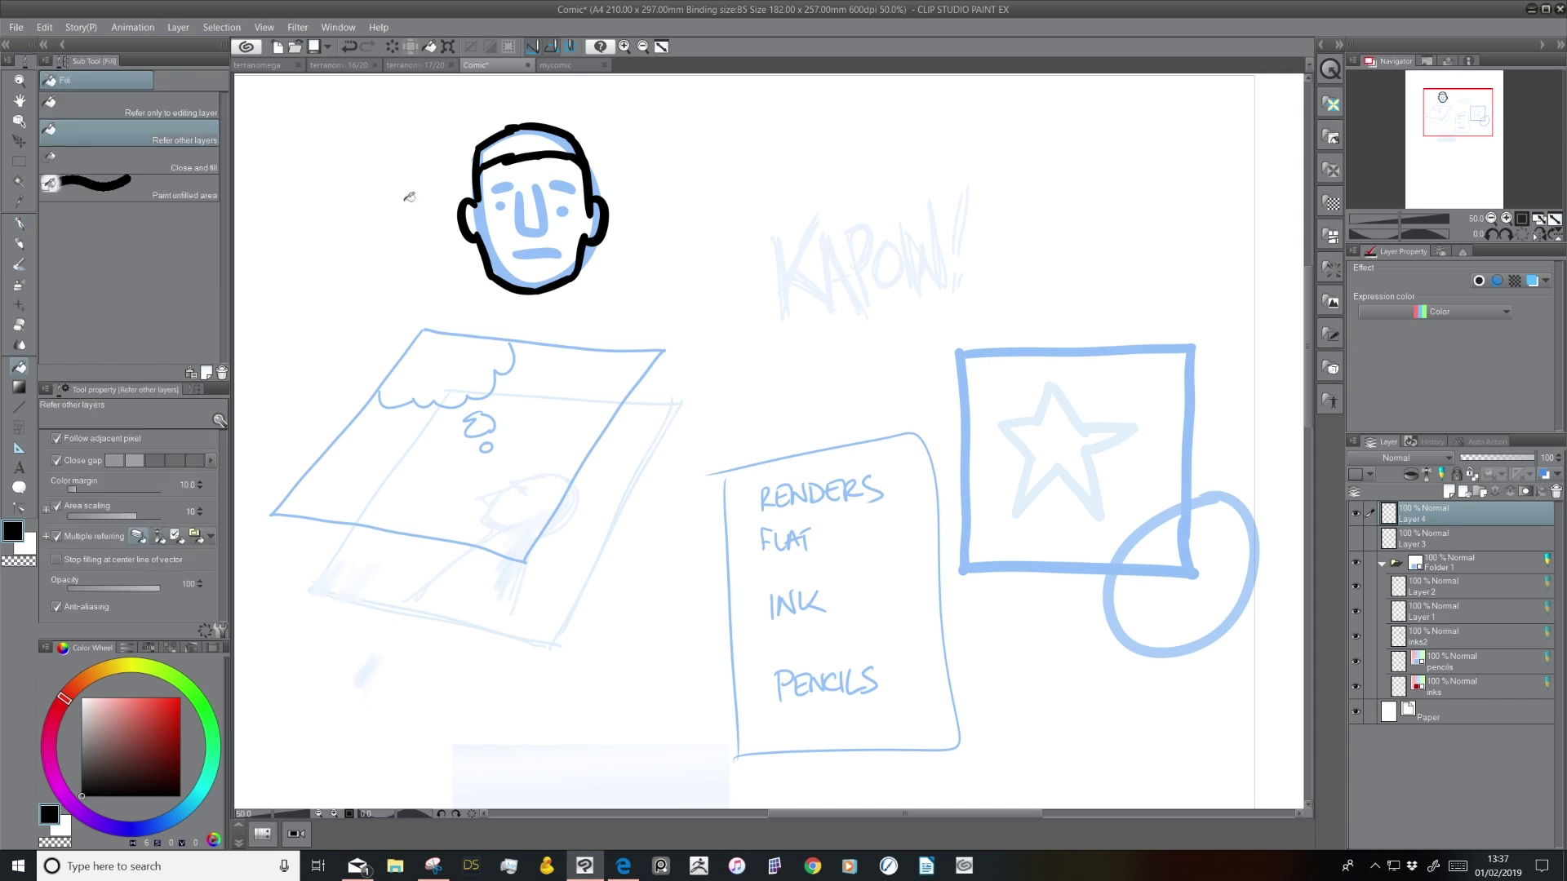
{"action": "left_click", "coordinate": [565, 154]}
{"action": "key", "text": "ctrl+z"}
Move Layer 2 out of the draft folder to directly below Layer 4 and turn on its layer color
{"action": "left_click_drag", "start_coordinate": [1442, 591], "coordinate": [1456, 530]}
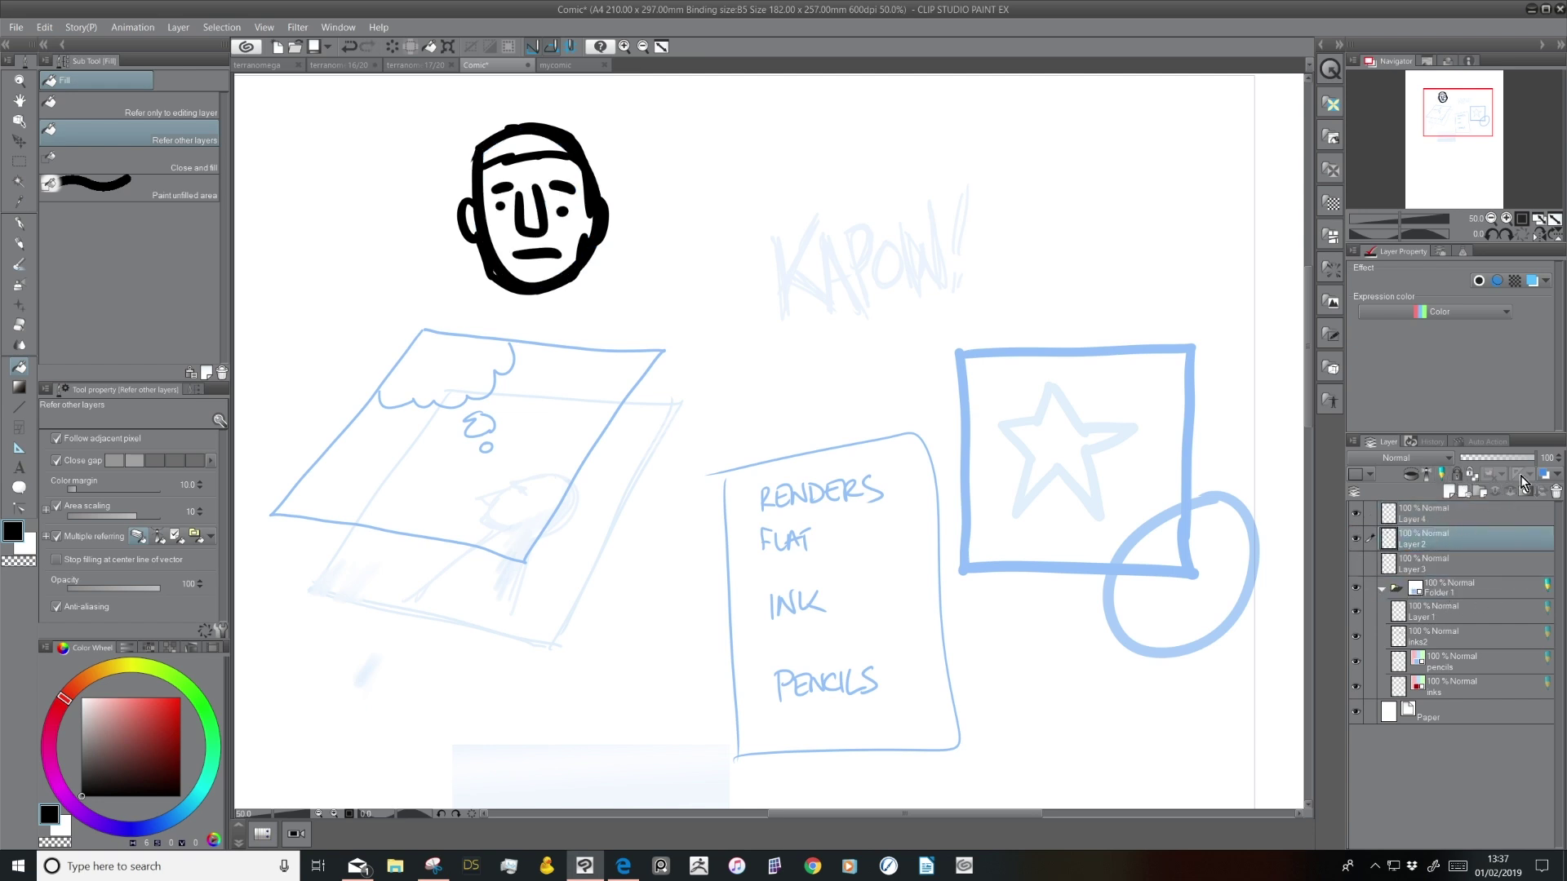
{"action": "left_click", "coordinate": [1545, 475]}
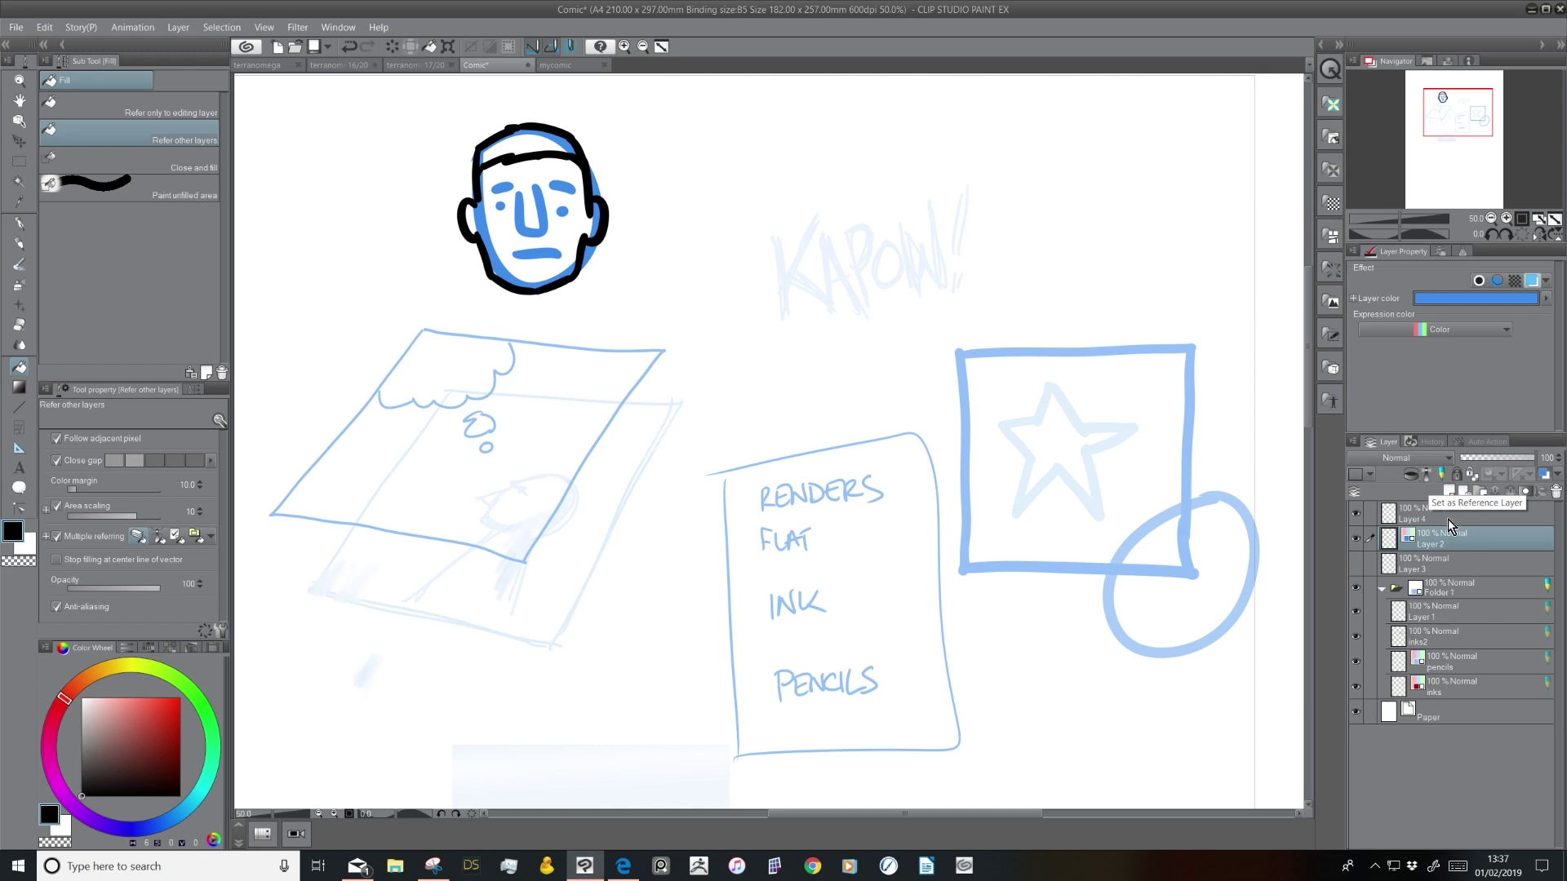
Try filling the hair on Layer 4 with black while Layer 2 sits outside the draft folder, and undo the fill
{"action": "left_click", "coordinate": [1449, 514]}
{"action": "left_click", "coordinate": [549, 142]}
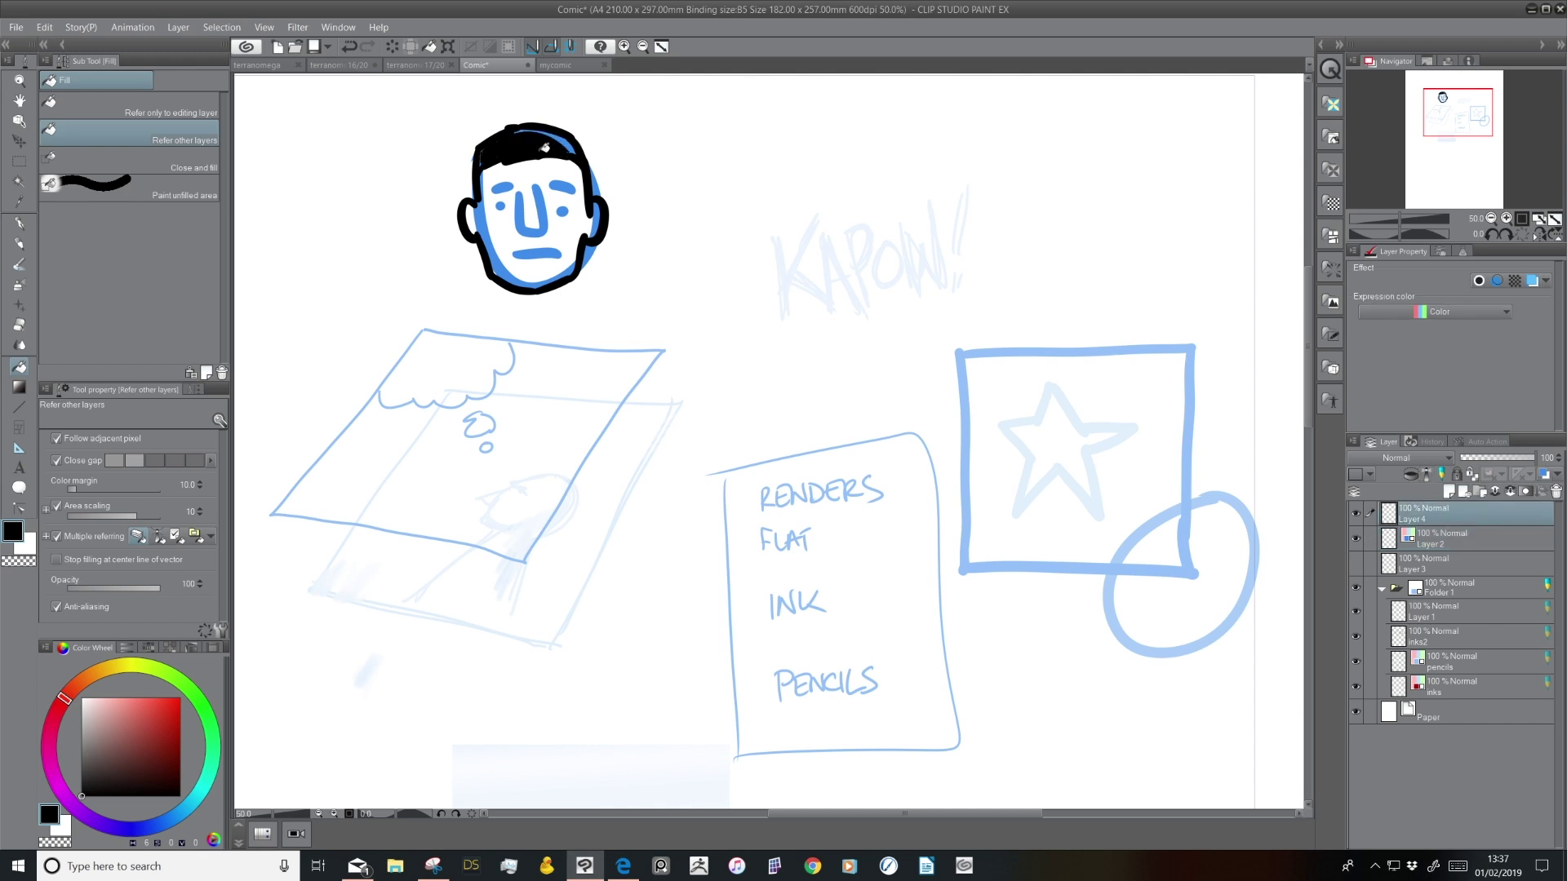
{"action": "key", "text": "ctrl+z"}
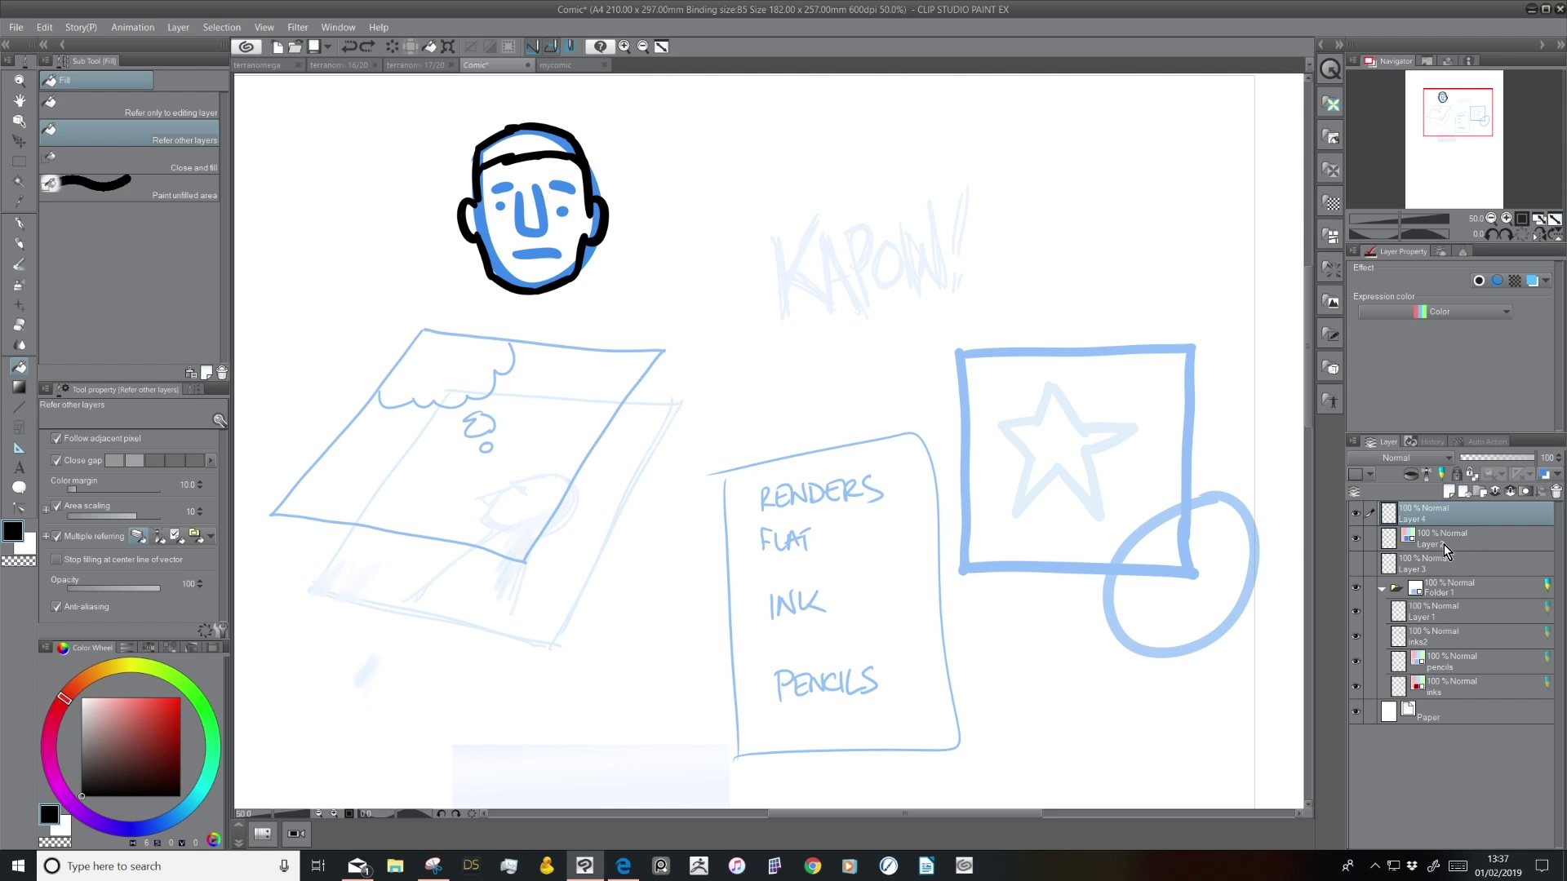
Move Layer 2 back to the top of the draft folder and fill the hair on Layer 4 with black
{"action": "left_click_drag", "start_coordinate": [1446, 543], "coordinate": [1442, 602]}
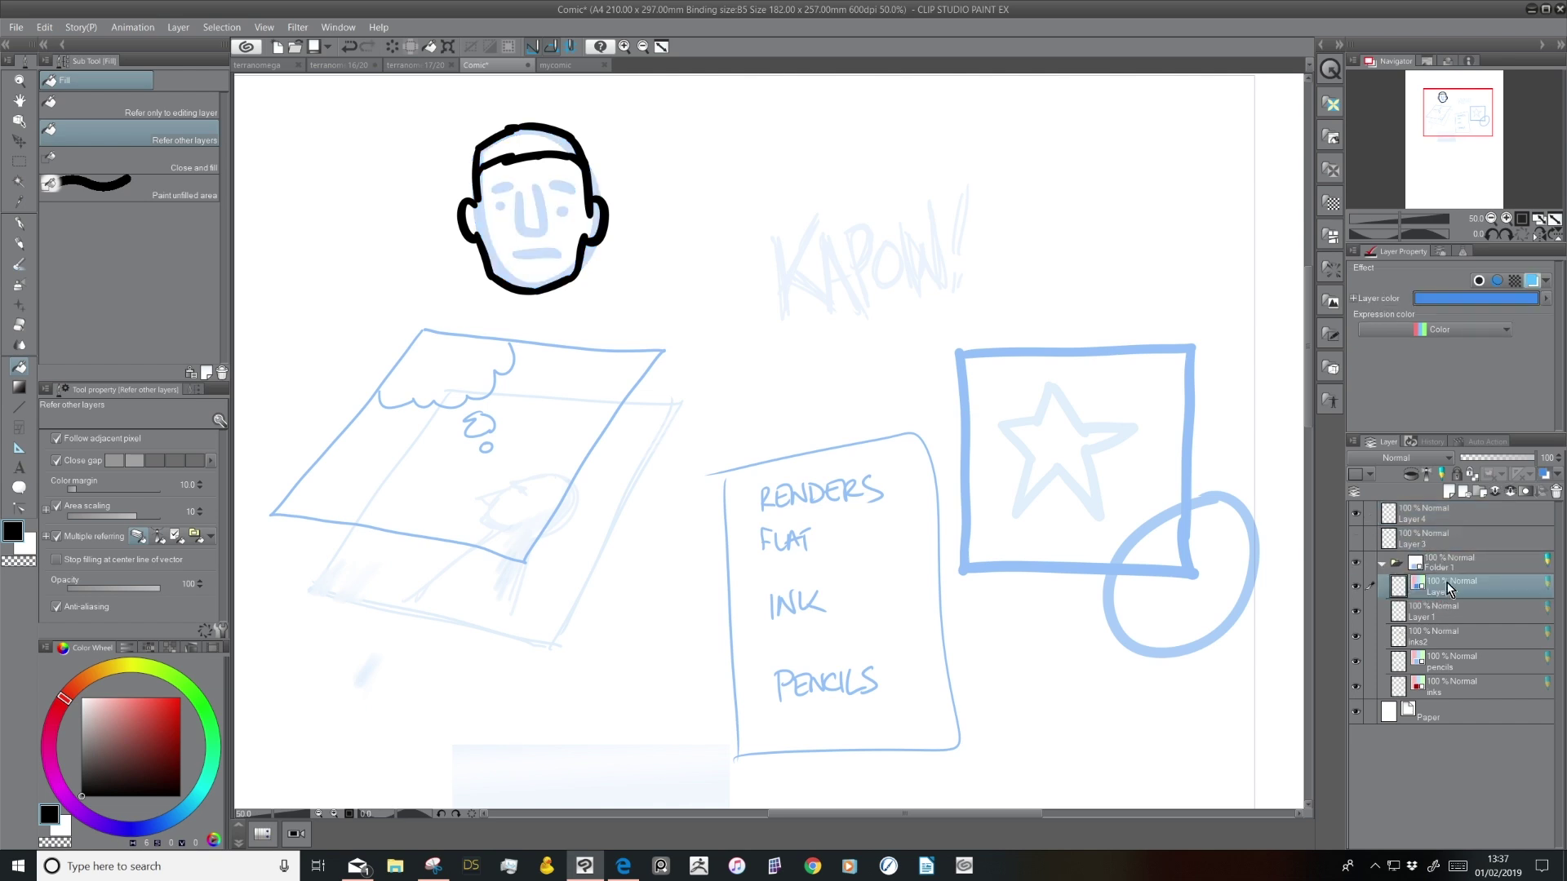
{"action": "left_click", "coordinate": [1438, 516]}
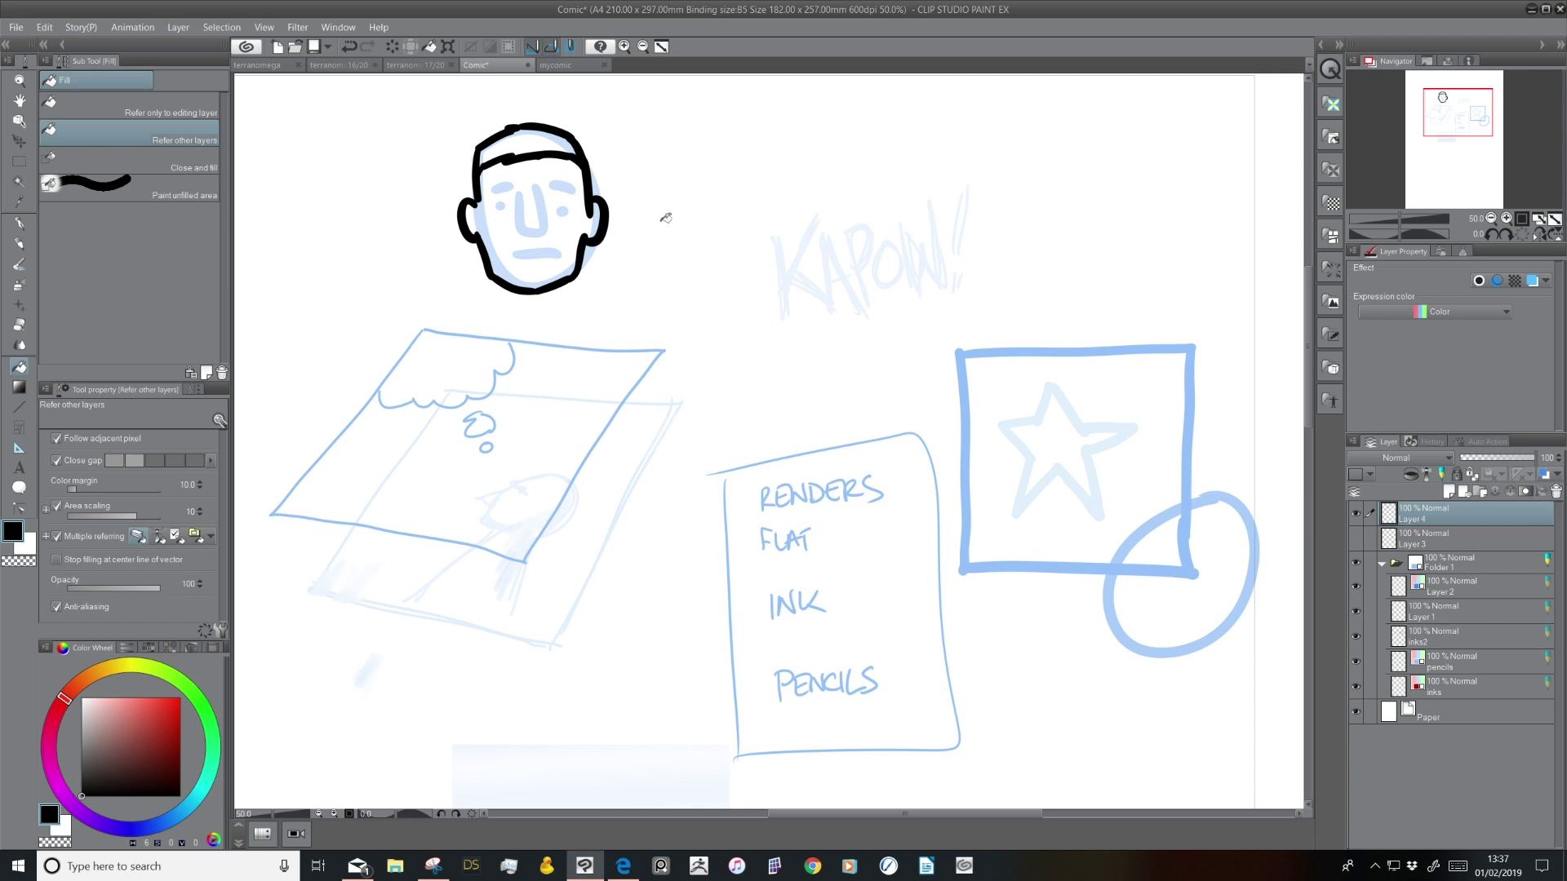
{"action": "left_click", "coordinate": [543, 144]}
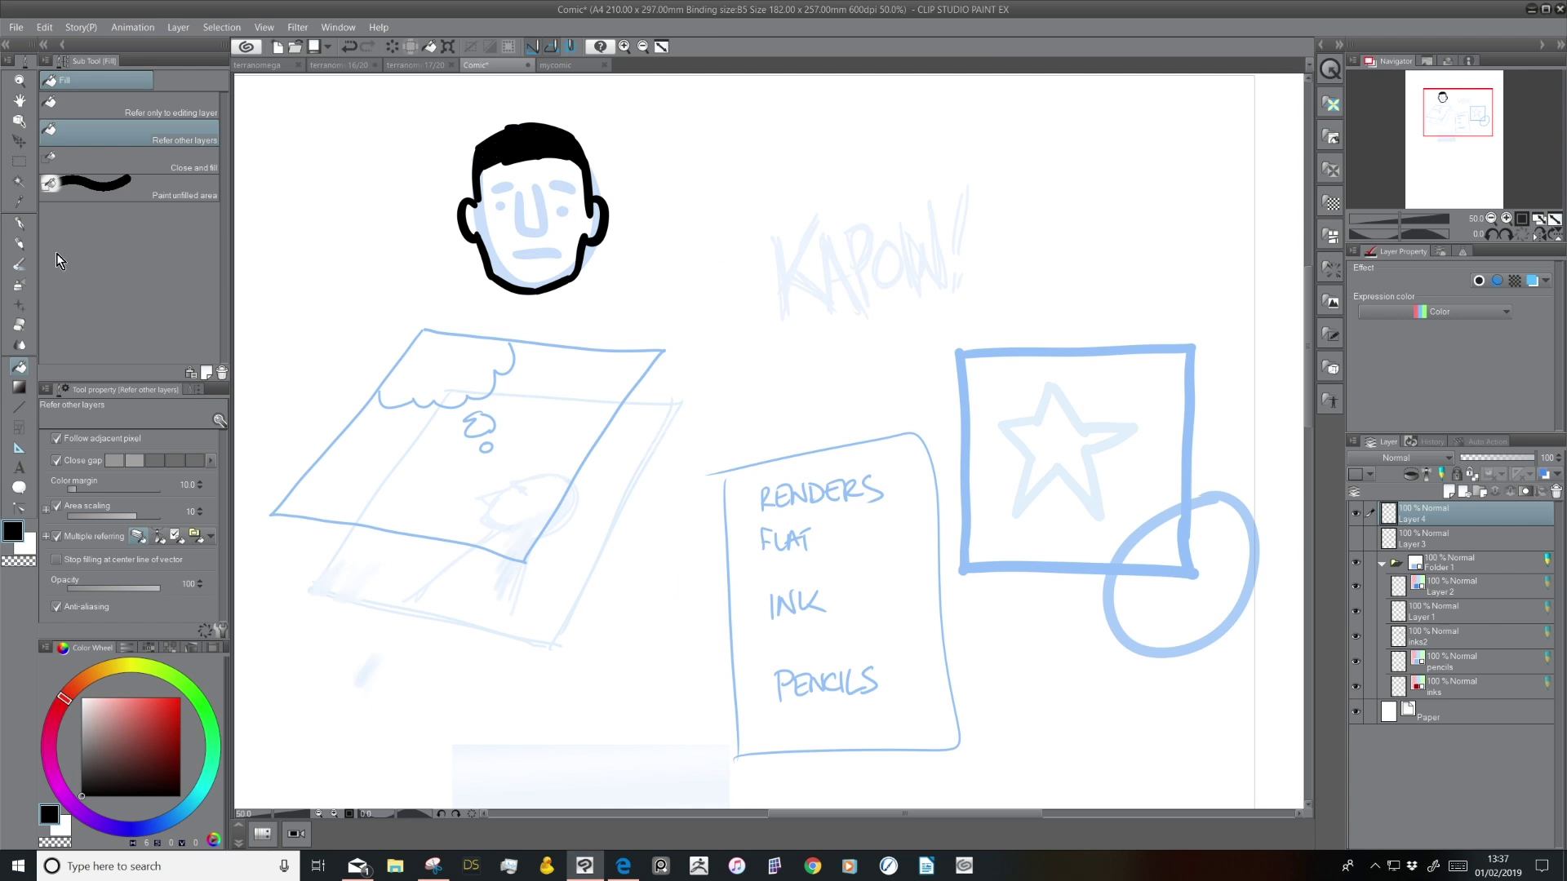
Ink two short black eyebrows on Layer 4 with the G-pen and collapse the draft folder
{"action": "left_click", "coordinate": [19, 223]}
{"action": "left_click", "coordinate": [500, 186]}
{"action": "left_click_drag", "start_coordinate": [503, 187], "coordinate": [512, 190]}
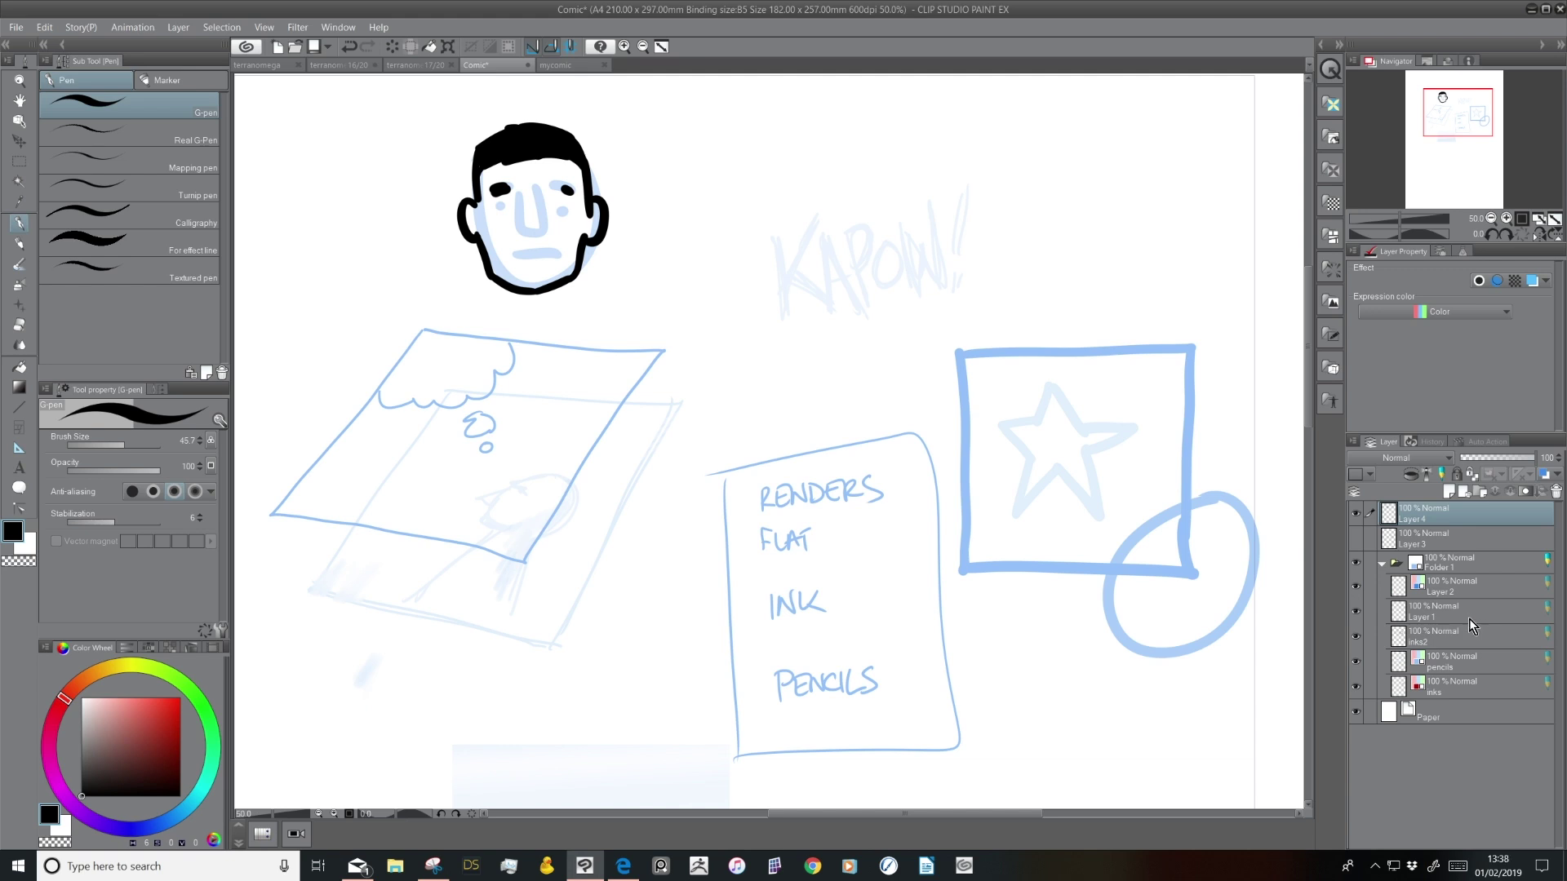
{"action": "left_click", "coordinate": [1383, 563]}
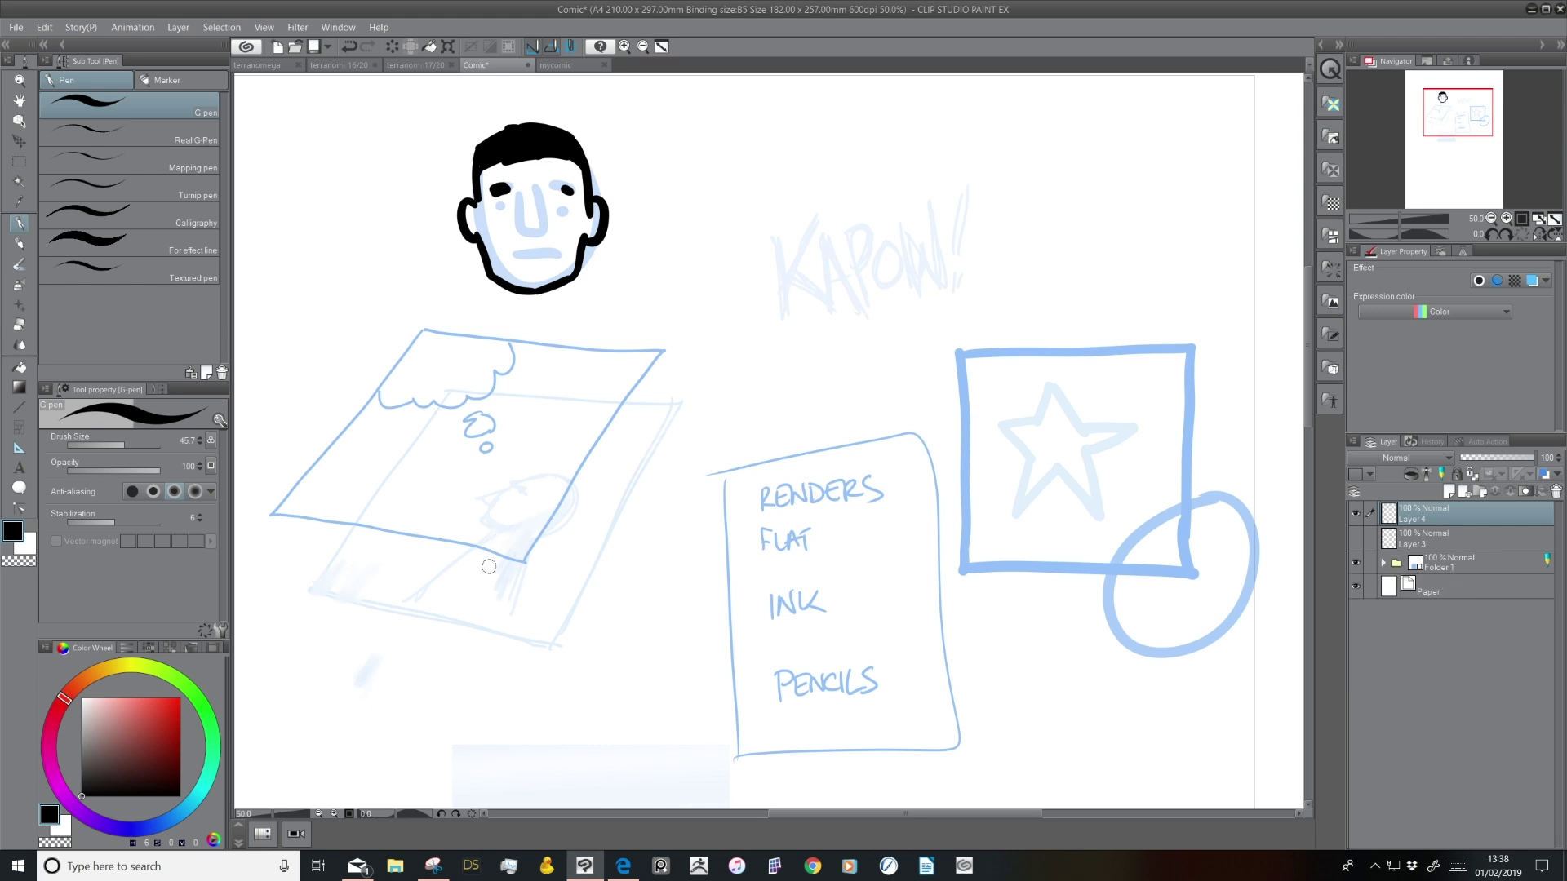
{"action": "left_click", "coordinate": [19, 264]}
{"action": "left_click", "coordinate": [19, 222]}
Export the page as a single-layer PNG named Comic.png to the Desktop without draft layers, checking the face in the export preview
{"action": "left_click", "coordinate": [16, 27]}
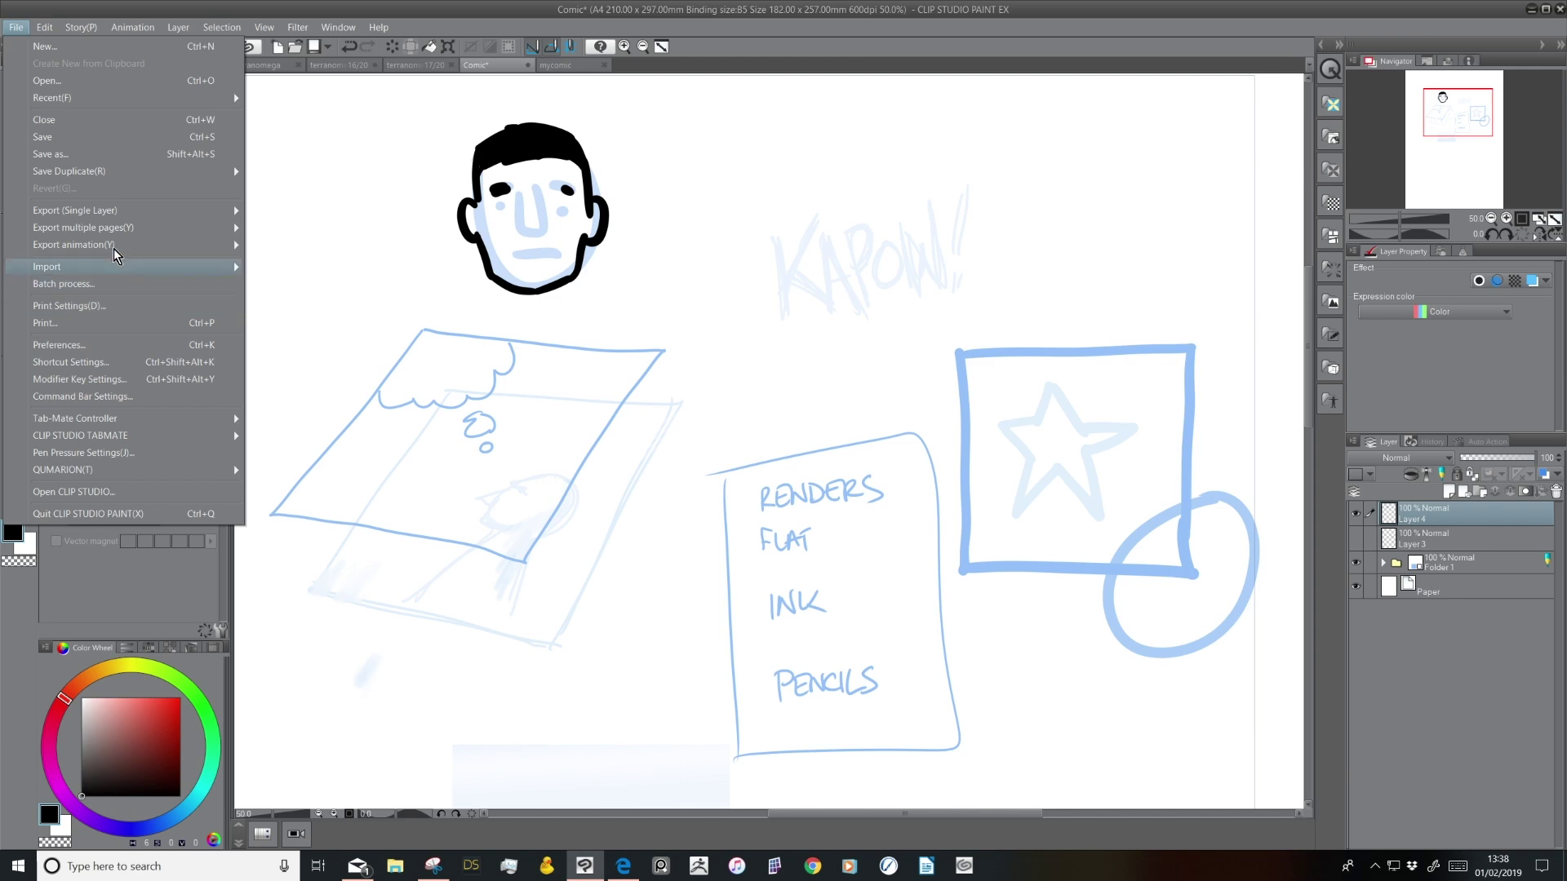
{"action": "mouse_move", "coordinate": [212, 210]}
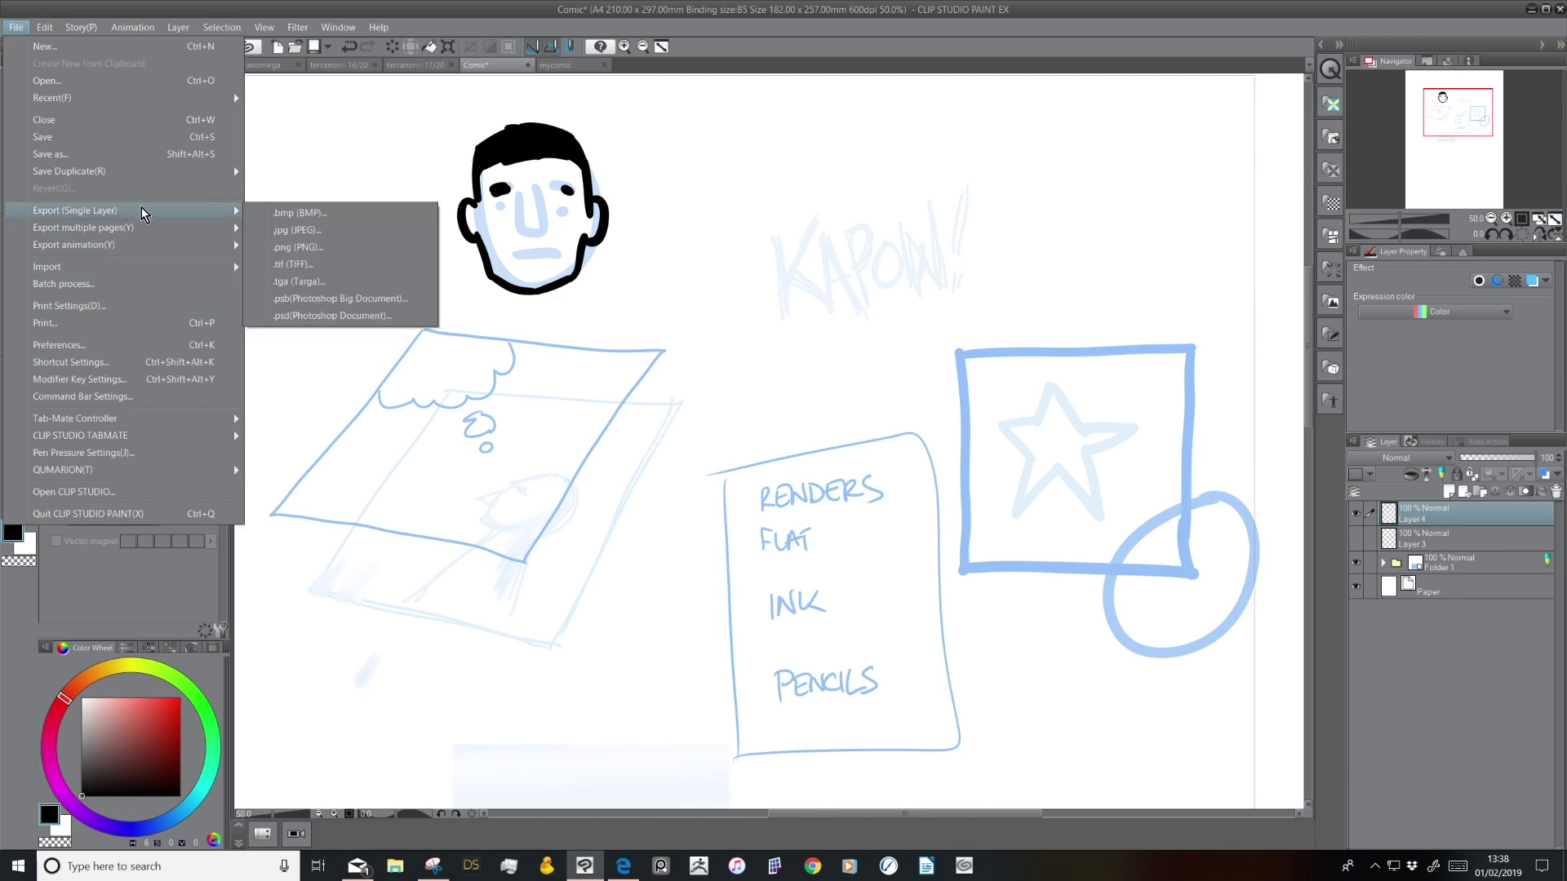
{"action": "left_click", "coordinate": [310, 247]}
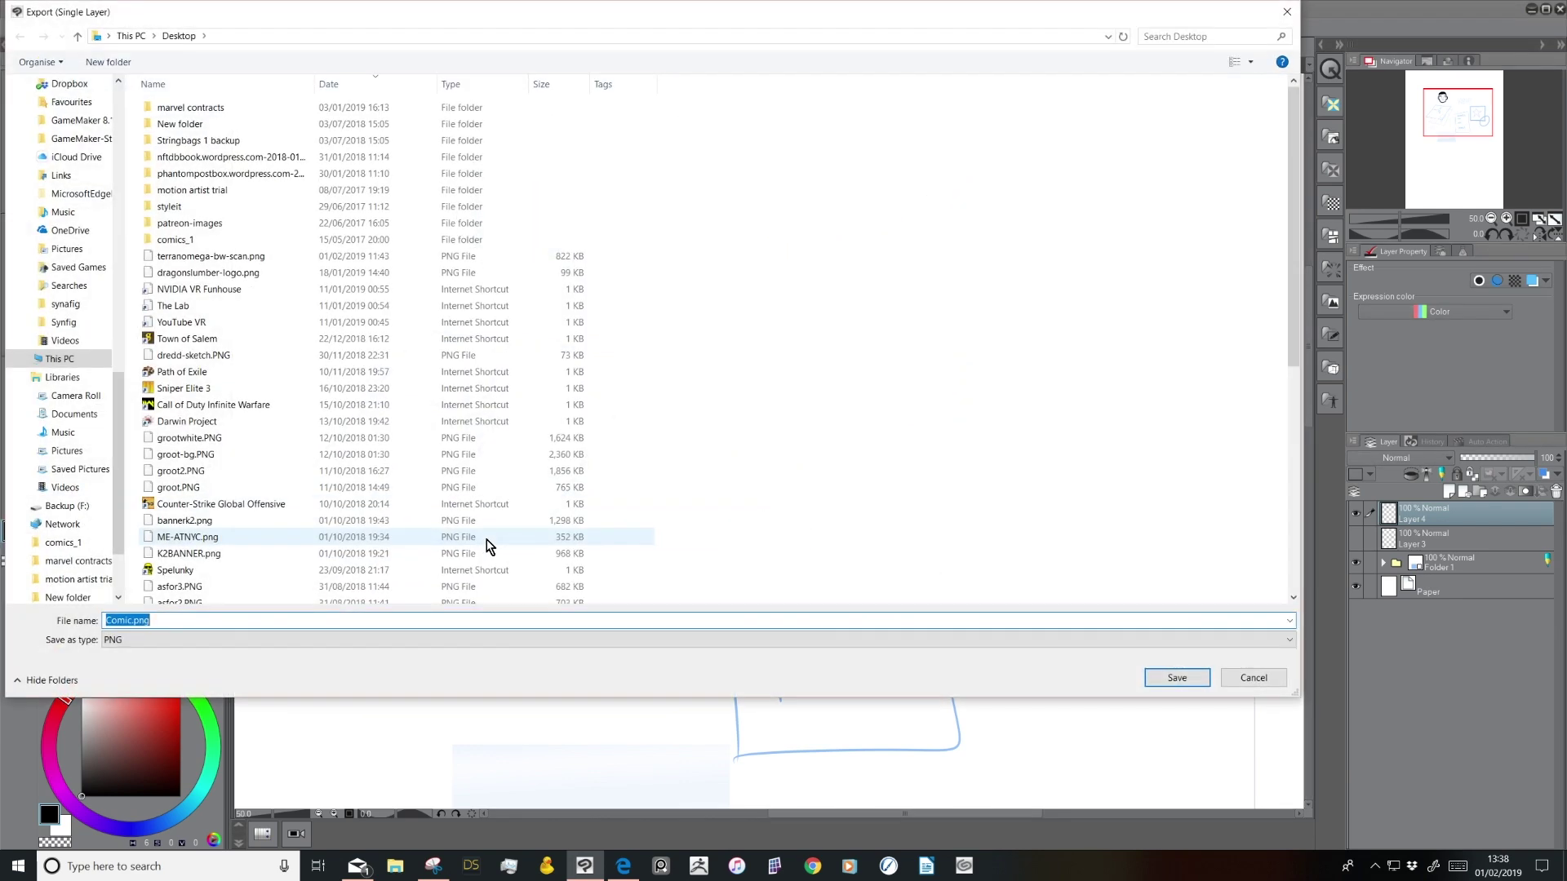
{"action": "left_click", "coordinate": [1176, 678]}
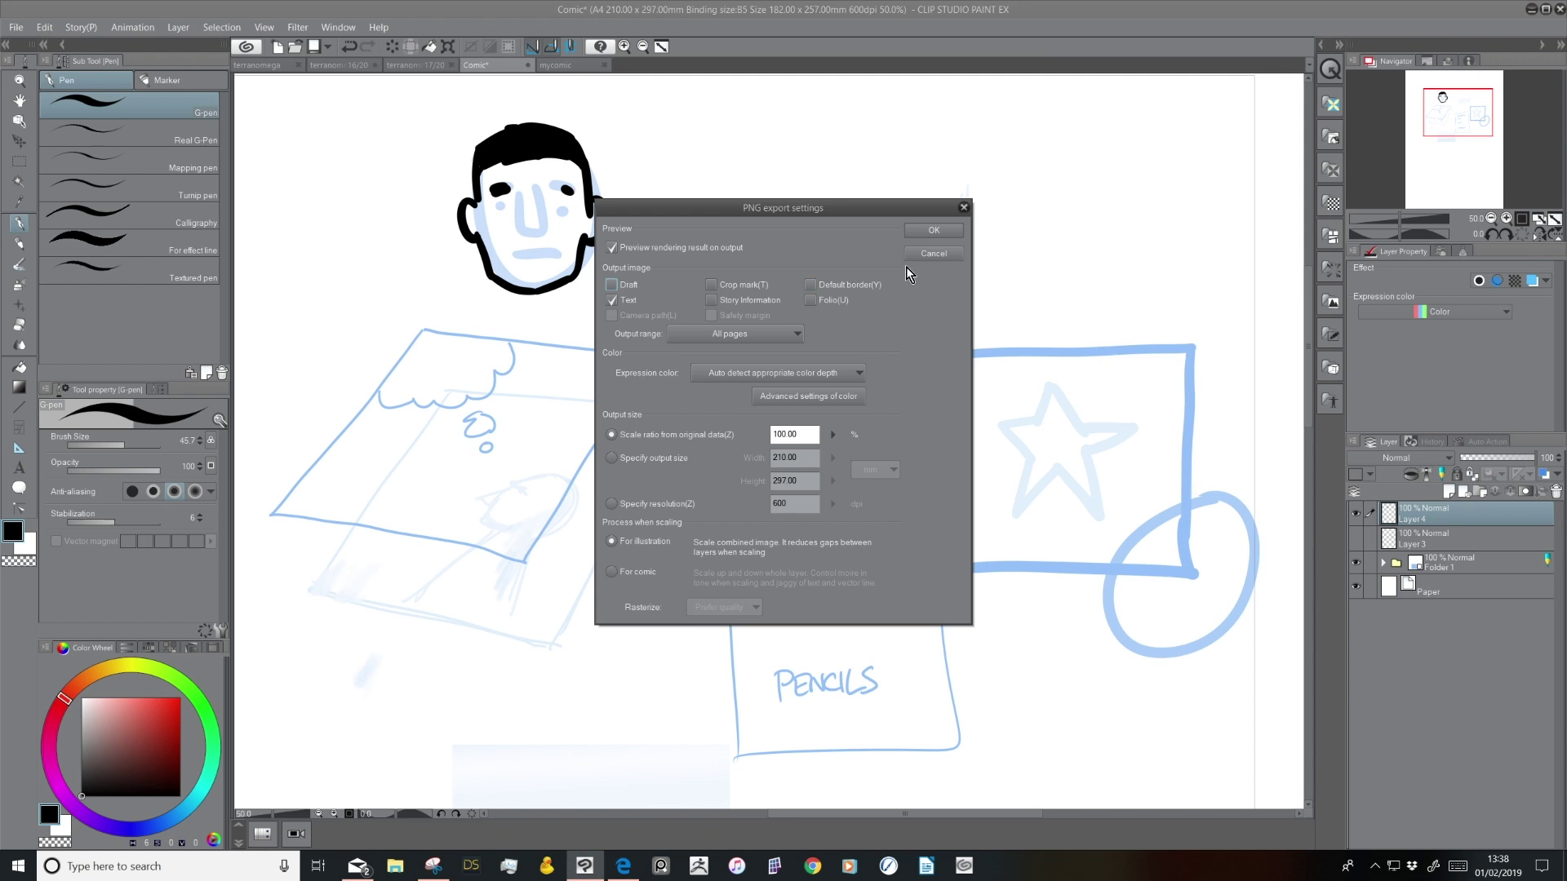
{"action": "left_click", "coordinate": [932, 231]}
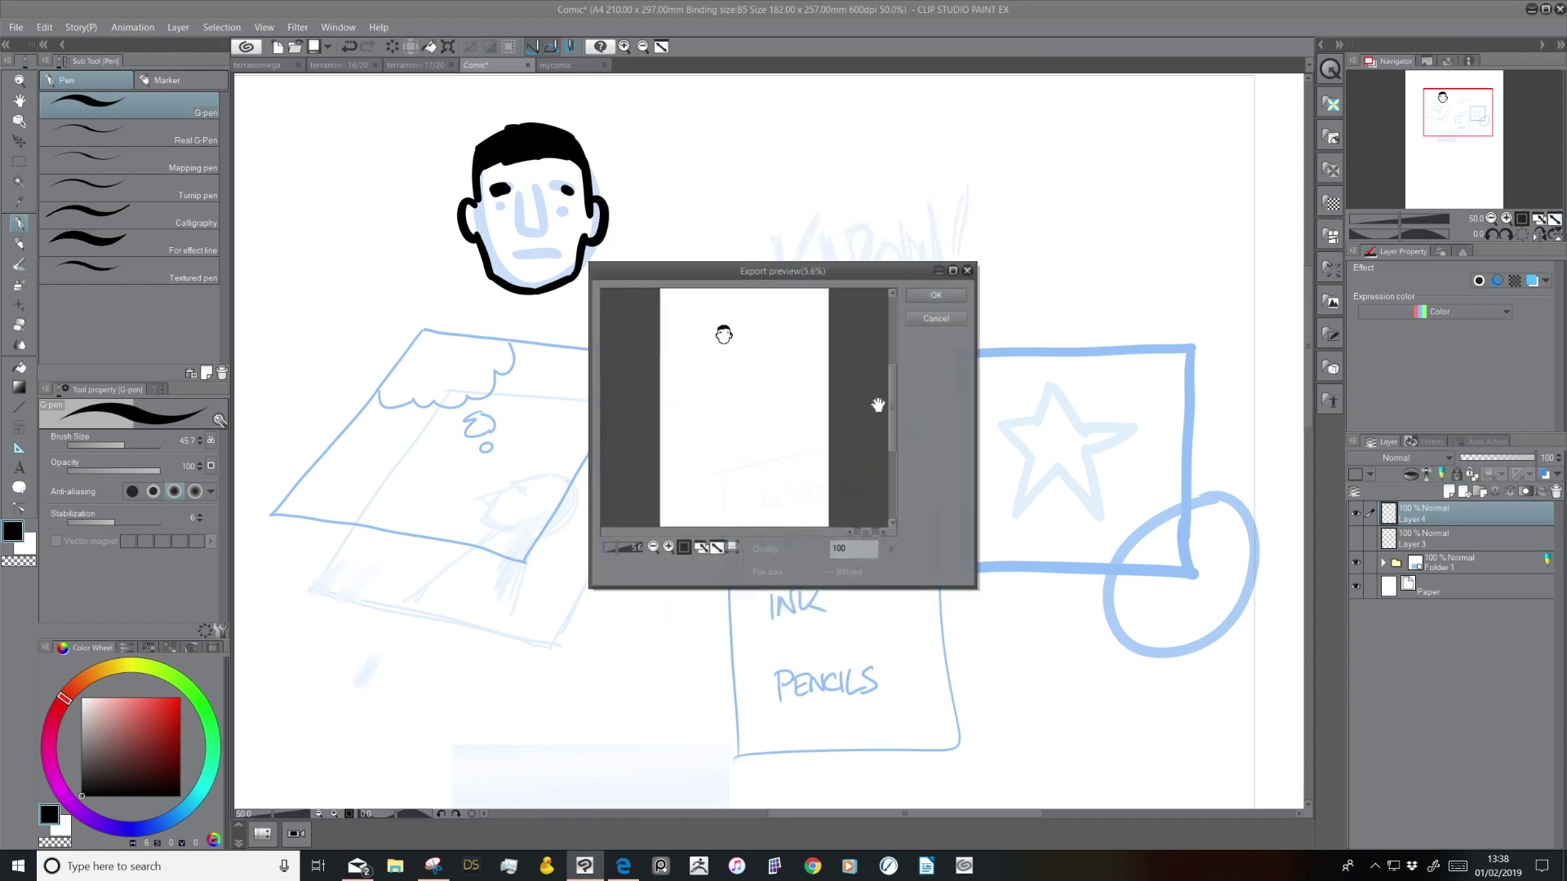
{"action": "left_click", "coordinate": [669, 547]}
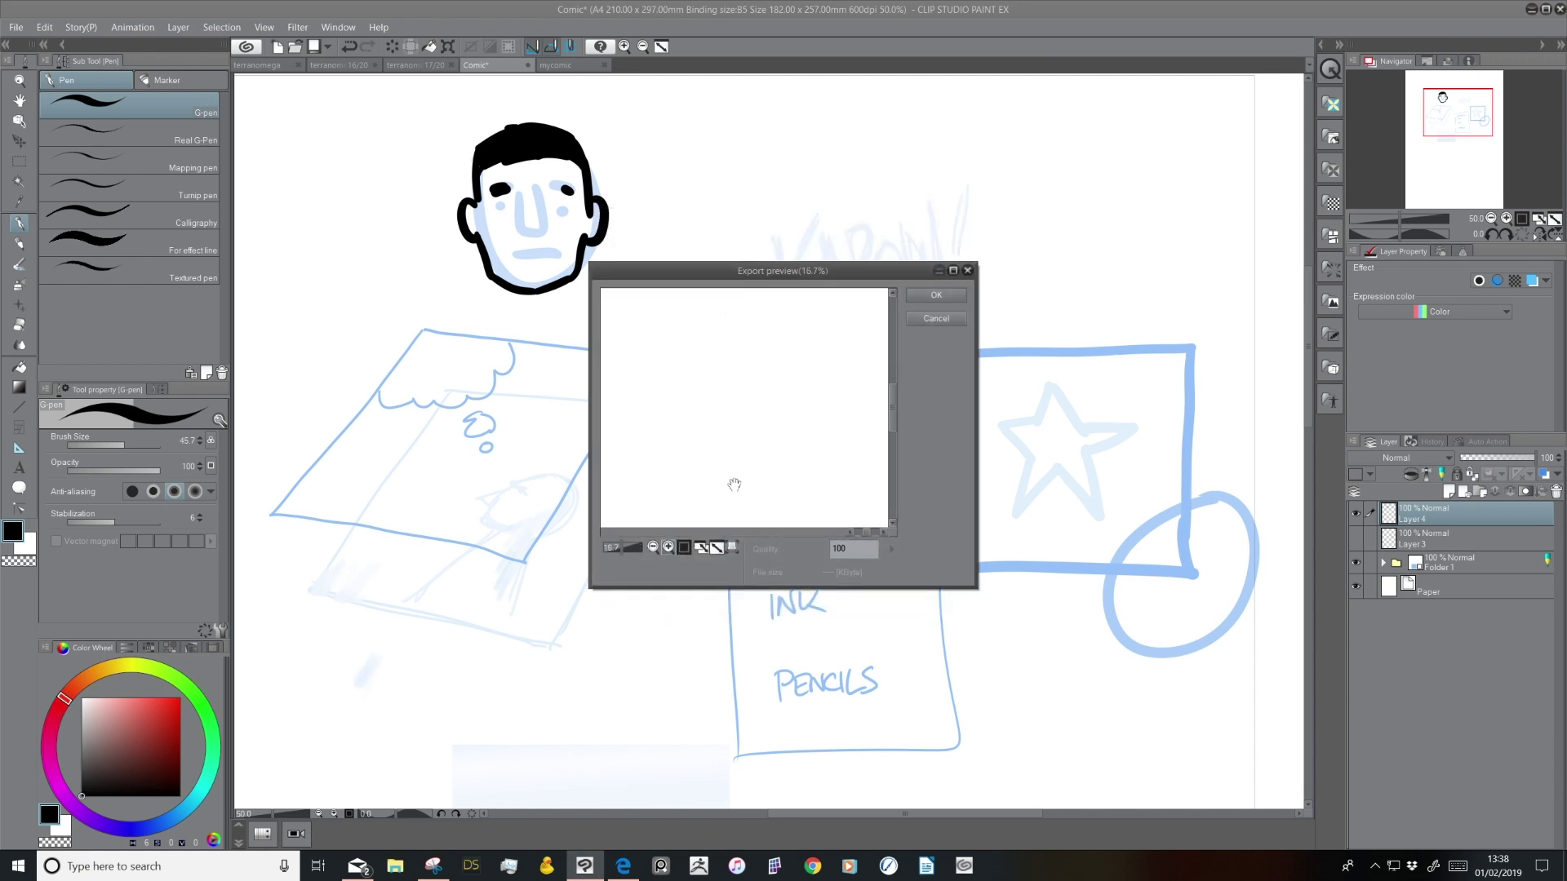
{"action": "scroll", "coordinate": [725, 482], "scroll_direction": "up", "scroll_amount": 3}
{"action": "left_click_drag", "start_coordinate": [724, 484], "coordinate": [789, 430]}
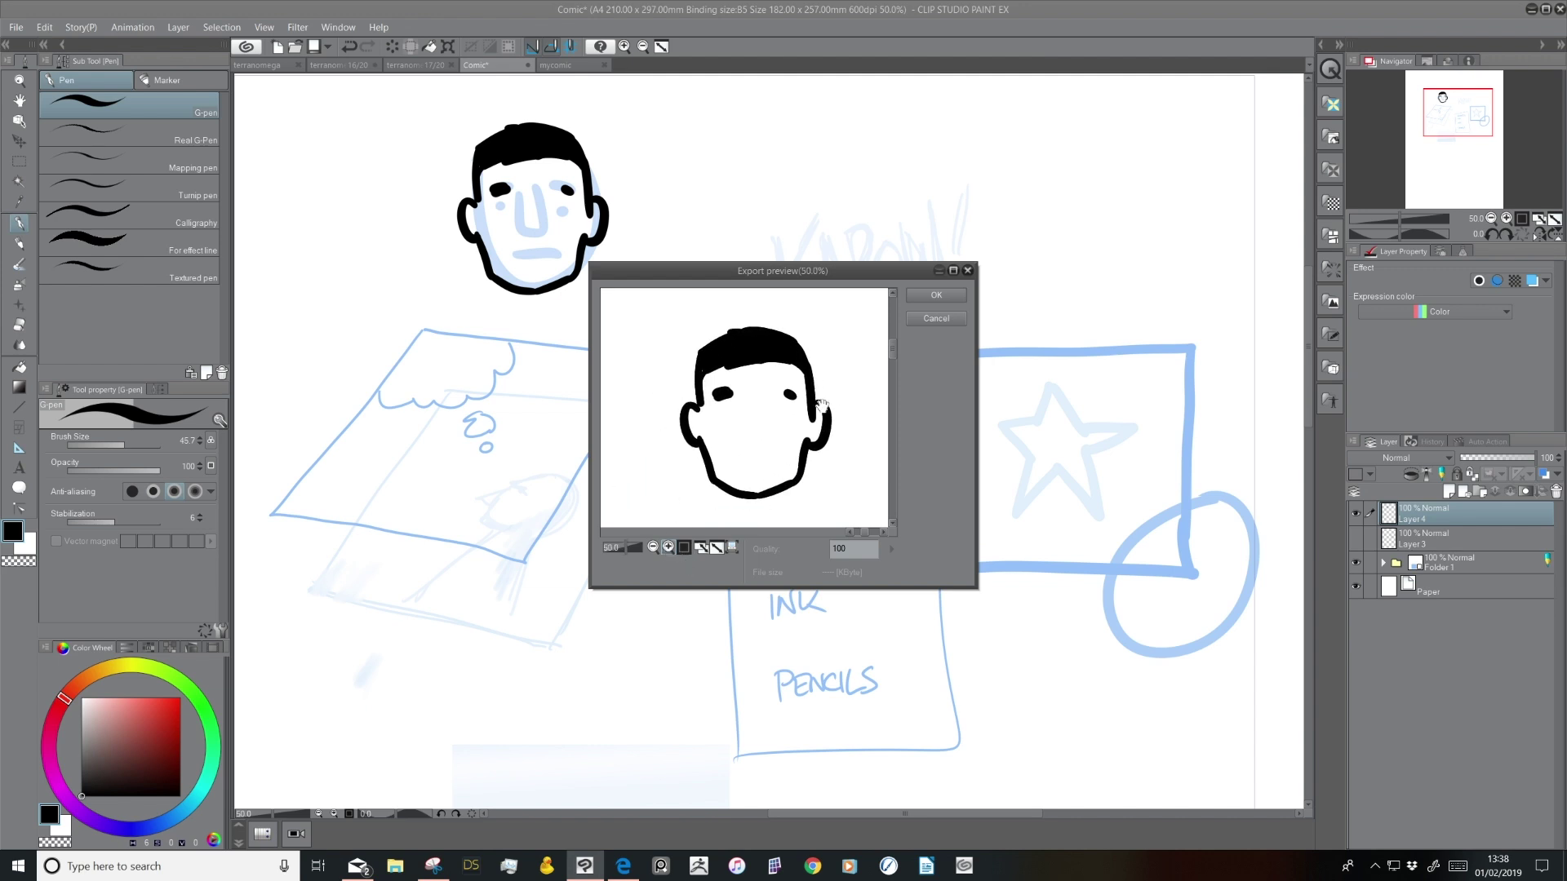
{"action": "left_click", "coordinate": [935, 295]}
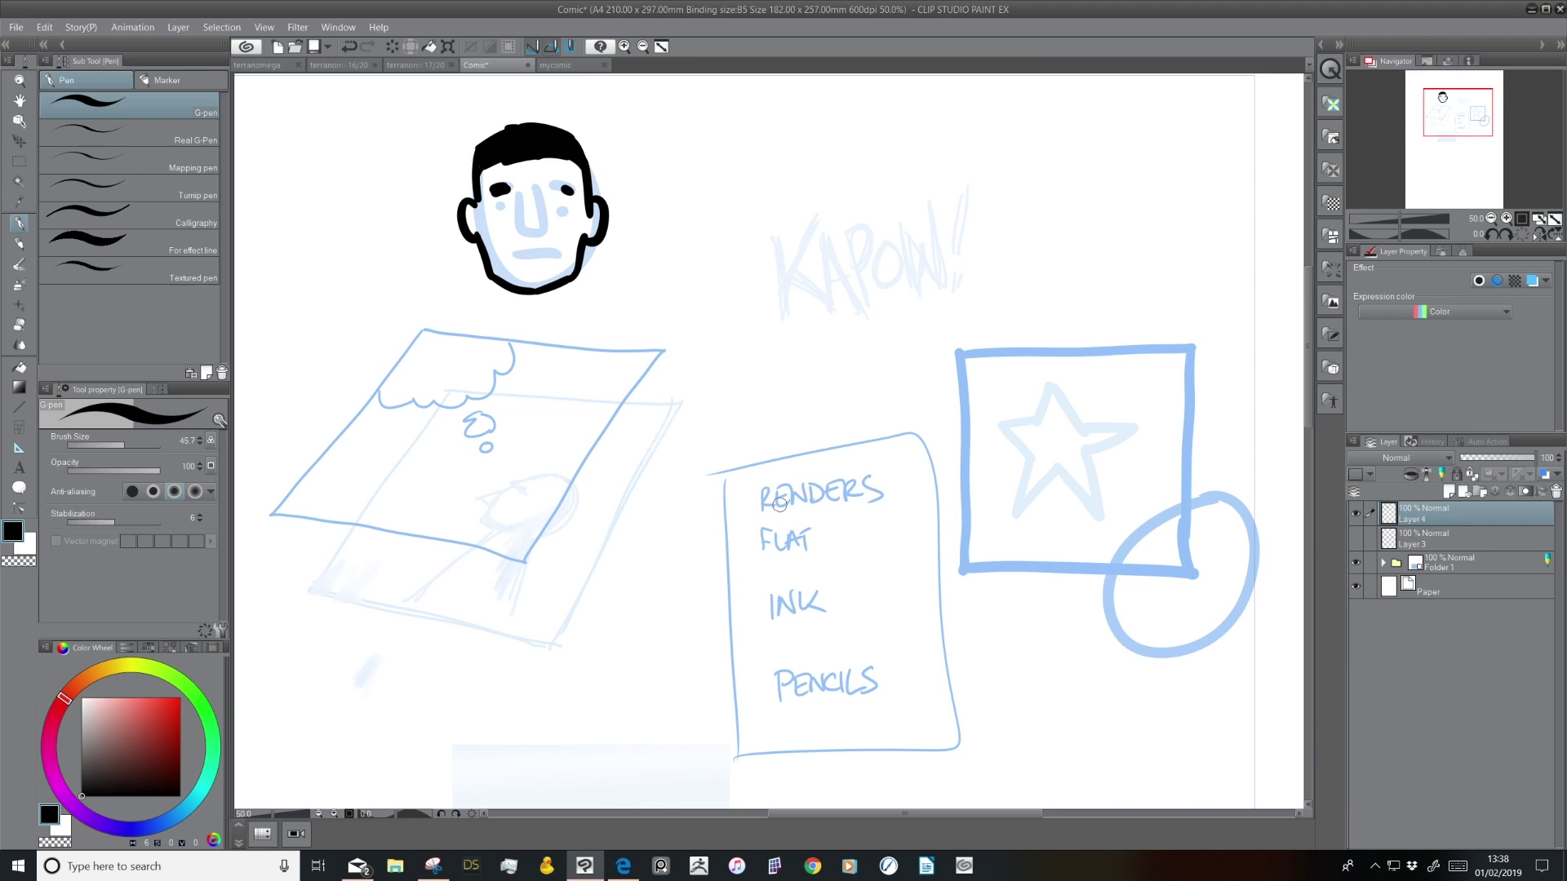
Export the page as PNG again over Comic.png with Draft output enabled, checking the face and sketches in the export preview
{"action": "left_click", "coordinate": [15, 27]}
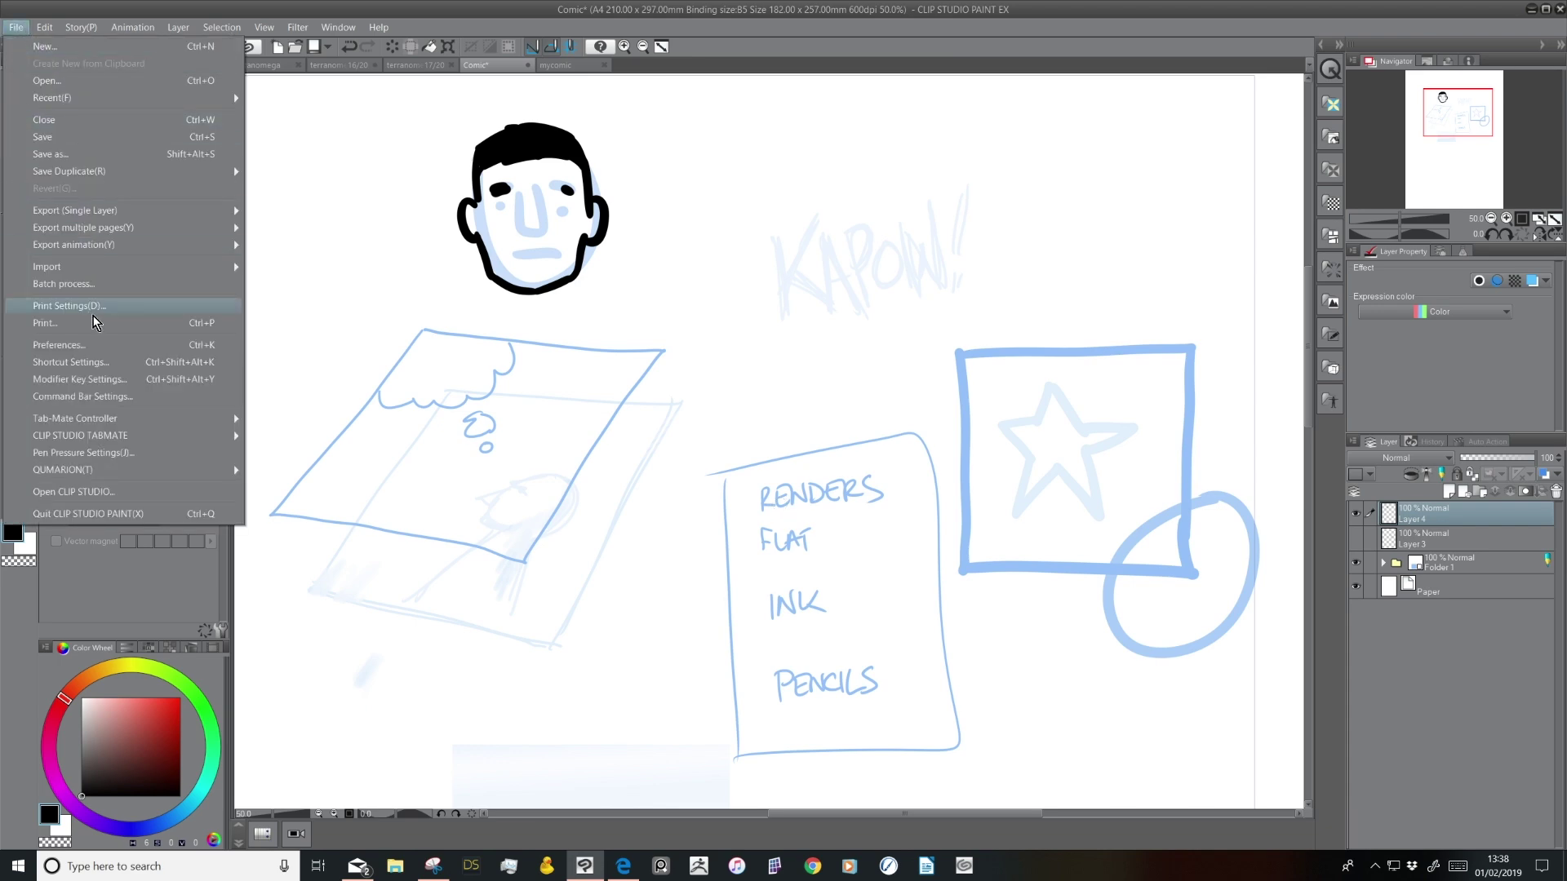
{"action": "mouse_move", "coordinate": [219, 212]}
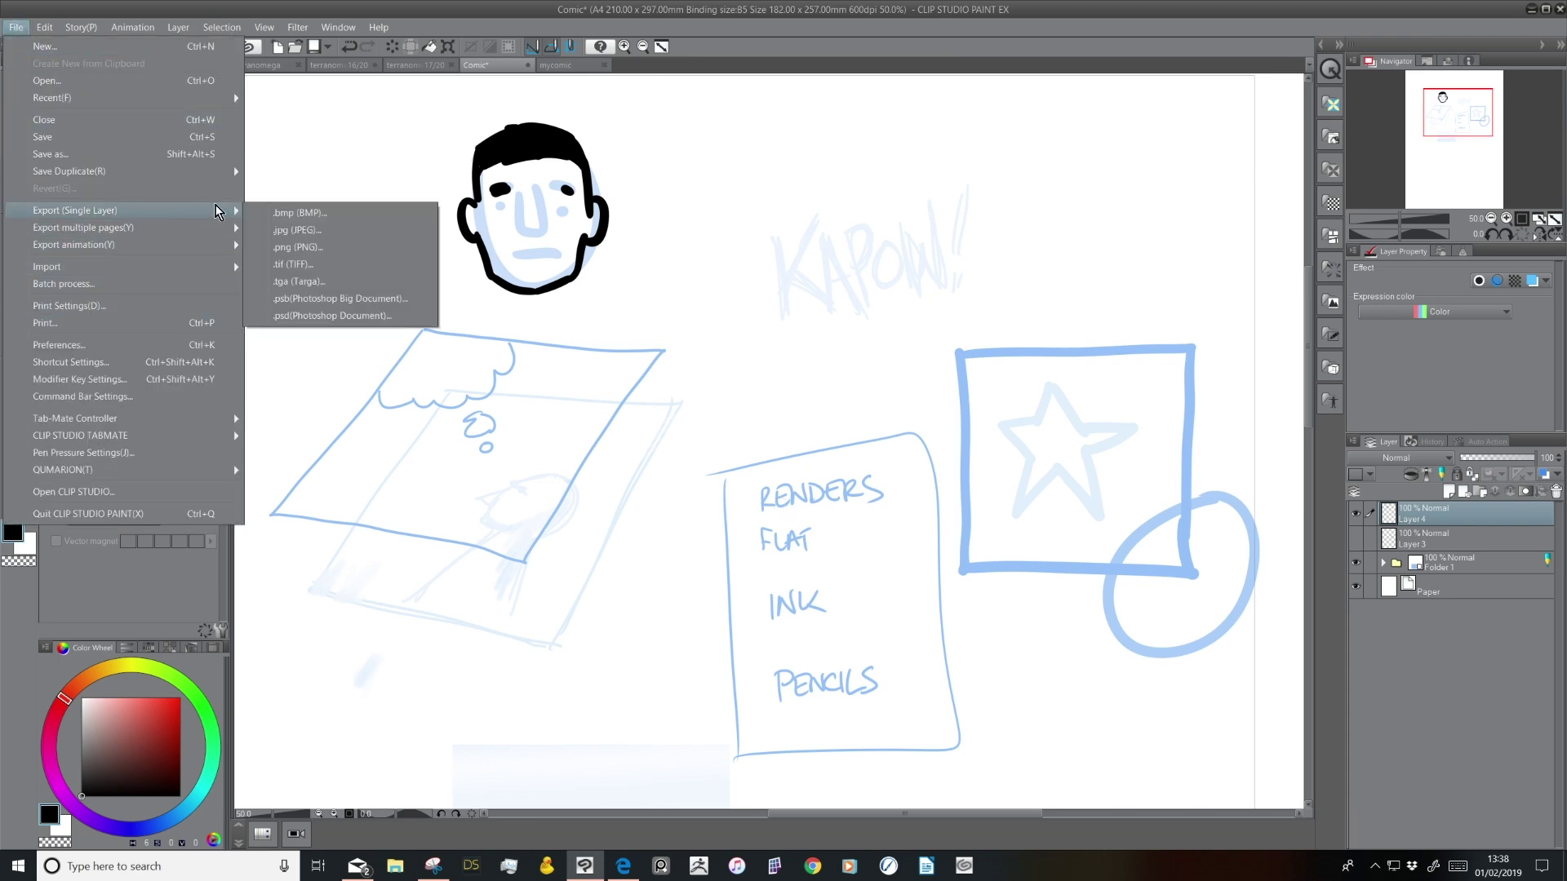
{"action": "left_click", "coordinate": [343, 247]}
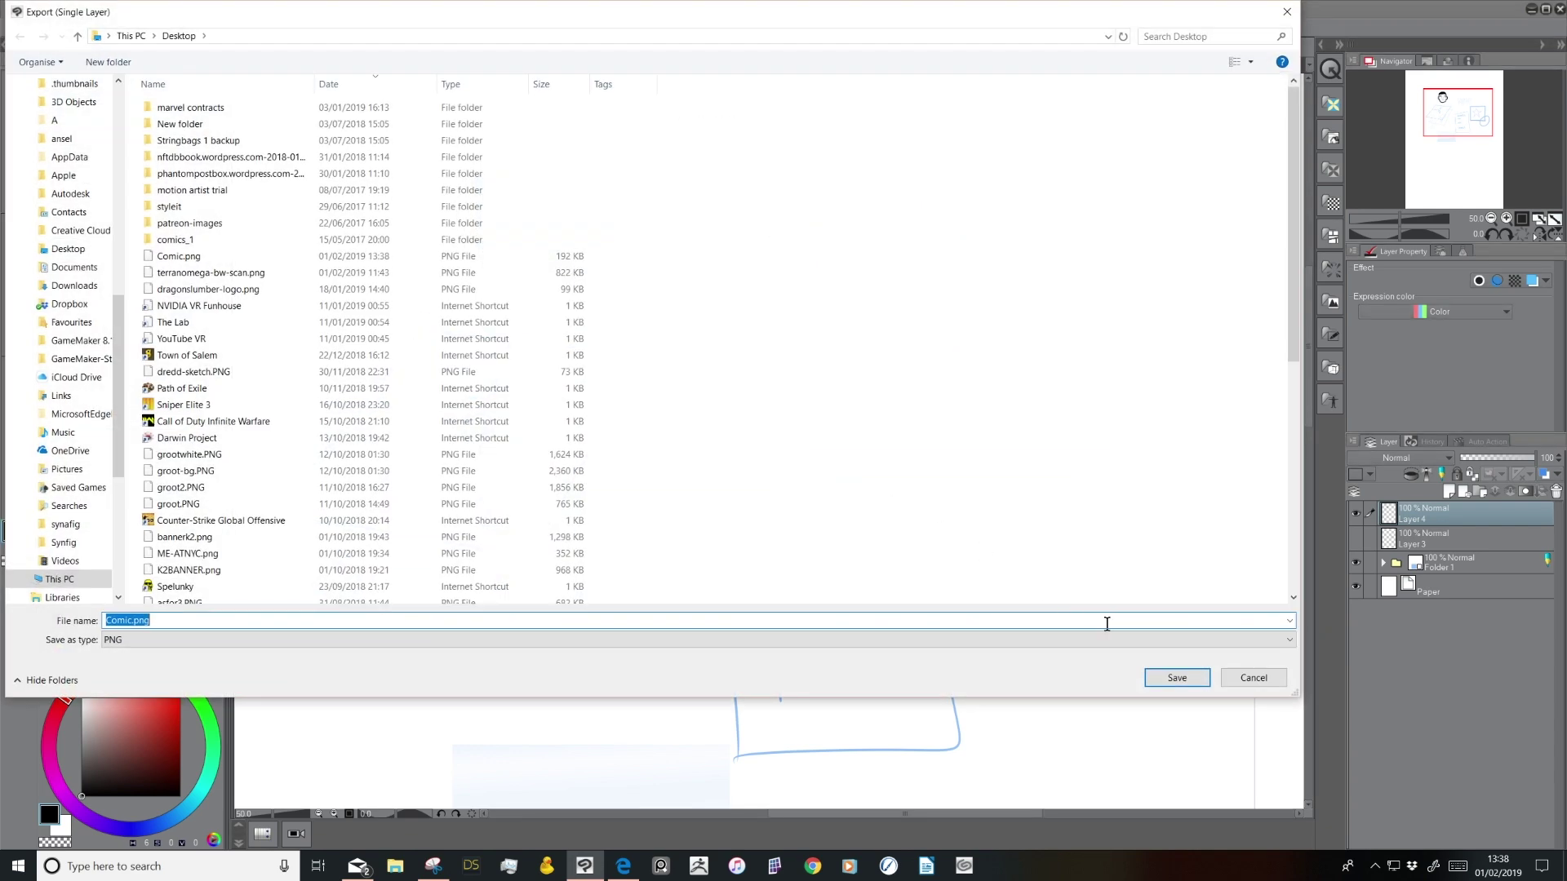
{"action": "left_click", "coordinate": [1187, 680]}
{"action": "left_click", "coordinate": [833, 442]}
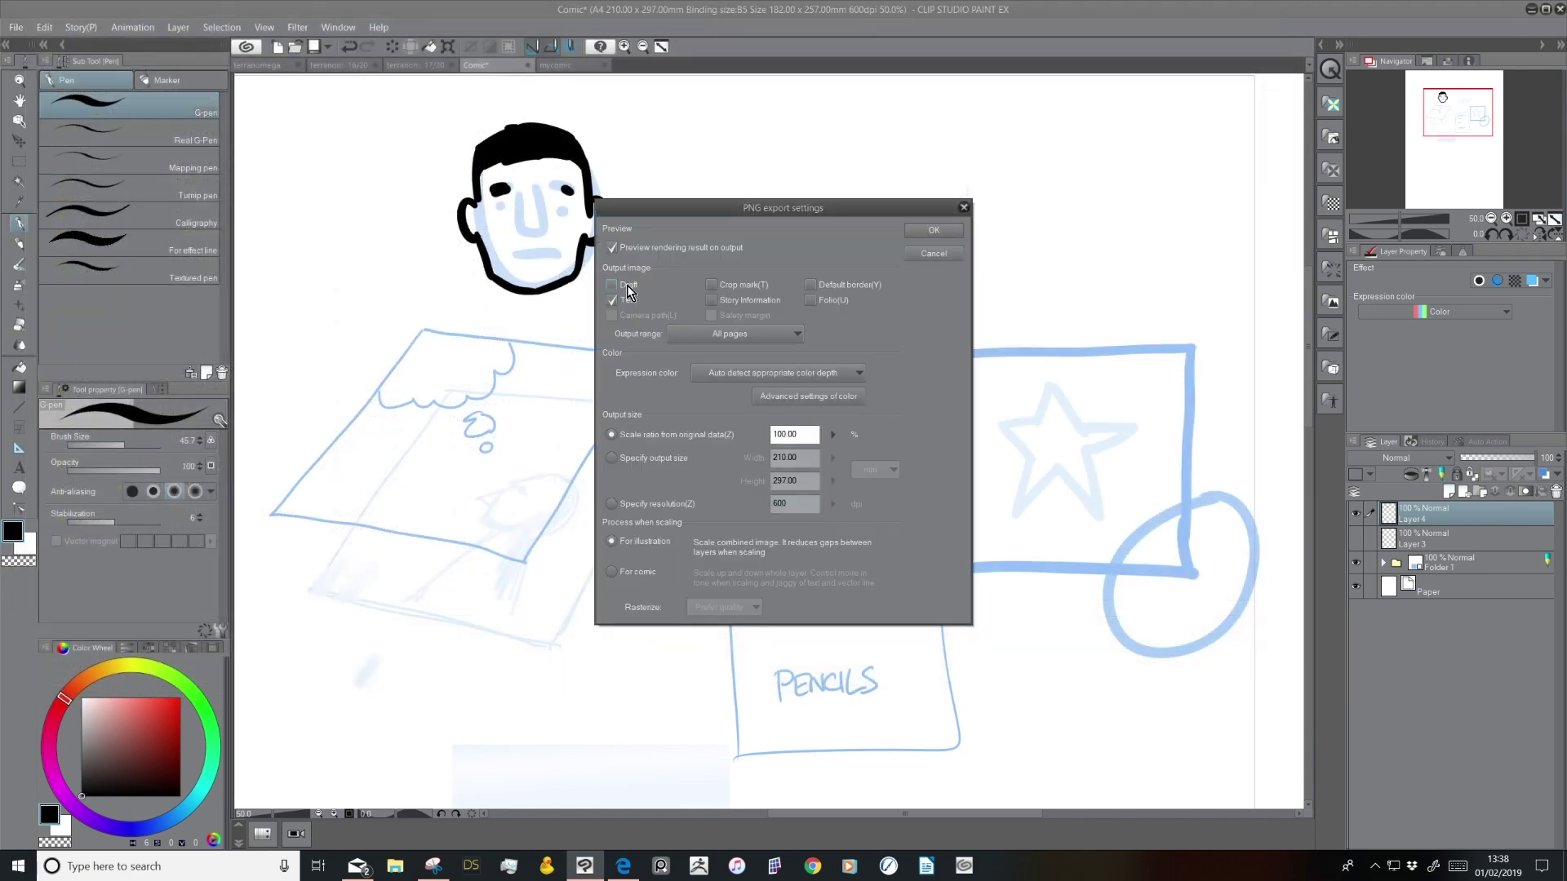
{"action": "left_click", "coordinate": [612, 284]}
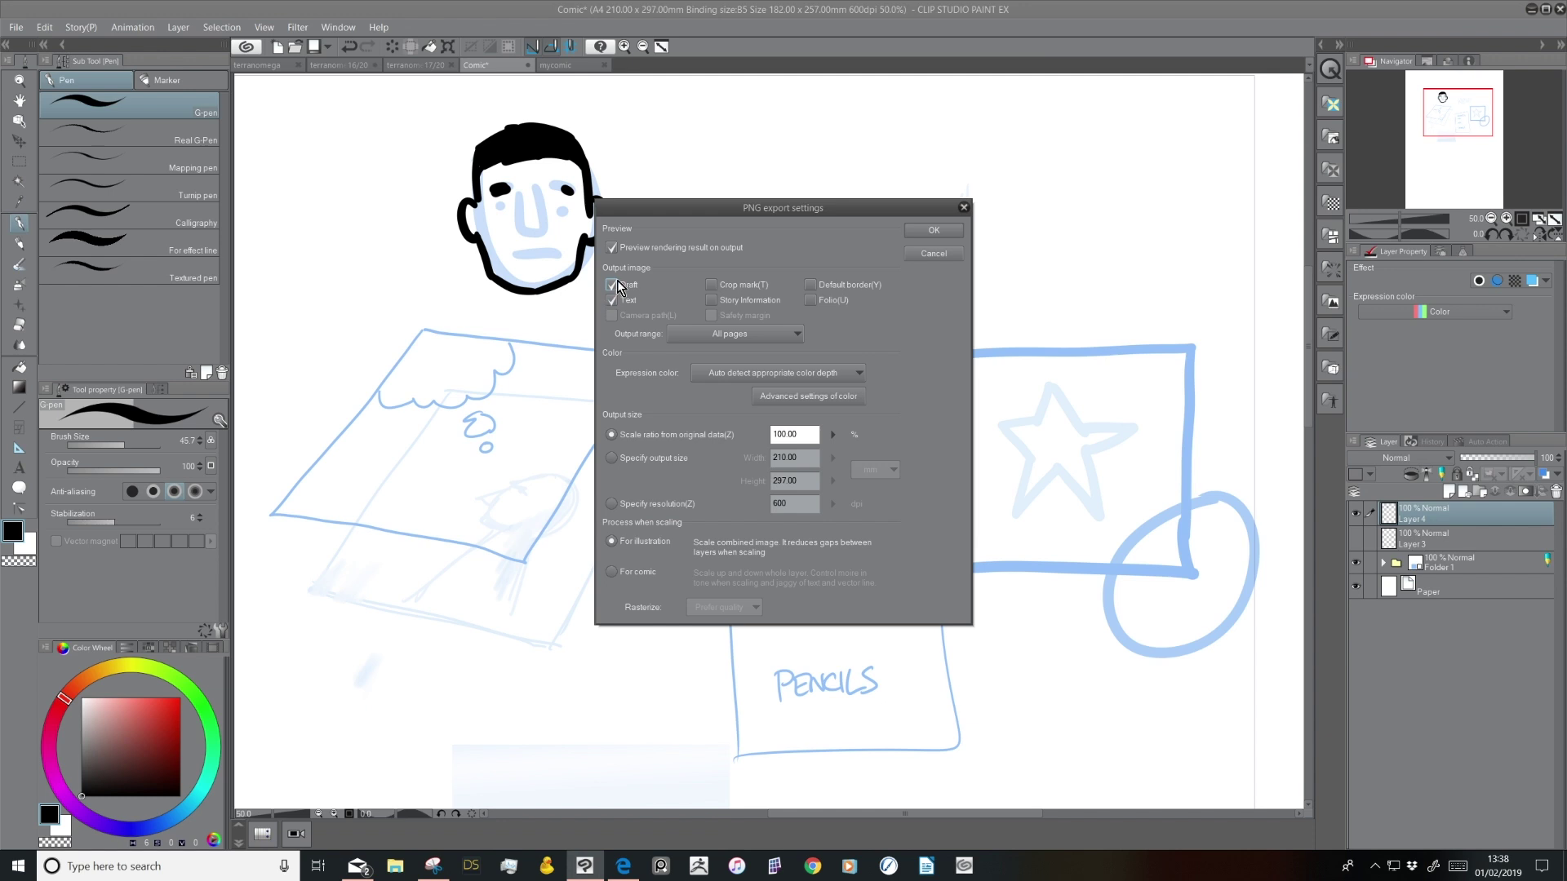
{"action": "left_click", "coordinate": [935, 231]}
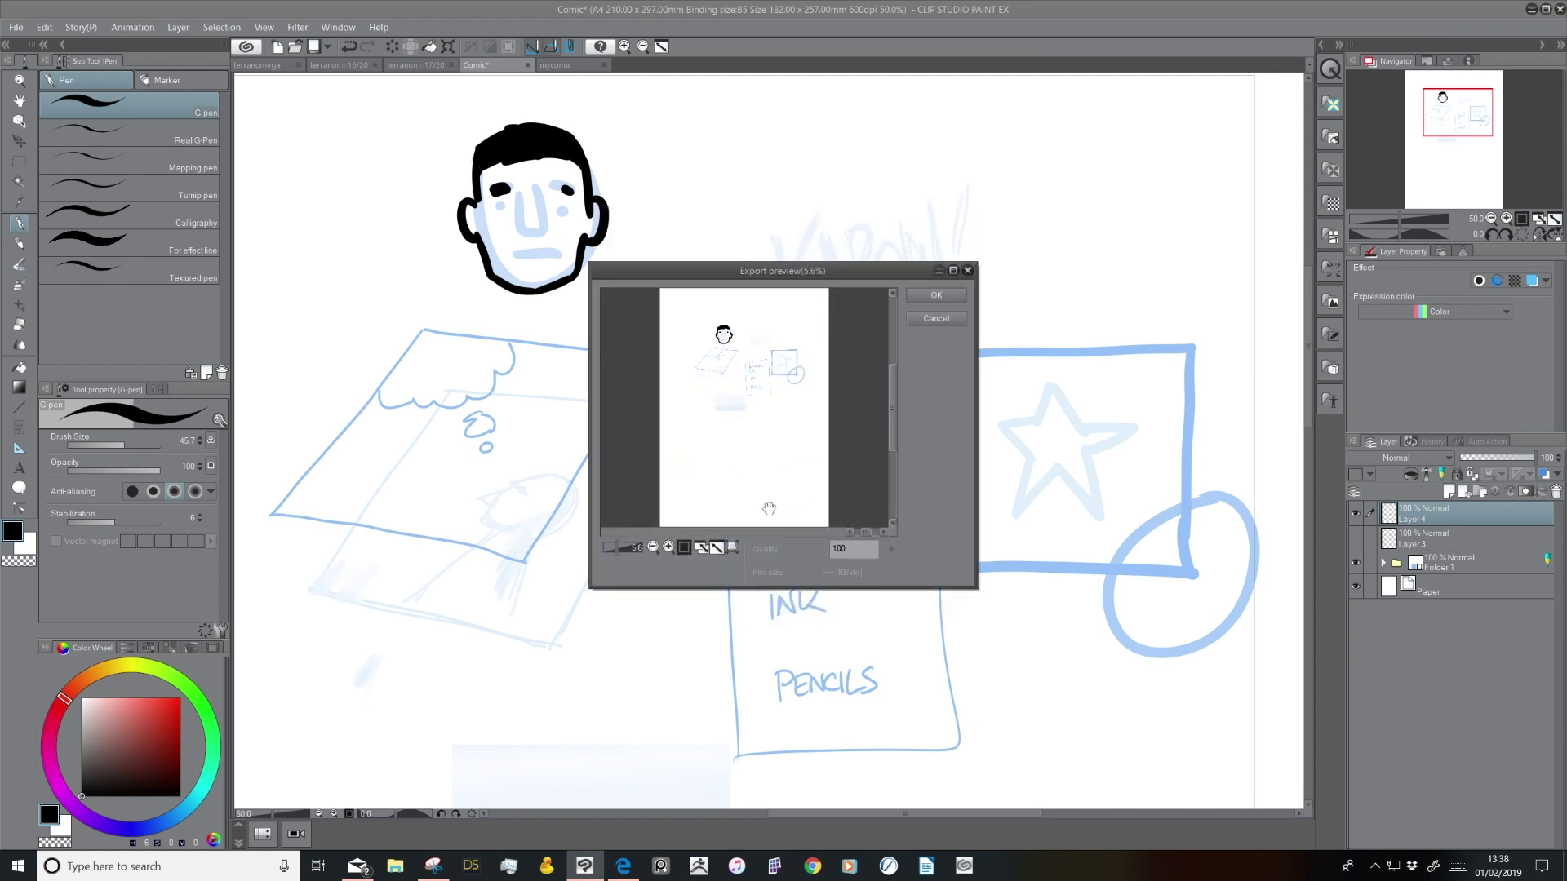
{"action": "left_click", "coordinate": [668, 547]}
{"action": "left_click", "coordinate": [668, 546]}
{"action": "left_click_drag", "start_coordinate": [779, 389], "coordinate": [790, 447]}
{"action": "left_click", "coordinate": [667, 546]}
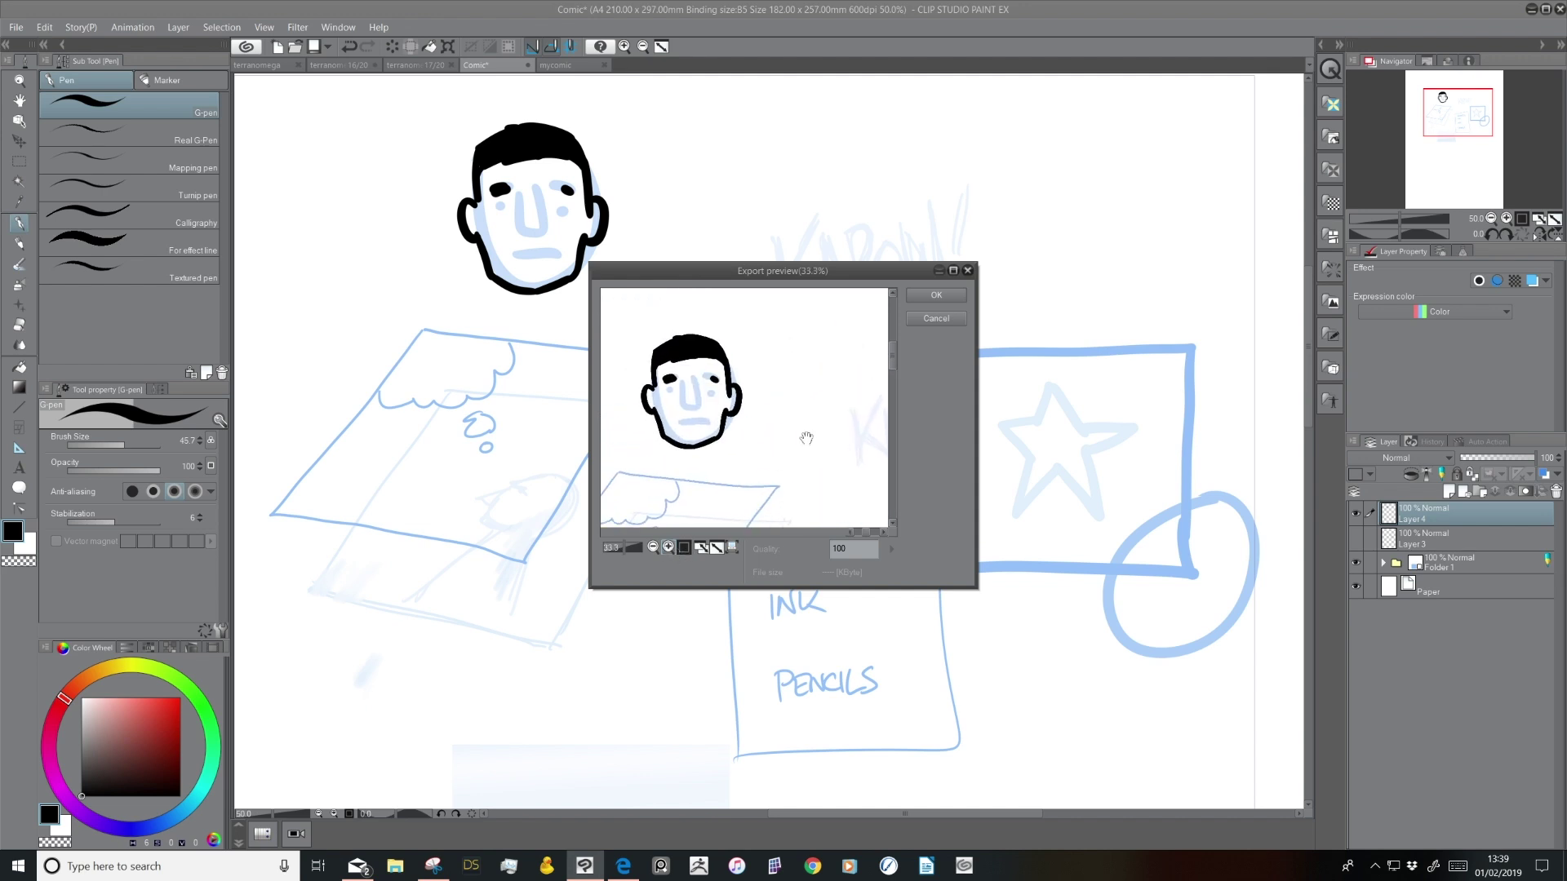
{"action": "left_click", "coordinate": [935, 295]}
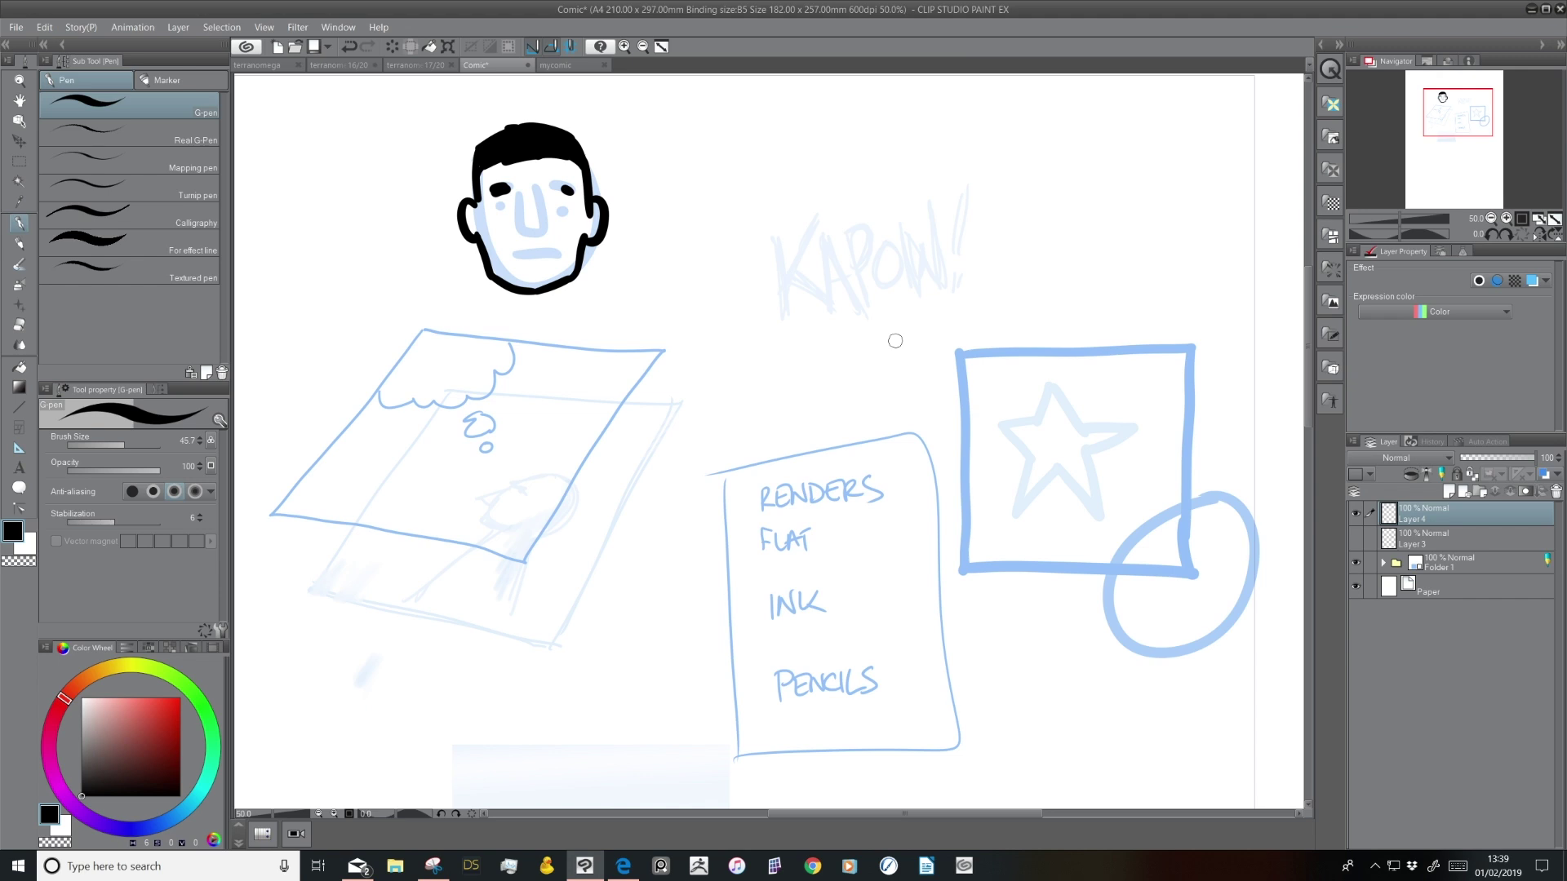
Switch to the terranomega project and open page 18, the scanned pencil page with the large dome
{"action": "left_click", "coordinate": [1491, 218]}
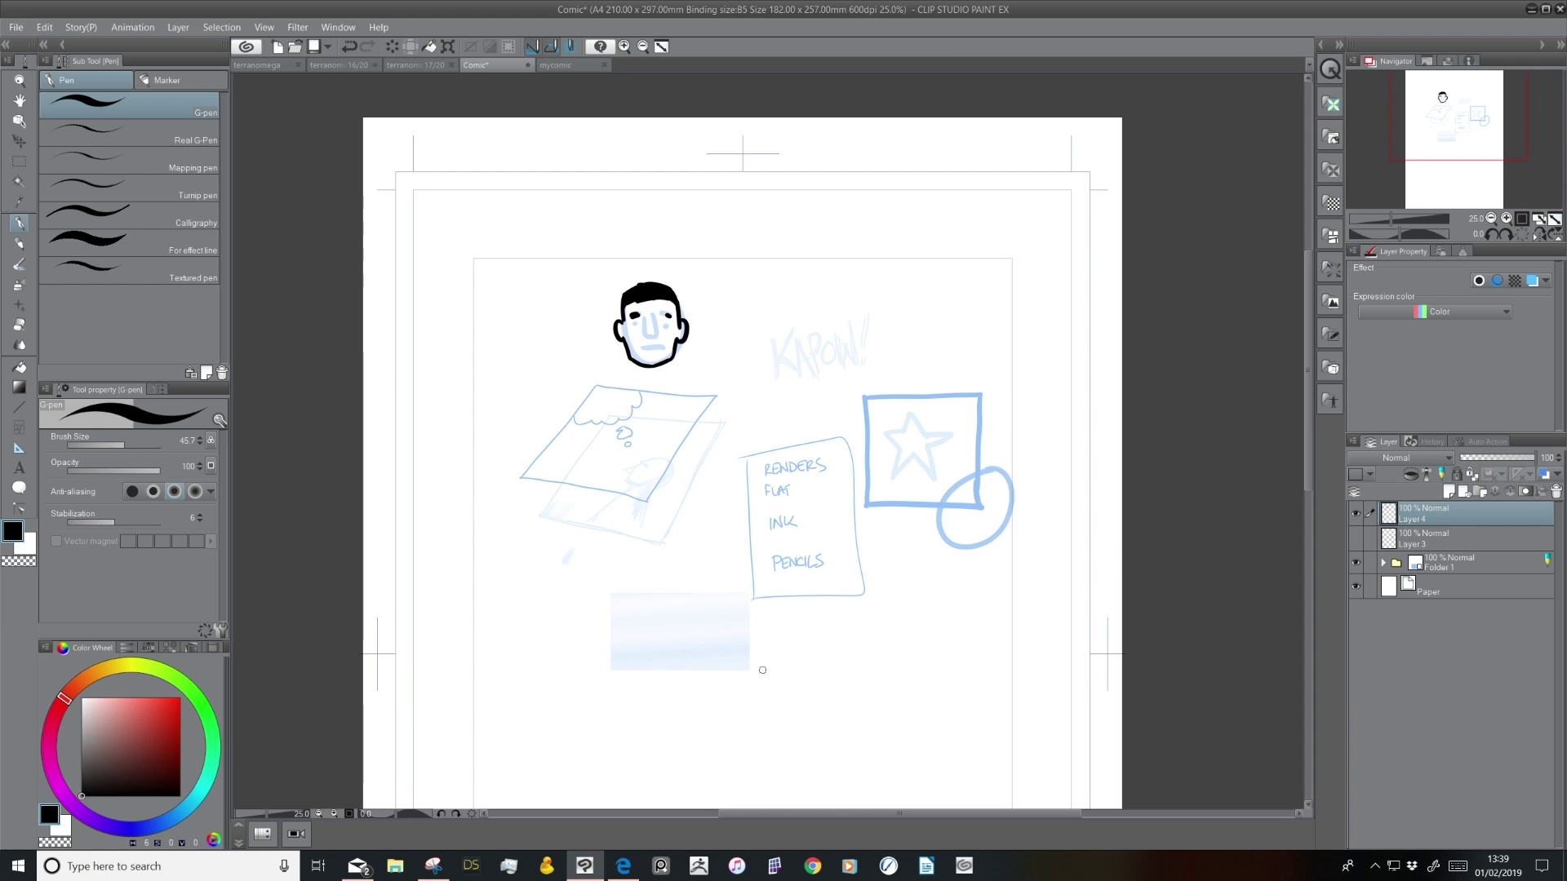
{"action": "left_click", "coordinate": [270, 65]}
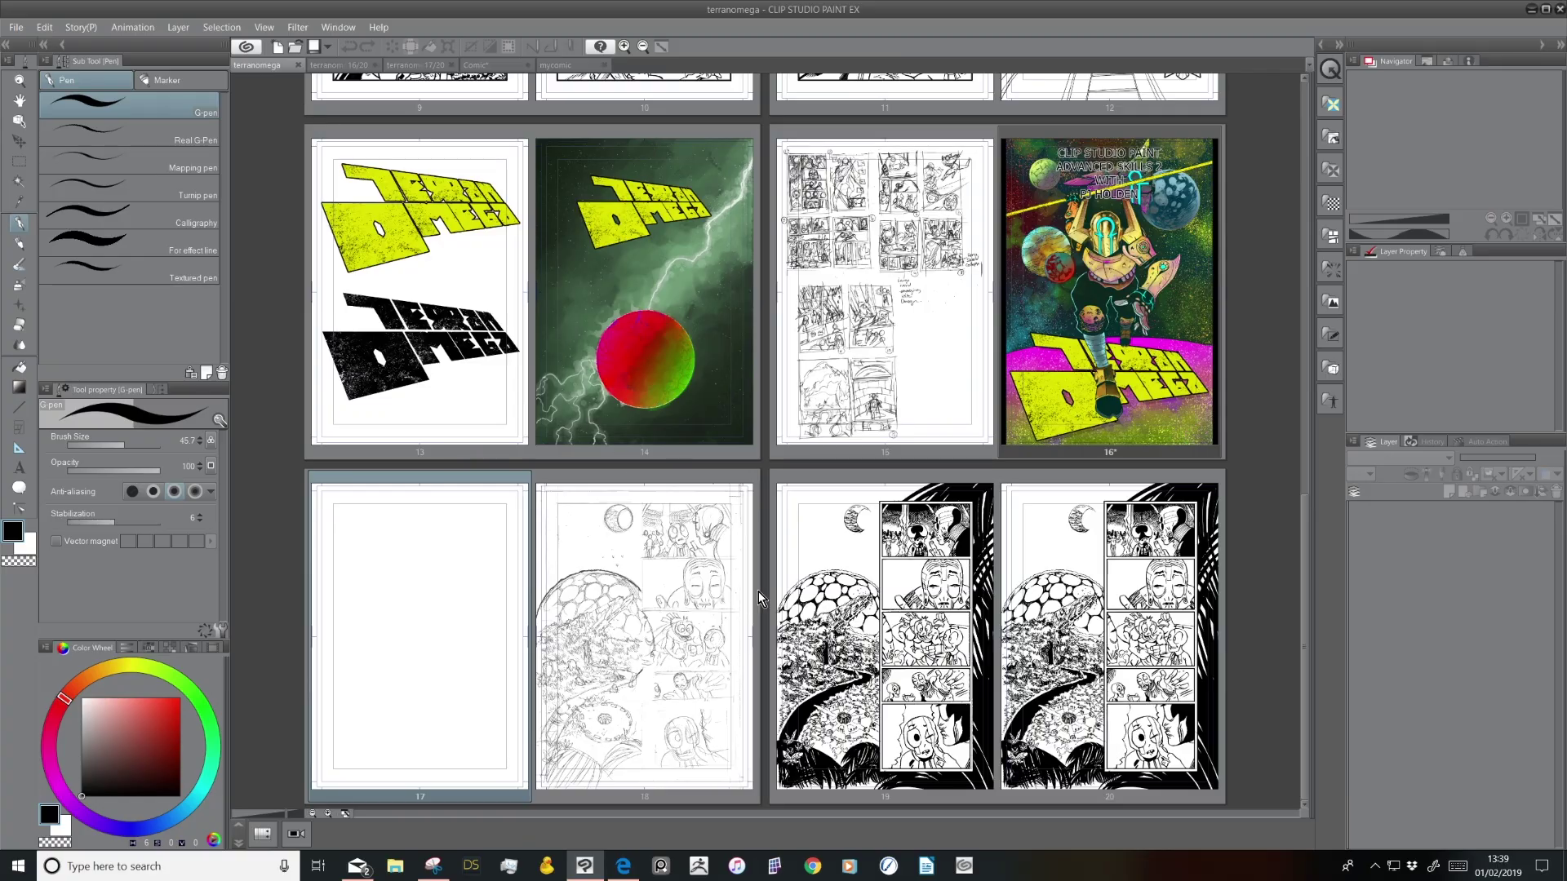
{"action": "left_click_drag", "start_coordinate": [1300, 501], "coordinate": [1278, 178]}
{"action": "scroll", "coordinate": [1257, 457], "scroll_direction": "down", "scroll_amount": 10}
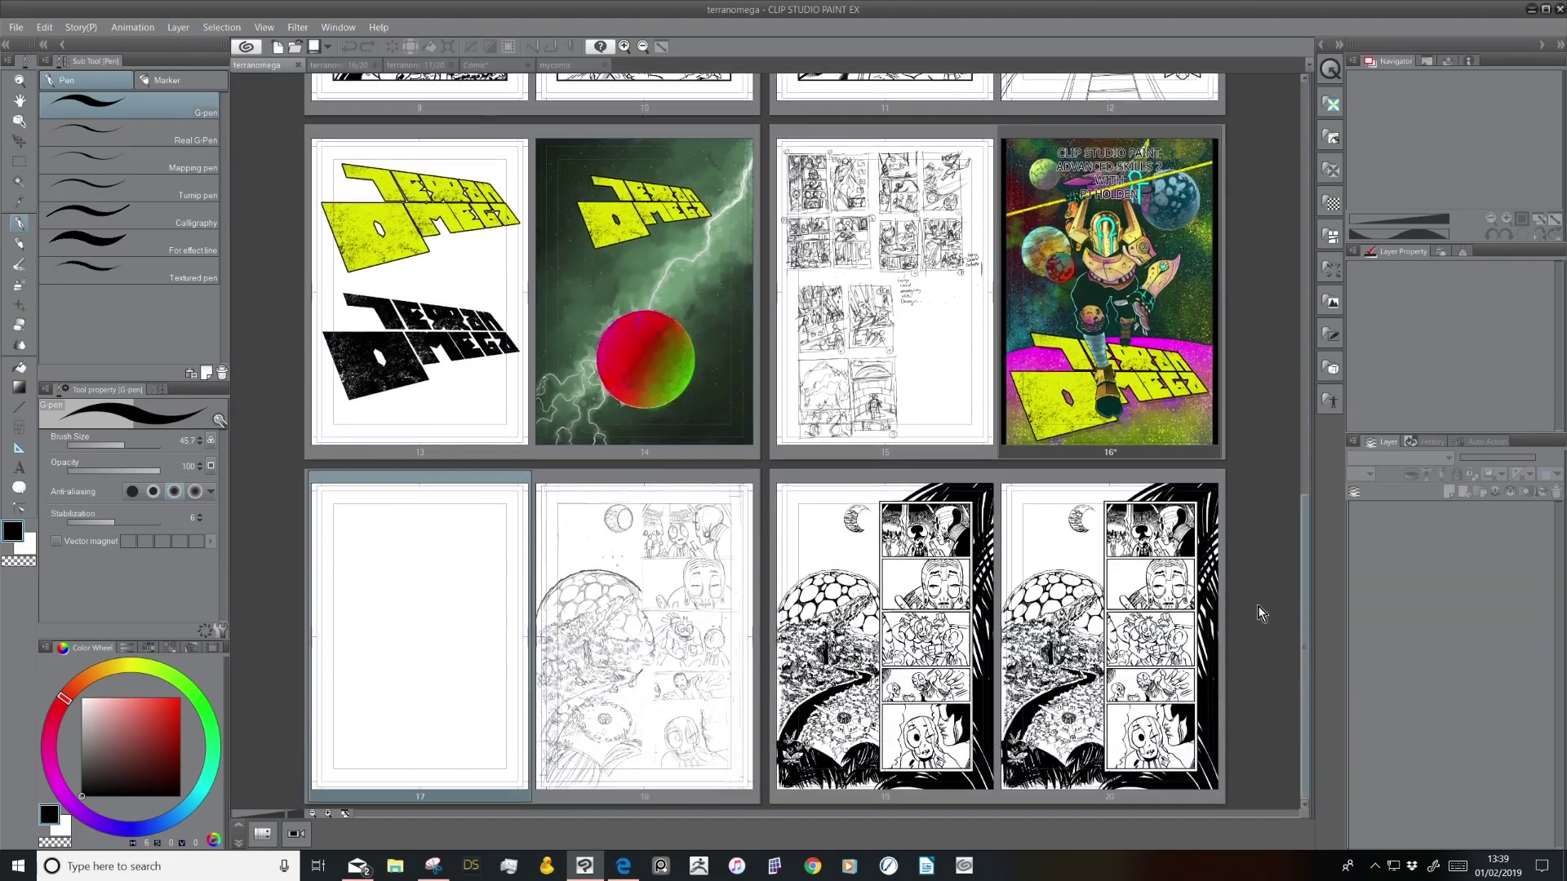
{"action": "double_click", "coordinate": [682, 710]}
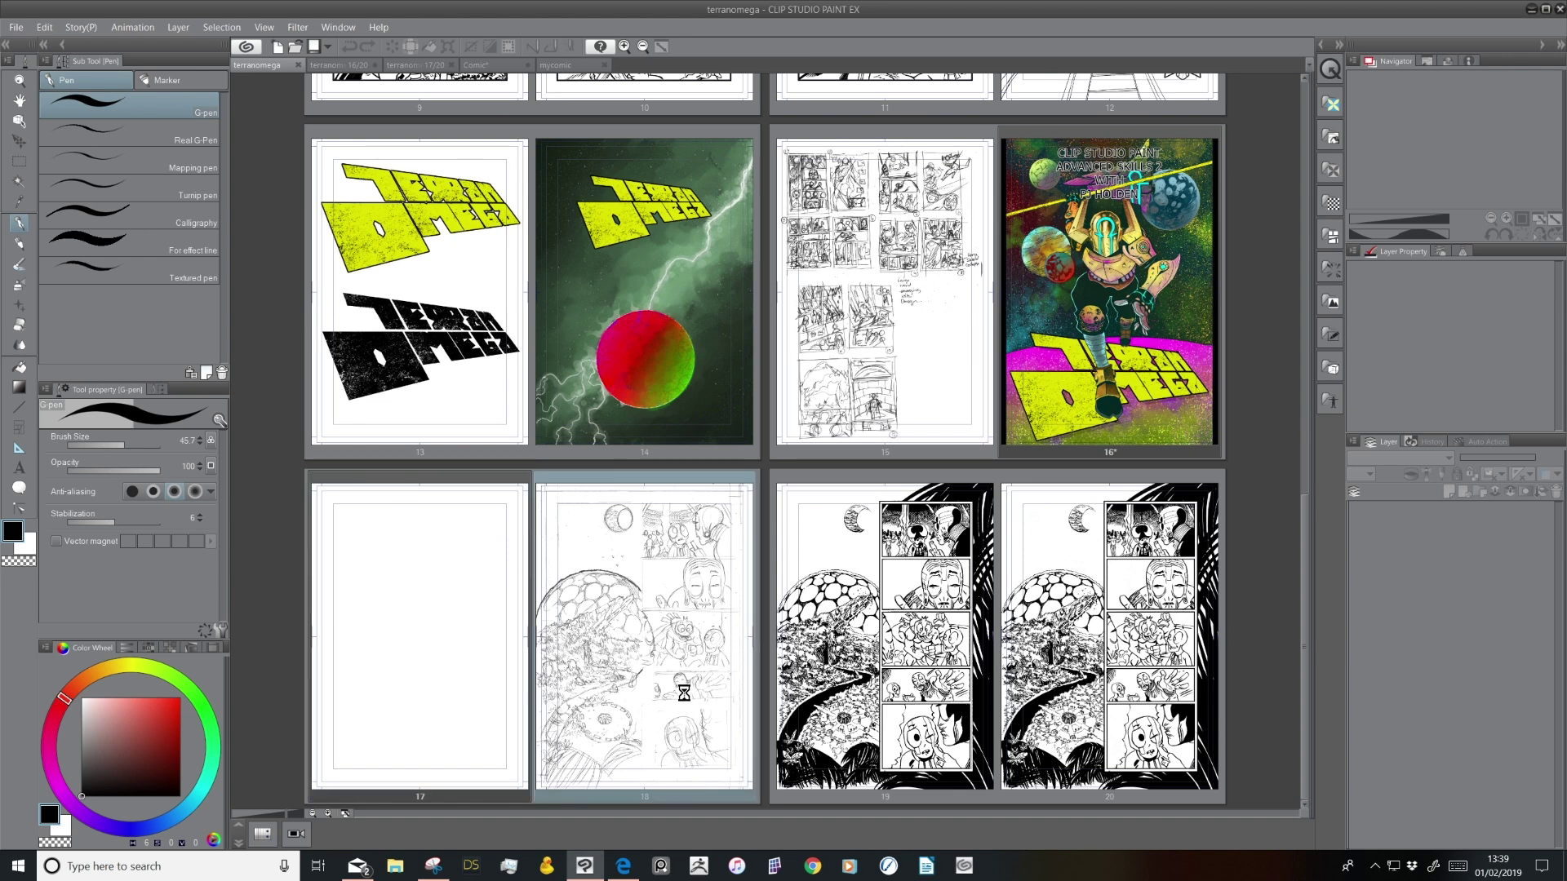
Hide the original scan layer, look up the Scan command among the import options, and show the layer again
{"action": "left_click", "coordinate": [1356, 513]}
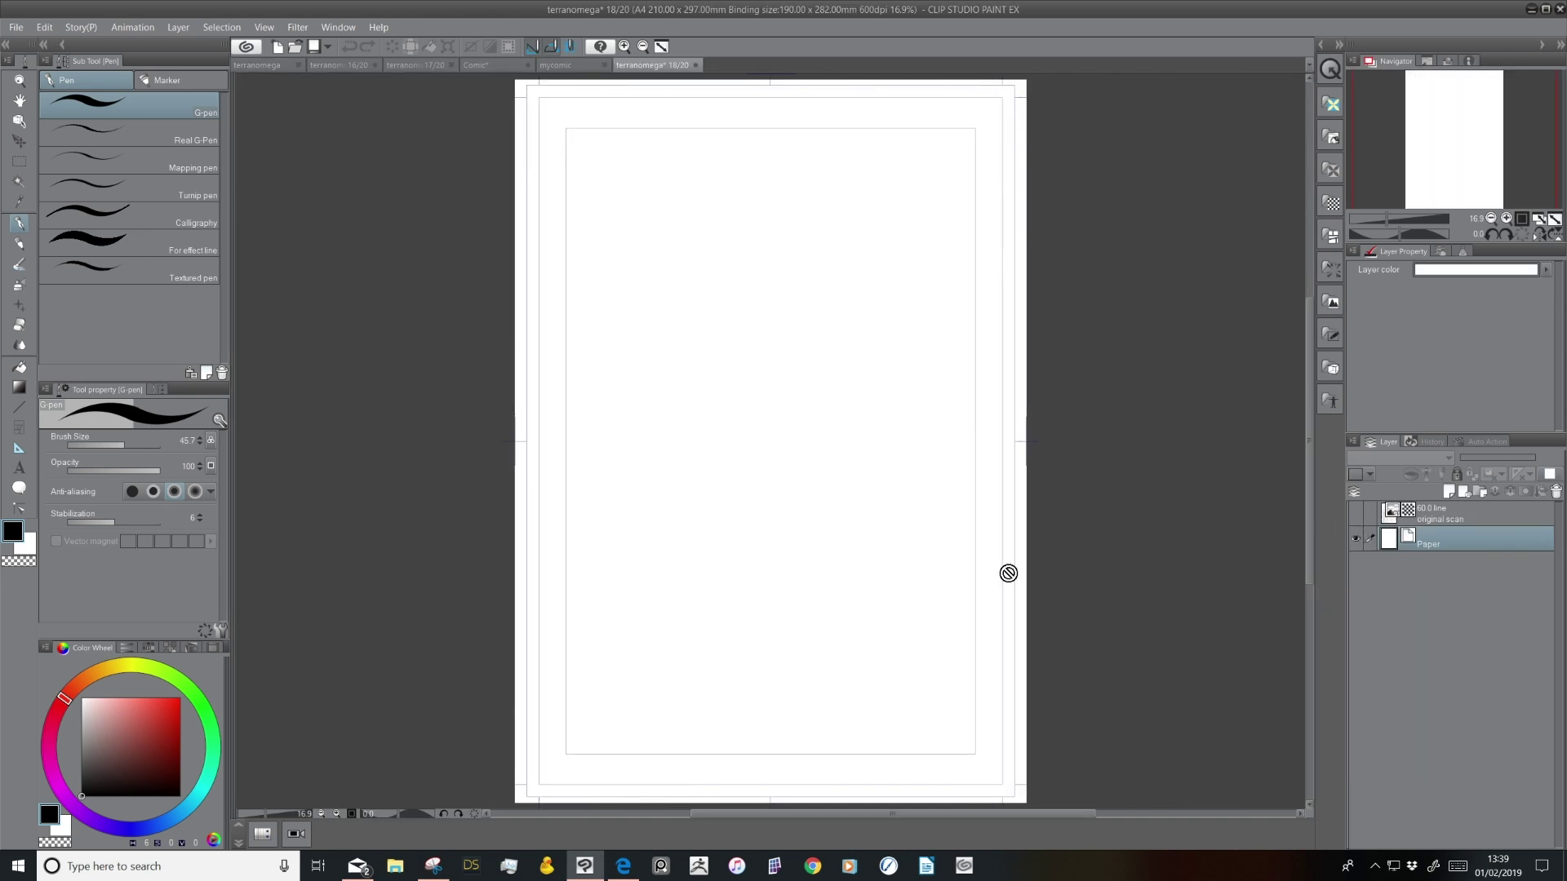
{"action": "left_click", "coordinate": [15, 27]}
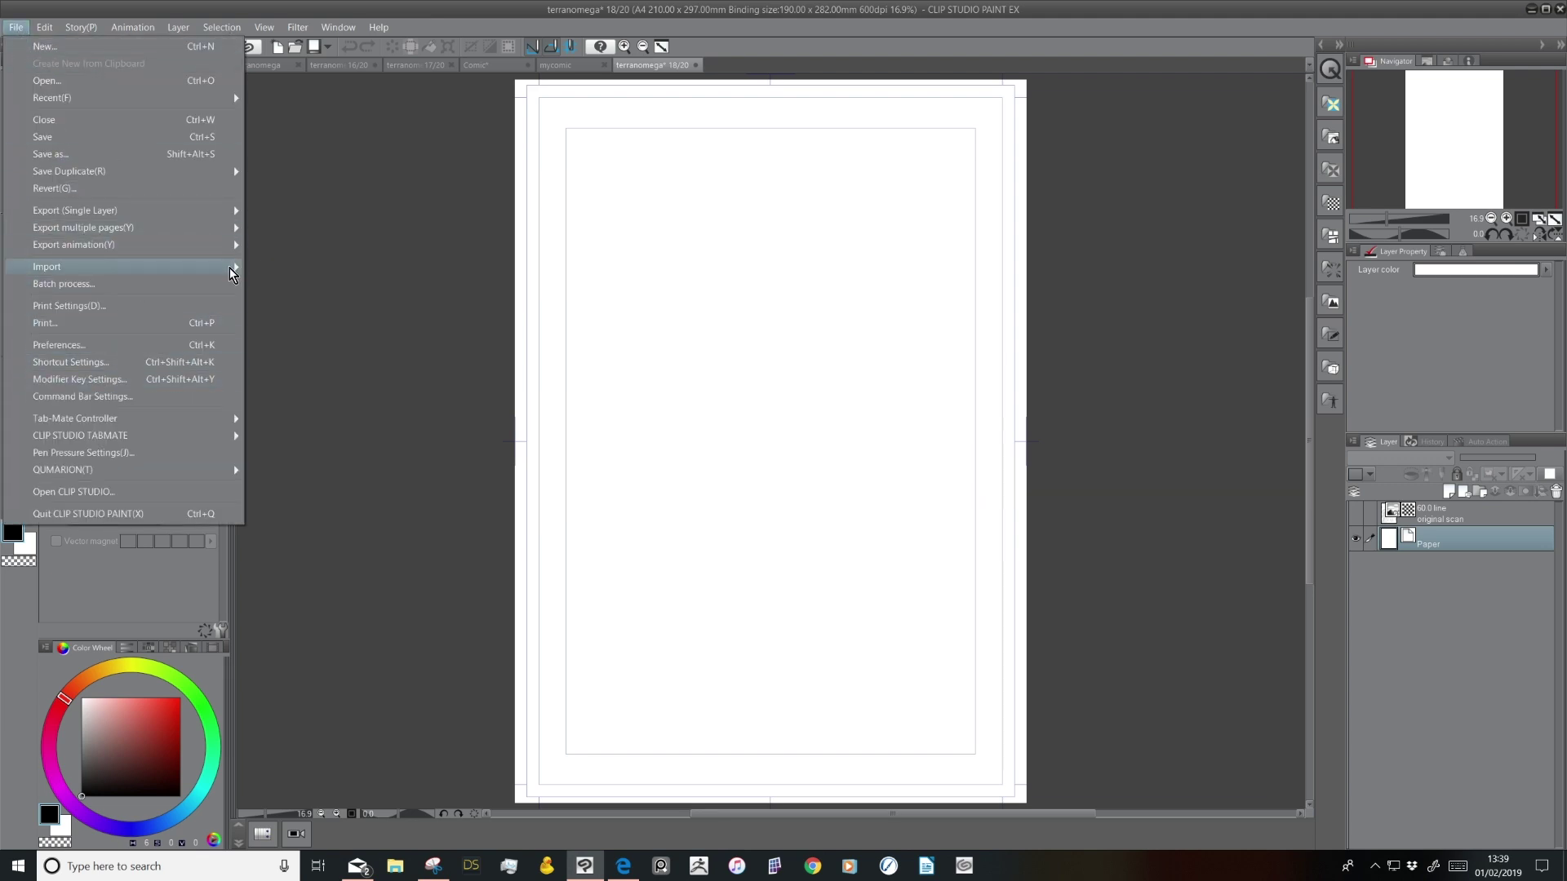
{"action": "mouse_move", "coordinate": [231, 267]}
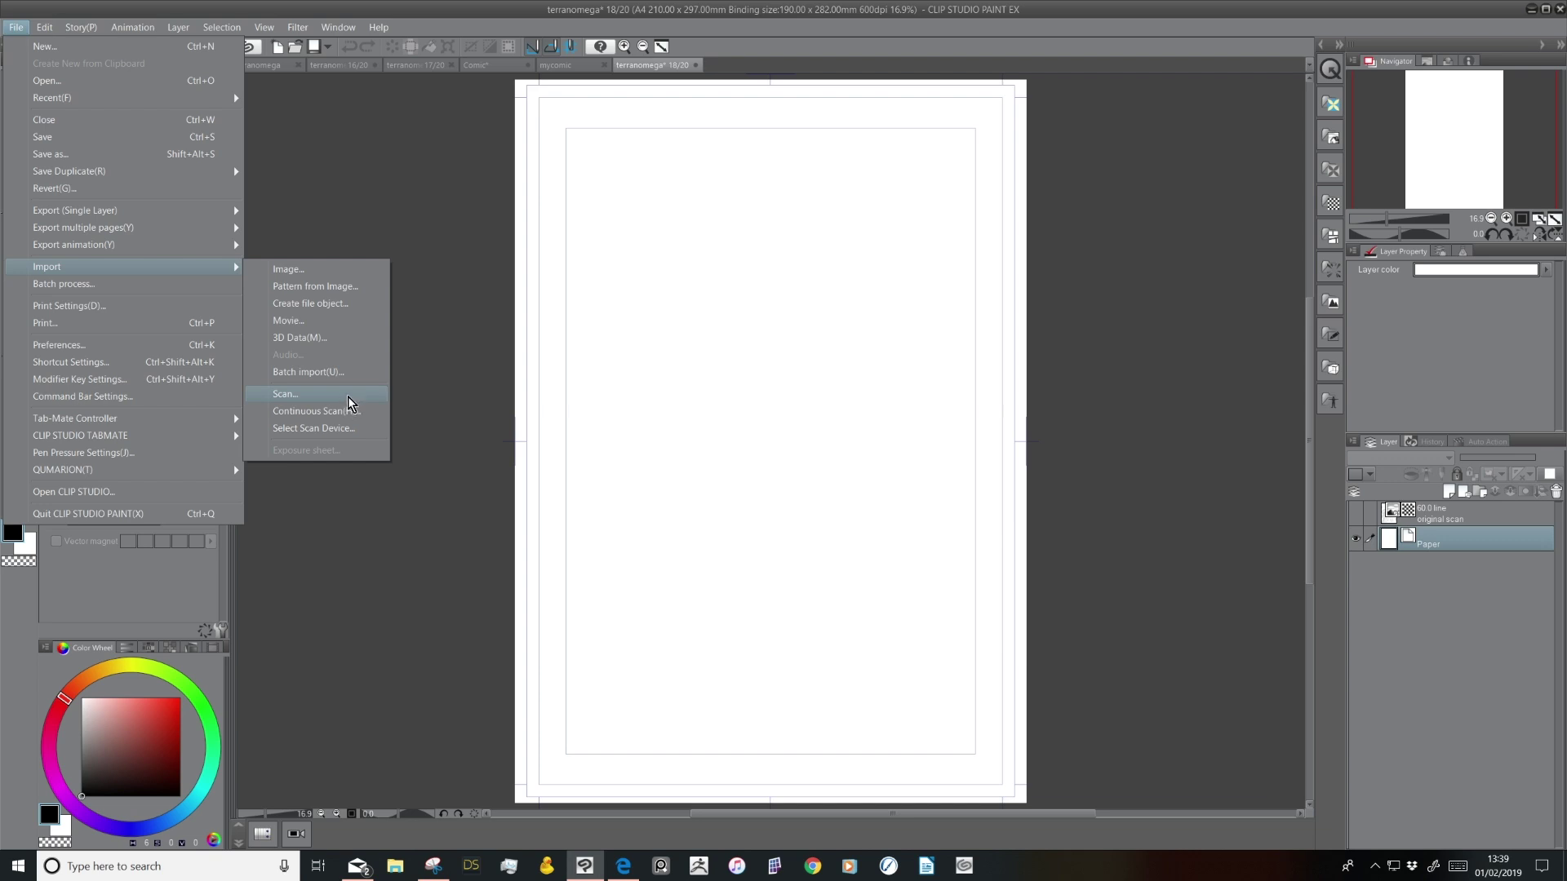
{"action": "left_click", "coordinate": [434, 421]}
{"action": "left_click", "coordinate": [1355, 513]}
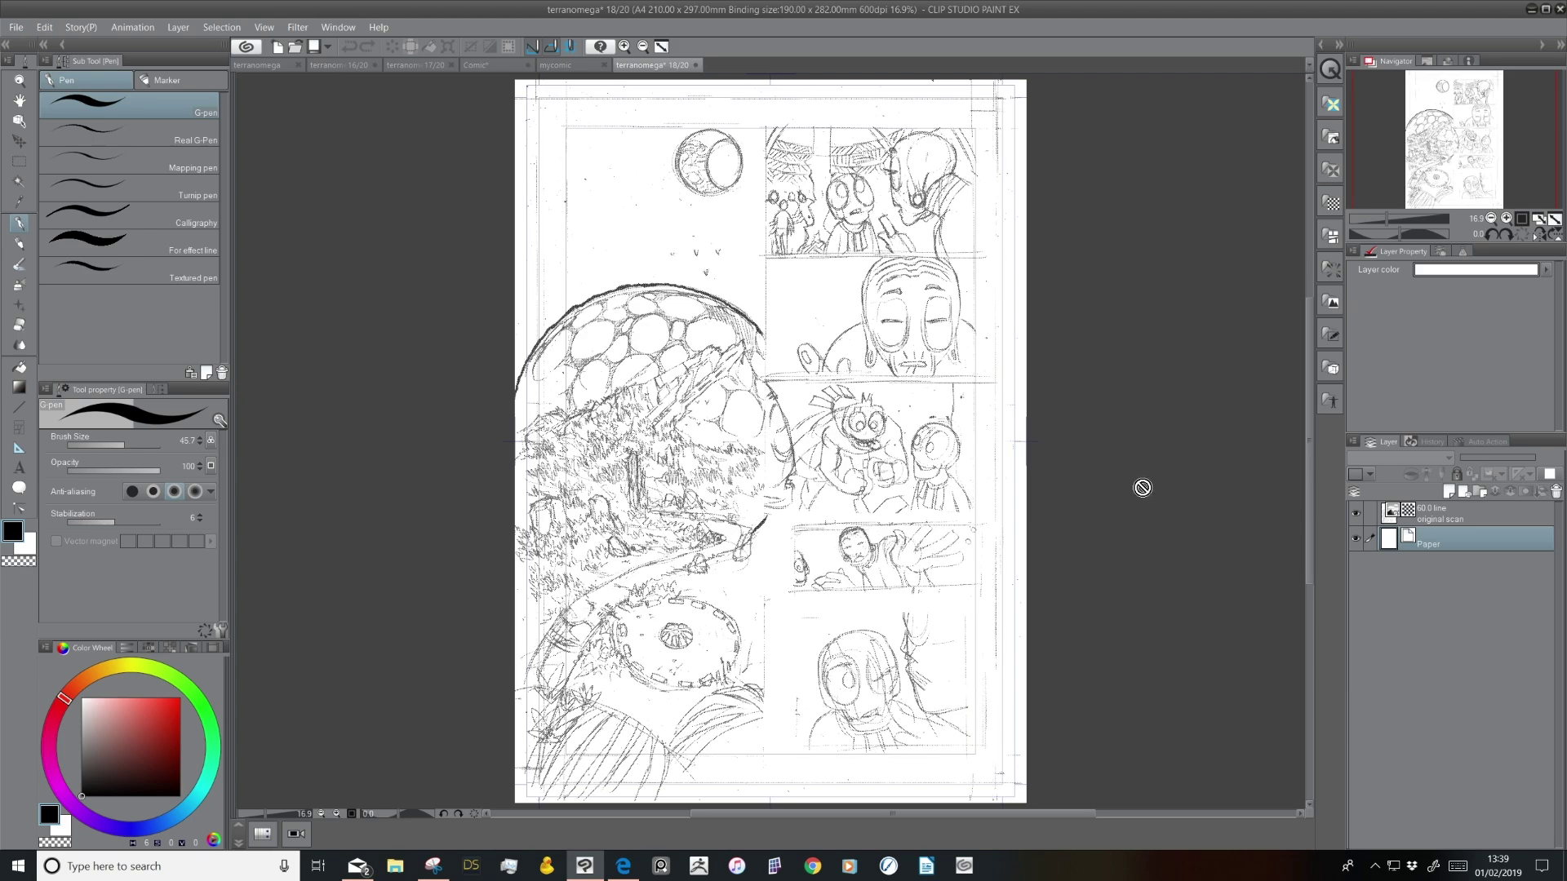
Select the original scan layer and examine its pencil lines and screen dots in the upper panels at several zoom levels
{"action": "left_click", "coordinate": [1507, 218]}
{"action": "left_click", "coordinate": [1506, 218]}
{"action": "scroll", "coordinate": [770, 441], "scroll_direction": "up", "scroll_amount": 5}
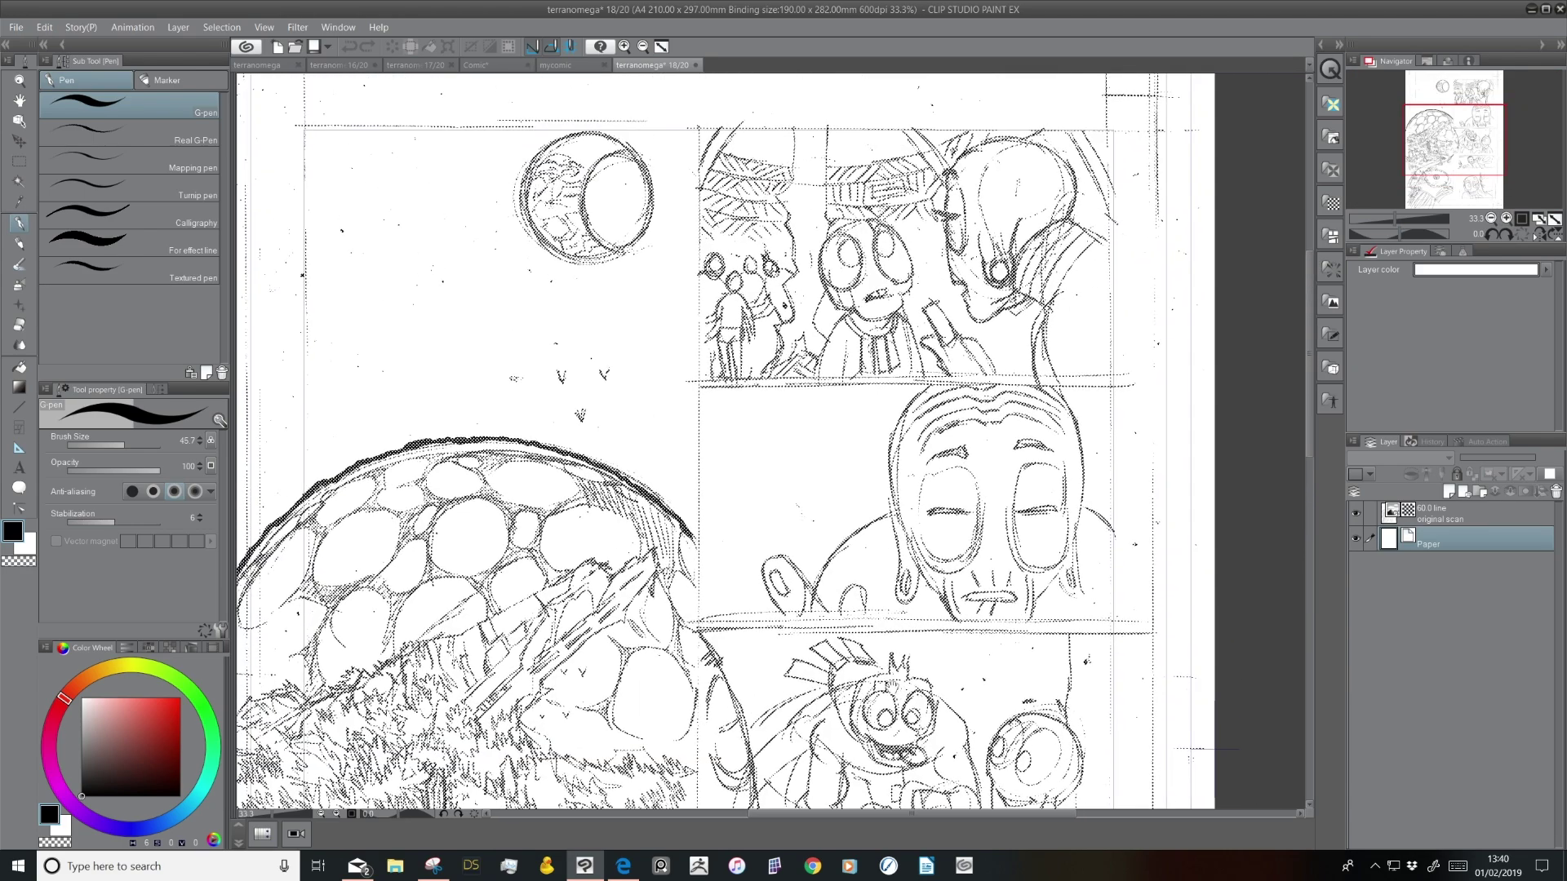
{"action": "left_click_drag", "start_coordinate": [1066, 572], "coordinate": [1038, 511]}
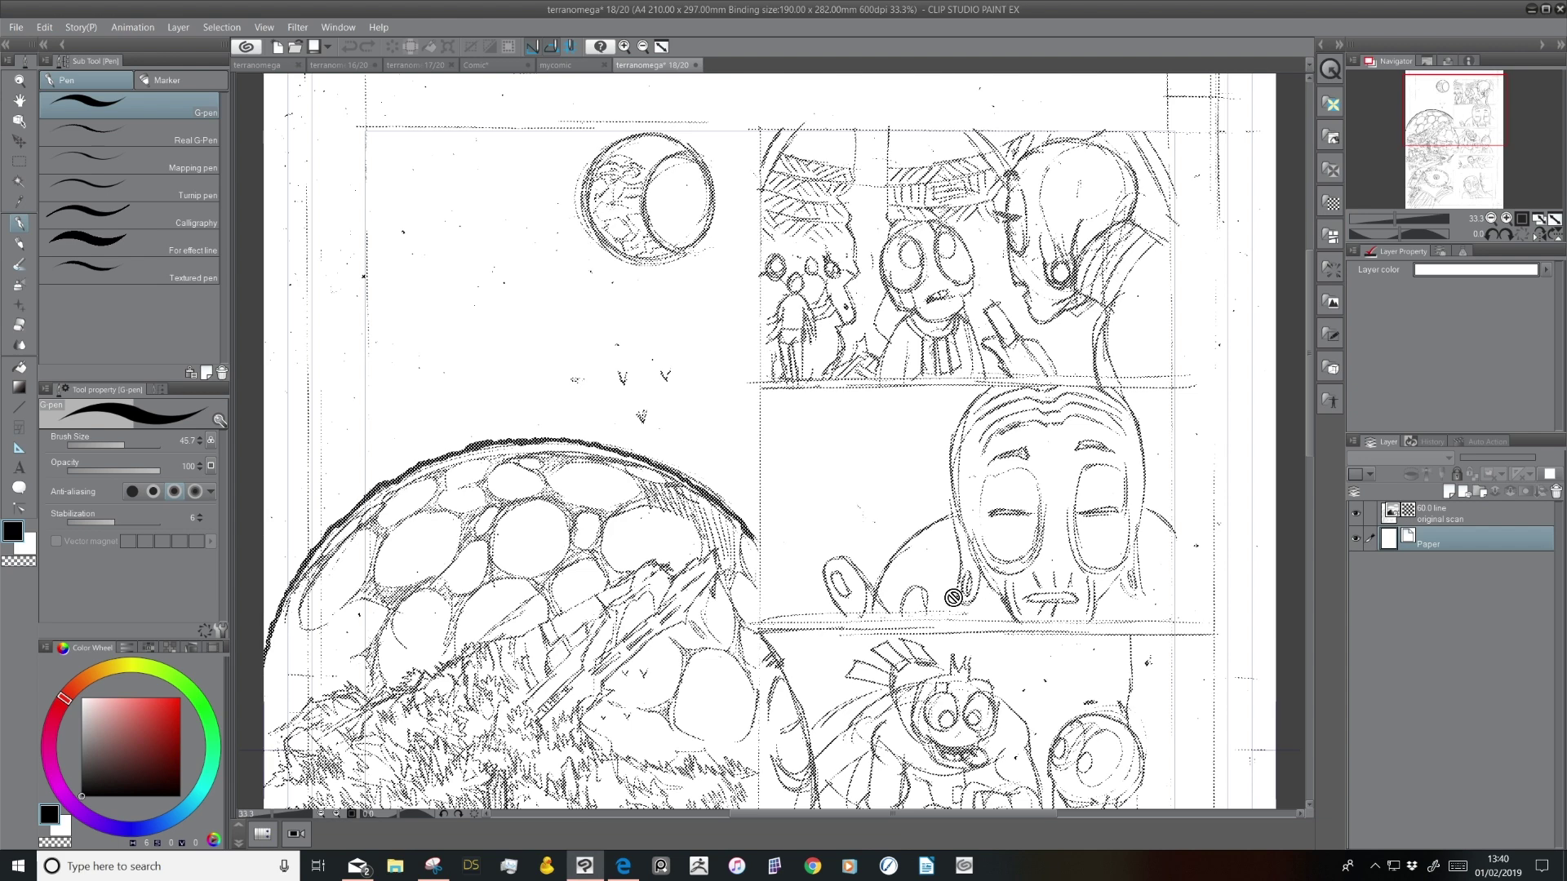
{"action": "left_click", "coordinate": [1451, 520]}
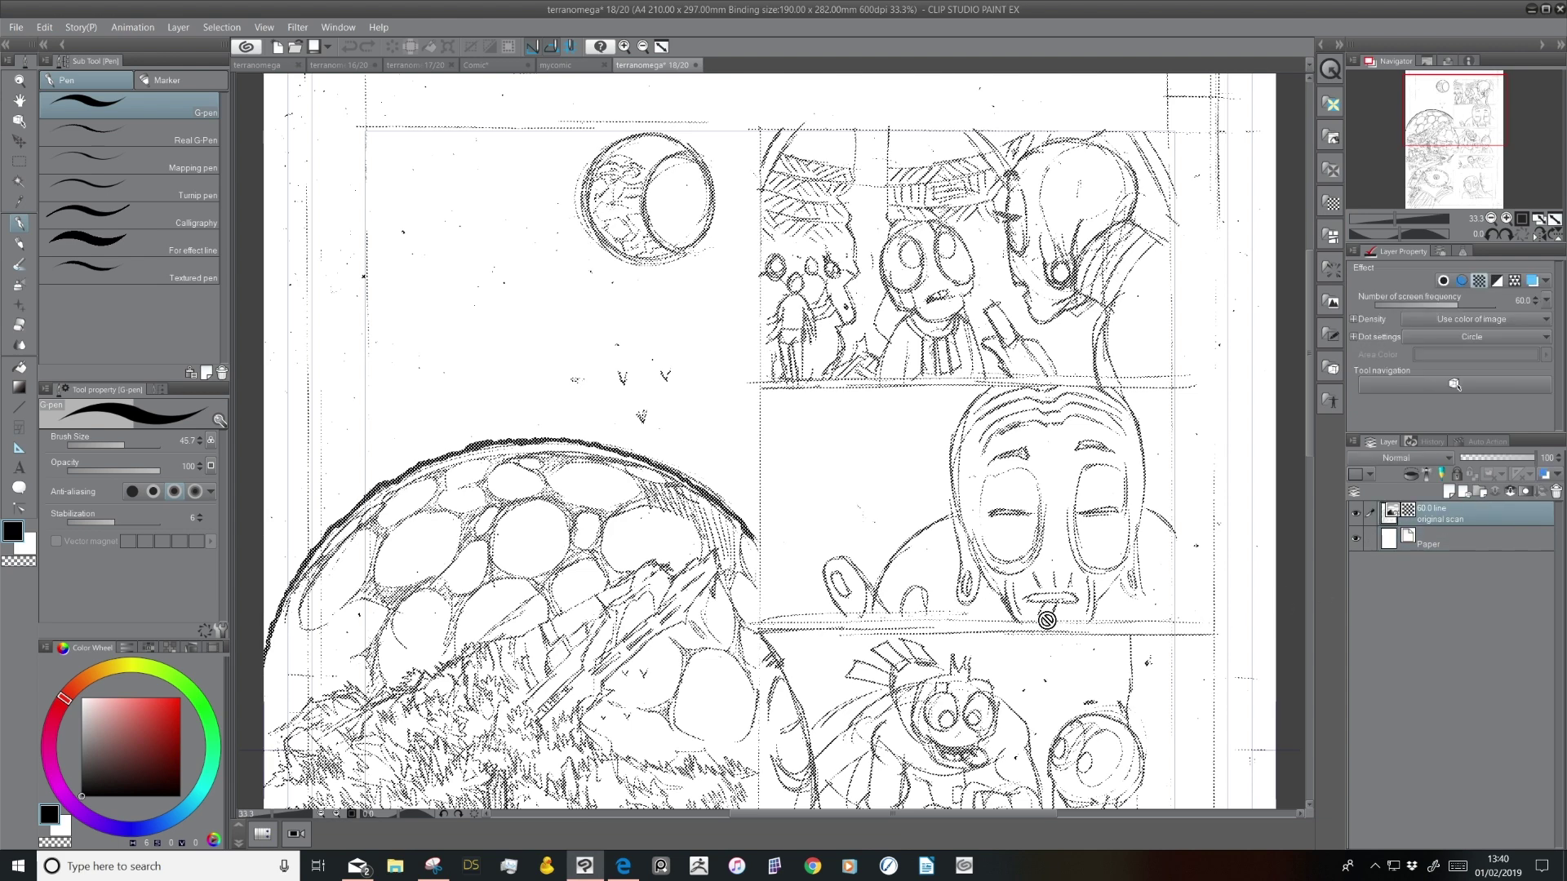
{"action": "left_click", "coordinate": [1491, 218]}
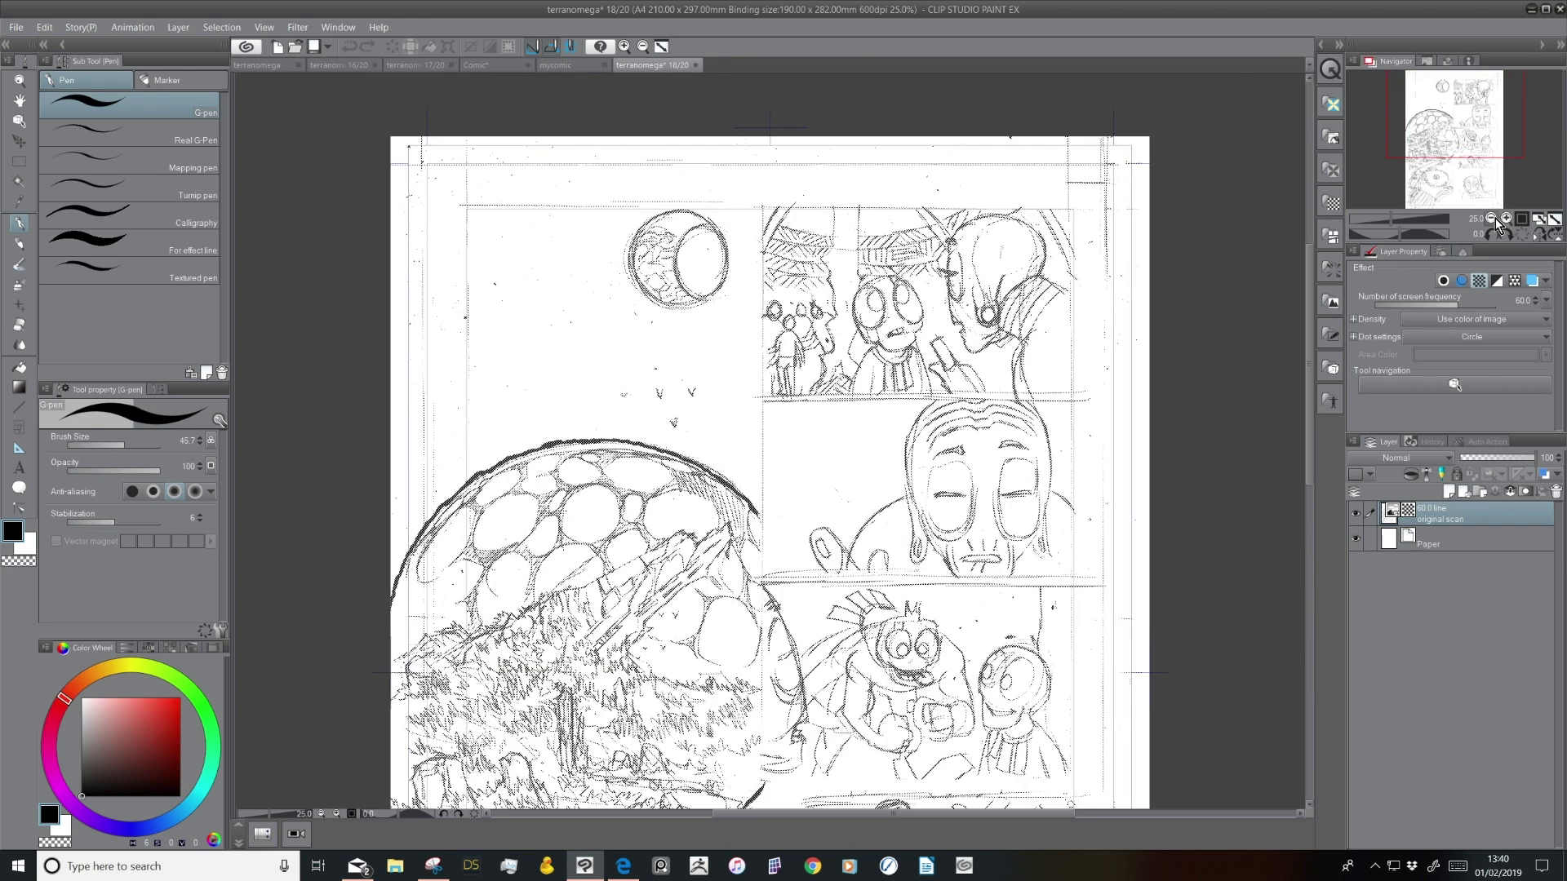
{"action": "left_click", "coordinate": [1491, 219]}
{"action": "left_click", "coordinate": [1506, 218]}
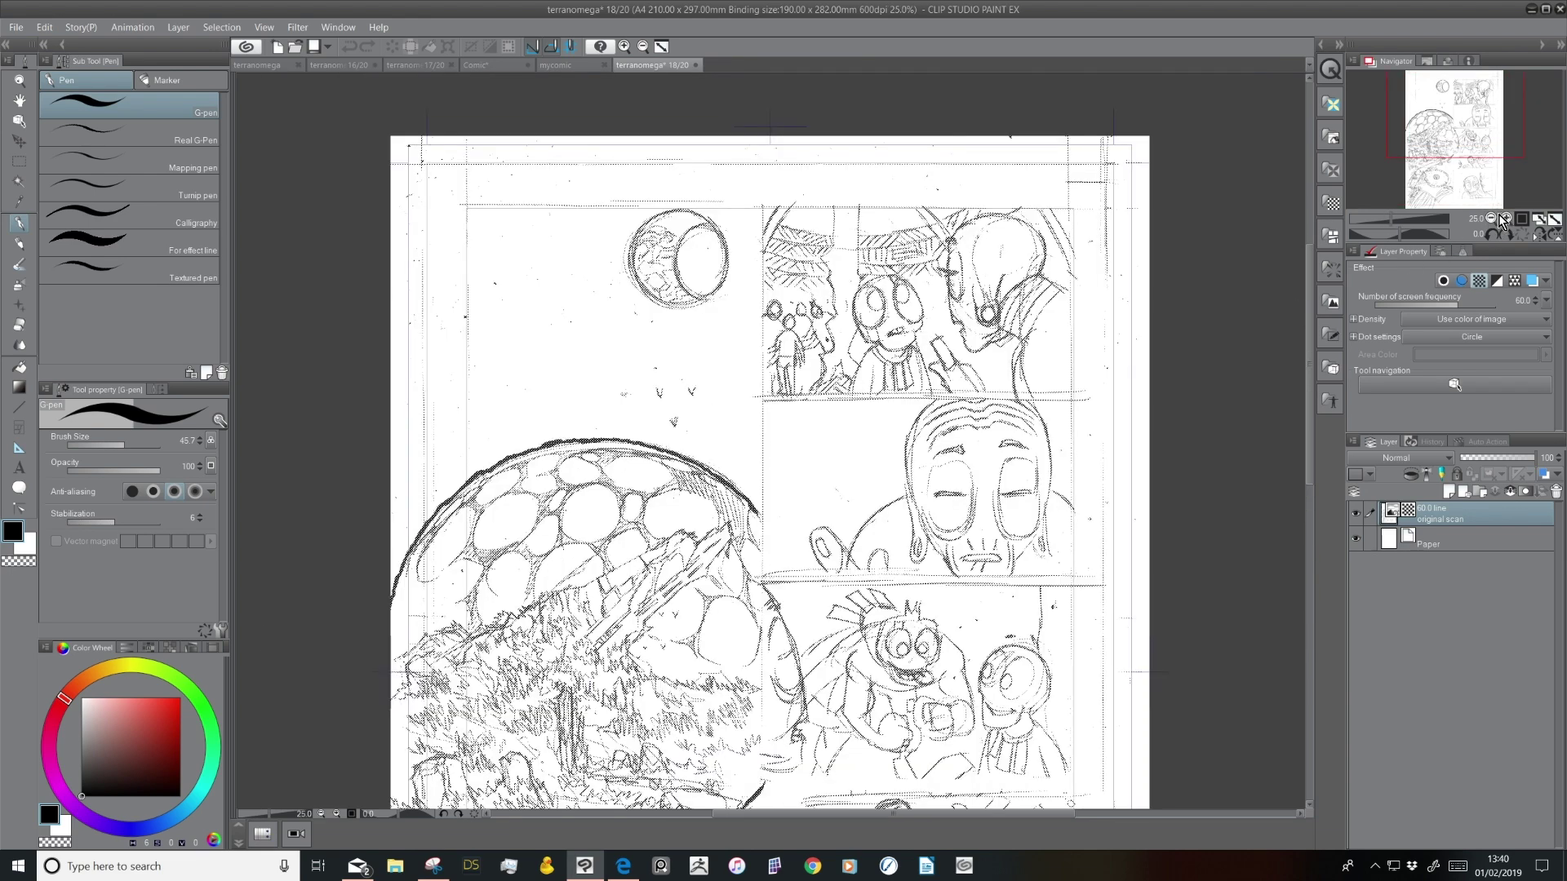
{"action": "left_click_drag", "start_coordinate": [951, 505], "coordinate": [870, 476]}
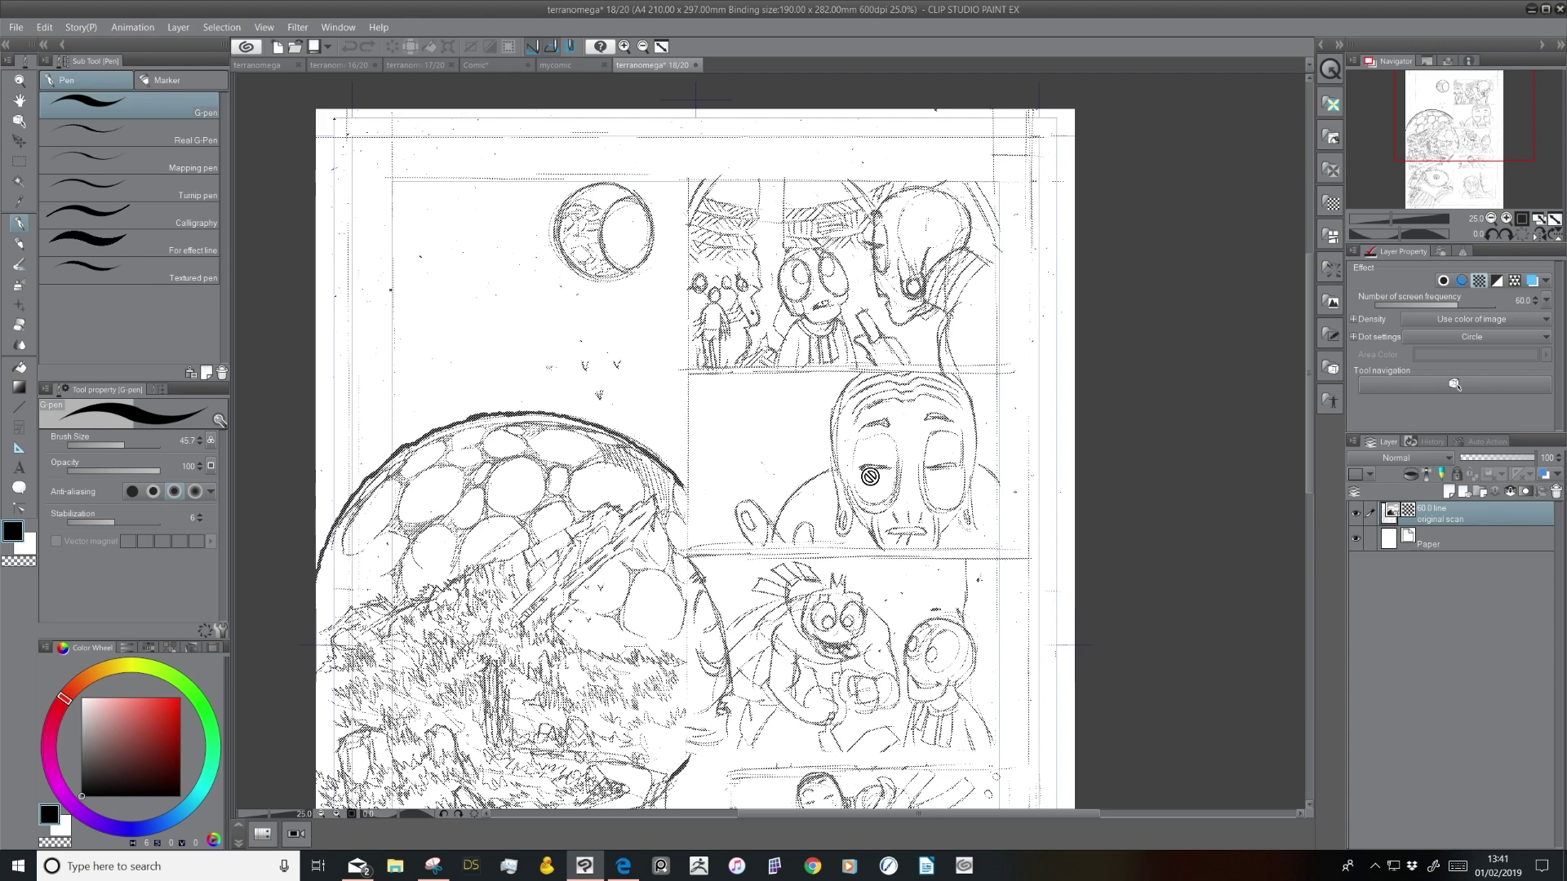
{"action": "left_click_drag", "start_coordinate": [870, 476], "coordinate": [896, 422]}
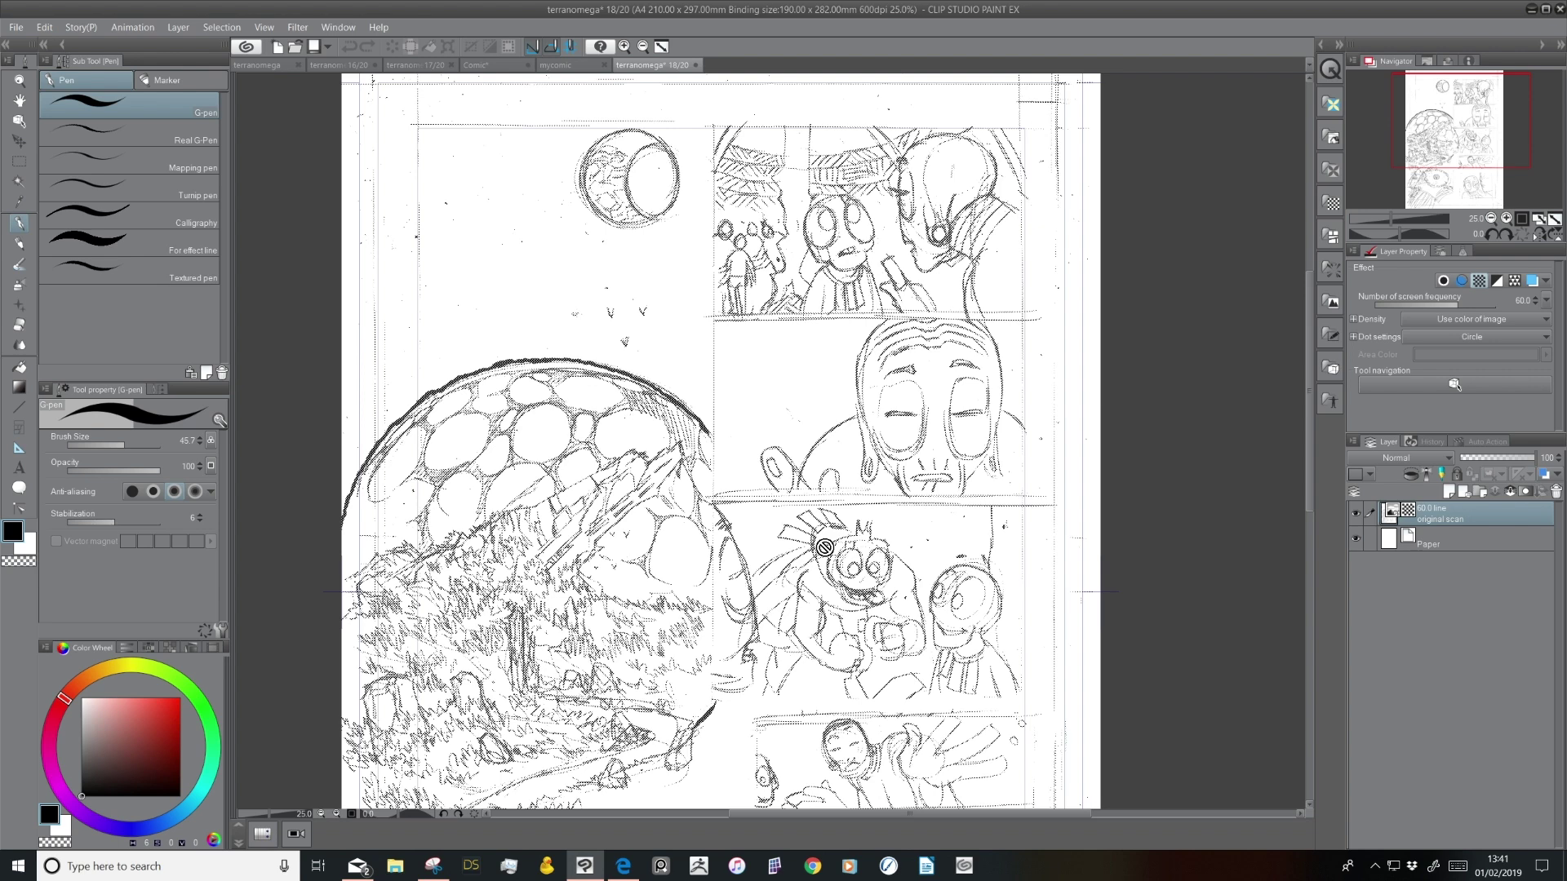
Open the Auto Action palette, float it over the page, and check its list of action sets
{"action": "left_click", "coordinate": [338, 27]}
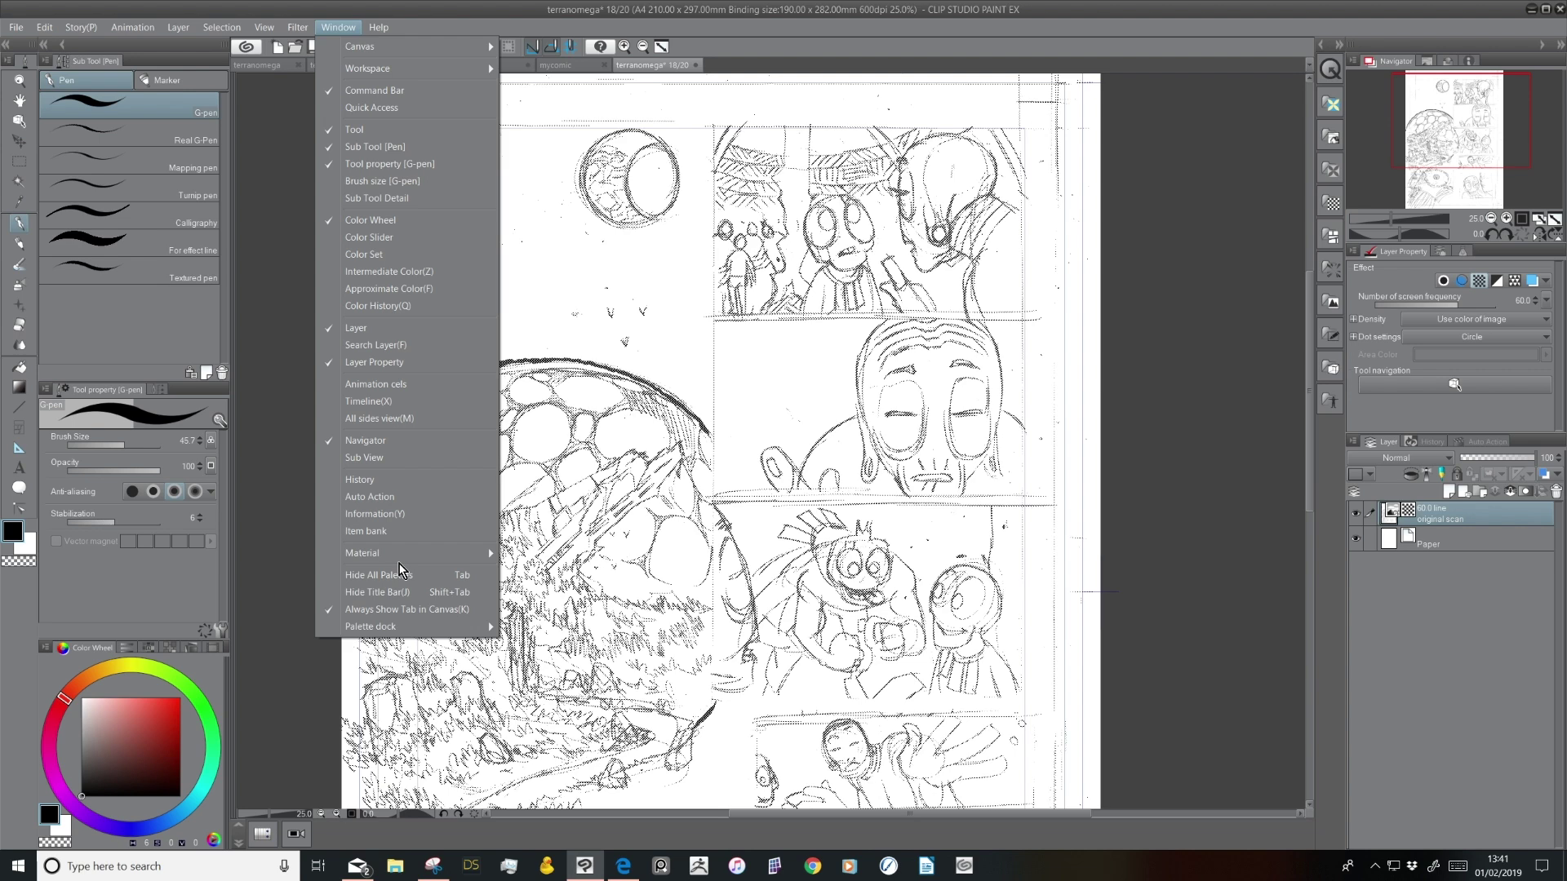
{"action": "left_click", "coordinate": [400, 497]}
{"action": "left_click_drag", "start_coordinate": [1466, 445], "coordinate": [386, 194]}
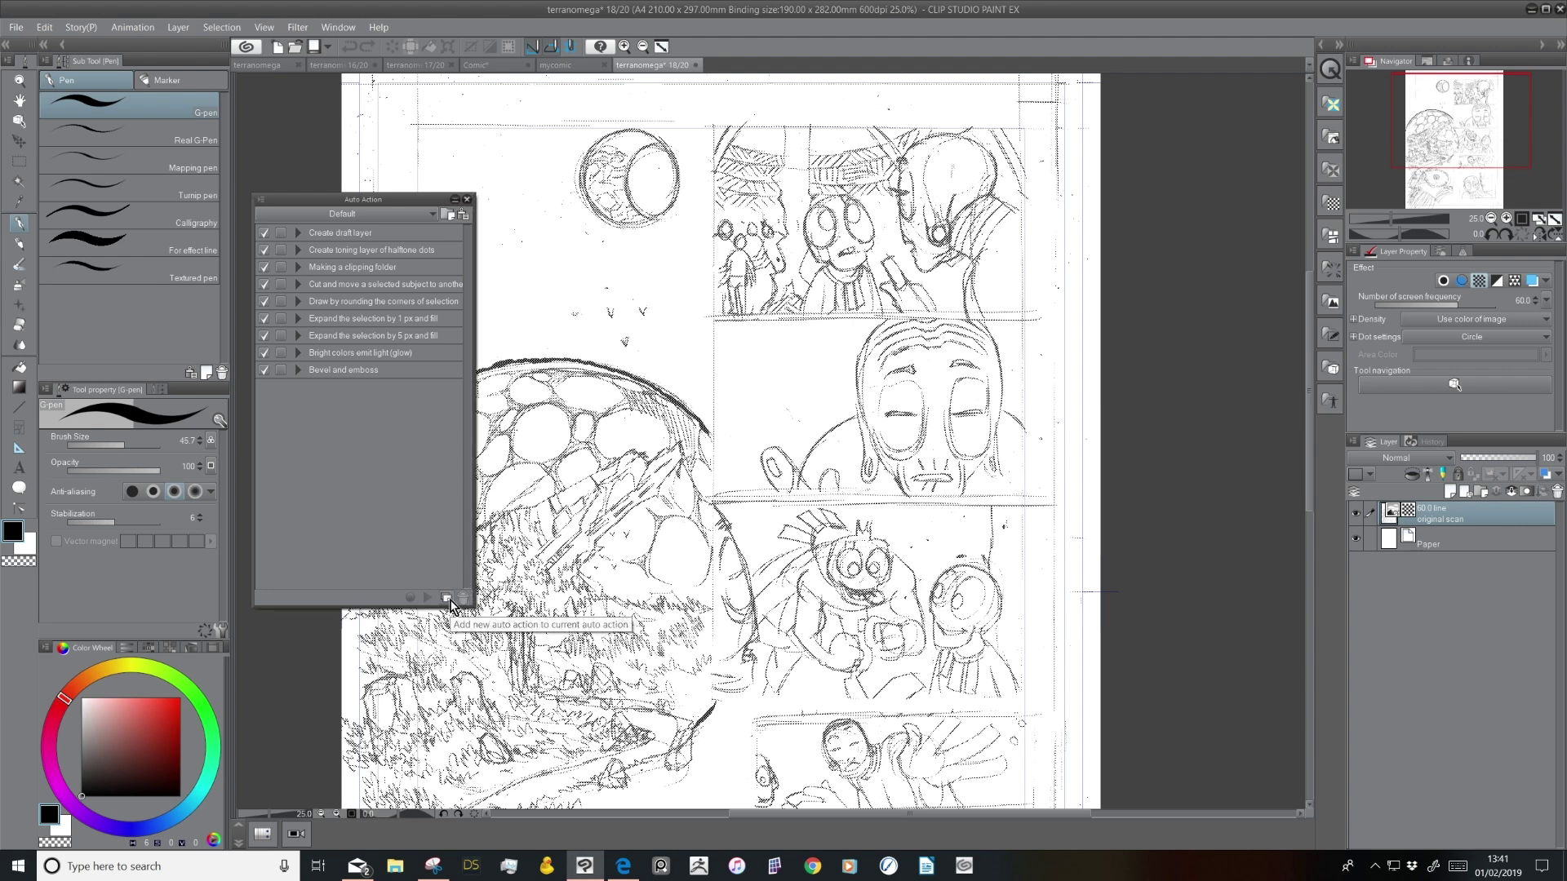
{"action": "left_click", "coordinate": [359, 214]}
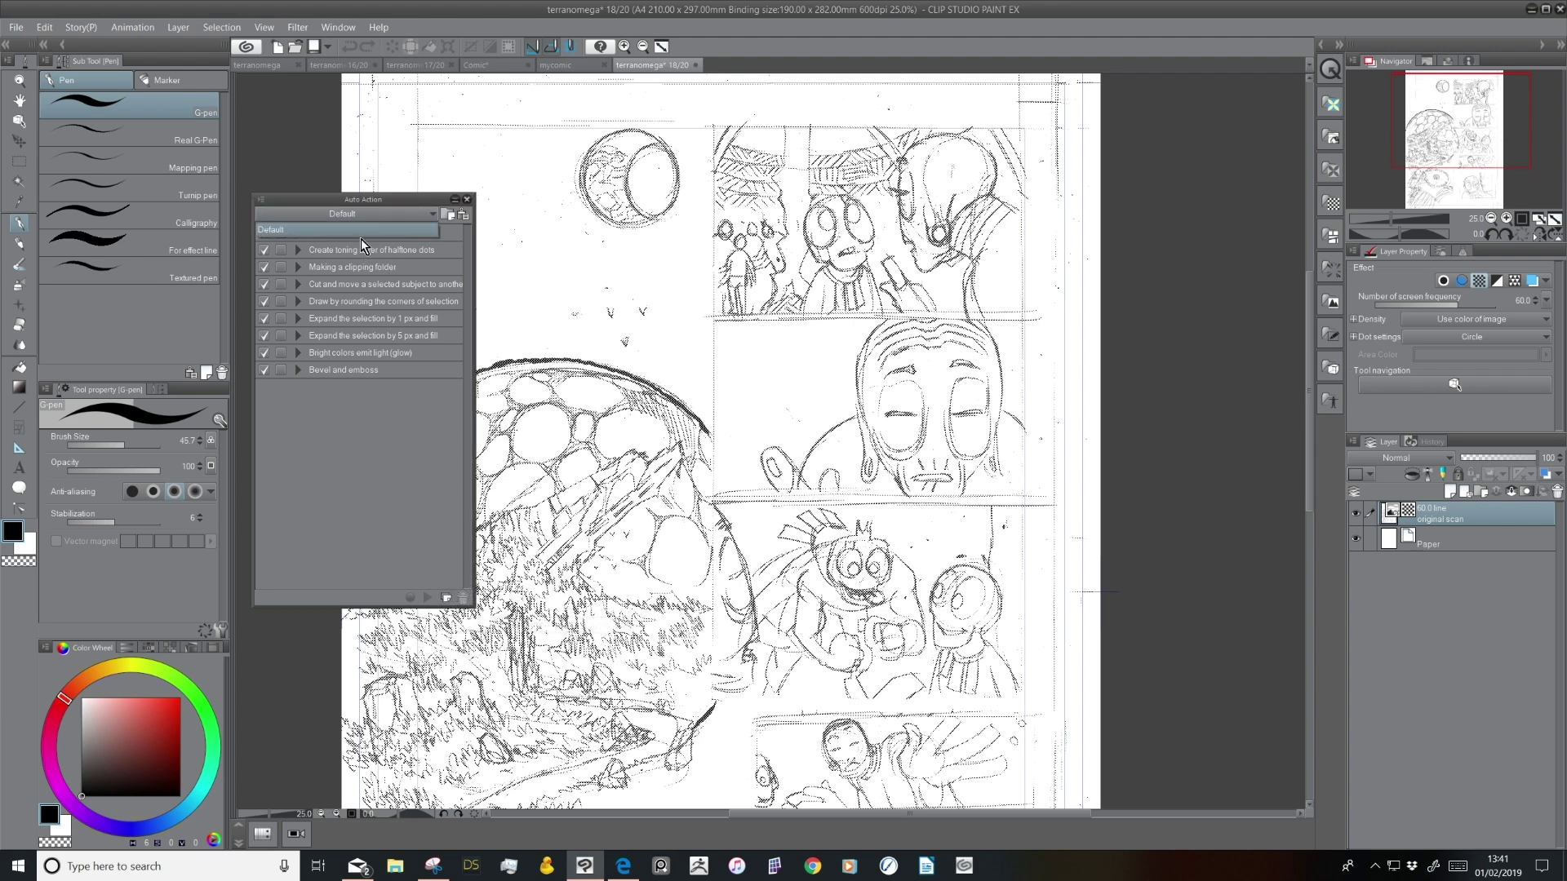
{"action": "left_click", "coordinate": [384, 439]}
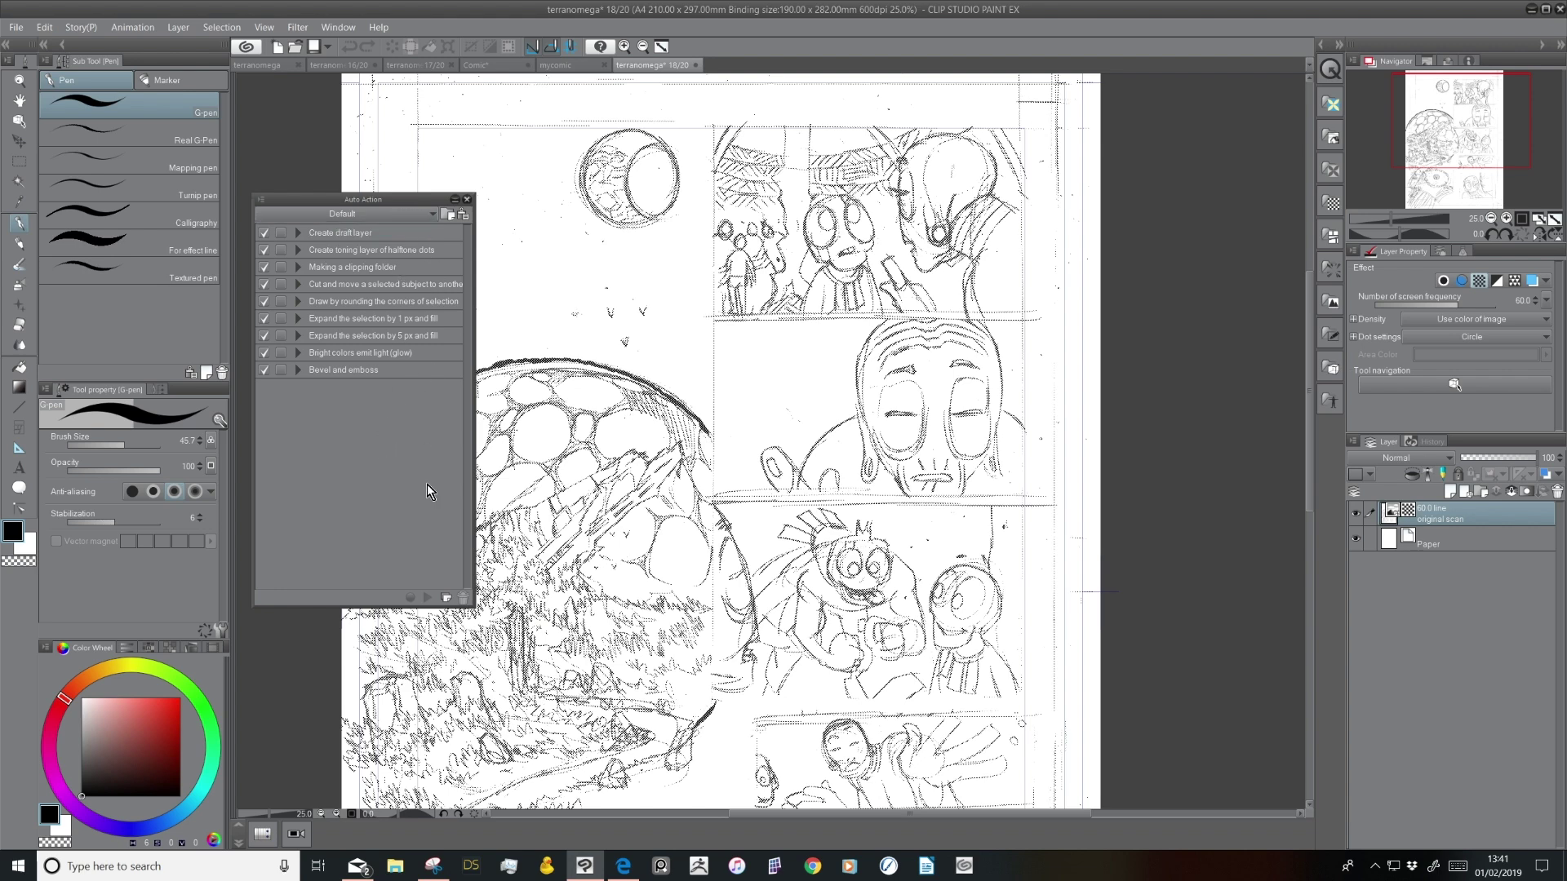
{"action": "left_click", "coordinate": [432, 215]}
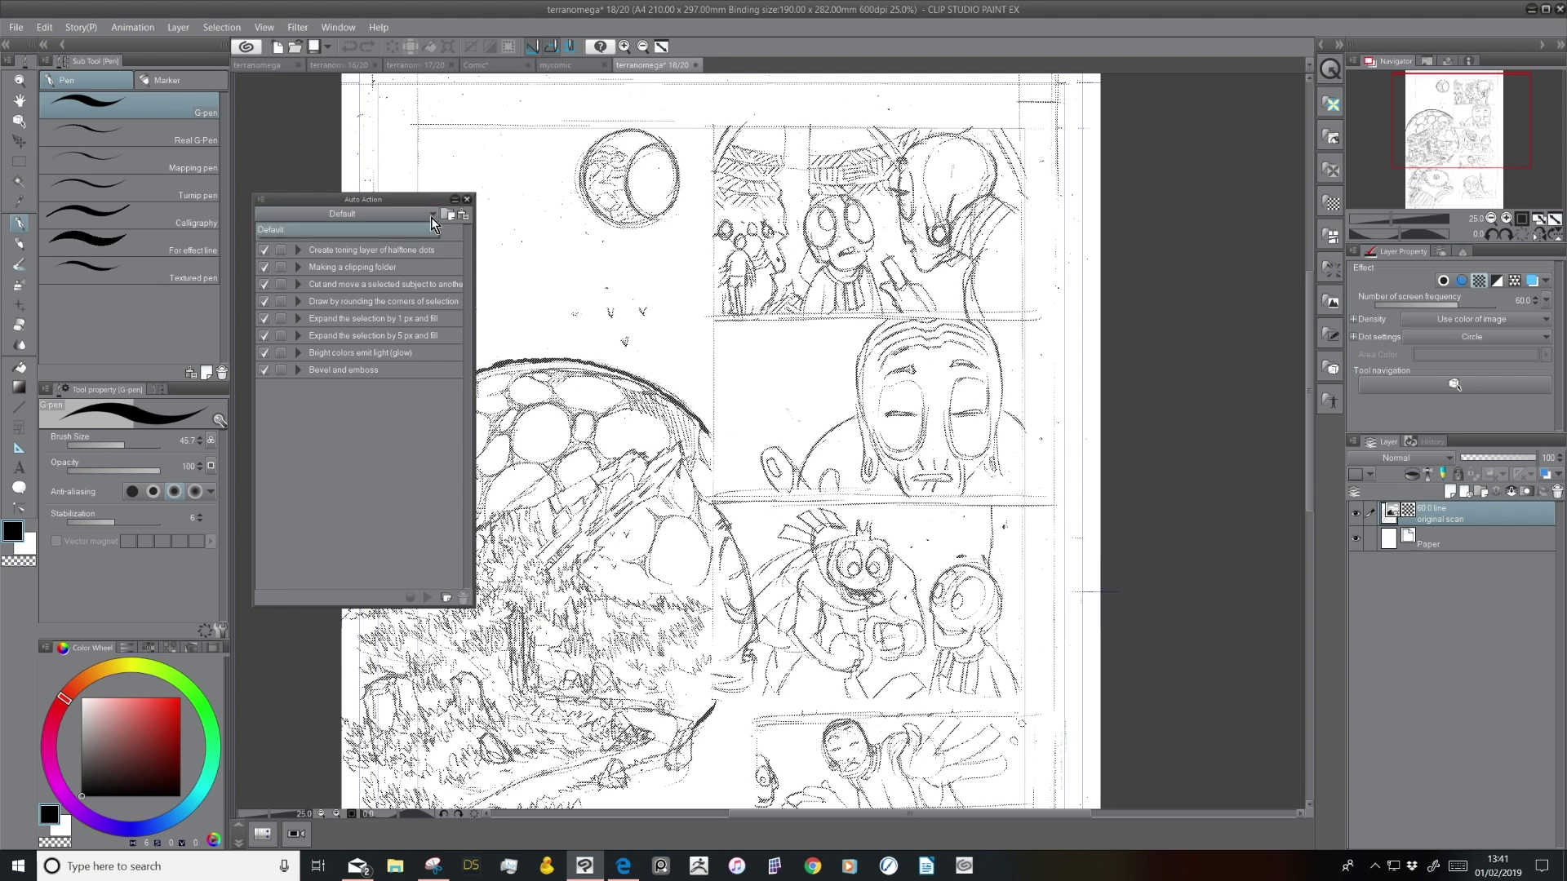
{"action": "left_click", "coordinate": [429, 507]}
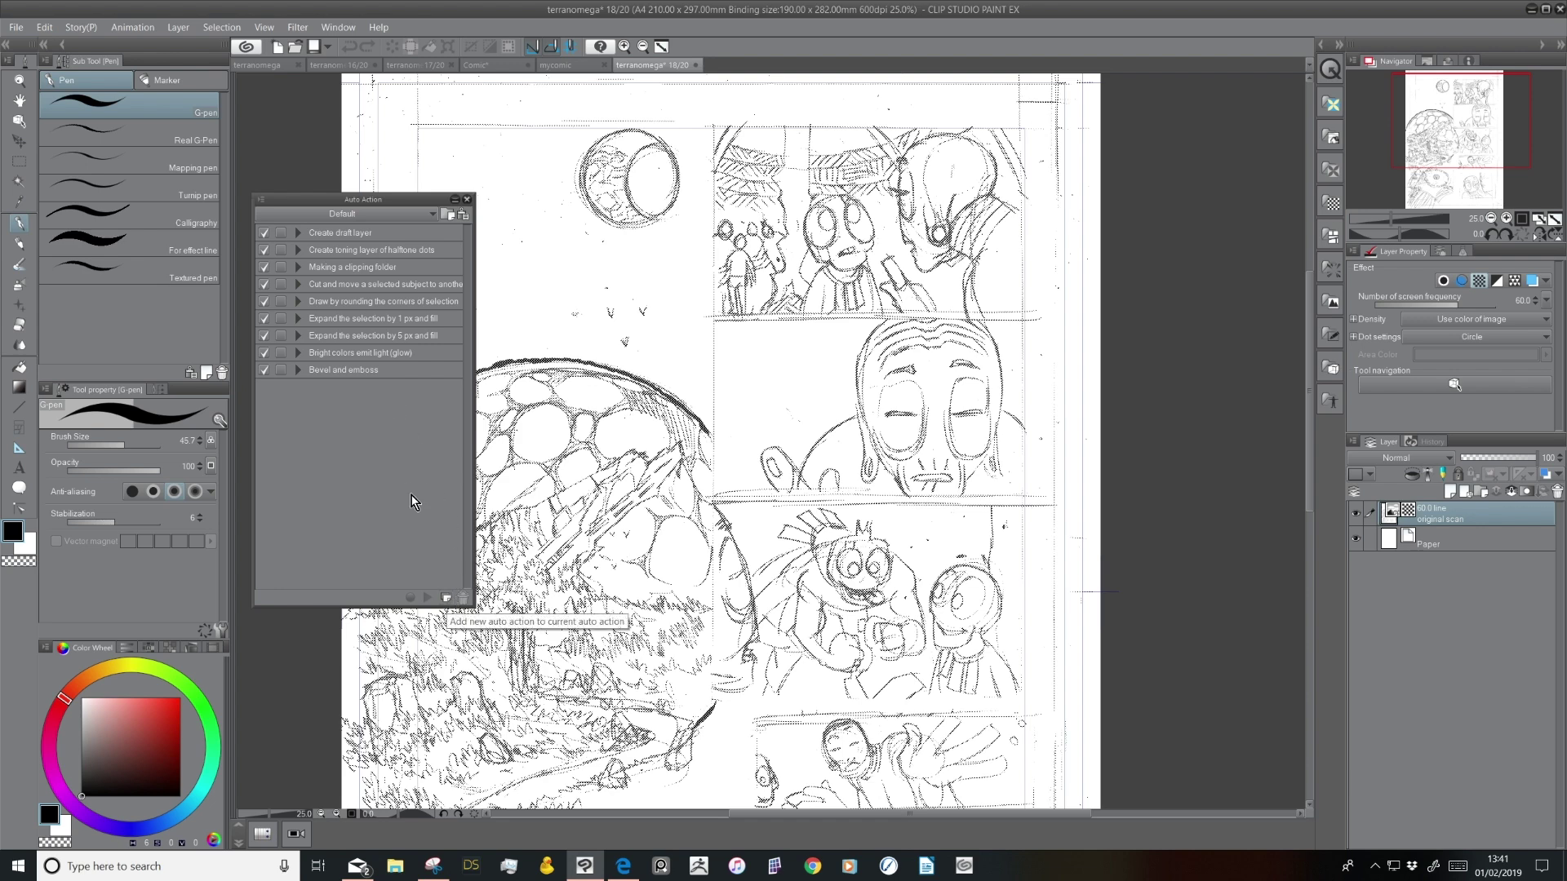
Add an auto action named Clean up pencil scans, start recording it, and move the palette off the page
{"action": "left_click", "coordinate": [446, 599]}
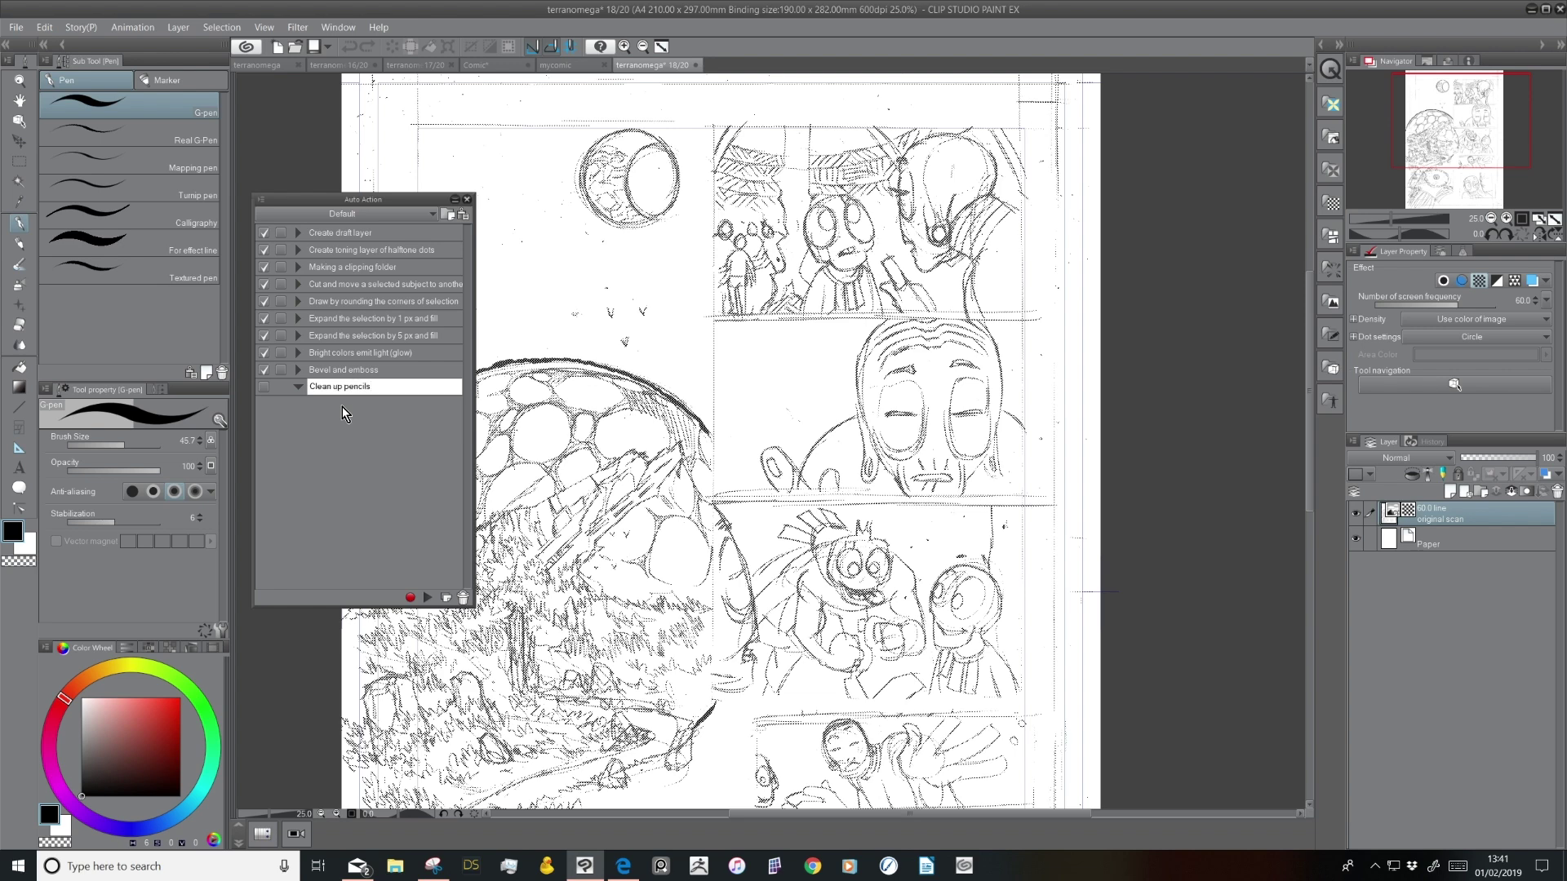
{"action": "key", "text": "Return"}
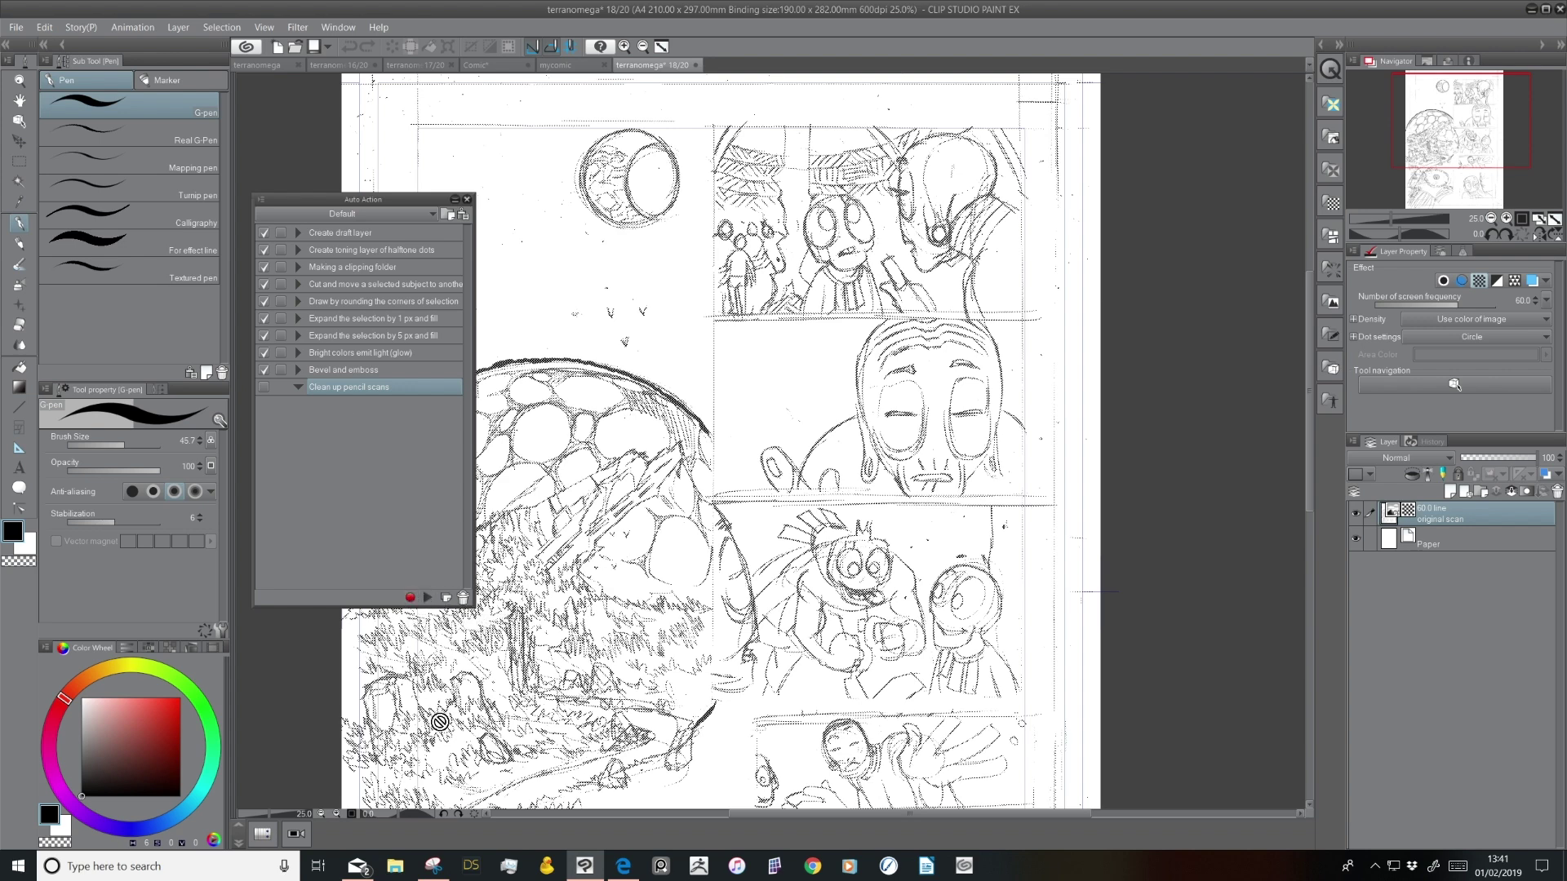
{"action": "left_click", "coordinate": [411, 598]}
{"action": "left_click_drag", "start_coordinate": [423, 199], "coordinate": [258, 278]}
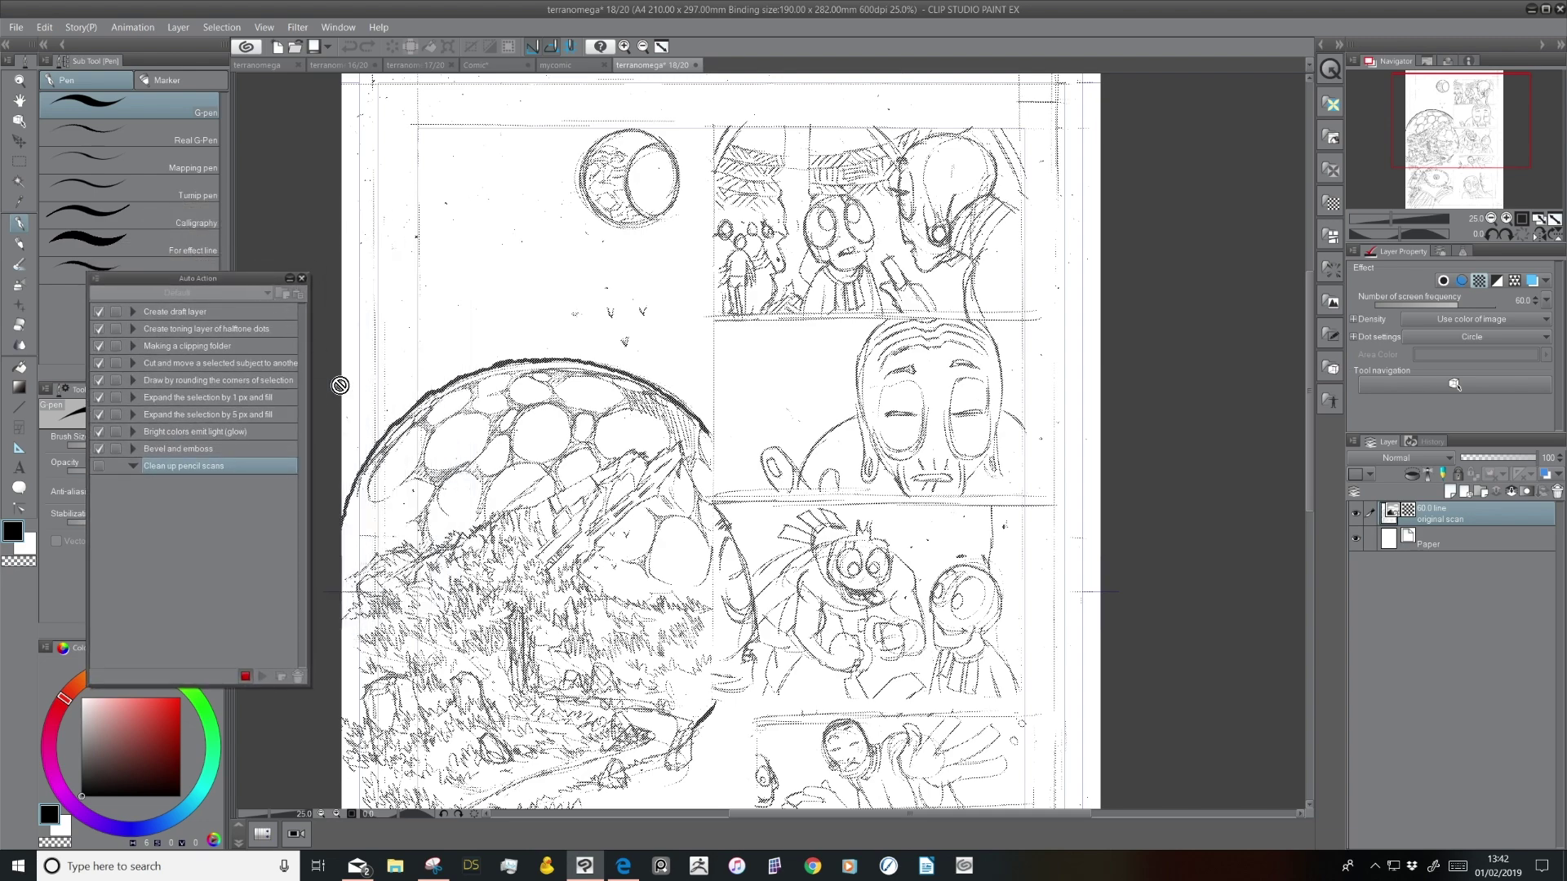
{"action": "left_click", "coordinate": [1505, 219]}
{"action": "left_click_drag", "start_coordinate": [854, 494], "coordinate": [846, 625]}
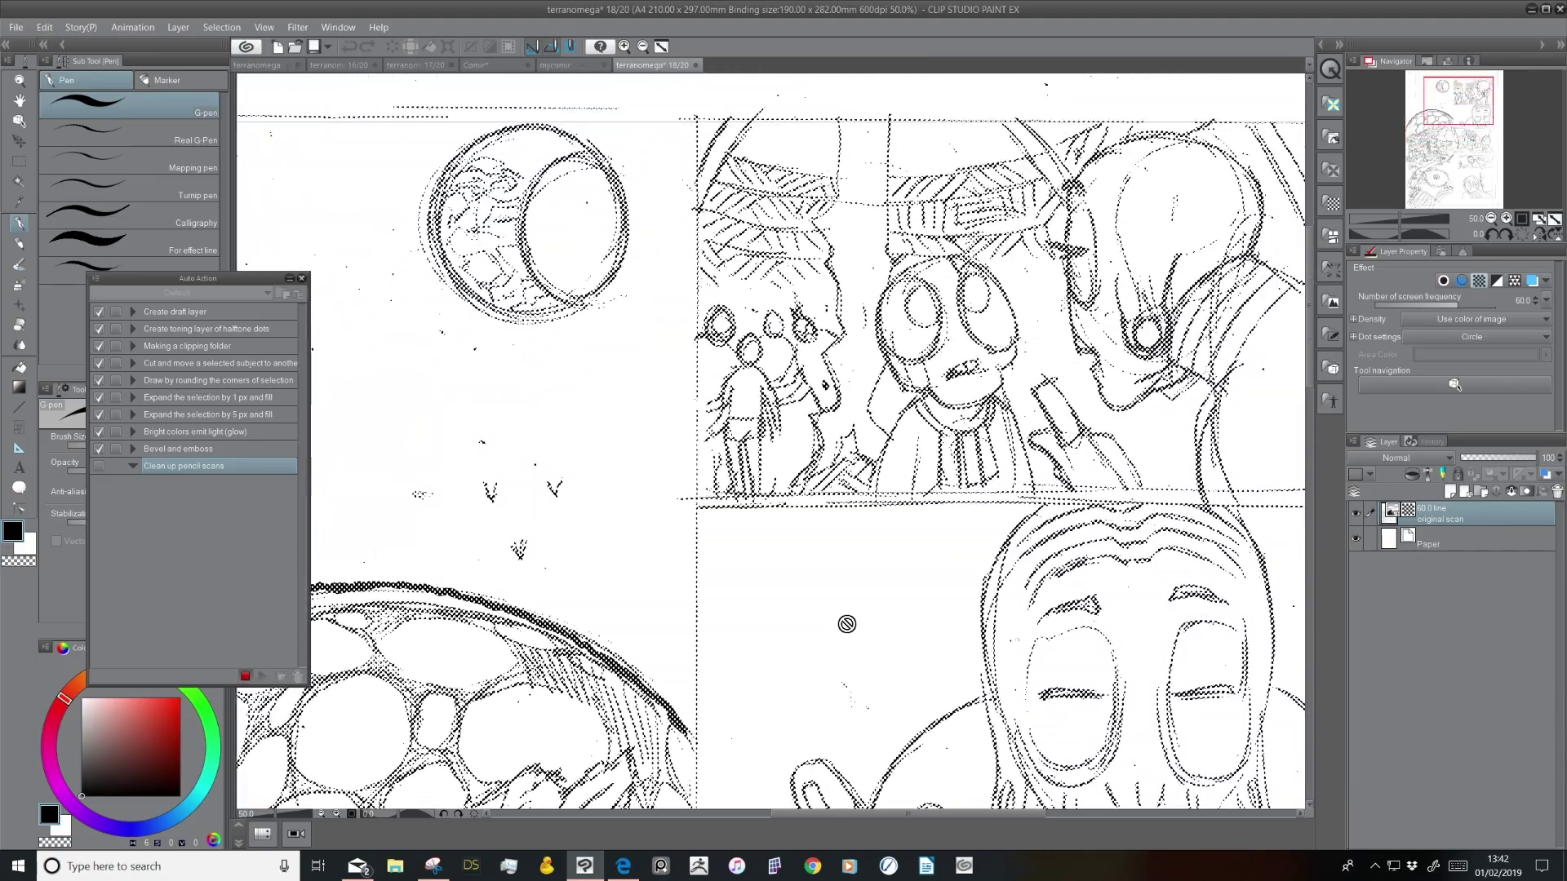
Turn off the tone effect on the original scan layer so the pencils display as plain grey lines
{"action": "left_click_drag", "start_coordinate": [948, 488], "coordinate": [875, 574]}
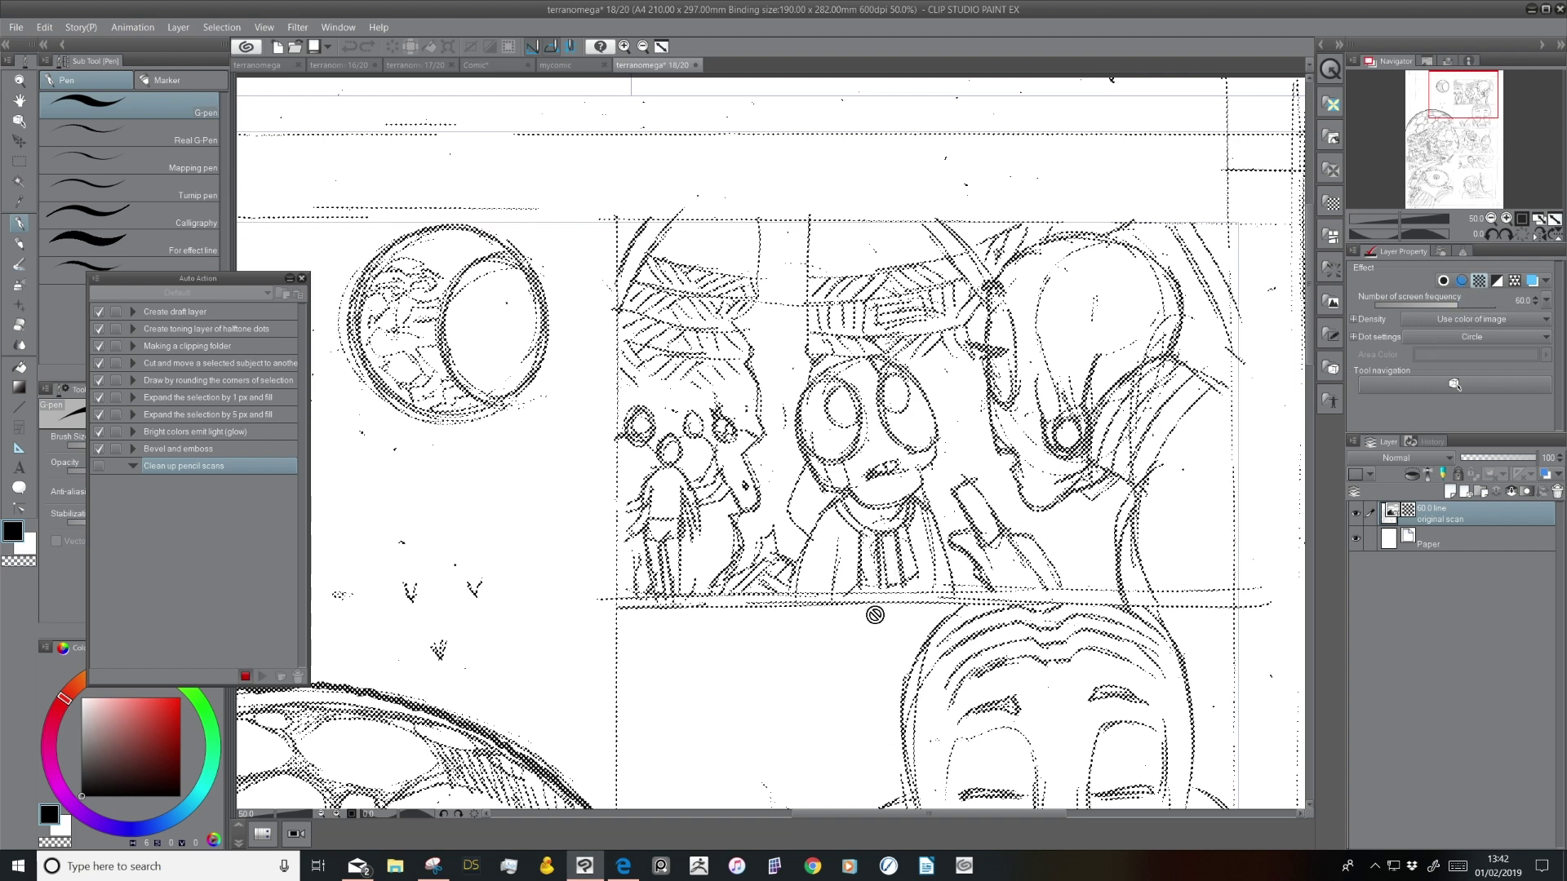
{"action": "left_click", "coordinate": [1479, 282]}
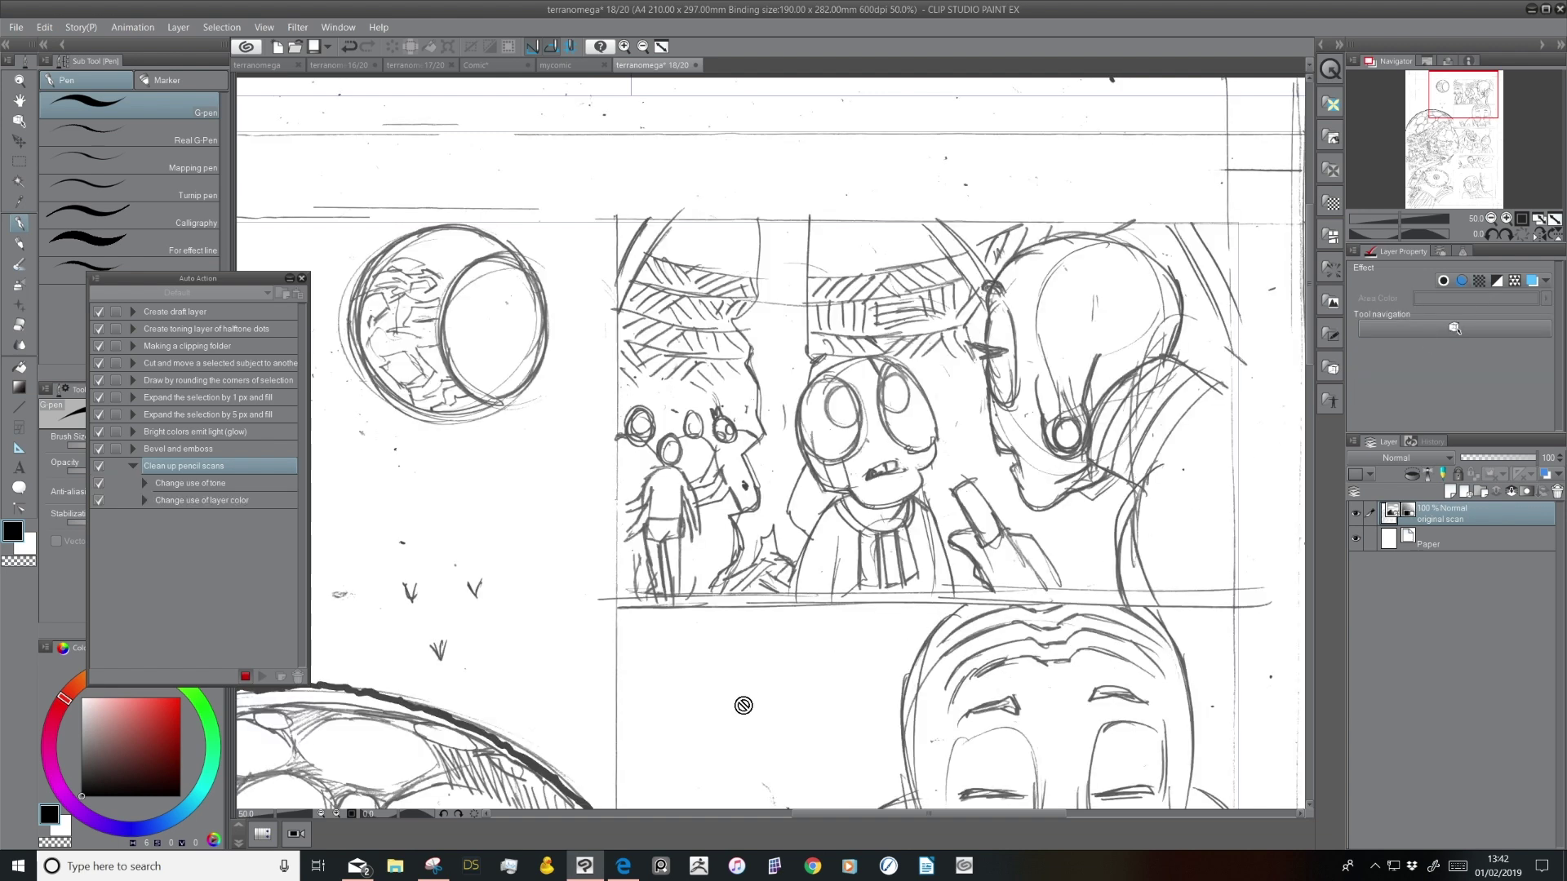
{"action": "left_click_drag", "start_coordinate": [836, 731], "coordinate": [947, 310]}
{"action": "left_click", "coordinate": [1491, 218]}
{"action": "left_click", "coordinate": [1491, 217]}
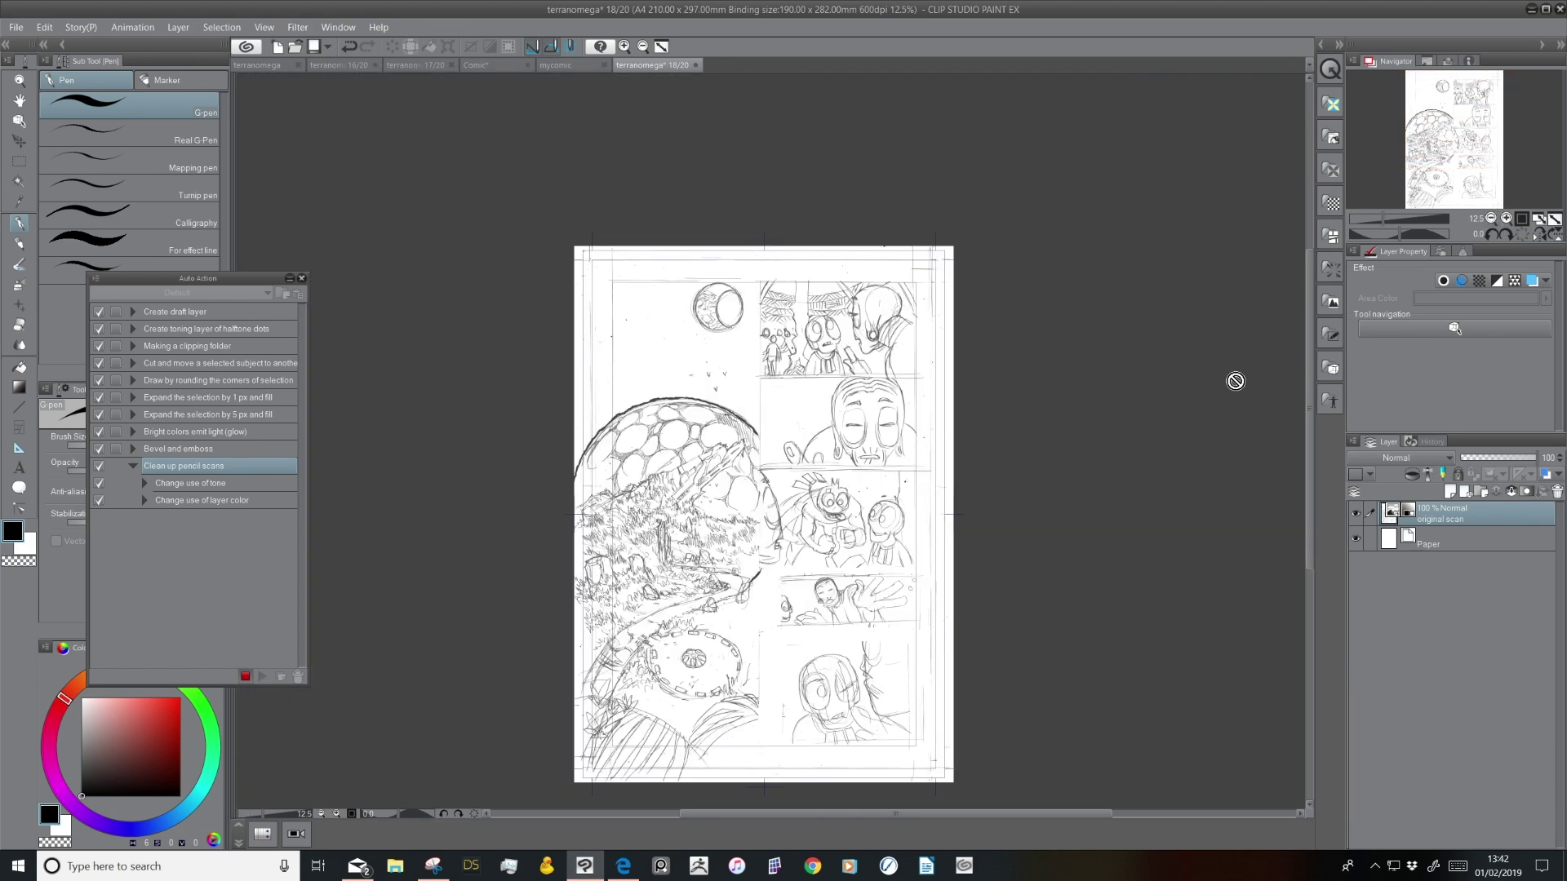
{"action": "left_click", "coordinate": [1506, 219]}
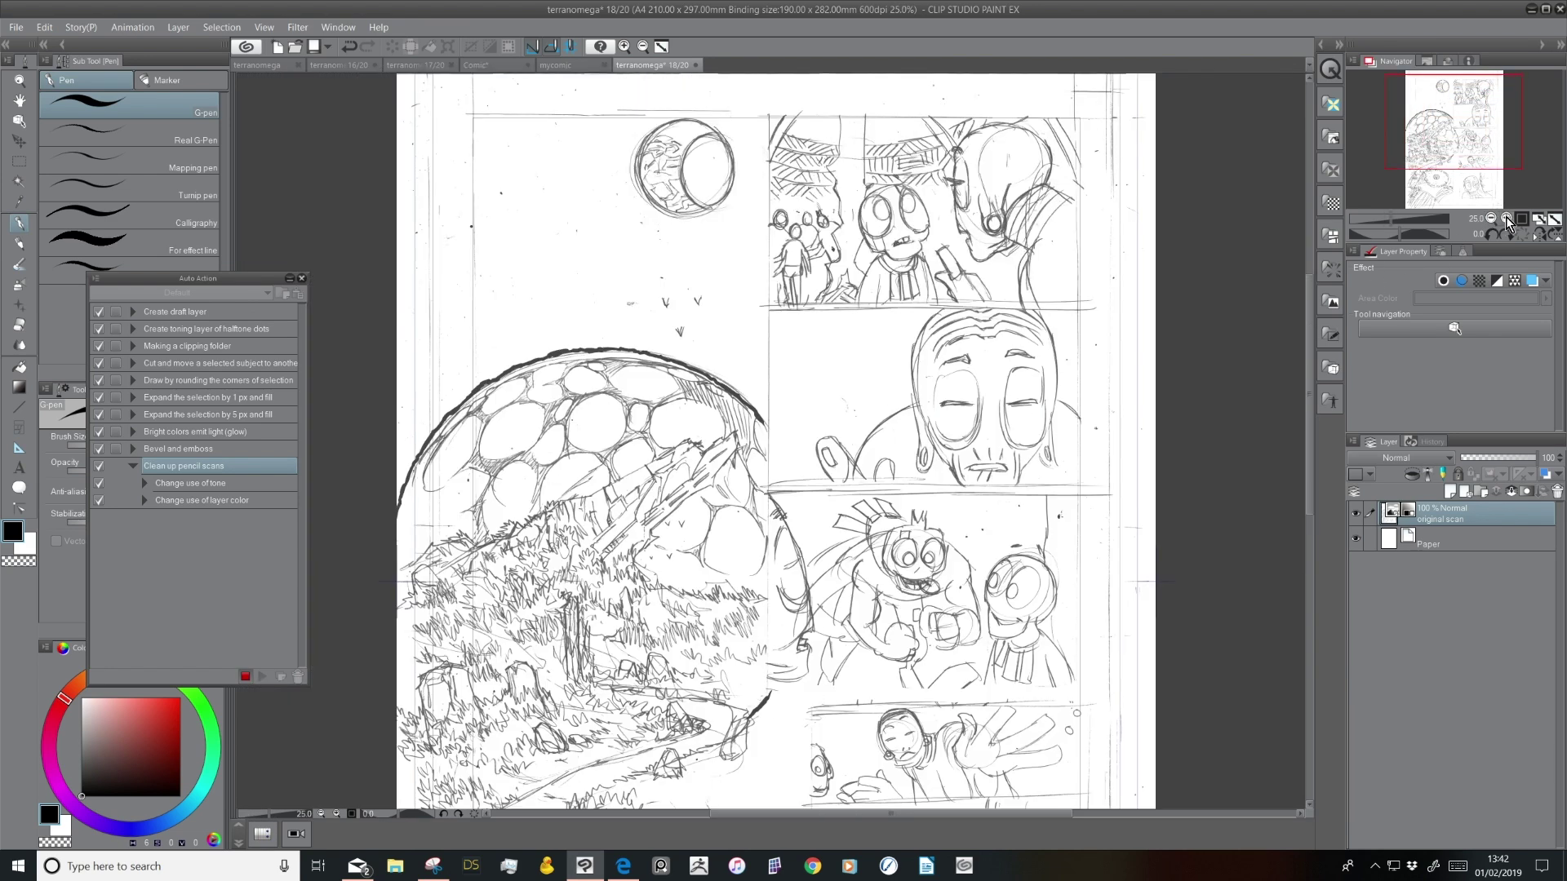
{"action": "left_click", "coordinate": [1506, 218]}
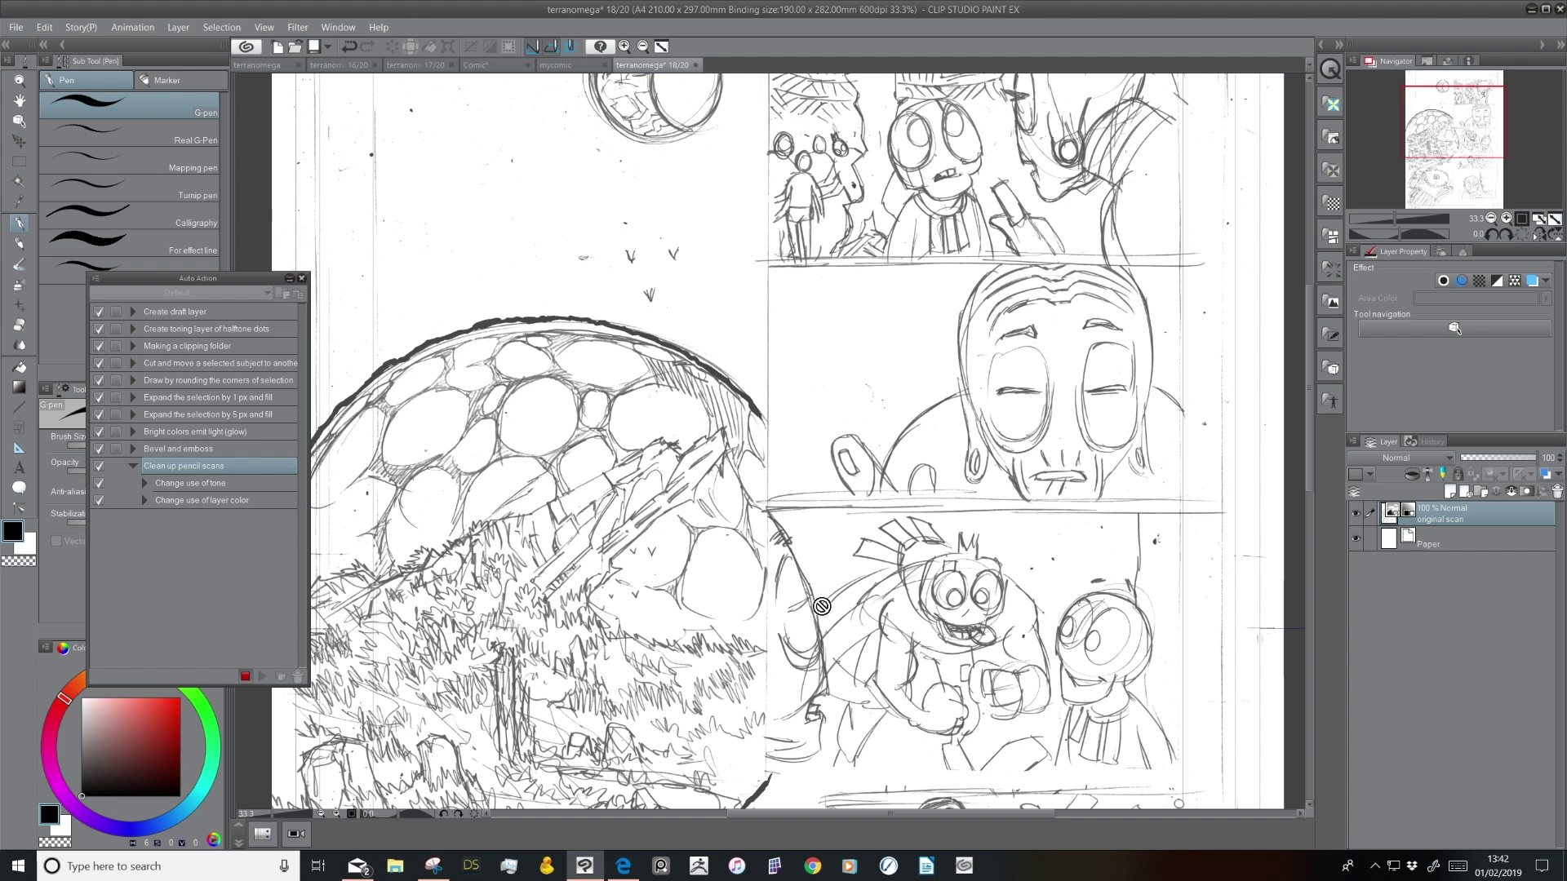
{"action": "left_click", "coordinate": [45, 27]}
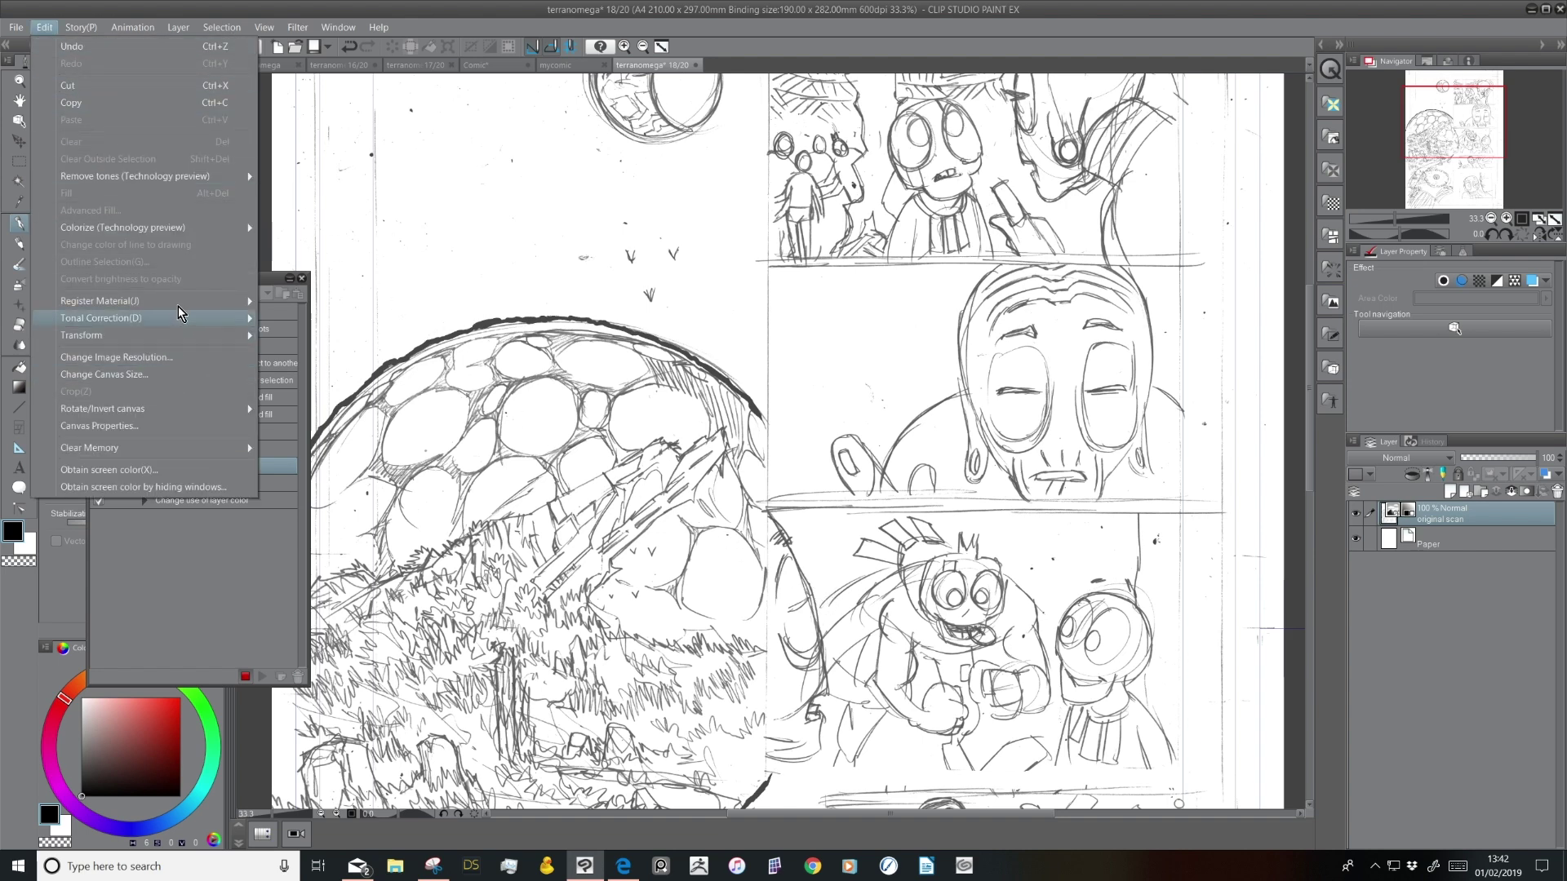
{"action": "mouse_move", "coordinate": [193, 320]}
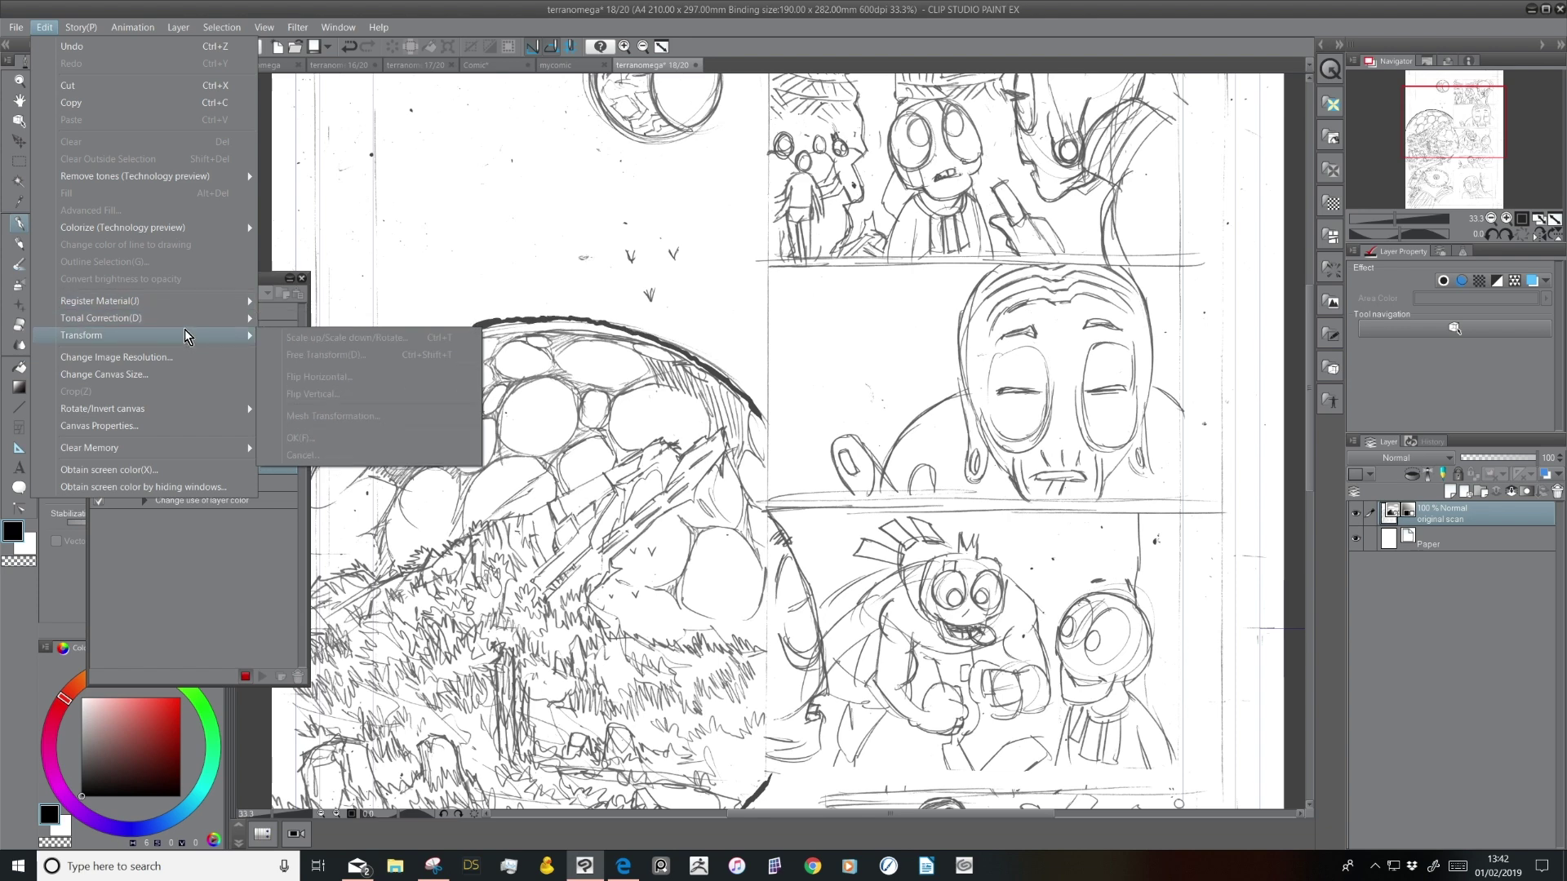
{"action": "left_click", "coordinate": [840, 103]}
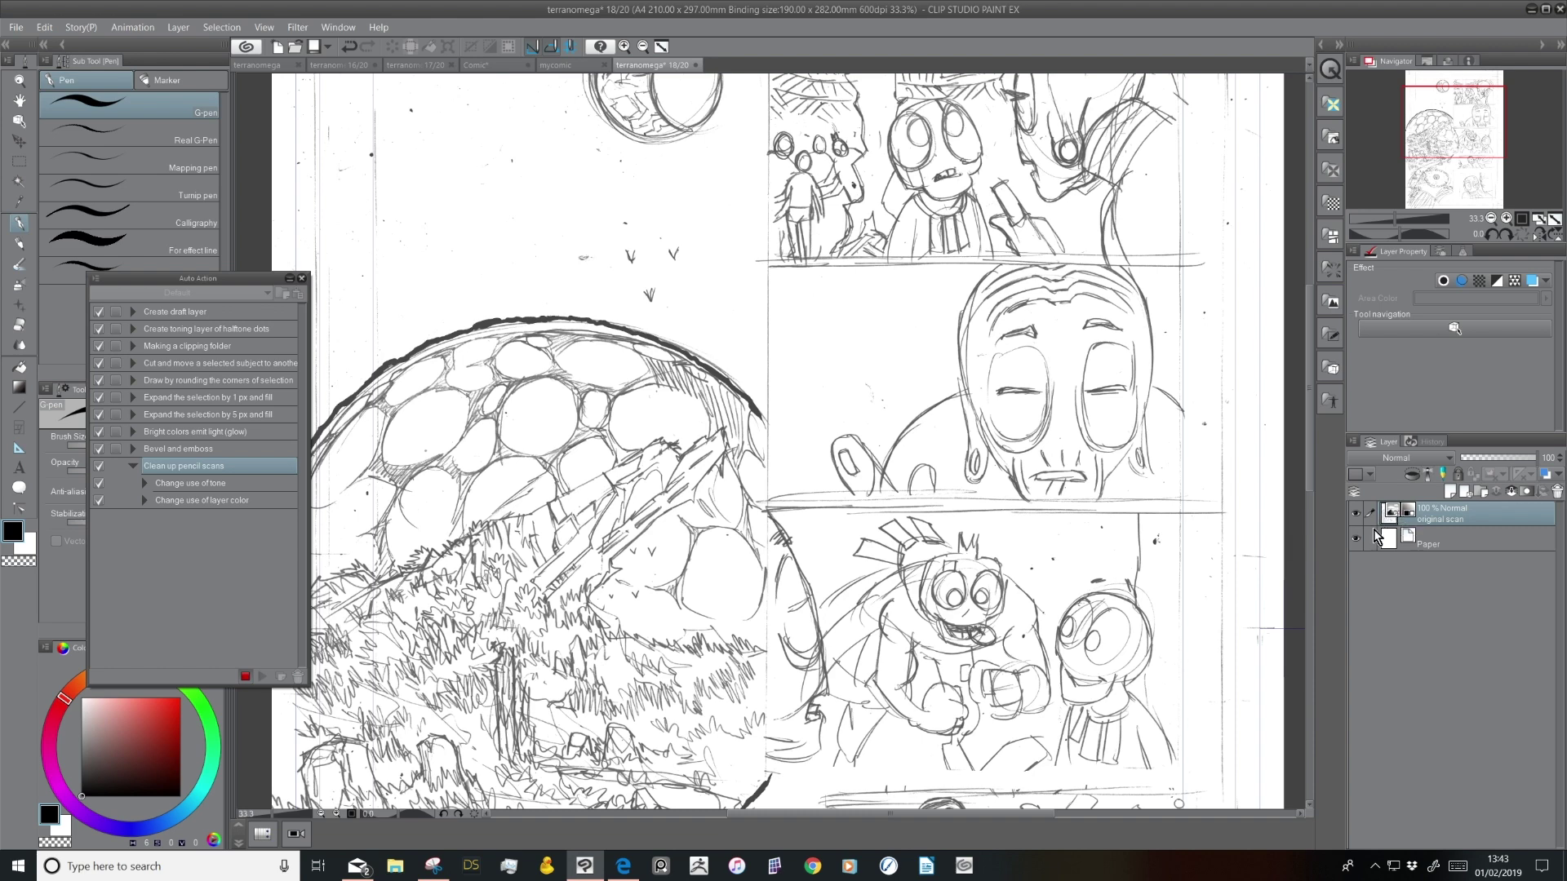
Rasterize the original scan layer
{"action": "right_click", "coordinate": [1346, 546]}
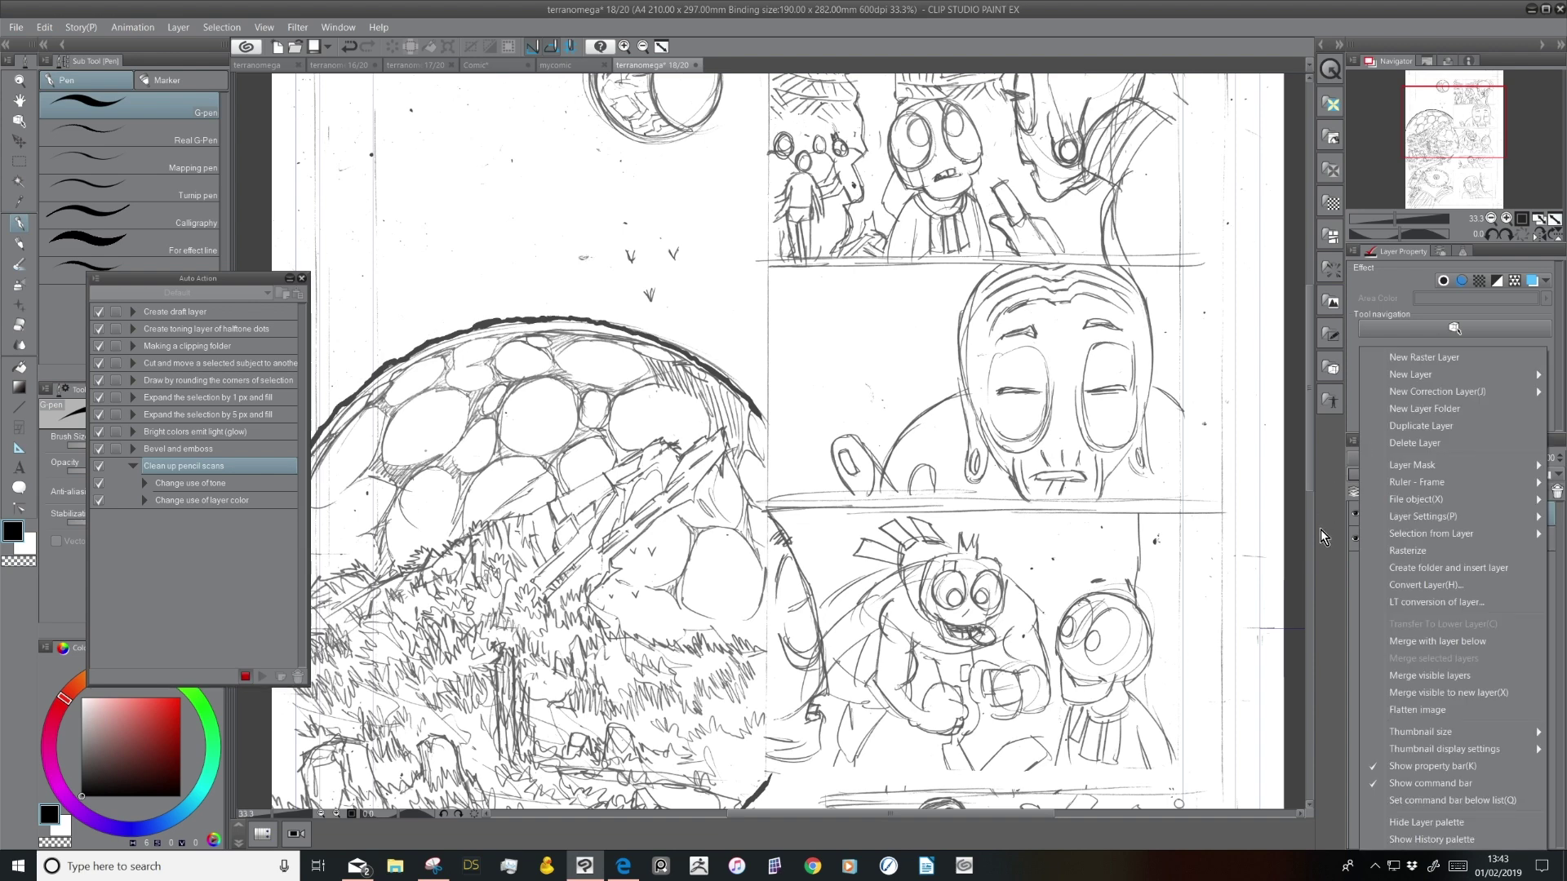
{"action": "left_click", "coordinate": [1441, 558]}
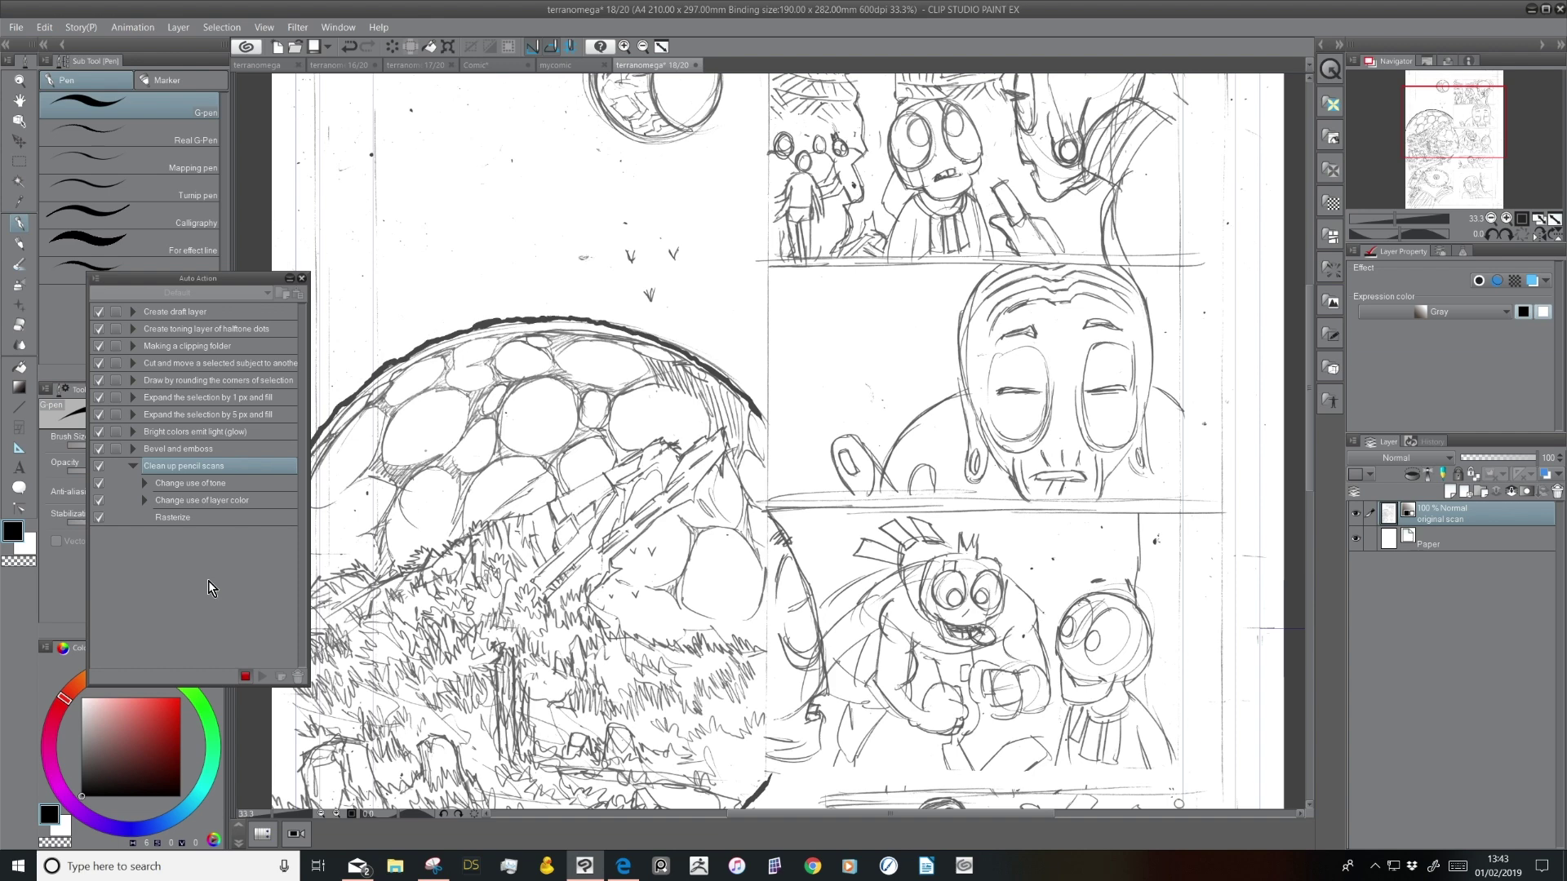
Darken the scanned pencil lines with a Tone Curve correction, pulling the curve's midpoint down to maximum input and zero output
{"action": "left_click", "coordinate": [44, 27]}
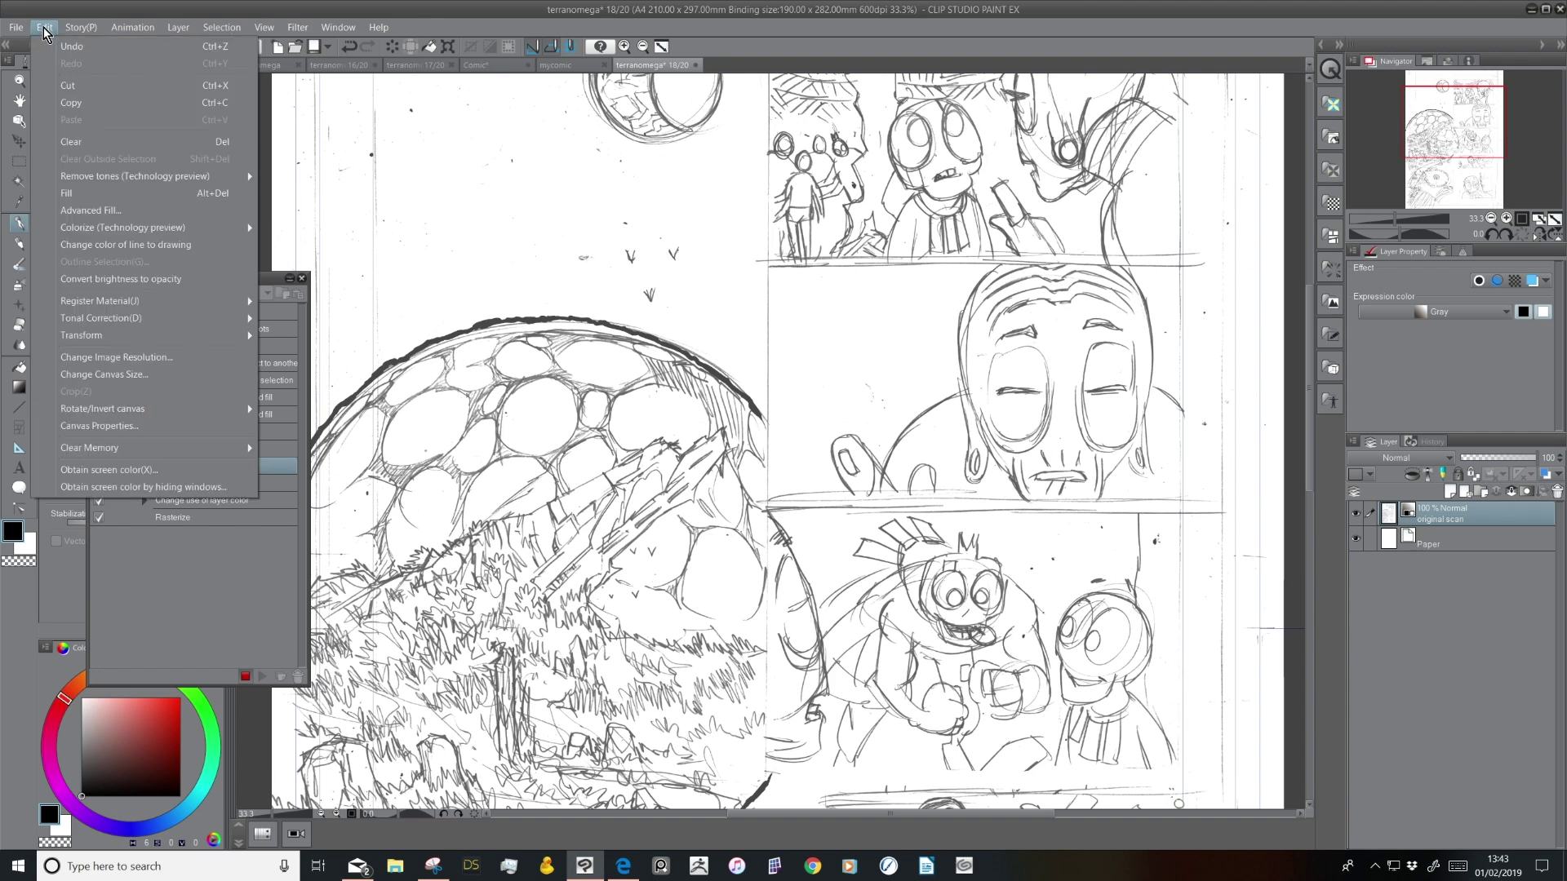
{"action": "mouse_move", "coordinate": [163, 319]}
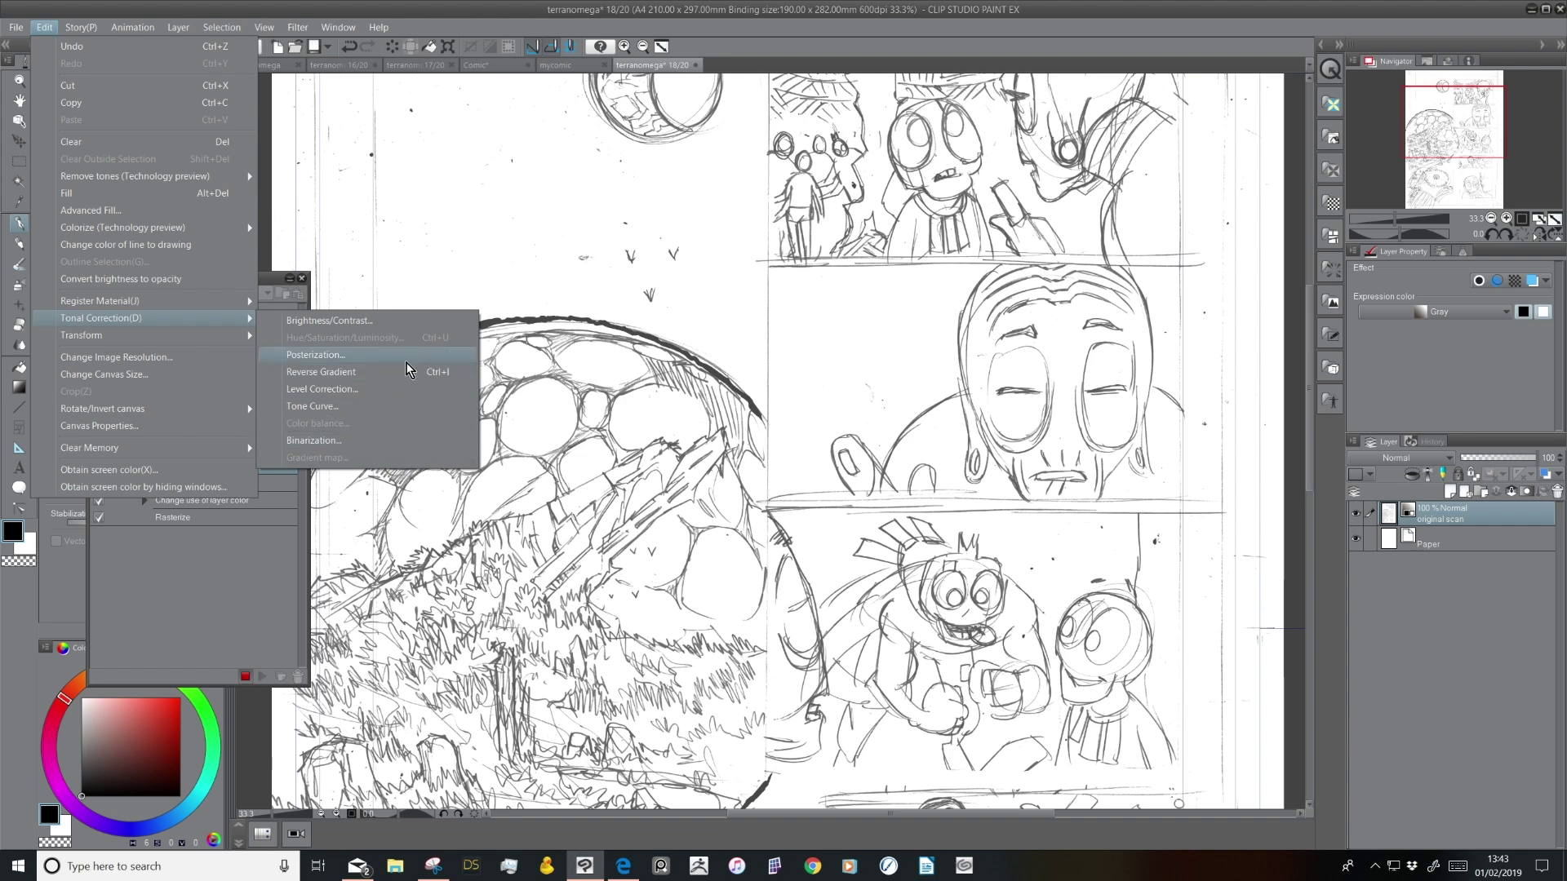
{"action": "left_click", "coordinate": [414, 411]}
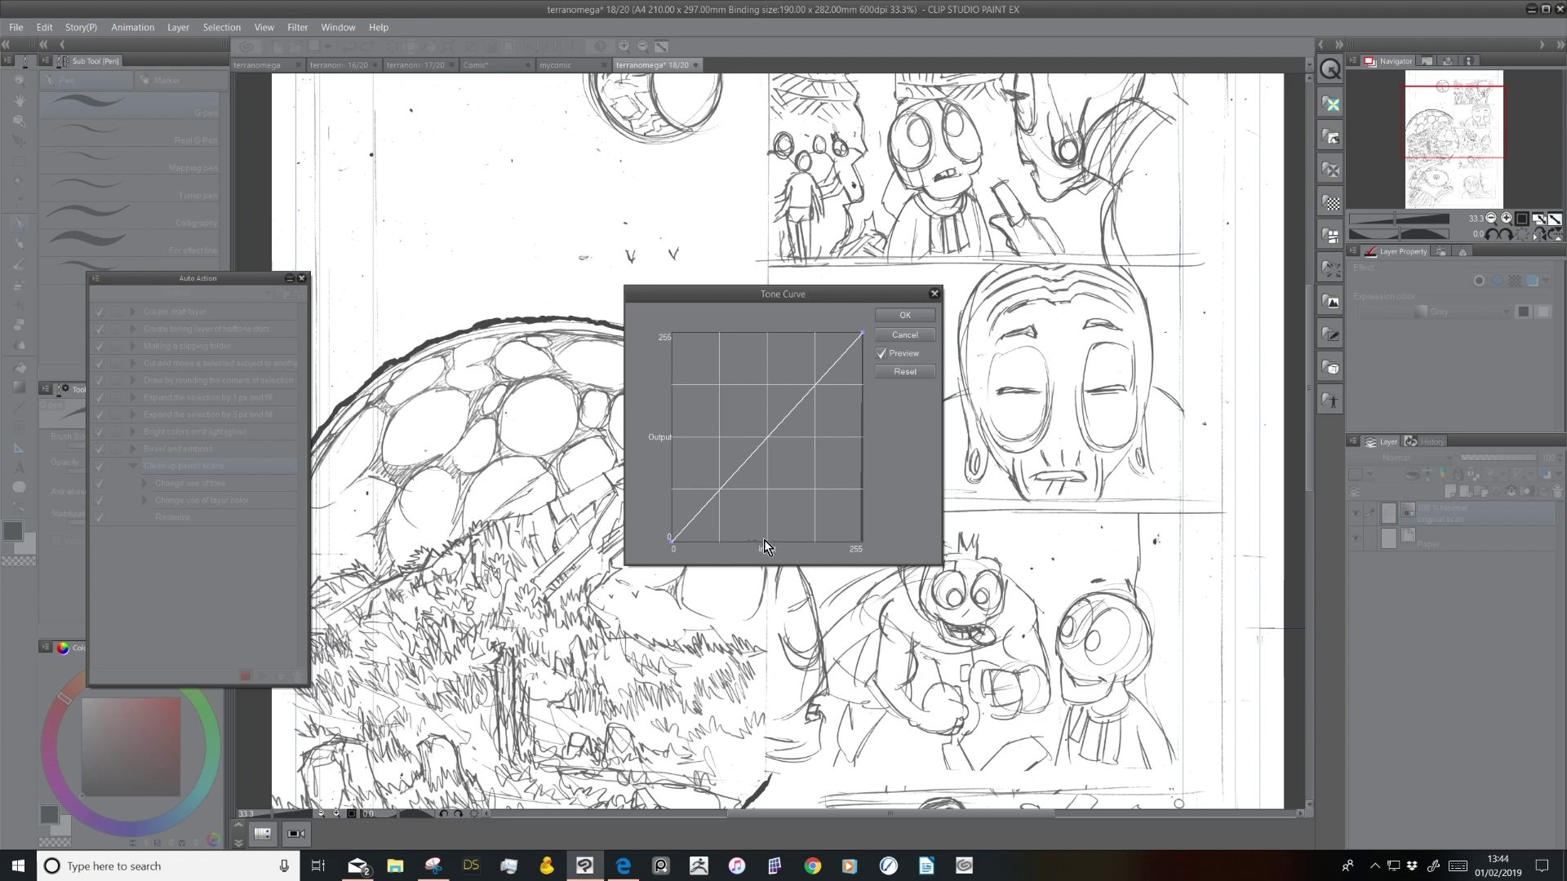
{"action": "left_click", "coordinate": [775, 433]}
{"action": "left_click_drag", "start_coordinate": [777, 437], "coordinate": [863, 545]}
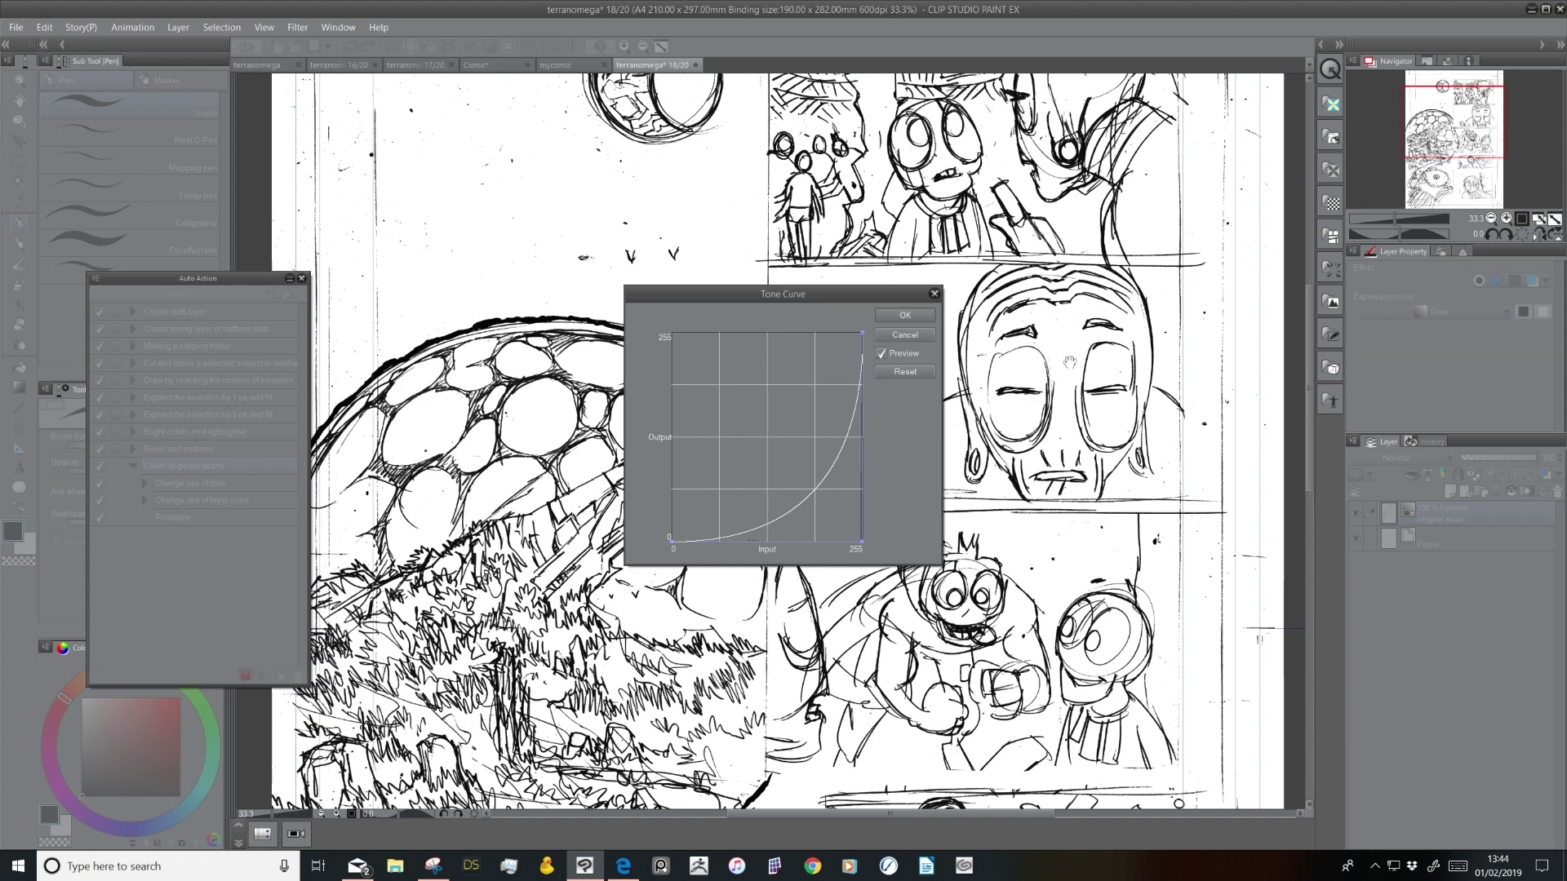
{"action": "left_click_drag", "start_coordinate": [902, 296], "coordinate": [651, 264]}
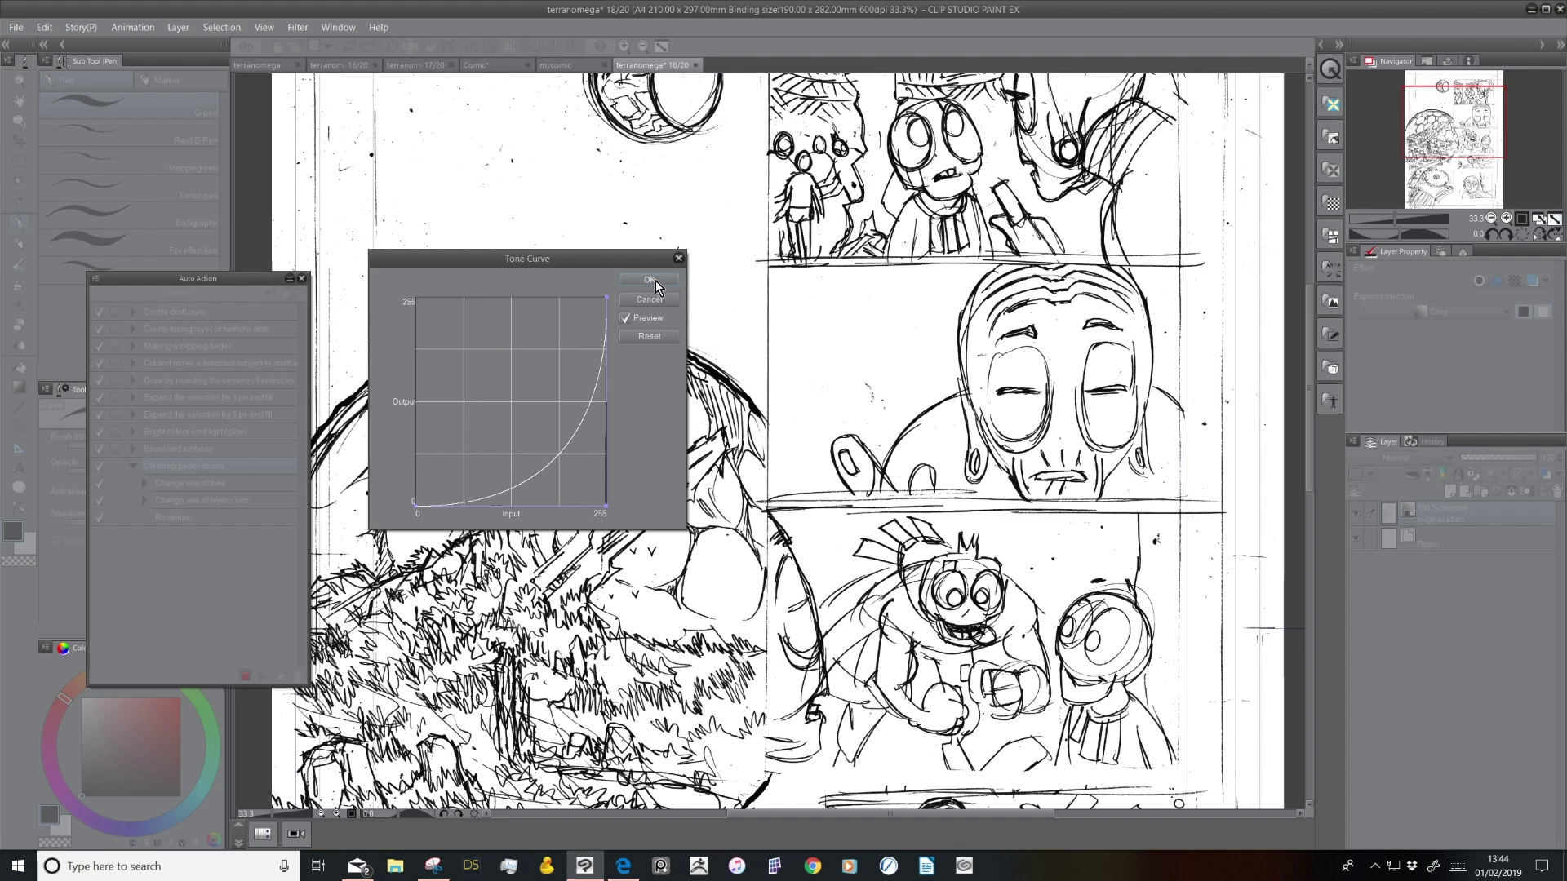
{"action": "left_click", "coordinate": [654, 280]}
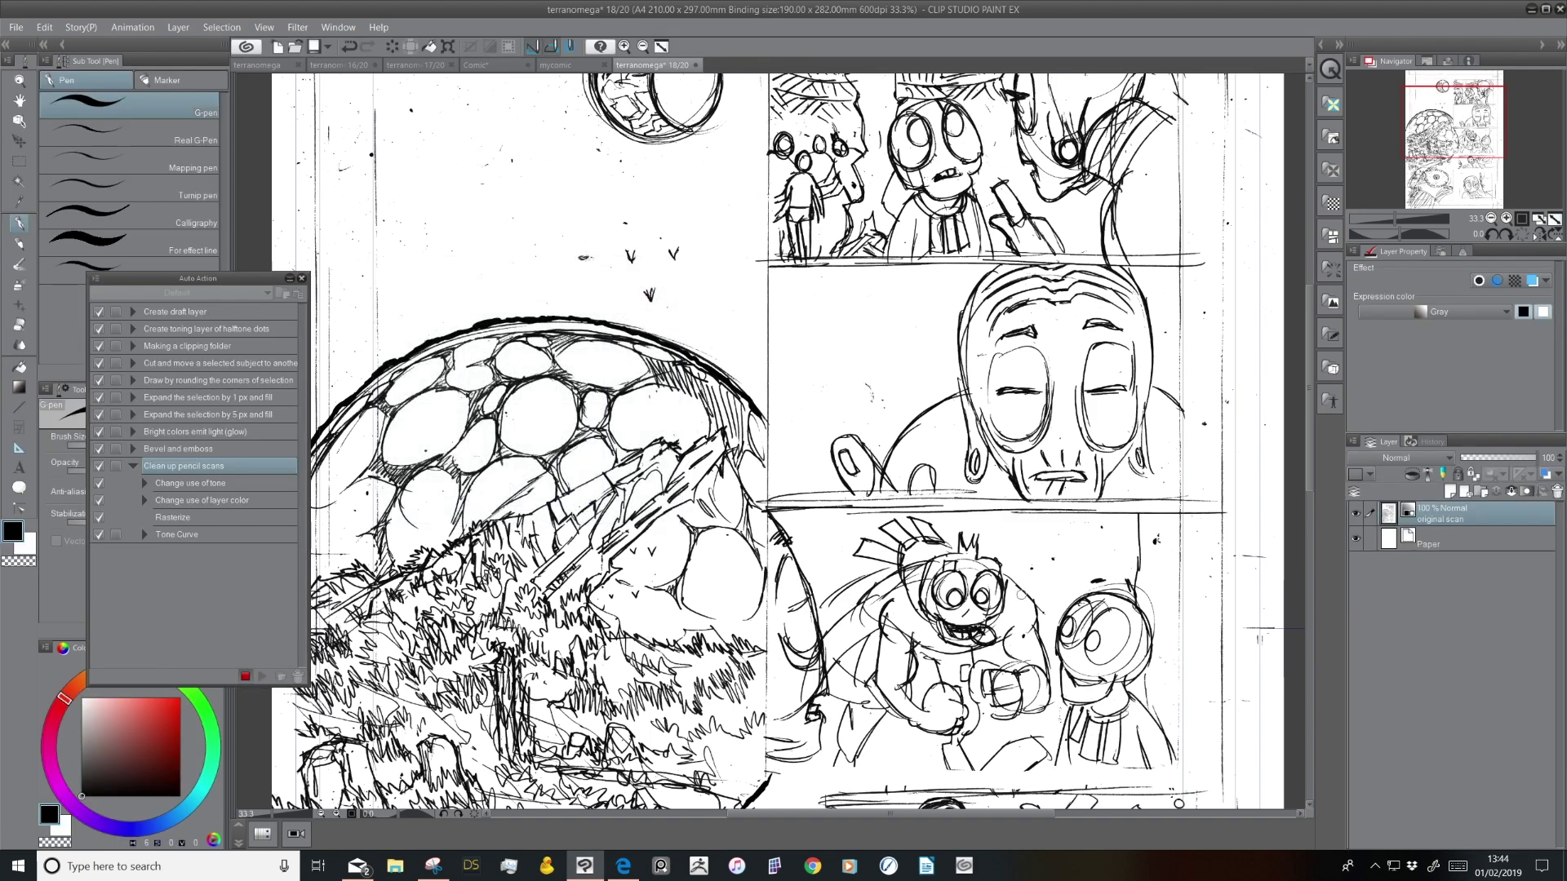
Rename the scan layer as "pencils" and set it as a draft layer
{"action": "double_click", "coordinate": [1430, 528]}
{"action": "type", "text": "pencils"}
{"action": "key", "text": "Return"}
{"action": "left_click", "coordinate": [1444, 477]}
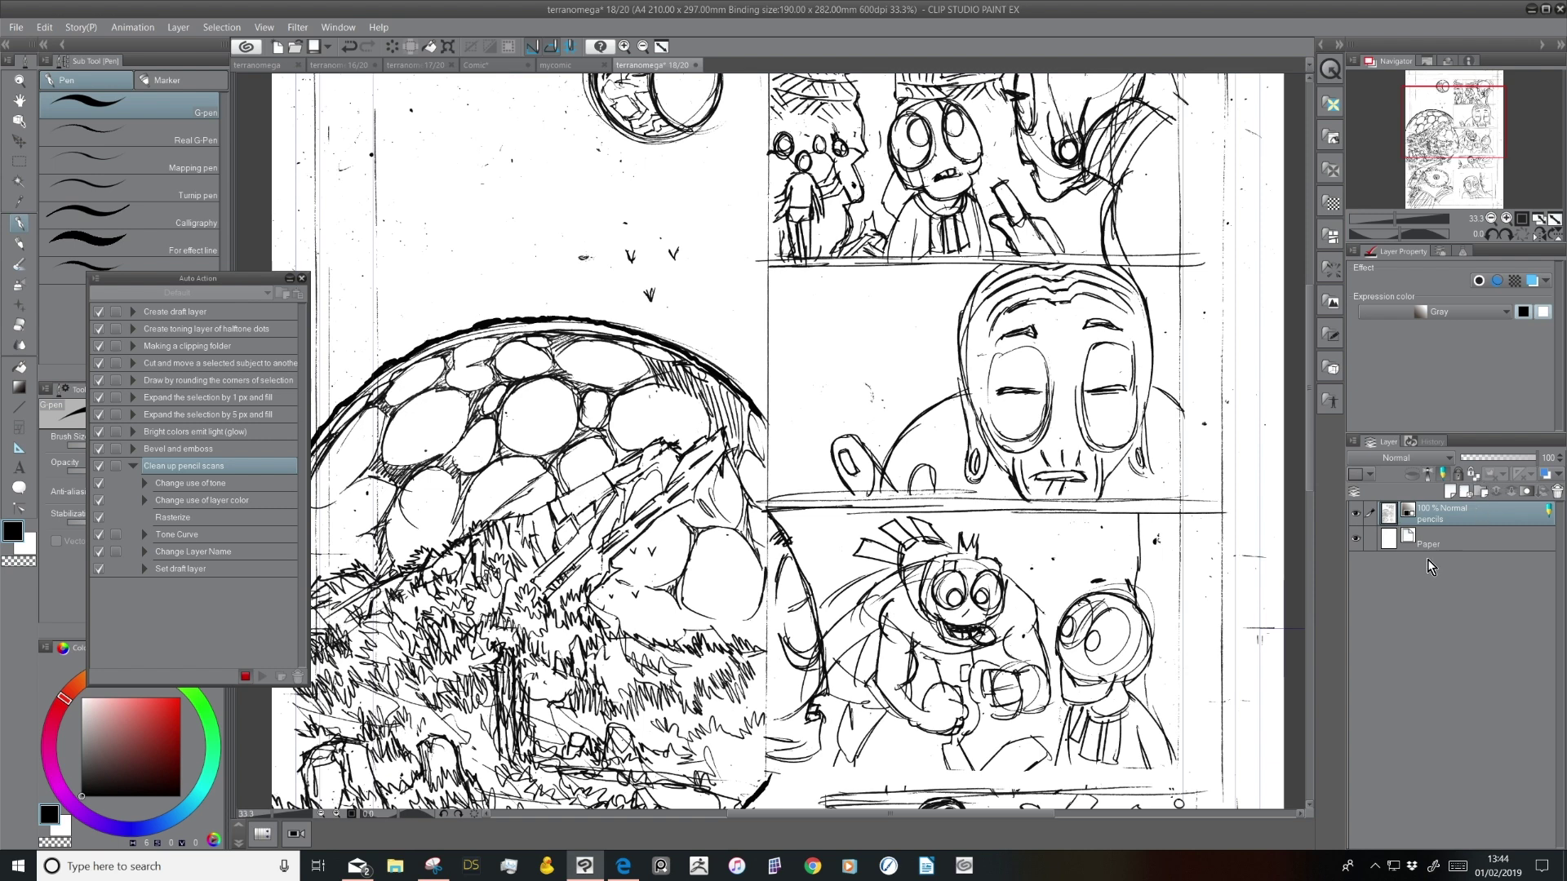
Enable the layer color on the pencils layer and set it to the light cyan 8CF1F6
{"action": "left_click", "coordinate": [1532, 281]}
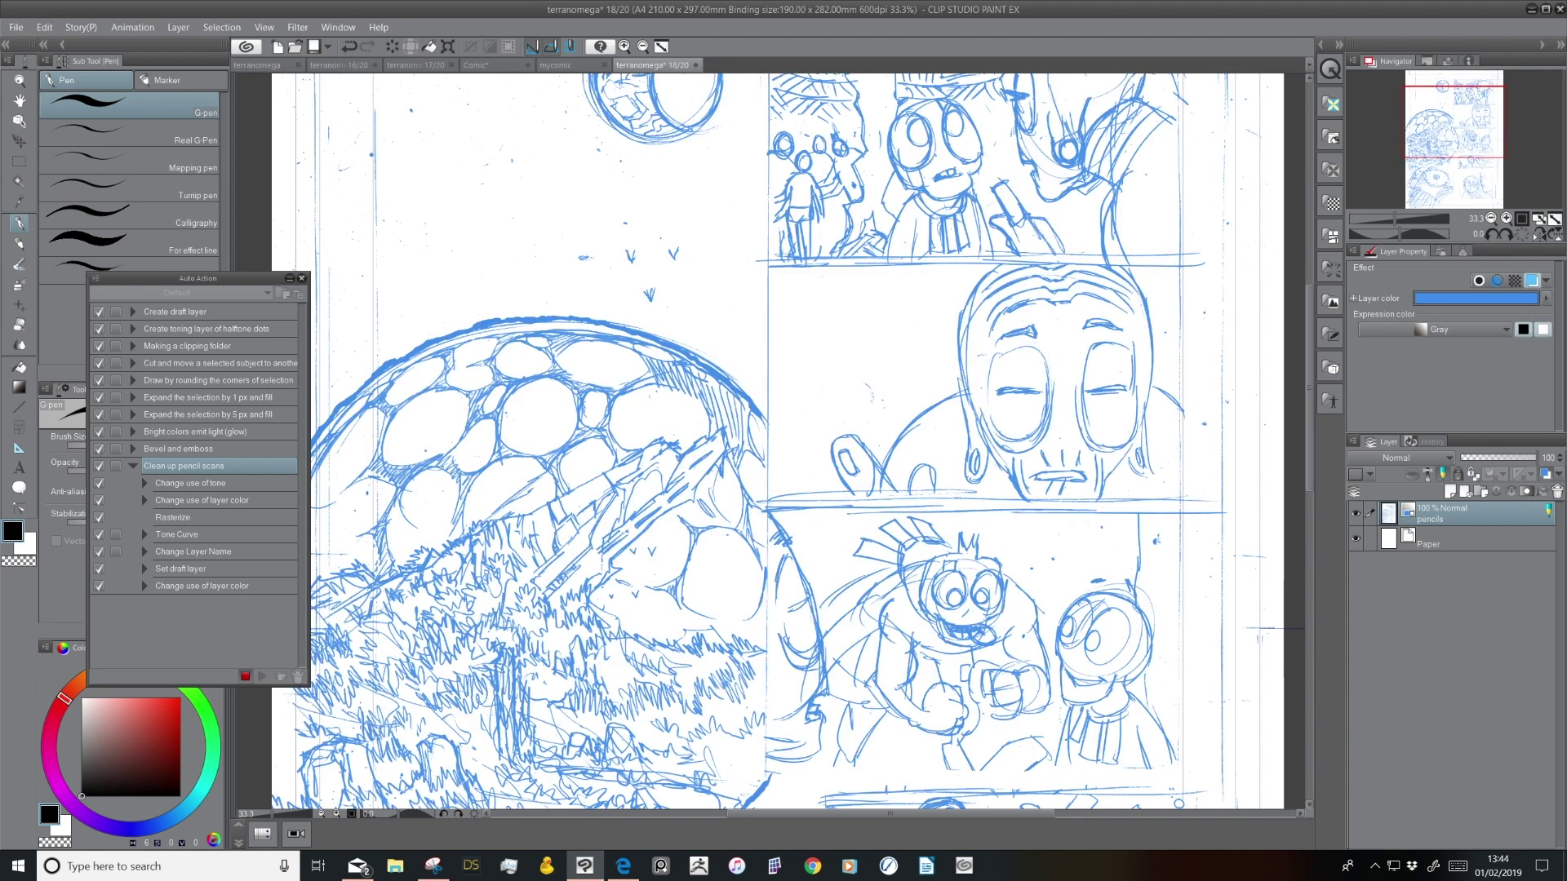
{"action": "left_click", "coordinate": [1516, 301]}
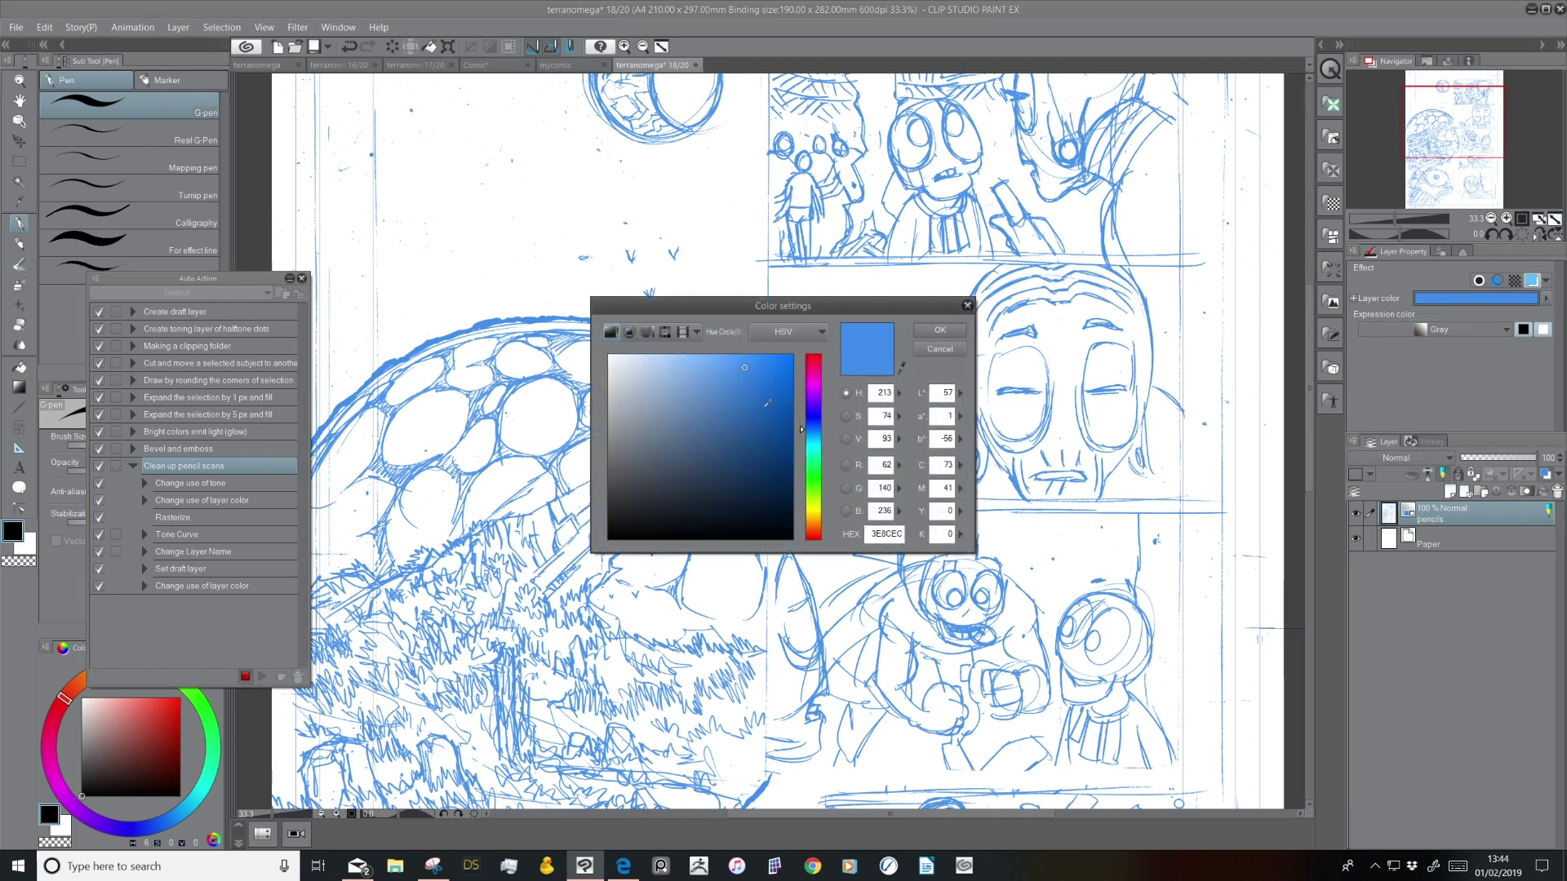
{"action": "left_click", "coordinate": [814, 445]}
{"action": "left_click", "coordinate": [687, 360]}
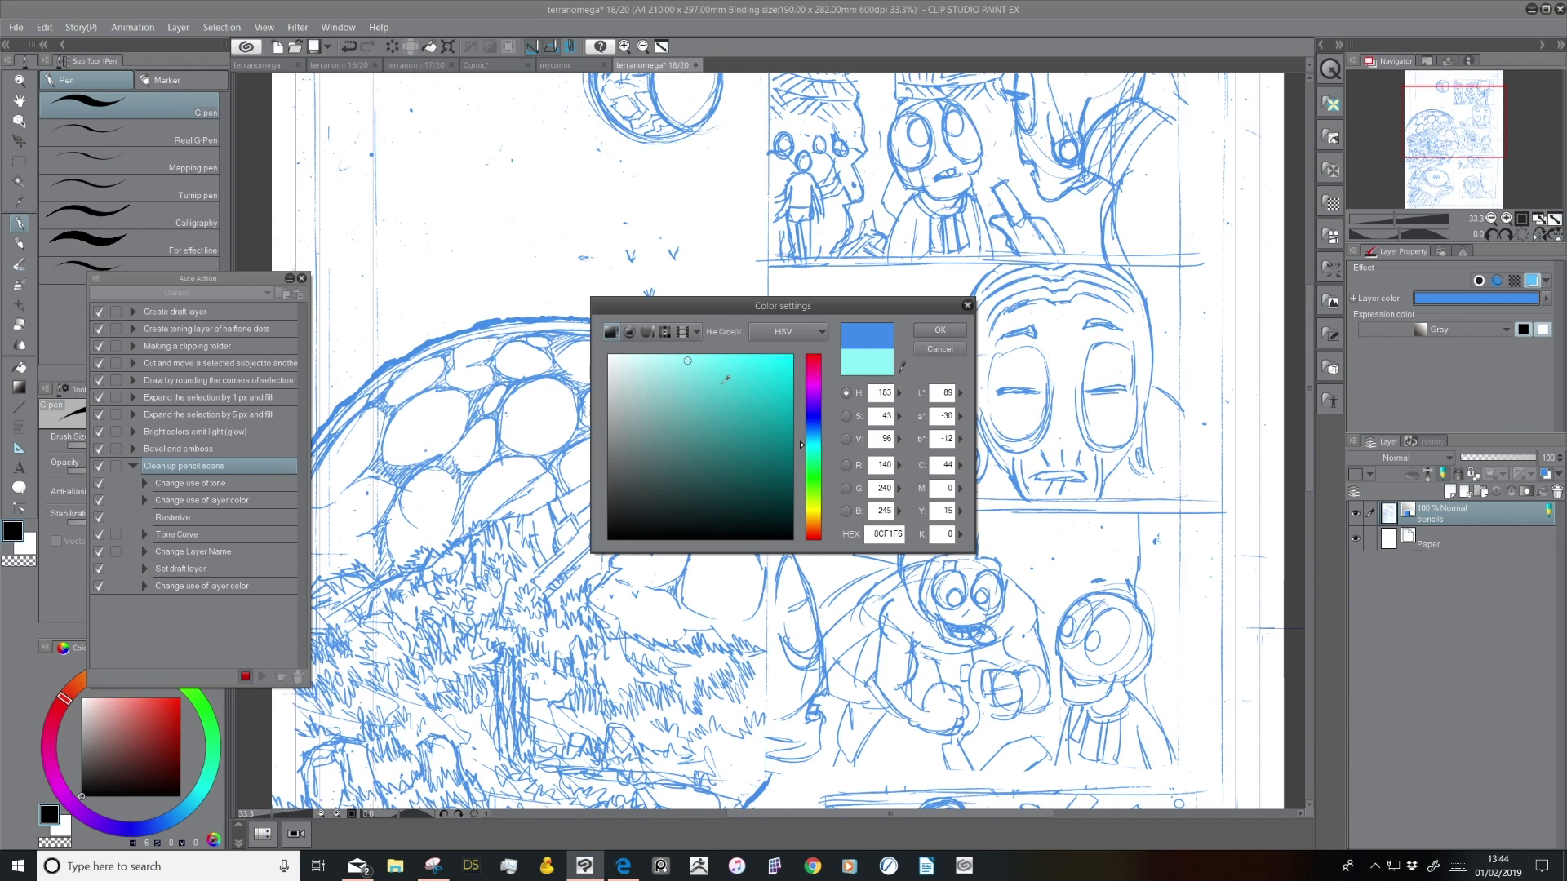
{"action": "left_click", "coordinate": [688, 359]}
{"action": "left_click", "coordinate": [940, 329]}
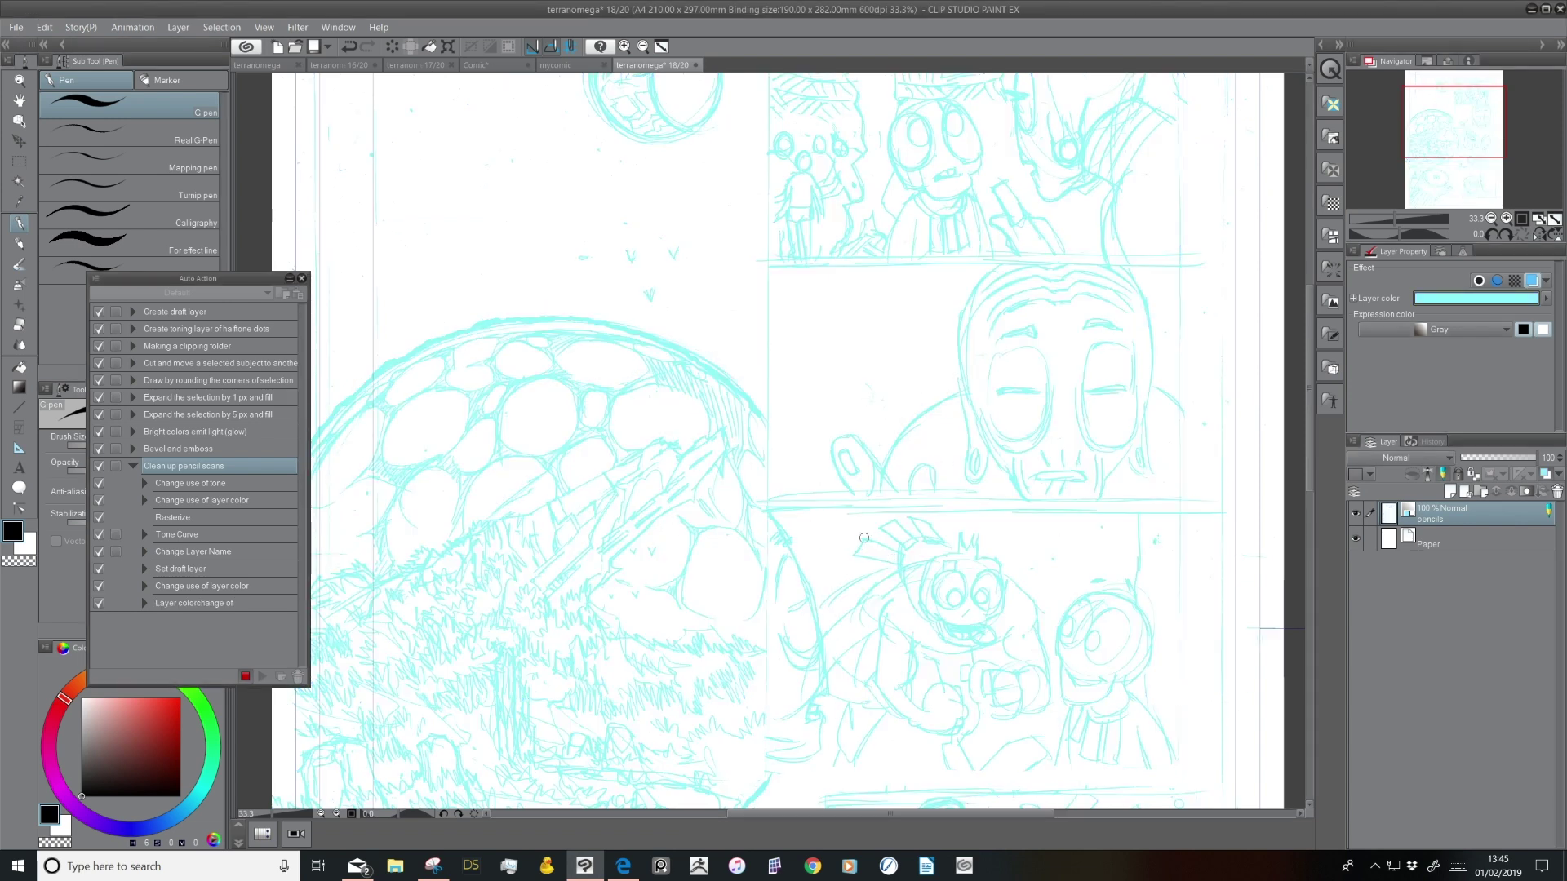
Turn off the pencils layer's layer color and stop recording the "Clean up pencil scans" action
{"action": "left_click", "coordinate": [1532, 281]}
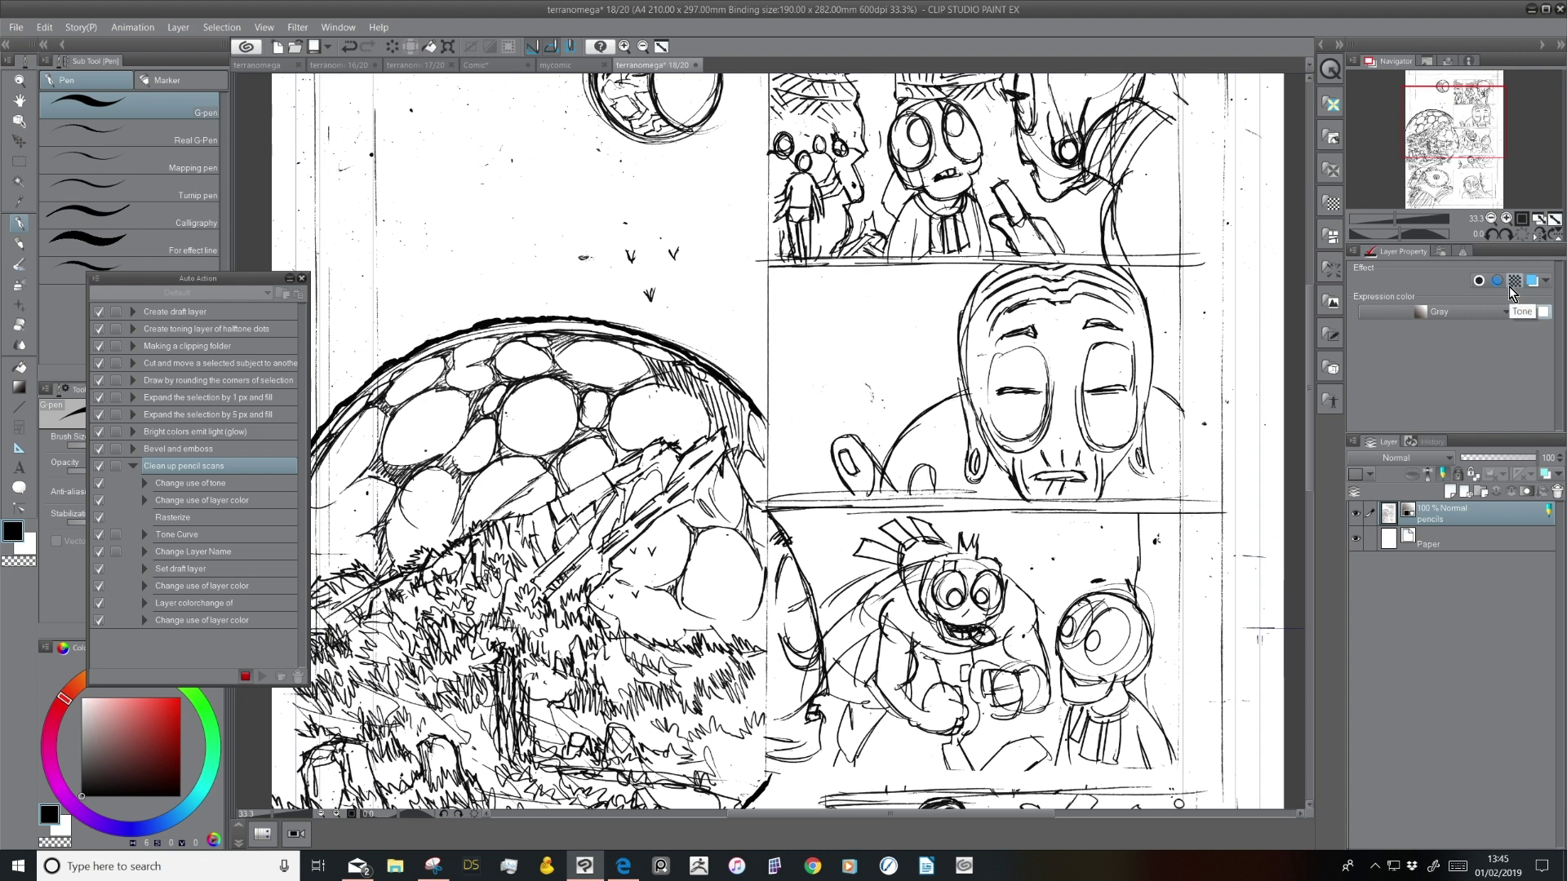
{"action": "left_click", "coordinate": [247, 676]}
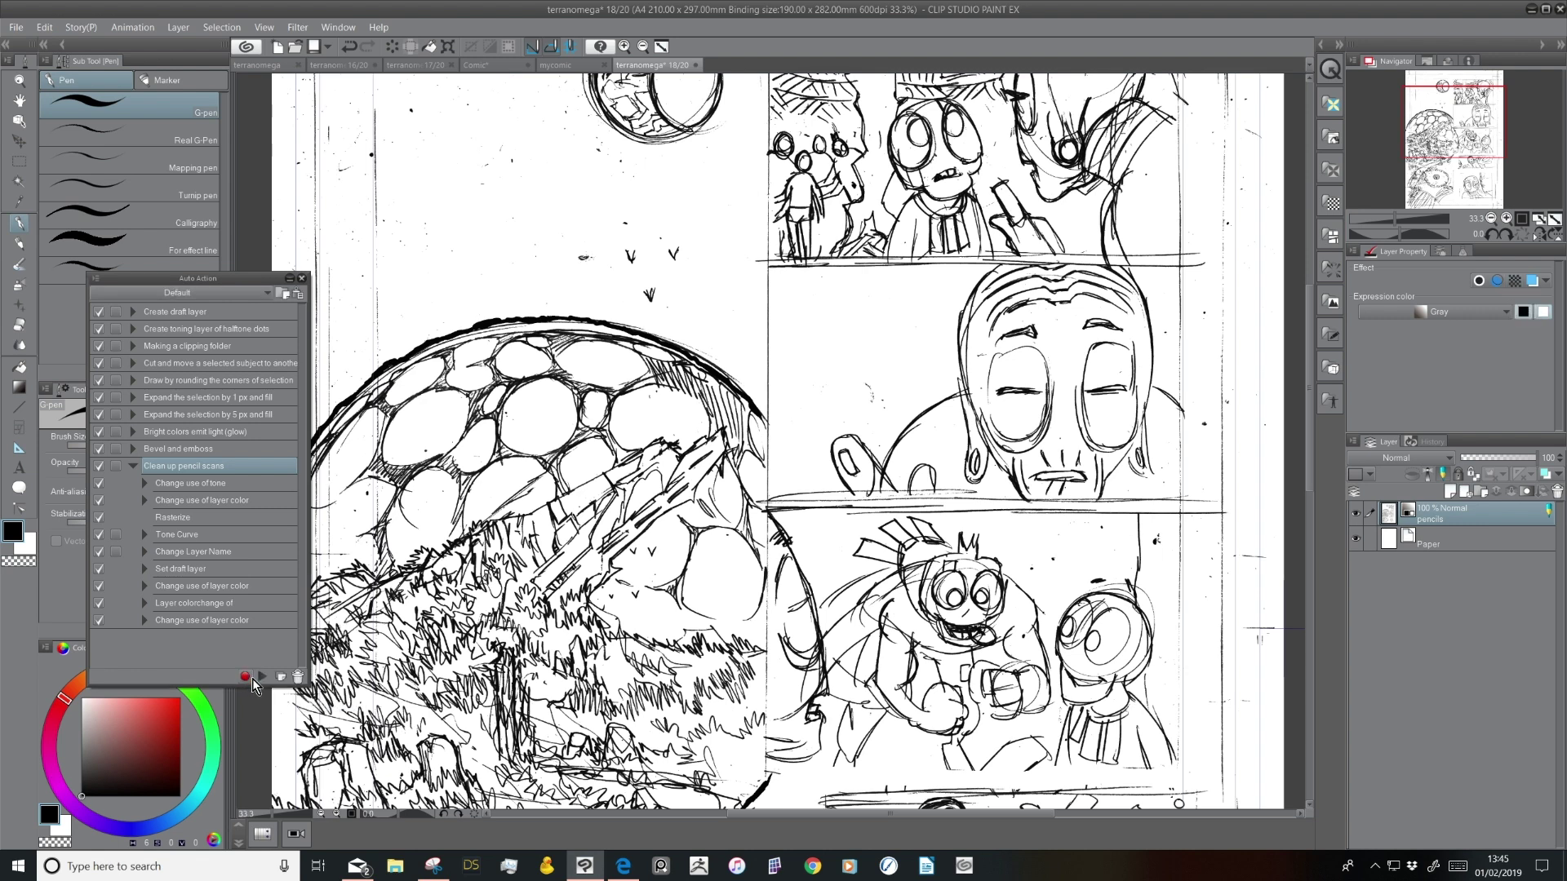
Review the recorded steps of the "Clean up pencil scans" action, including Rasterize, Tone Curve and Set draft layer
{"action": "left_click", "coordinate": [242, 487]}
{"action": "left_click", "coordinate": [239, 586]}
{"action": "left_click", "coordinate": [238, 488]}
{"action": "left_click", "coordinate": [237, 519]}
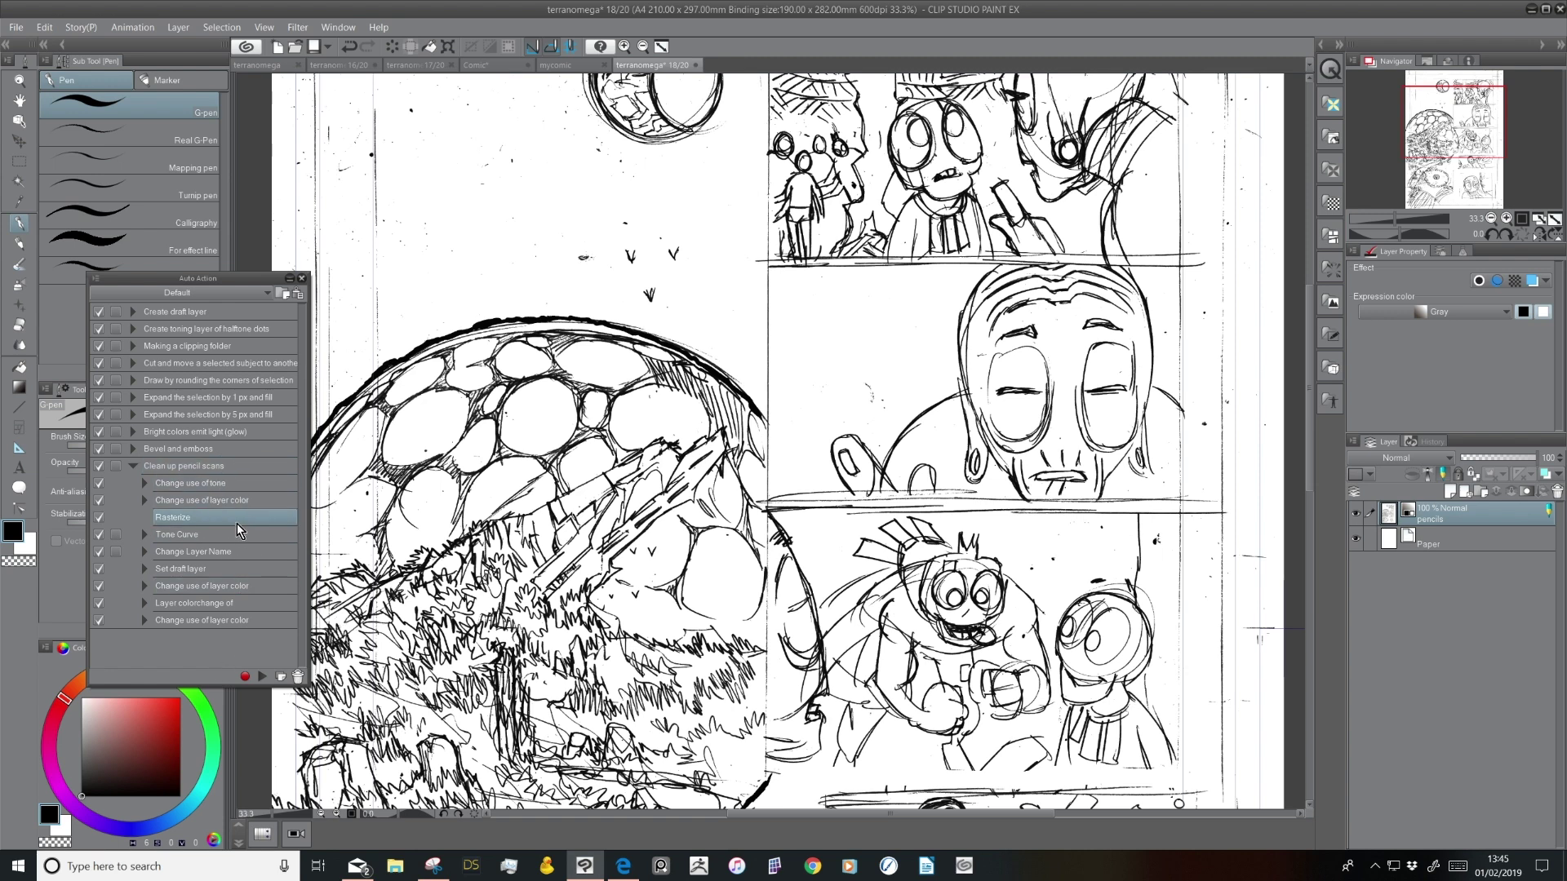
{"action": "left_click", "coordinate": [238, 566]}
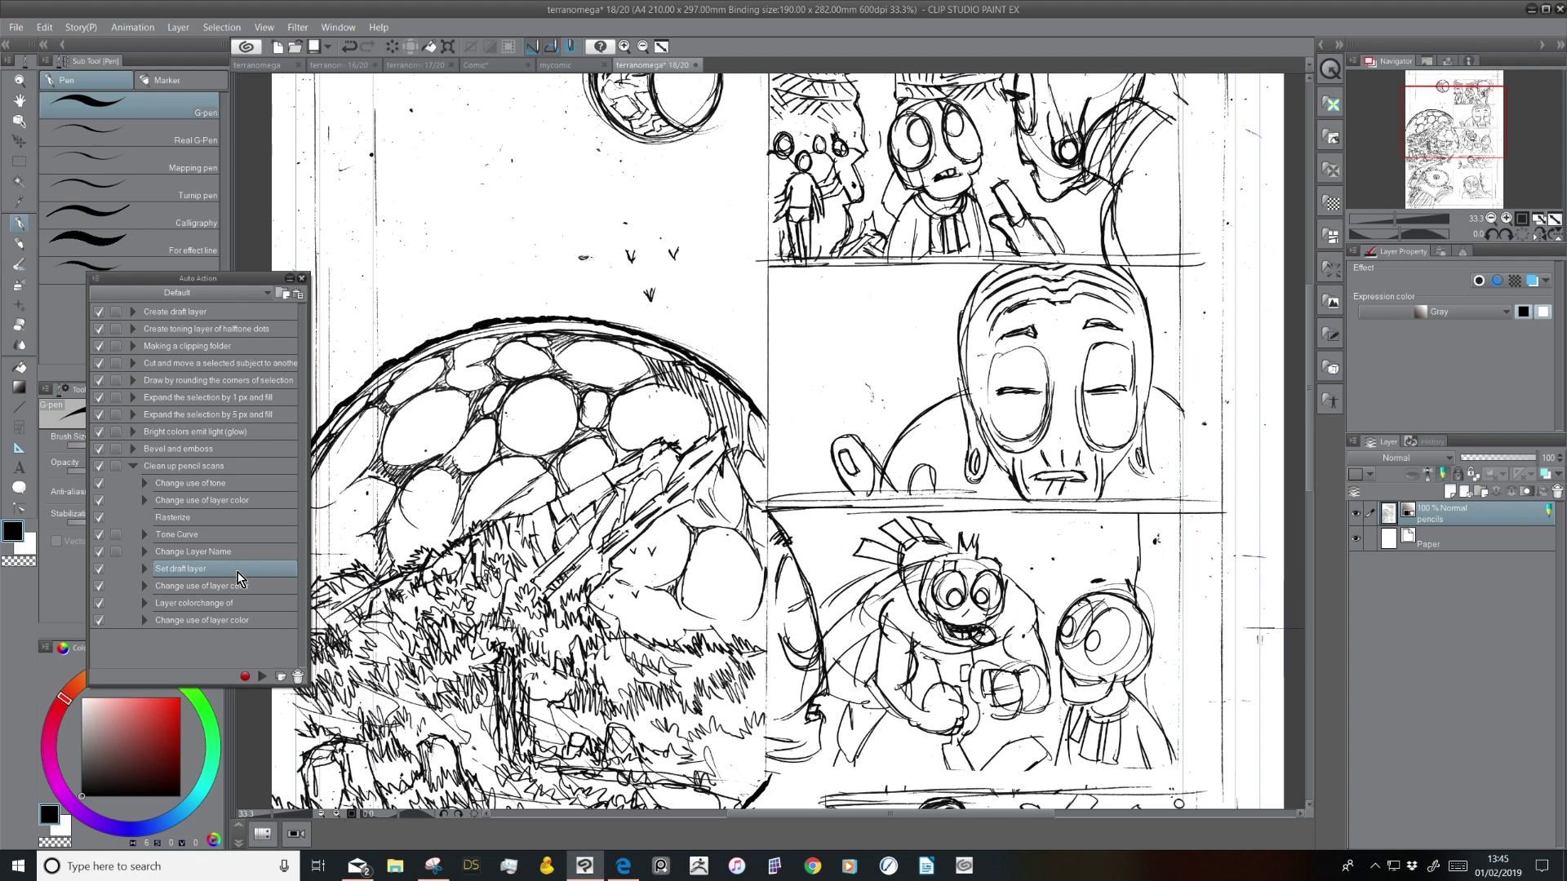
{"action": "left_click", "coordinate": [209, 470]}
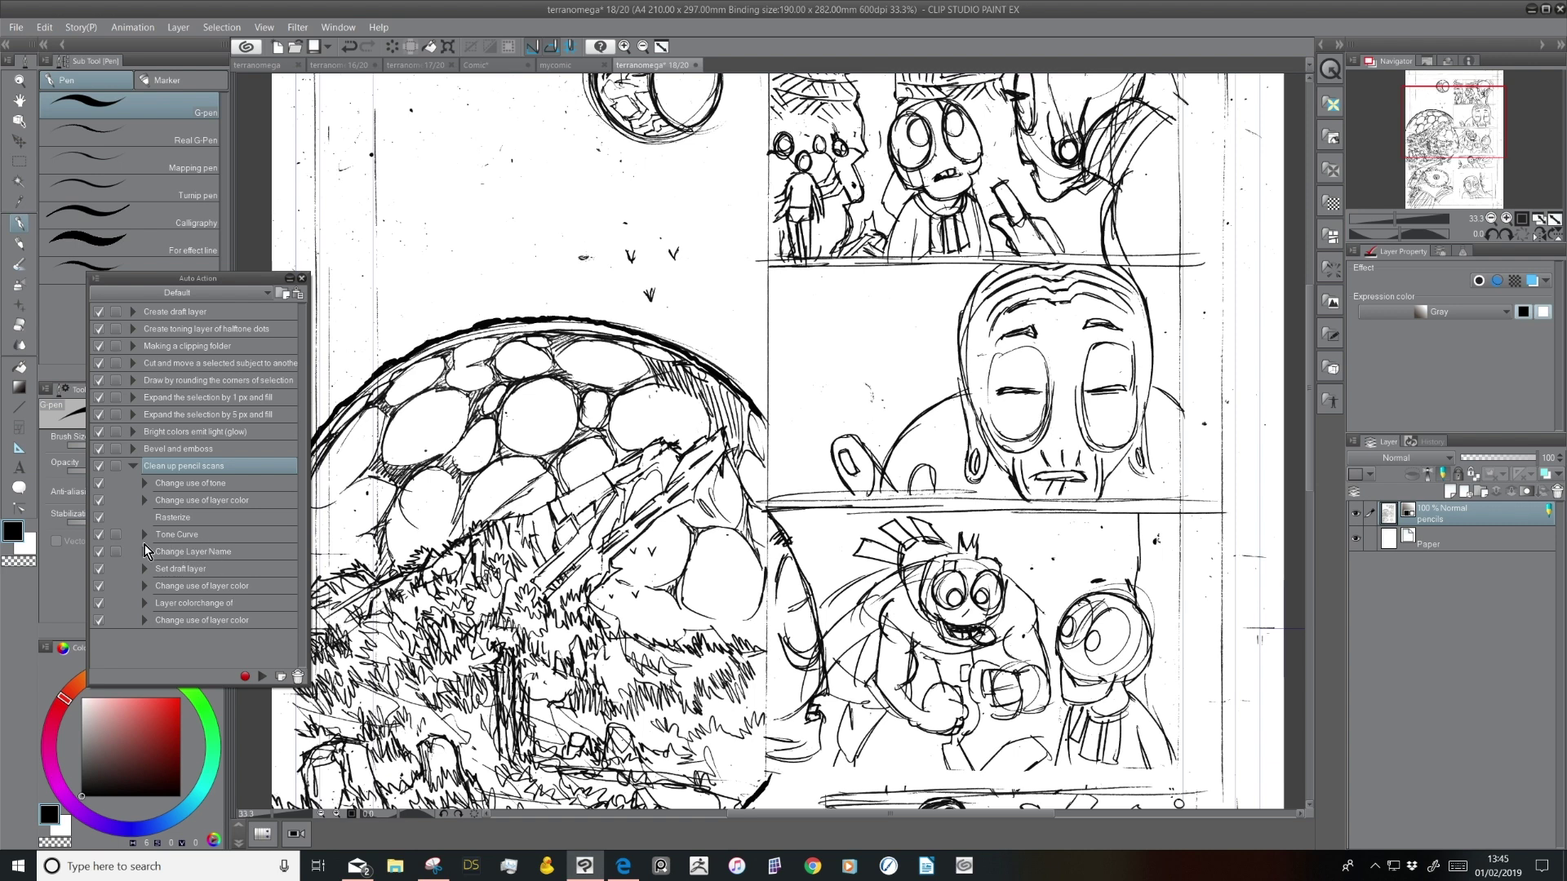
{"action": "left_click", "coordinate": [100, 468]}
{"action": "left_click", "coordinate": [100, 485]}
{"action": "left_click", "coordinate": [99, 570]}
{"action": "left_click", "coordinate": [193, 535]}
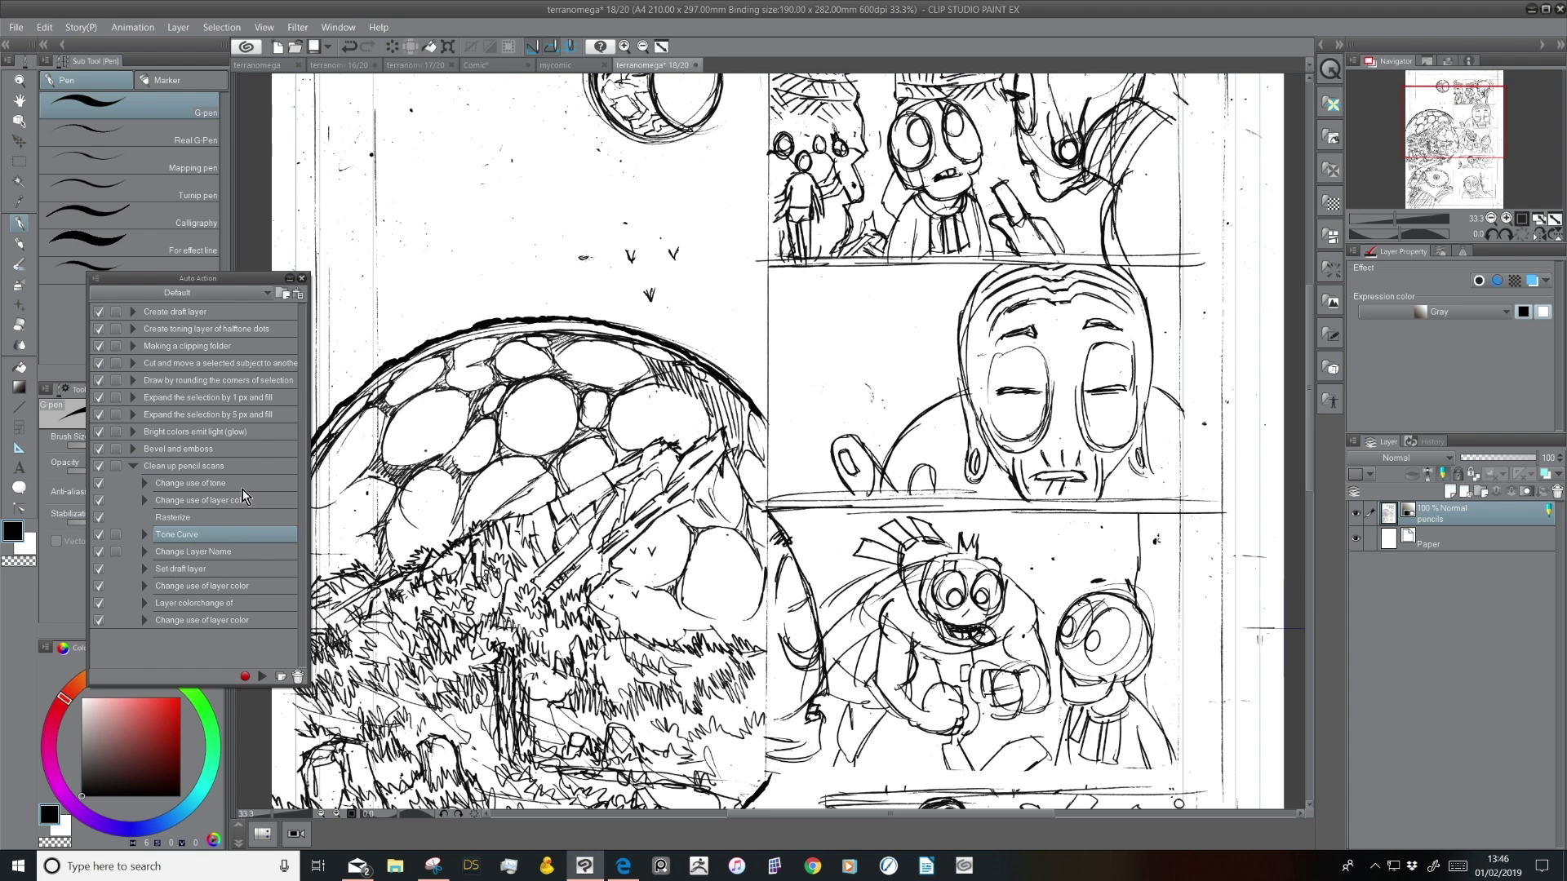
{"action": "left_click", "coordinate": [44, 27]}
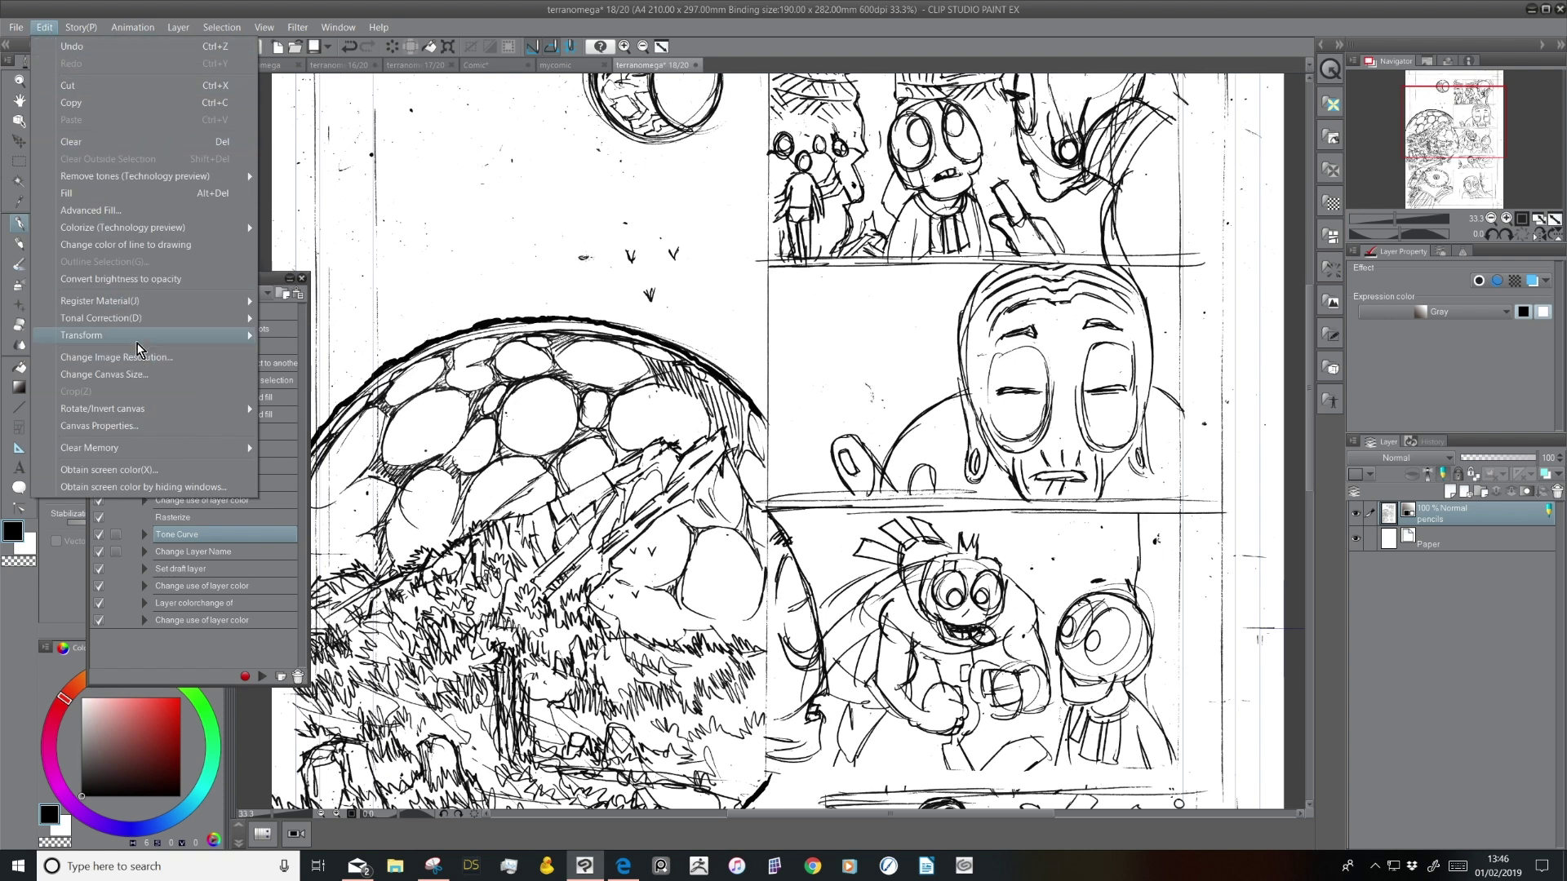
{"action": "mouse_move", "coordinate": [164, 343]}
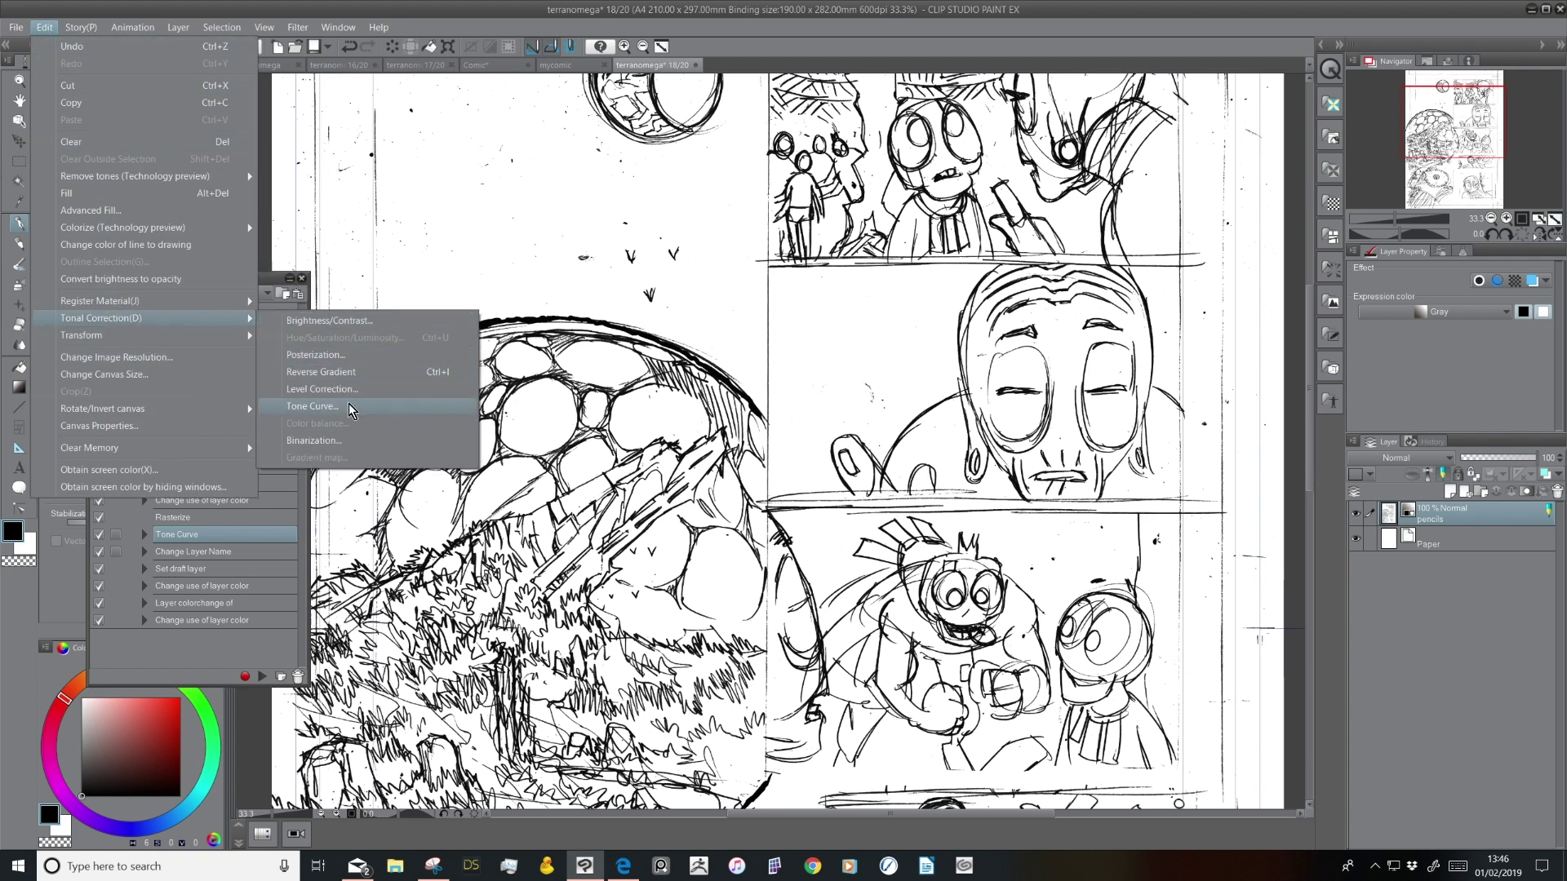
{"action": "left_click", "coordinate": [351, 414]}
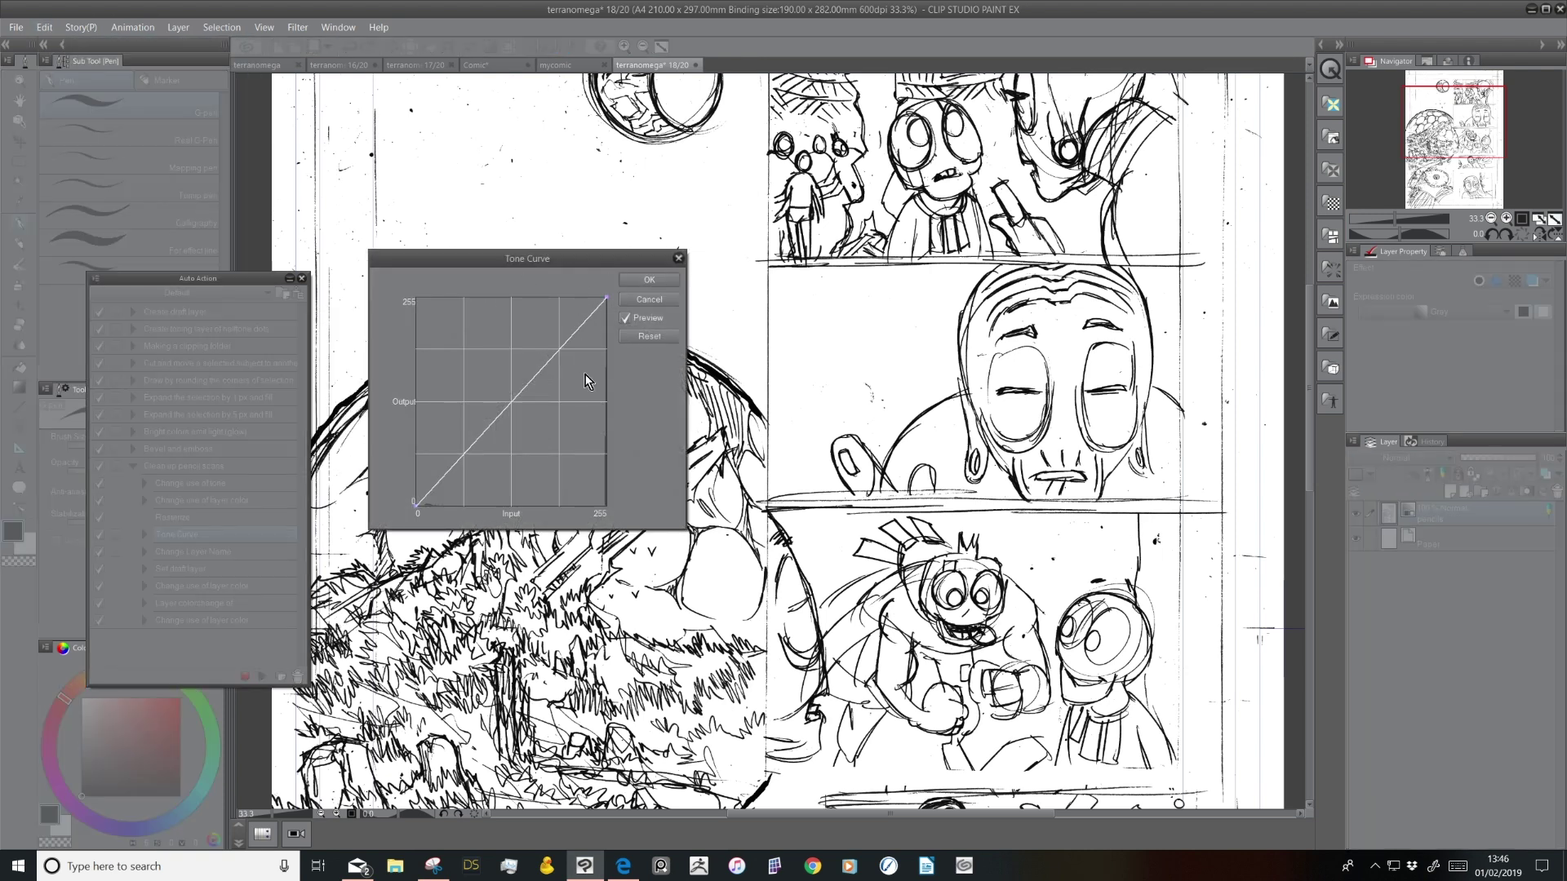
{"action": "left_click", "coordinate": [625, 318]}
{"action": "left_click", "coordinate": [678, 258]}
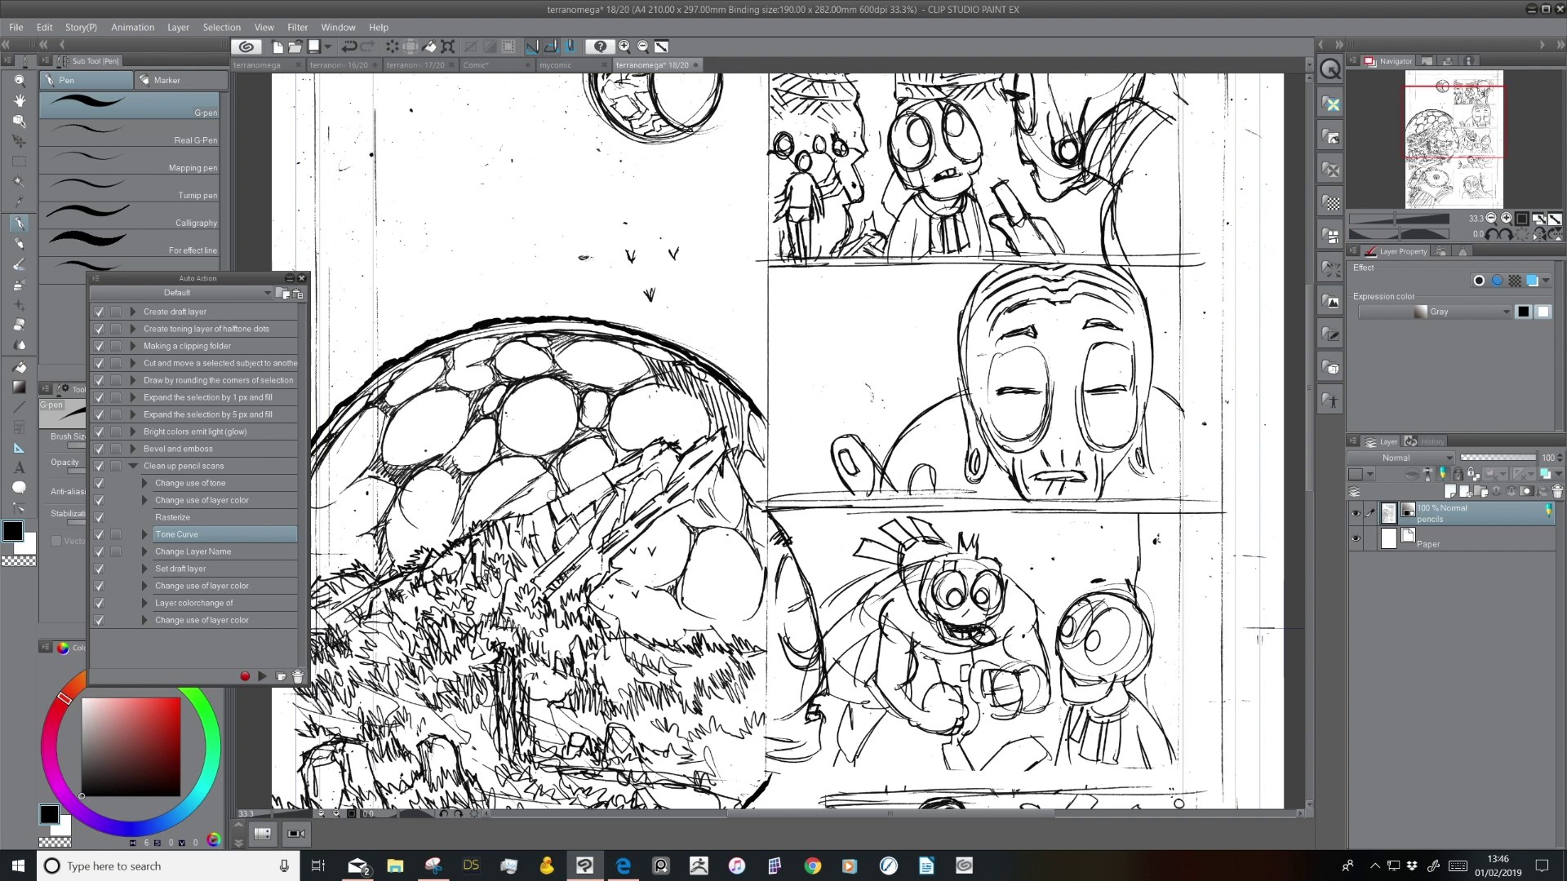
Try switching the settings checkbox of the recorded Change Layer Name step on and off
{"action": "left_click", "coordinate": [217, 553]}
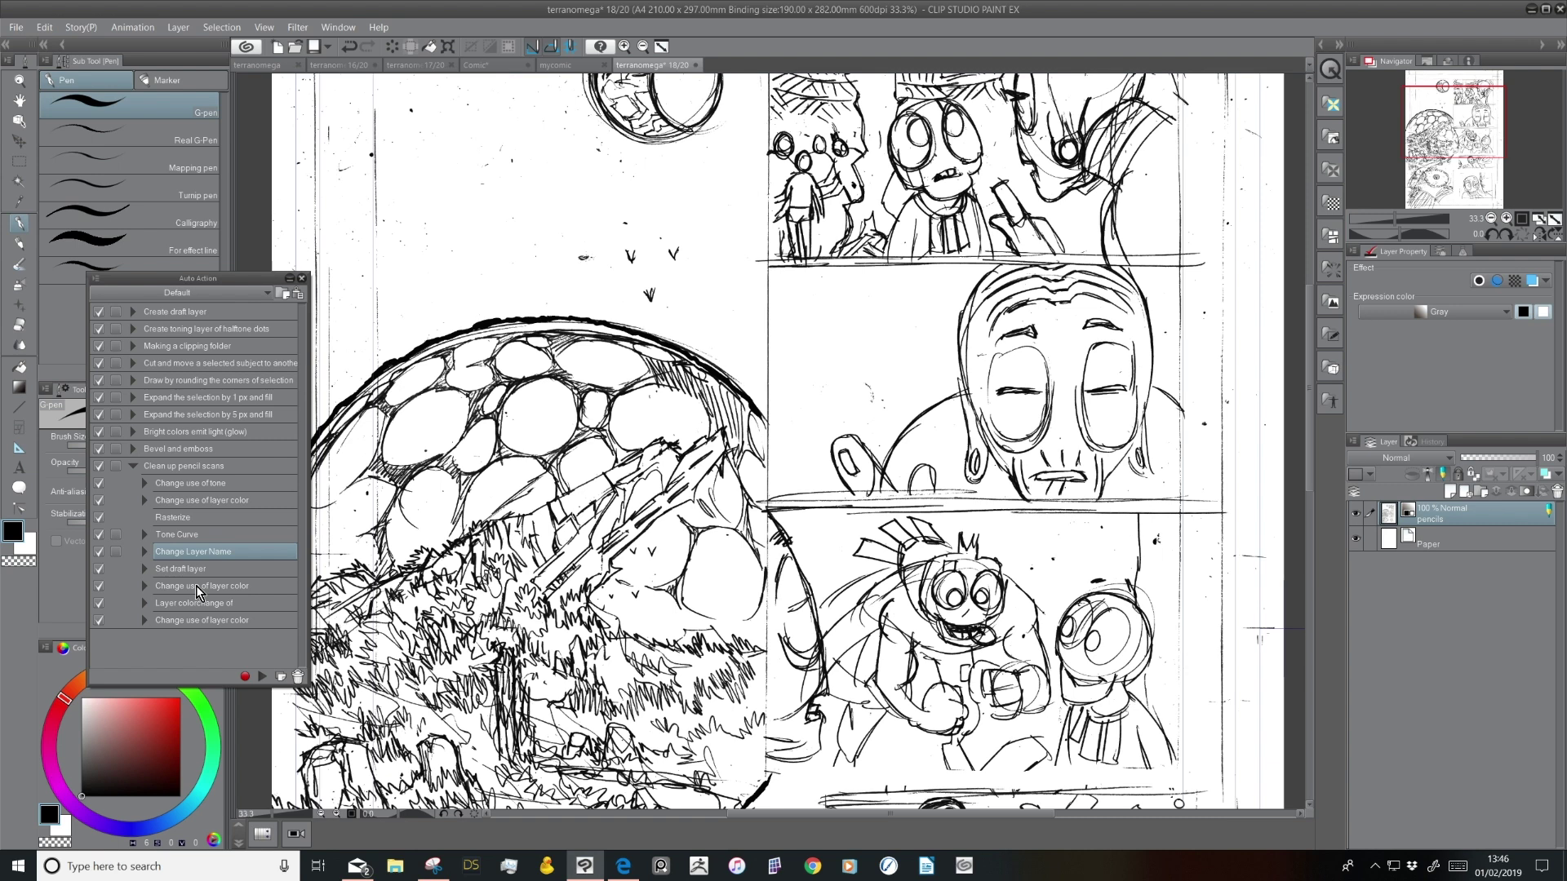
{"action": "left_click", "coordinate": [116, 553]}
{"action": "left_click", "coordinate": [115, 553]}
{"action": "left_click", "coordinate": [116, 552]}
{"action": "left_click", "coordinate": [115, 553]}
{"action": "left_click", "coordinate": [116, 552]}
{"action": "left_click", "coordinate": [115, 553]}
{"action": "left_click", "coordinate": [1491, 219]}
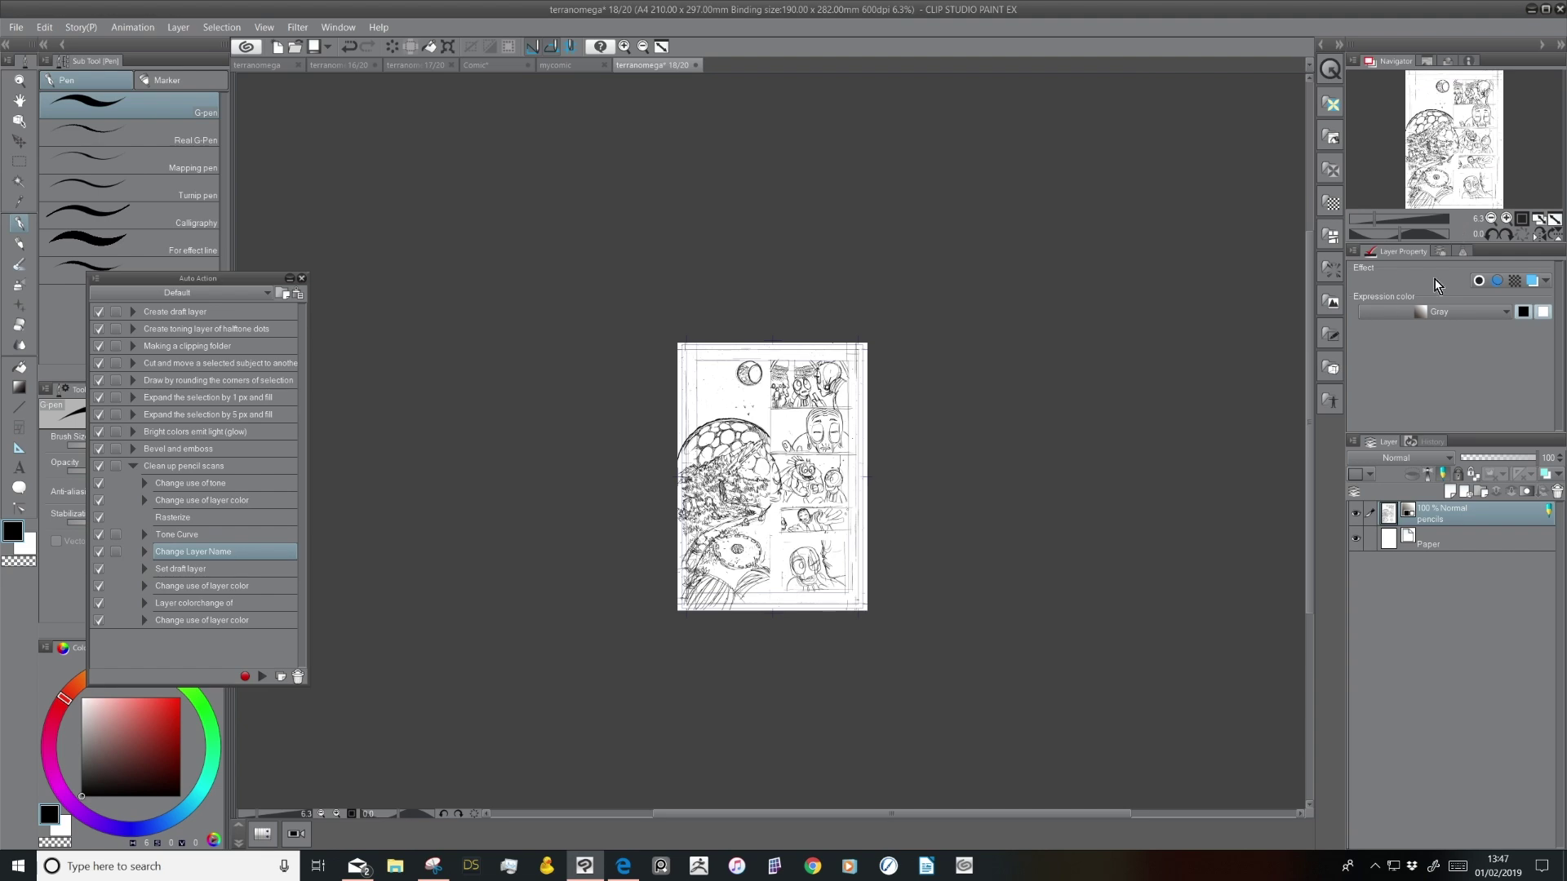
{"action": "left_click", "coordinate": [1509, 220]}
{"action": "scroll", "coordinate": [1313, 304], "scroll_direction": "down", "scroll_amount": 1}
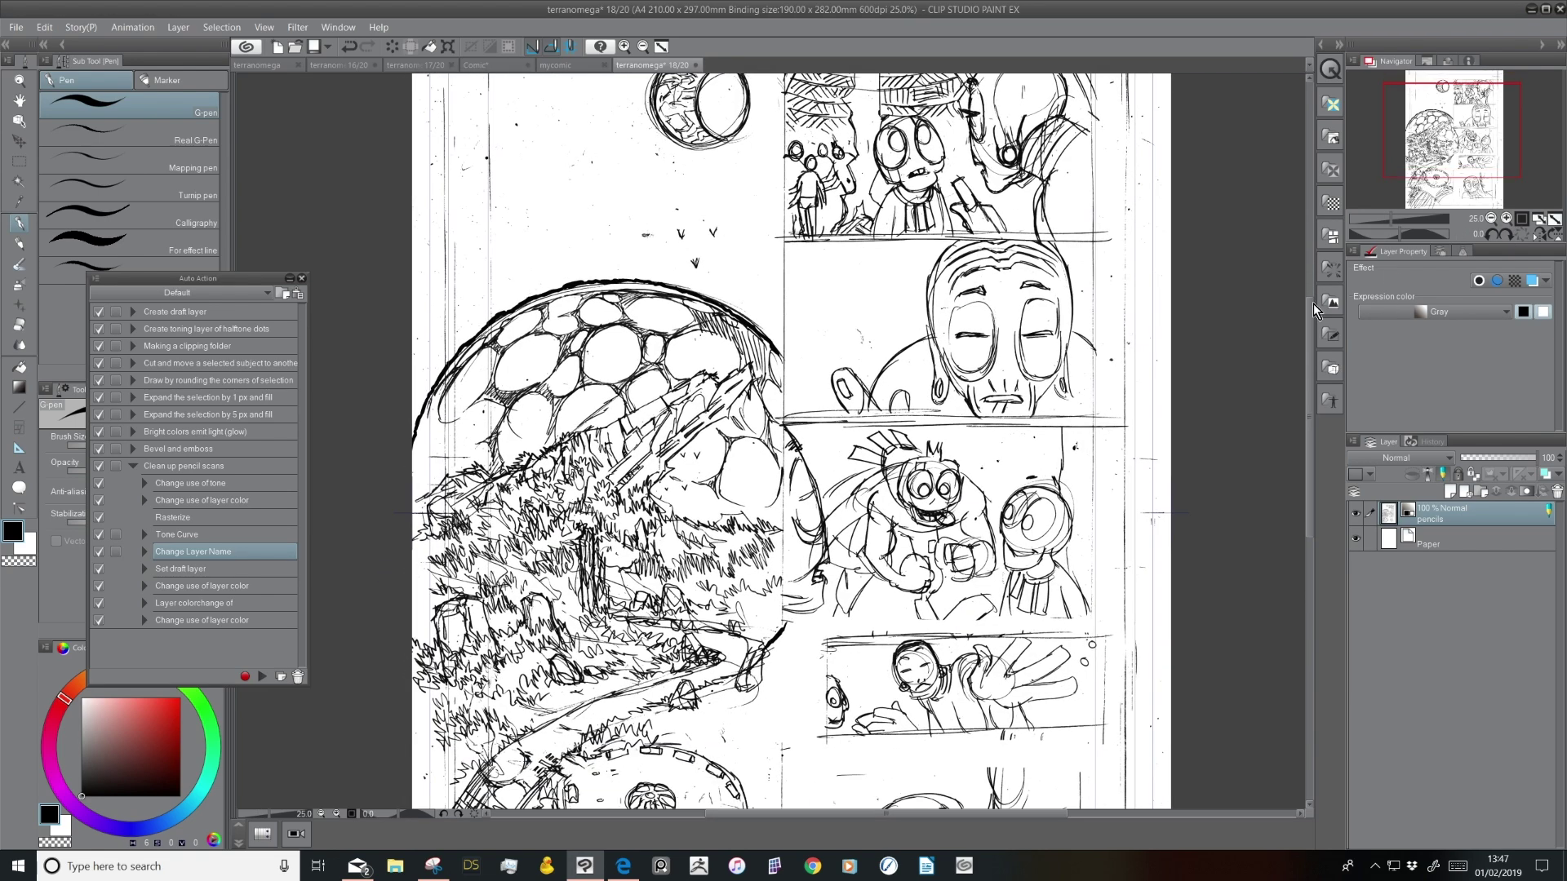
{"action": "left_click", "coordinate": [1491, 219]}
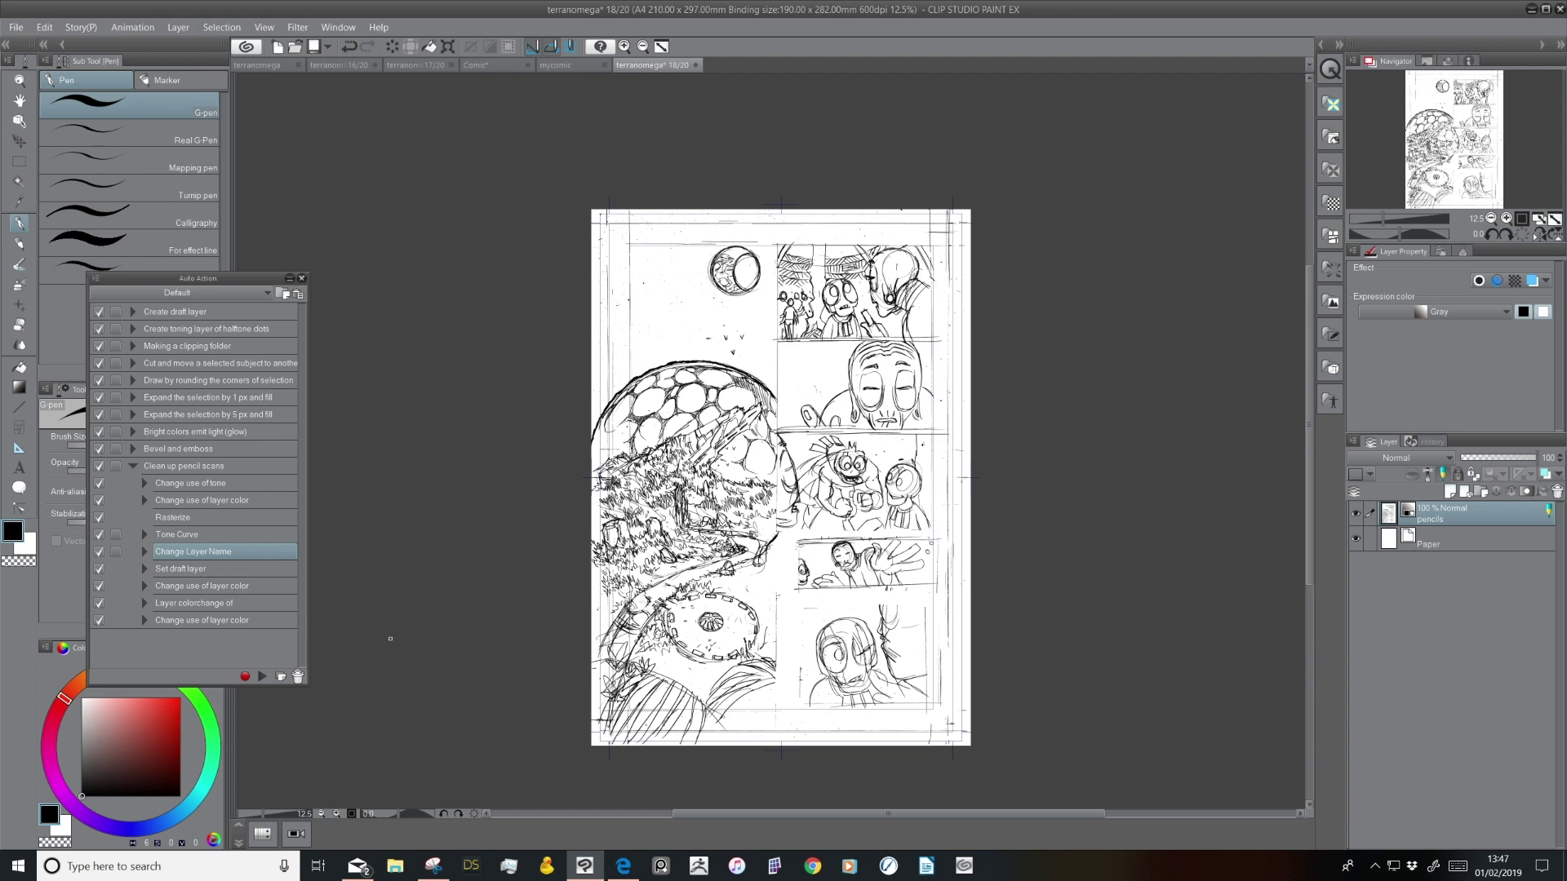
Close the floating Auto Action palette
{"action": "left_click", "coordinate": [301, 278]}
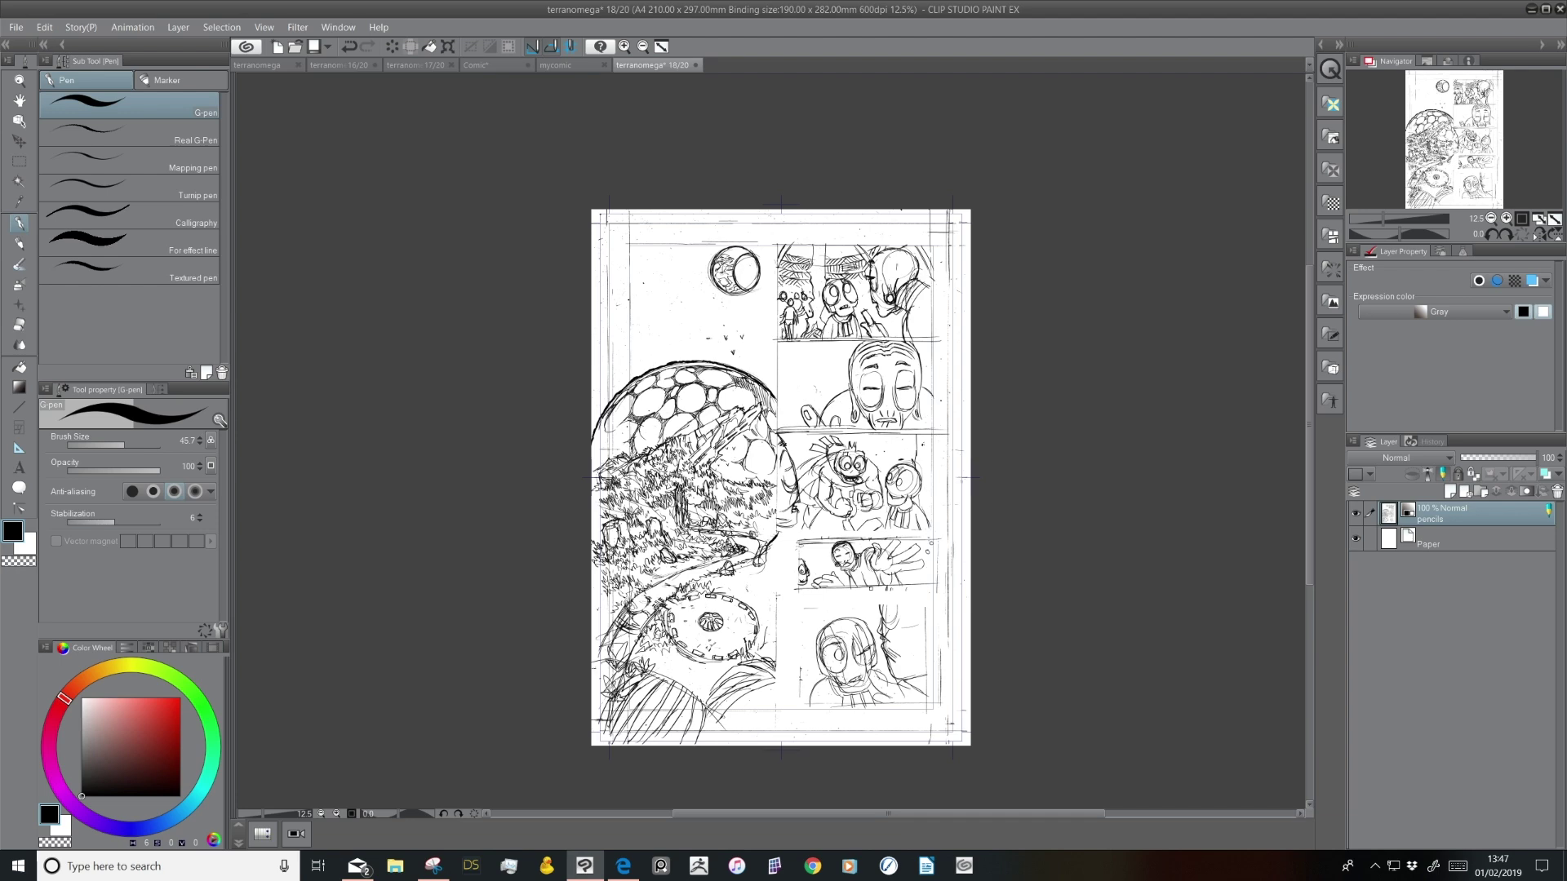
{"action": "left_click", "coordinate": [1506, 219]}
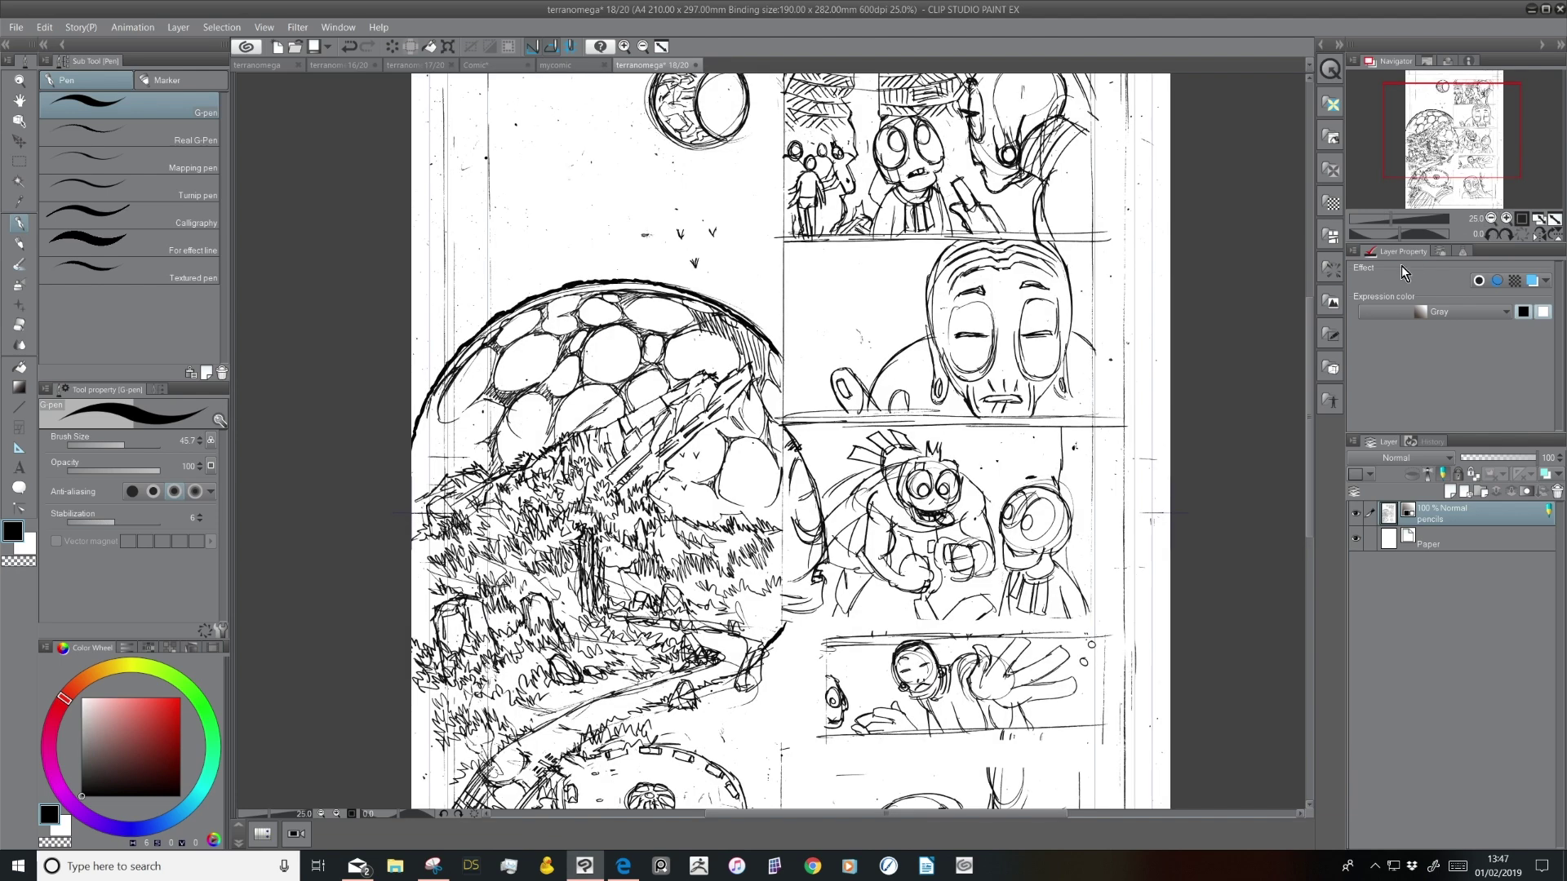
{"action": "left_click_drag", "start_coordinate": [986, 426], "coordinate": [920, 506]}
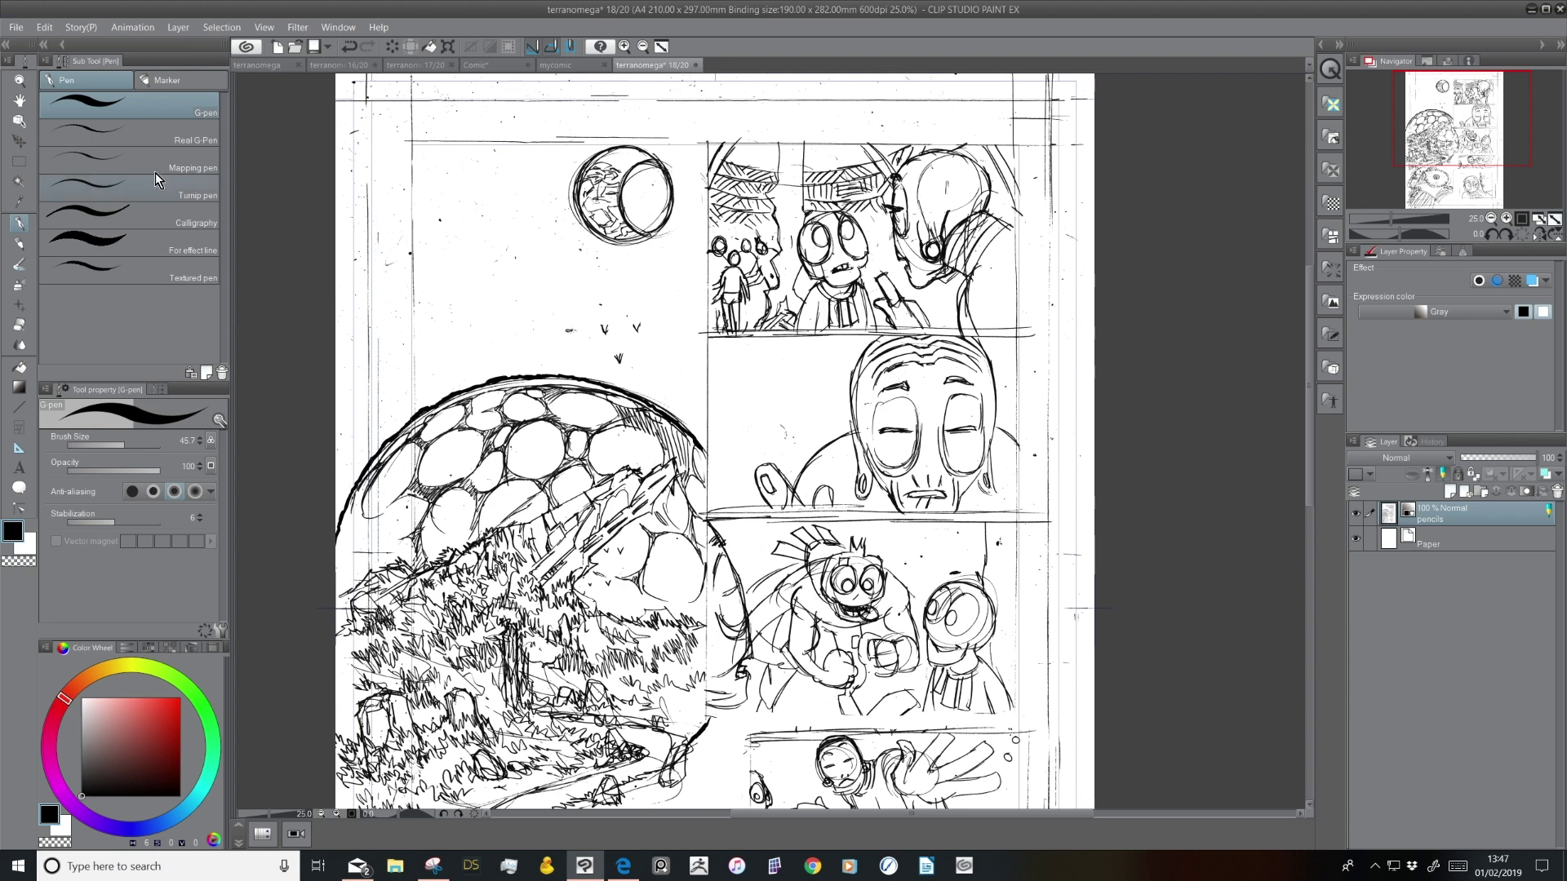
Set the unit of length in the Ruler/Unit preferences to mm and apply the change
{"action": "left_click", "coordinate": [15, 27]}
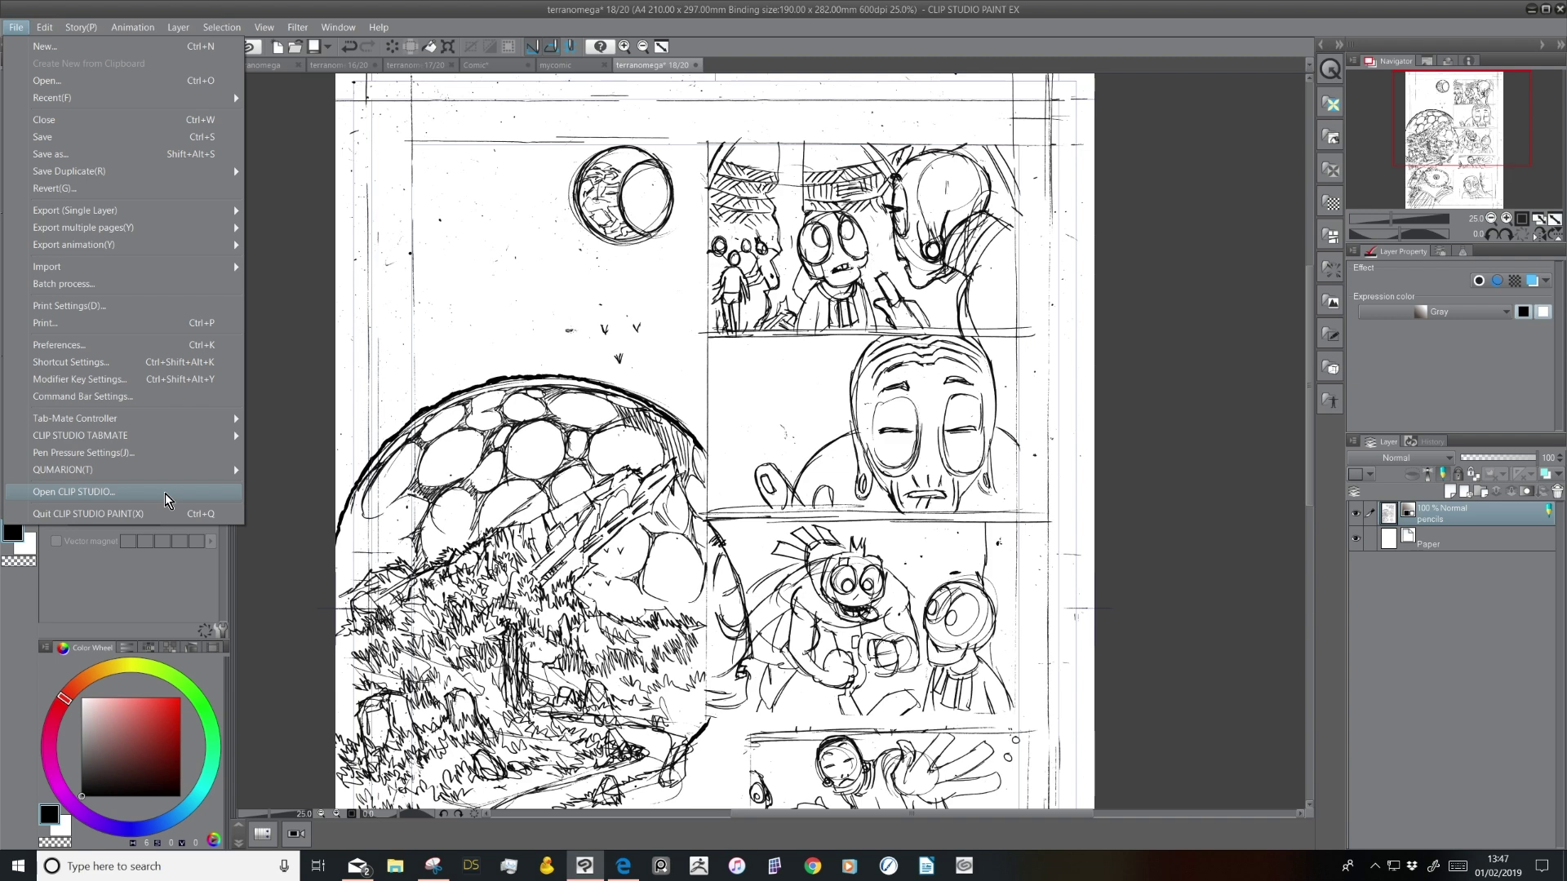
{"action": "left_click", "coordinate": [213, 346]}
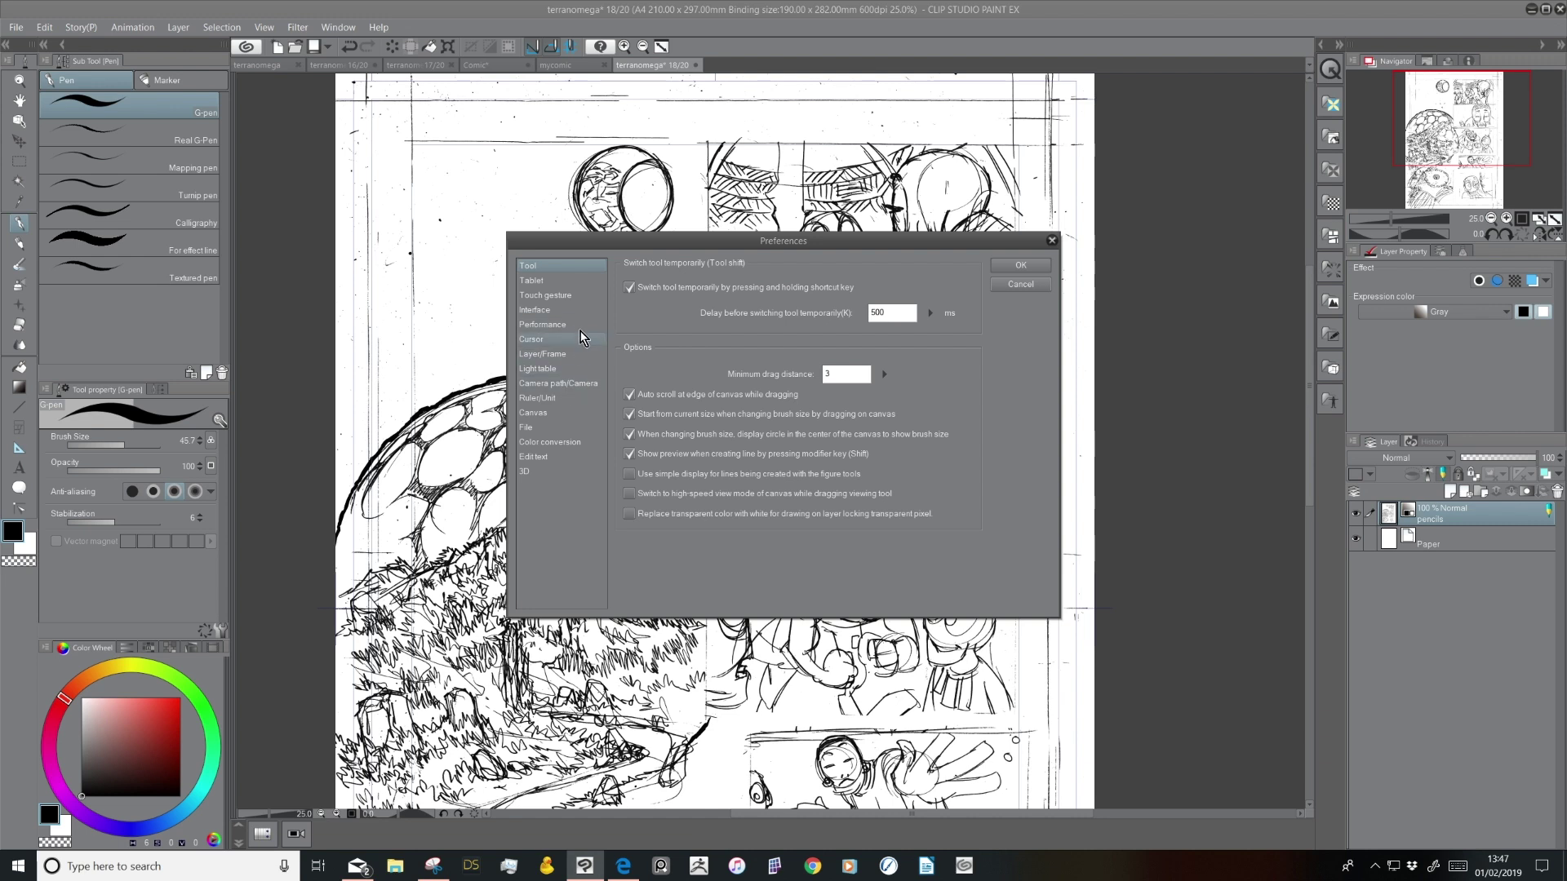
{"action": "left_click", "coordinate": [570, 398]}
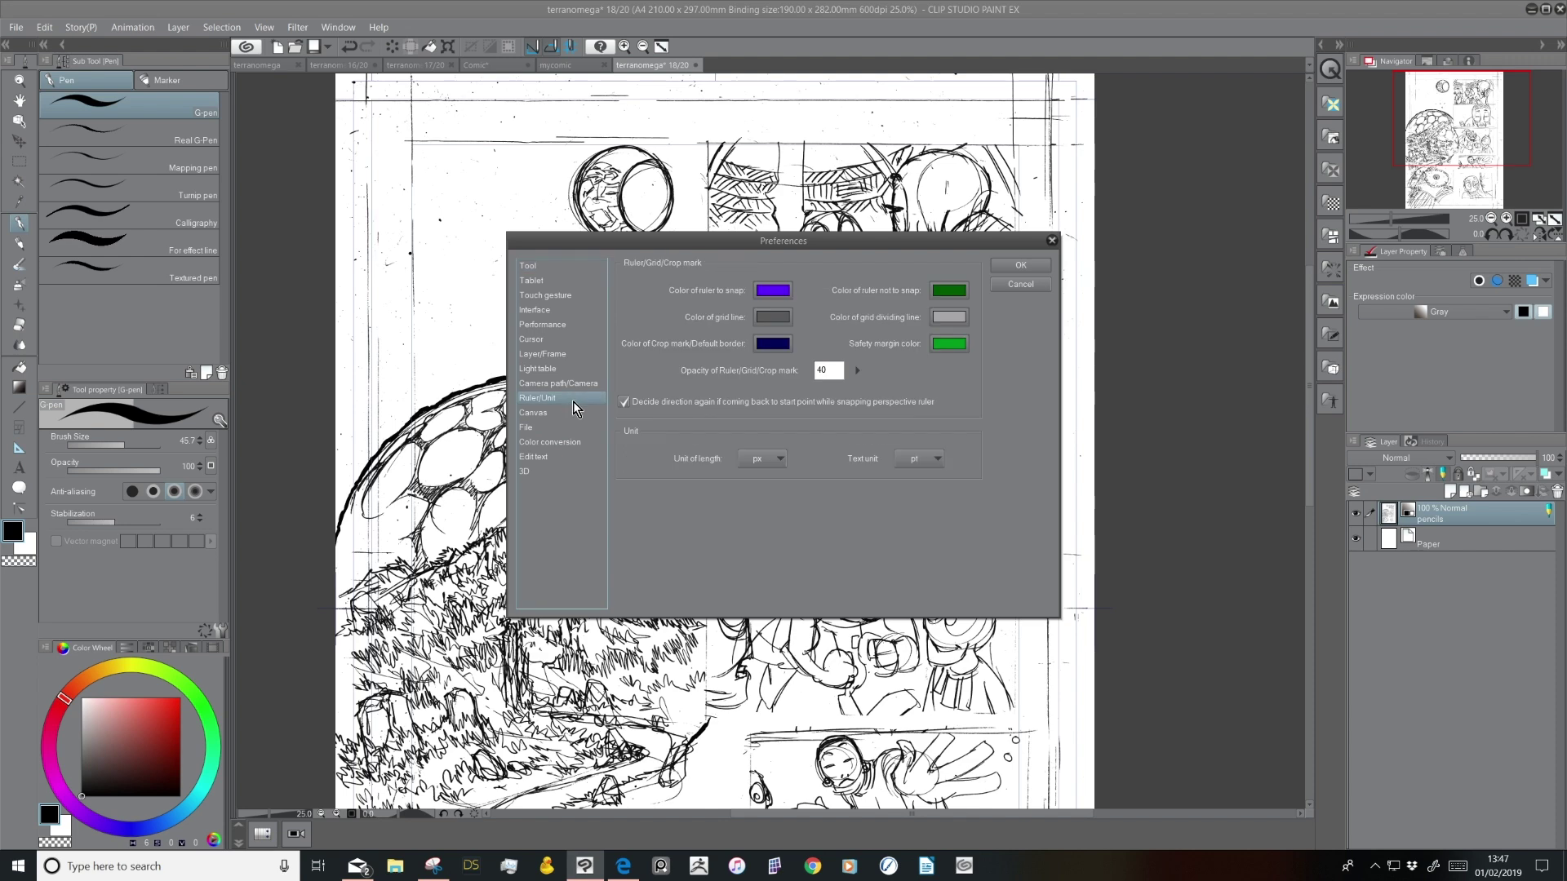
{"action": "left_click", "coordinate": [759, 461]}
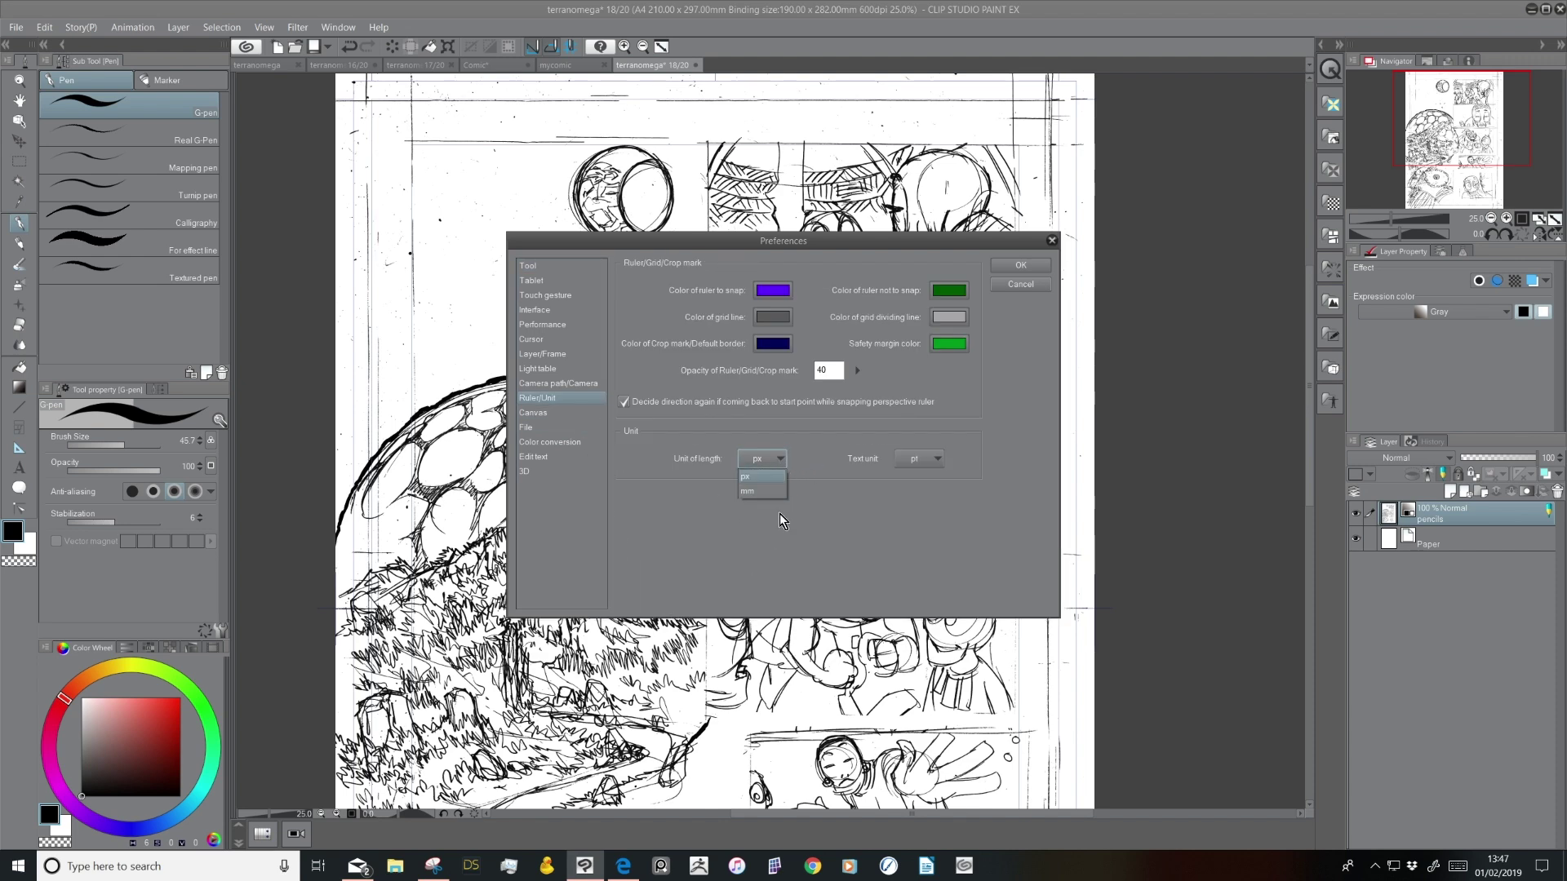
{"action": "left_click", "coordinate": [765, 493]}
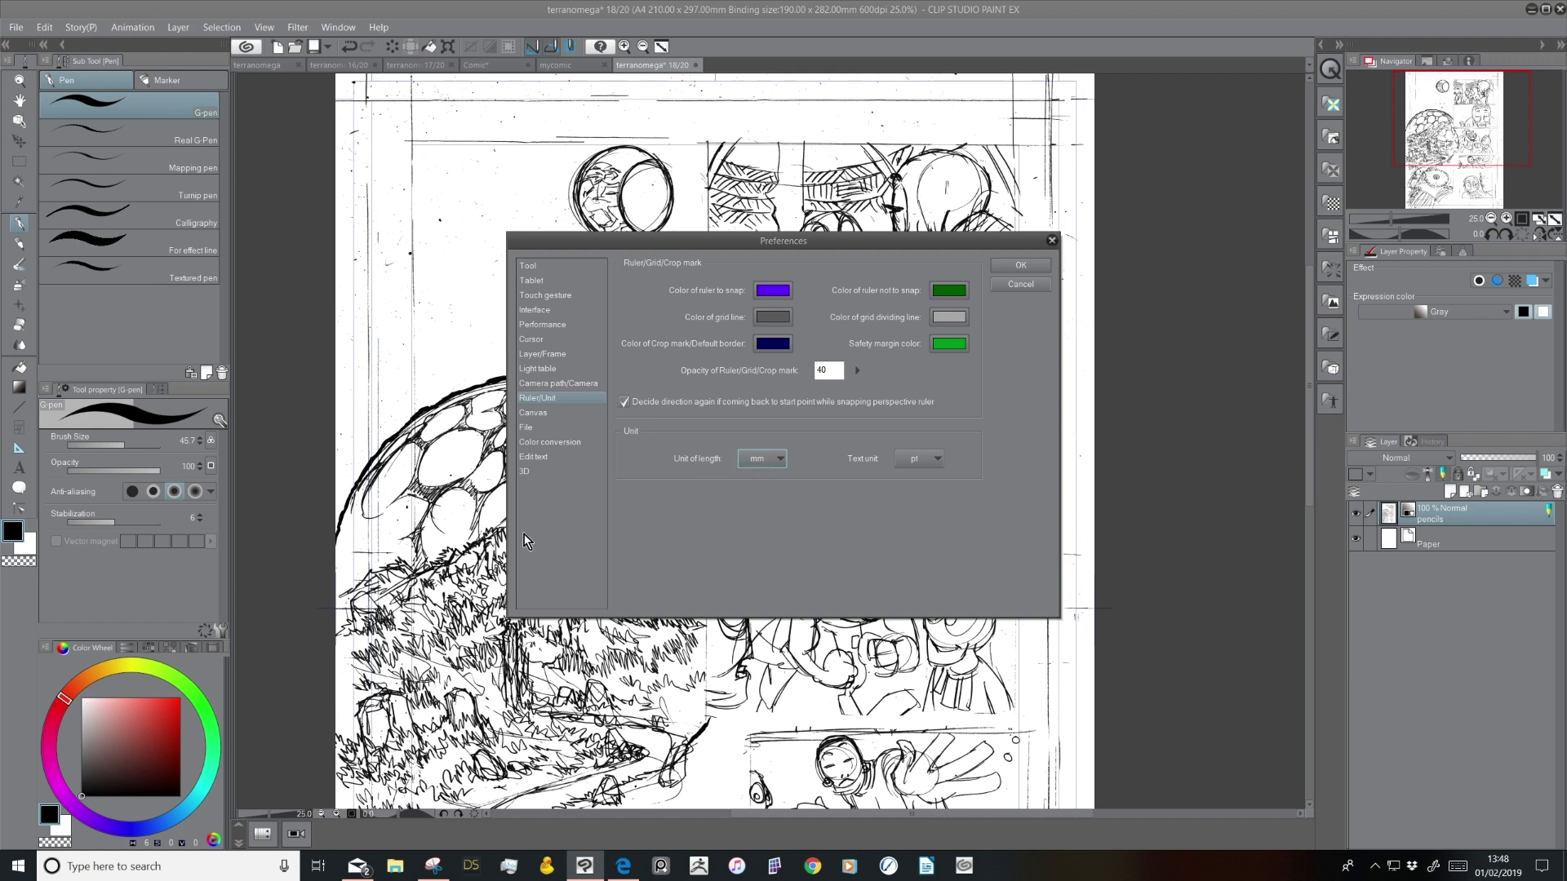
{"action": "left_click", "coordinate": [761, 459]}
{"action": "left_click", "coordinate": [767, 478]}
{"action": "left_click", "coordinate": [775, 460]}
{"action": "left_click", "coordinate": [765, 494]}
{"action": "left_click", "coordinate": [767, 463]}
{"action": "left_click", "coordinate": [703, 536]}
{"action": "left_click", "coordinate": [1021, 266]}
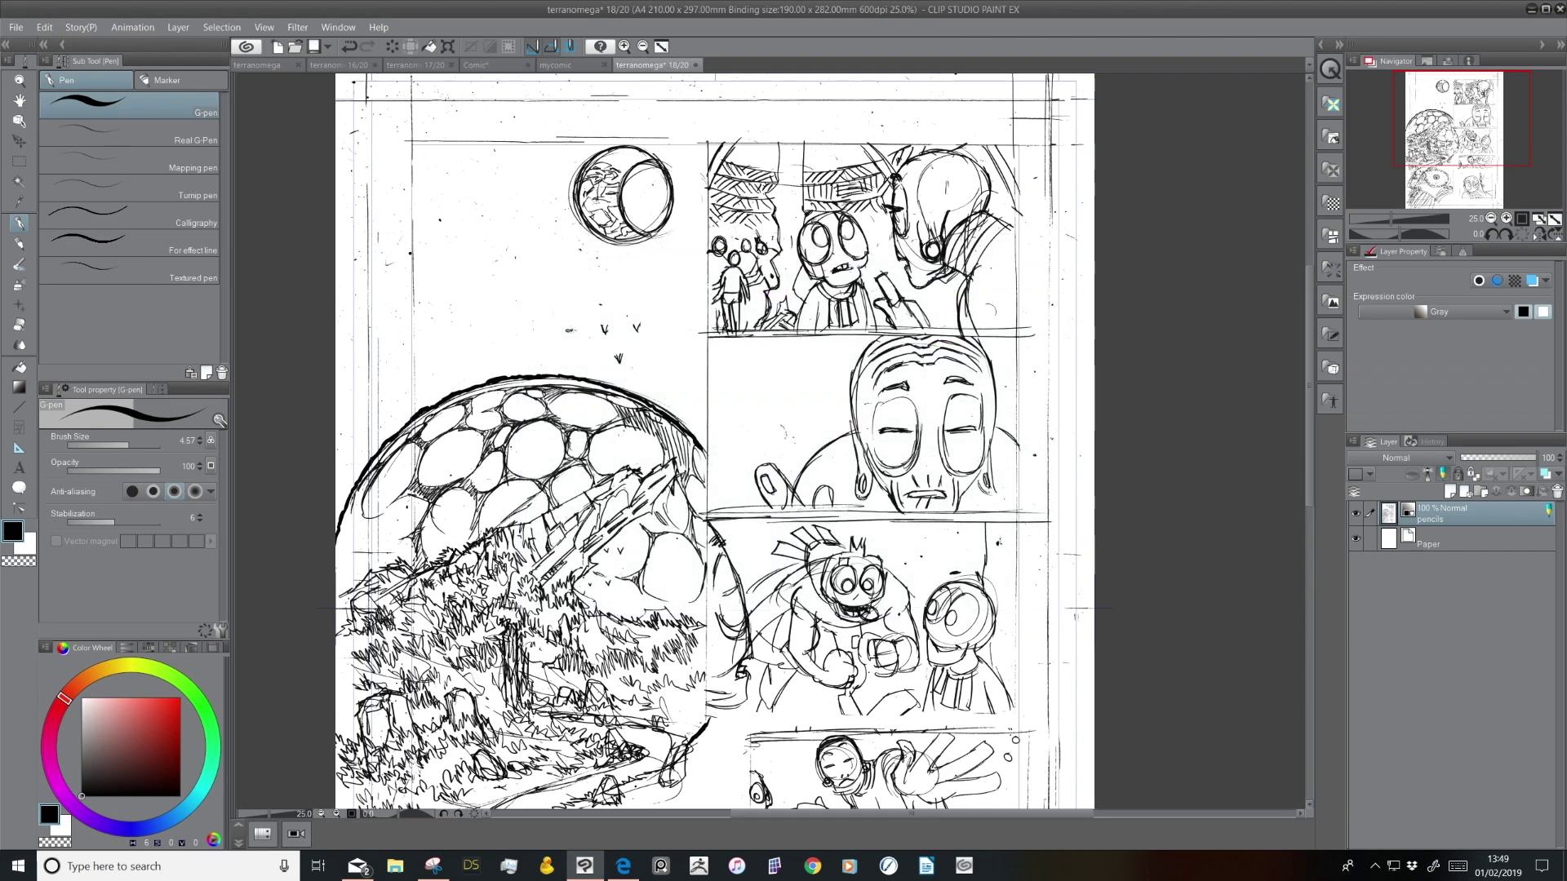
Set the vertical and horizontal frame border gutters to 5 mm in the Layer/Frame preferences
{"action": "left_click", "coordinate": [16, 27]}
{"action": "left_click", "coordinate": [99, 348]}
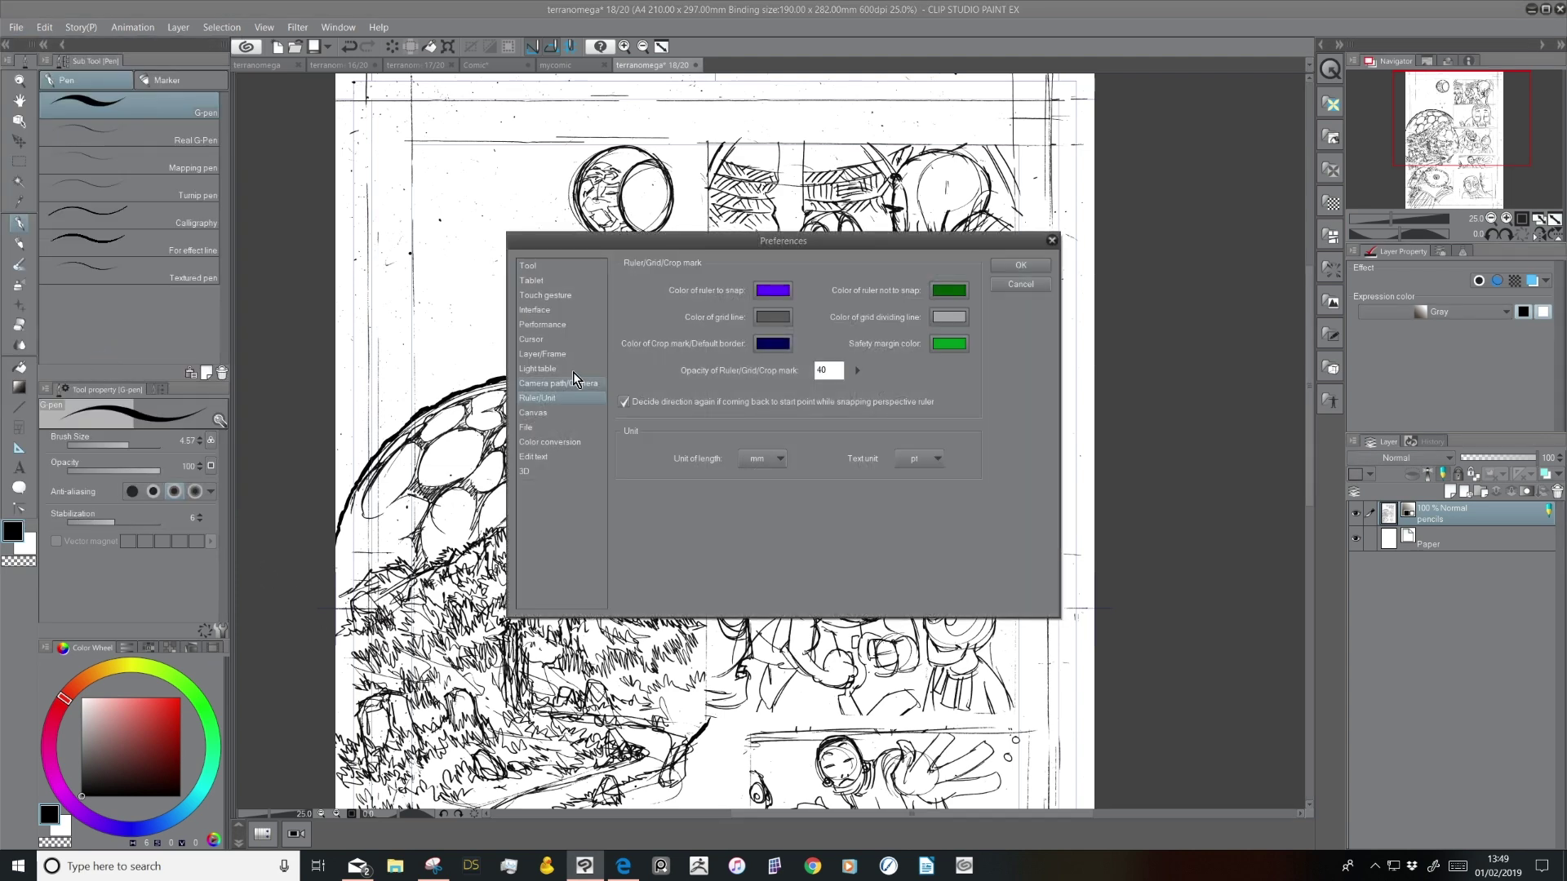
{"action": "left_click", "coordinate": [562, 354]}
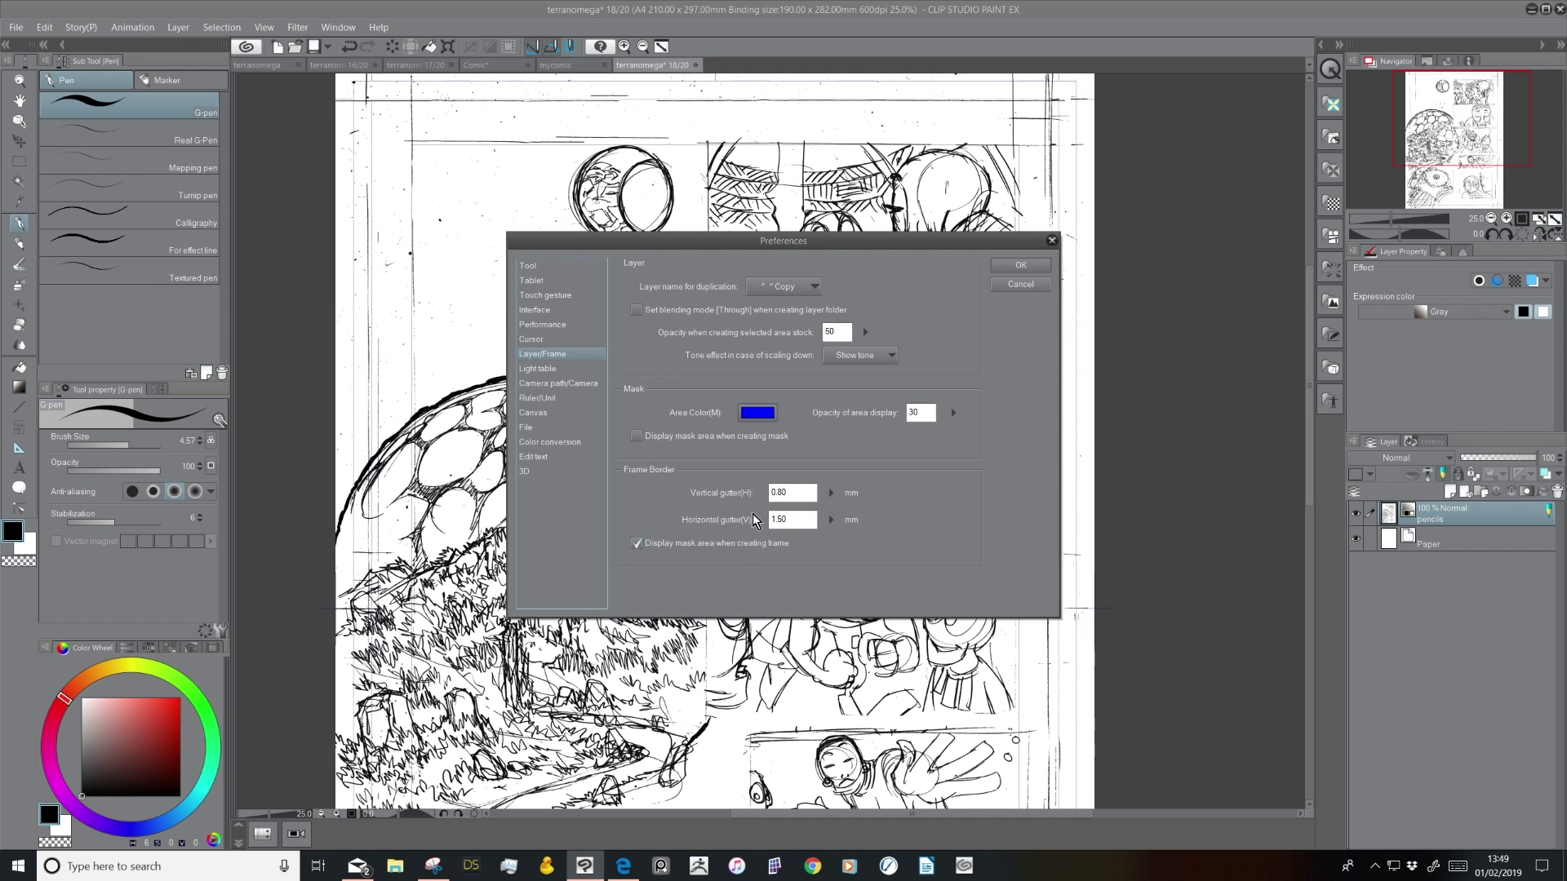
{"action": "left_click_drag", "start_coordinate": [805, 494], "coordinate": [685, 523]}
{"action": "type", "text": "5"}
{"action": "key", "text": "Tab"}
{"action": "type", "text": "5"}
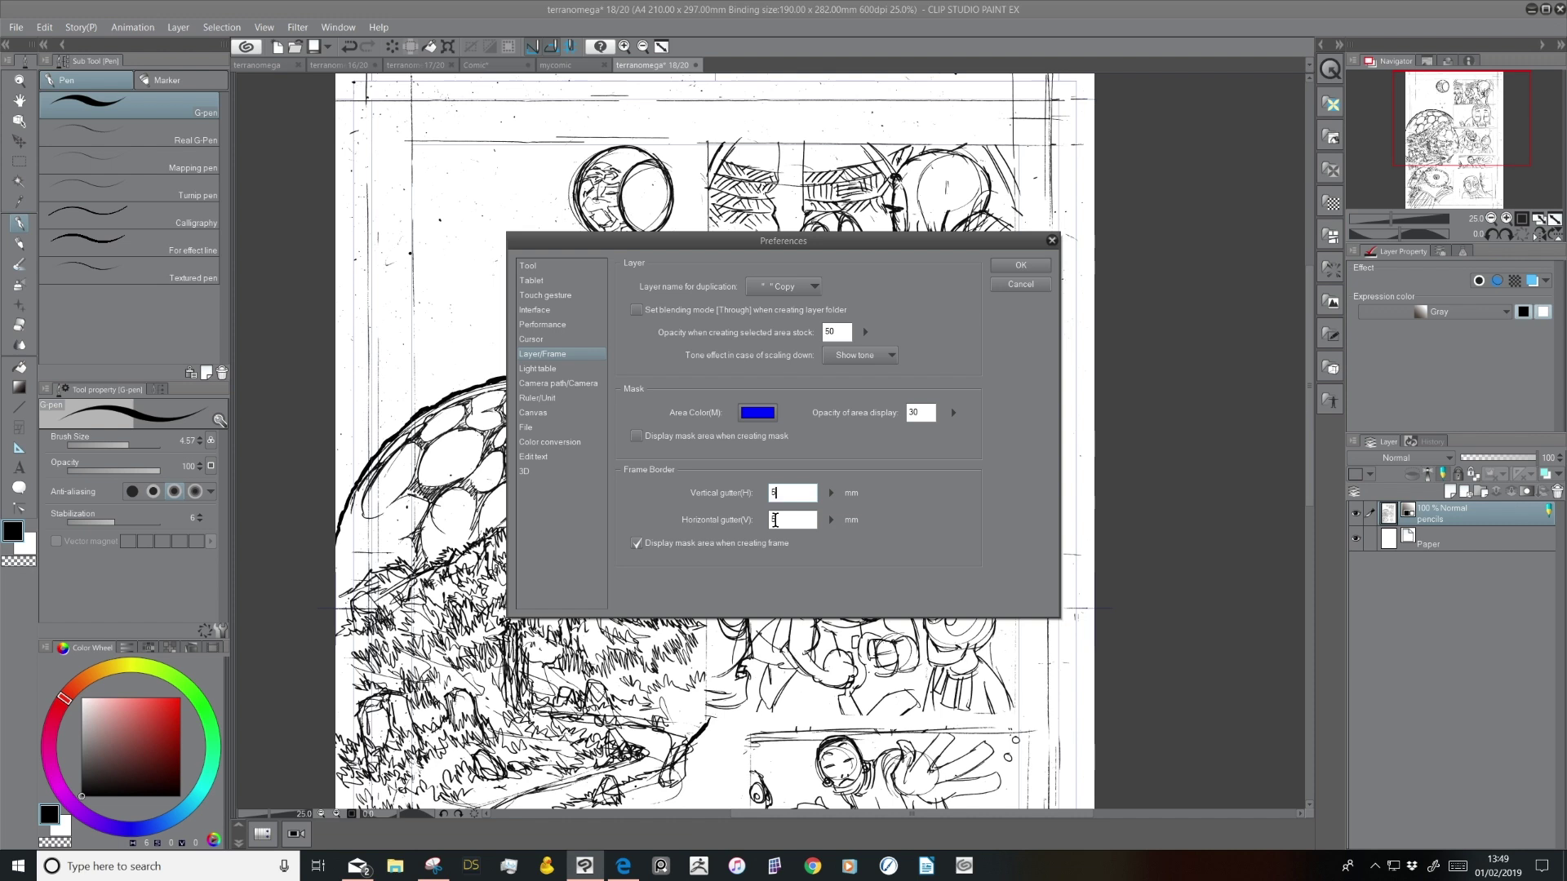
{"action": "left_click", "coordinate": [1025, 266]}
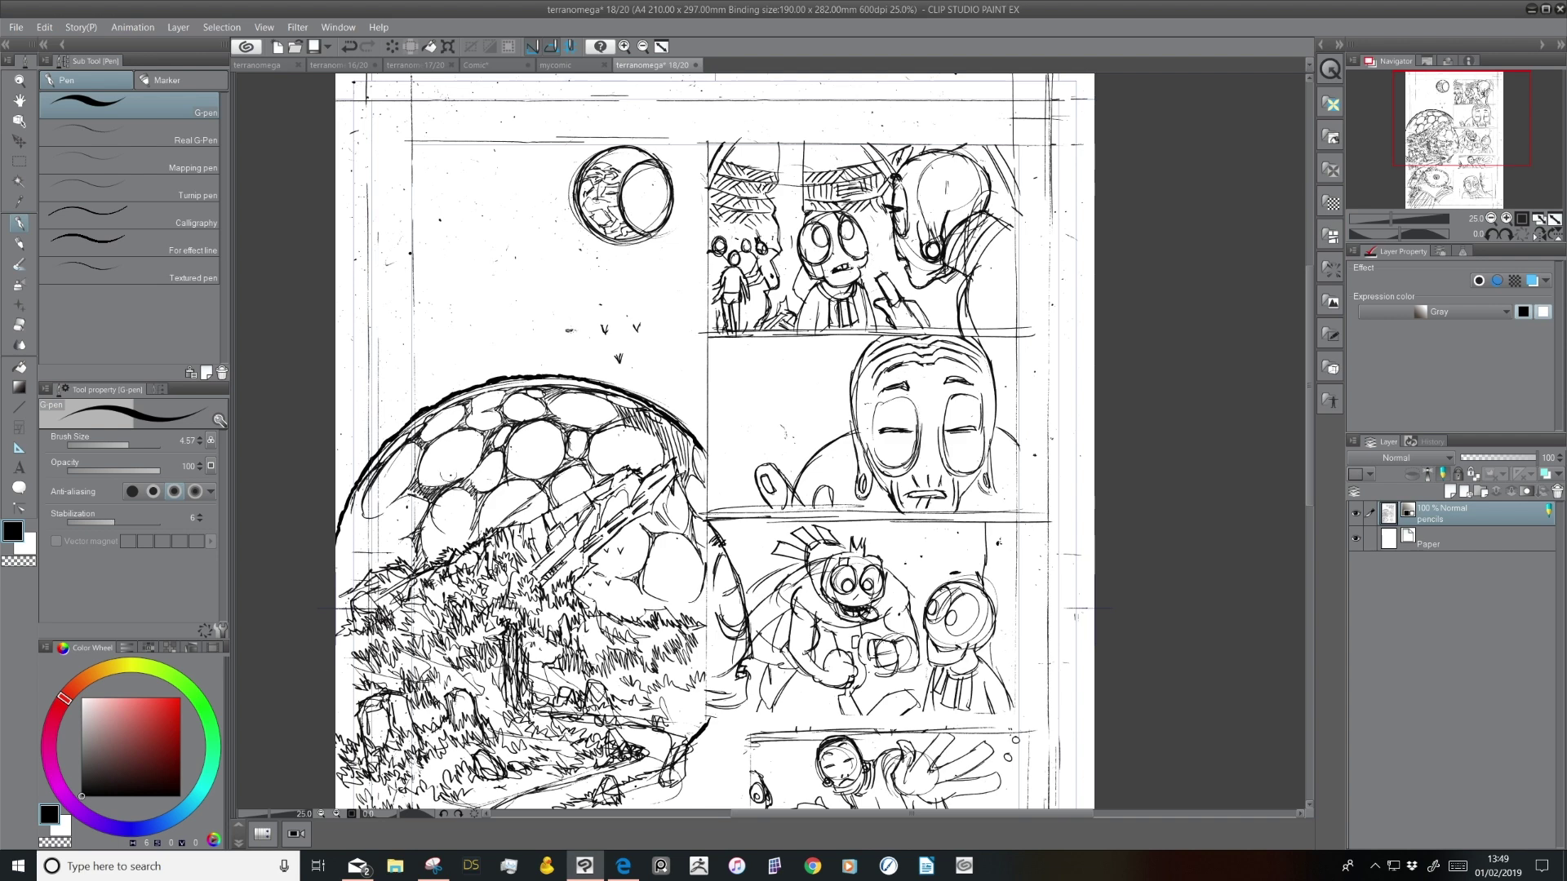
Create a new frame border folder named Frame 1 with a drawn border and a line width of 1.4 mm
{"action": "left_click", "coordinate": [178, 27]}
{"action": "mouse_move", "coordinate": [270, 66]}
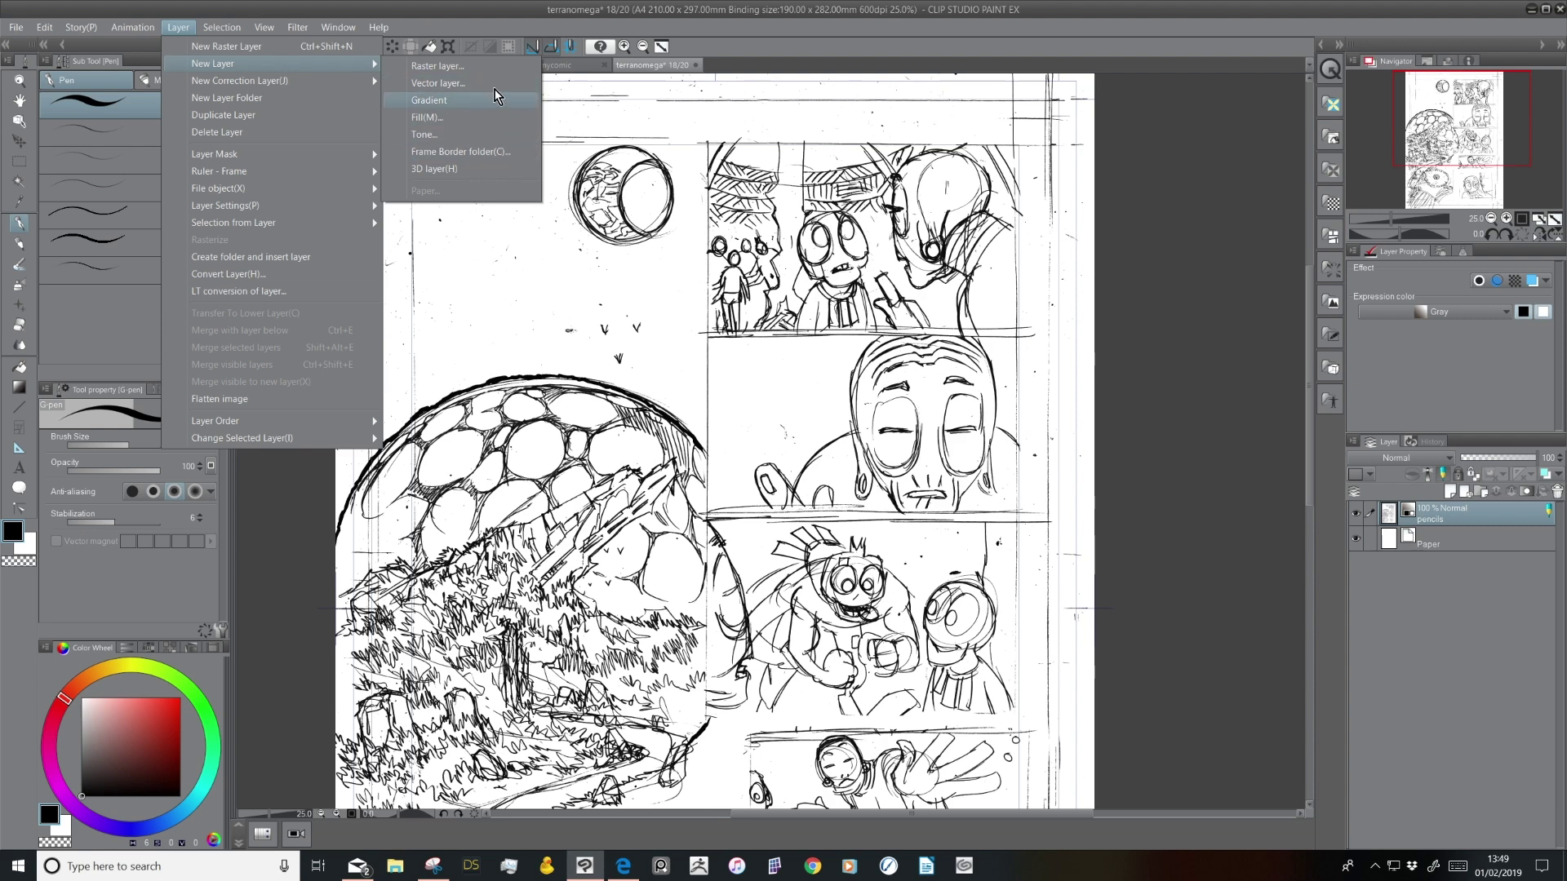
{"action": "left_click", "coordinate": [501, 153]}
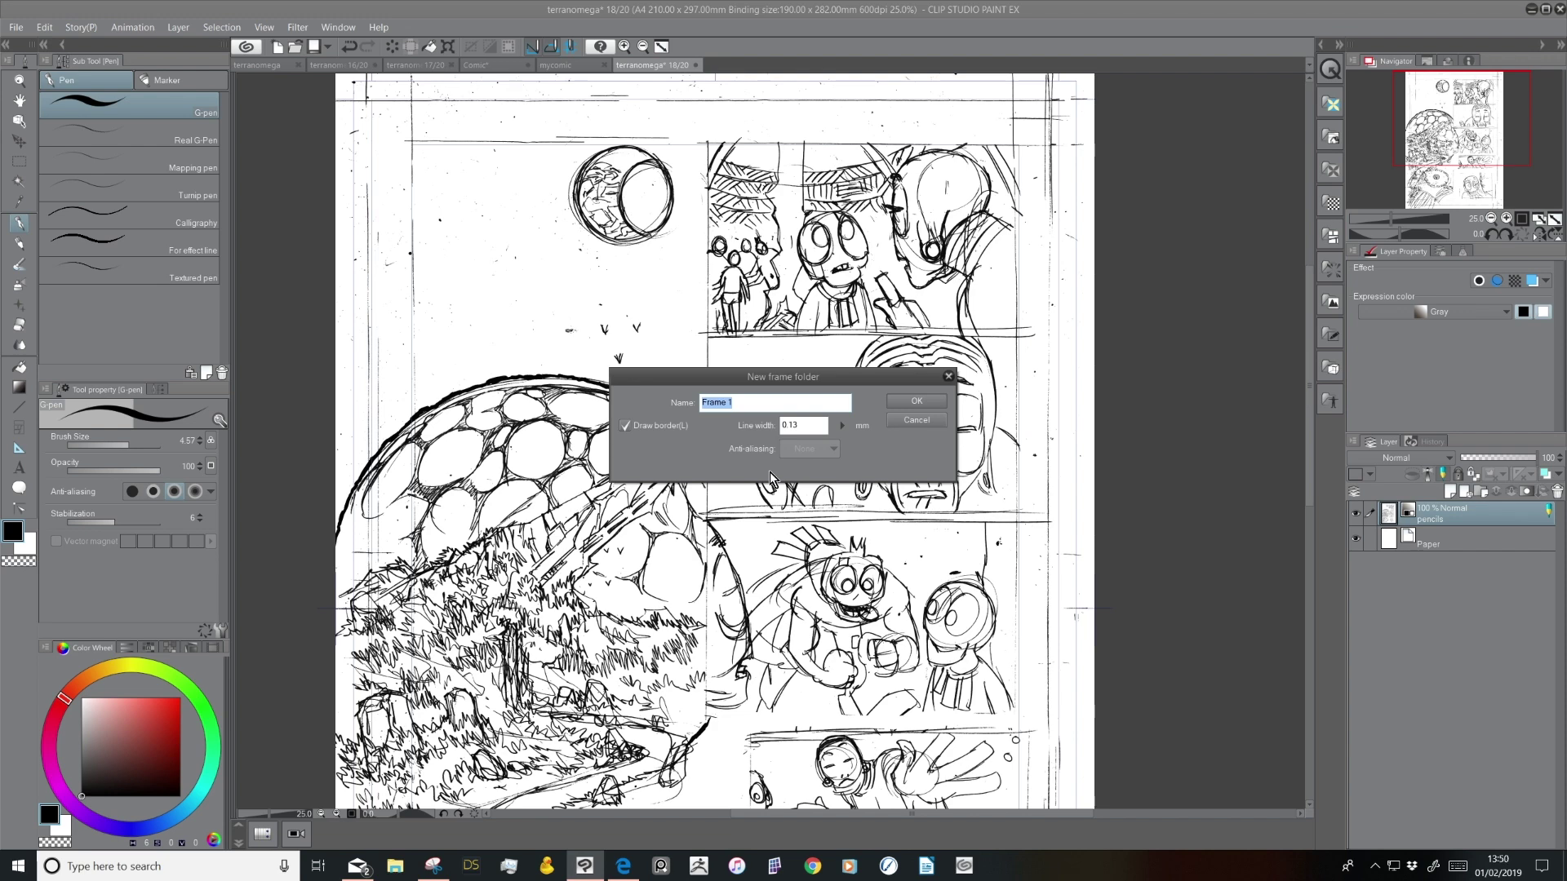
{"action": "left_click", "coordinate": [808, 424]}
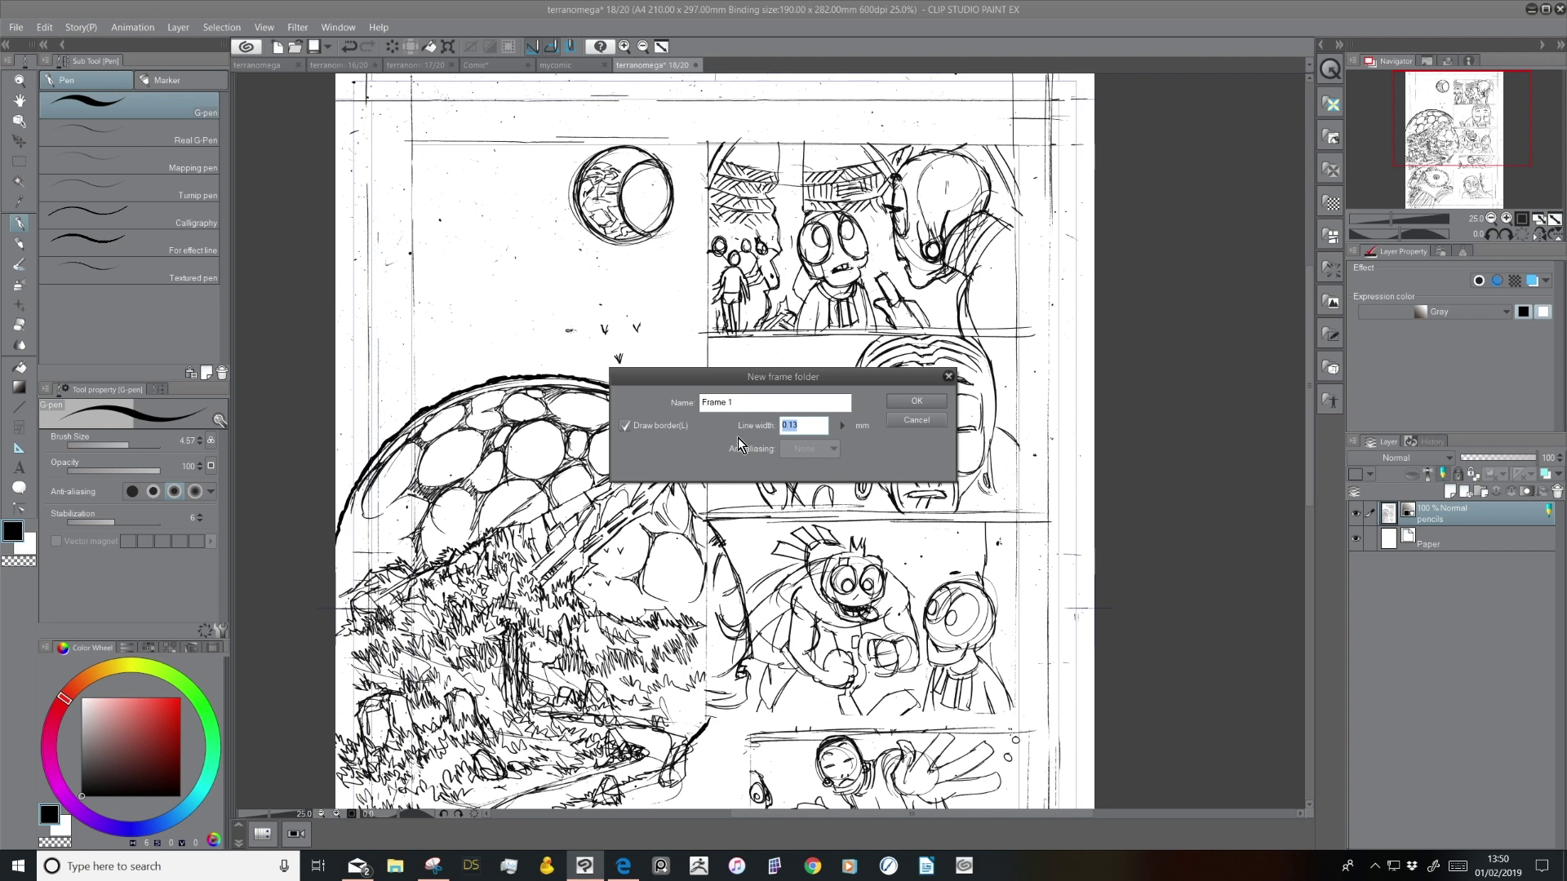
{"action": "type", "text": "1.4"}
{"action": "left_click", "coordinate": [920, 401]}
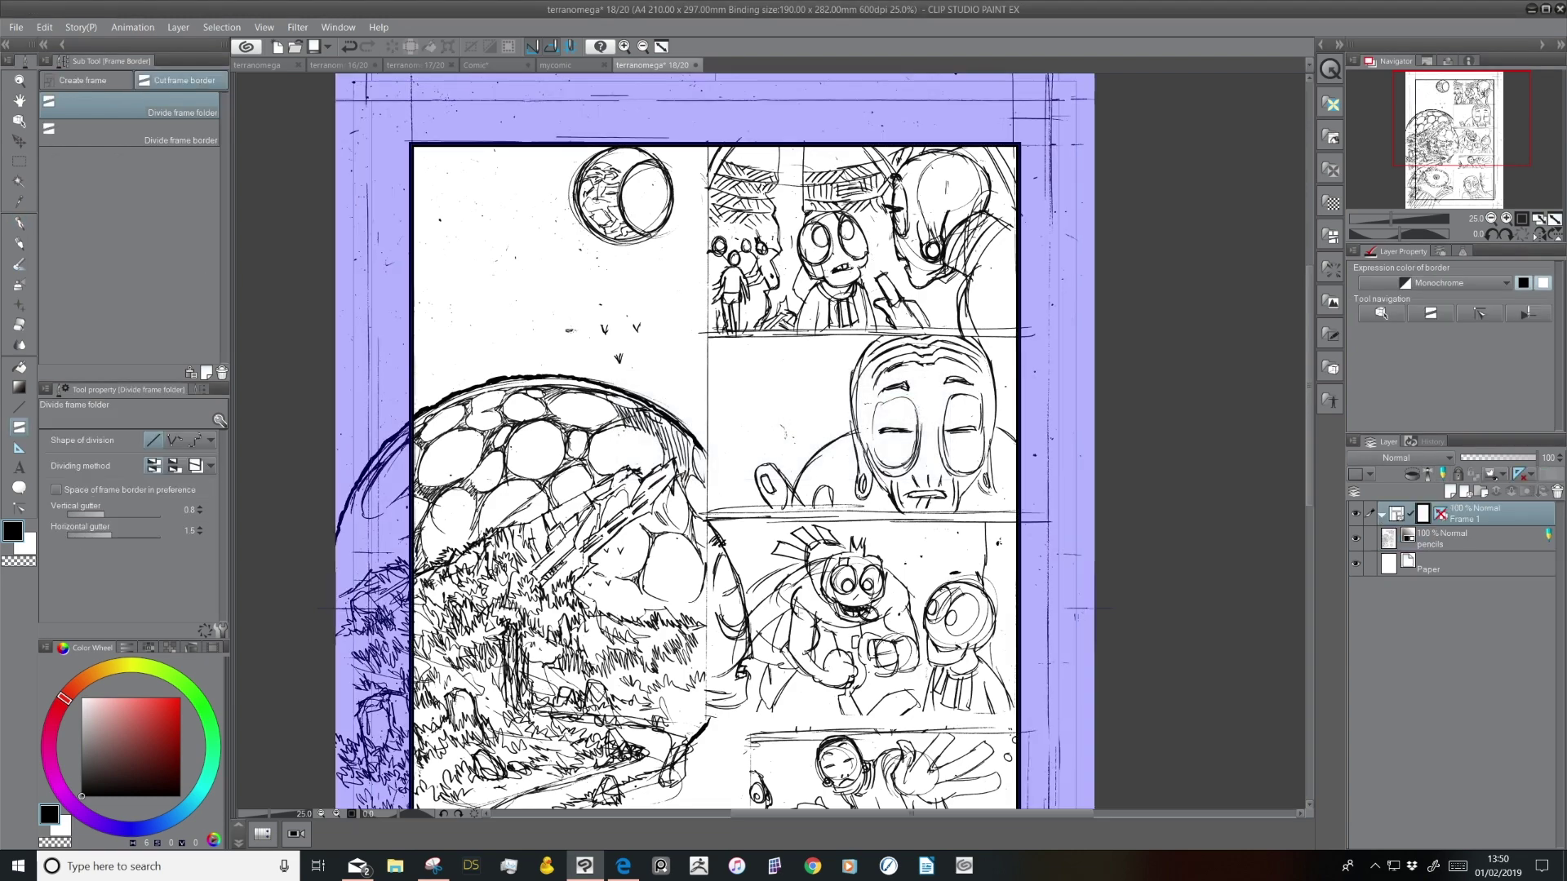
Examine how the new frame border and its masked margins line up with the pencilled panels across the page
{"action": "left_click_drag", "start_coordinate": [760, 661], "coordinate": [814, 320]}
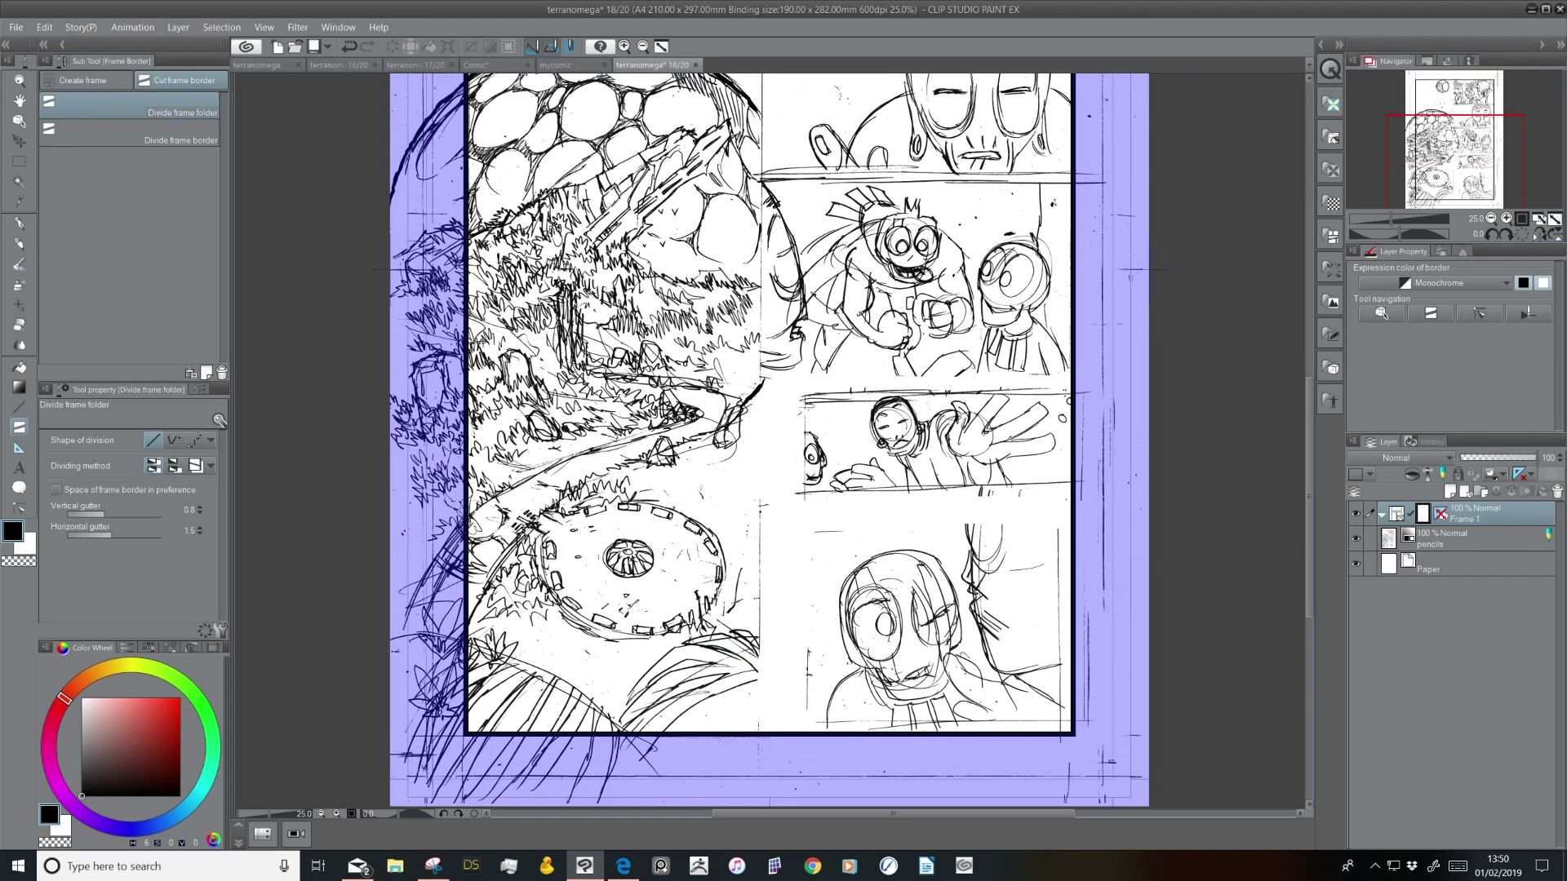
{"action": "left_click_drag", "start_coordinate": [816, 122], "coordinate": [764, 388]}
{"action": "left_click_drag", "start_coordinate": [633, 201], "coordinate": [663, 263]}
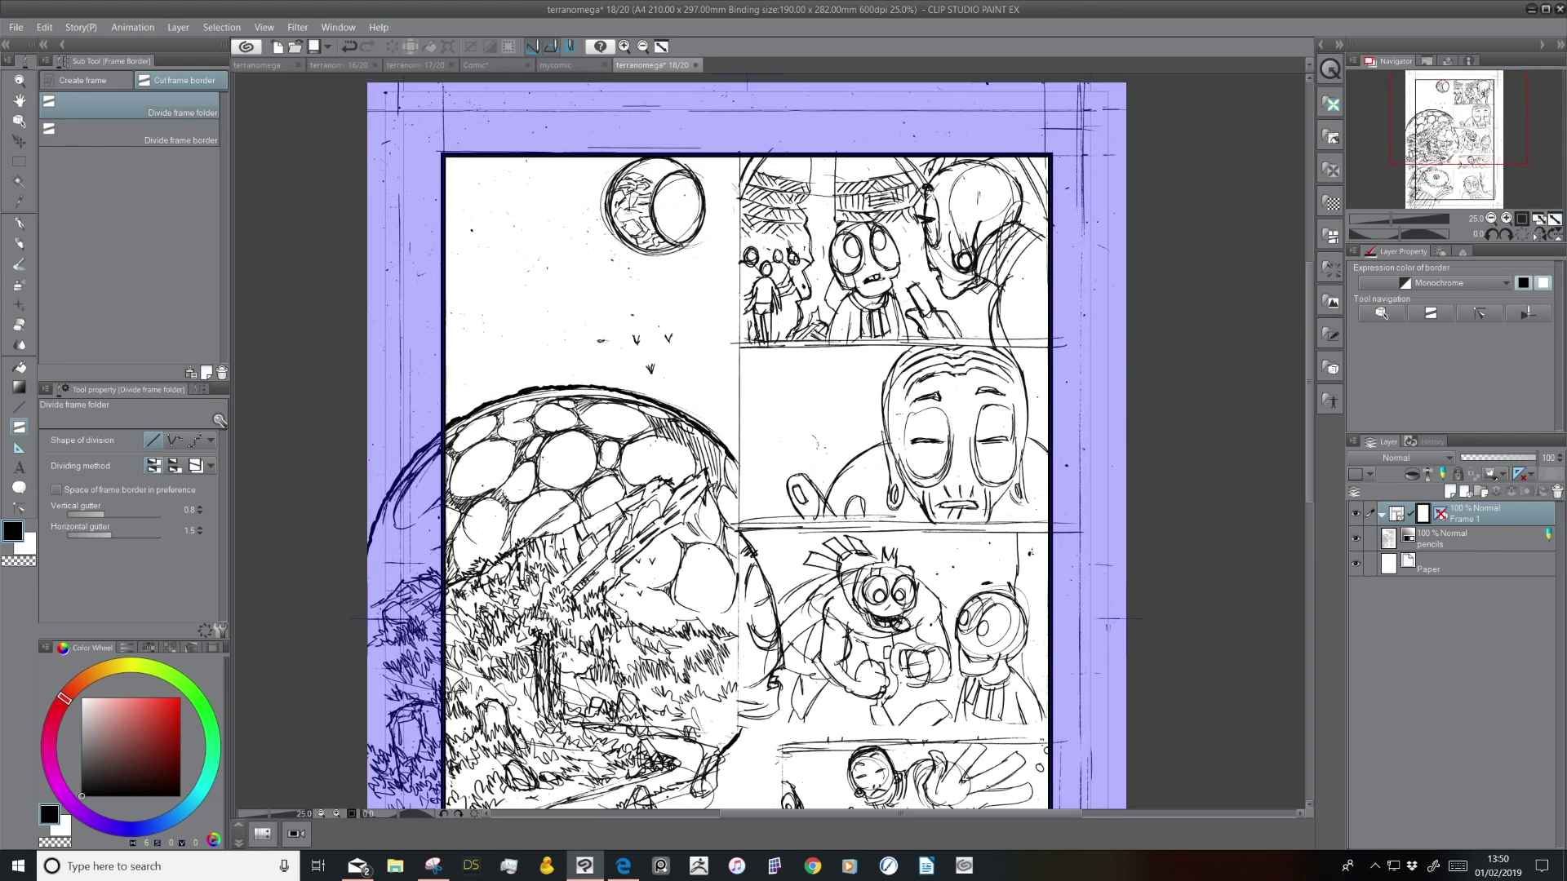
{"action": "scroll", "coordinate": [710, 698], "scroll_direction": "down", "scroll_amount": 3}
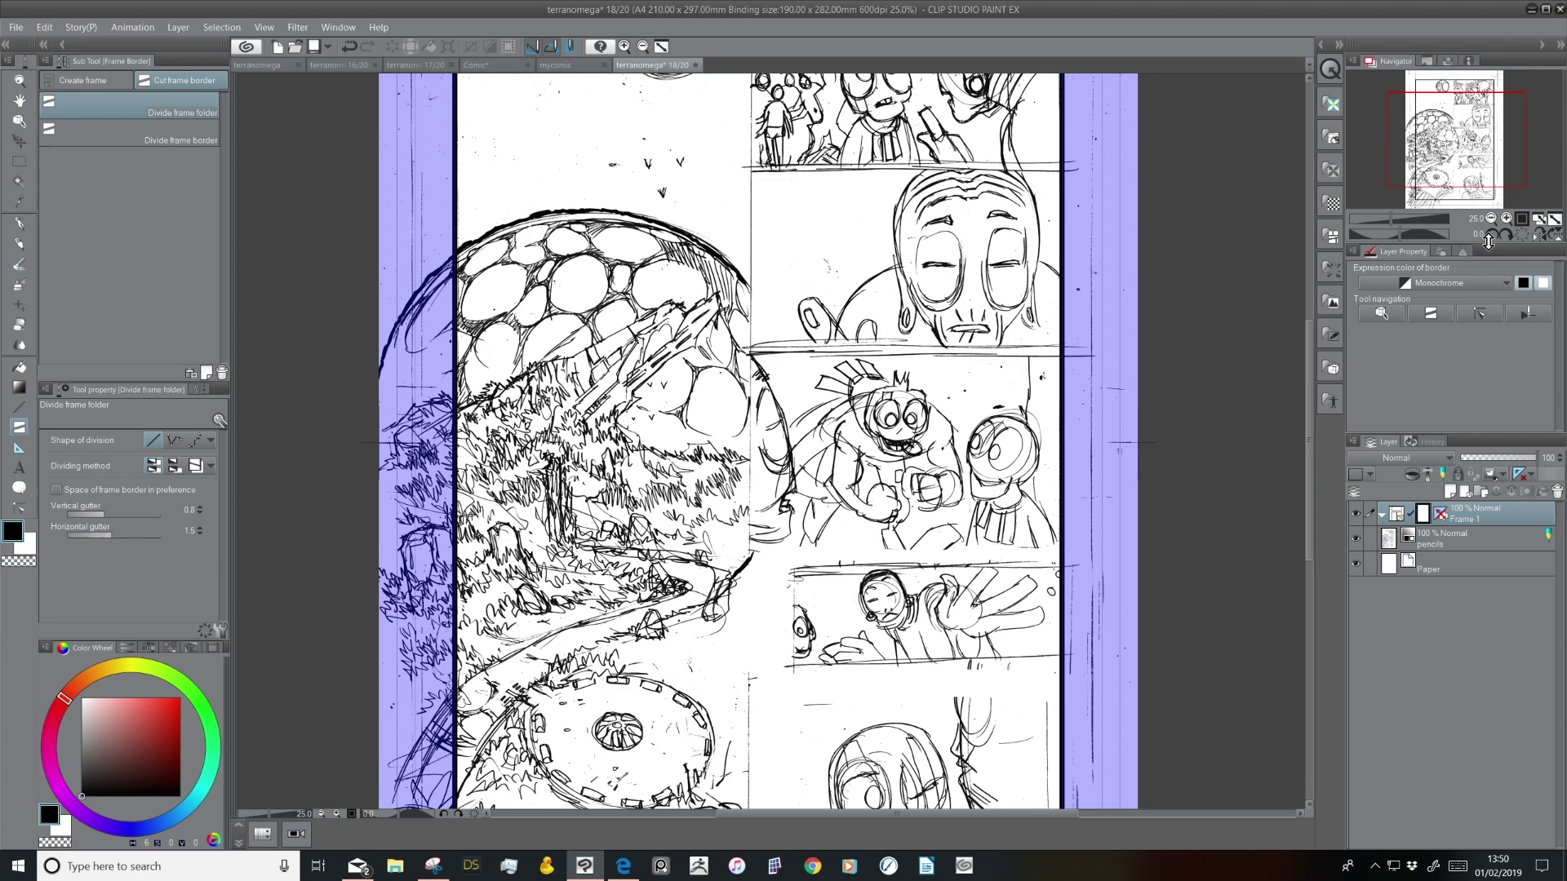
{"action": "left_click", "coordinate": [1491, 219]}
{"action": "left_click_drag", "start_coordinate": [866, 459], "coordinate": [798, 492]}
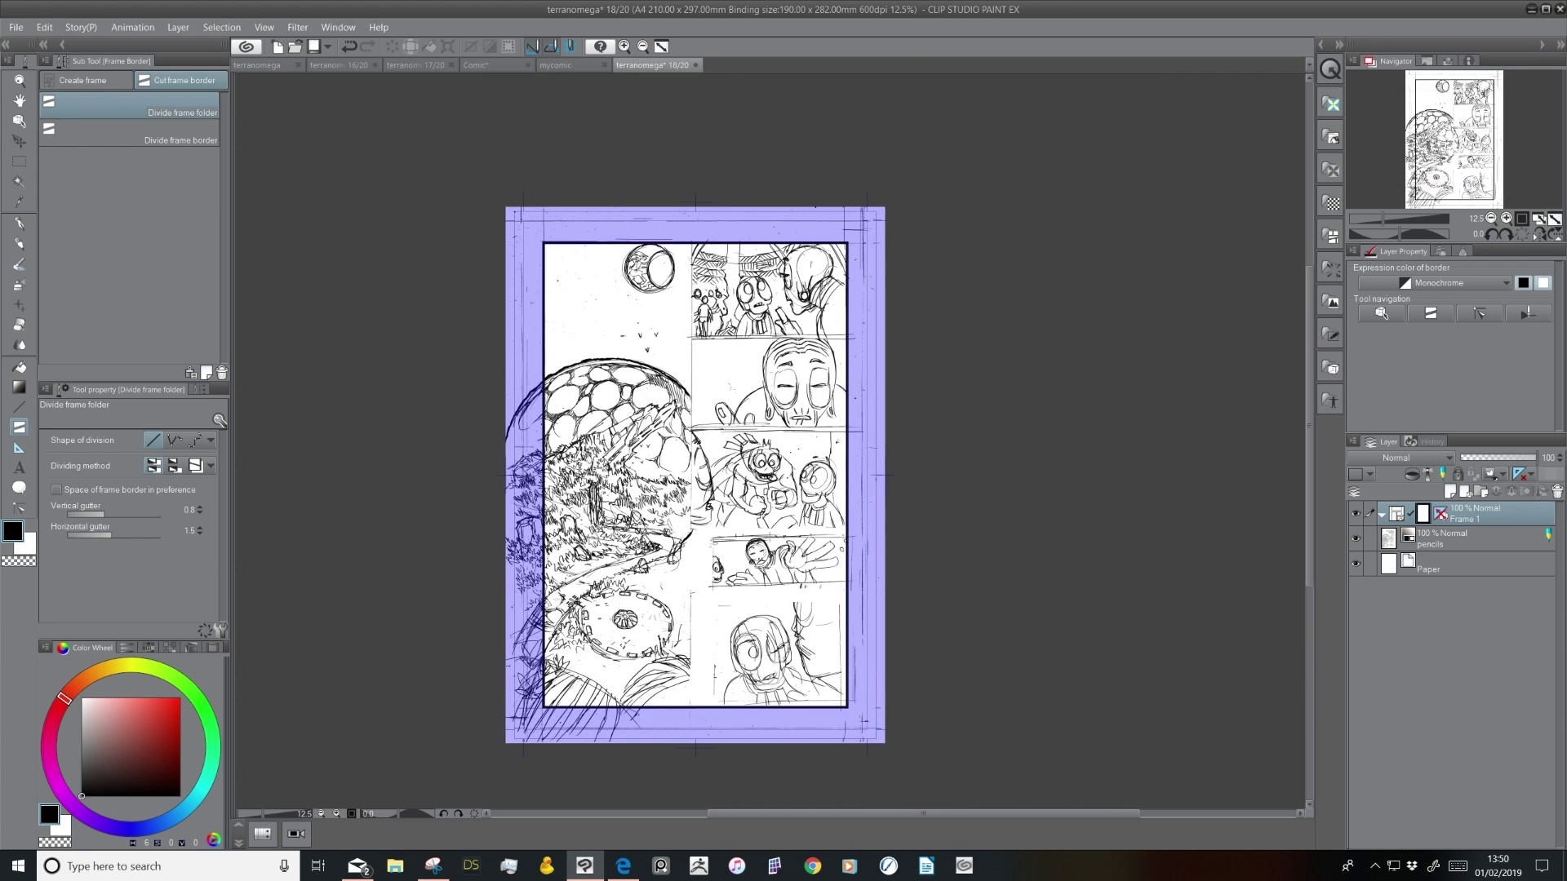
{"action": "left_click", "coordinate": [1507, 219]}
{"action": "left_click_drag", "start_coordinate": [804, 418], "coordinate": [881, 395]}
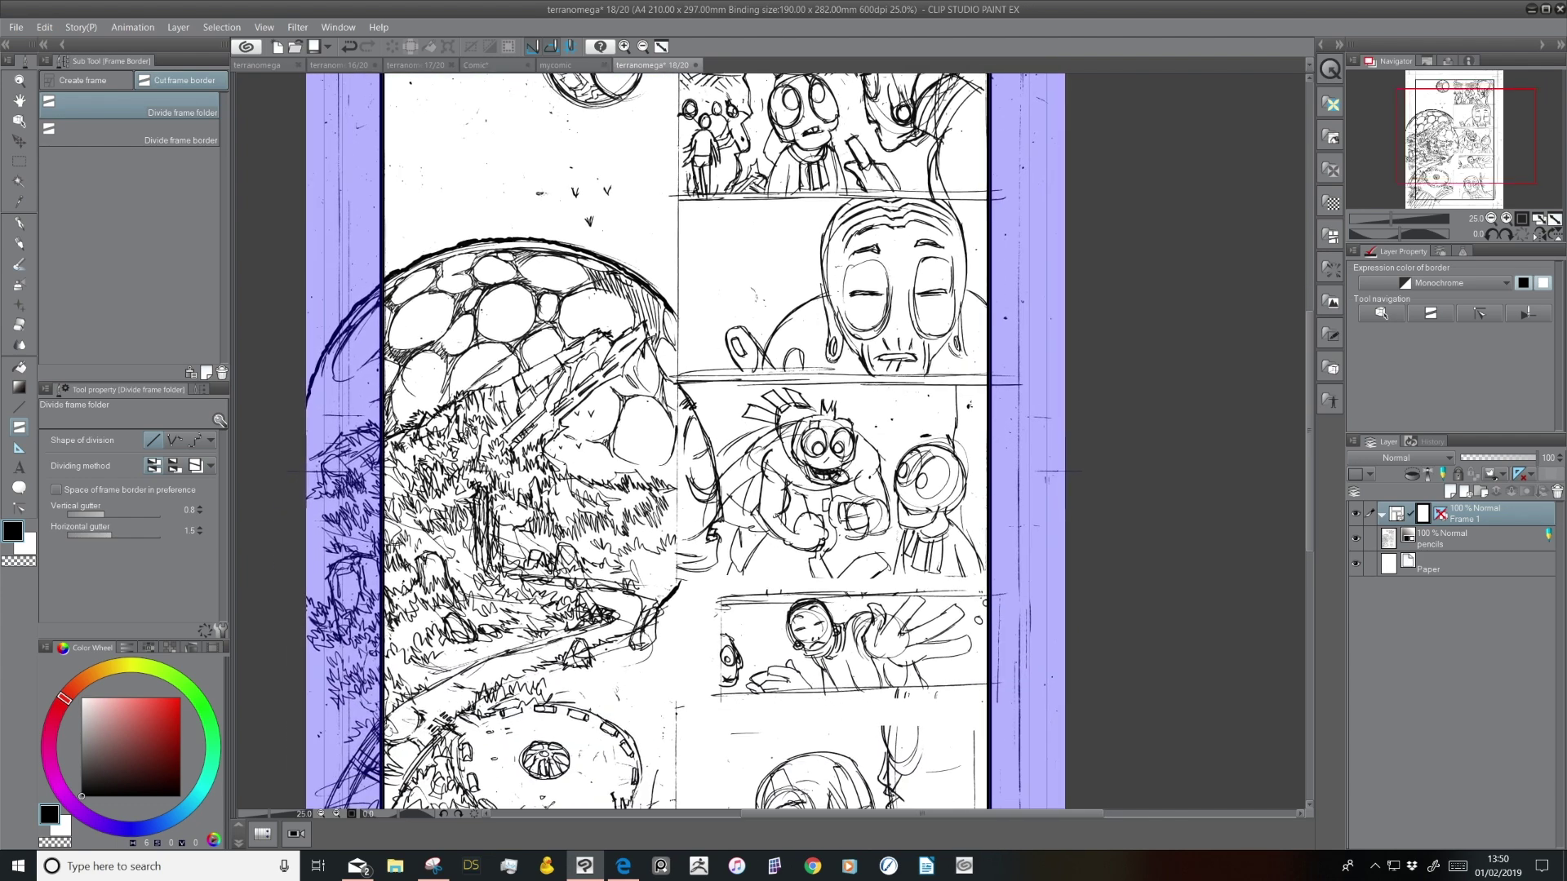
{"action": "left_click", "coordinate": [1486, 217]}
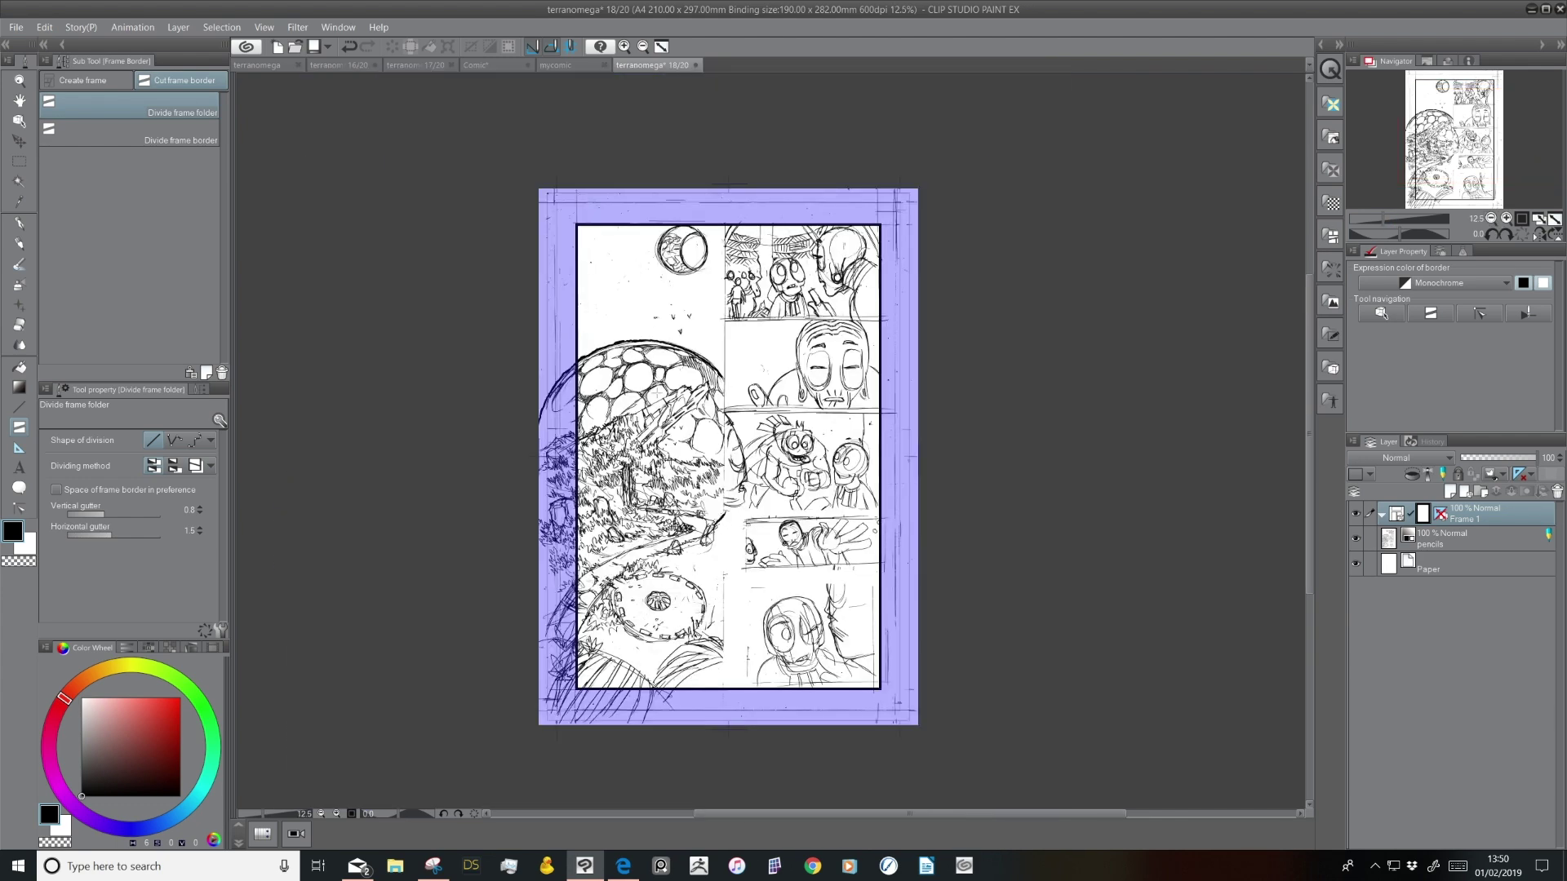
Compare the Divide frame folder and Divide frame border subtools, leaving Divide frame border selected
{"action": "left_click", "coordinate": [197, 131]}
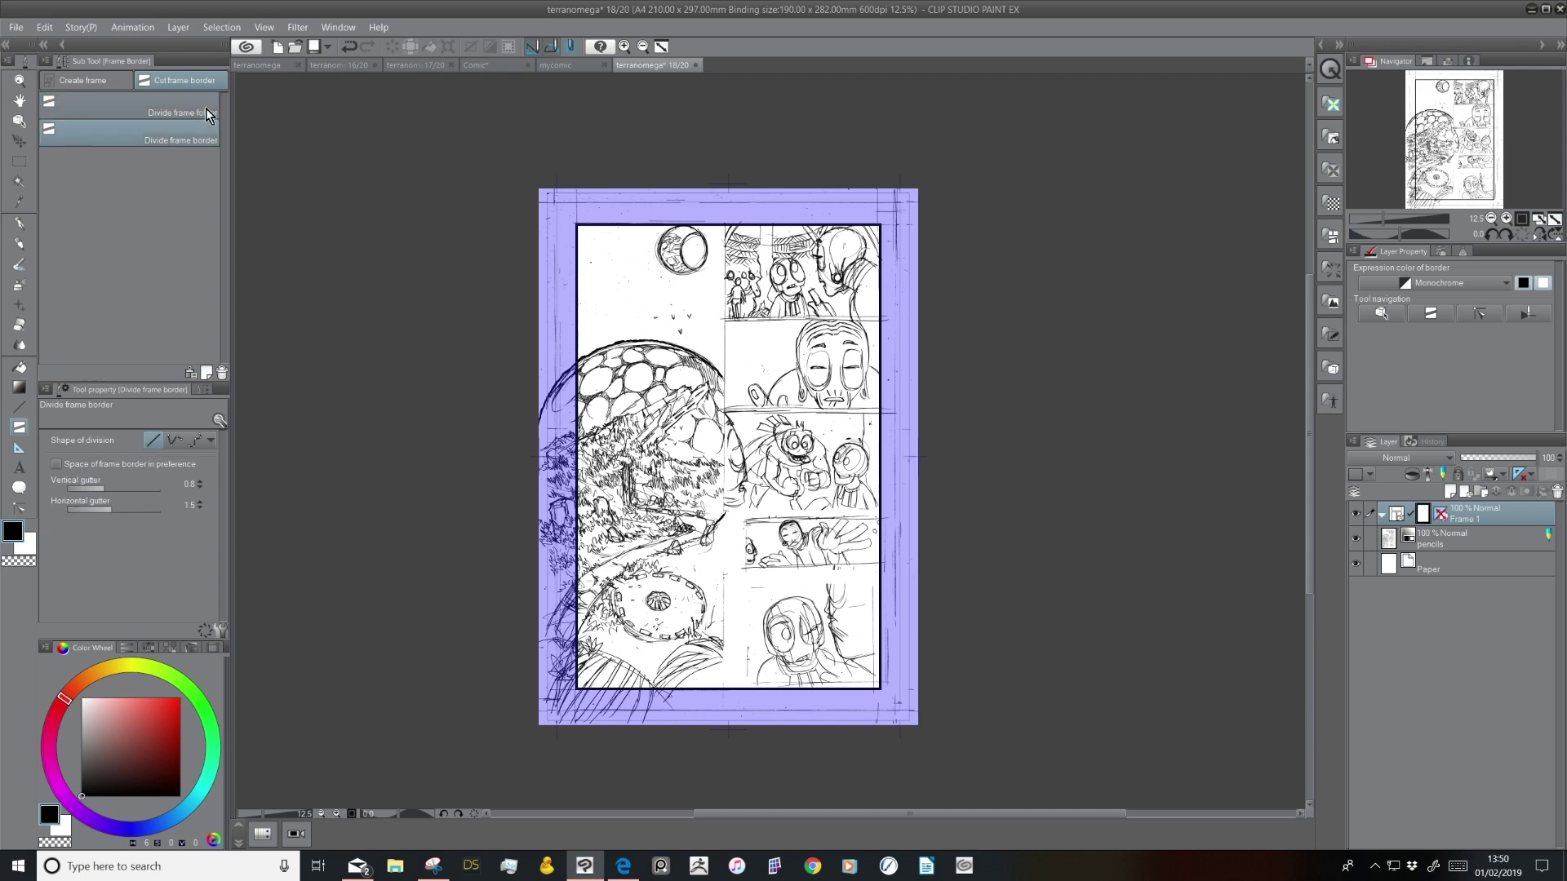
{"action": "left_click", "coordinate": [204, 108]}
{"action": "left_click", "coordinate": [198, 137]}
Open blank page 17 from the terranomega page overview
{"action": "left_click", "coordinate": [264, 69]}
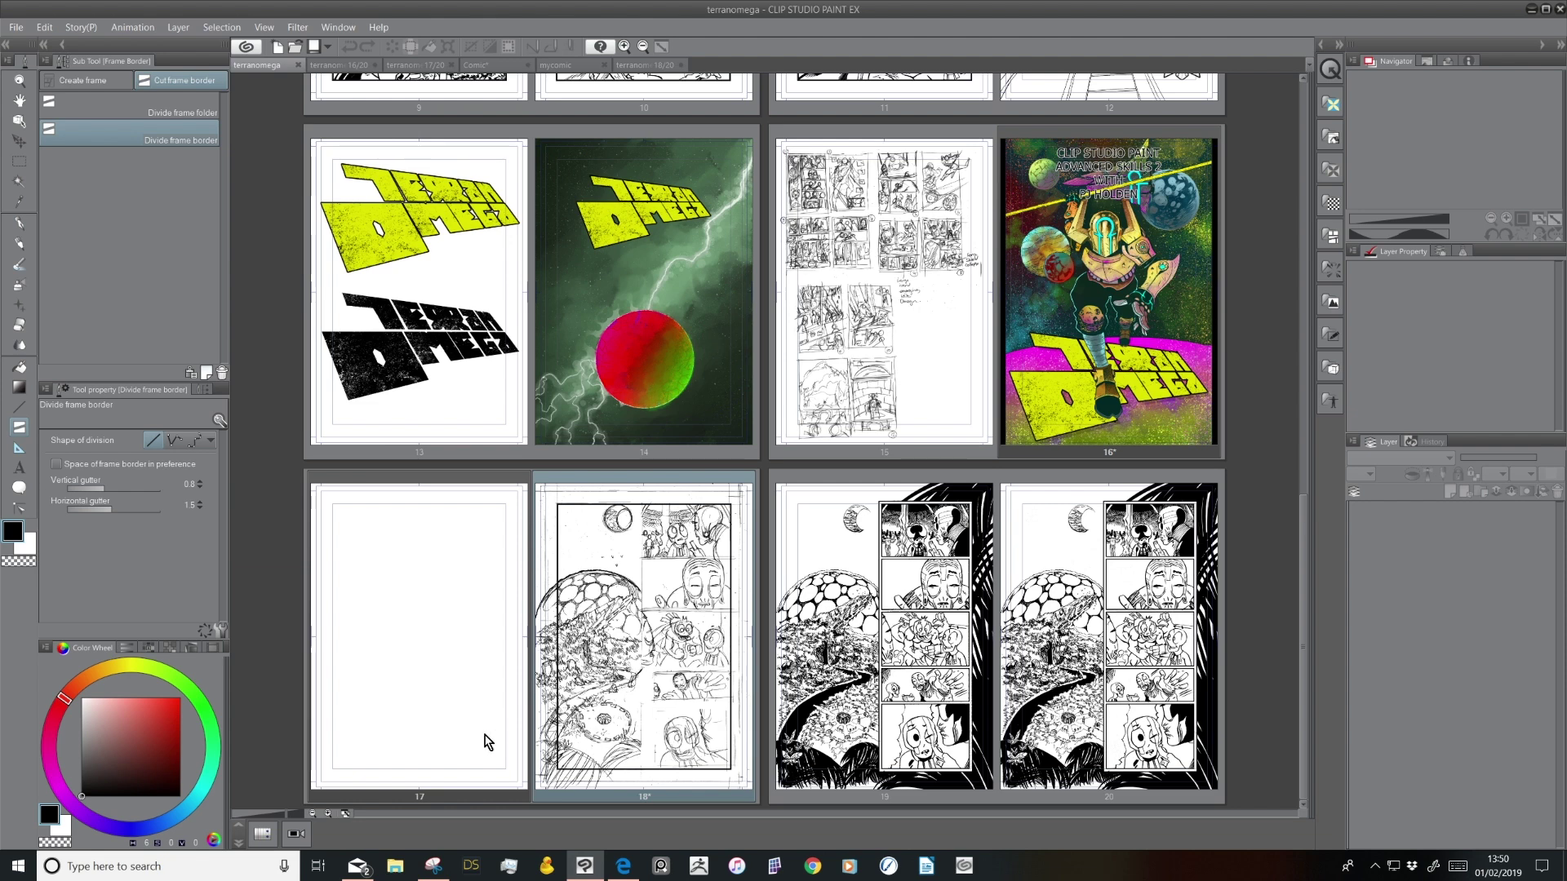
{"action": "left_click", "coordinate": [465, 683]}
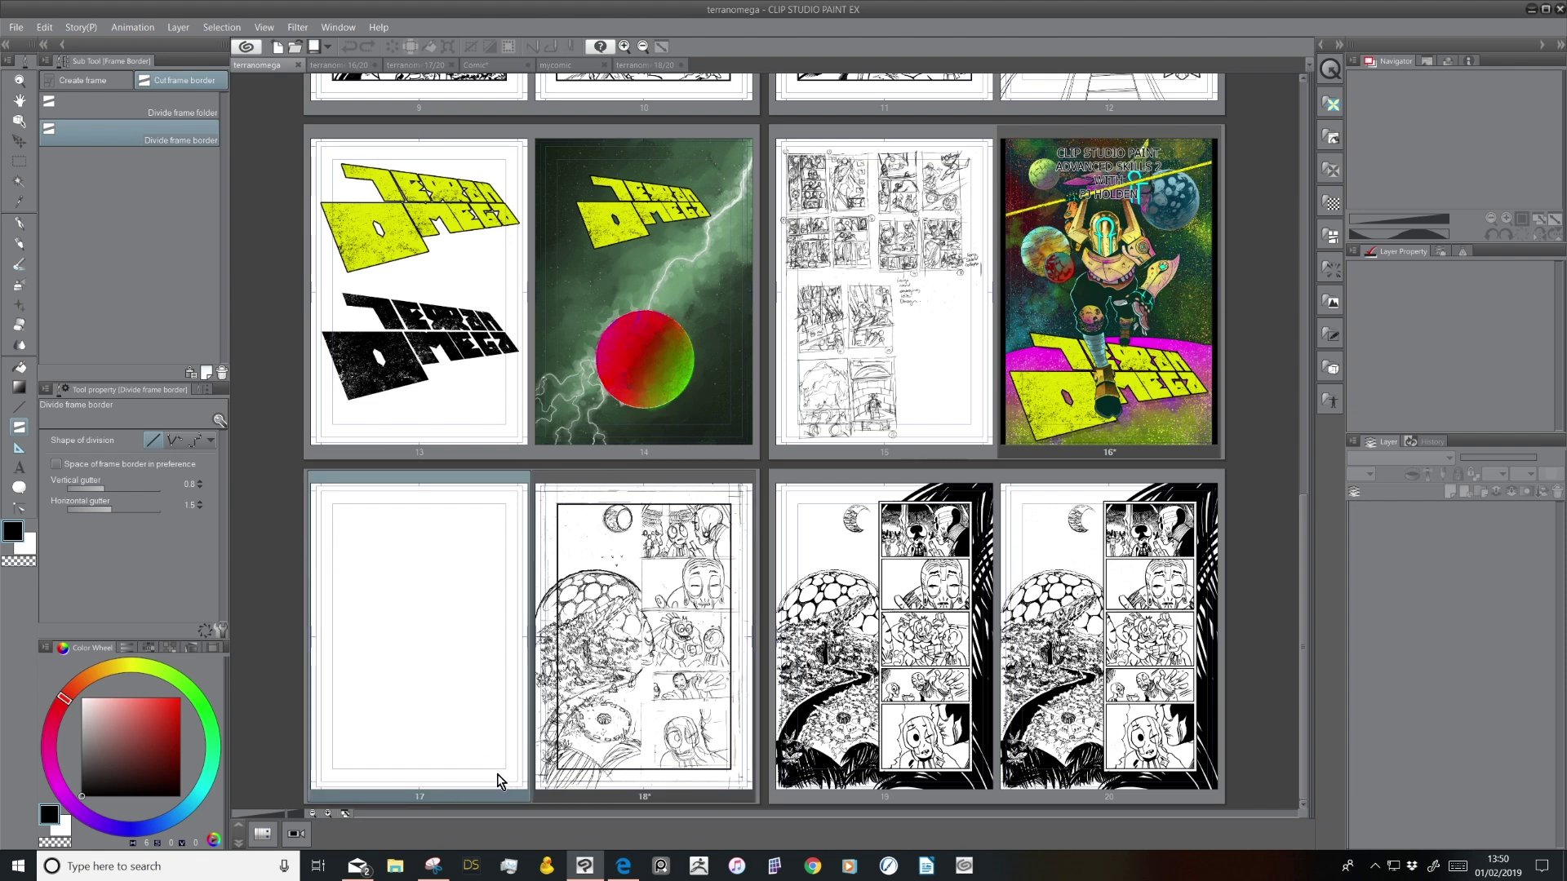
{"action": "double_click", "coordinate": [463, 633]}
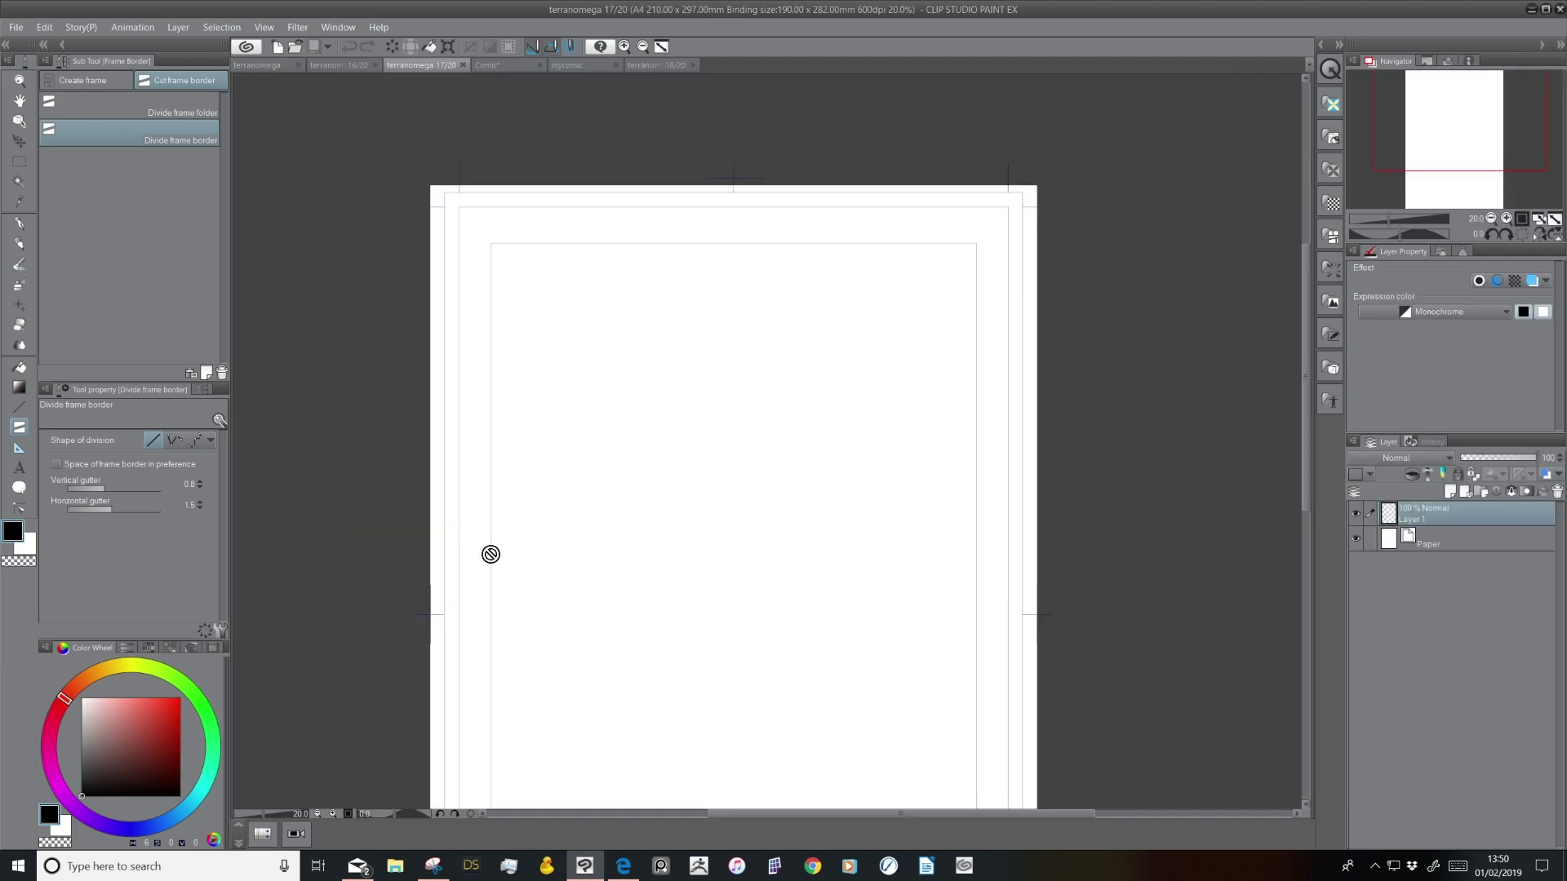
Sketch a tall narrow panel beside two stacked panels in thick G-pen lines on the blank page
{"action": "left_click", "coordinate": [20, 222]}
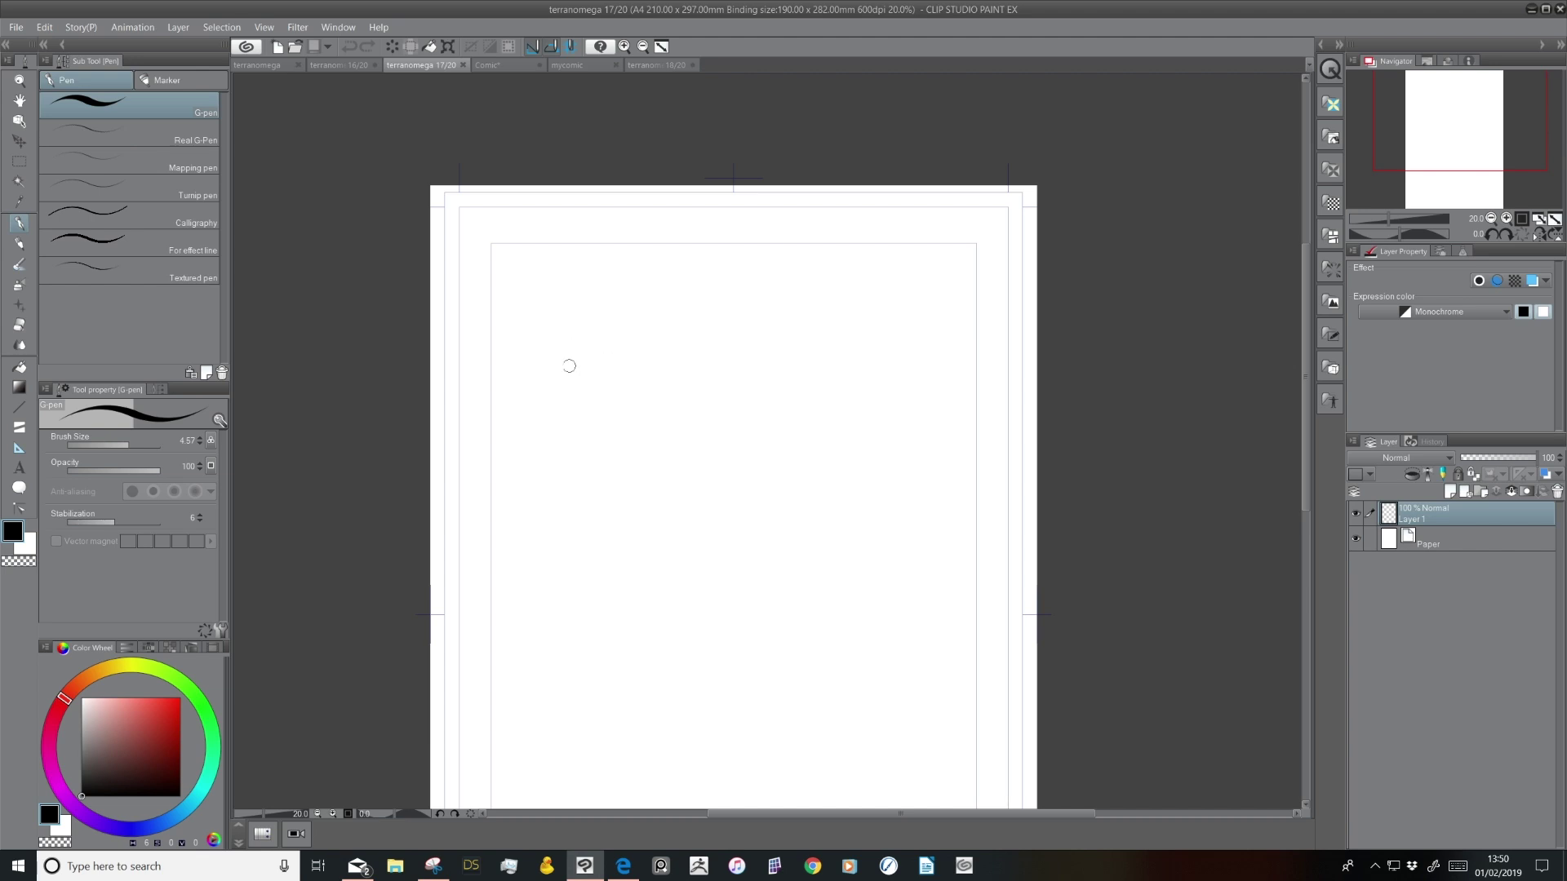
{"action": "mouse_move", "coordinate": [531, 371]}
{"action": "left_mouse_down"}
{"action": "mouse_move", "coordinate": [618, 369]}
{"action": "mouse_move", "coordinate": [631, 394]}
{"action": "mouse_move", "coordinate": [593, 448]}
{"action": "mouse_move", "coordinate": [635, 471]}
{"action": "mouse_move", "coordinate": [636, 529]}
{"action": "left_mouse_up"}
{"action": "mouse_move", "coordinate": [531, 472]}
{"action": "left_mouse_down"}
{"action": "mouse_move", "coordinate": [542, 540]}
{"action": "mouse_move", "coordinate": [643, 539]}
{"action": "left_mouse_up"}
{"action": "mouse_move", "coordinate": [521, 372]}
{"action": "left_mouse_down"}
{"action": "mouse_move", "coordinate": [467, 378]}
{"action": "mouse_move", "coordinate": [471, 560]}
{"action": "mouse_move", "coordinate": [511, 522]}
{"action": "mouse_move", "coordinate": [507, 371]}
{"action": "left_mouse_up"}
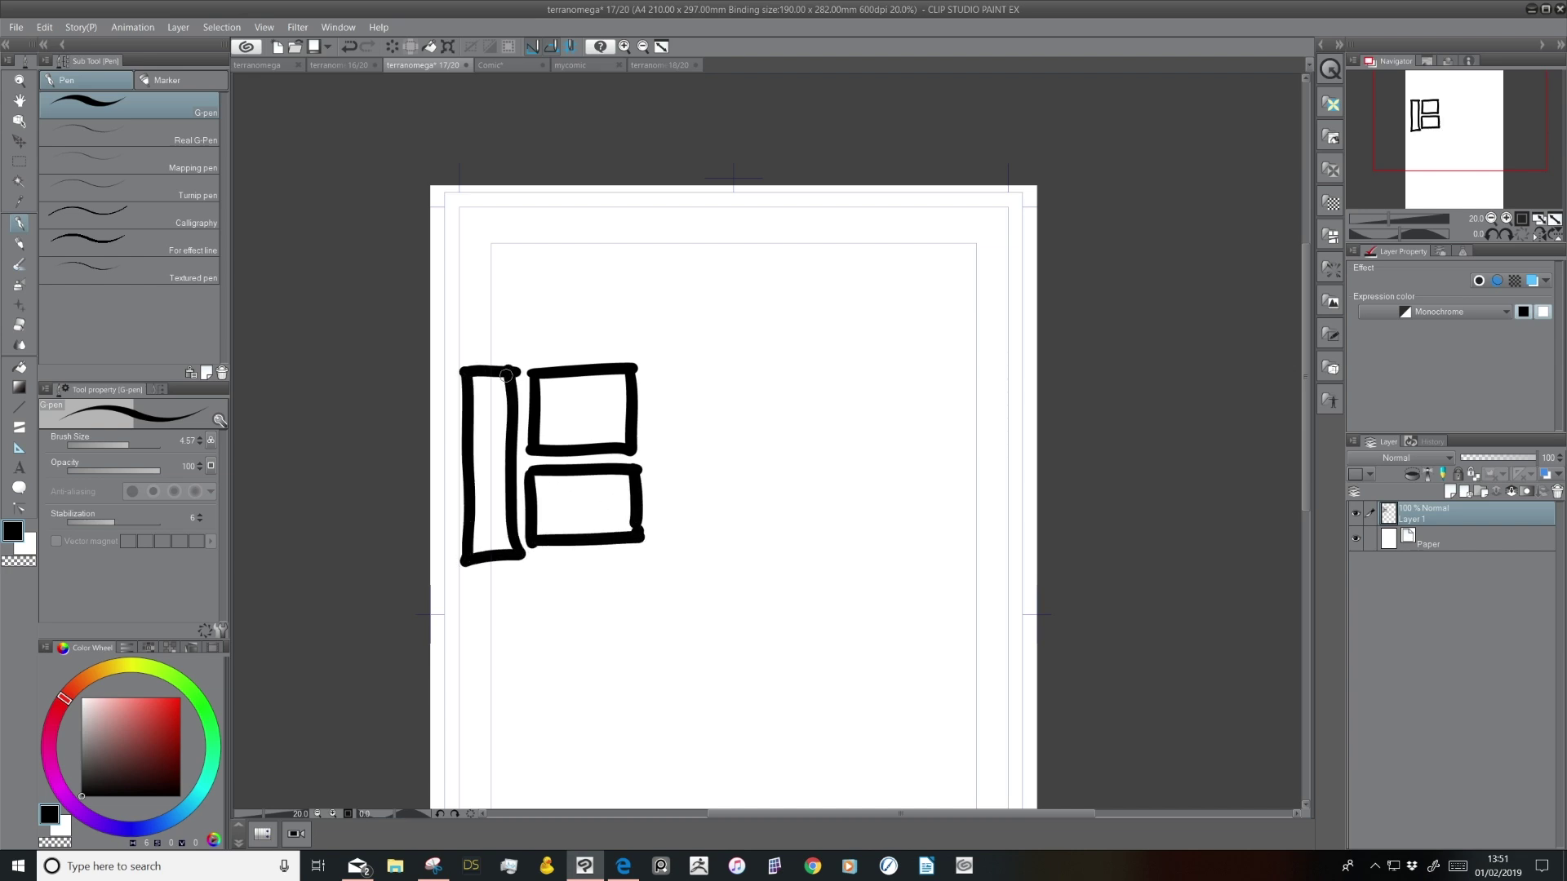
{"action": "left_click_drag", "start_coordinate": [506, 375], "coordinate": [507, 393]}
Sketch three thin panel outlines above the thick ones at brush size 1.44 and circle the lower thick panel's corner
{"action": "left_click_drag", "start_coordinate": [126, 443], "coordinate": [119, 447]}
{"action": "mouse_move", "coordinate": [461, 326]}
{"action": "left_mouse_down"}
{"action": "mouse_move", "coordinate": [507, 356]}
{"action": "mouse_move", "coordinate": [503, 323]}
{"action": "mouse_move", "coordinate": [517, 358]}
{"action": "mouse_move", "coordinate": [636, 355]}
{"action": "mouse_move", "coordinate": [628, 317]}
{"action": "mouse_move", "coordinate": [516, 319]}
{"action": "left_mouse_up"}
{"action": "mouse_move", "coordinate": [452, 280]}
{"action": "left_mouse_down"}
{"action": "mouse_move", "coordinate": [462, 317]}
{"action": "mouse_move", "coordinate": [575, 315]}
{"action": "mouse_move", "coordinate": [621, 281]}
{"action": "mouse_move", "coordinate": [448, 277]}
{"action": "left_mouse_up"}
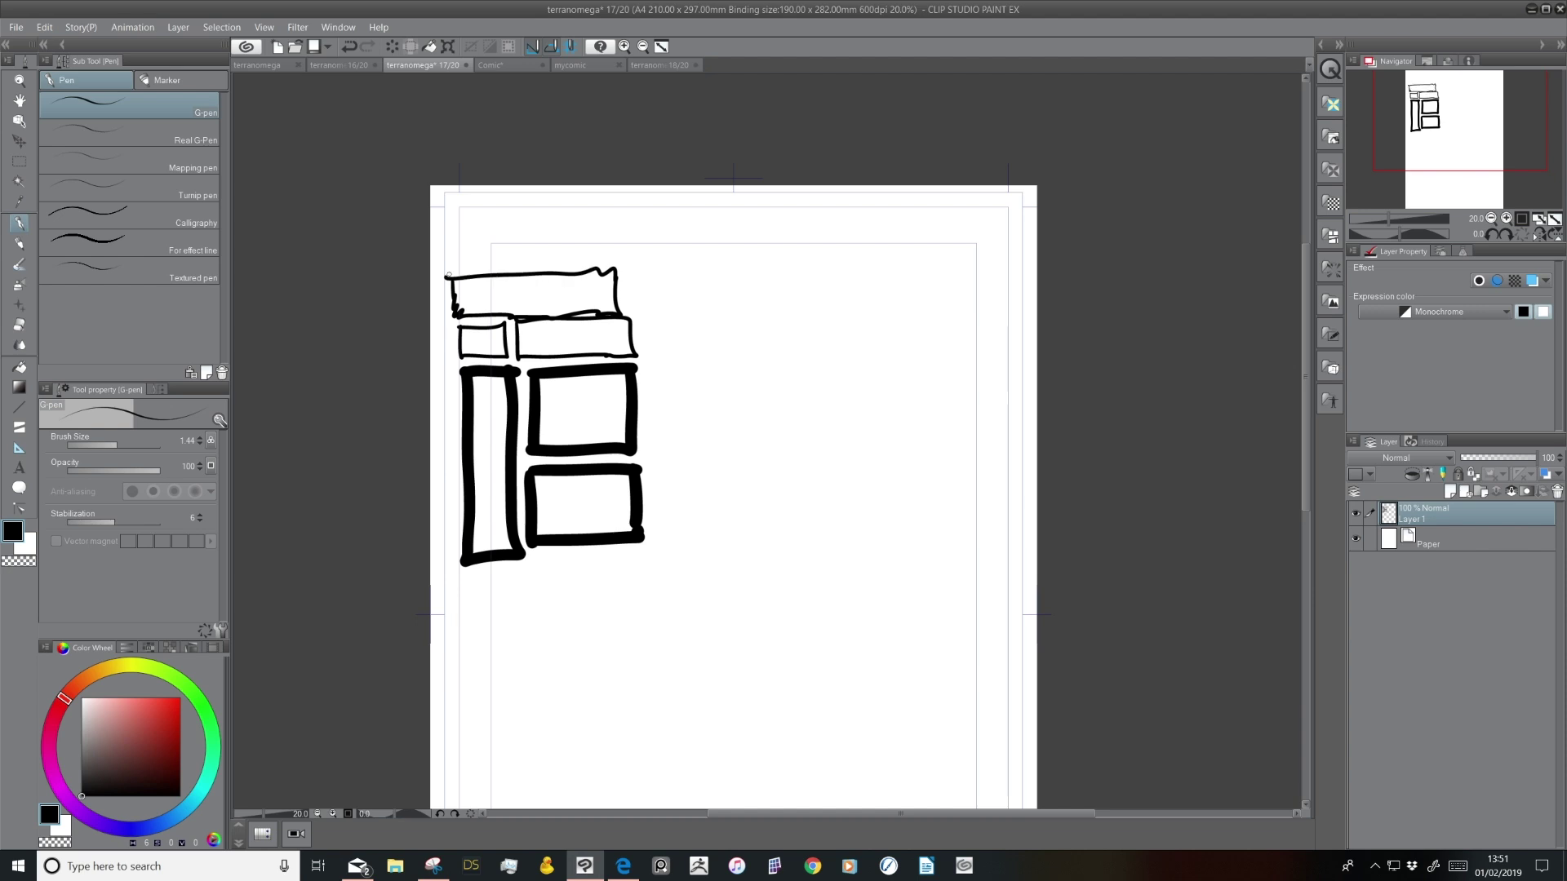
{"action": "mouse_move", "coordinate": [612, 497]}
{"action": "left_mouse_down"}
{"action": "mouse_move", "coordinate": [644, 550]}
{"action": "mouse_move", "coordinate": [585, 523]}
{"action": "left_mouse_up"}
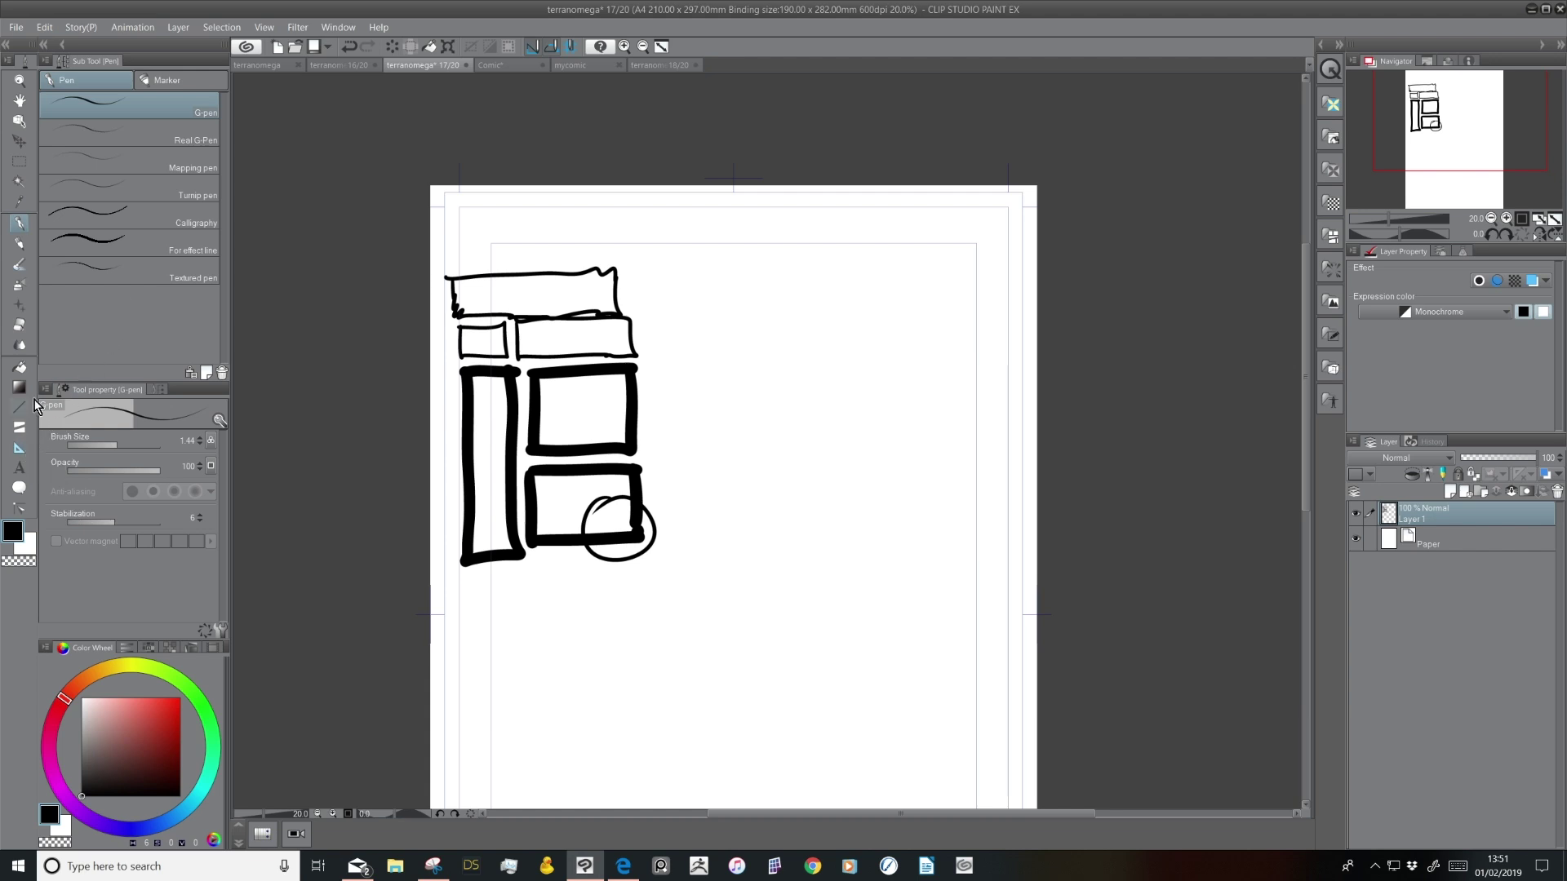
Create a new layer folder and put Layer 1 inside it
{"action": "left_click", "coordinate": [1481, 492]}
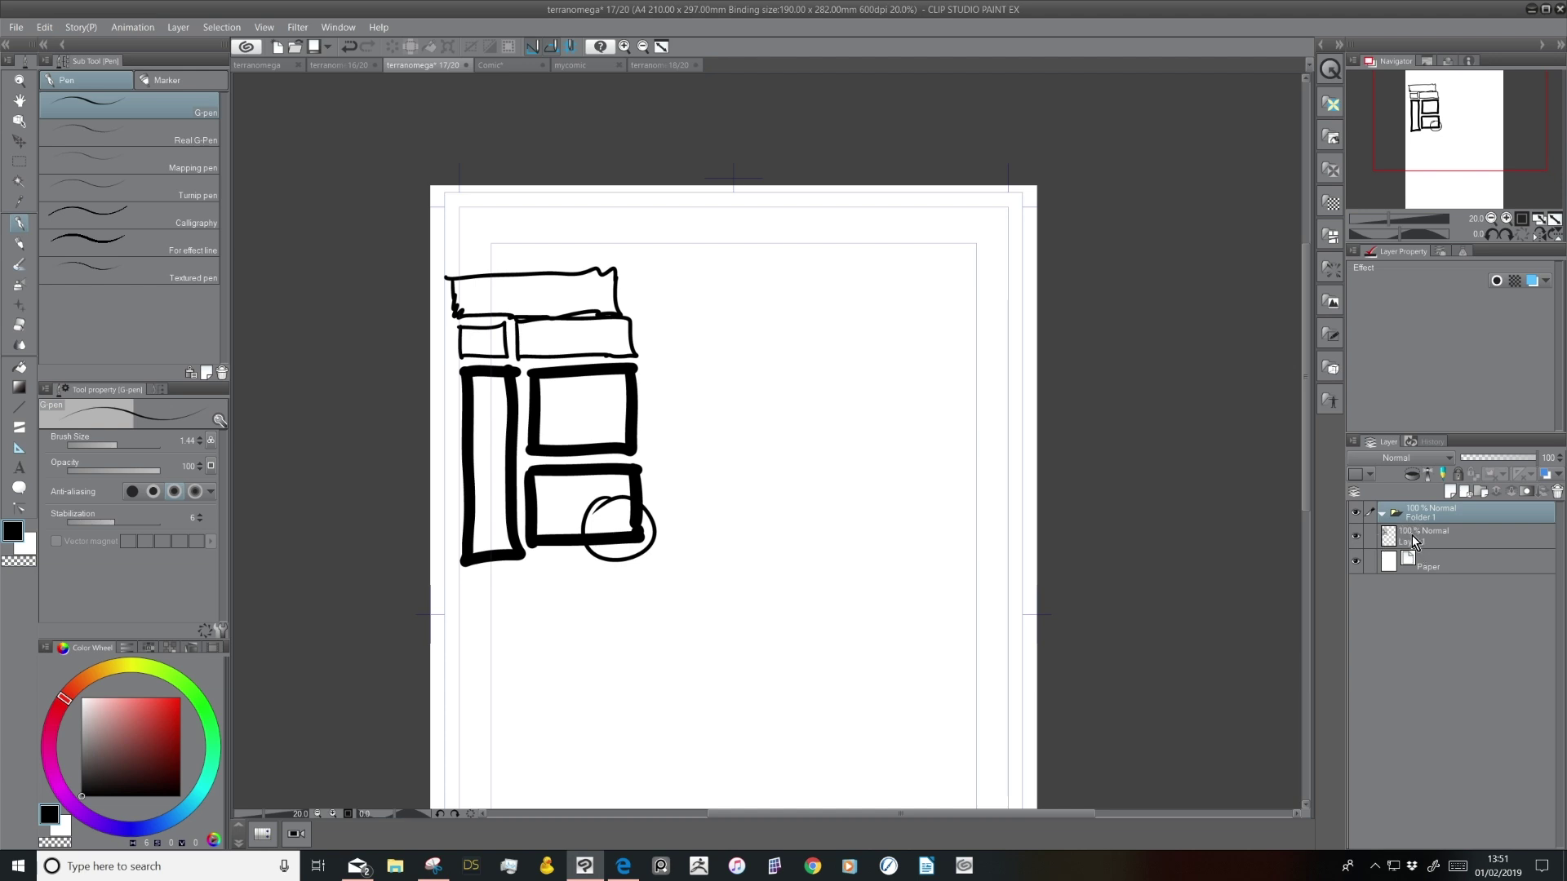
{"action": "left_click", "coordinate": [1415, 535]}
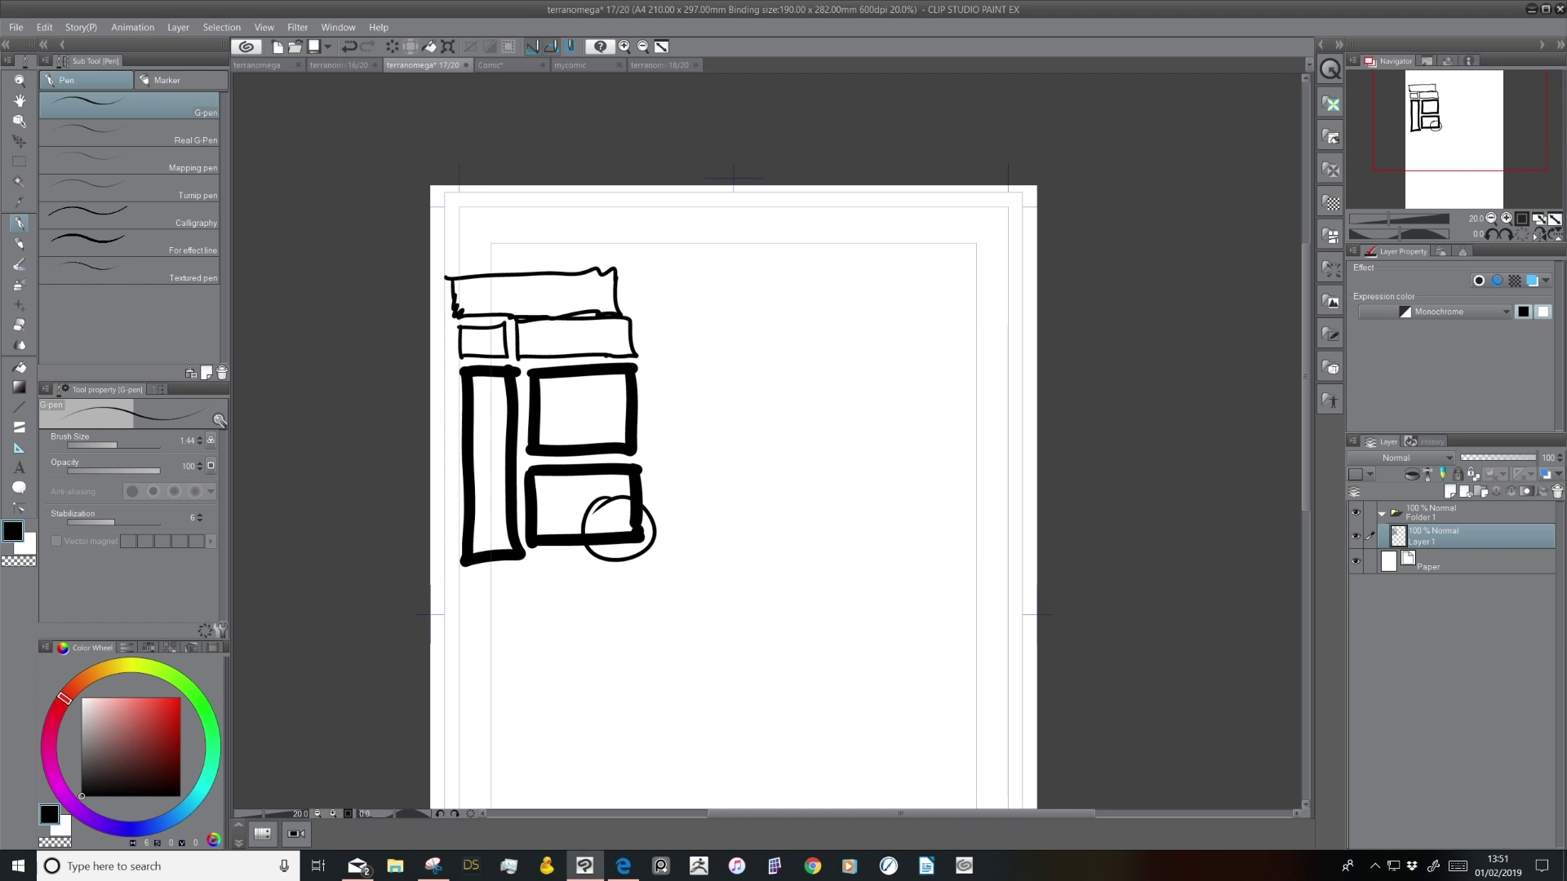
Sketch a tall inner panel beside the panel drawings and hatch the margins along its left and bottom edges
{"action": "mouse_move", "coordinate": [692, 274]}
{"action": "left_mouse_down"}
{"action": "mouse_move", "coordinate": [699, 544]}
{"action": "mouse_move", "coordinate": [742, 262]}
{"action": "mouse_move", "coordinate": [919, 262]}
{"action": "mouse_move", "coordinate": [917, 410]}
{"action": "mouse_move", "coordinate": [698, 540]}
{"action": "left_mouse_up"}
{"action": "mouse_move", "coordinate": [695, 291]}
{"action": "left_mouse_down"}
{"action": "mouse_move", "coordinate": [708, 272]}
{"action": "mouse_move", "coordinate": [709, 293]}
{"action": "left_mouse_up"}
{"action": "mouse_move", "coordinate": [695, 333]}
{"action": "left_mouse_down"}
{"action": "mouse_move", "coordinate": [710, 313]}
{"action": "mouse_move", "coordinate": [711, 338]}
{"action": "left_mouse_up"}
{"action": "left_click_drag", "start_coordinate": [695, 382], "coordinate": [710, 362]}
{"action": "mouse_move", "coordinate": [696, 404]}
{"action": "left_mouse_down"}
{"action": "mouse_move", "coordinate": [709, 384]}
{"action": "mouse_move", "coordinate": [710, 411]}
{"action": "left_mouse_up"}
{"action": "left_click_drag", "start_coordinate": [695, 455], "coordinate": [710, 436]}
{"action": "mouse_move", "coordinate": [695, 483]}
{"action": "left_mouse_down"}
{"action": "mouse_move", "coordinate": [710, 462]}
{"action": "mouse_move", "coordinate": [710, 488]}
{"action": "left_mouse_up"}
{"action": "left_click_drag", "start_coordinate": [699, 532], "coordinate": [710, 515]}
{"action": "mouse_move", "coordinate": [708, 276]}
{"action": "left_mouse_down"}
{"action": "mouse_move", "coordinate": [710, 495]}
{"action": "mouse_move", "coordinate": [803, 503]}
{"action": "left_mouse_up"}
{"action": "left_click_drag", "start_coordinate": [702, 530], "coordinate": [724, 498]}
{"action": "left_click_drag", "start_coordinate": [714, 536], "coordinate": [760, 502]}
{"action": "left_click_drag", "start_coordinate": [761, 524], "coordinate": [771, 513]}
Outline the start of a second tall panel and hatch the gutter between both panels and the top margin
{"action": "left_click_drag", "start_coordinate": [708, 282], "coordinate": [796, 277]}
{"action": "mouse_move", "coordinate": [777, 274]}
{"action": "left_mouse_down"}
{"action": "mouse_move", "coordinate": [788, 263]}
{"action": "mouse_move", "coordinate": [798, 499]}
{"action": "mouse_move", "coordinate": [812, 421]}
{"action": "mouse_move", "coordinate": [812, 519]}
{"action": "left_mouse_up"}
{"action": "left_click_drag", "start_coordinate": [800, 488], "coordinate": [812, 446]}
{"action": "left_click_drag", "start_coordinate": [796, 435], "coordinate": [810, 424]}
{"action": "mouse_move", "coordinate": [787, 404]}
{"action": "left_mouse_down"}
{"action": "mouse_move", "coordinate": [807, 395]}
{"action": "mouse_move", "coordinate": [802, 363]}
{"action": "left_mouse_up"}
{"action": "mouse_move", "coordinate": [793, 315]}
{"action": "left_mouse_down"}
{"action": "mouse_move", "coordinate": [852, 270]}
{"action": "mouse_move", "coordinate": [910, 271]}
{"action": "mouse_move", "coordinate": [843, 256]}
{"action": "left_mouse_up"}
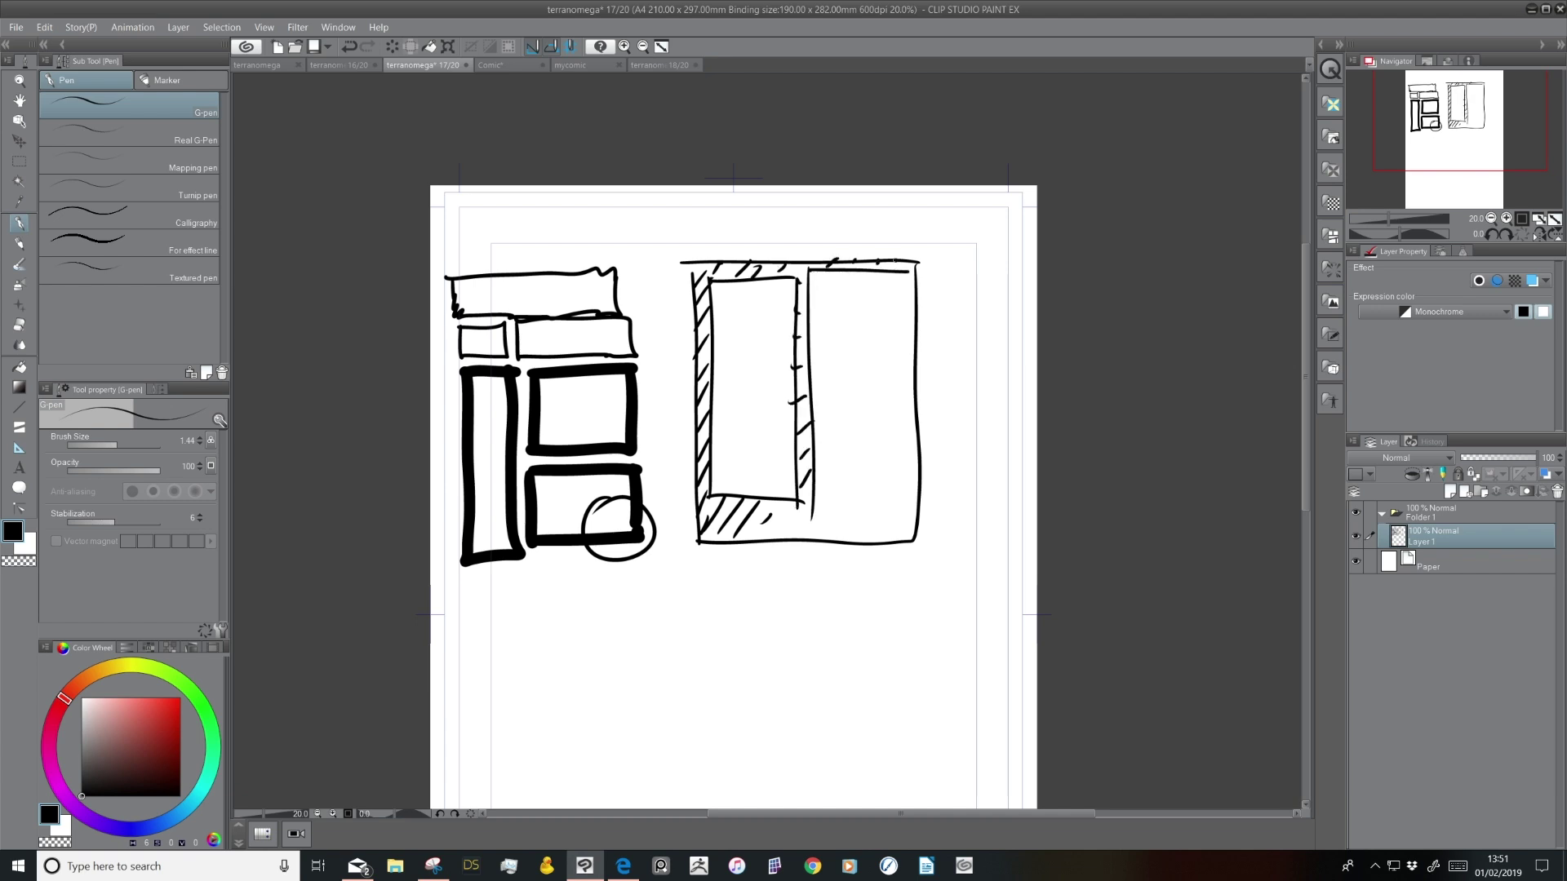
Close the second tall inner panel's outline and hatch the margin beneath both panels
{"action": "mouse_move", "coordinate": [815, 512]}
{"action": "left_mouse_down"}
{"action": "mouse_move", "coordinate": [896, 511]}
{"action": "mouse_move", "coordinate": [905, 258]}
{"action": "mouse_move", "coordinate": [816, 512]}
{"action": "left_mouse_up"}
{"action": "left_click_drag", "start_coordinate": [831, 531], "coordinate": [844, 512]}
{"action": "mouse_move", "coordinate": [850, 543]}
{"action": "left_mouse_down"}
{"action": "mouse_move", "coordinate": [863, 515]}
{"action": "mouse_move", "coordinate": [883, 520]}
{"action": "left_mouse_up"}
{"action": "mouse_move", "coordinate": [765, 536]}
{"action": "left_mouse_down"}
{"action": "mouse_move", "coordinate": [802, 508]}
{"action": "mouse_move", "coordinate": [782, 504]}
{"action": "left_mouse_up"}
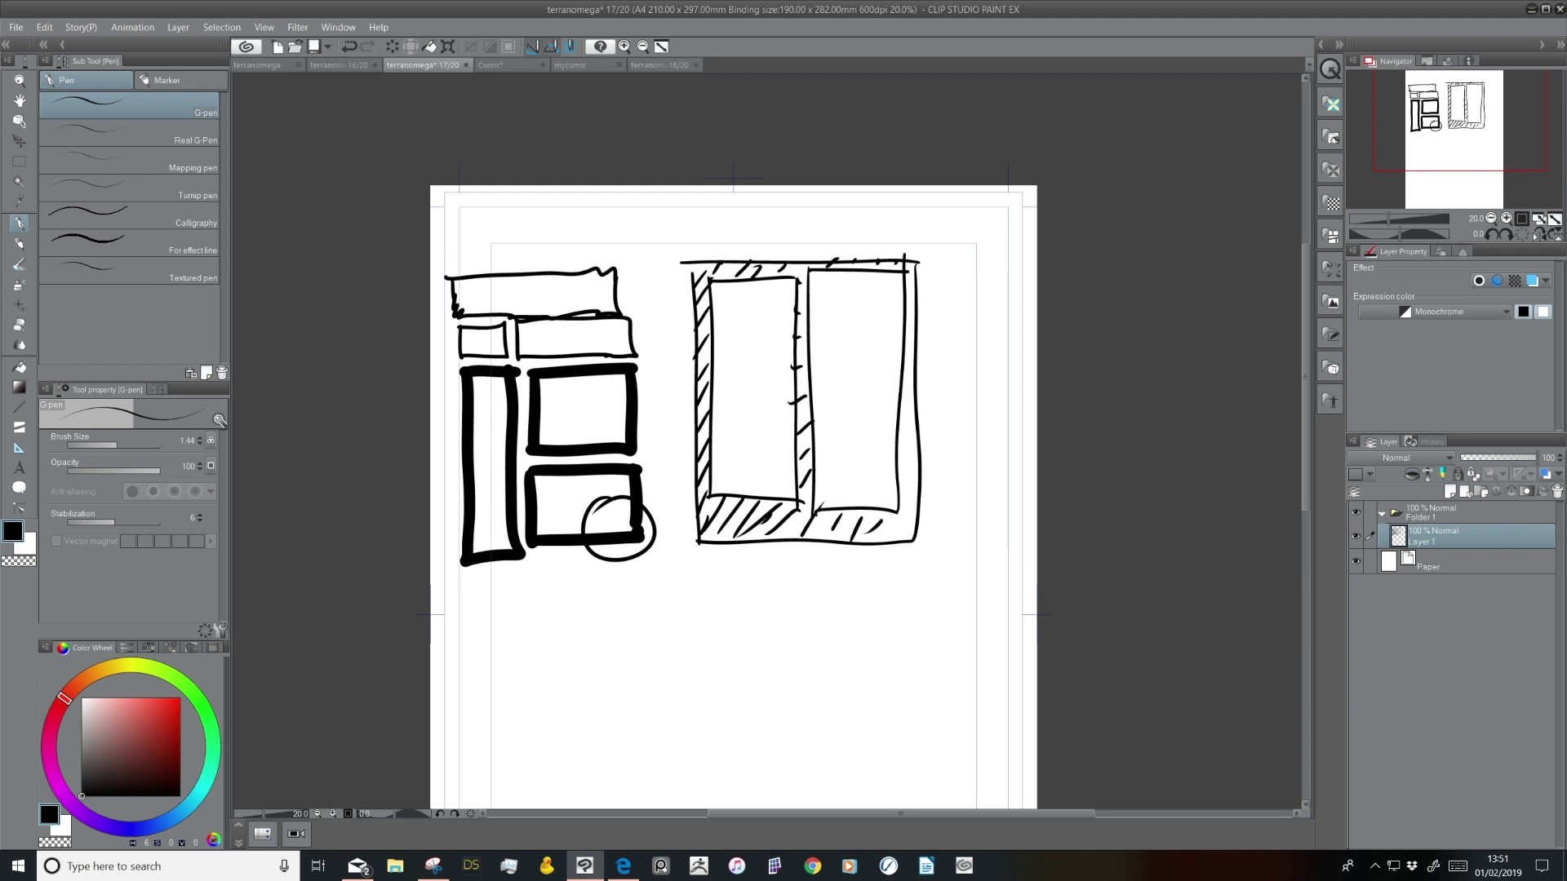
Hand-letter BORDER, FOLDER LAYER and MASK in a row beneath the panel drawings
{"action": "left_click_drag", "start_coordinate": [673, 600], "coordinate": [739, 488]}
{"action": "left_click_drag", "start_coordinate": [618, 514], "coordinate": [618, 539]}
{"action": "mouse_move", "coordinate": [618, 516]}
{"action": "left_mouse_down"}
{"action": "mouse_move", "coordinate": [621, 537]}
{"action": "mouse_move", "coordinate": [635, 521]}
{"action": "mouse_move", "coordinate": [649, 534]}
{"action": "mouse_move", "coordinate": [762, 503]}
{"action": "left_mouse_up"}
{"action": "mouse_move", "coordinate": [746, 505]}
{"action": "left_mouse_down"}
{"action": "mouse_move", "coordinate": [745, 530]}
{"action": "mouse_move", "coordinate": [762, 514]}
{"action": "left_mouse_up"}
{"action": "left_click_drag", "start_coordinate": [765, 514], "coordinate": [782, 527]}
{"action": "left_click_drag", "start_coordinate": [785, 512], "coordinate": [787, 528]}
{"action": "left_click_drag", "start_coordinate": [786, 509], "coordinate": [808, 528]}
{"action": "left_click_drag", "start_coordinate": [797, 515], "coordinate": [819, 527]}
{"action": "mouse_move", "coordinate": [817, 506]}
{"action": "left_mouse_down"}
{"action": "mouse_move", "coordinate": [831, 524]}
{"action": "mouse_move", "coordinate": [777, 568]}
{"action": "mouse_move", "coordinate": [790, 567]}
{"action": "left_mouse_up"}
{"action": "left_click_drag", "start_coordinate": [777, 561], "coordinate": [799, 557]}
{"action": "mouse_move", "coordinate": [807, 543]}
{"action": "left_mouse_down"}
{"action": "mouse_move", "coordinate": [799, 568]}
{"action": "mouse_move", "coordinate": [824, 566]}
{"action": "left_mouse_up"}
{"action": "left_click_drag", "start_coordinate": [825, 549], "coordinate": [837, 563]}
{"action": "mouse_move", "coordinate": [840, 556]}
{"action": "left_mouse_down"}
{"action": "mouse_move", "coordinate": [916, 498]}
{"action": "mouse_move", "coordinate": [918, 518]}
{"action": "left_mouse_up"}
{"action": "left_click_drag", "start_coordinate": [922, 519], "coordinate": [931, 511]}
{"action": "left_click_drag", "start_coordinate": [944, 498], "coordinate": [935, 516]}
{"action": "left_click_drag", "start_coordinate": [950, 498], "coordinate": [950, 517]}
{"action": "left_click_drag", "start_coordinate": [950, 510], "coordinate": [968, 514]}
Circle BORDER and MASK, link them with an arc, and draw a box around FOLDER LAYER
{"action": "mouse_move", "coordinate": [634, 498]}
{"action": "left_mouse_down"}
{"action": "mouse_move", "coordinate": [598, 522]}
{"action": "mouse_move", "coordinate": [662, 495]}
{"action": "mouse_move", "coordinate": [1002, 482]}
{"action": "left_mouse_up"}
{"action": "left_click_drag", "start_coordinate": [843, 390], "coordinate": [974, 405]}
{"action": "mouse_move", "coordinate": [988, 398]}
{"action": "left_mouse_down"}
{"action": "mouse_move", "coordinate": [962, 433]}
{"action": "mouse_move", "coordinate": [971, 394]}
{"action": "left_mouse_up"}
{"action": "mouse_move", "coordinate": [984, 350]}
{"action": "left_mouse_down"}
{"action": "mouse_move", "coordinate": [971, 370]}
{"action": "mouse_move", "coordinate": [966, 306]}
{"action": "left_mouse_up"}
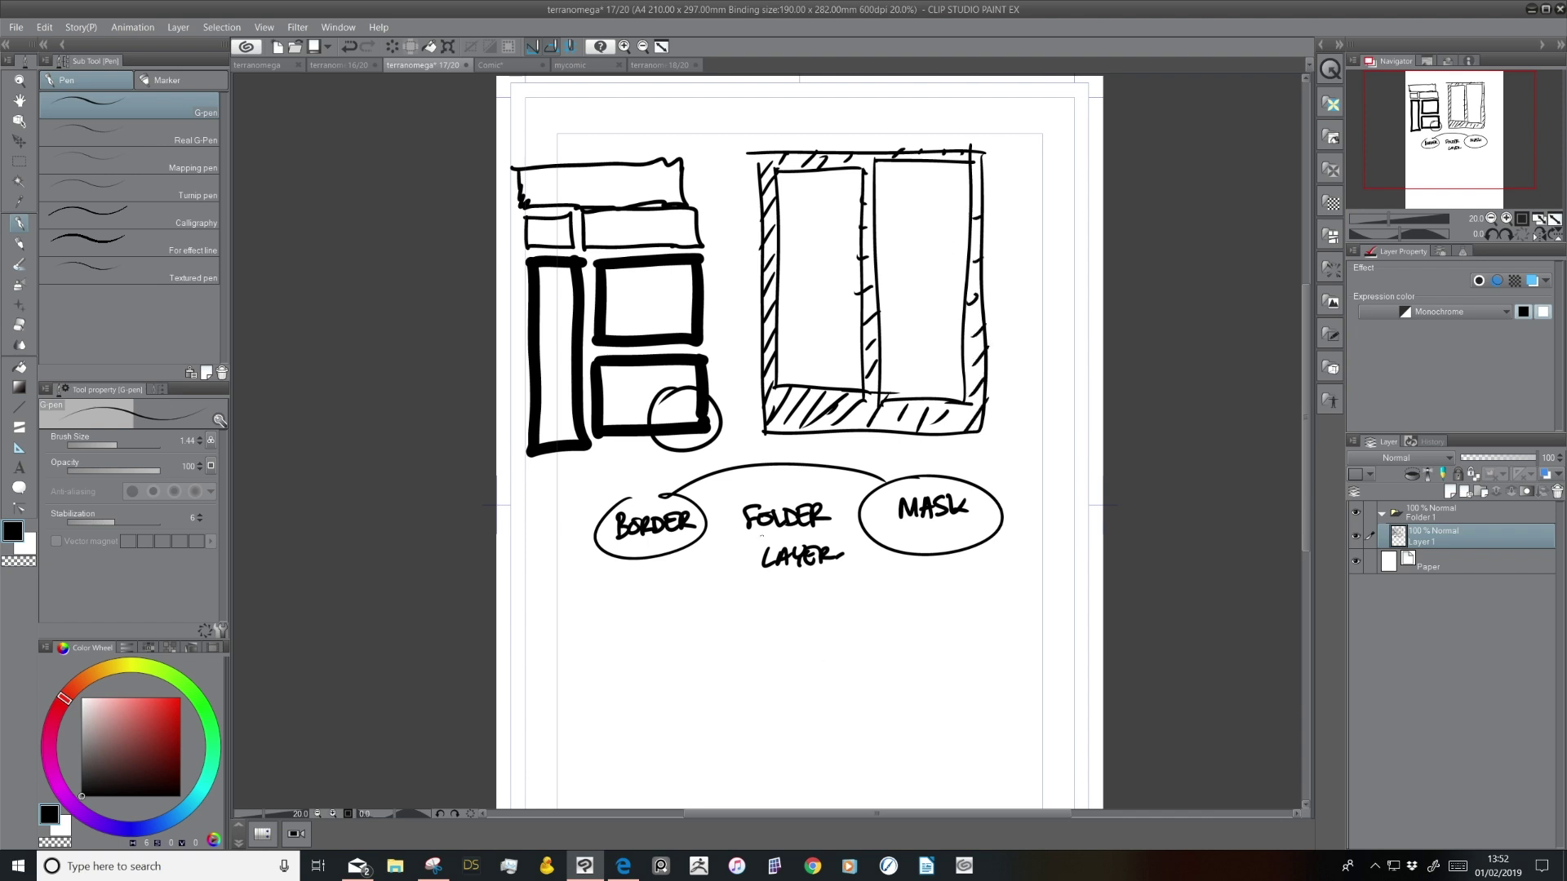
{"action": "mouse_move", "coordinate": [734, 495]}
{"action": "left_mouse_down"}
{"action": "mouse_move", "coordinate": [733, 575]}
{"action": "mouse_move", "coordinate": [733, 496]}
{"action": "mouse_move", "coordinate": [833, 494]}
{"action": "mouse_move", "coordinate": [859, 511]}
{"action": "mouse_move", "coordinate": [852, 573]}
{"action": "mouse_move", "coordinate": [737, 579]}
{"action": "mouse_move", "coordinate": [825, 540]}
{"action": "mouse_move", "coordinate": [799, 495]}
{"action": "mouse_move", "coordinate": [776, 484]}
{"action": "mouse_move", "coordinate": [749, 502]}
{"action": "mouse_move", "coordinate": [846, 494]}
{"action": "left_mouse_up"}
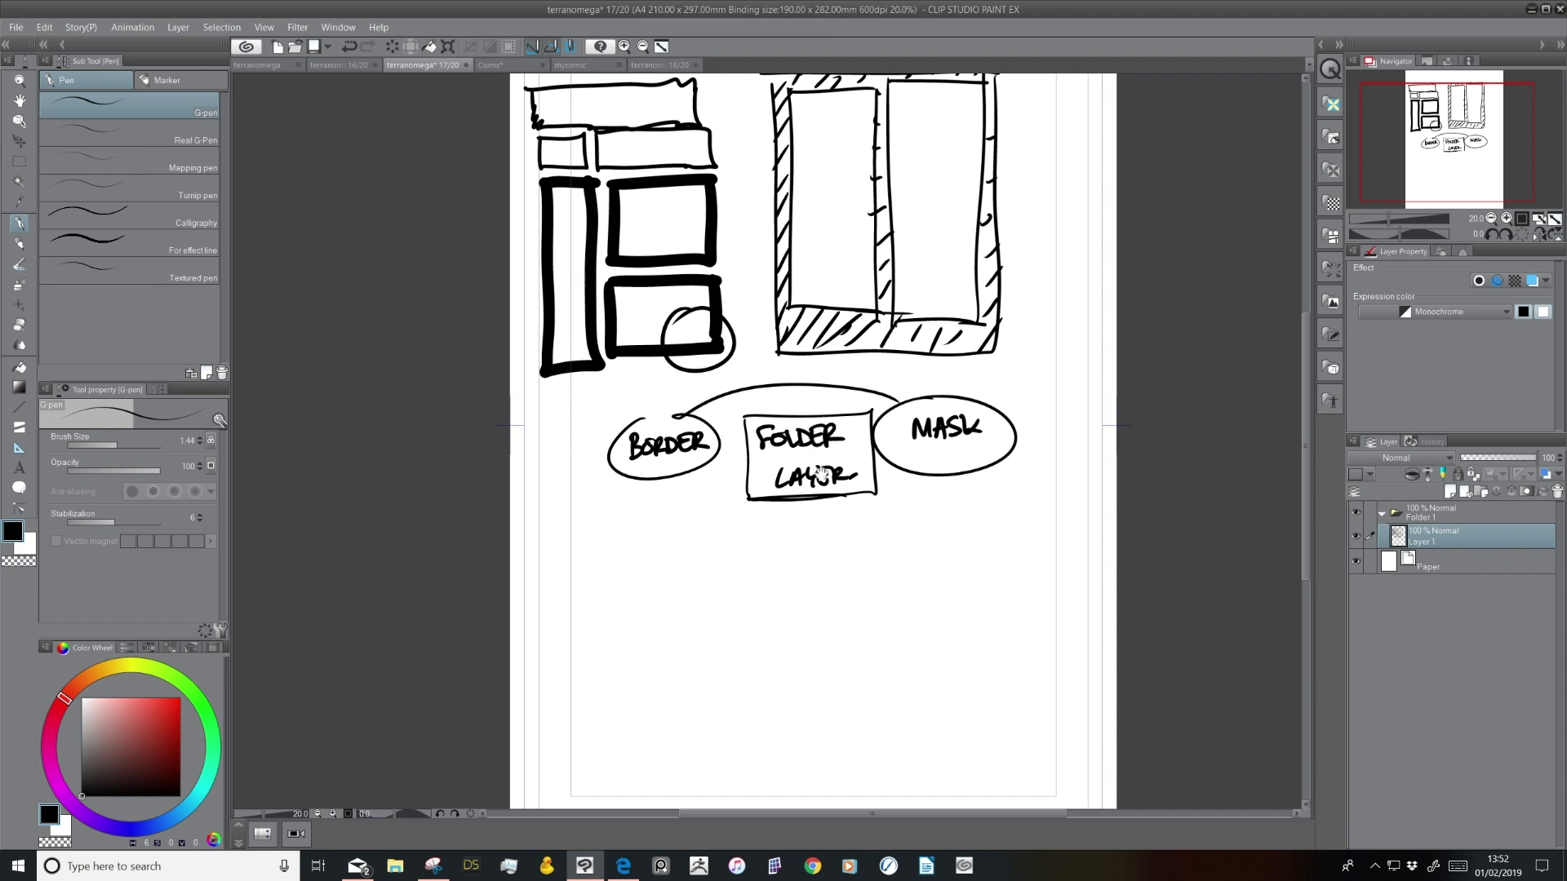
Sketch a small panel split by a vertical line beneath the BORDER label
{"action": "left_click_drag", "start_coordinate": [820, 463], "coordinate": [799, 555]}
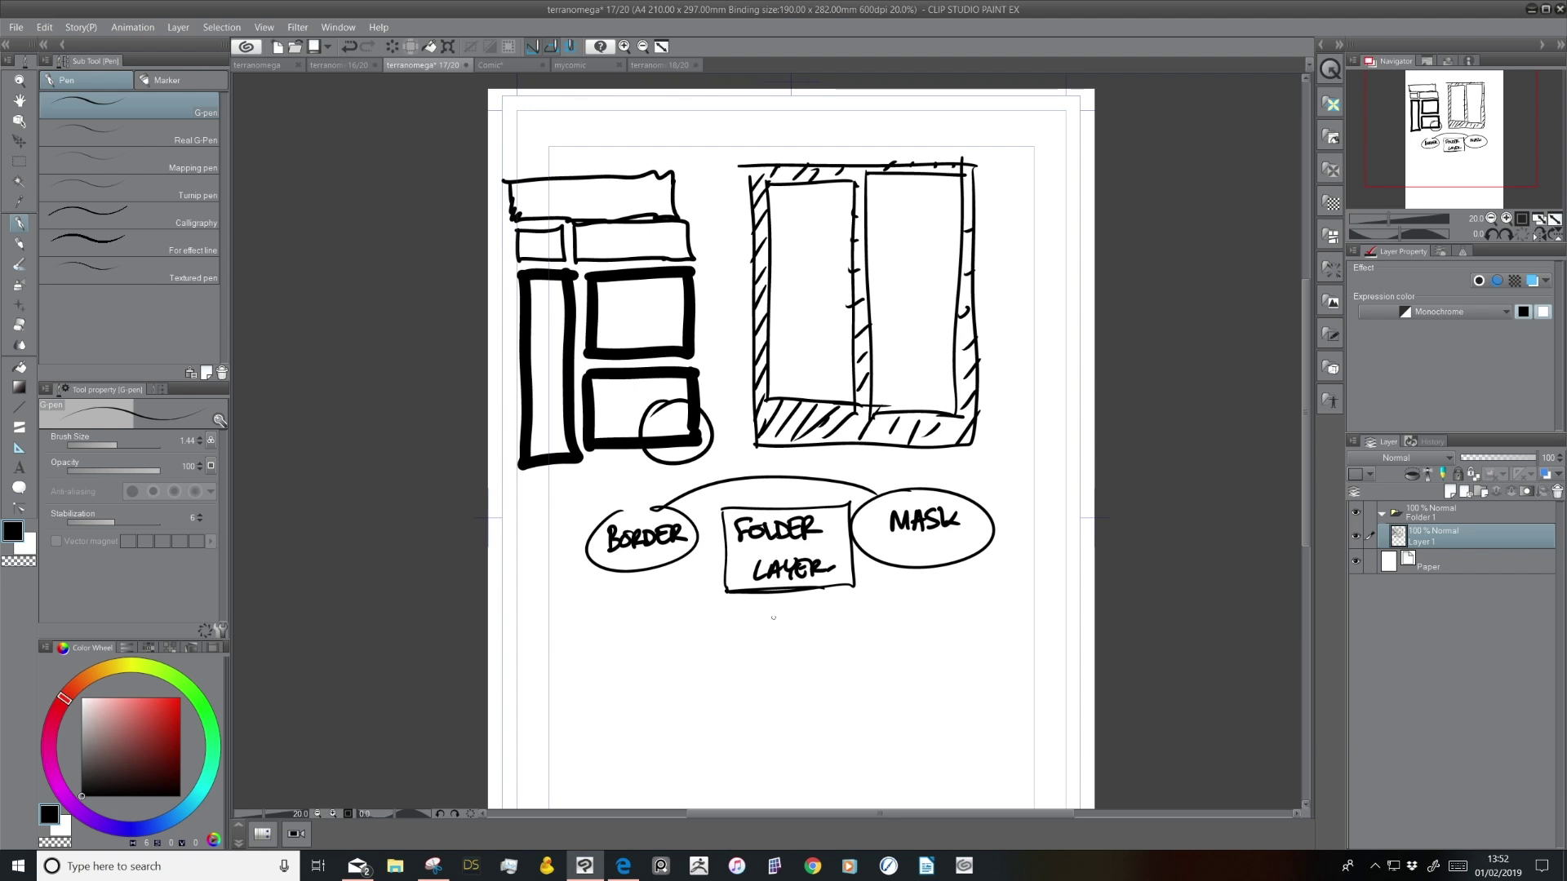
{"action": "left_click_drag", "start_coordinate": [773, 622], "coordinate": [811, 540]}
{"action": "mouse_move", "coordinate": [696, 565]}
{"action": "left_mouse_down"}
{"action": "mouse_move", "coordinate": [621, 660]}
{"action": "mouse_move", "coordinate": [701, 630]}
{"action": "mouse_move", "coordinate": [690, 571]}
{"action": "mouse_move", "coordinate": [658, 582]}
{"action": "mouse_move", "coordinate": [659, 680]}
{"action": "left_mouse_up"}
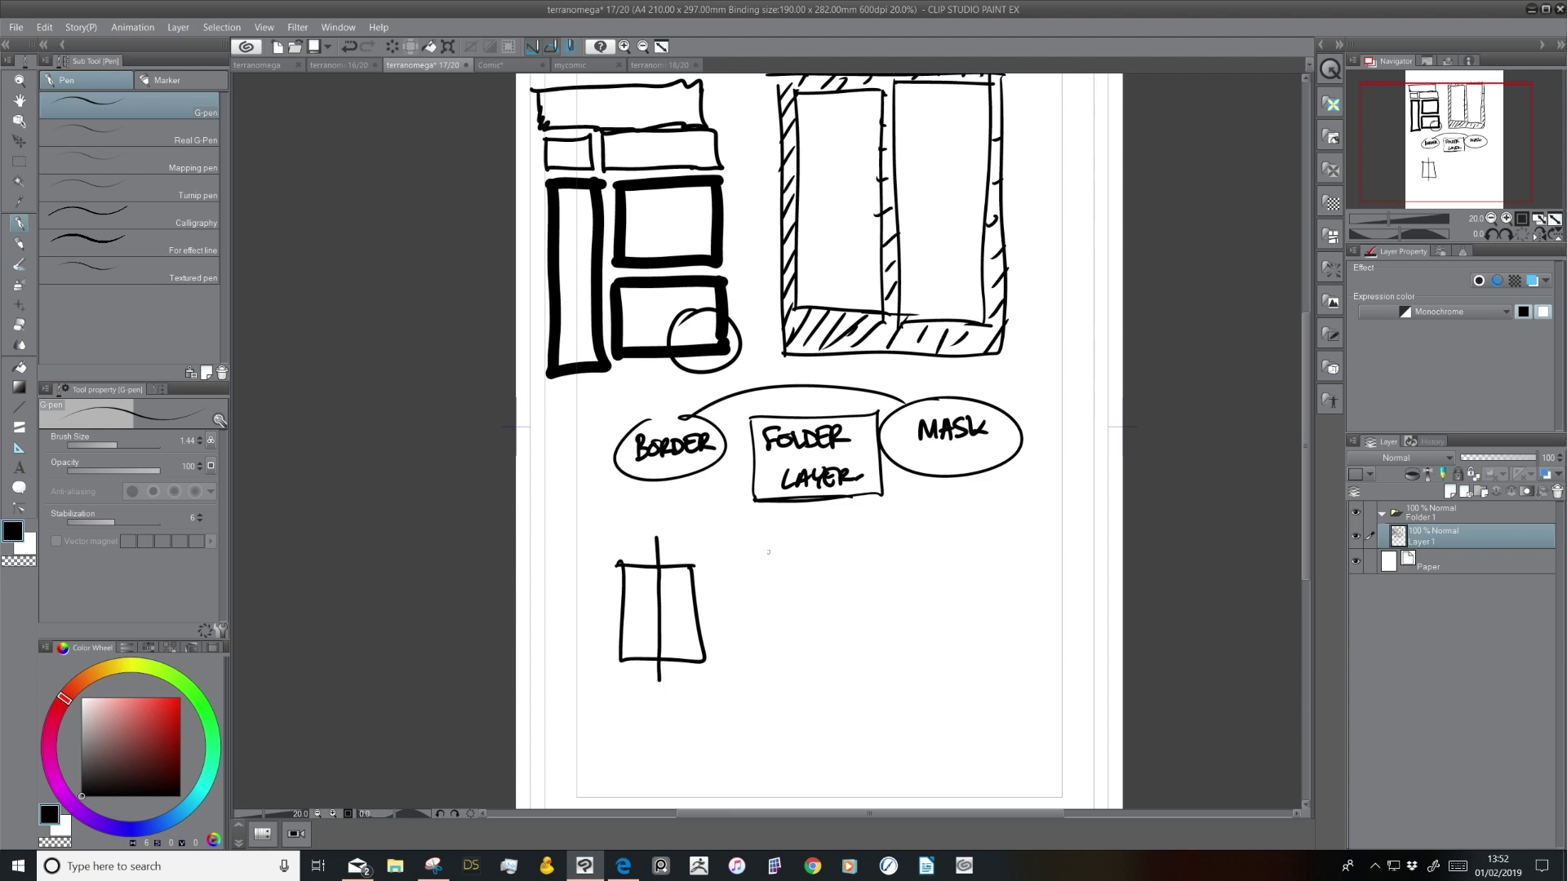
Number the small panel's halves 1 and 2, and letter FRAM1 with branching lines and FRAM2 beside it
{"action": "left_click_drag", "start_coordinate": [764, 547], "coordinate": [764, 566]}
{"action": "left_click_drag", "start_coordinate": [760, 544], "coordinate": [822, 564]}
{"action": "mouse_move", "coordinate": [833, 545]}
{"action": "left_mouse_down"}
{"action": "mouse_move", "coordinate": [767, 606]}
{"action": "mouse_move", "coordinate": [781, 582]}
{"action": "left_mouse_up"}
{"action": "left_click_drag", "start_coordinate": [767, 597], "coordinate": [857, 602]}
{"action": "mouse_move", "coordinate": [641, 606]}
{"action": "left_mouse_down"}
{"action": "mouse_move", "coordinate": [641, 627]}
{"action": "mouse_move", "coordinate": [690, 625]}
{"action": "left_mouse_up"}
{"action": "mouse_move", "coordinate": [848, 553]}
{"action": "left_mouse_down"}
{"action": "mouse_move", "coordinate": [901, 522]}
{"action": "mouse_move", "coordinate": [903, 563]}
{"action": "left_mouse_up"}
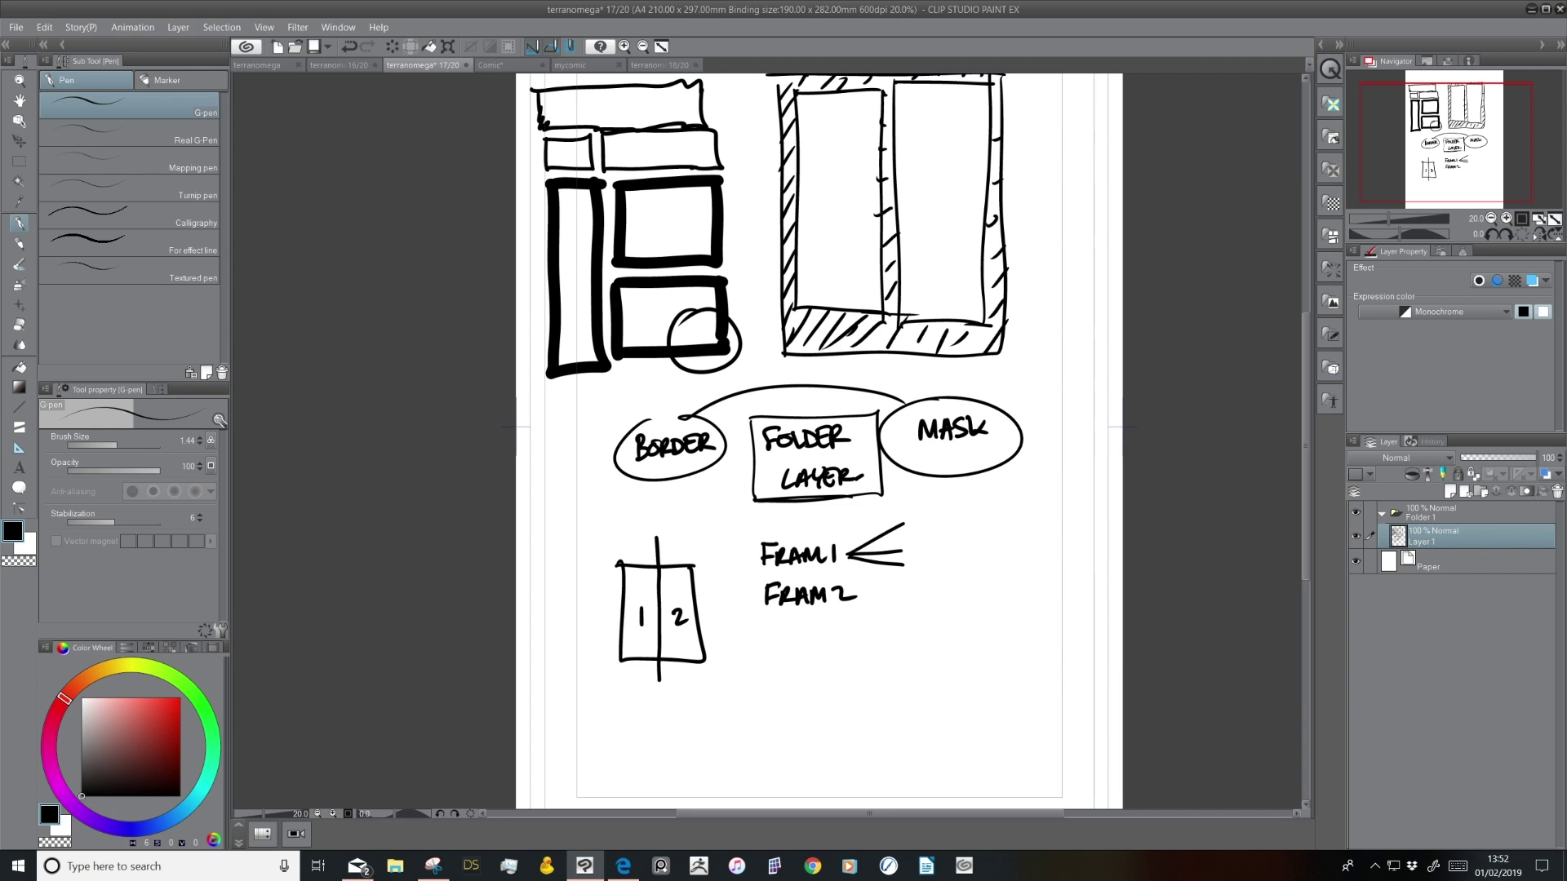
Hatch the area around the small panel and across its half 2, and add a short dash after FRAM2
{"action": "left_click_drag", "start_coordinate": [620, 543], "coordinate": [611, 555]}
{"action": "mouse_move", "coordinate": [638, 541]}
{"action": "left_mouse_down"}
{"action": "mouse_move", "coordinate": [625, 556]}
{"action": "mouse_move", "coordinate": [642, 555]}
{"action": "left_mouse_up"}
{"action": "left_click_drag", "start_coordinate": [675, 541], "coordinate": [670, 565]}
{"action": "left_click_drag", "start_coordinate": [693, 579], "coordinate": [666, 639]}
{"action": "left_click_drag", "start_coordinate": [695, 629], "coordinate": [644, 698]}
{"action": "left_click_drag", "start_coordinate": [654, 668], "coordinate": [615, 688]}
{"action": "left_click_drag", "start_coordinate": [622, 661], "coordinate": [603, 679]}
{"action": "mouse_move", "coordinate": [619, 644]}
{"action": "left_mouse_down"}
{"action": "mouse_move", "coordinate": [605, 653]}
{"action": "mouse_move", "coordinate": [605, 622]}
{"action": "left_mouse_up"}
{"action": "left_click_drag", "start_coordinate": [619, 625], "coordinate": [606, 635]}
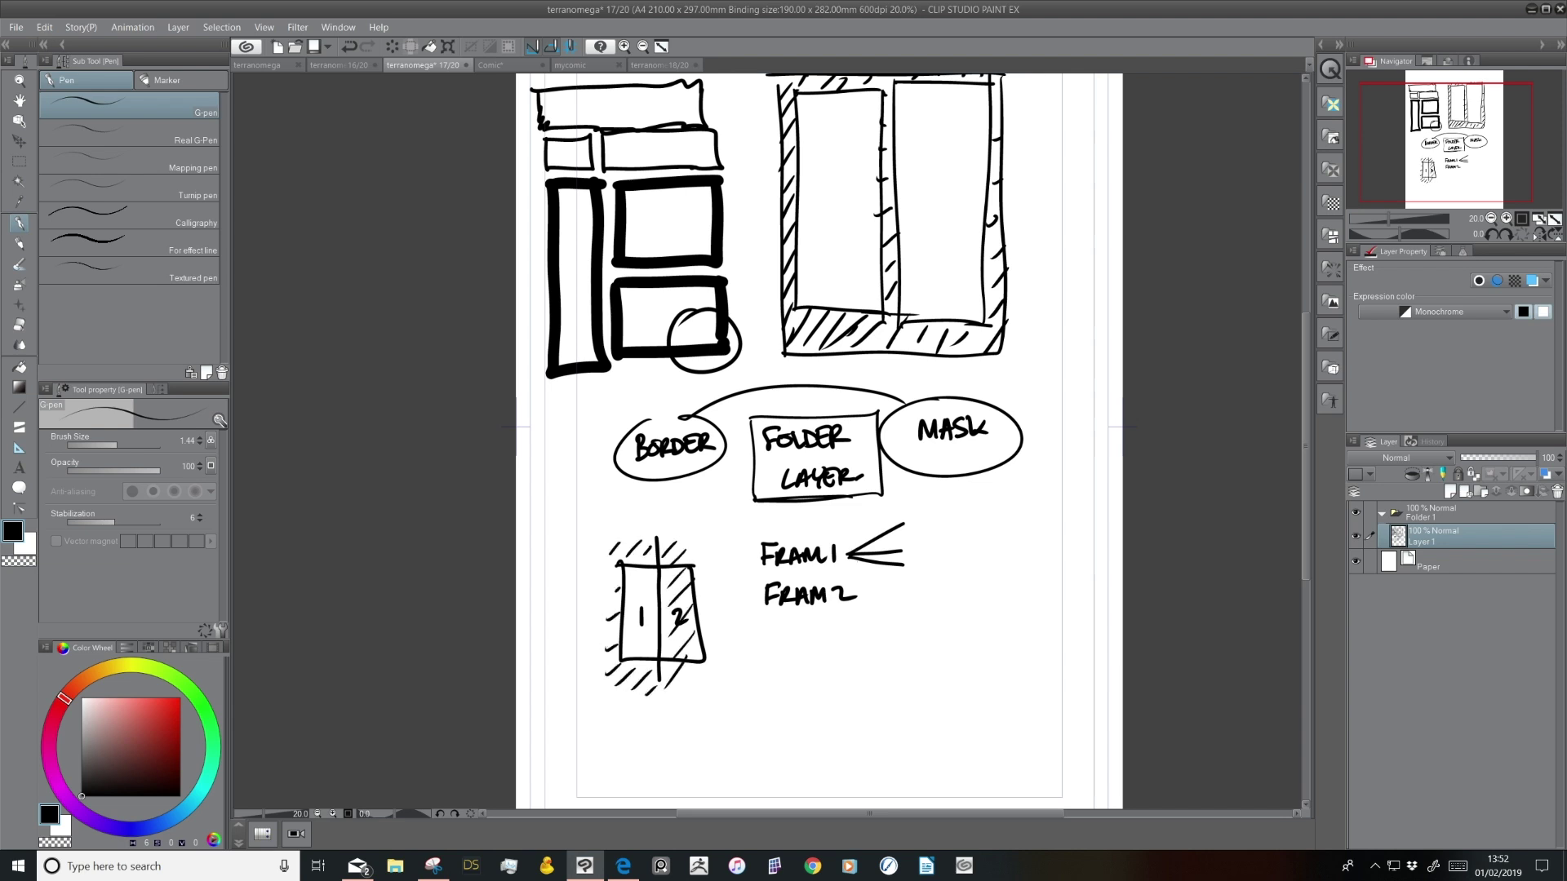
{"action": "left_click_drag", "start_coordinate": [858, 594], "coordinate": [873, 593]}
Open page 18 from the terranomega page overview
{"action": "left_click", "coordinate": [494, 65]}
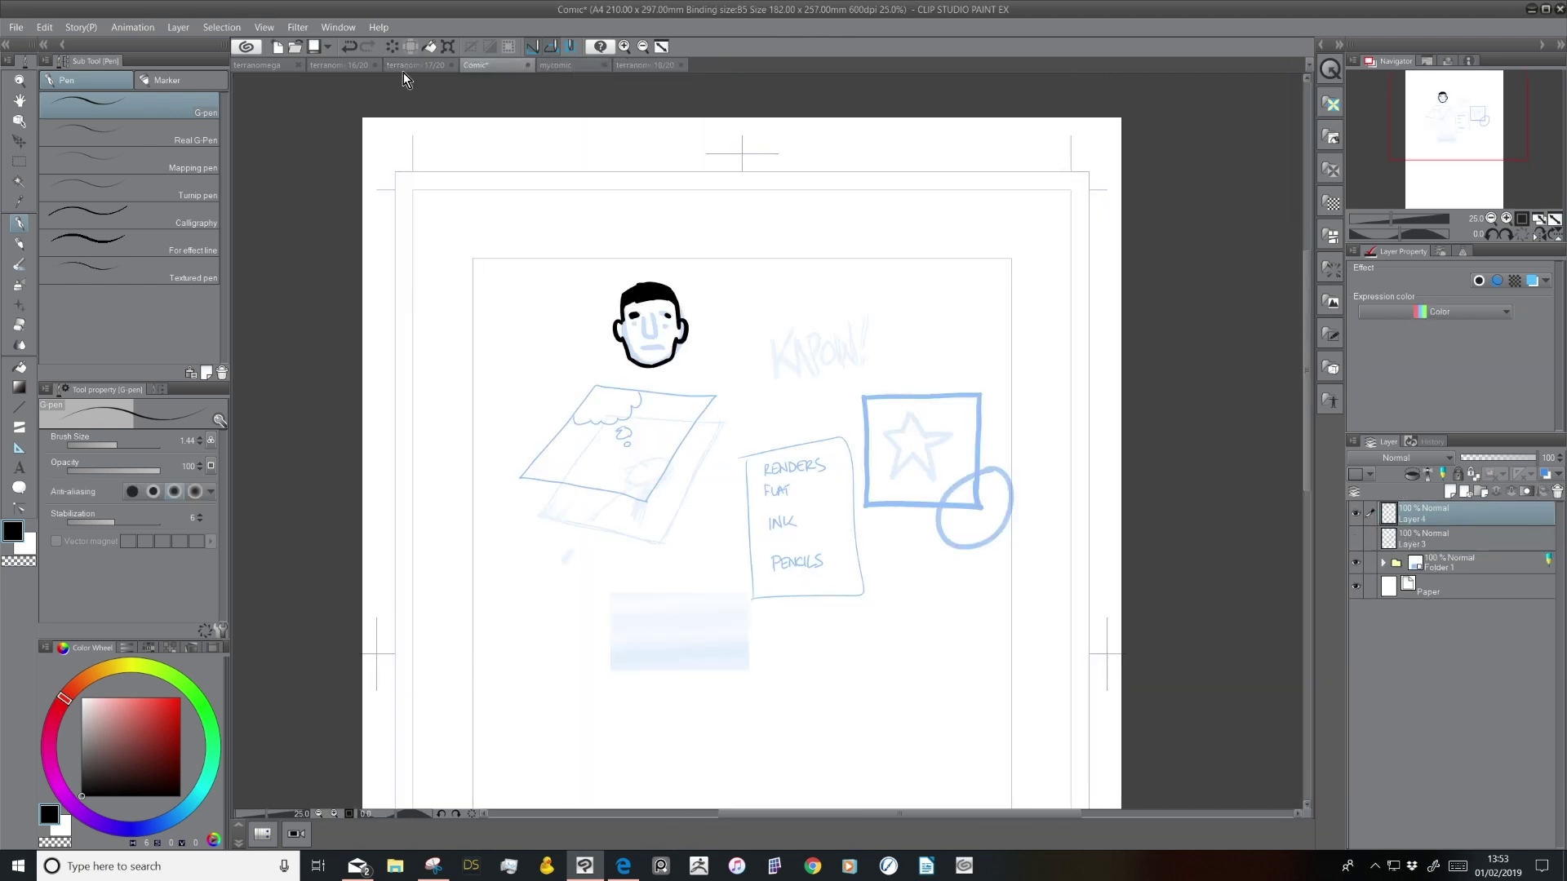
{"action": "left_click", "coordinate": [260, 65]}
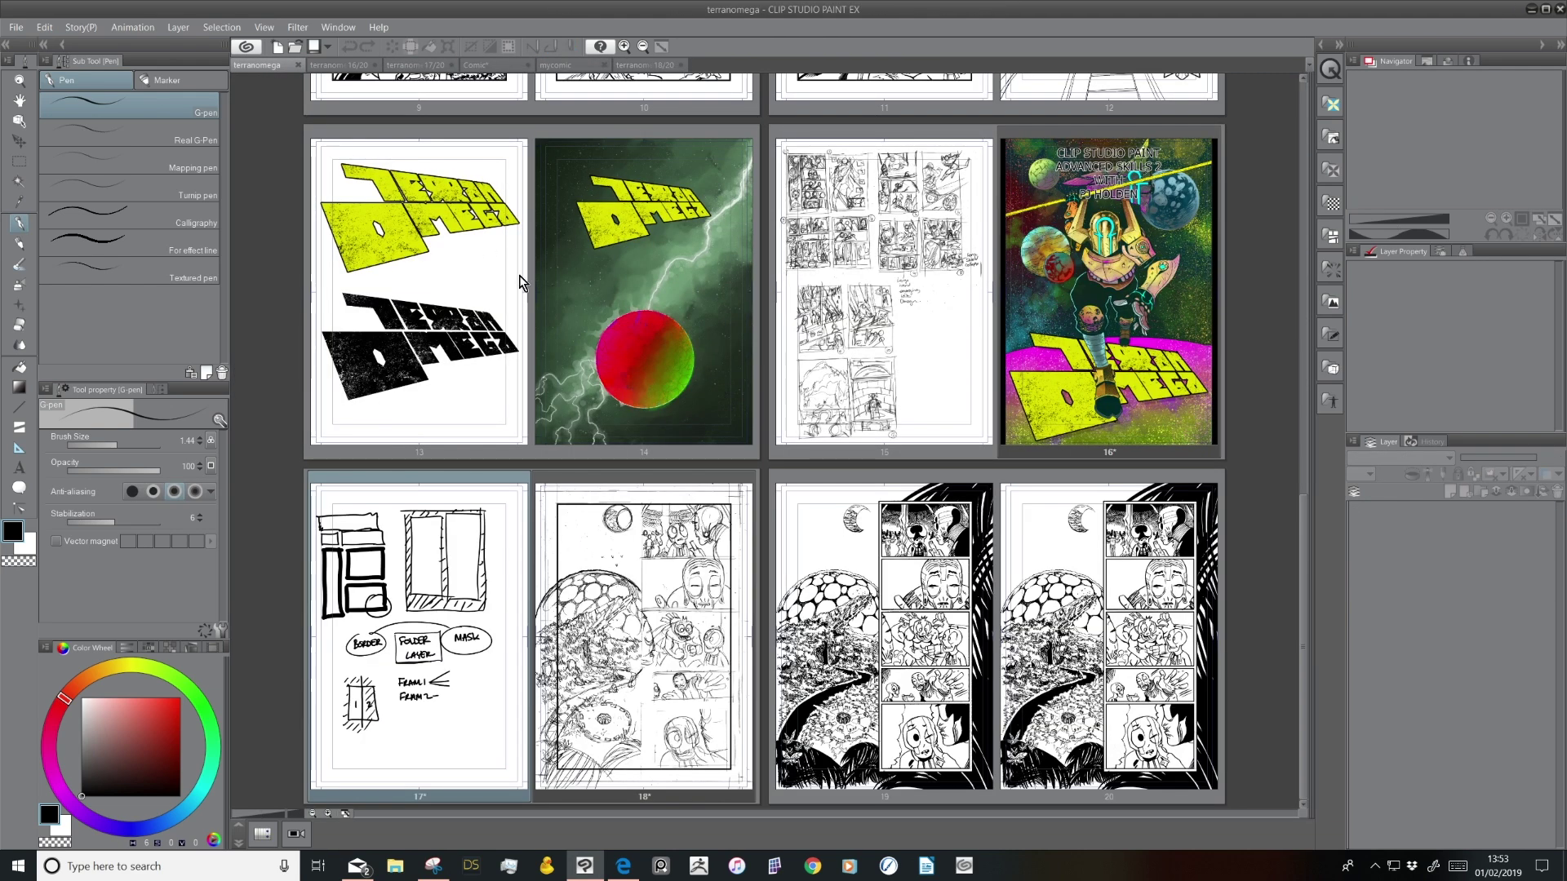
{"action": "double_click", "coordinate": [661, 698]}
{"action": "left_click", "coordinate": [1508, 220]}
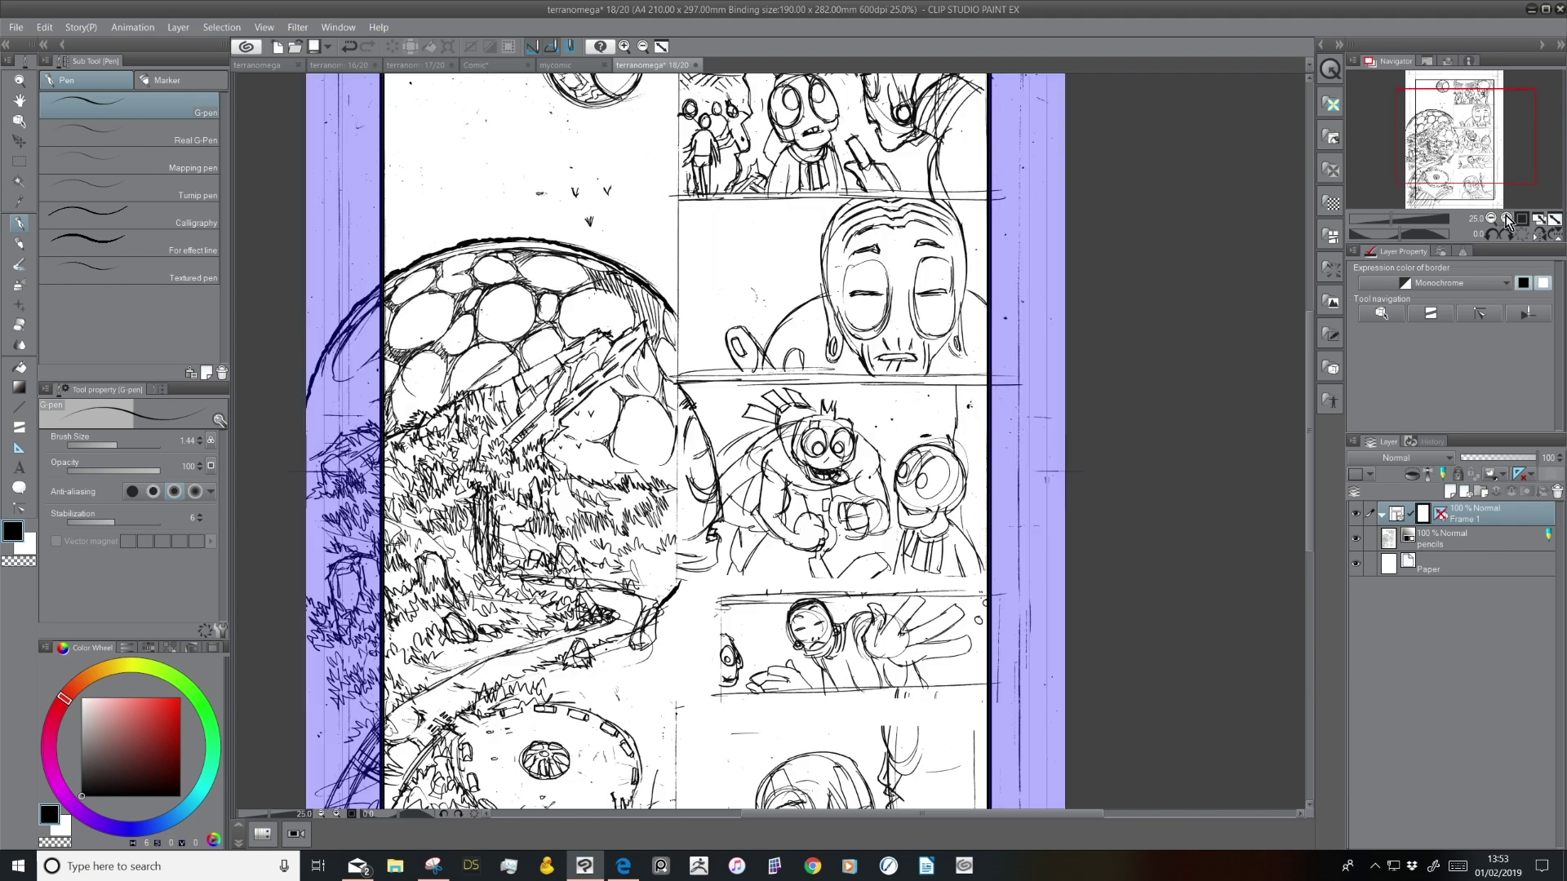
{"action": "left_click", "coordinate": [1508, 219]}
{"action": "left_click_drag", "start_coordinate": [1466, 136], "coordinate": [1467, 140]}
{"action": "left_click", "coordinate": [1492, 219]}
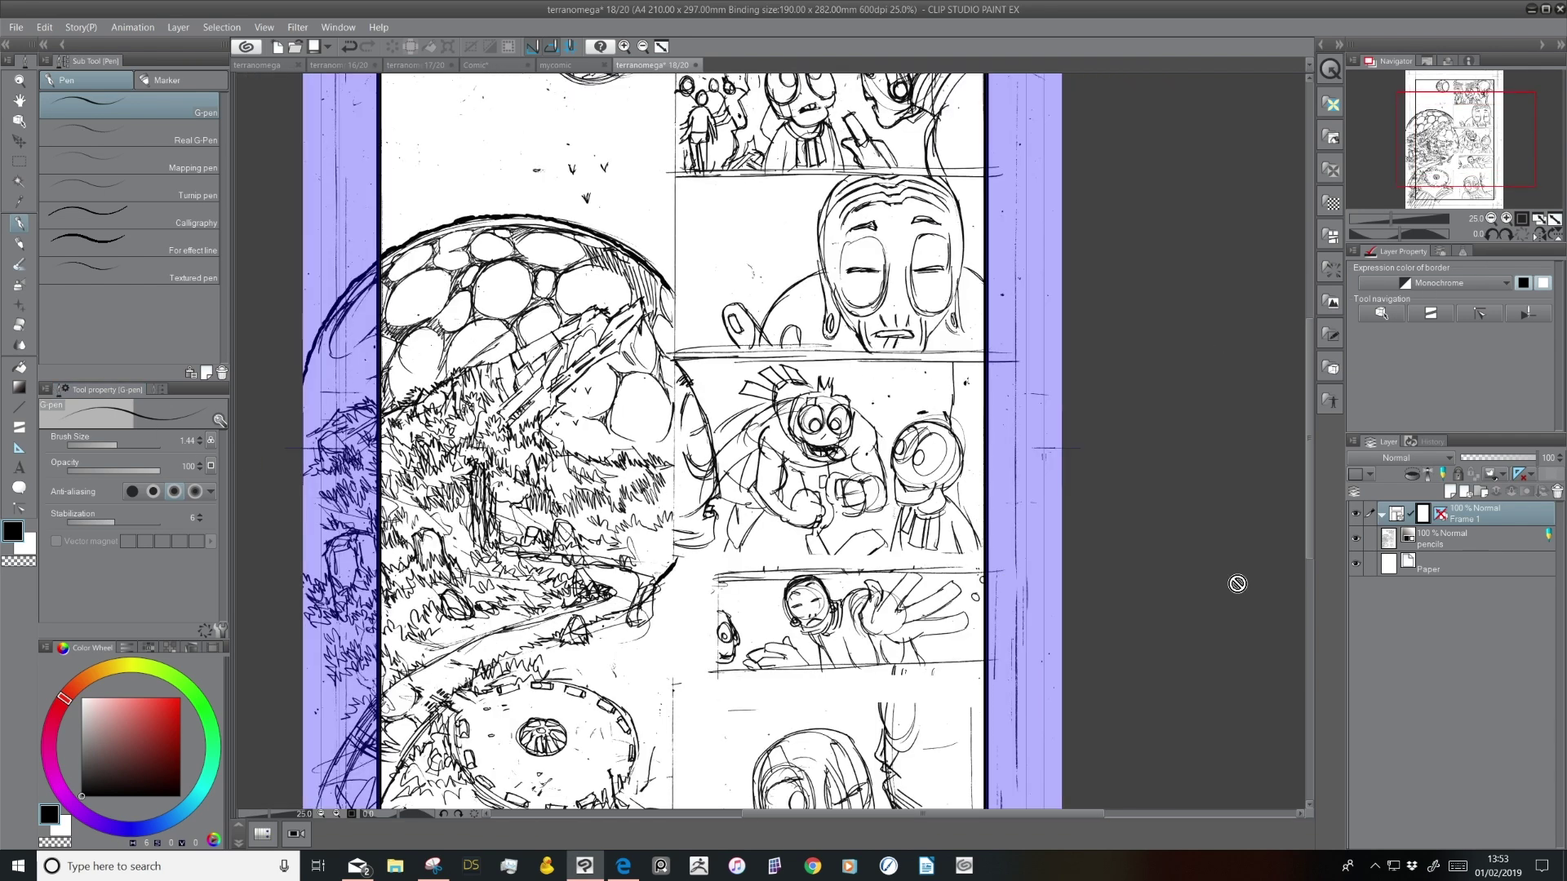
Alternate between the pencils layer and the Frame 1 folder to compare the masked area around the frame
{"action": "left_click", "coordinate": [1442, 538]}
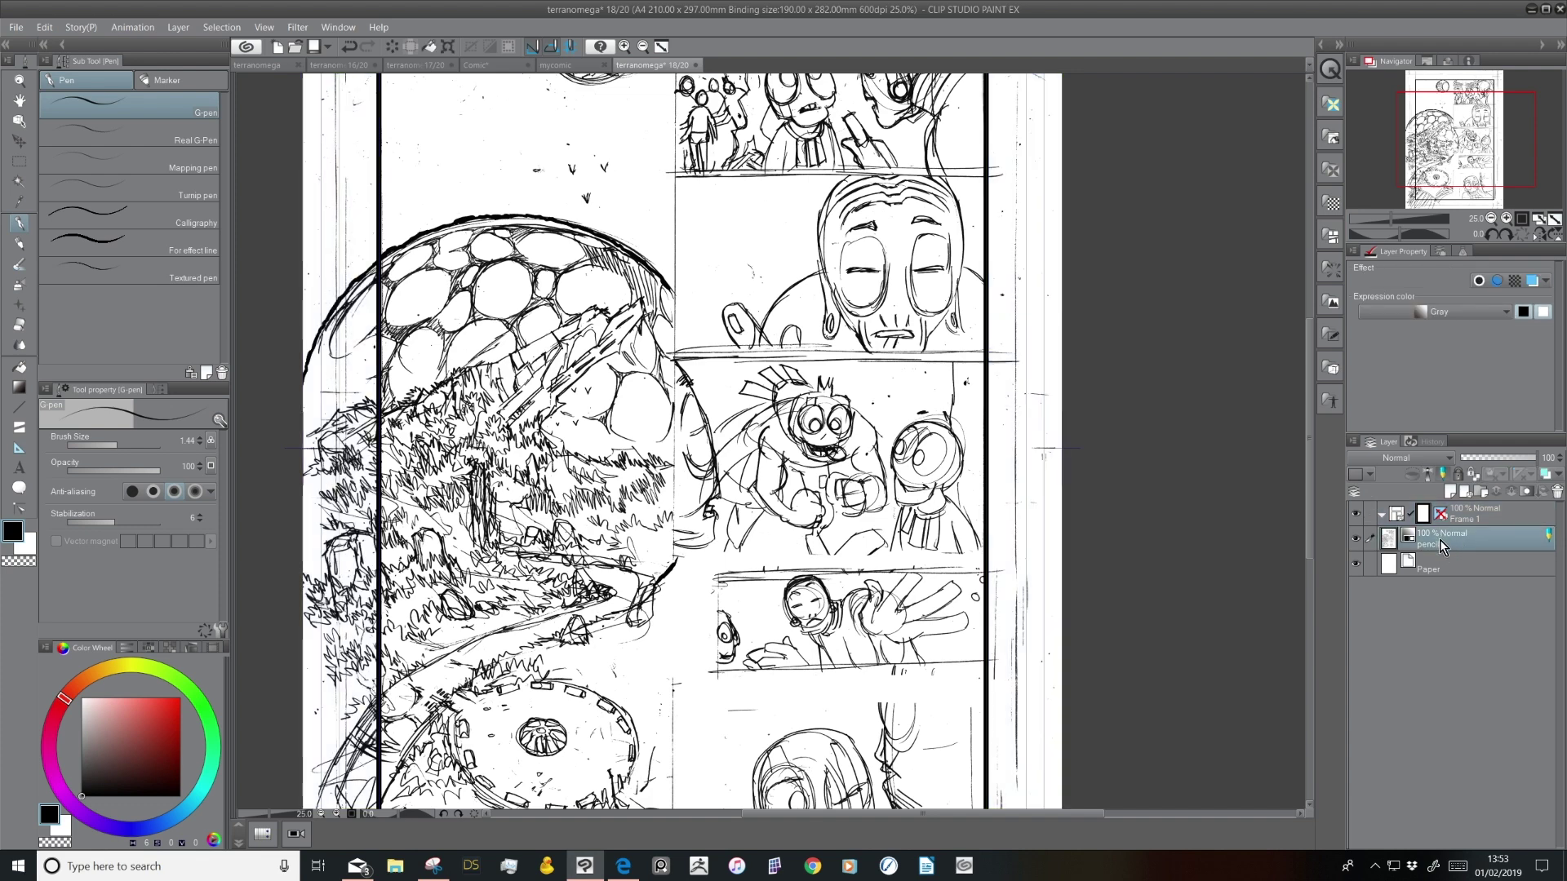
{"action": "left_click", "coordinate": [1477, 514]}
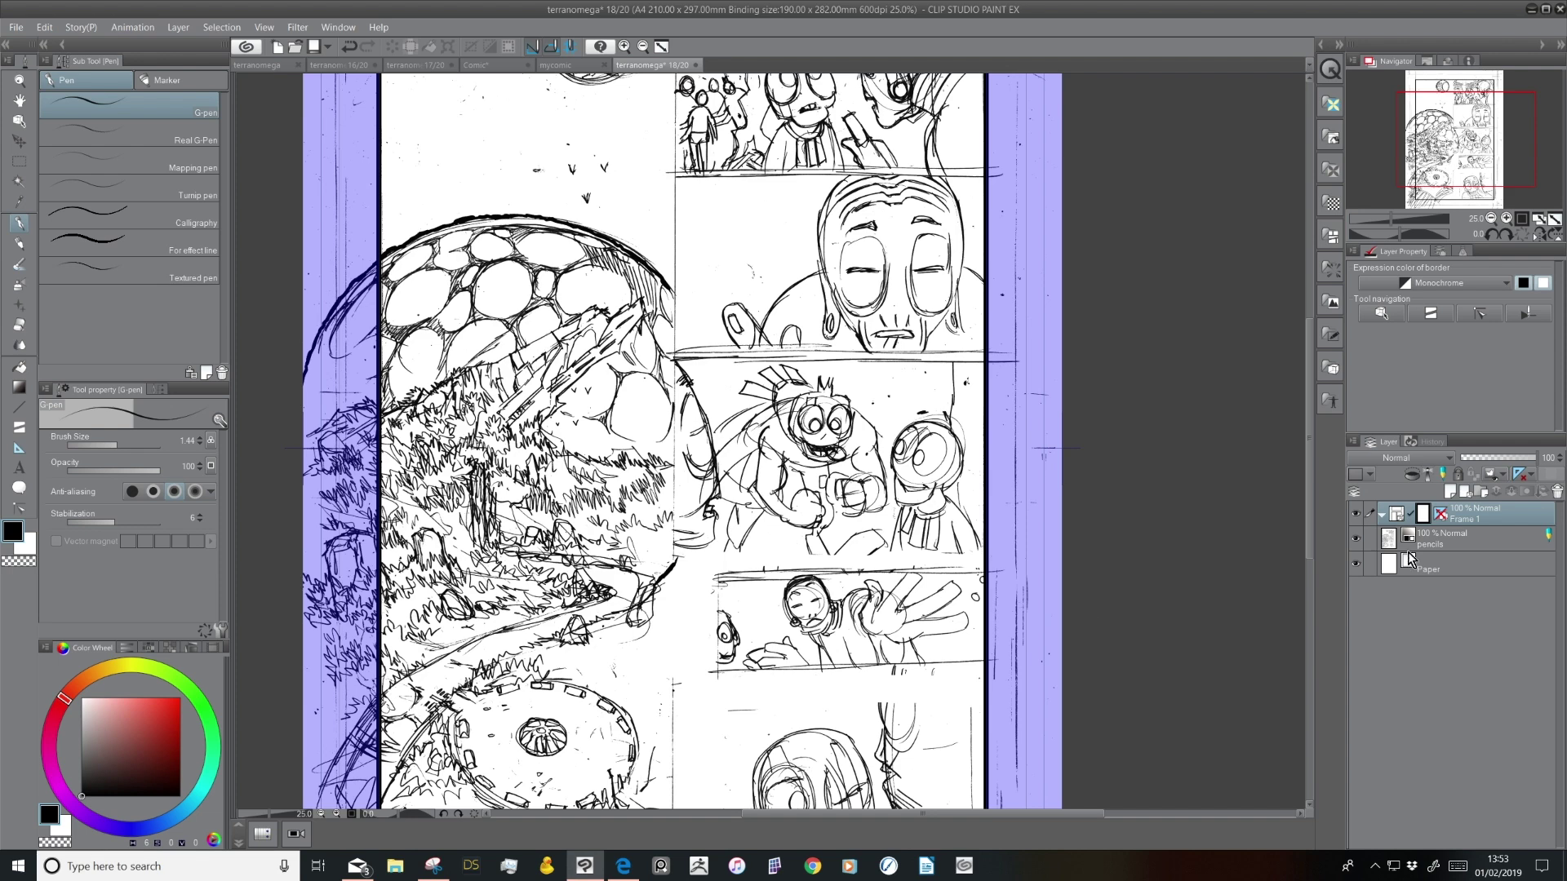
{"action": "left_click", "coordinate": [1450, 542]}
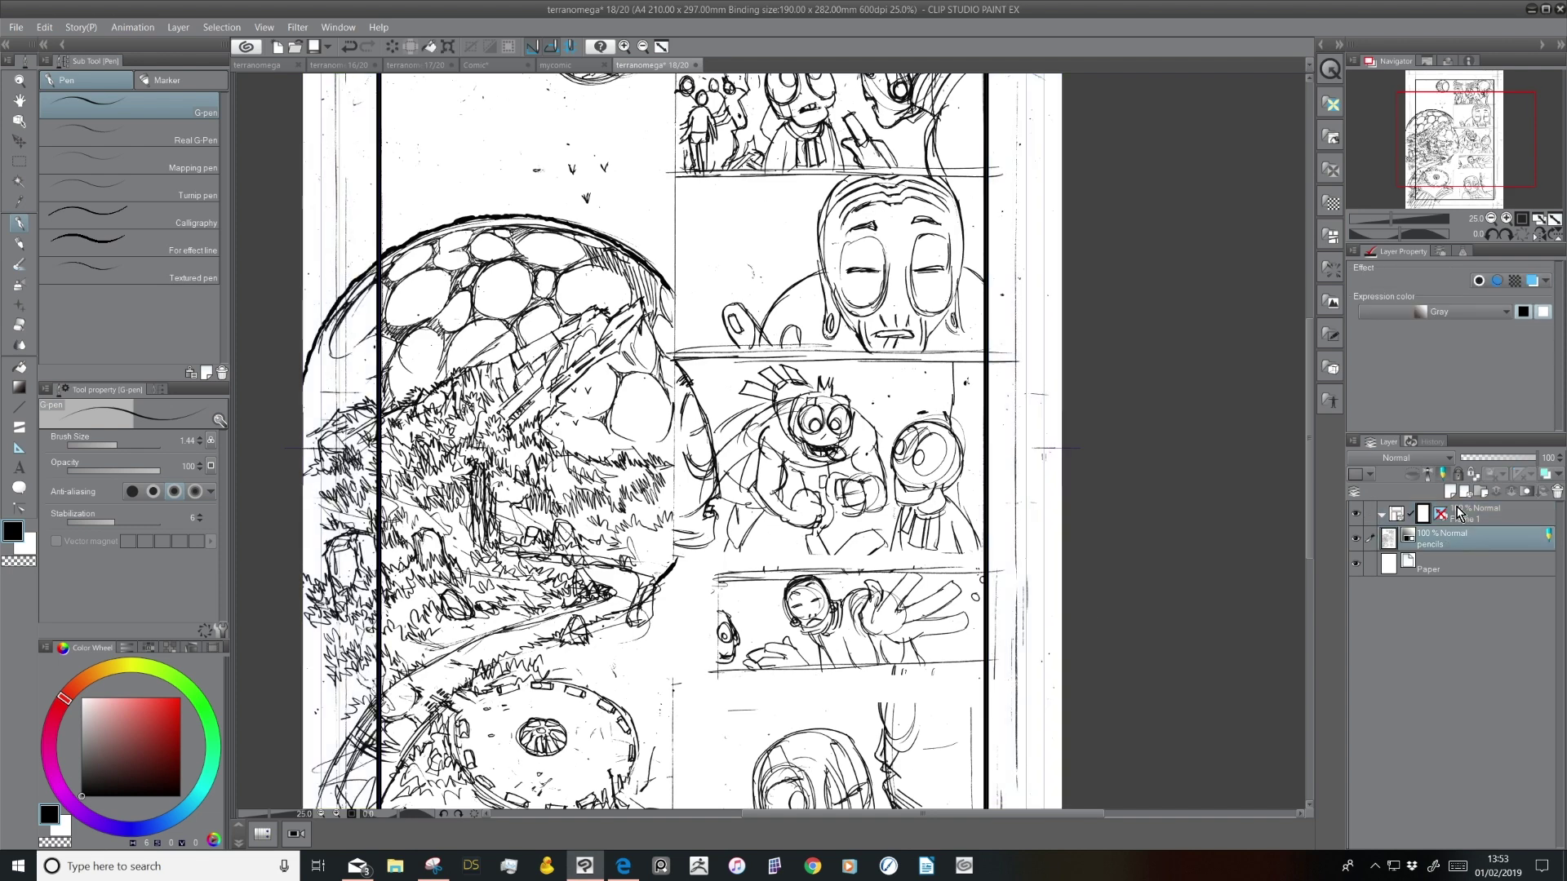
{"action": "left_click", "coordinate": [1473, 523]}
{"action": "left_click", "coordinate": [1469, 542]}
{"action": "left_click", "coordinate": [1477, 522]}
{"action": "left_click", "coordinate": [1458, 543]}
Move the pencils layer into the Frame 1 folder and back out beneath it, checking the page margins
{"action": "left_click_drag", "start_coordinate": [1452, 541], "coordinate": [1458, 518]}
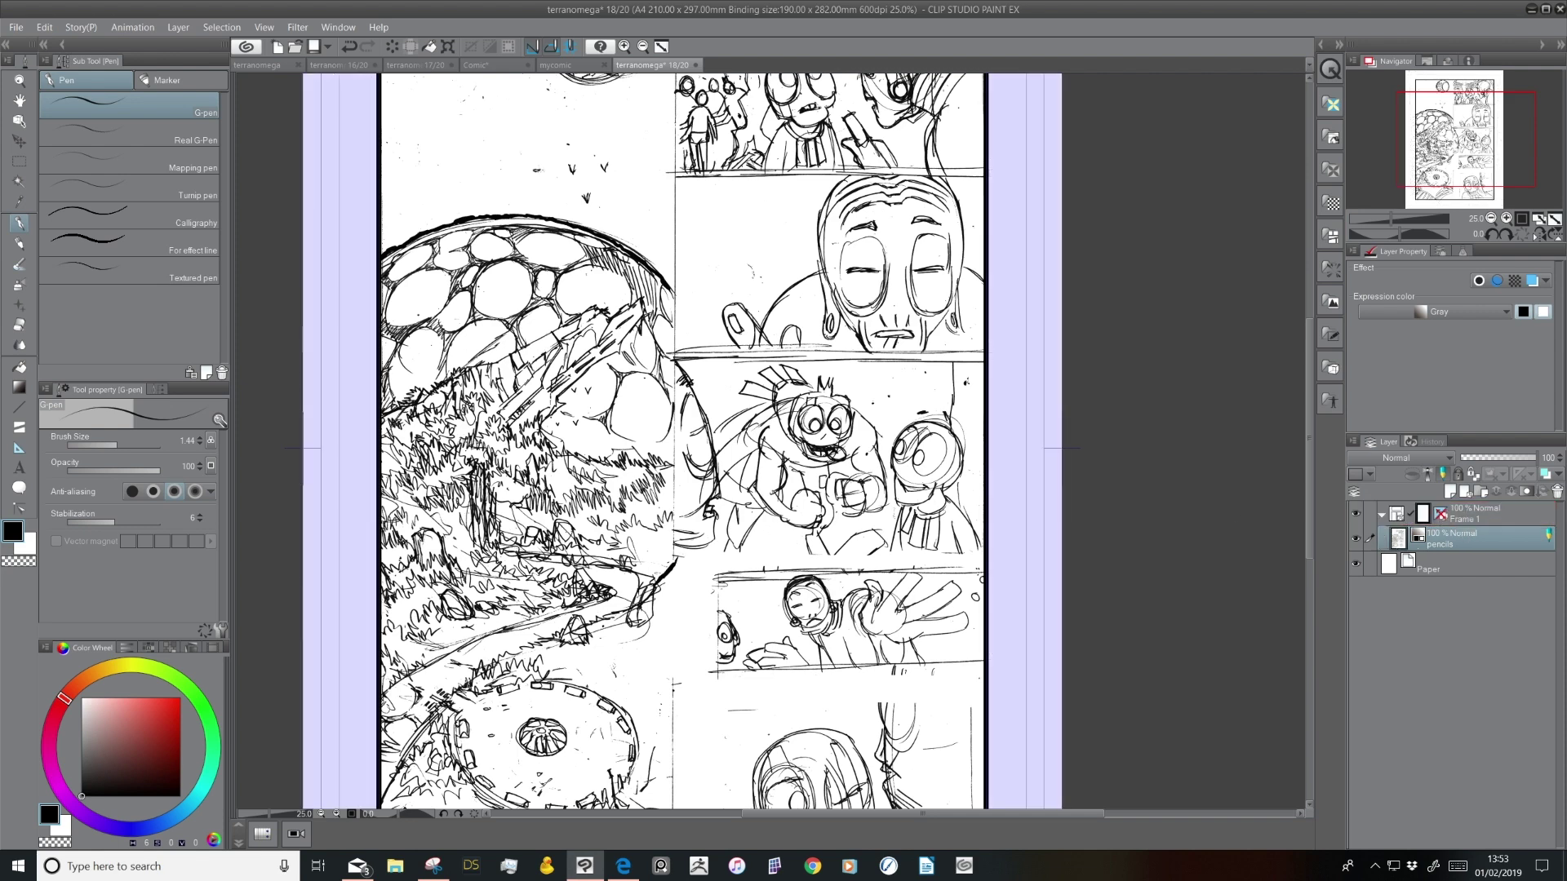
{"action": "left_click_drag", "start_coordinate": [607, 490], "coordinate": [759, 413]}
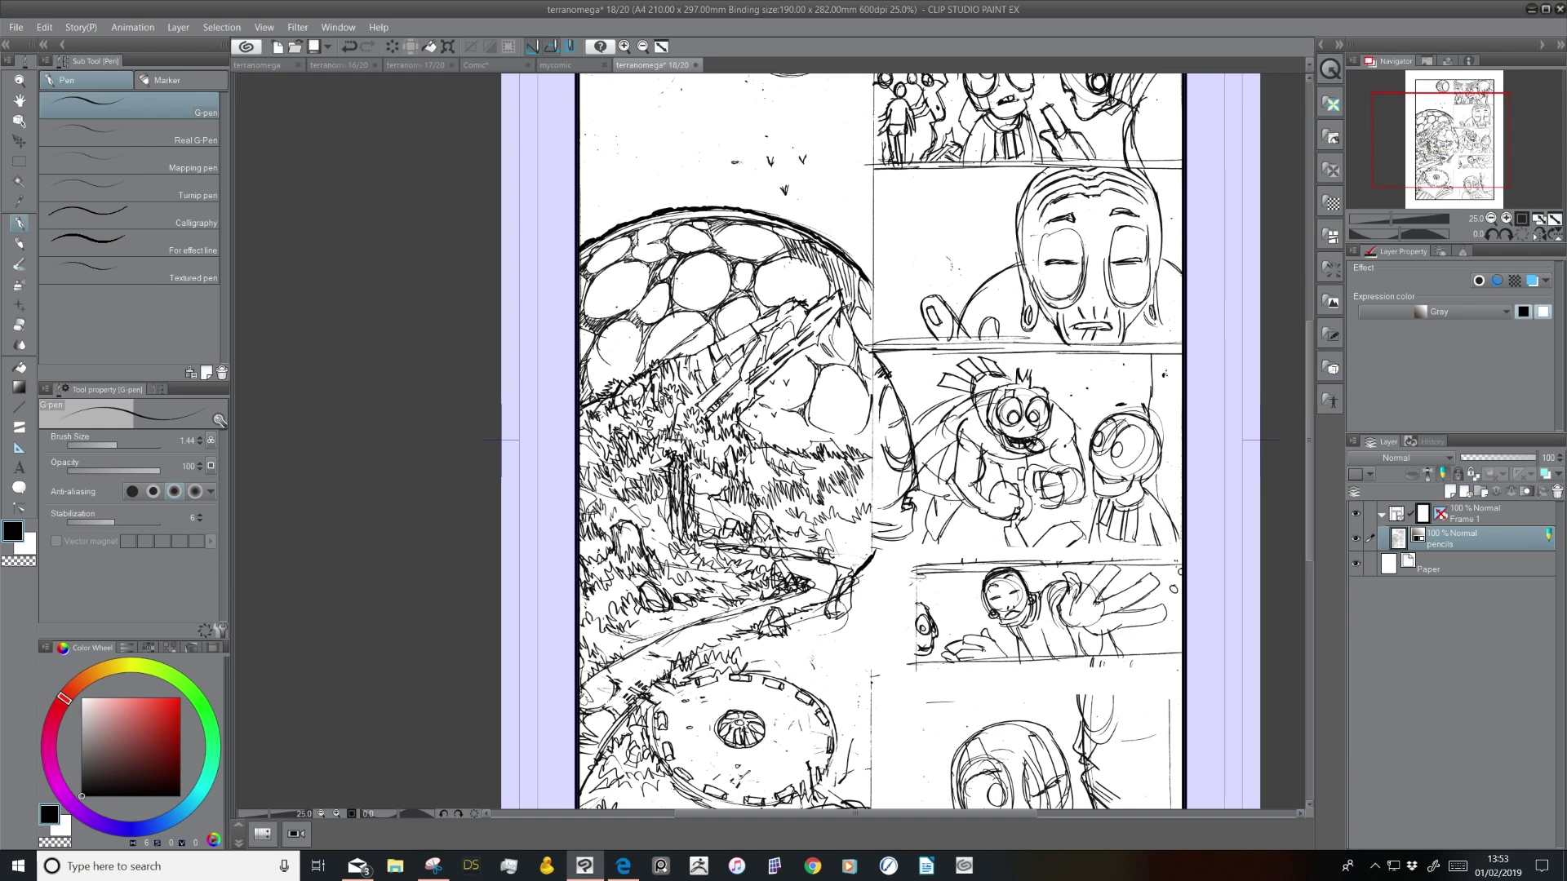
{"action": "left_click_drag", "start_coordinate": [1451, 541], "coordinate": [1446, 558]}
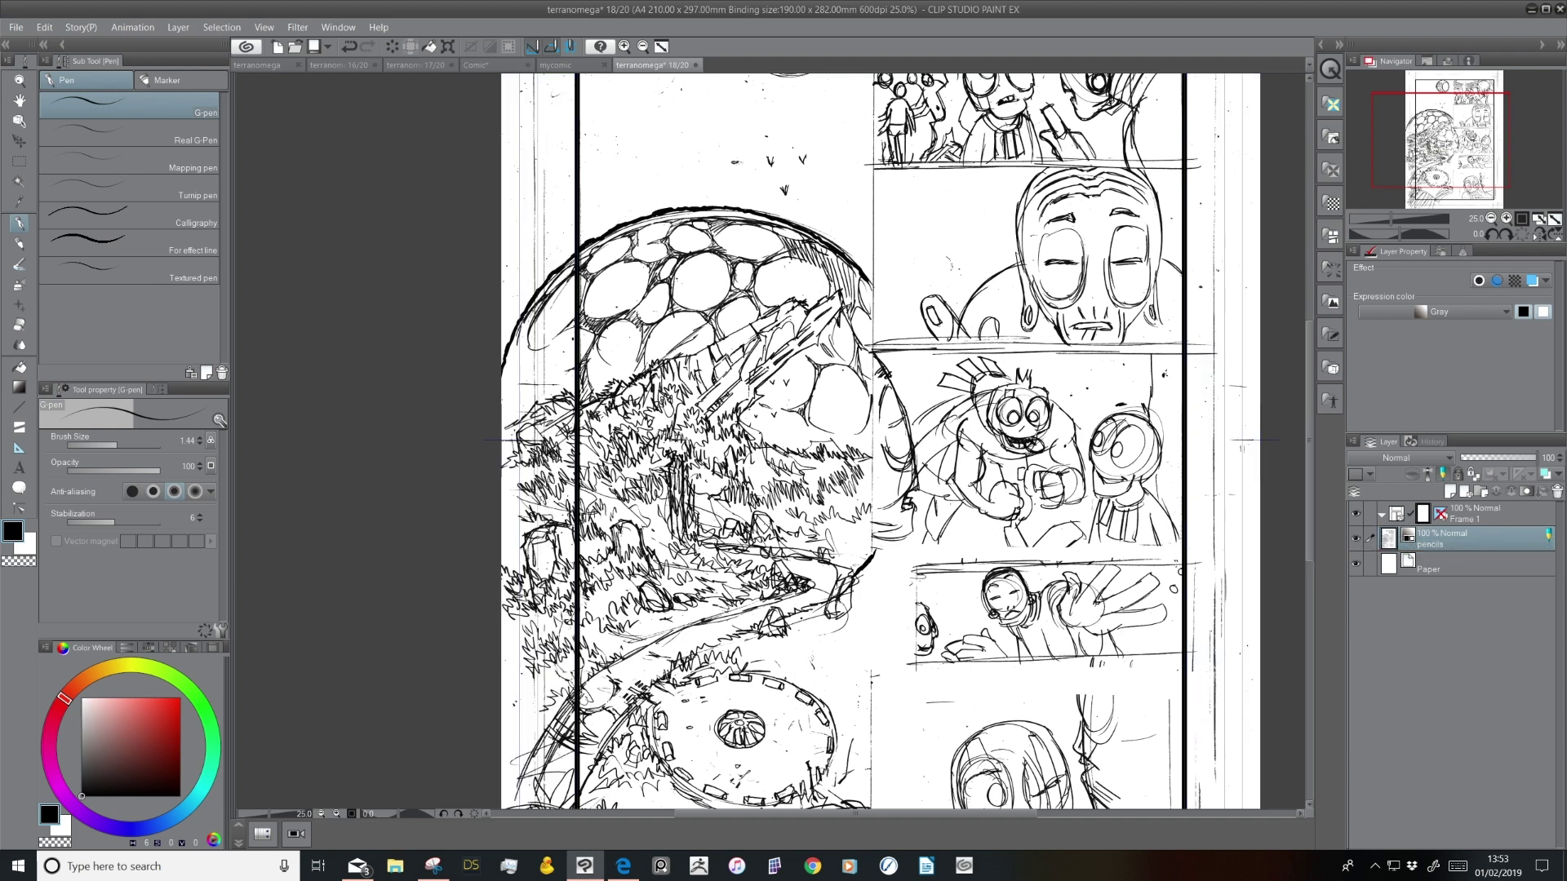
{"action": "left_click", "coordinate": [1489, 516]}
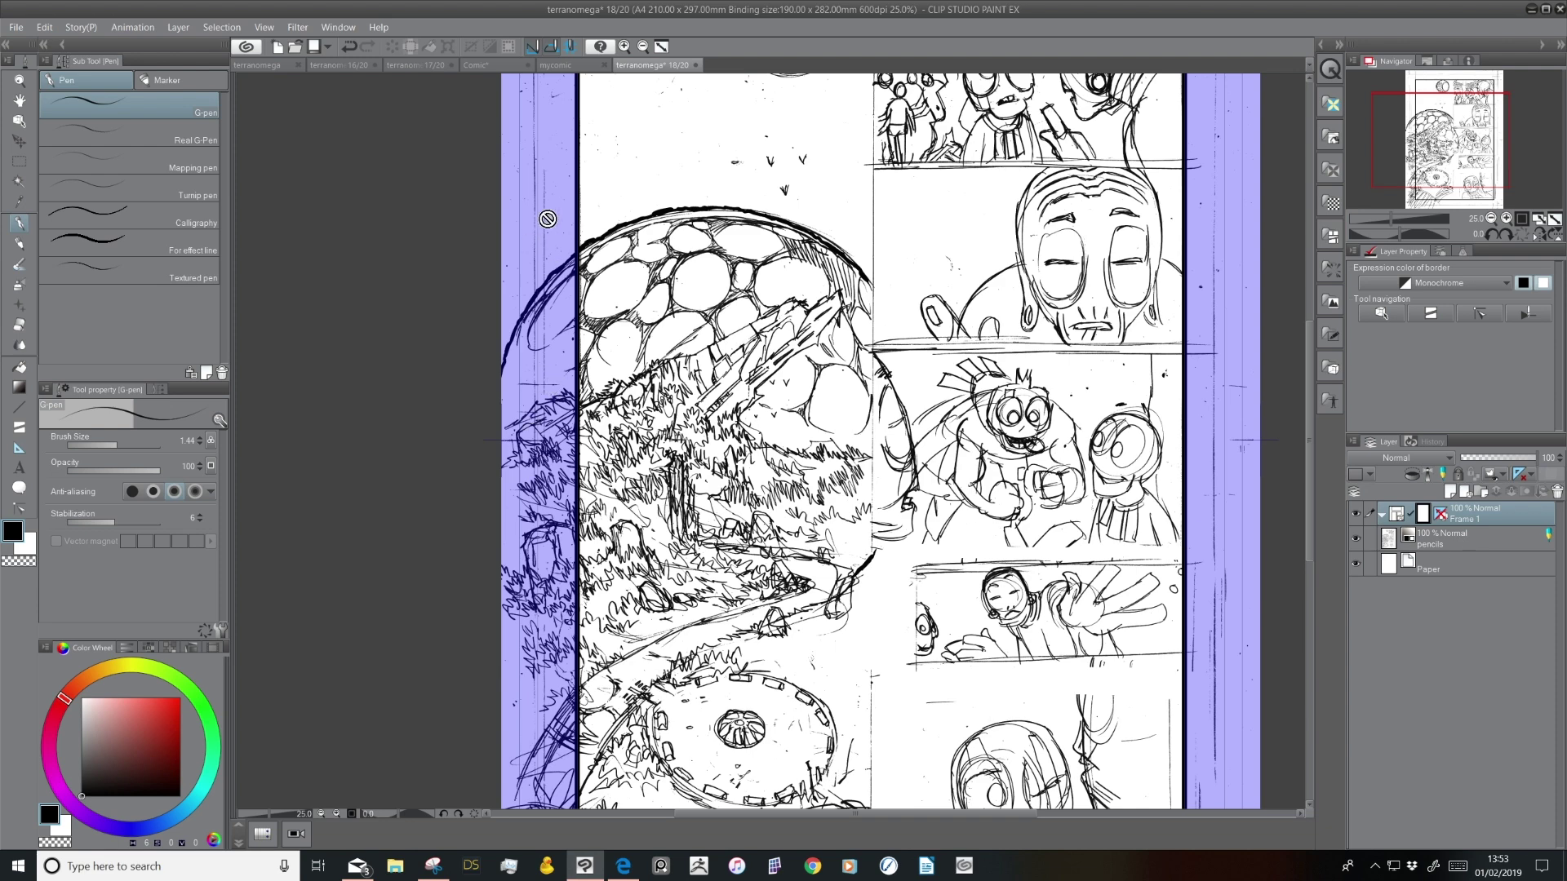
Place the pencils layer inside the Frame 1 folder
{"action": "left_click_drag", "start_coordinate": [1458, 545], "coordinate": [1454, 526]}
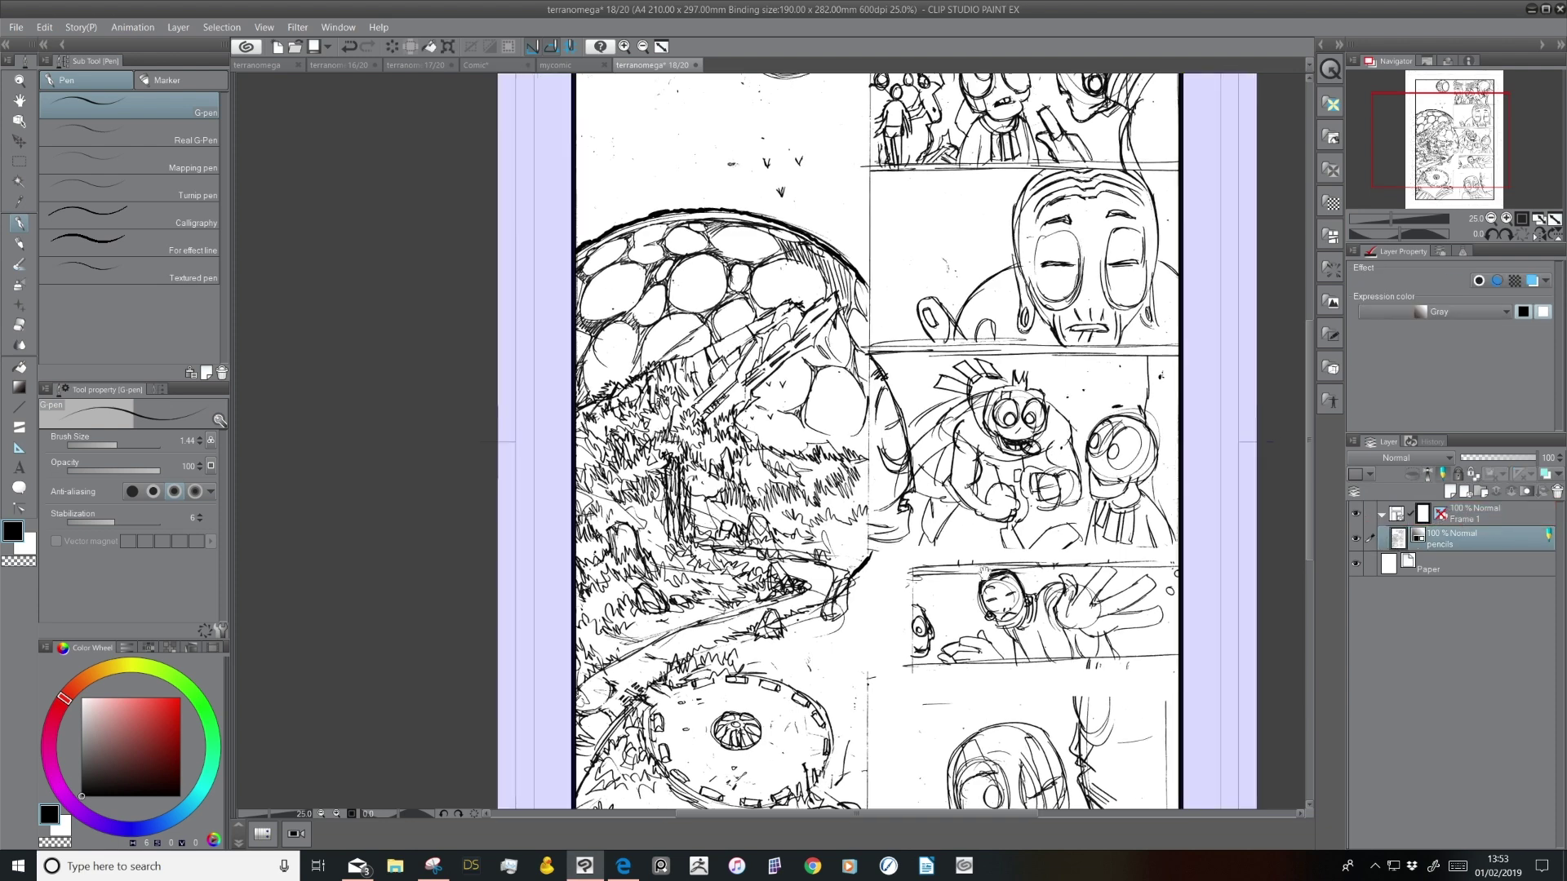
{"action": "scroll", "coordinate": [832, 440], "scroll_direction": "up", "scroll_amount": 2}
{"action": "left_click", "coordinate": [1490, 218]}
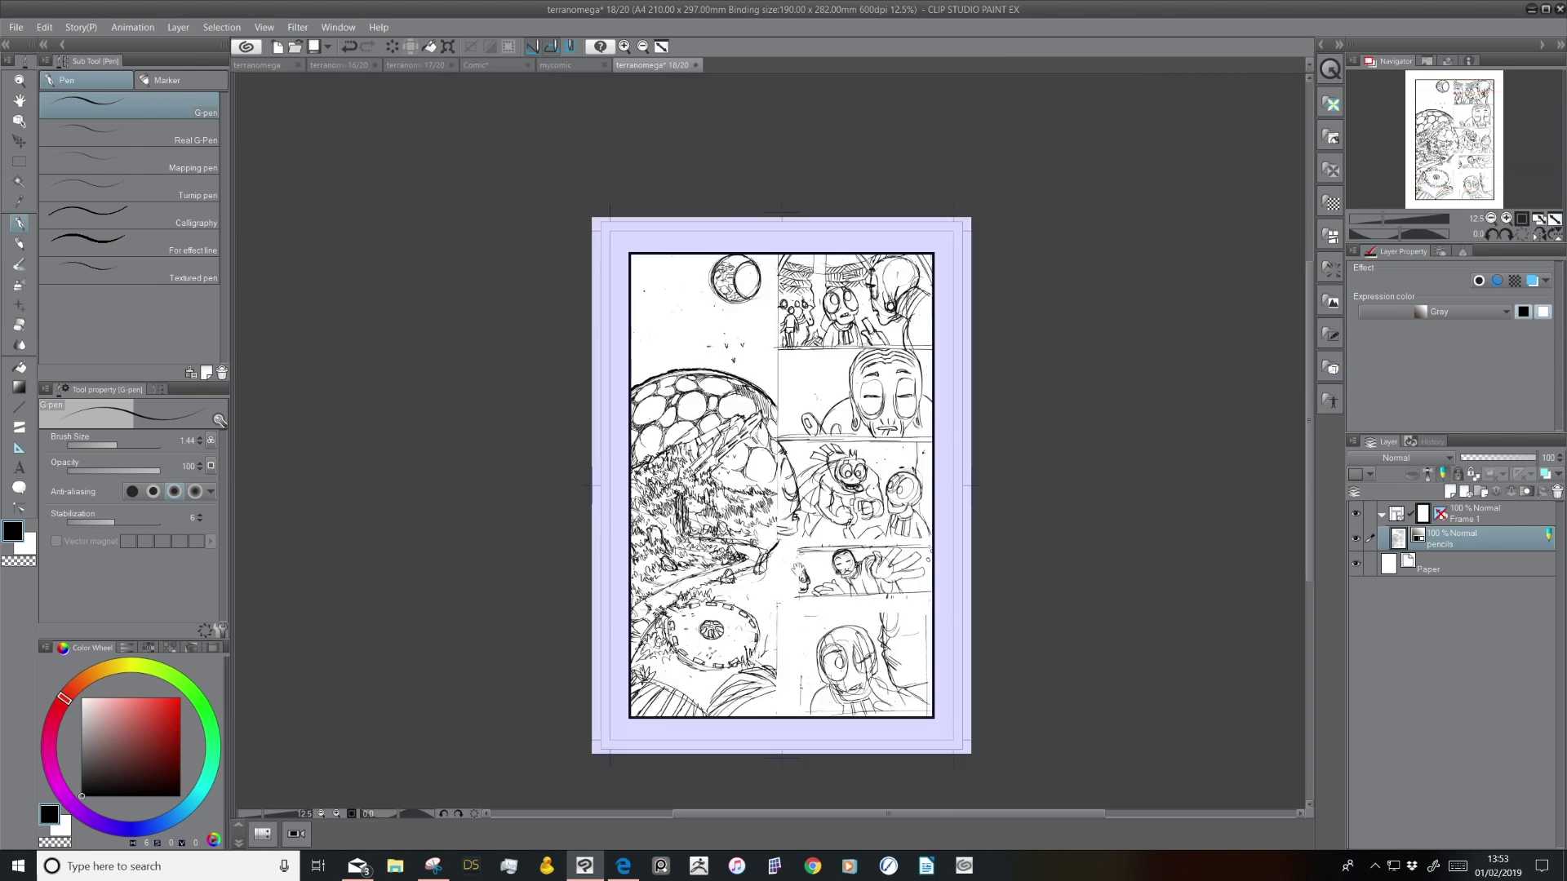
{"action": "left_click_drag", "start_coordinate": [1457, 546], "coordinate": [1464, 526]}
Split the frame vertically with Divide frame border, enabling Space of frame border in preference
{"action": "left_click", "coordinate": [21, 427]}
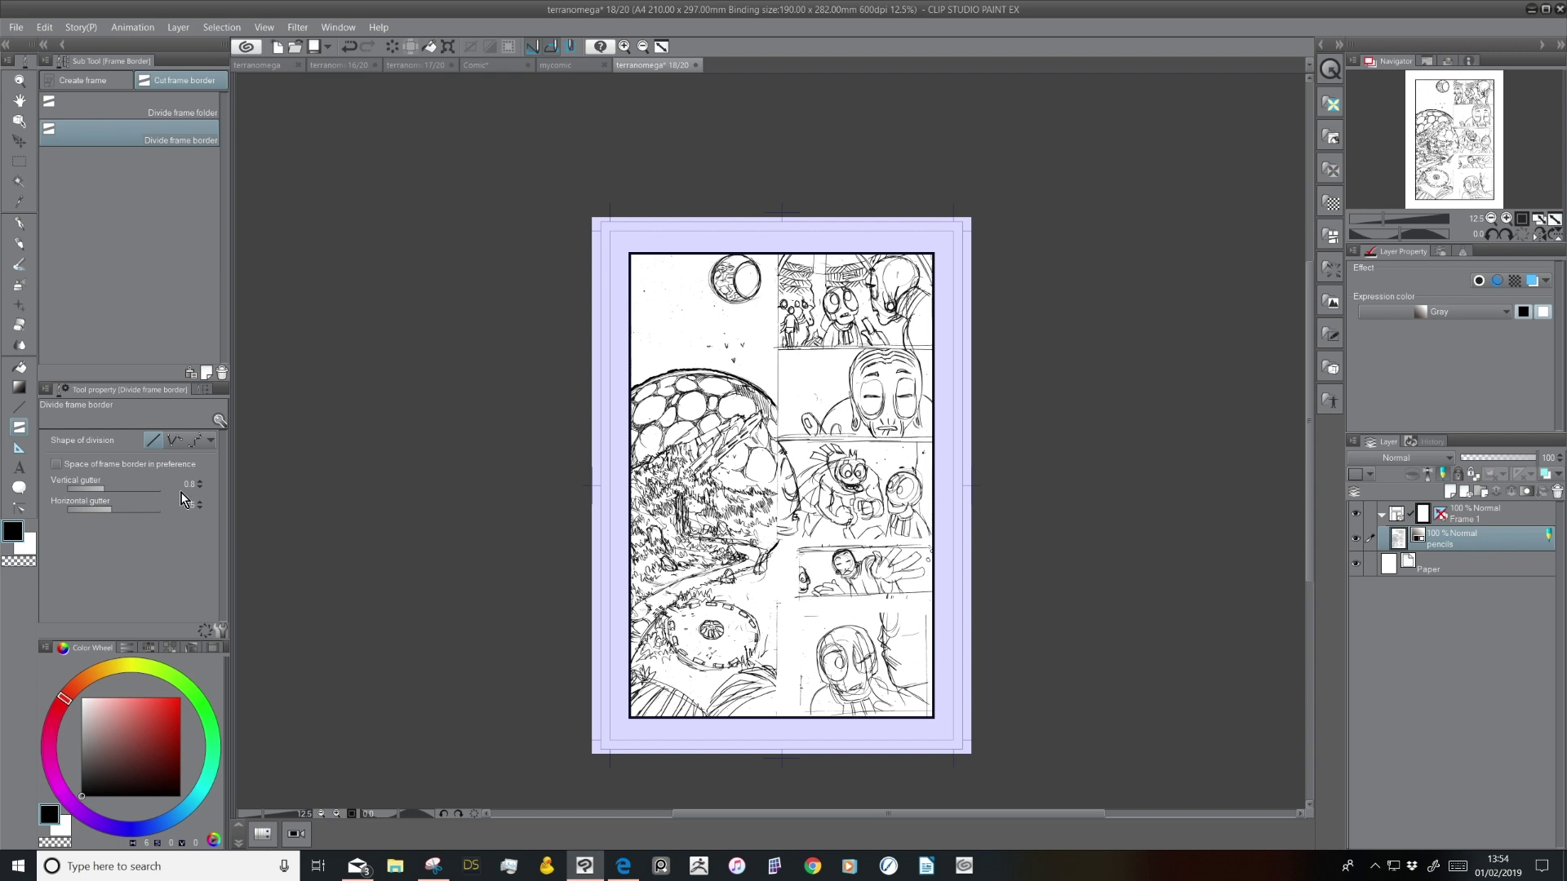
{"action": "left_click", "coordinate": [89, 464]}
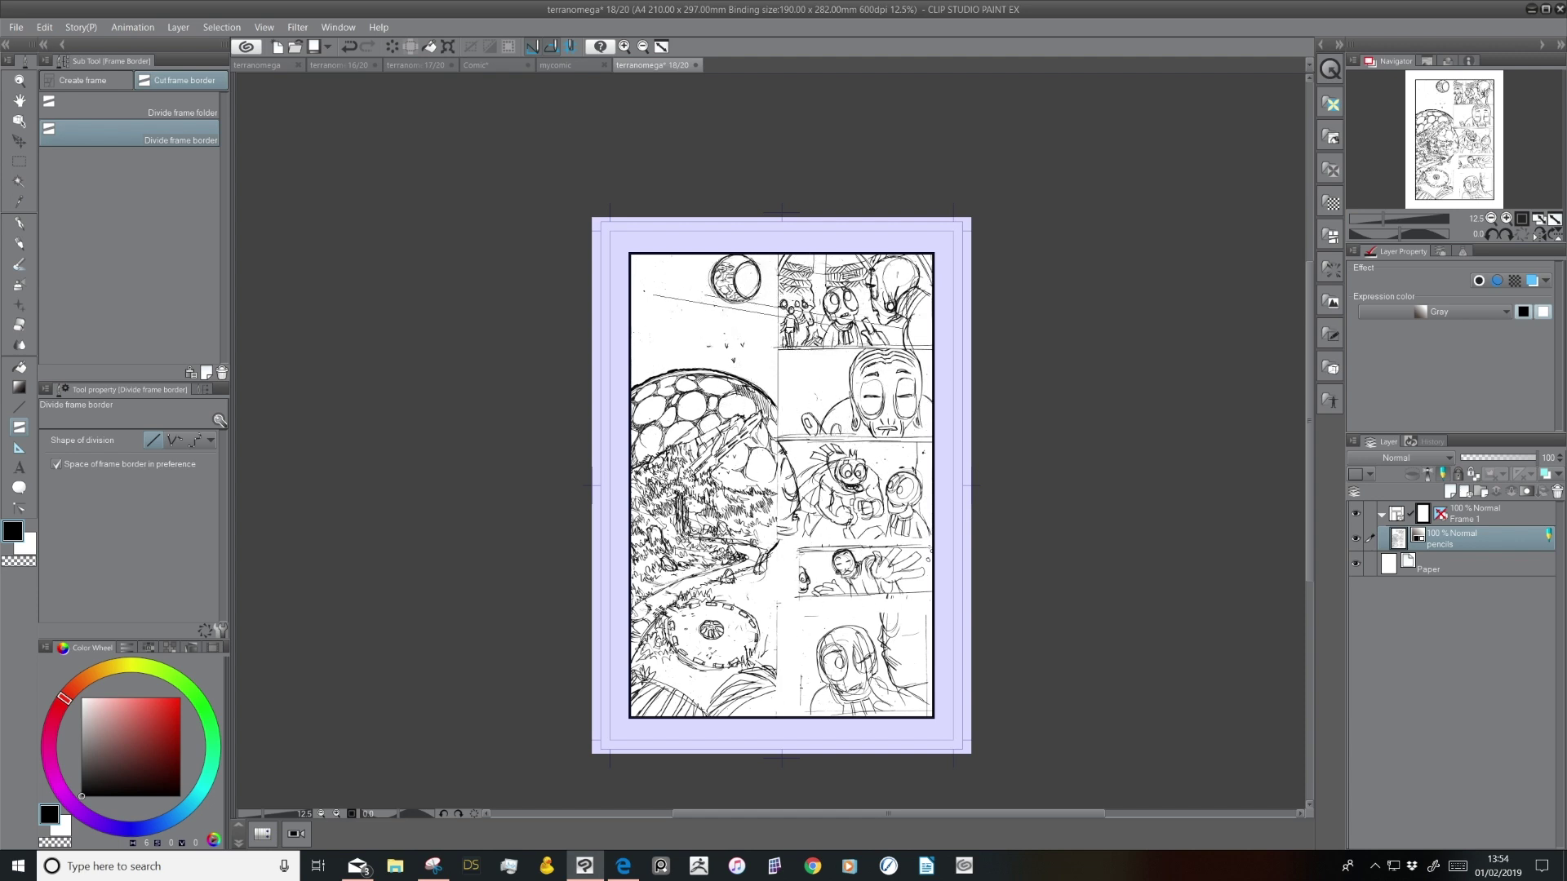
{"action": "left_click_drag", "start_coordinate": [763, 718], "coordinate": [775, 723]}
{"action": "left_click_drag", "start_coordinate": [781, 720], "coordinate": [781, 254]}
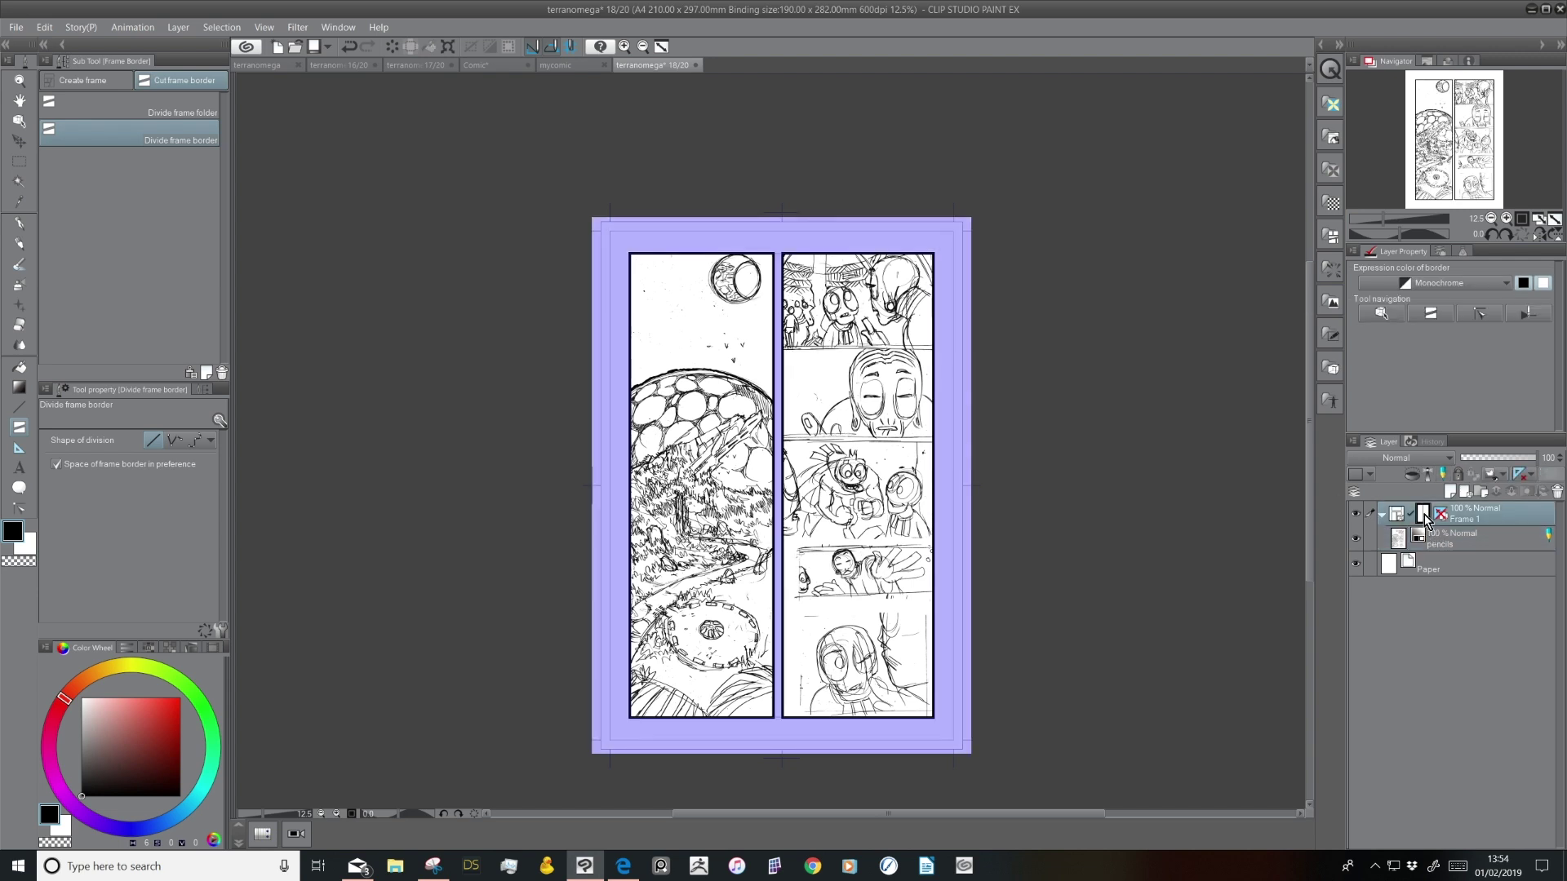
Cut the right-hand column into five stacked panels along the pencilled horizontal panel edges with Divide frame border
{"action": "left_click_drag", "start_coordinate": [780, 347], "coordinate": [938, 347]}
{"action": "left_click_drag", "start_coordinate": [777, 438], "coordinate": [938, 439]}
{"action": "left_click_drag", "start_coordinate": [777, 544], "coordinate": [939, 545]}
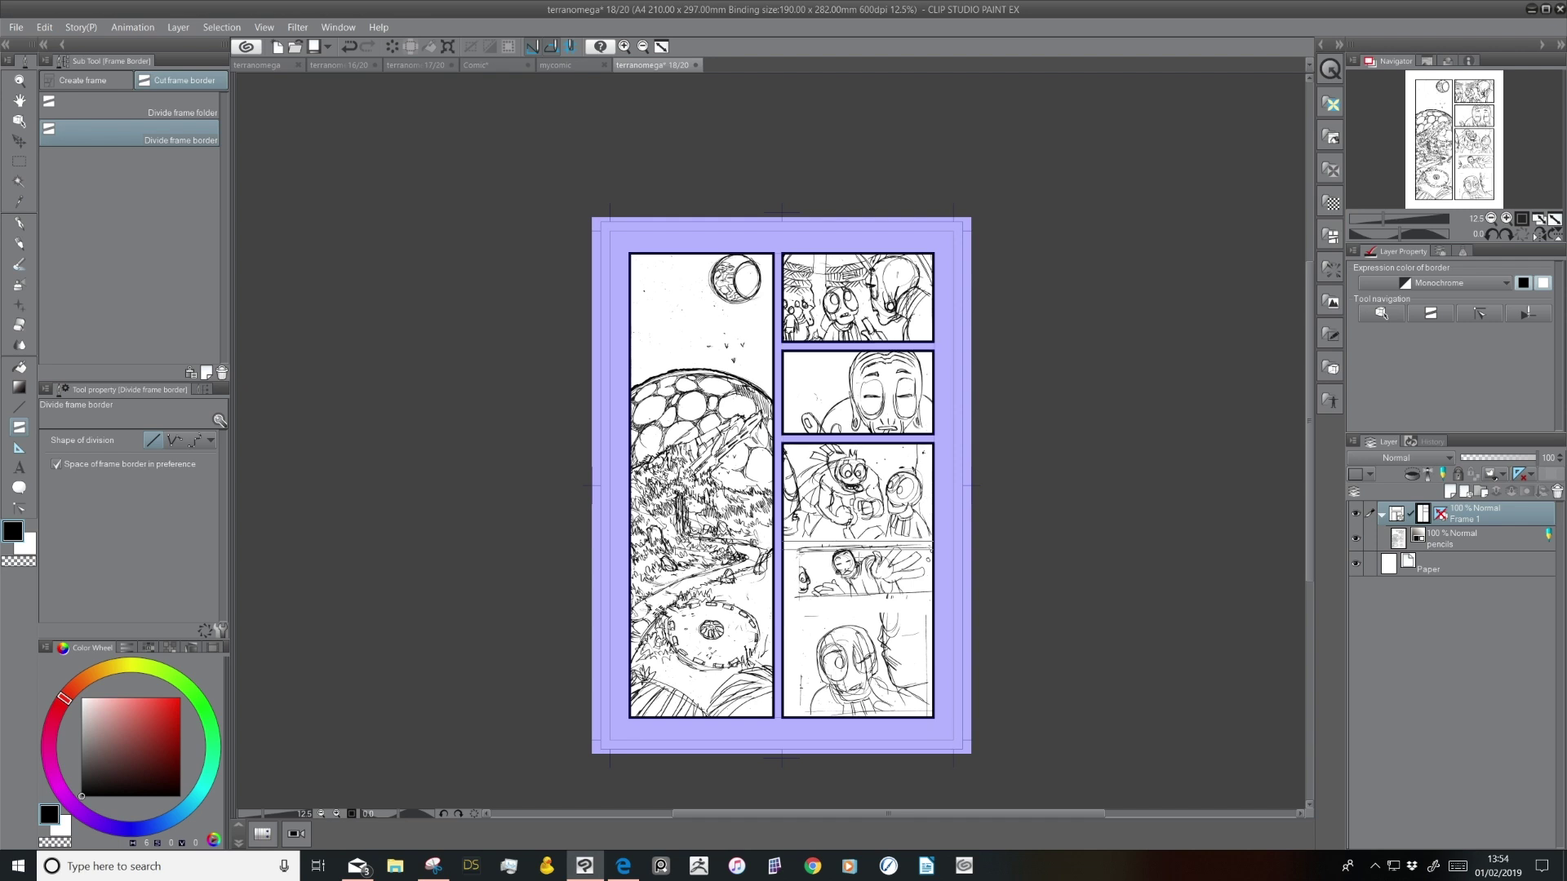
{"action": "left_click_drag", "start_coordinate": [826, 603], "coordinate": [912, 603]}
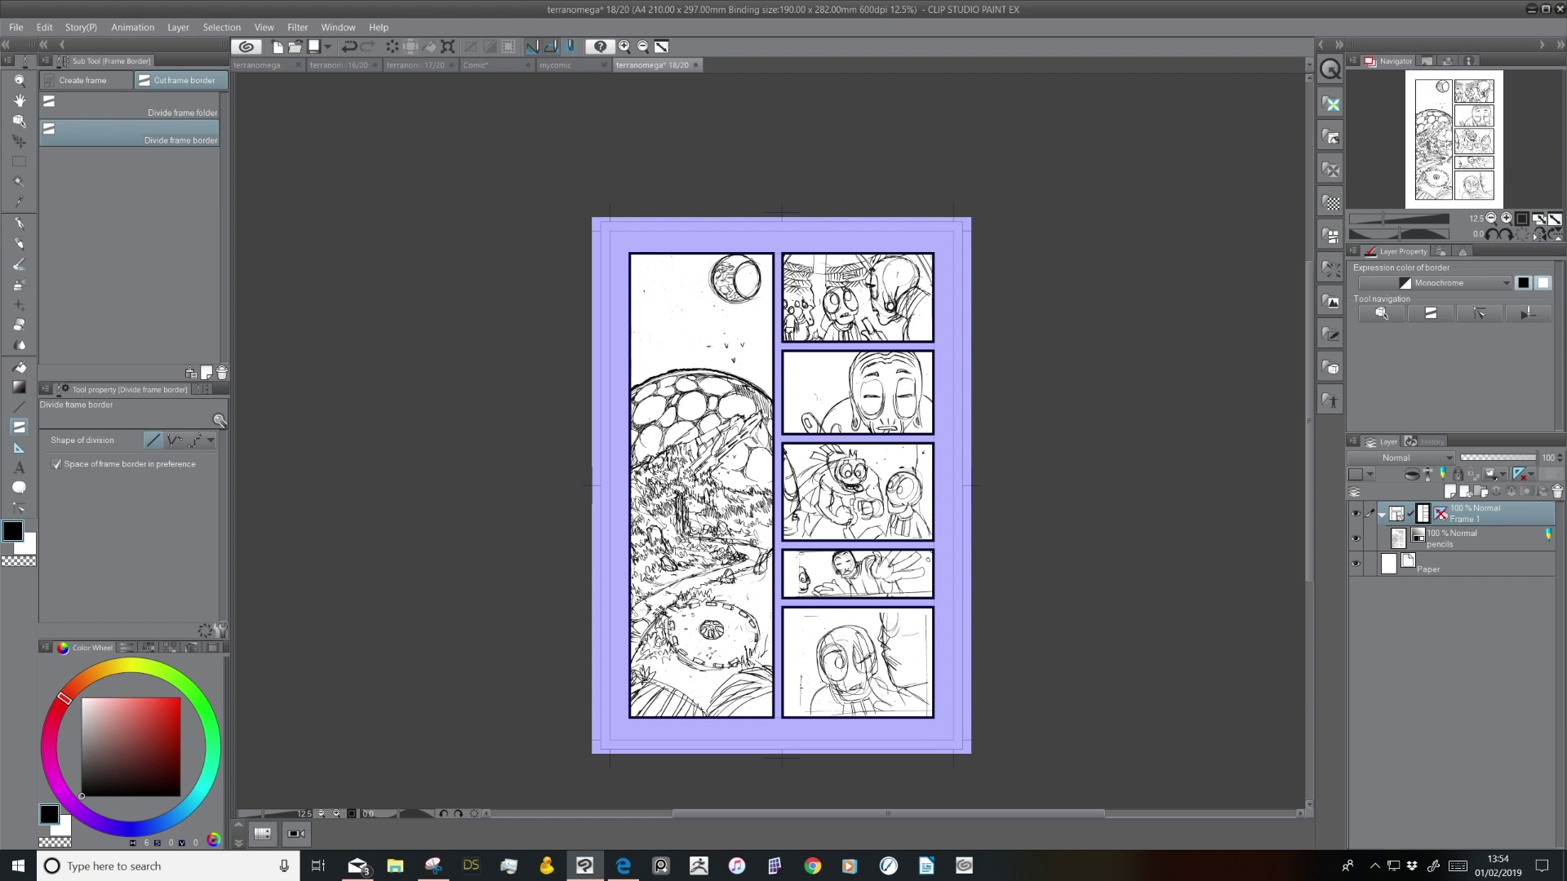
Switch between the pencils layer and Frame 1 to examine how one folder masks all the panels
{"action": "left_click", "coordinate": [1461, 539]}
{"action": "left_click", "coordinate": [1469, 521]}
{"action": "left_click", "coordinate": [1457, 537]}
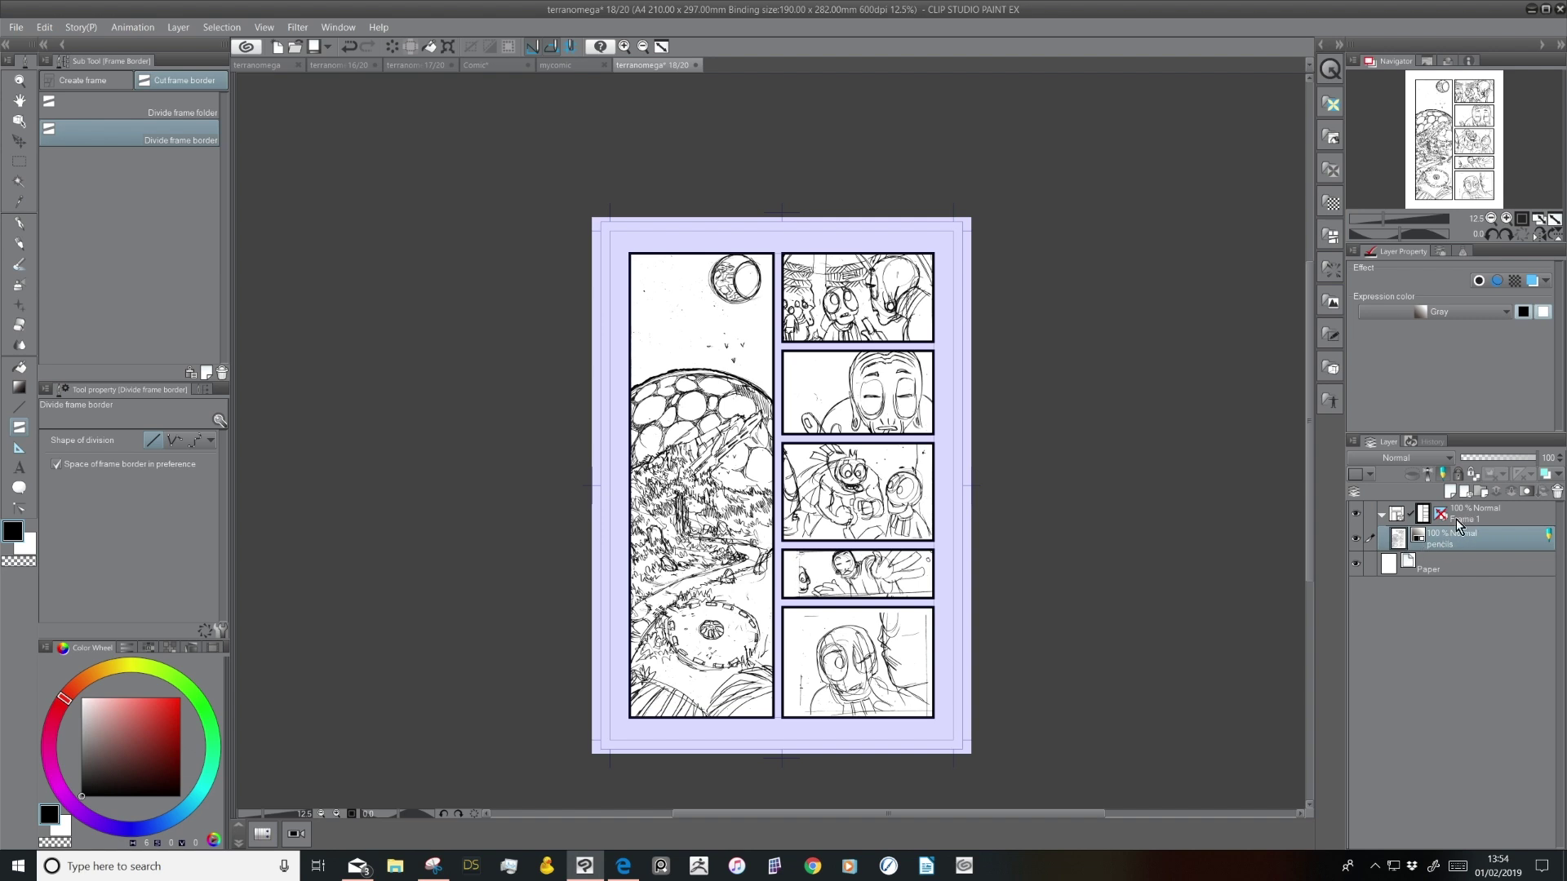
{"action": "left_click", "coordinate": [1462, 516]}
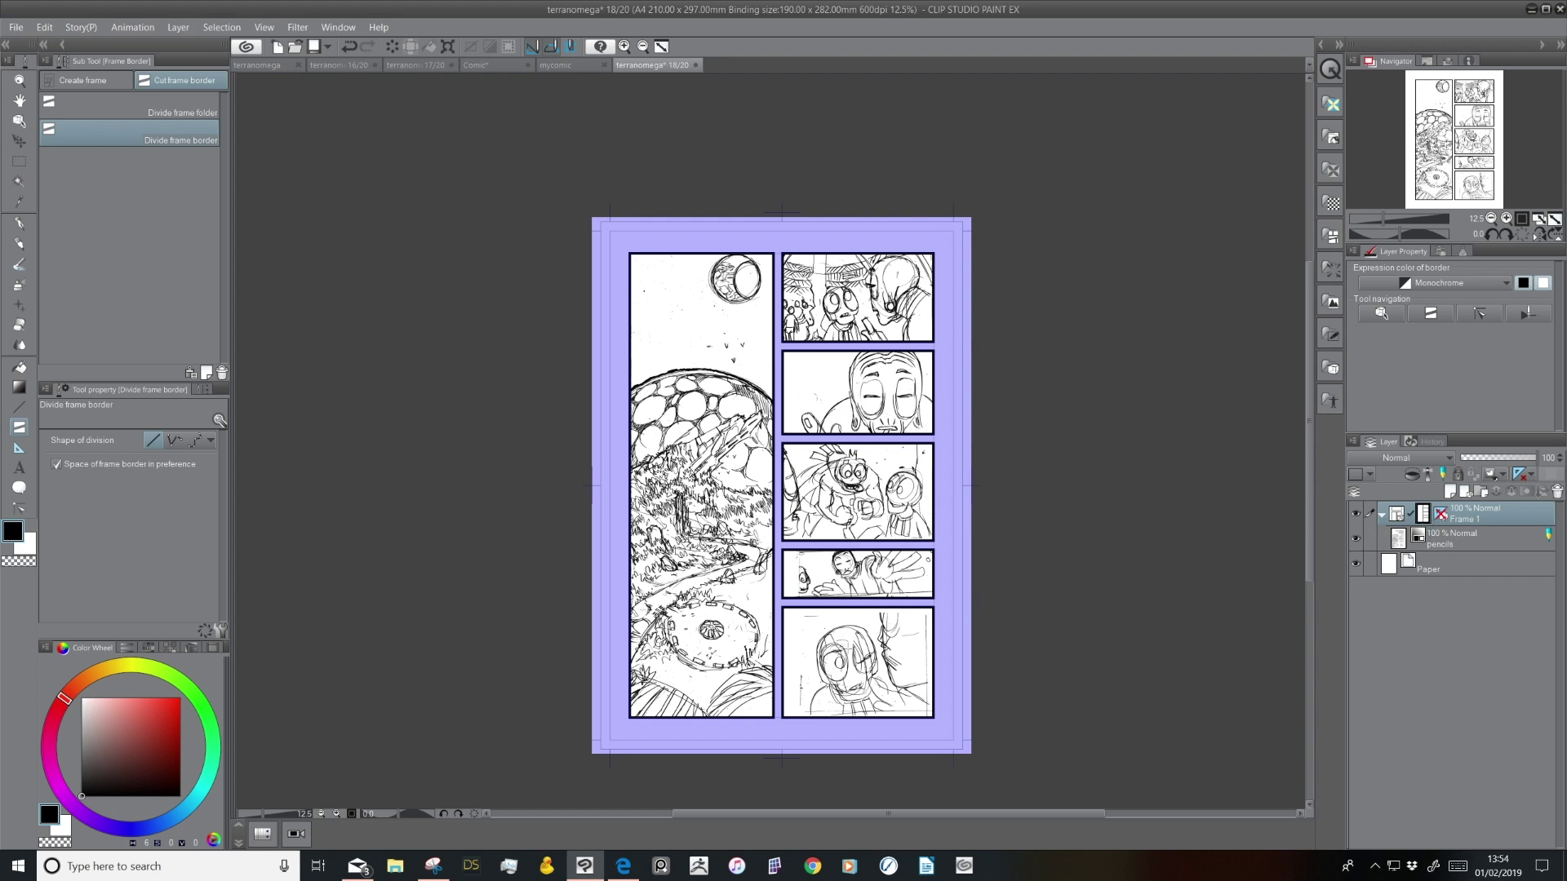
Undo all the frame border divisions
{"action": "key", "text": "ctrl+z"}
{"action": "key", "text": "ctrl+z"}
{"action": "key", "text": "ctrl+z"}
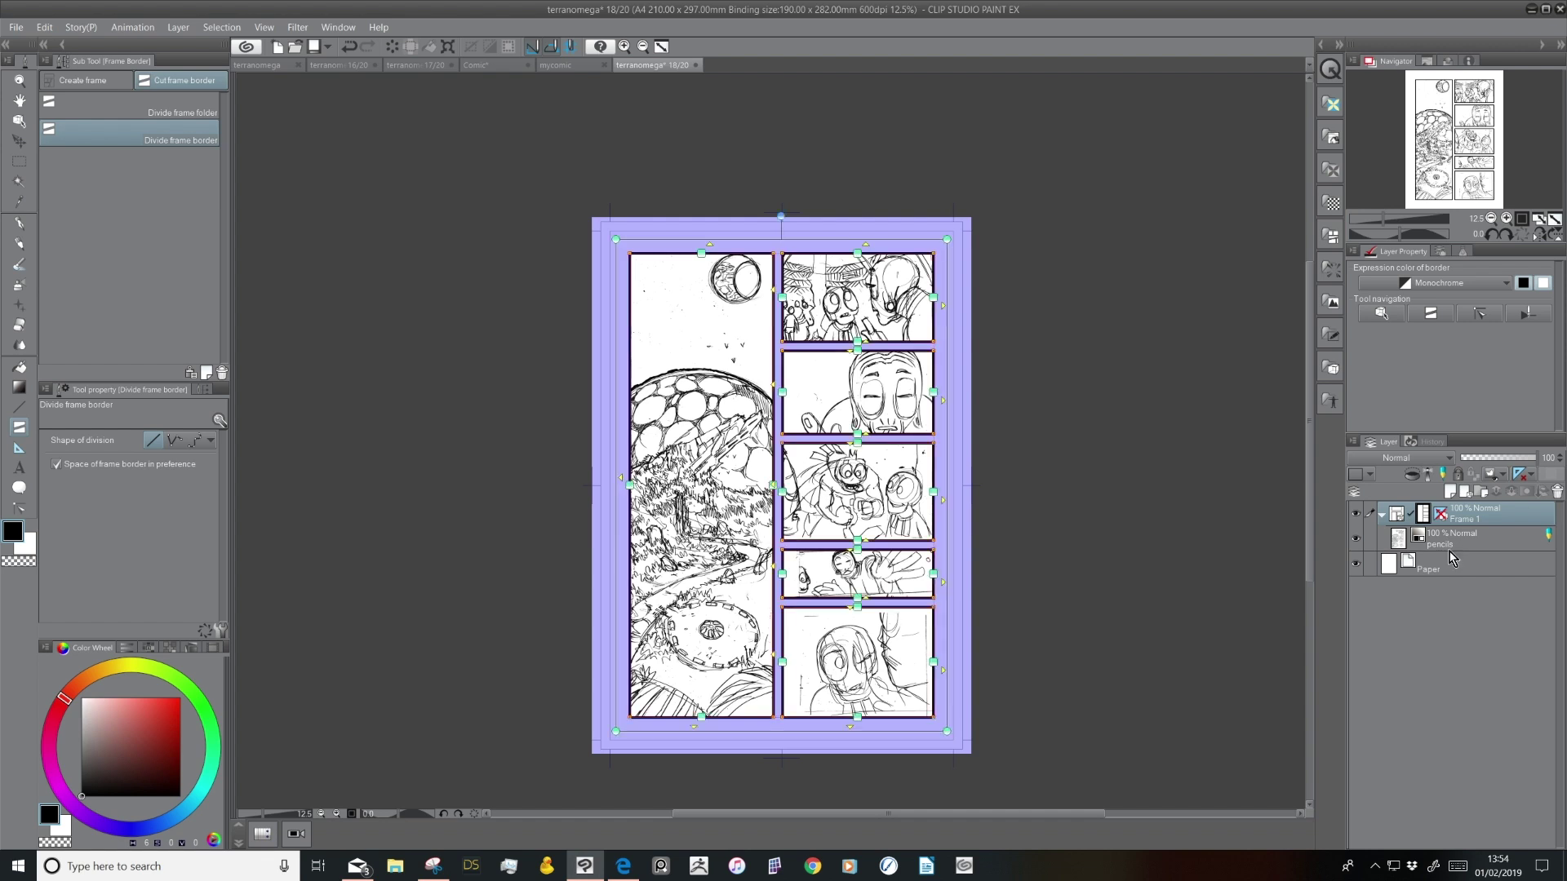
{"action": "key", "text": "ctrl+z"}
{"action": "key", "text": "ctrl+z"}
{"action": "key", "text": "ctrl+z"}
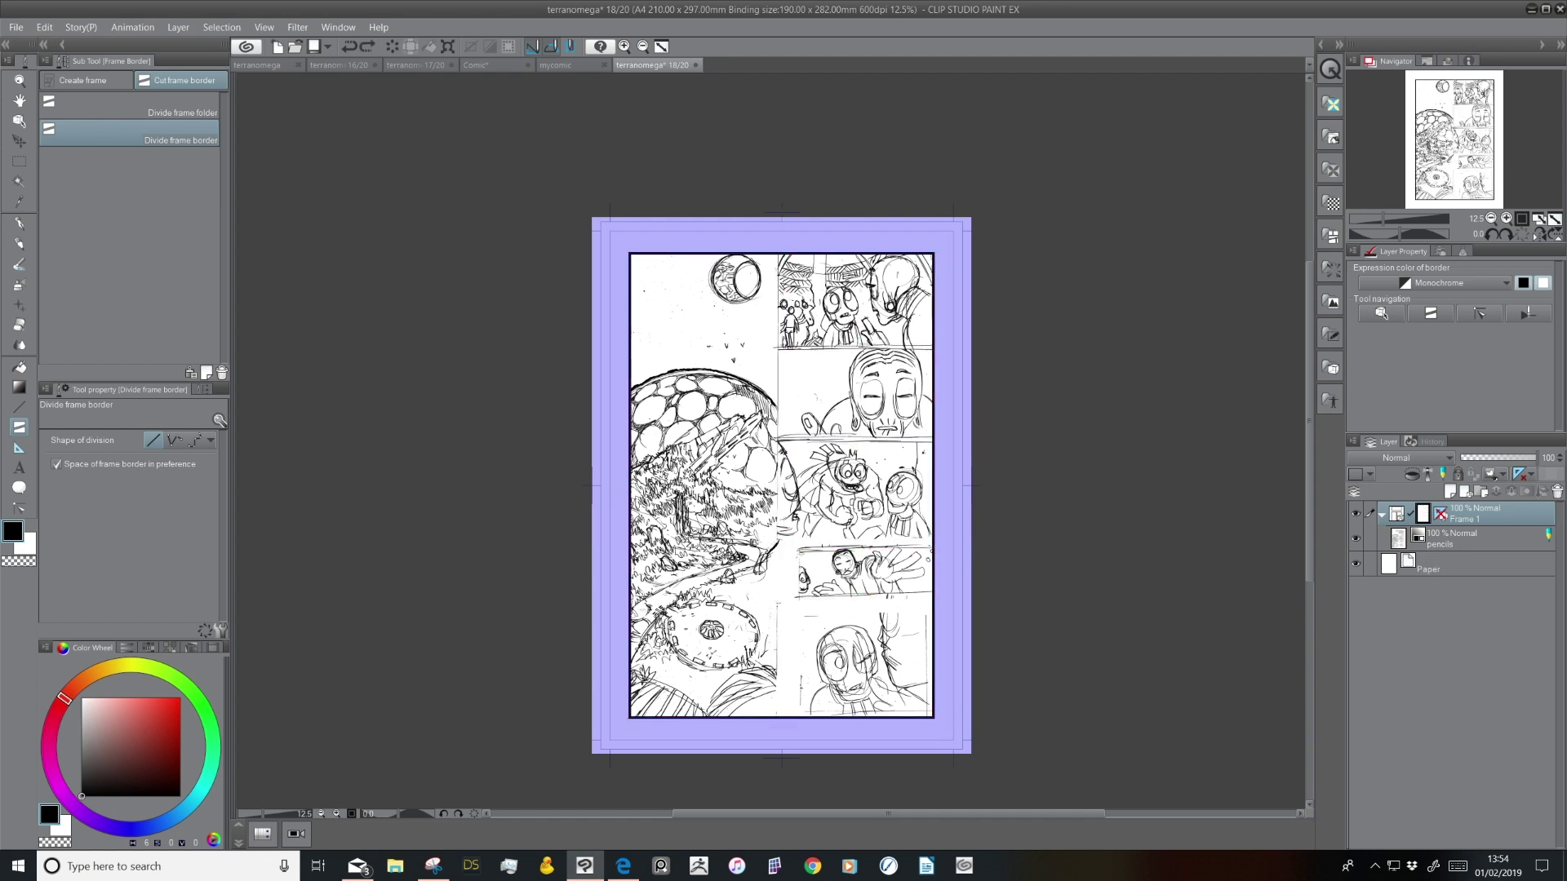
Split the frame vertically with Divide frame folder, enabling Space of frame border in preference
{"action": "left_click", "coordinate": [193, 114]}
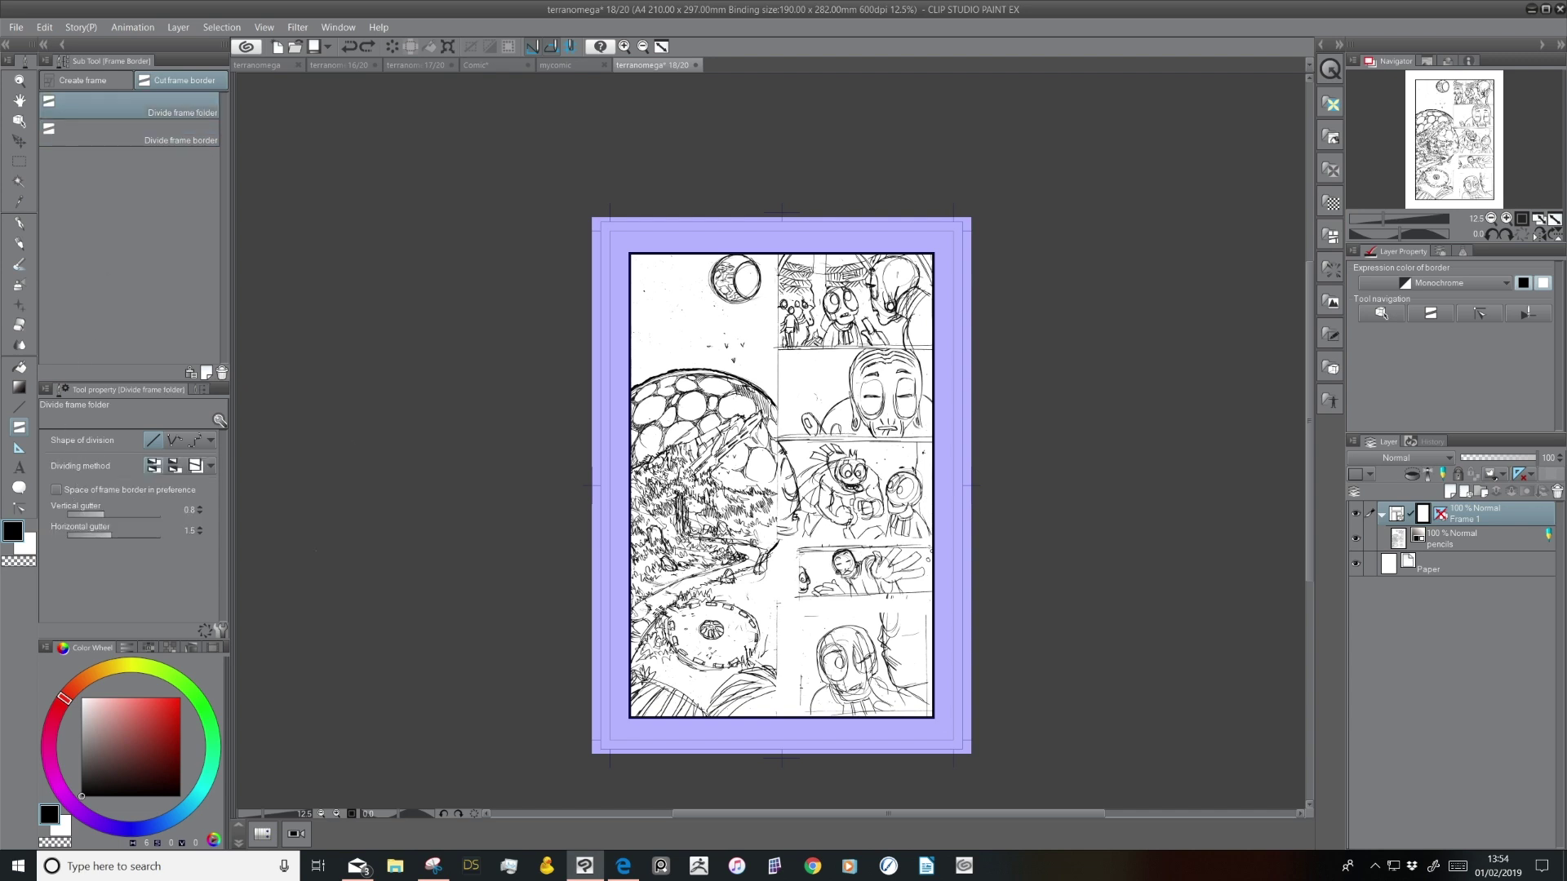
{"action": "left_click", "coordinate": [126, 490]}
{"action": "left_click_drag", "start_coordinate": [779, 245], "coordinate": [781, 730]}
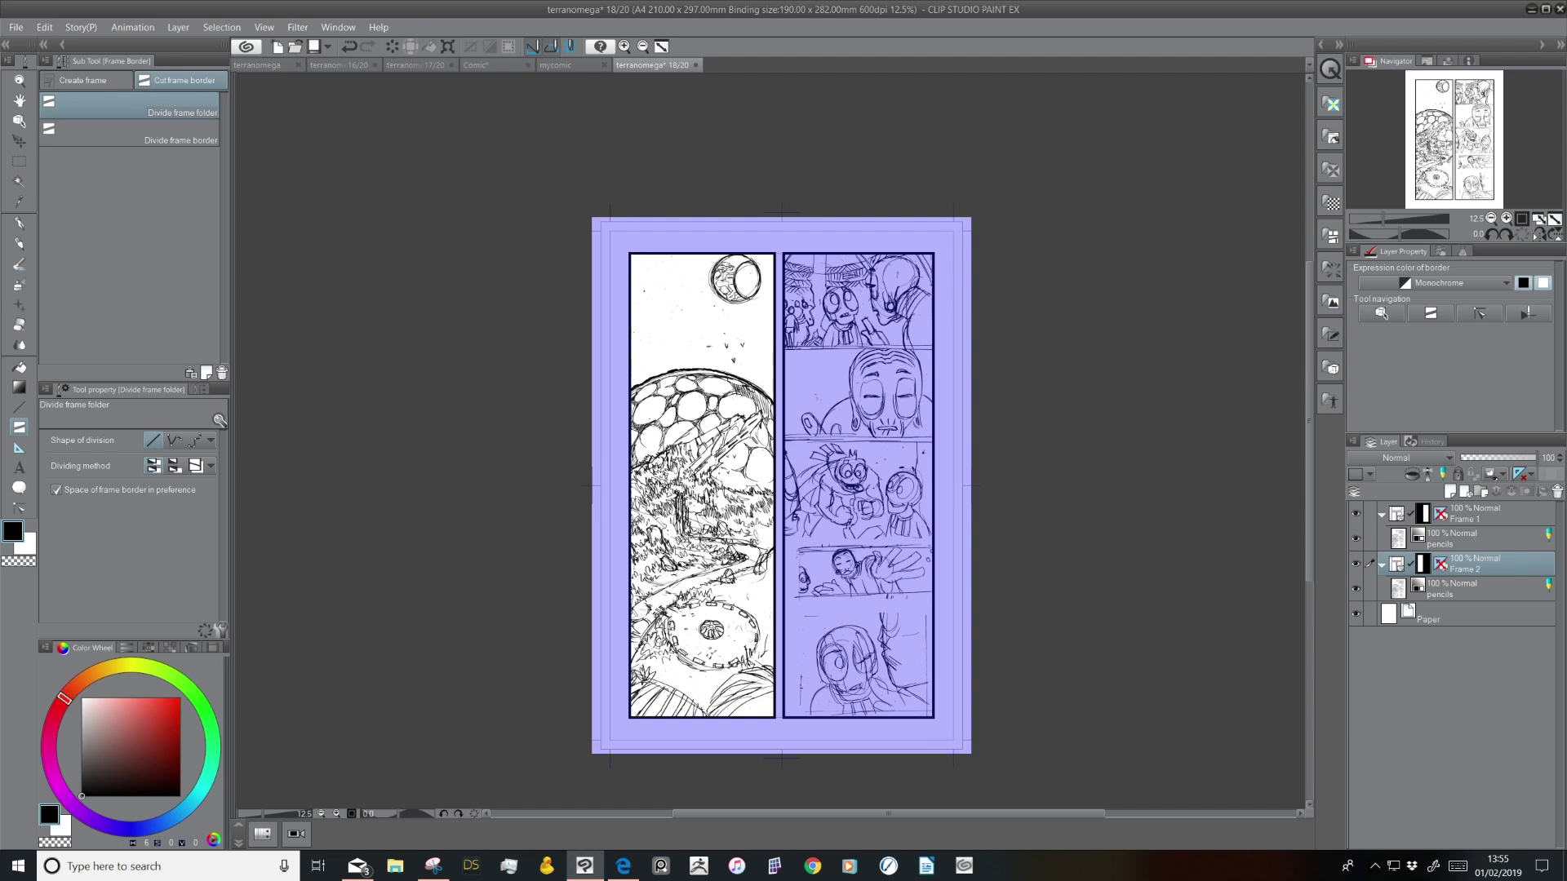
Divide the right-hand column's frame folder into five stacked panels along the pencilled horizontal edges
{"action": "left_click_drag", "start_coordinate": [775, 347], "coordinate": [940, 347]}
{"action": "left_click_drag", "start_coordinate": [776, 439], "coordinate": [940, 439]}
{"action": "left_click_drag", "start_coordinate": [777, 542], "coordinate": [939, 543]}
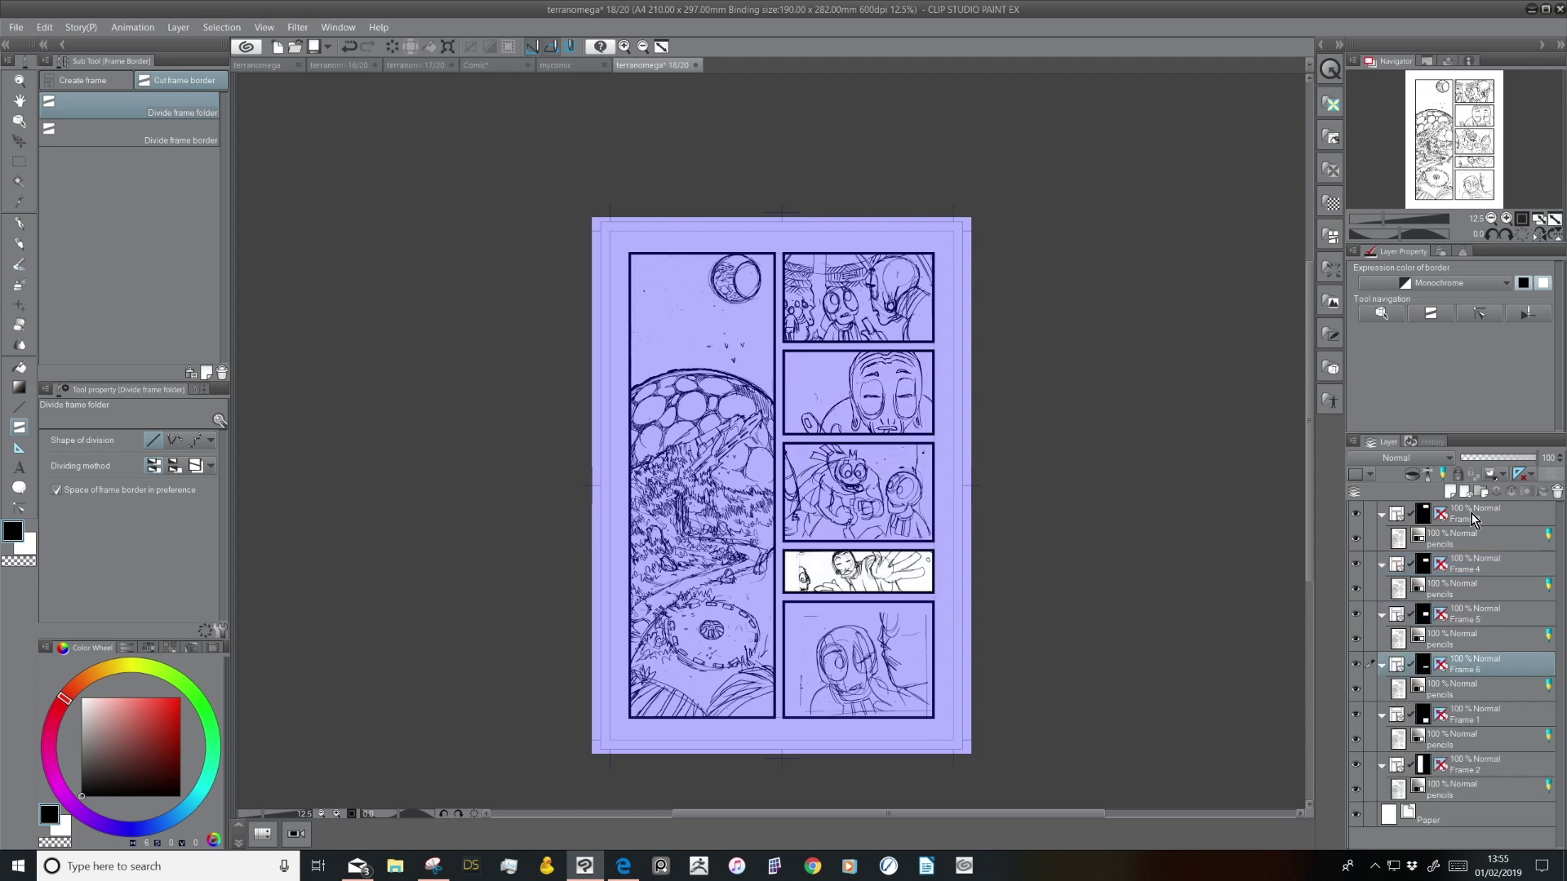
Select each frame folder in turn to examine which panel it masks, ending on Frame 3
{"action": "left_click", "coordinate": [1484, 536]}
{"action": "left_click", "coordinate": [1479, 573]}
{"action": "left_click", "coordinate": [1475, 614]}
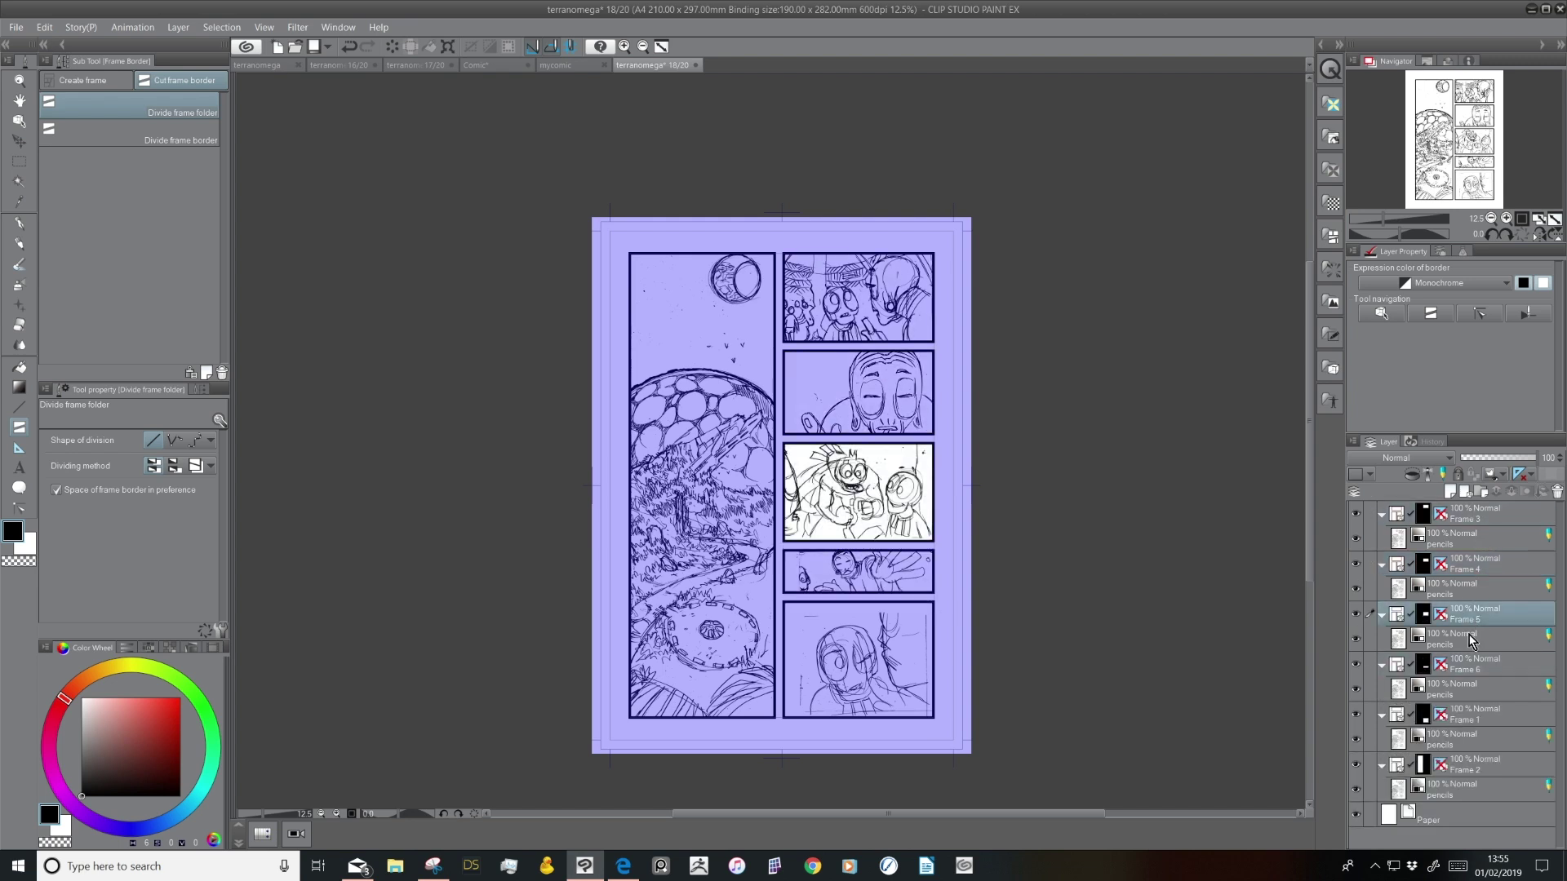
{"action": "left_click", "coordinate": [1471, 665]}
{"action": "left_click", "coordinate": [1471, 716]}
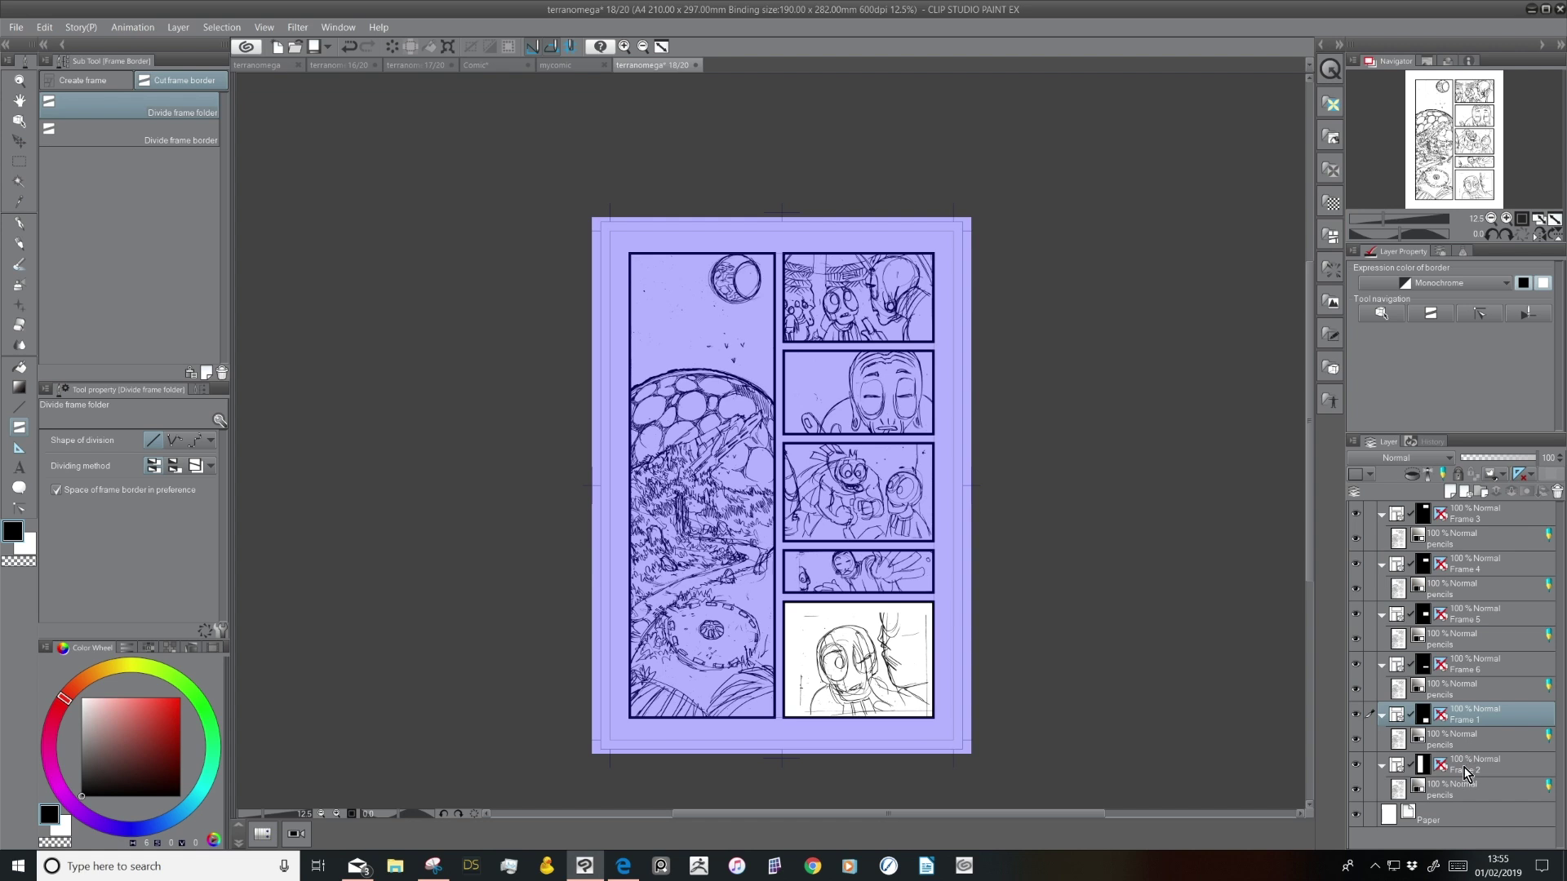
{"action": "left_click", "coordinate": [1469, 765]}
{"action": "left_click", "coordinate": [1473, 519]}
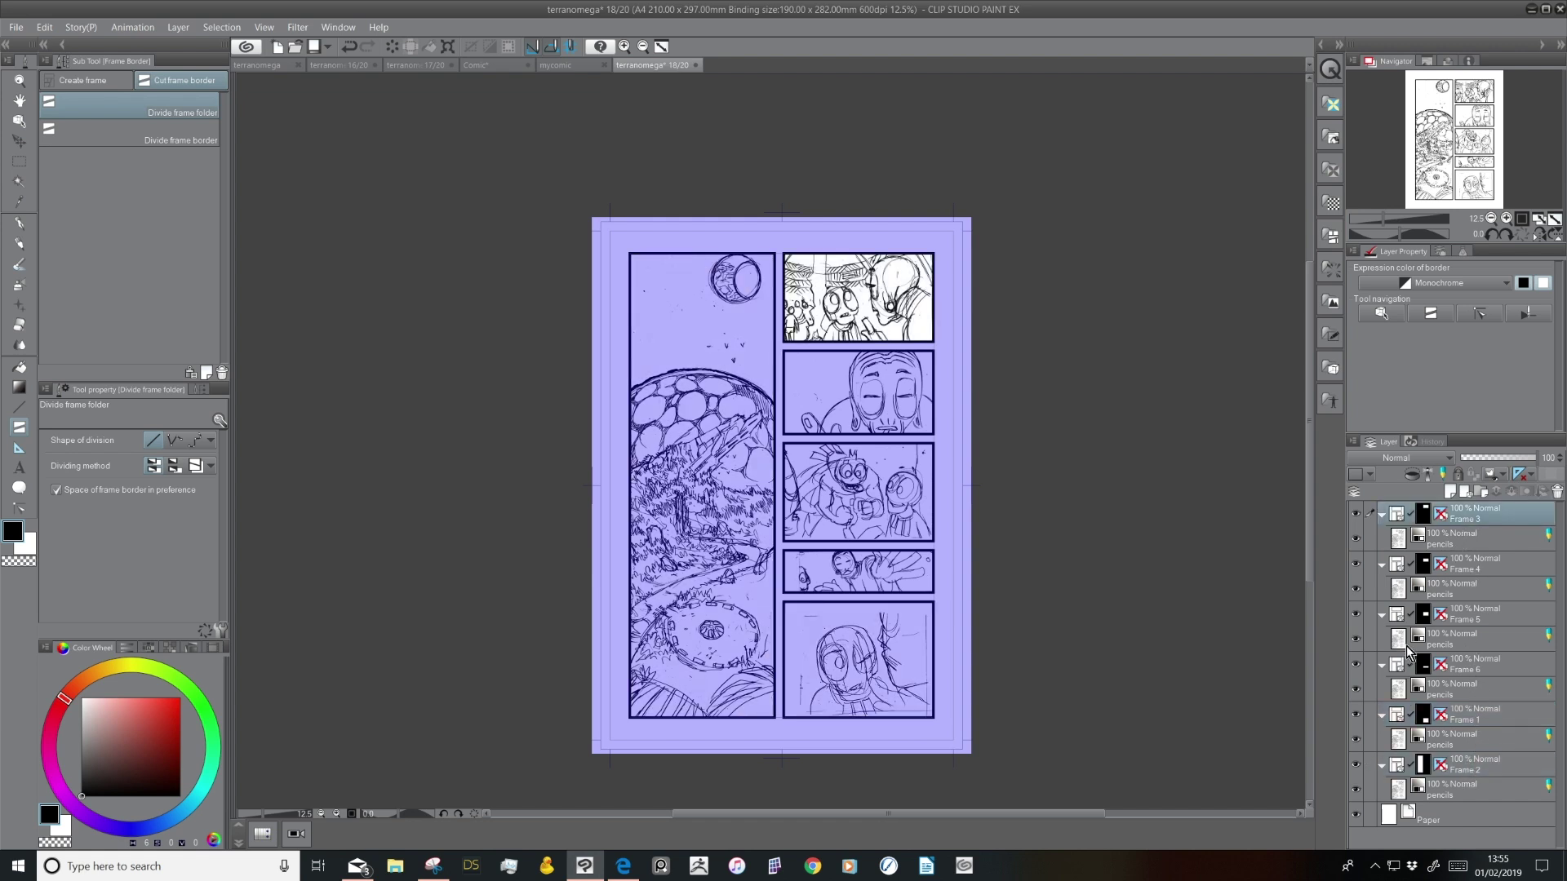
Collapse all six frame folders in the layer list
{"action": "left_click", "coordinate": [1382, 516]}
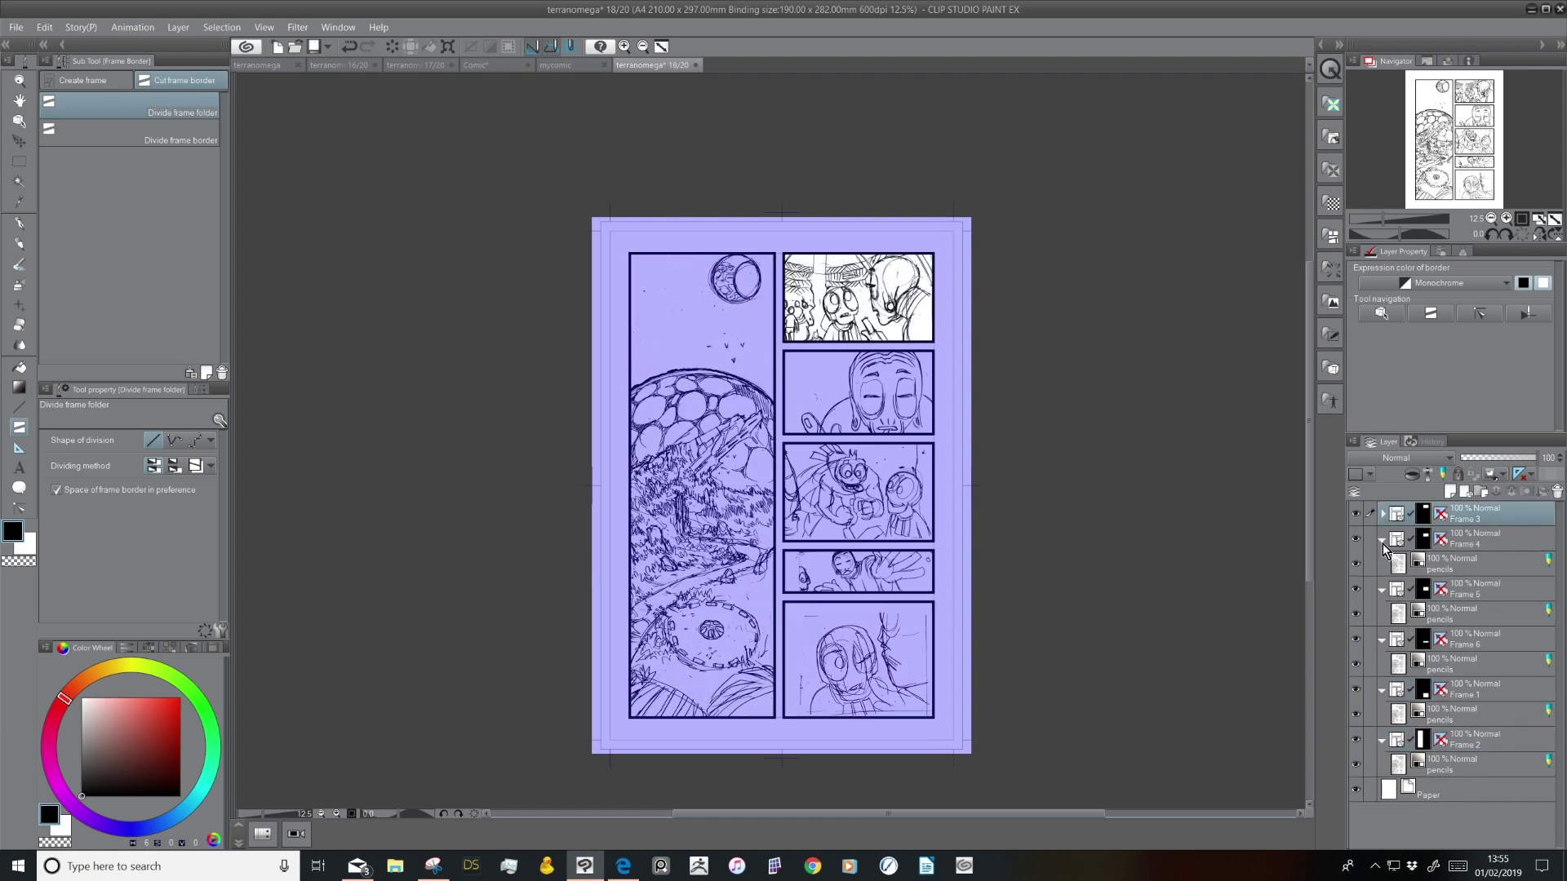
{"action": "left_click", "coordinate": [1382, 540]}
{"action": "left_click", "coordinate": [1382, 564]}
{"action": "left_click", "coordinate": [1383, 590]}
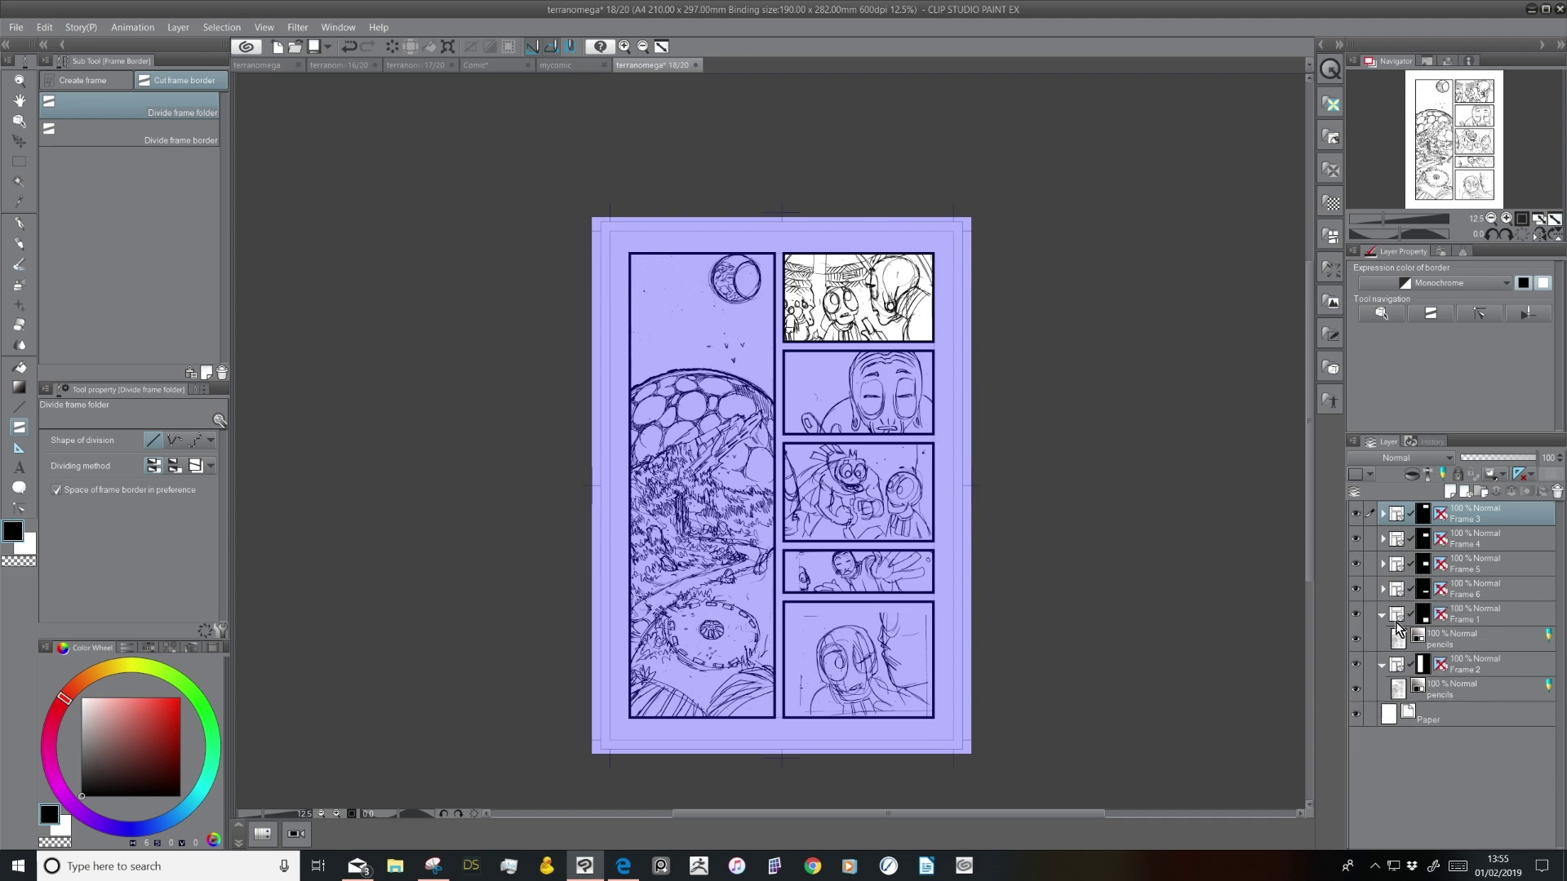
{"action": "left_click", "coordinate": [1383, 616]}
{"action": "left_click", "coordinate": [1383, 640]}
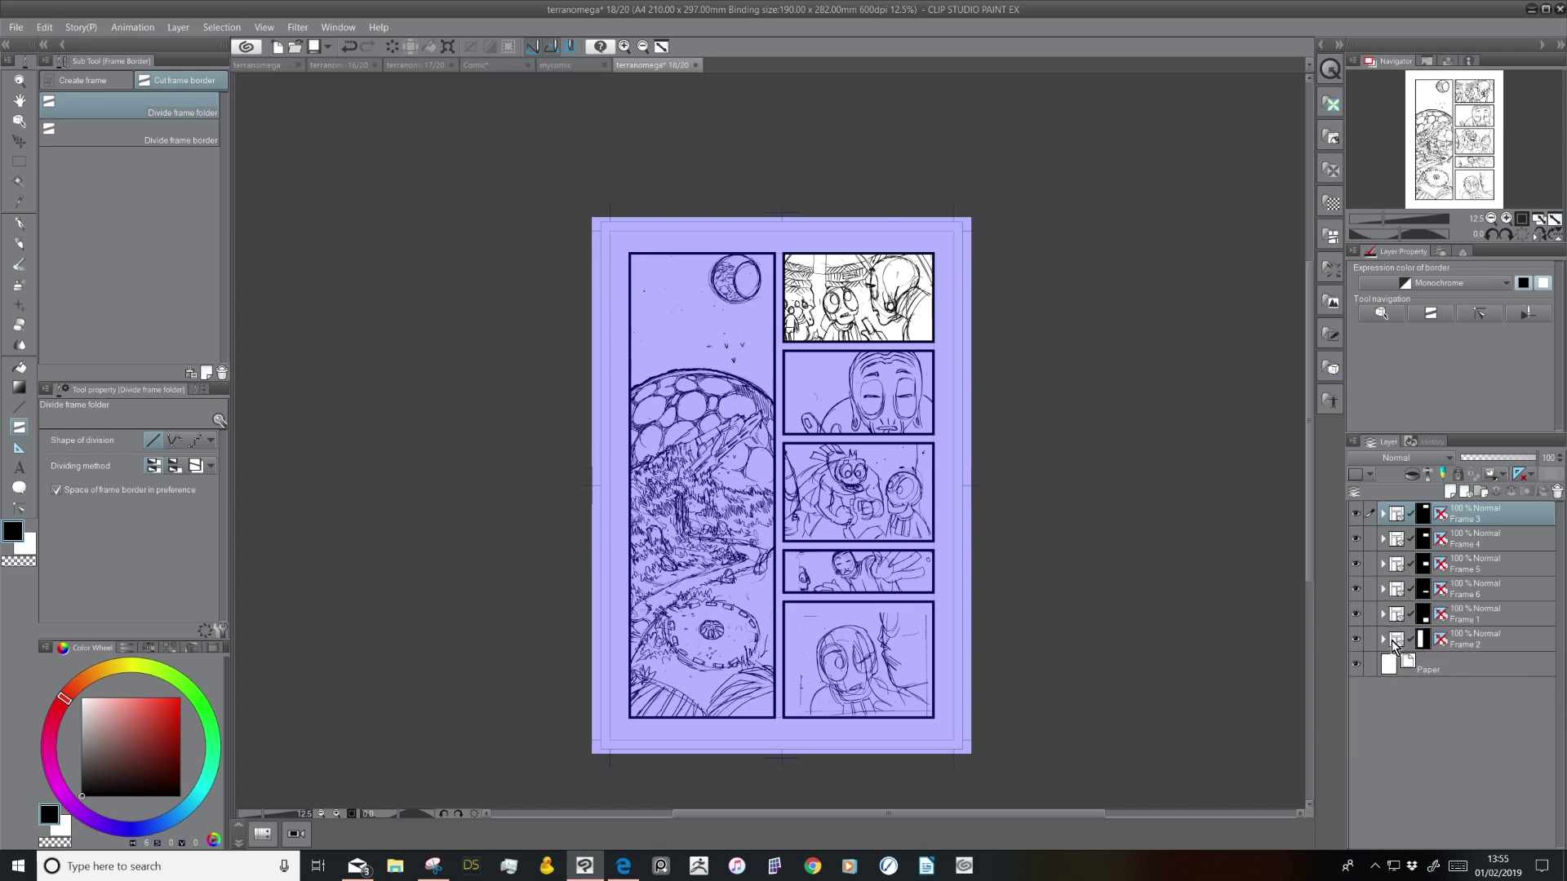
Examine the first panel's mask up close, and select the Frame 4 and Frame 5 folders to check which panels they mask
{"action": "scroll", "coordinate": [1410, 191], "scroll_direction": "up", "scroll_amount": 5}
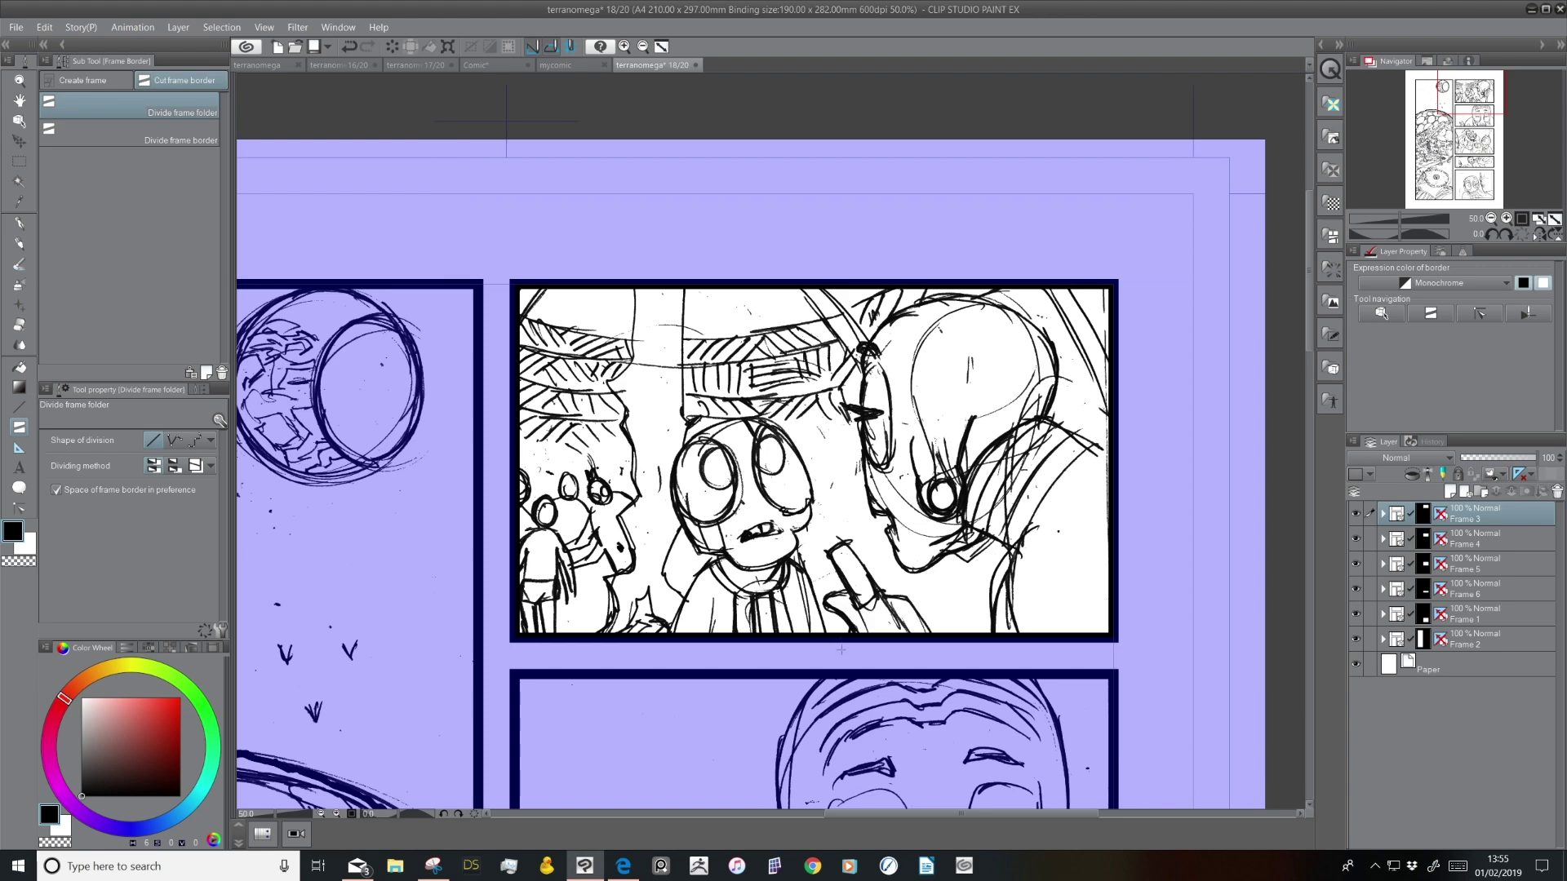
{"action": "left_click", "coordinate": [1491, 218]}
{"action": "left_click", "coordinate": [1491, 217]}
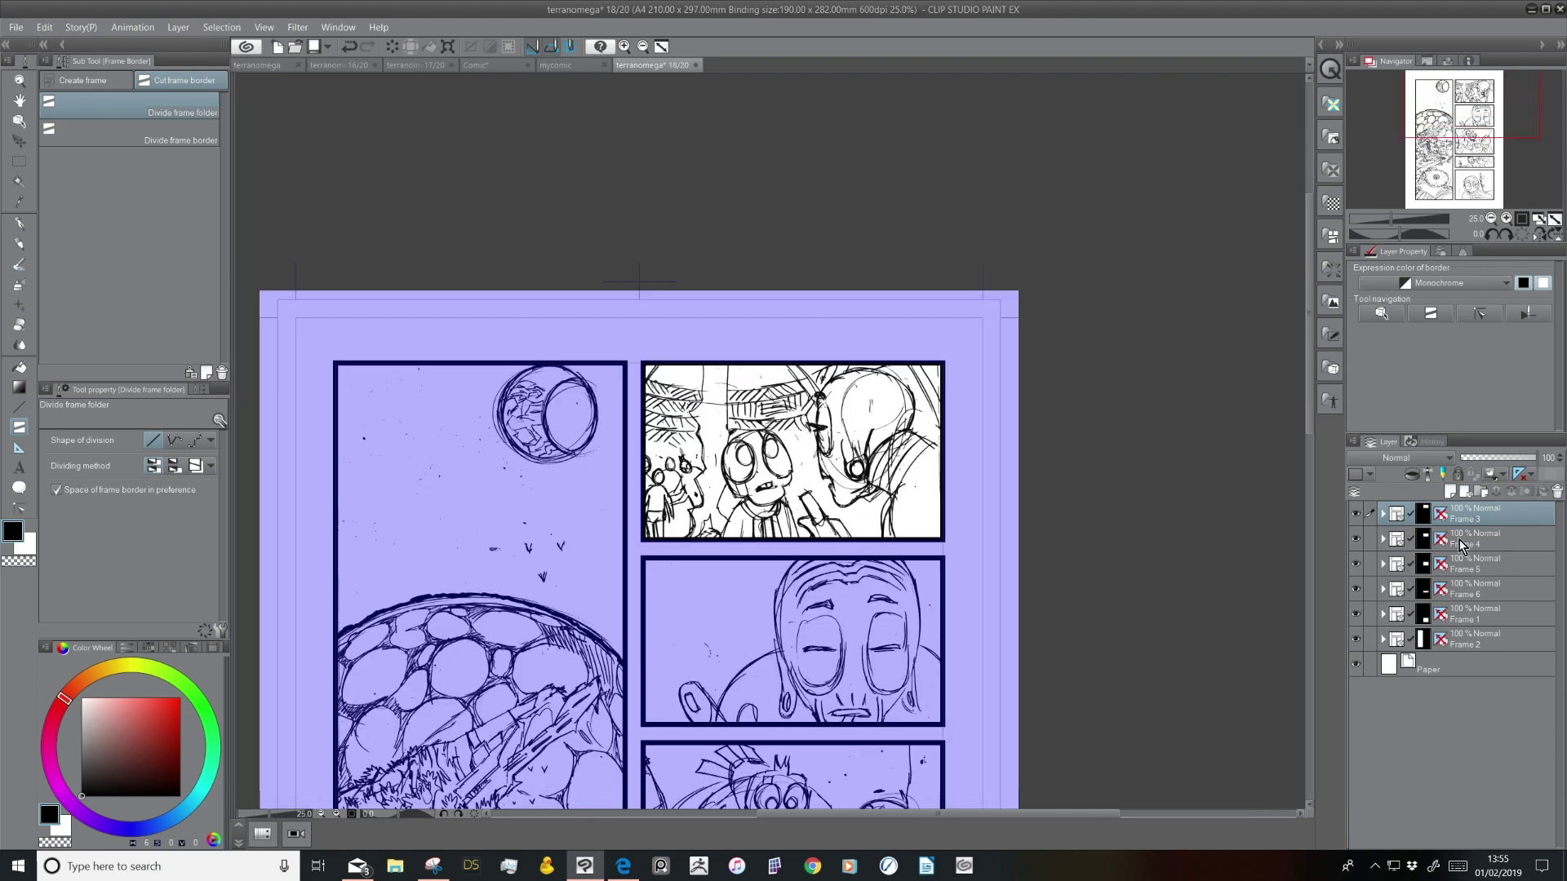
{"action": "left_click", "coordinate": [1461, 541]}
{"action": "left_click", "coordinate": [1488, 569]}
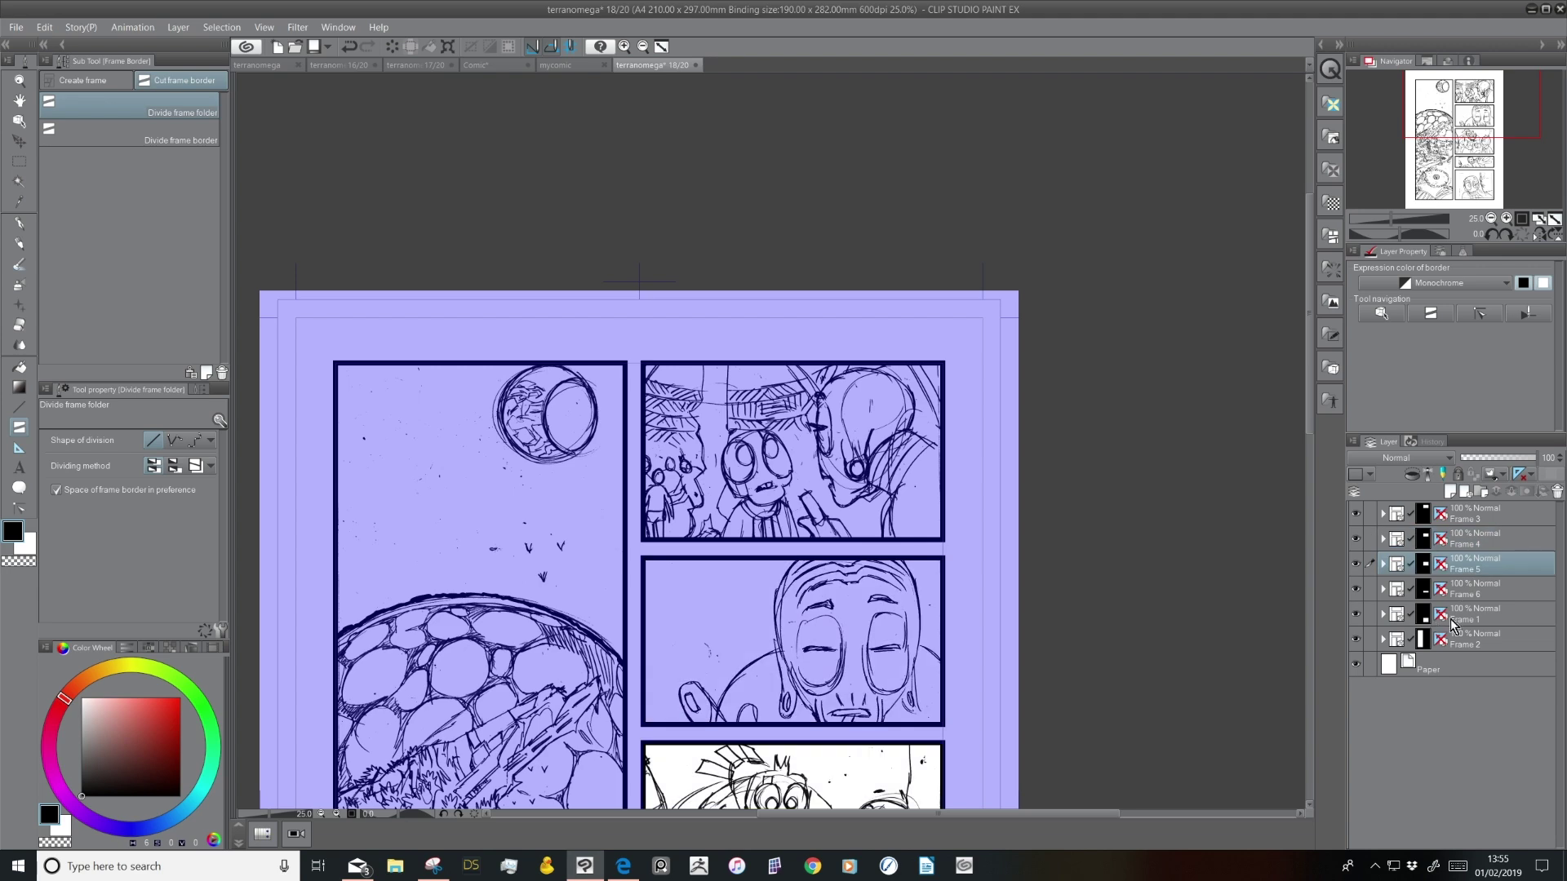
Undo all the frame folder divisions back to the single page frame
{"action": "key", "text": "ctrl+z"}
{"action": "key", "text": "ctrl+z"}
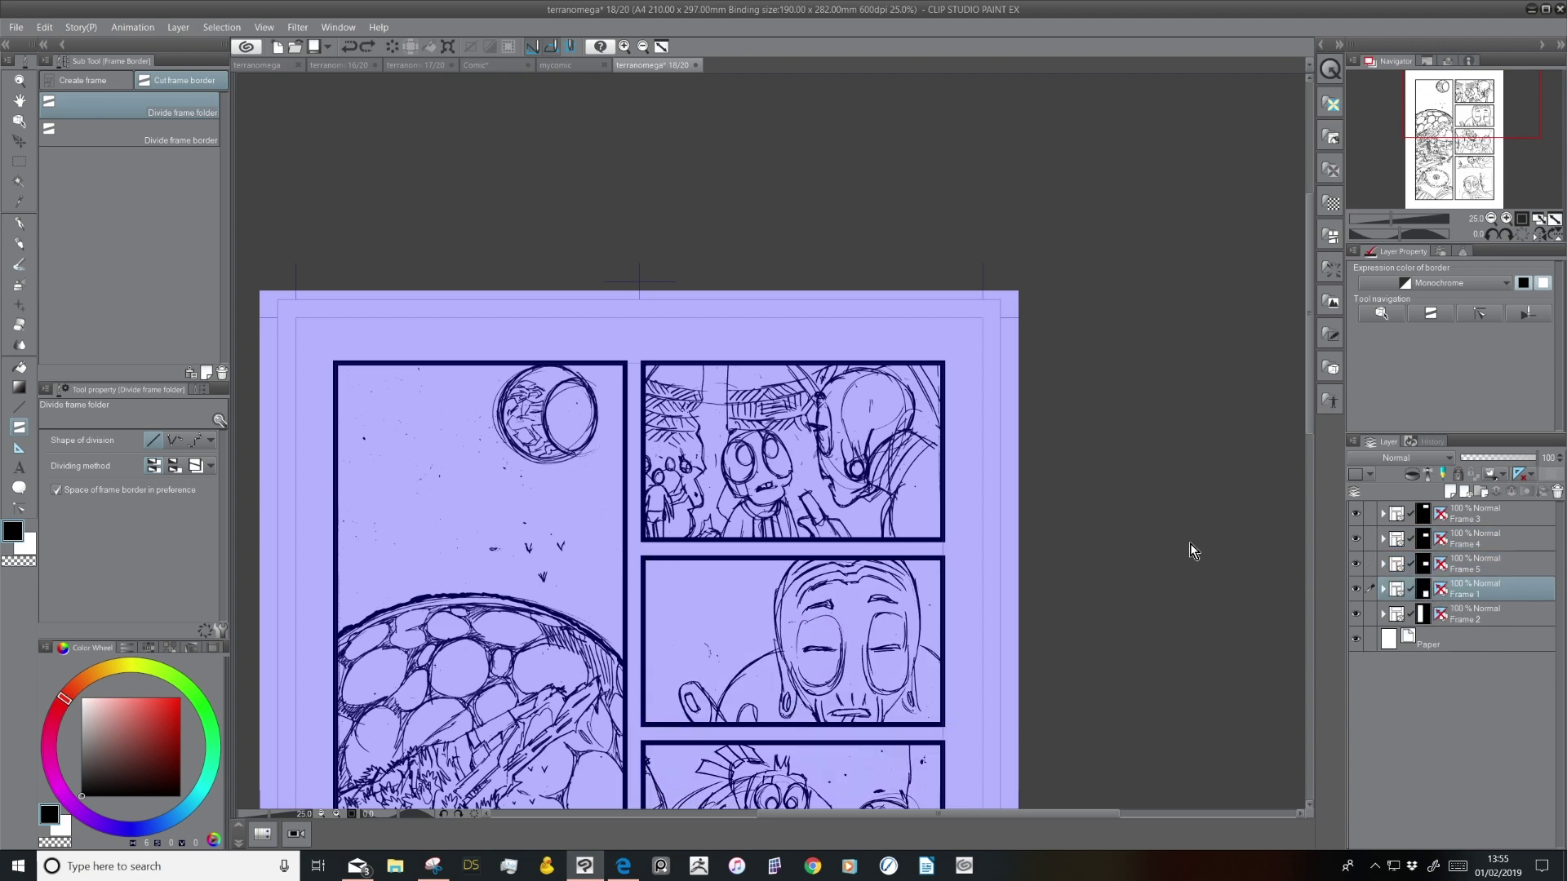
{"action": "key", "text": "ctrl+z"}
{"action": "key", "text": "ctrl+z"}
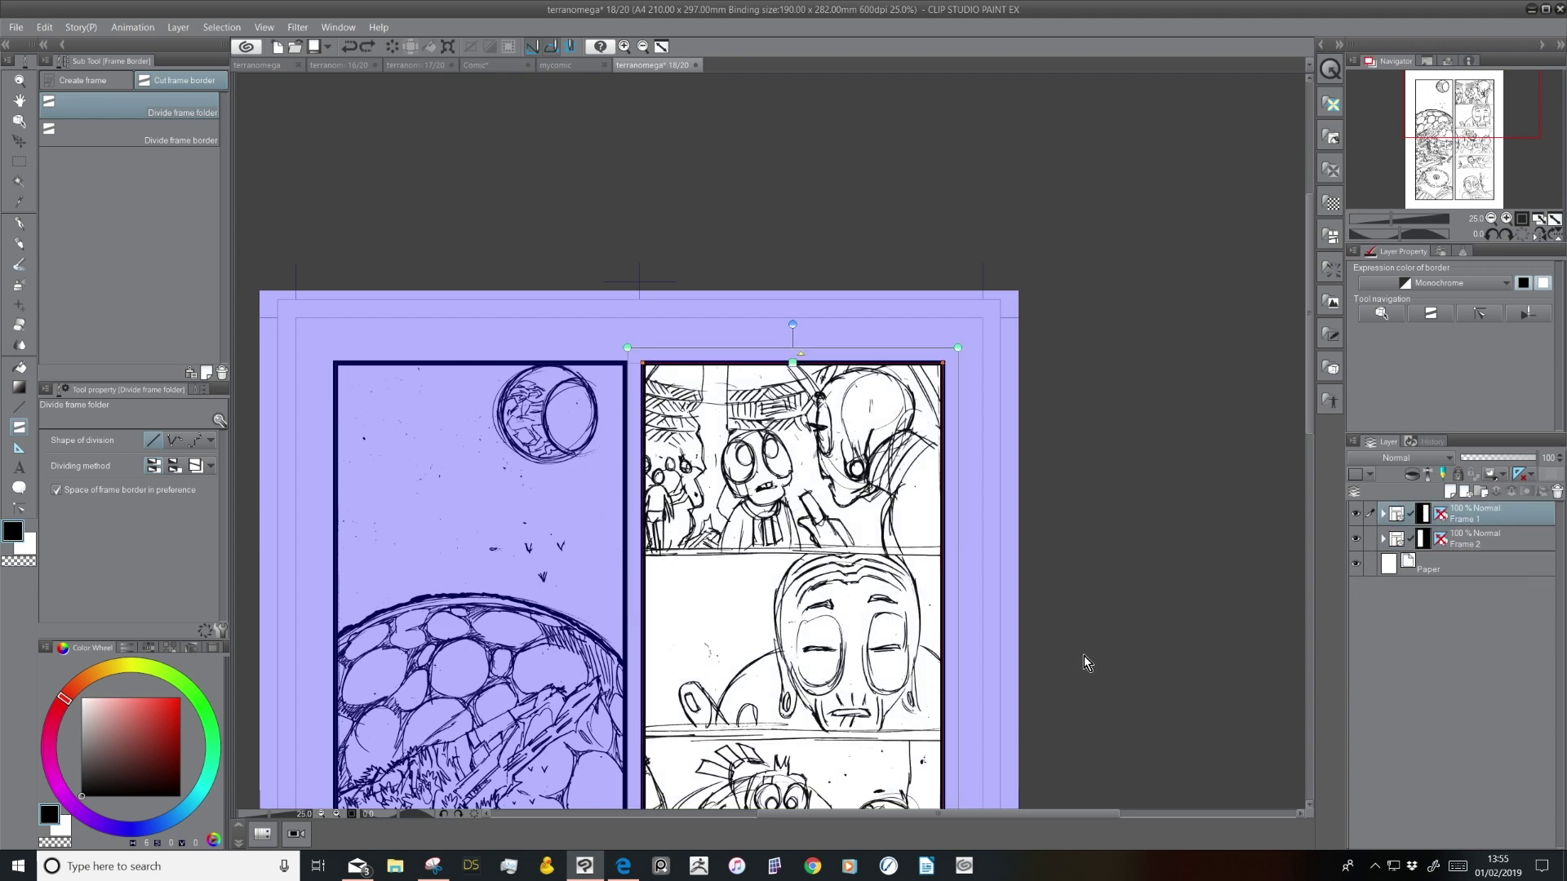
{"action": "key", "text": "ctrl+z"}
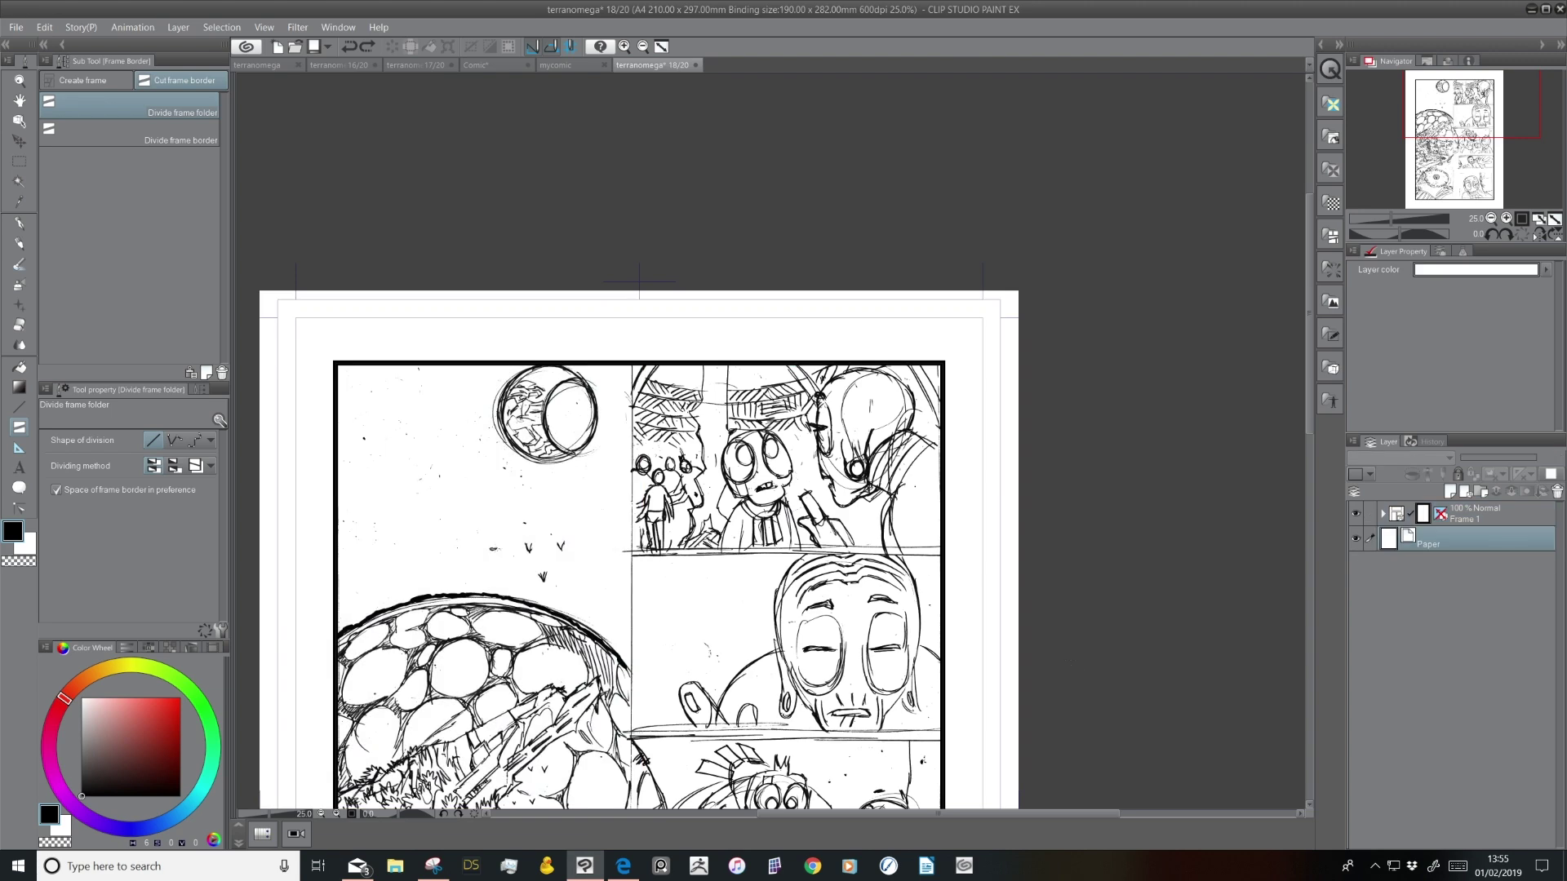
Split the page frame with Divide frame border into one tall left panel and five stacked right-hand panels along the pencilled edges
{"action": "left_click_drag", "start_coordinate": [1475, 104], "coordinate": [1461, 127]}
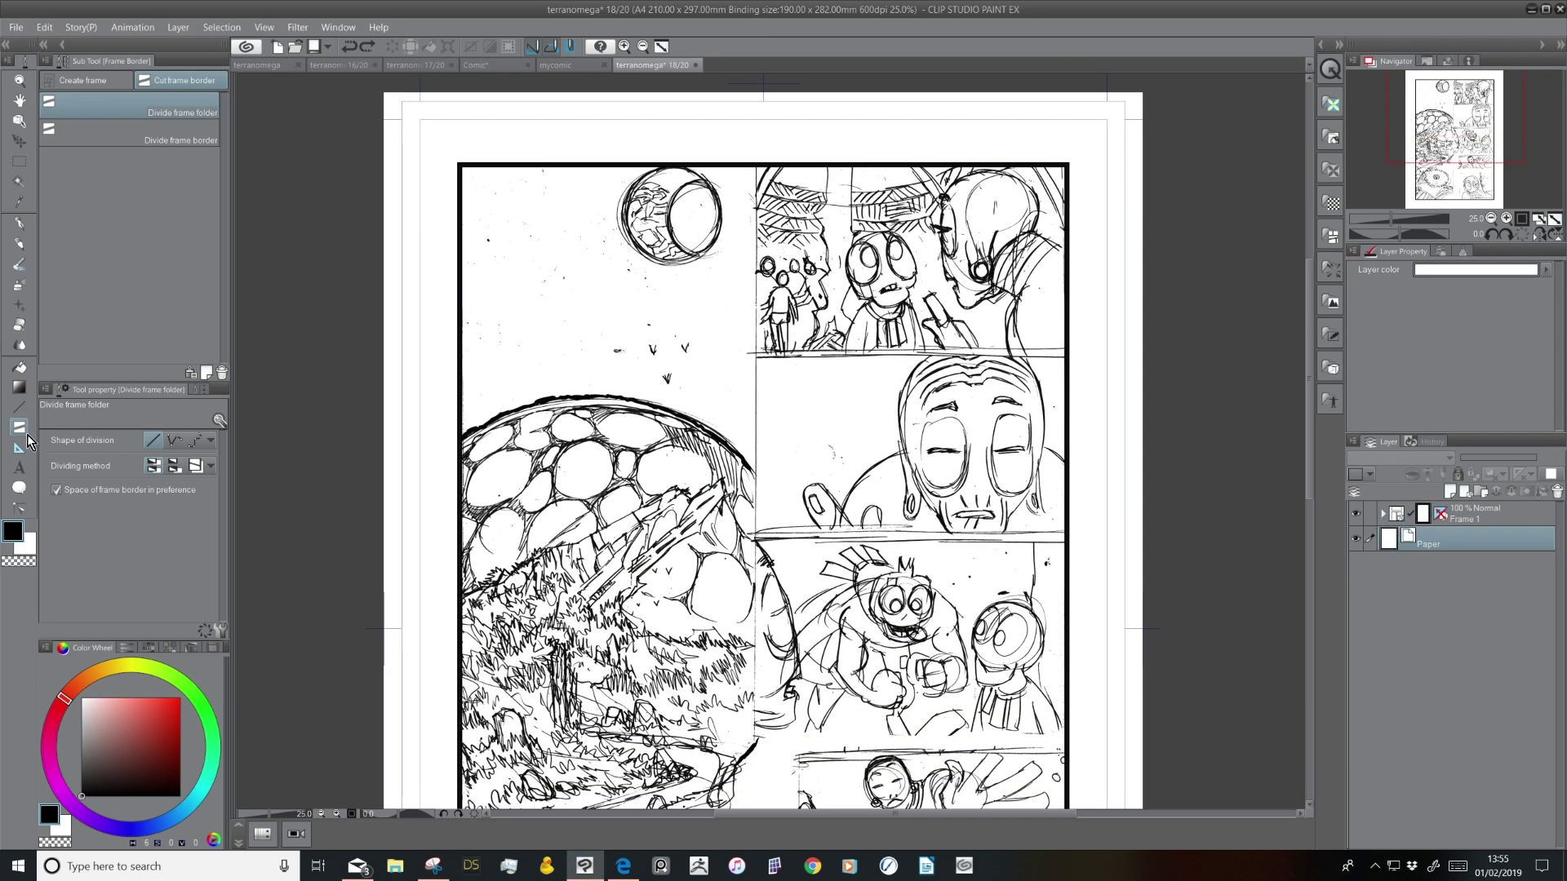
{"action": "left_click", "coordinate": [130, 132]}
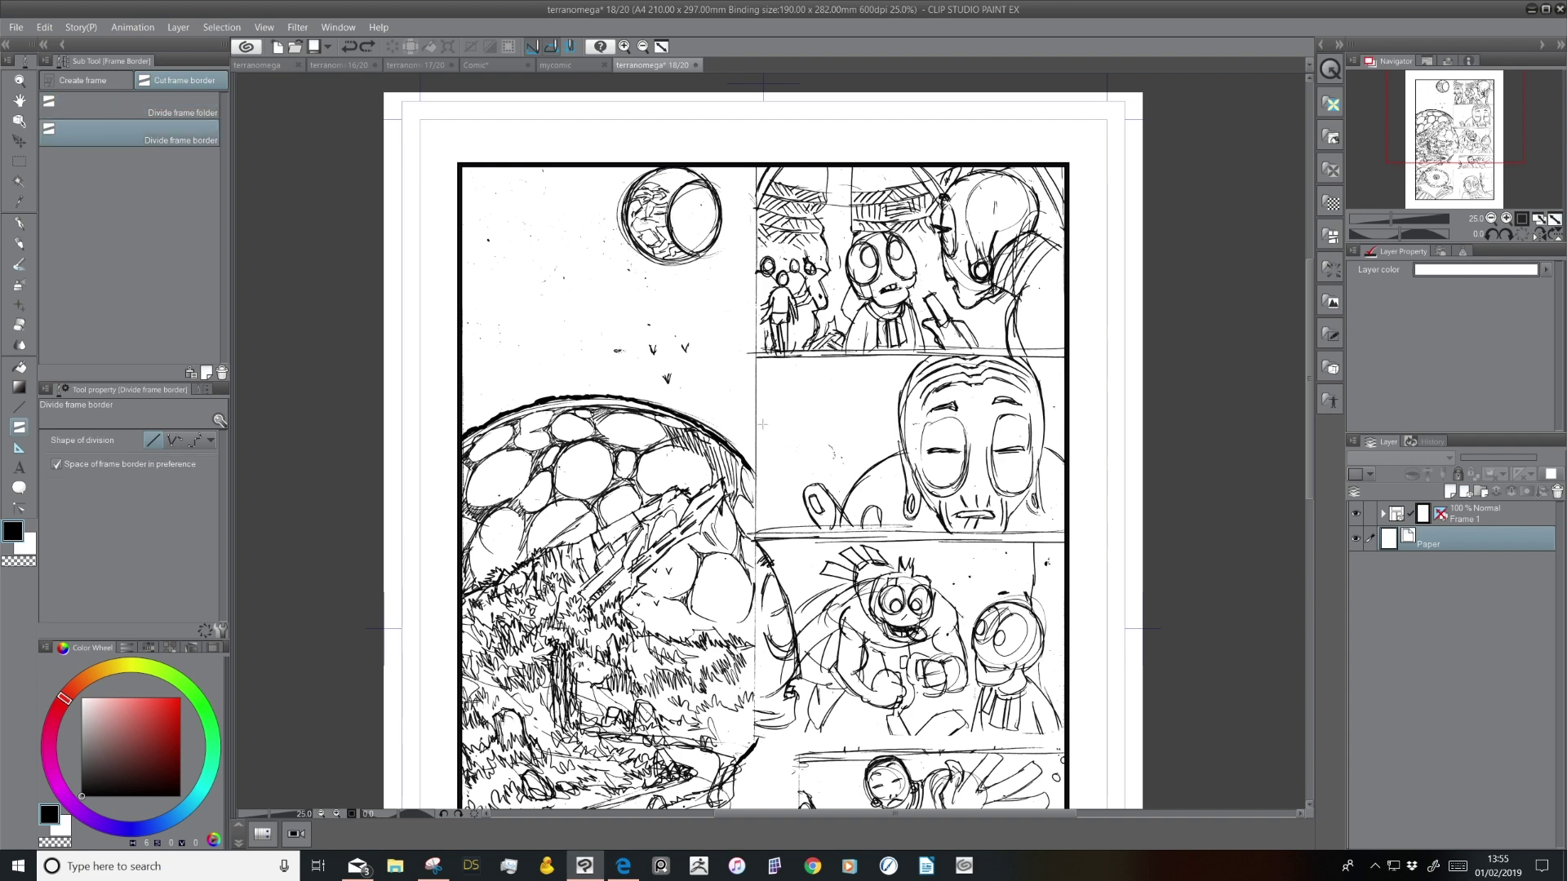
{"action": "left_click_drag", "start_coordinate": [752, 167], "coordinate": [752, 572]}
{"action": "left_click_drag", "start_coordinate": [920, 353], "coordinate": [771, 355]}
{"action": "left_click_drag", "start_coordinate": [1065, 534], "coordinate": [767, 537]}
{"action": "scroll", "coordinate": [1063, 759], "scroll_direction": "down", "scroll_amount": 5}
{"action": "left_click_drag", "start_coordinate": [1065, 504], "coordinate": [763, 506]}
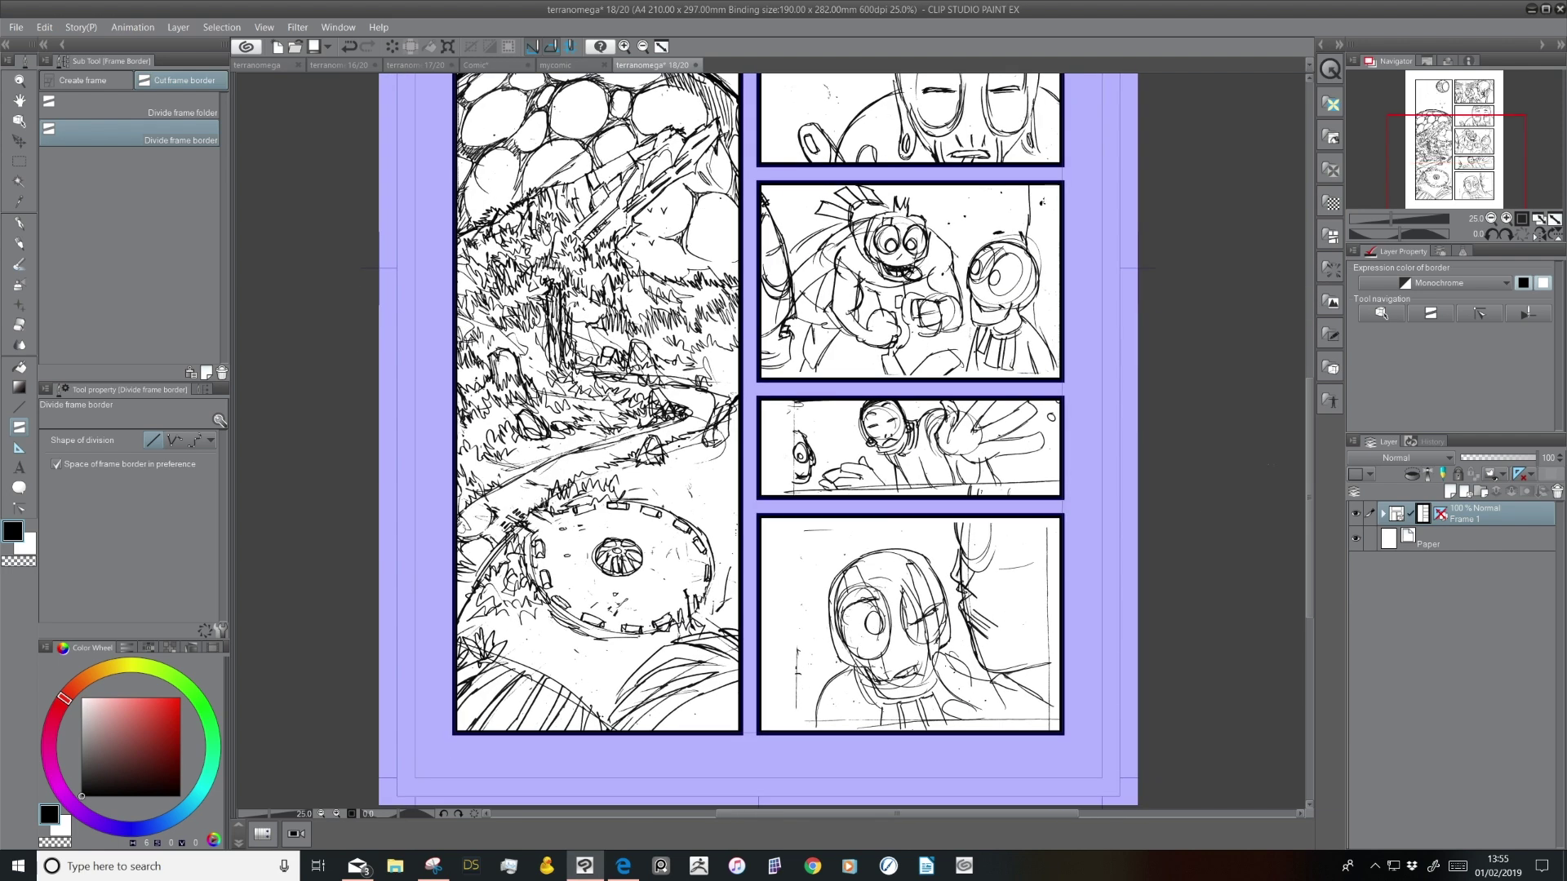
{"action": "left_click", "coordinate": [1491, 218]}
{"action": "left_click", "coordinate": [1506, 218]}
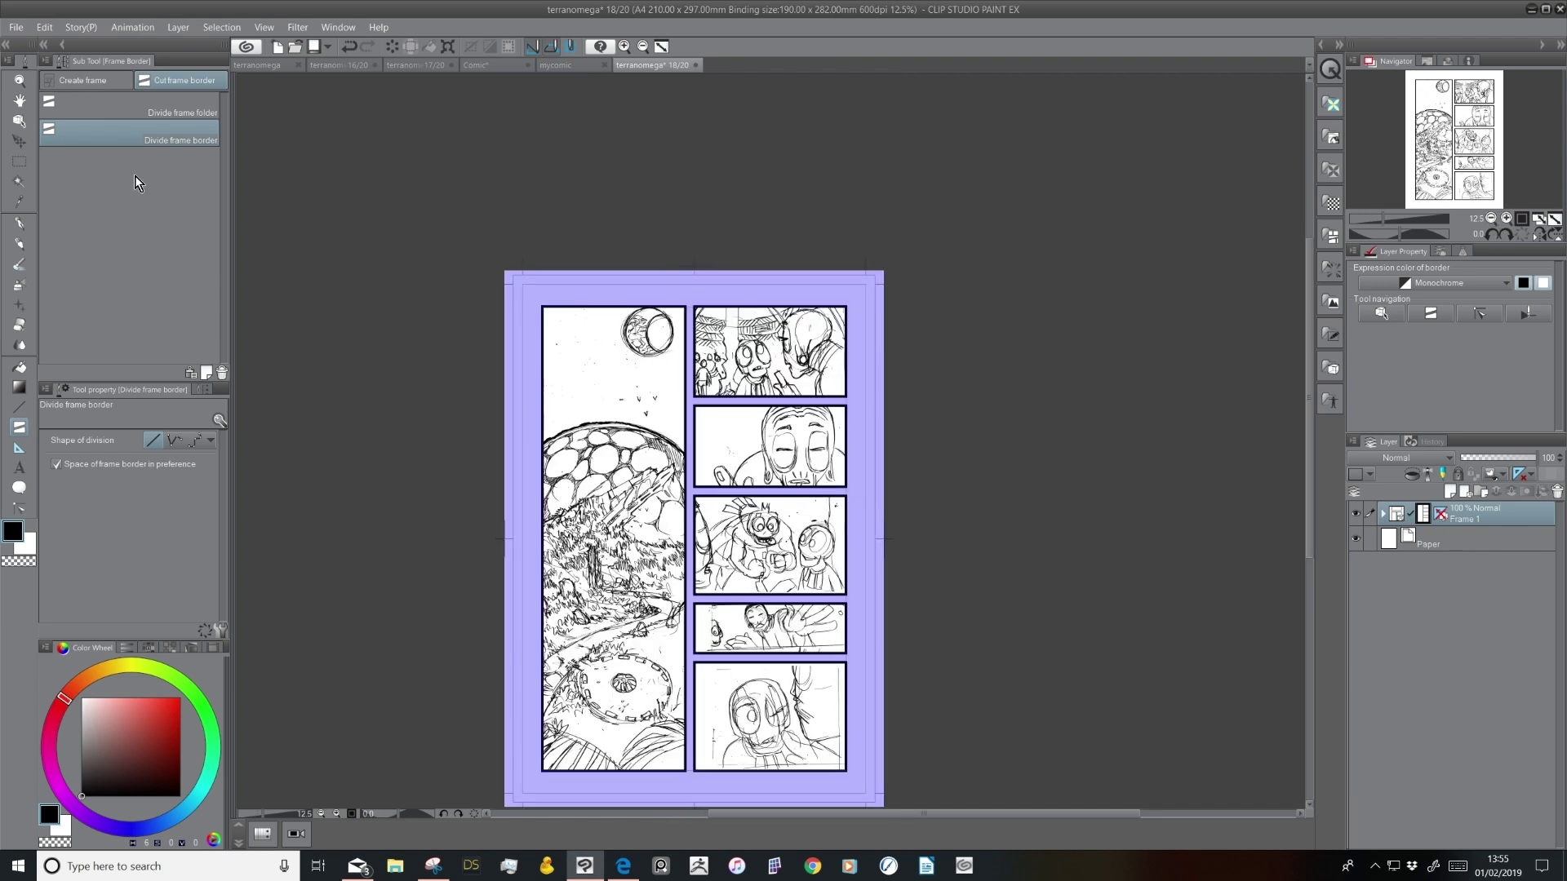
Extend the tall panel's outer edge past the page's left edge and shift the vertical gutter slightly right, keeping its top within the margin
{"action": "left_click", "coordinate": [19, 121]}
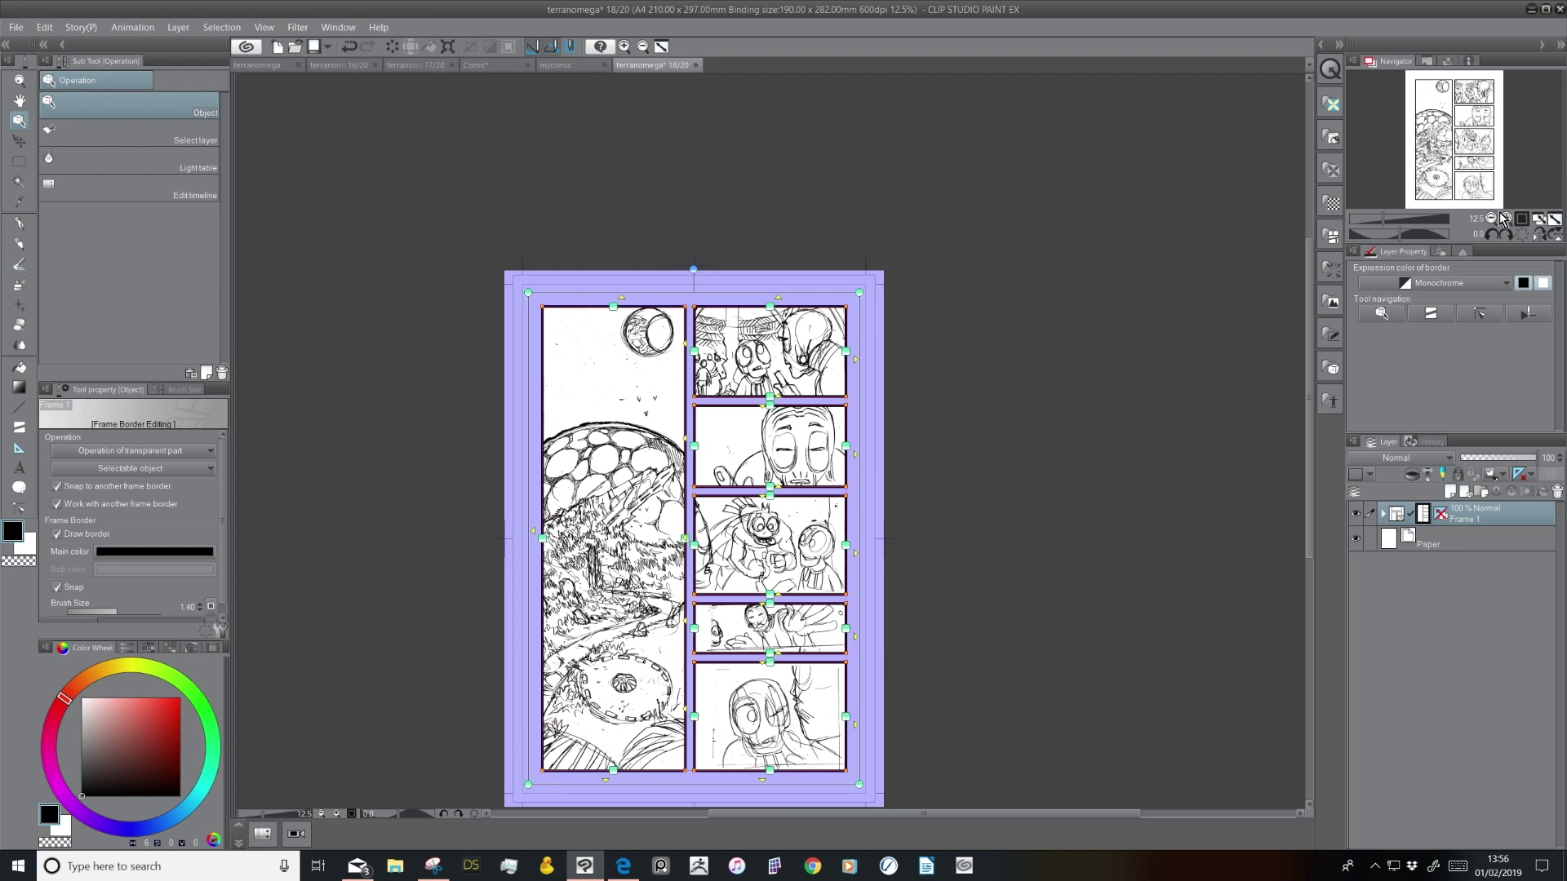
{"action": "scroll", "coordinate": [548, 587], "scroll_direction": "up", "scroll_amount": 4}
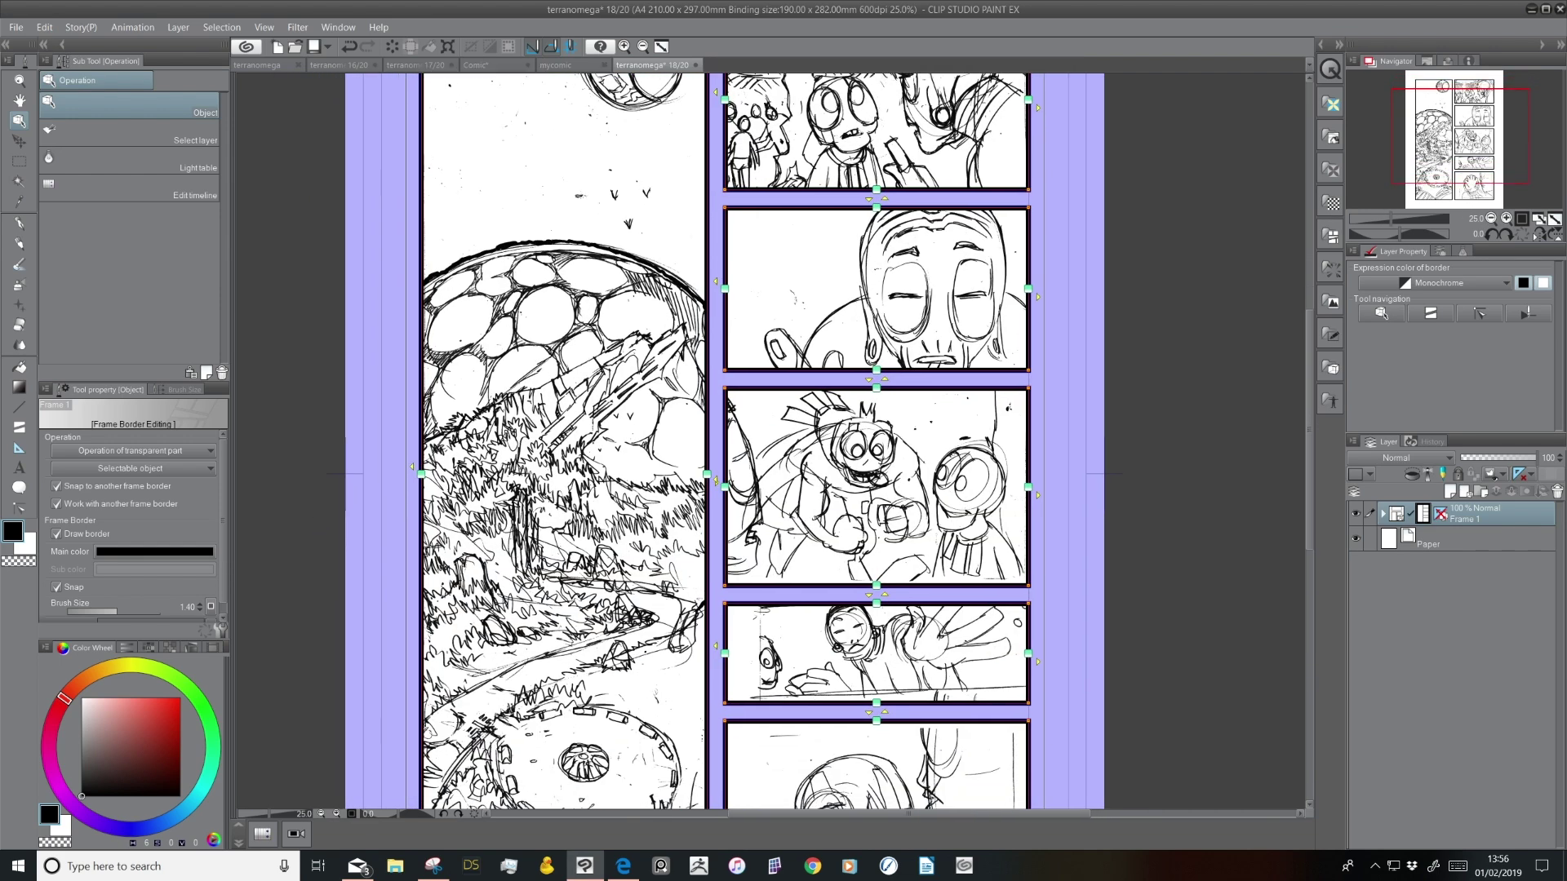
{"action": "left_click", "coordinate": [1491, 218]}
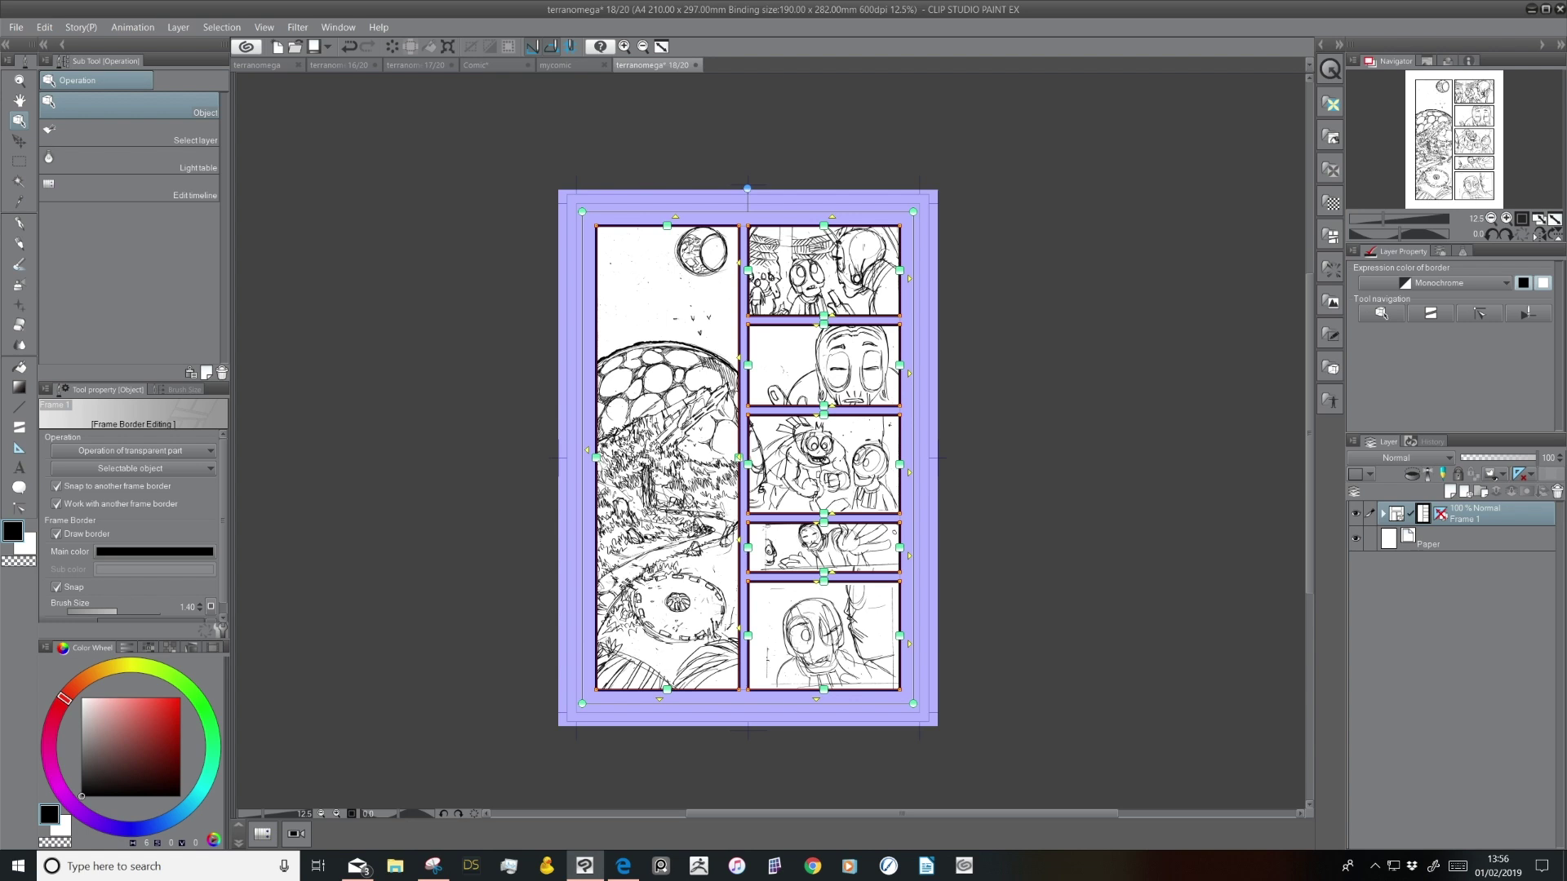
{"action": "left_click_drag", "start_coordinate": [595, 461], "coordinate": [548, 455]}
{"action": "left_click_drag", "start_coordinate": [645, 225], "coordinate": [645, 169]}
{"action": "mouse_move", "coordinate": [644, 689]}
{"action": "left_mouse_down"}
{"action": "mouse_move", "coordinate": [647, 740]}
{"action": "mouse_move", "coordinate": [644, 690]}
{"action": "left_mouse_up"}
{"action": "left_click_drag", "start_coordinate": [644, 169], "coordinate": [644, 223]}
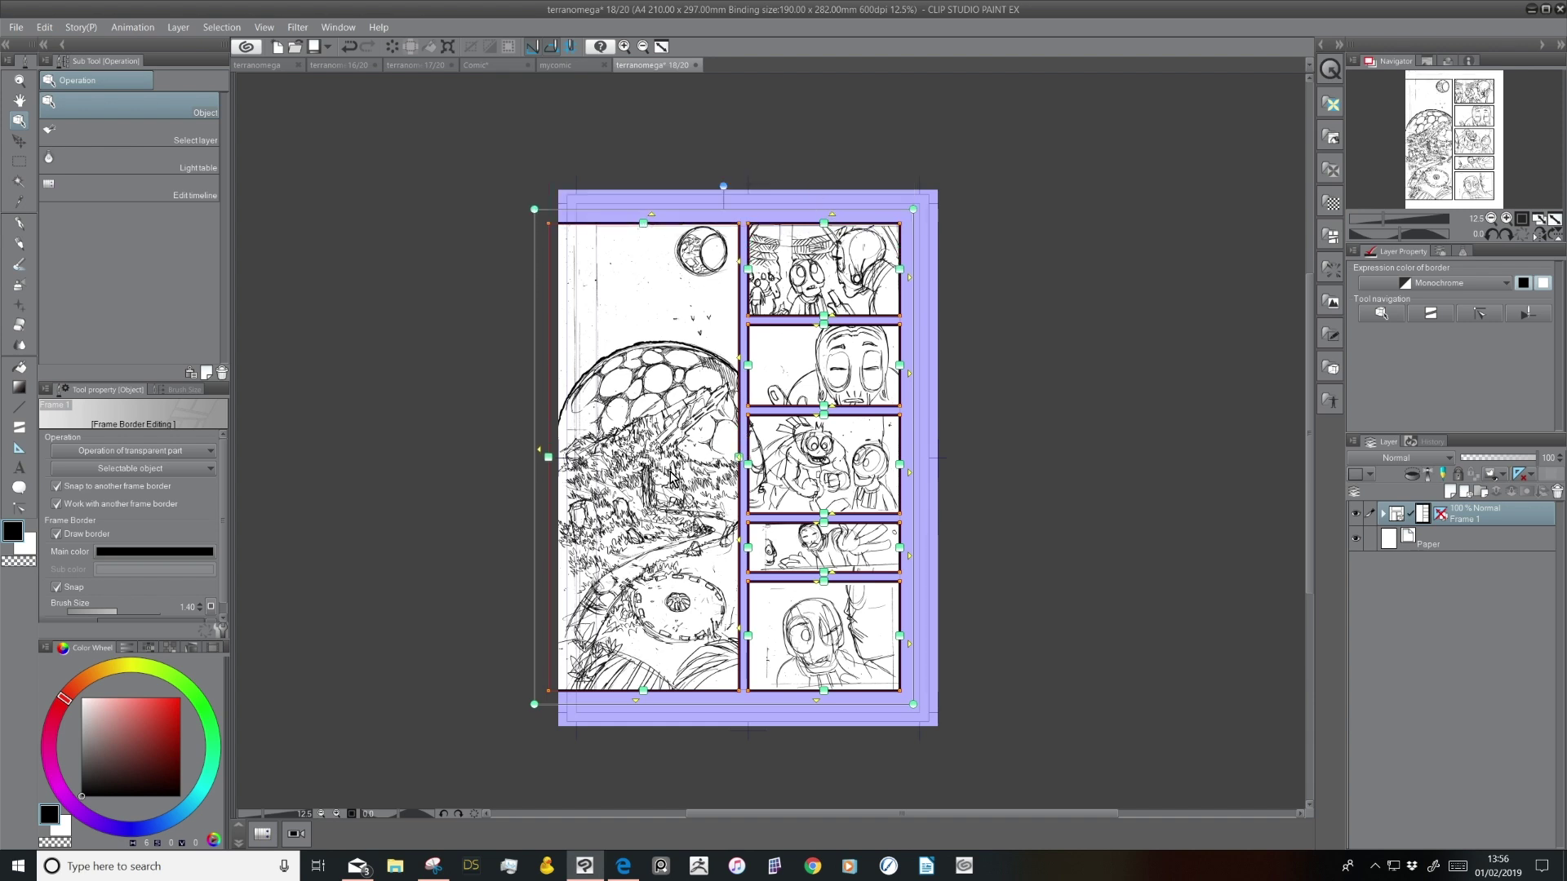
{"action": "left_click_drag", "start_coordinate": [739, 460], "coordinate": [748, 460]}
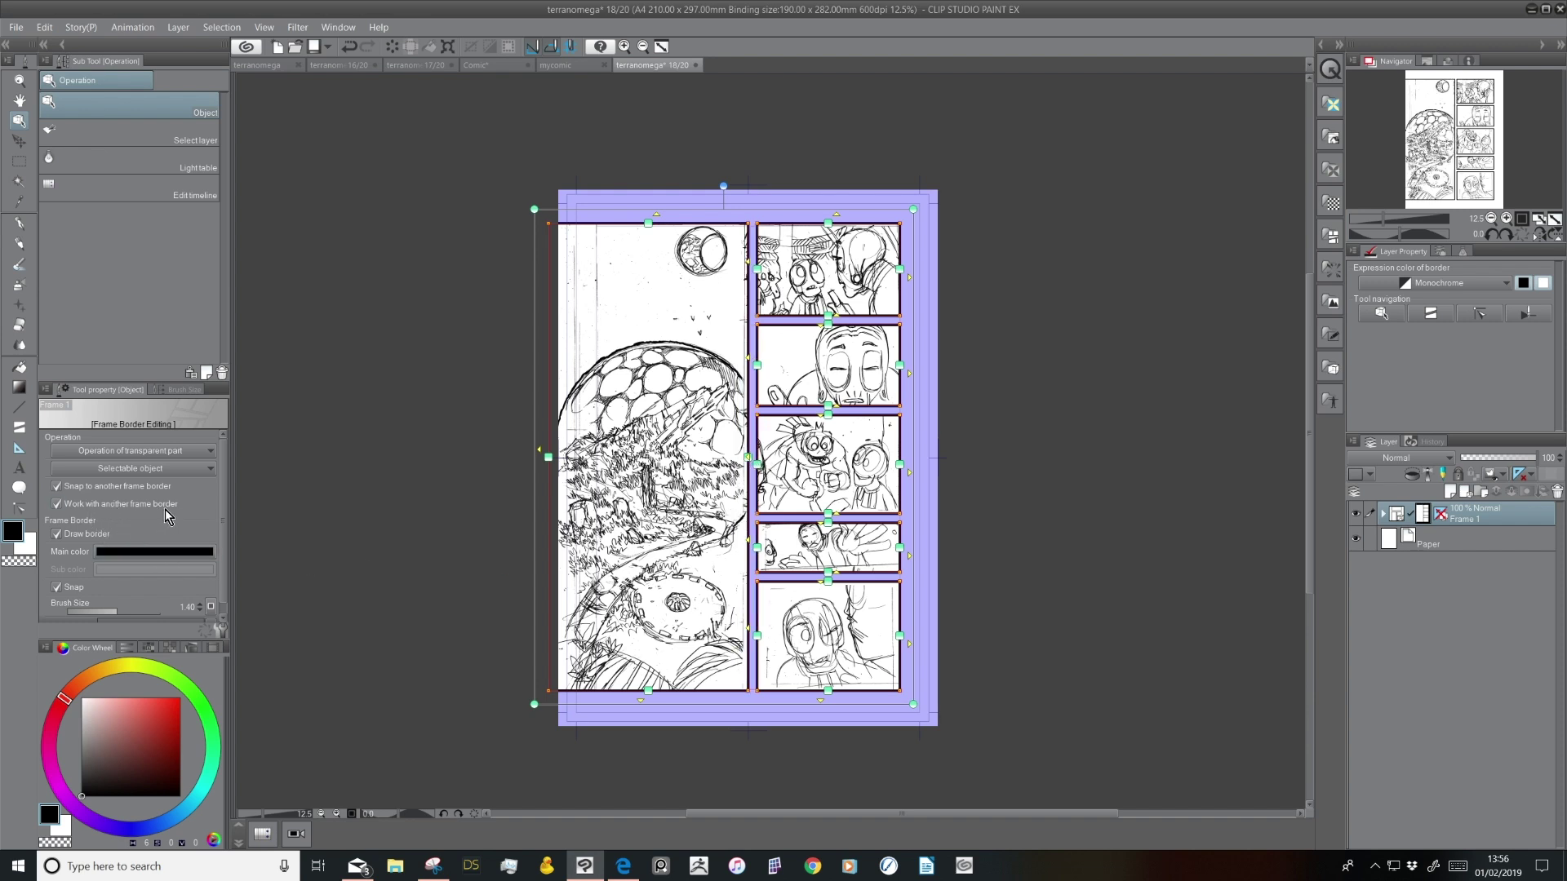
Try shifting the vertical gutter further right with the neighbouring frame borders linked, and undo the shift
{"action": "left_click_drag", "start_coordinate": [749, 459], "coordinate": [777, 460]}
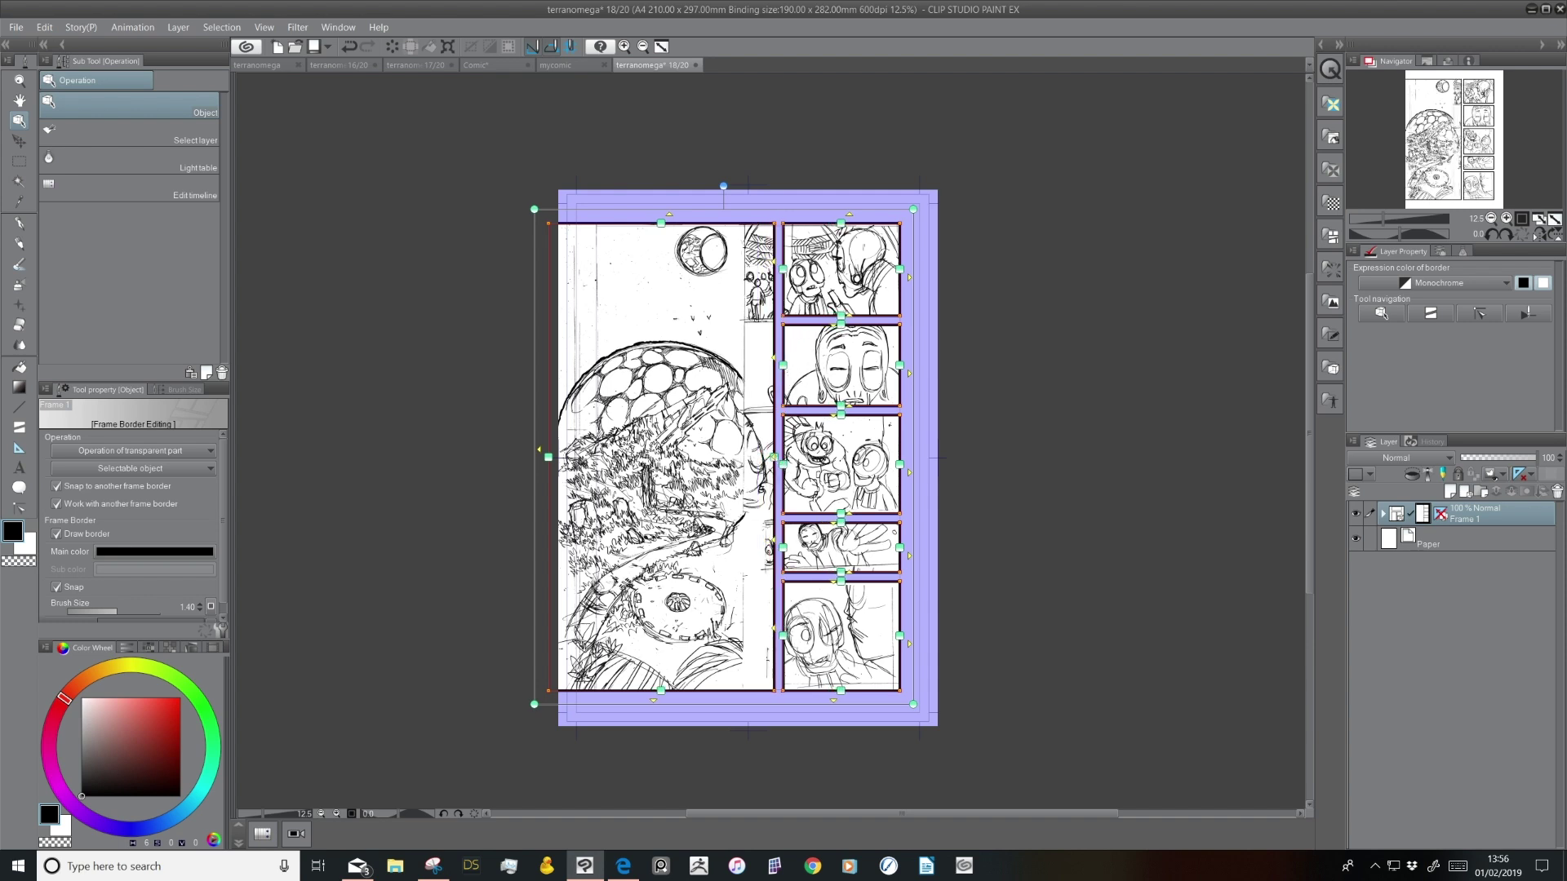
{"action": "left_click_drag", "start_coordinate": [783, 464], "coordinate": [774, 463]}
{"action": "key", "text": "ctrl+z"}
{"action": "key", "text": "ctrl+y"}
{"action": "key", "text": "ctrl+z"}
{"action": "key", "text": "ctrl+z"}
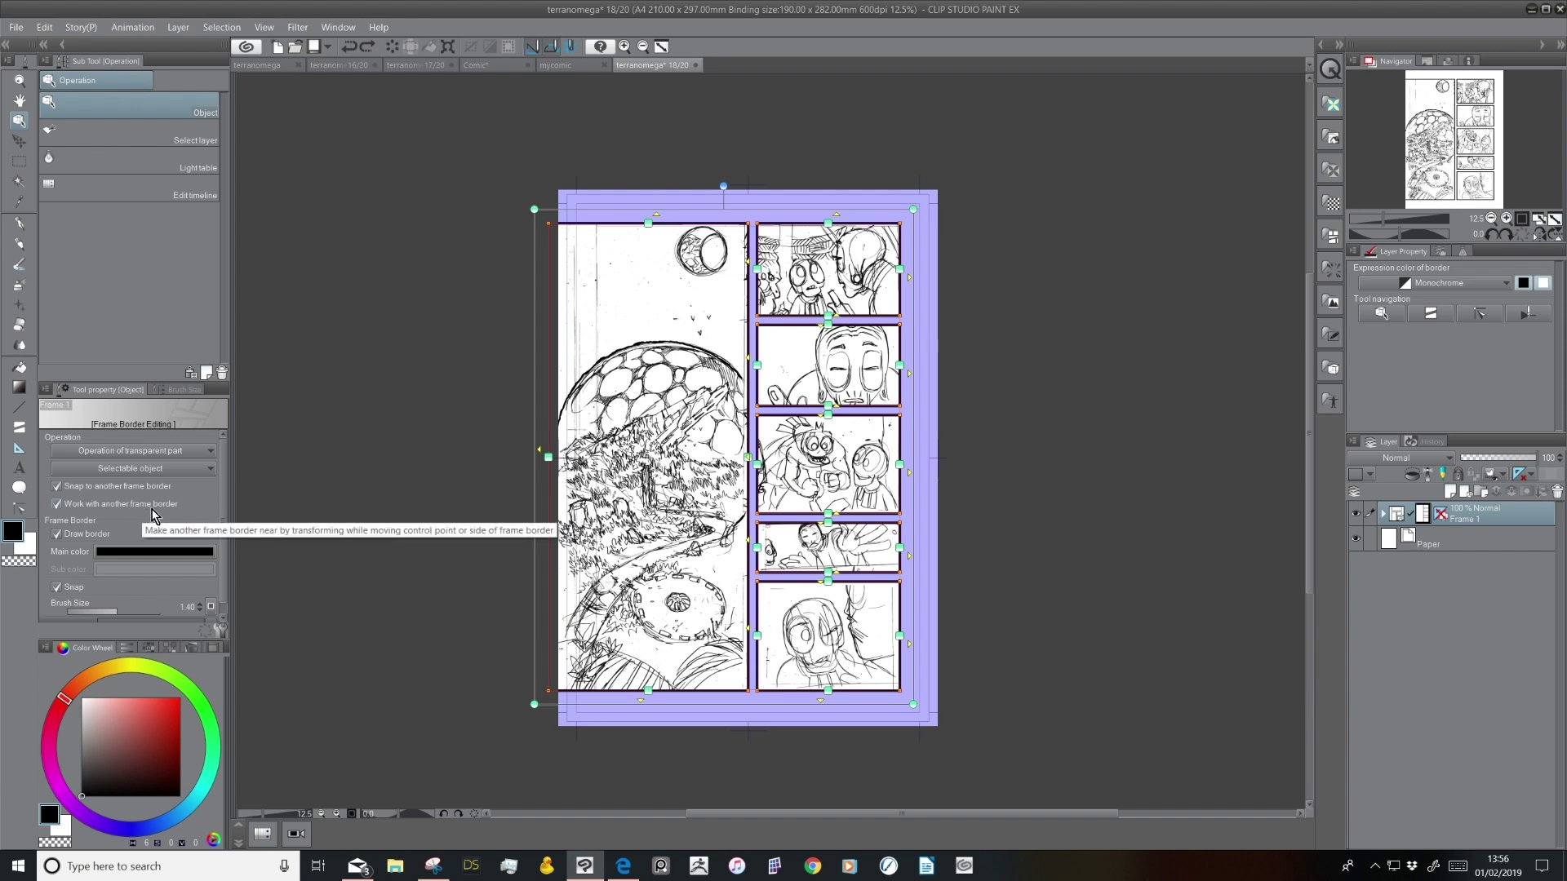
Disable Work with another frame border and extend the tall panel beyond the page's top and bottom edges
{"action": "left_click_drag", "start_coordinate": [655, 227], "coordinate": [653, 161]}
{"action": "left_click", "coordinate": [115, 504]}
{"action": "left_click_drag", "start_coordinate": [649, 691], "coordinate": [653, 741]}
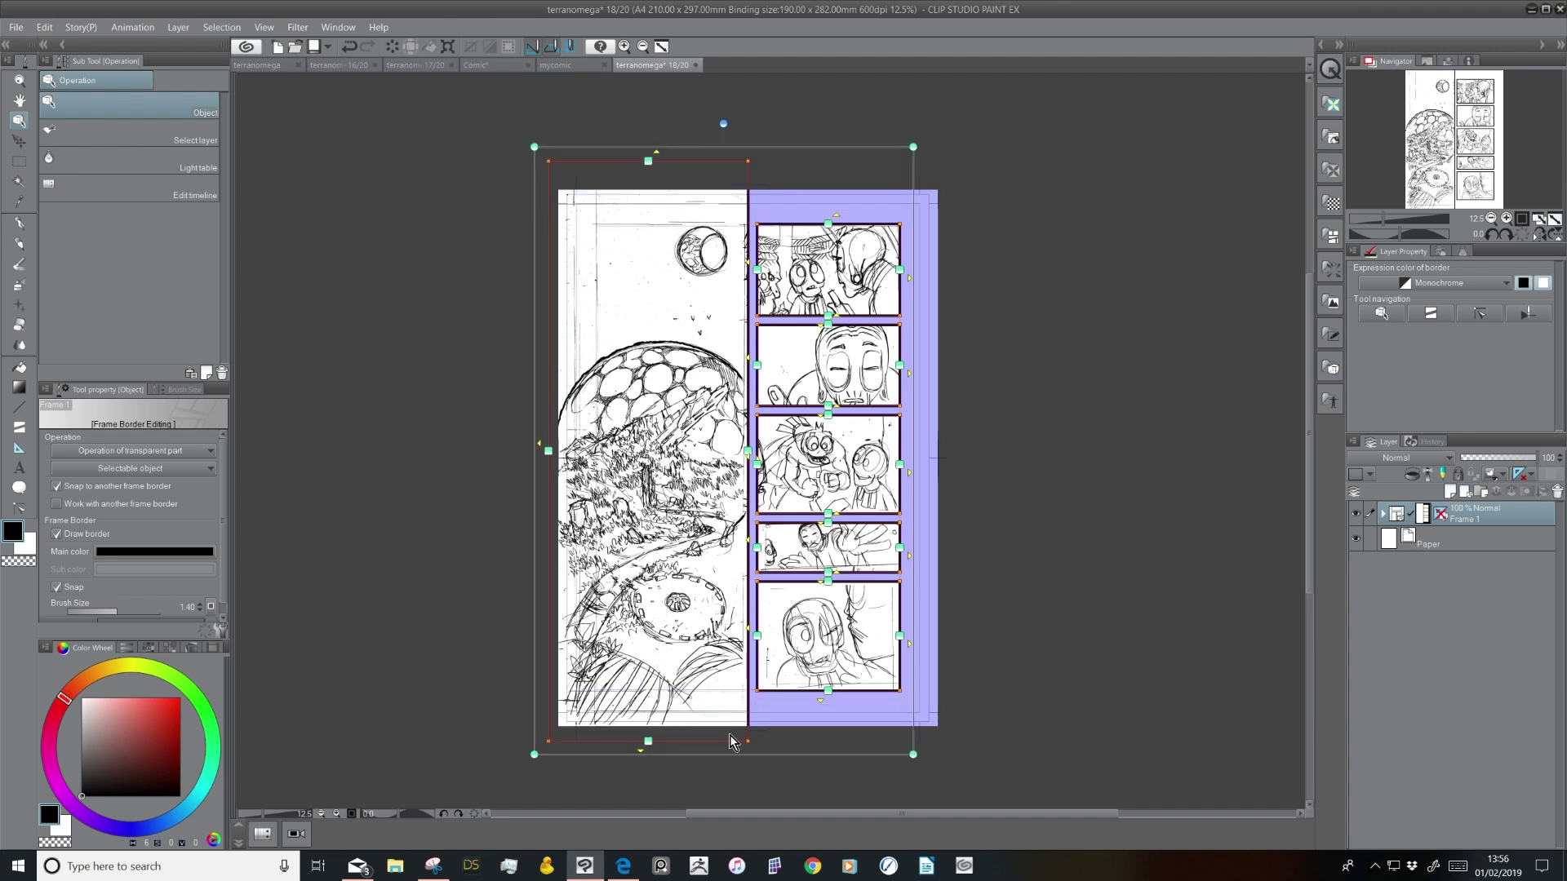
{"action": "left_click_drag", "start_coordinate": [951, 585], "coordinate": [903, 531]}
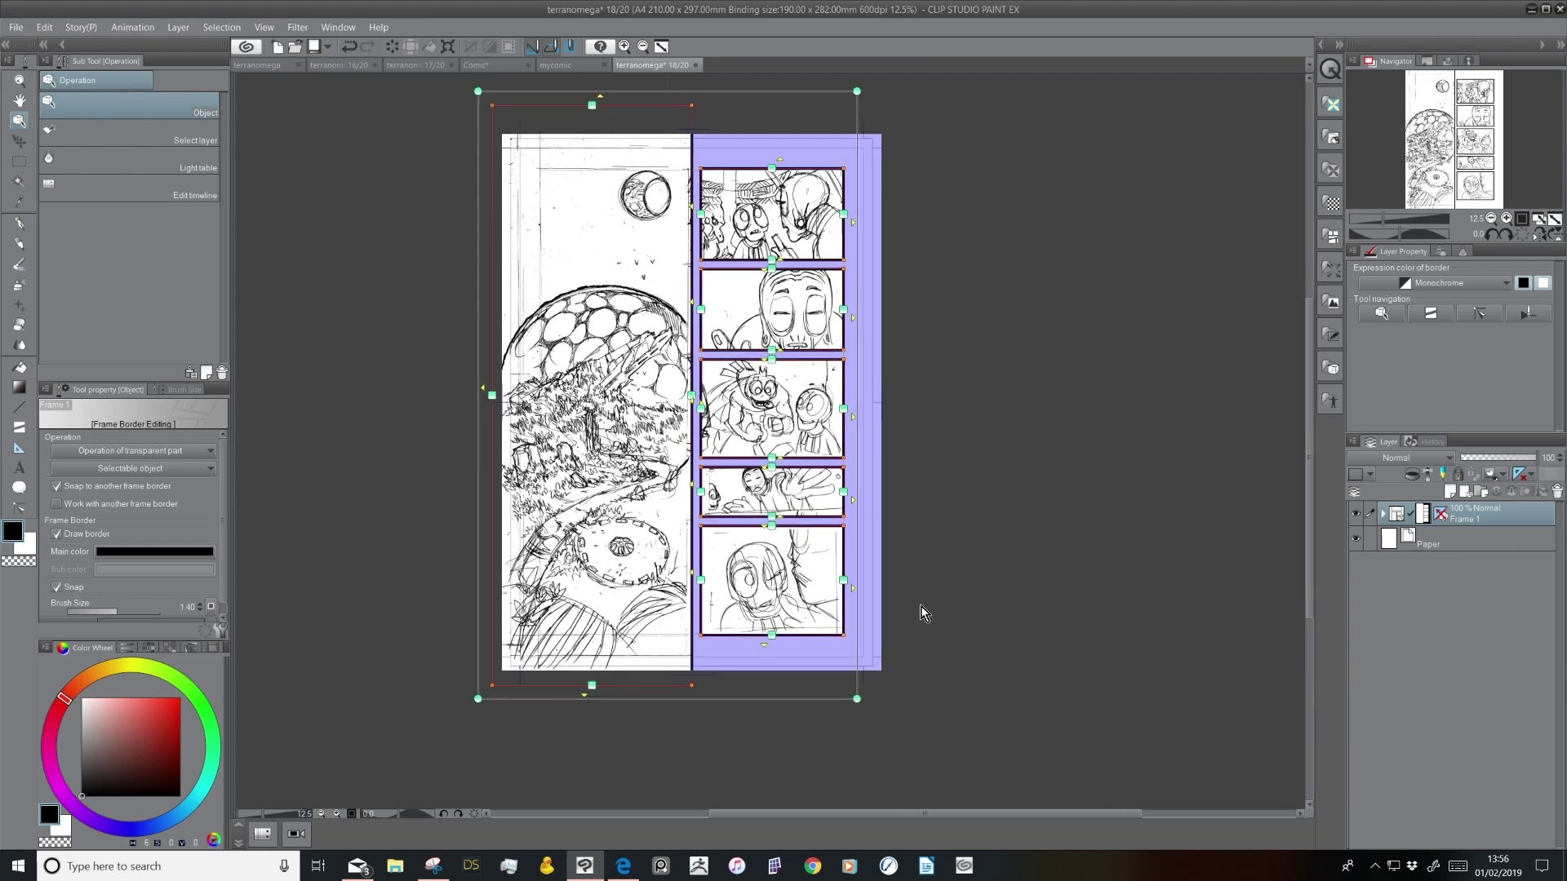
Turn on the light blue layer color effect for the pencils layer inside the Frame 1 folder
{"action": "left_click", "coordinate": [1452, 538]}
{"action": "left_click", "coordinate": [1458, 519]}
{"action": "left_click", "coordinate": [1382, 514]}
{"action": "left_click", "coordinate": [1441, 540]}
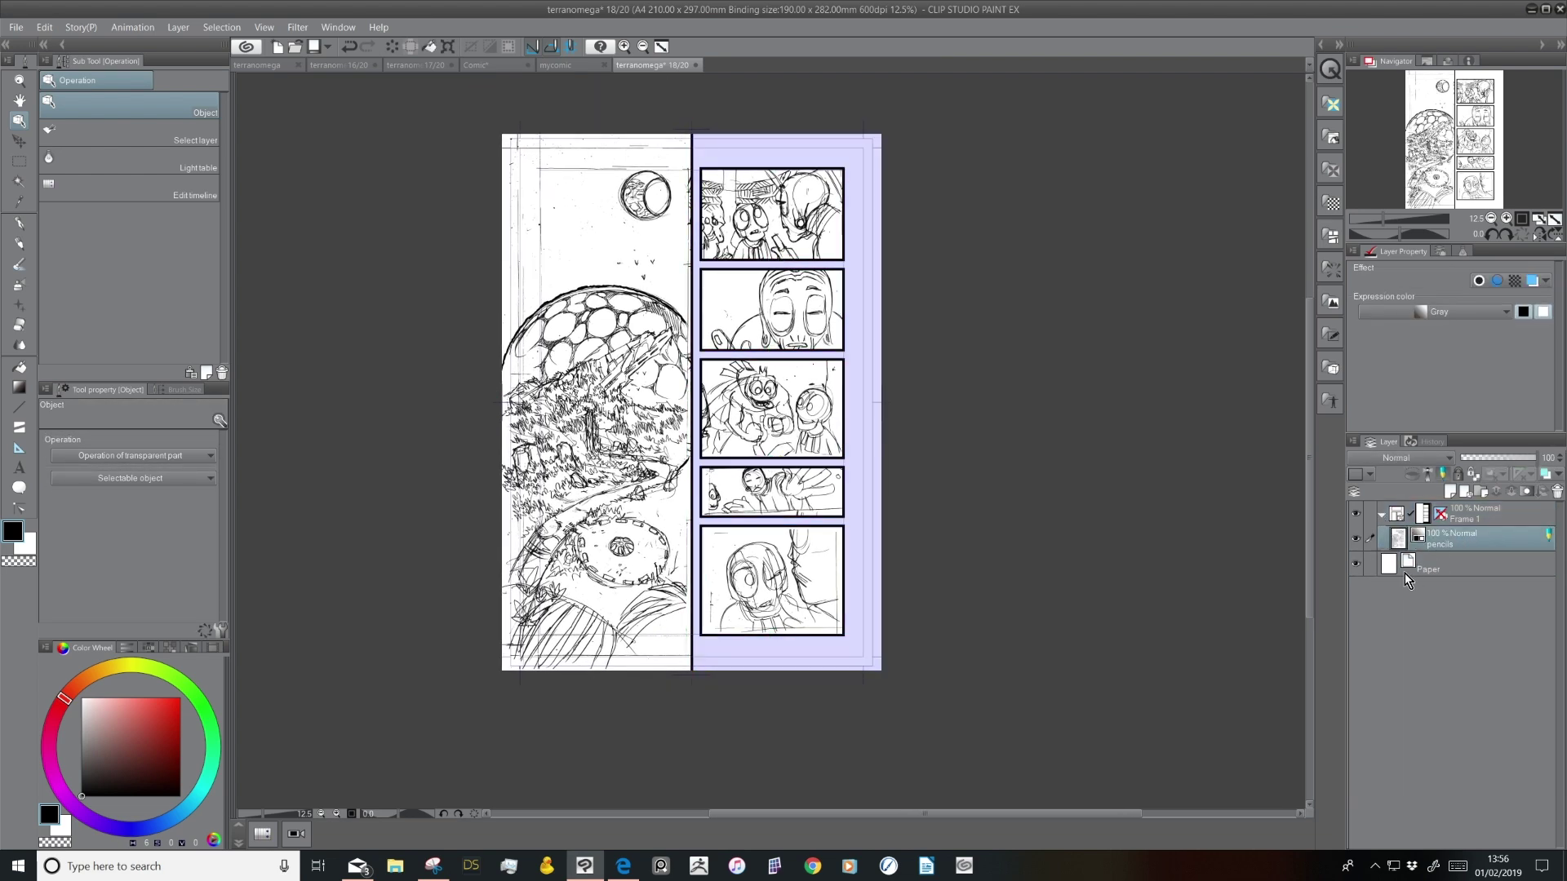
{"action": "left_click", "coordinate": [1532, 280]}
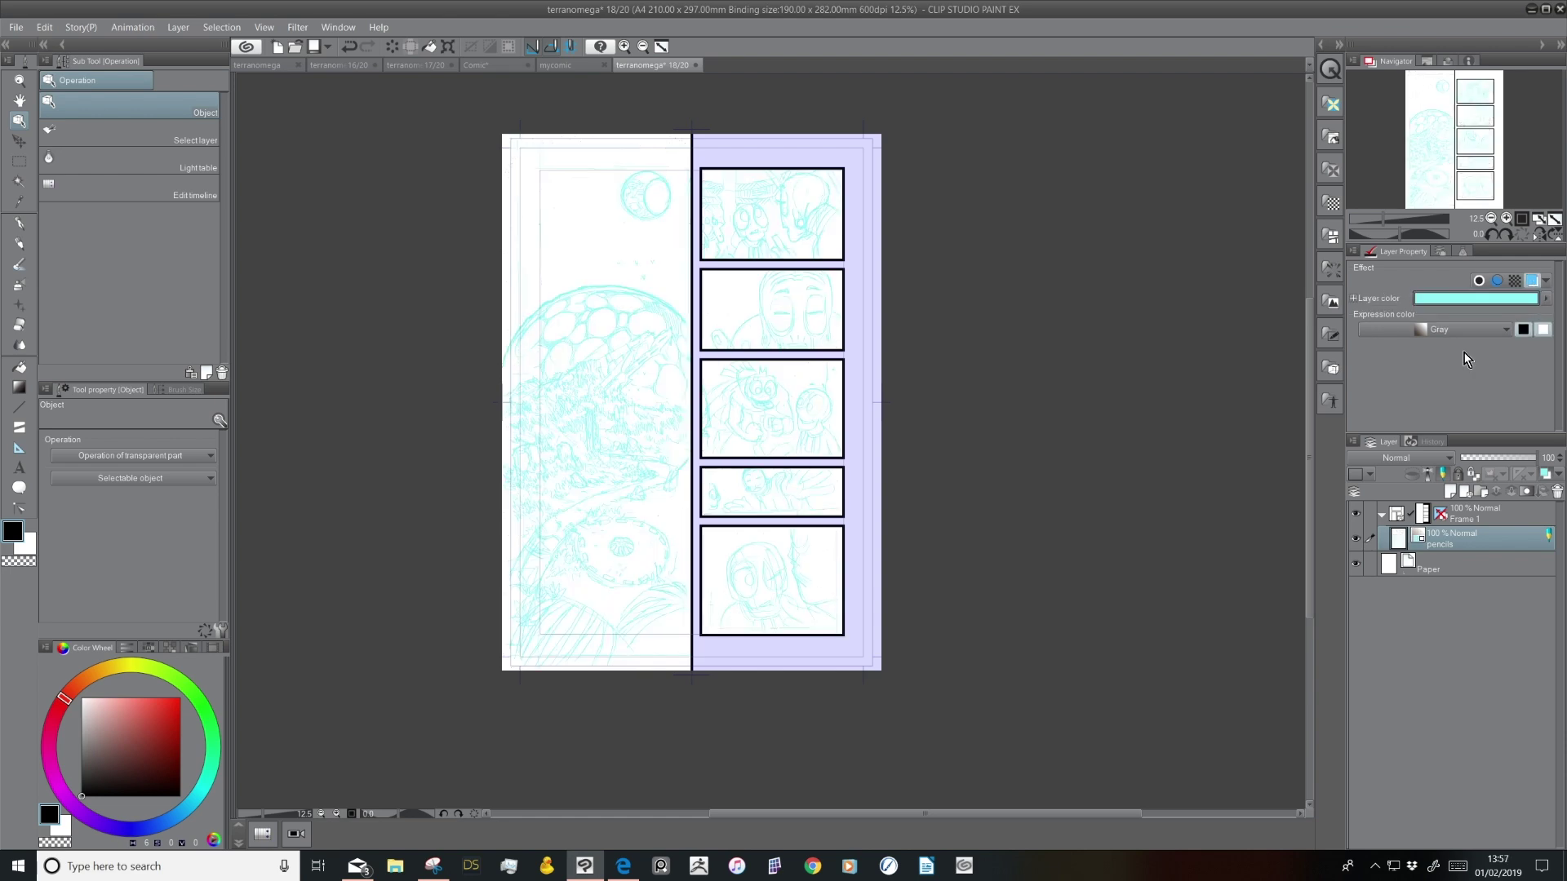
{"action": "left_click", "coordinate": [1506, 218]}
{"action": "left_click", "coordinate": [1505, 219]}
{"action": "left_click", "coordinate": [1505, 218]}
{"action": "left_click_drag", "start_coordinate": [714, 522], "coordinate": [970, 609]}
{"action": "left_click", "coordinate": [1491, 219]}
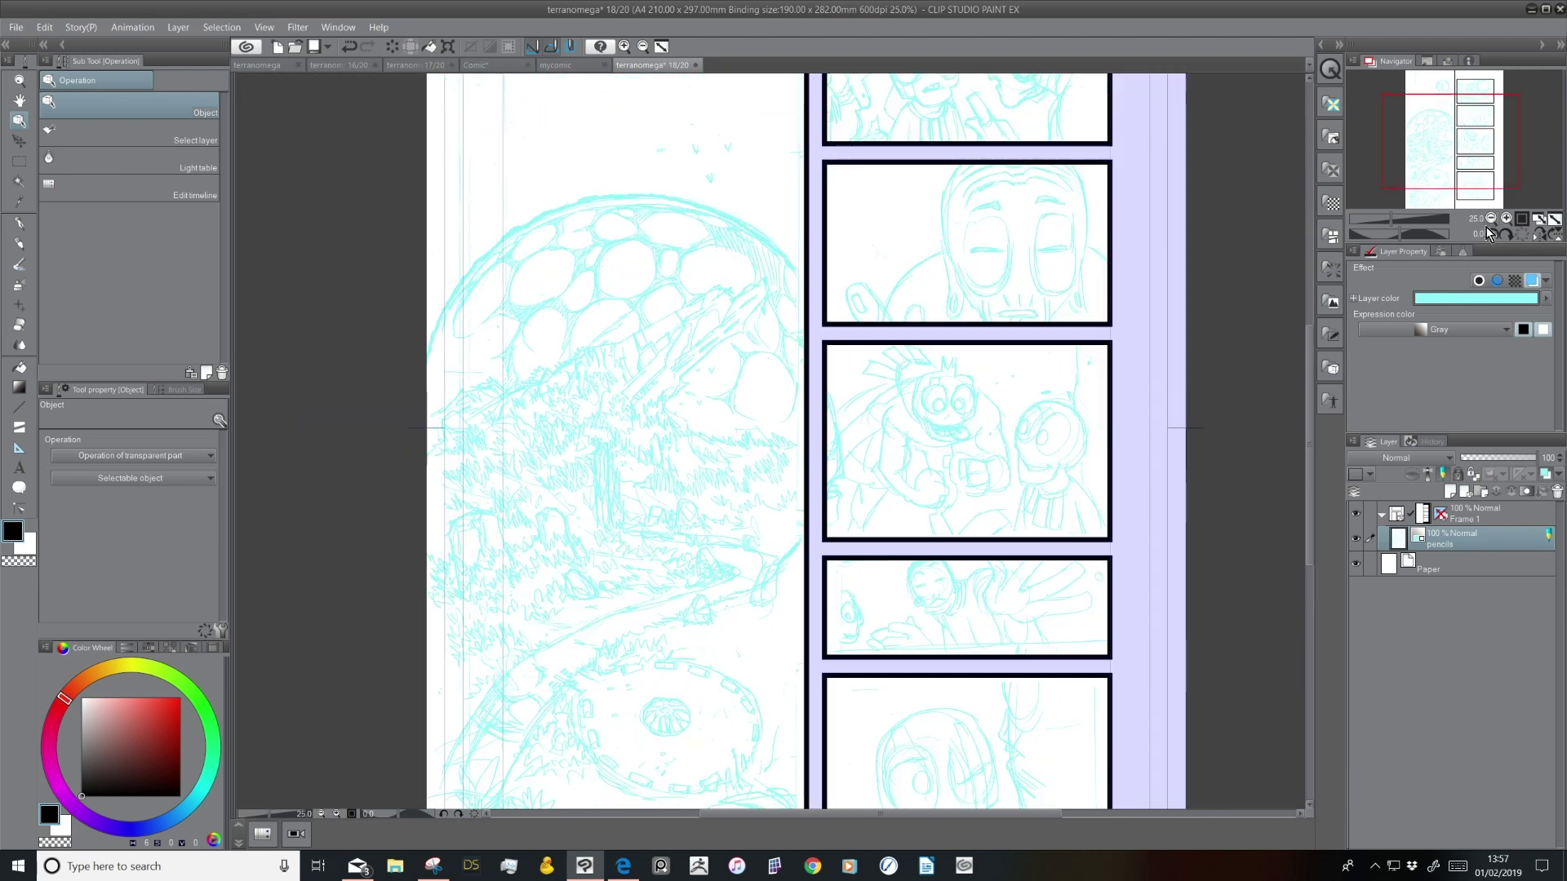
Select the Paper layer and examine the blue pencils and panel borders both up close and across the whole page
{"action": "left_click", "coordinate": [1462, 571]}
{"action": "left_click_drag", "start_coordinate": [855, 707], "coordinate": [741, 727]}
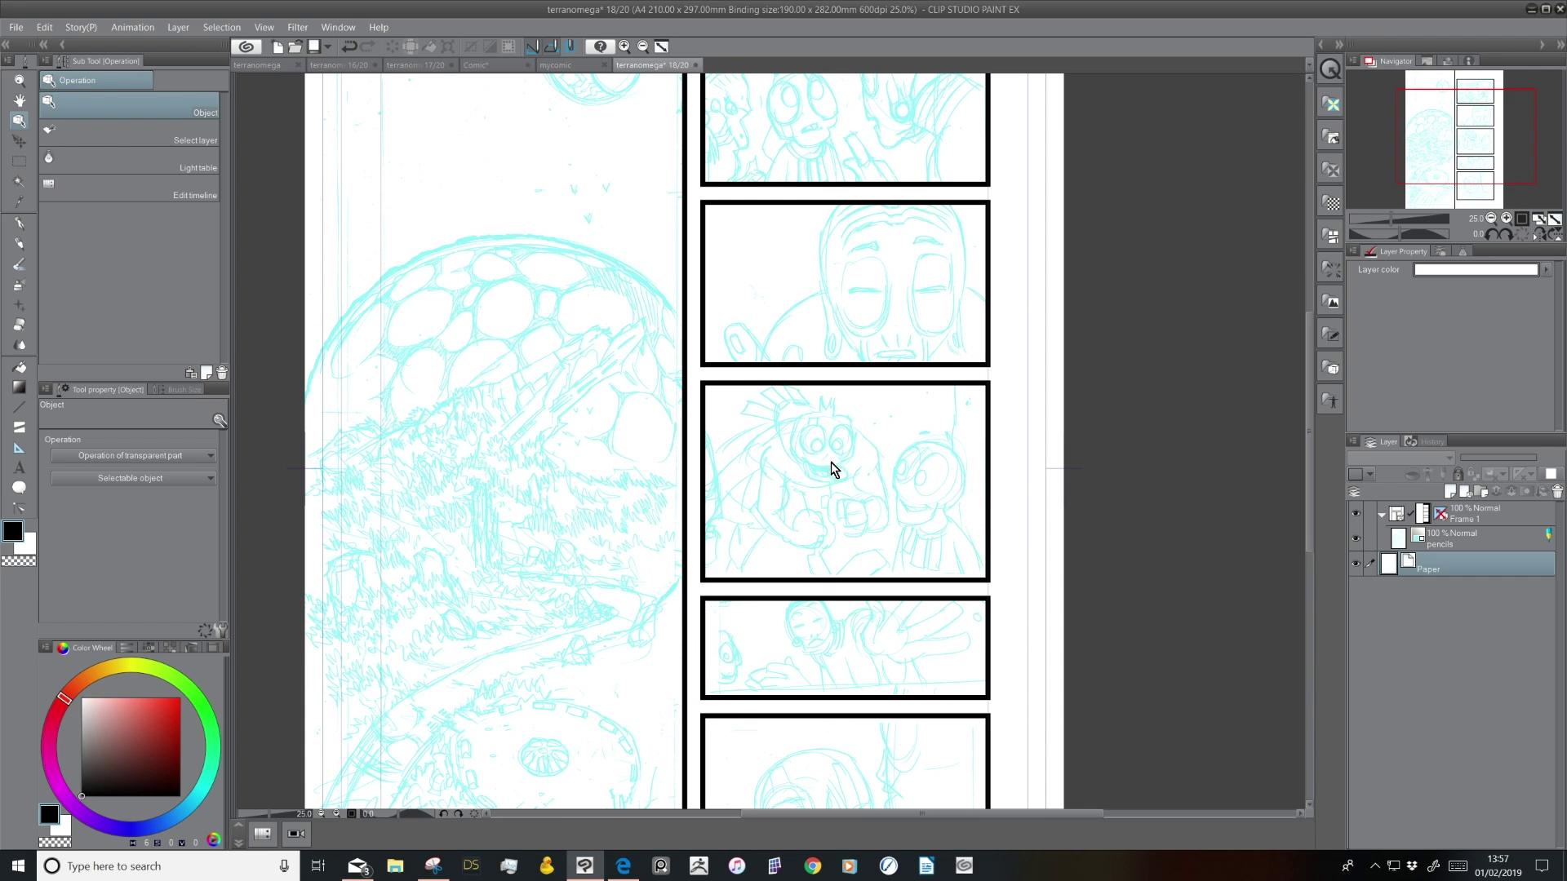
{"action": "left_click", "coordinate": [1491, 218]}
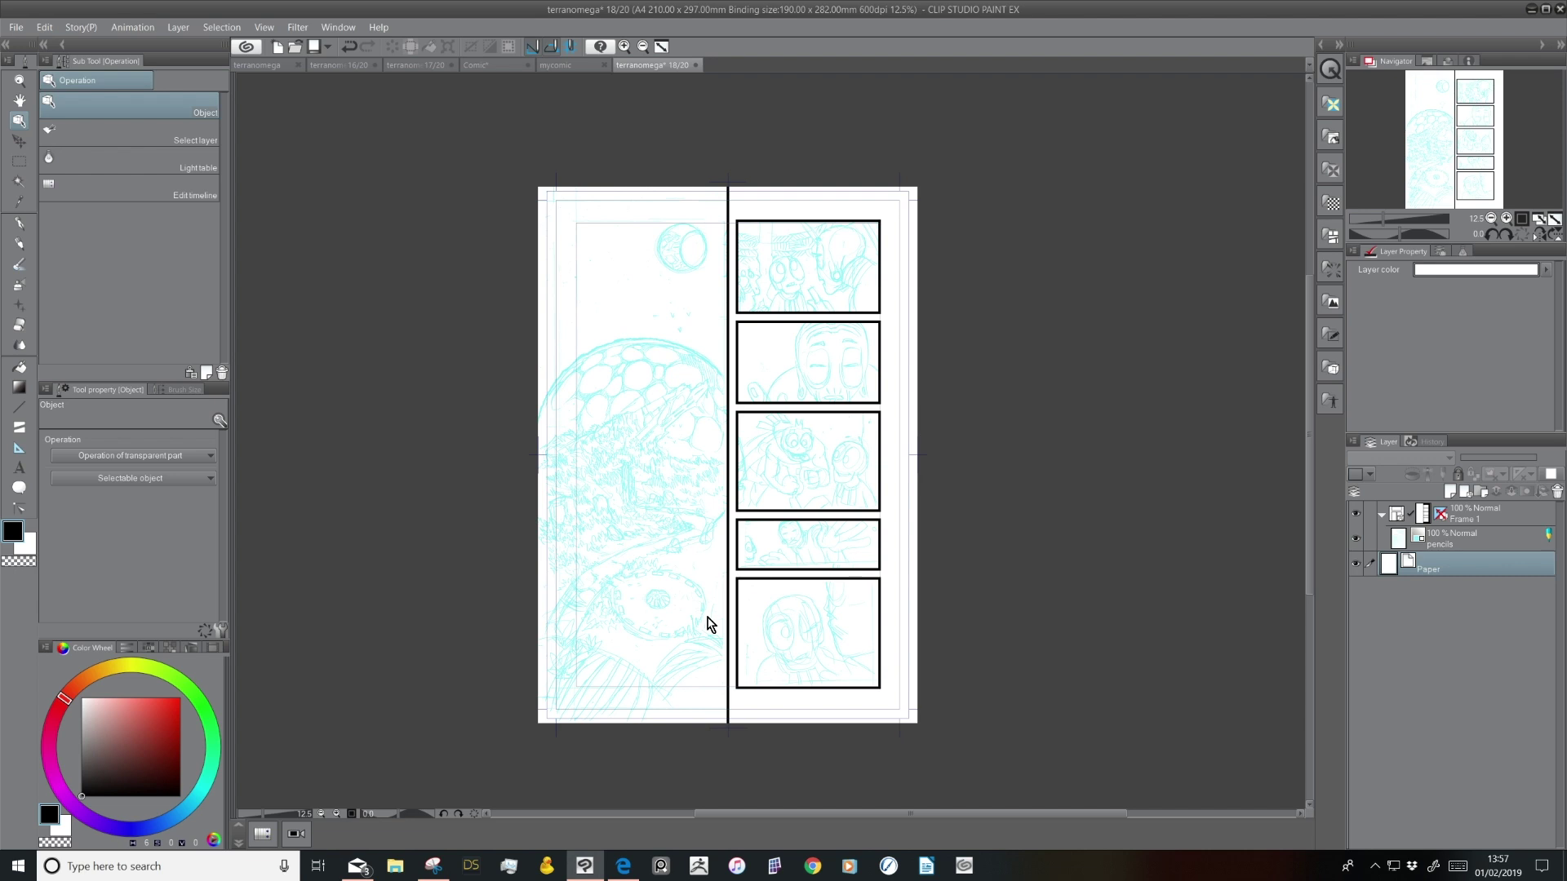
{"action": "left_click", "coordinate": [1505, 218]}
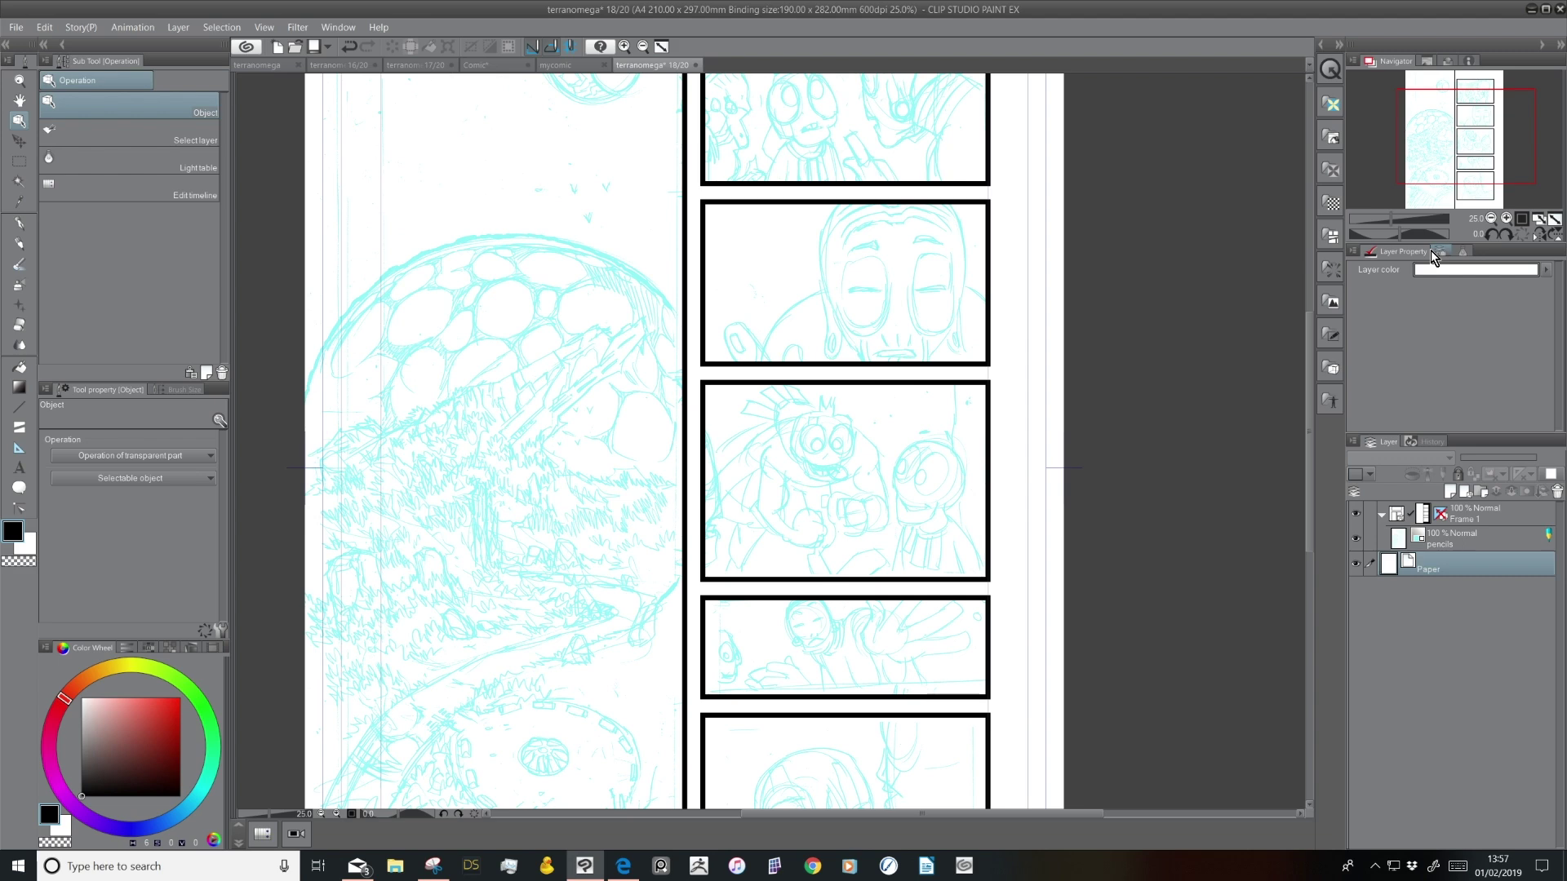
{"action": "left_click", "coordinate": [1492, 219]}
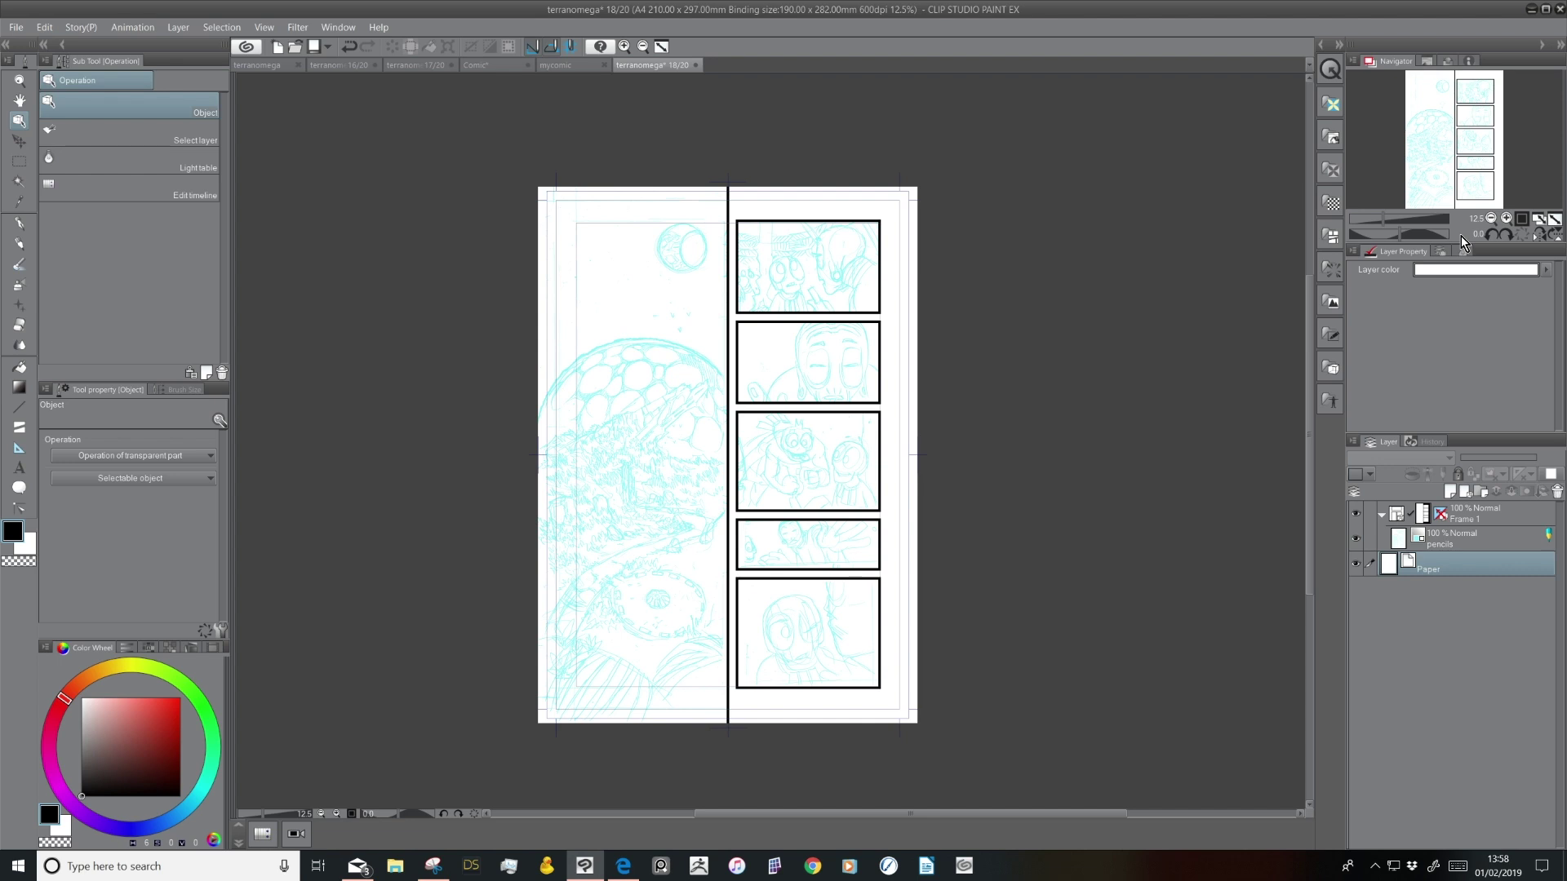
{"action": "key", "text": "ctrl+plus"}
{"action": "left_click_drag", "start_coordinate": [759, 681], "coordinate": [720, 805]}
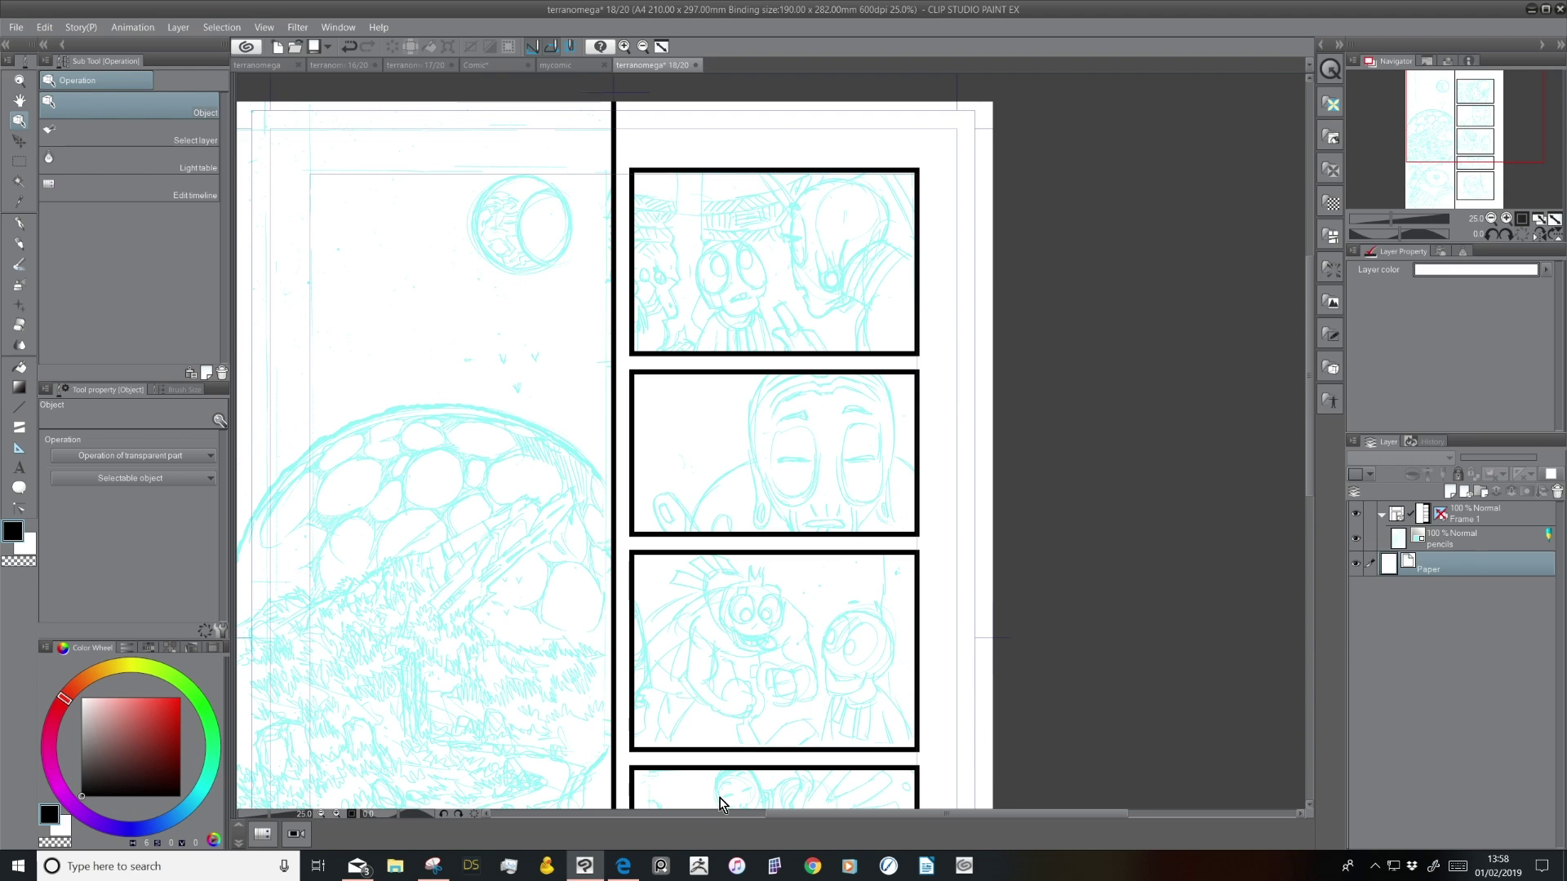
{"action": "left_click_drag", "start_coordinate": [643, 708], "coordinate": [676, 694]}
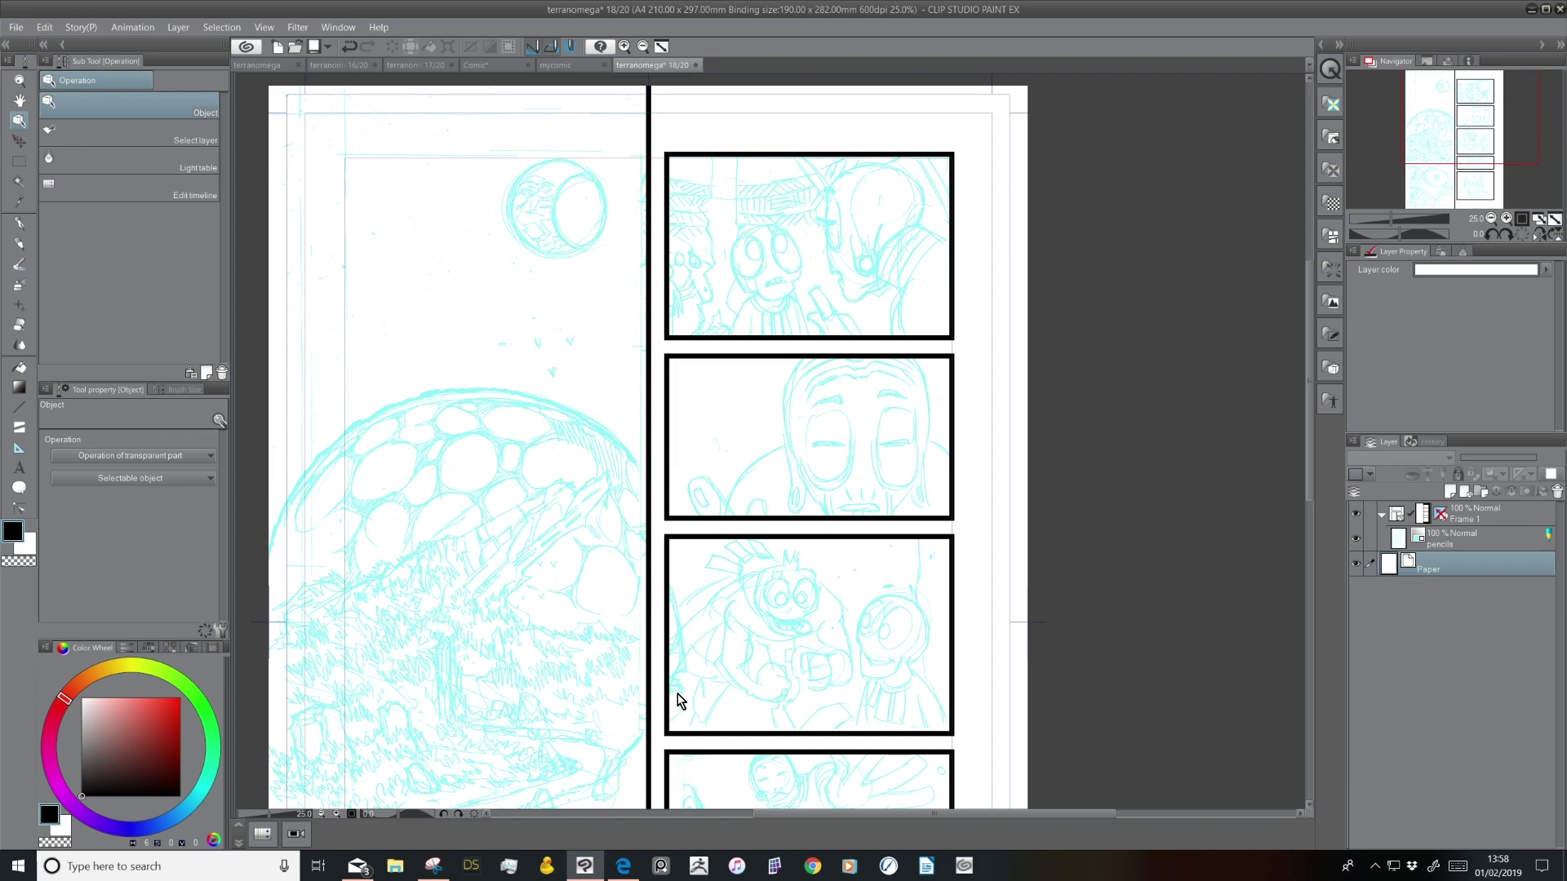
{"action": "left_click", "coordinate": [1491, 219]}
{"action": "left_click_drag", "start_coordinate": [743, 614], "coordinate": [669, 552]}
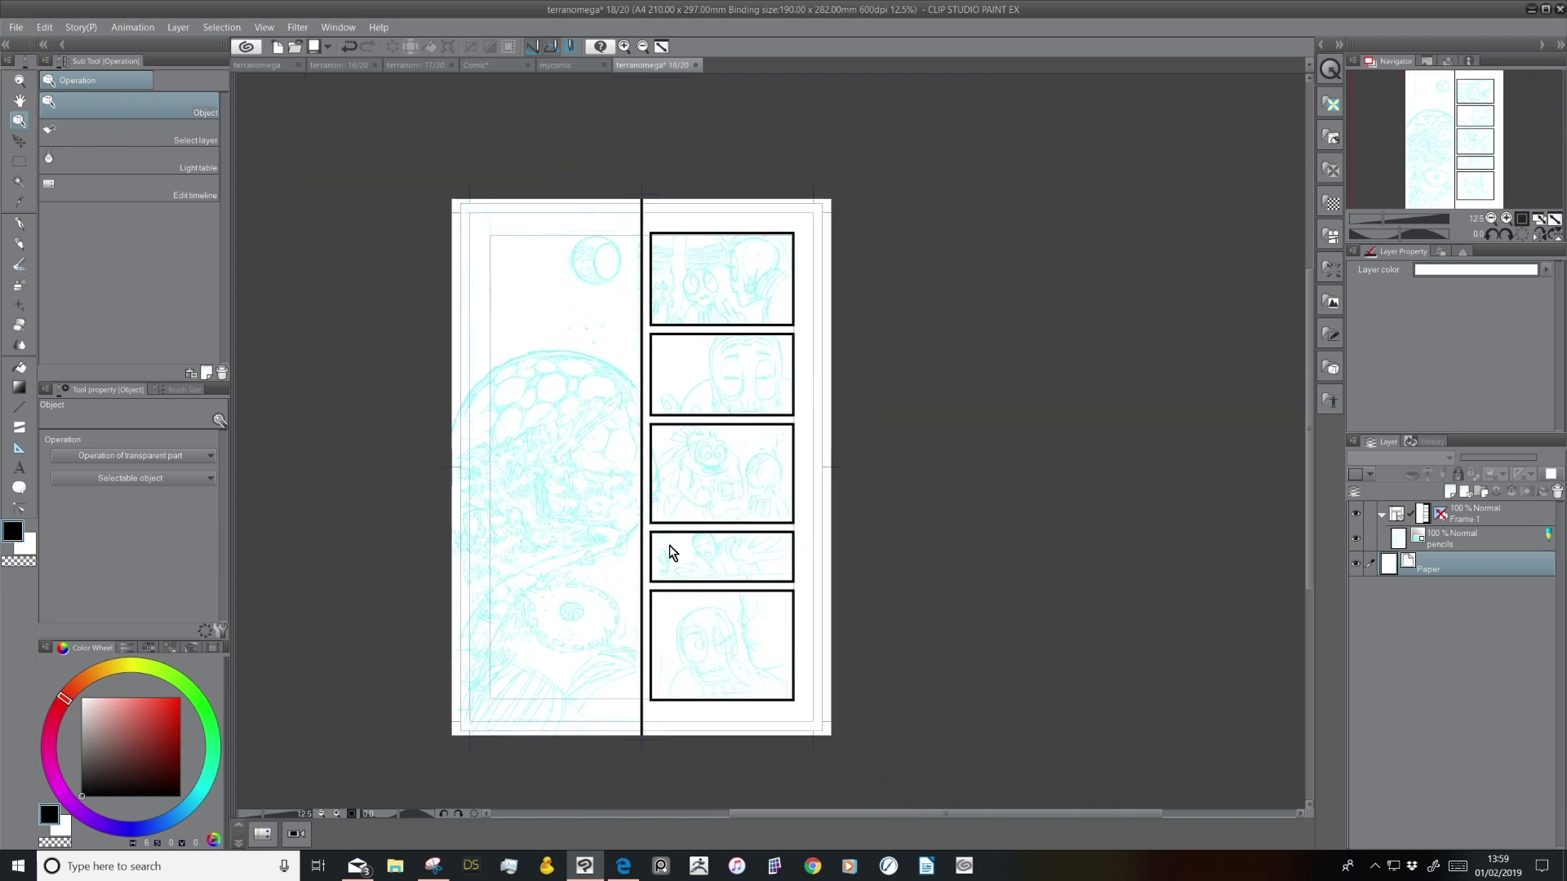
Review the Draft output option in the print settings and close them without applying changes
{"action": "left_click", "coordinate": [16, 27]}
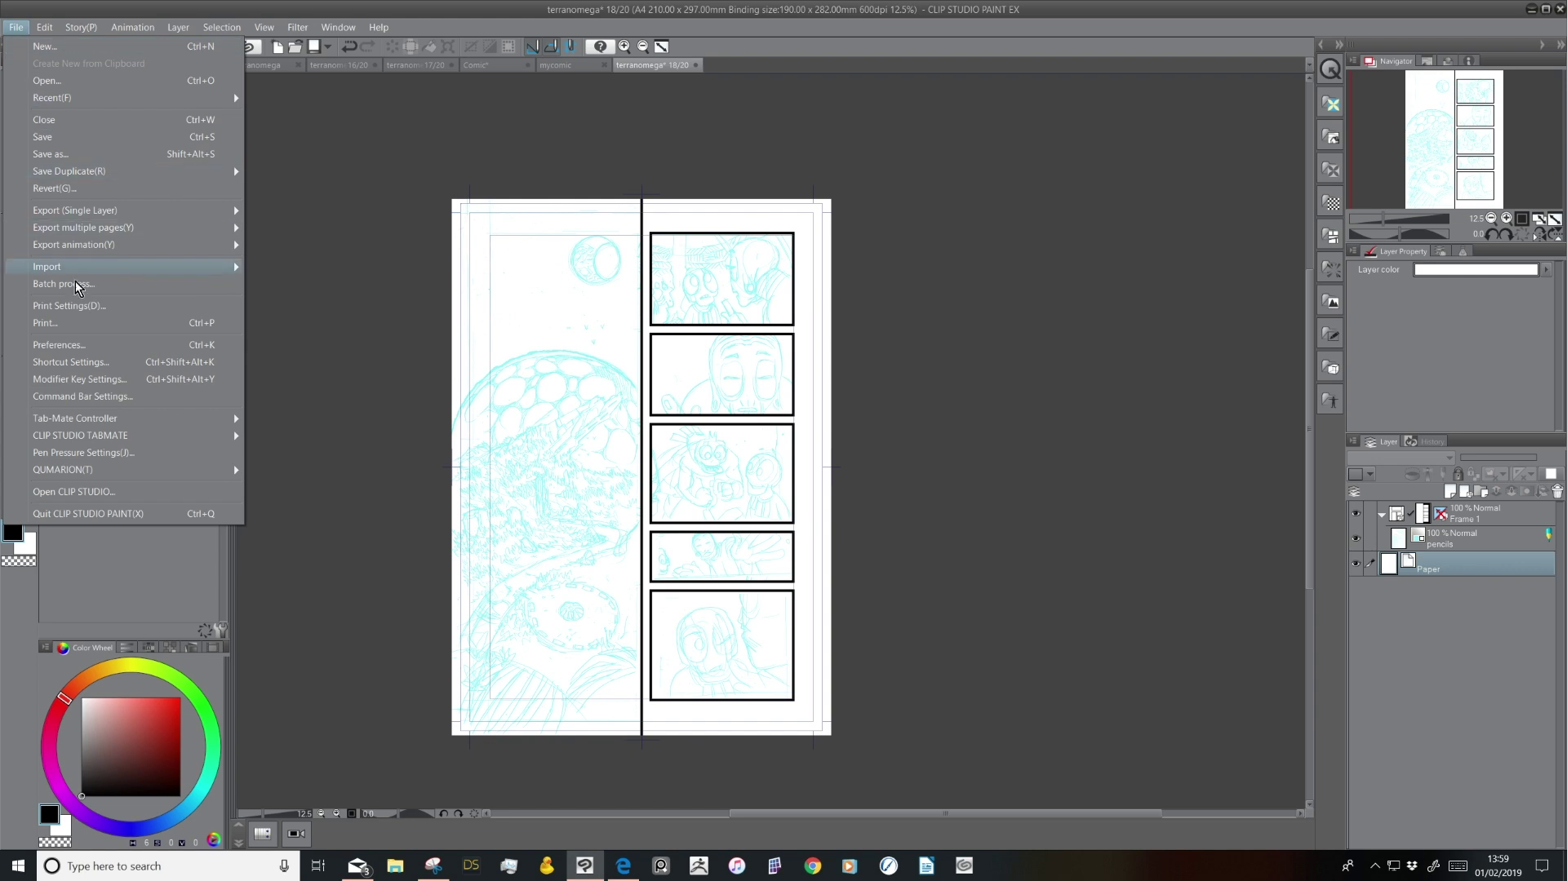
{"action": "left_click", "coordinate": [114, 316]}
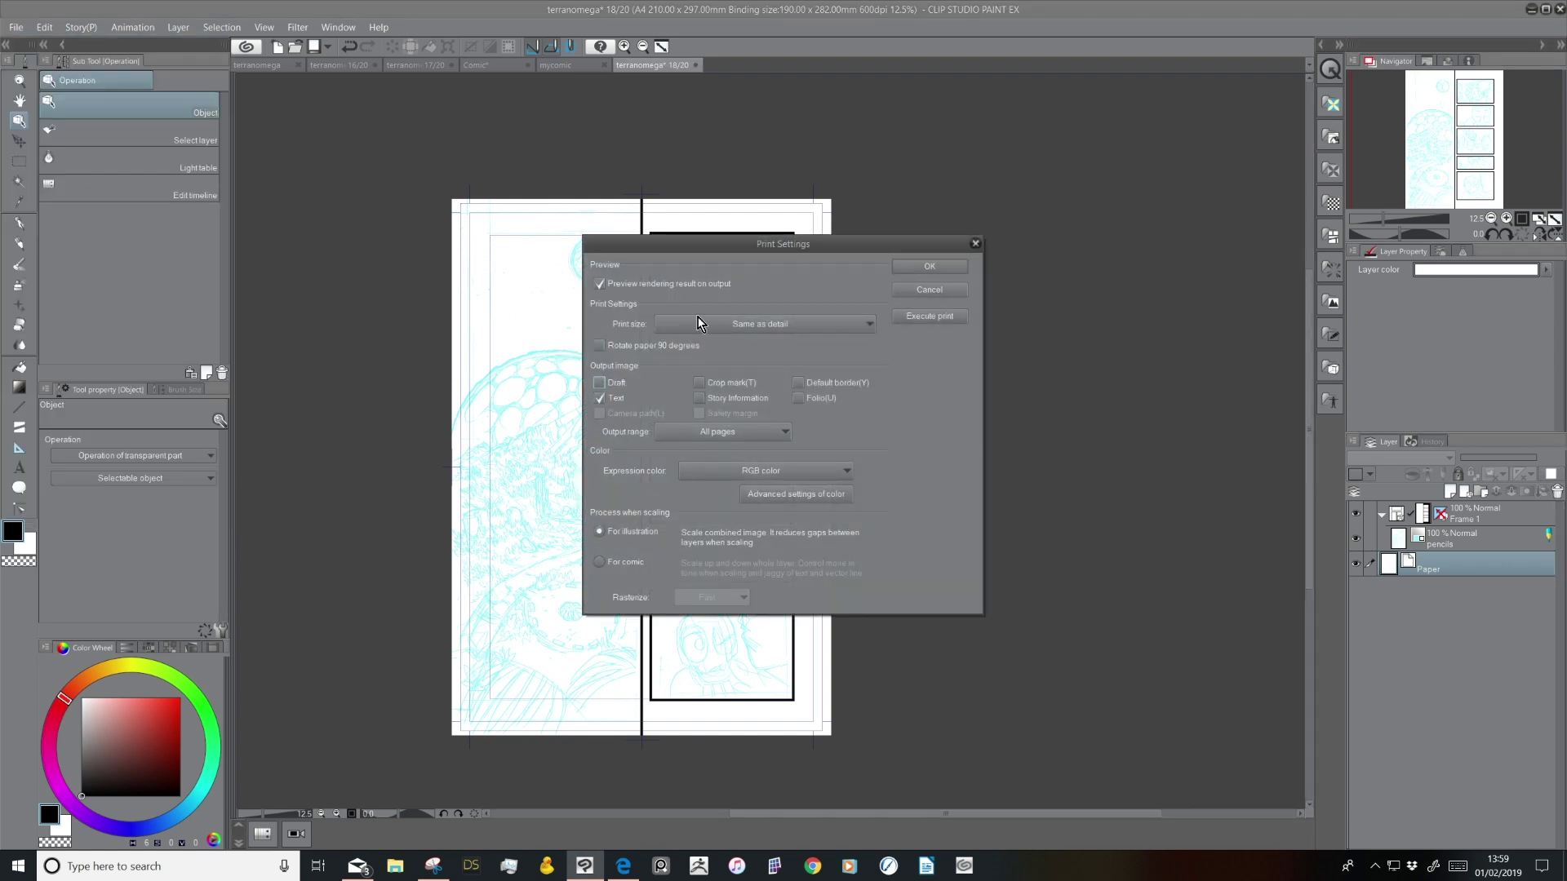
{"action": "left_click_drag", "start_coordinate": [750, 247], "coordinate": [945, 307]}
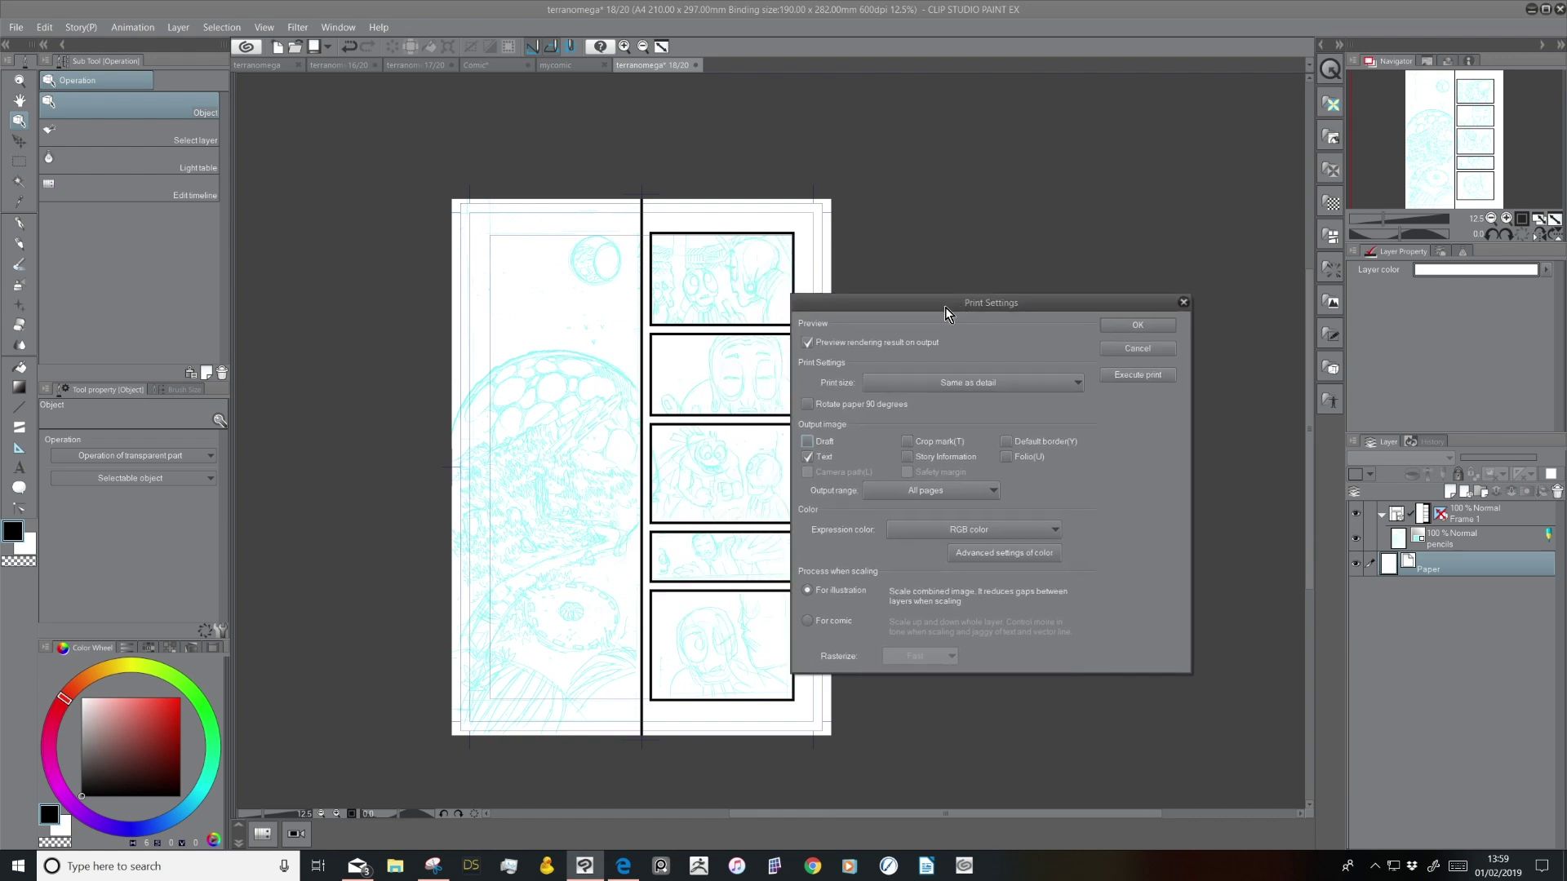
{"action": "left_click", "coordinate": [824, 445]}
{"action": "left_click", "coordinate": [824, 449]}
{"action": "left_click", "coordinate": [825, 447]}
{"action": "left_click", "coordinate": [1141, 351]}
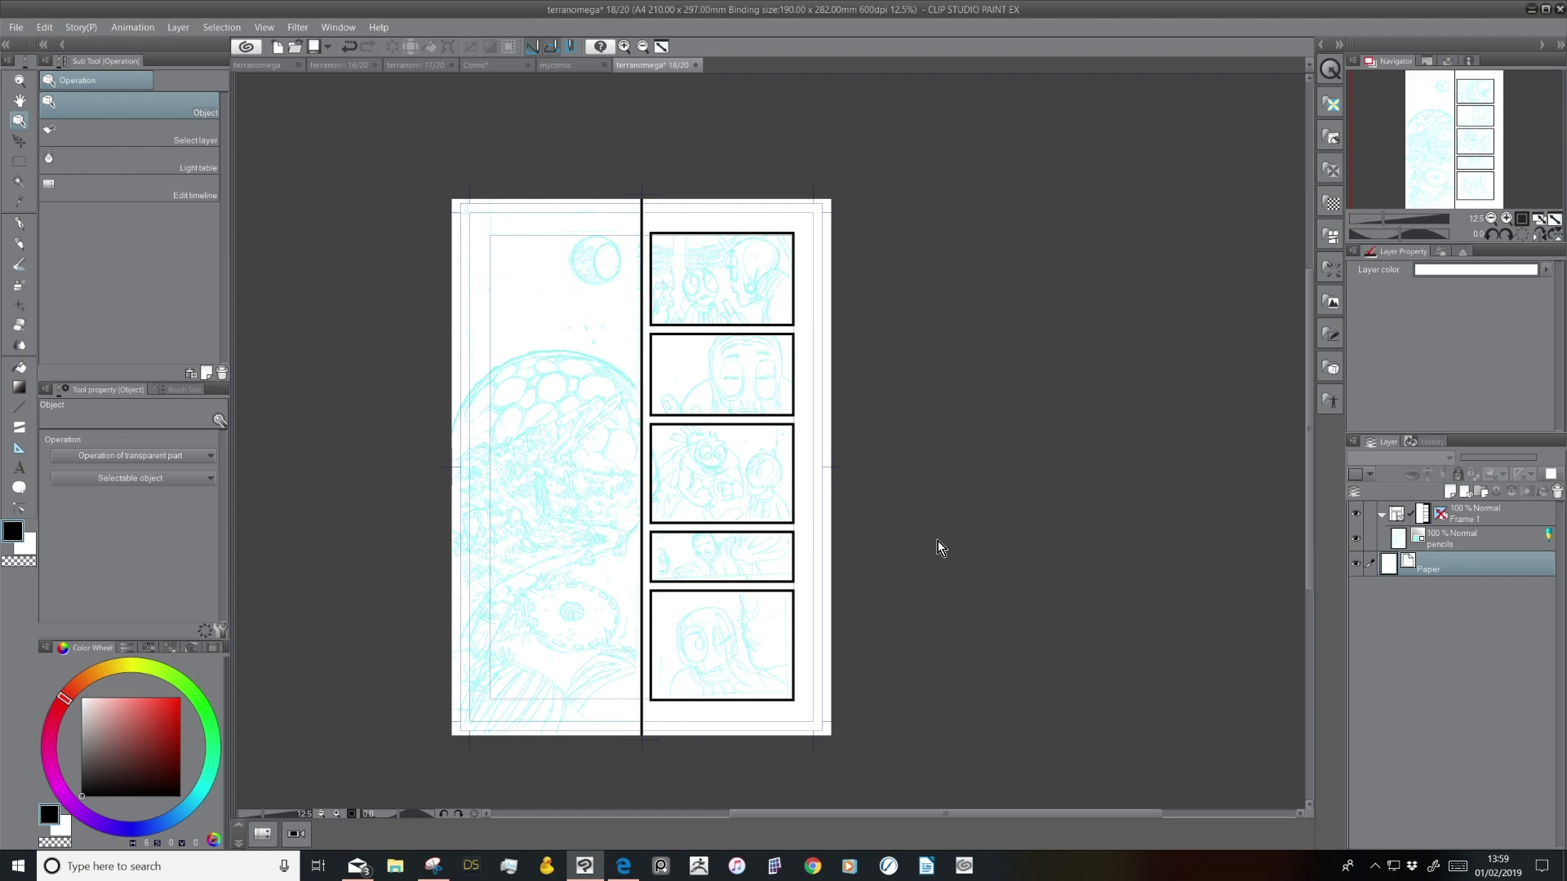
Review the available print sizes in the print settings, keep Same as detail, and cancel the dialog
{"action": "left_click", "coordinate": [17, 27]}
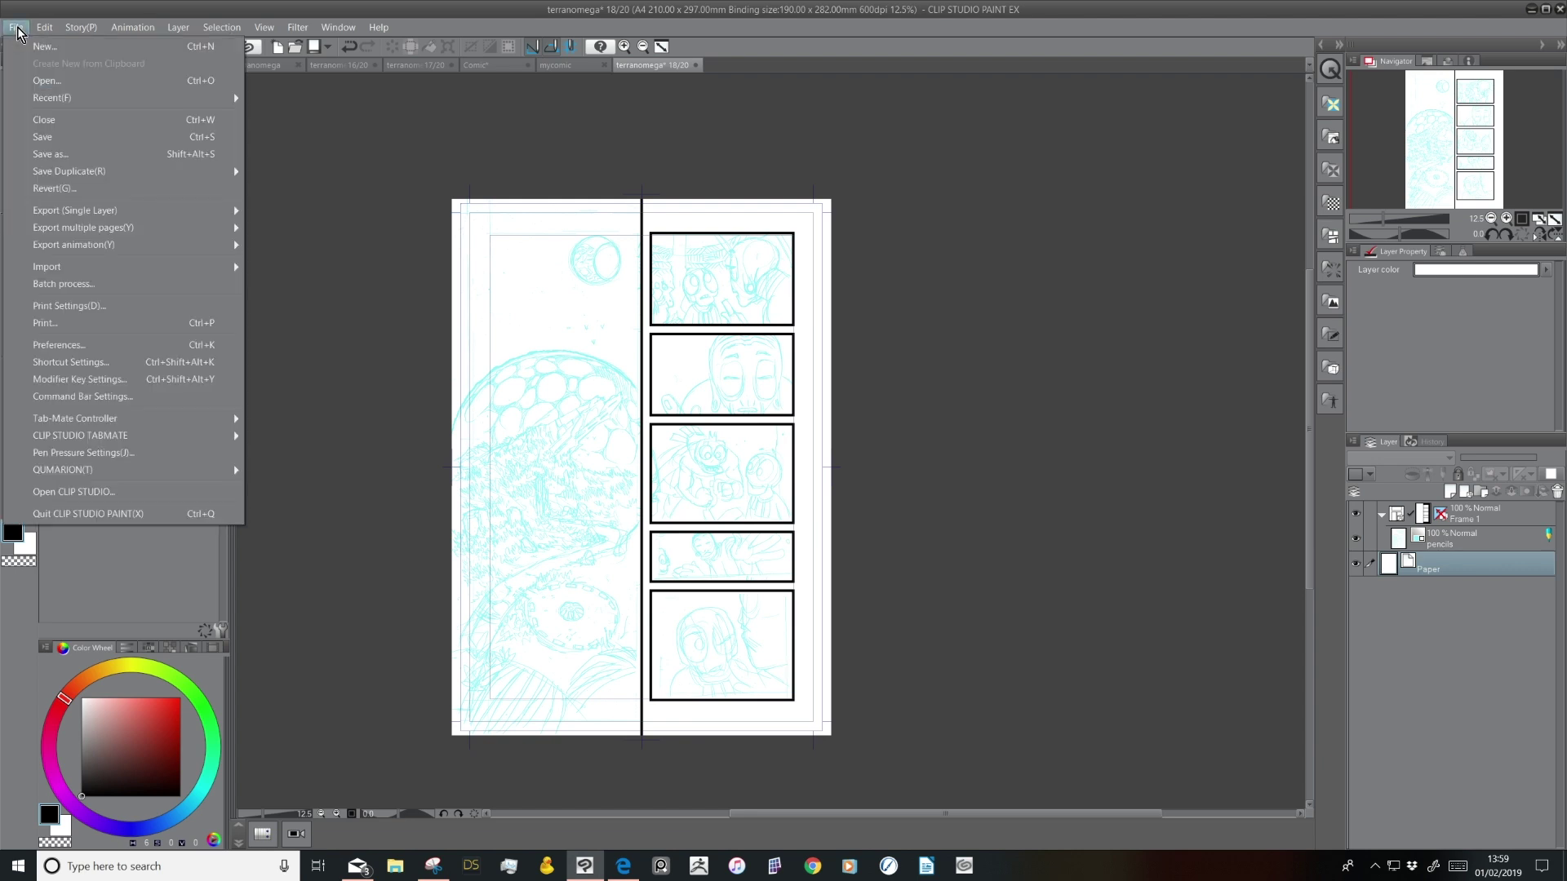
{"action": "left_click", "coordinate": [140, 307]}
{"action": "left_click", "coordinate": [994, 384]}
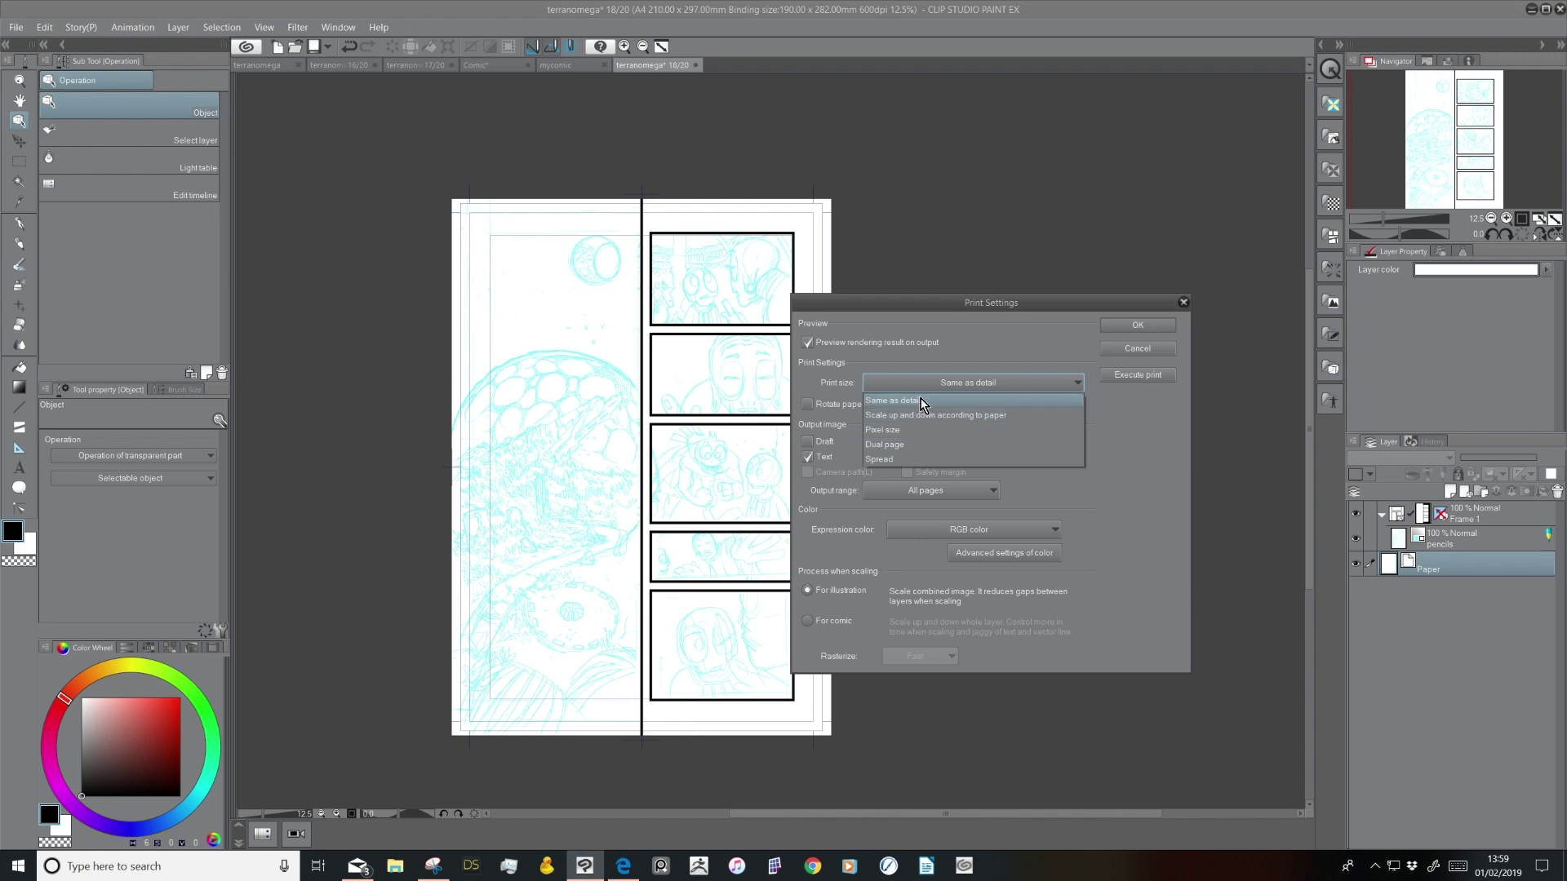
{"action": "left_click", "coordinate": [923, 403]}
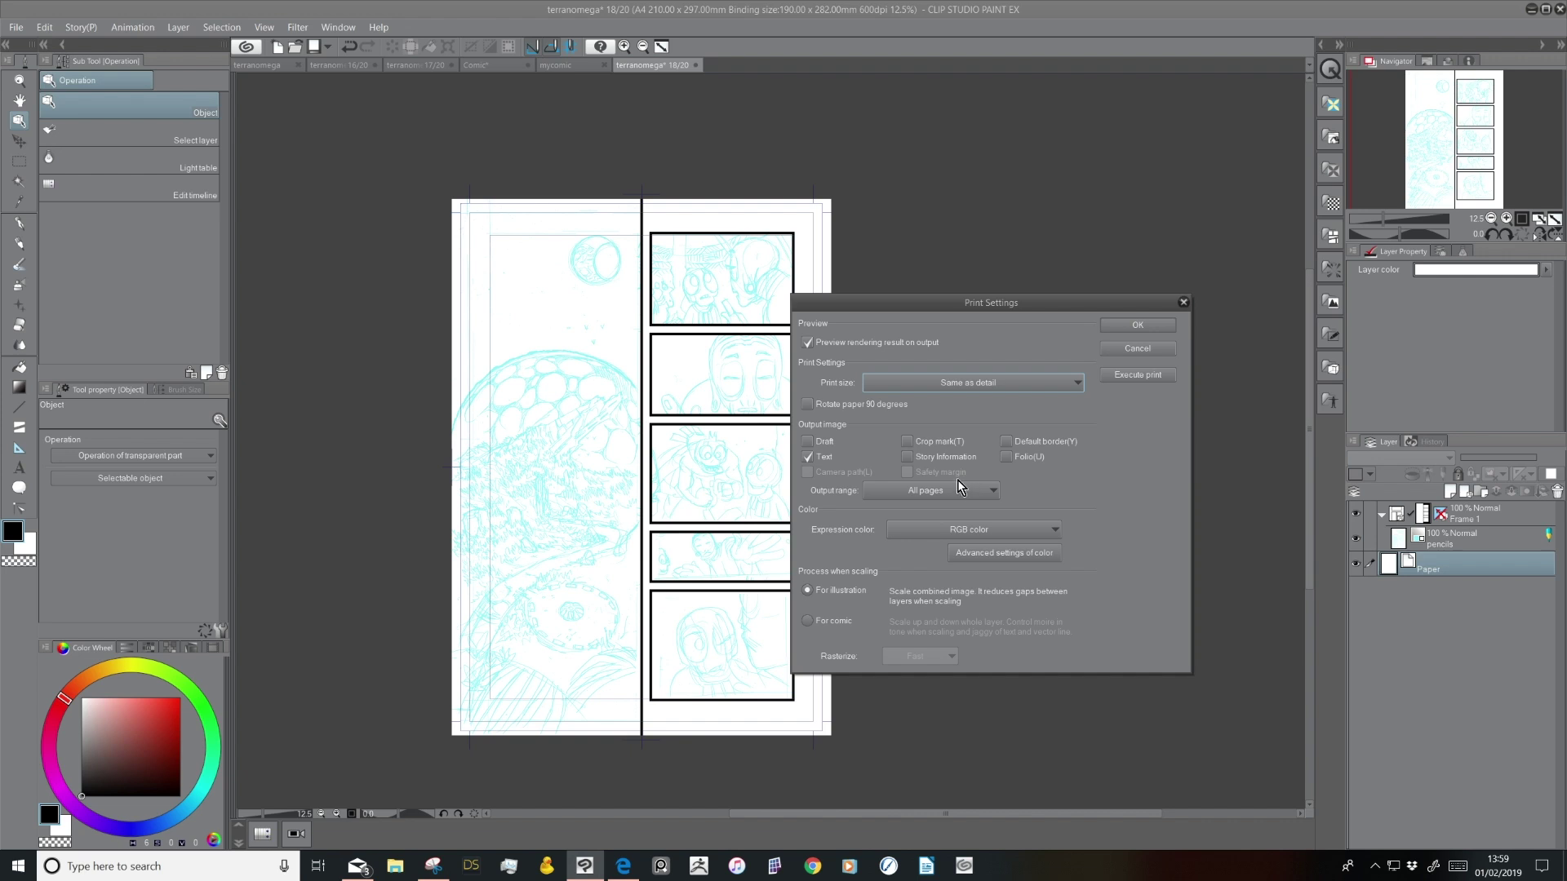
{"action": "left_click", "coordinate": [1137, 349]}
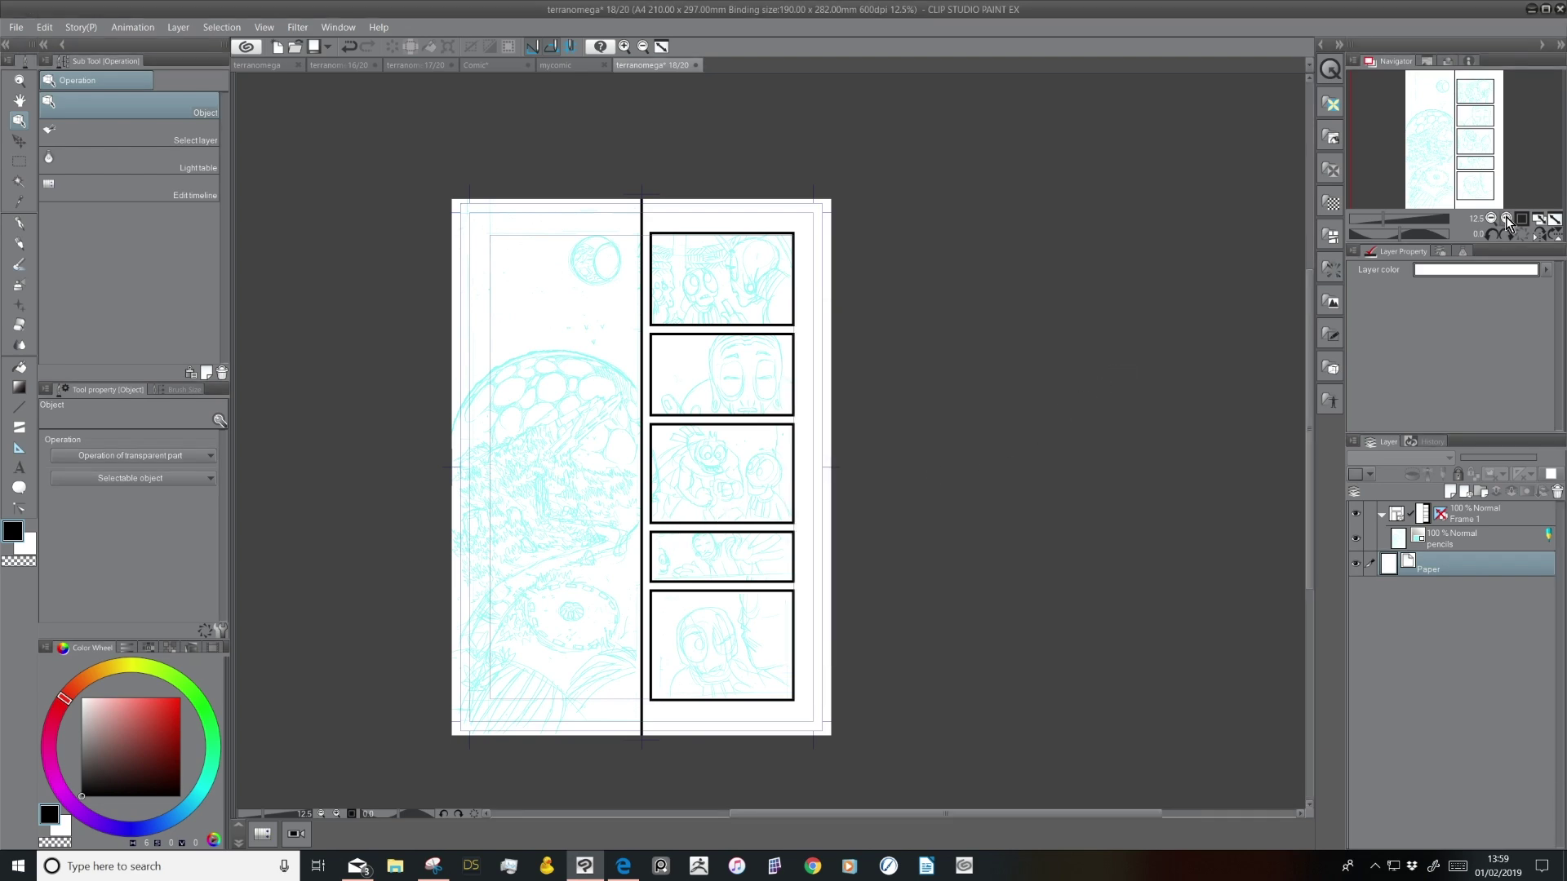
Look over the blue-pencil page, return to the terranomega page overview, and open page 19 with the inked black-and-white scan
{"action": "key", "text": "ctrl+plus"}
{"action": "key", "text": "ctrl+plus"}
{"action": "left_click_drag", "start_coordinate": [710, 459], "coordinate": [959, 513]}
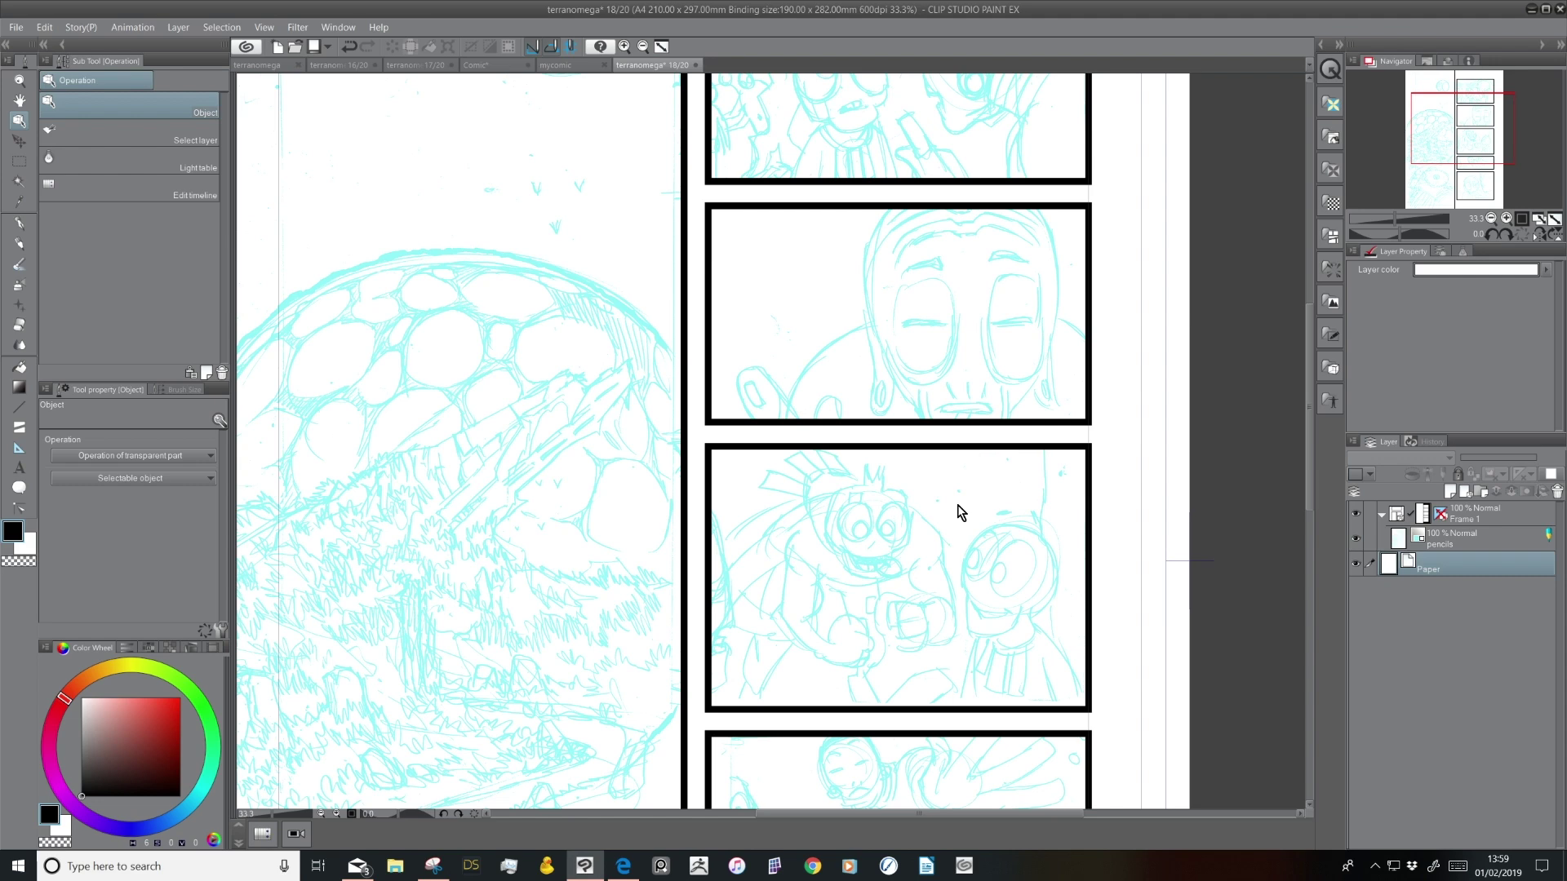
{"action": "key", "text": "ctrl+minus"}
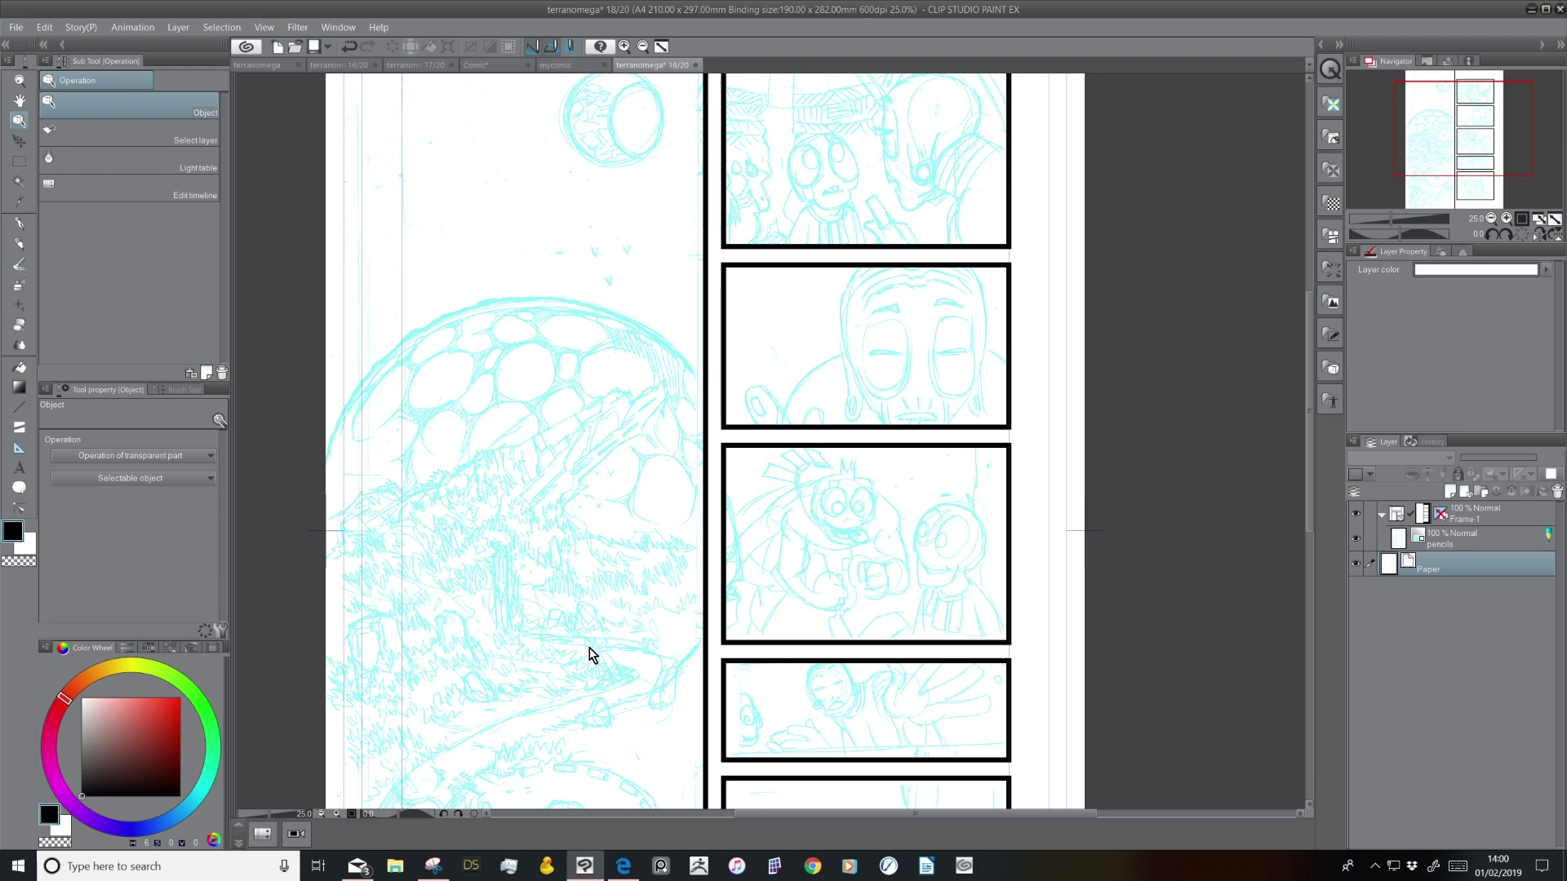
{"action": "left_click", "coordinate": [563, 64]}
{"action": "left_click", "coordinate": [478, 66]}
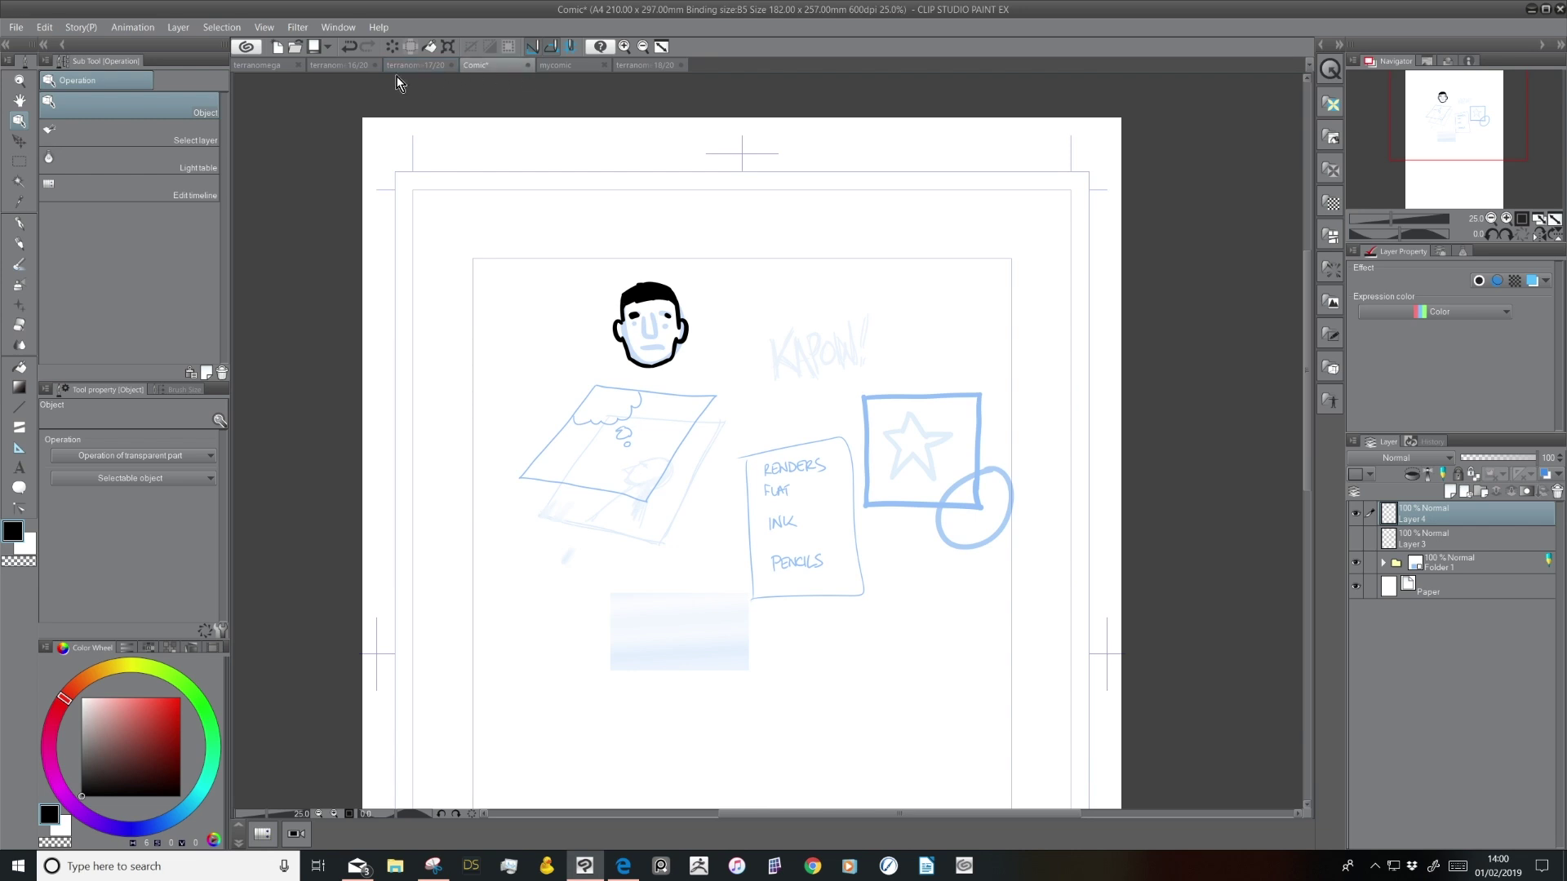
{"action": "left_click", "coordinate": [264, 67]}
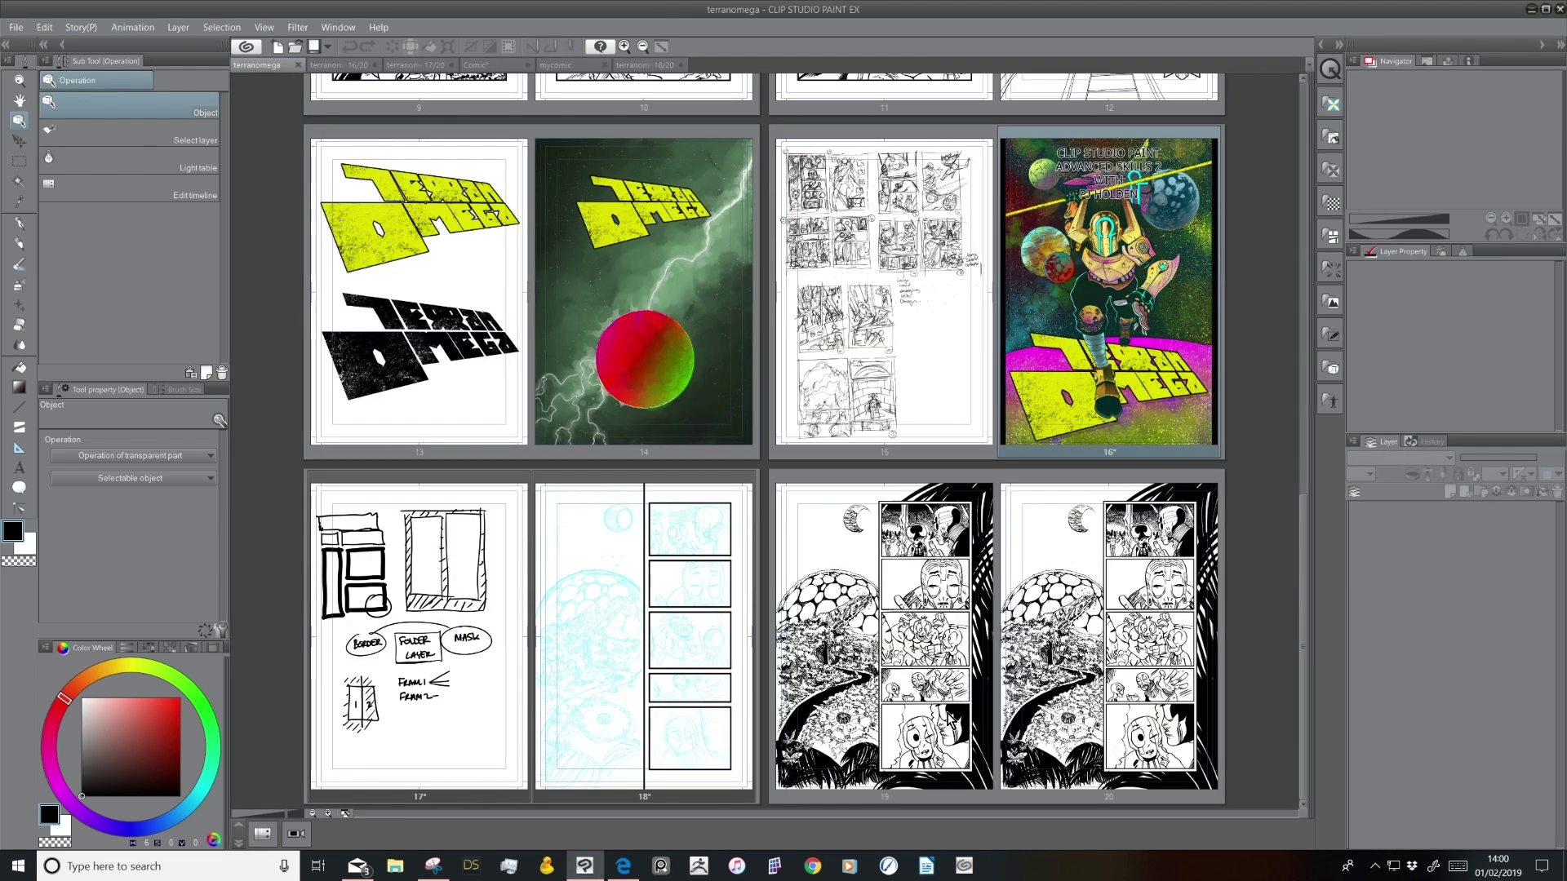
{"action": "double_click", "coordinate": [951, 723]}
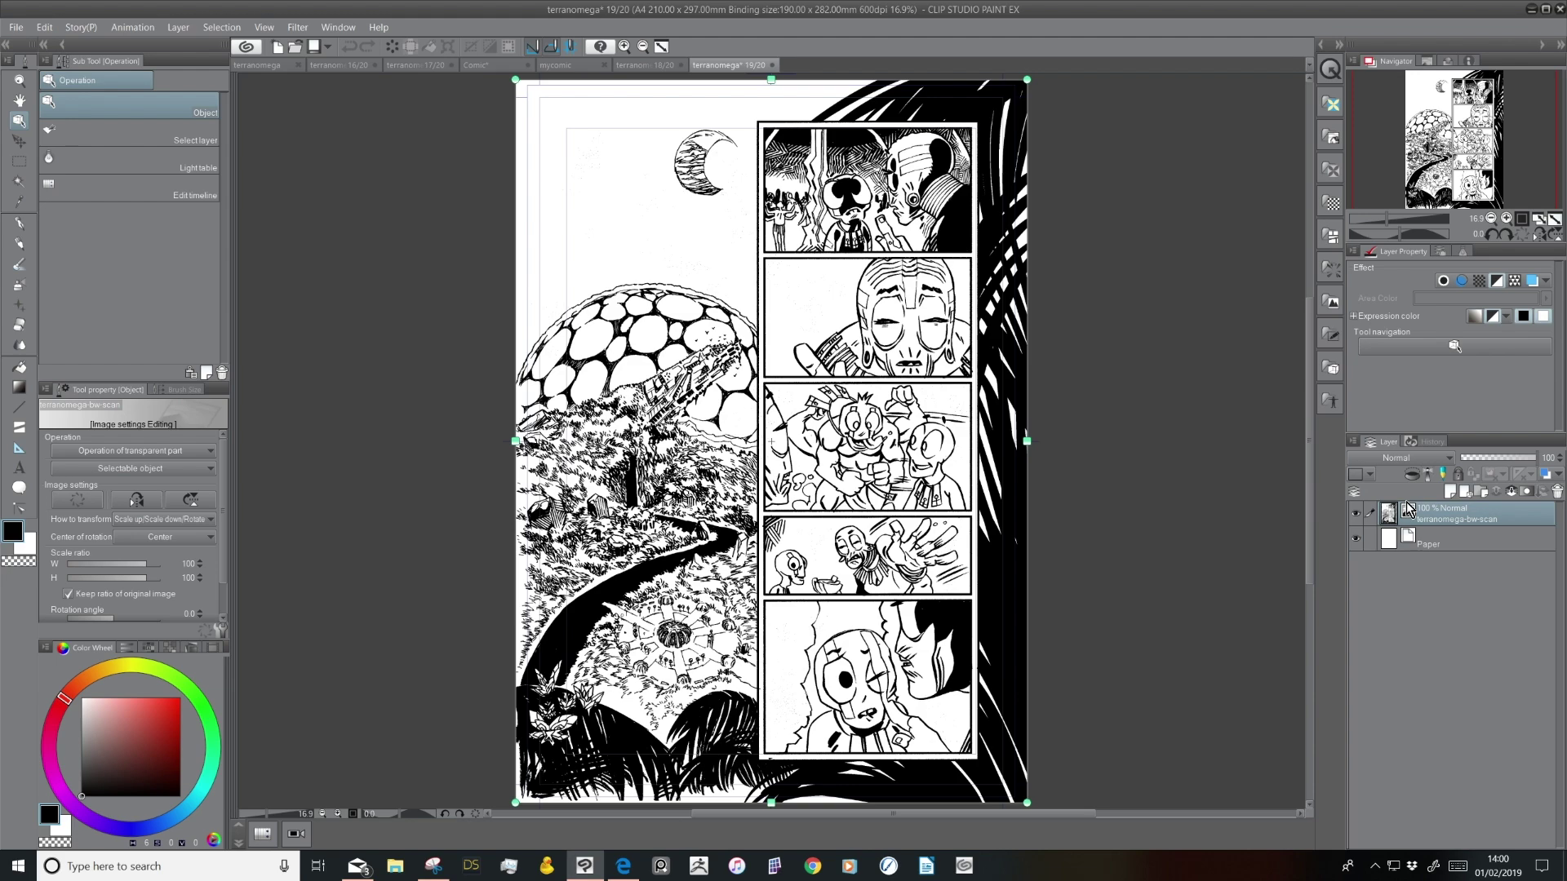
Examine the white areas around the moon, dome and upper panels of the inked scan for stray specks
{"action": "scroll", "coordinate": [834, 425], "scroll_direction": "up", "scroll_amount": 2}
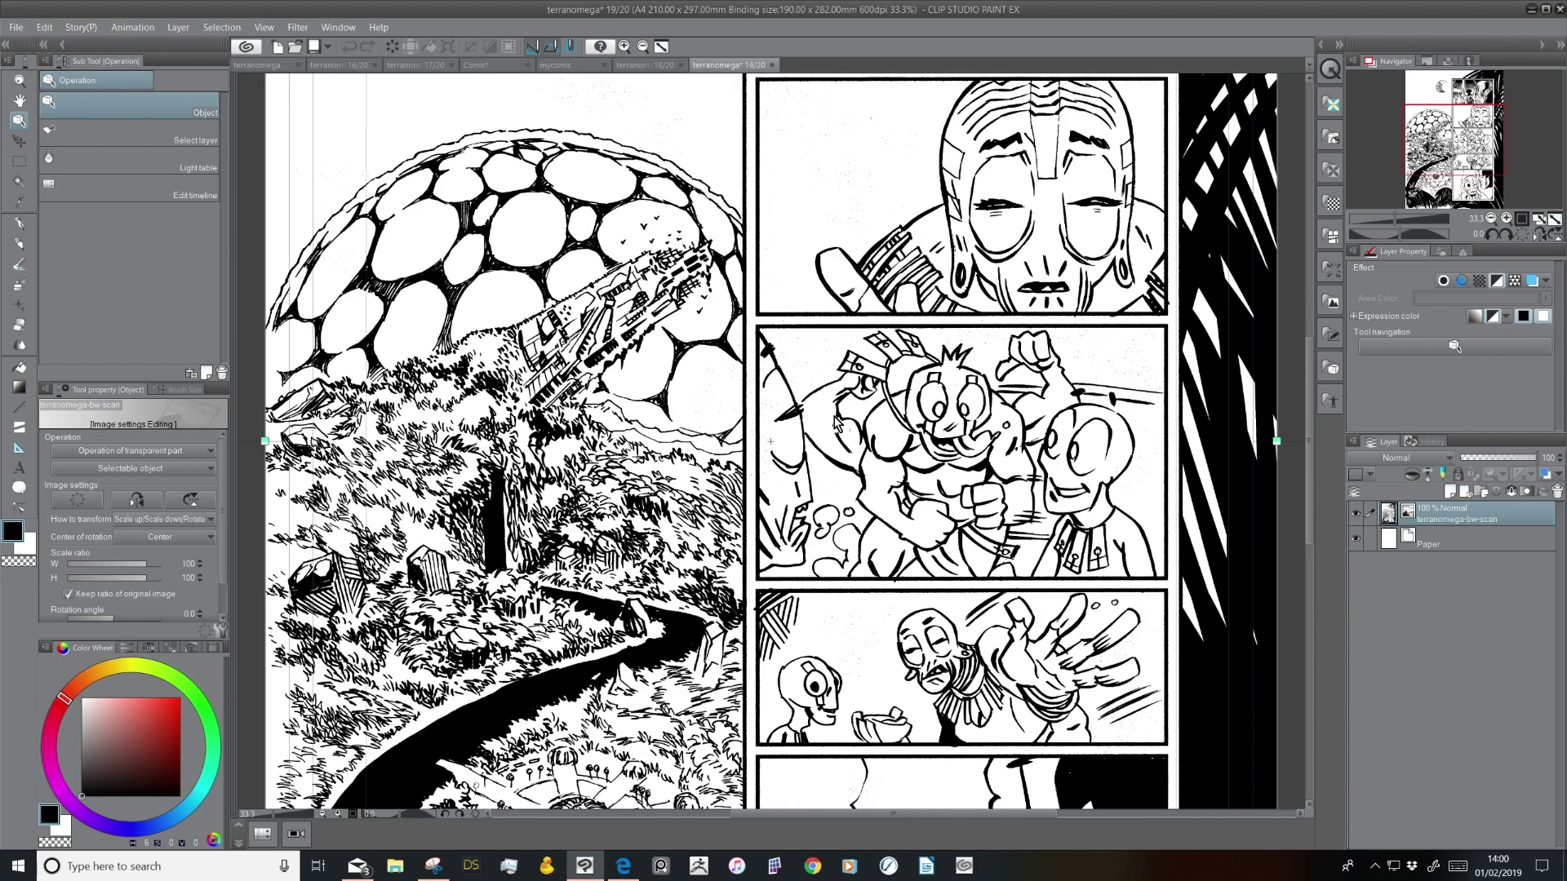
{"action": "left_click", "coordinate": [1506, 218]}
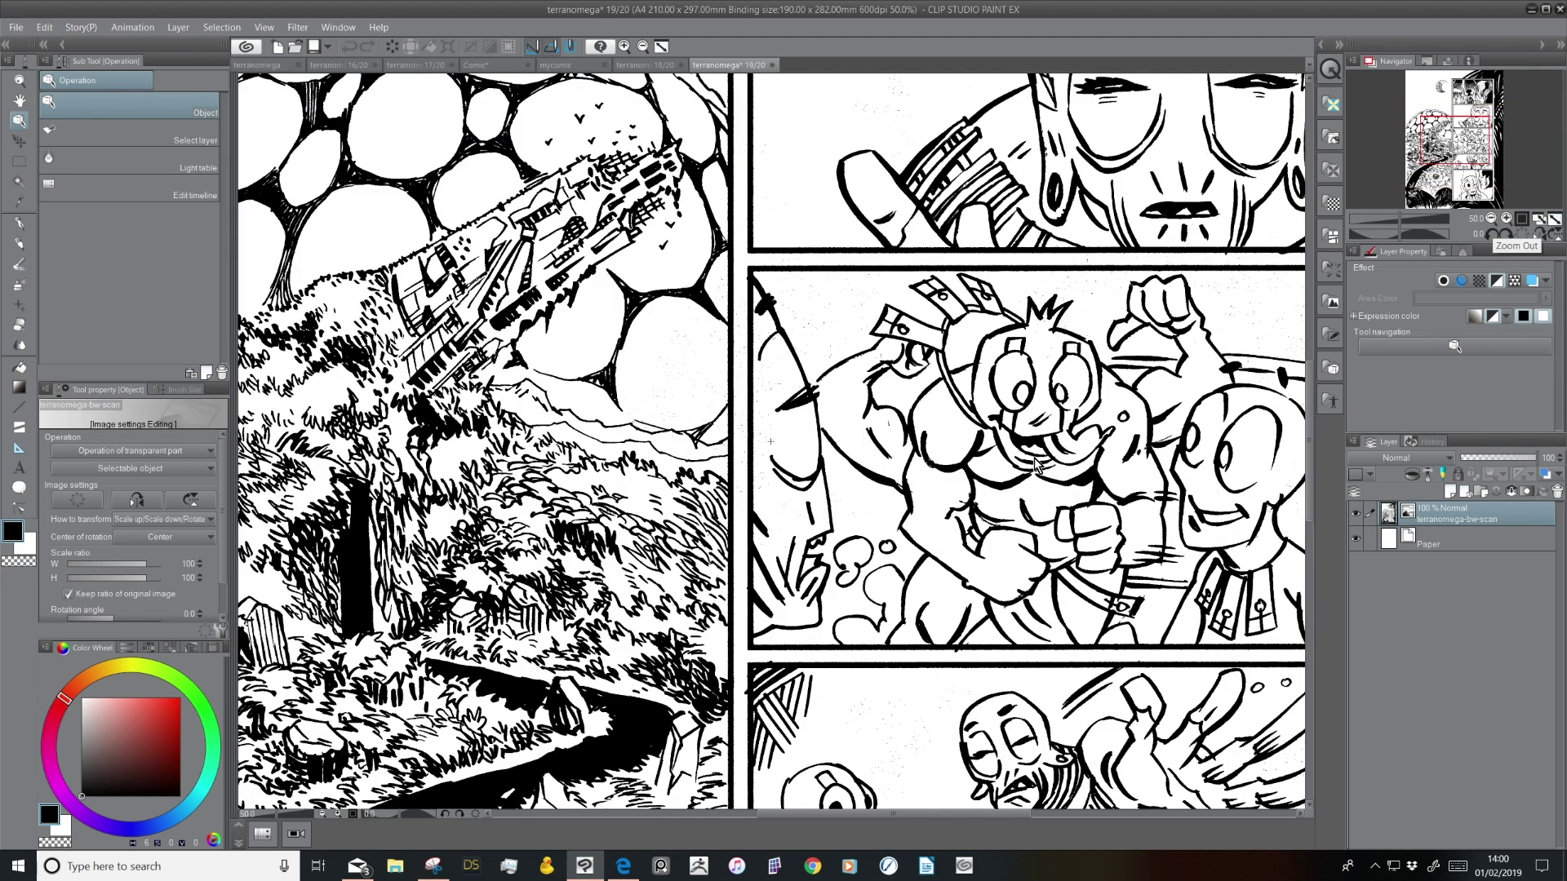
{"action": "scroll", "coordinate": [897, 531], "scroll_direction": "up", "scroll_amount": 3}
{"action": "left_click", "coordinate": [1504, 218]}
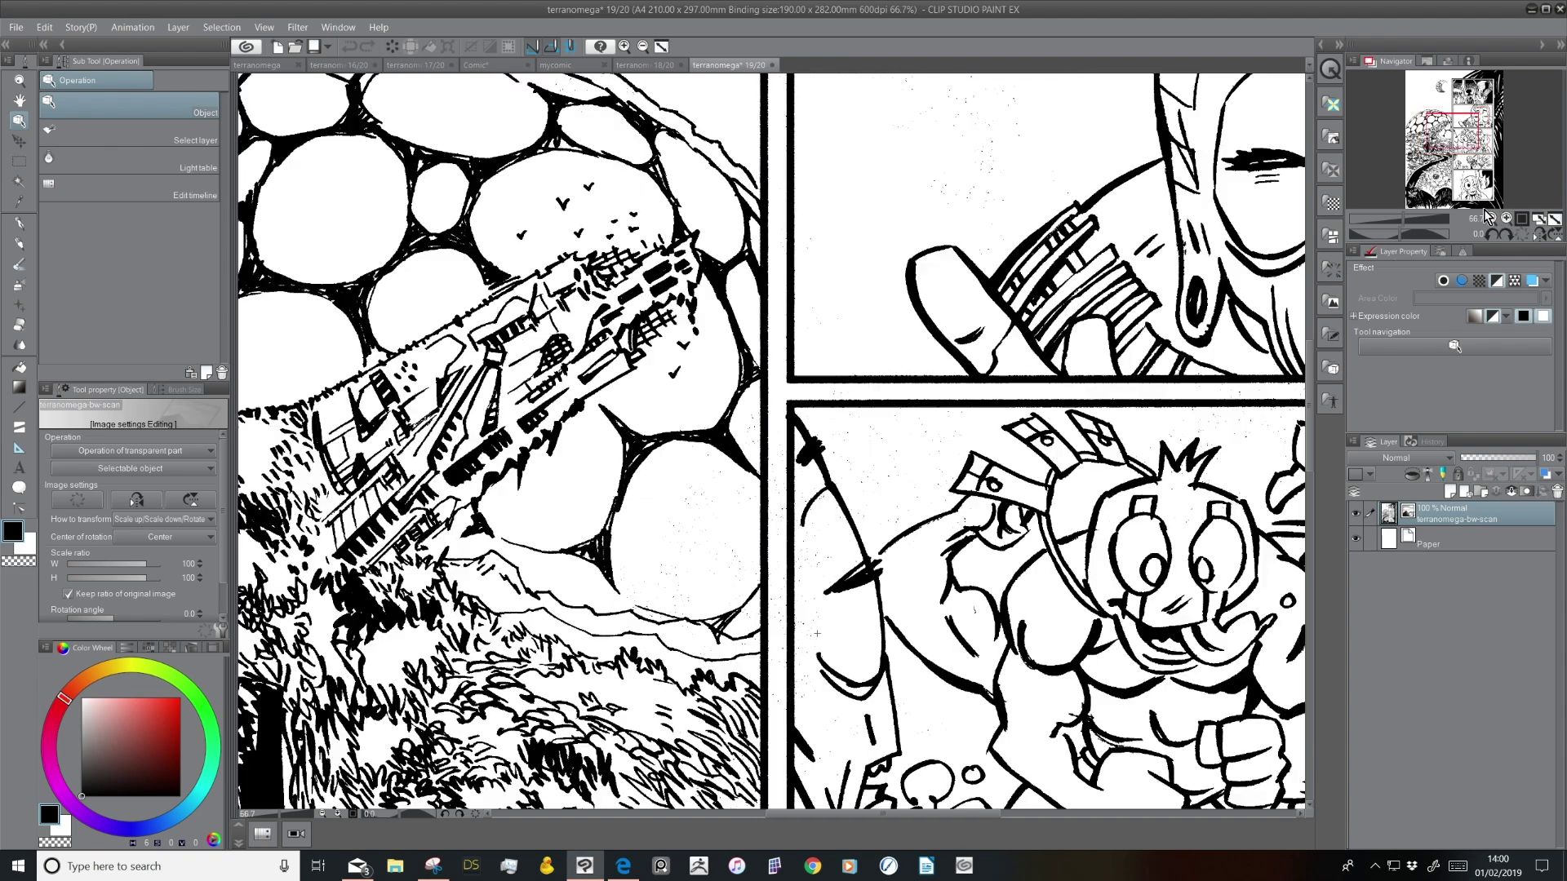
{"action": "scroll", "coordinate": [819, 395], "scroll_direction": "up", "scroll_amount": 3}
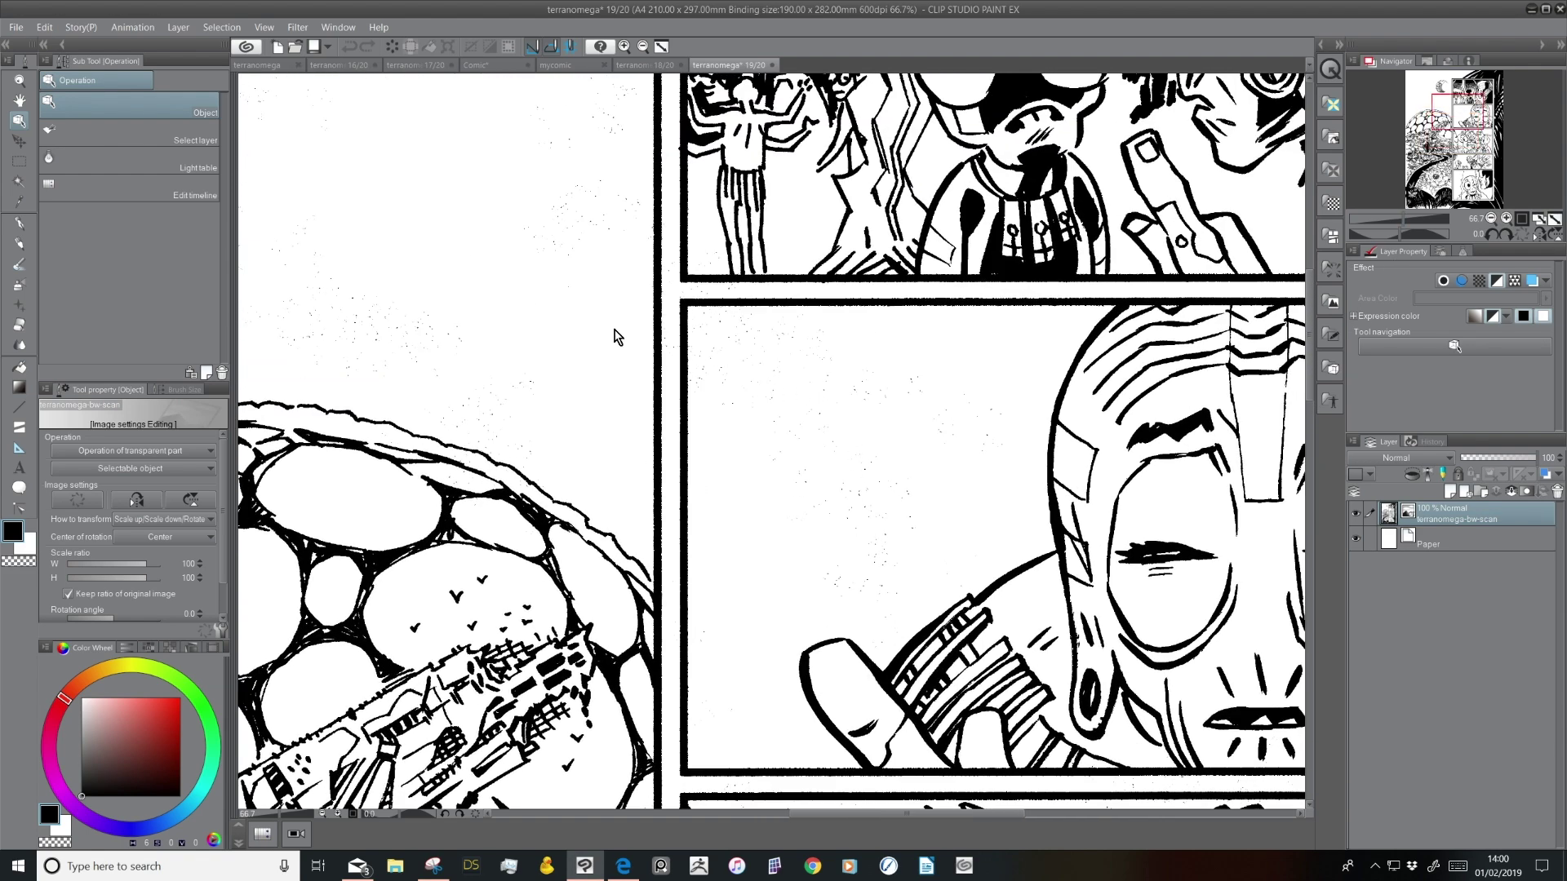
{"action": "mouse_move", "coordinate": [514, 470]}
{"action": "left_mouse_down"}
{"action": "mouse_move", "coordinate": [620, 482]}
{"action": "mouse_move", "coordinate": [775, 704]}
{"action": "left_mouse_up"}
{"action": "left_click_drag", "start_coordinate": [1134, 346], "coordinate": [903, 689]}
{"action": "left_click_drag", "start_coordinate": [990, 549], "coordinate": [918, 502]}
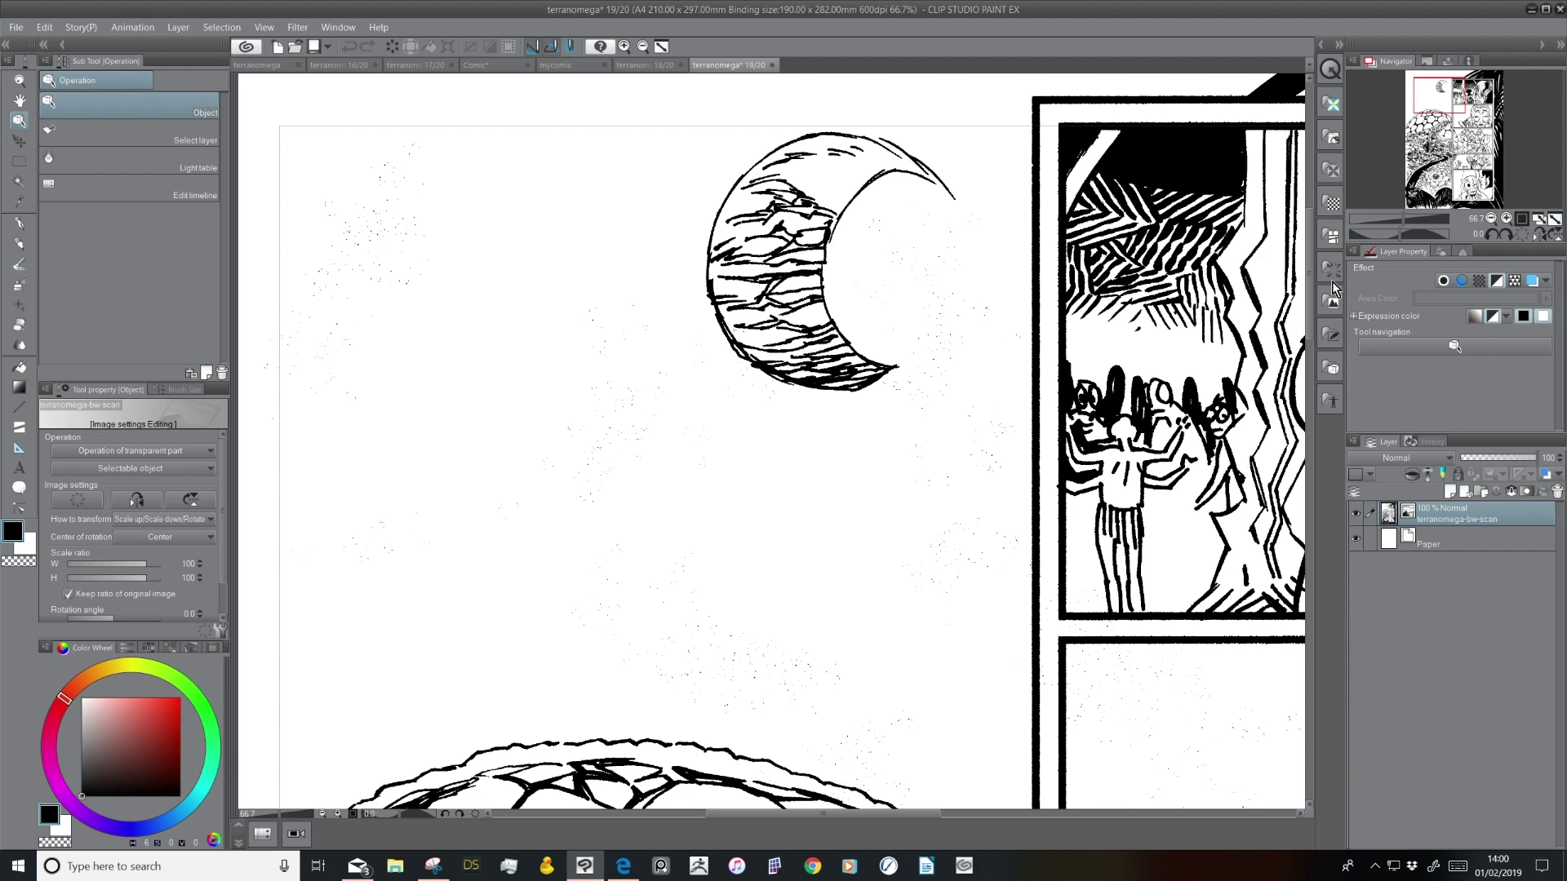
{"action": "left_click", "coordinate": [1490, 219]}
{"action": "left_click_drag", "start_coordinate": [984, 668], "coordinate": [774, 631]}
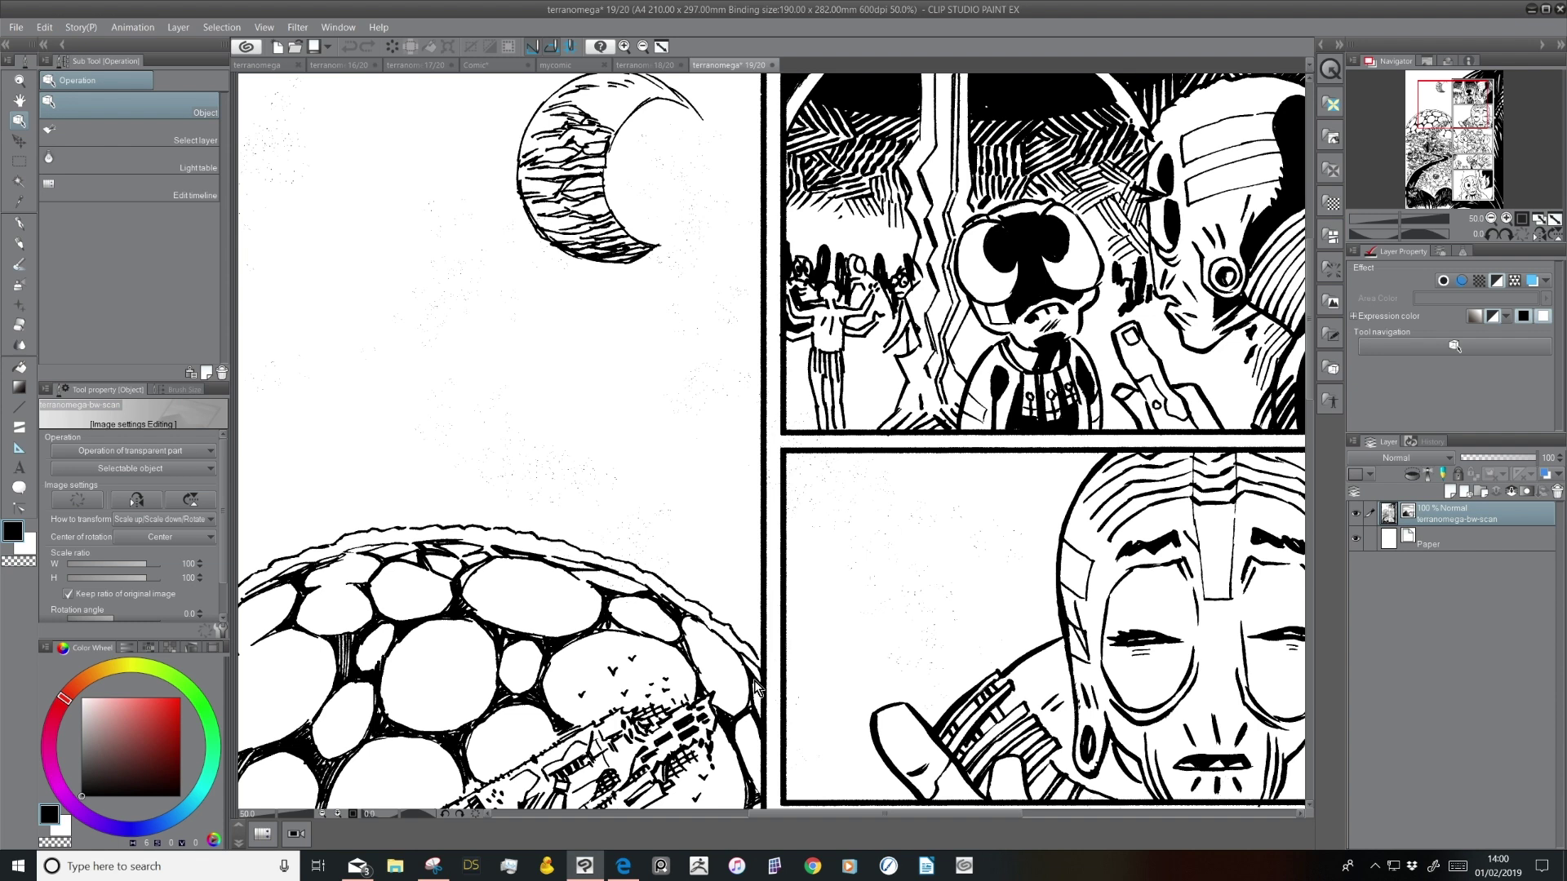
{"action": "left_click_drag", "start_coordinate": [953, 671], "coordinate": [1002, 314]}
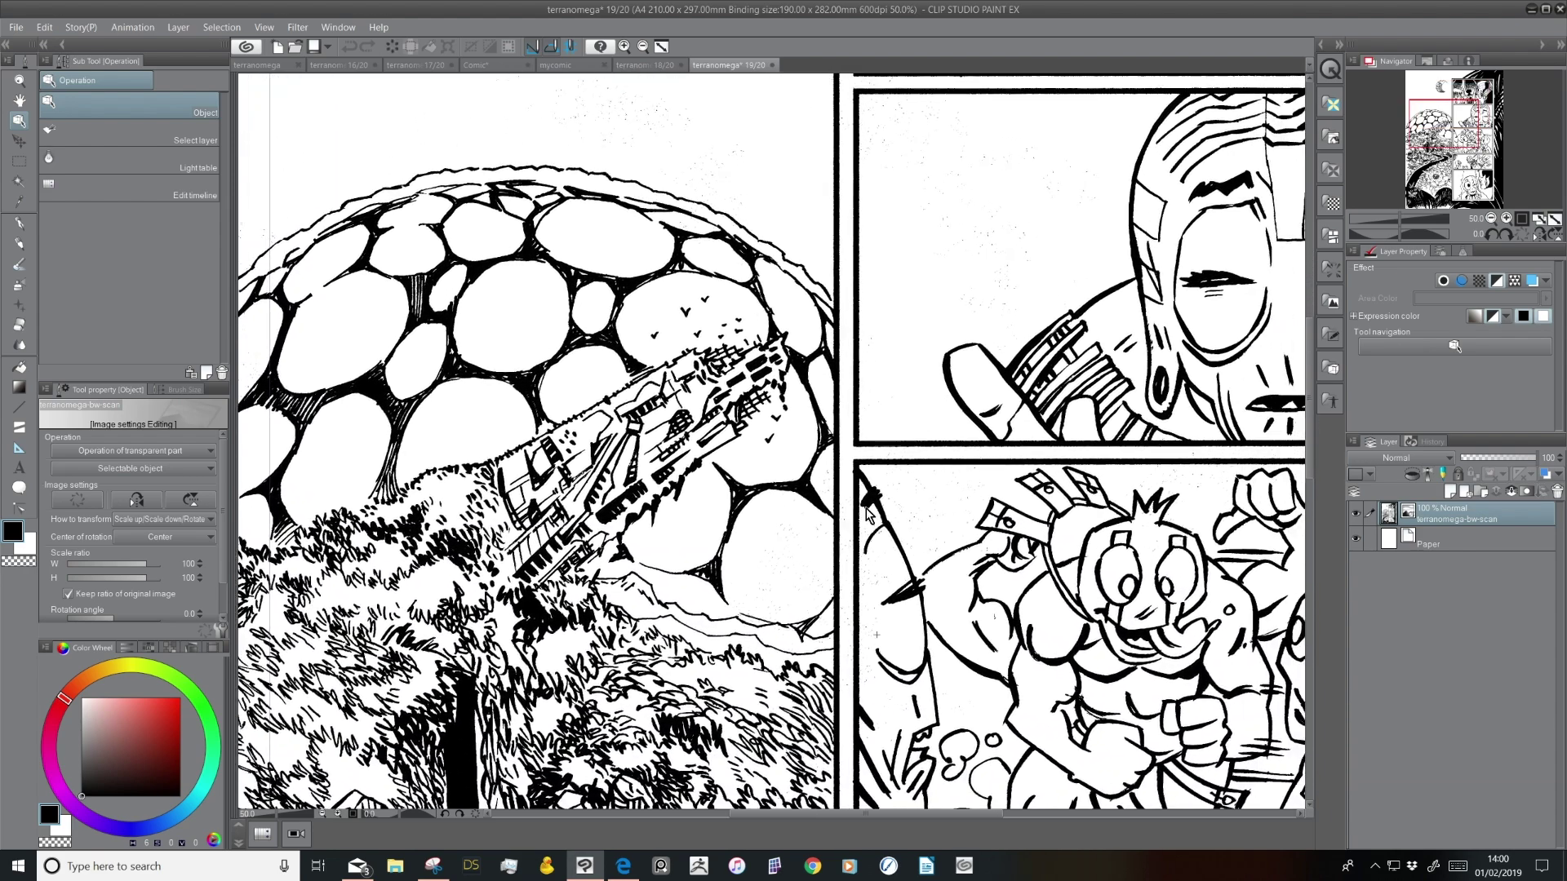
Examine the blank background of the second small panel at up to 200% magnification for scanning dirt
{"action": "left_click", "coordinate": [1505, 219]}
{"action": "left_click", "coordinate": [1506, 218]}
{"action": "left_click", "coordinate": [1506, 219]}
{"action": "left_click_drag", "start_coordinate": [1241, 304], "coordinate": [614, 812]}
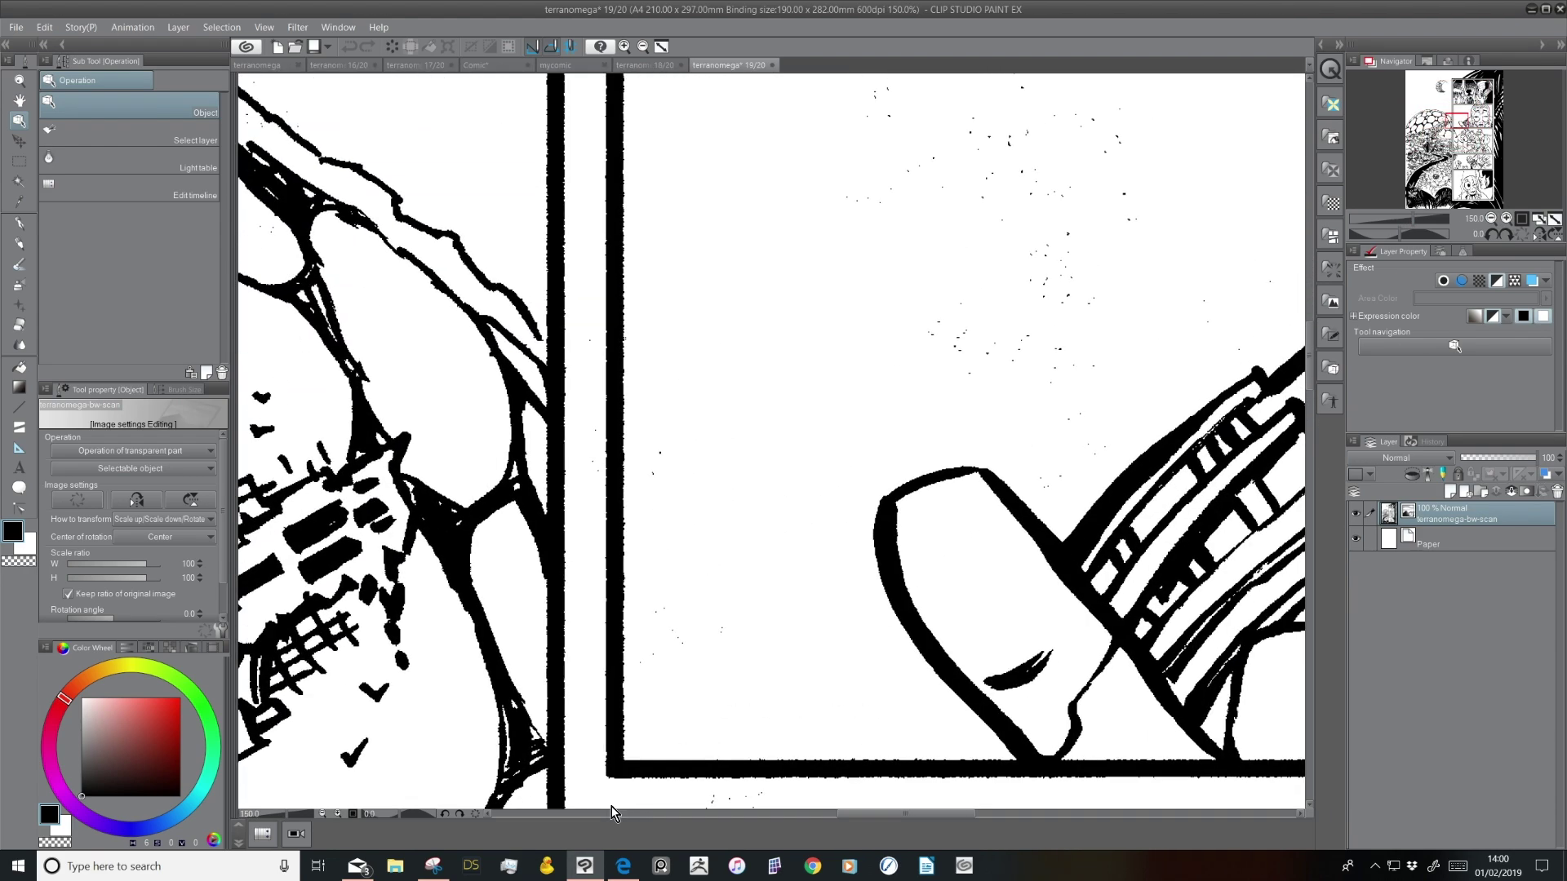
{"action": "left_click_drag", "start_coordinate": [1183, 334], "coordinate": [996, 454]}
{"action": "scroll", "coordinate": [1135, 318], "scroll_direction": "up", "scroll_amount": 1}
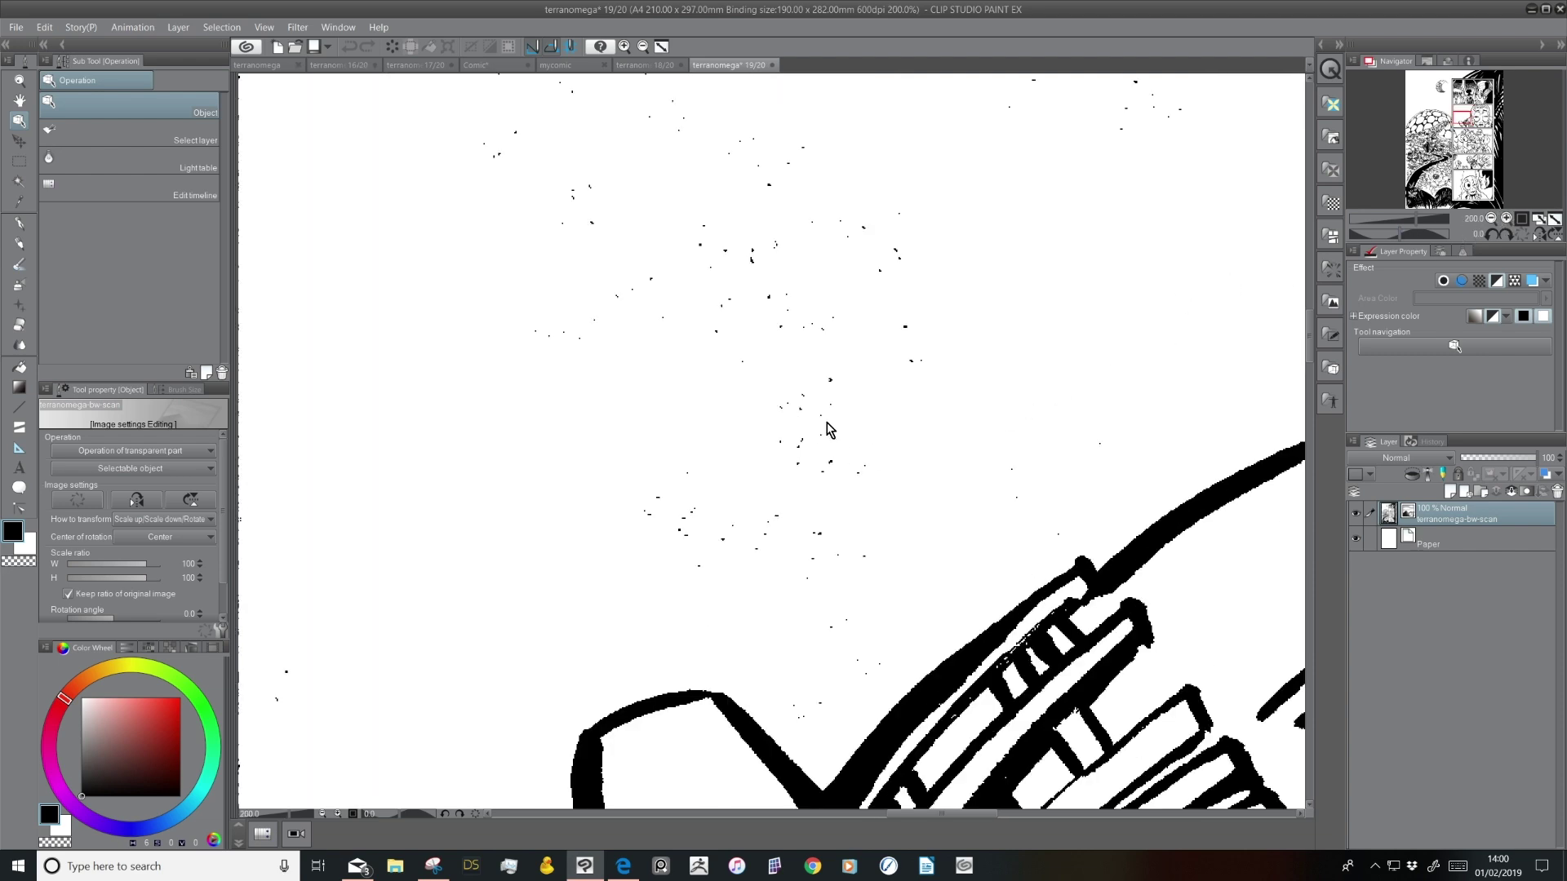
{"action": "left_click", "coordinate": [1490, 218]}
{"action": "left_click", "coordinate": [1490, 218]}
{"action": "left_click", "coordinate": [1491, 219]}
{"action": "left_click", "coordinate": [1490, 219]}
{"action": "left_click_drag", "start_coordinate": [1126, 486], "coordinate": [1012, 588]}
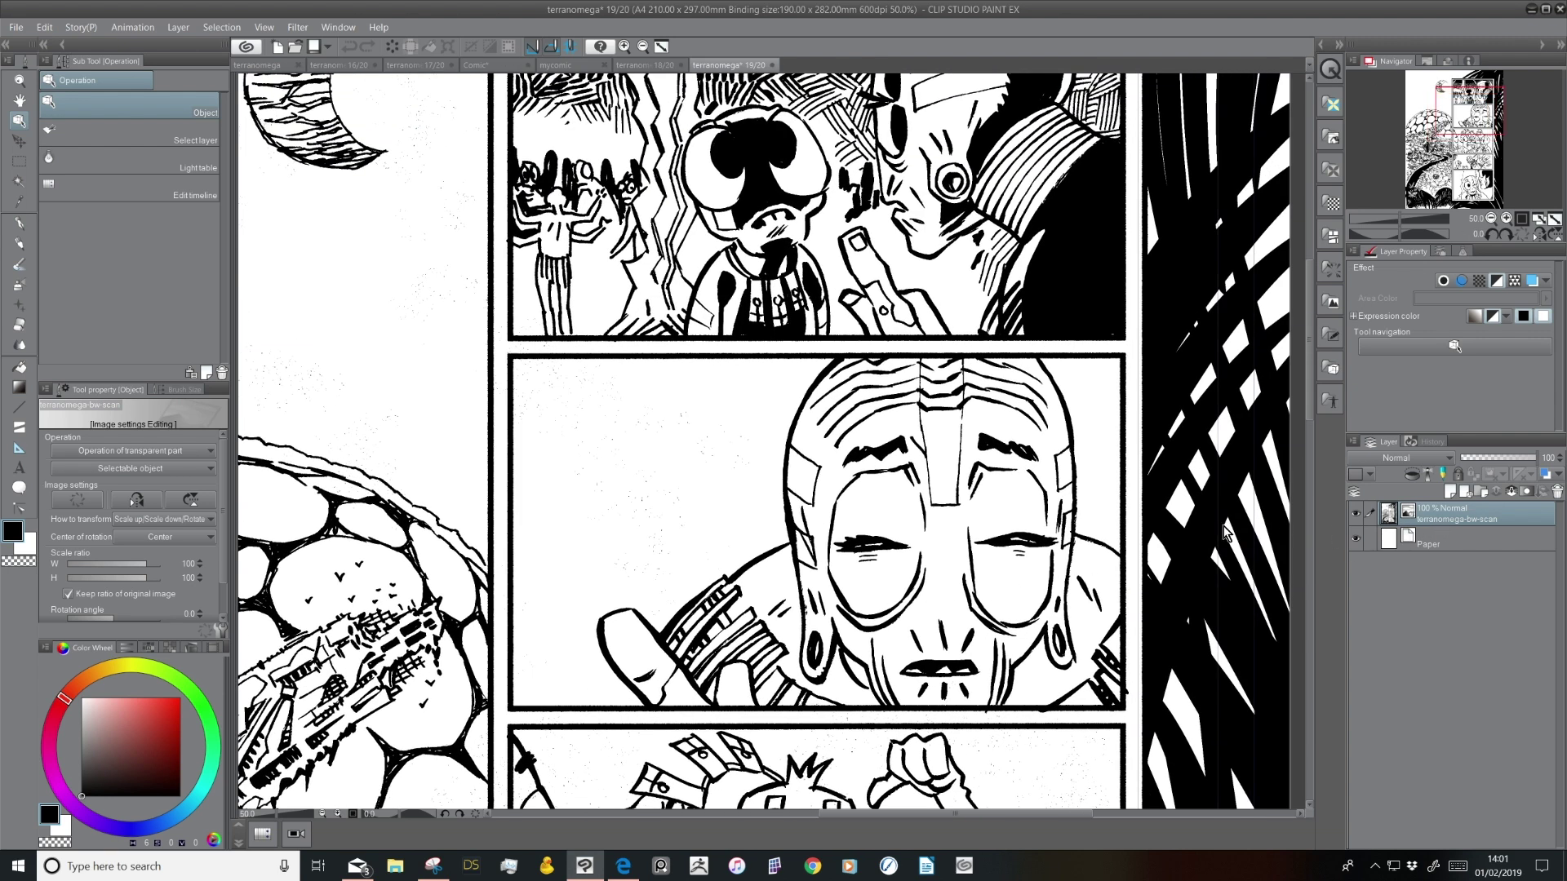
Show the Auto Action list and add a new action named "Clean up ink scan" to the Default set
{"action": "left_click", "coordinate": [338, 28]}
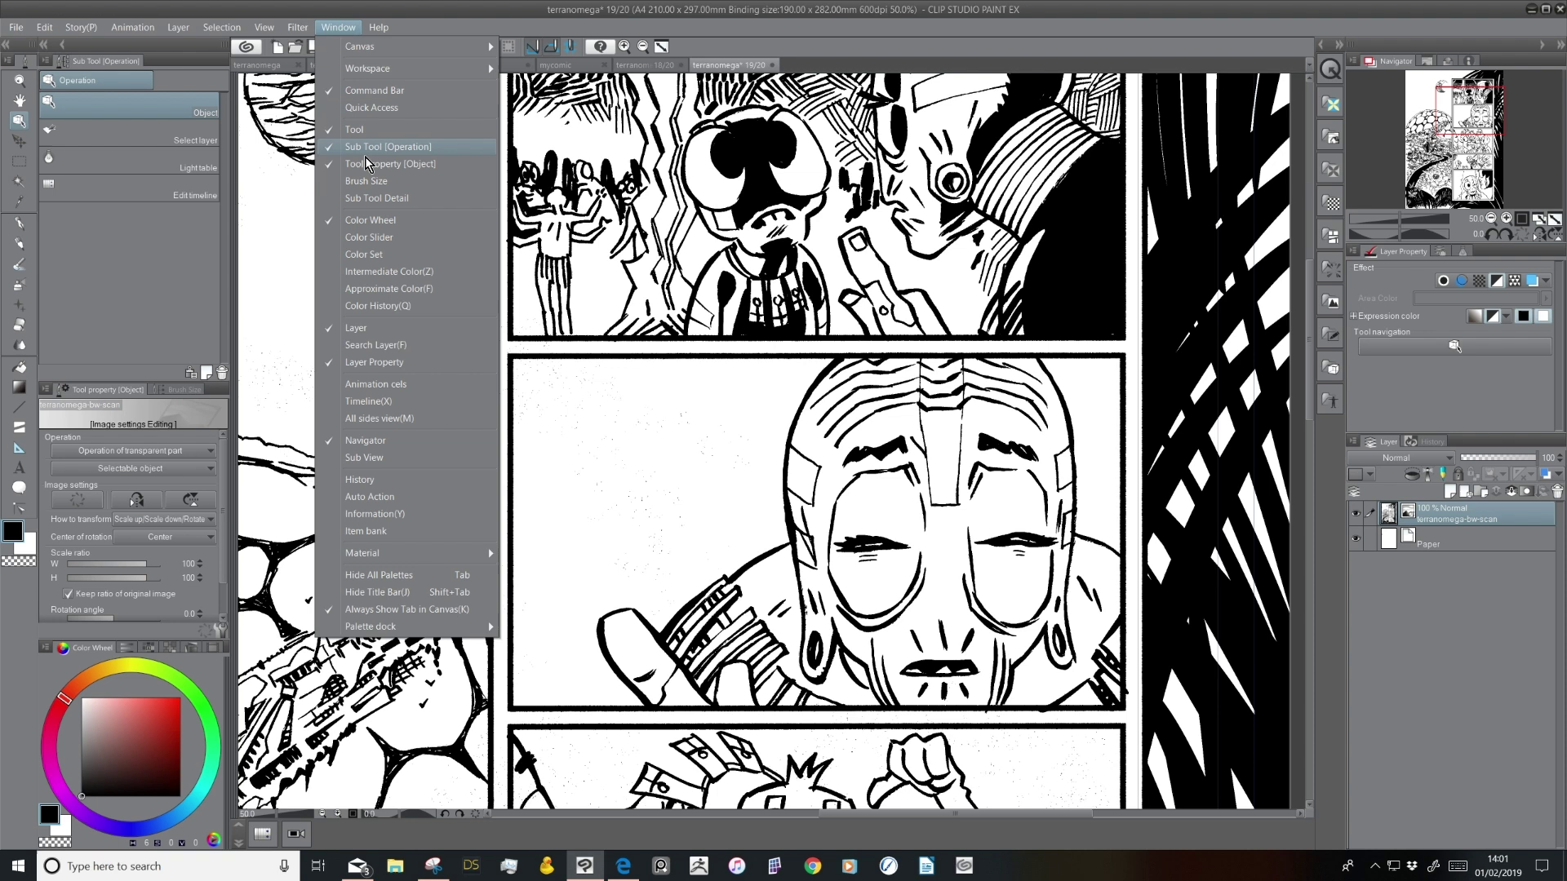
{"action": "left_click", "coordinate": [400, 499]}
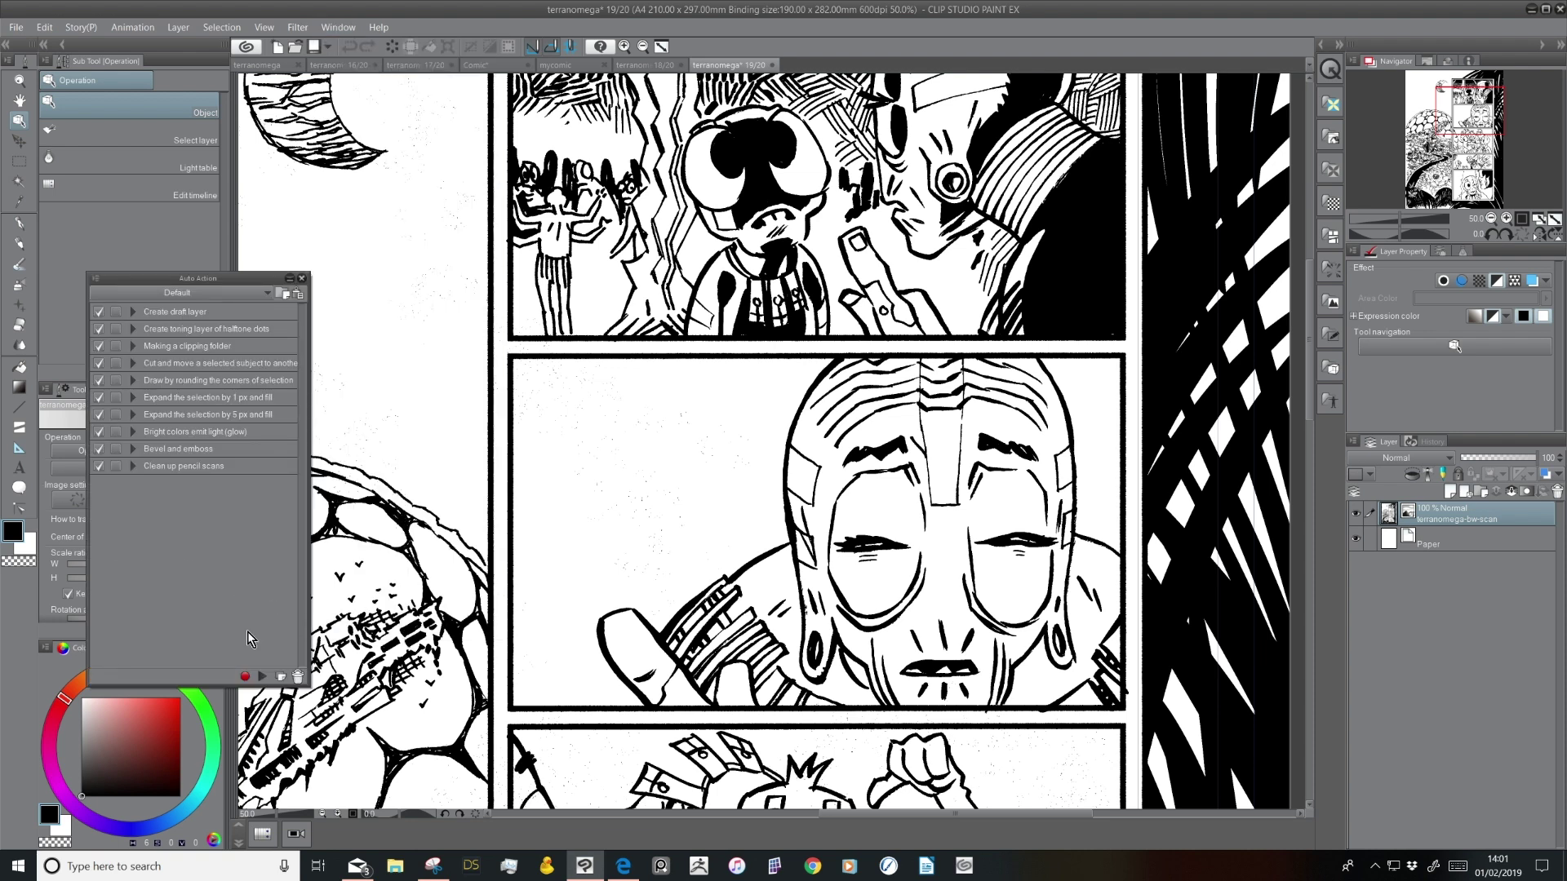
{"action": "left_click", "coordinate": [280, 677]}
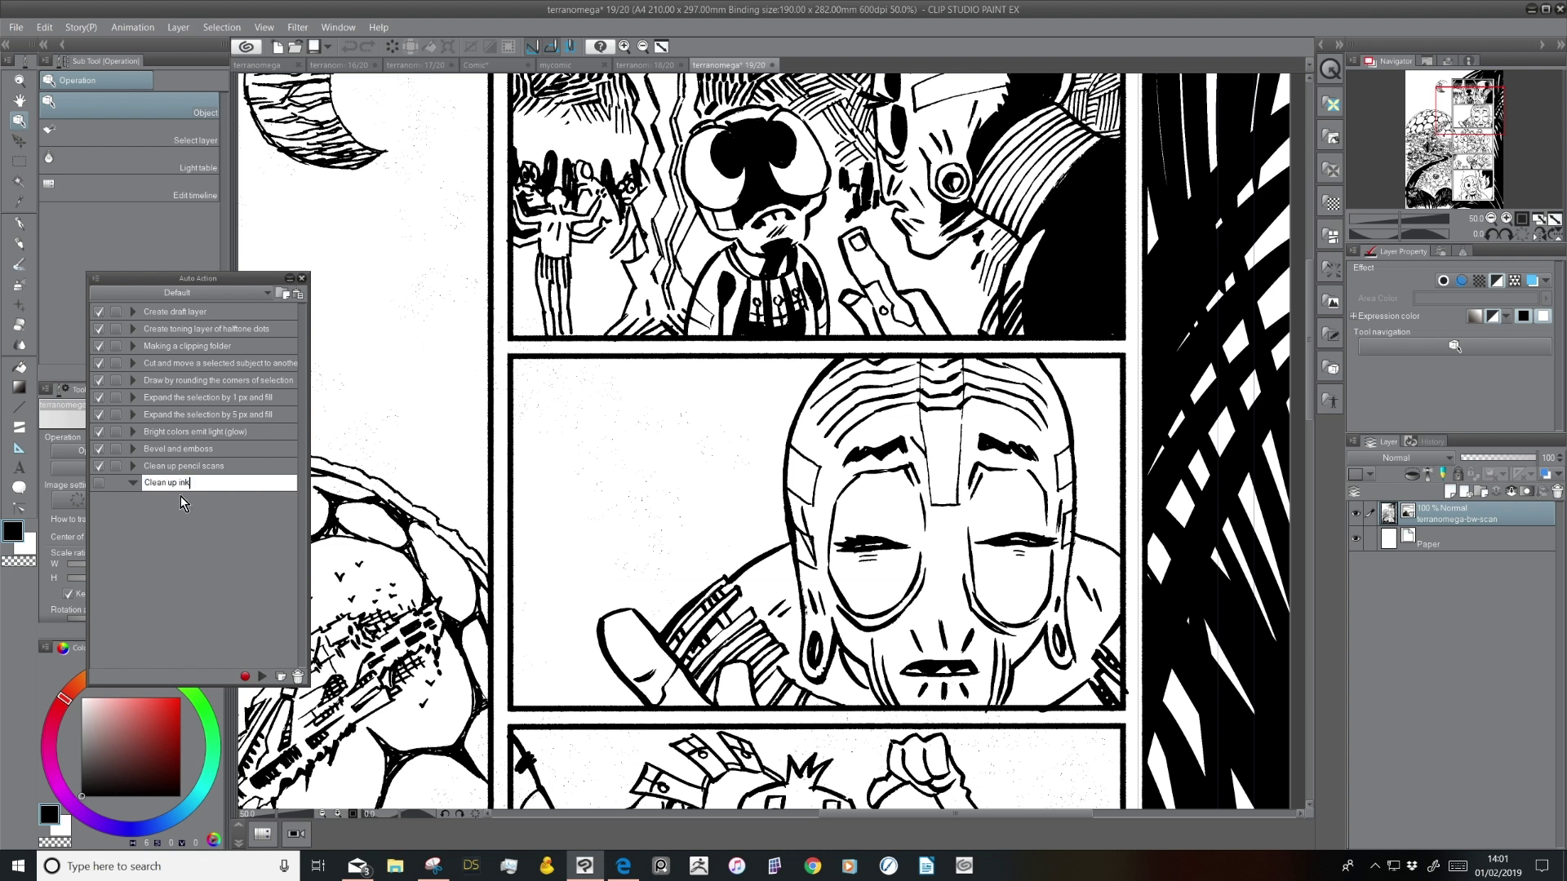
{"action": "key", "text": "Return"}
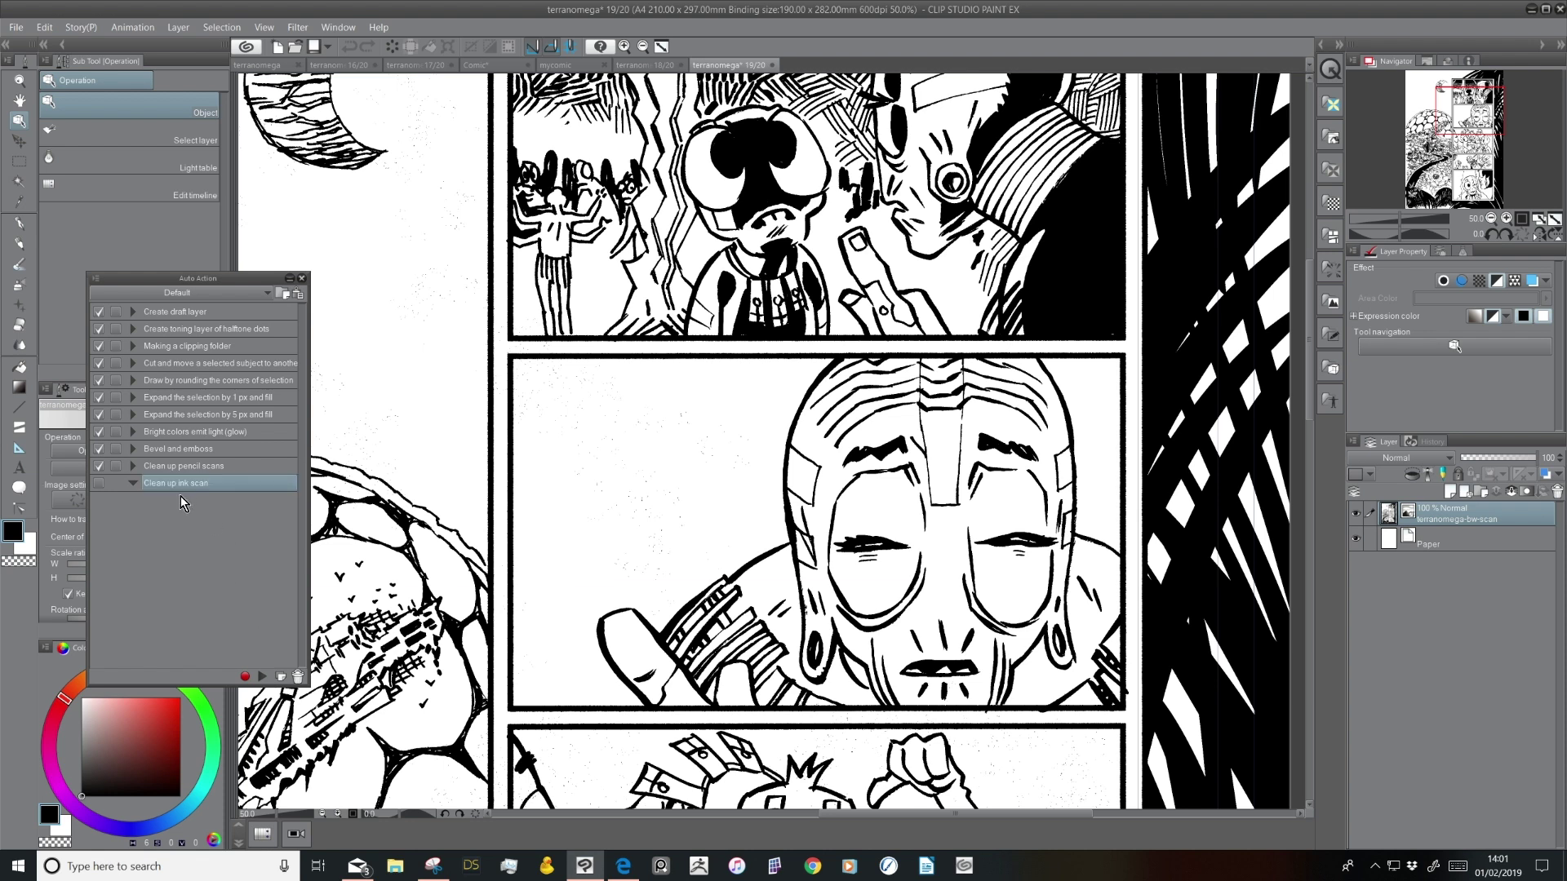
Start recording the "Clean up ink scan" action and rasterize the terranomega-bw-scan layer
{"action": "left_click", "coordinate": [244, 677]}
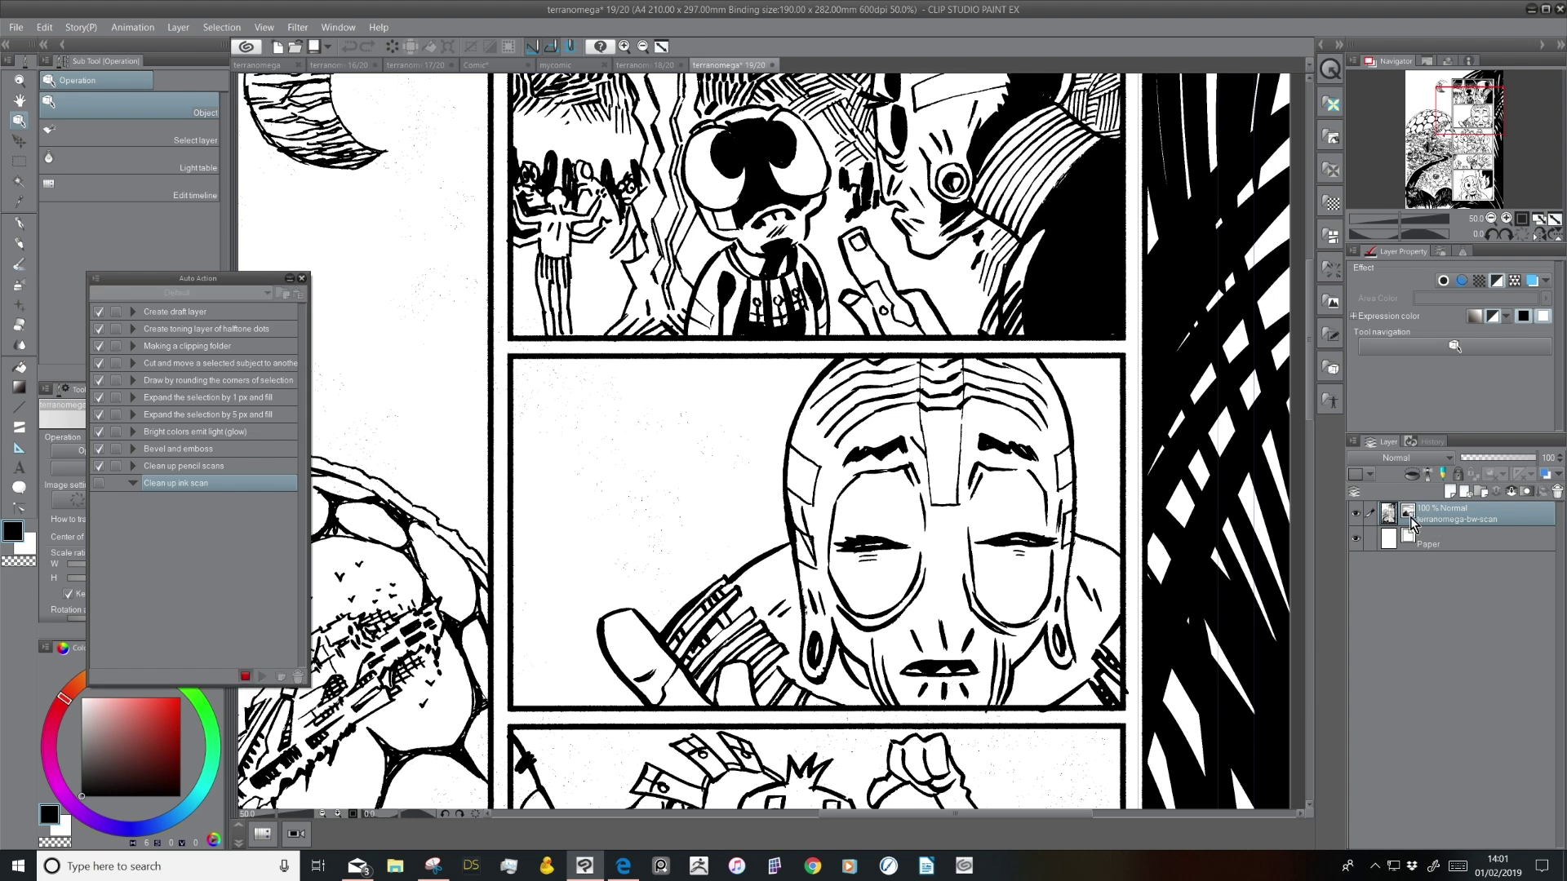
{"action": "mouse_move", "coordinate": [854, 372]}
{"action": "left_mouse_down"}
{"action": "mouse_move", "coordinate": [863, 718]}
{"action": "mouse_move", "coordinate": [857, 375]}
{"action": "left_mouse_up"}
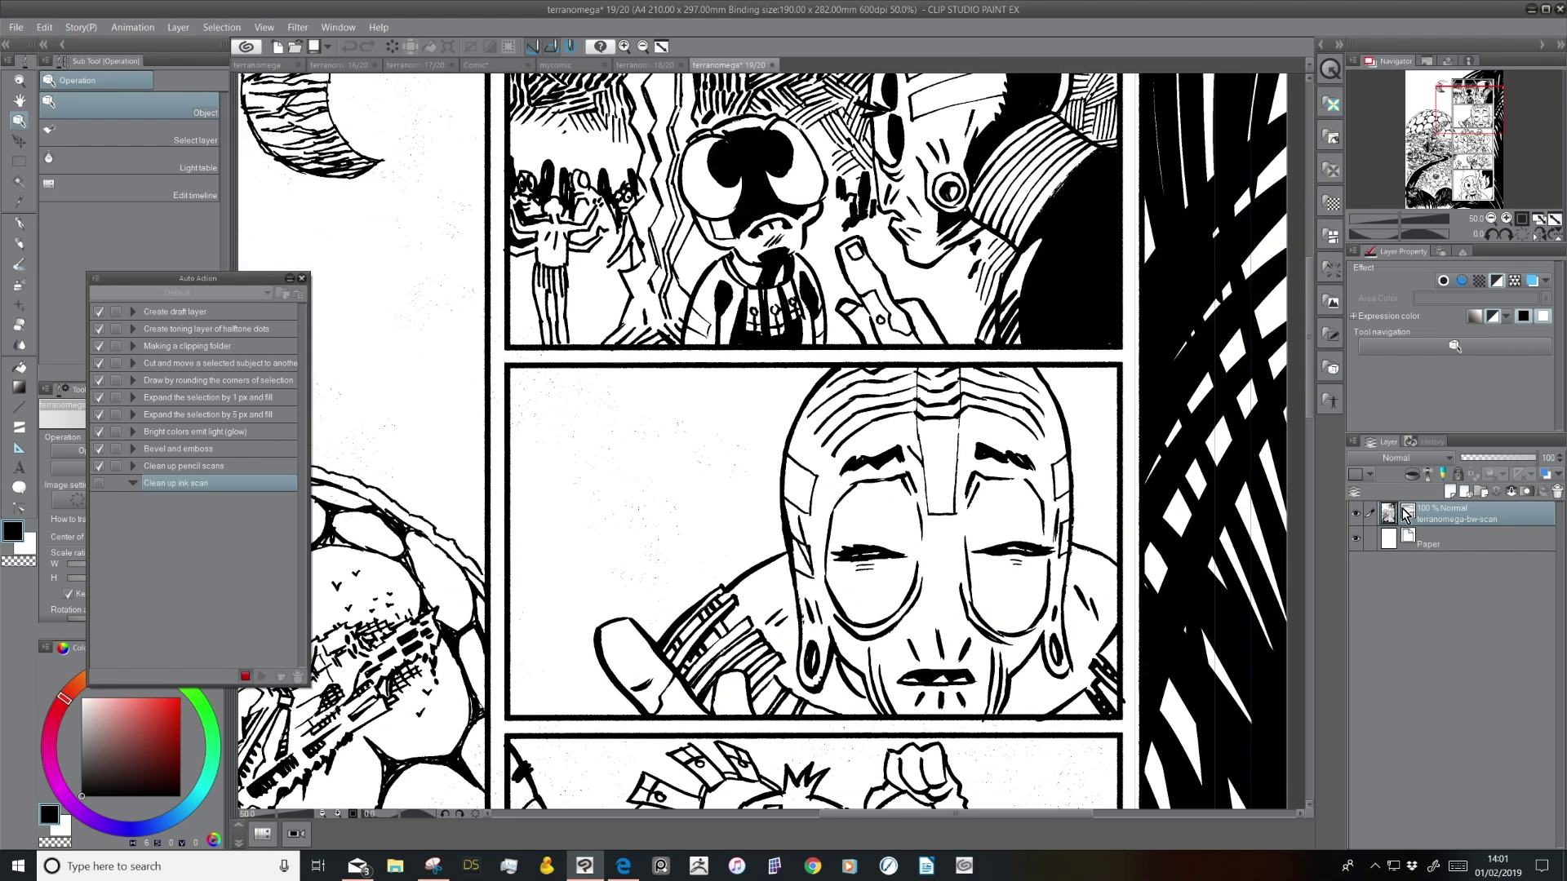
{"action": "right_click", "coordinate": [1397, 469]}
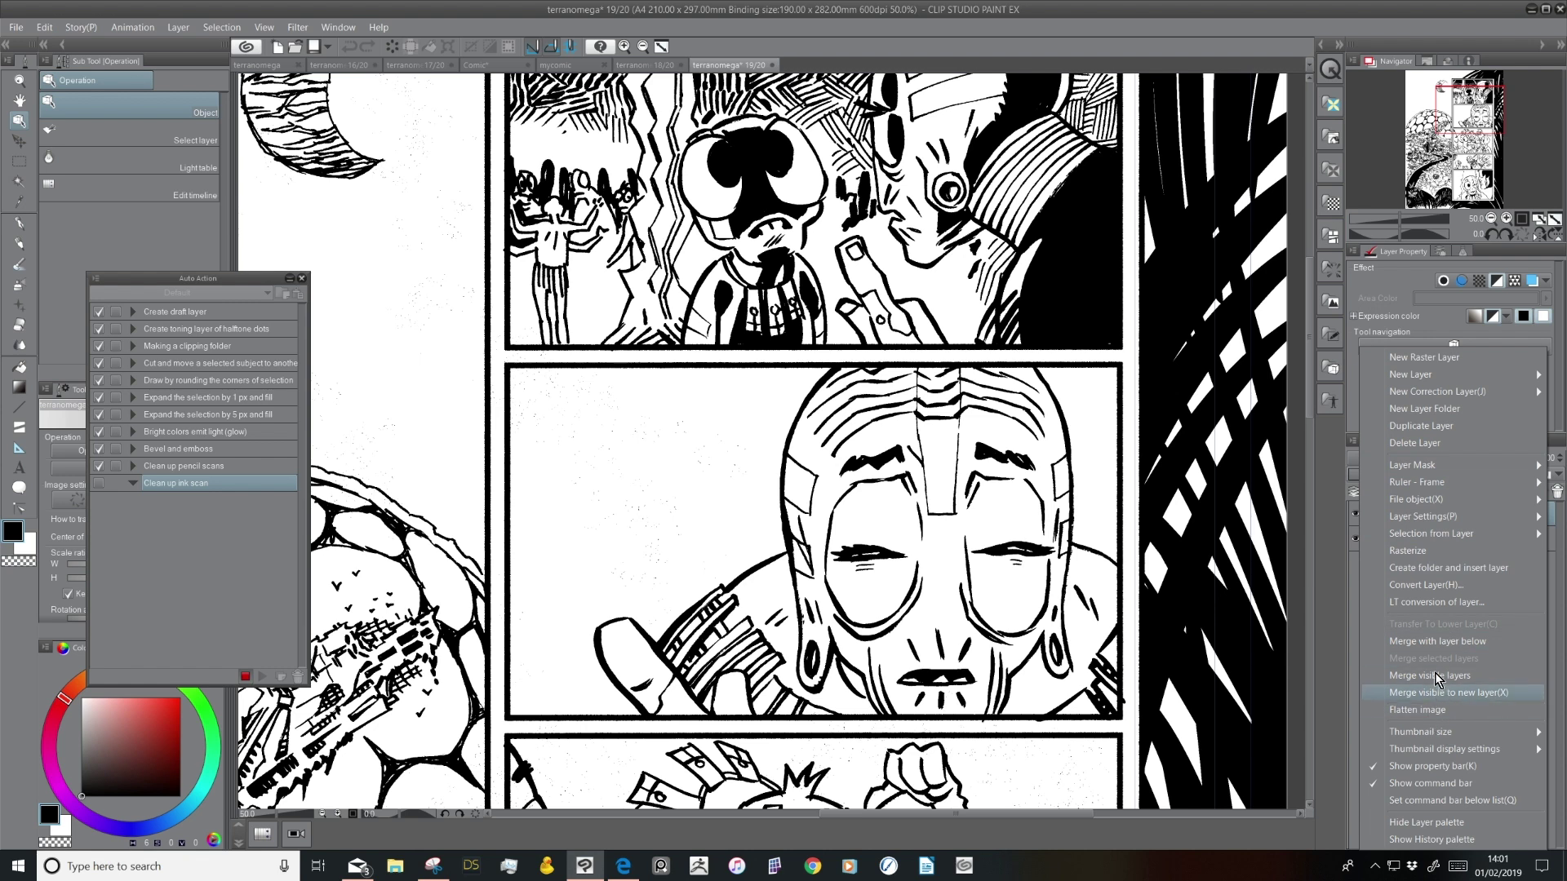
{"action": "left_click", "coordinate": [1423, 552]}
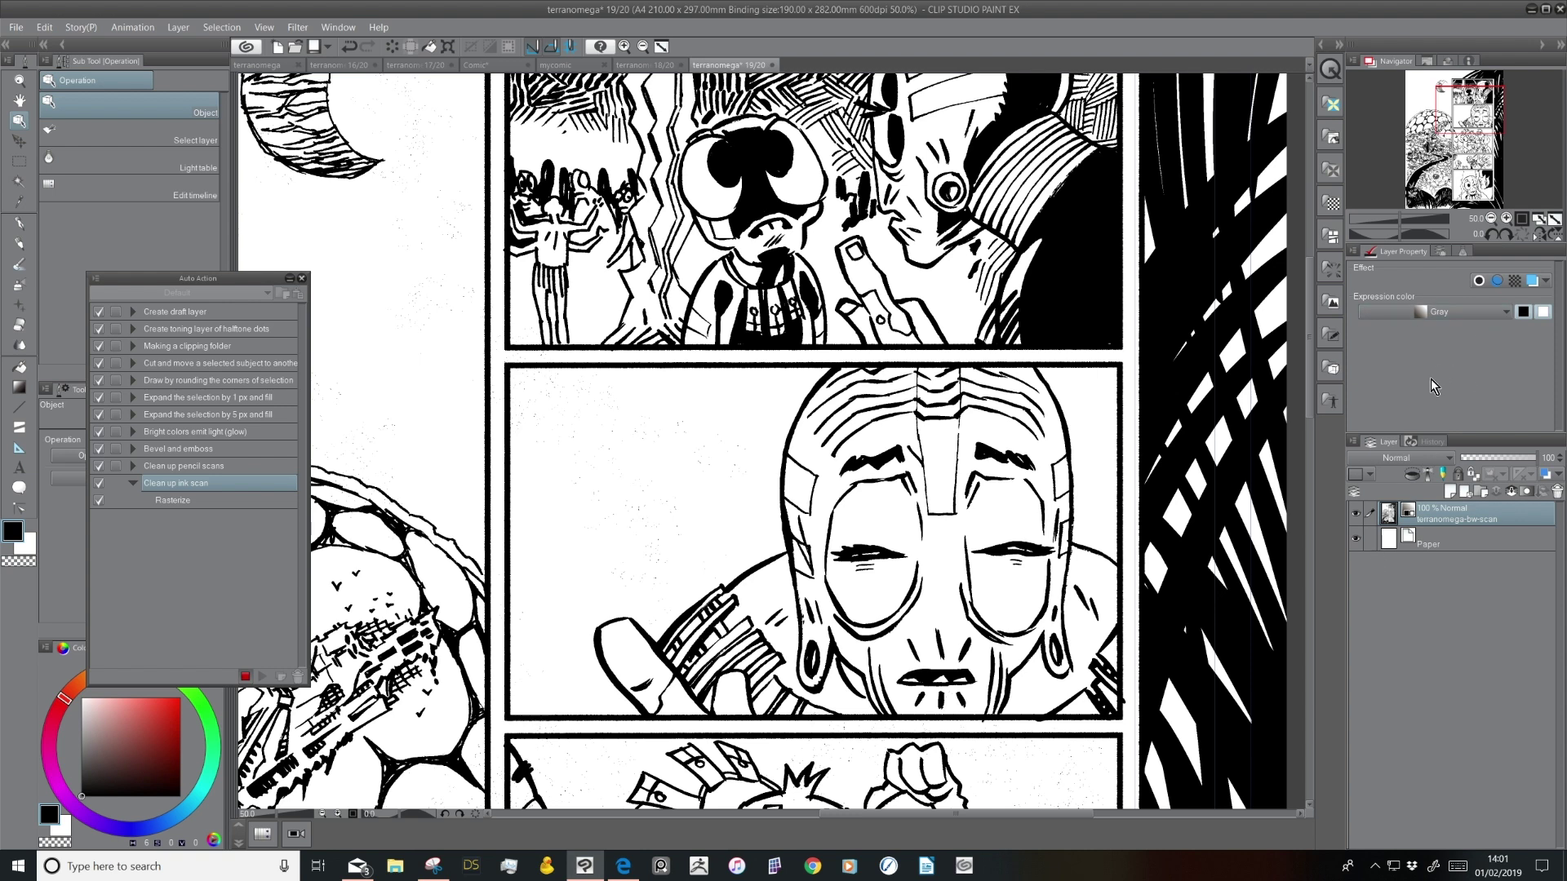
Set the rasterized scan layer's expression color to Monochrome and rename the layer as inks
{"action": "left_click", "coordinate": [1456, 311]}
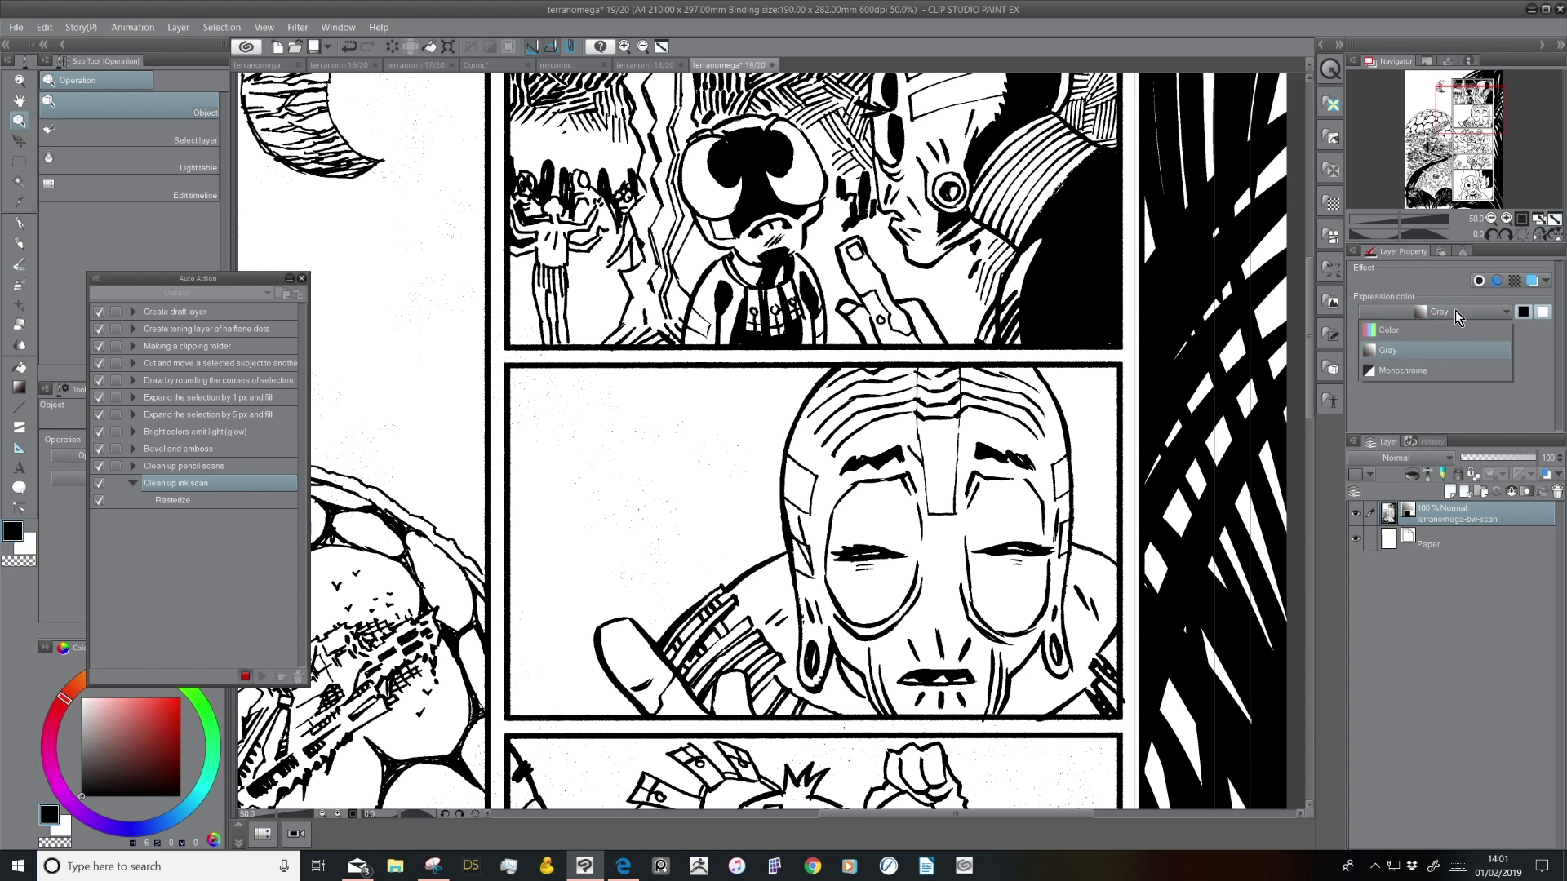
{"action": "left_click", "coordinate": [1420, 373]}
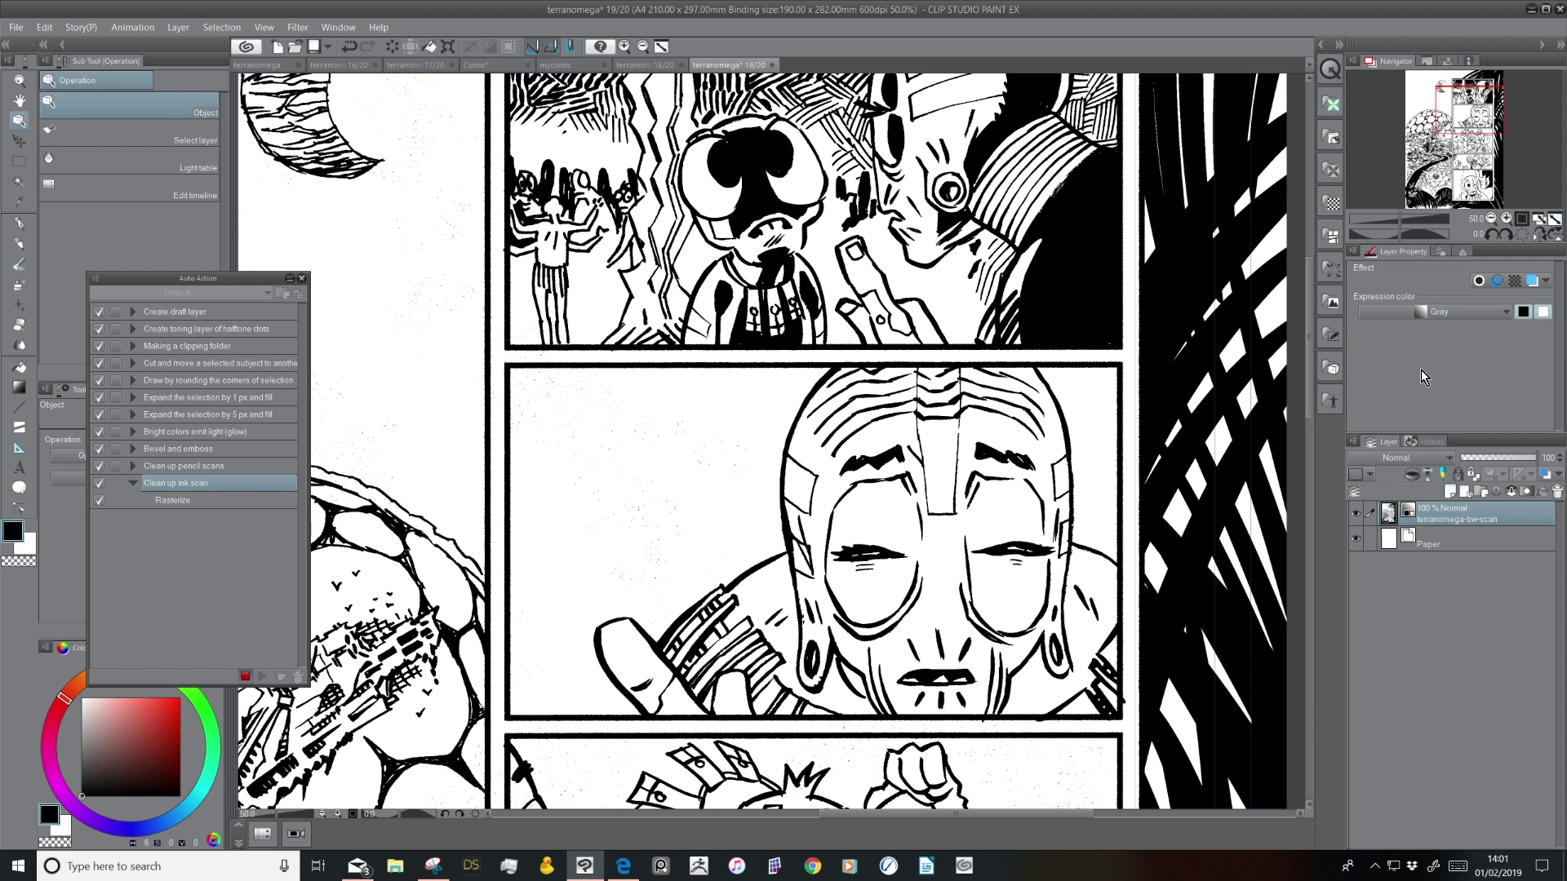
{"action": "double_click", "coordinate": [1444, 522]}
{"action": "type", "text": "inks"}
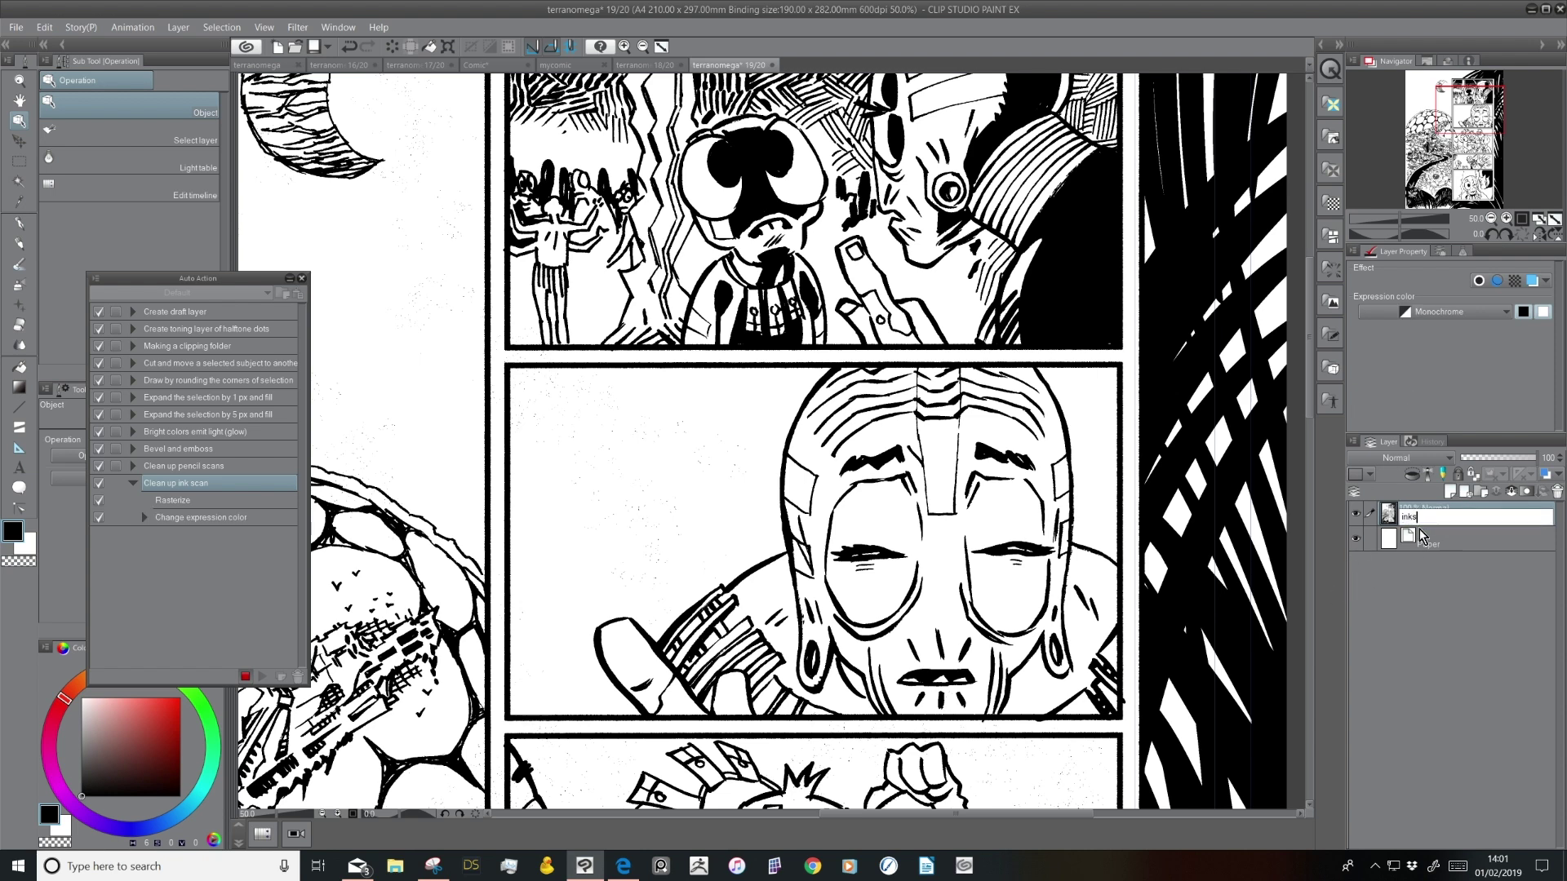
{"action": "key", "text": "Return"}
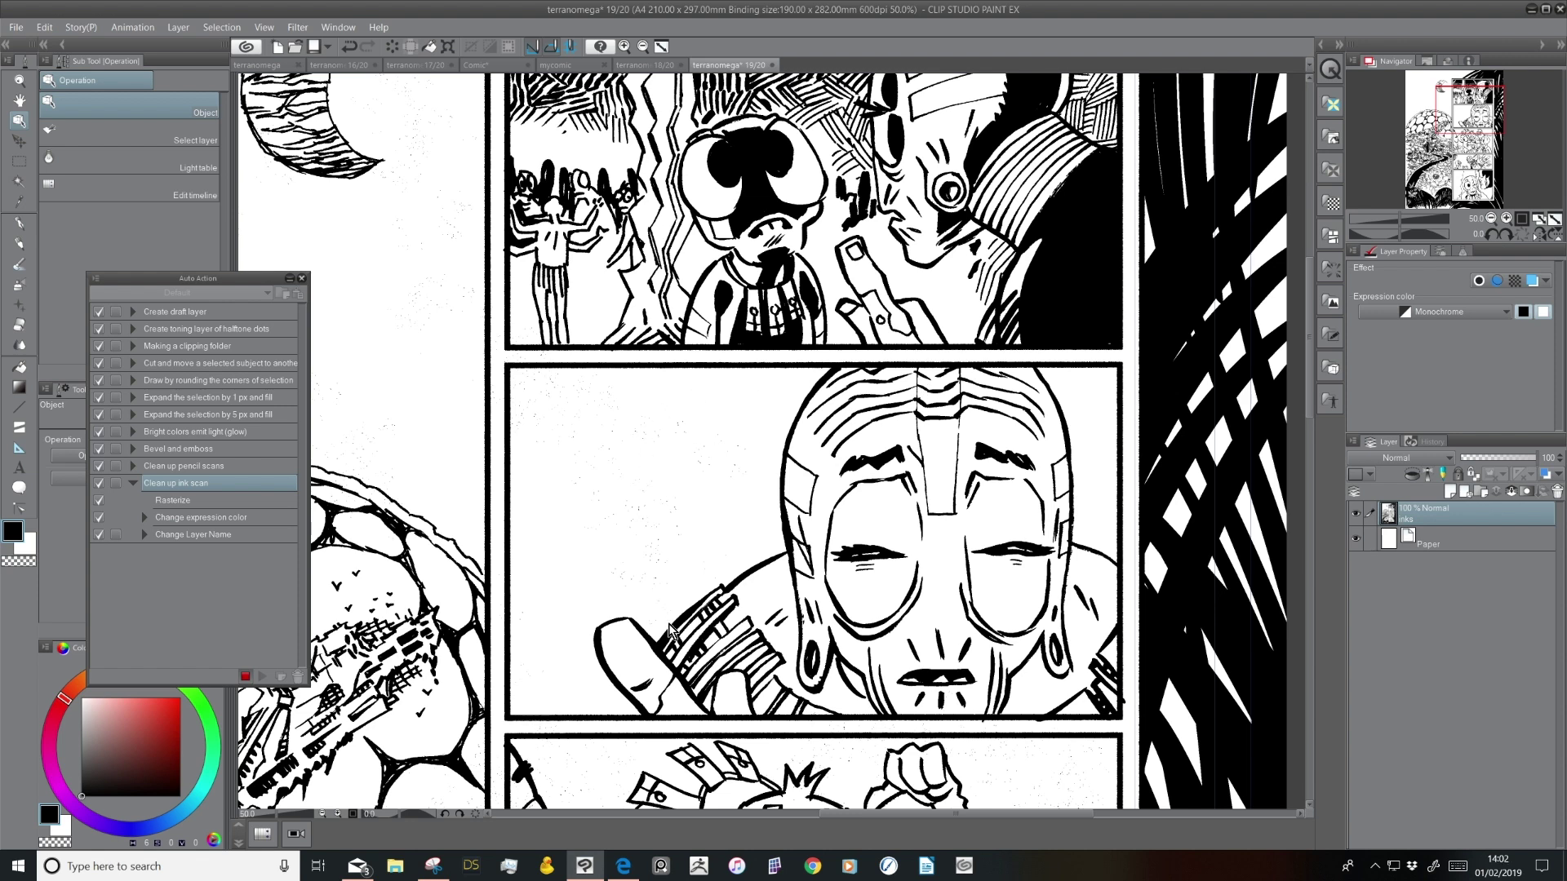
Recolor the Paper layer dusty pink and check it by hiding and showing the inks layer
{"action": "left_click", "coordinate": [1443, 534]}
{"action": "left_click", "coordinate": [1355, 537]}
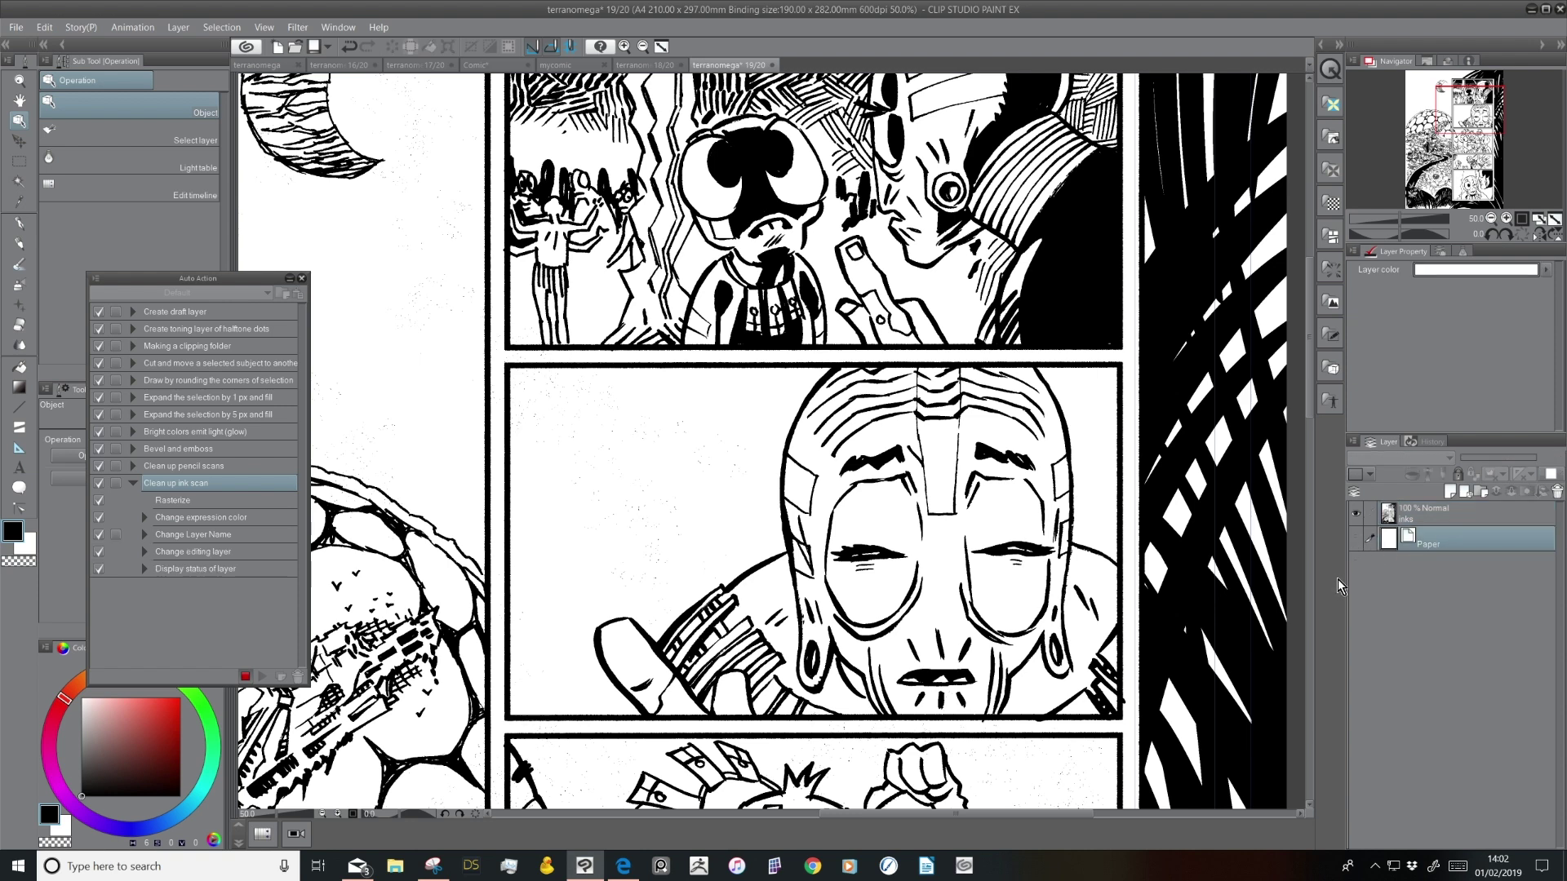
{"action": "left_click", "coordinate": [1355, 538]}
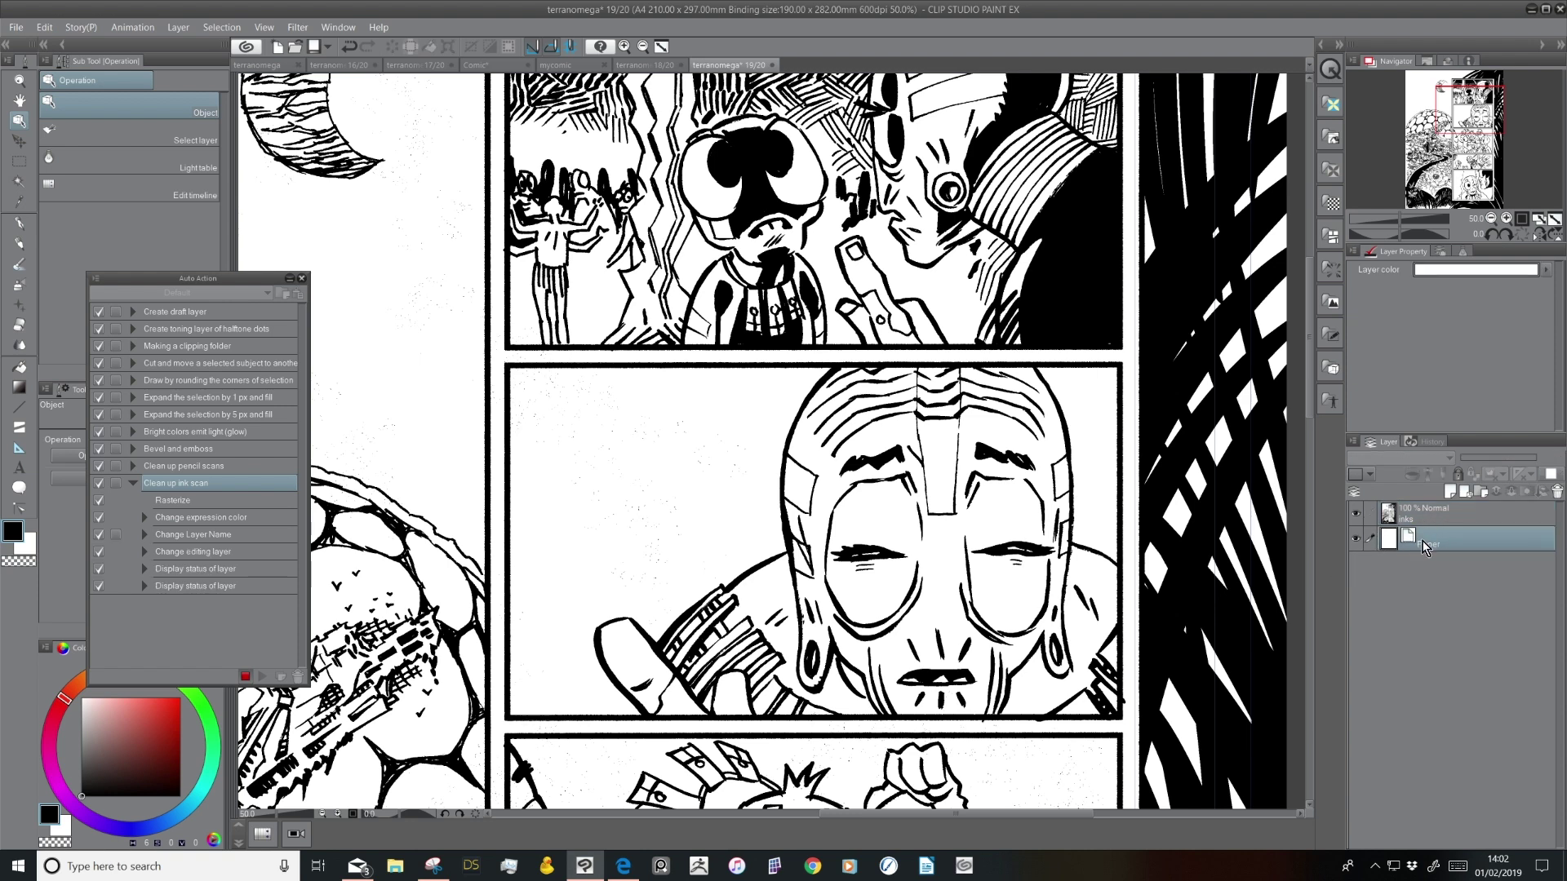
{"action": "double_click", "coordinate": [1389, 538]}
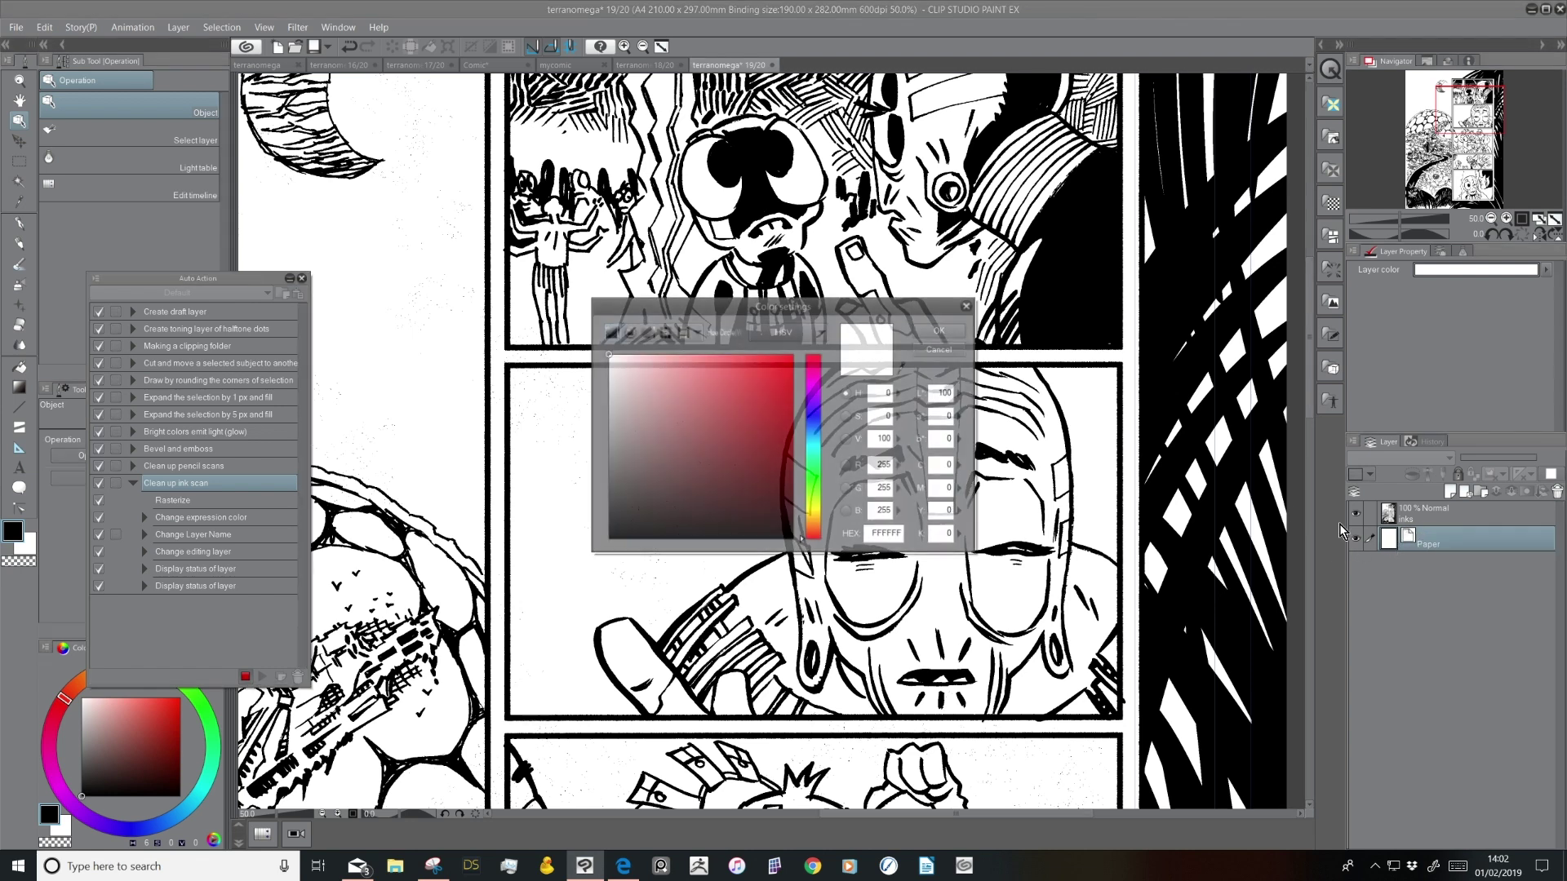
{"action": "left_click", "coordinate": [677, 405]}
{"action": "left_click", "coordinate": [940, 330]}
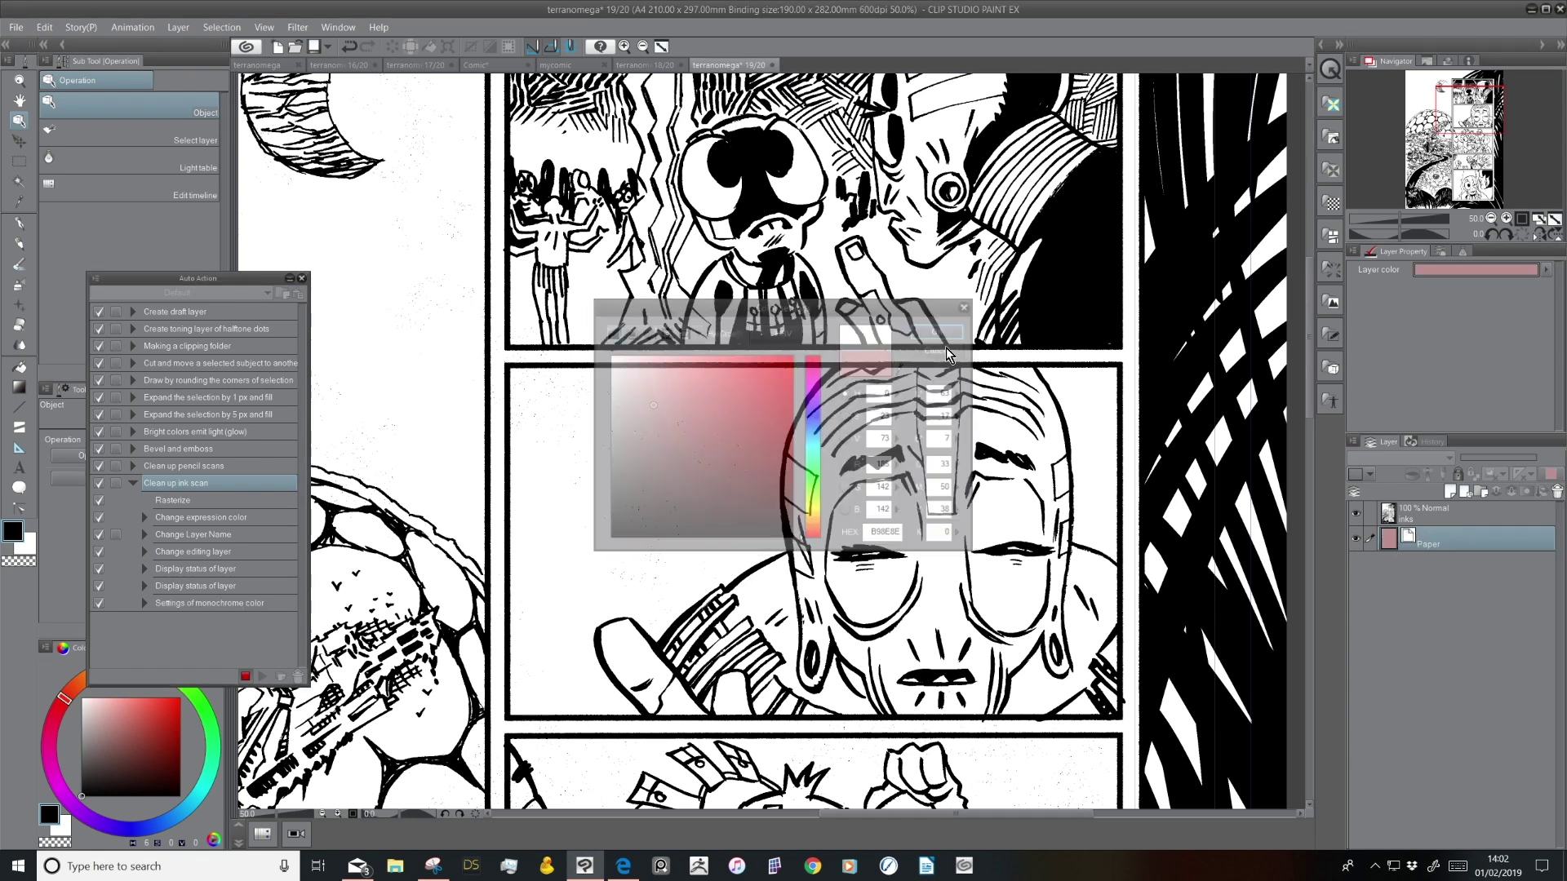
{"action": "left_click", "coordinate": [1356, 513]}
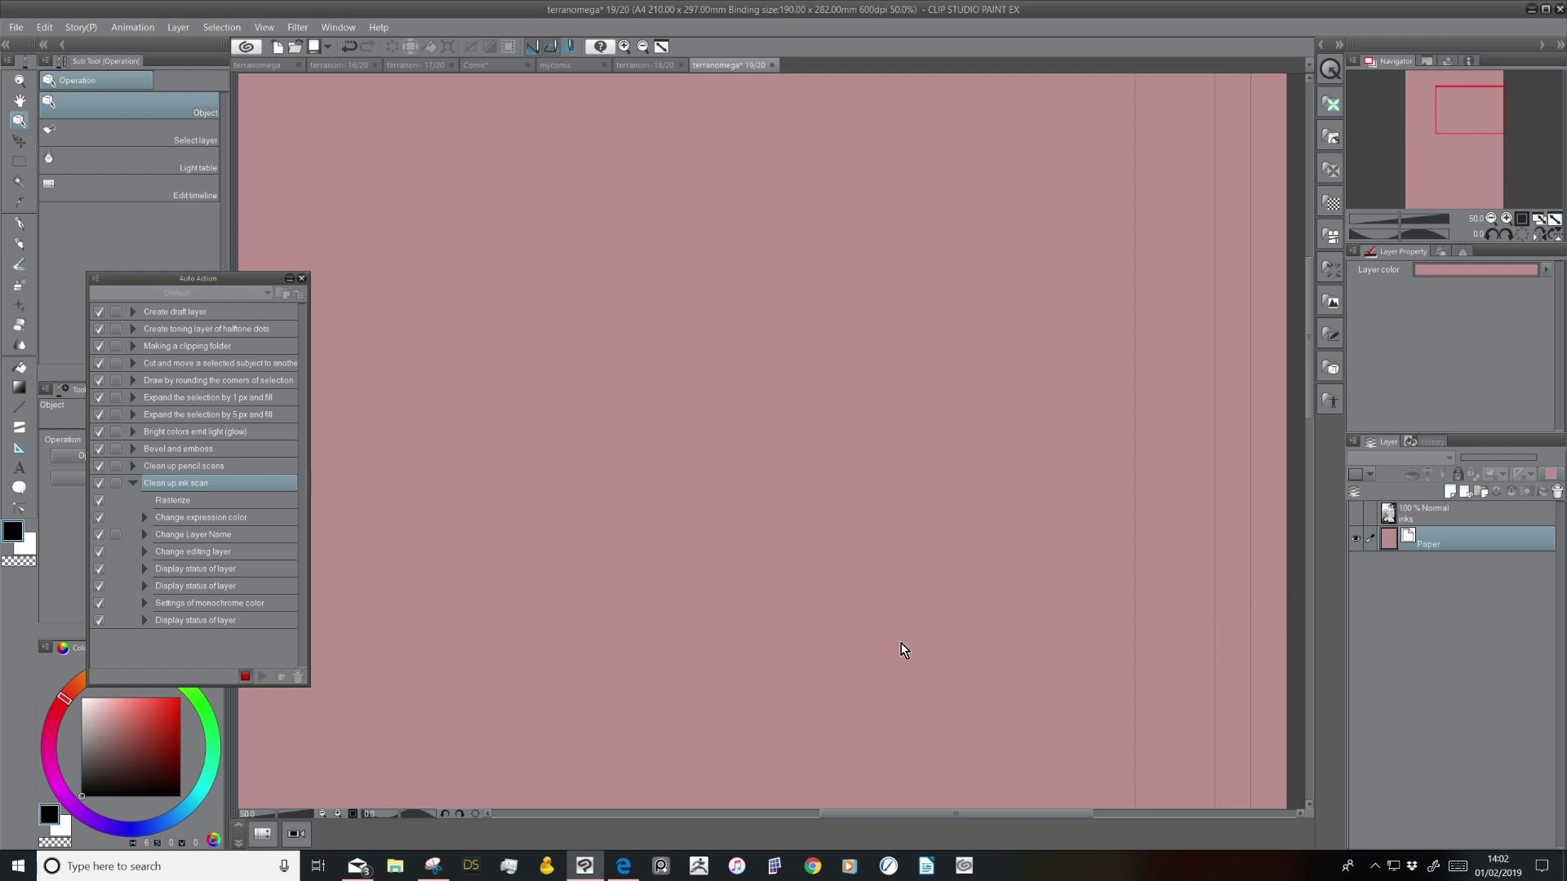
{"action": "left_click", "coordinate": [1355, 515]}
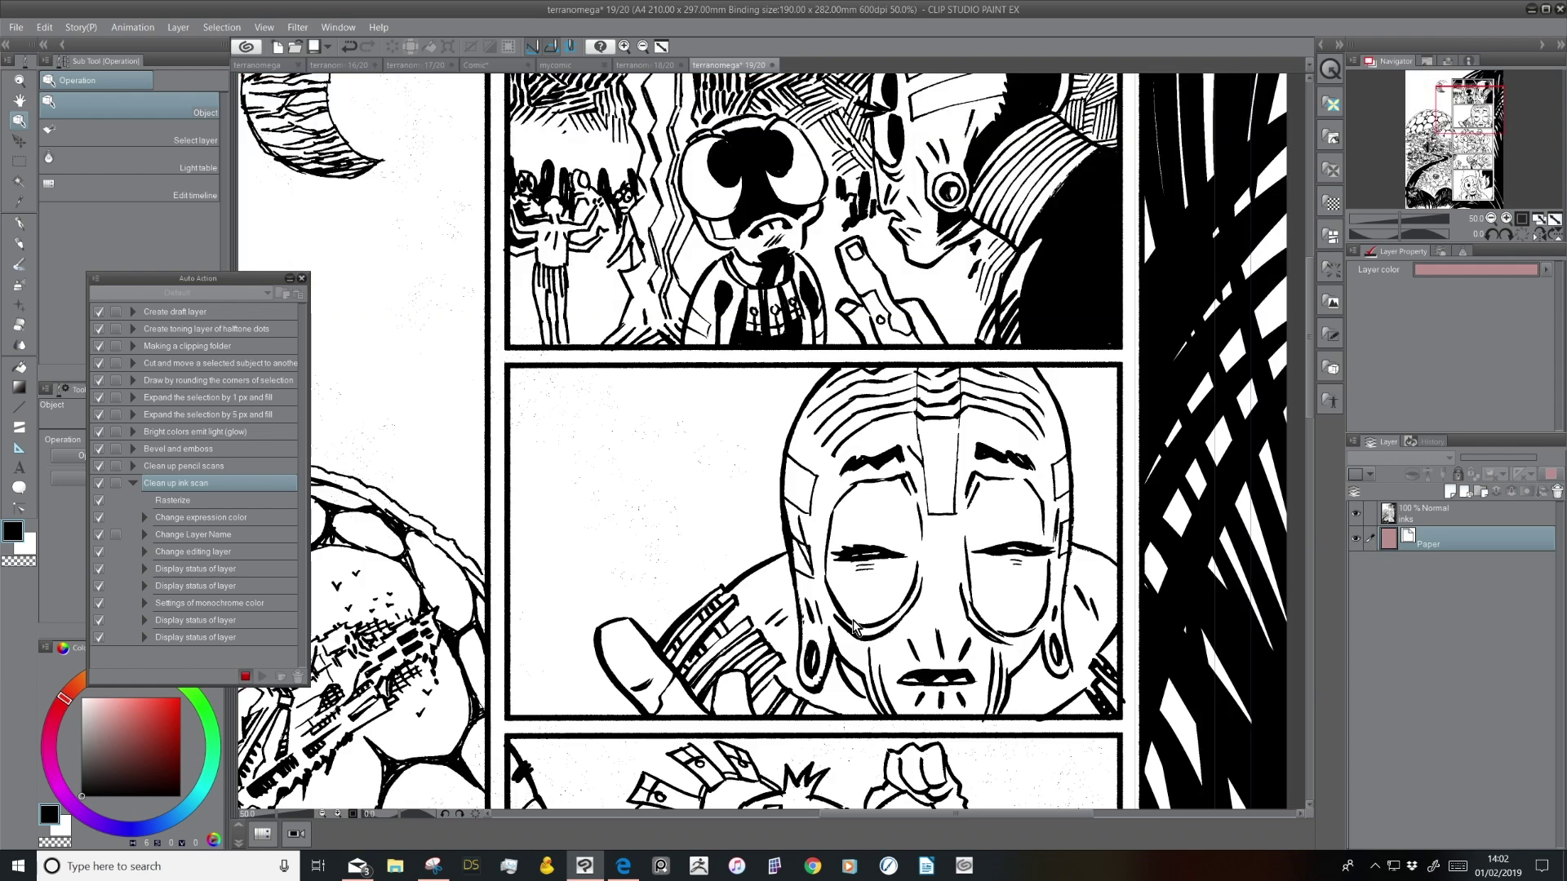
Select the inks layer, erase a small test patch beside the head, and undo the erasure
{"action": "left_click", "coordinate": [1416, 516]}
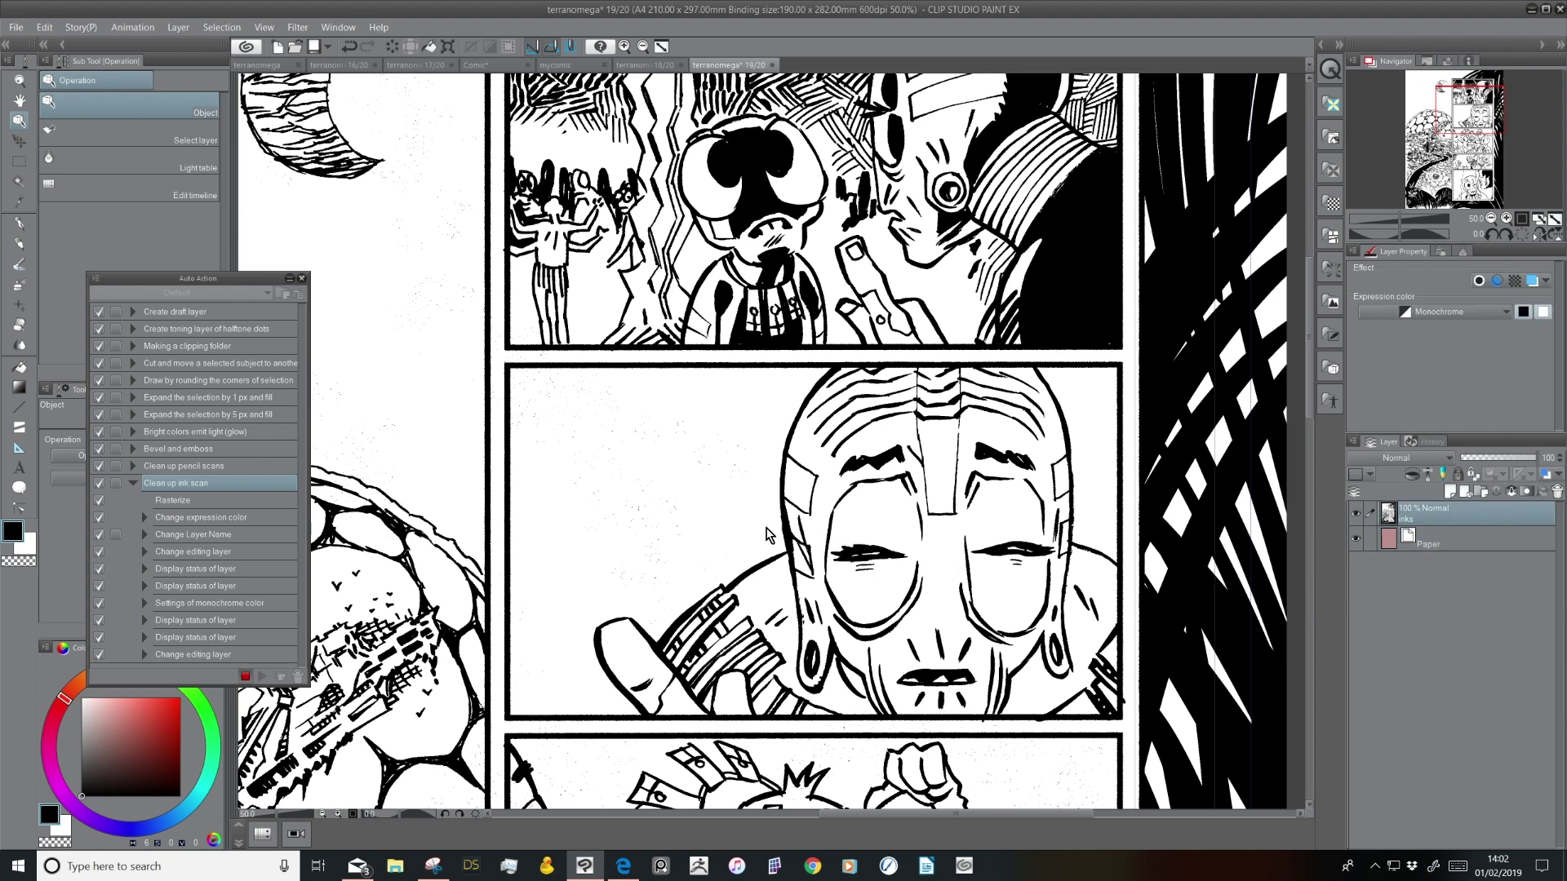
{"action": "mouse_move", "coordinate": [746, 408]}
{"action": "left_mouse_down"}
{"action": "mouse_move", "coordinate": [741, 448]}
{"action": "mouse_move", "coordinate": [726, 440]}
{"action": "left_mouse_up"}
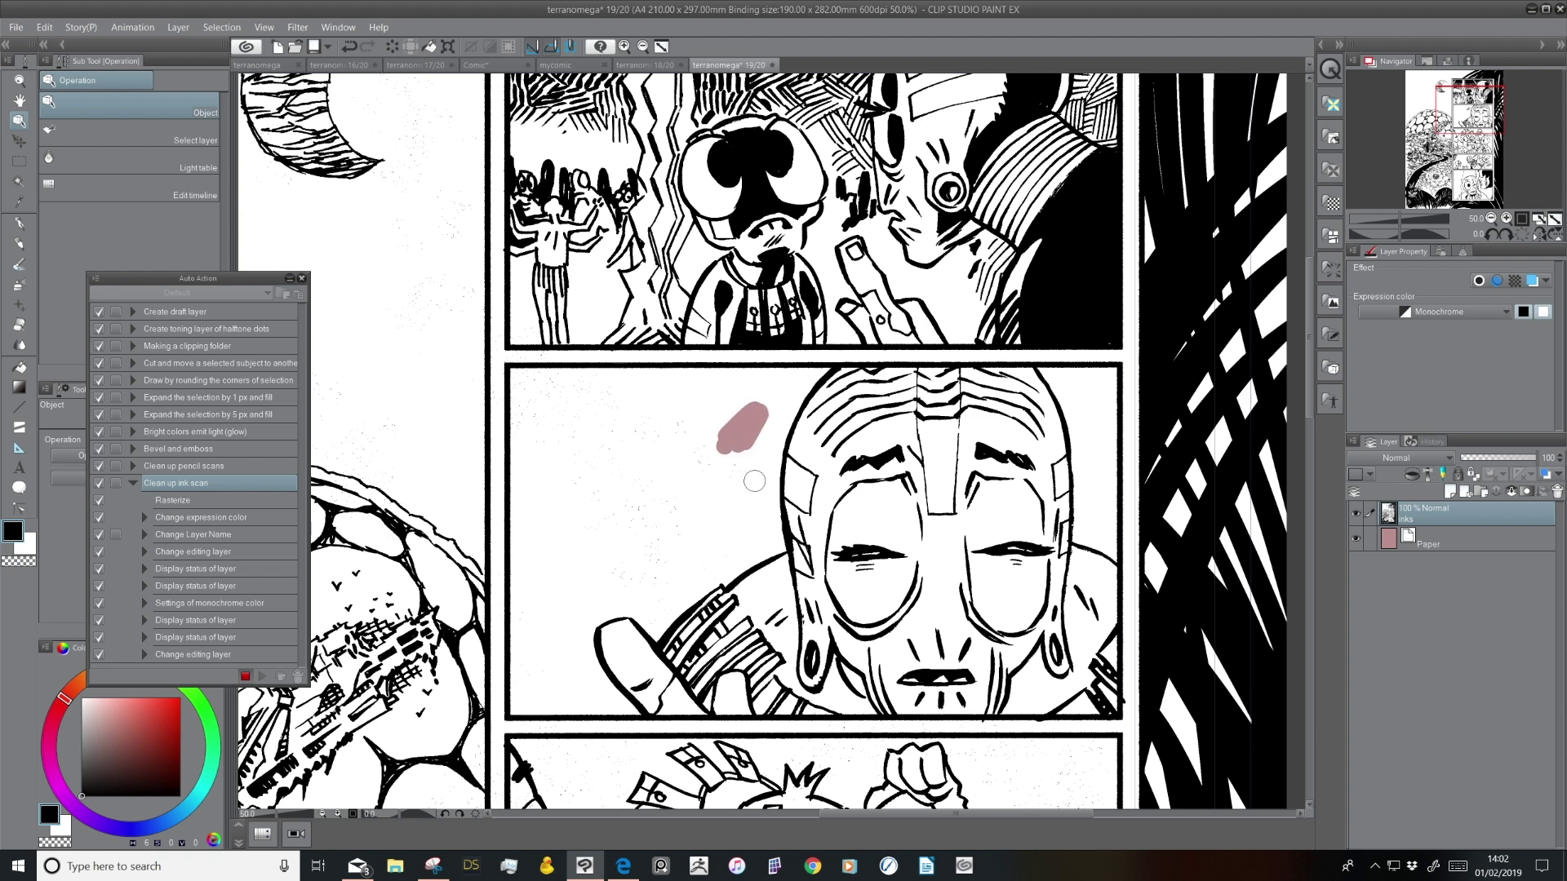
{"action": "key", "text": "ctrl+z"}
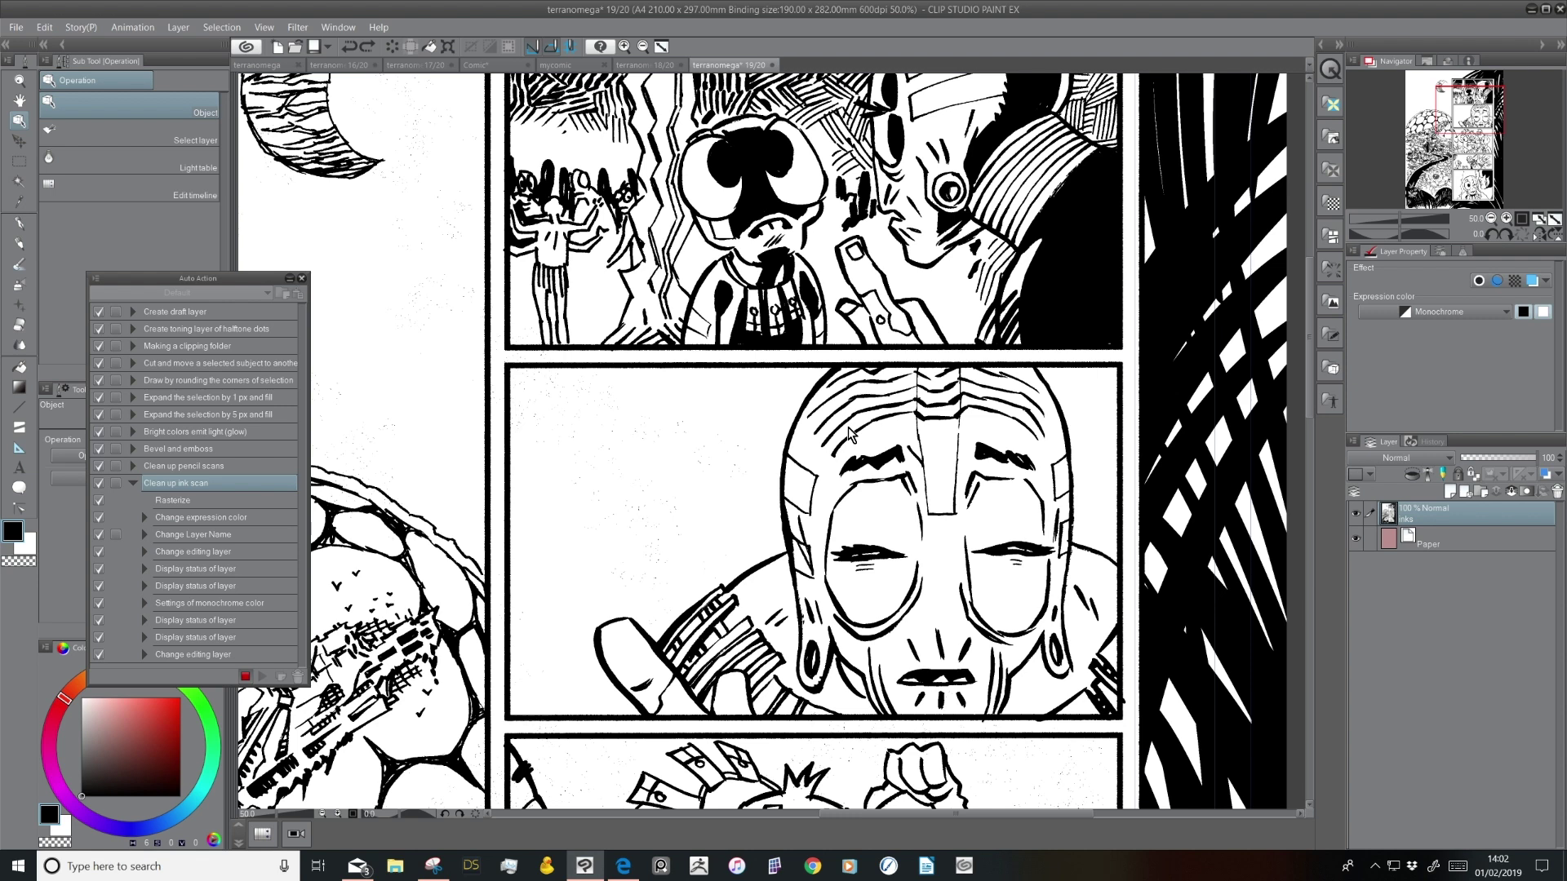
Turn off white in the inks layer's Monochrome expression color and apply the previewed expression color
{"action": "left_click", "coordinate": [1525, 321]}
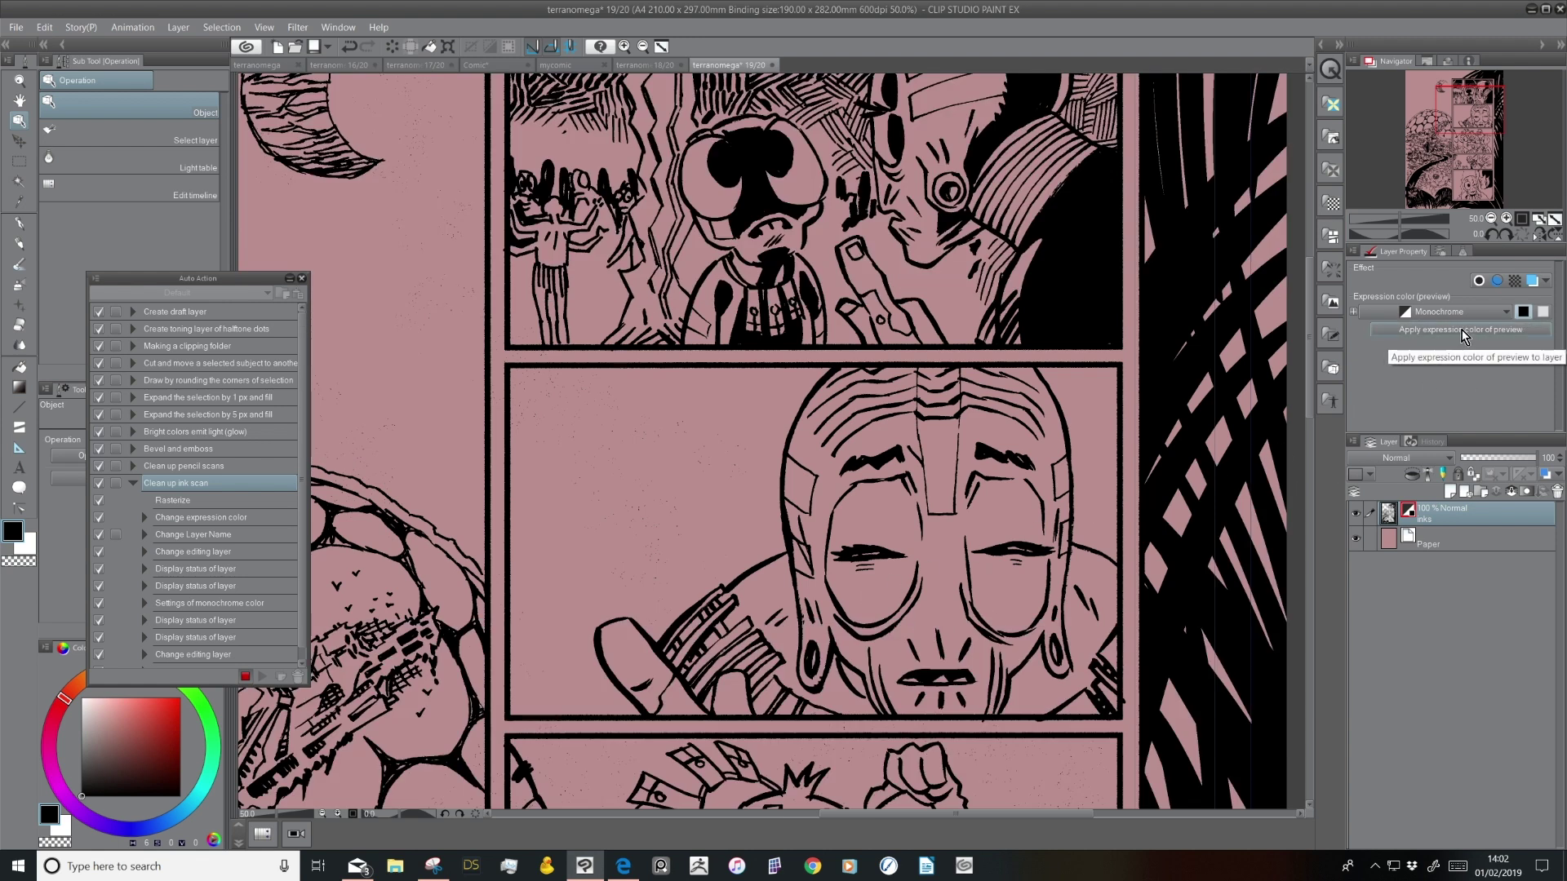
{"action": "left_click", "coordinate": [1542, 321]}
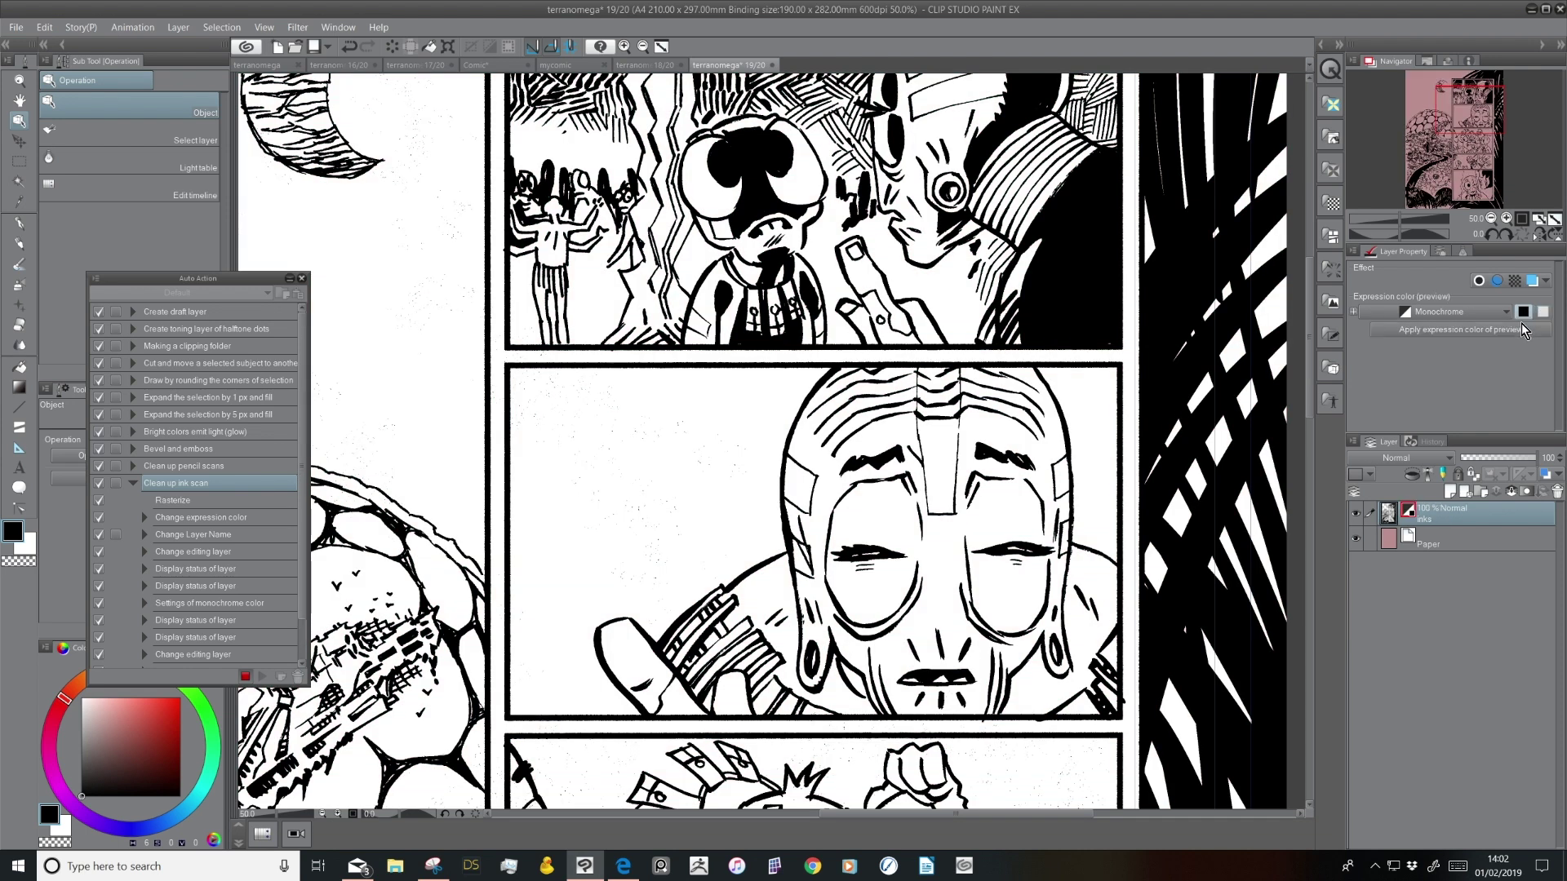
{"action": "left_click", "coordinate": [1521, 324]}
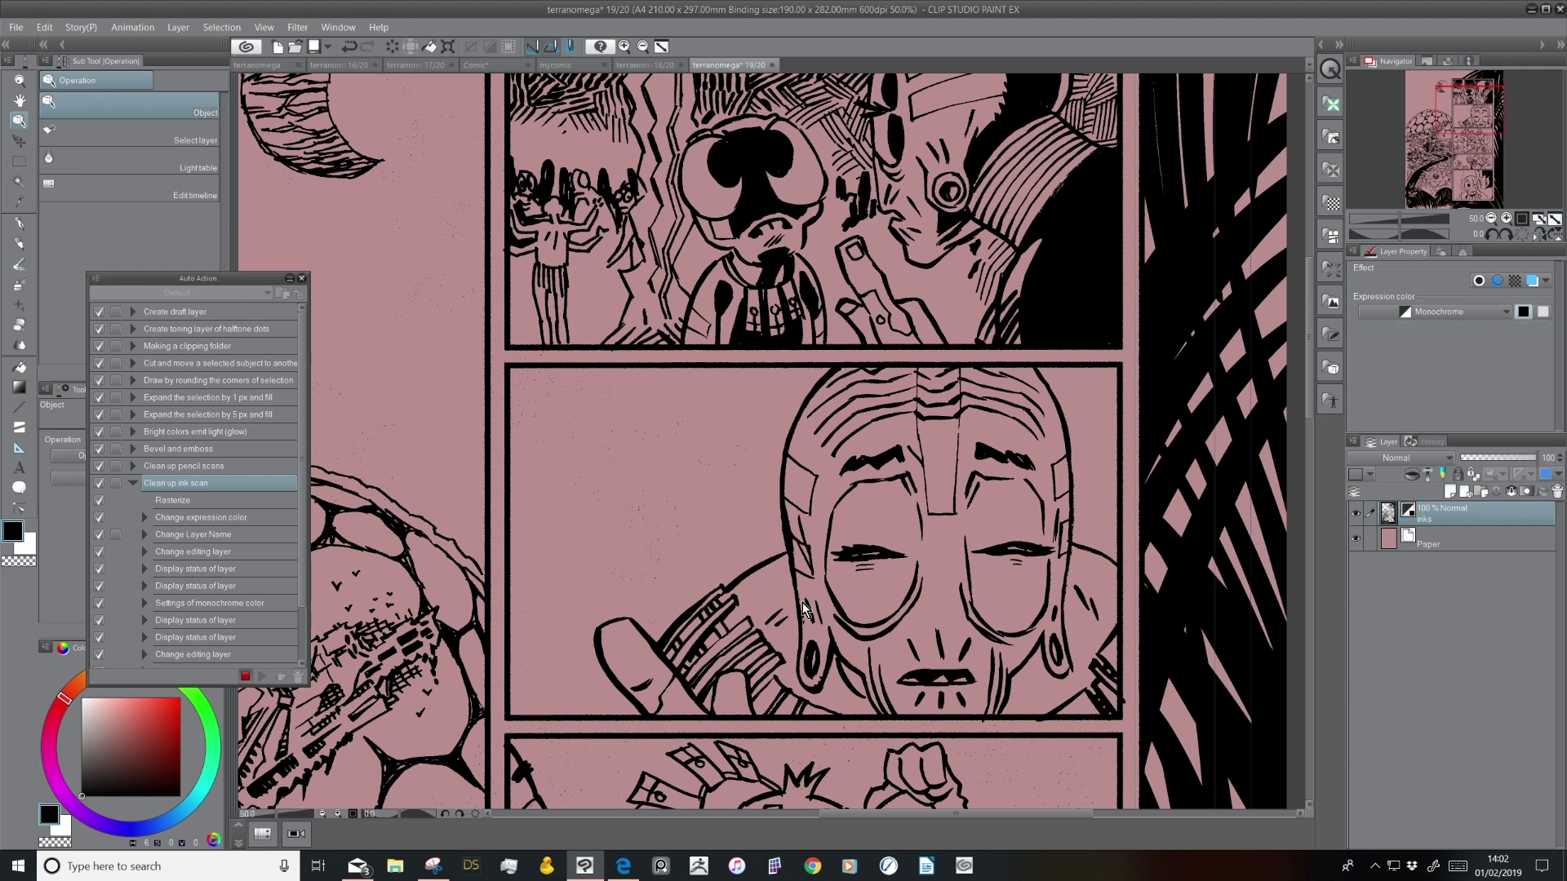
Inspect the specks beside the face, open the Remove dust filter for the inks layer, and compare the artwork with and without its preview
{"action": "scroll", "coordinate": [820, 580], "scroll_direction": "up", "scroll_amount": 4}
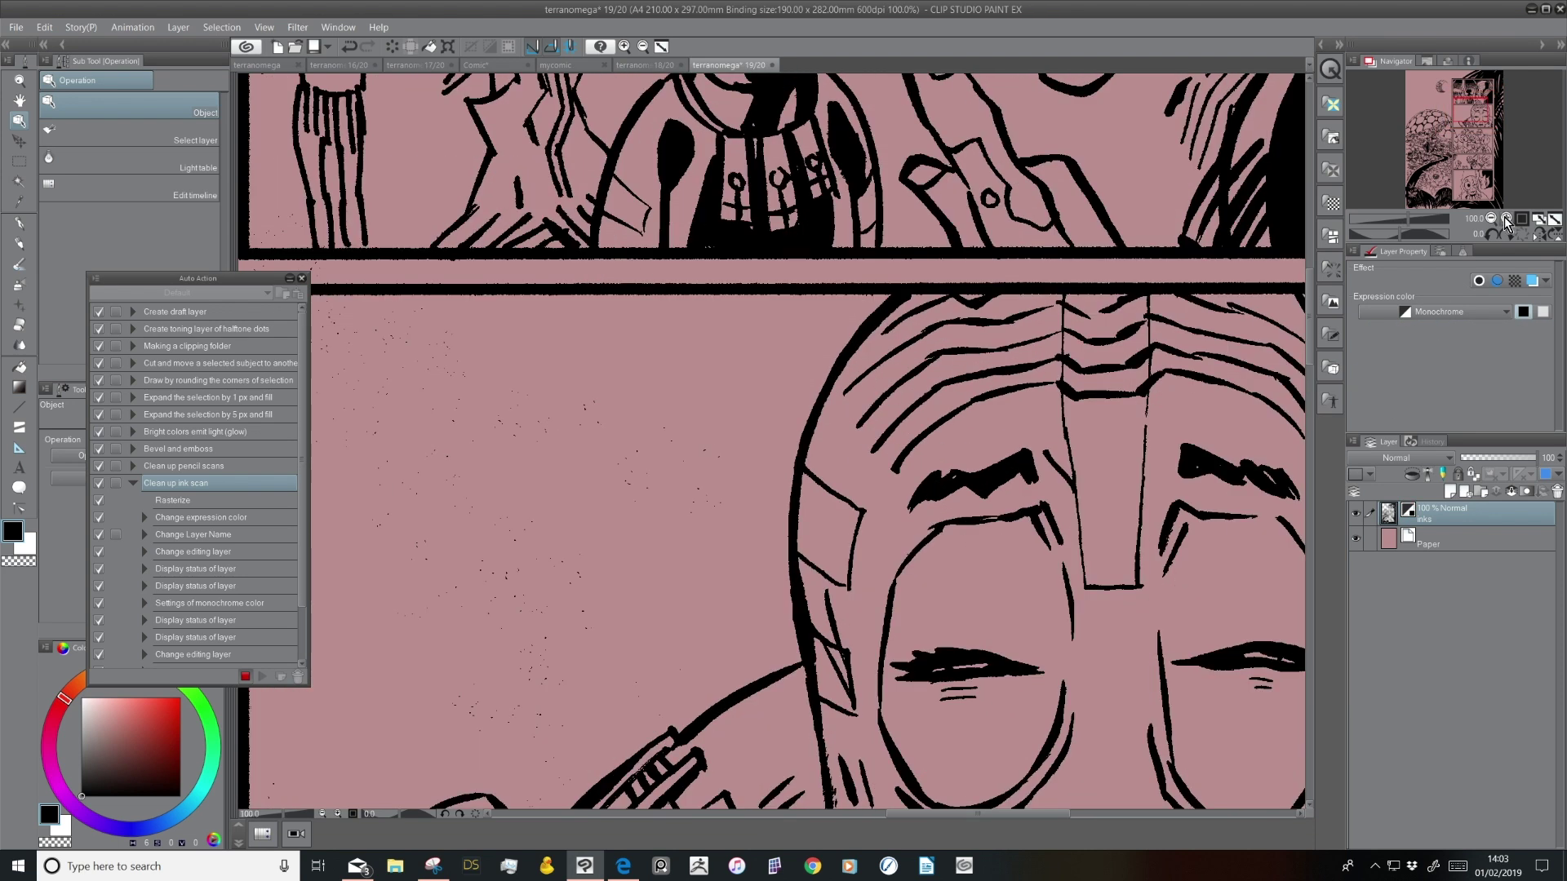
{"action": "scroll", "coordinate": [849, 506], "scroll_direction": "down", "scroll_amount": 2}
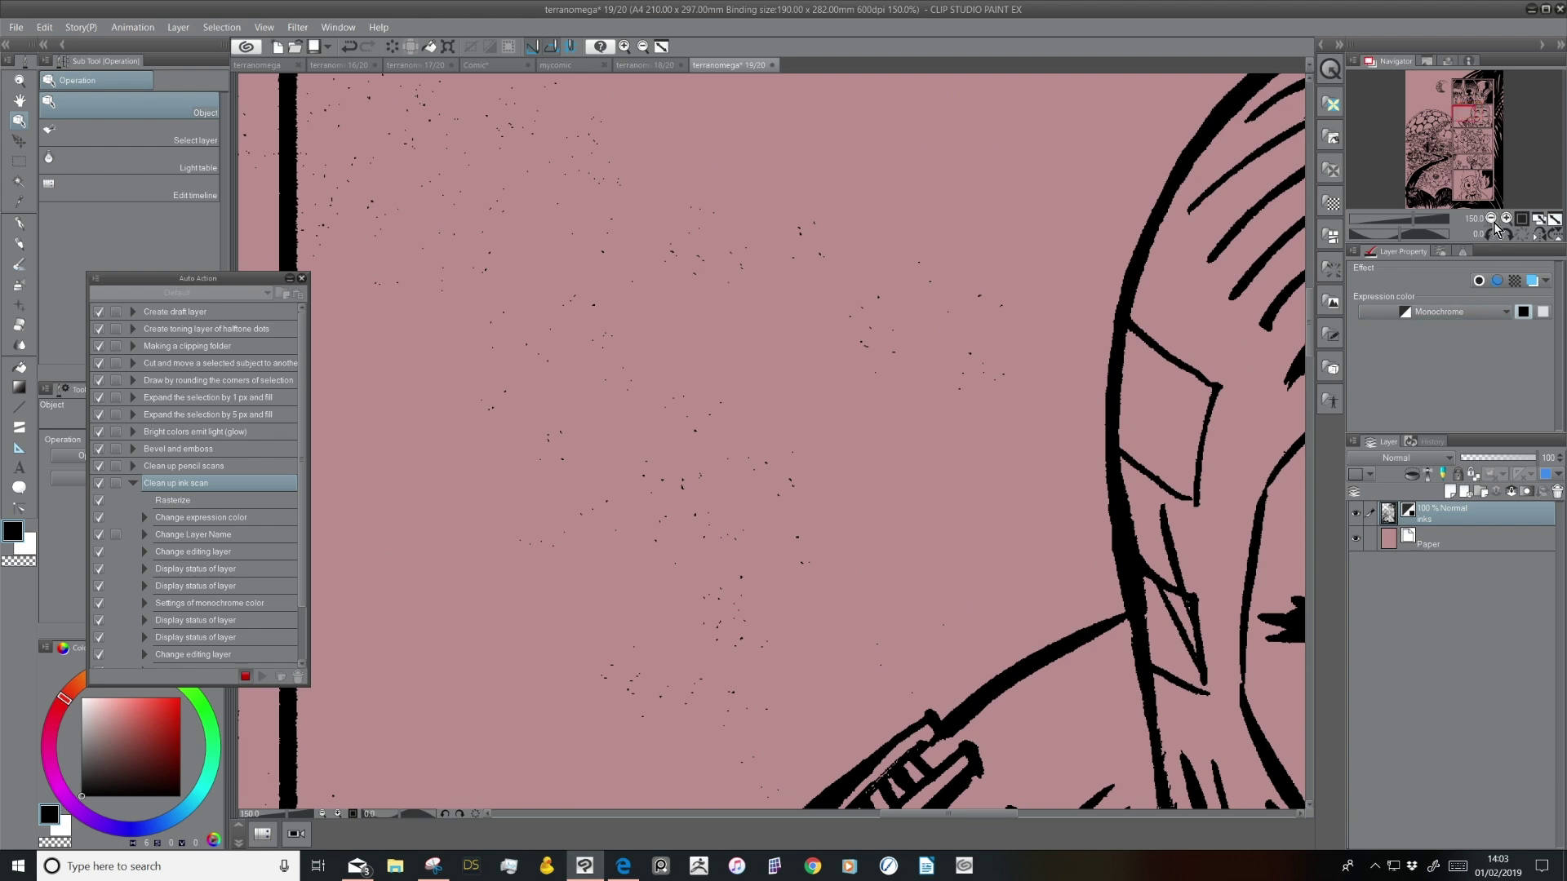
{"action": "left_click", "coordinate": [1490, 220]}
{"action": "left_click", "coordinate": [1491, 219]}
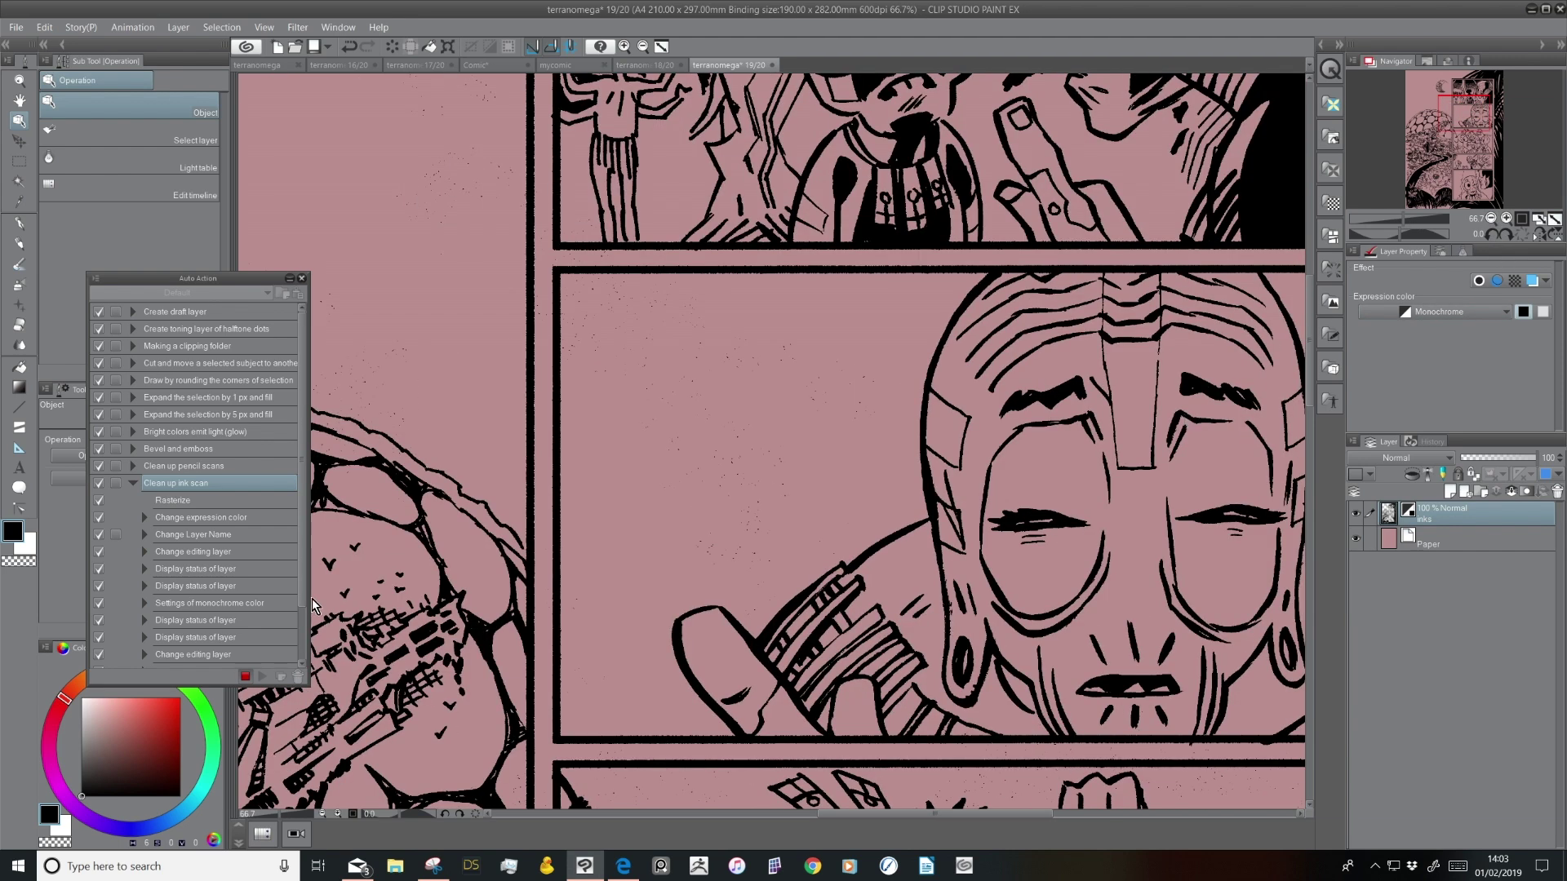
{"action": "scroll", "coordinate": [304, 612], "scroll_direction": "down", "scroll_amount": 2}
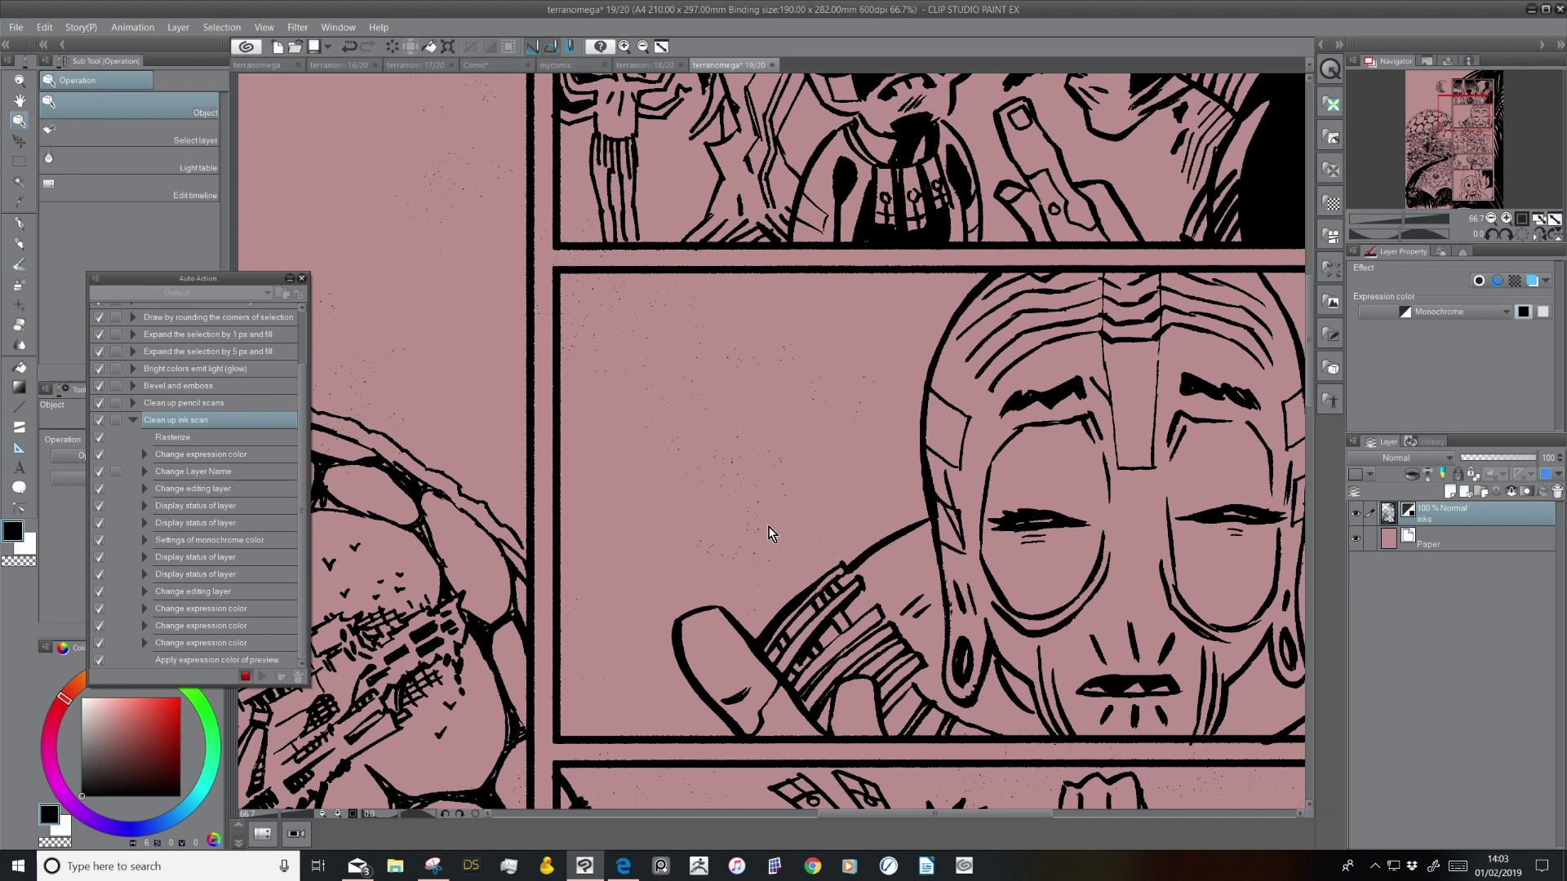
{"action": "left_click", "coordinate": [302, 29]}
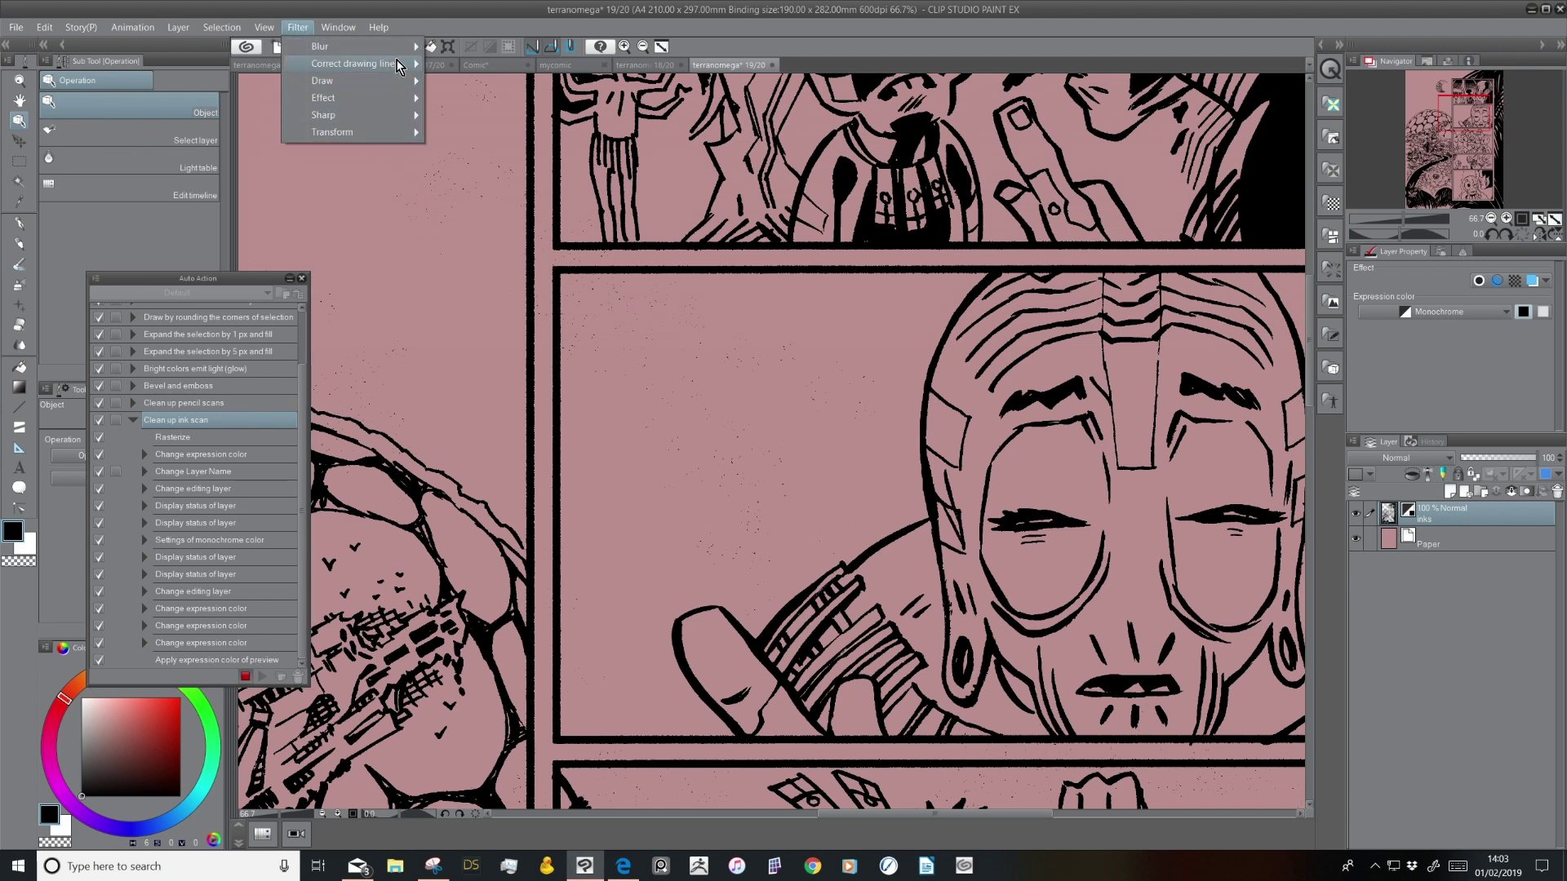
{"action": "mouse_move", "coordinate": [359, 64]}
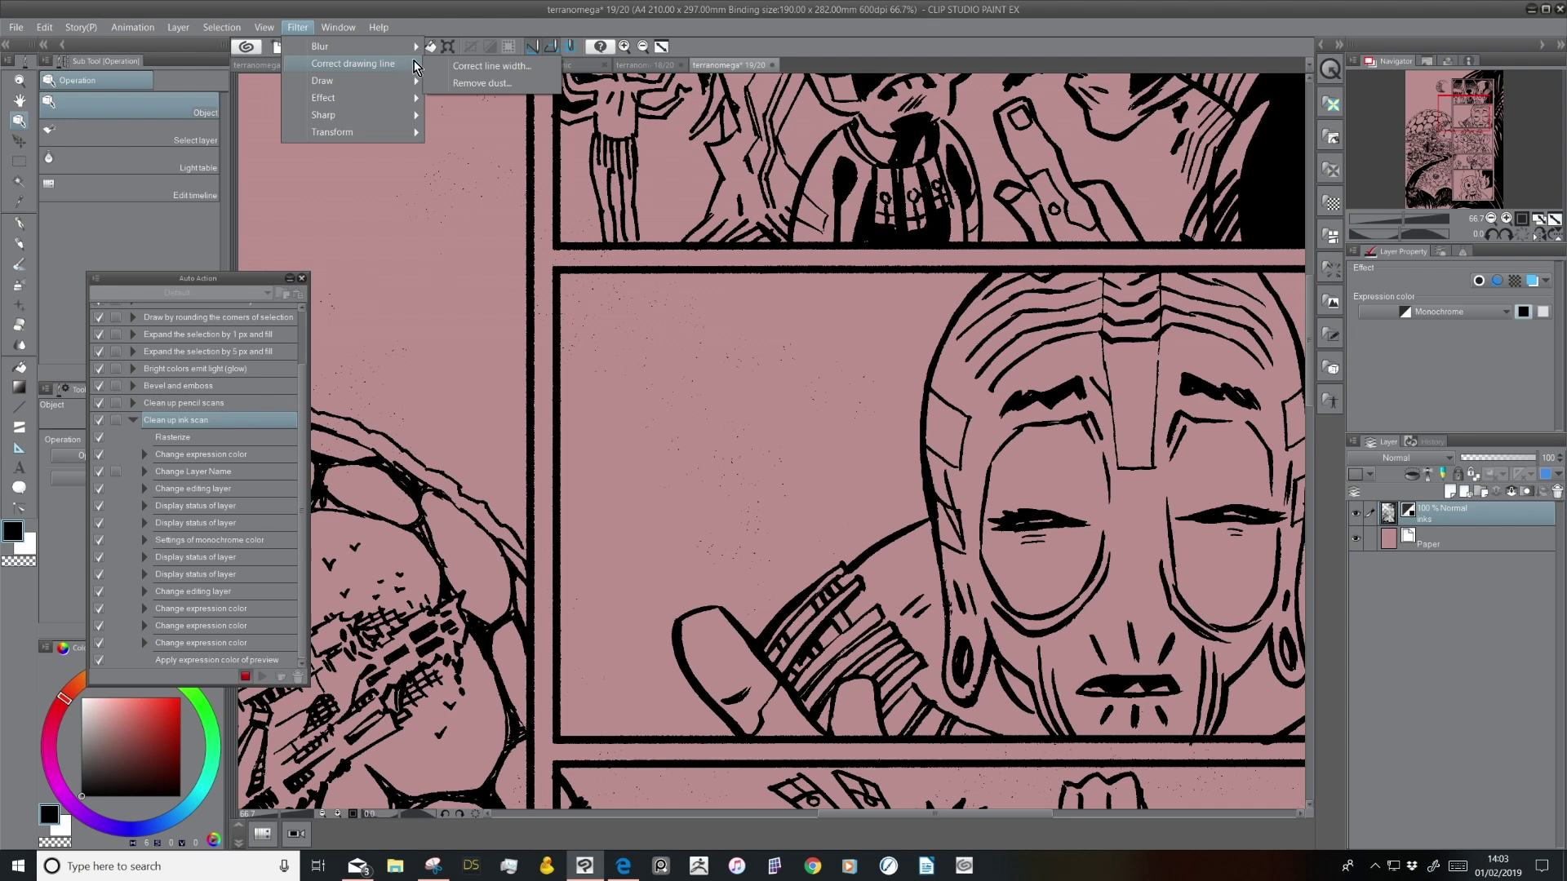
{"action": "left_click", "coordinate": [517, 81]}
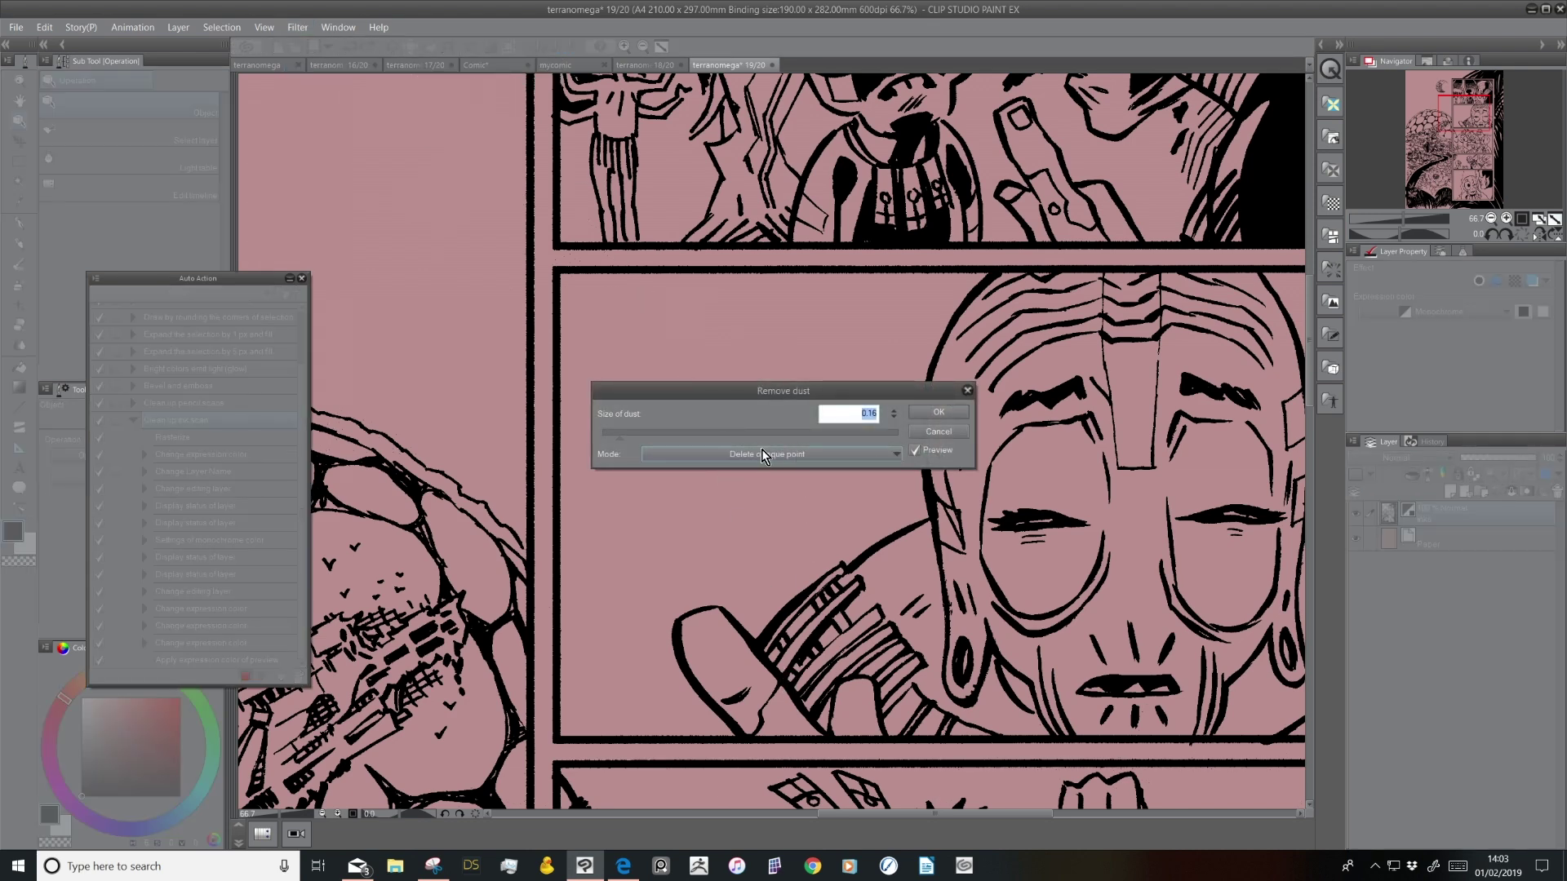
{"action": "left_click_drag", "start_coordinate": [778, 395], "coordinate": [770, 575]}
{"action": "left_click", "coordinate": [906, 631]}
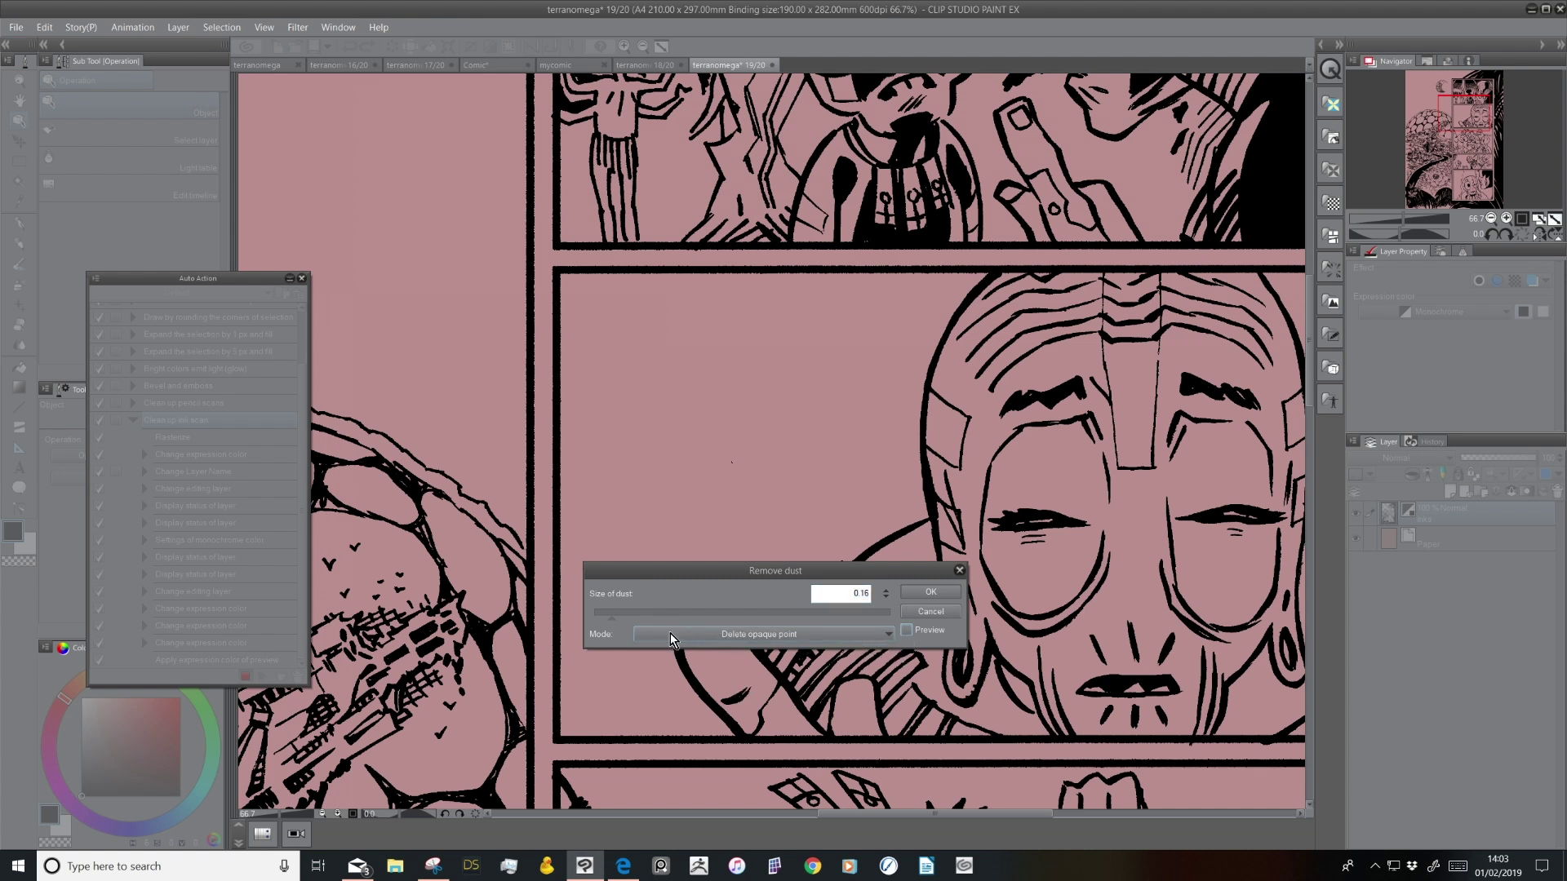
Try a dust size of 0.11 and compare the preview on and off at up to 150% magnification
{"action": "left_click_drag", "start_coordinate": [612, 618], "coordinate": [605, 619]}
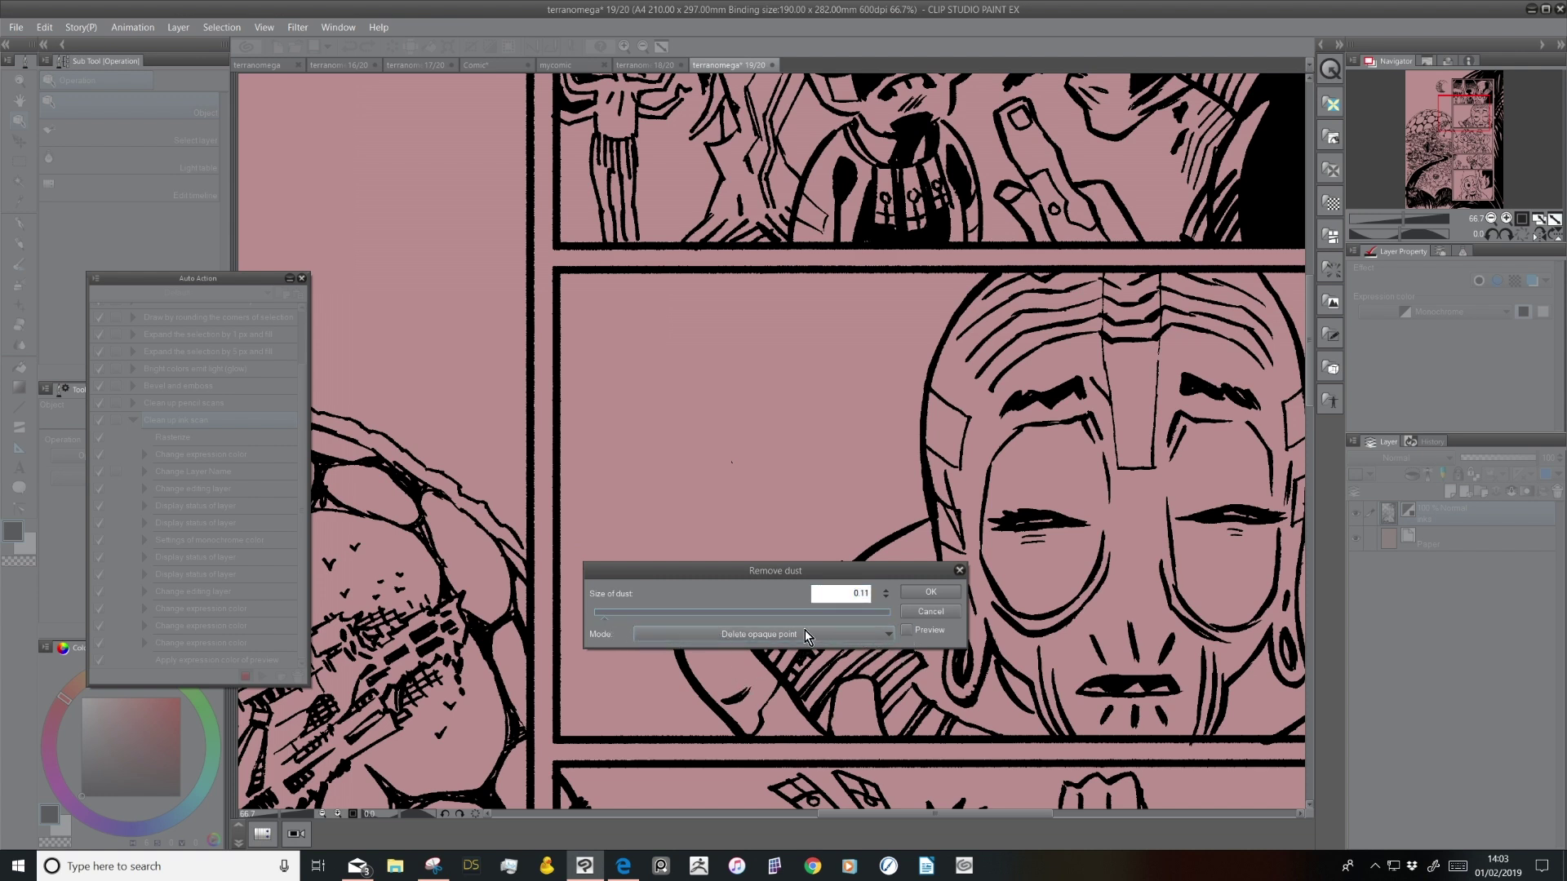
{"action": "left_click", "coordinate": [905, 630]}
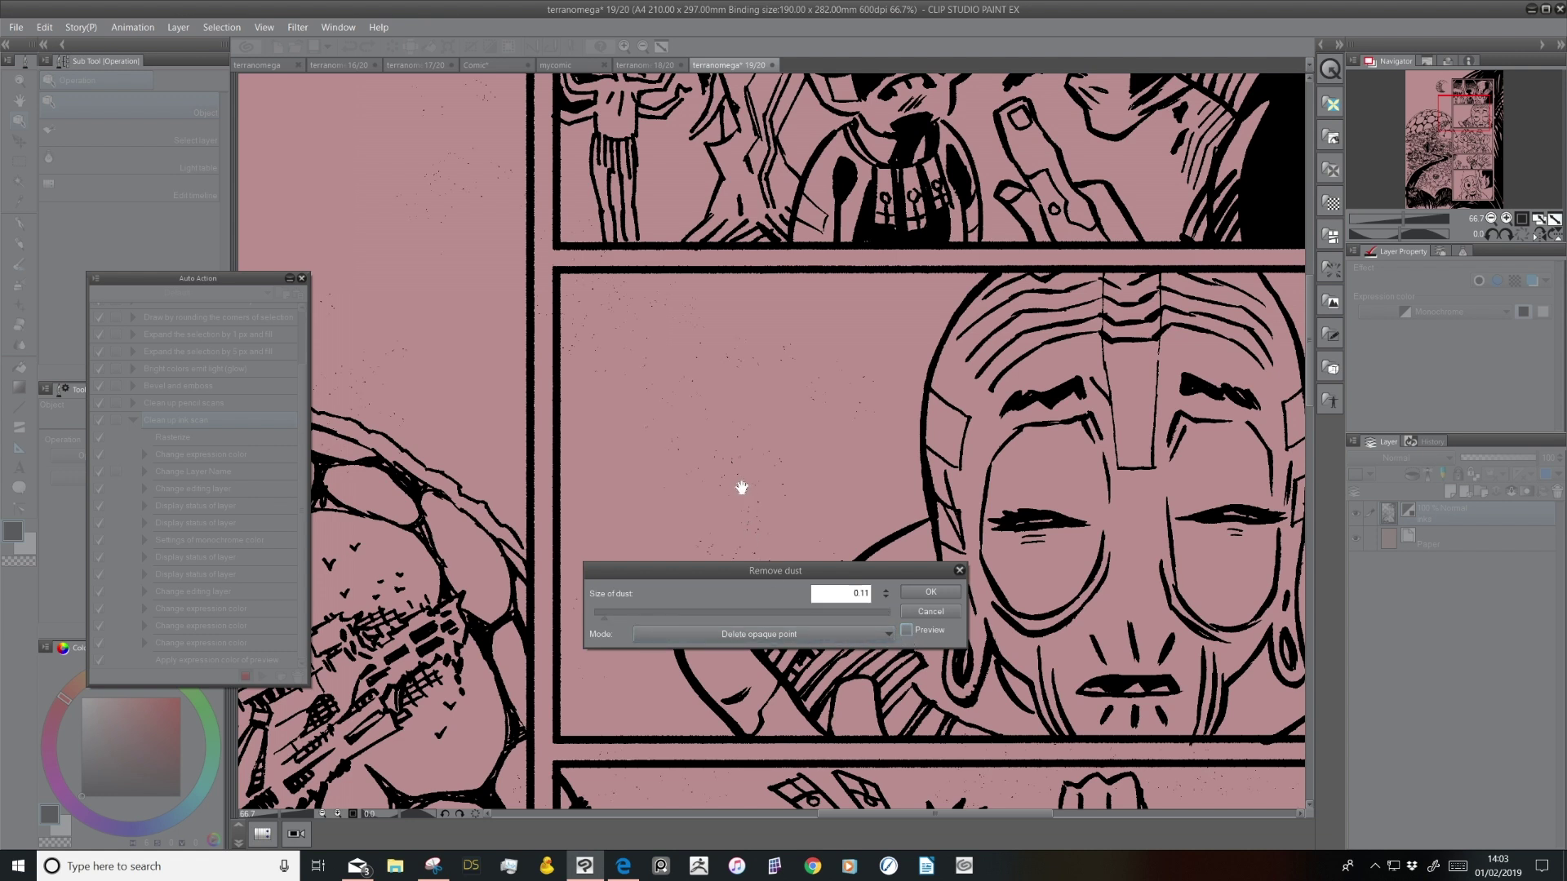
{"action": "left_click", "coordinate": [910, 633]}
{"action": "left_click", "coordinate": [1507, 219]}
{"action": "left_click", "coordinate": [1506, 219]}
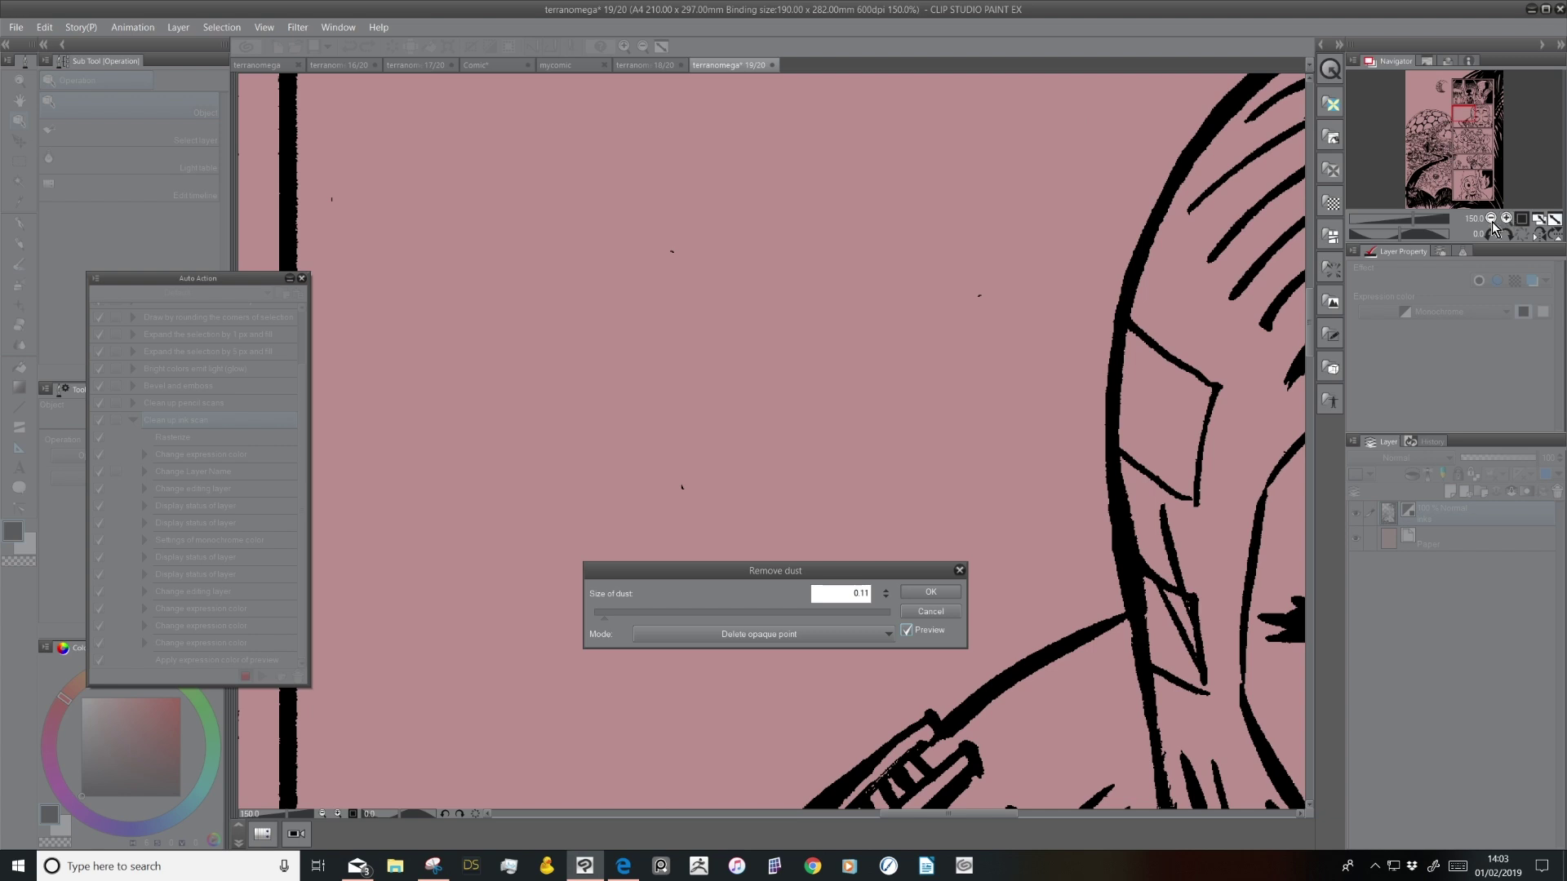
{"action": "left_click", "coordinate": [907, 631]}
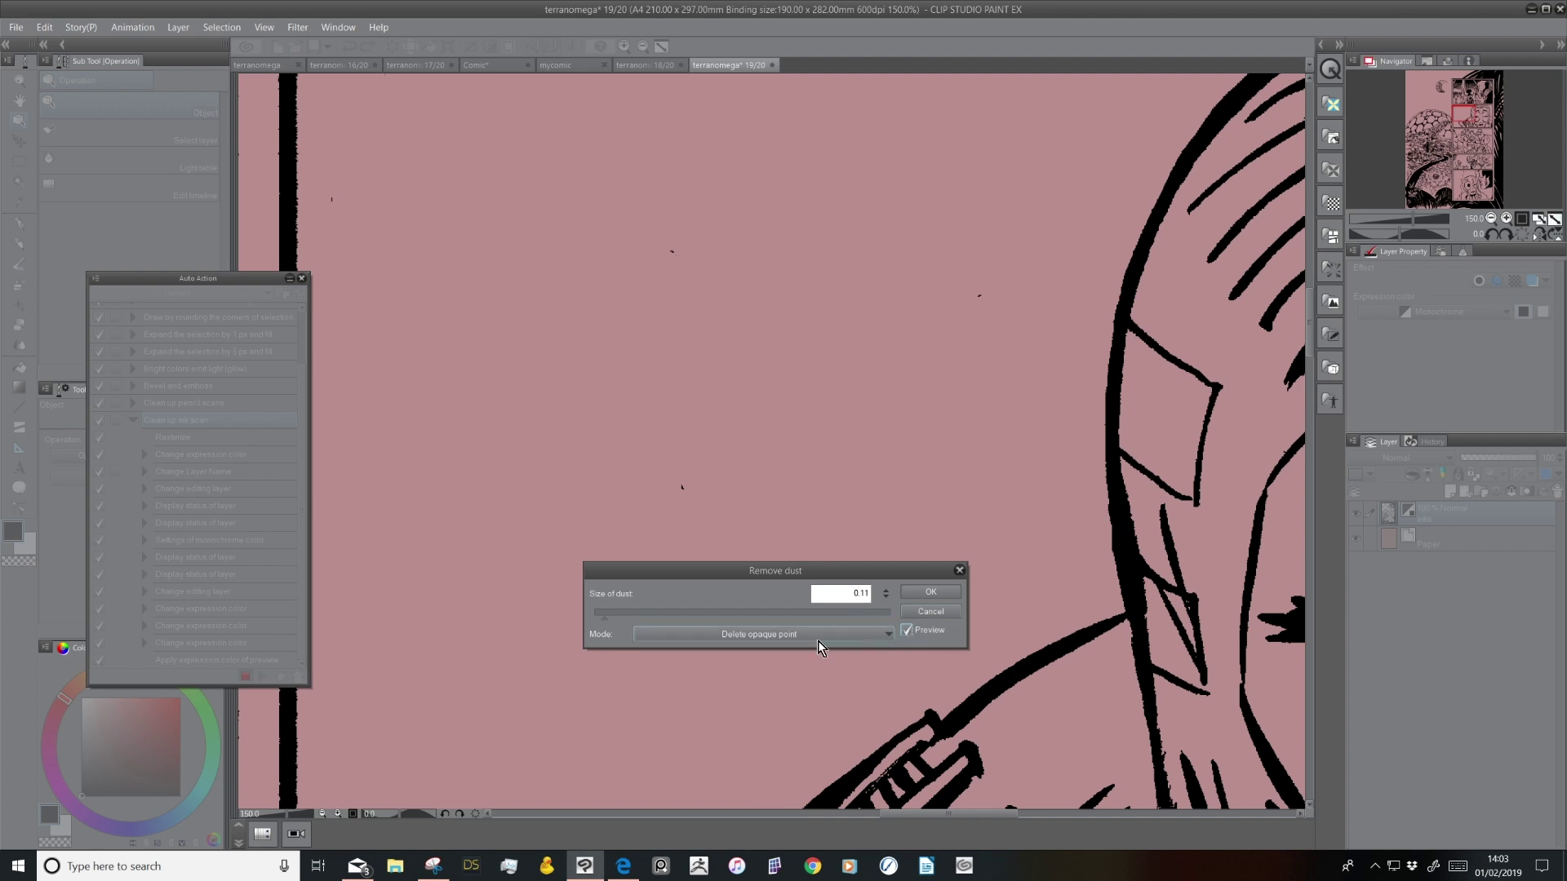
Preview a dust size of 0.23 around the face panel and the moon, reduce it to about 0.15, and apply the Remove dust filter
{"action": "left_click", "coordinate": [614, 615]}
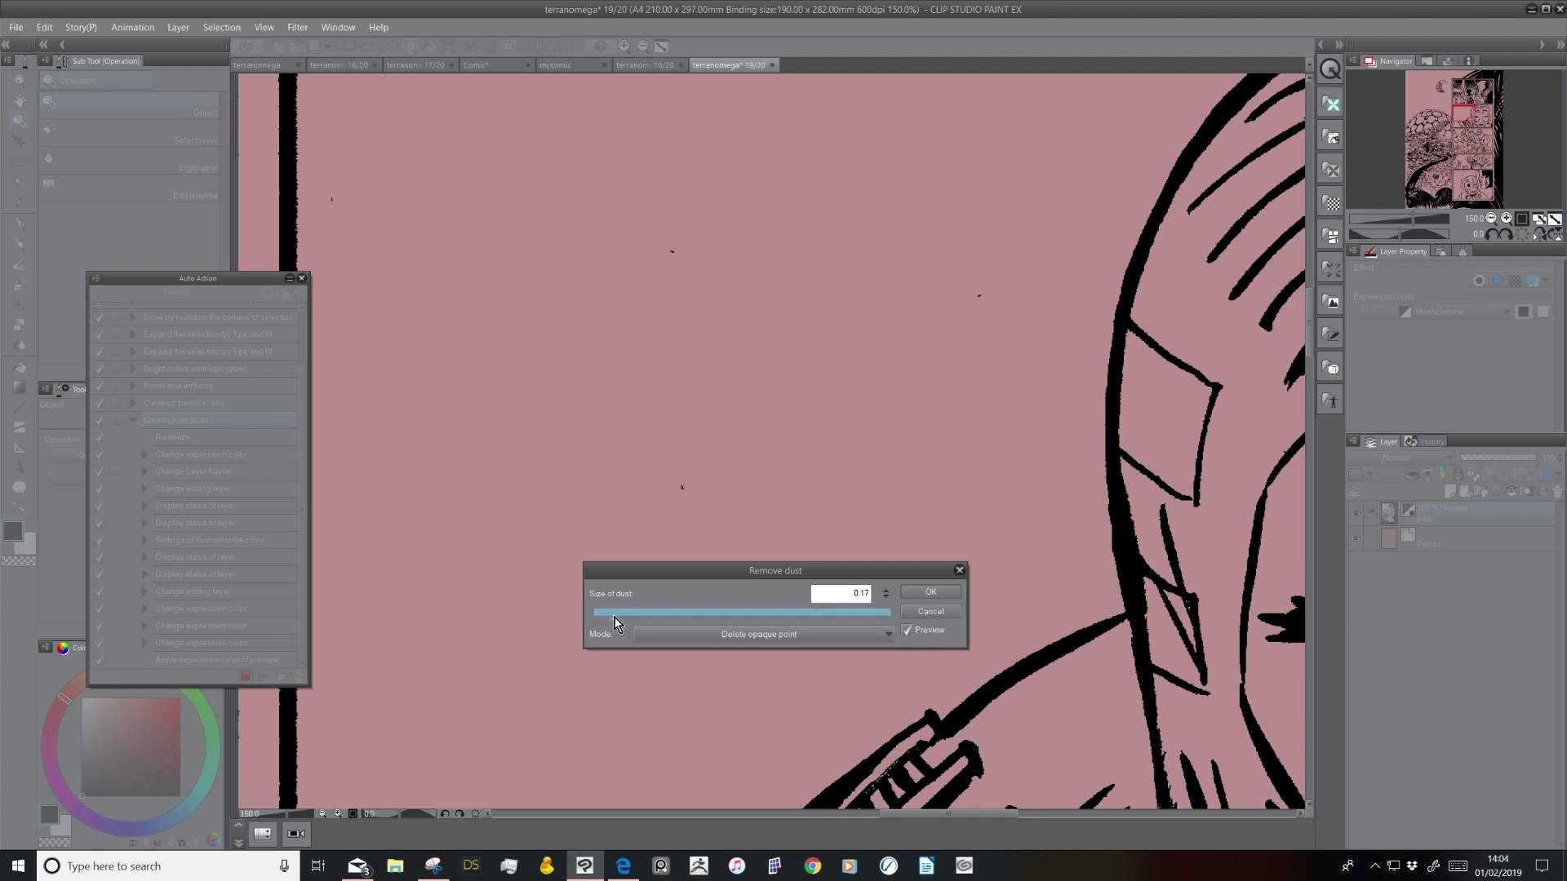
{"action": "left_click_drag", "start_coordinate": [619, 616], "coordinate": [625, 617]}
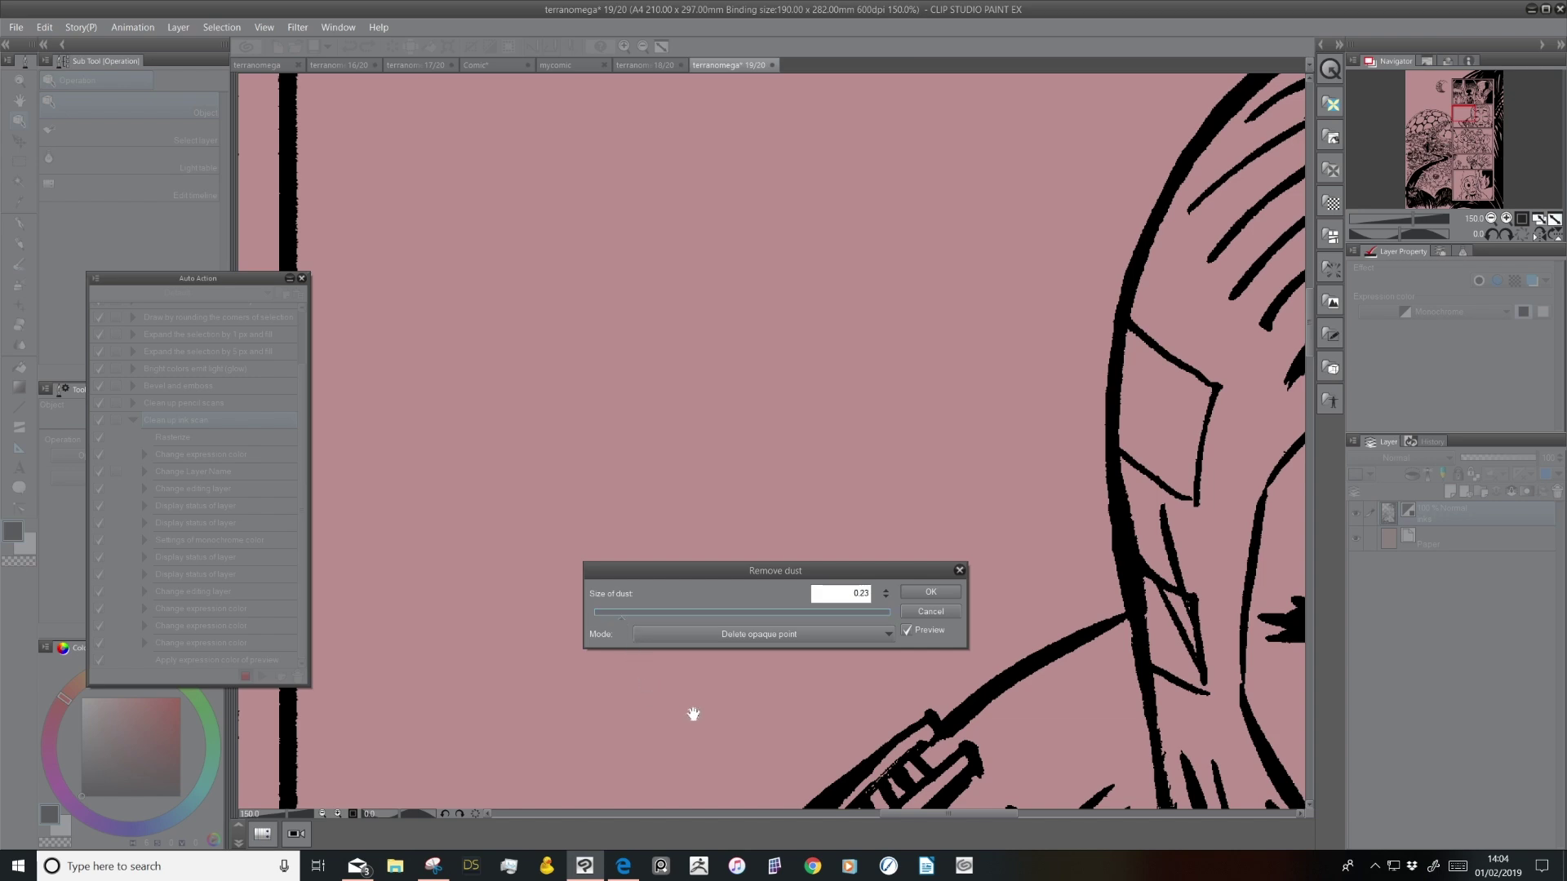
{"action": "left_click", "coordinate": [1491, 218]}
{"action": "left_click", "coordinate": [1490, 218]}
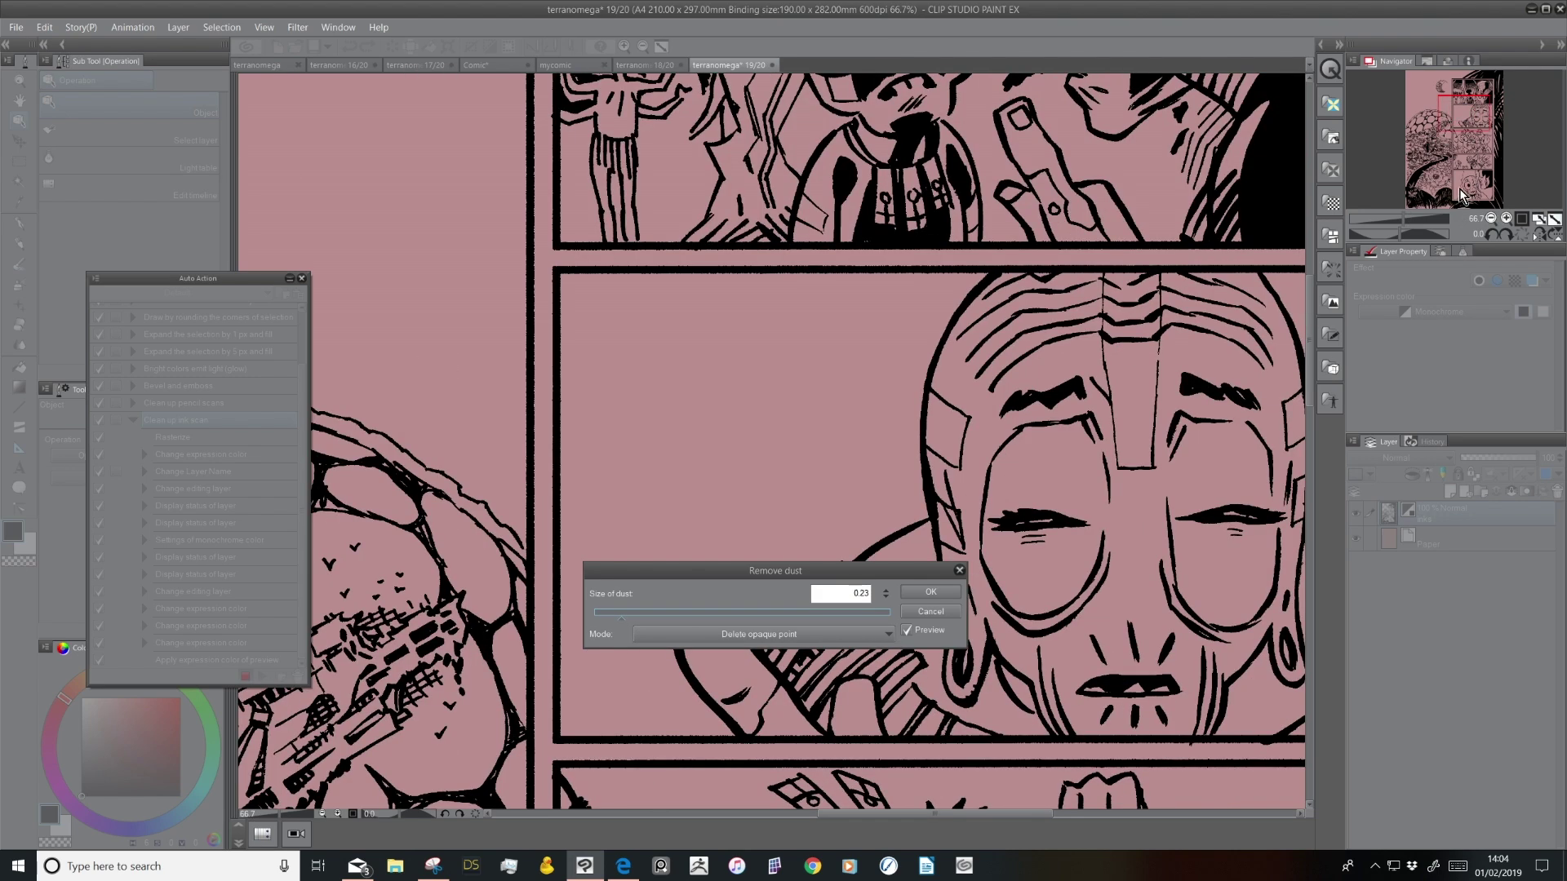
{"action": "left_click_drag", "start_coordinate": [1460, 112], "coordinate": [1441, 94]}
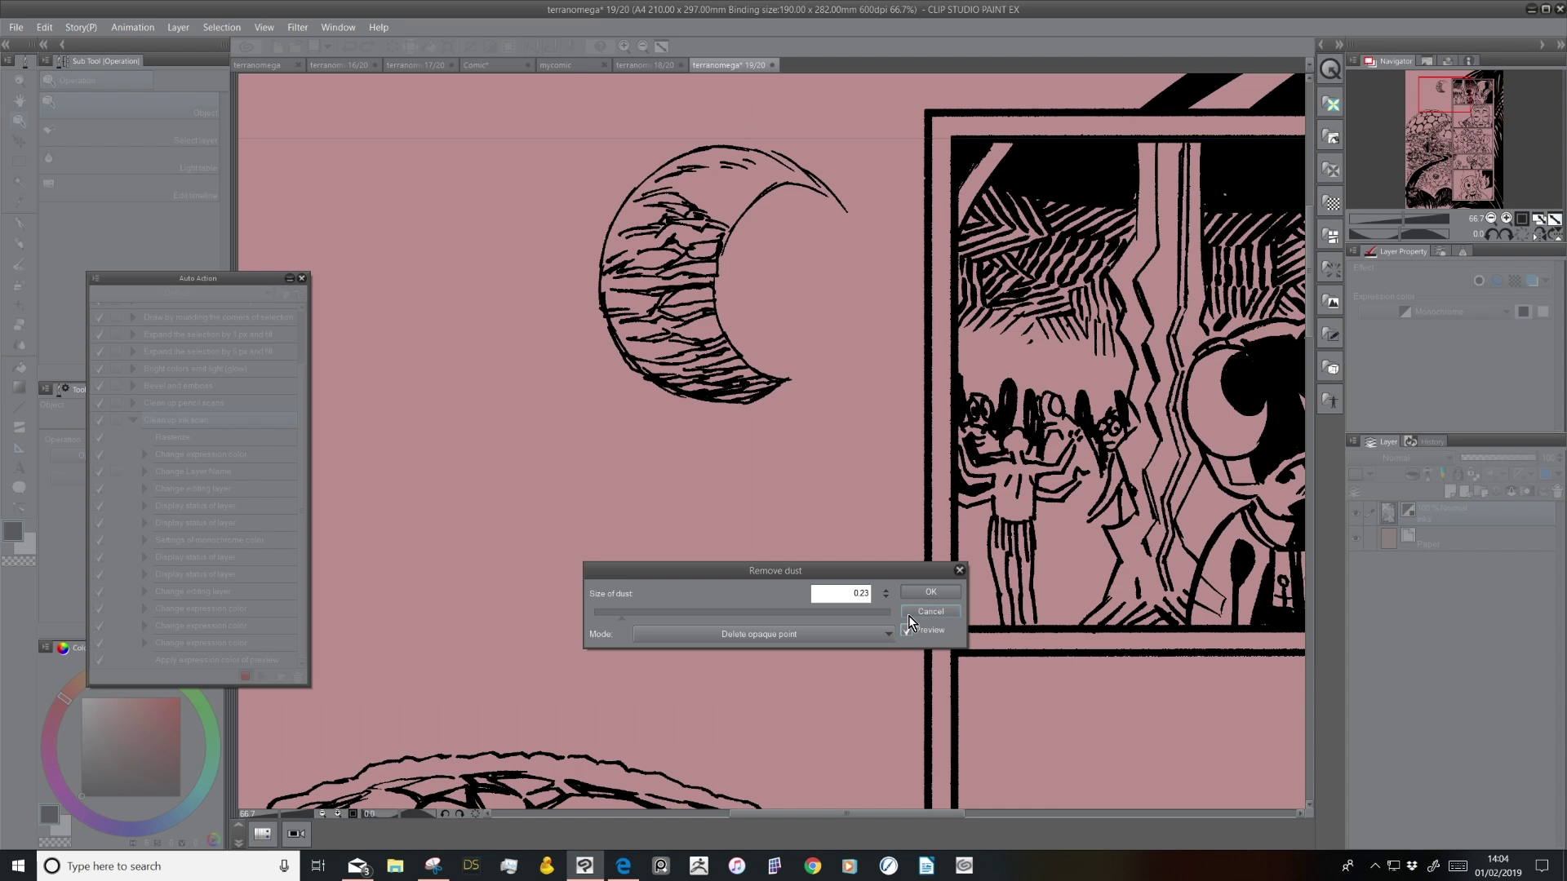
{"action": "left_click_drag", "start_coordinate": [620, 619], "coordinate": [613, 619]}
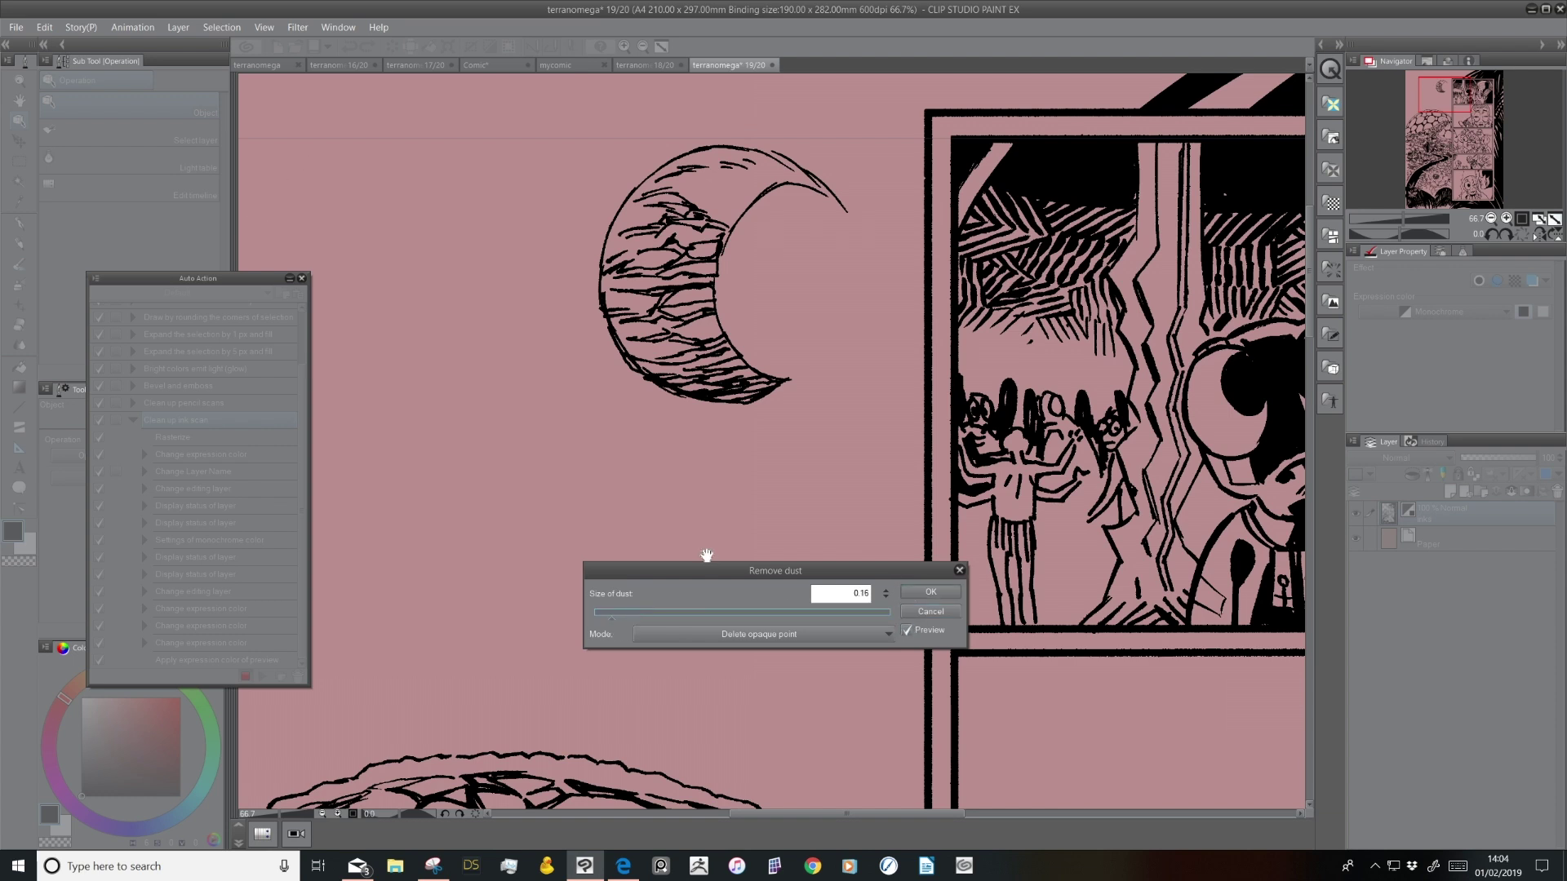
{"action": "left_click", "coordinate": [931, 594]}
Stop recording the "Clean up ink scan" action and move the Auto Action list away from the tool settings
{"action": "mouse_move", "coordinate": [1480, 140]}
{"action": "left_mouse_down"}
{"action": "mouse_move", "coordinate": [1452, 160]}
{"action": "mouse_move", "coordinate": [1462, 120]}
{"action": "left_mouse_up"}
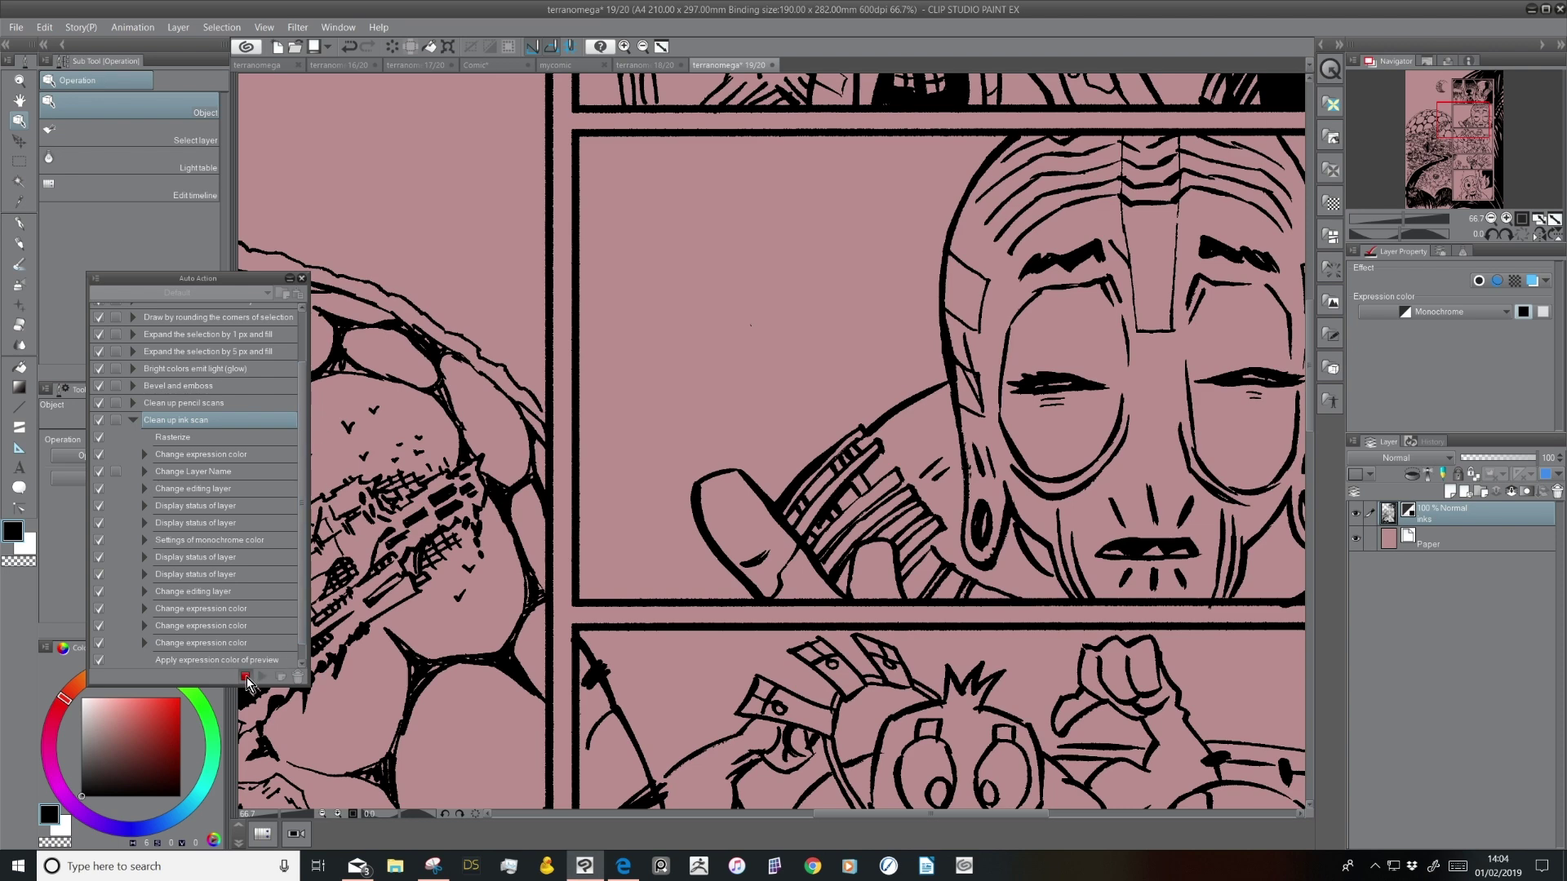
{"action": "left_click_drag", "start_coordinate": [253, 279], "coordinate": [450, 92]}
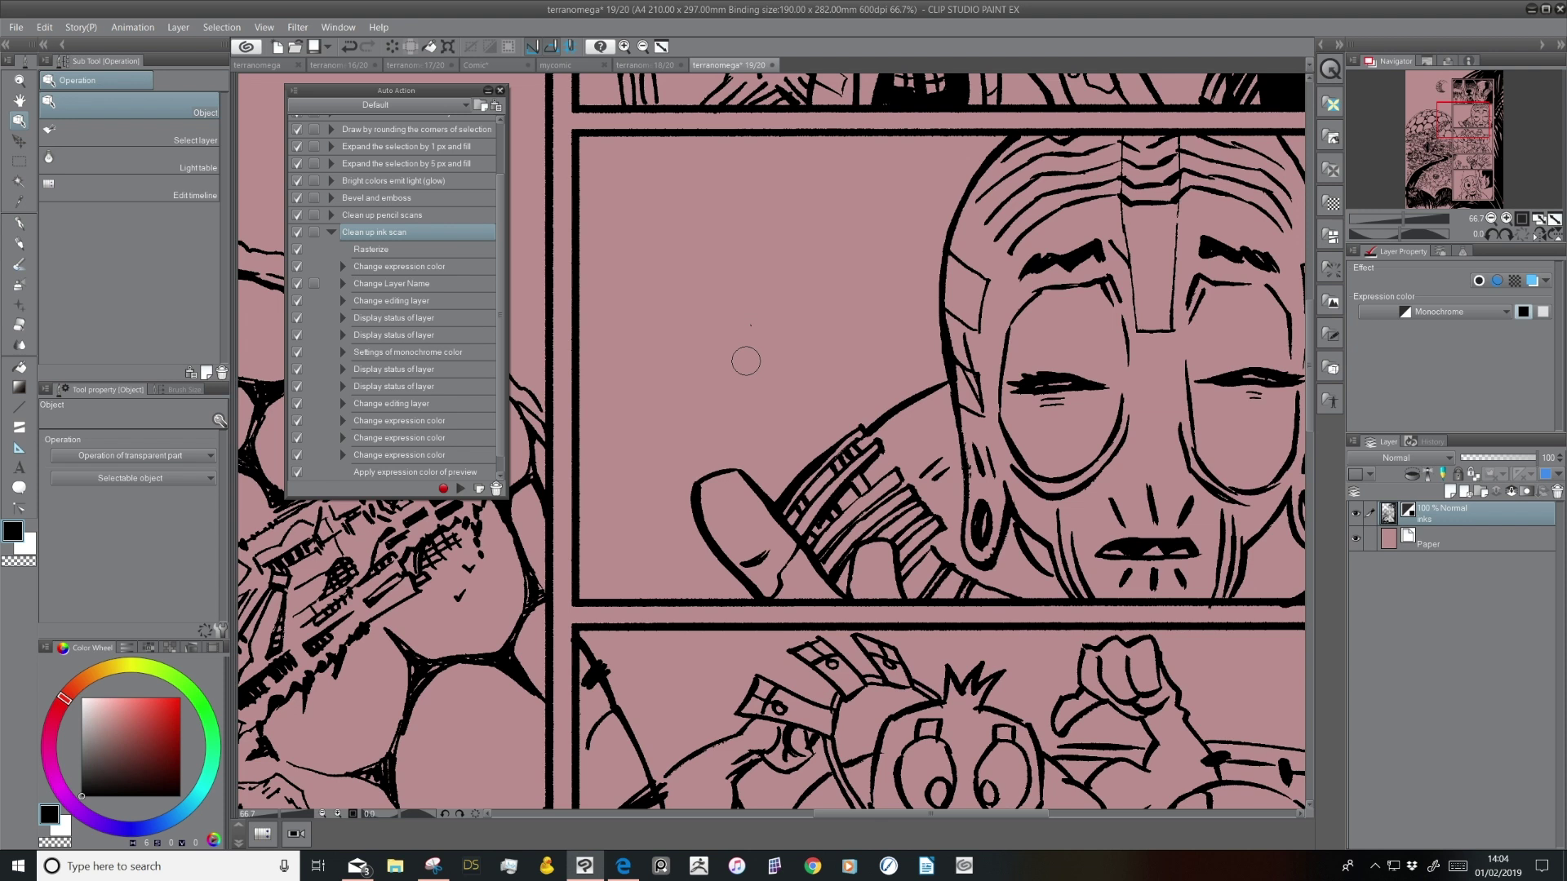
Choose the Remove dust tool, set its size of dust to 1.15, and clear the leftover speck in the blank area beside the face
{"action": "left_click", "coordinate": [21, 510]}
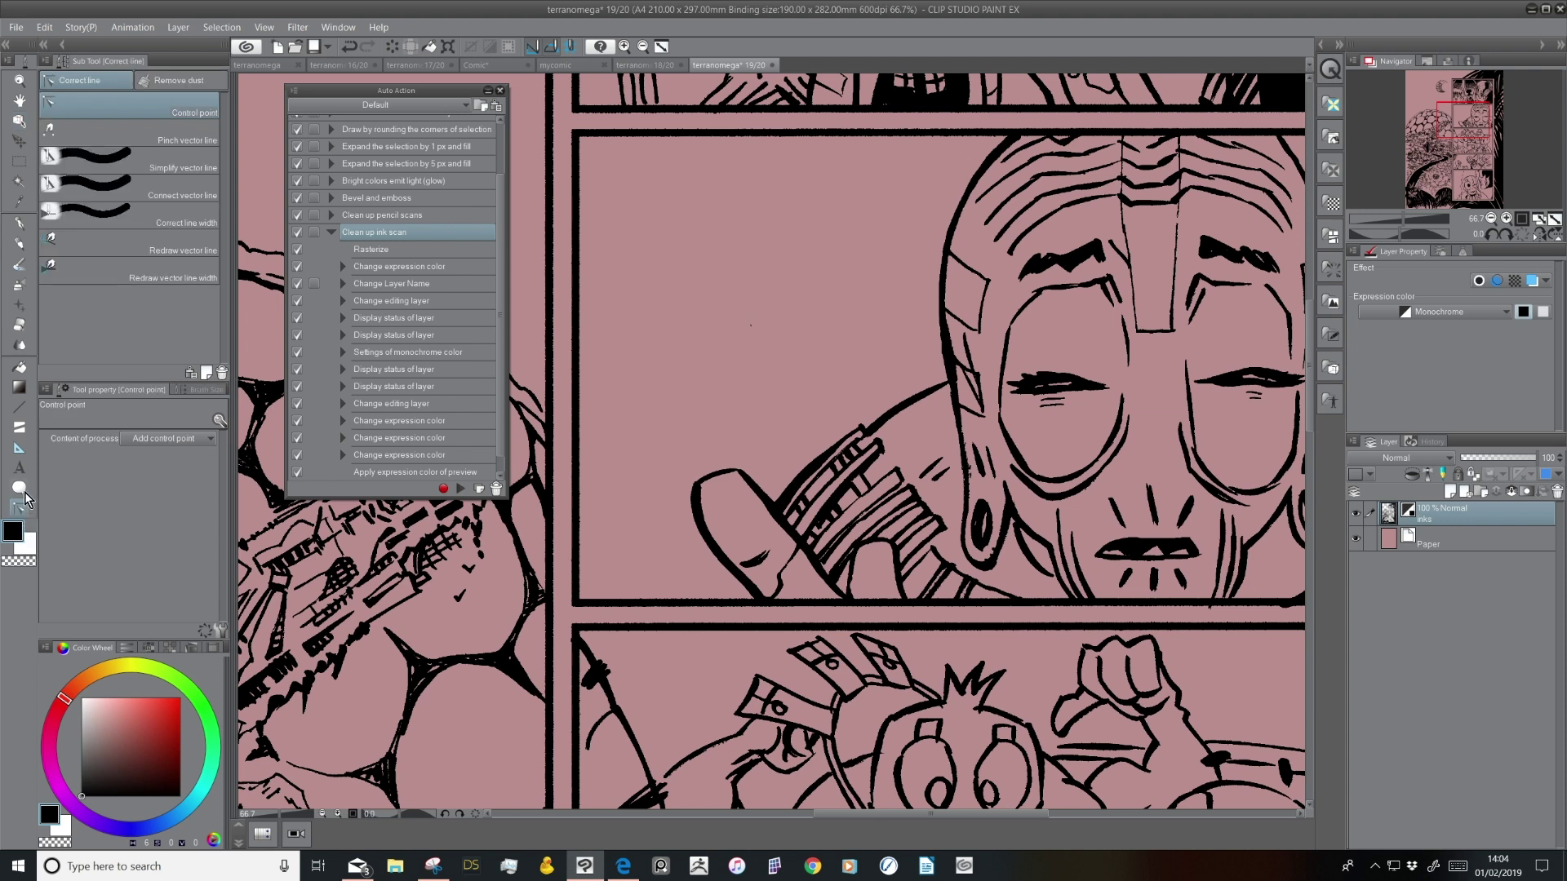
{"action": "left_click", "coordinate": [190, 84]}
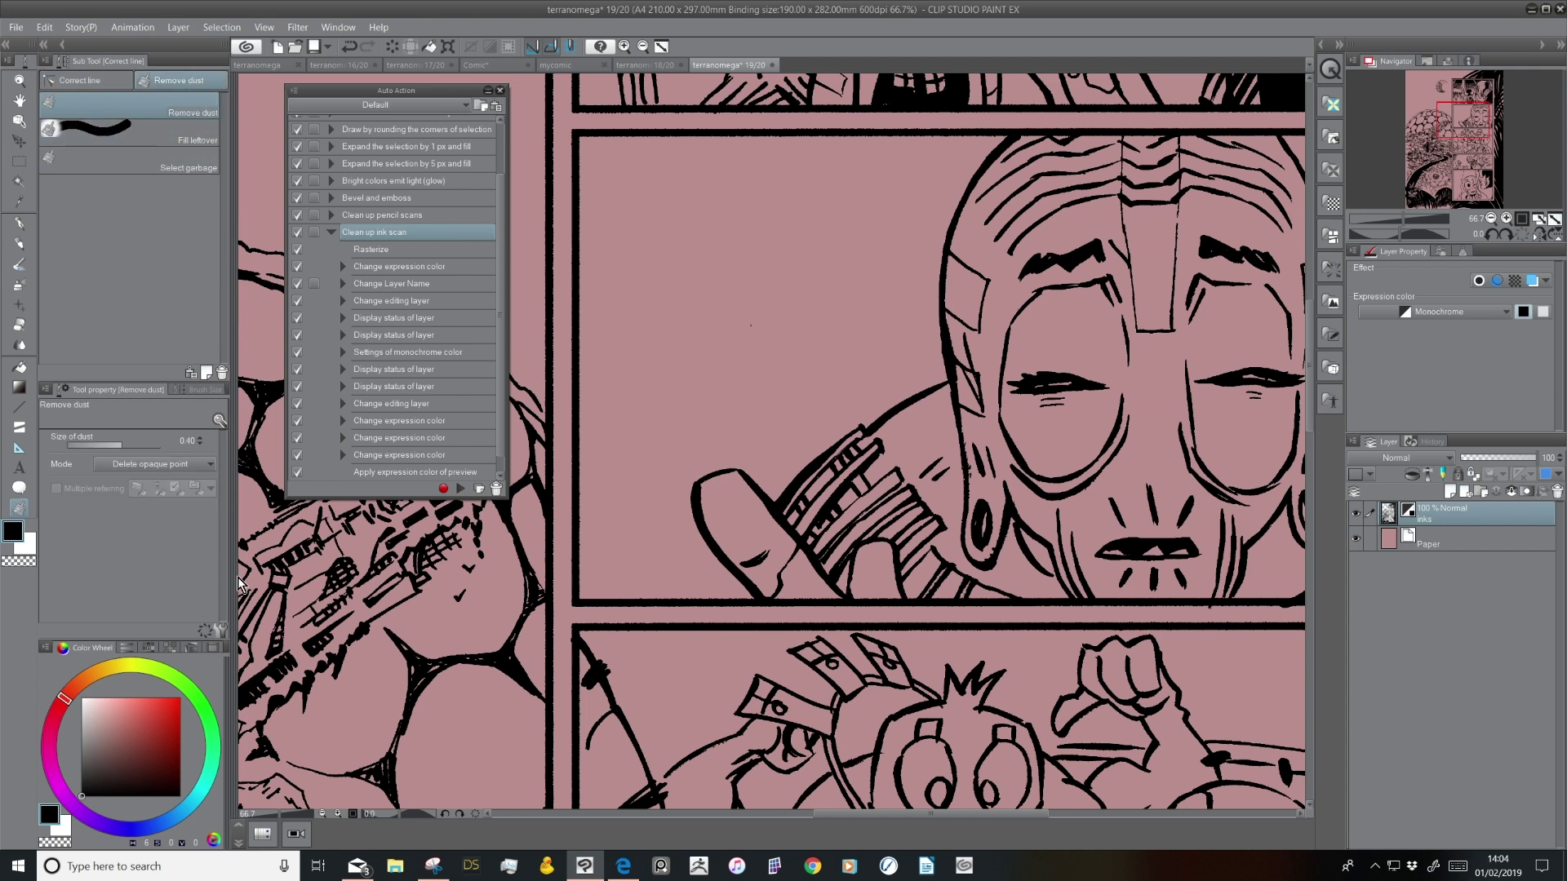
{"action": "left_click_drag", "start_coordinate": [742, 297], "coordinate": [808, 410]}
{"action": "left_click_drag", "start_coordinate": [123, 446], "coordinate": [139, 446]}
{"action": "left_click_drag", "start_coordinate": [729, 293], "coordinate": [816, 416]}
Run the Remove dust tool over areas of the domed structure in the large panel, including around the small birds
{"action": "left_click_drag", "start_coordinate": [630, 656], "coordinate": [993, 429]}
{"action": "left_click_drag", "start_coordinate": [777, 346], "coordinate": [881, 448]}
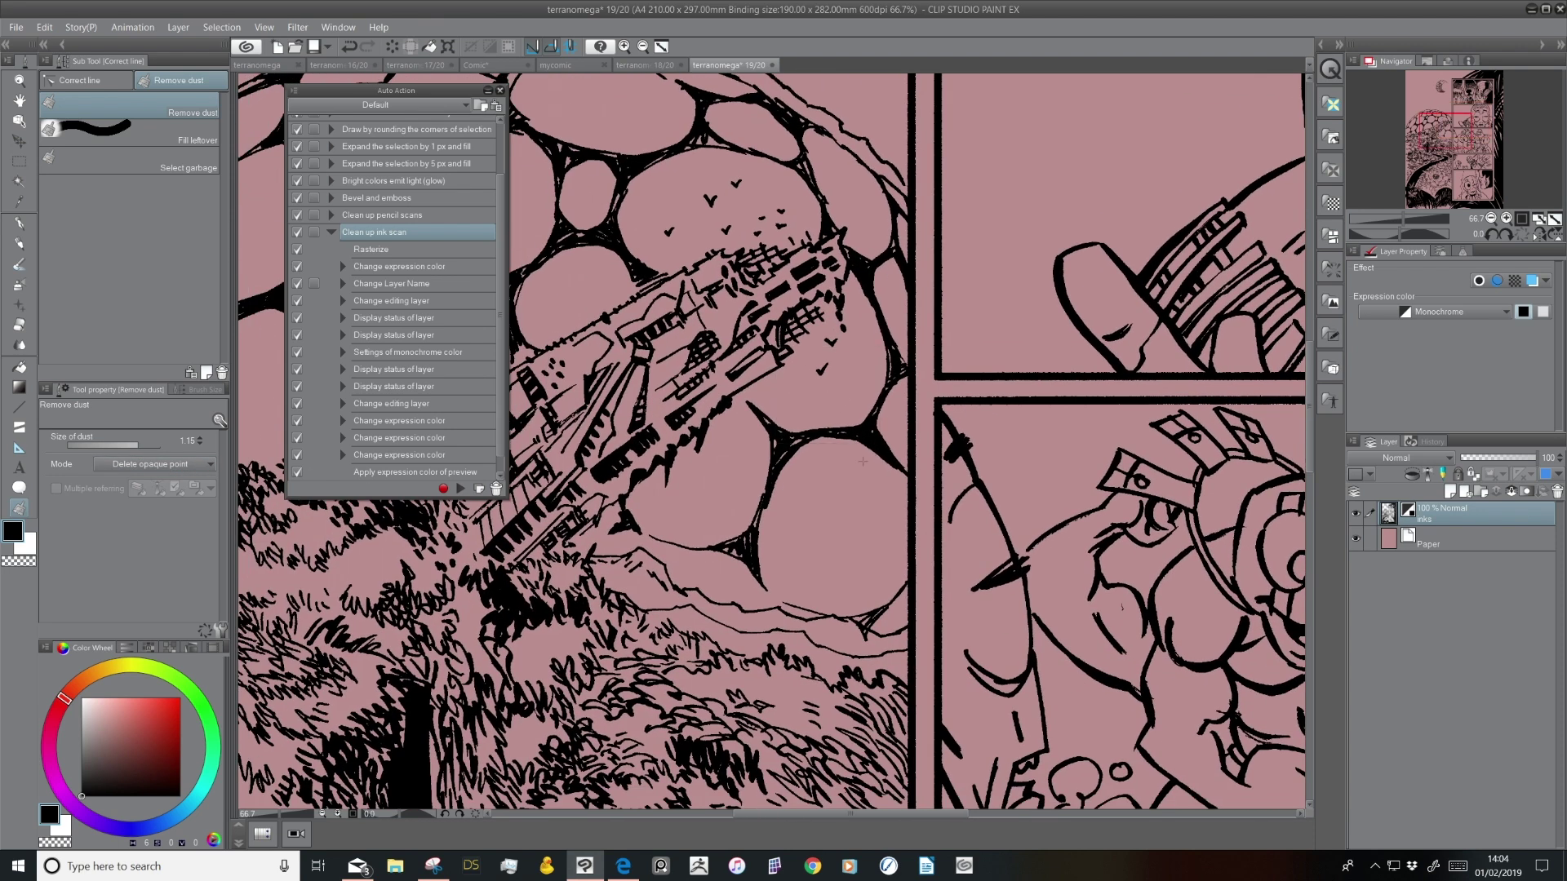
{"action": "left_click_drag", "start_coordinate": [704, 154], "coordinate": [856, 309]}
{"action": "left_click_drag", "start_coordinate": [774, 210], "coordinate": [1013, 531]}
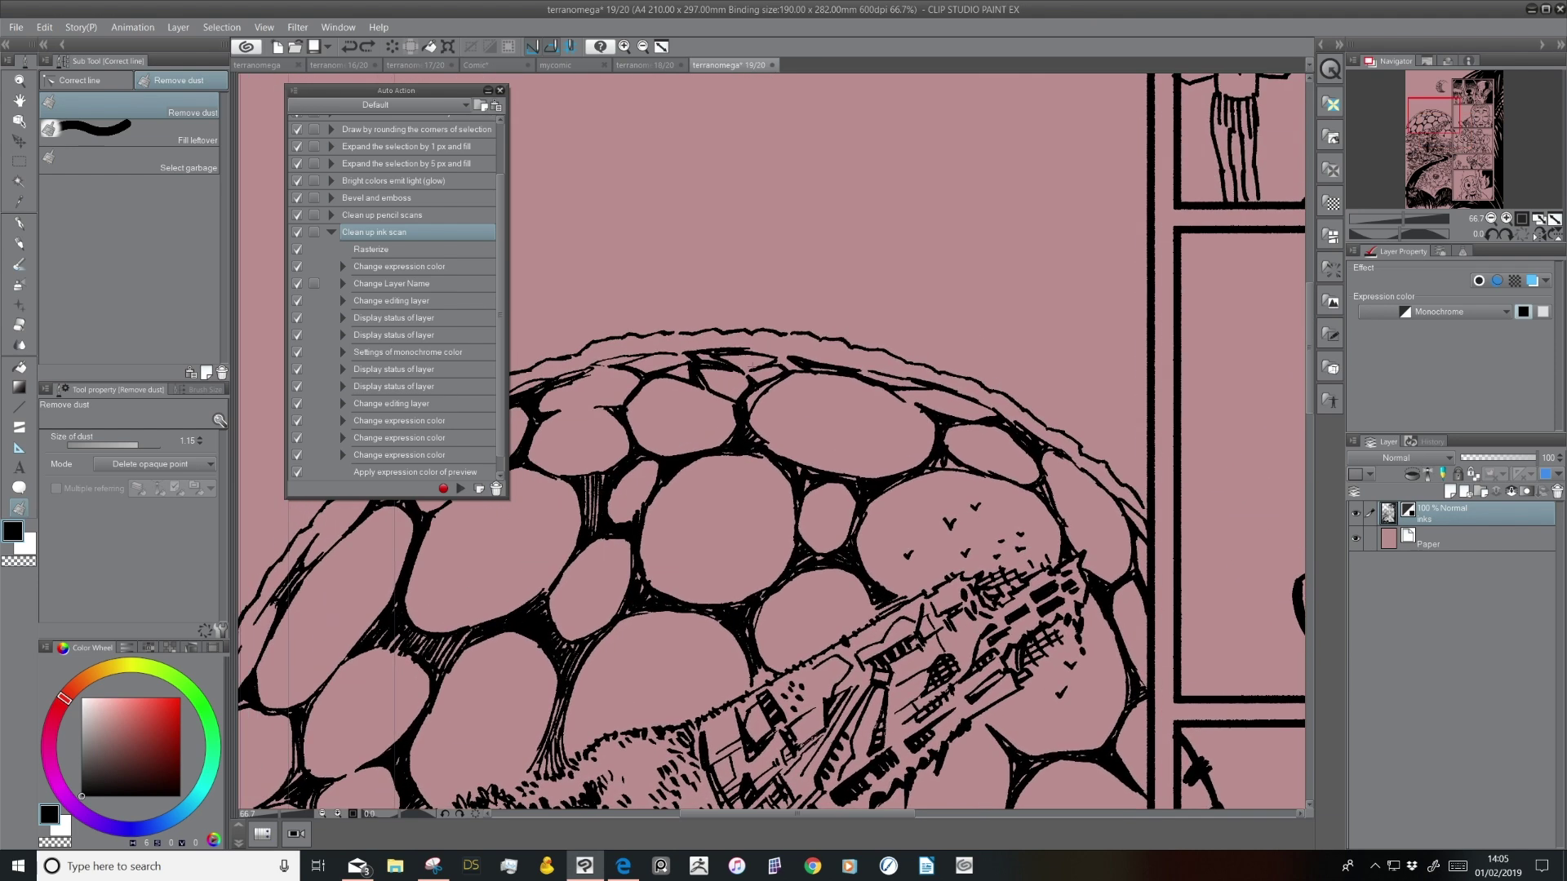
Check the dust-cleaned inks in the moon area and the top panels, and close the Auto Action palette
{"action": "left_click_drag", "start_coordinate": [874, 320], "coordinate": [892, 496]}
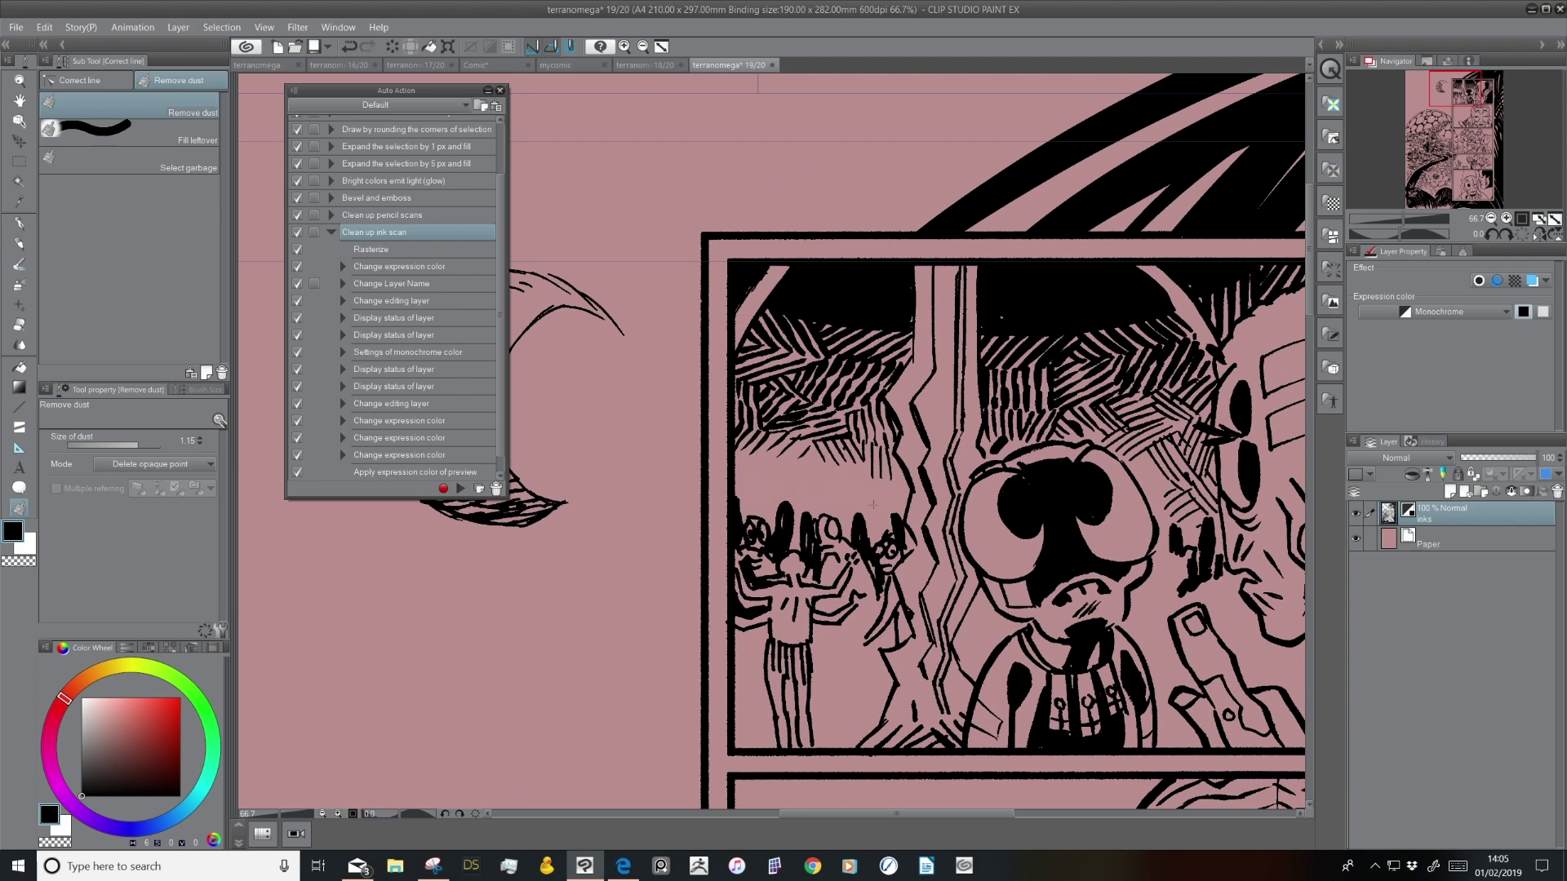
{"action": "left_click_drag", "start_coordinate": [1088, 468], "coordinate": [816, 677]}
{"action": "left_click_drag", "start_coordinate": [931, 624], "coordinate": [875, 465]}
{"action": "left_click", "coordinate": [1493, 217]}
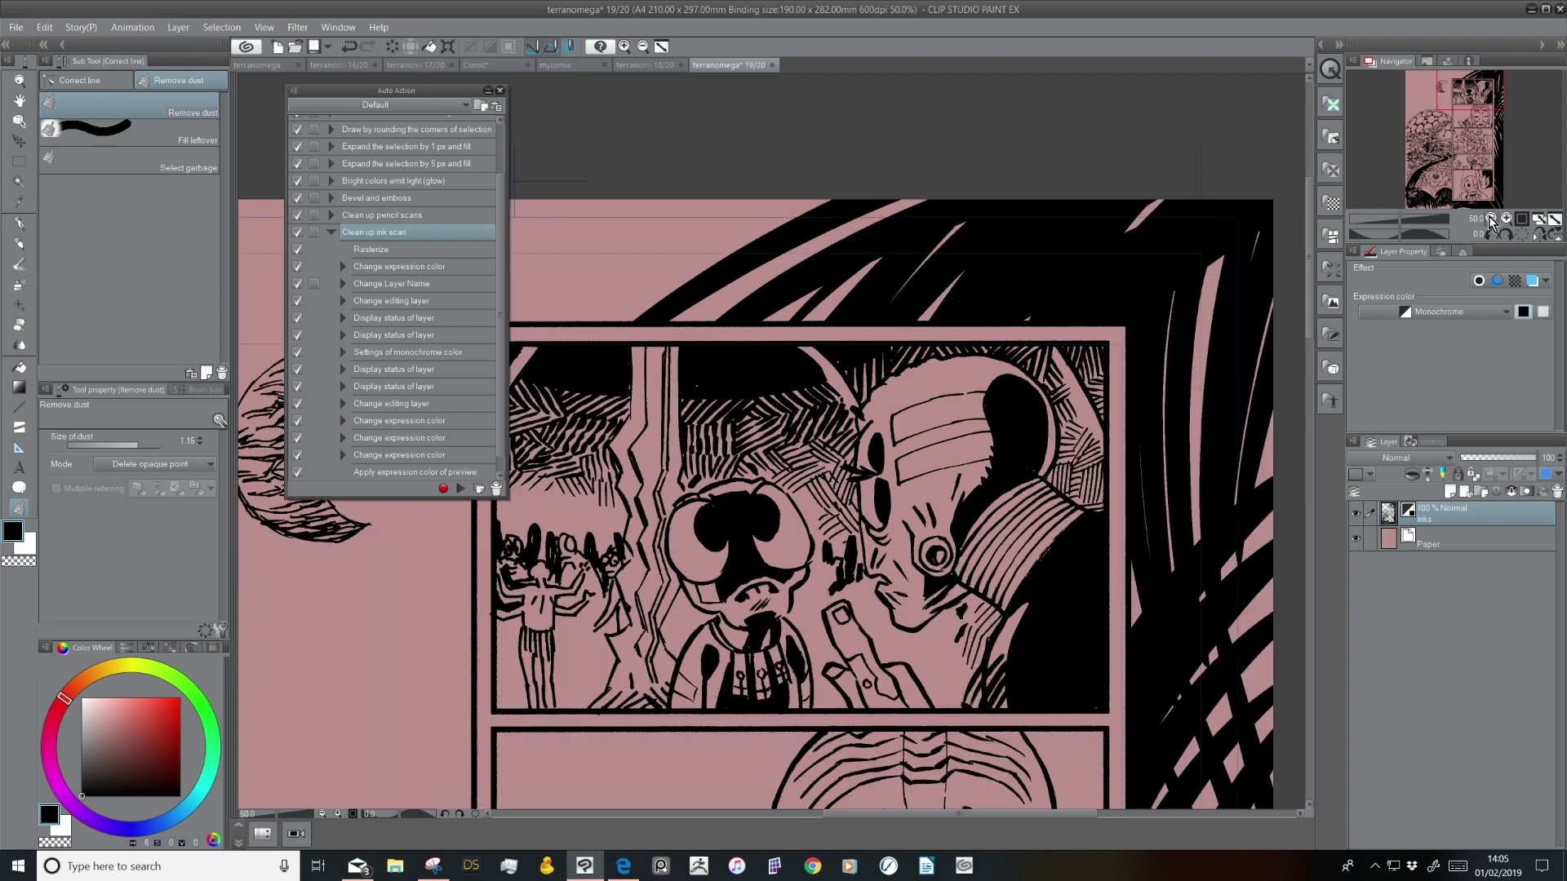
{"action": "left_click", "coordinate": [1493, 217]}
{"action": "left_click_drag", "start_coordinate": [804, 676], "coordinate": [1028, 423]}
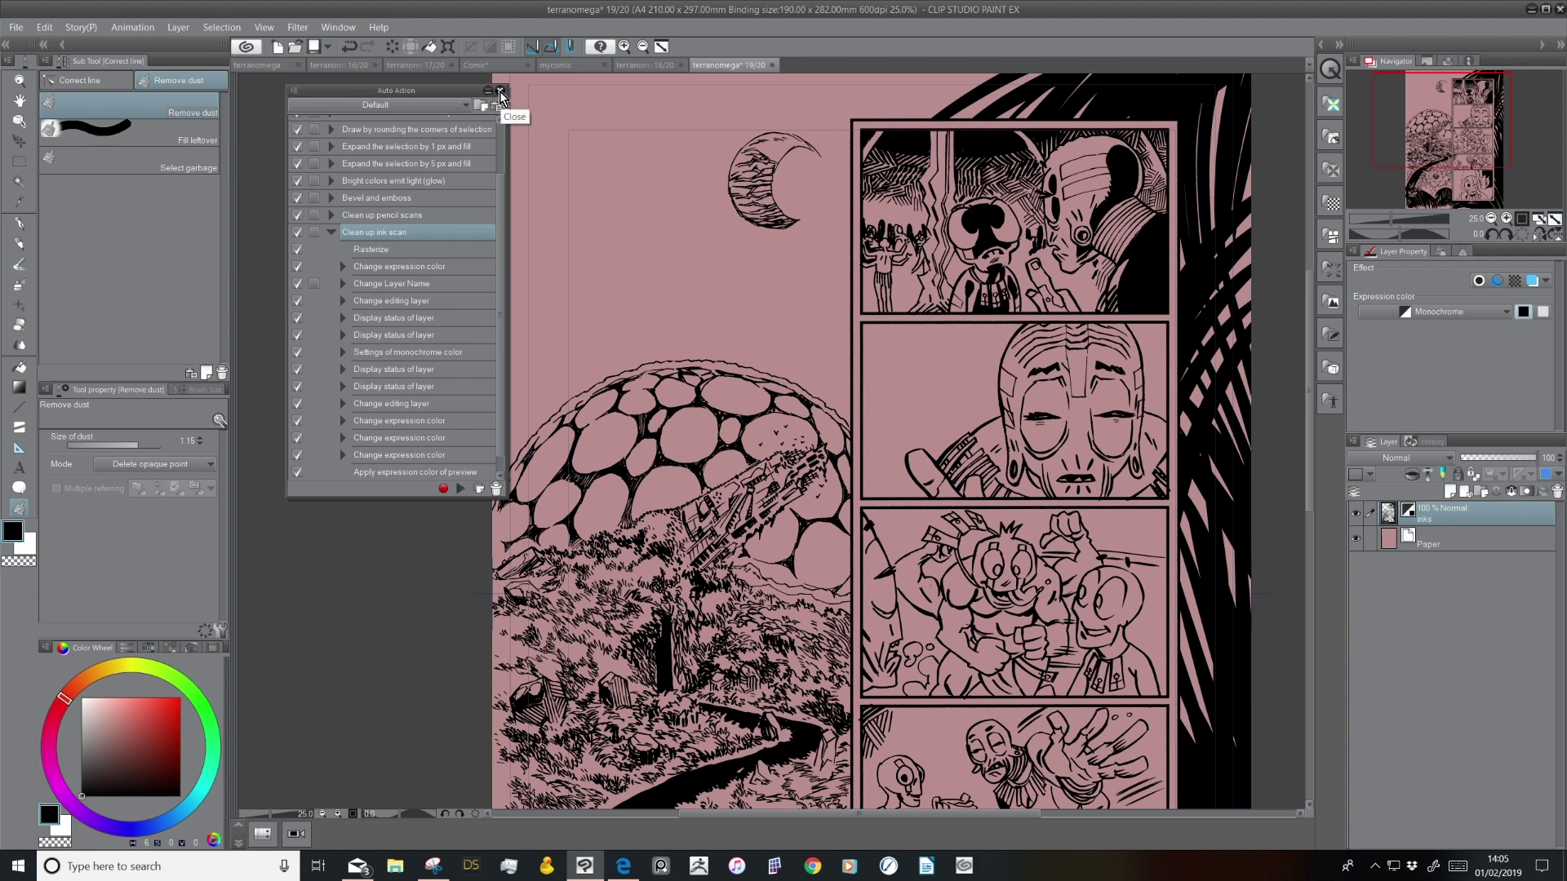
{"action": "left_click", "coordinate": [501, 92]}
Review the cleaned ink artwork across the page until the full page is in view
{"action": "left_click_drag", "start_coordinate": [1038, 542], "coordinate": [889, 521]}
{"action": "left_click_drag", "start_coordinate": [827, 641], "coordinate": [956, 578]}
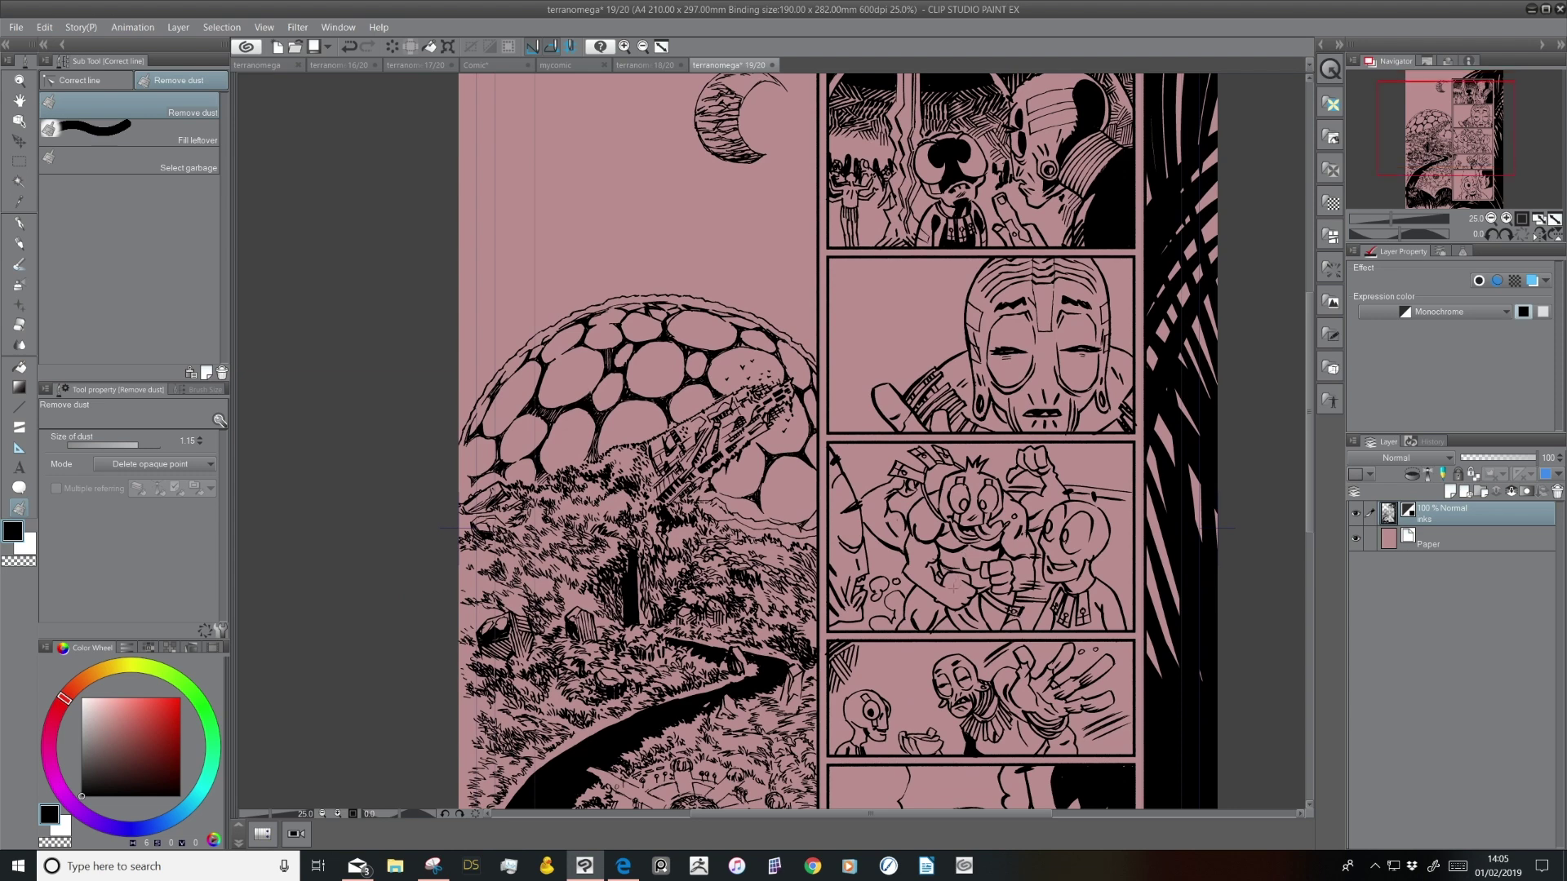
{"action": "left_click_drag", "start_coordinate": [953, 572], "coordinate": [924, 608]}
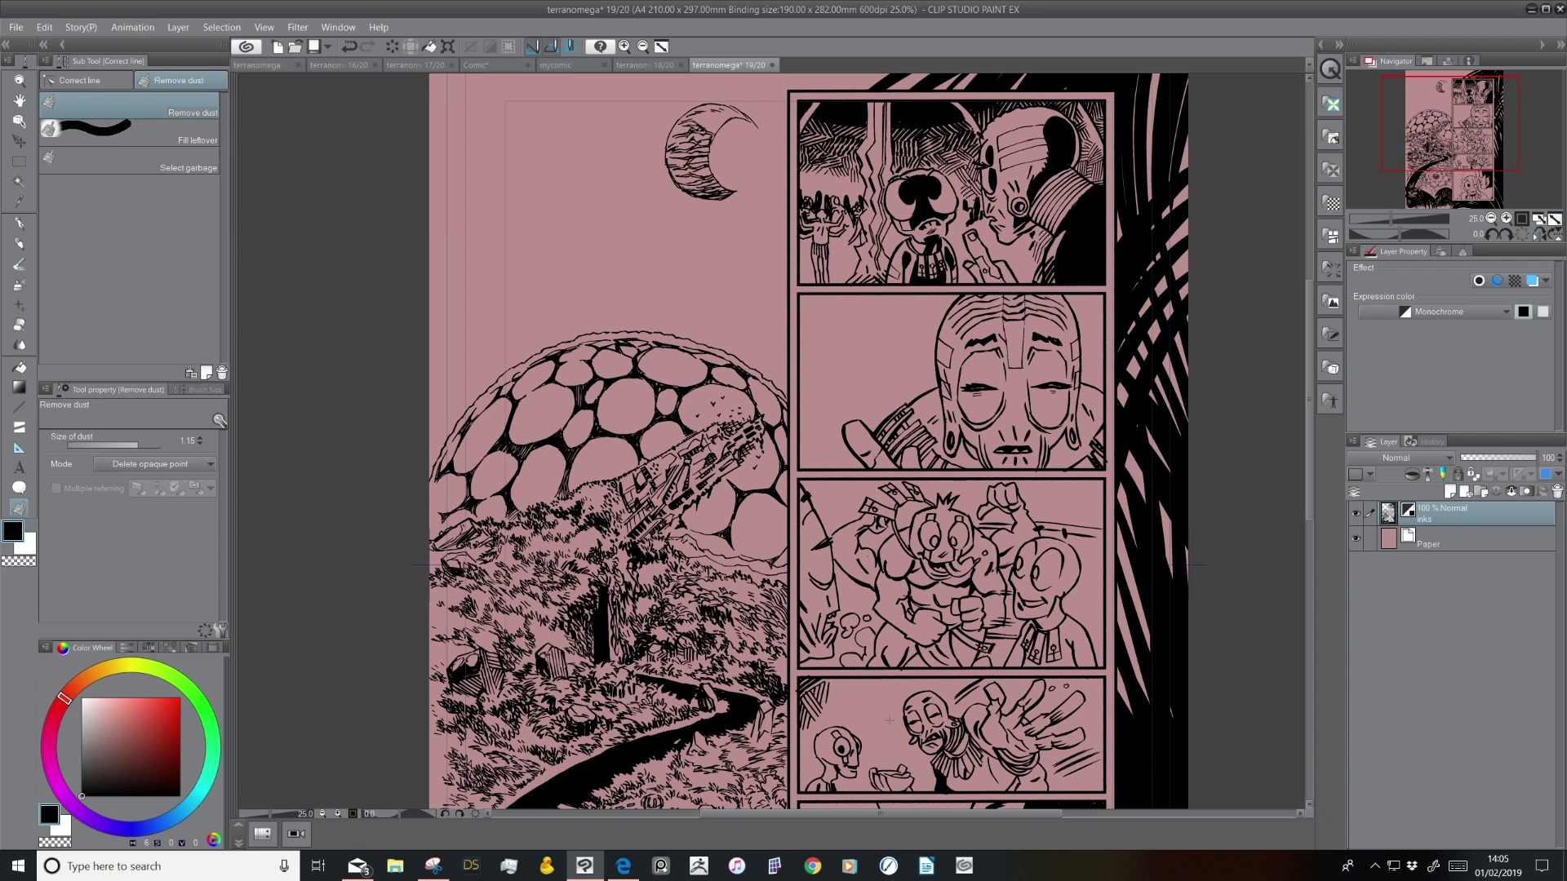
{"action": "left_click_drag", "start_coordinate": [789, 586], "coordinate": [681, 660]}
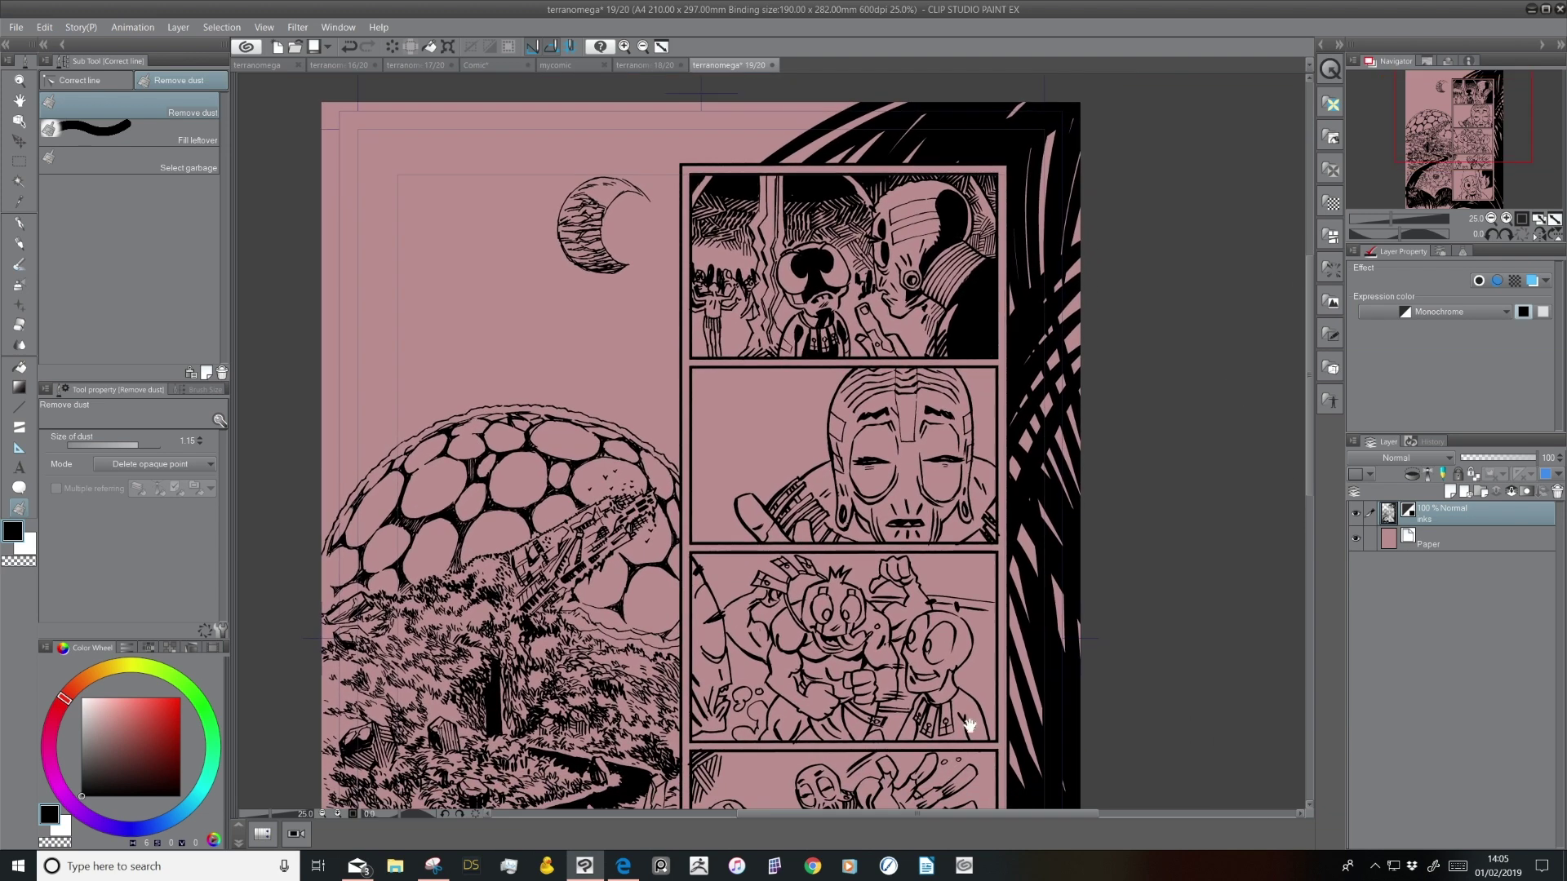
{"action": "scroll", "coordinate": [986, 720], "scroll_direction": "down", "scroll_amount": 5}
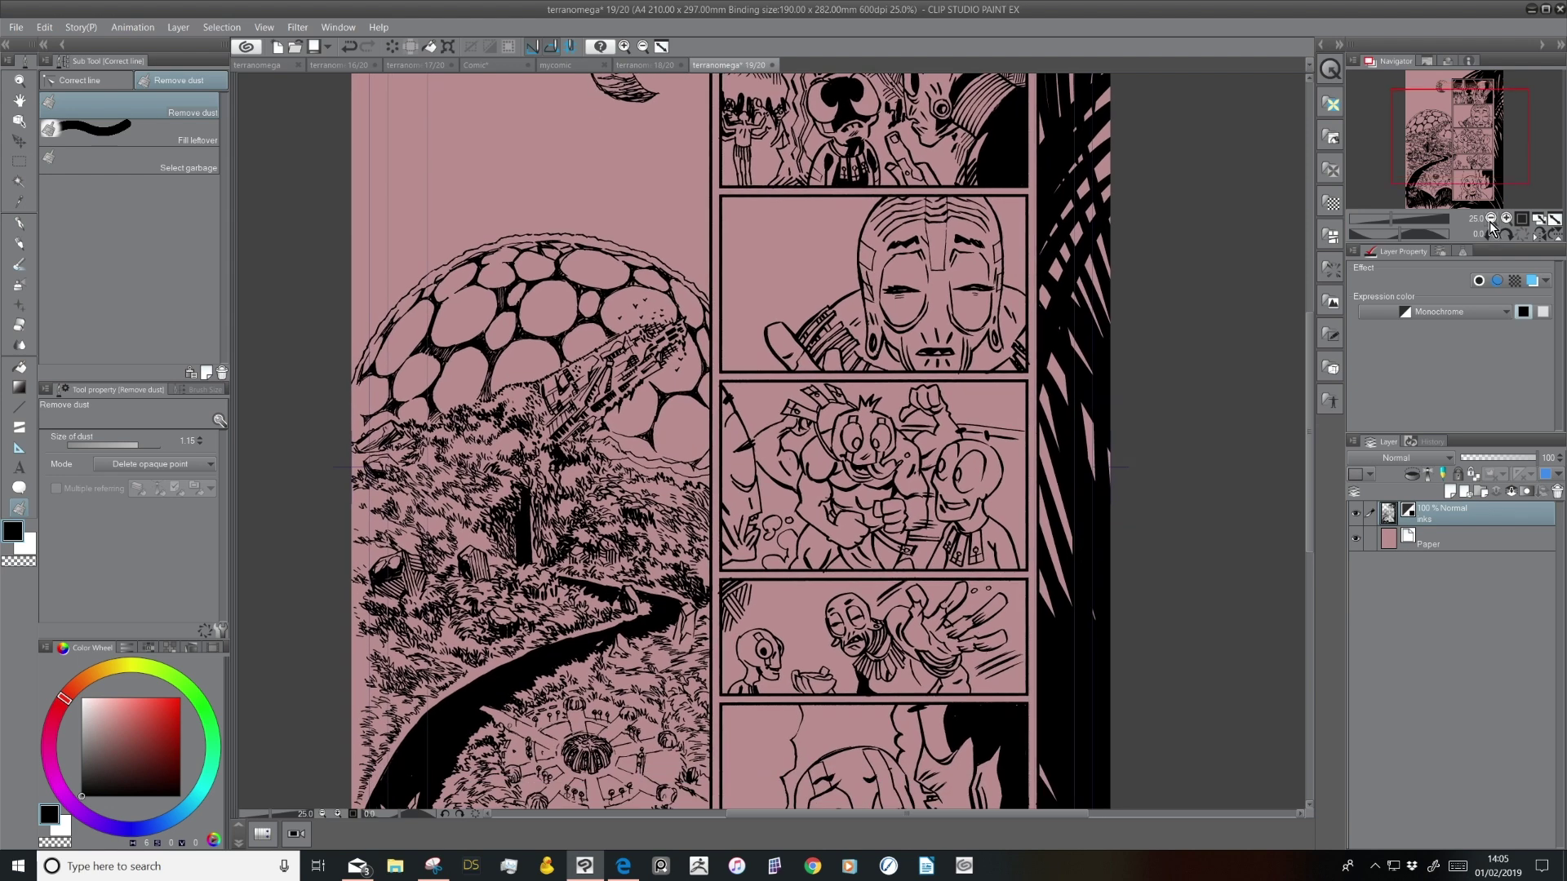
{"action": "key", "text": "ctrl+minus"}
{"action": "left_click_drag", "start_coordinate": [847, 541], "coordinate": [811, 549]}
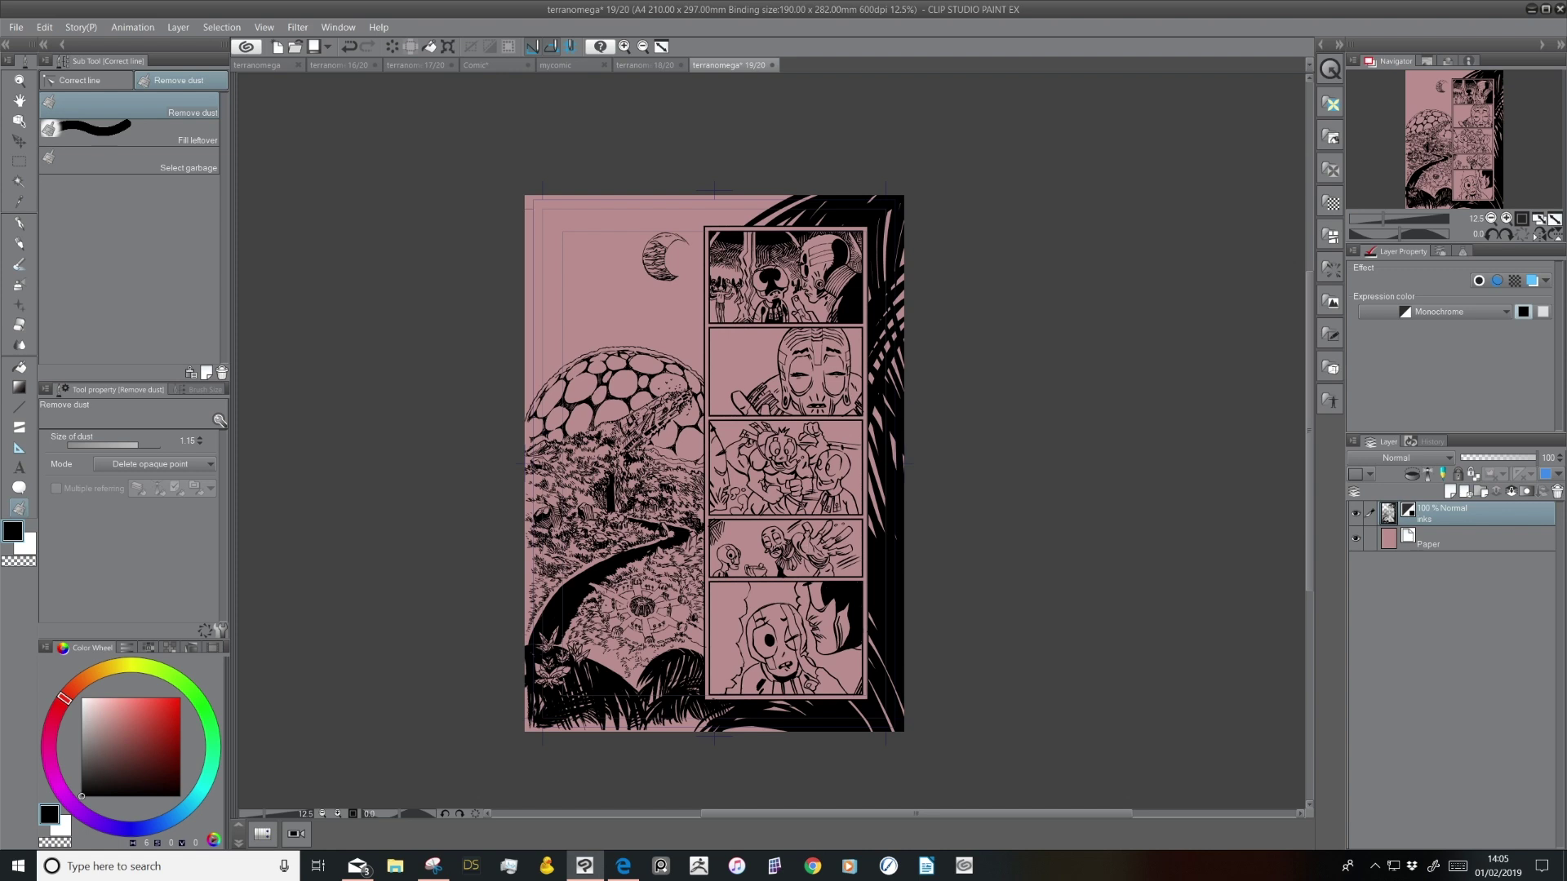
Go through the Comic document and the terranomega page overview, choose the Text tool, and return to page 19
{"action": "left_click", "coordinate": [490, 66]}
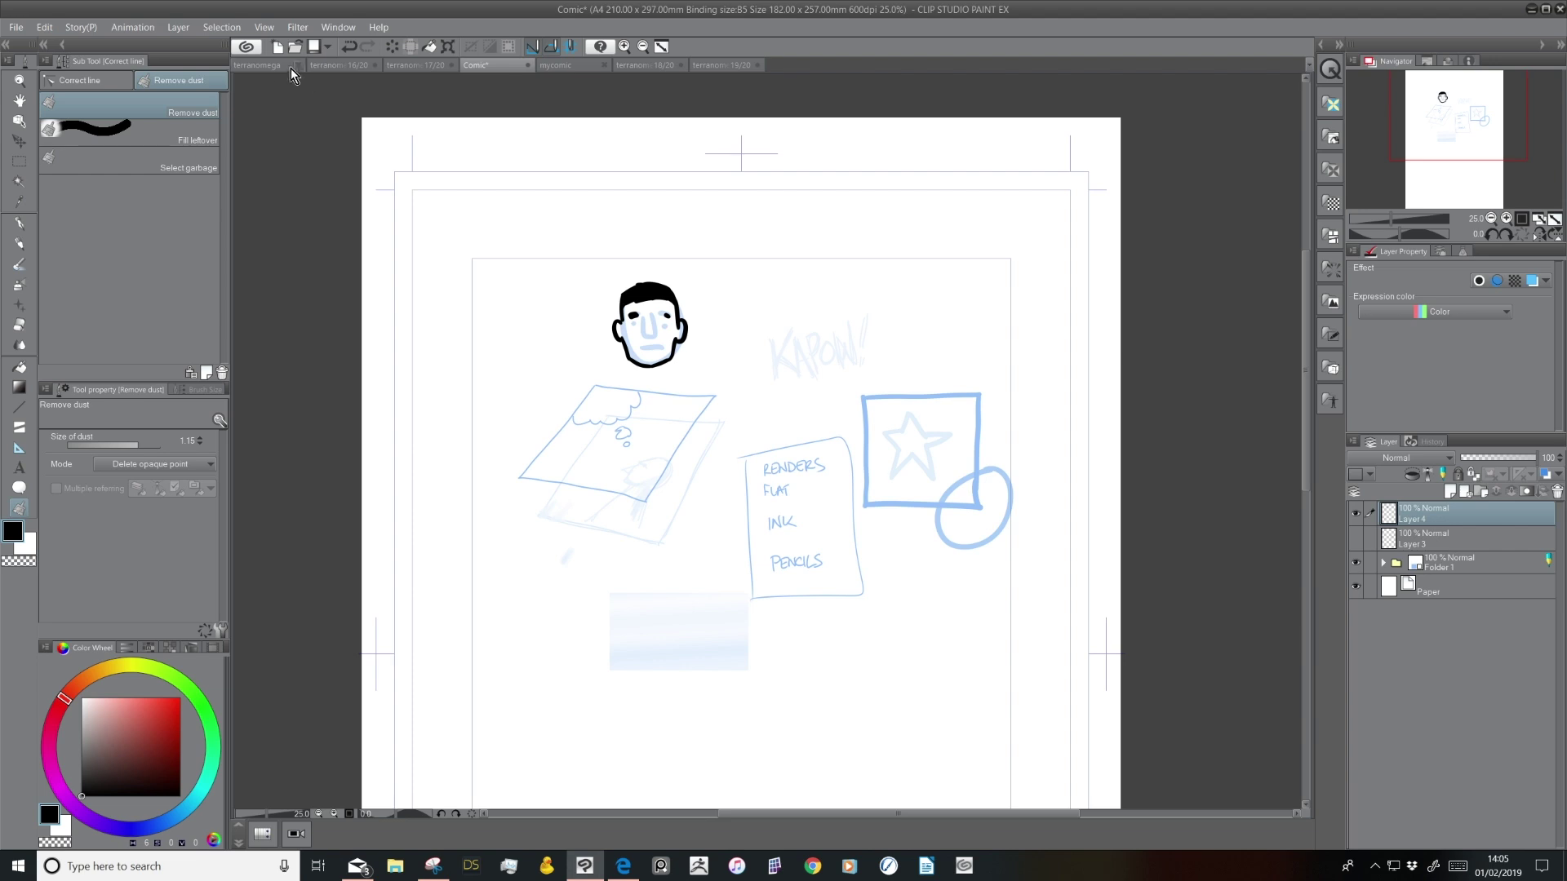
{"action": "left_click", "coordinate": [278, 67]}
{"action": "left_click", "coordinate": [18, 471]}
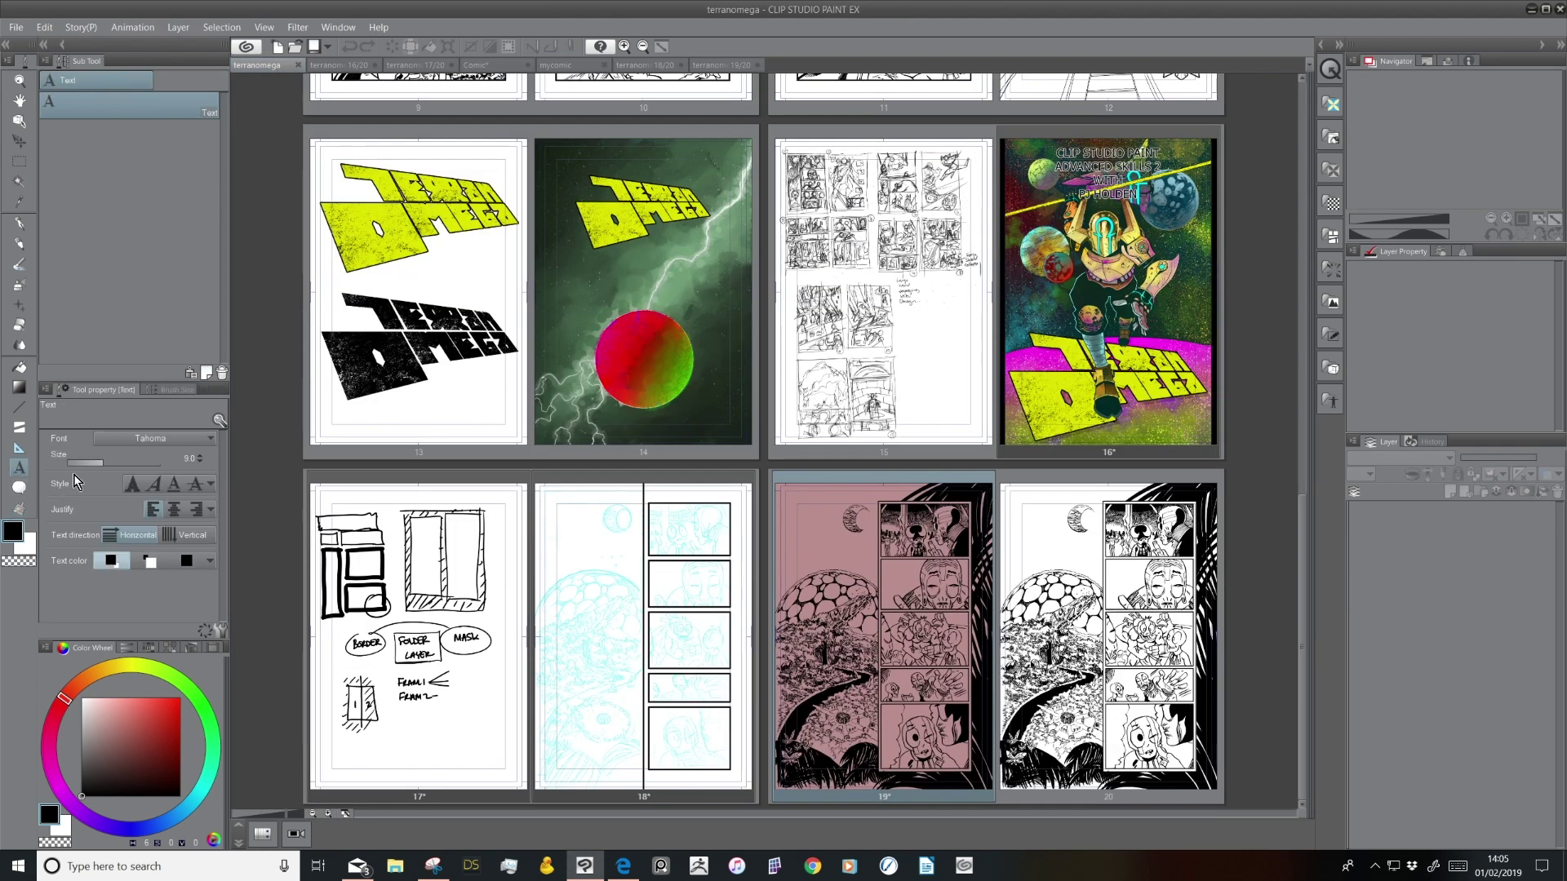
{"action": "left_click", "coordinate": [709, 68]}
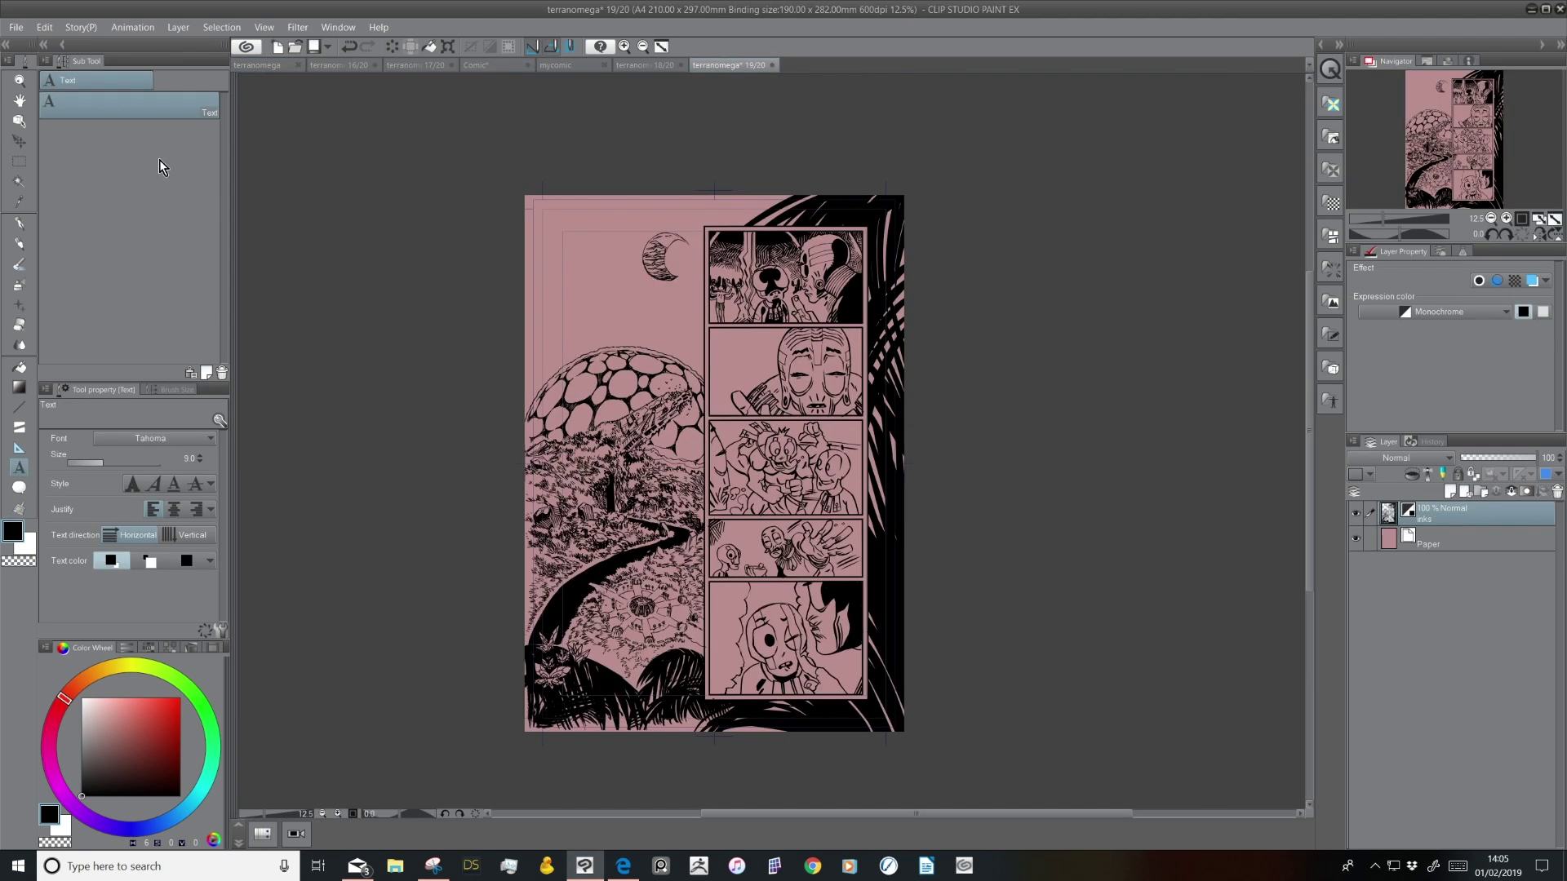
Enlarge the area around the moon and dome, and set the Text tool's font to CCComicrazy
{"action": "left_click", "coordinate": [1506, 219]}
{"action": "left_click_drag", "start_coordinate": [568, 319], "coordinate": [734, 525]}
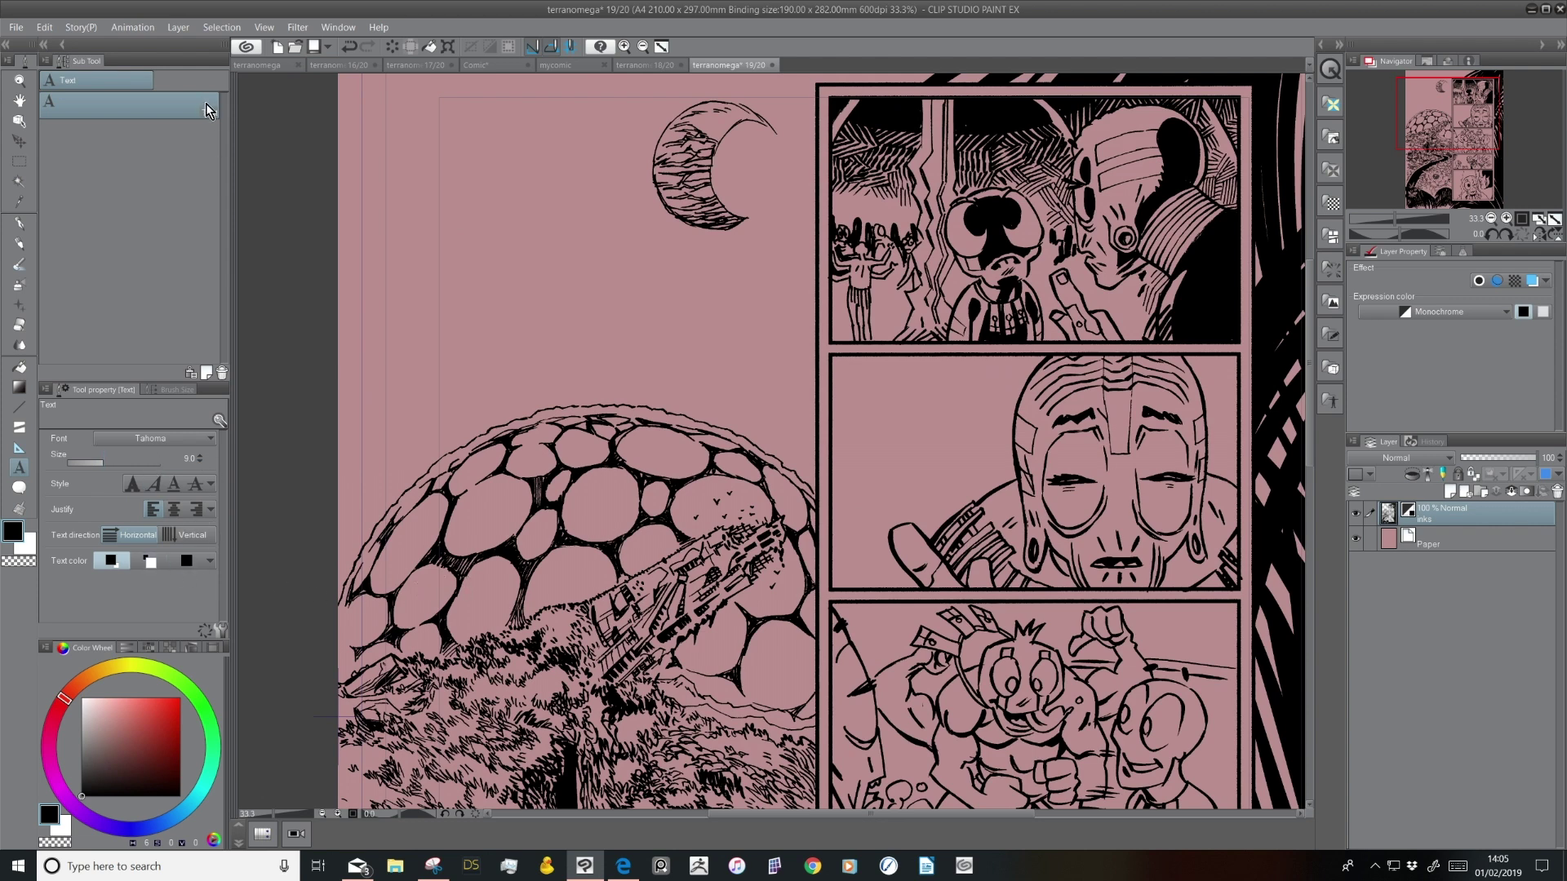
{"action": "left_click", "coordinate": [209, 441]}
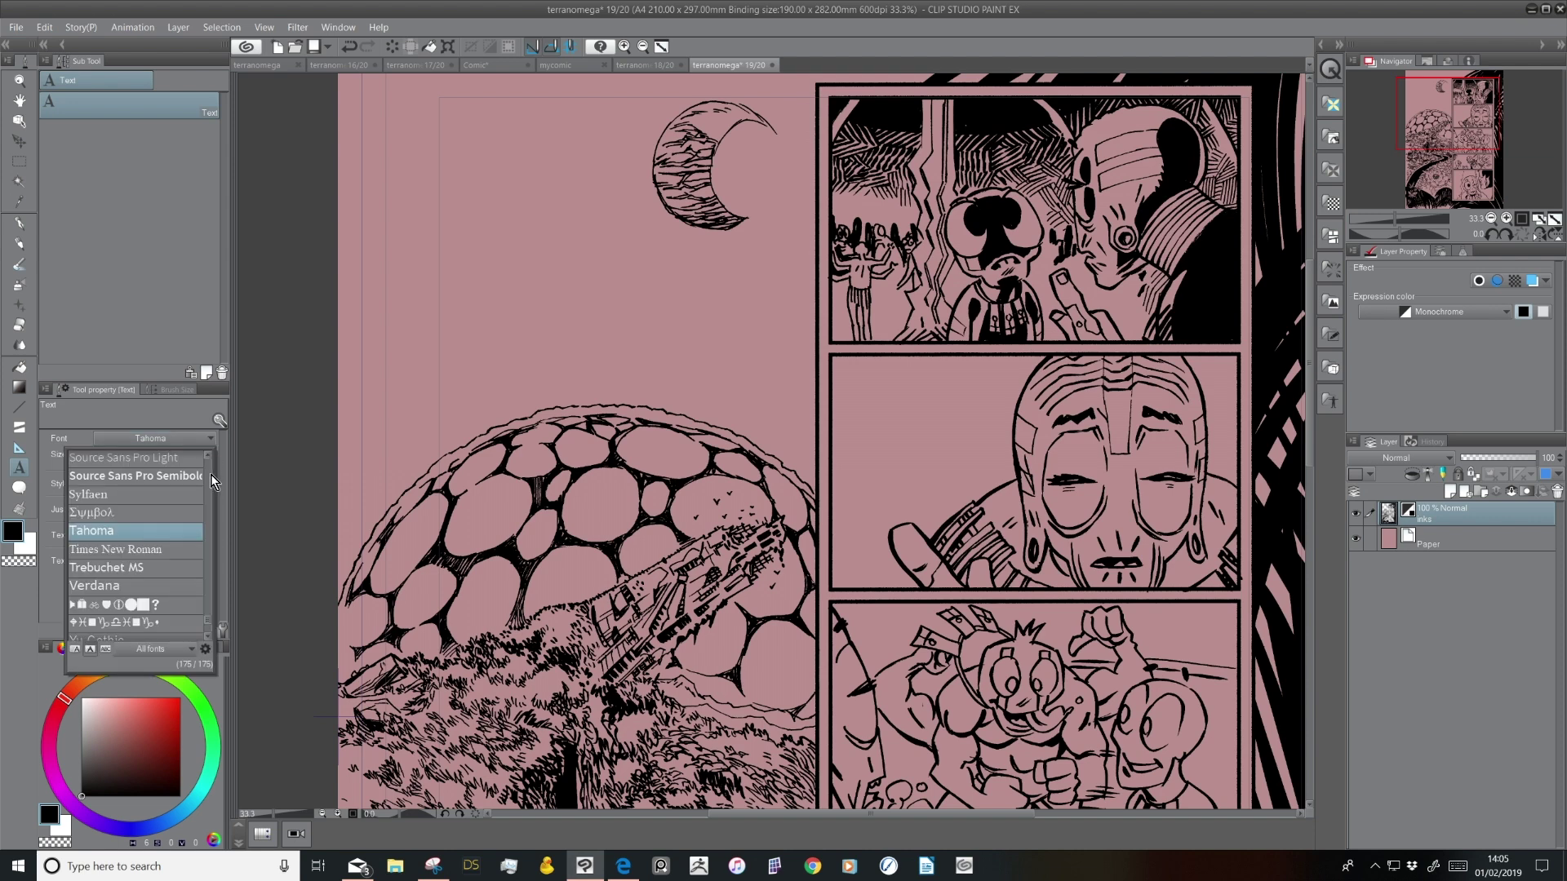
{"action": "scroll", "coordinate": [208, 499], "scroll_direction": "up", "scroll_amount": 10}
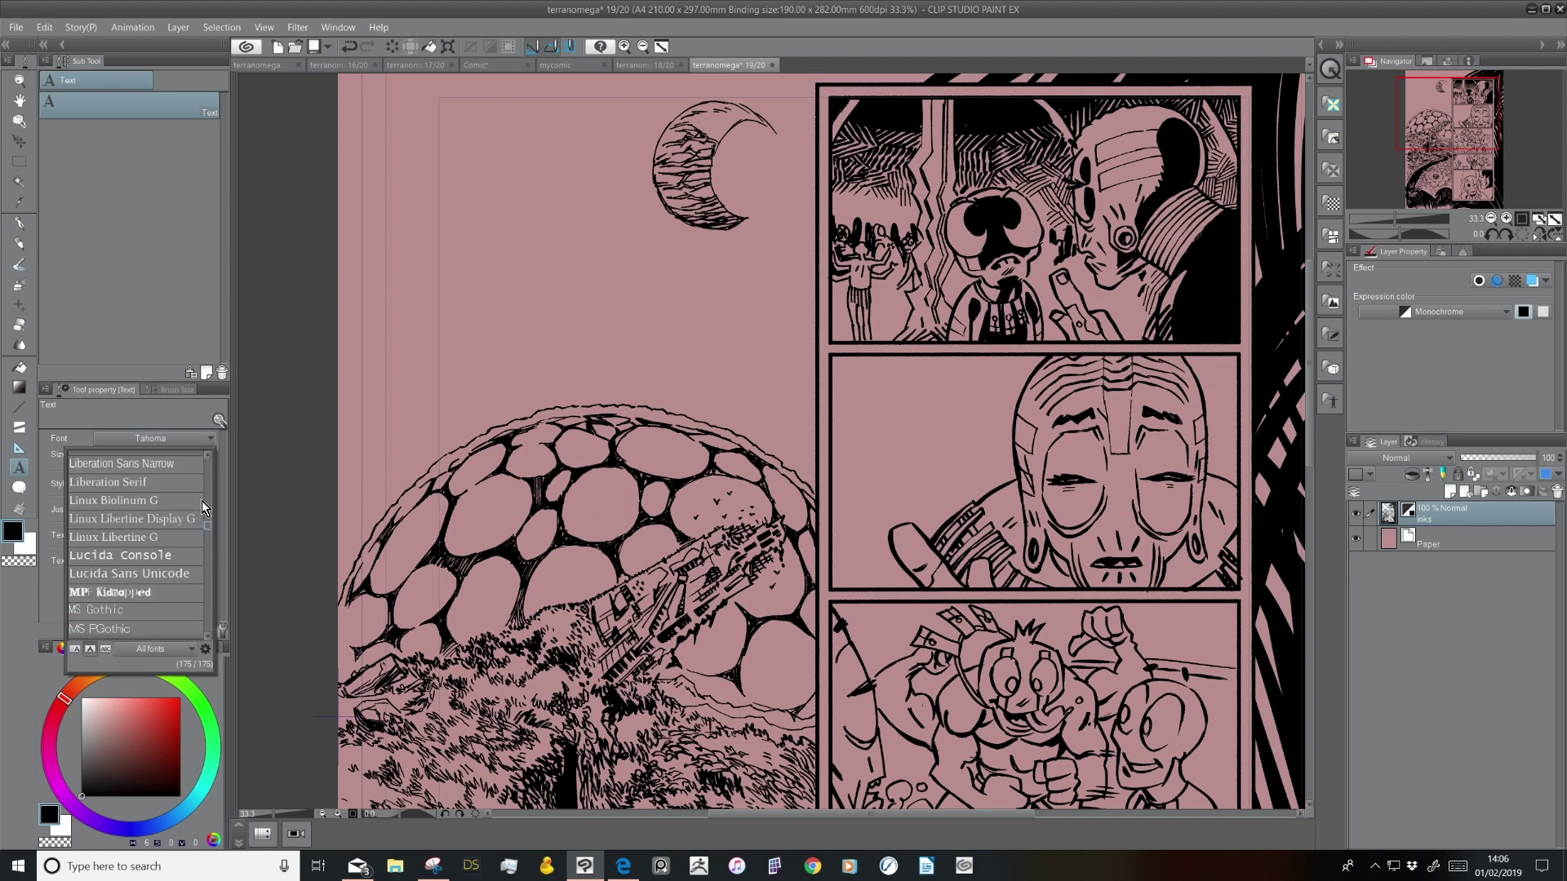
{"action": "scroll", "coordinate": [207, 478], "scroll_direction": "down", "scroll_amount": 2}
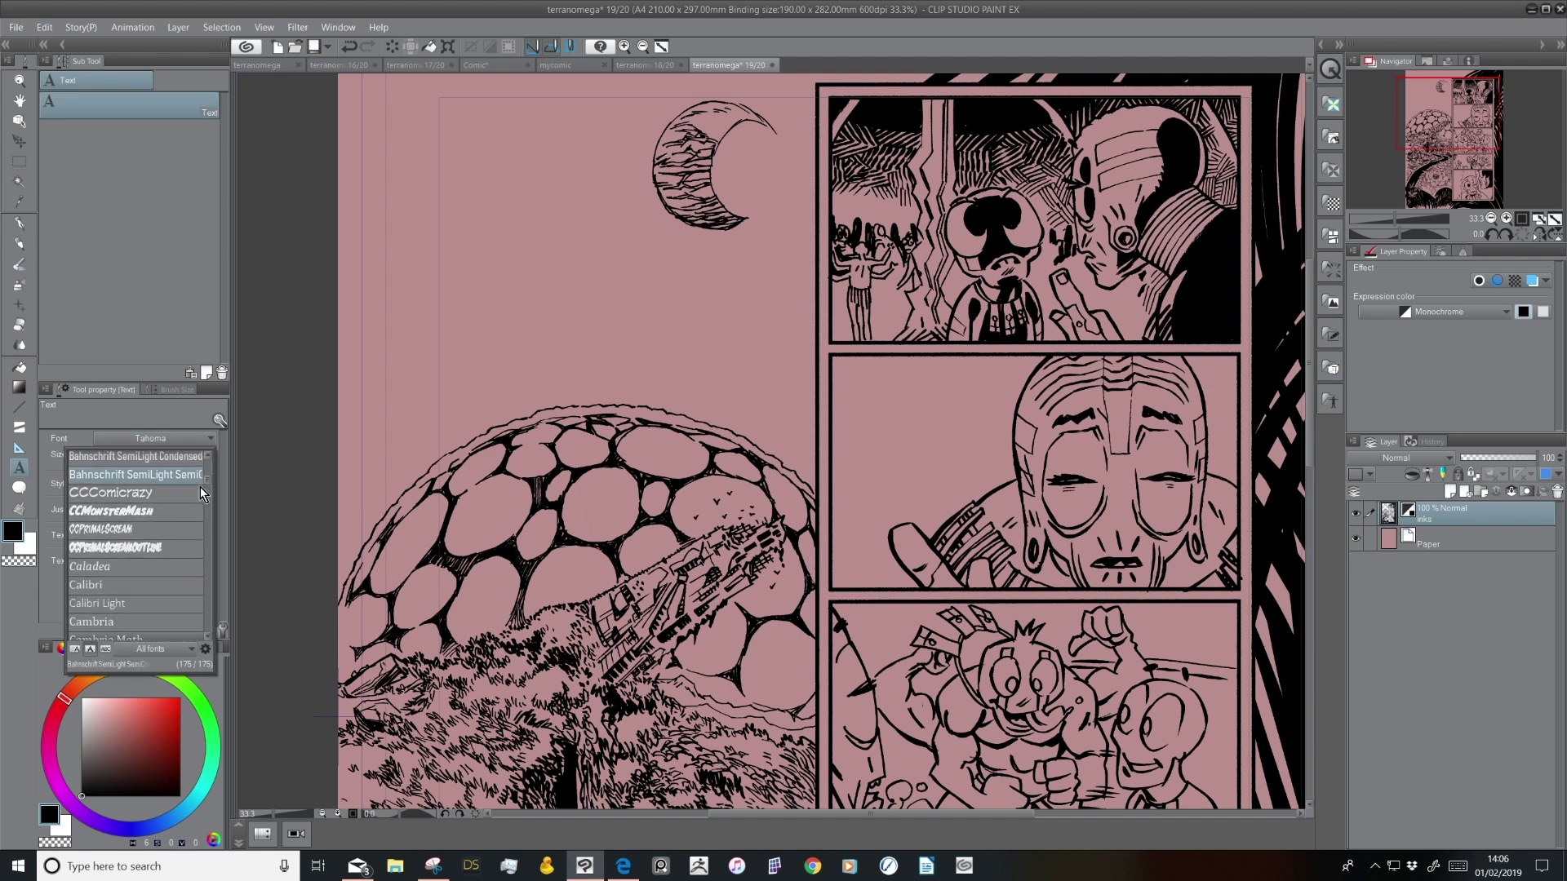
{"action": "left_click", "coordinate": [155, 492]}
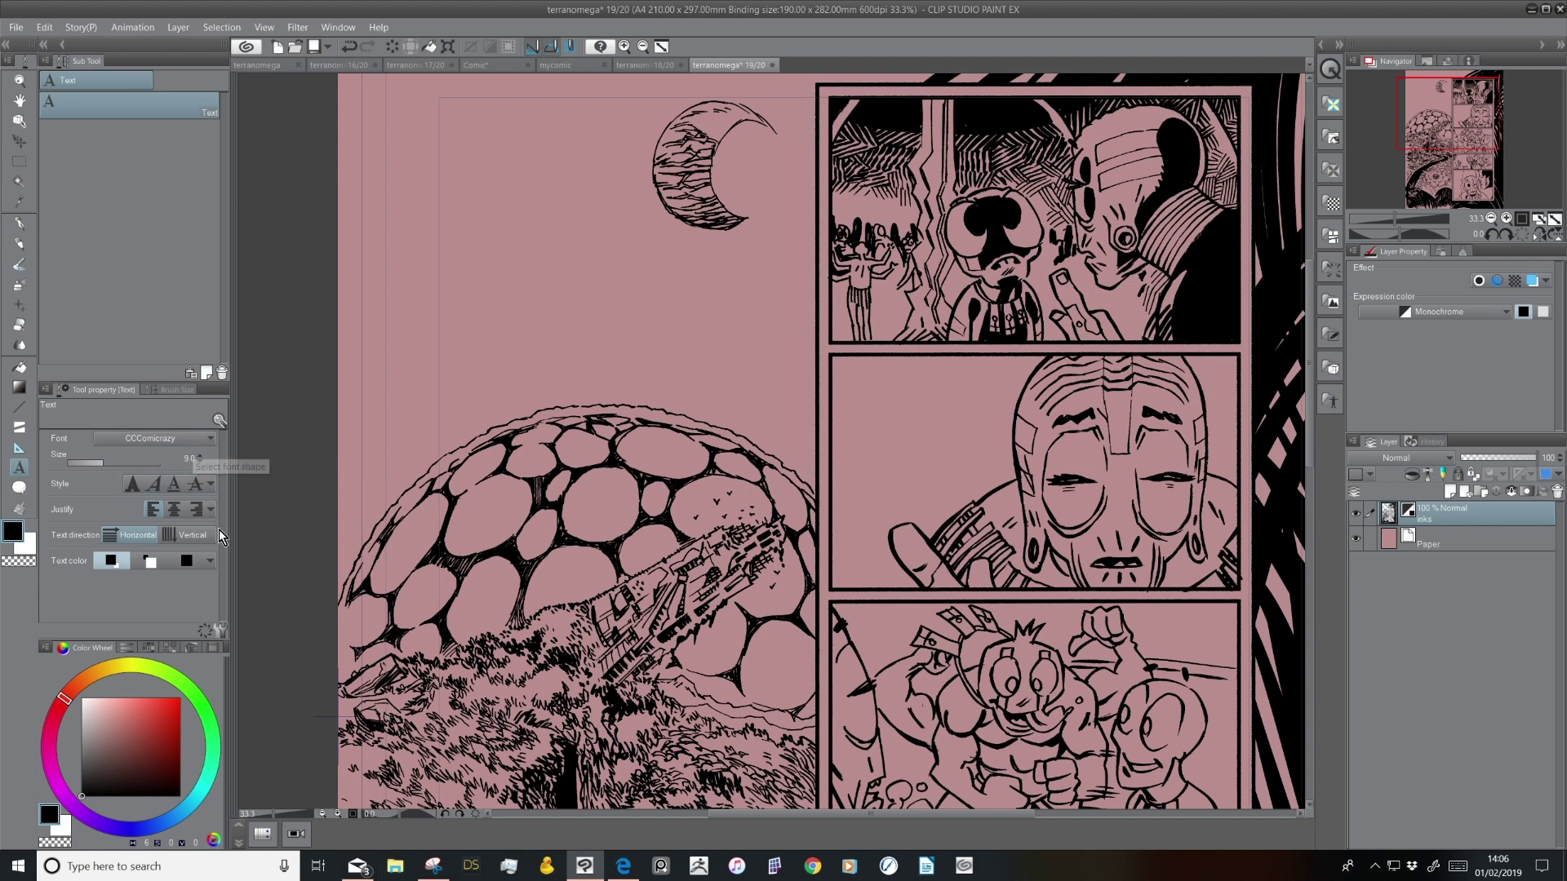
Add the text "Hello world" to the blank sky beside the moon and commit it
{"action": "left_click", "coordinate": [487, 268]}
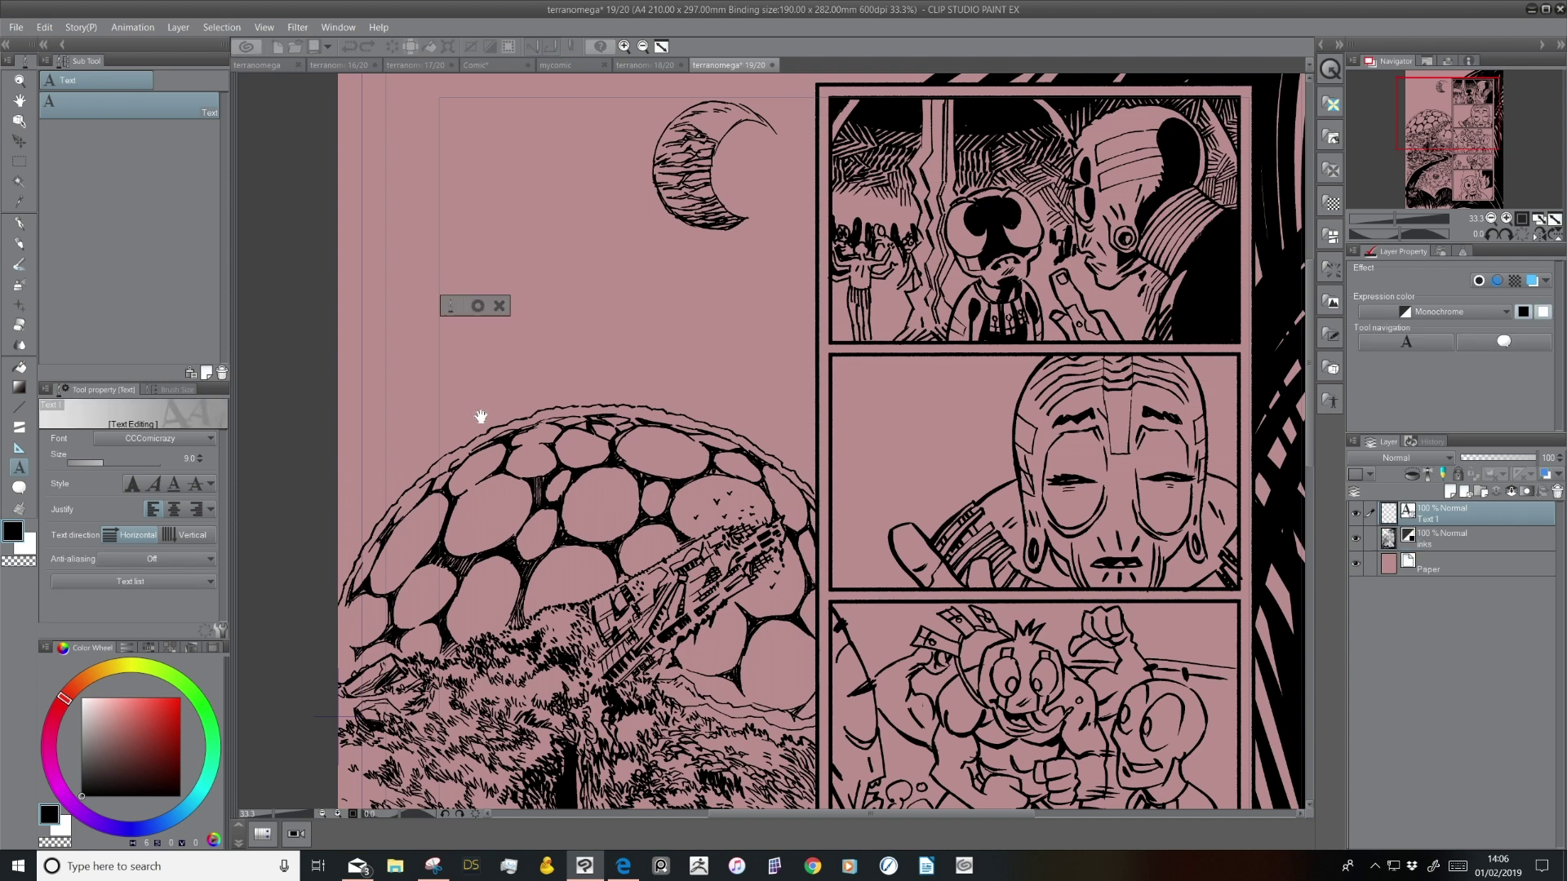
{"action": "type", "text": "Hello world"}
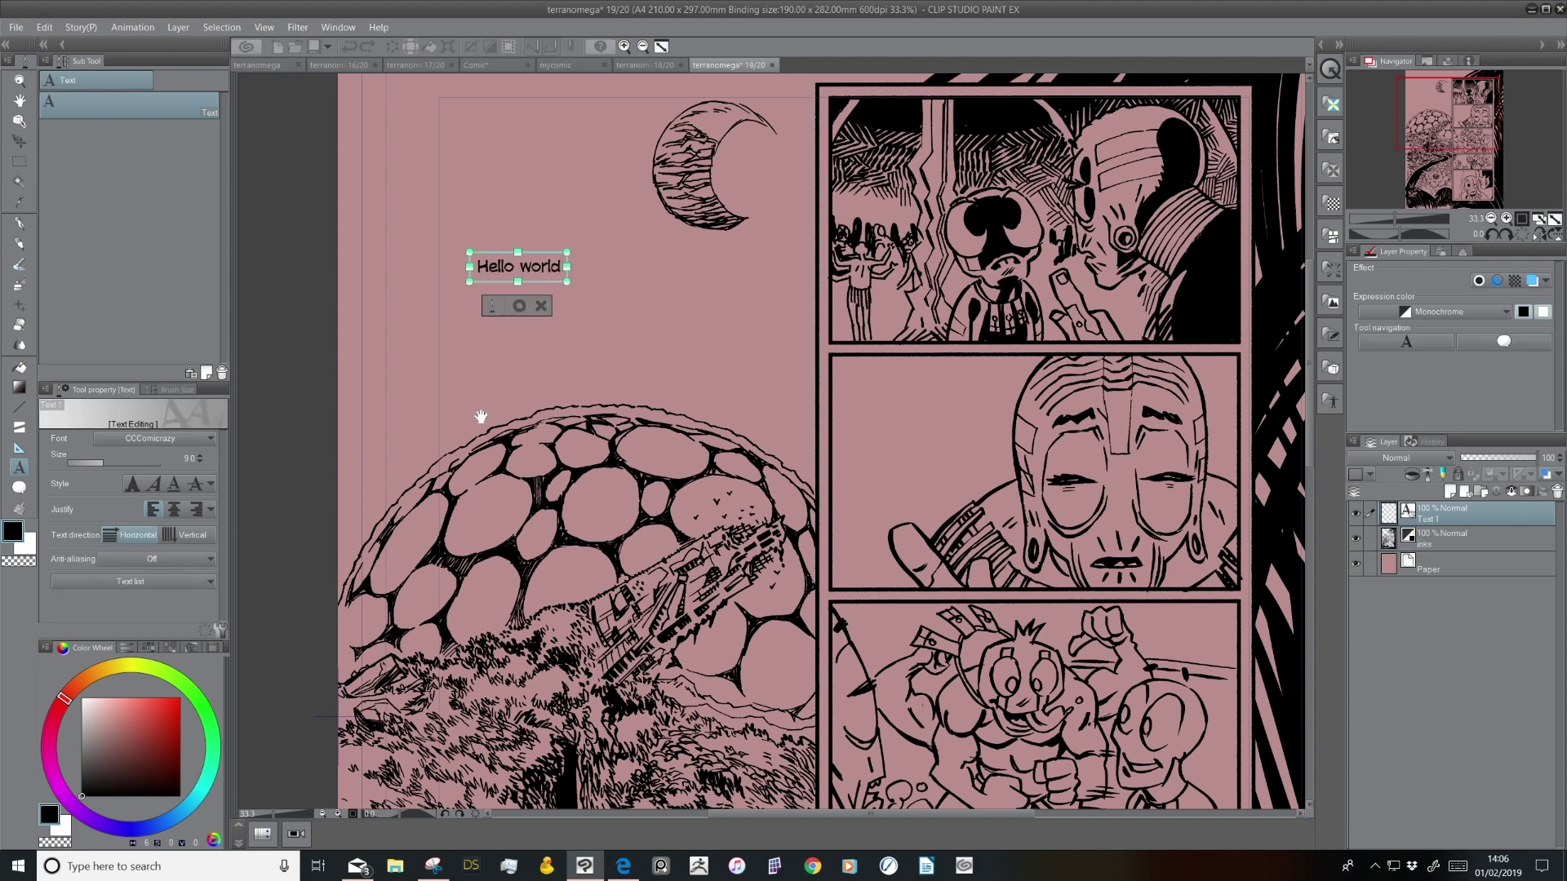
{"action": "left_click", "coordinate": [519, 305]}
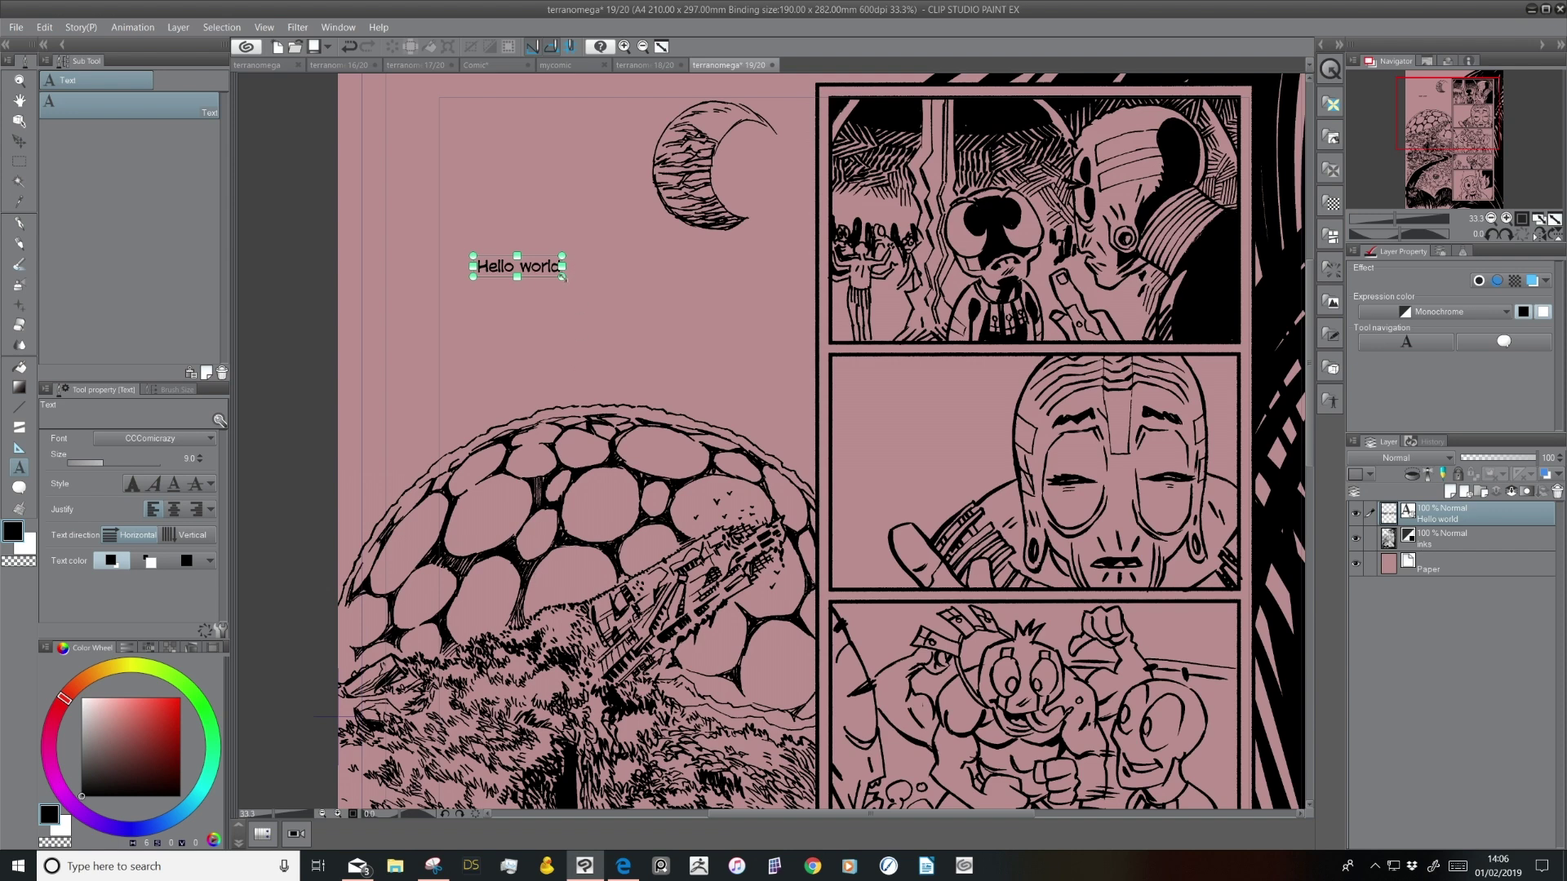
Scale the "Hello world" text and reposition it in the sky with the Object tool, and lengthen the Tool property palette
{"action": "left_click_drag", "start_coordinate": [623, 311], "coordinate": [674, 337]}
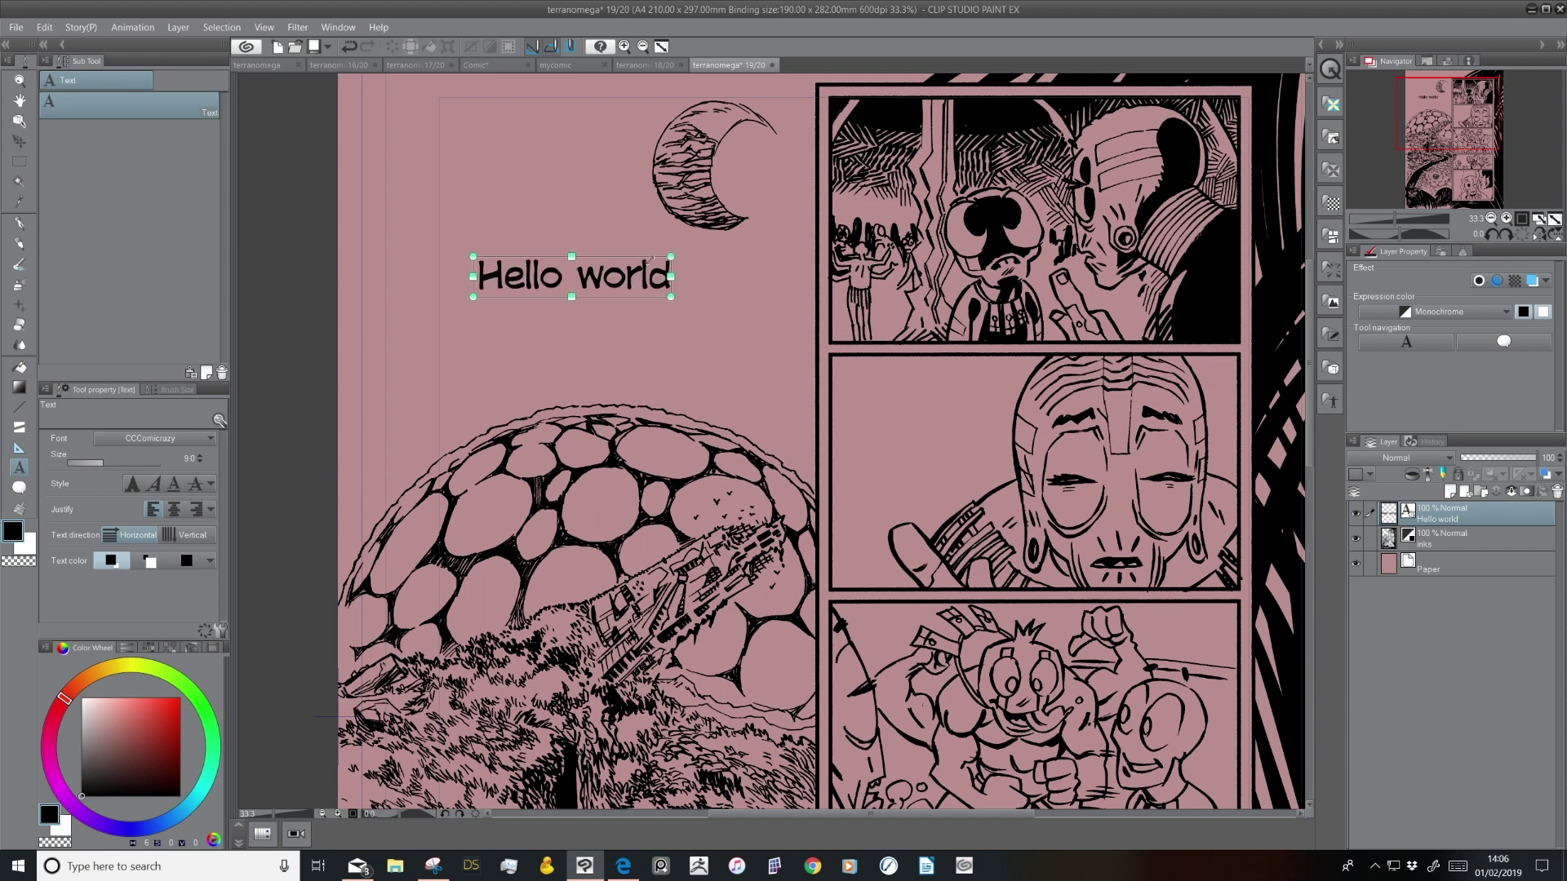
{"action": "left_click_drag", "start_coordinate": [671, 255], "coordinate": [579, 272]}
{"action": "left_click", "coordinate": [19, 120]}
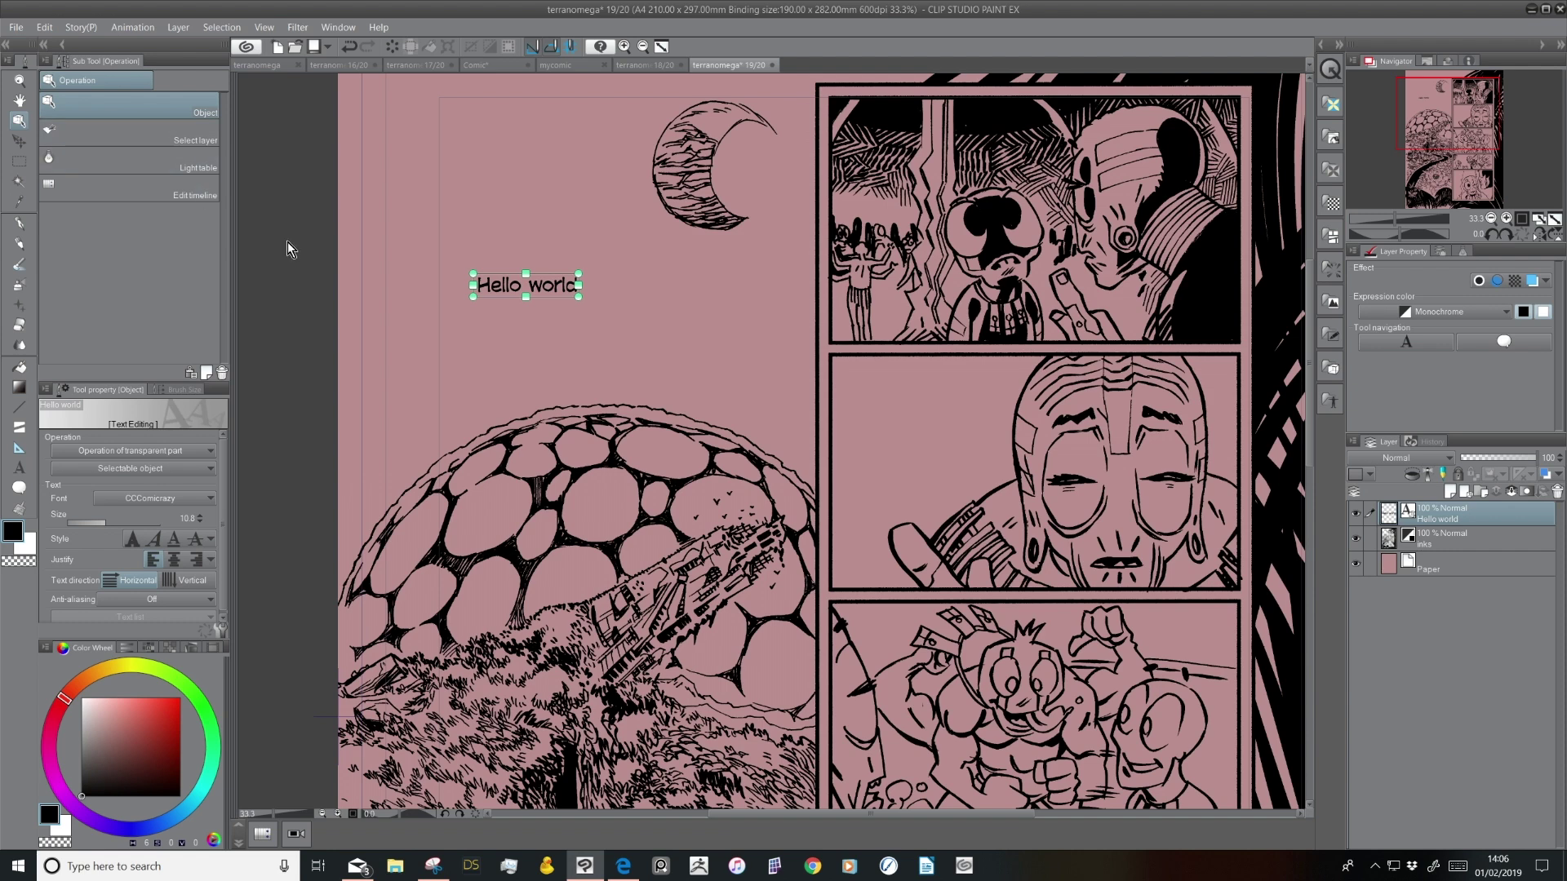
{"action": "left_click_drag", "start_coordinate": [546, 282], "coordinate": [622, 233]}
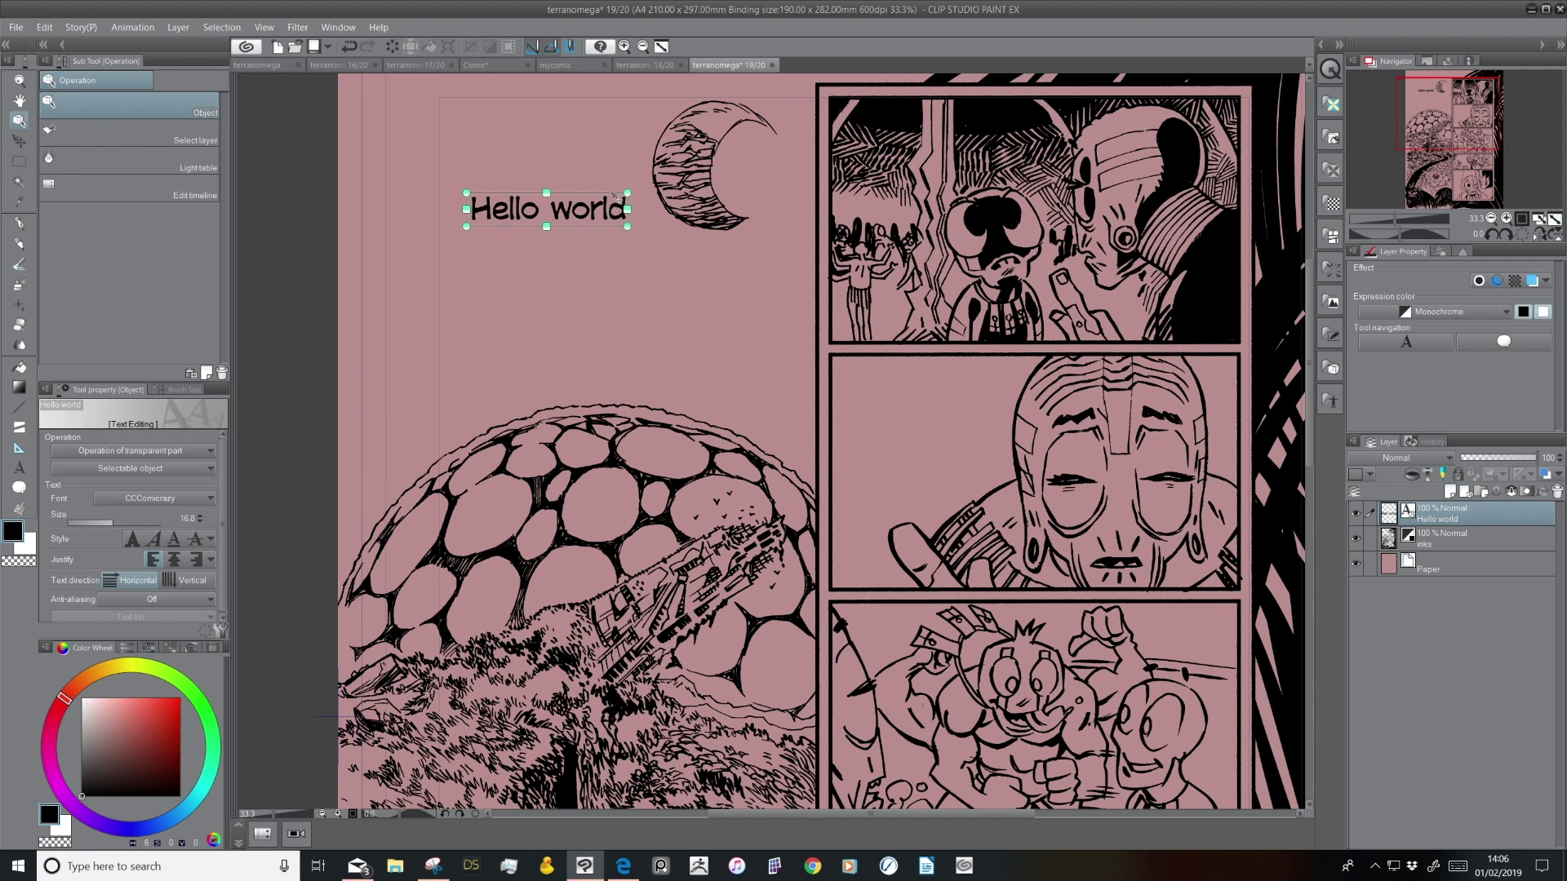
{"action": "left_click_drag", "start_coordinate": [627, 192], "coordinate": [569, 278]}
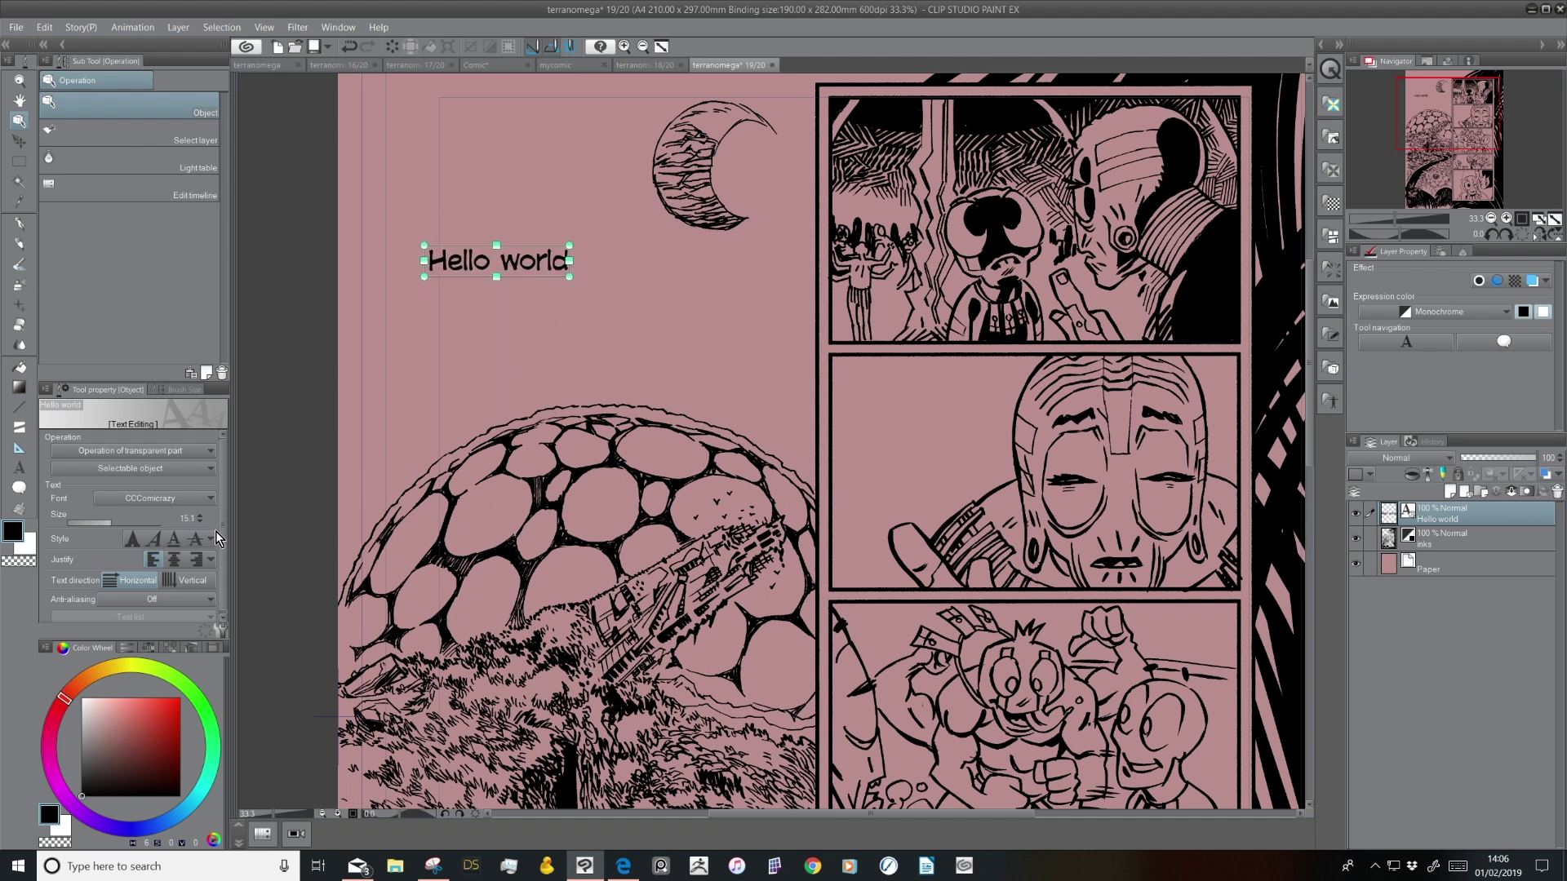
{"action": "left_click_drag", "start_coordinate": [568, 277], "coordinate": [519, 278]}
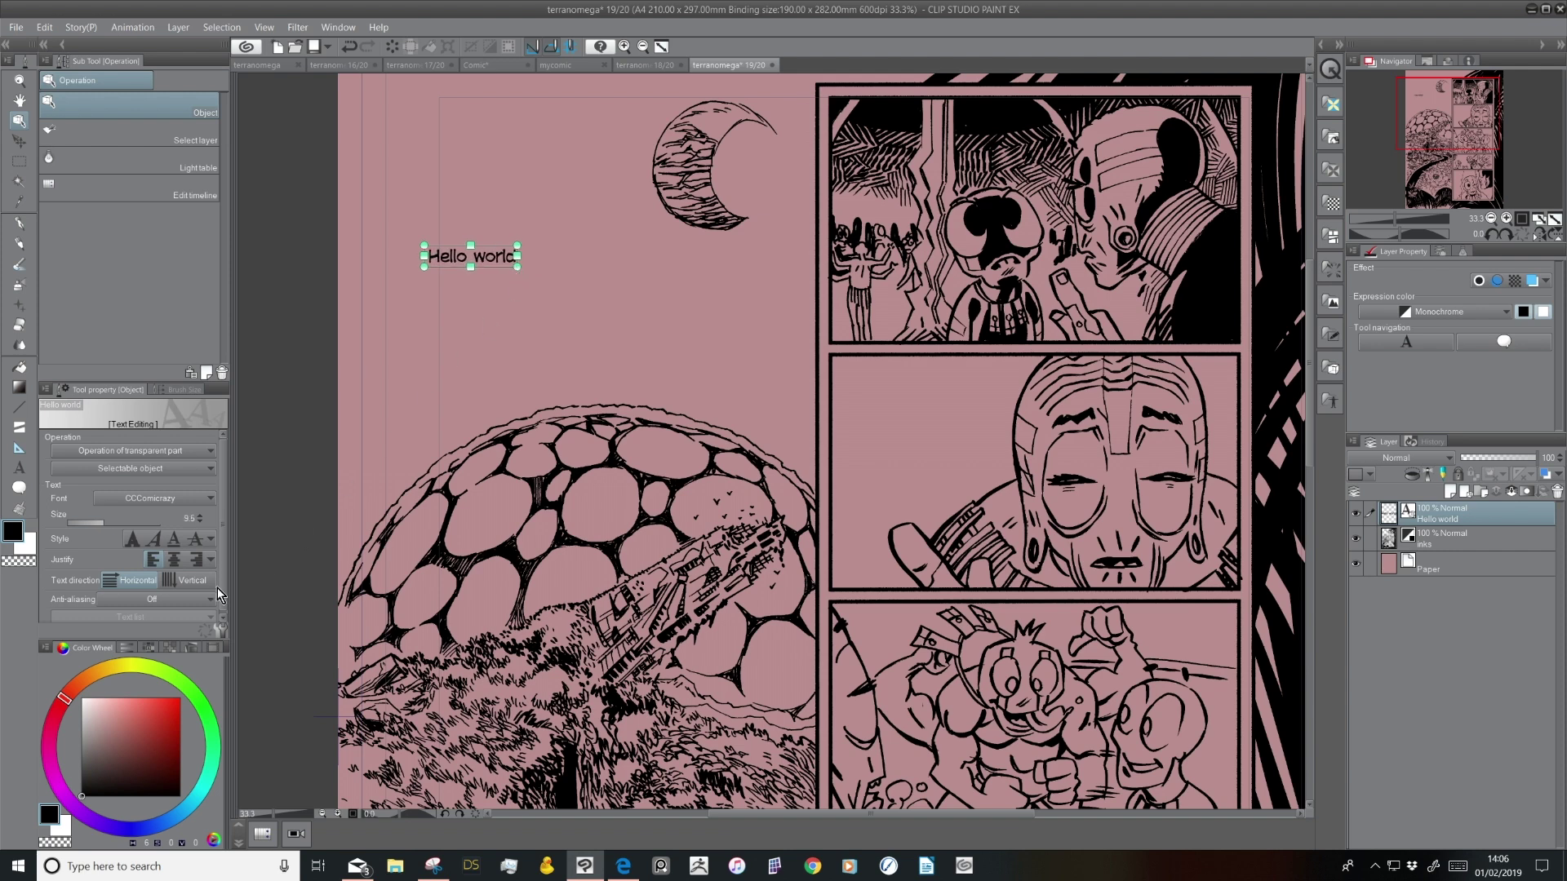
{"action": "left_click_drag", "start_coordinate": [170, 384], "coordinate": [171, 316]}
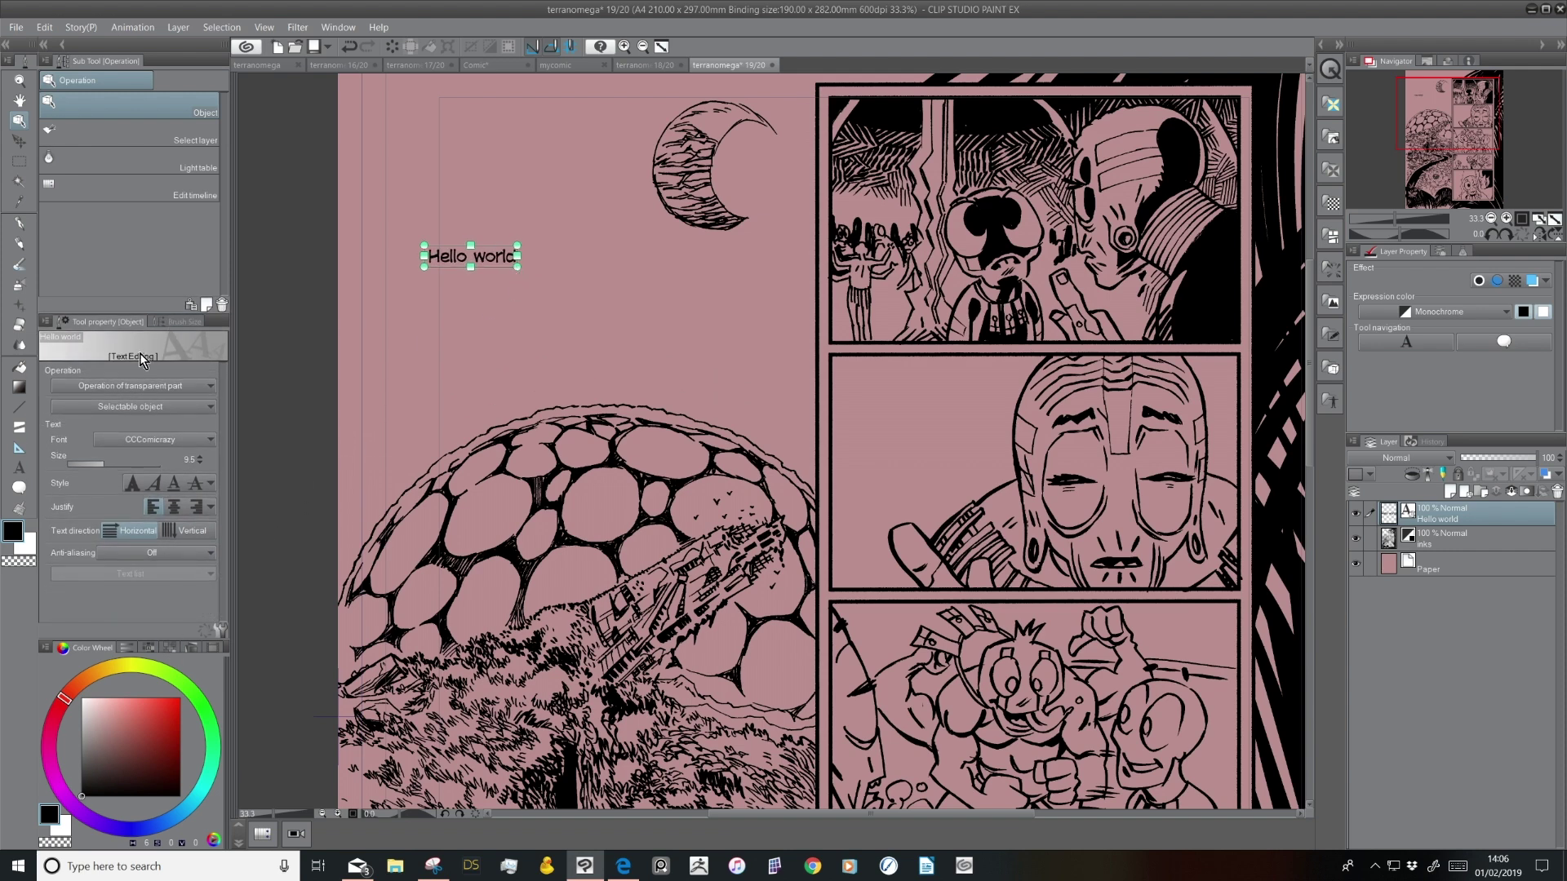
Return to the Text tool and revert it to its initial settings
{"action": "left_click", "coordinate": [21, 470]}
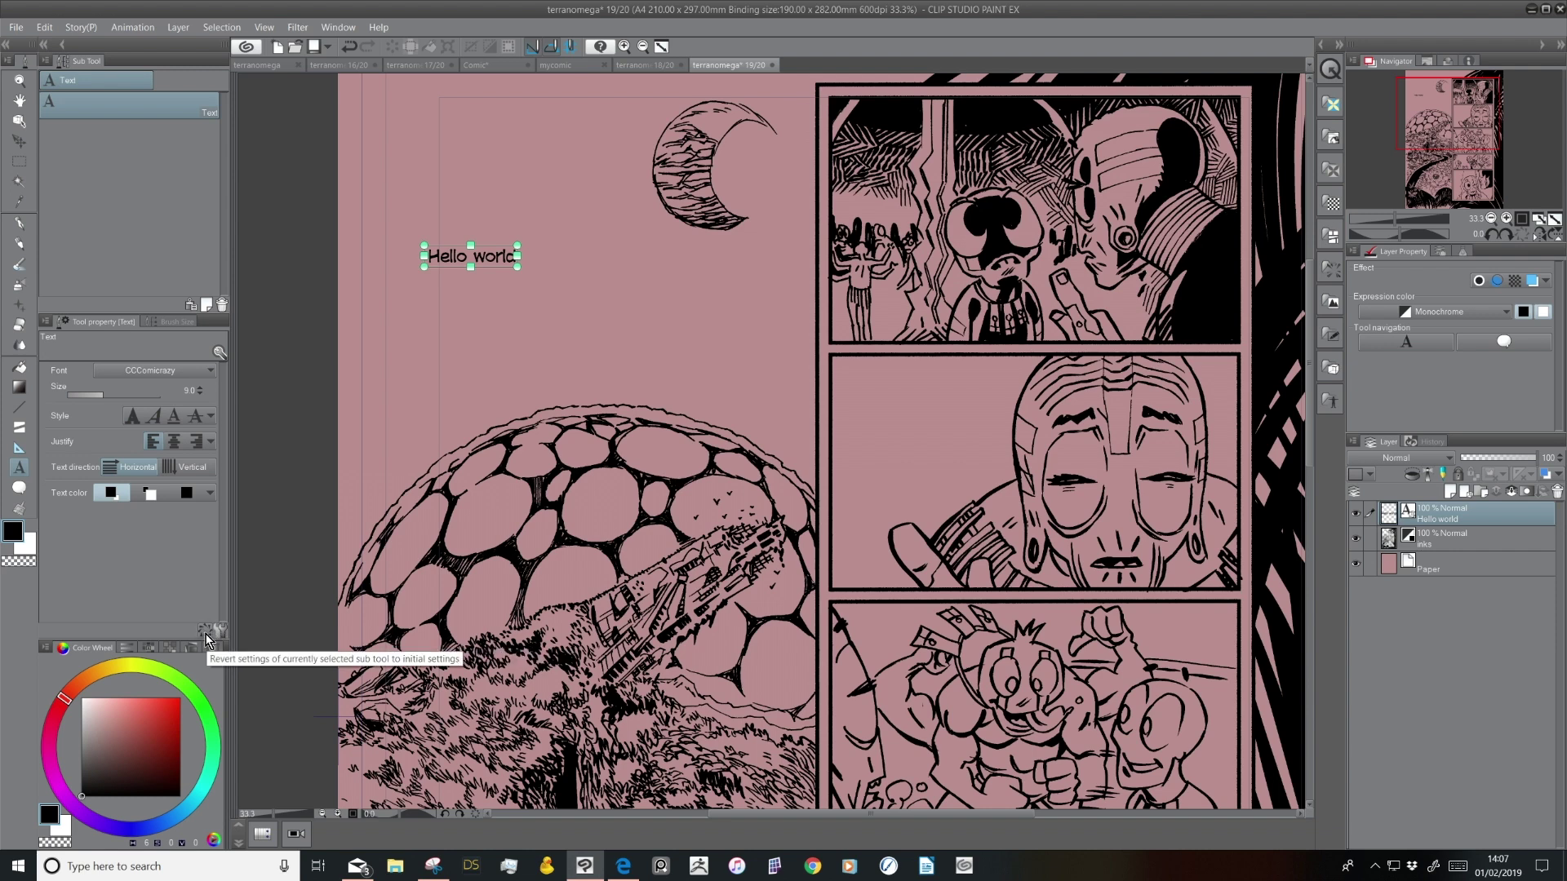
{"action": "left_click", "coordinate": [206, 636]}
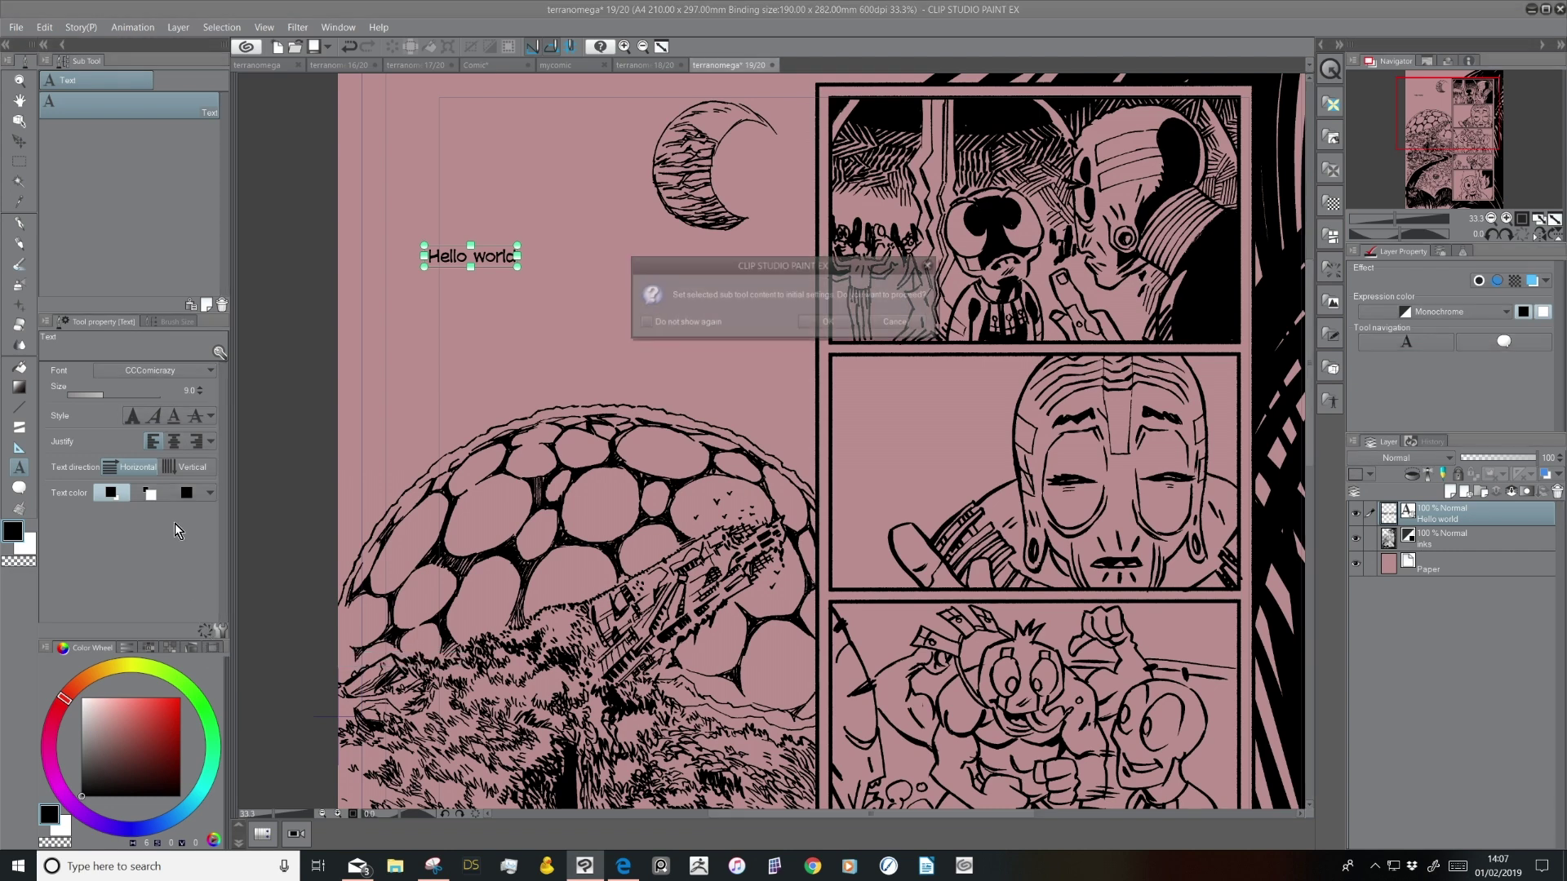
{"action": "left_click", "coordinate": [841, 322]}
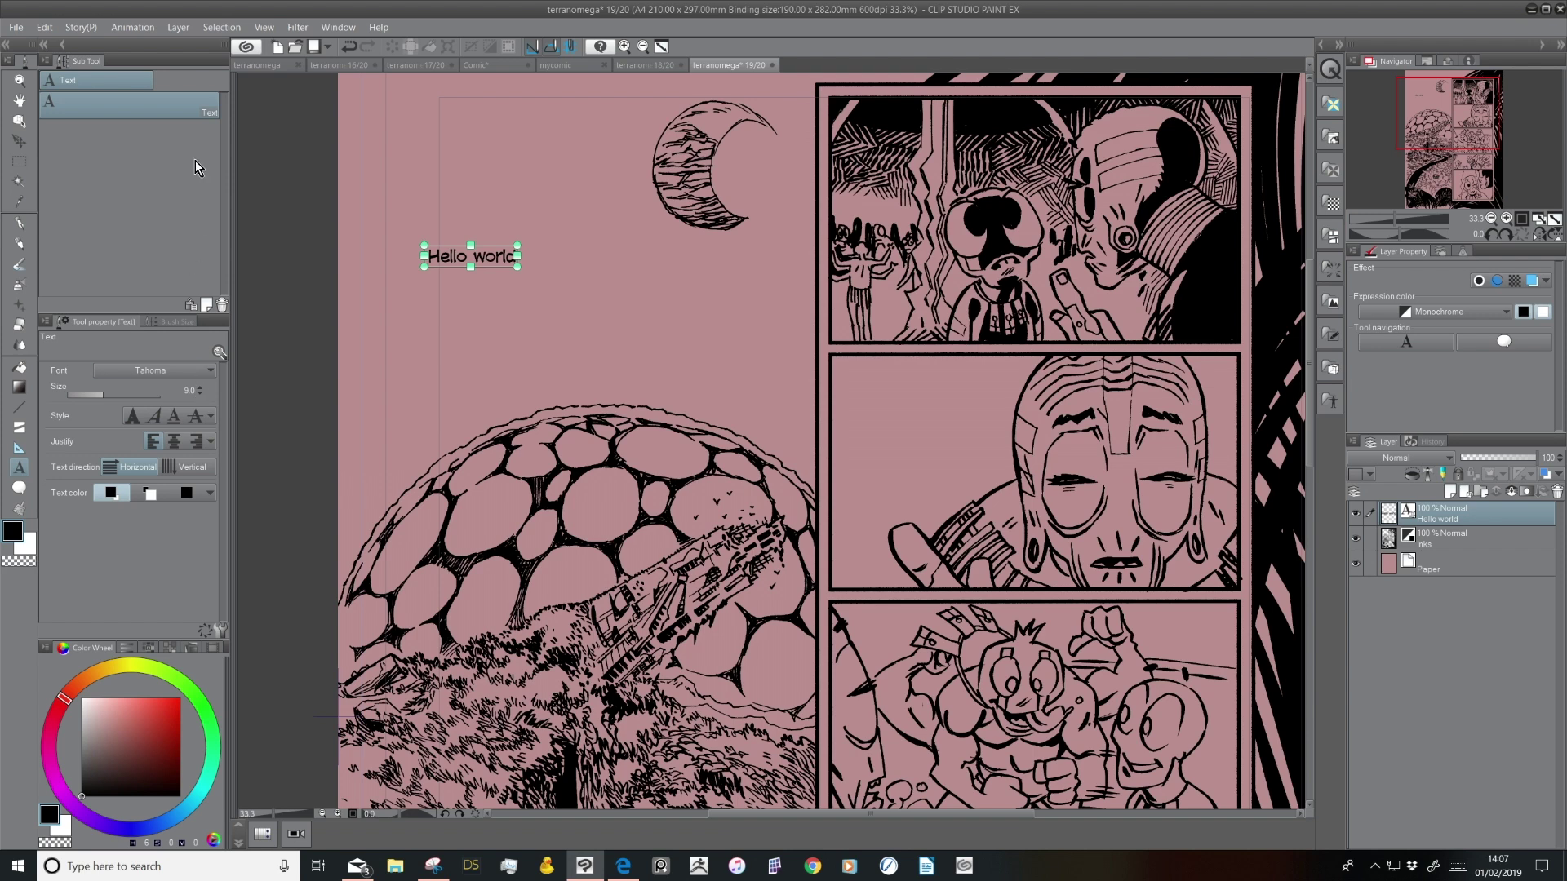
Set the font of the reset Text tool to CCComicrazy again
{"action": "left_click", "coordinate": [196, 372]}
{"action": "left_click_drag", "start_coordinate": [209, 561], "coordinate": [208, 405]}
{"action": "left_click", "coordinate": [122, 490]}
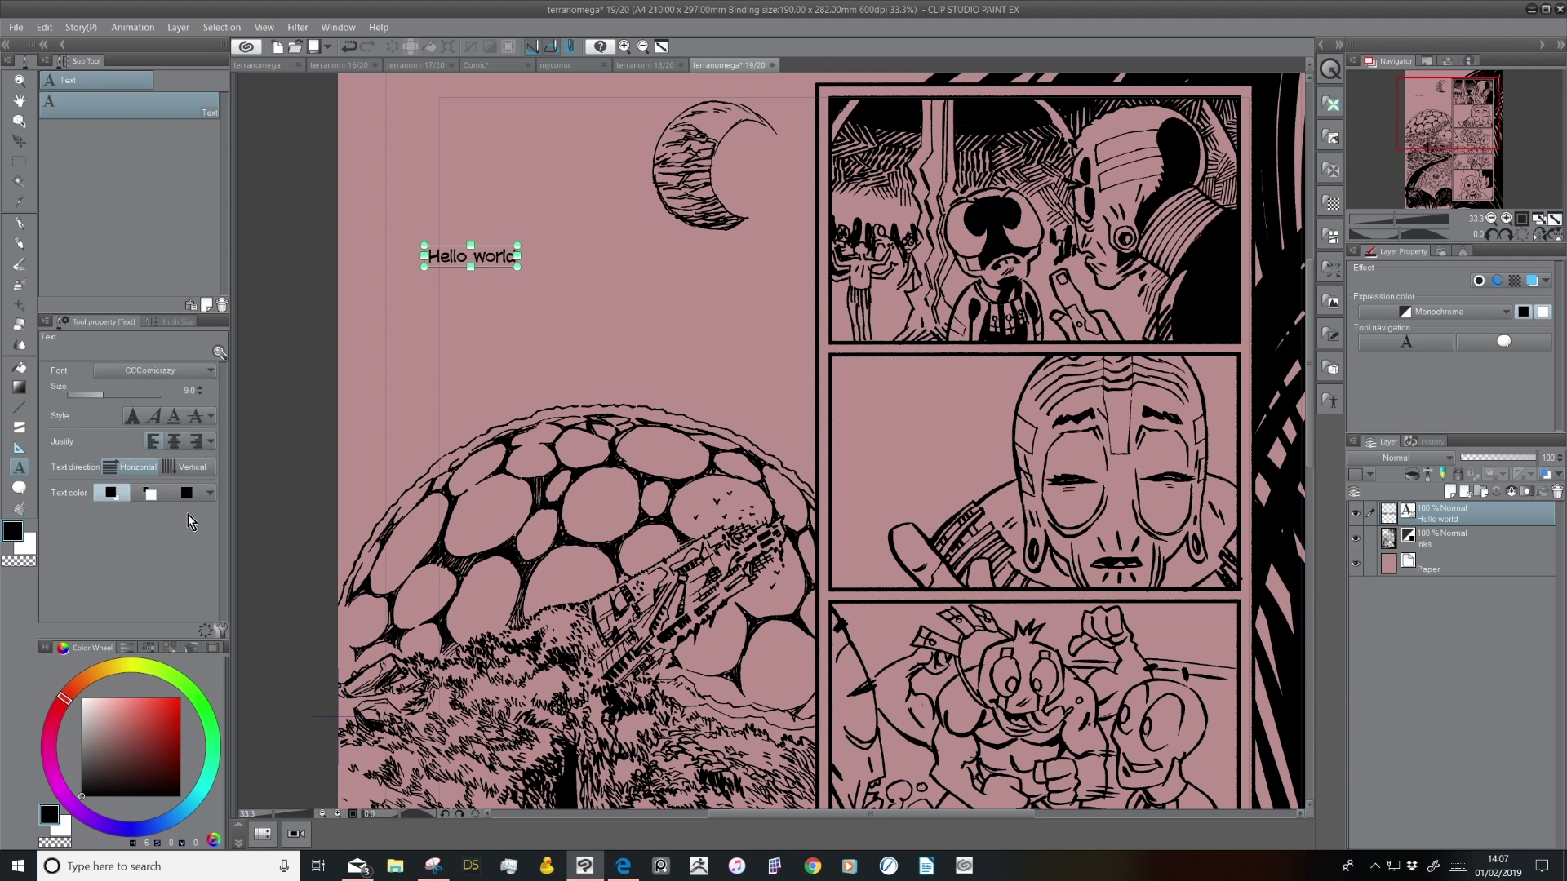
Duplicate the Text sub tool under the name "Balloon Lettering"
{"action": "left_click", "coordinate": [208, 309]}
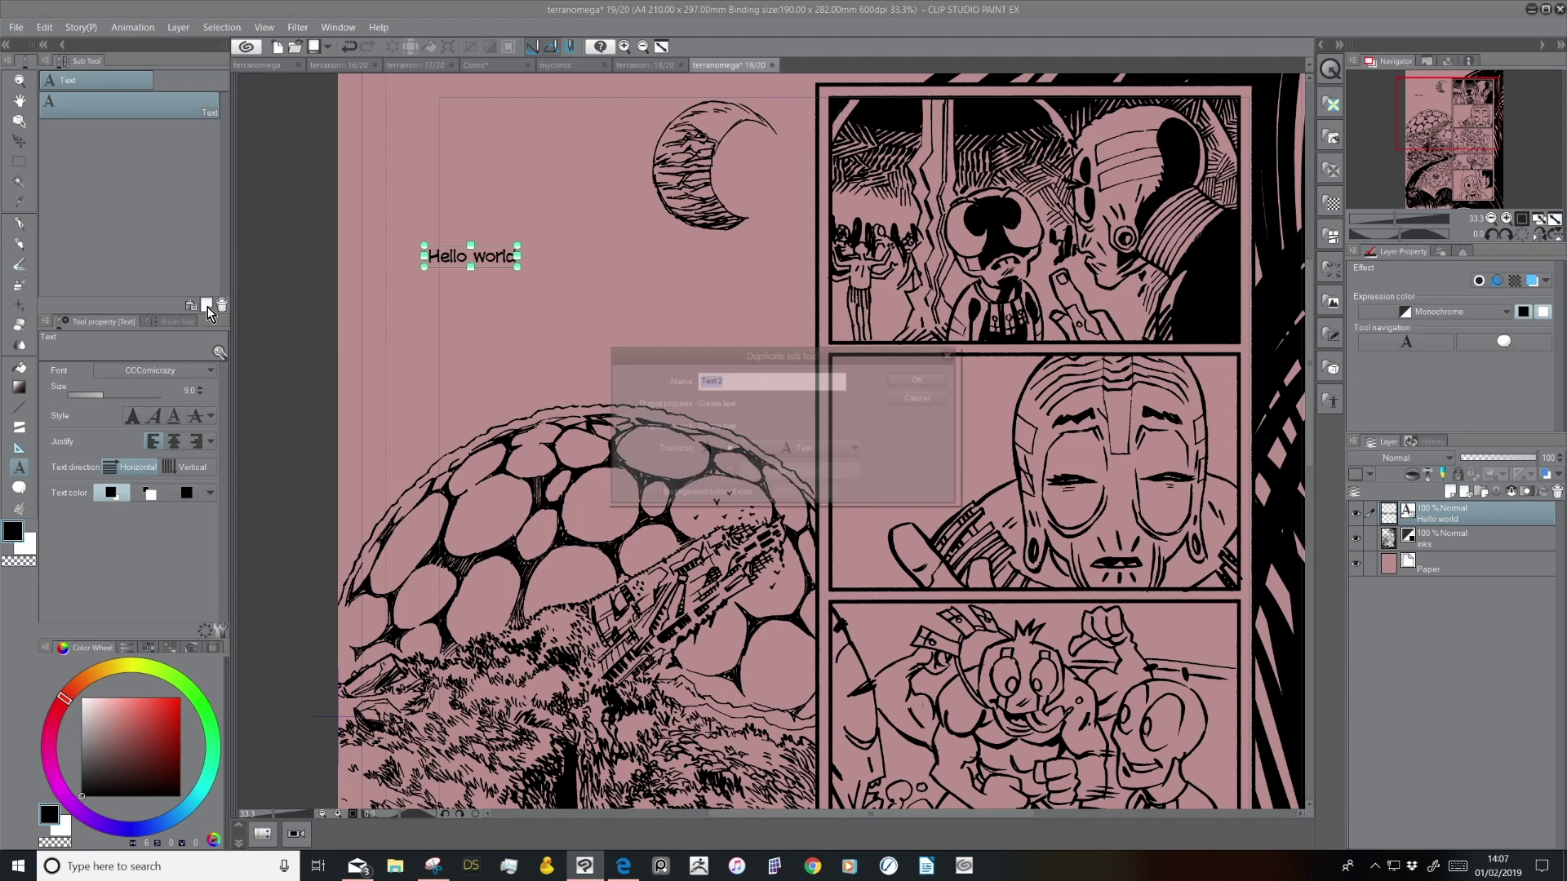
{"action": "type", "text": "Balloo"}
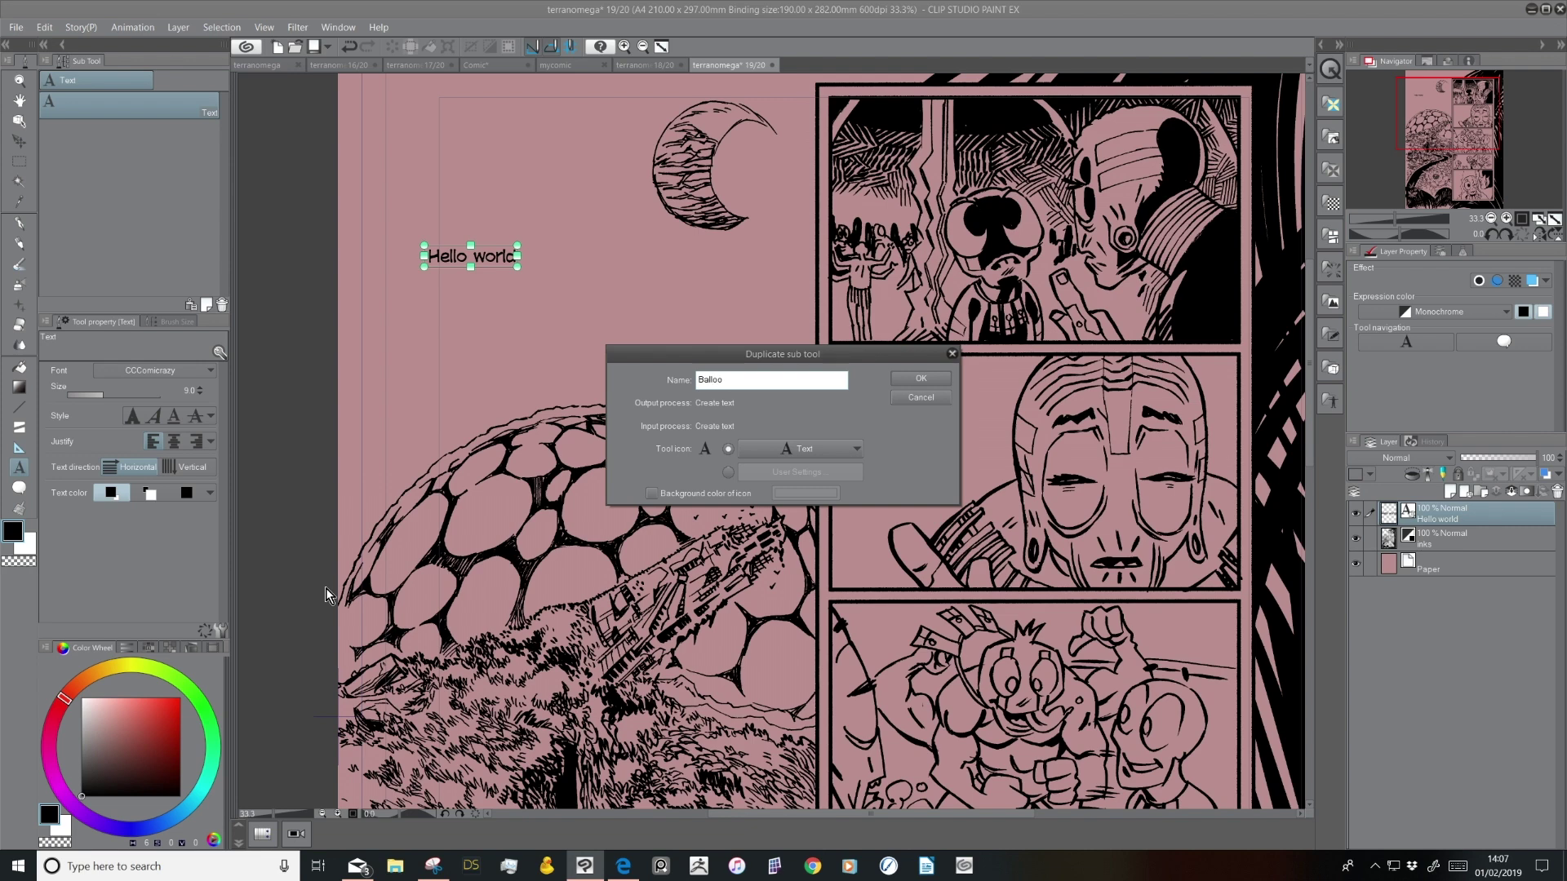
{"action": "type", "text": "n Lettering"}
{"action": "key", "text": "Return"}
Select the original Text sub tool and revert it to its initial settings
{"action": "left_click", "coordinate": [185, 107]}
{"action": "left_click", "coordinate": [205, 631]}
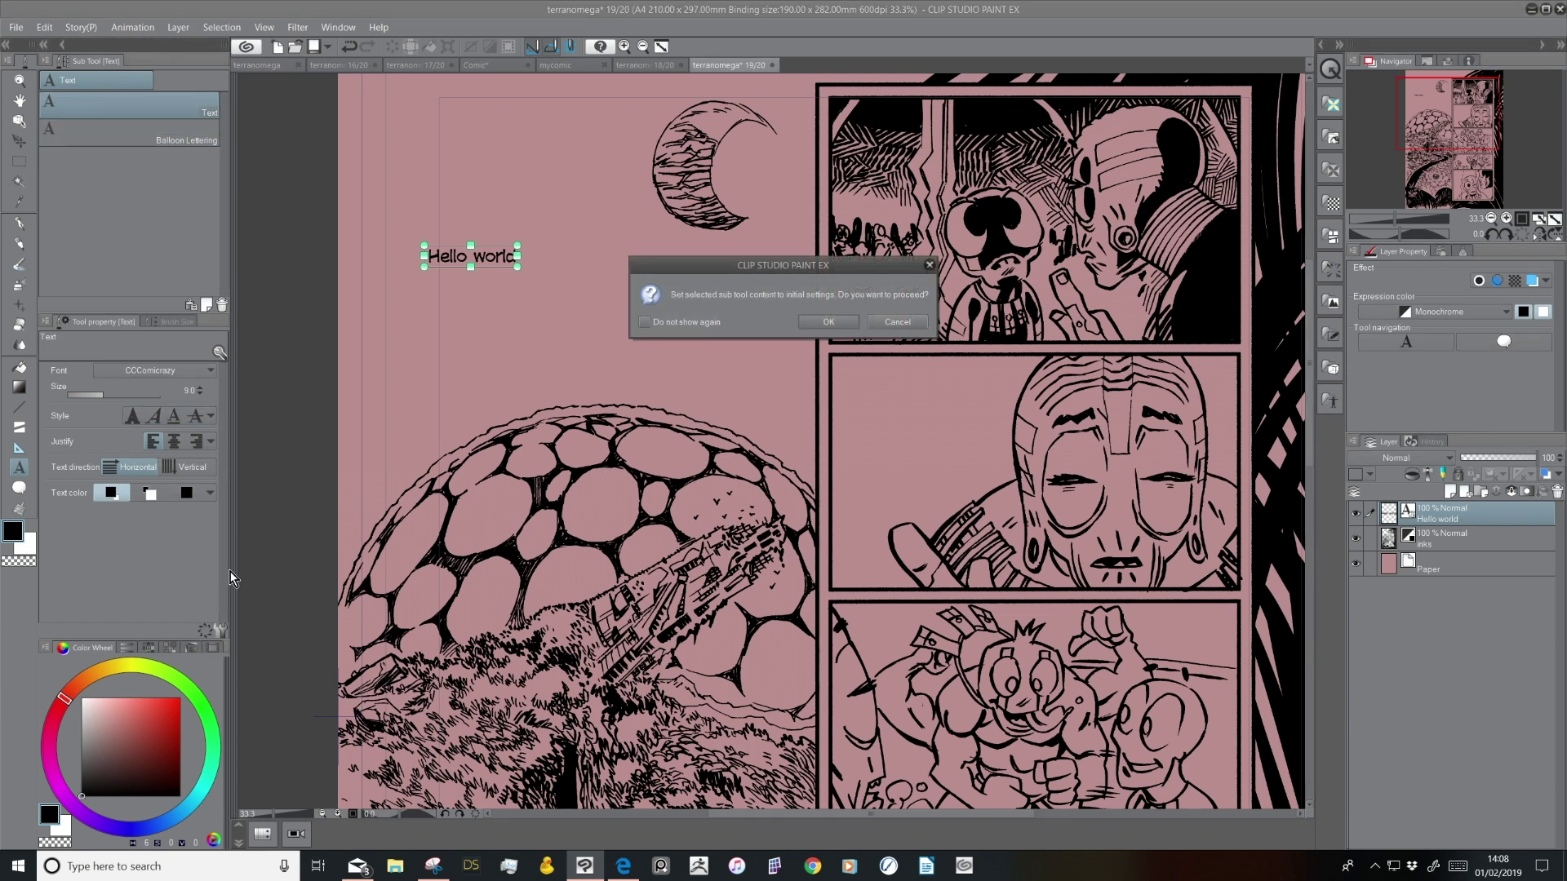
{"action": "left_click", "coordinate": [829, 322]}
Switch to the Balloon Lettering sub tool and revert it to its initial settings
{"action": "left_click", "coordinate": [196, 139]}
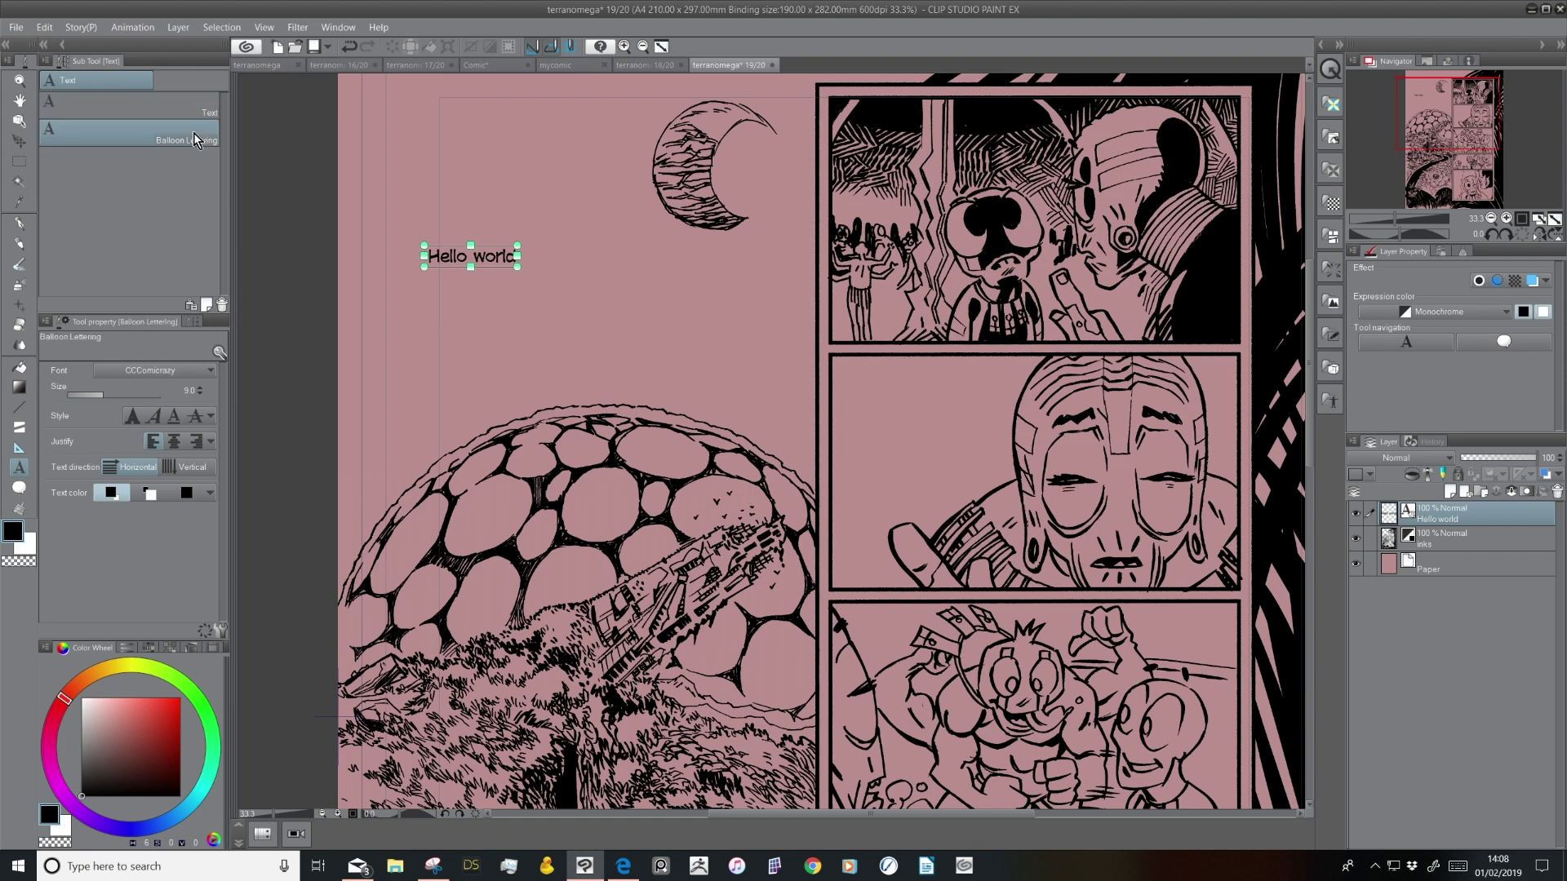
{"action": "left_click", "coordinate": [205, 632]}
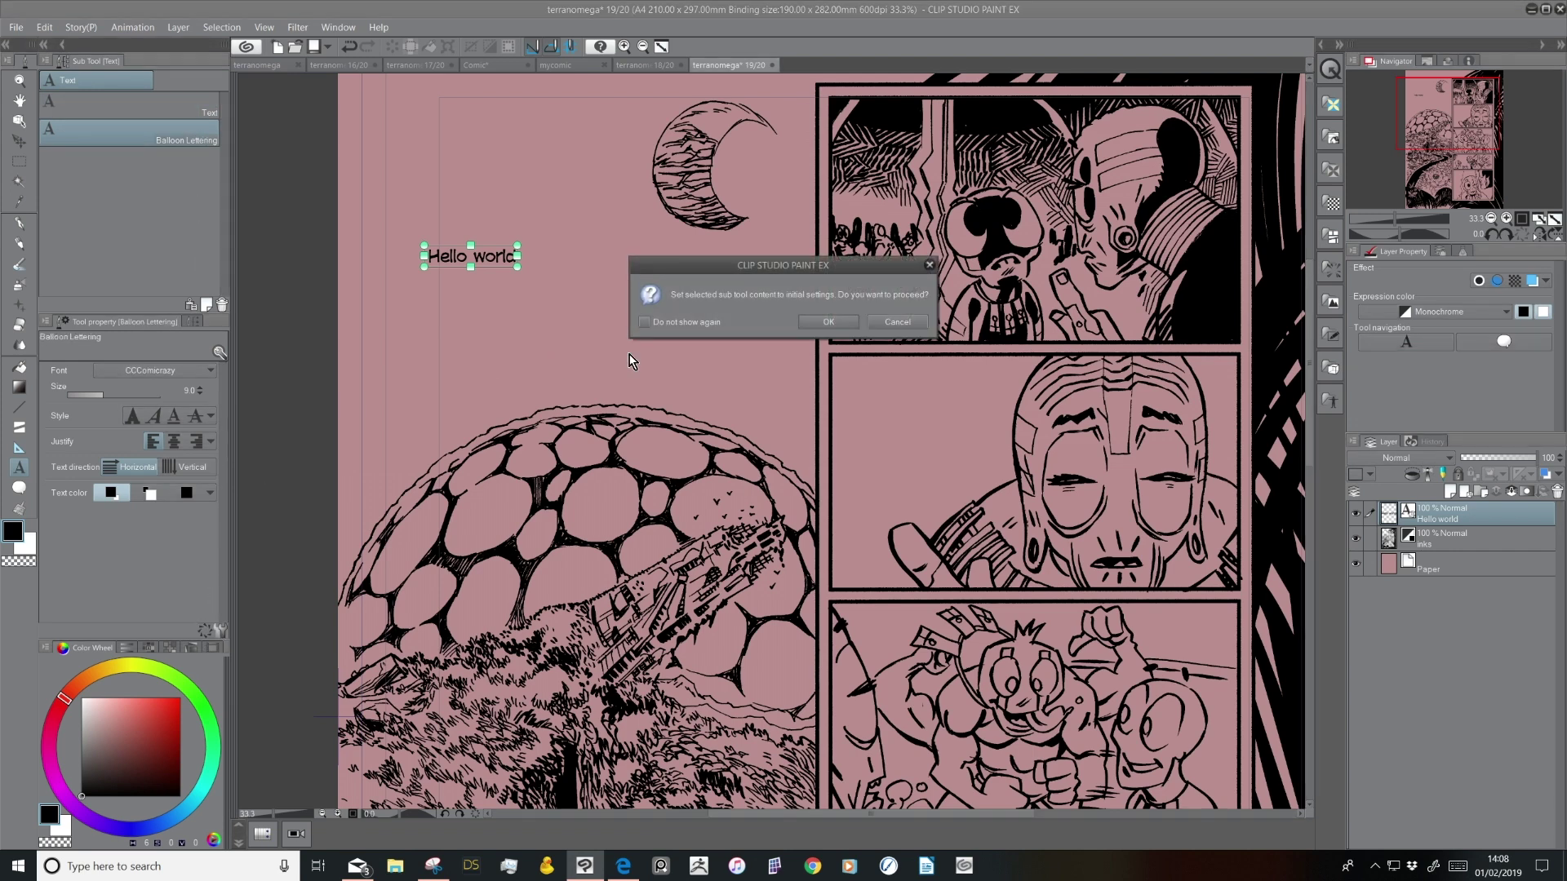
{"action": "left_click", "coordinate": [828, 326]}
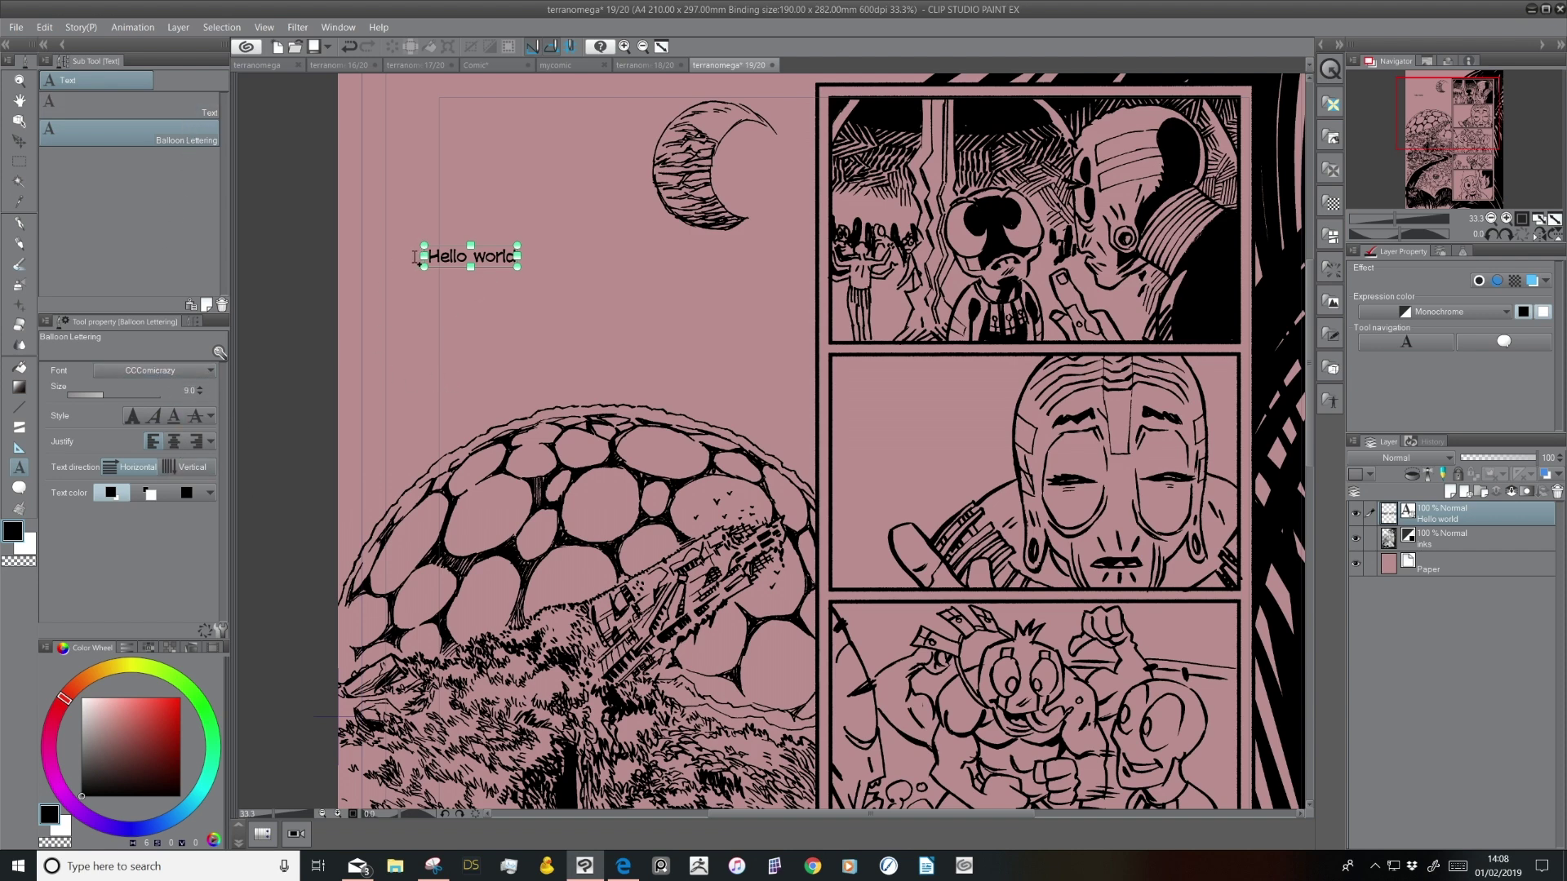
Turn on Wrap text at frame in the Balloon Lettering sub tool's detailed text settings
{"action": "left_click", "coordinate": [223, 630]}
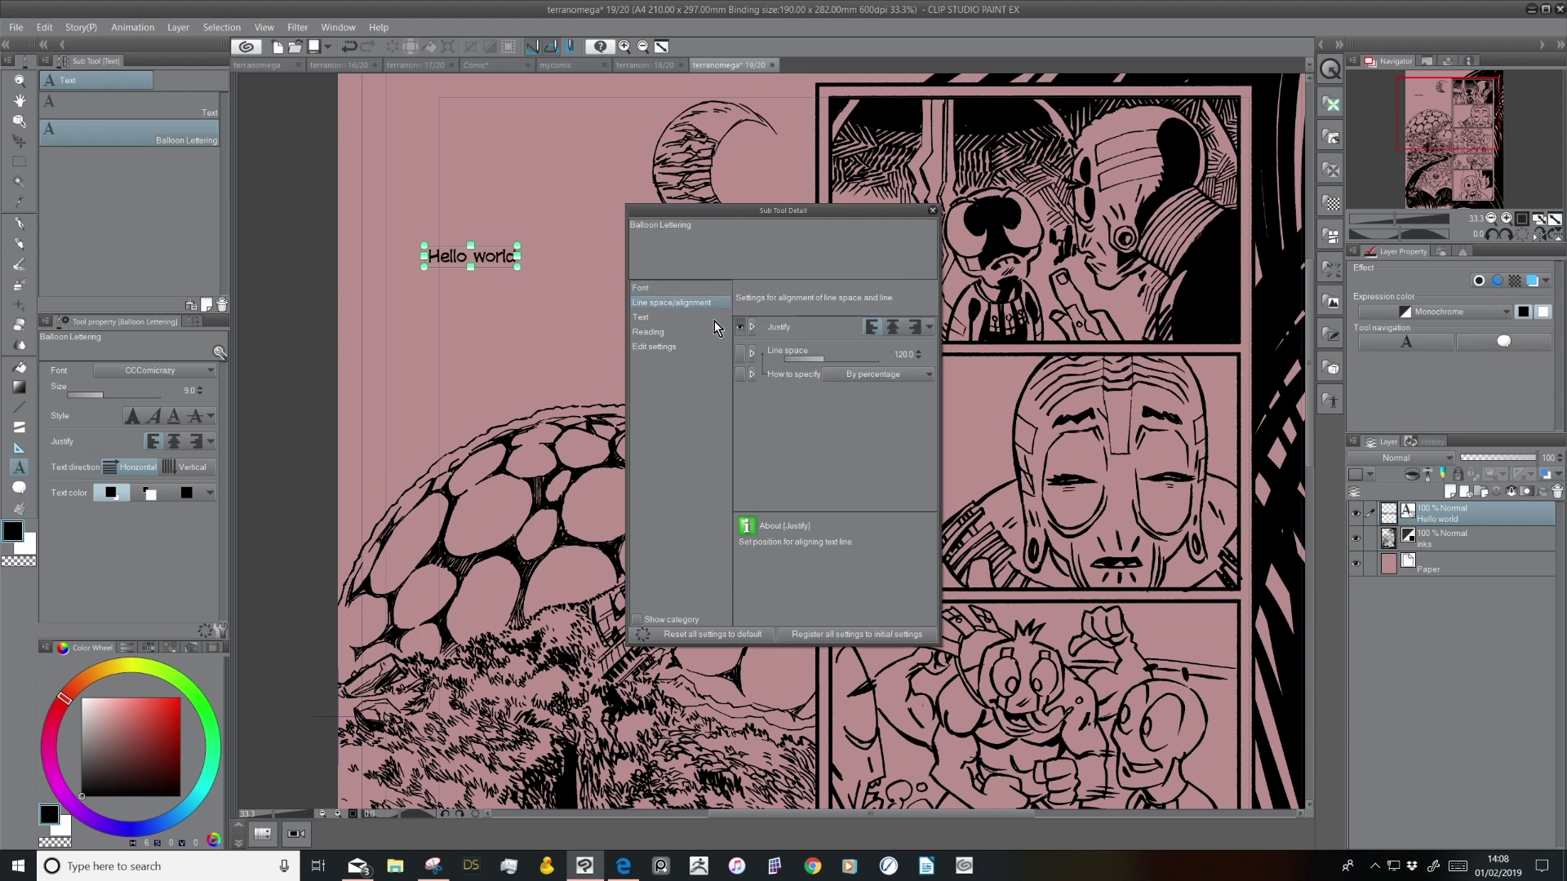
{"action": "left_click", "coordinate": [682, 315]}
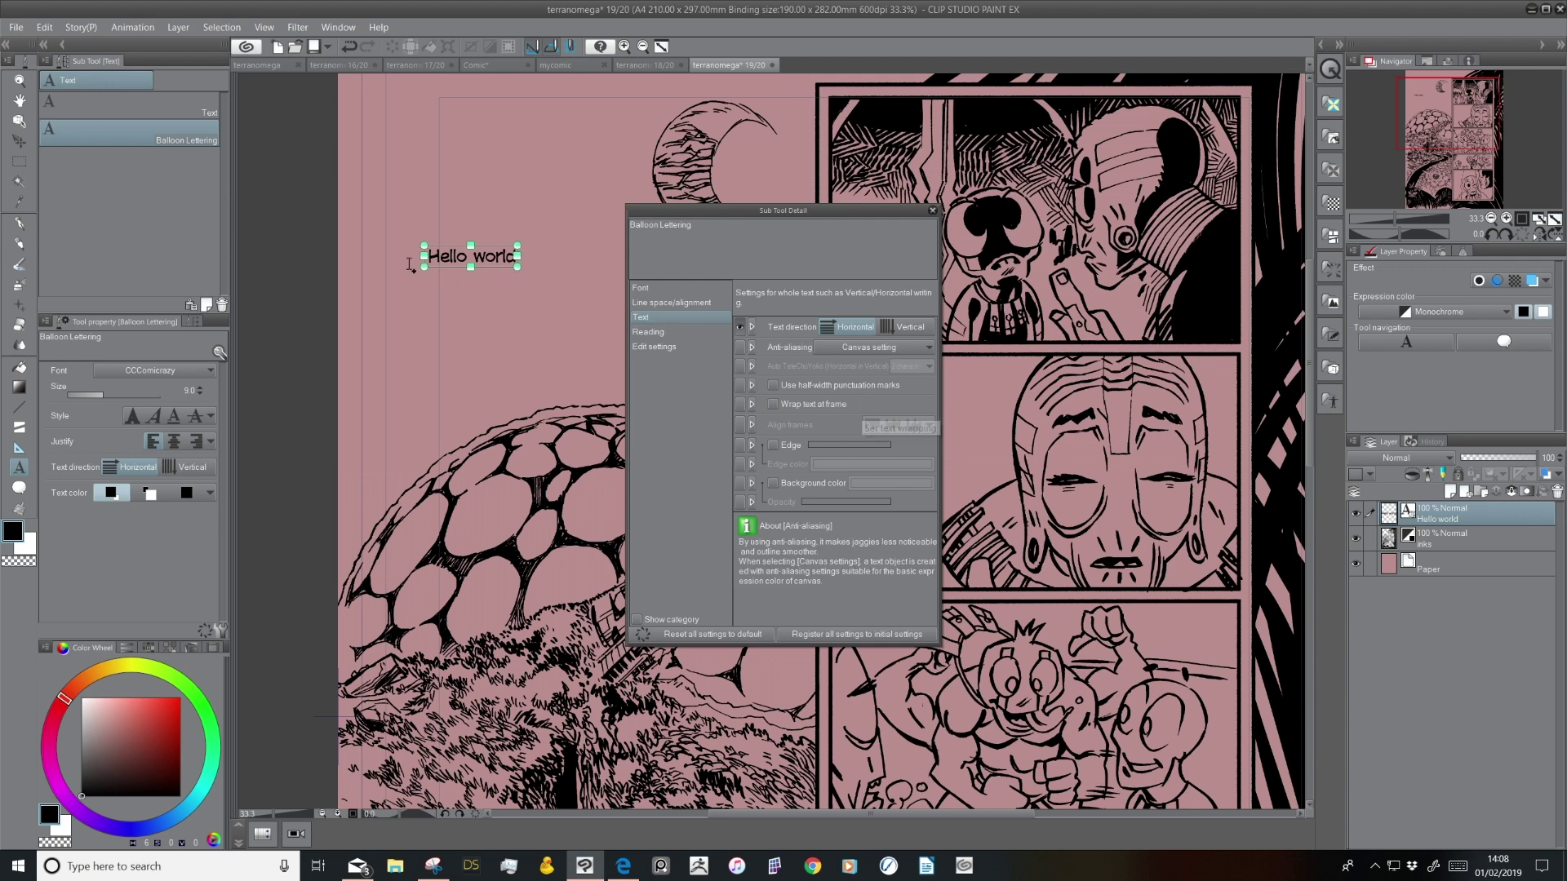
{"action": "left_click_drag", "start_coordinate": [568, 299], "coordinate": [533, 295]}
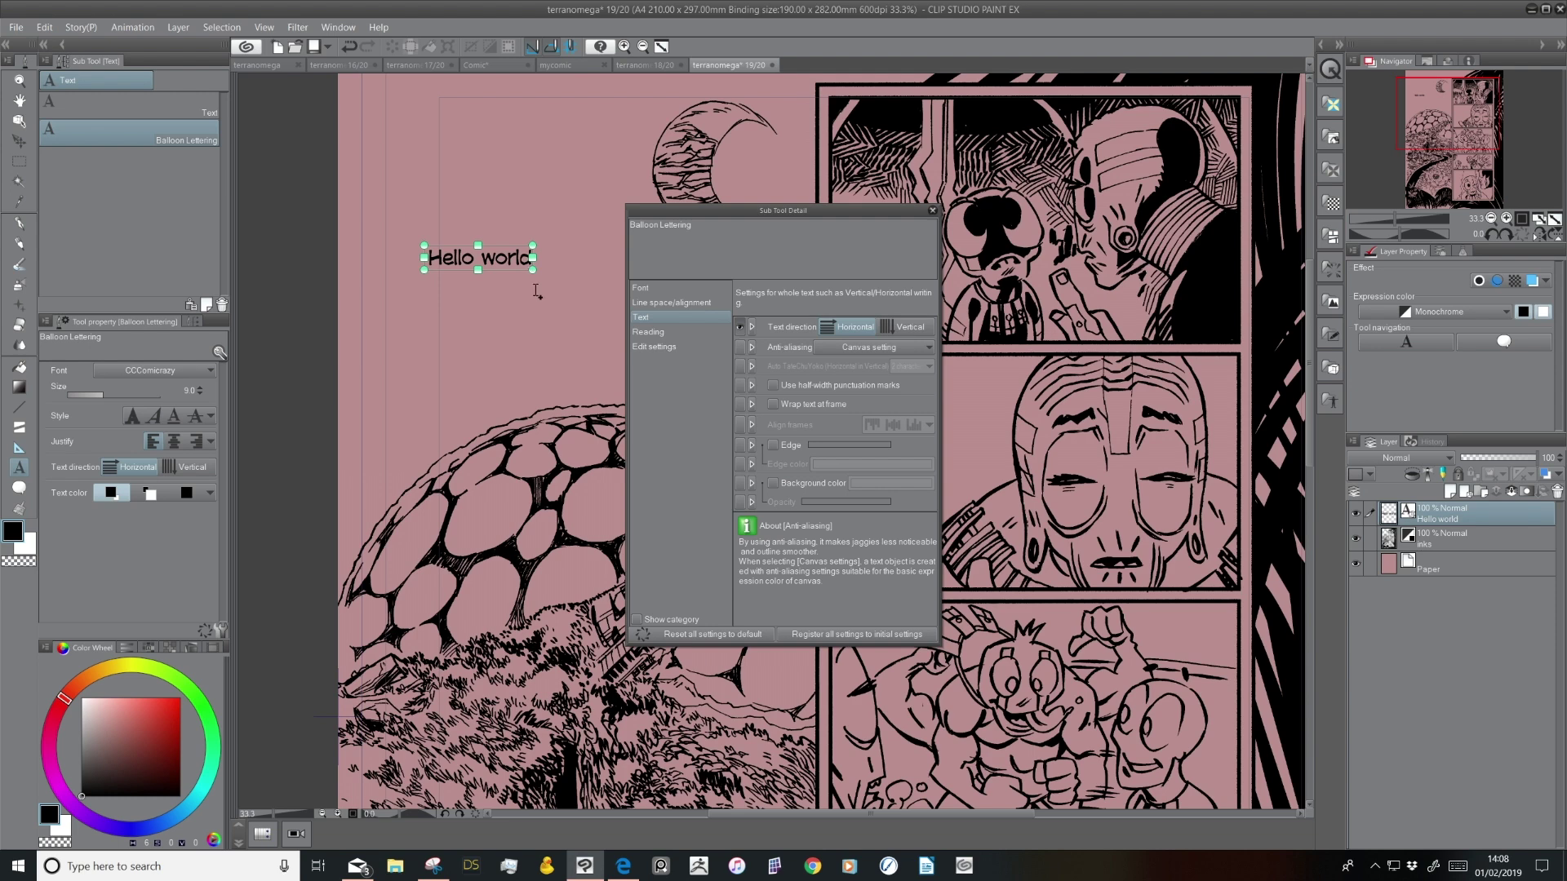
{"action": "left_click", "coordinate": [774, 405]}
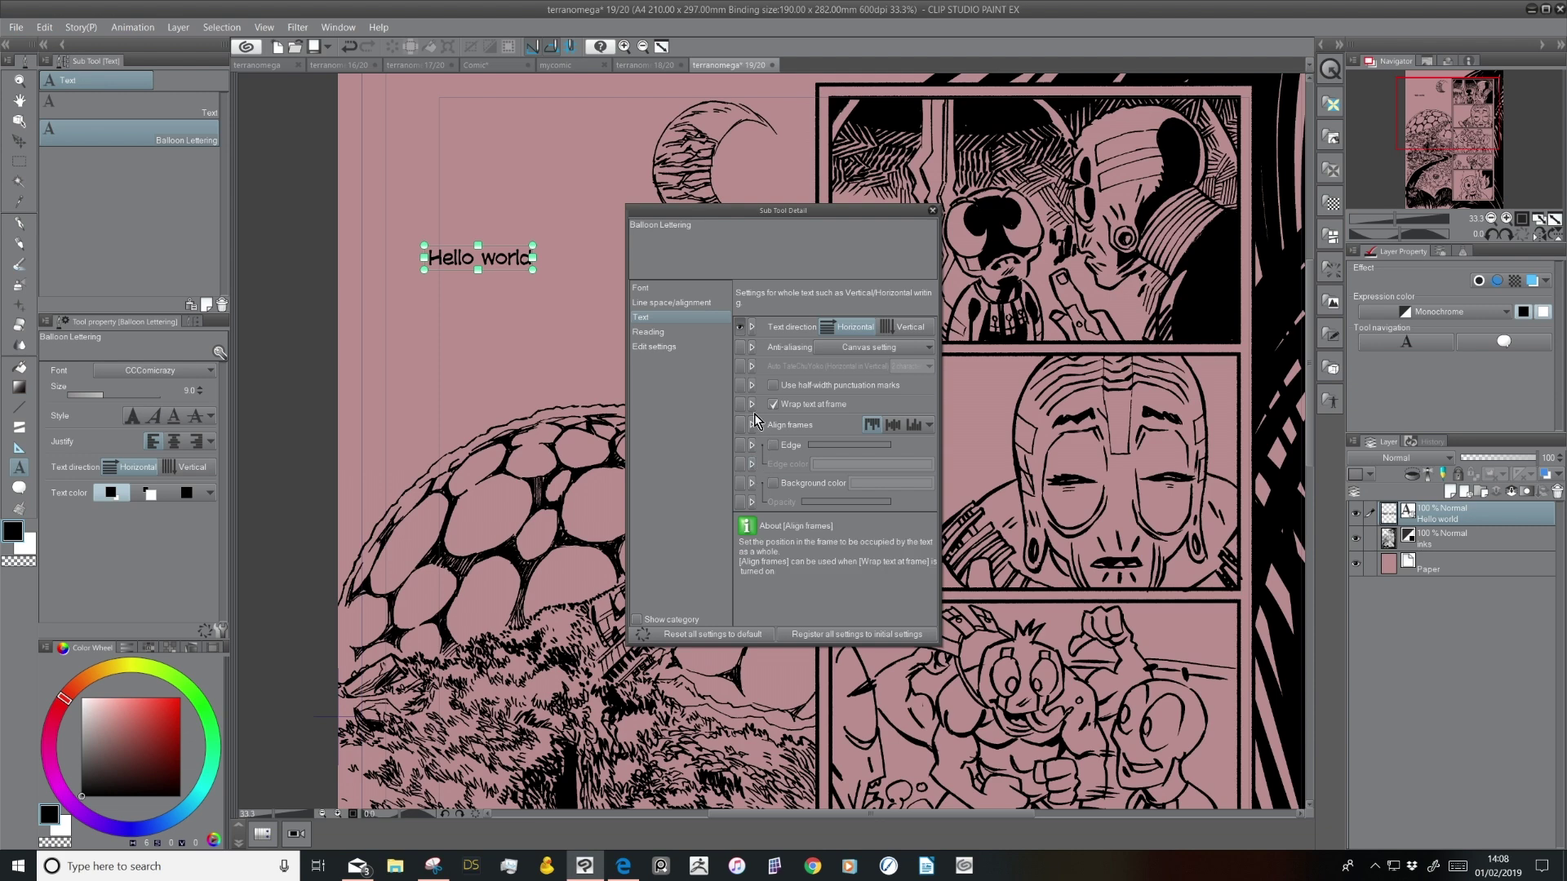
Make the Wrap text at frame option show among the Balloon Lettering sub tool's tool properties
{"action": "right_click", "coordinate": [756, 397]}
{"action": "left_click", "coordinate": [712, 482]}
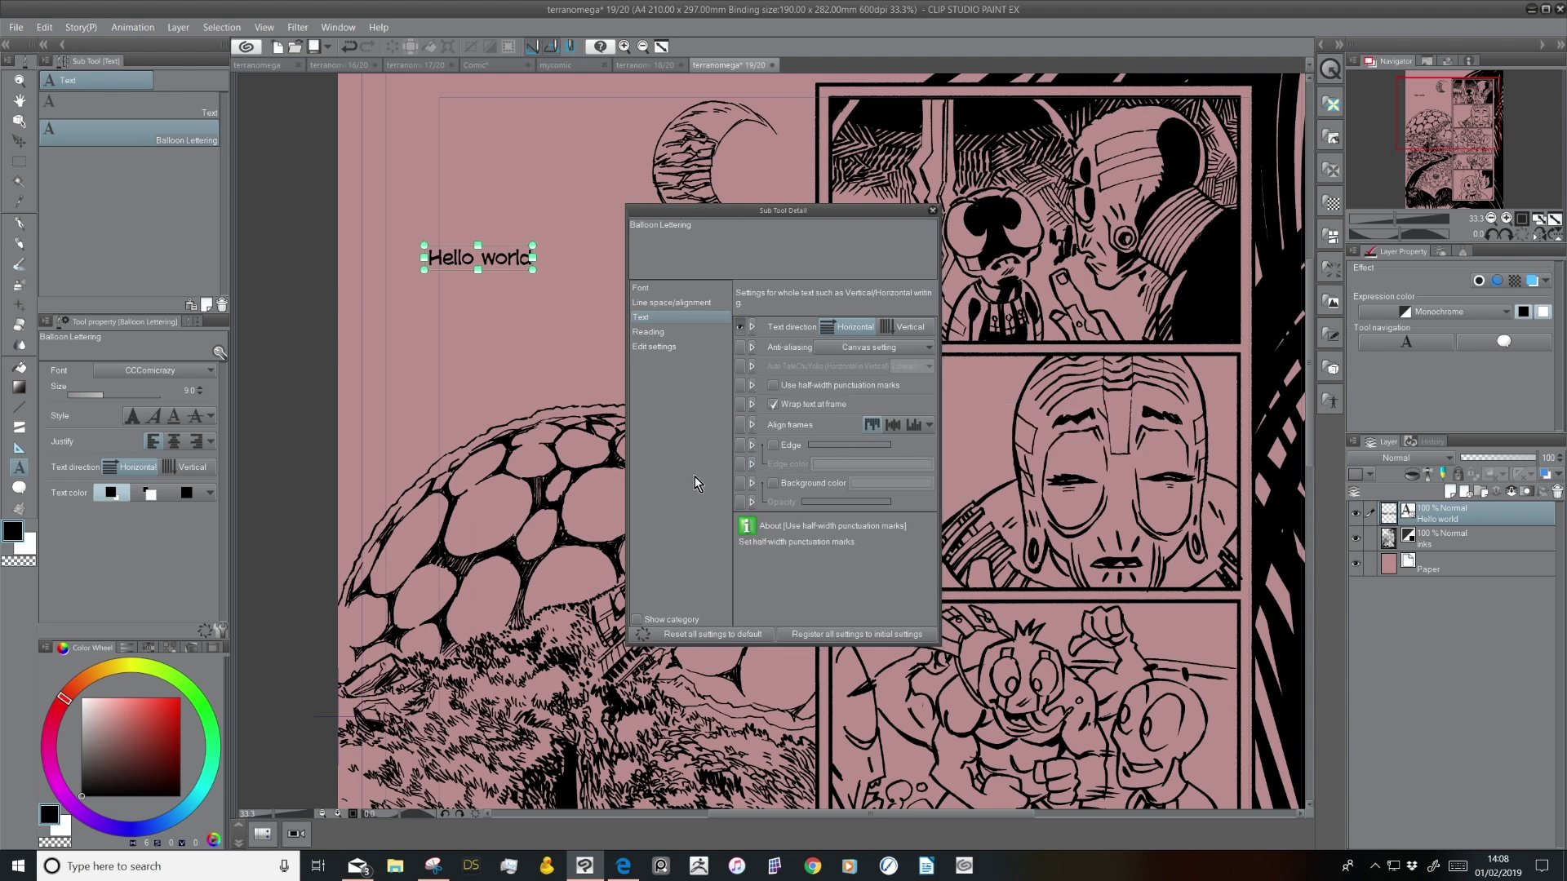
{"action": "left_click", "coordinate": [741, 405]}
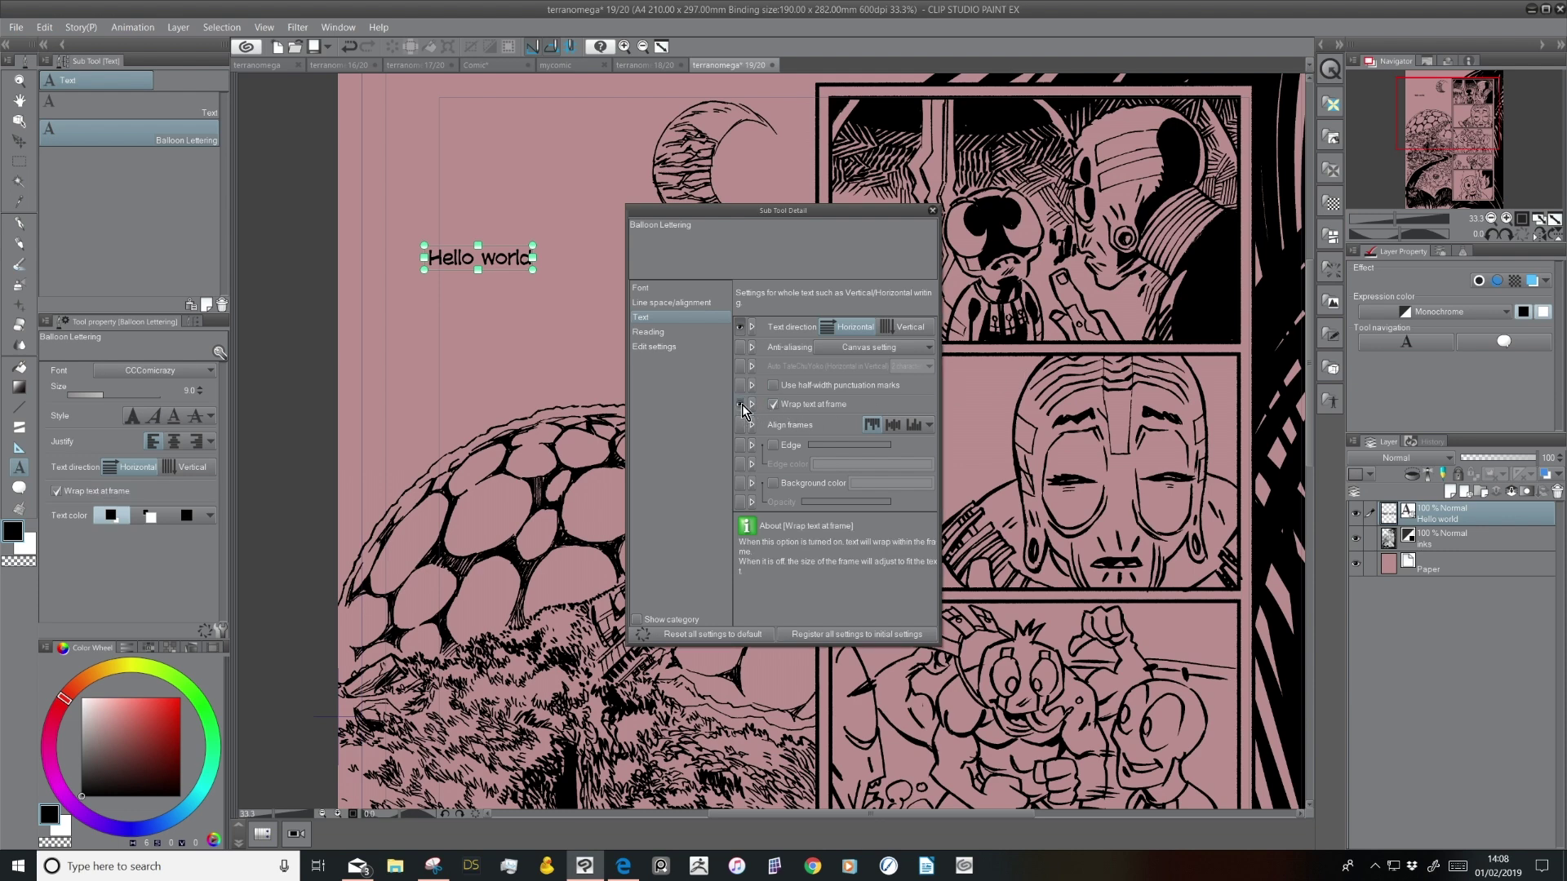
{"action": "left_click", "coordinate": [741, 405]}
{"action": "left_click", "coordinate": [741, 405]}
{"action": "left_click", "coordinate": [741, 405]}
{"action": "left_click", "coordinate": [741, 405]}
Register the current Balloon Lettering settings, including text wrapping, as the sub tool's initial settings
{"action": "left_click", "coordinate": [668, 331]}
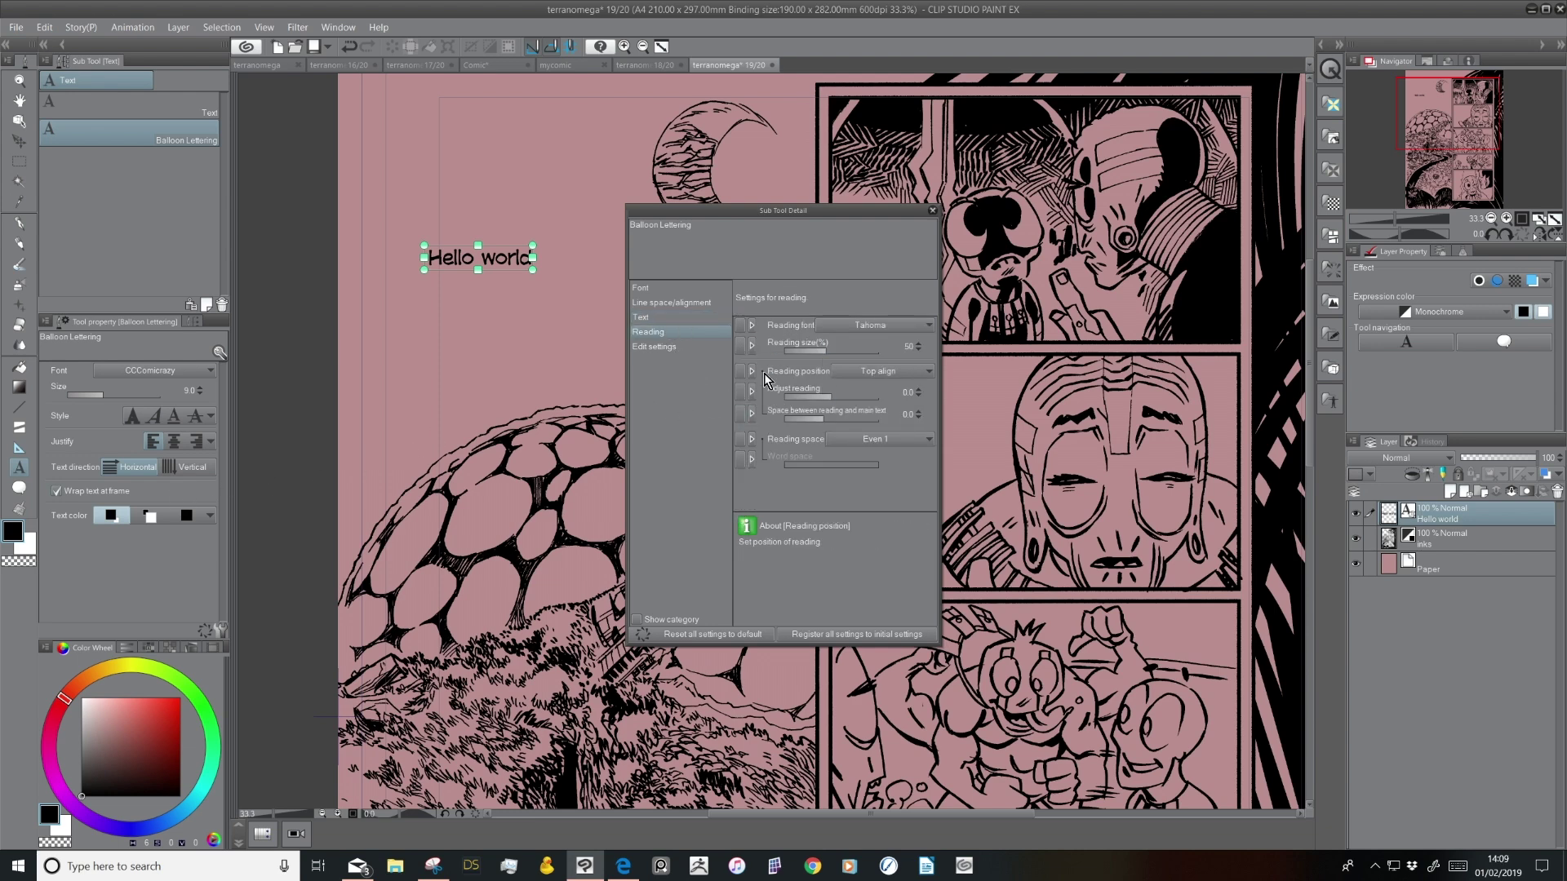
{"action": "left_click", "coordinate": [697, 318]}
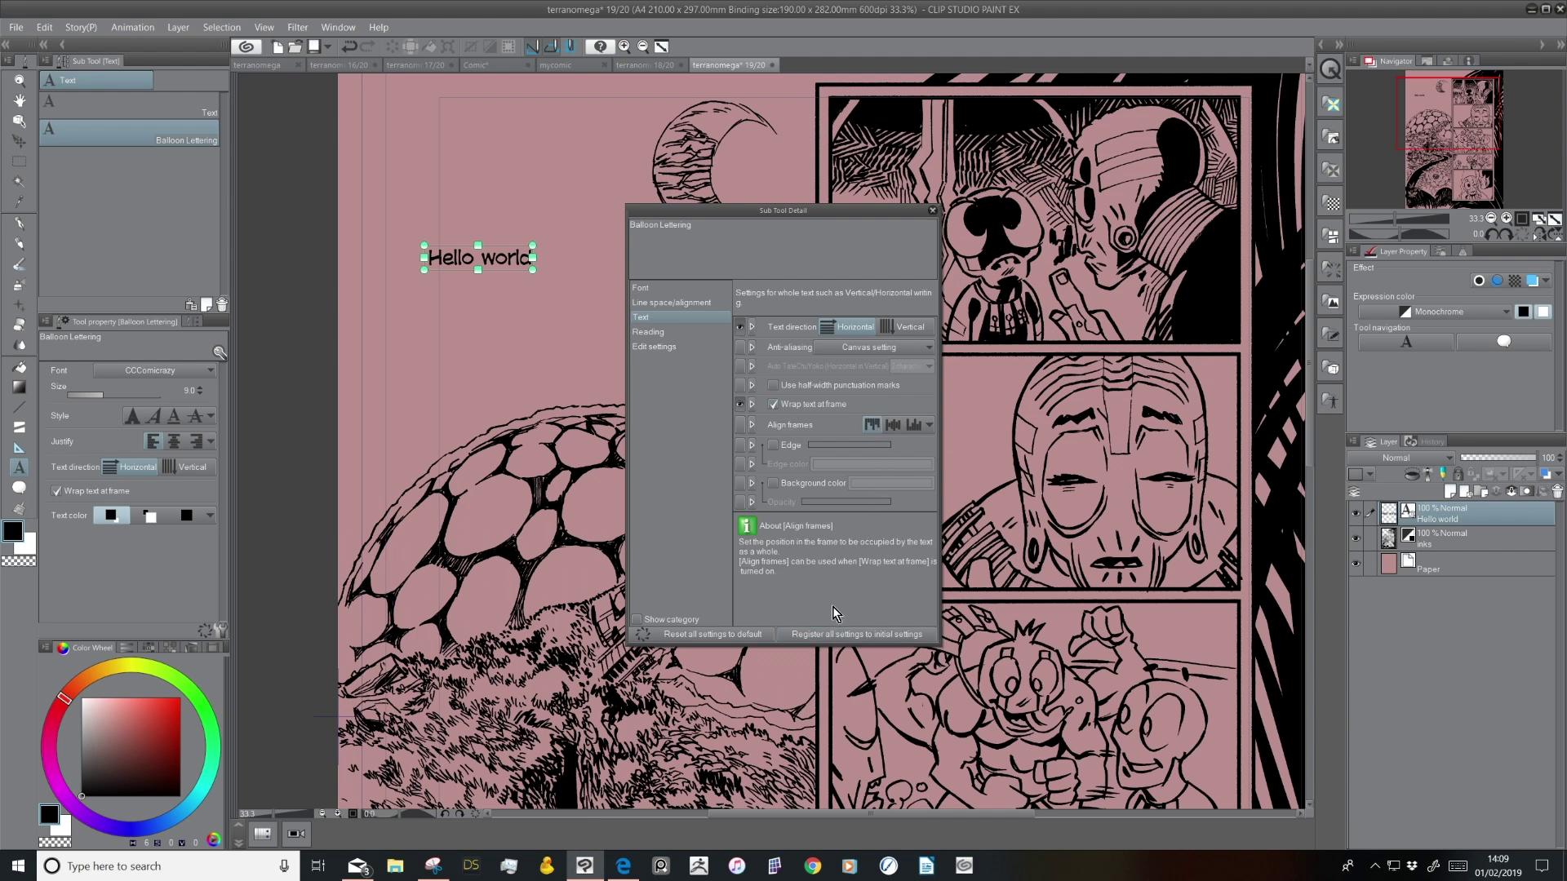
{"action": "left_click", "coordinate": [839, 635]}
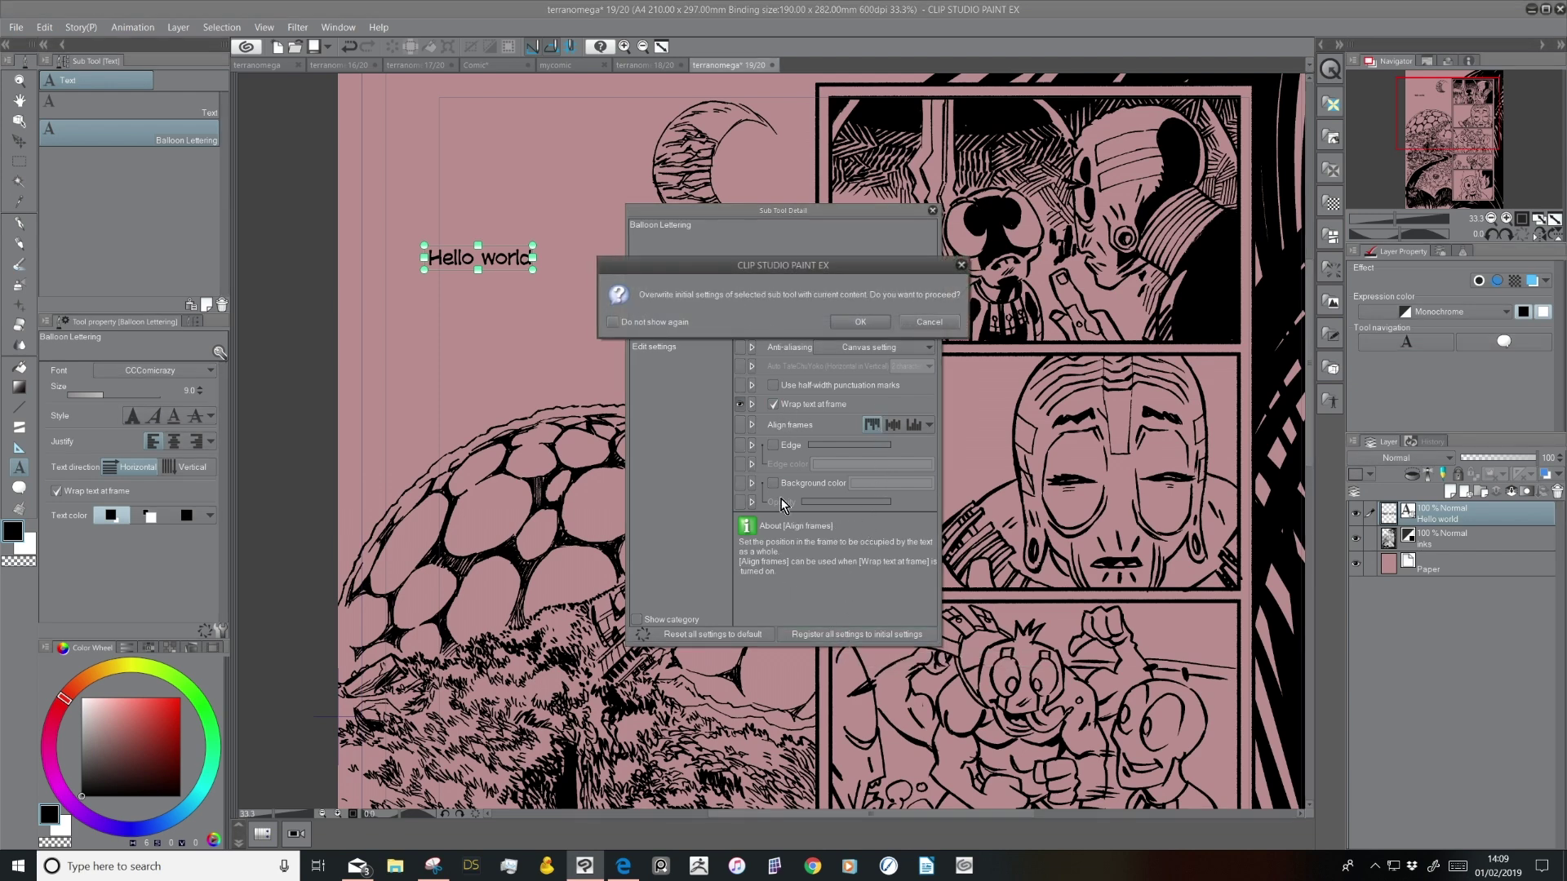
{"action": "left_click", "coordinate": [857, 324]}
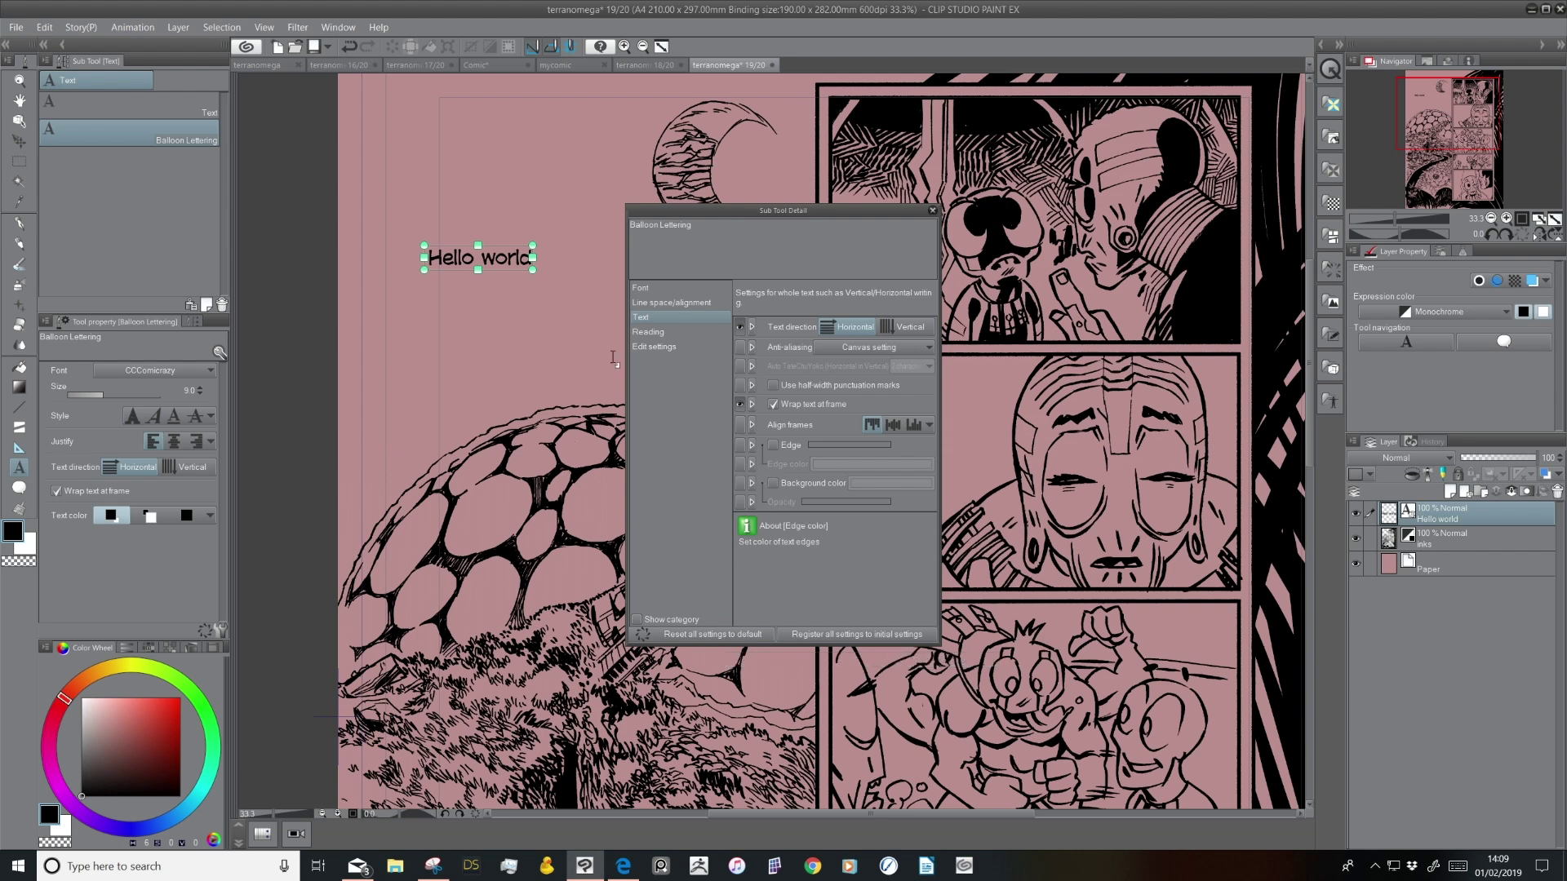
Add the sample text "Hello this is a dialogue test" below "Hello world" and narrow its frame to wrap onto three lines
{"action": "left_click_drag", "start_coordinate": [532, 270], "coordinate": [515, 281]}
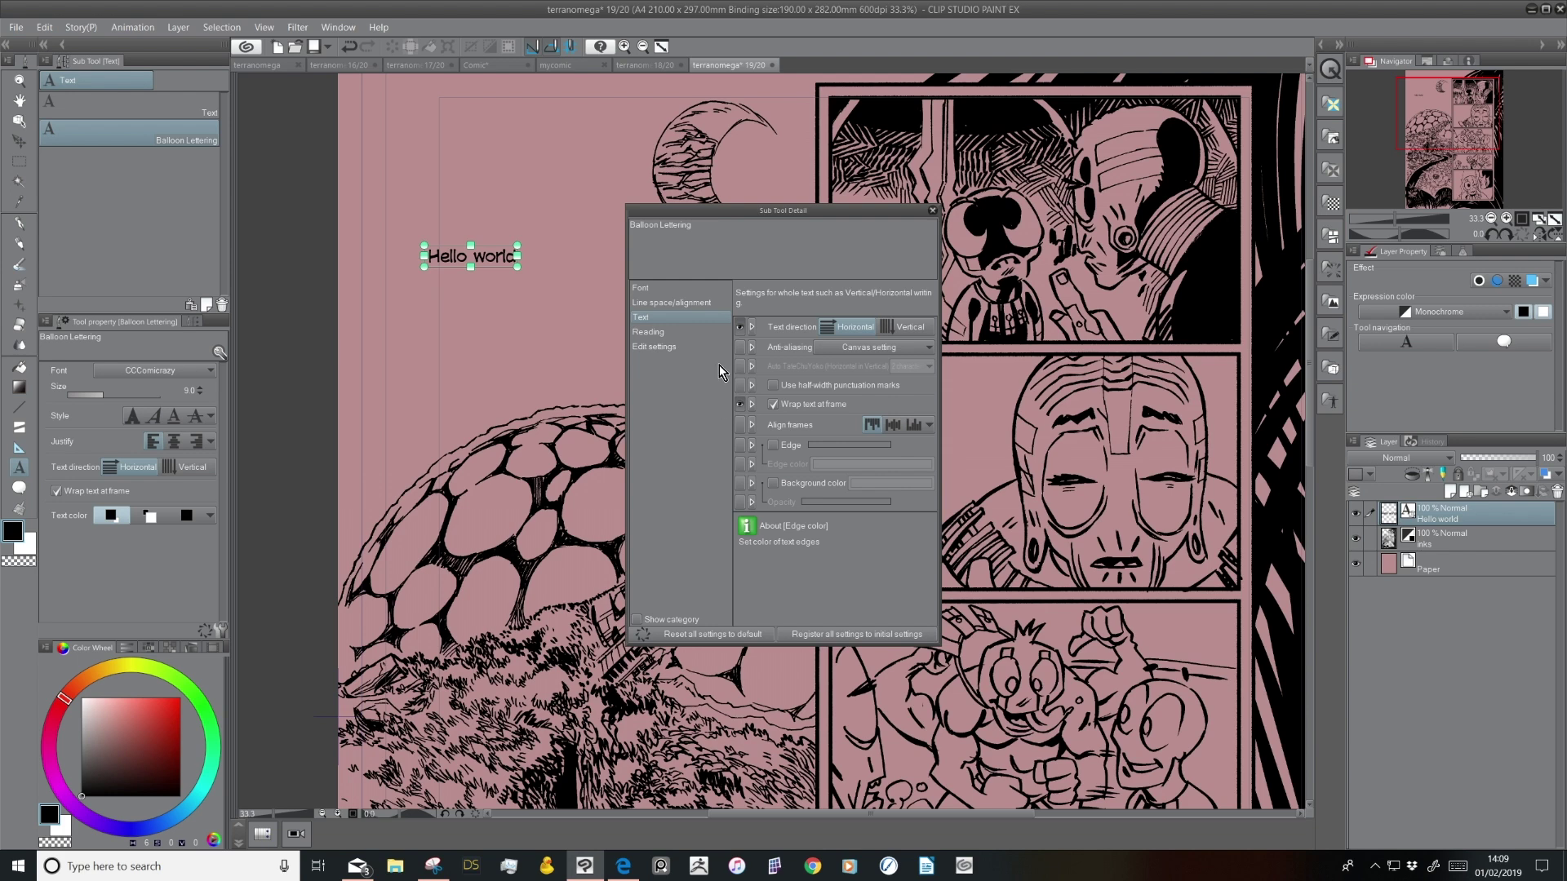
{"action": "left_click", "coordinate": [471, 353]}
{"action": "type", "text": "Hello this is a dialogue test"}
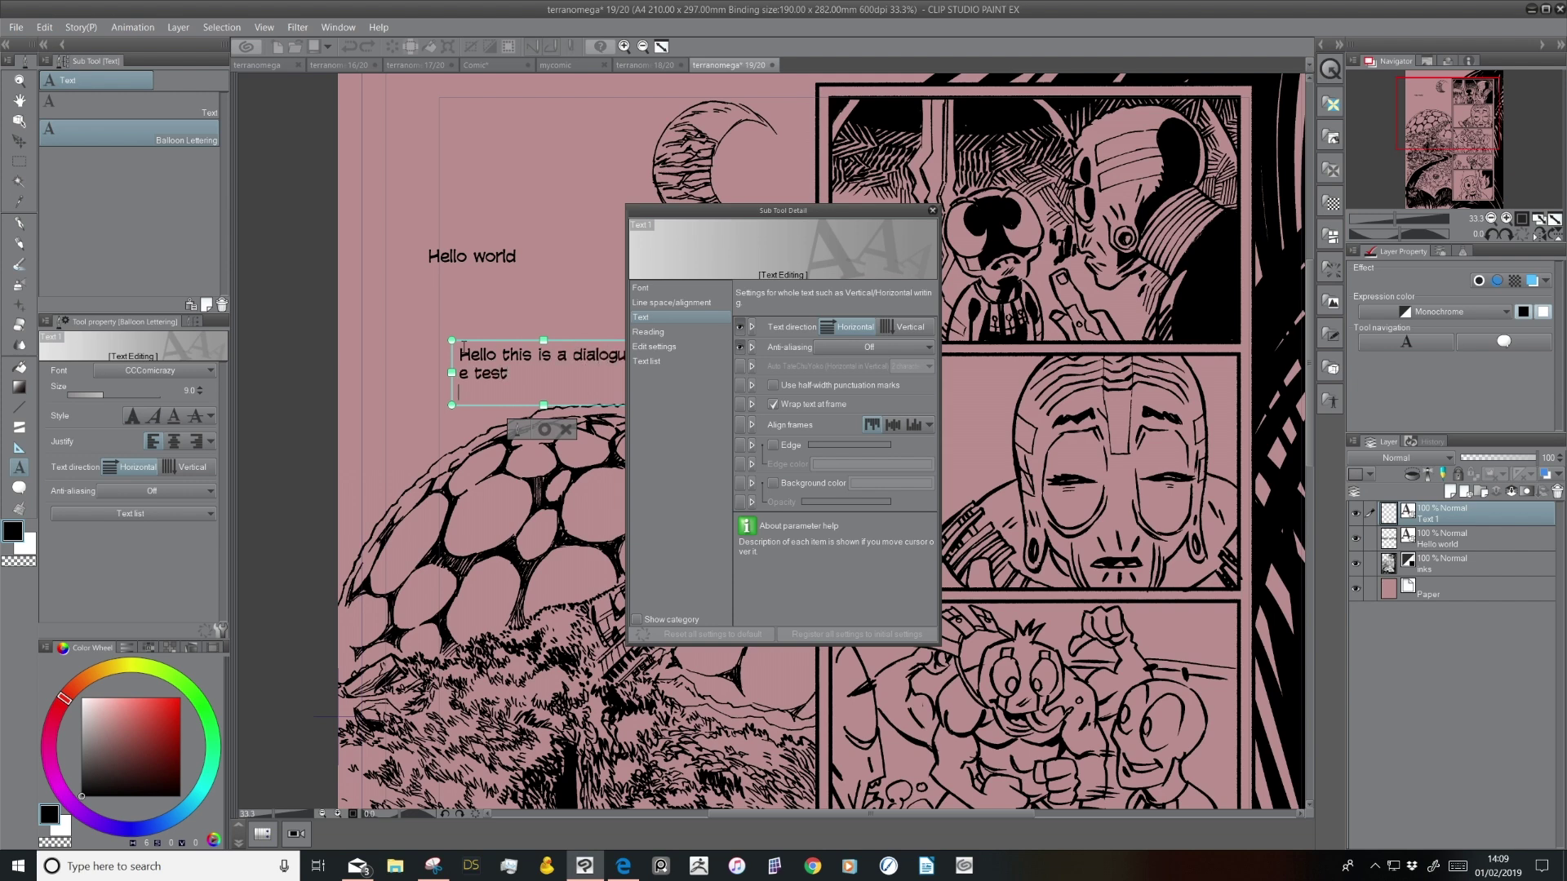
{"action": "left_click_drag", "start_coordinate": [810, 209], "coordinate": [1059, 255]}
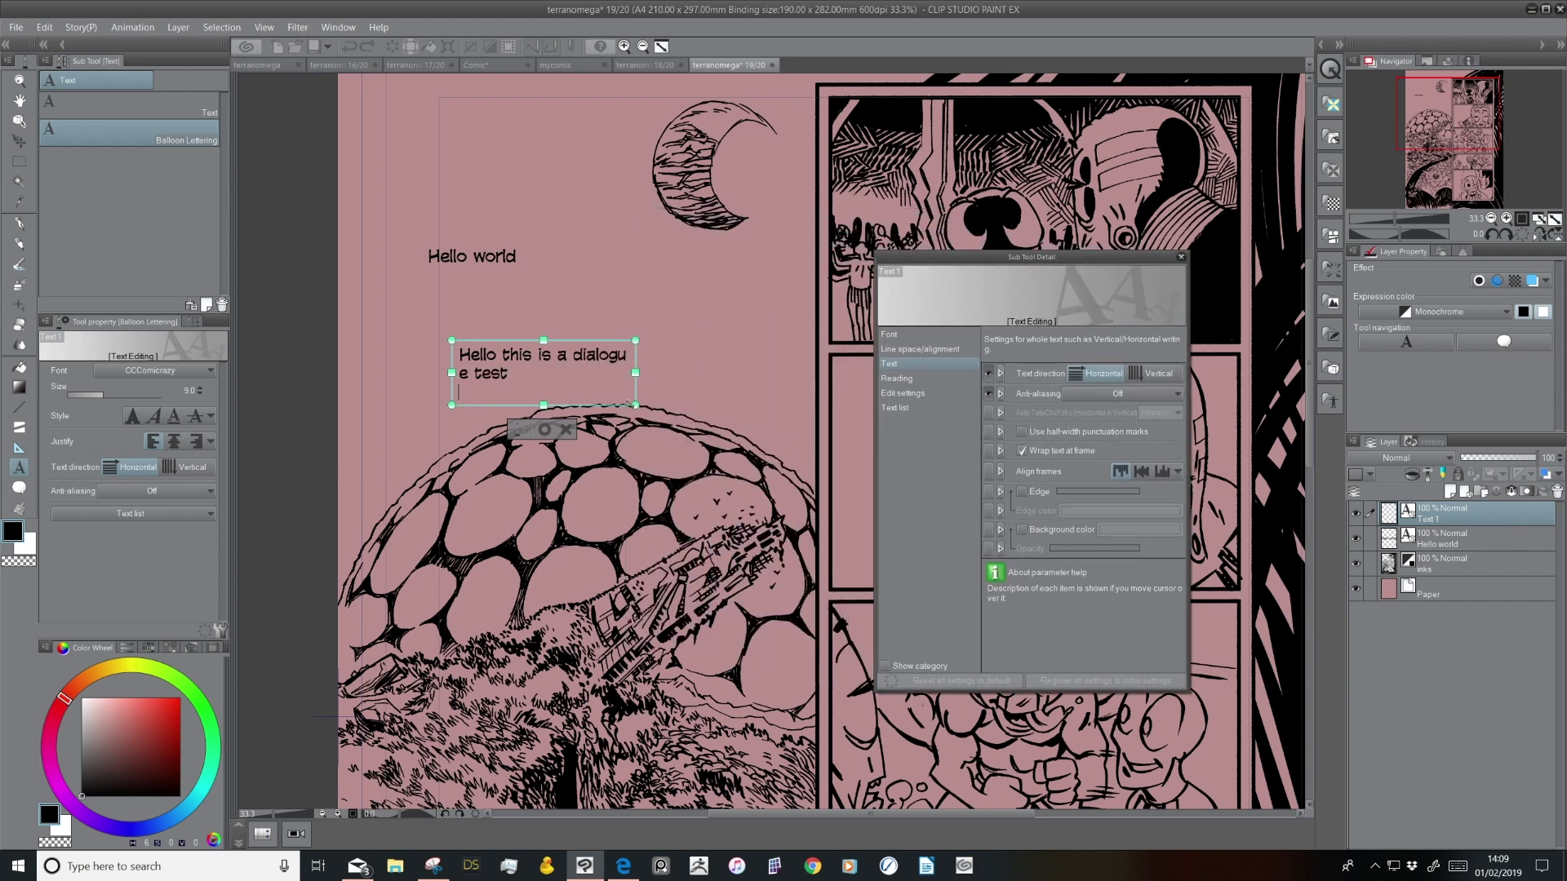
{"action": "left_click_drag", "start_coordinate": [636, 405], "coordinate": [557, 434]}
{"action": "left_click", "coordinate": [506, 457]}
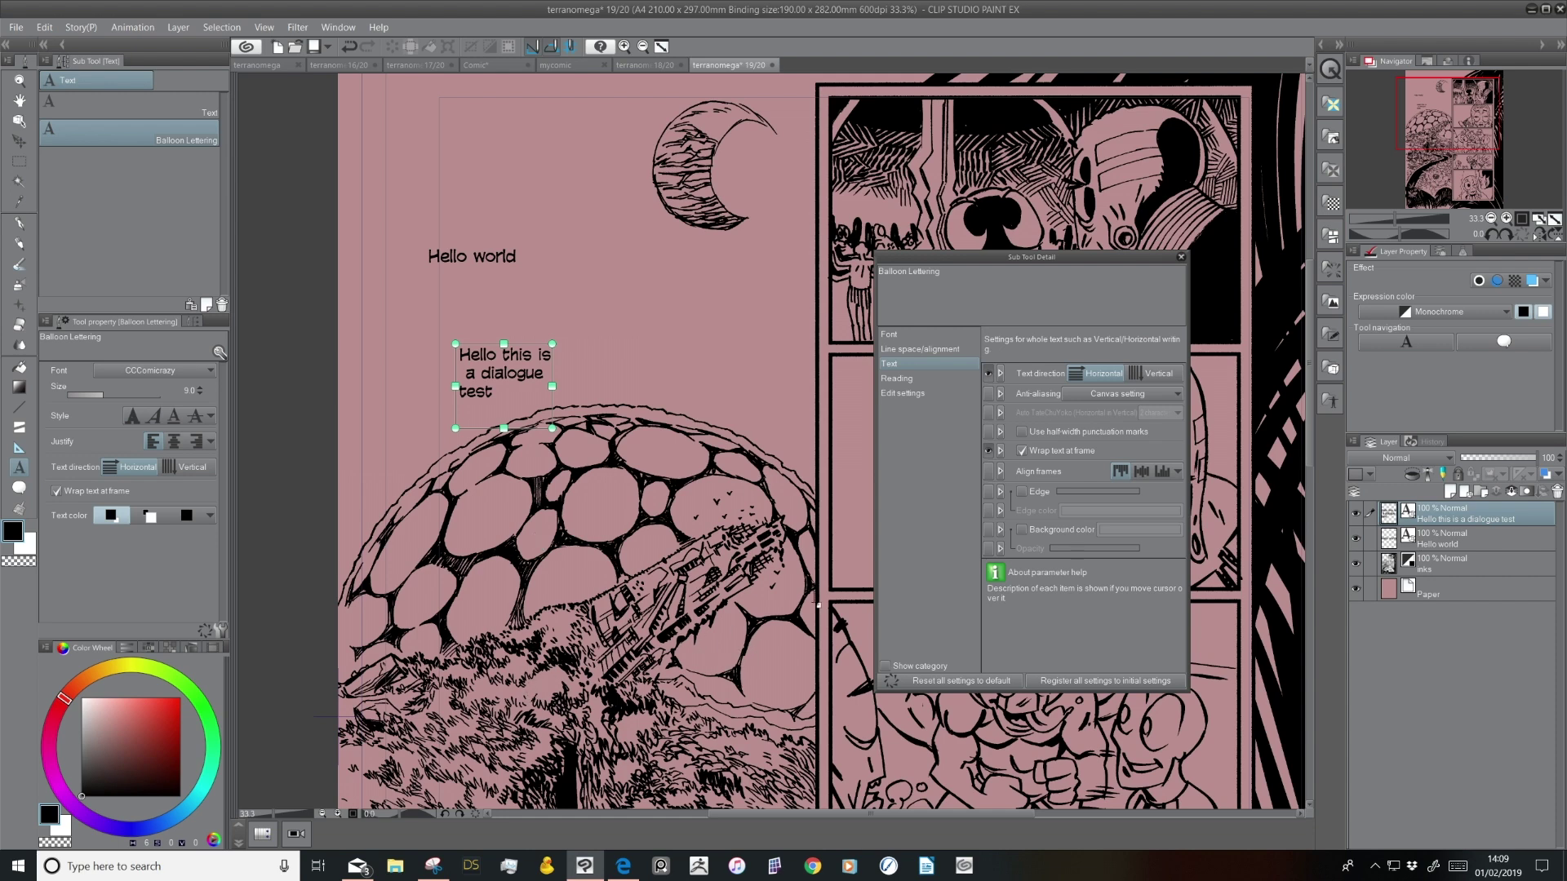
Set Balloon Lettering to centre justification and register all its settings as the initial settings
{"action": "left_click", "coordinate": [918, 334]}
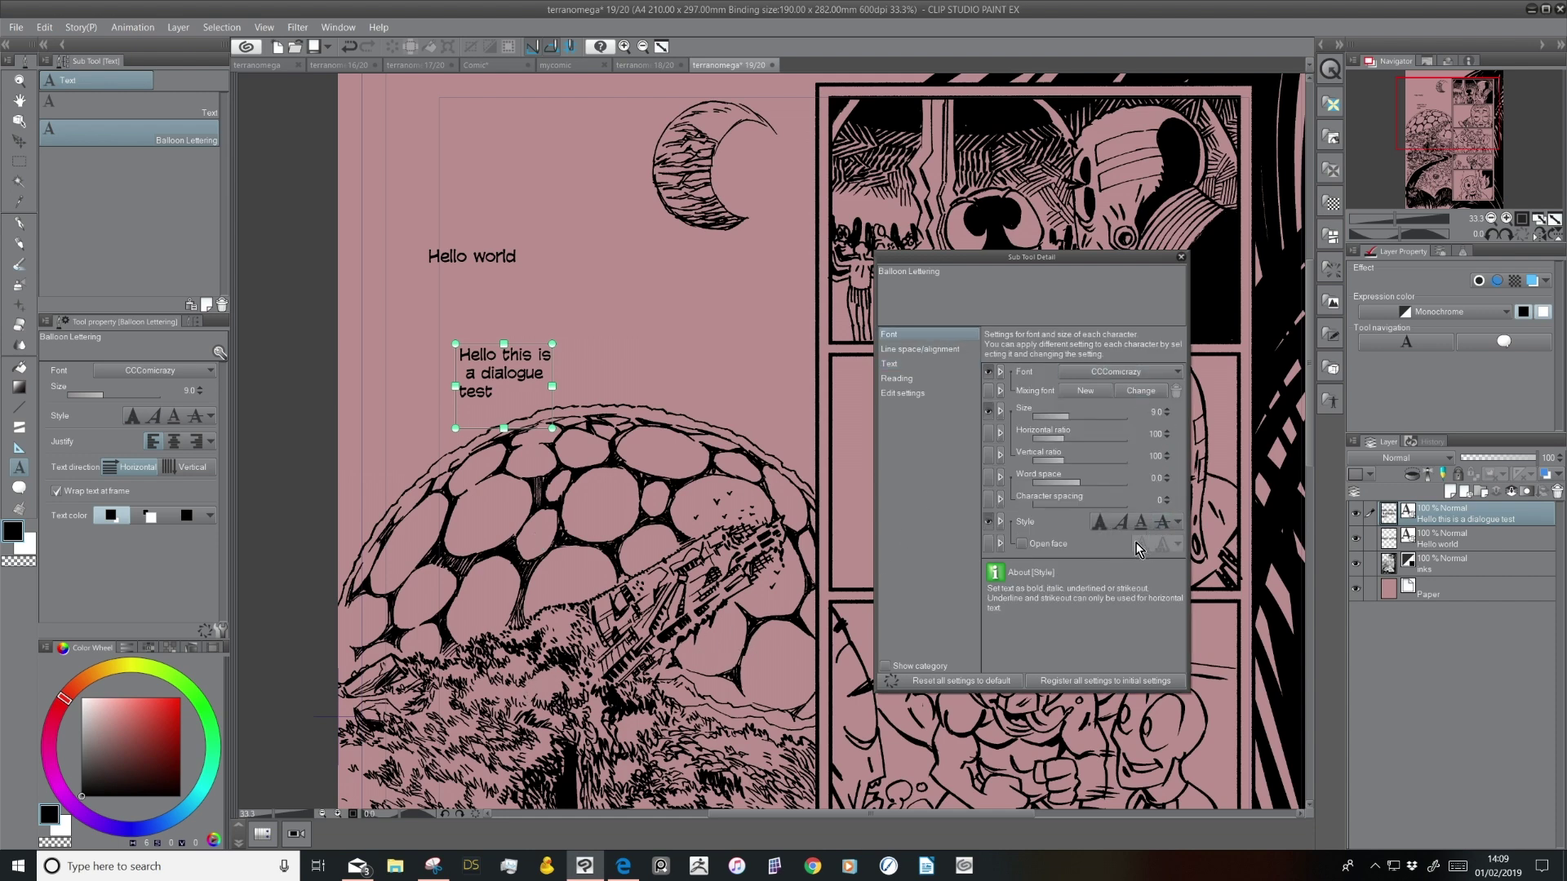
{"action": "left_click", "coordinate": [920, 350]}
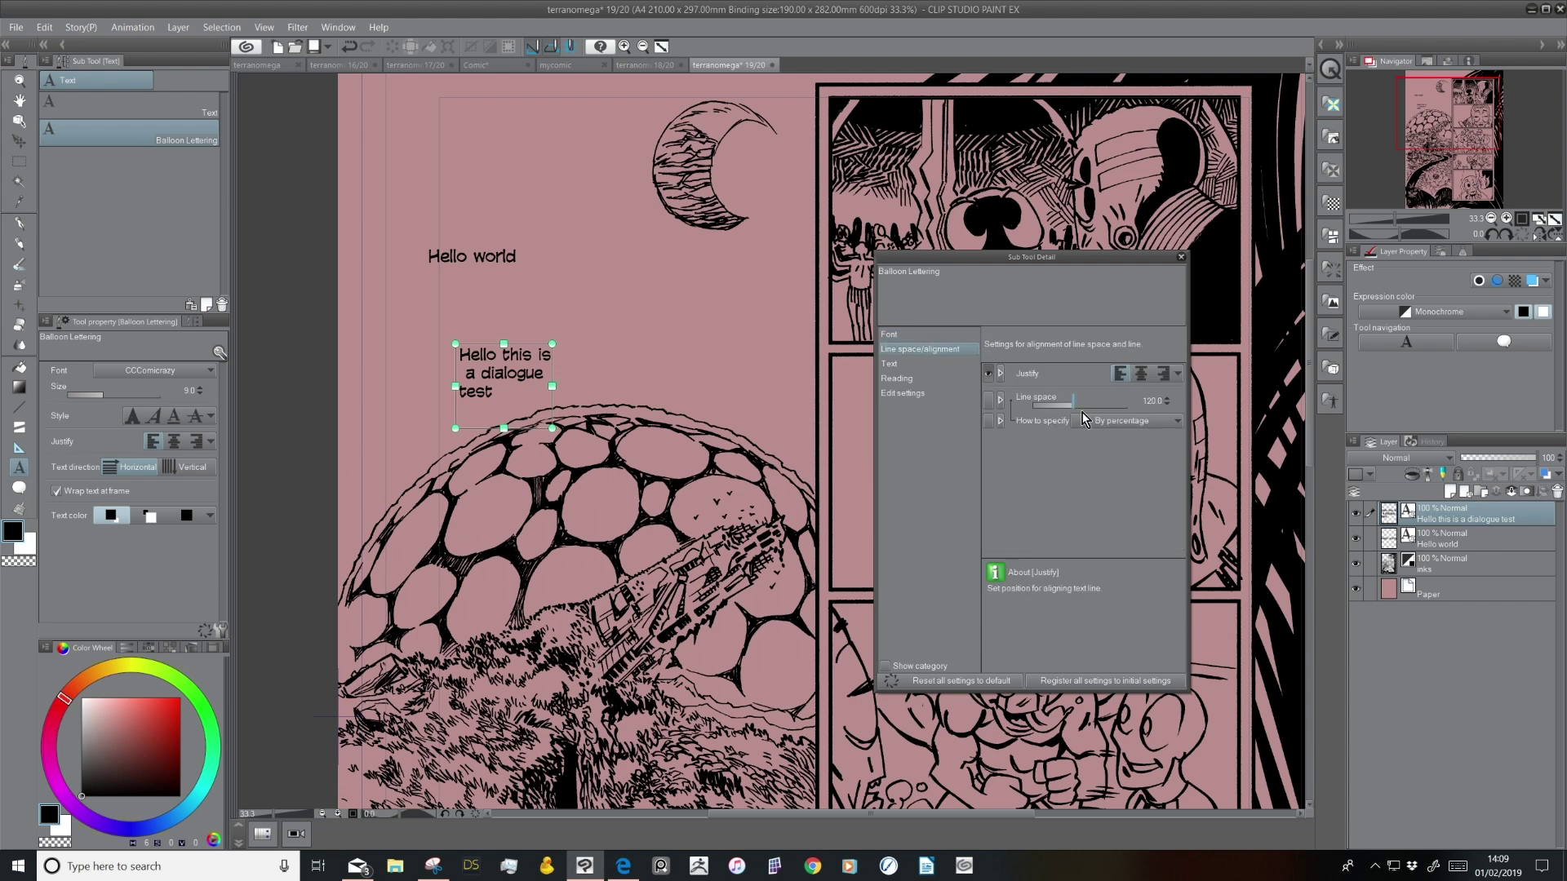
{"action": "left_click", "coordinate": [1087, 679]}
{"action": "left_click", "coordinate": [861, 326]}
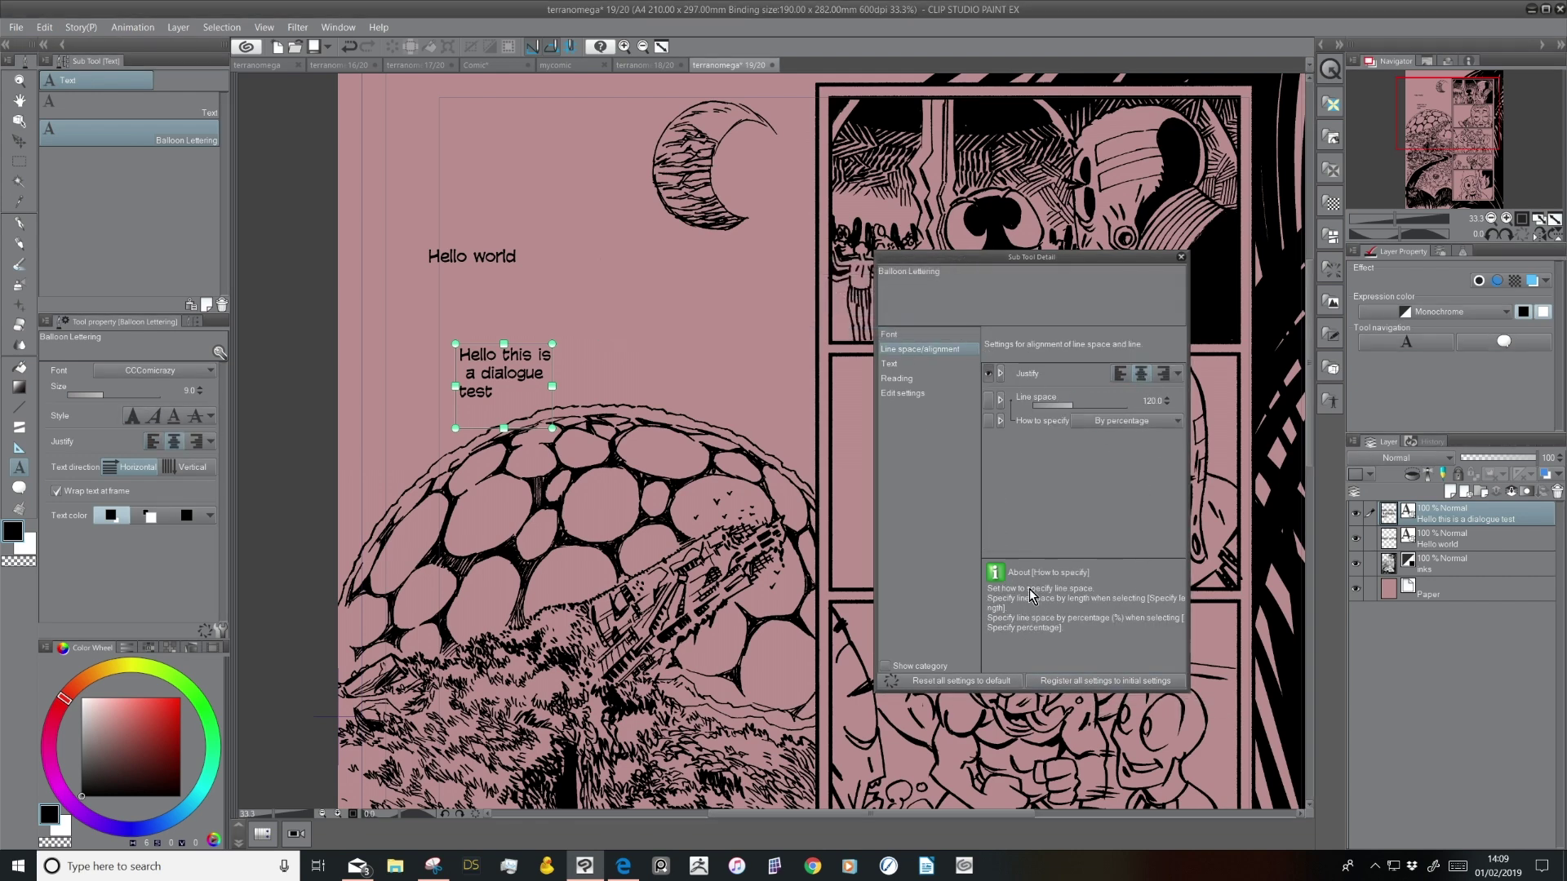
{"action": "left_click", "coordinate": [1181, 258]}
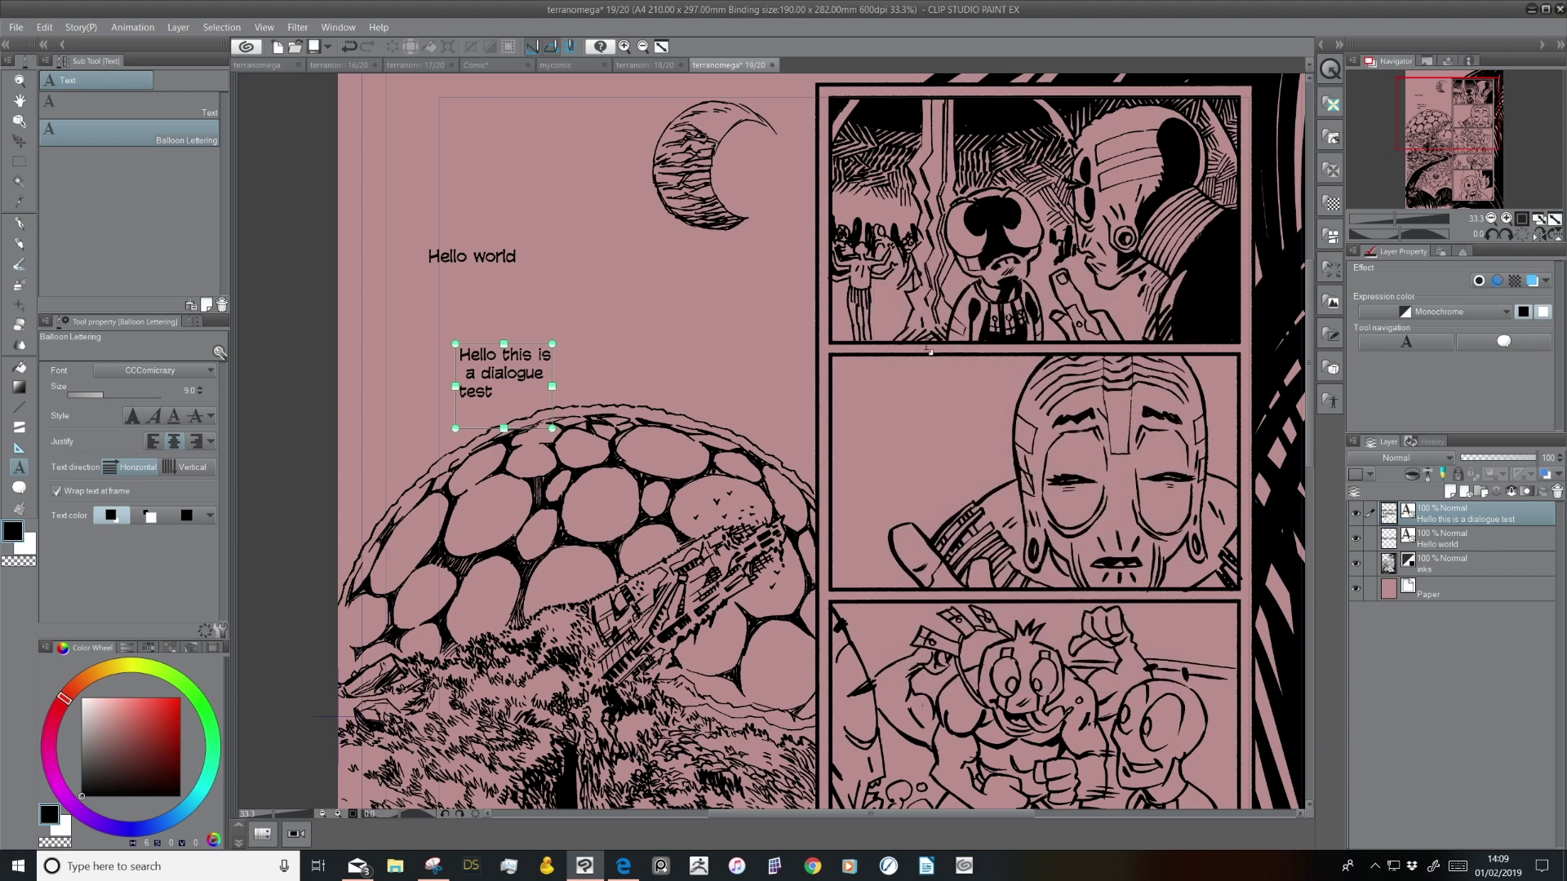
{"action": "left_click", "coordinate": [569, 294]}
{"action": "left_click", "coordinate": [673, 377]}
{"action": "left_click_drag", "start_coordinate": [490, 349], "coordinate": [489, 348]}
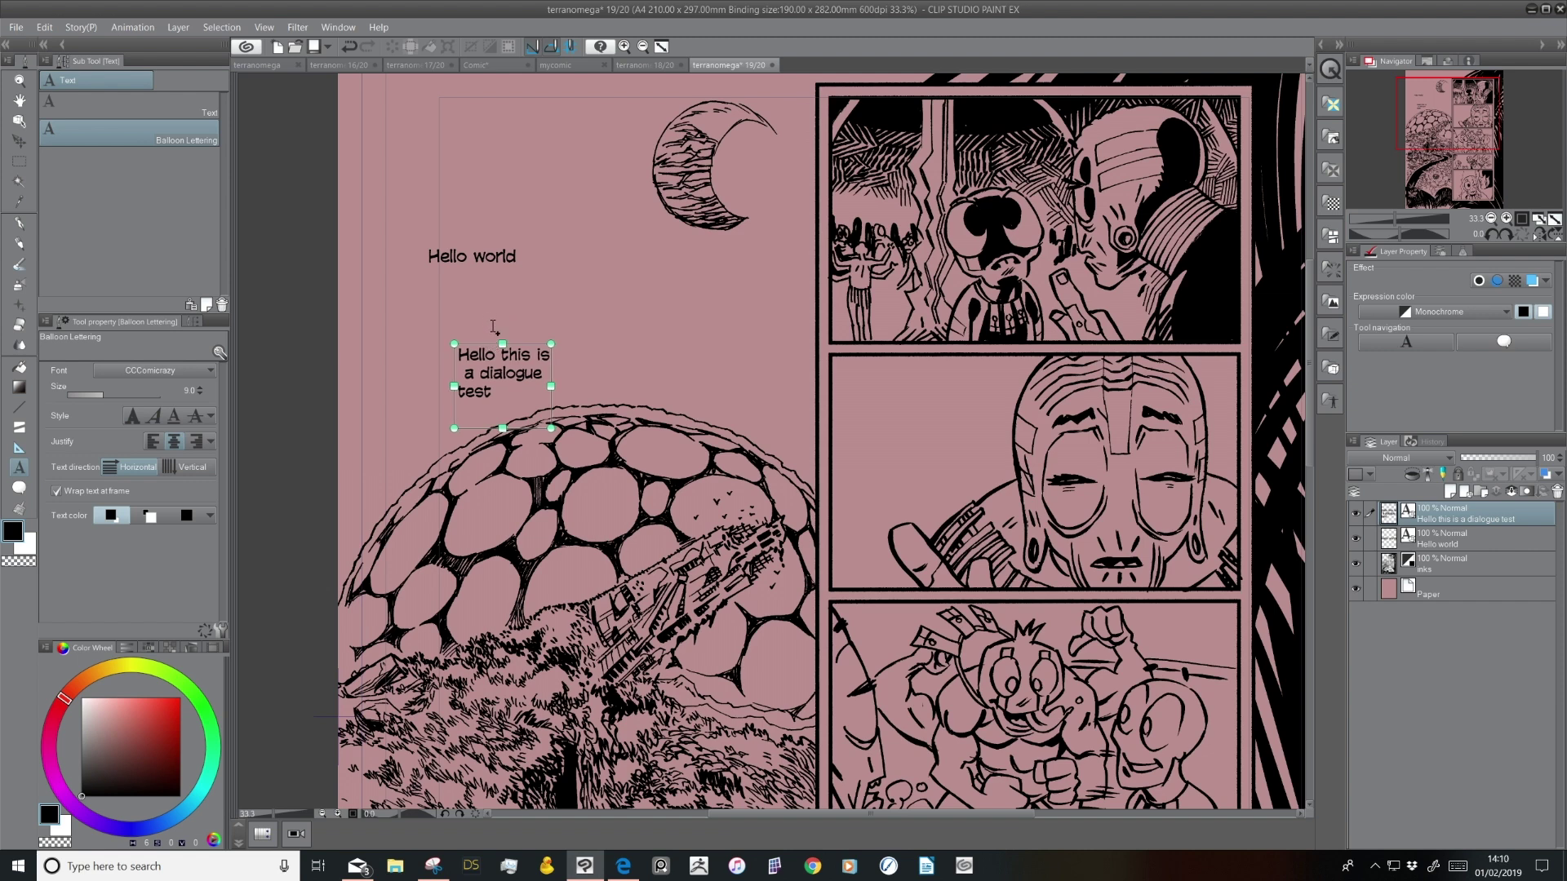
Delete the "Hello this is a dialogue test" and "Hello world" texts together with their layers
{"action": "left_click", "coordinate": [19, 121]}
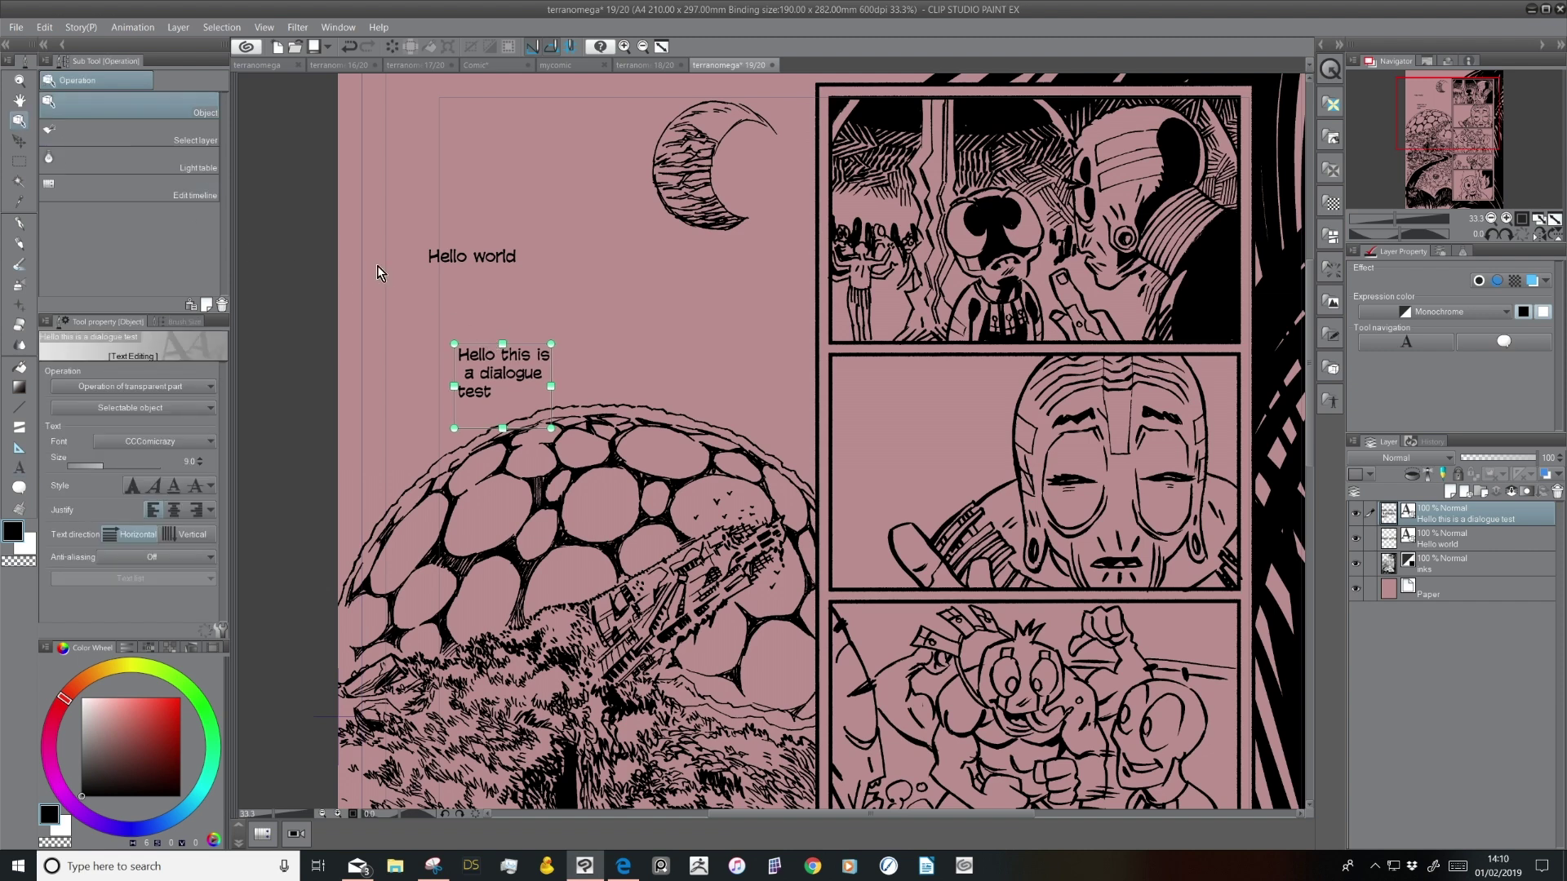
{"action": "key", "text": "Delete"}
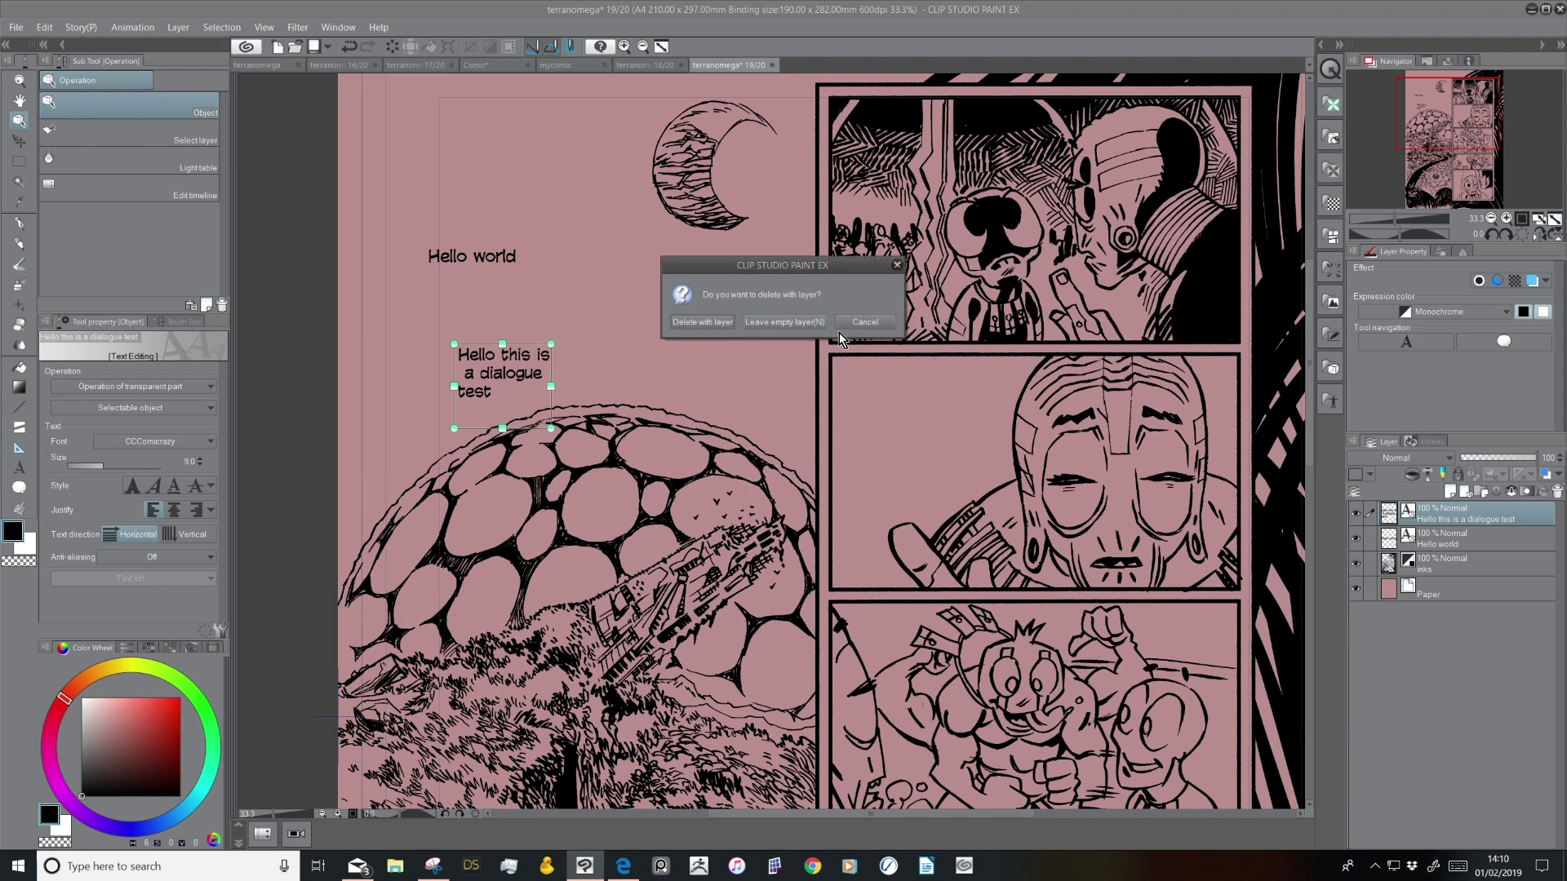
{"action": "left_click", "coordinate": [713, 321]}
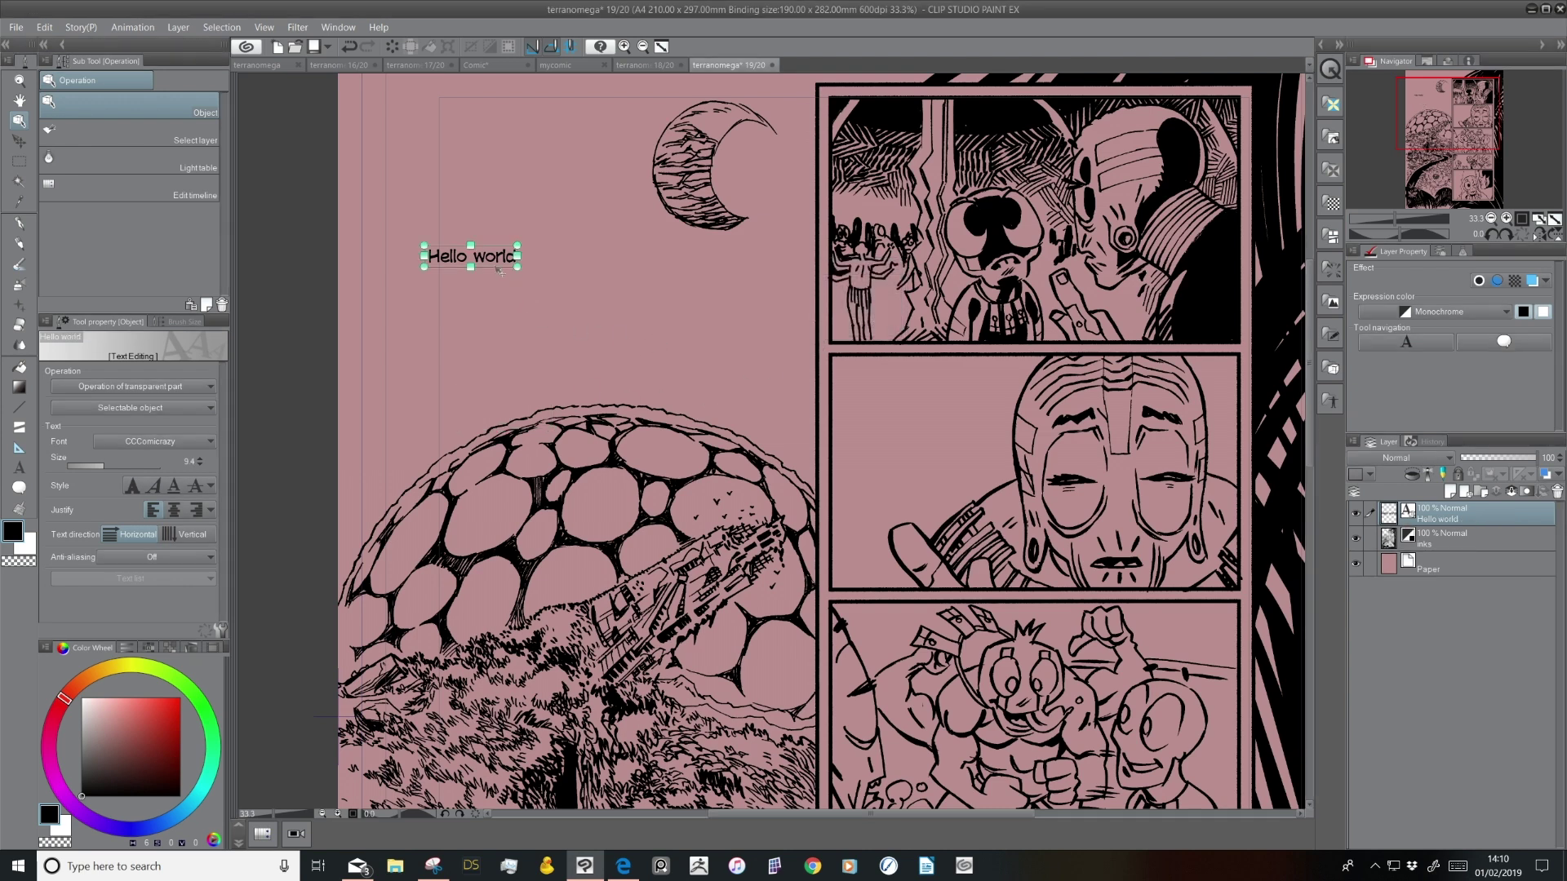
{"action": "left_click", "coordinate": [723, 325]}
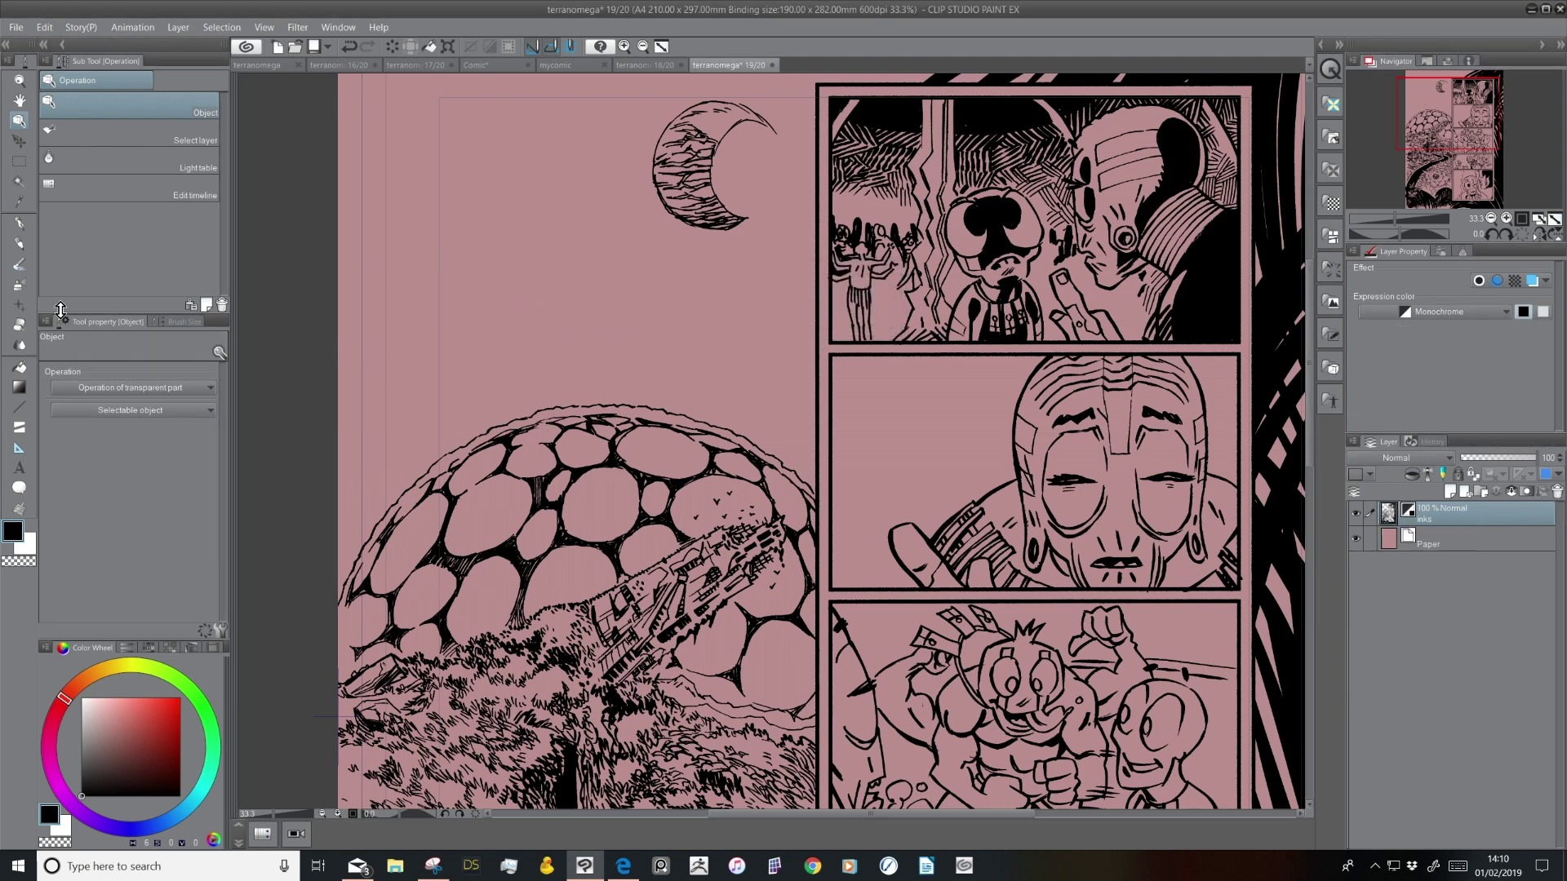
Letter "Quickly, we need to save the world. You've got to come with me!" beside the moon, tightening its frame around four lines
{"action": "left_click", "coordinate": [19, 468]}
{"action": "left_click", "coordinate": [524, 227]}
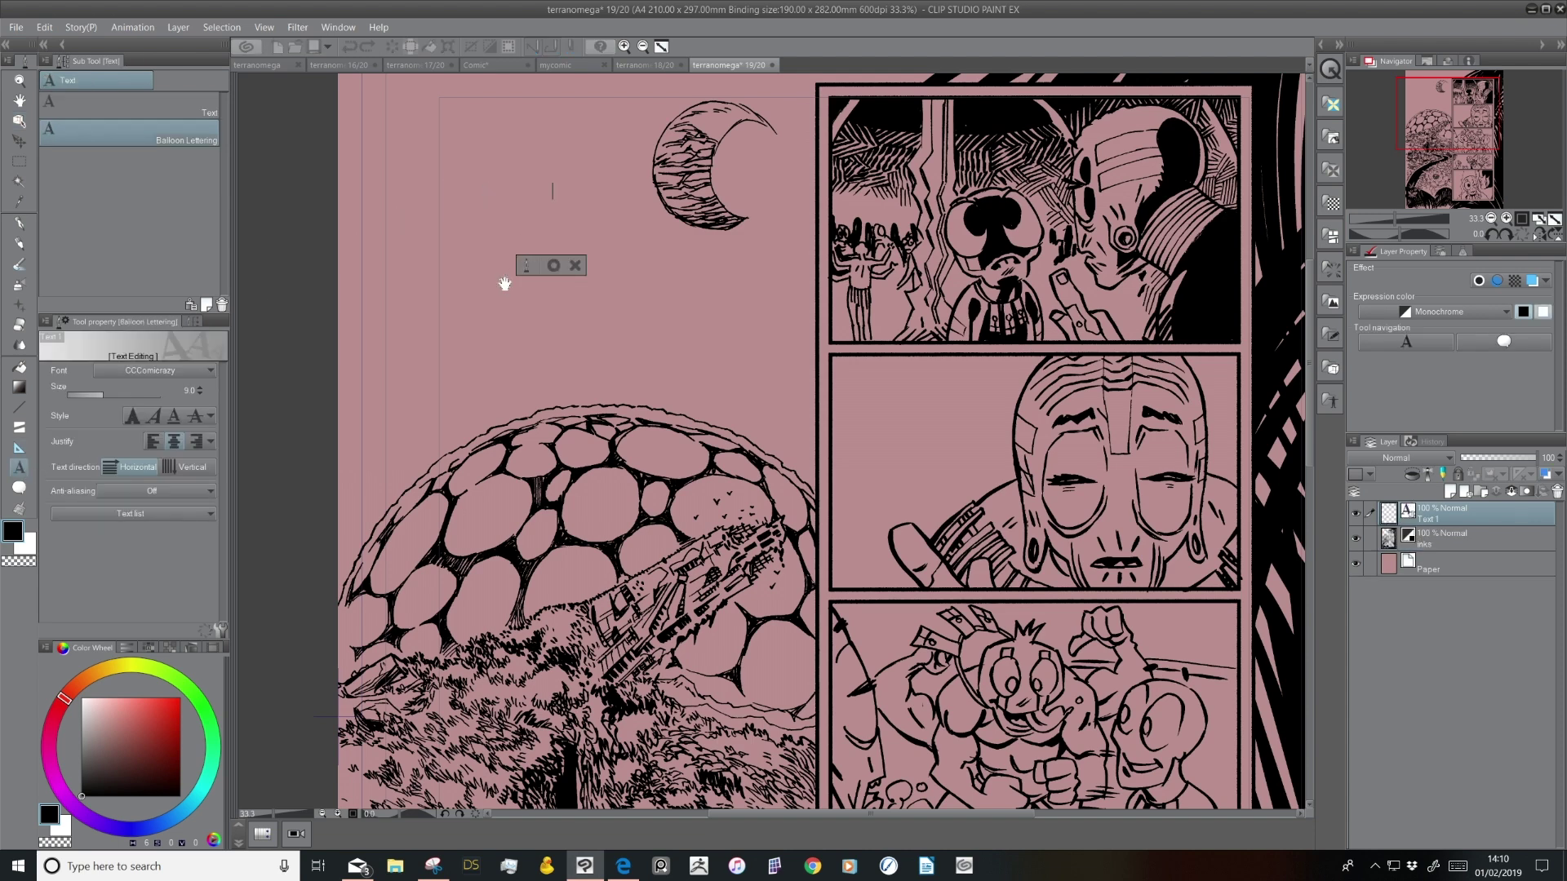
{"action": "type", "text": "Quickly, we"}
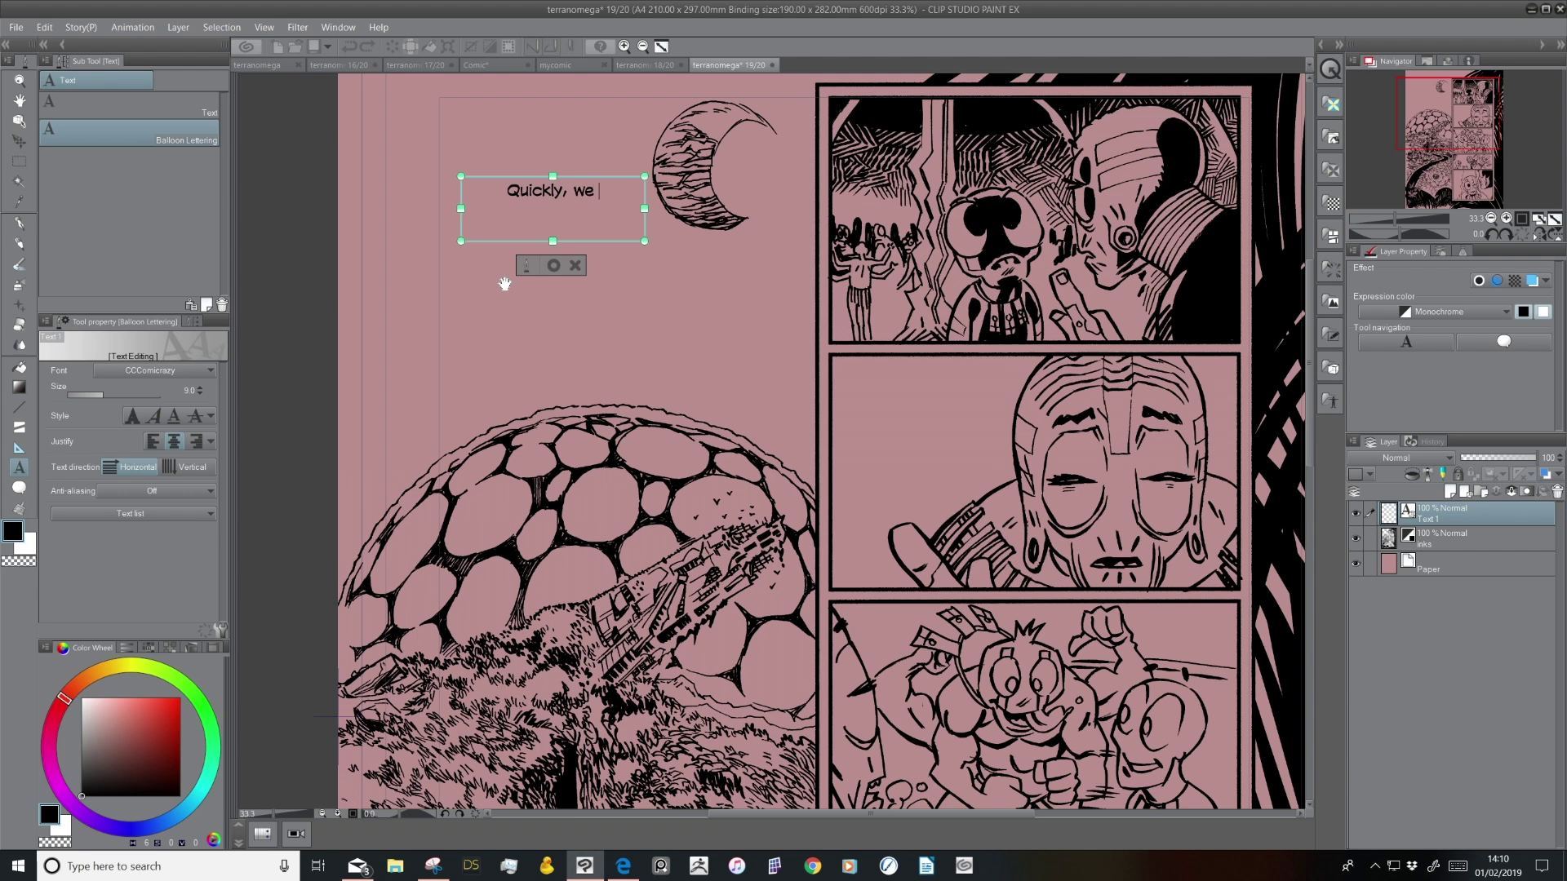
{"action": "type", "text": " need tosave the world."}
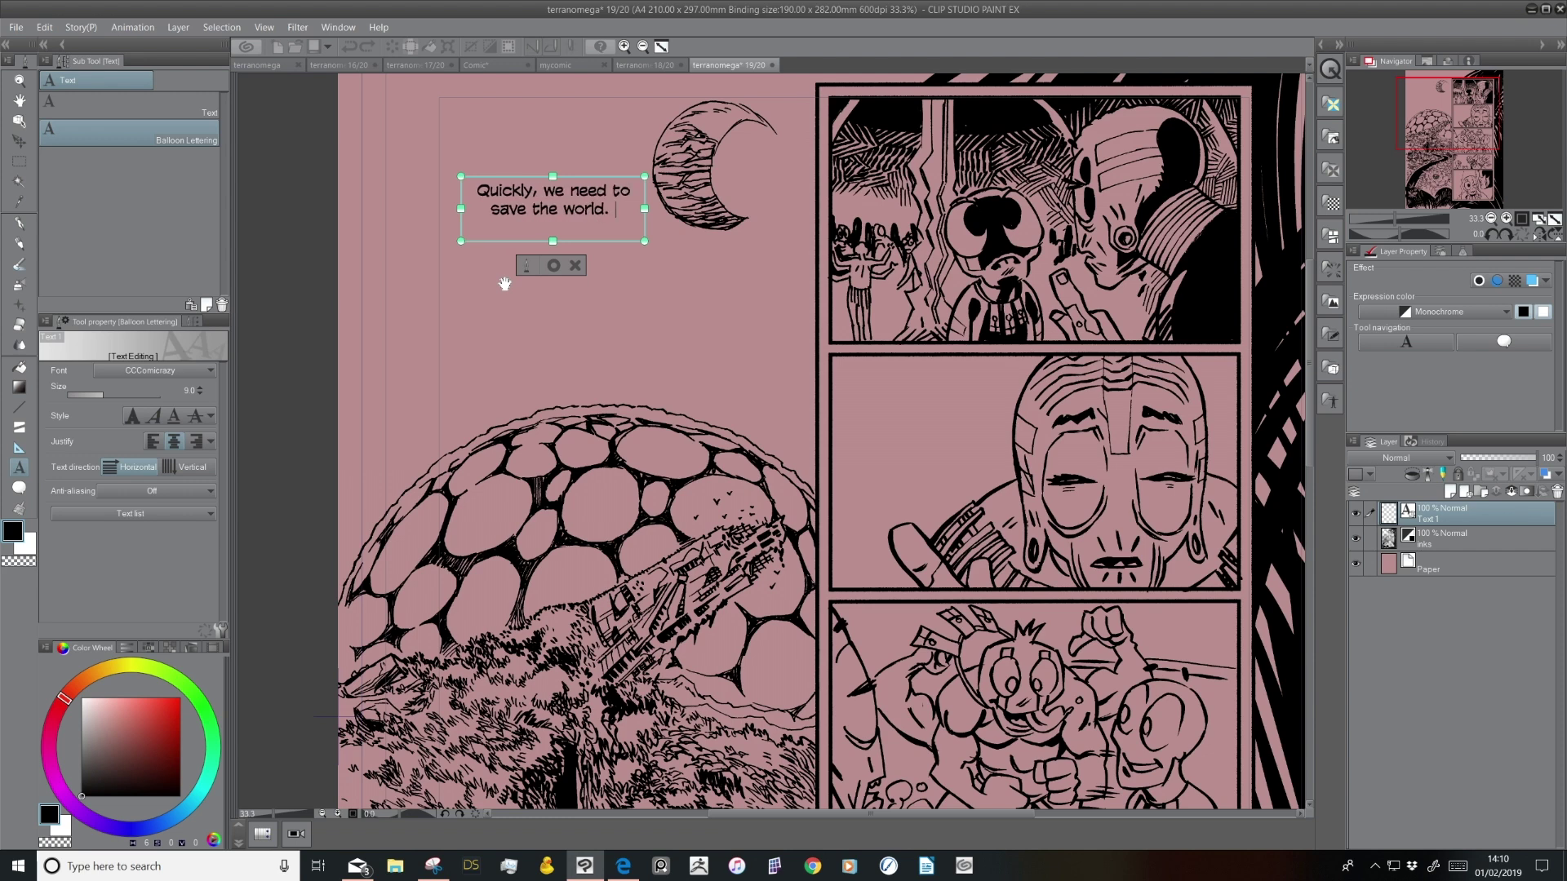
{"action": "type", "text": " You've got to"}
{"action": "type", "text": "come with me!"}
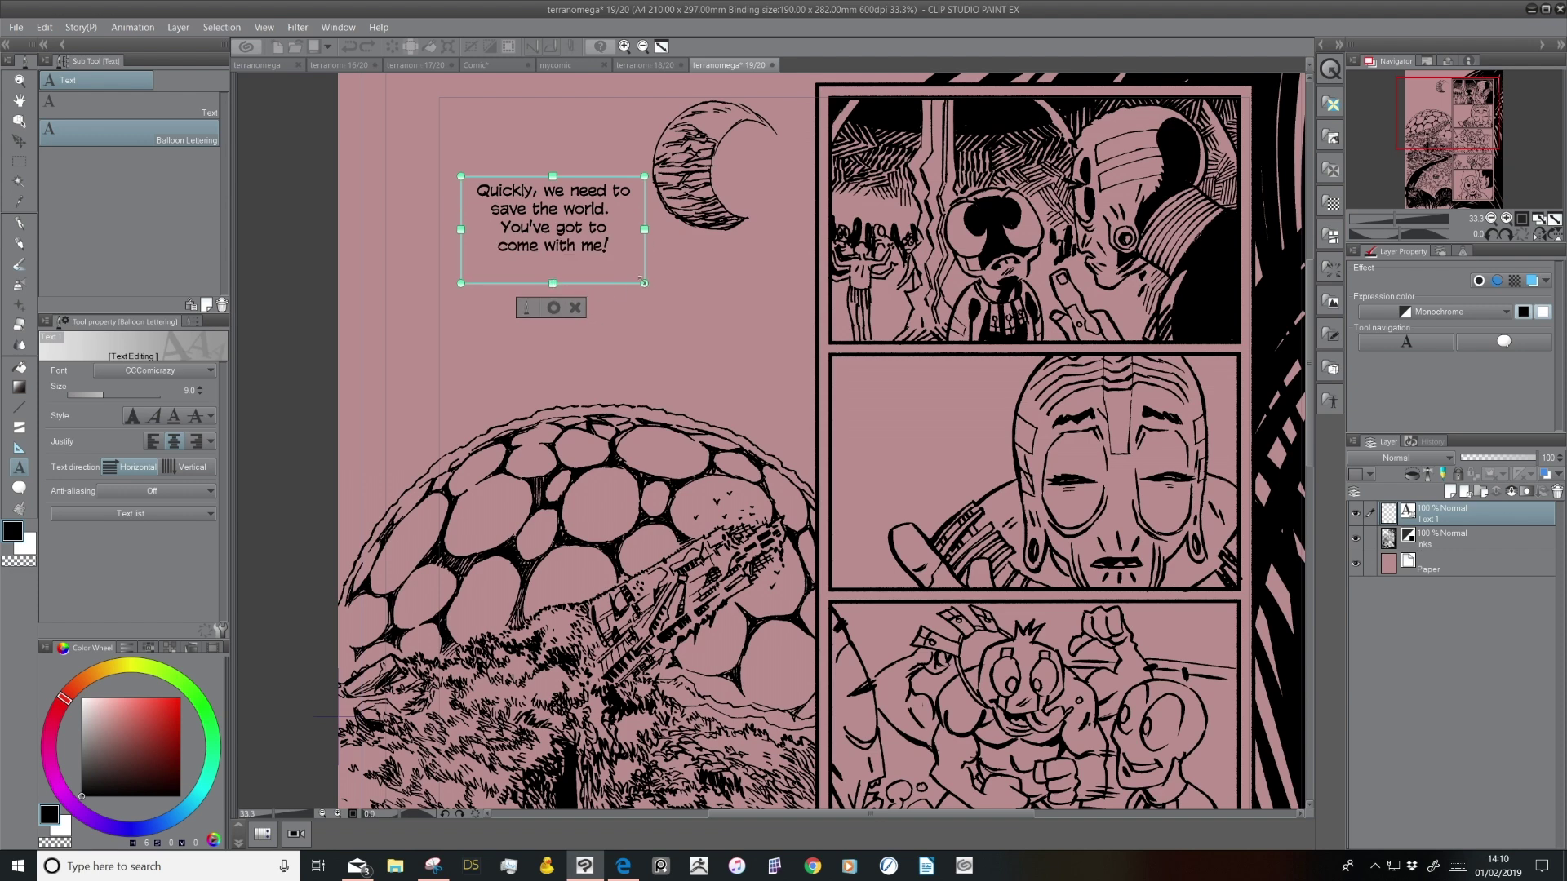
{"action": "mouse_move", "coordinate": [645, 284]}
{"action": "left_mouse_down"}
{"action": "mouse_move", "coordinate": [659, 286]}
{"action": "mouse_move", "coordinate": [608, 309]}
{"action": "mouse_move", "coordinate": [624, 316]}
{"action": "mouse_move", "coordinate": [616, 260]}
{"action": "mouse_move", "coordinate": [635, 265]}
{"action": "left_mouse_up"}
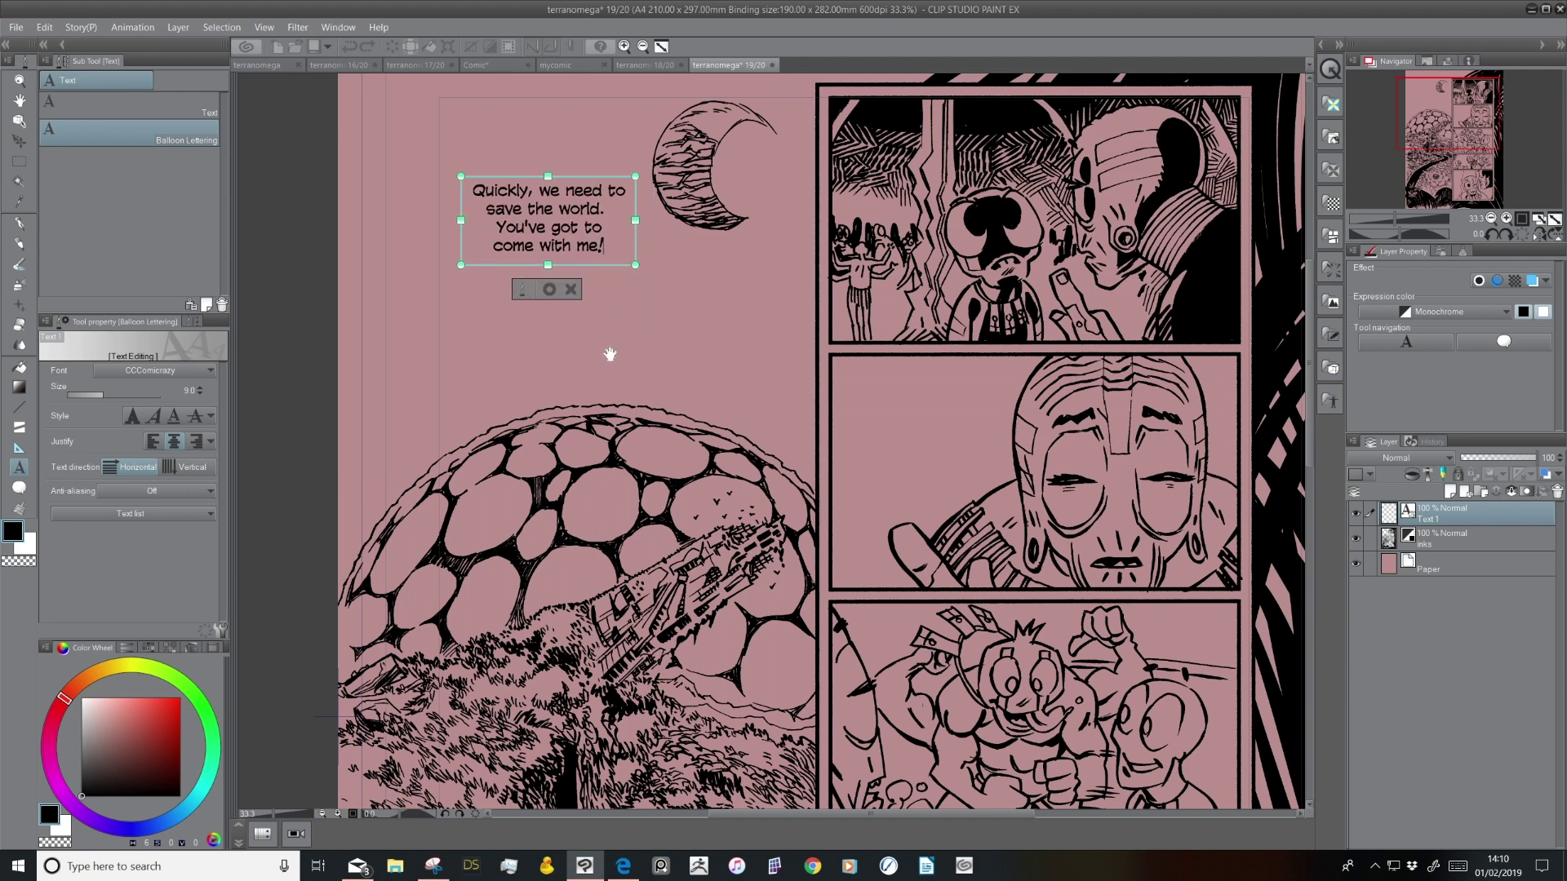
{"action": "left_click", "coordinate": [550, 289]}
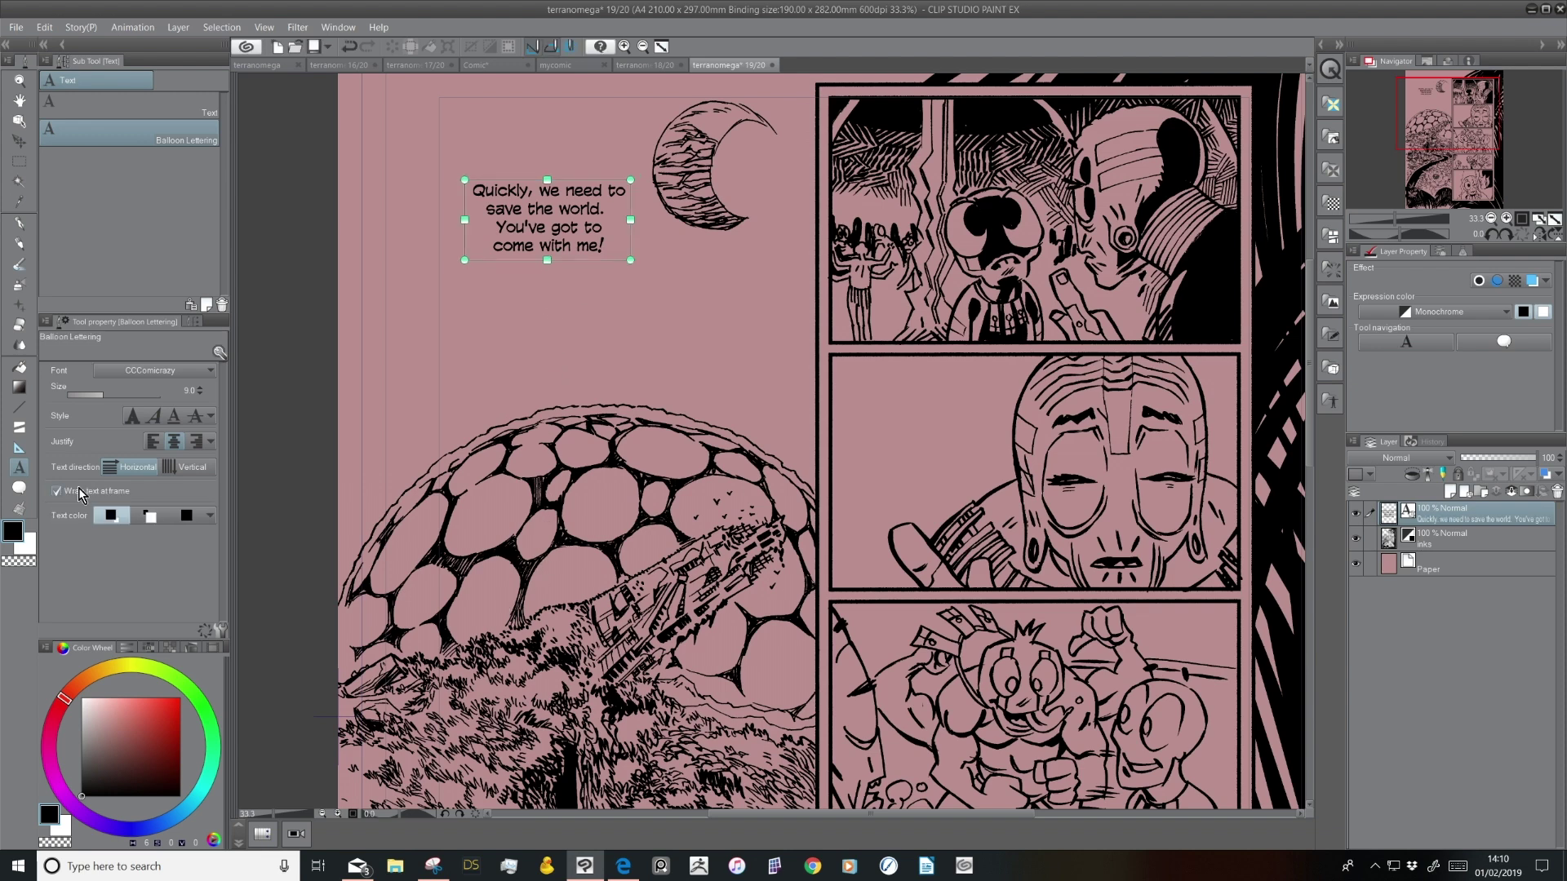
Draw a white ellipse balloon with a black outline closely around the "Quickly, we need to save the world" dialogue
{"action": "left_click", "coordinate": [19, 488]}
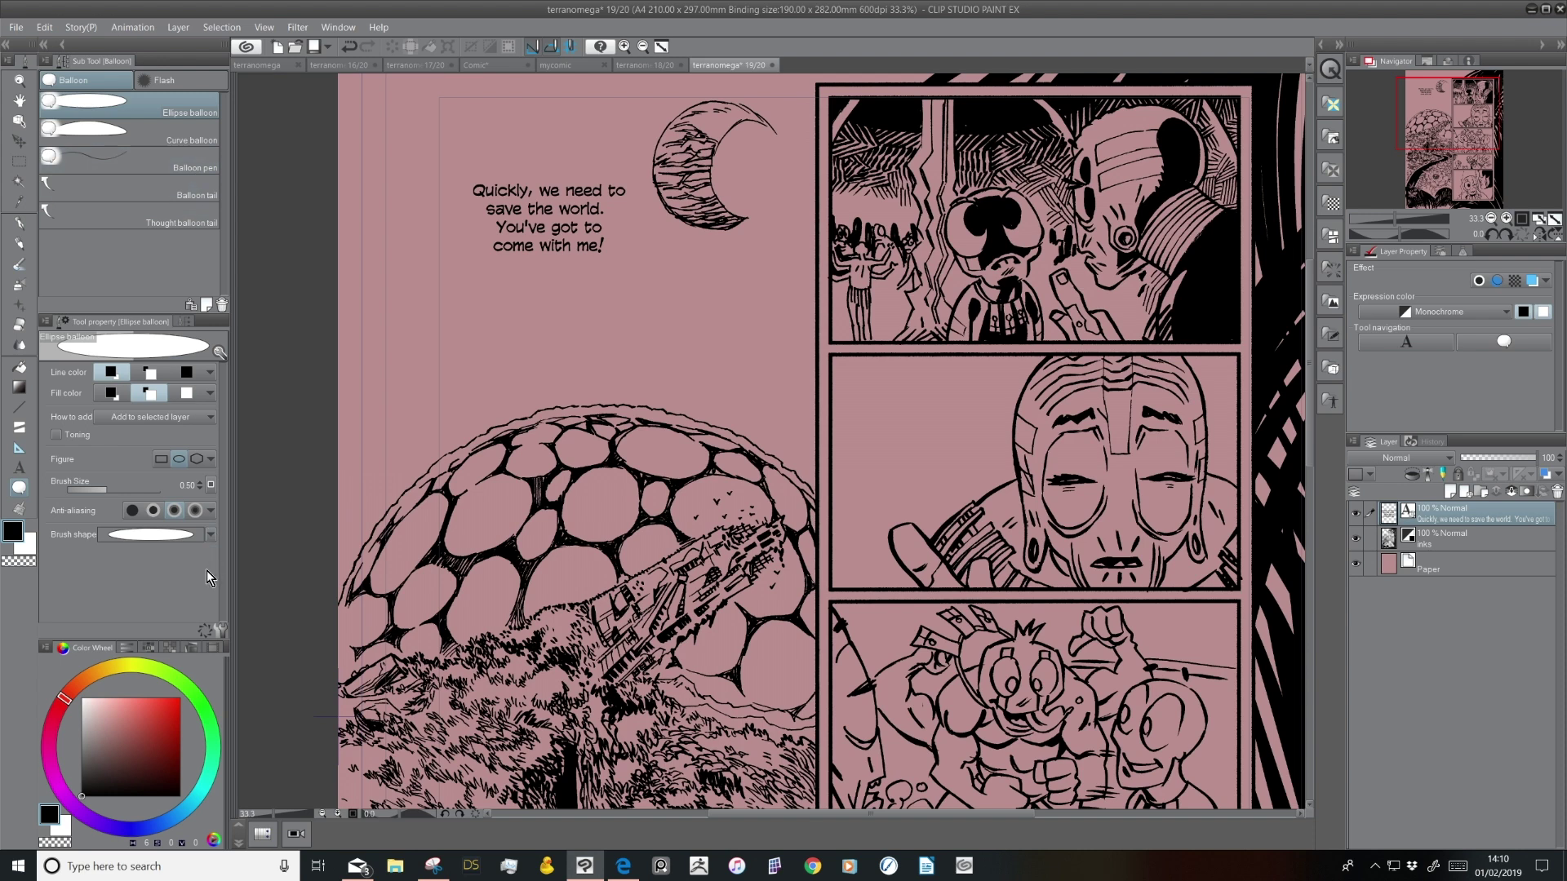
{"action": "left_click_drag", "start_coordinate": [446, 152], "coordinate": [695, 341]}
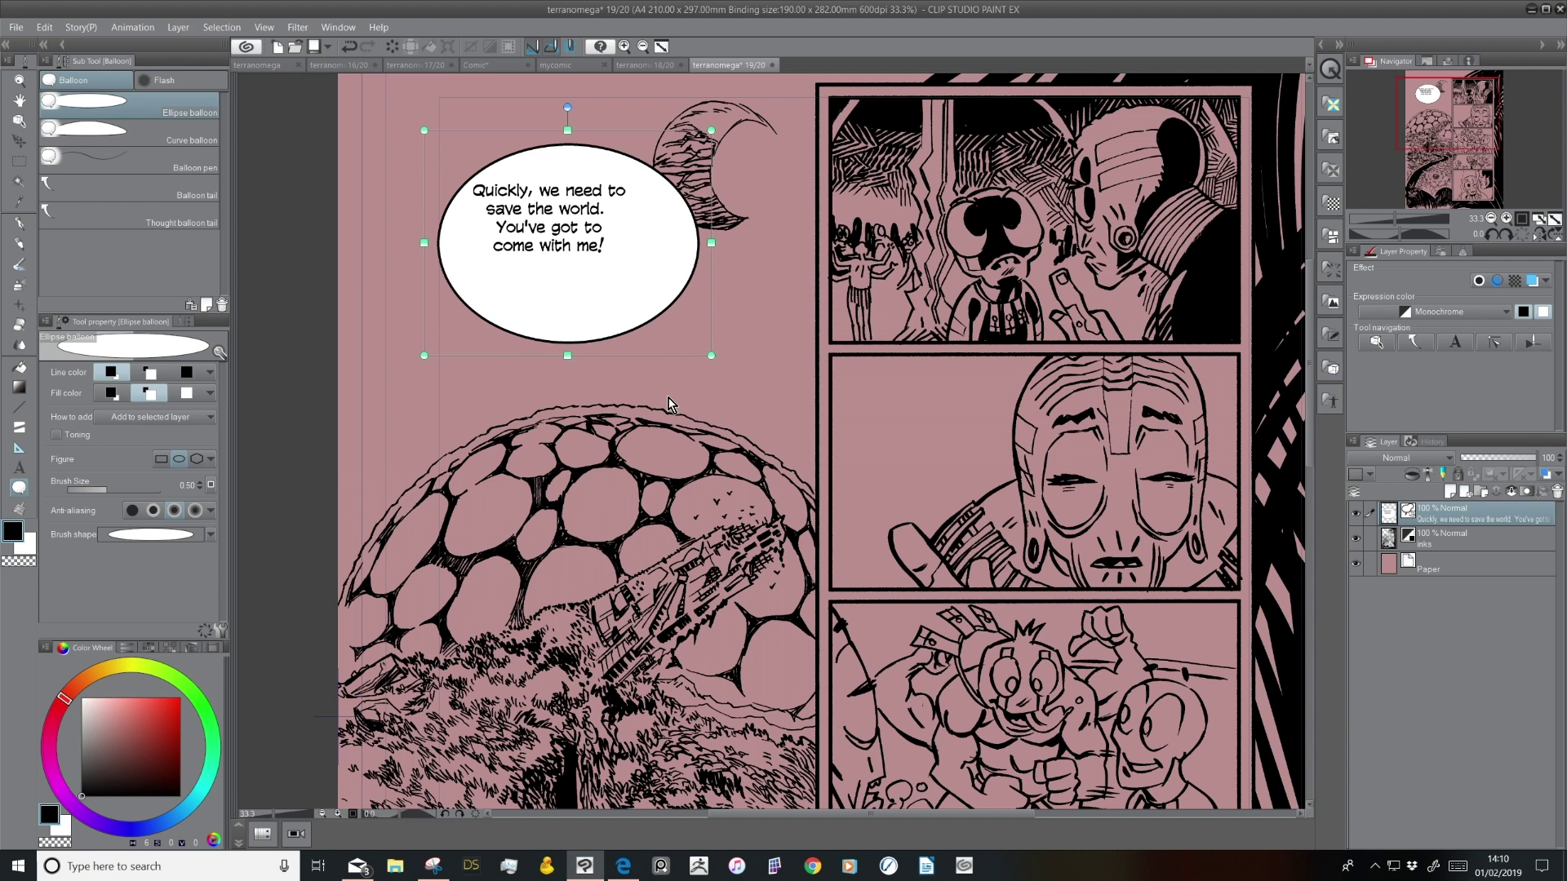
{"action": "key", "text": "ctrl+z"}
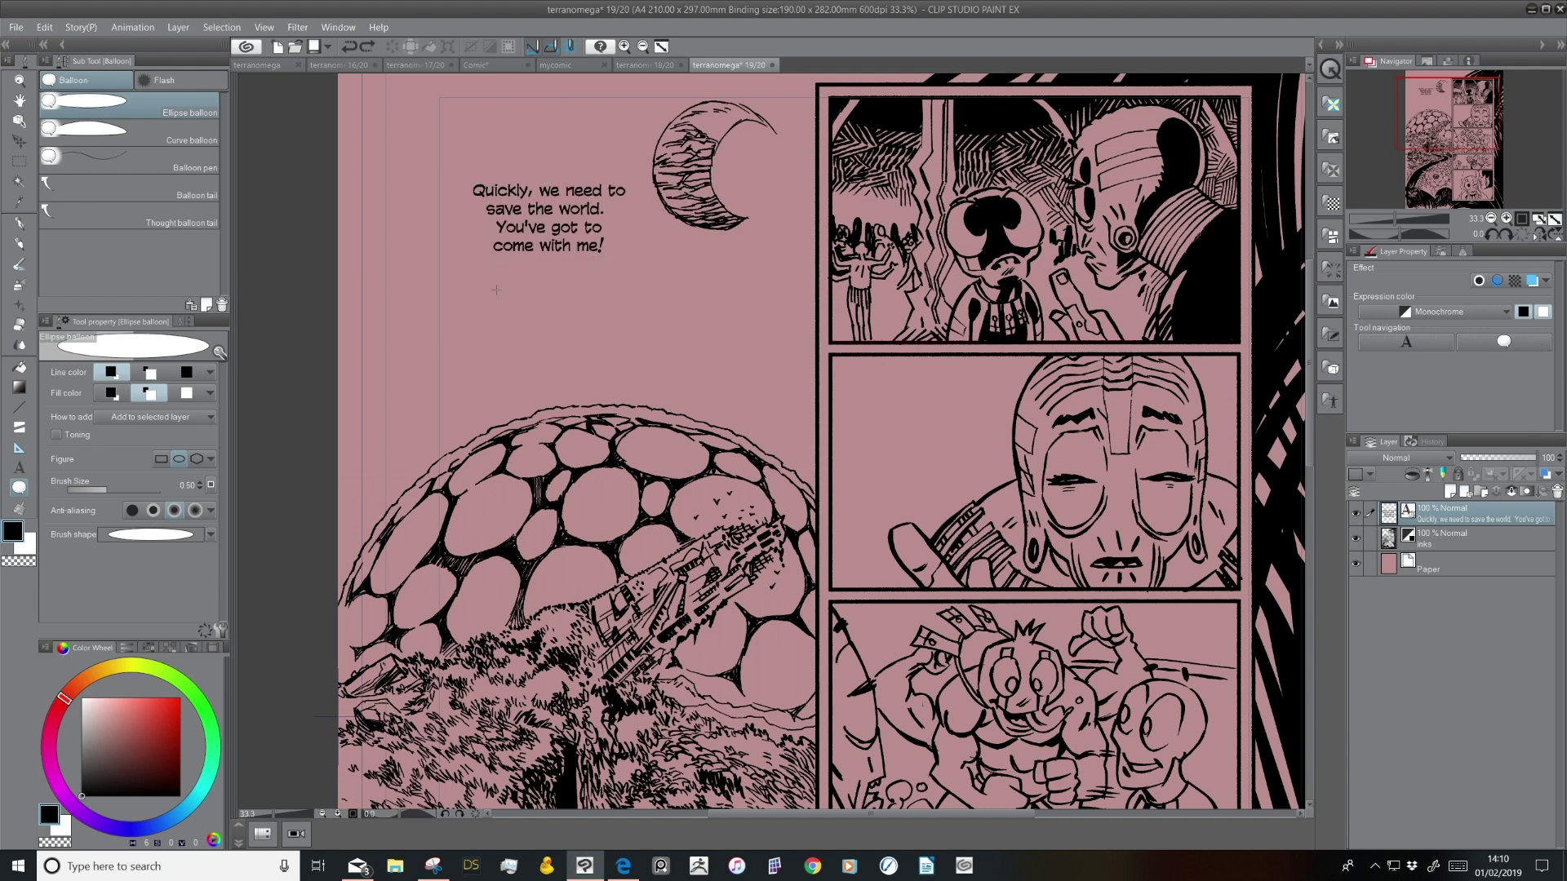
{"action": "left_click_drag", "start_coordinate": [444, 136], "coordinate": [647, 293]}
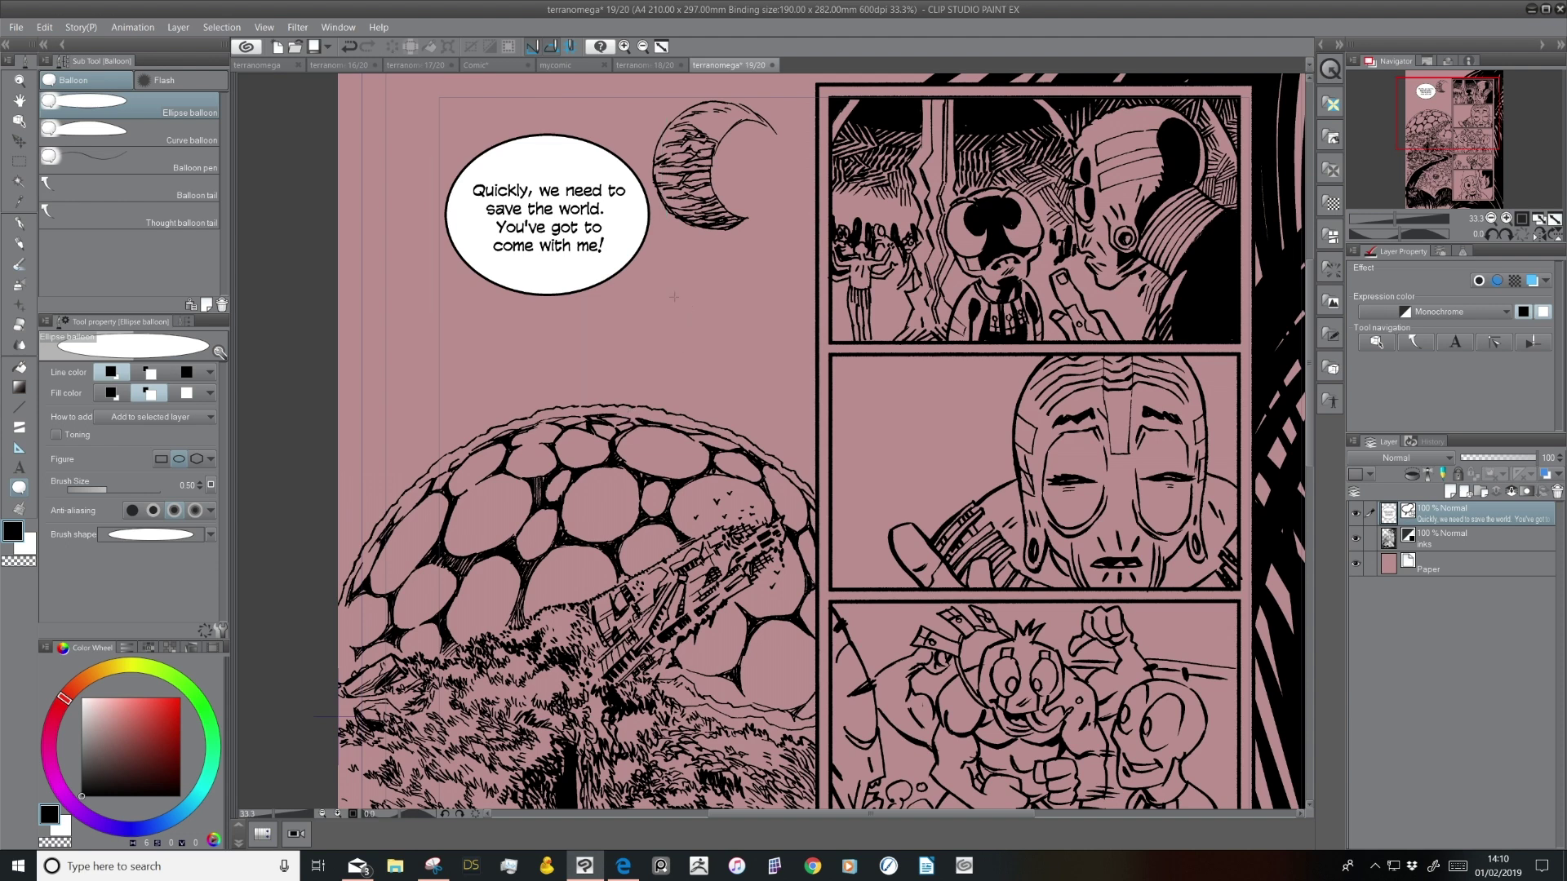
Draw two smaller ellipse balloons below the dialogue balloon on the same layer, and undo them
{"action": "left_click_drag", "start_coordinate": [644, 294], "coordinate": [753, 389]}
{"action": "left_click_drag", "start_coordinate": [479, 402], "coordinate": [625, 508]}
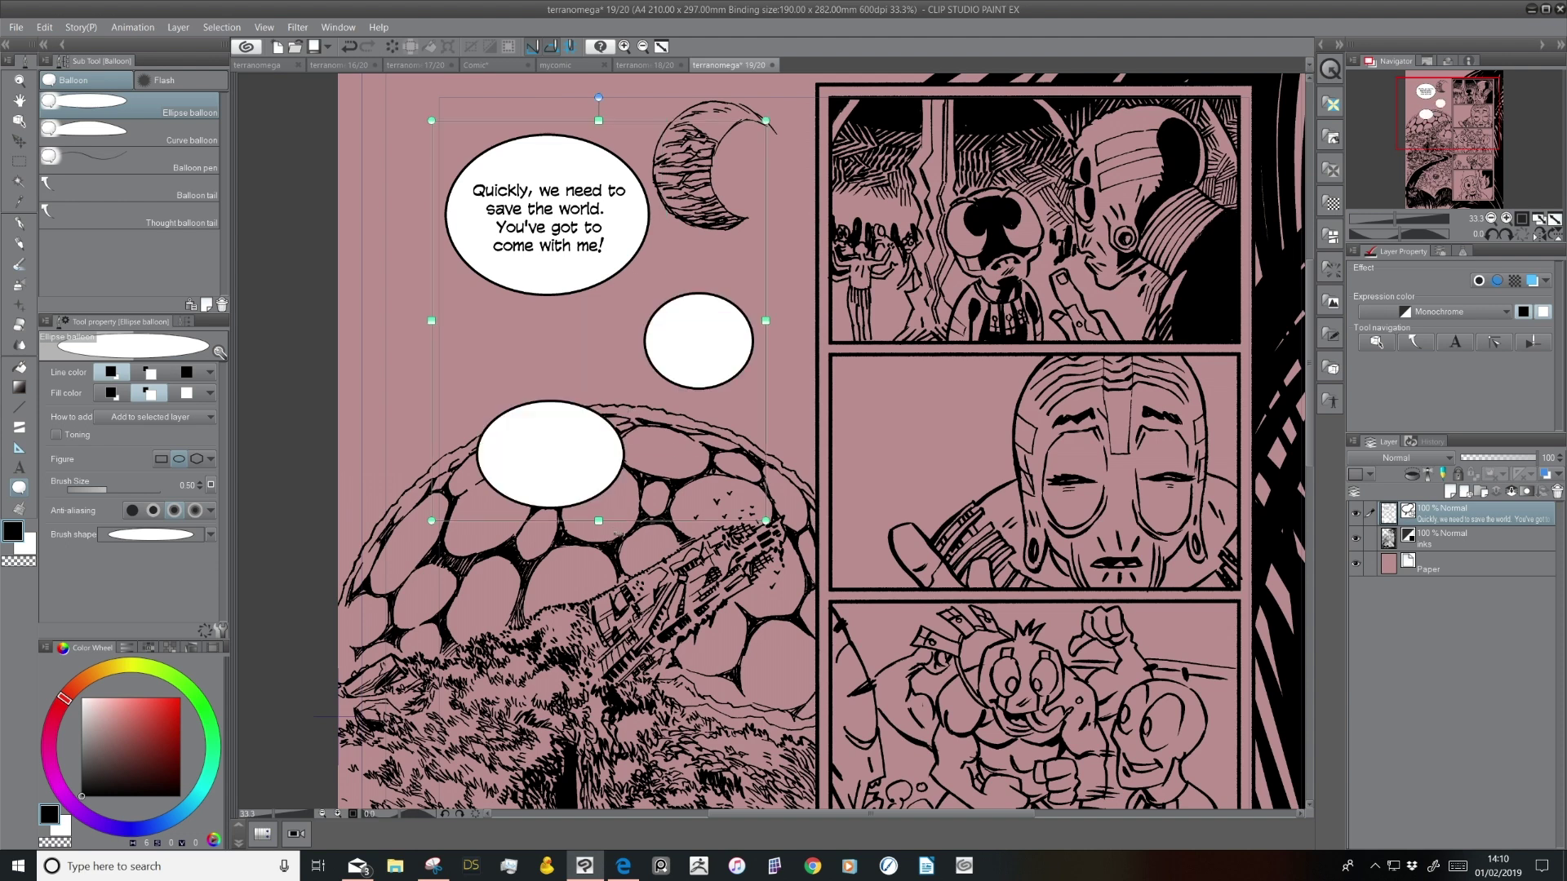
{"action": "key", "text": "ctrl+z"}
{"action": "key", "text": "ctrl+z"}
{"action": "key", "text": "ctrl+z"}
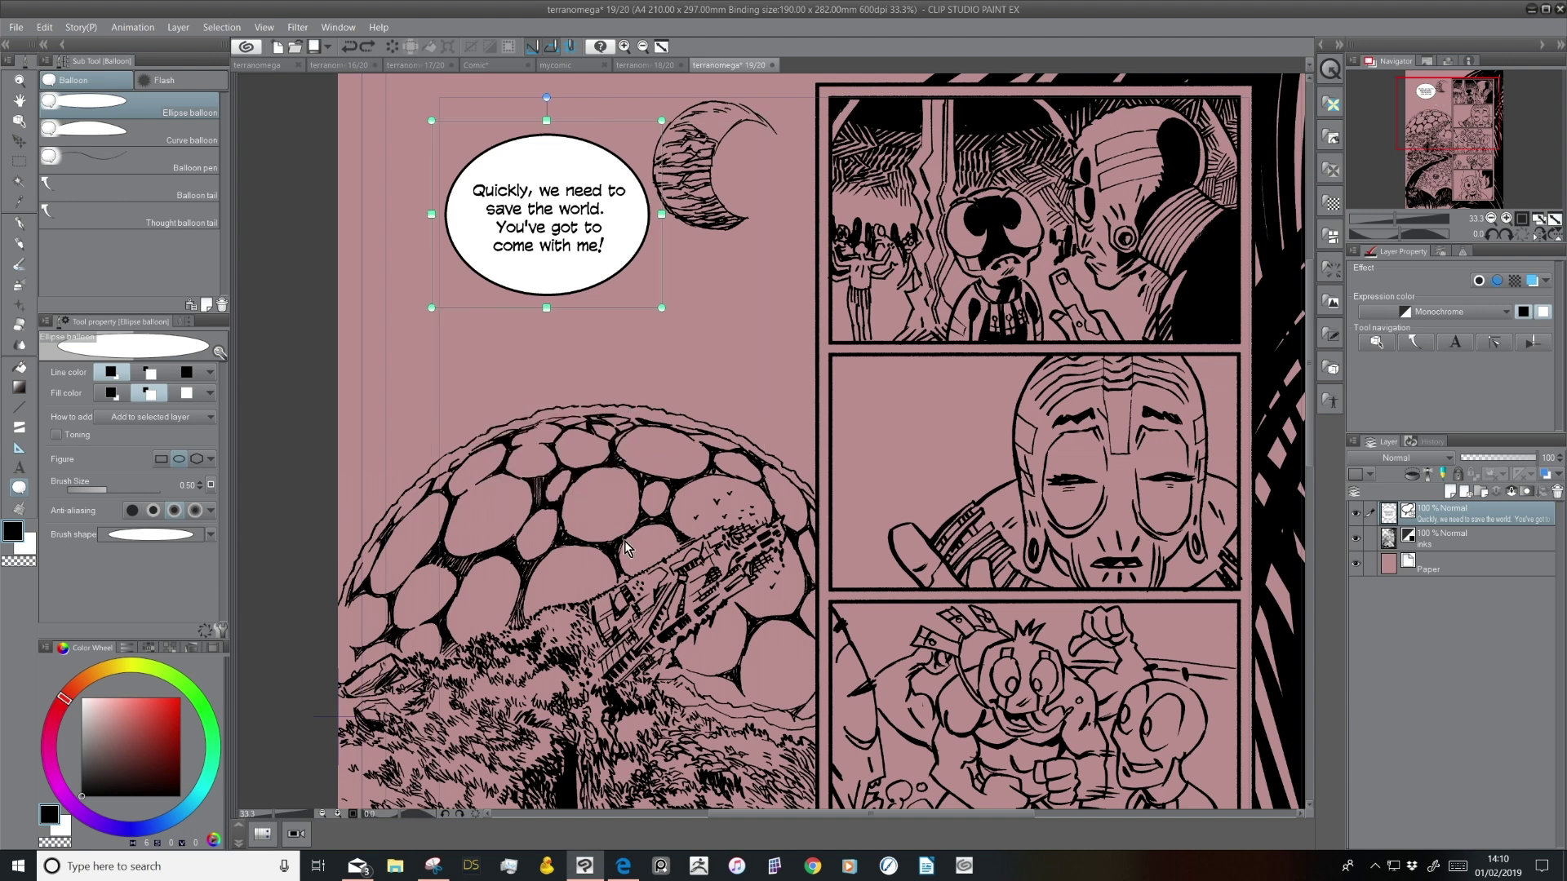
Draw a Curve balloon around the "Quickly, we need to save the world" dialogue, using one point near each corner of the text
{"action": "left_click", "coordinate": [183, 140]}
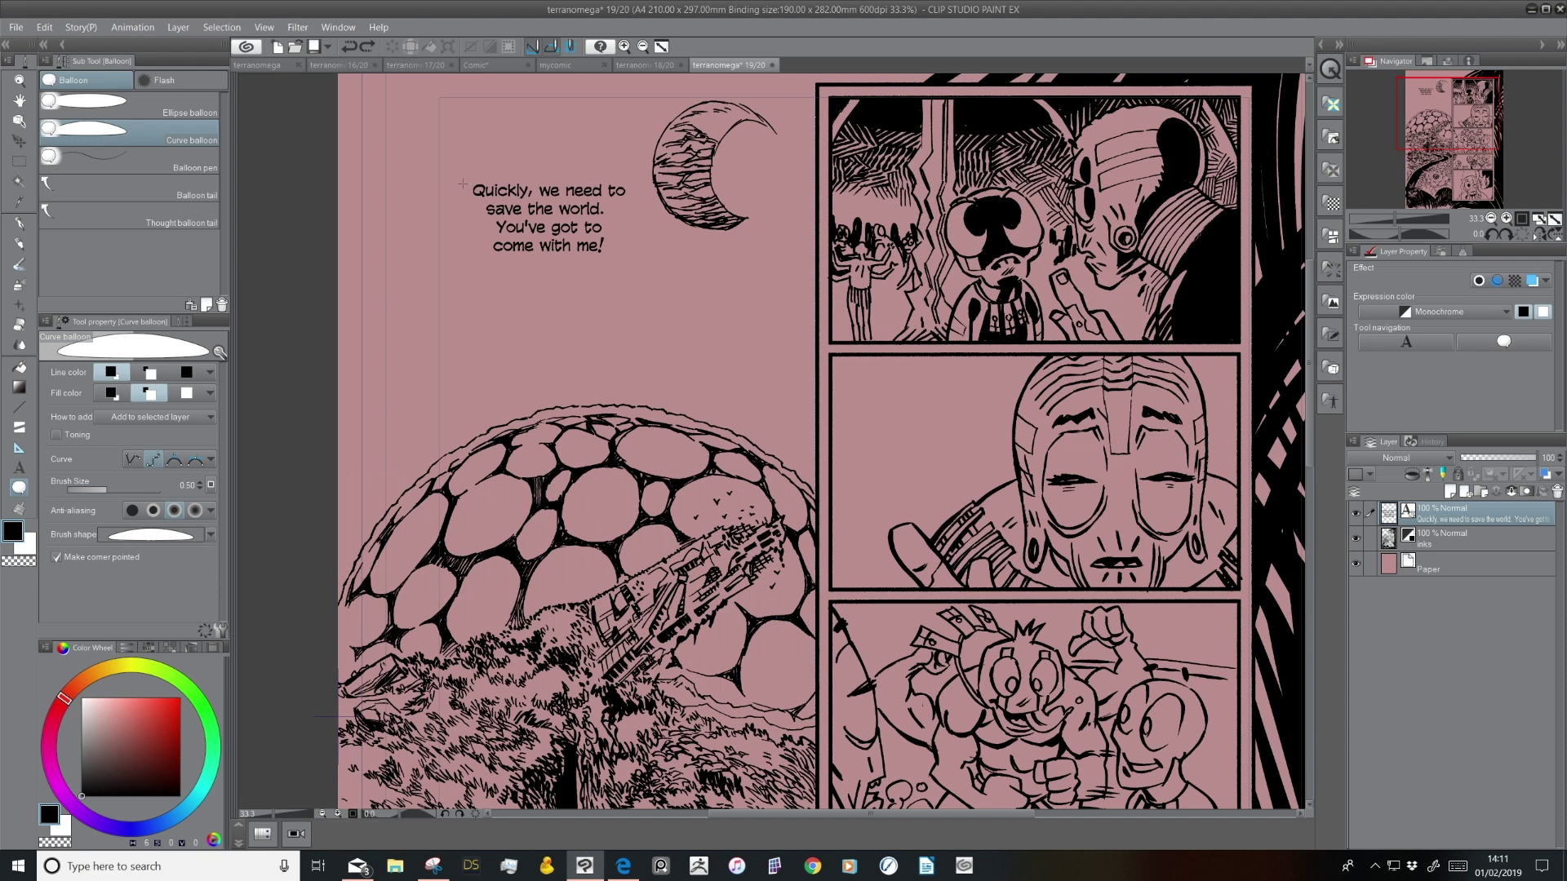
{"action": "left_click", "coordinate": [464, 259]}
{"action": "left_click", "coordinate": [636, 261]}
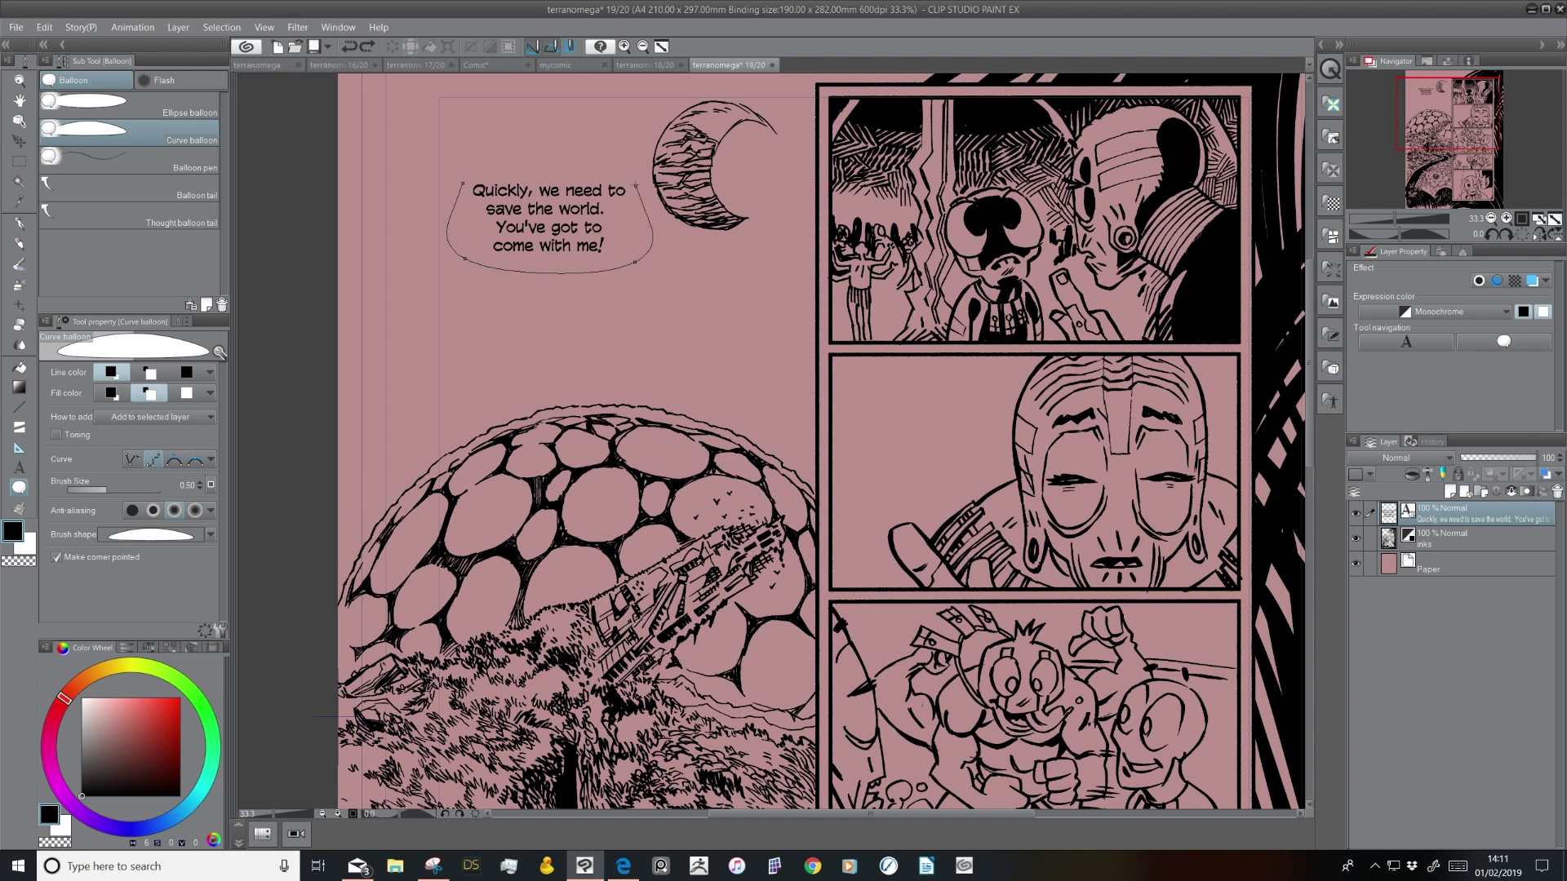
{"action": "left_click", "coordinate": [634, 178]}
{"action": "left_click", "coordinate": [463, 184]}
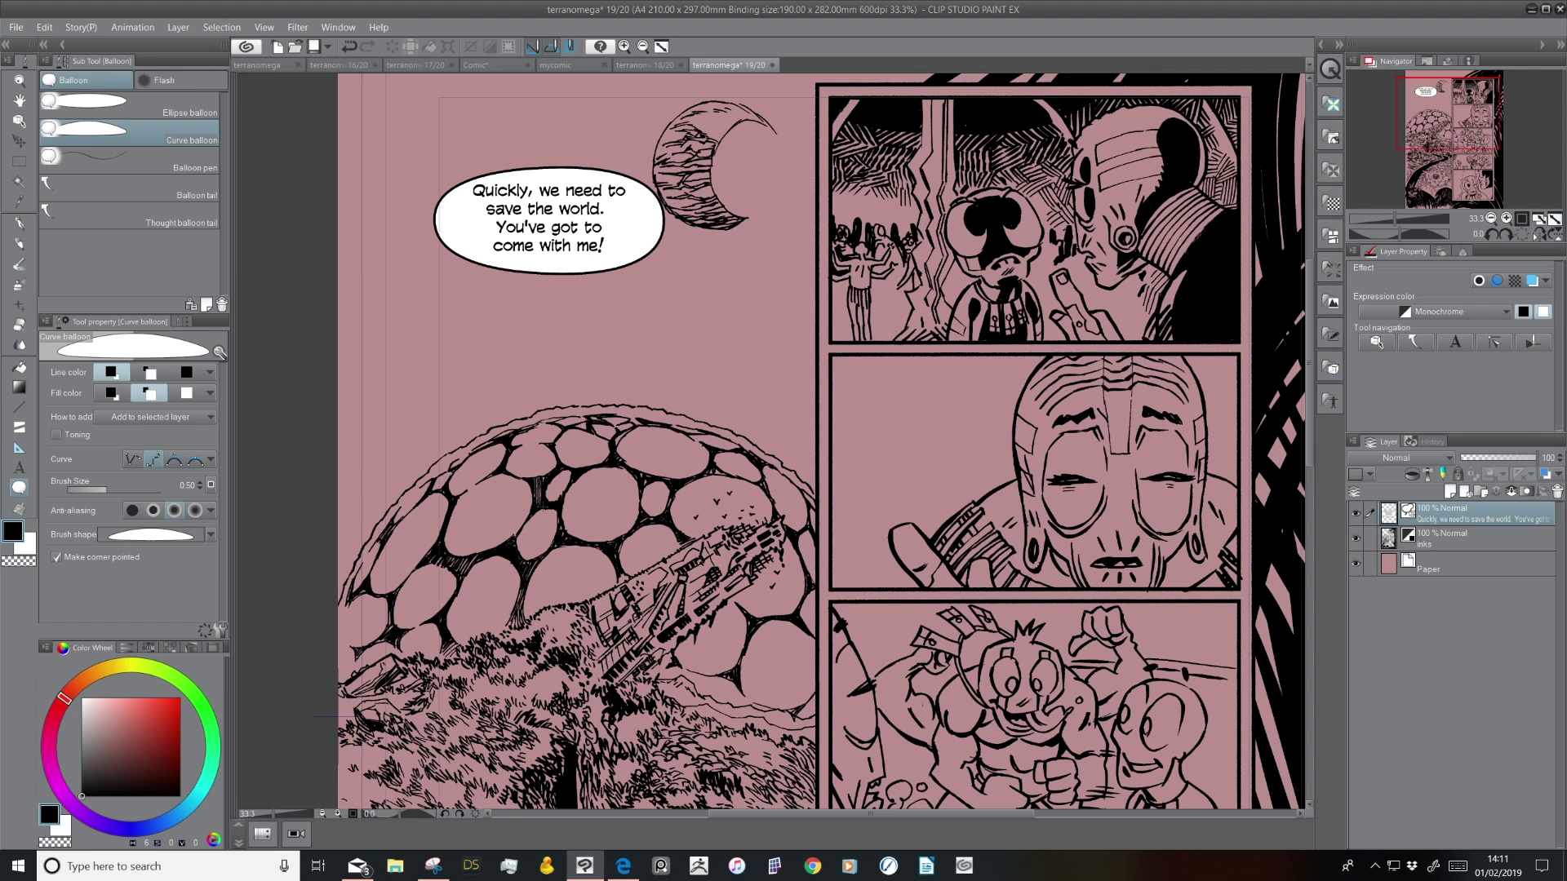
Move the curve balloon with its dialogue up and away from the moon, centring the text inside the balloon
{"action": "left_click", "coordinate": [19, 120]}
{"action": "left_click", "coordinate": [568, 235]}
{"action": "left_click_drag", "start_coordinate": [569, 235], "coordinate": [569, 240]}
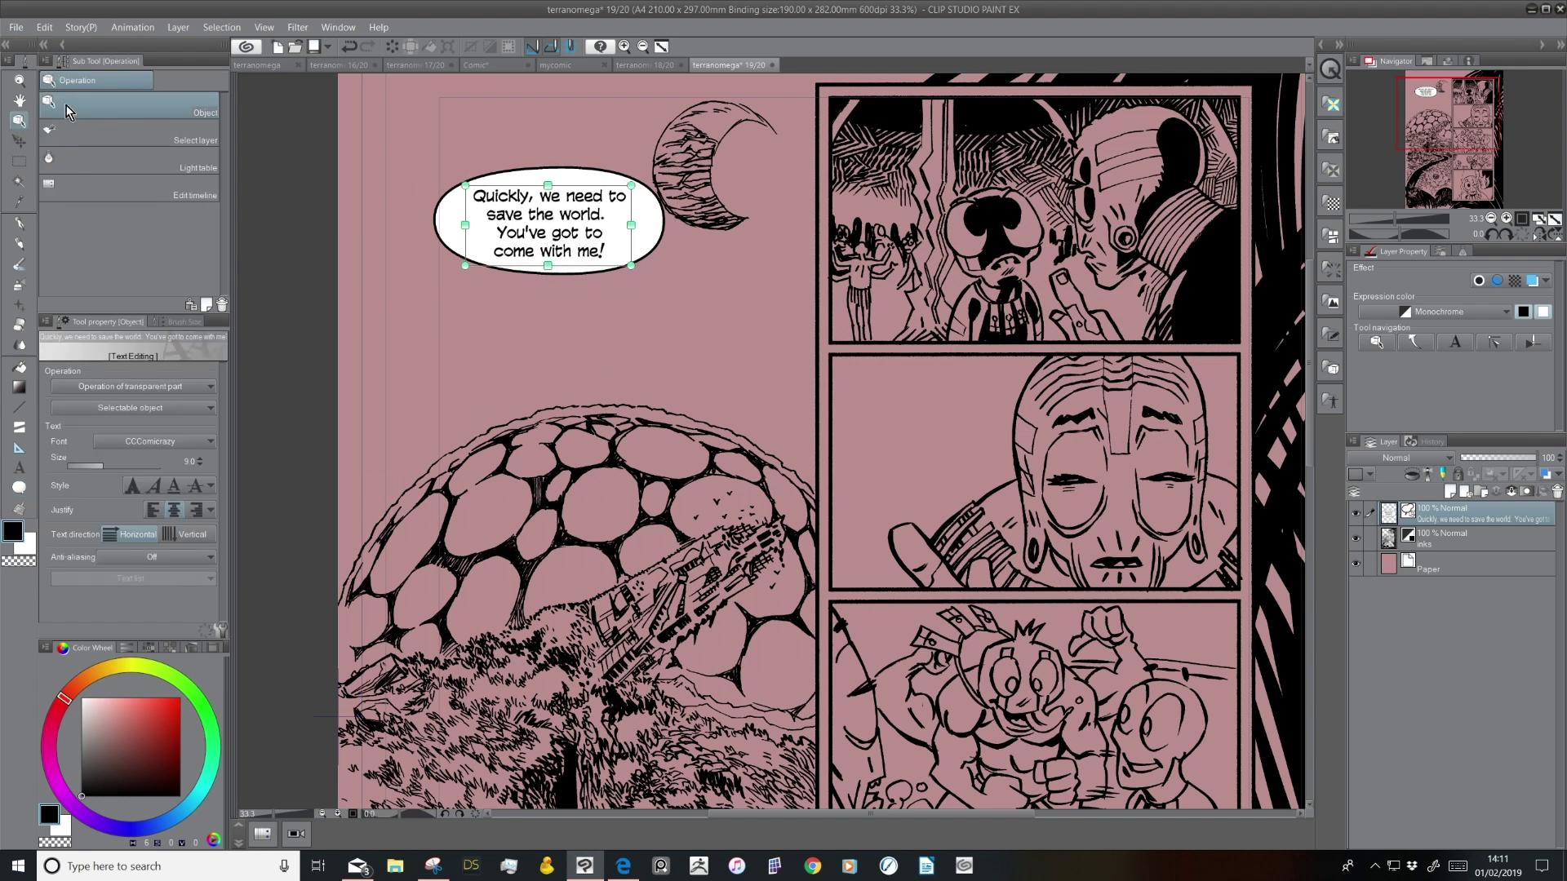
{"action": "mouse_move", "coordinate": [594, 243]}
{"action": "left_mouse_down"}
{"action": "mouse_move", "coordinate": [596, 307]}
{"action": "mouse_move", "coordinate": [598, 242]}
{"action": "mouse_move", "coordinate": [788, 315]}
{"action": "mouse_move", "coordinate": [724, 401]}
{"action": "mouse_move", "coordinate": [560, 300]}
{"action": "mouse_move", "coordinate": [571, 238]}
{"action": "mouse_move", "coordinate": [596, 242]}
{"action": "left_mouse_up"}
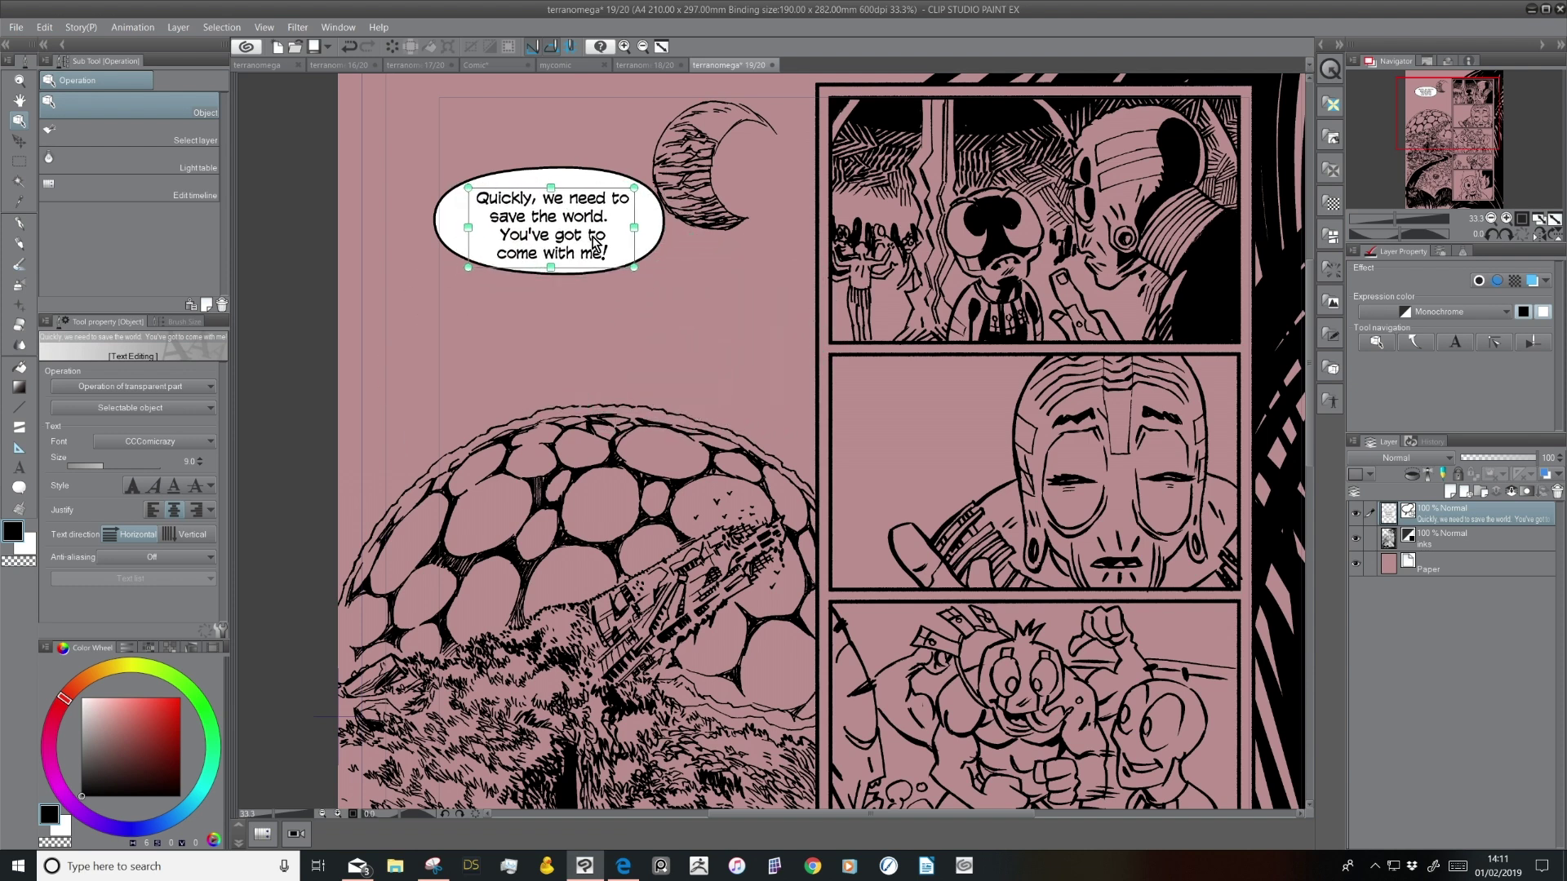
{"action": "left_click", "coordinate": [604, 178]}
{"action": "left_click_drag", "start_coordinate": [608, 179], "coordinate": [581, 150]}
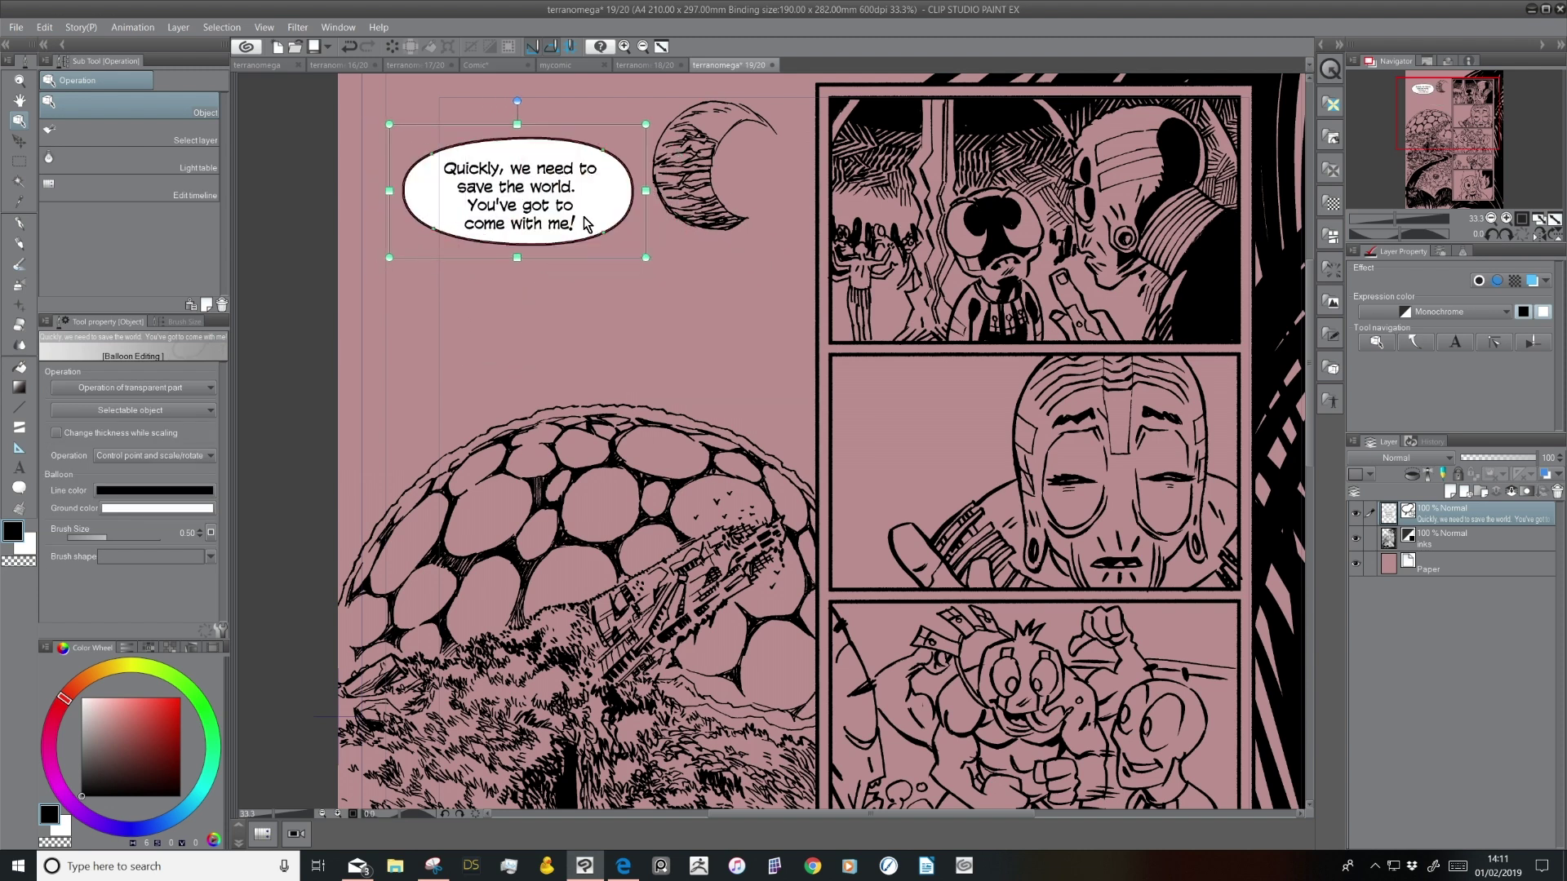
{"action": "left_click_drag", "start_coordinate": [566, 225], "coordinate": [569, 227]}
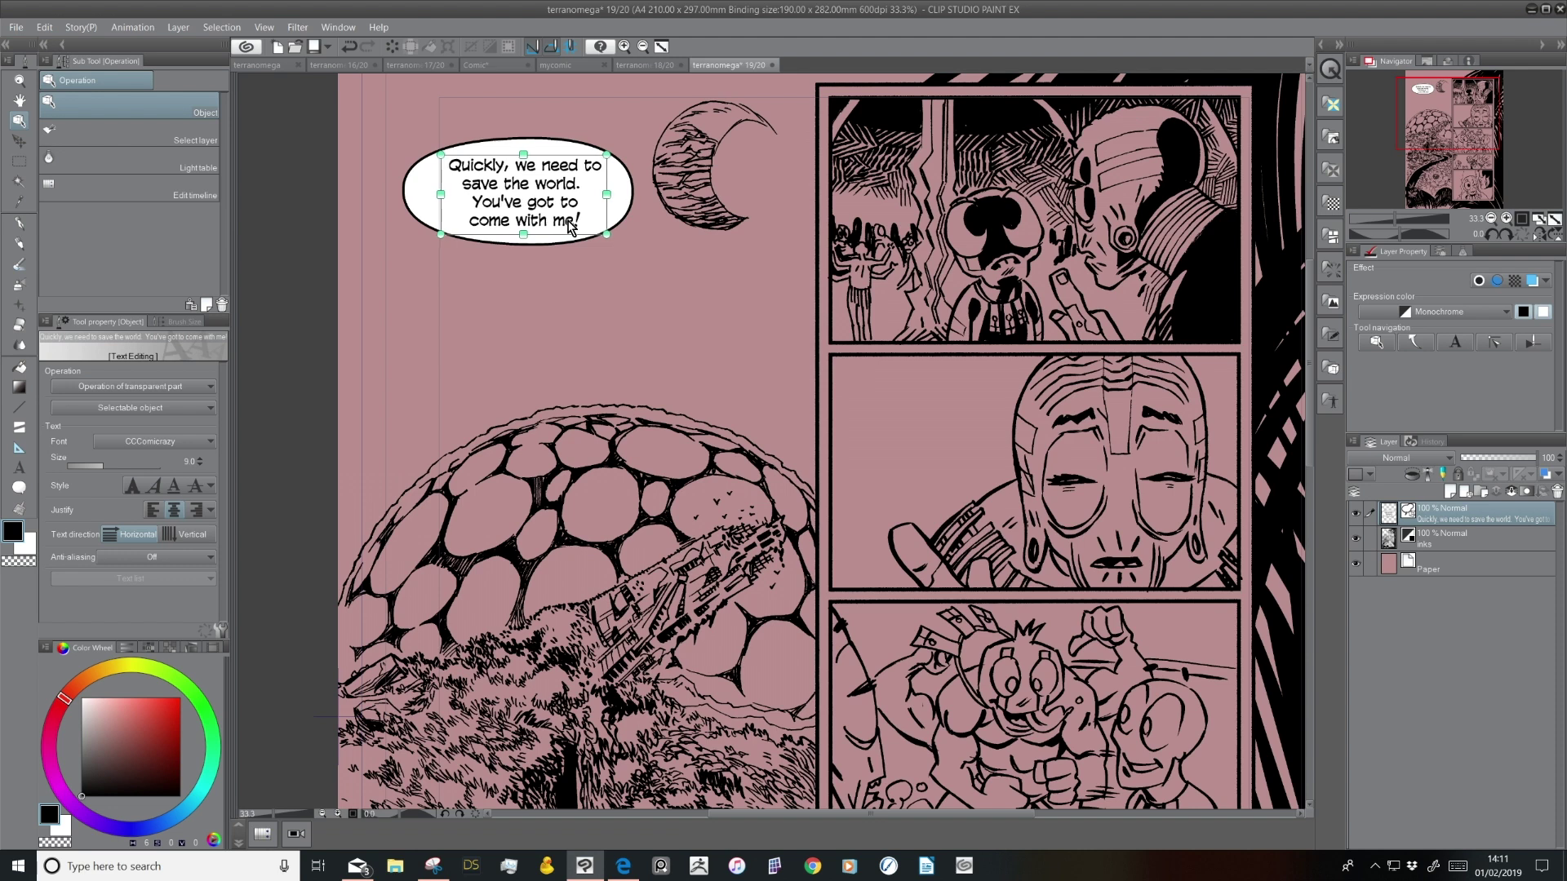
Reshape the balloon by moving its four control points so it becomes taller and narrower around the dialogue
{"action": "left_click", "coordinate": [554, 148]}
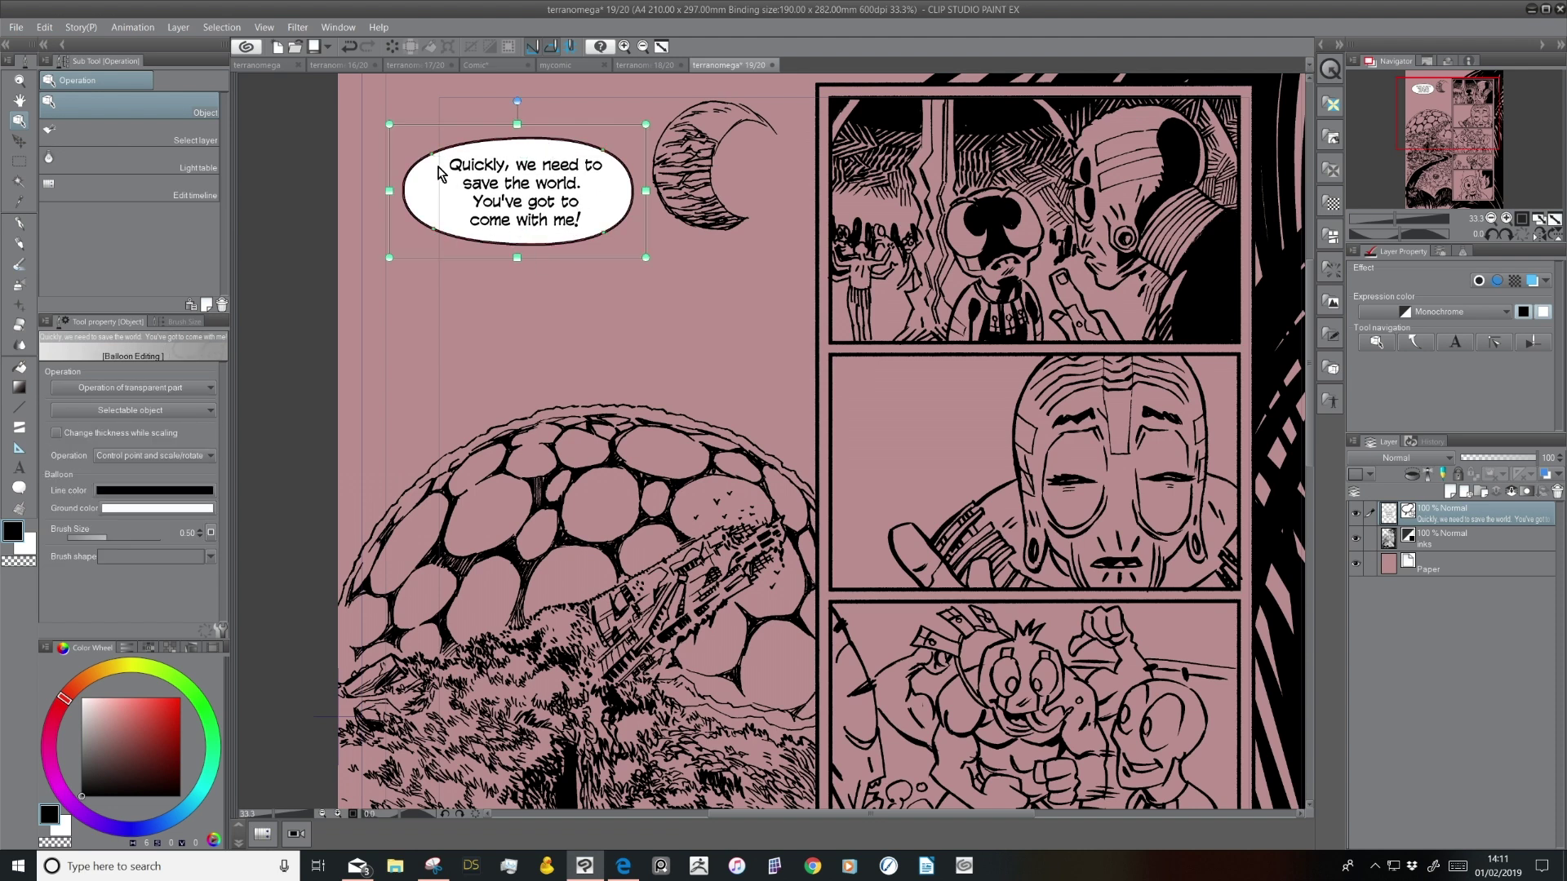
{"action": "left_click_drag", "start_coordinate": [435, 156], "coordinate": [449, 143]}
{"action": "left_click_drag", "start_coordinate": [439, 235], "coordinate": [450, 240]}
{"action": "left_click_drag", "start_coordinate": [607, 151], "coordinate": [598, 145]}
{"action": "left_click_drag", "start_coordinate": [605, 236], "coordinate": [593, 240]}
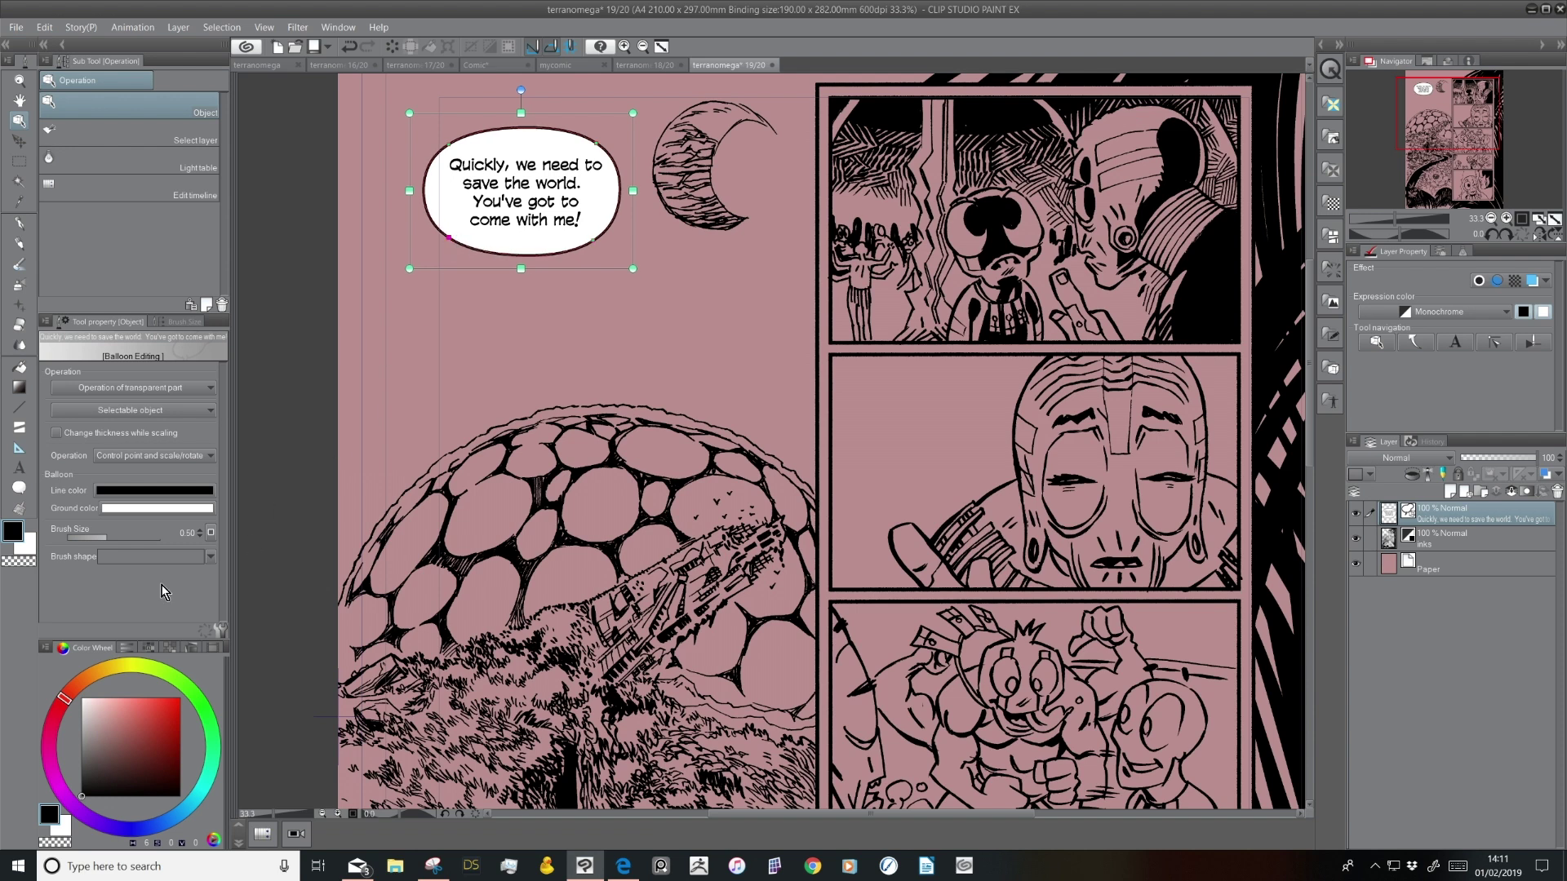
Add a straight Balloon tail from the balloon's lower edge pointing down towards the dome
{"action": "left_click", "coordinate": [24, 490]}
{"action": "left_click", "coordinate": [204, 196]}
{"action": "left_click_drag", "start_coordinate": [566, 240], "coordinate": [580, 383]}
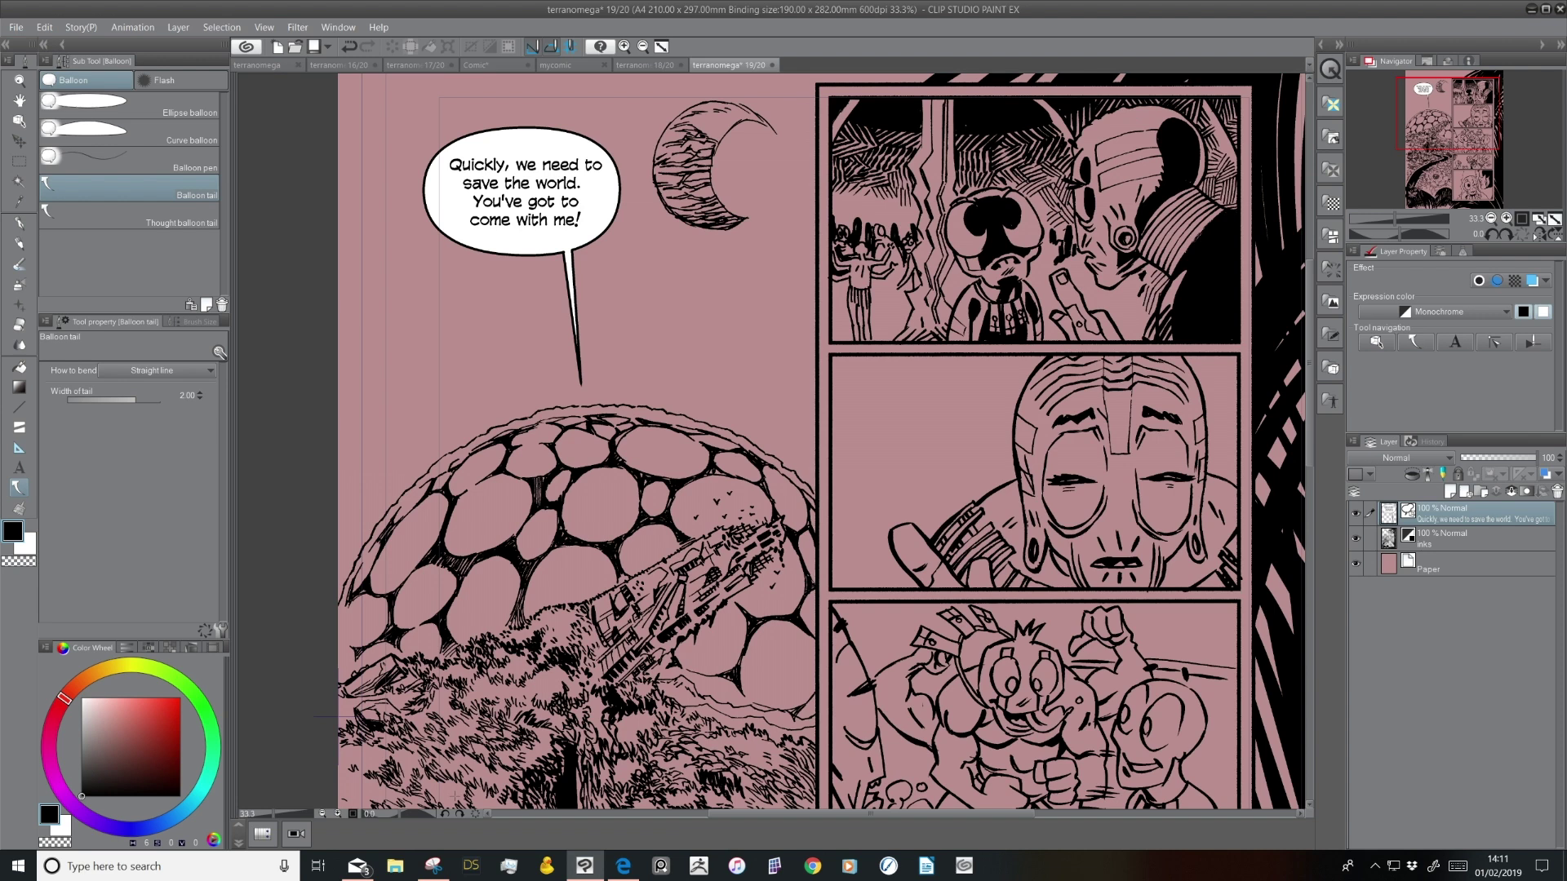
Surround the balloon with more straight tails radiating outward in all directions, forming a spiky burst
{"action": "left_click", "coordinate": [20, 468]}
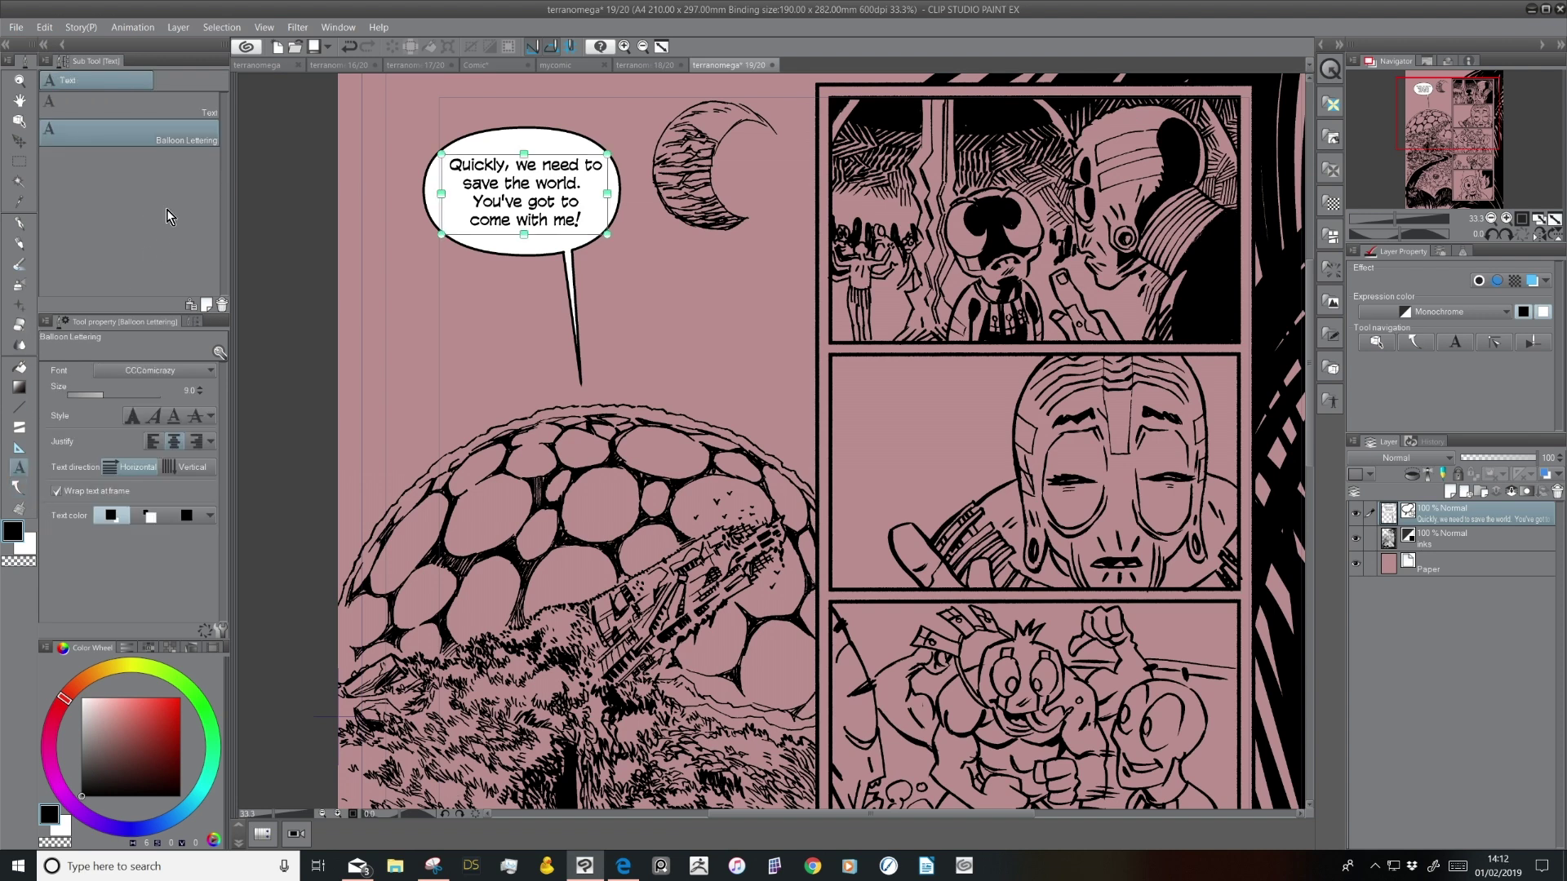
{"action": "left_click", "coordinate": [28, 487]}
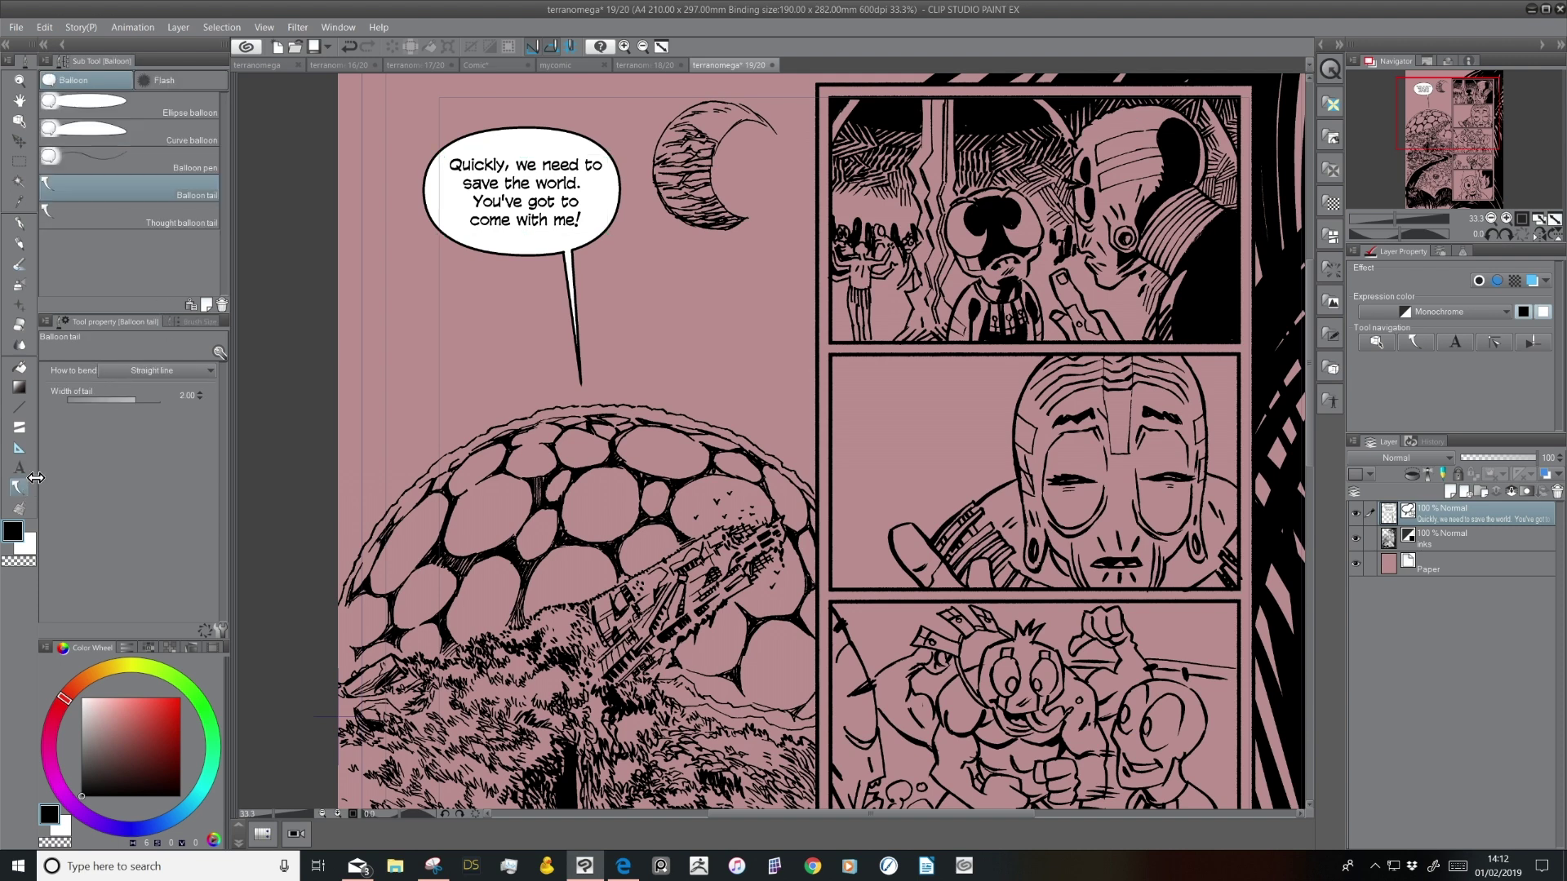
{"action": "left_click_drag", "start_coordinate": [530, 245], "coordinate": [528, 356]}
{"action": "left_click_drag", "start_coordinate": [493, 241], "coordinate": [409, 291]}
{"action": "left_click_drag", "start_coordinate": [435, 191], "coordinate": [391, 194]}
{"action": "left_click_drag", "start_coordinate": [441, 161], "coordinate": [400, 130]}
{"action": "left_click_drag", "start_coordinate": [467, 138], "coordinate": [444, 98]}
{"action": "left_click_drag", "start_coordinate": [494, 138], "coordinate": [500, 87]}
{"action": "left_click_drag", "start_coordinate": [539, 141], "coordinate": [537, 83]}
{"action": "left_click_drag", "start_coordinate": [563, 144], "coordinate": [576, 102]}
{"action": "left_click_drag", "start_coordinate": [600, 147], "coordinate": [632, 127]}
{"action": "left_click_drag", "start_coordinate": [614, 186], "coordinate": [624, 267]}
Set the Balloon tail's bending to Spline, try a long curved tail down to the structure on the dome, and undo that tail
{"action": "left_click", "coordinate": [163, 375]}
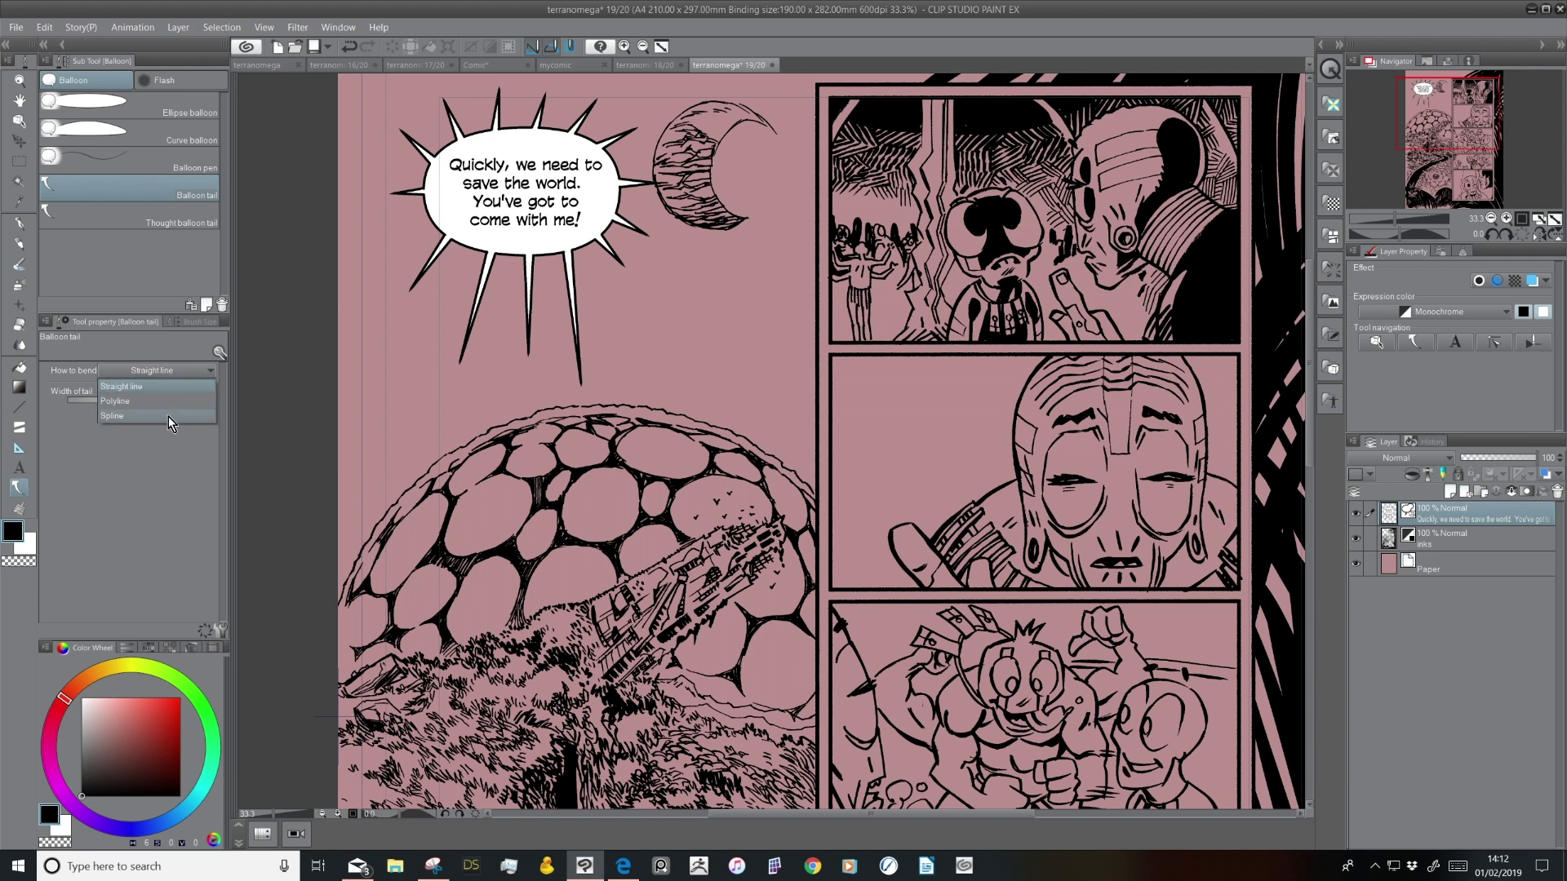
{"action": "left_click", "coordinate": [164, 417]}
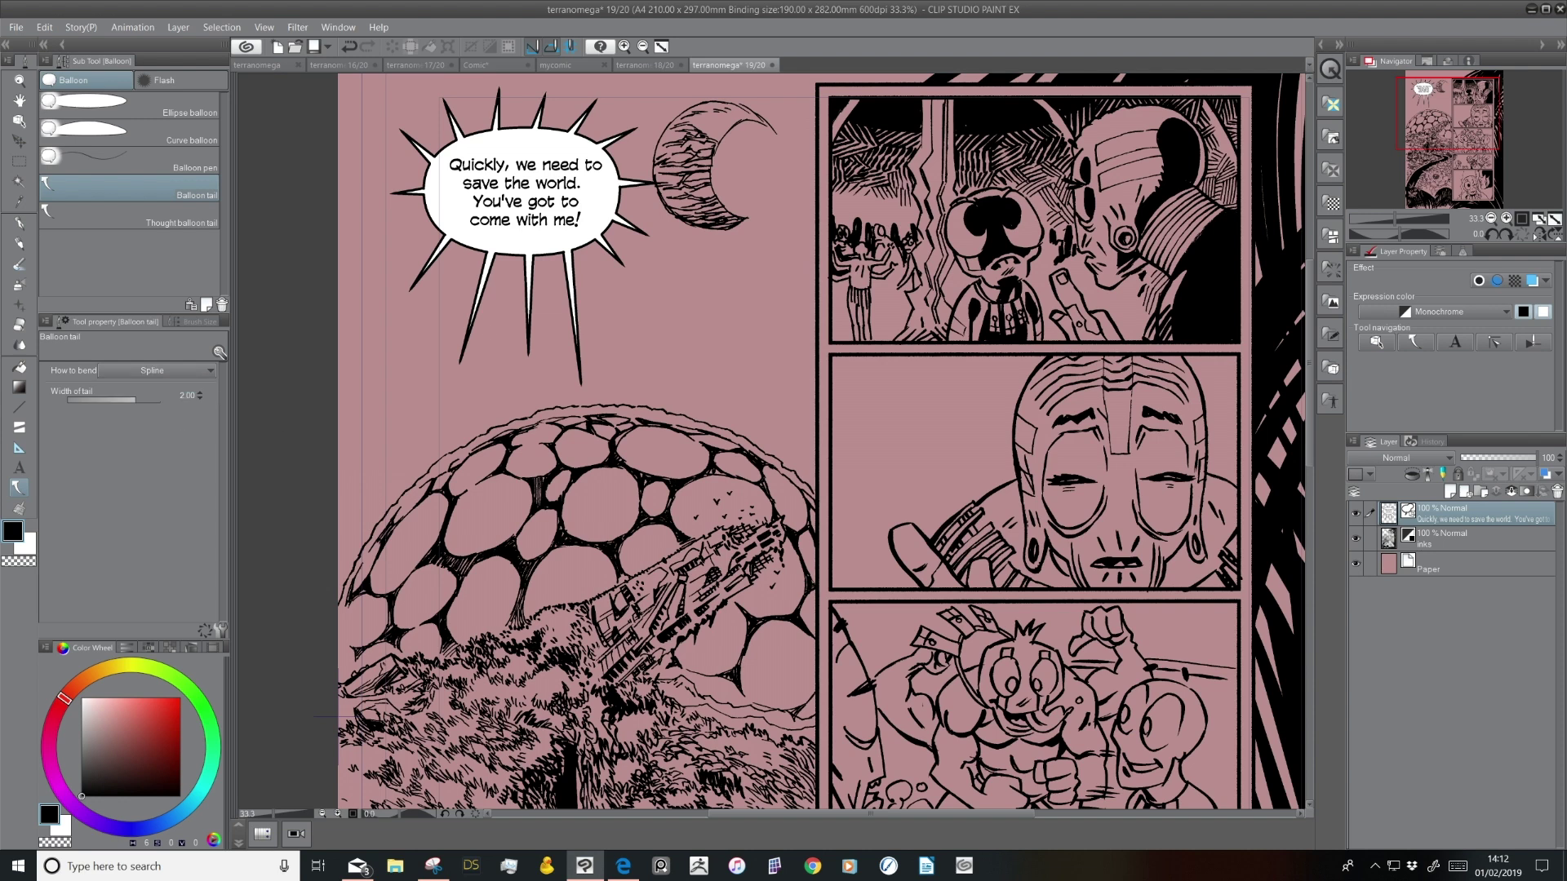
{"action": "left_click", "coordinate": [588, 238]}
{"action": "left_click", "coordinate": [660, 339]}
{"action": "left_click", "coordinate": [700, 502]}
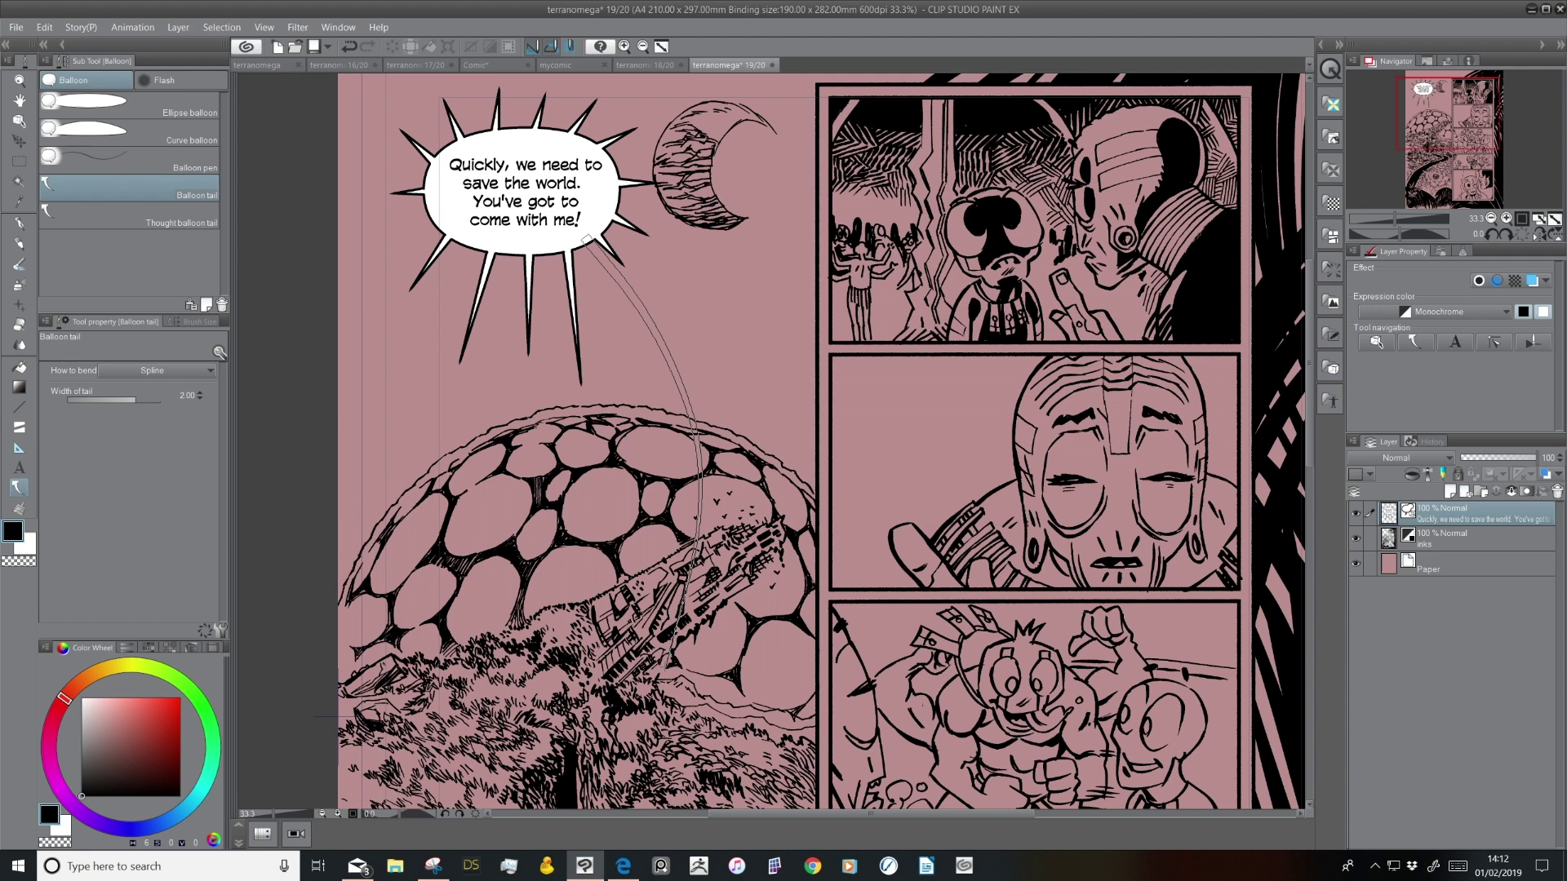
{"action": "double_click", "coordinate": [669, 665]}
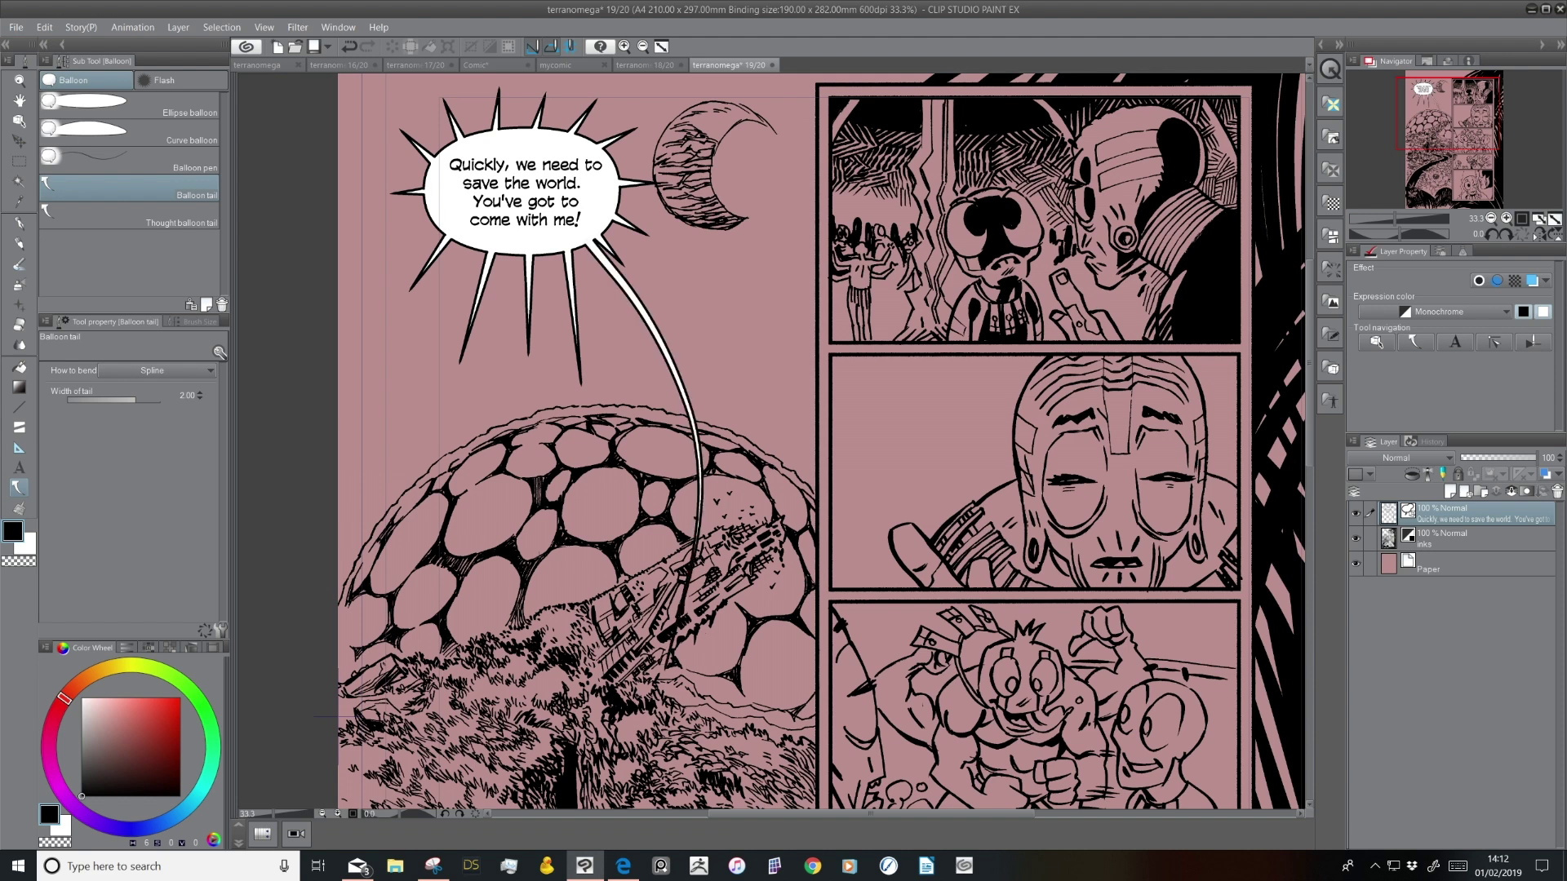
{"action": "key", "text": "ctrl+z"}
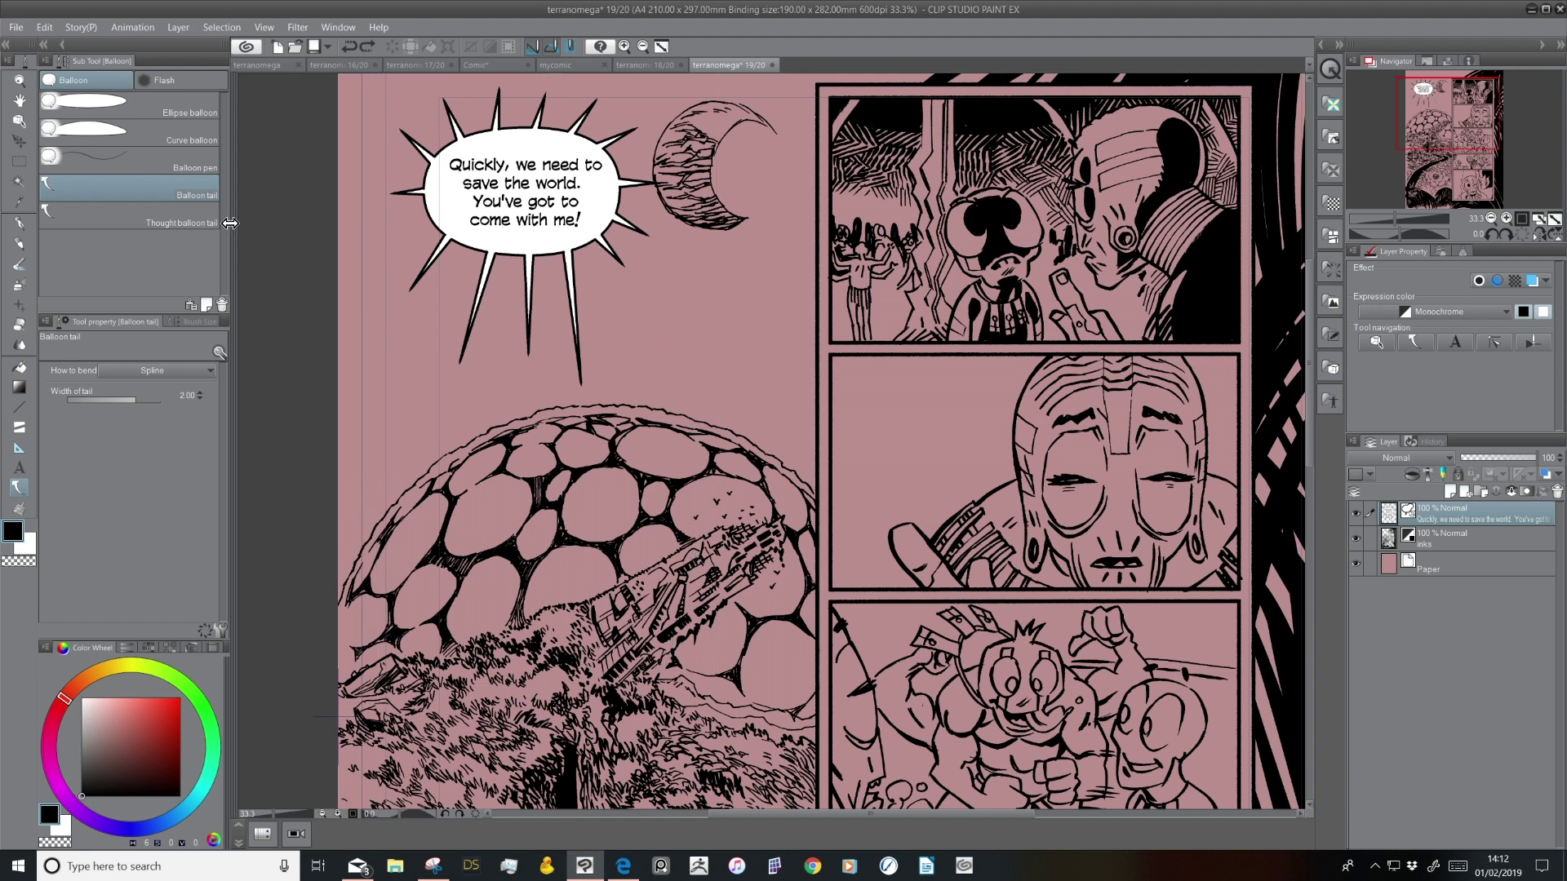
Duplicate the Balloon tail sub tool as "Curved Tail" and draw two curved tails down from the balloon's lower edge
{"action": "left_click", "coordinate": [206, 304]}
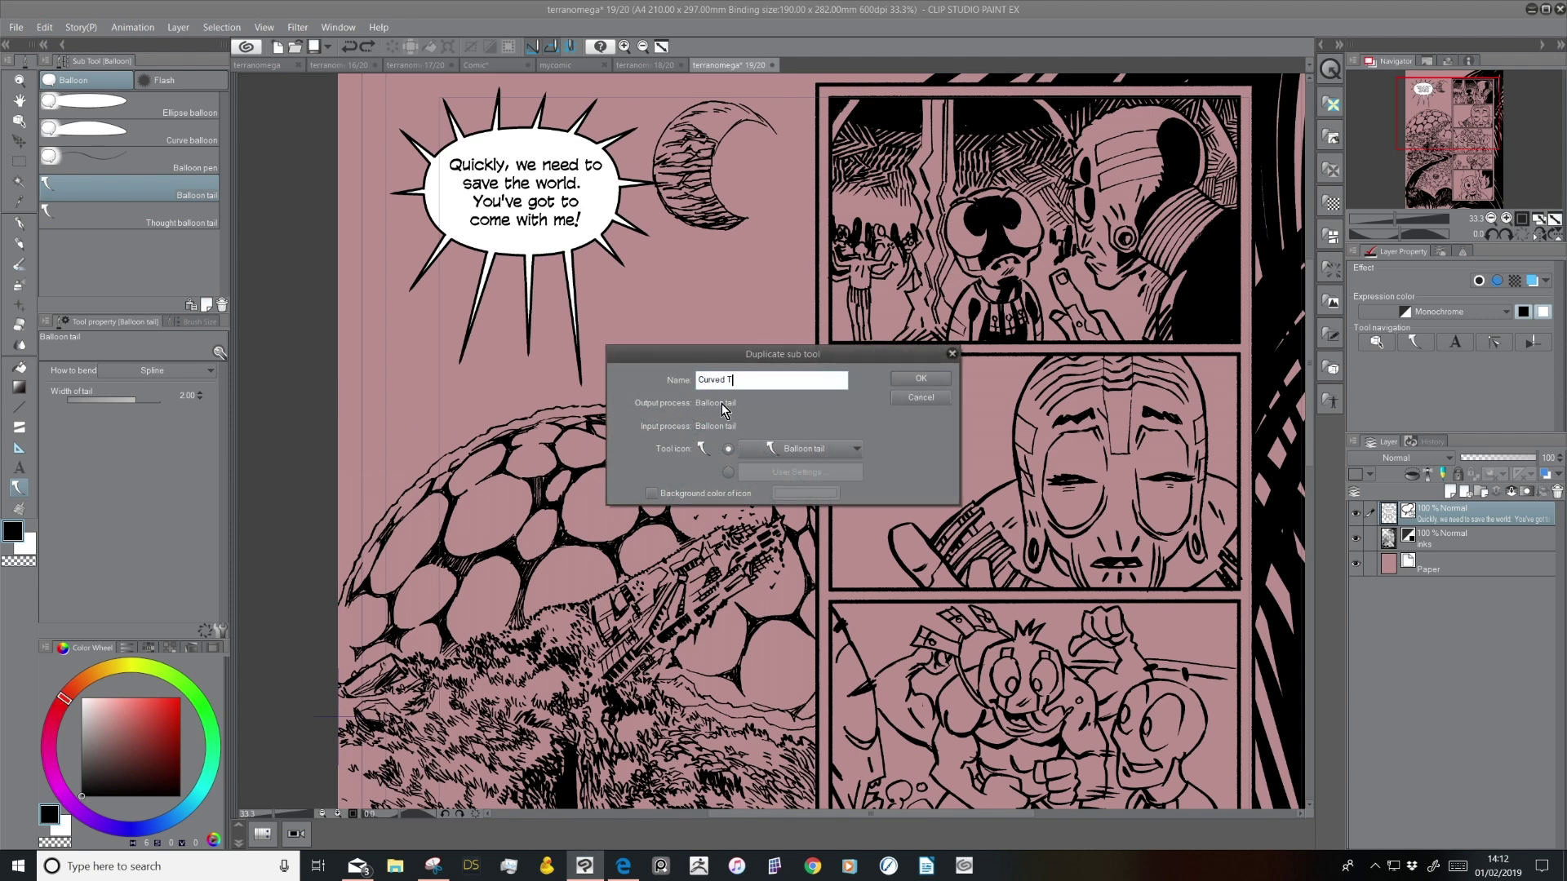
{"action": "left_click", "coordinate": [922, 379]}
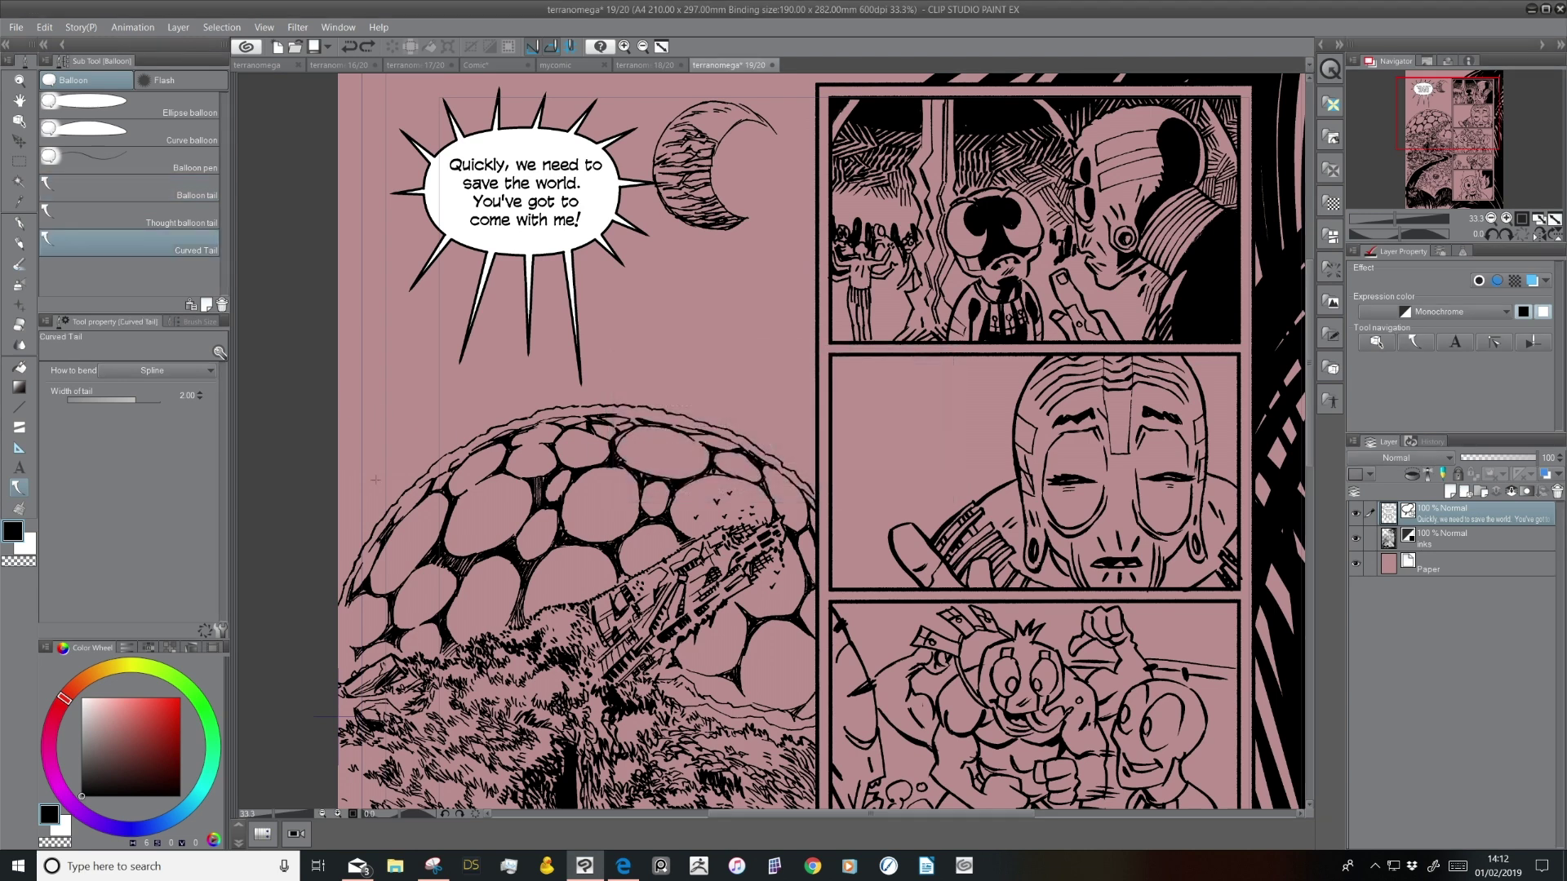
{"action": "left_click_drag", "start_coordinate": [481, 241], "coordinate": [408, 411]}
{"action": "left_click", "coordinate": [402, 449]}
{"action": "mouse_move", "coordinate": [509, 246]}
{"action": "left_mouse_down"}
{"action": "mouse_move", "coordinate": [496, 463]}
{"action": "mouse_move", "coordinate": [557, 679]}
{"action": "mouse_move", "coordinate": [658, 708]}
{"action": "mouse_move", "coordinate": [735, 710]}
{"action": "left_mouse_up"}
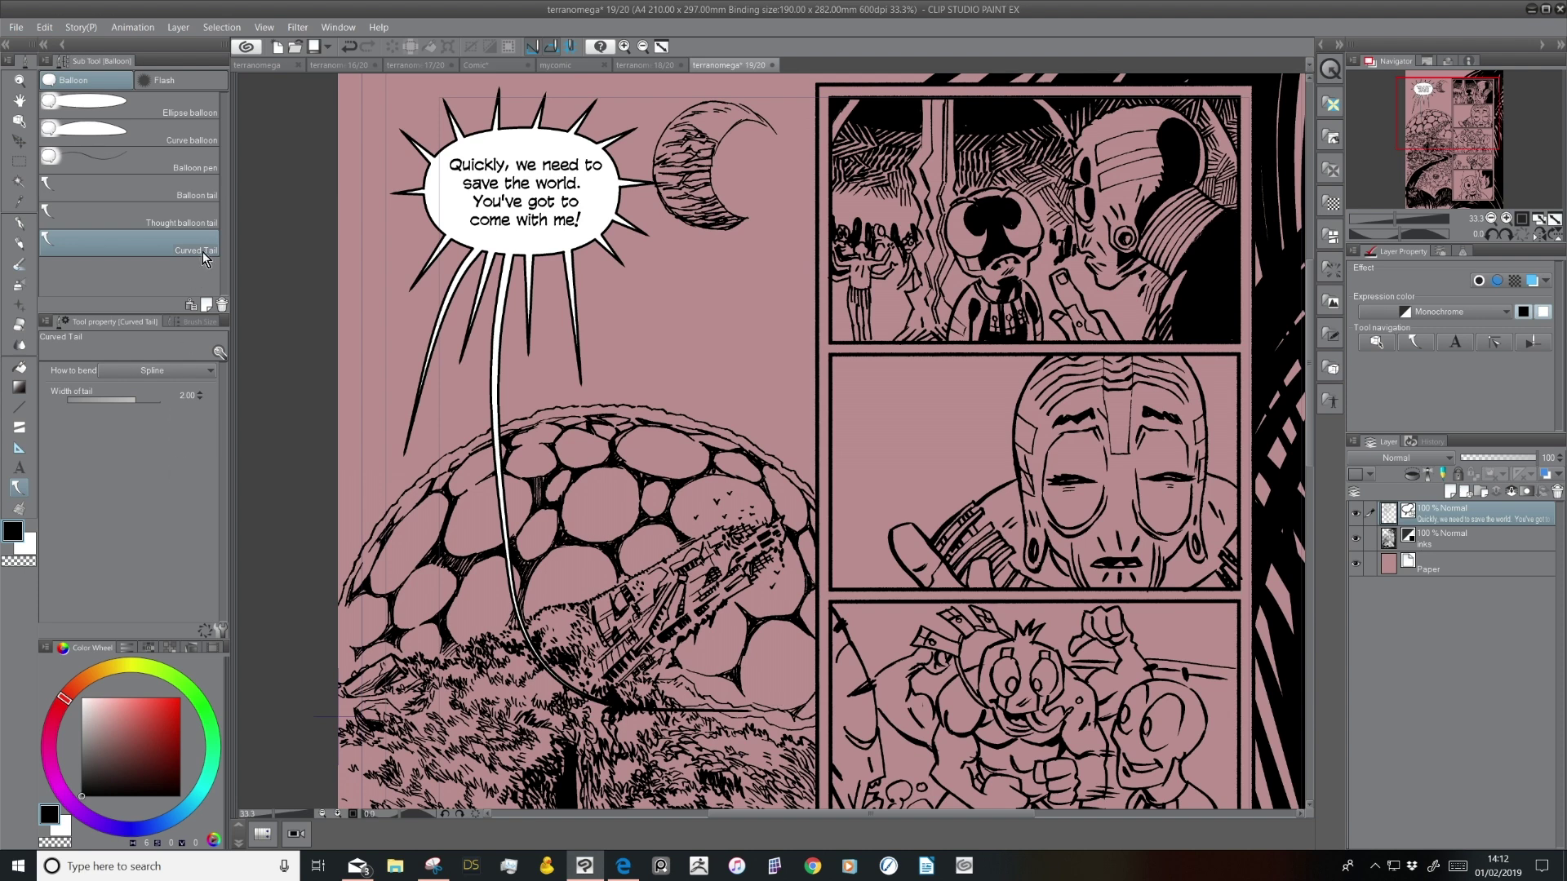
Reset the original Balloon tail sub tool to its initial settings and draw a curved tail from the balloon's left side with Curved Tail
{"action": "left_click", "coordinate": [204, 198]}
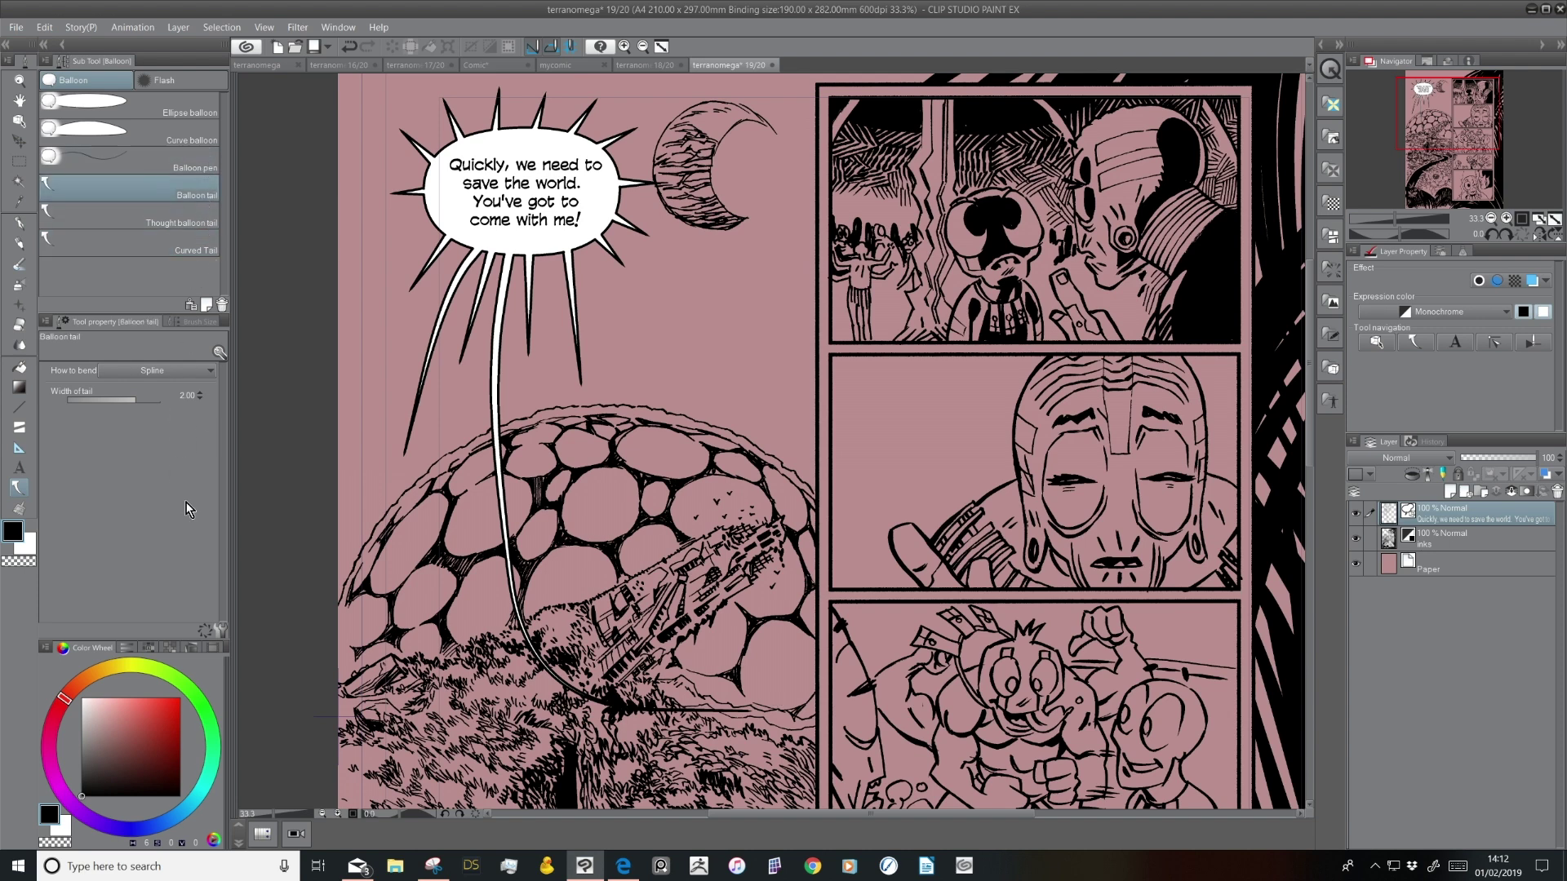
{"action": "left_click", "coordinate": [205, 630]}
{"action": "left_click", "coordinate": [826, 323]}
{"action": "left_click", "coordinate": [130, 242]}
{"action": "mouse_move", "coordinate": [438, 209]}
{"action": "left_mouse_down"}
{"action": "mouse_move", "coordinate": [373, 232]}
{"action": "mouse_move", "coordinate": [354, 344]}
{"action": "mouse_move", "coordinate": [440, 597]}
{"action": "mouse_move", "coordinate": [420, 542]}
{"action": "left_mouse_up"}
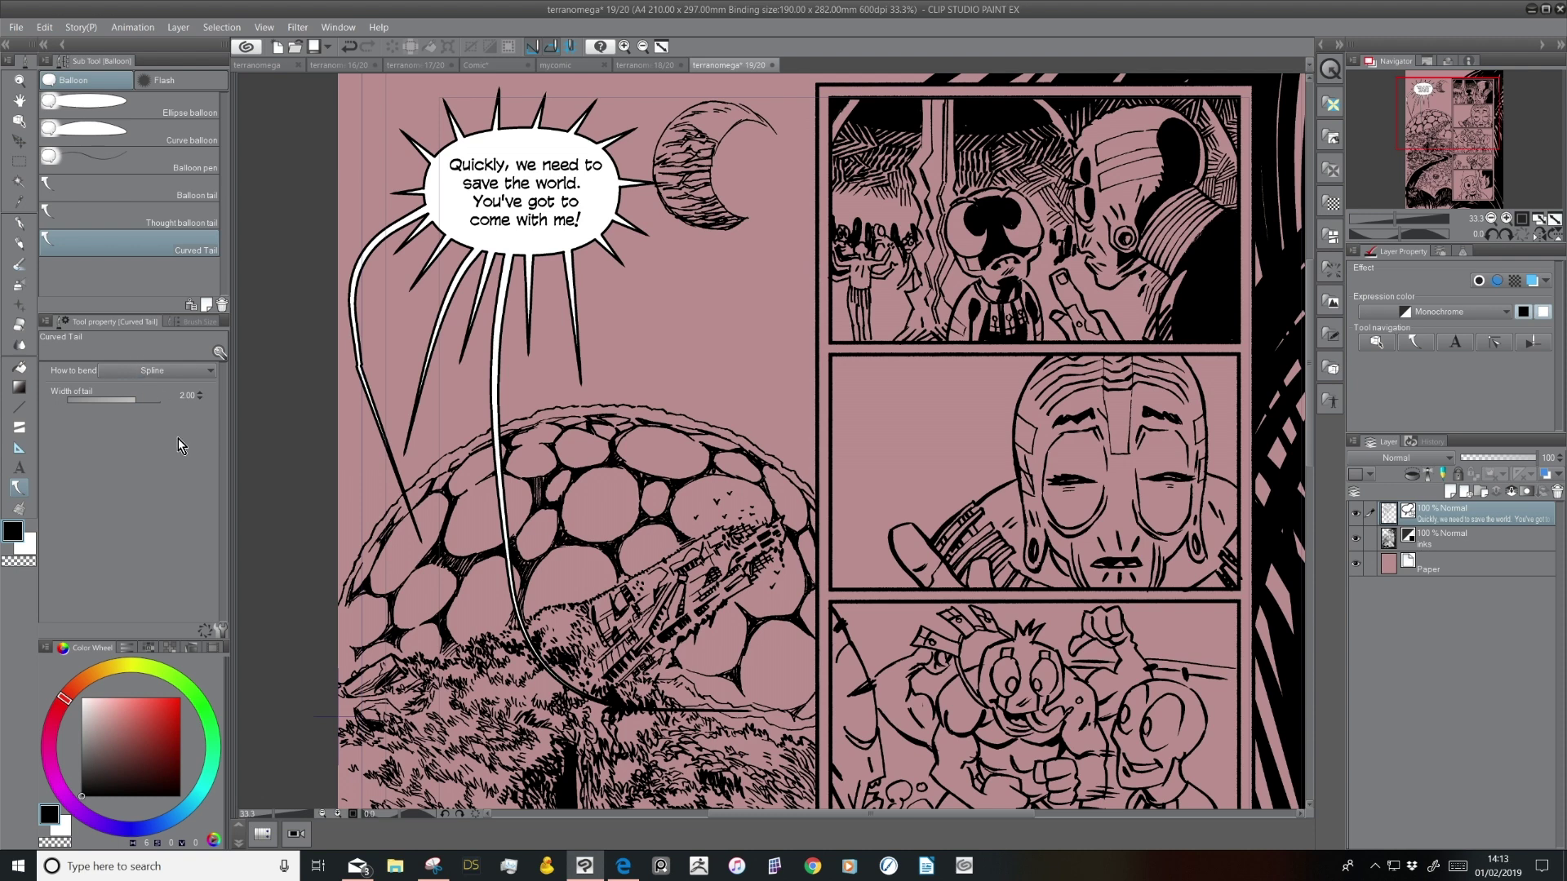
Hide How to bend and Width of tail from Curved Tail's tool properties and register all its settings as initial settings
{"action": "left_click", "coordinate": [219, 630]}
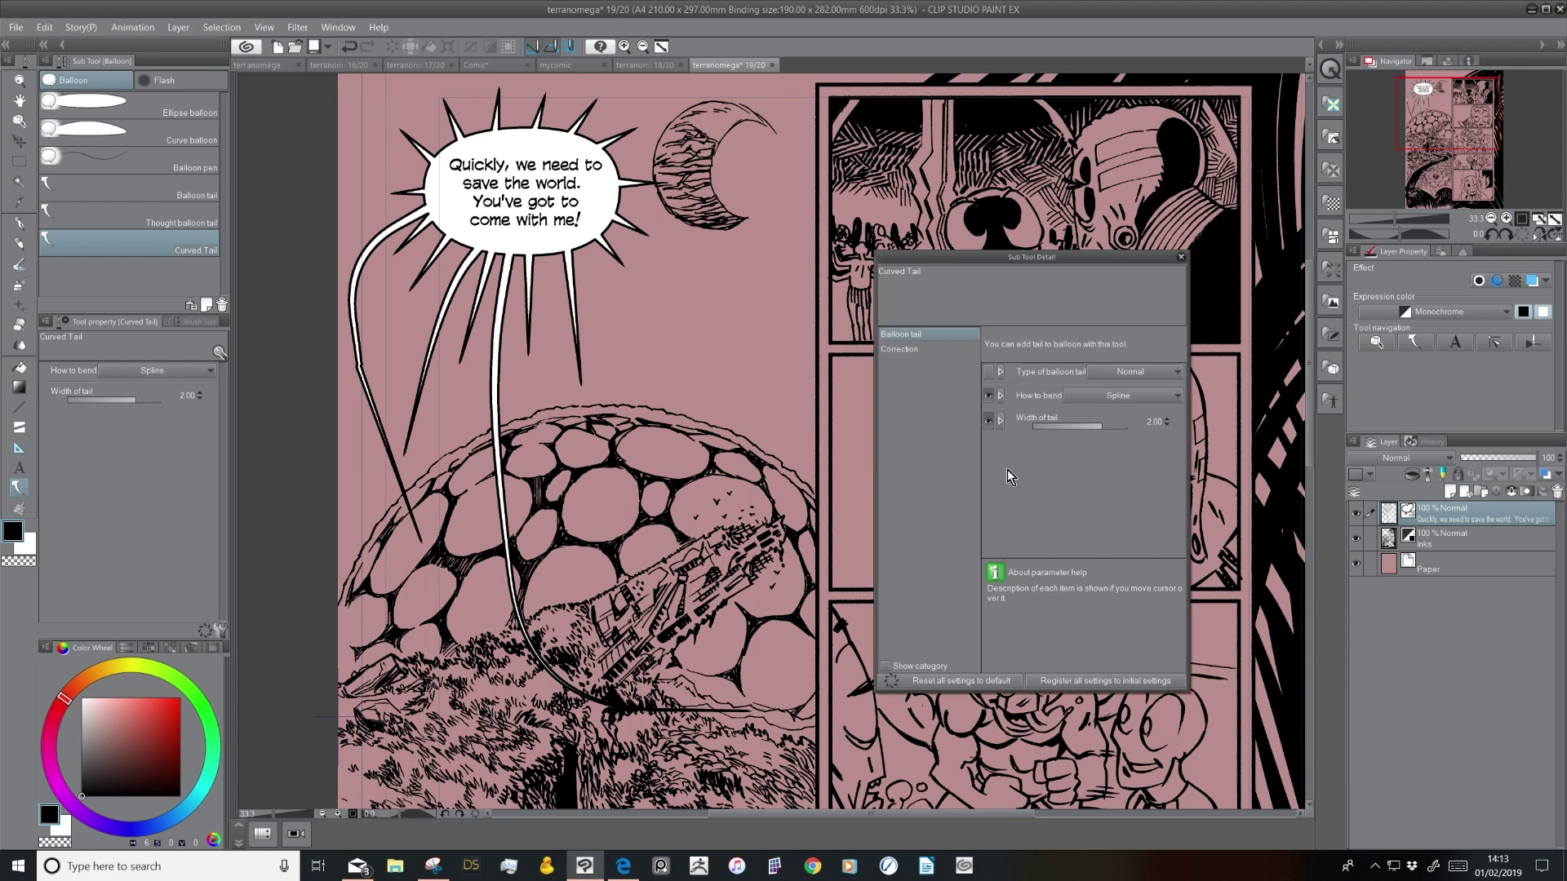
{"action": "left_click", "coordinate": [988, 396]}
{"action": "left_click", "coordinate": [988, 421]}
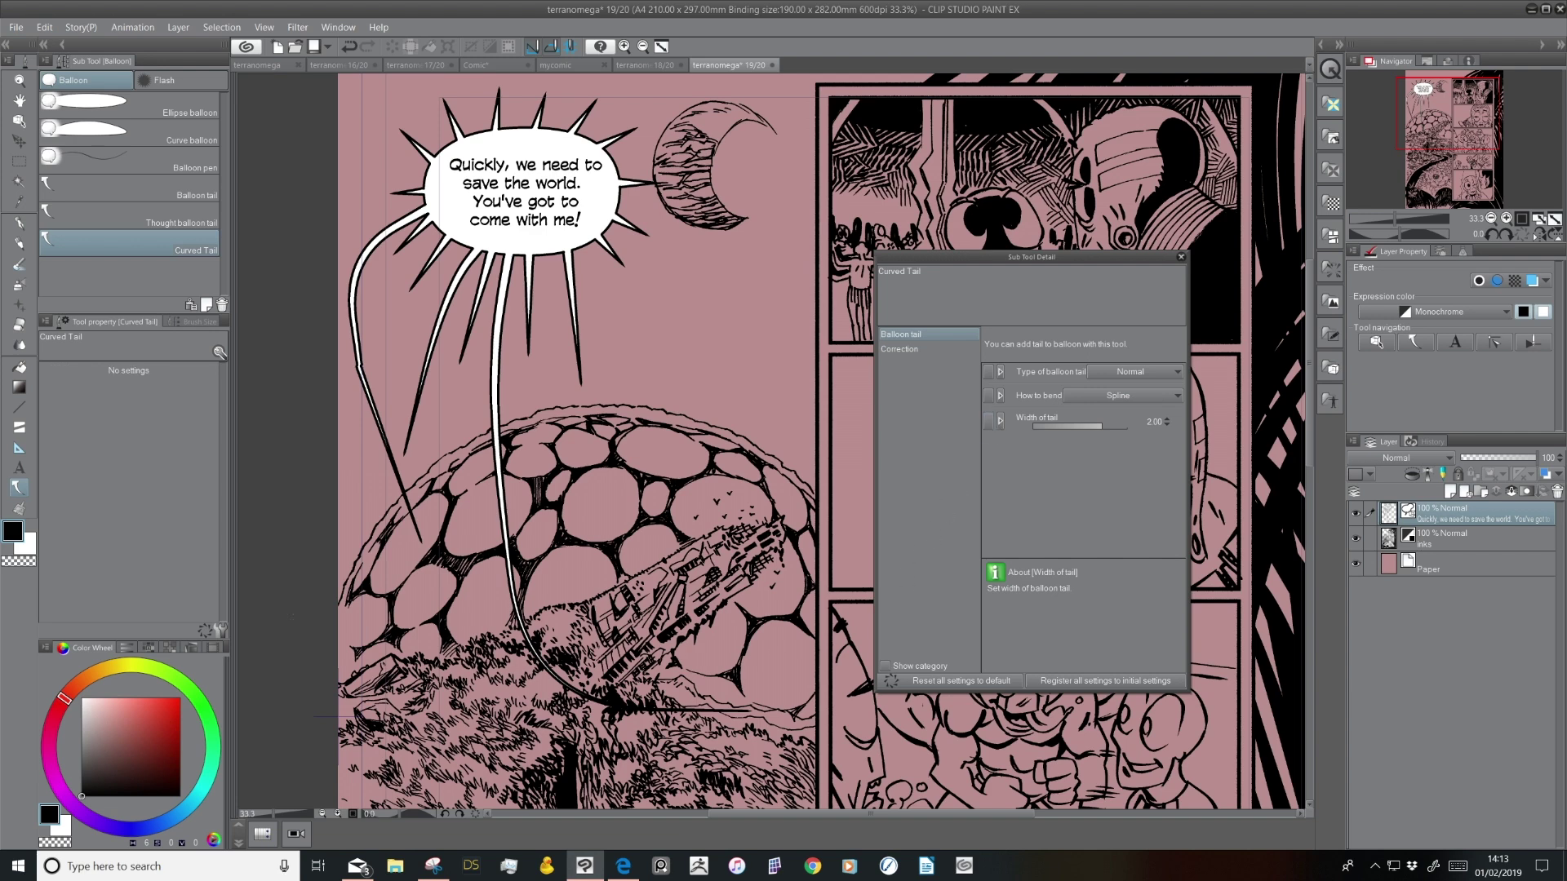
{"action": "left_click", "coordinate": [1056, 683]}
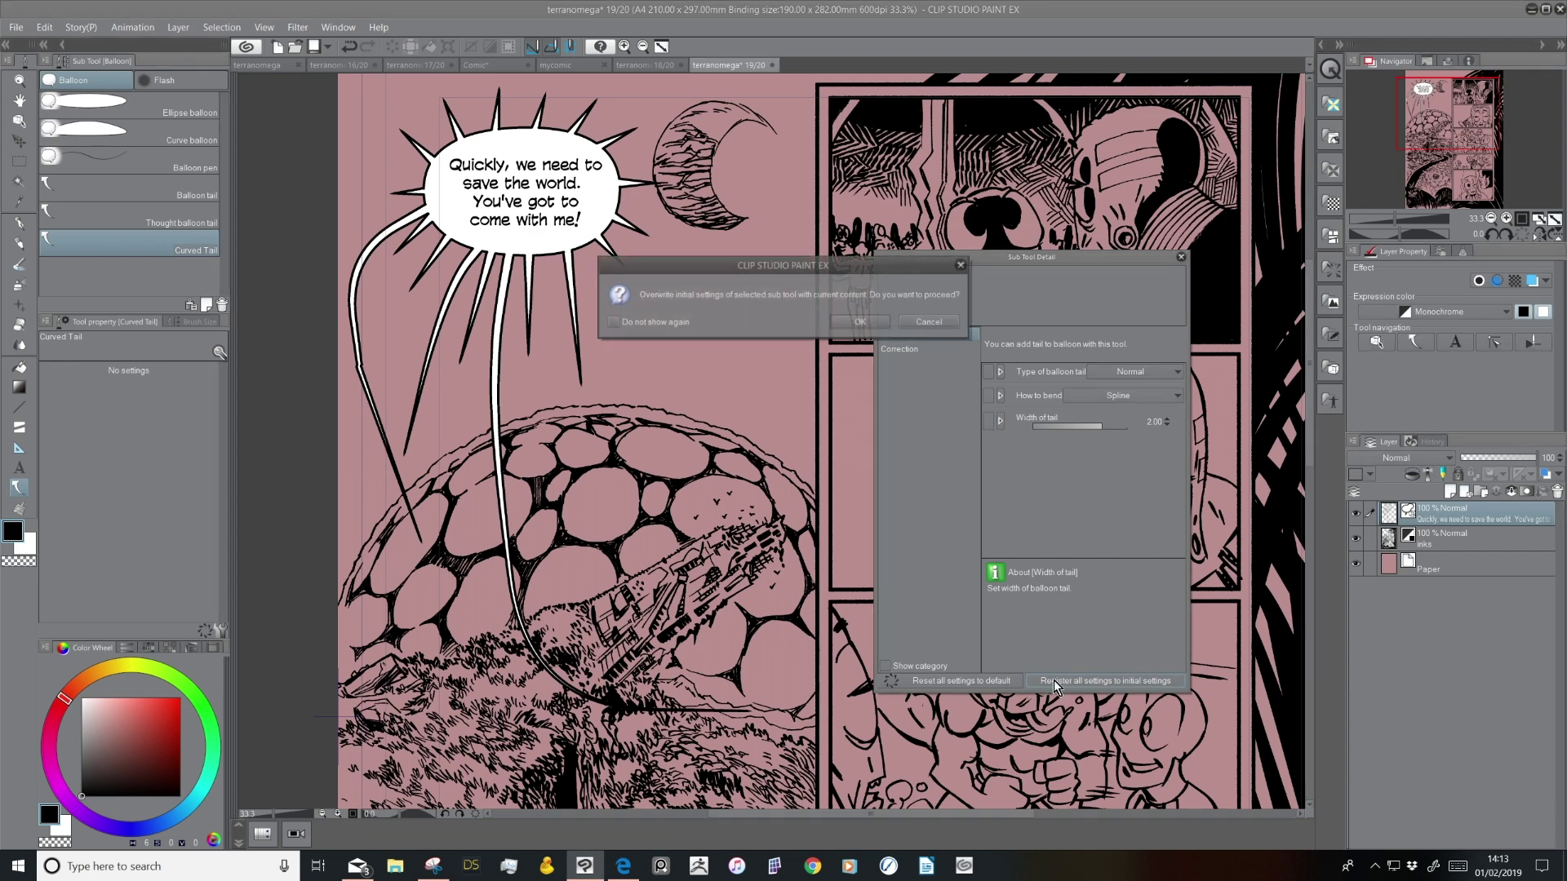
{"action": "left_click", "coordinate": [856, 325]}
{"action": "left_click", "coordinate": [1181, 257]}
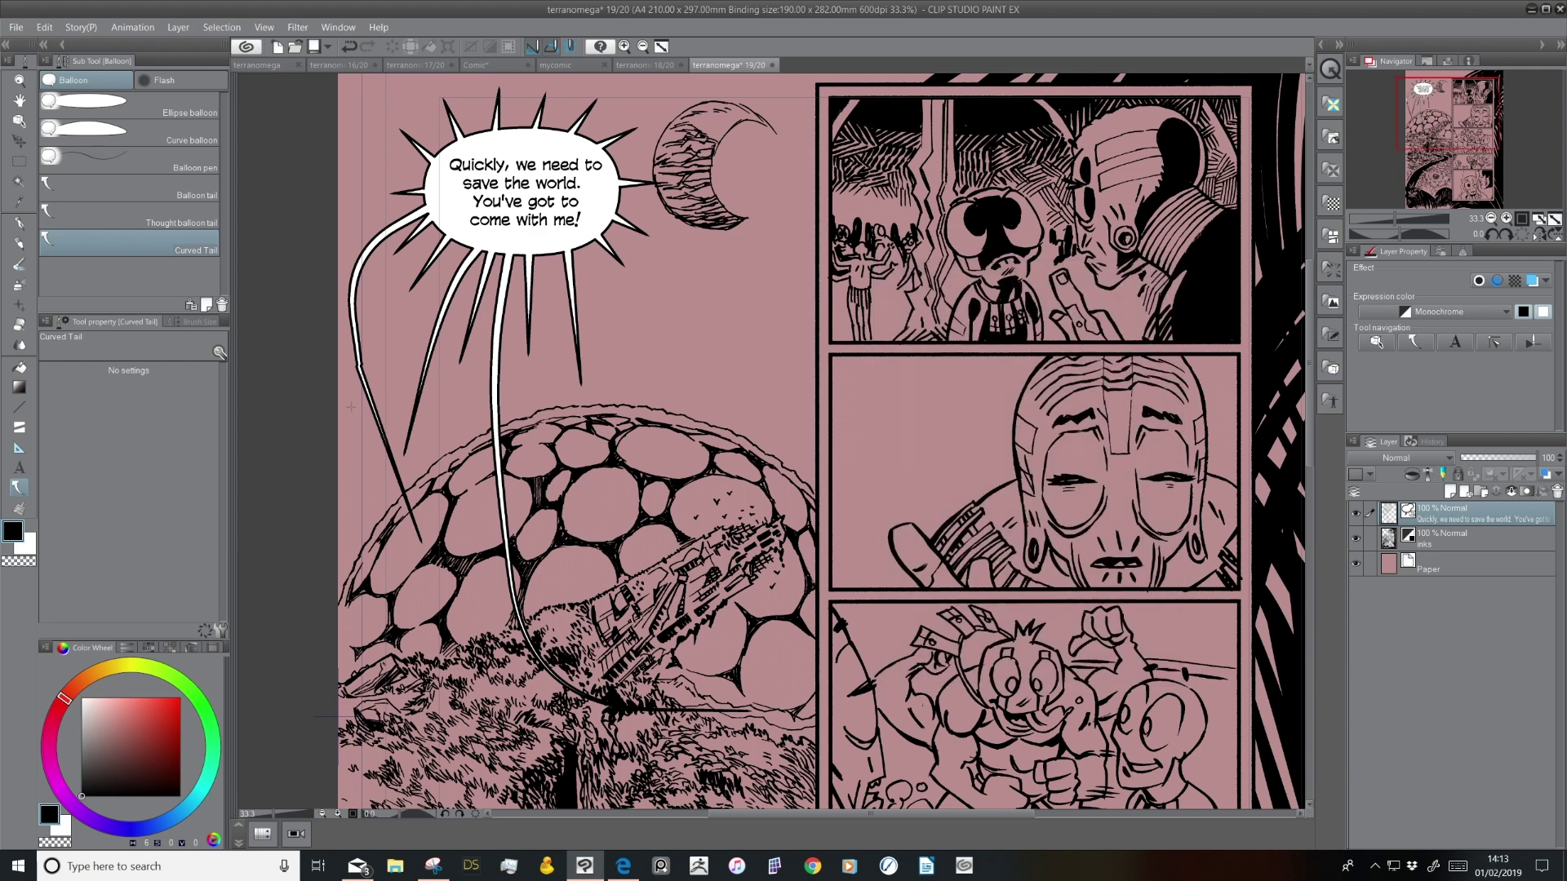
Draw another curved tail from the balloon's lower right edge down over the dome
{"action": "mouse_move", "coordinate": [586, 234]}
{"action": "left_mouse_down"}
{"action": "mouse_move", "coordinate": [627, 326]}
{"action": "mouse_move", "coordinate": [638, 527]}
{"action": "left_mouse_up"}
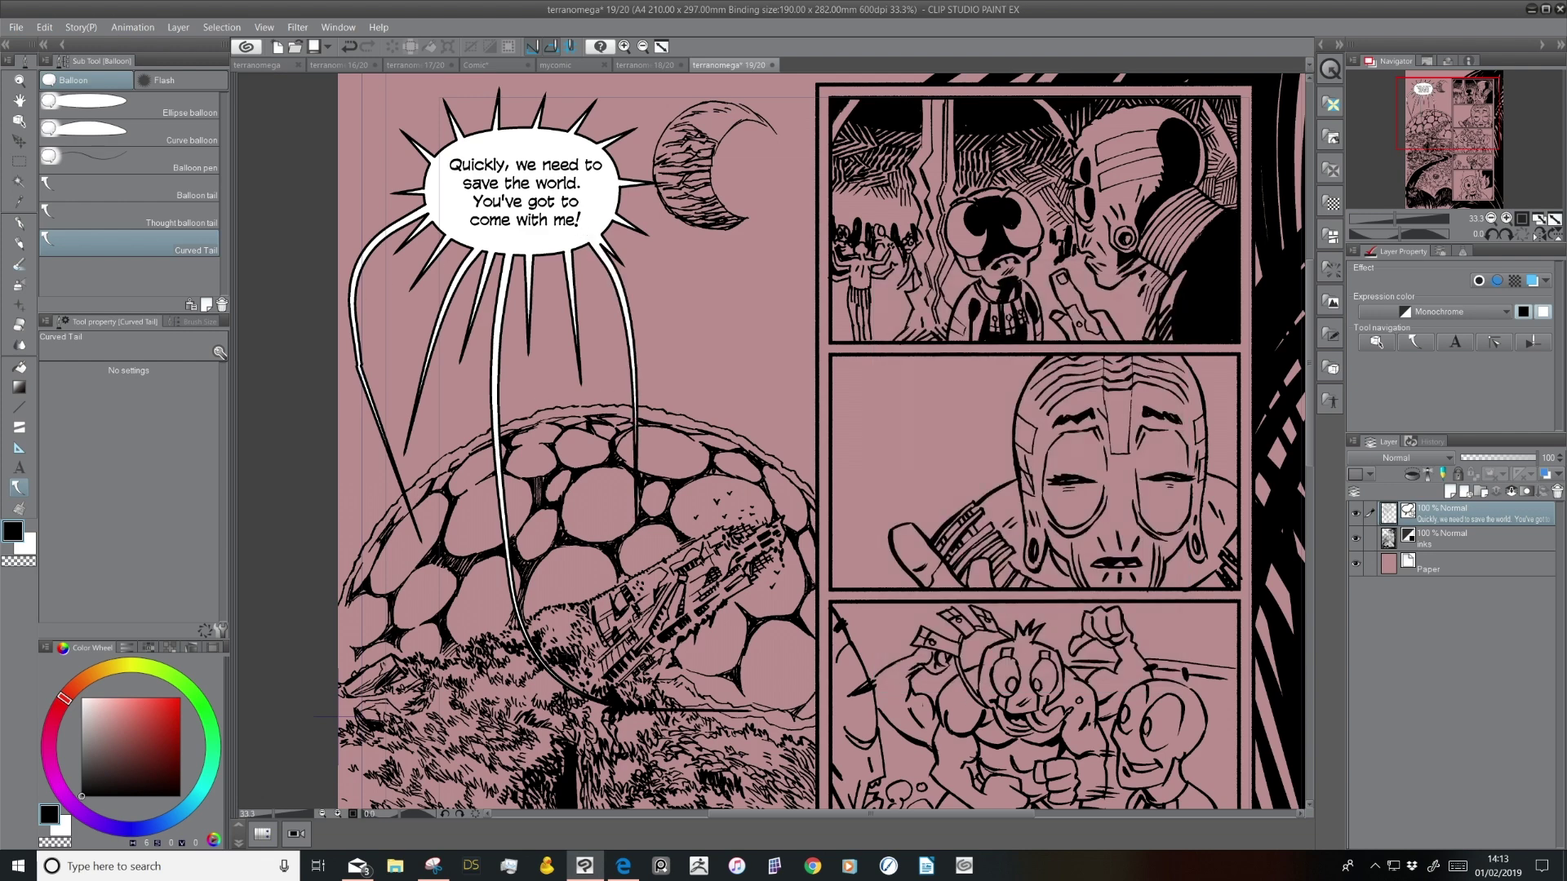
{"action": "left_click_drag", "start_coordinate": [710, 739], "coordinate": [651, 700]}
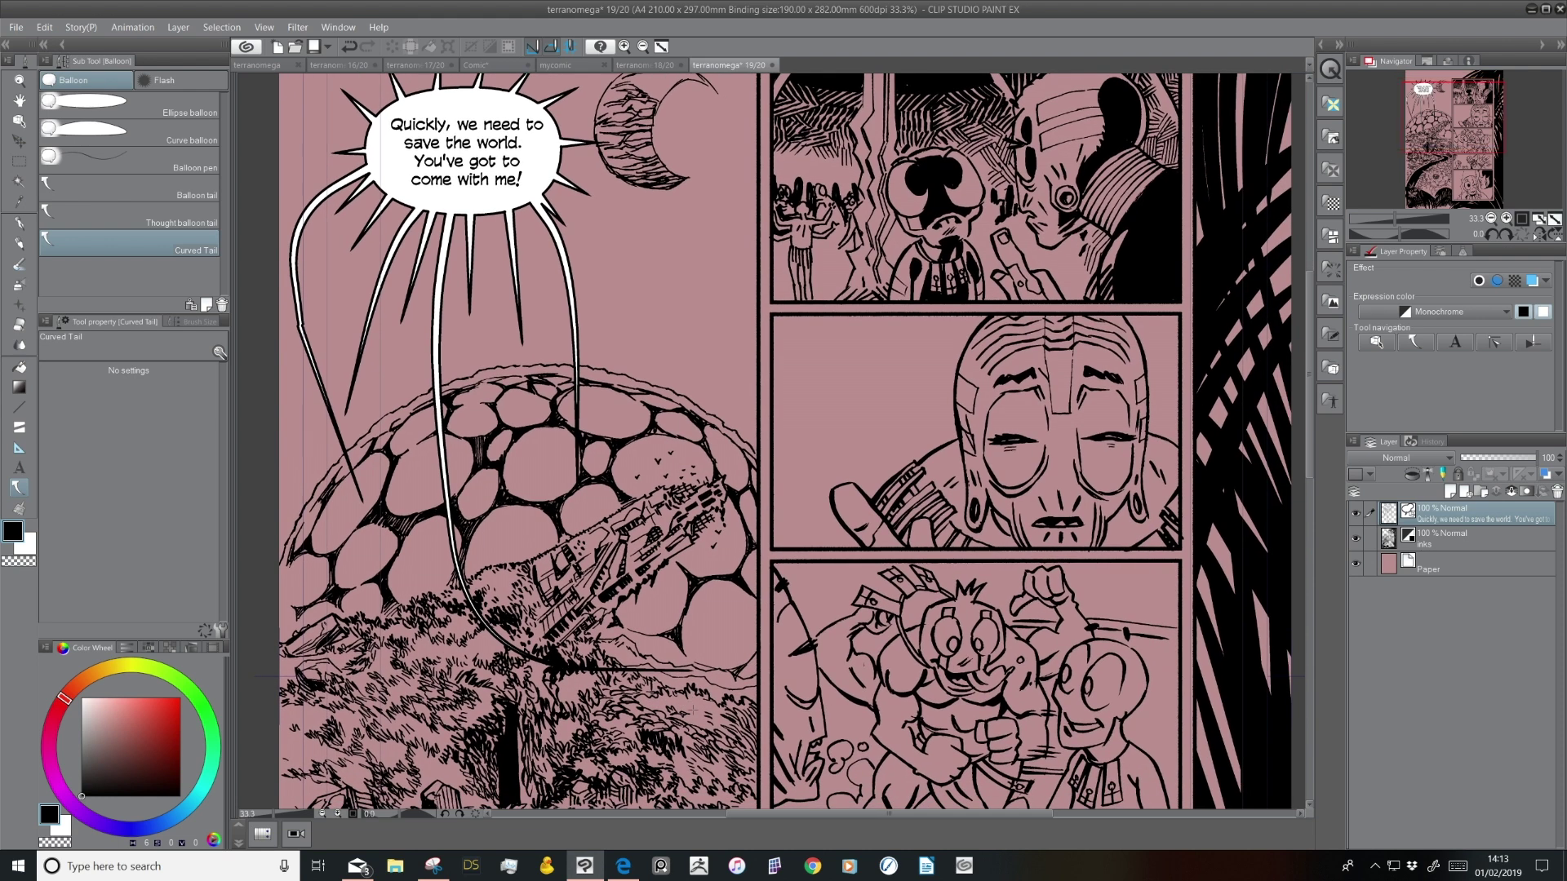